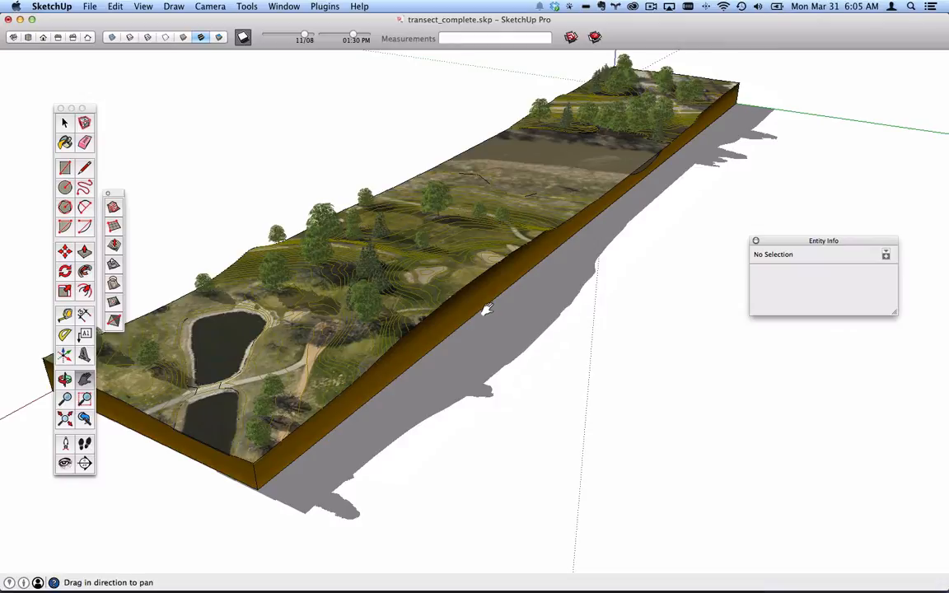
- Examine the completed terrain transect model from both long sides and above
{"action": "key", "text": "o"}
{"action": "left_click_drag", "start_coordinate": [404, 318], "coordinate": [432, 278]}
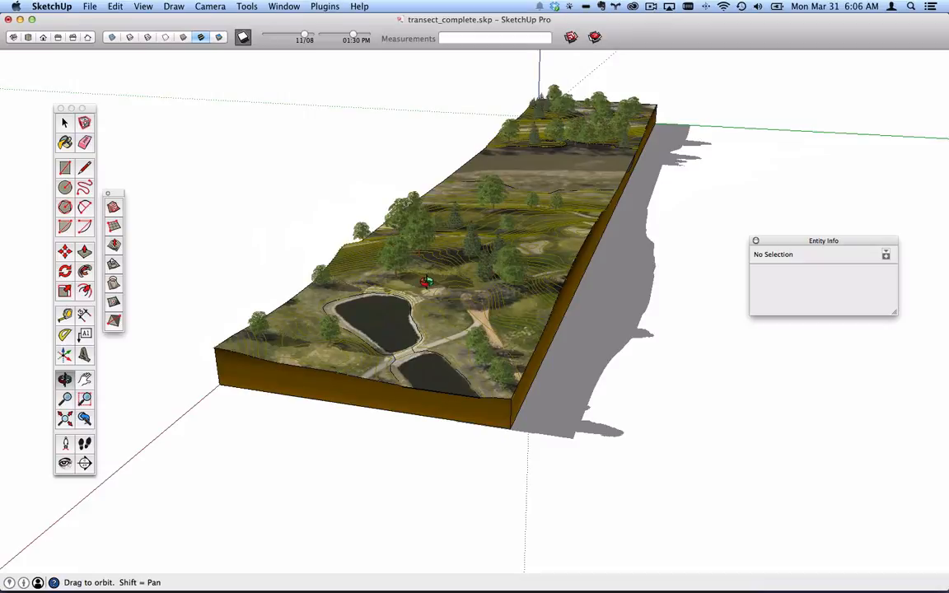
{"action": "left_click_drag", "start_coordinate": [383, 303], "coordinate": [652, 312]}
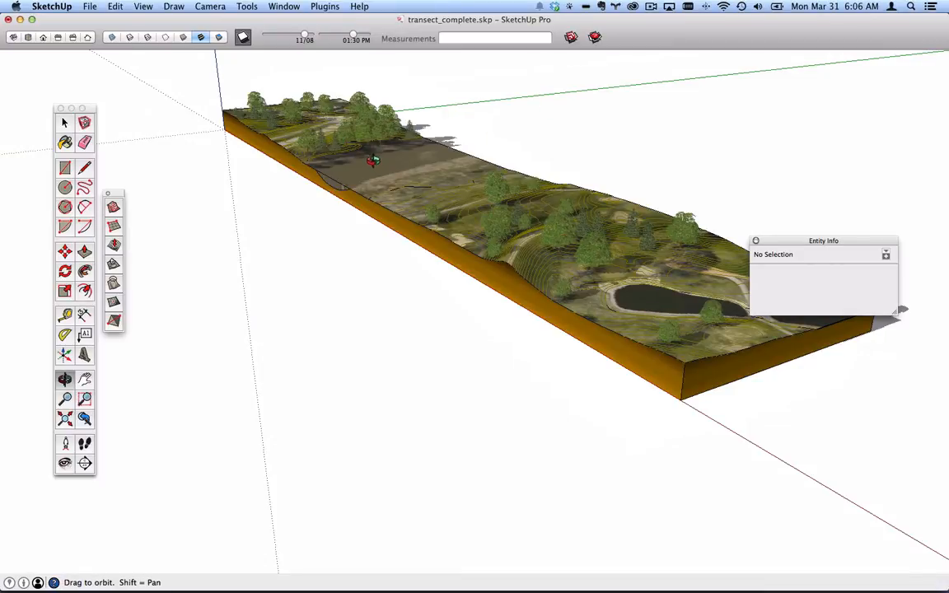
{"action": "left_click_drag", "start_coordinate": [372, 161], "coordinate": [189, 286]}
{"action": "left_click_drag", "start_coordinate": [614, 299], "coordinate": [581, 332]}
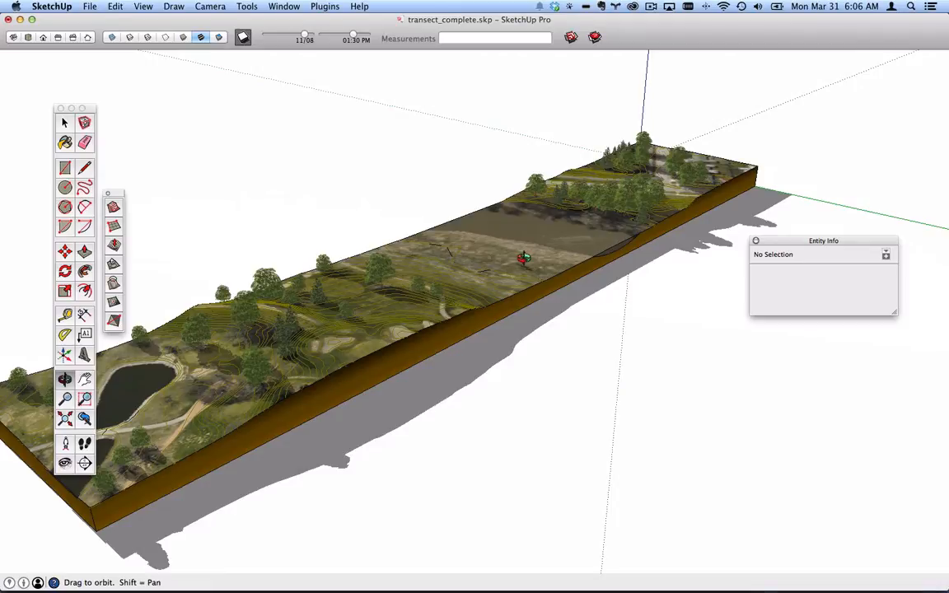
{"action": "left_click_drag", "start_coordinate": [501, 276], "coordinate": [511, 295]}
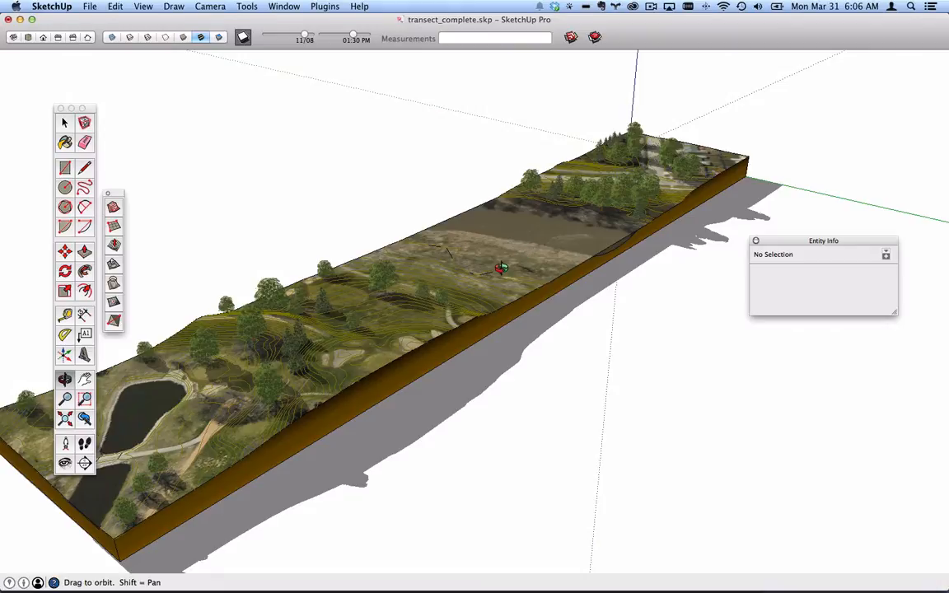
{"action": "left_click_drag", "start_coordinate": [499, 269], "coordinate": [555, 247], "text": "shift"}
{"action": "left_click_drag", "start_coordinate": [505, 289], "coordinate": [503, 300]}
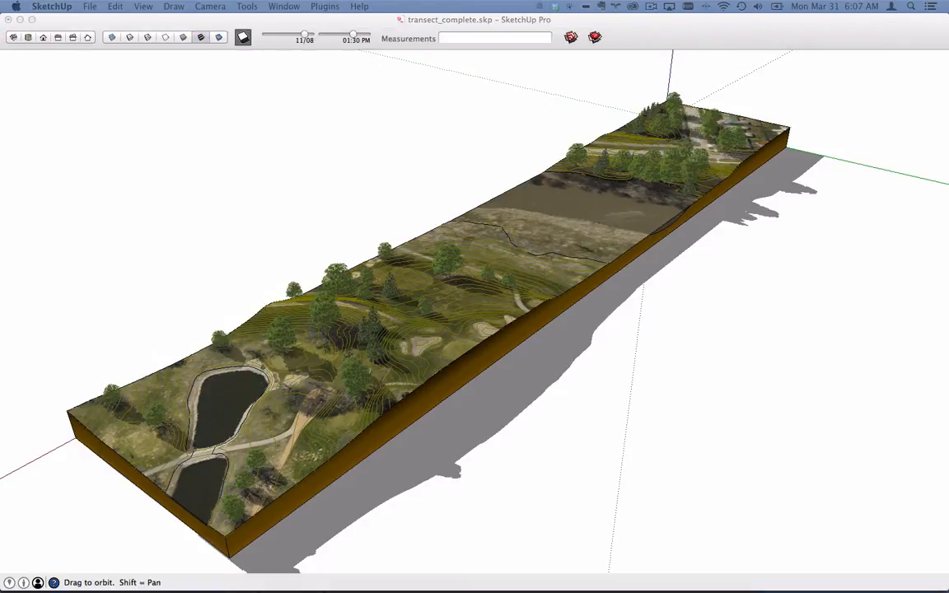
- Switch to USGS EarthExplorer in Chrome, search for the place "fargo, nd" and add Fargo, ND, USA as a coordinate
{"action": "mouse_move", "coordinate": [0, 156]}
{"action": "left_mouse_down"}
{"action": "mouse_move", "coordinate": [70, 138]}
{"action": "mouse_move", "coordinate": [259, 55]}
{"action": "left_mouse_up"}
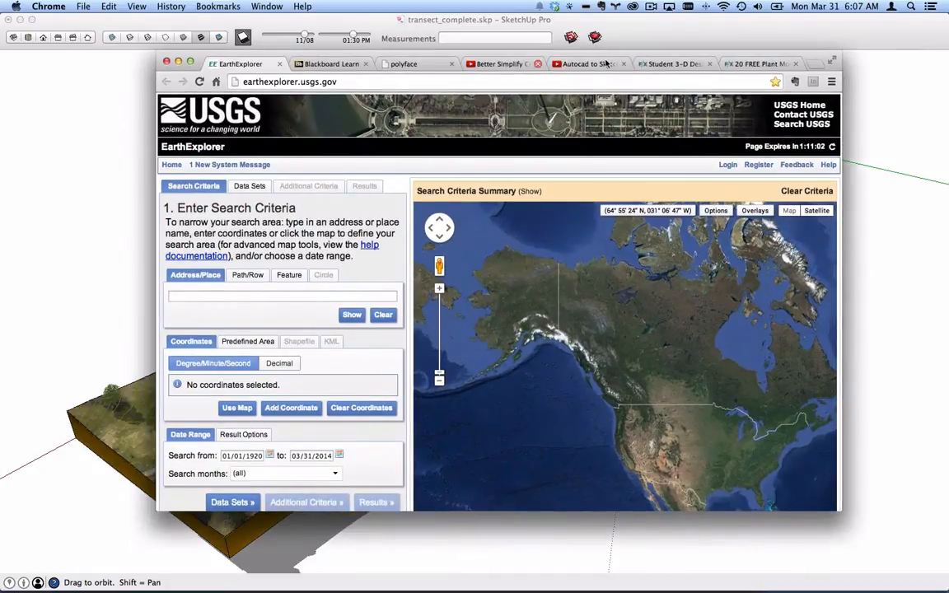
{"action": "left_click_drag", "start_coordinate": [657, 53], "coordinate": [614, 33]}
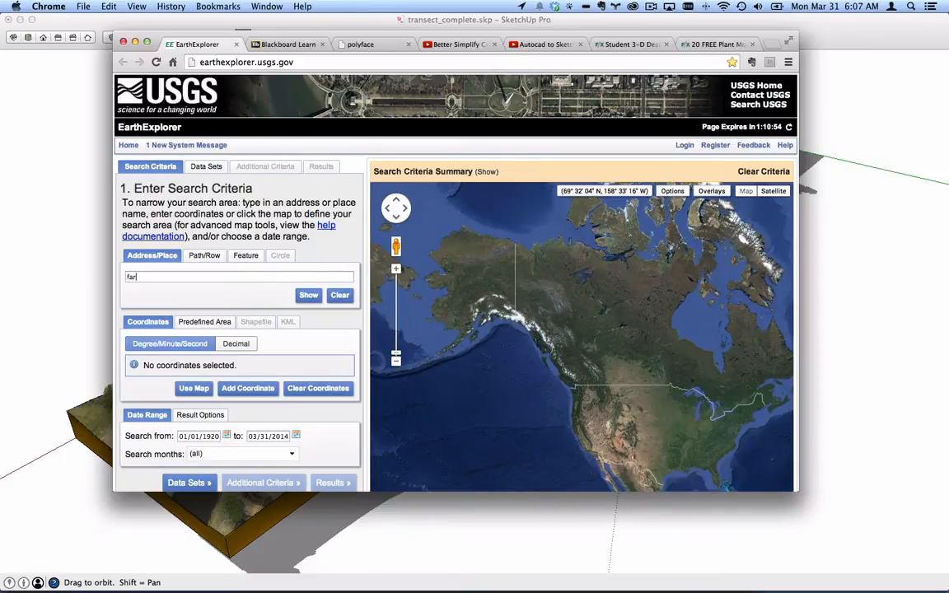
{"action": "type", "text": "nd"}
{"action": "key", "text": "Return"}
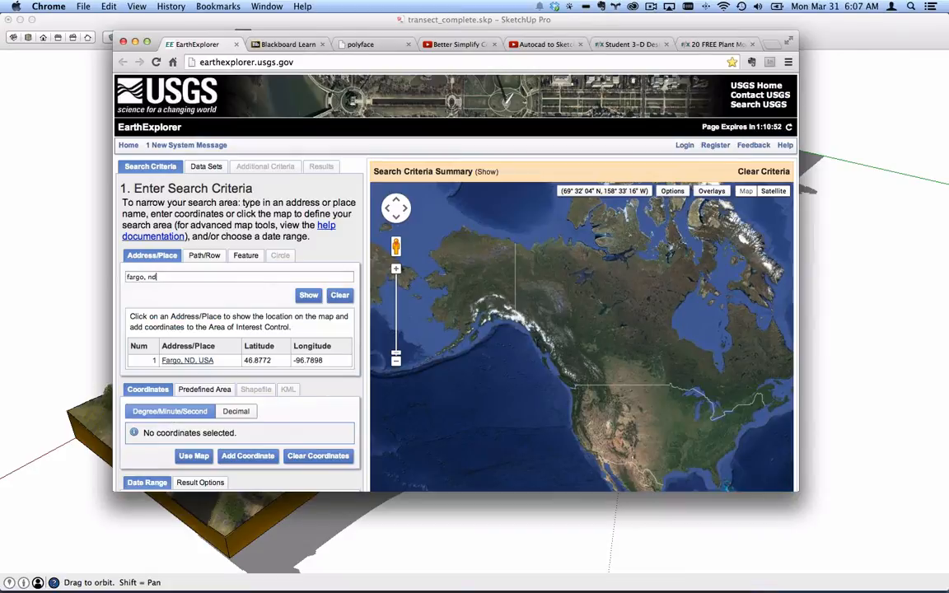
{"action": "left_click", "coordinate": [185, 360]}
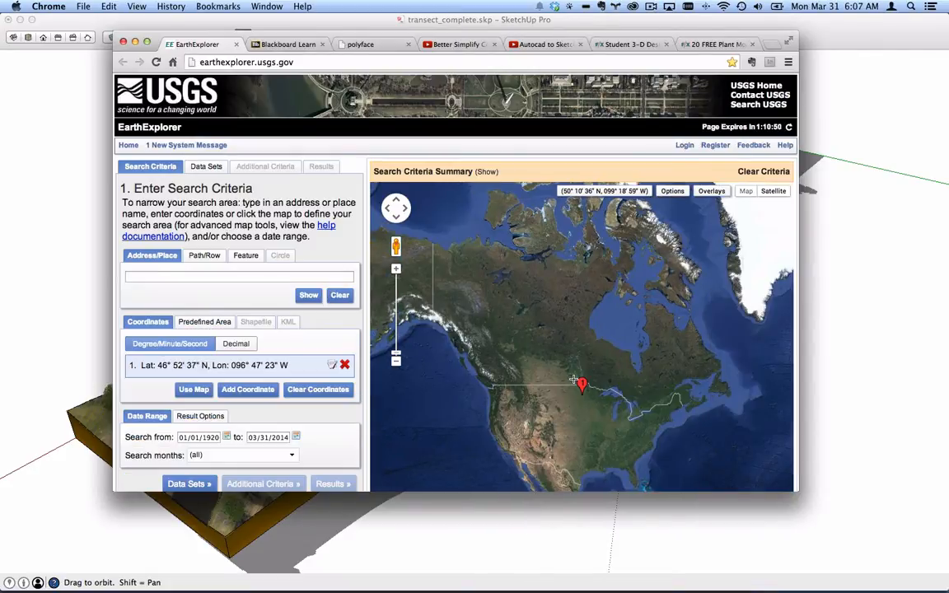
- Examine the satellite map north of central Fargo, along the Red River bends and the neighbouring golf courses
{"action": "scroll", "coordinate": [584, 391], "scroll_direction": "up", "scroll_amount": 3}
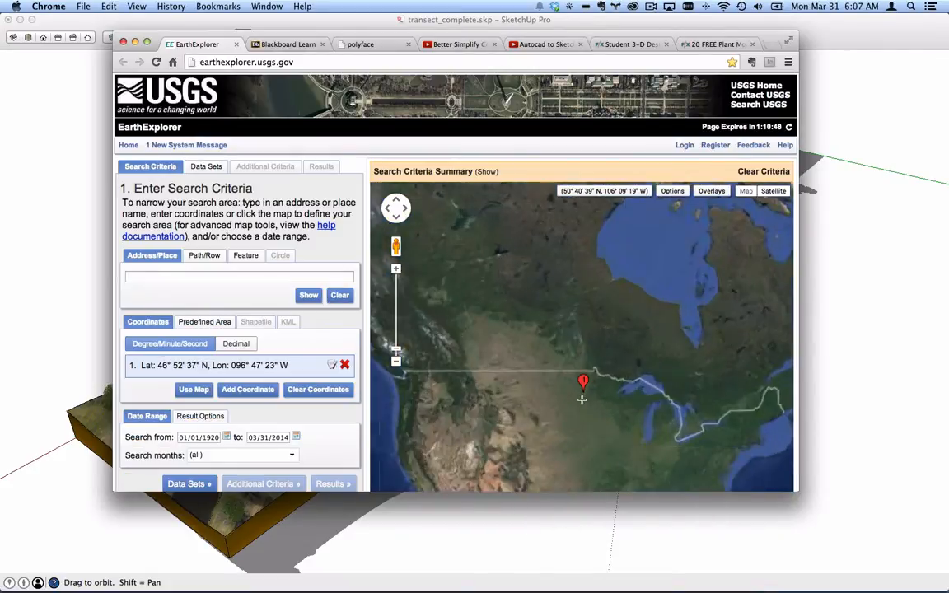
{"action": "scroll", "coordinate": [585, 393], "scroll_direction": "up", "scroll_amount": 5}
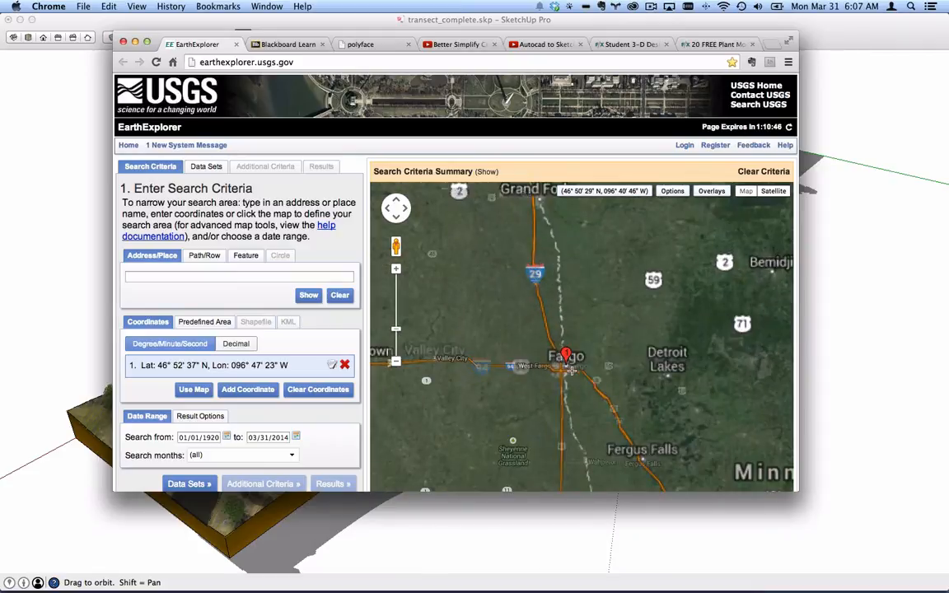
{"action": "scroll", "coordinate": [565, 364], "scroll_direction": "up", "scroll_amount": 5}
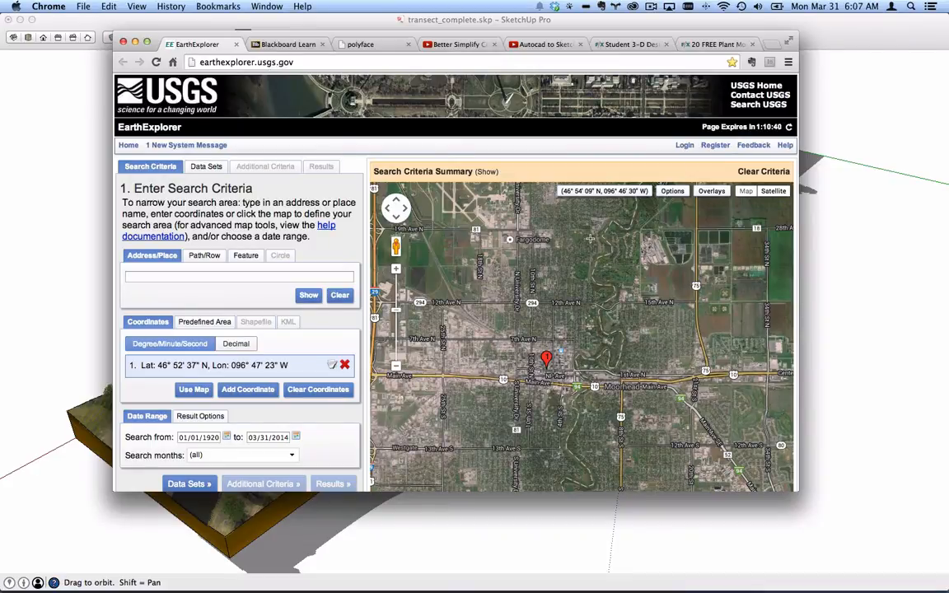
{"action": "scroll", "coordinate": [590, 238], "scroll_direction": "up", "scroll_amount": 4}
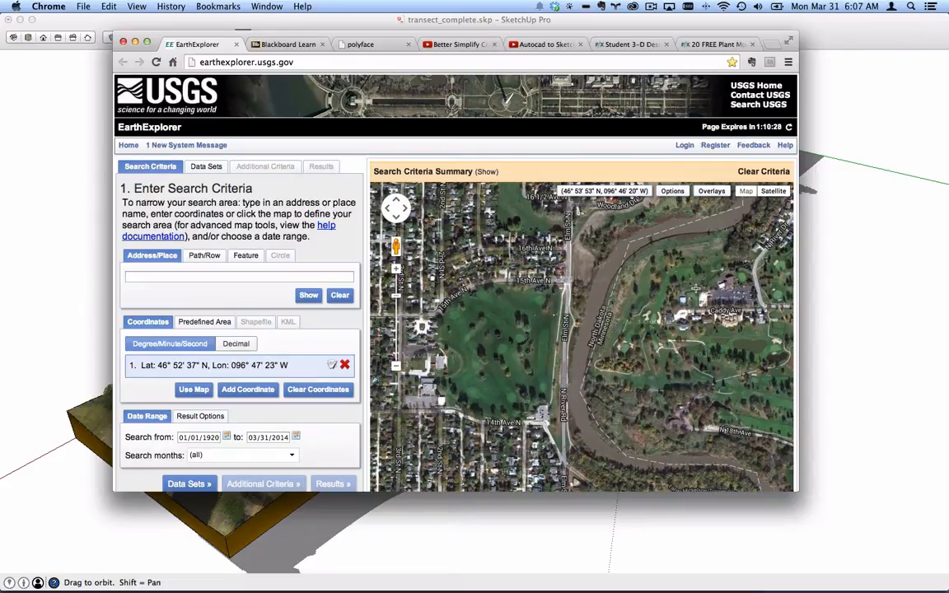
{"action": "left_click_drag", "start_coordinate": [616, 306], "coordinate": [445, 384]}
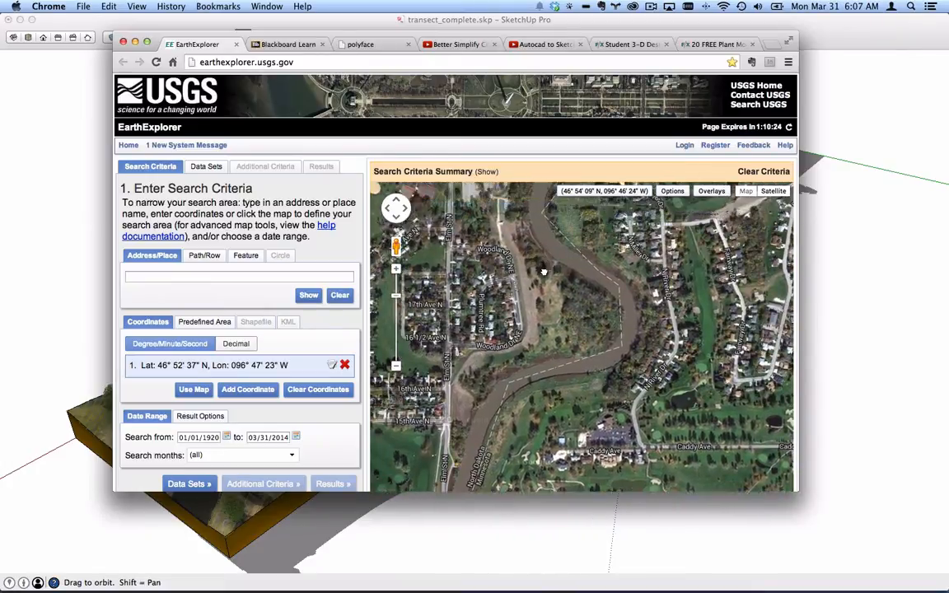
{"action": "left_click_drag", "start_coordinate": [488, 210], "coordinate": [572, 199]}
{"action": "left_click_drag", "start_coordinate": [532, 435], "coordinate": [616, 308]}
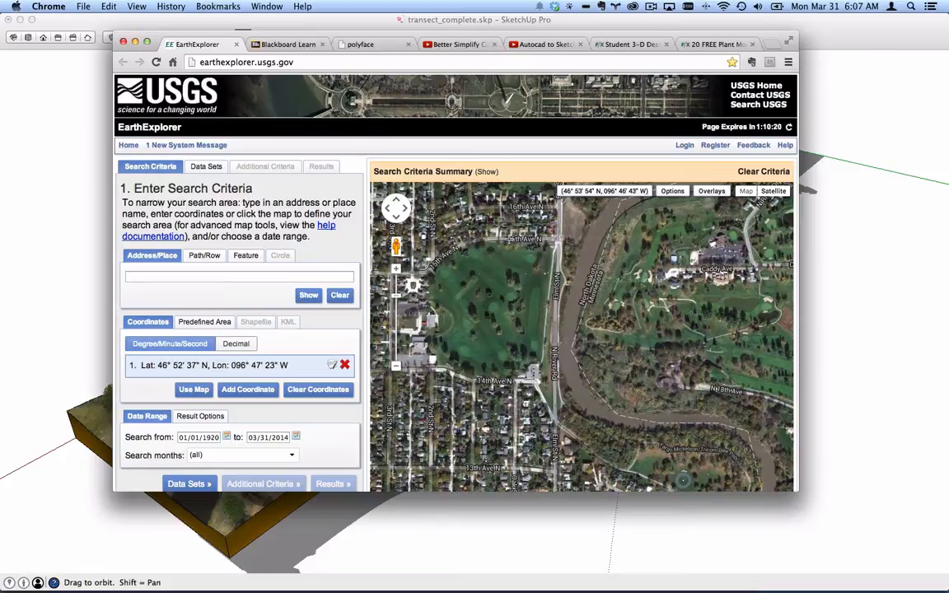
{"action": "left_click_drag", "start_coordinate": [617, 253], "coordinate": [593, 269]}
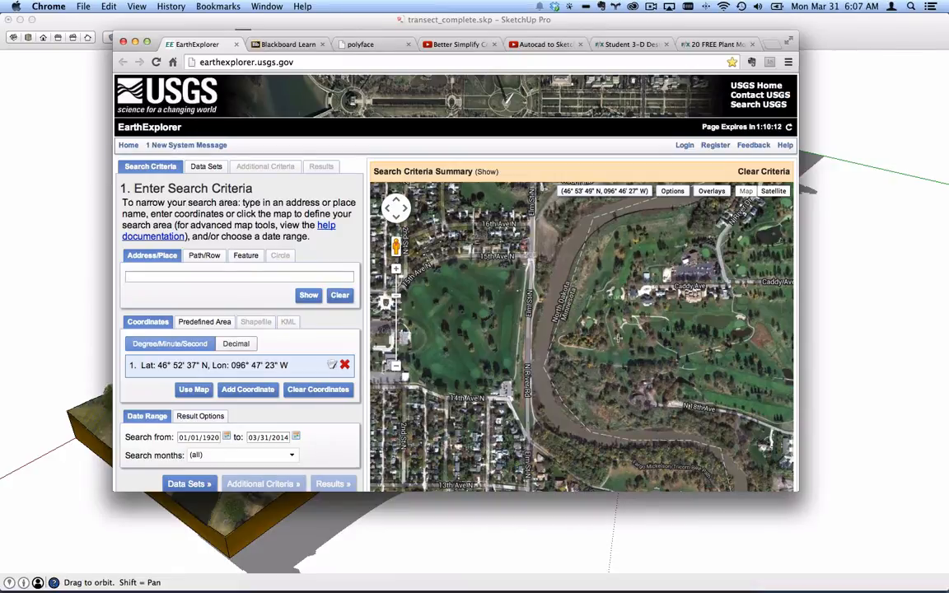
{"action": "left_click_drag", "start_coordinate": [675, 460], "coordinate": [545, 307]}
{"action": "left_click_drag", "start_coordinate": [534, 255], "coordinate": [574, 389]}
{"action": "left_click_drag", "start_coordinate": [588, 309], "coordinate": [596, 383]}
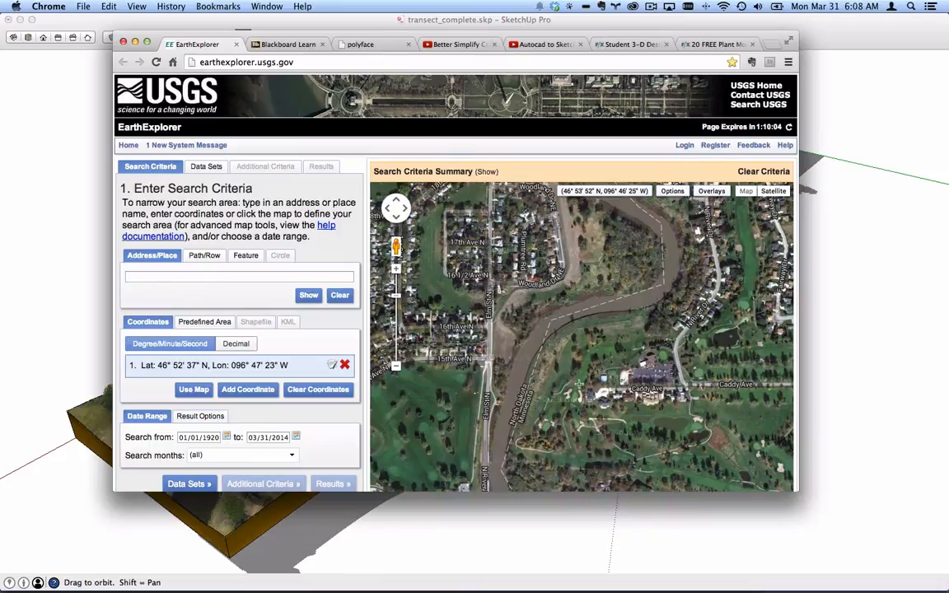
{"action": "left_click_drag", "start_coordinate": [505, 322], "coordinate": [573, 269]}
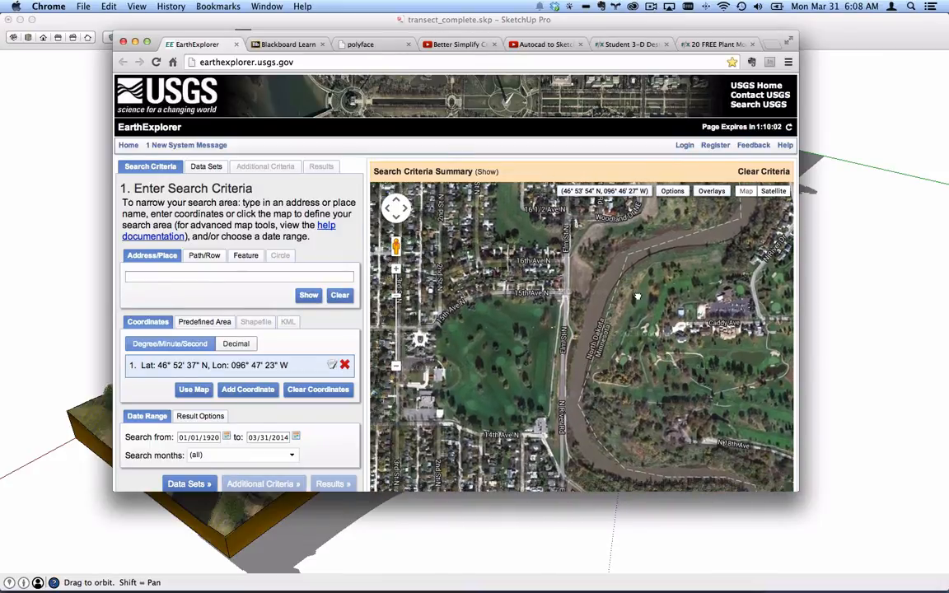
{"action": "scroll", "coordinate": [612, 326], "scroll_direction": "up", "scroll_amount": 1}
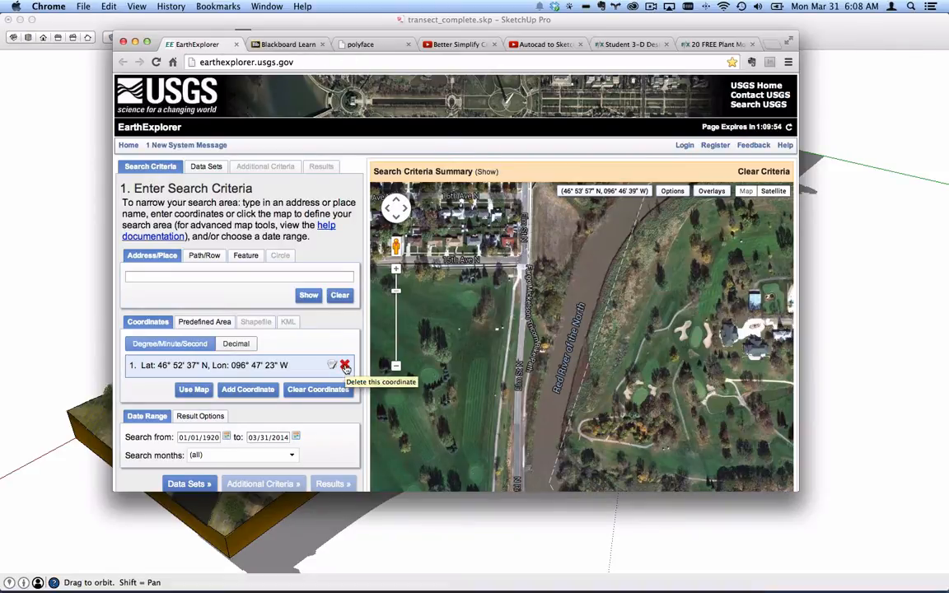
- Replace the Fargo coordinate with a five-point search area spanning the Red River near 15th Ave N, extending its eastern corners slightly outward
{"action": "left_click", "coordinate": [345, 366]}
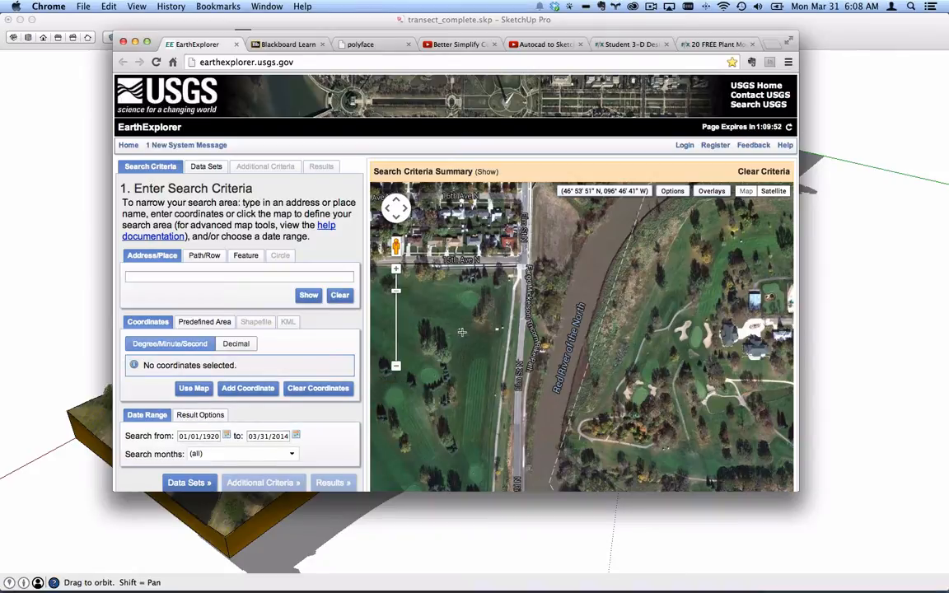
{"action": "left_click", "coordinate": [488, 252]}
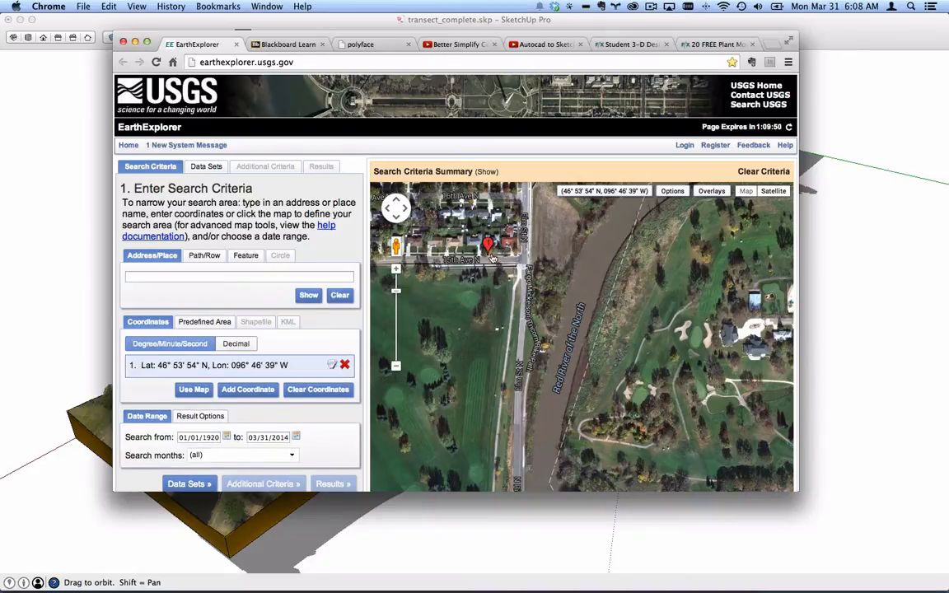
{"action": "left_click", "coordinate": [630, 251]}
{"action": "left_click", "coordinate": [630, 368]}
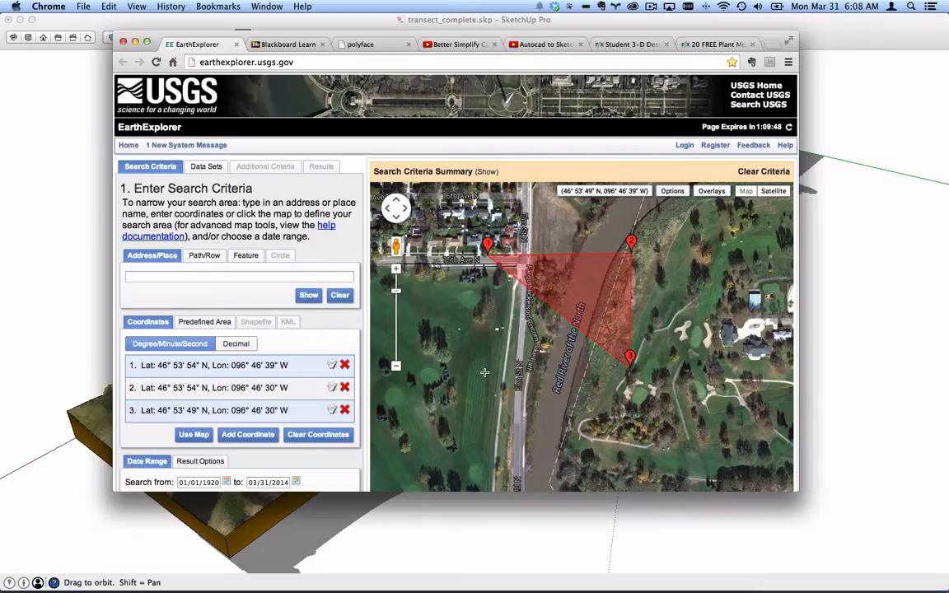
{"action": "left_click", "coordinate": [487, 368]}
{"action": "left_click", "coordinate": [460, 295]}
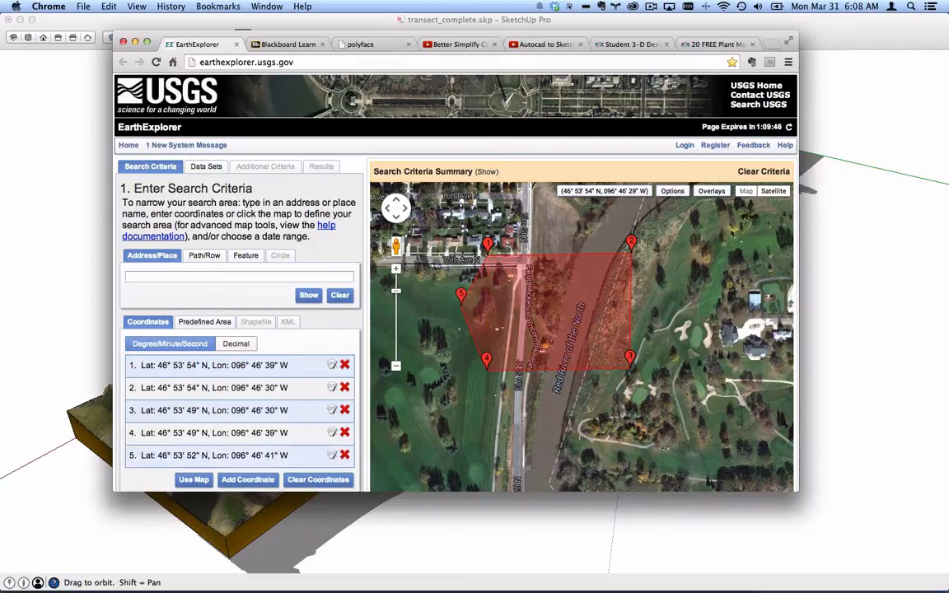
{"action": "left_click_drag", "start_coordinate": [631, 242], "coordinate": [649, 240]}
{"action": "left_click_drag", "start_coordinate": [630, 357], "coordinate": [643, 363]}
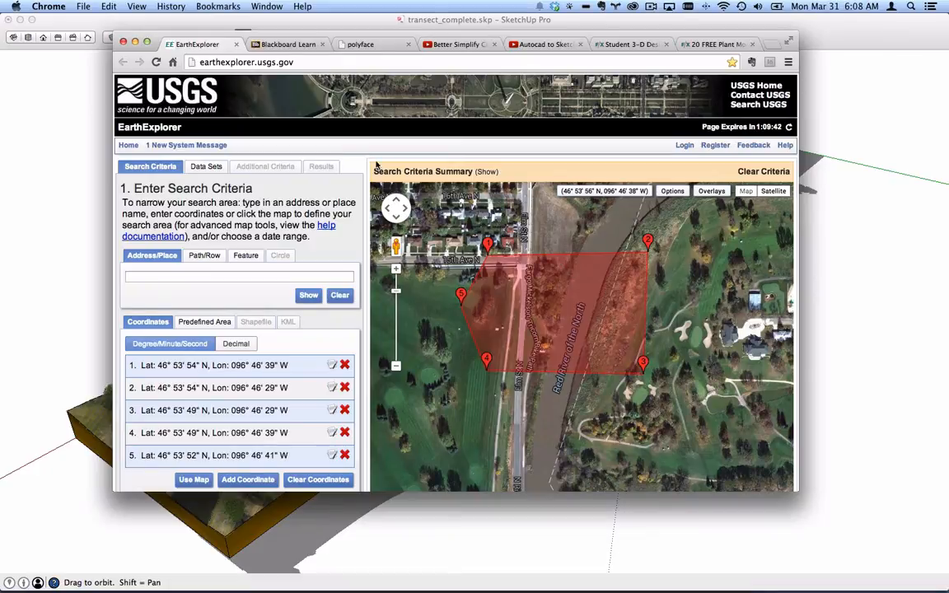
- Select the High Resolution Orthoimagery data set from the Aerial Imagery category
{"action": "left_click", "coordinate": [213, 167]}
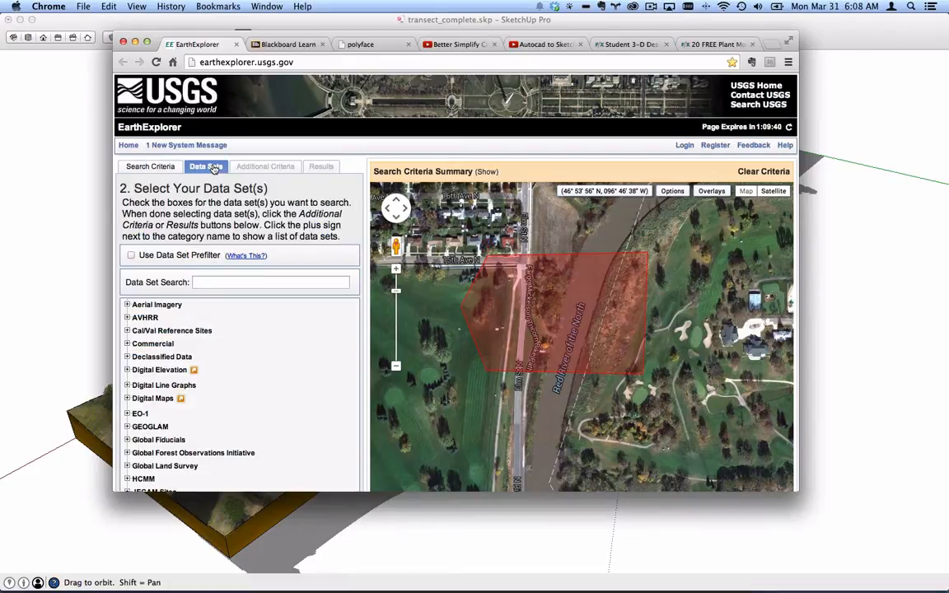
{"action": "scroll", "coordinate": [206, 375], "scroll_direction": "down", "scroll_amount": 1}
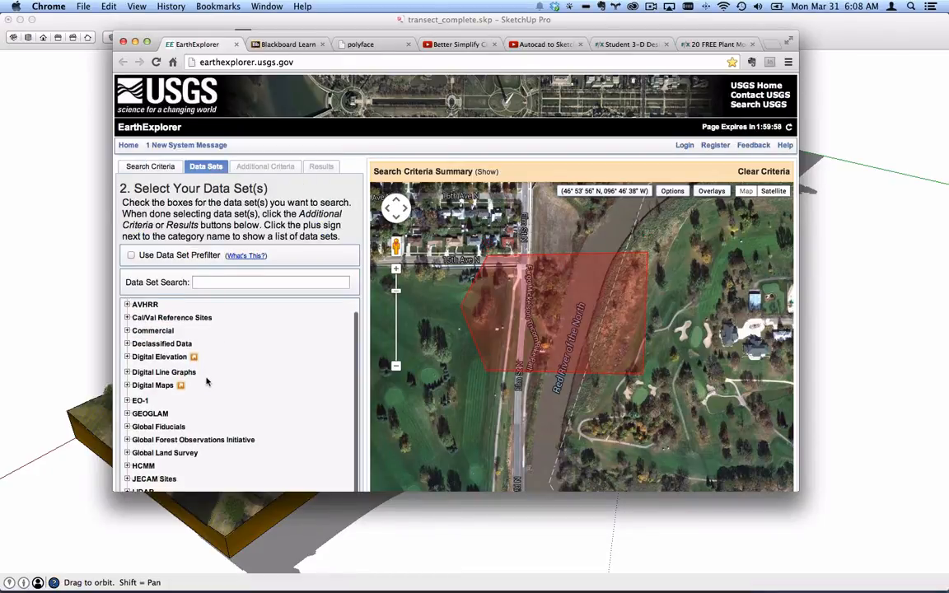
{"action": "scroll", "coordinate": [207, 380], "scroll_direction": "up", "scroll_amount": 1}
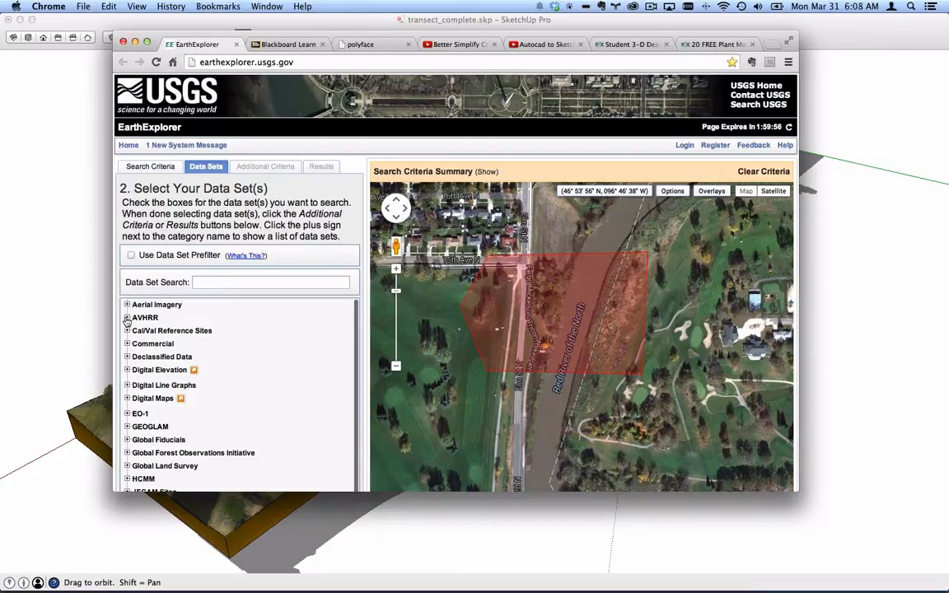
{"action": "left_click", "coordinate": [128, 305]}
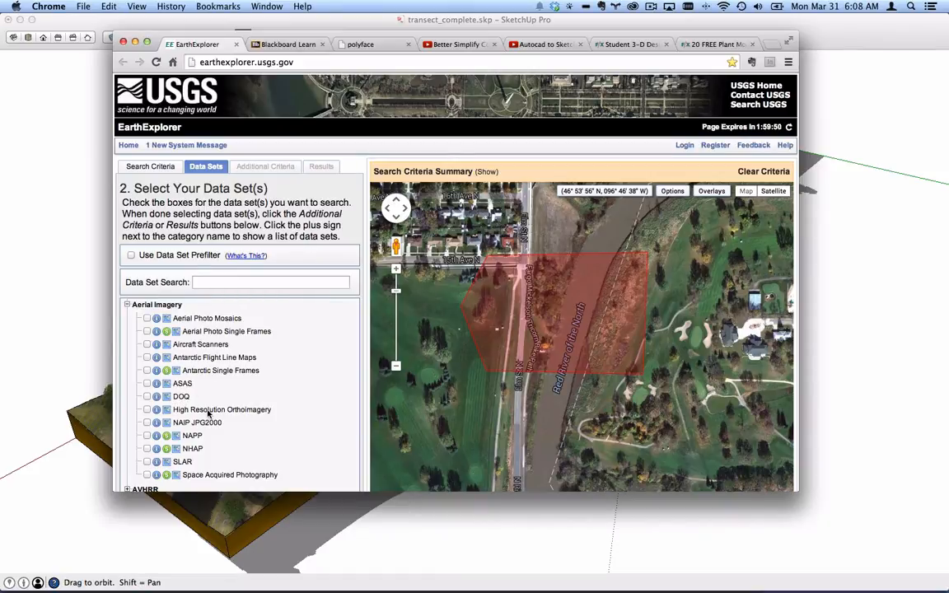
{"action": "left_click", "coordinate": [148, 409]}
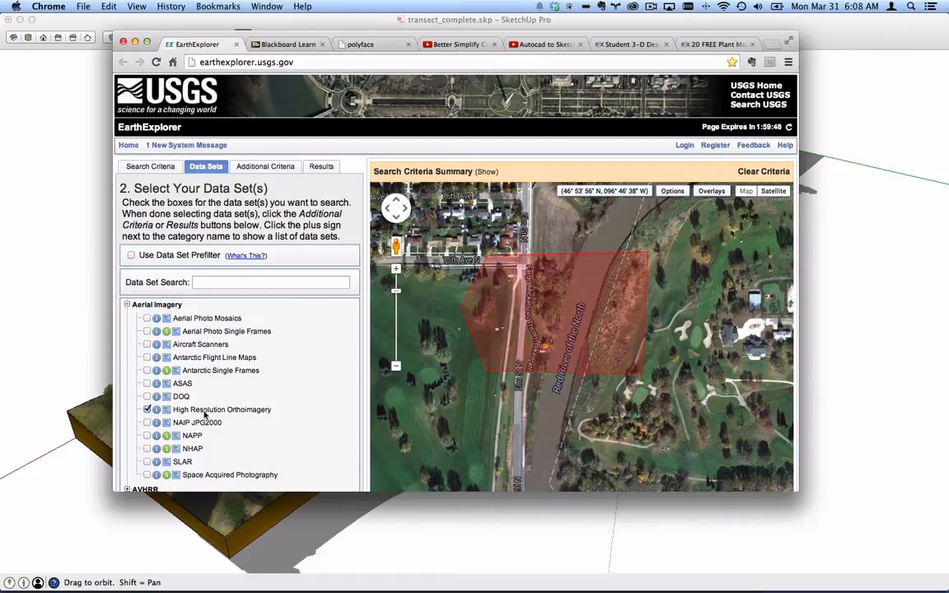
- Limit the High Resolution Orthoimagery search to a resolution of .5 Feet in the additional criteria
{"action": "left_click", "coordinate": [266, 167]}
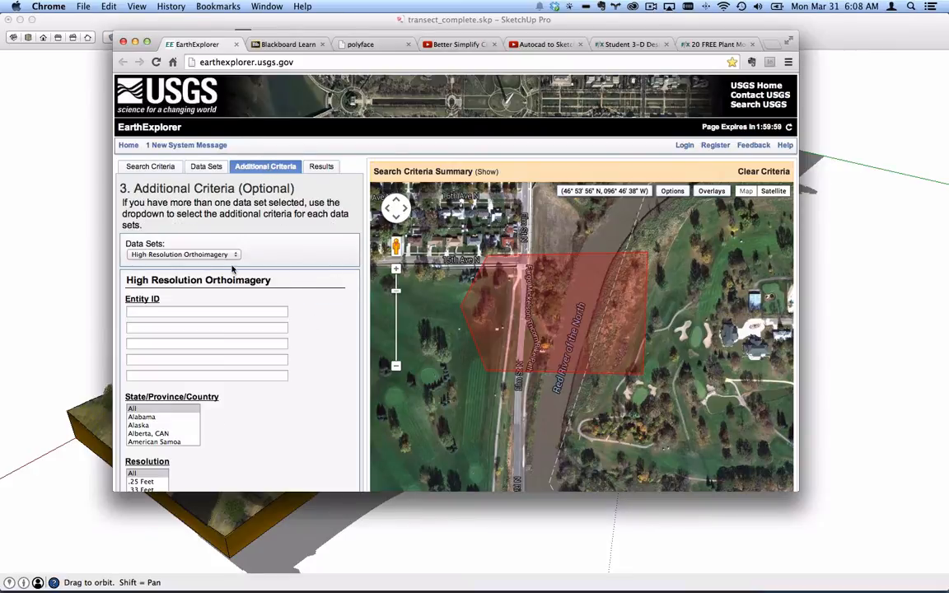
{"action": "scroll", "coordinate": [288, 392], "scroll_direction": "down", "scroll_amount": 3}
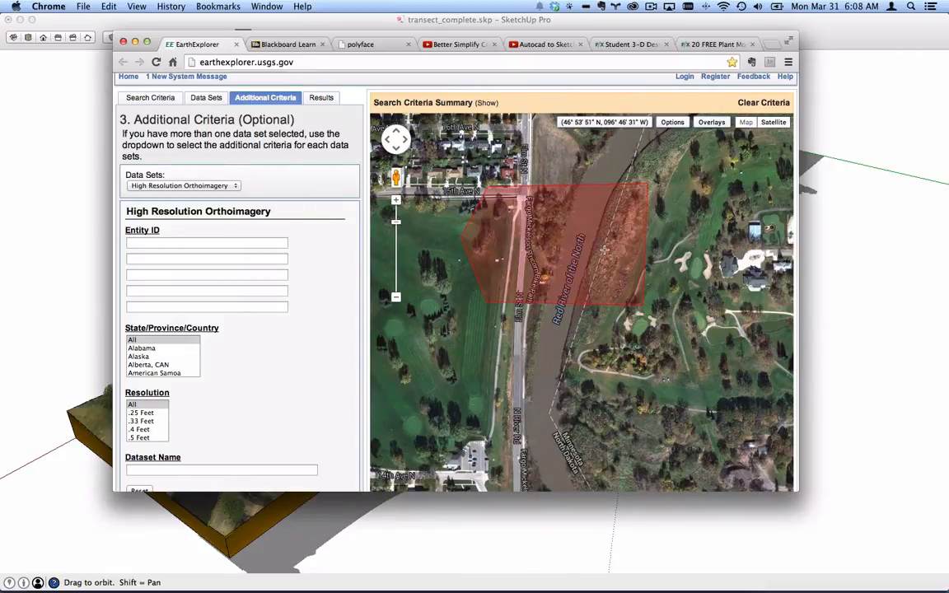
{"action": "left_click", "coordinate": [149, 438]}
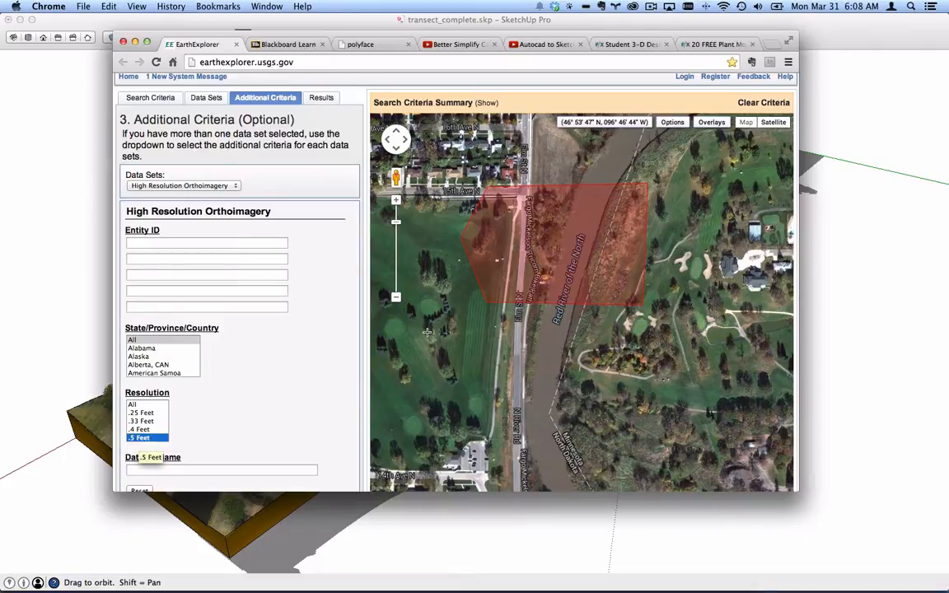
{"action": "scroll", "coordinate": [280, 412], "scroll_direction": "down", "scroll_amount": 2}
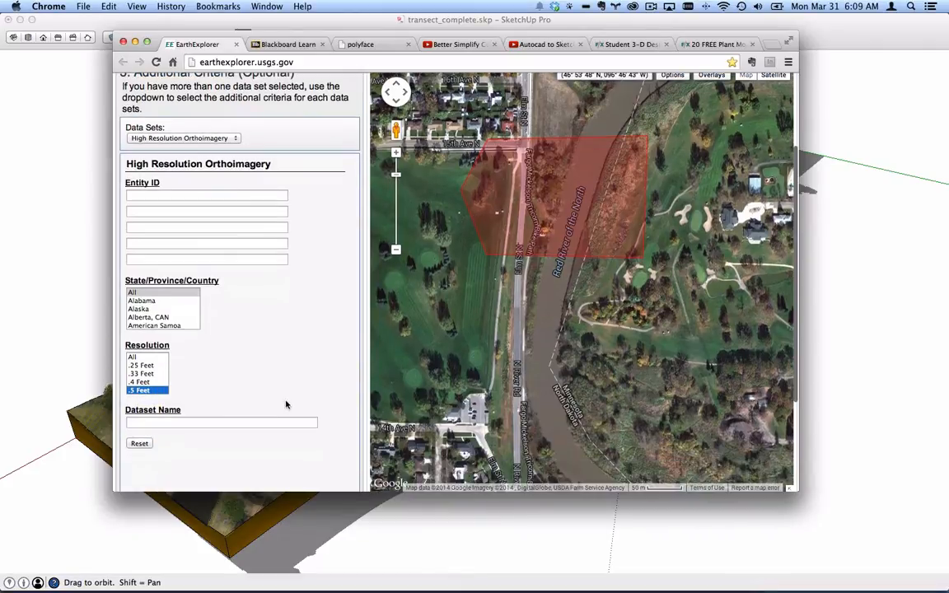
- Run the search and look through the listed High Resolution Orthoimagery results
{"action": "scroll", "coordinate": [334, 181], "scroll_direction": "up", "scroll_amount": 3}
{"action": "left_click", "coordinate": [321, 150]}
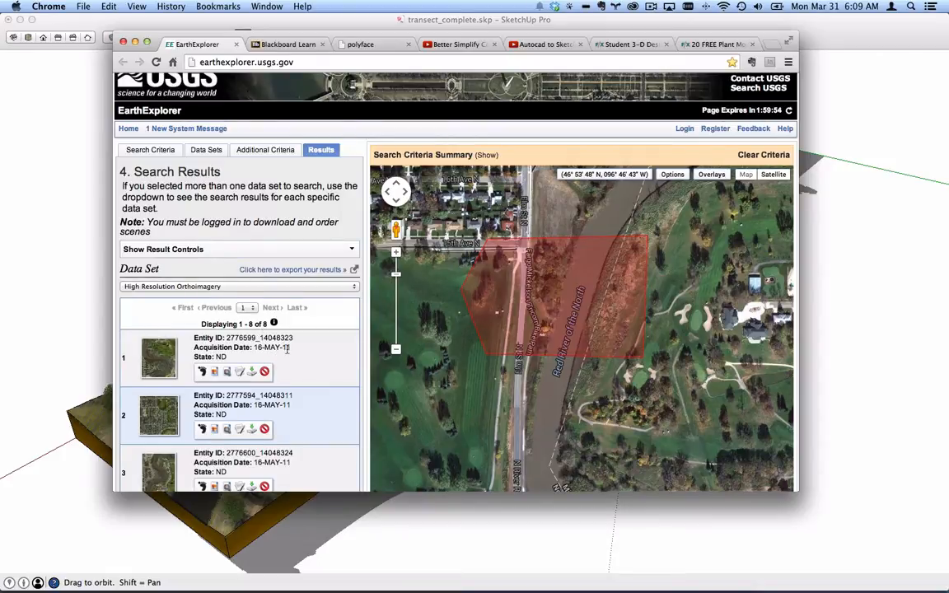
{"action": "scroll", "coordinate": [287, 349], "scroll_direction": "down", "scroll_amount": 5}
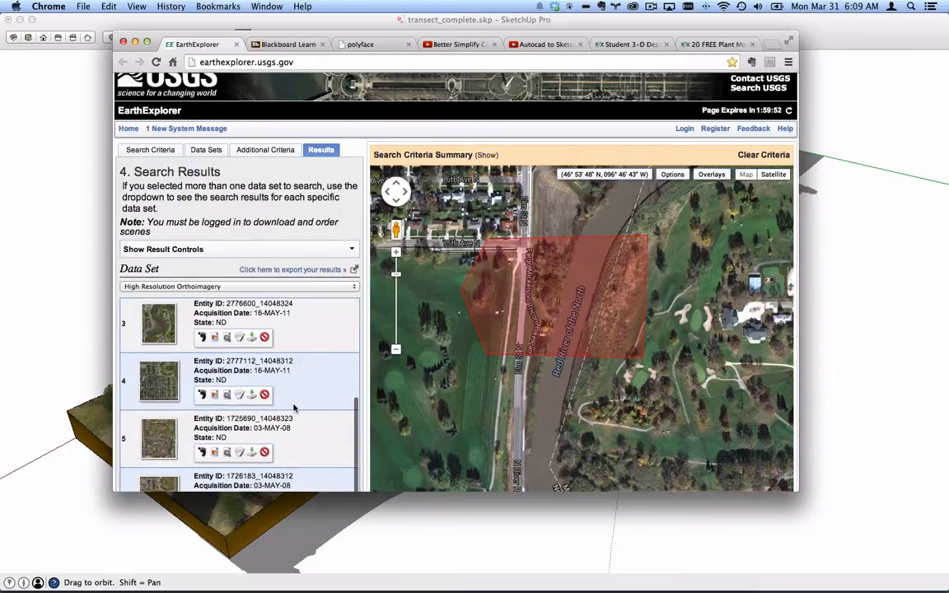
- Show the map footprints of the first four orthoimagery results, all acquired 16-MAY-11, to compare their coverage with the search area
{"action": "scroll", "coordinate": [293, 412], "scroll_direction": "up", "scroll_amount": 5}
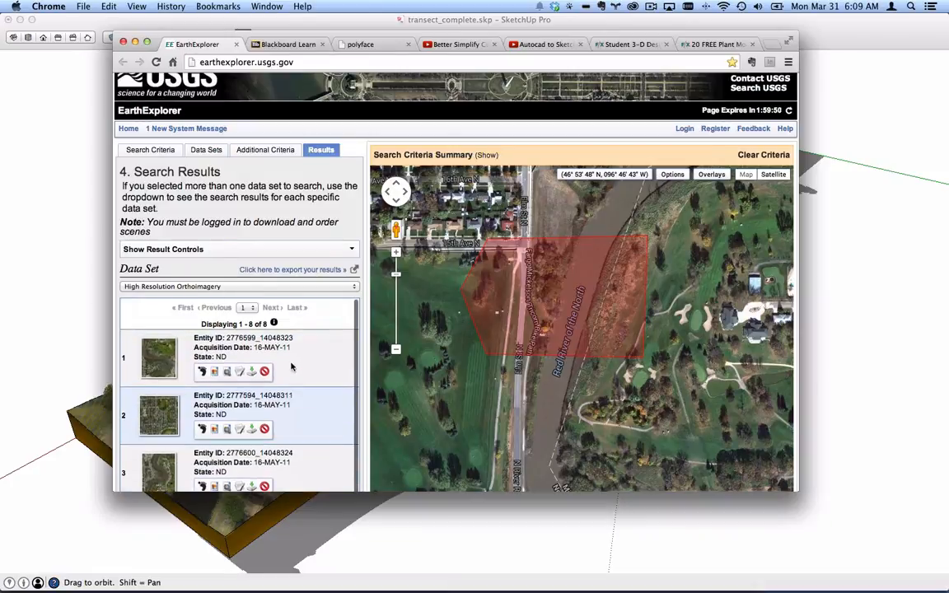
{"action": "left_click", "coordinate": [202, 430]}
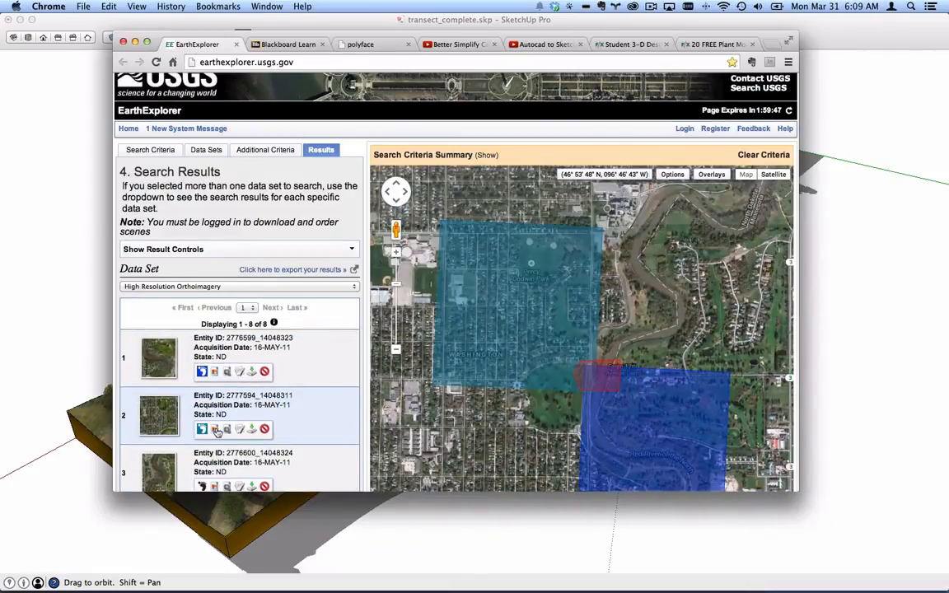
{"action": "left_click", "coordinate": [200, 486]}
{"action": "scroll", "coordinate": [280, 420], "scroll_direction": "down", "scroll_amount": 2}
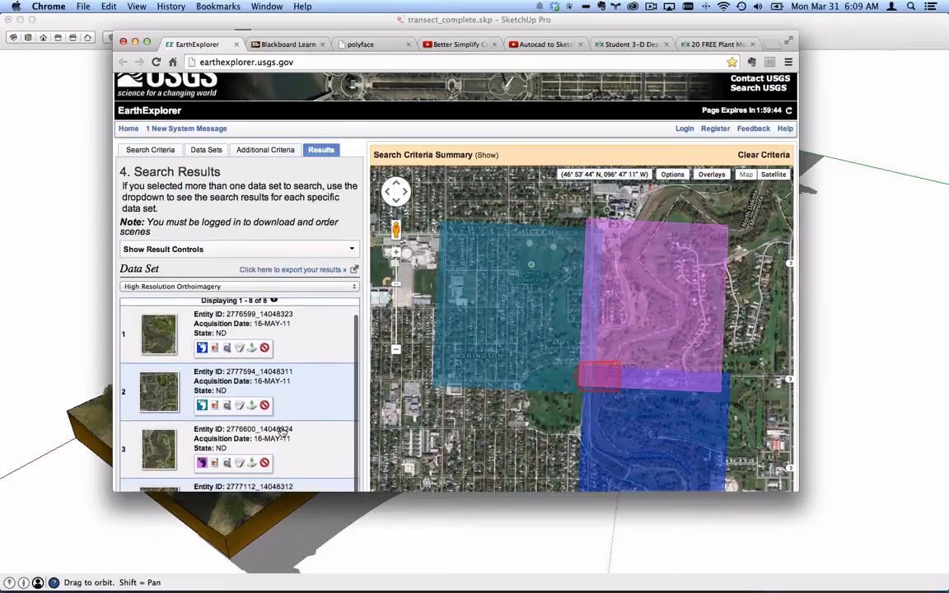
{"action": "scroll", "coordinate": [281, 435], "scroll_direction": "down", "scroll_amount": 3}
{"action": "left_click", "coordinate": [201, 463]}
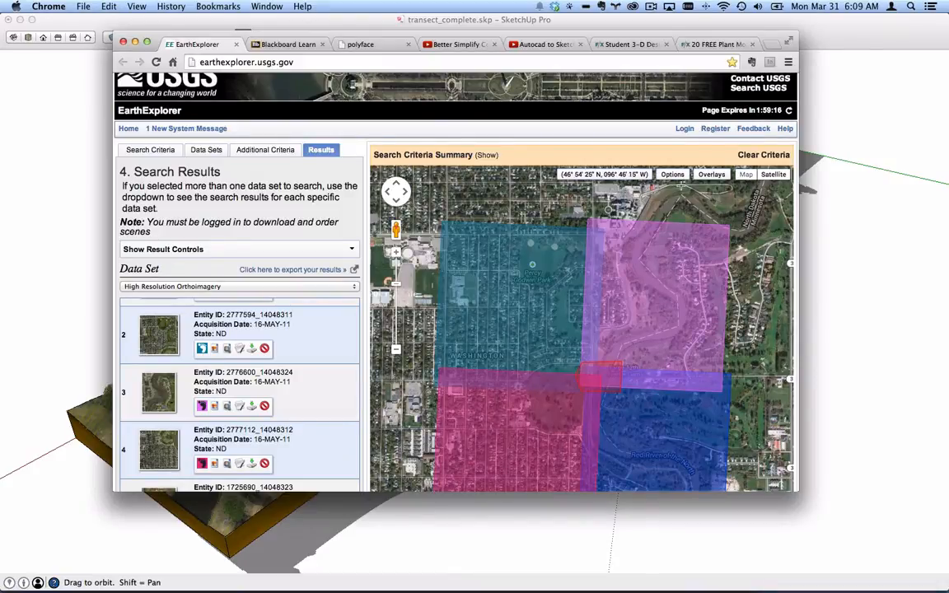
- Move the browser window out of the way and switch to Photoshop
{"action": "left_click_drag", "start_coordinate": [779, 39], "coordinate": [0, 152]}
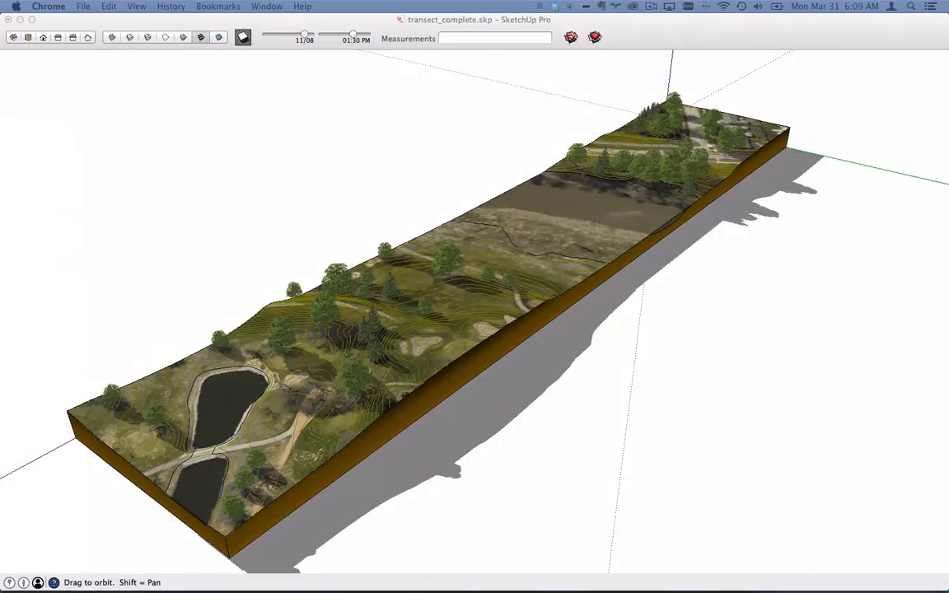
{"action": "key", "text": "super+Tab"}
{"action": "left_click", "coordinate": [593, 305]}
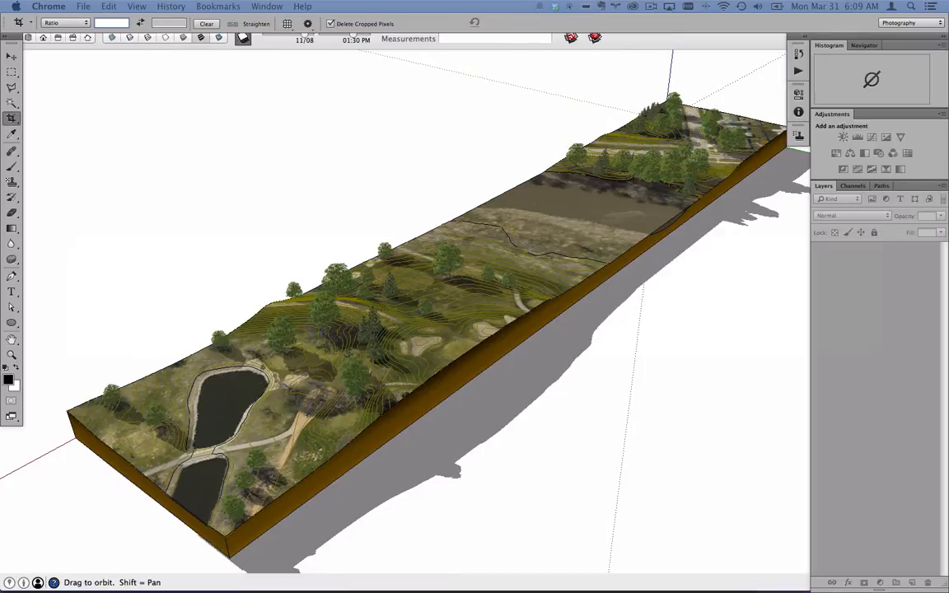
{"action": "key", "text": "super+Tab"}
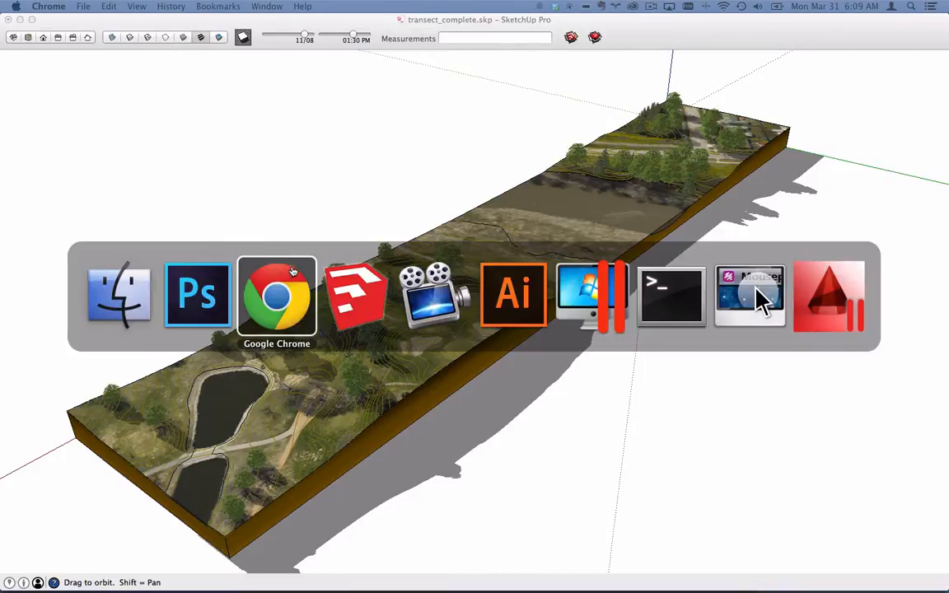
{"action": "left_click", "coordinate": [206, 298]}
{"action": "left_click", "coordinate": [68, 5]}
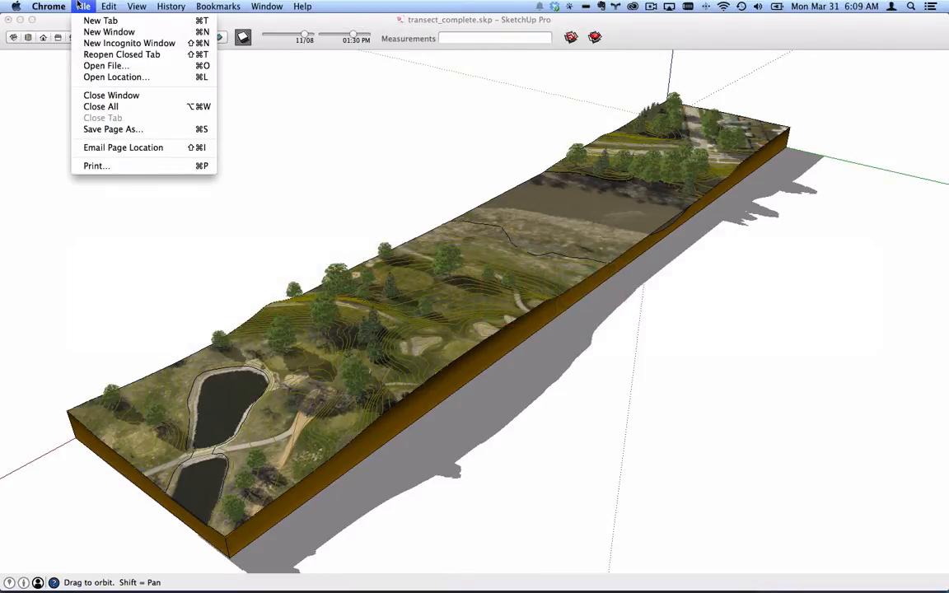
{"action": "left_click", "coordinate": [70, 27]}
- Start a Photomerge and set its layout to Reposition
{"action": "left_click", "coordinate": [95, 6]}
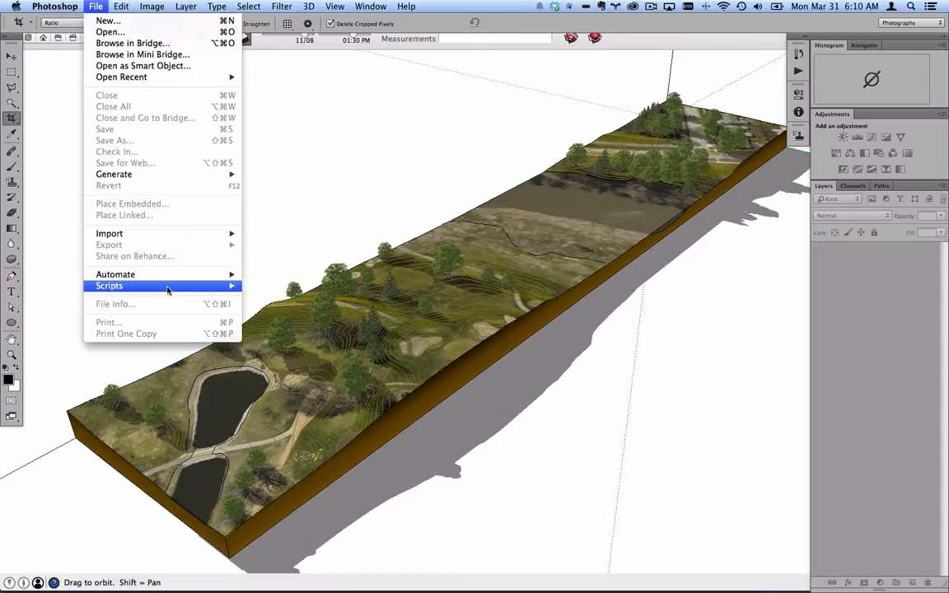
{"action": "mouse_move", "coordinate": [201, 274]}
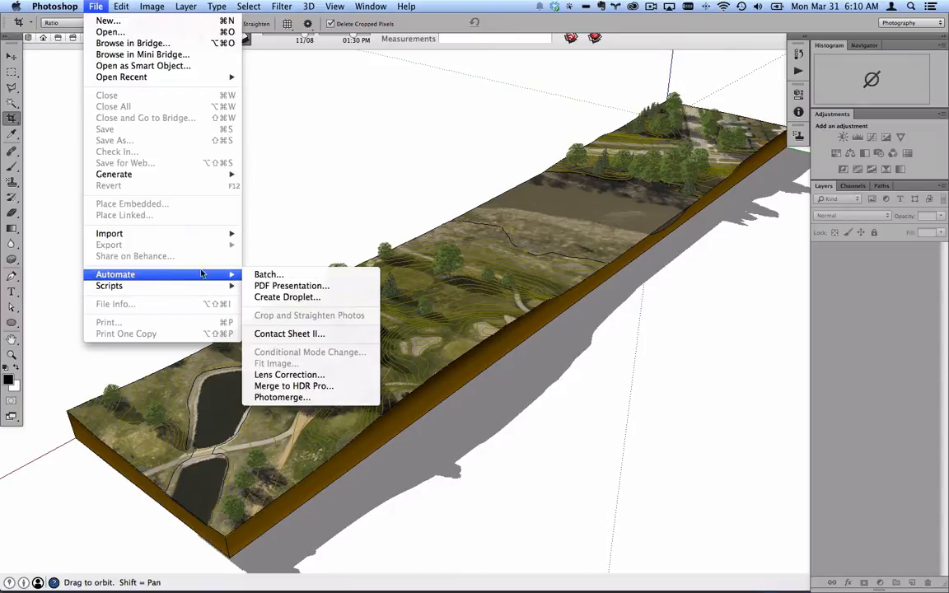
{"action": "left_click", "coordinate": [303, 397]}
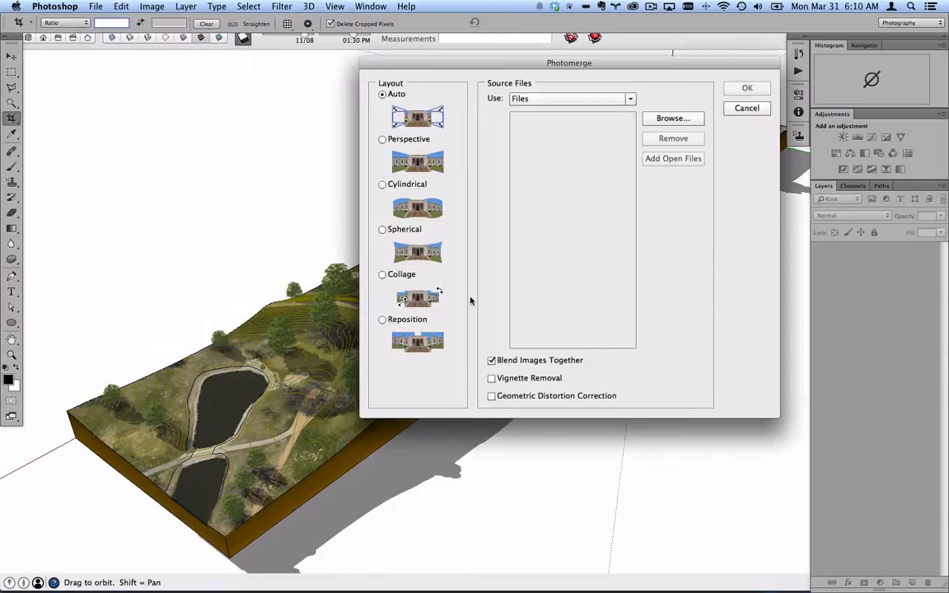
{"action": "left_click", "coordinate": [382, 321]}
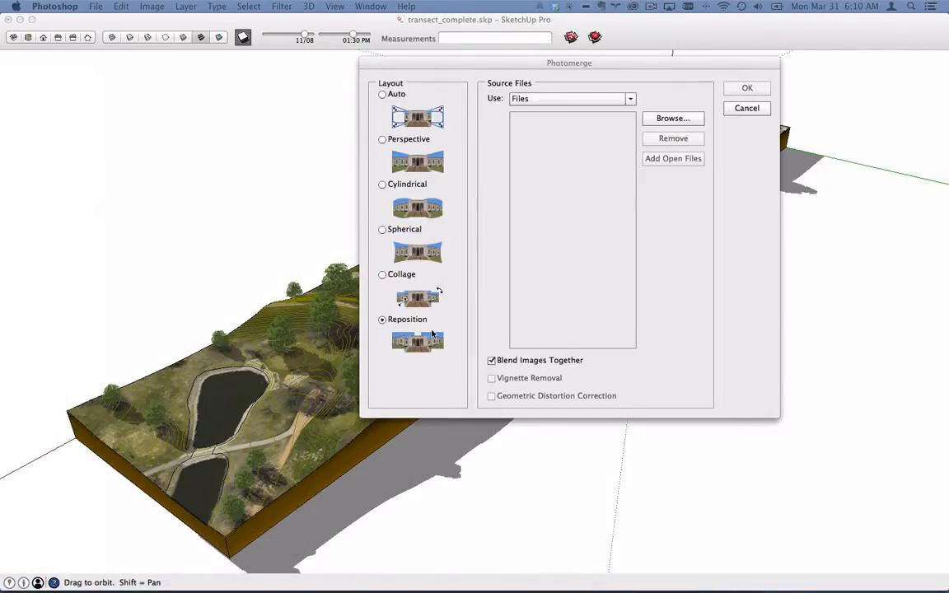
- Add 14048311.tif, 14048312.tif, 14048323.tif and 14048324.tif from the 2008 folder of USGS Earth Explorer Images in Downloads, and run the merge
{"action": "left_click", "coordinate": [673, 118]}
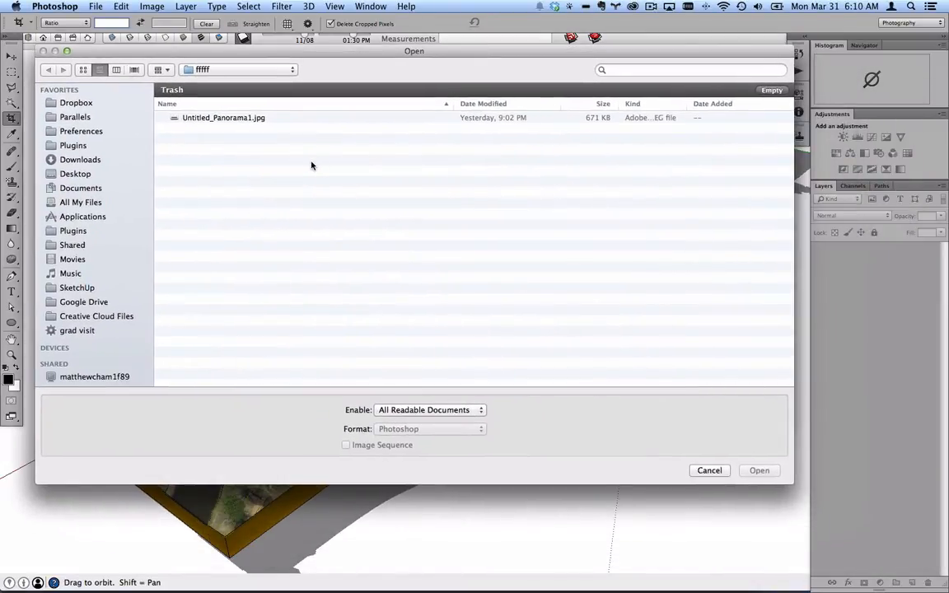
{"action": "left_click", "coordinate": [79, 176]}
{"action": "left_click", "coordinate": [78, 159]}
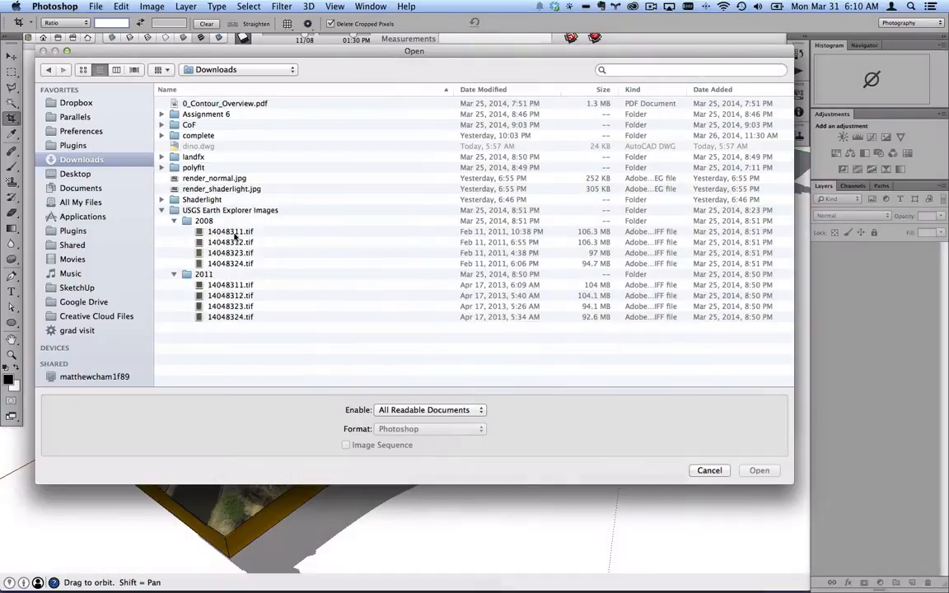
{"action": "left_click", "coordinate": [218, 231]}
{"action": "left_click", "coordinate": [239, 263], "text": "shift"}
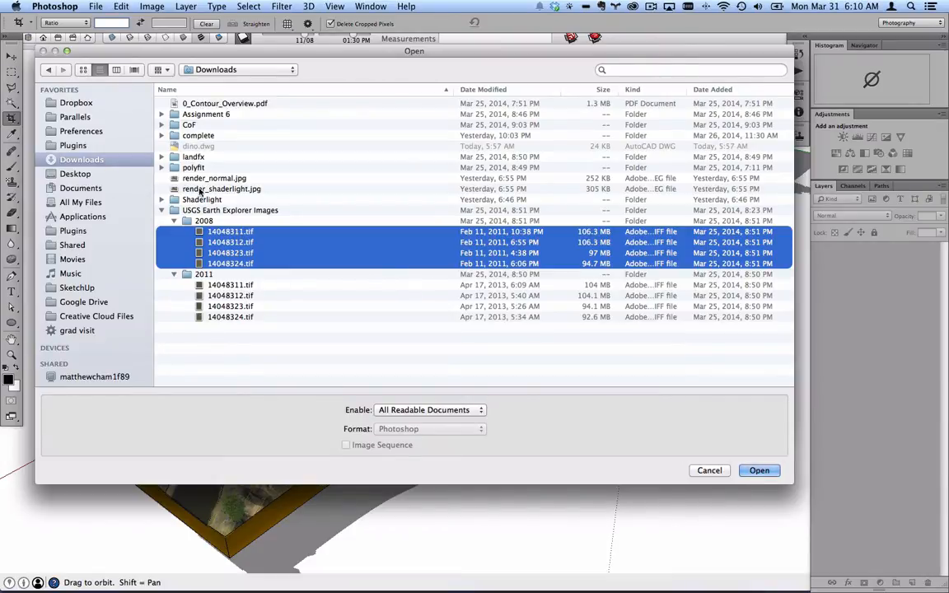
{"action": "left_click", "coordinate": [760, 471]}
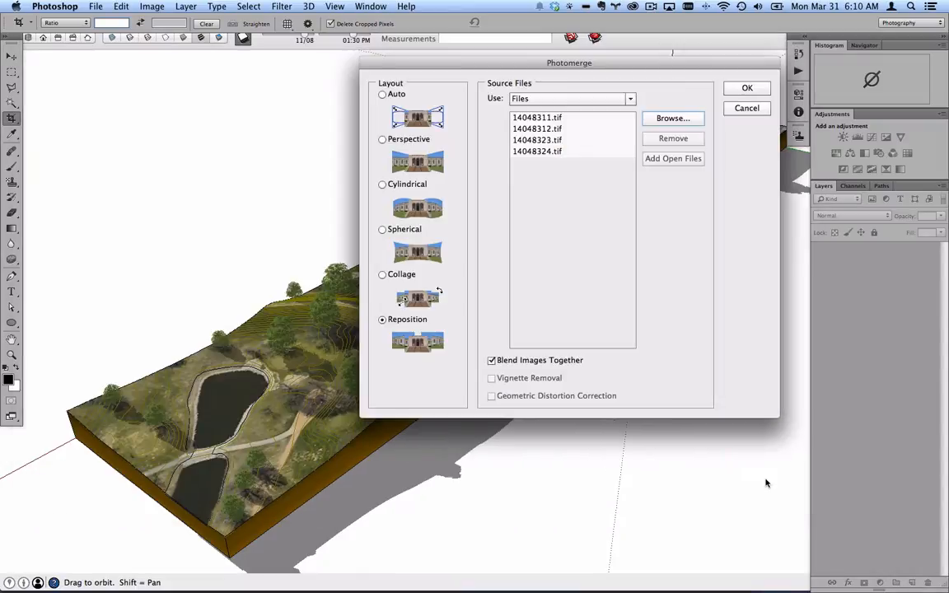
{"action": "left_click", "coordinate": [747, 89]}
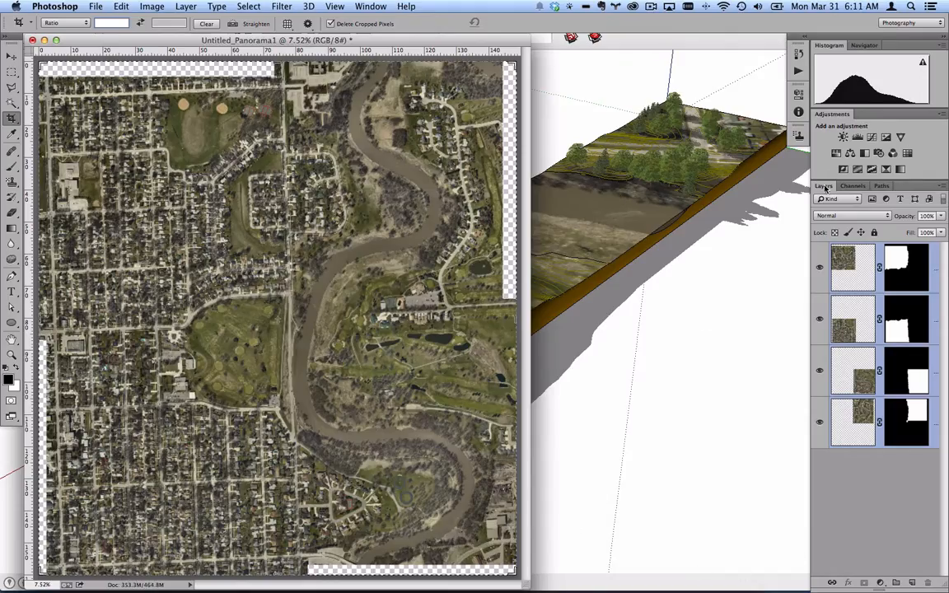
- Detach and enlarge the Layers panel to show the tile layer names, and inspect the merged seams around the golf course
{"action": "left_click_drag", "start_coordinate": [824, 187], "coordinate": [528, 66]}
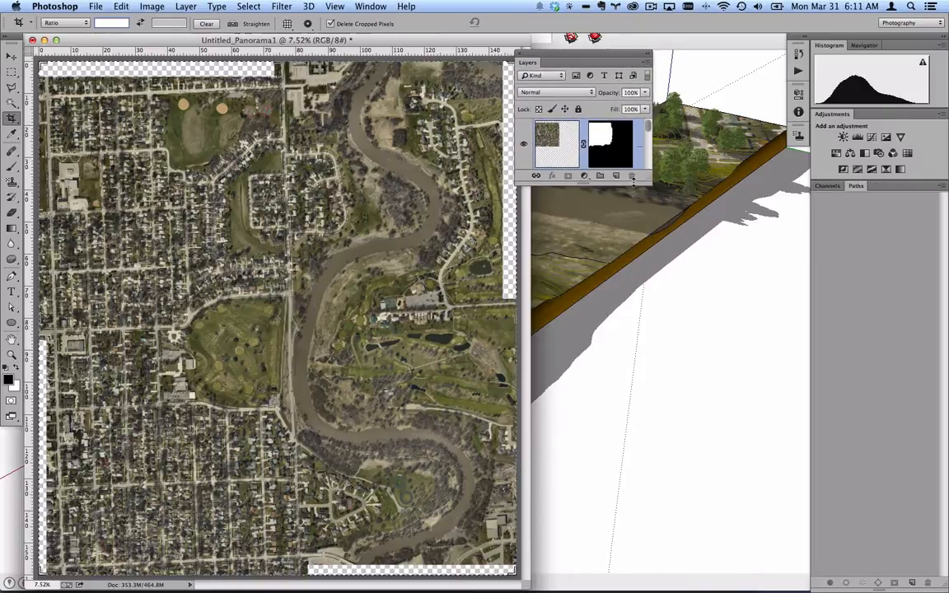
{"action": "left_click_drag", "start_coordinate": [647, 177], "coordinate": [771, 468]}
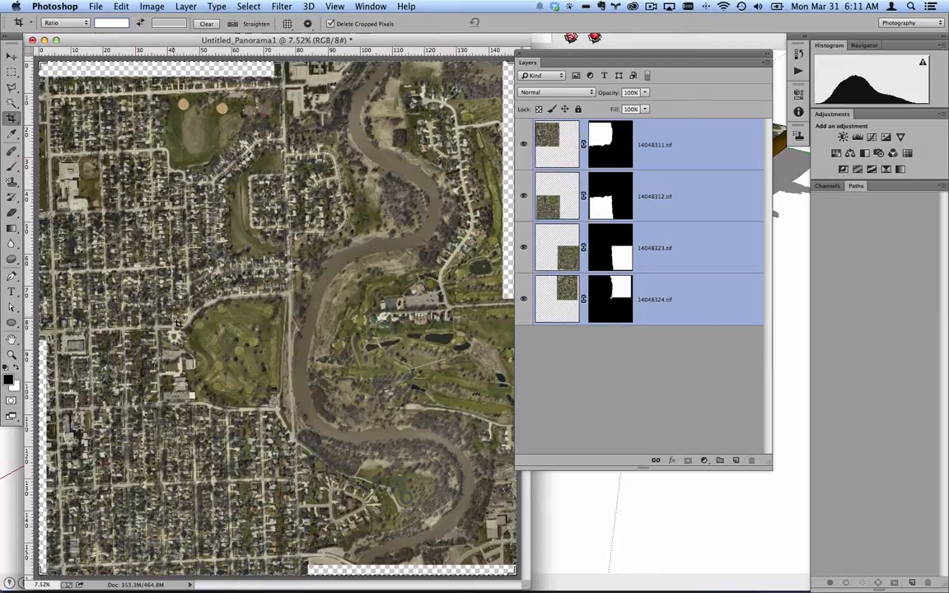
{"action": "scroll", "coordinate": [149, 358], "scroll_direction": "up", "scroll_amount": 5, "text": "alt"}
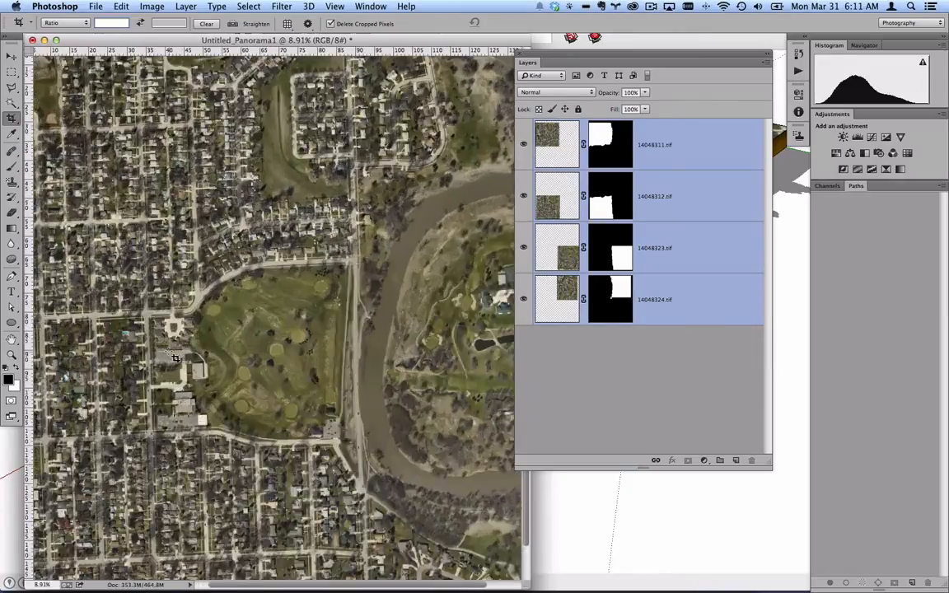
{"action": "scroll", "coordinate": [176, 356], "scroll_direction": "up", "scroll_amount": 3, "text": "alt"}
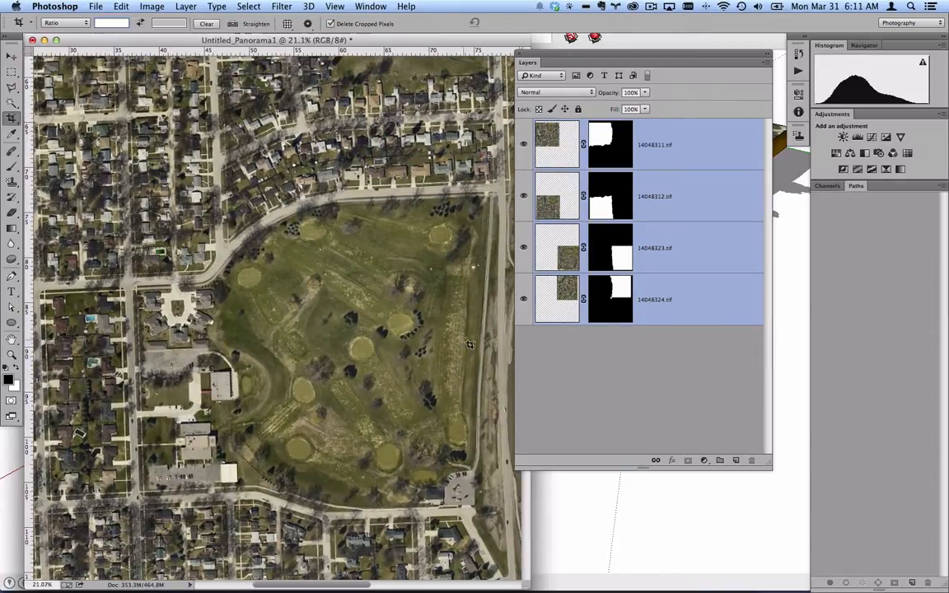
{"action": "left_click_drag", "start_coordinate": [471, 136], "coordinate": [308, 335]}
{"action": "left_click_drag", "start_coordinate": [360, 205], "coordinate": [348, 429]}
{"action": "left_click_drag", "start_coordinate": [290, 482], "coordinate": [375, 192]}
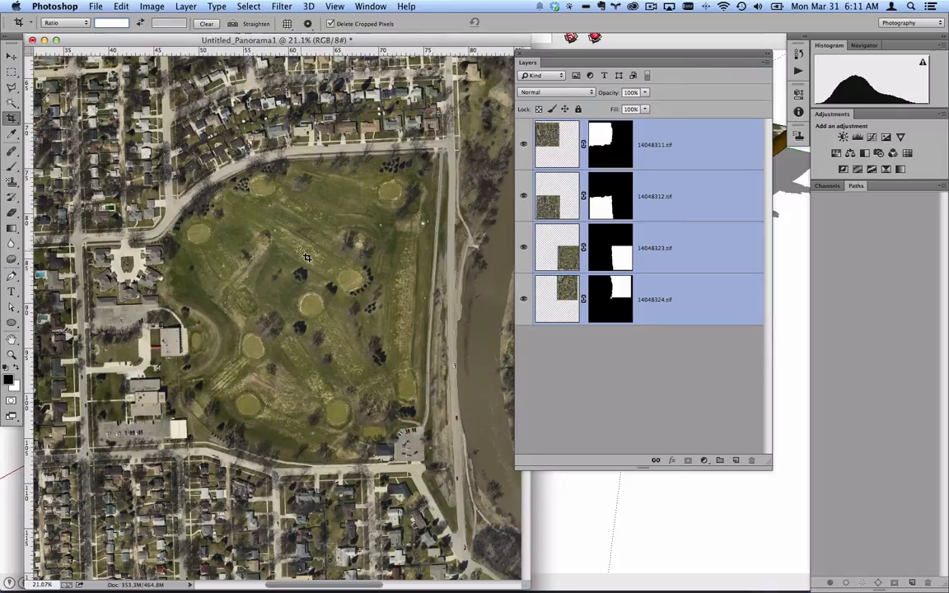
- Try shifting the 14048311.tif layer slightly on its own, and undo the move
{"action": "left_click", "coordinate": [551, 145]}
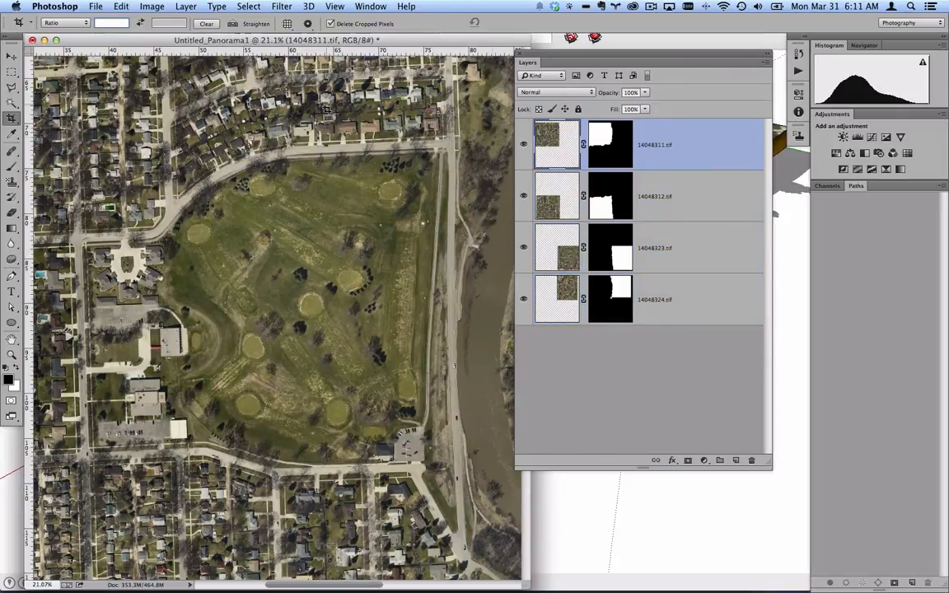
{"action": "left_click", "coordinate": [11, 55]}
{"action": "left_click_drag", "start_coordinate": [244, 265], "coordinate": [268, 270]}
{"action": "key", "text": "super+z"}
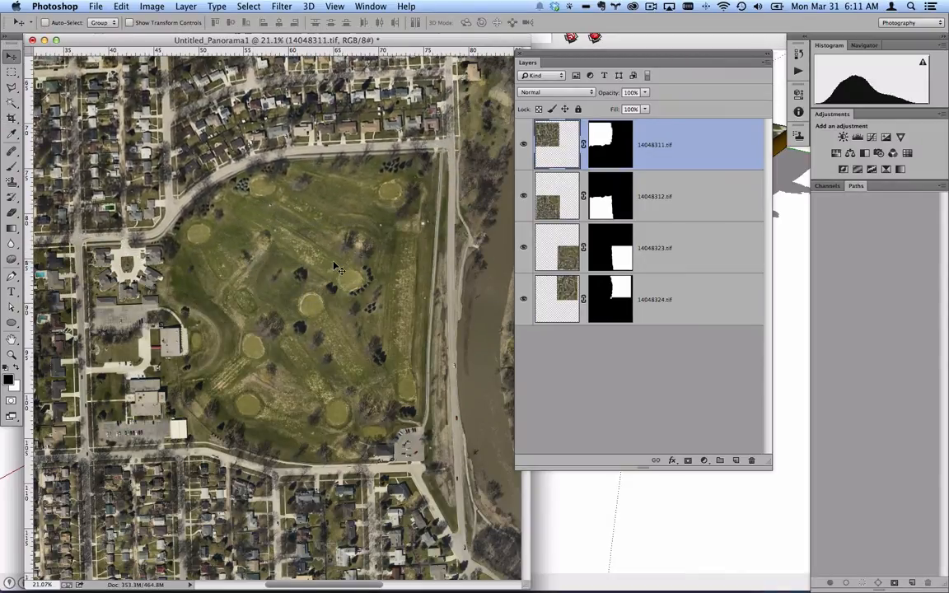
- Move the Layers panel clear of the image and merge all visible tile layers into one layer
{"action": "left_click_drag", "start_coordinate": [531, 52], "coordinate": [581, 70]}
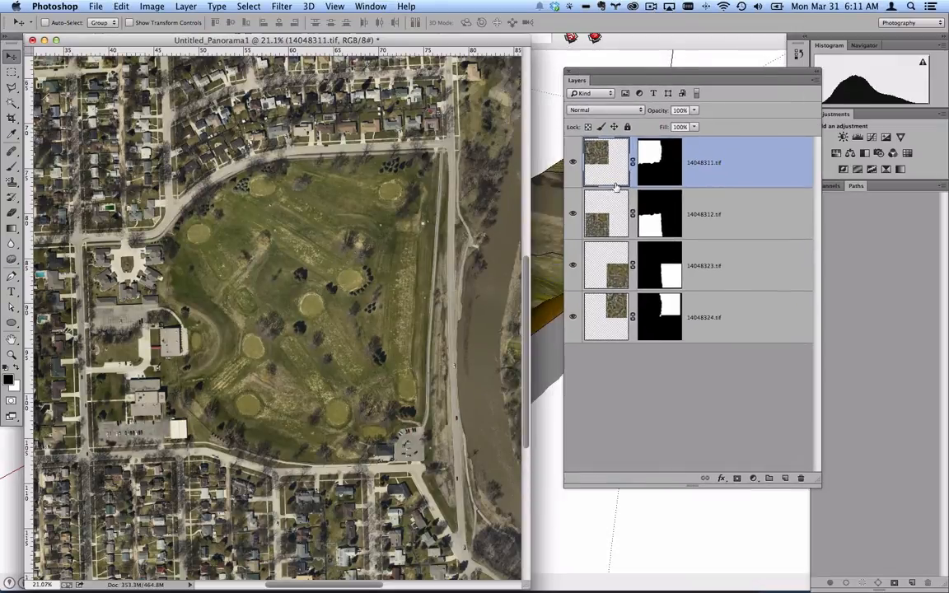
{"action": "right_click", "coordinate": [738, 312]}
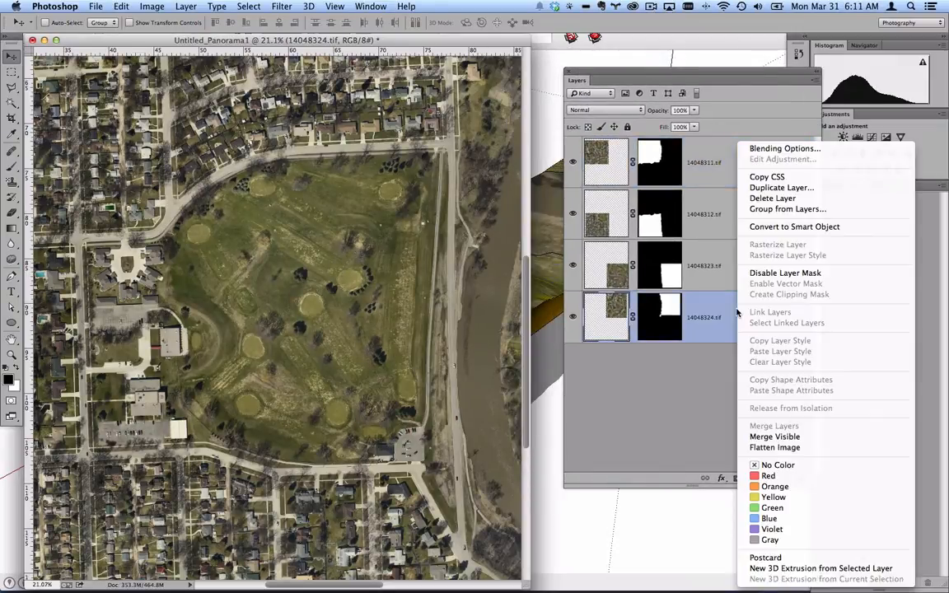
{"action": "left_click", "coordinate": [780, 439]}
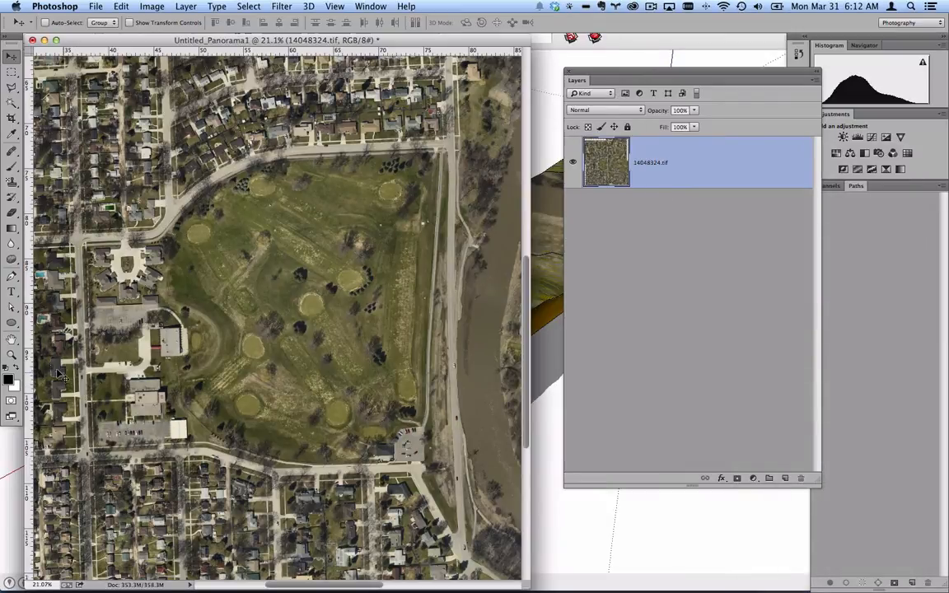
- Examine the whole merged panorama and check its pixel dimensions in Image Size without changing them
{"action": "left_click", "coordinate": [11, 354]}
{"action": "left_click", "coordinate": [282, 295], "text": "alt"}
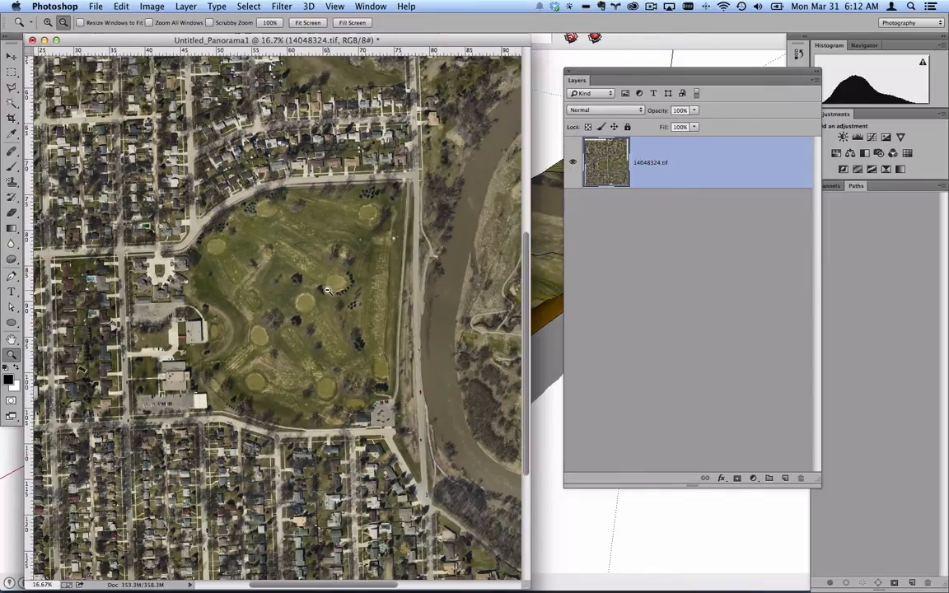
{"action": "left_click", "coordinate": [288, 293], "text": "alt"}
{"action": "left_click", "coordinate": [297, 293], "text": "alt"}
{"action": "left_click", "coordinate": [304, 292], "text": "alt"}
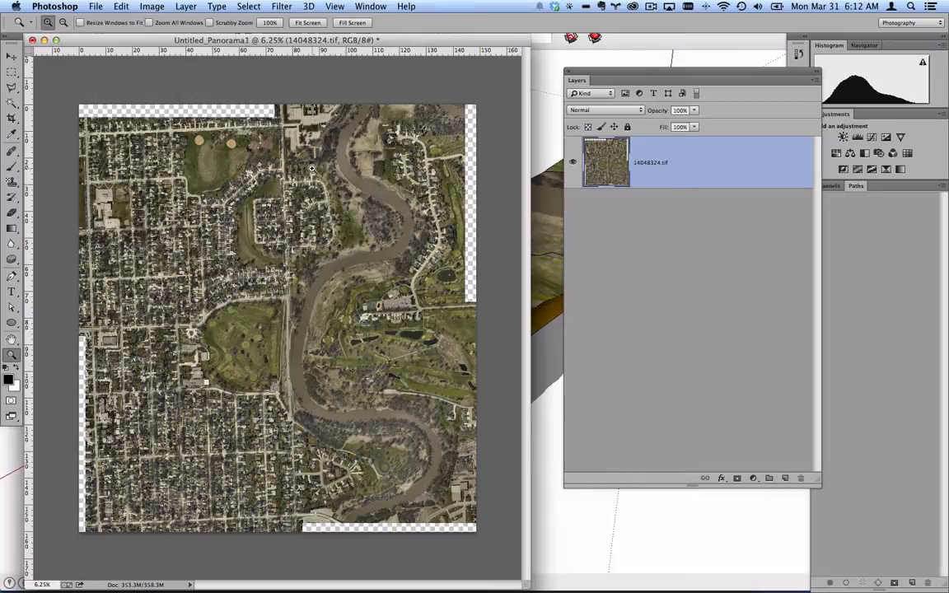
{"action": "left_click", "coordinate": [153, 7]}
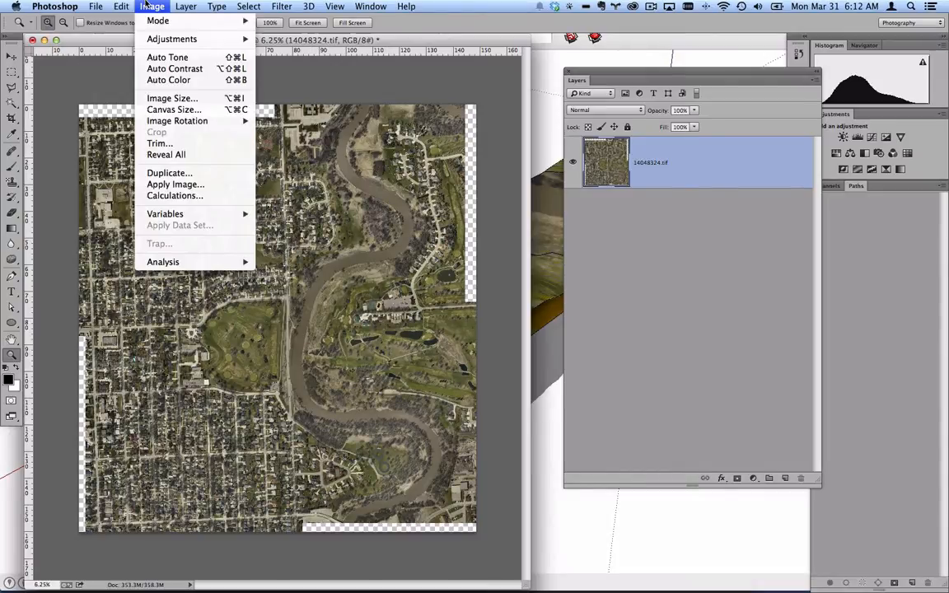
{"action": "left_click", "coordinate": [150, 97]}
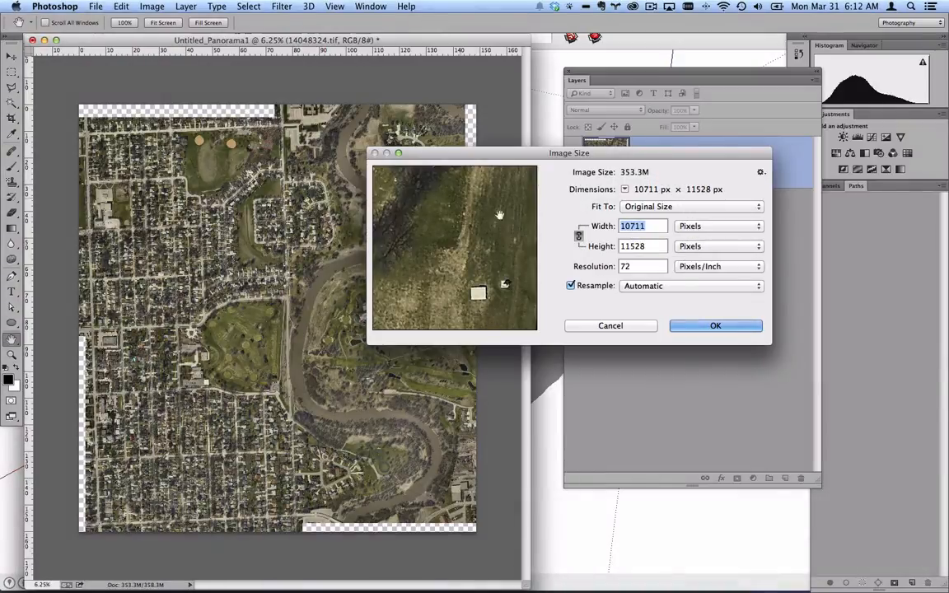
{"action": "left_click", "coordinate": [614, 325]}
{"action": "key", "text": "z"}
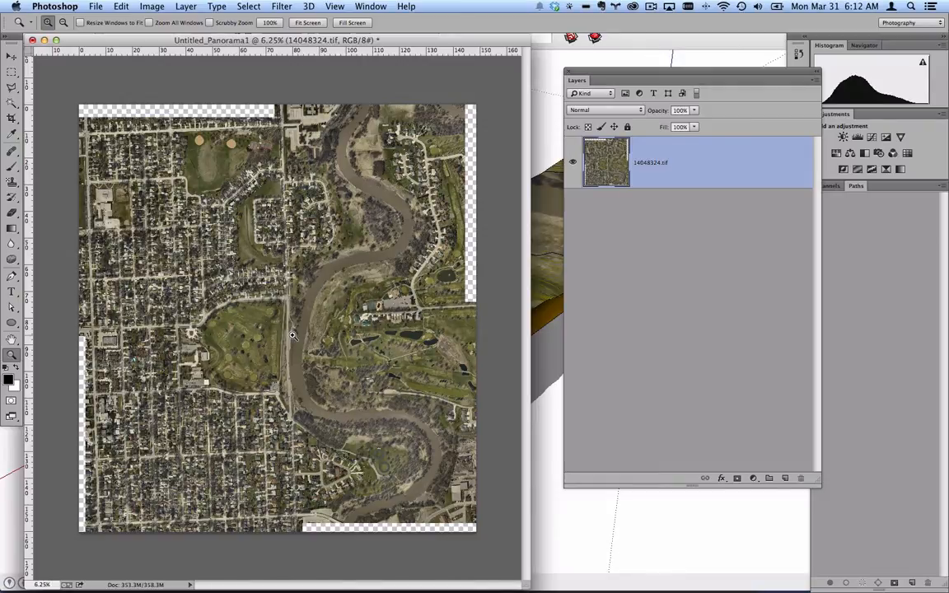
- Frame a tighter crop of the panorama around the golf courses and river bend, and switch to the SketchUp transect model
{"action": "left_click", "coordinate": [13, 119]}
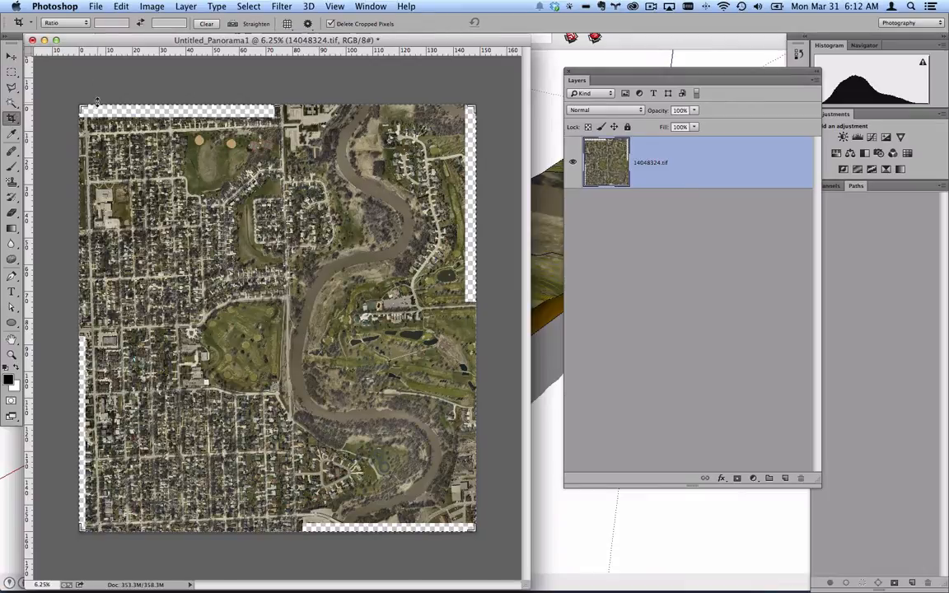
{"action": "left_click_drag", "start_coordinate": [79, 106], "coordinate": [121, 176]}
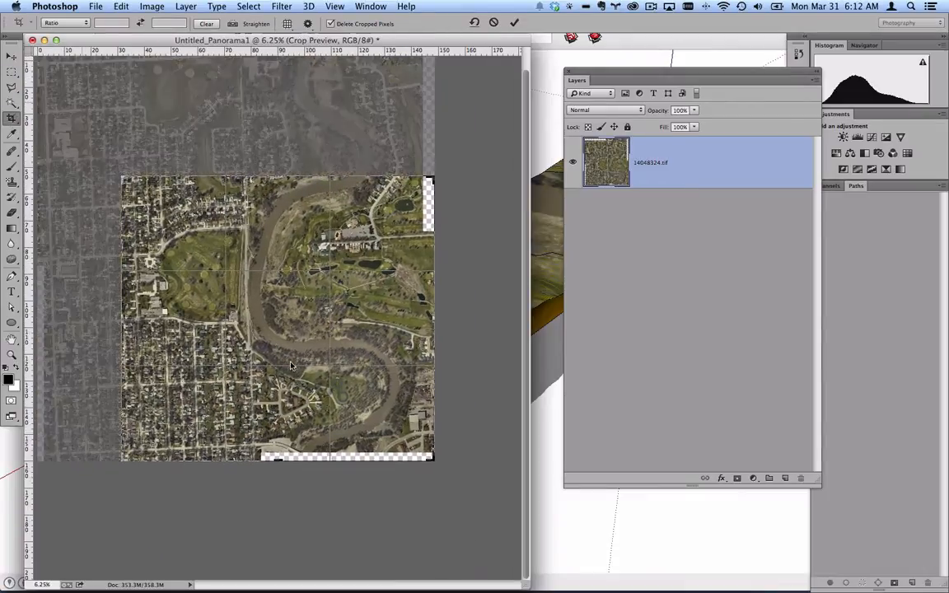
{"action": "mouse_move", "coordinate": [434, 458]}
{"action": "left_mouse_down"}
{"action": "mouse_move", "coordinate": [387, 376]}
{"action": "mouse_move", "coordinate": [383, 402]}
{"action": "mouse_move", "coordinate": [393, 404]}
{"action": "left_mouse_up"}
{"action": "left_click", "coordinate": [548, 75]}
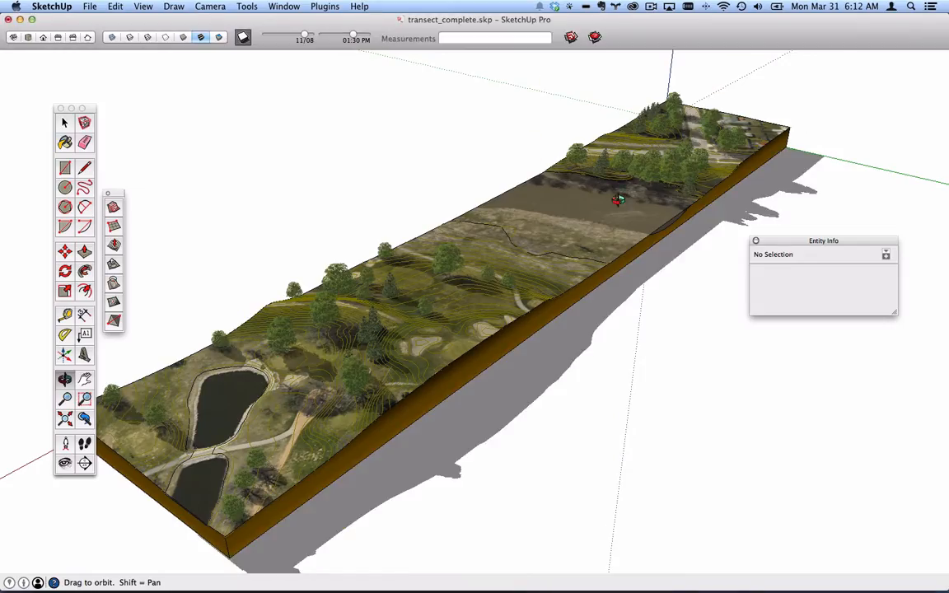
- Return to Photoshop from SketchUp, shift the panorama slightly within the crop frame around the river bend, and apply the crop
{"action": "key", "text": "super+Tab"}
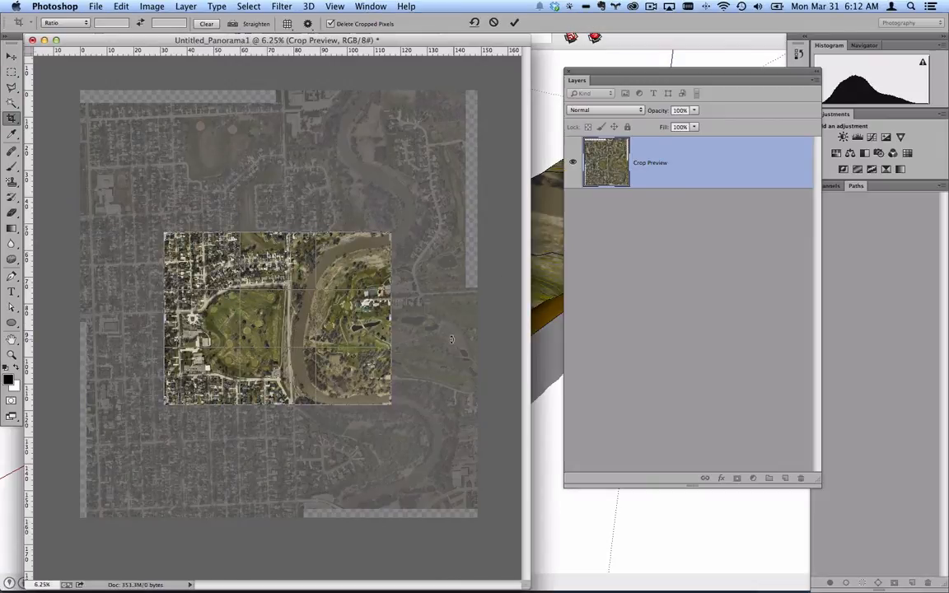
{"action": "key", "text": "super+Tab"}
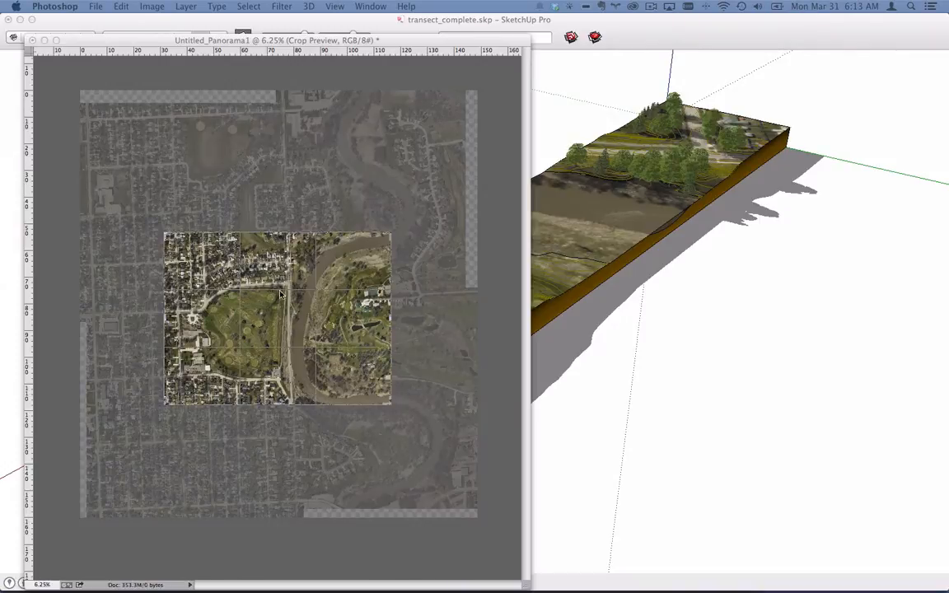
{"action": "key", "text": "Tab"}
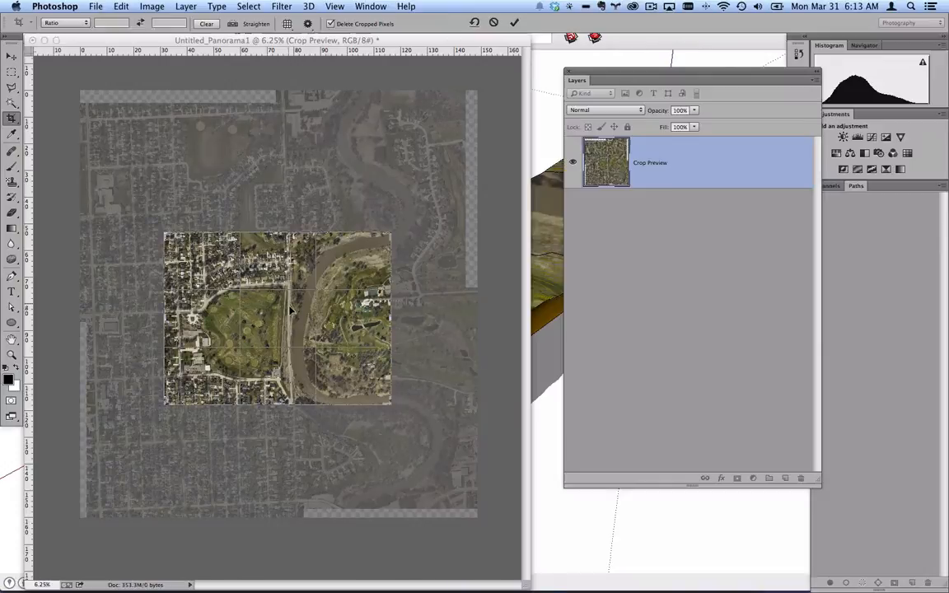
{"action": "mouse_move", "coordinate": [264, 301]}
{"action": "left_mouse_down"}
{"action": "mouse_move", "coordinate": [273, 305]}
{"action": "mouse_move", "coordinate": [251, 290]}
{"action": "mouse_move", "coordinate": [259, 307]}
{"action": "left_mouse_up"}
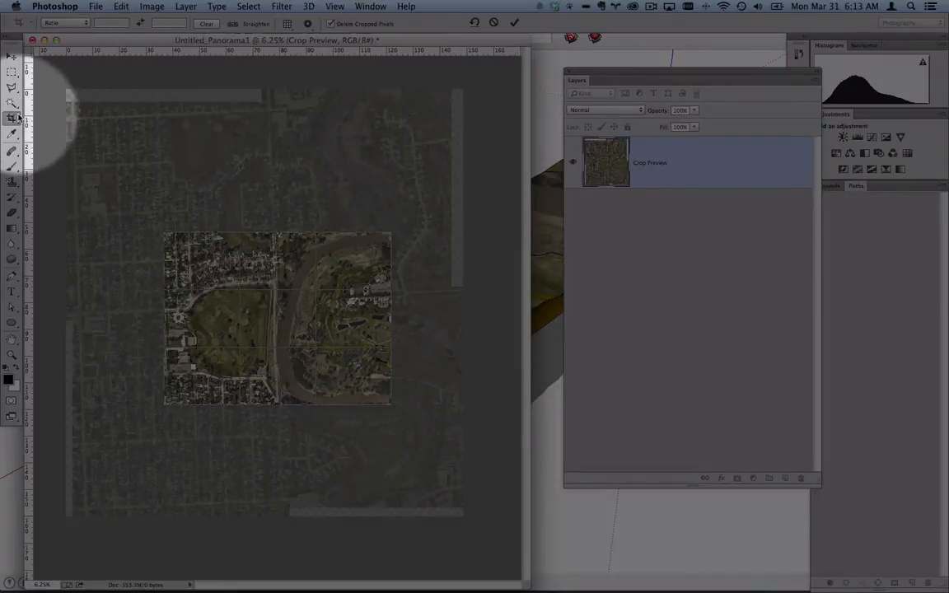
{"action": "left_click", "coordinate": [74, 23]}
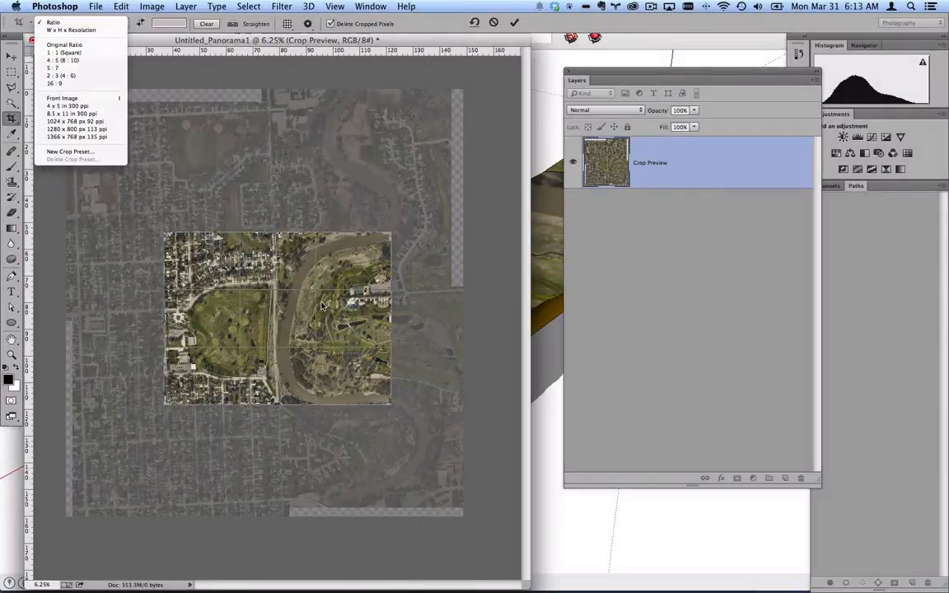
{"action": "left_click", "coordinate": [302, 214]}
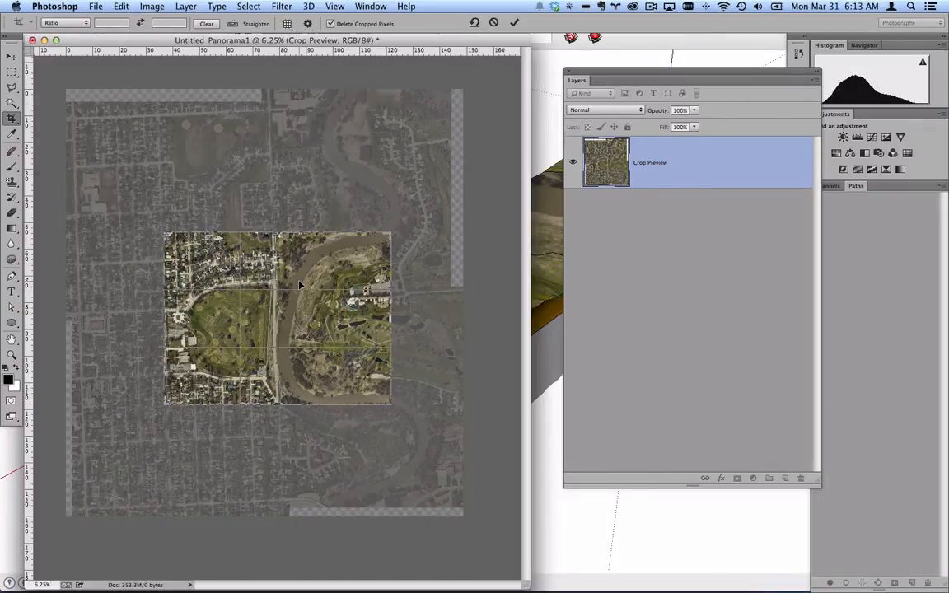
{"action": "key", "text": "Return"}
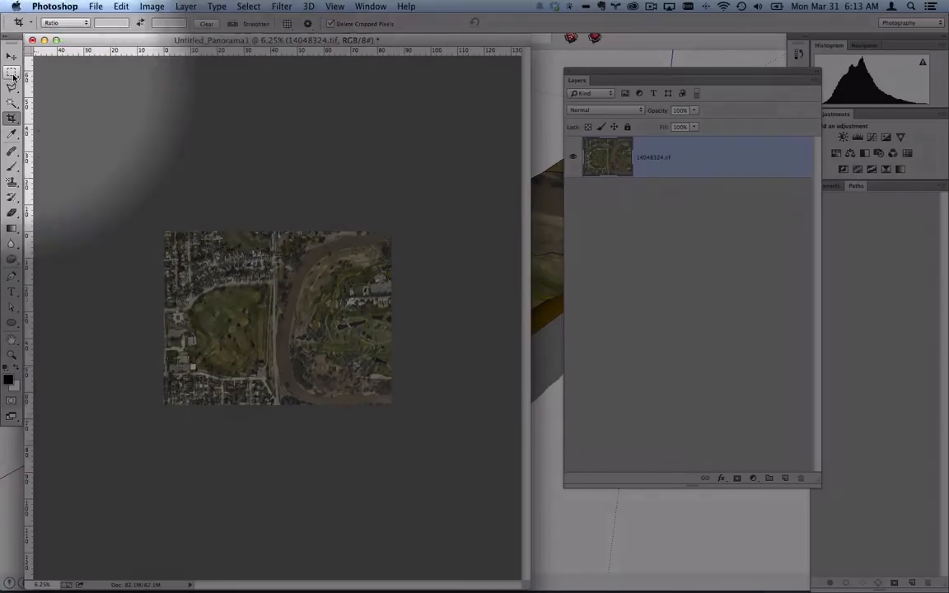
- Place a fixed-size 3000 by 600 px rectangular selection across the golf course and the river
{"action": "left_click", "coordinate": [12, 72]}
{"action": "left_click", "coordinate": [257, 22]}
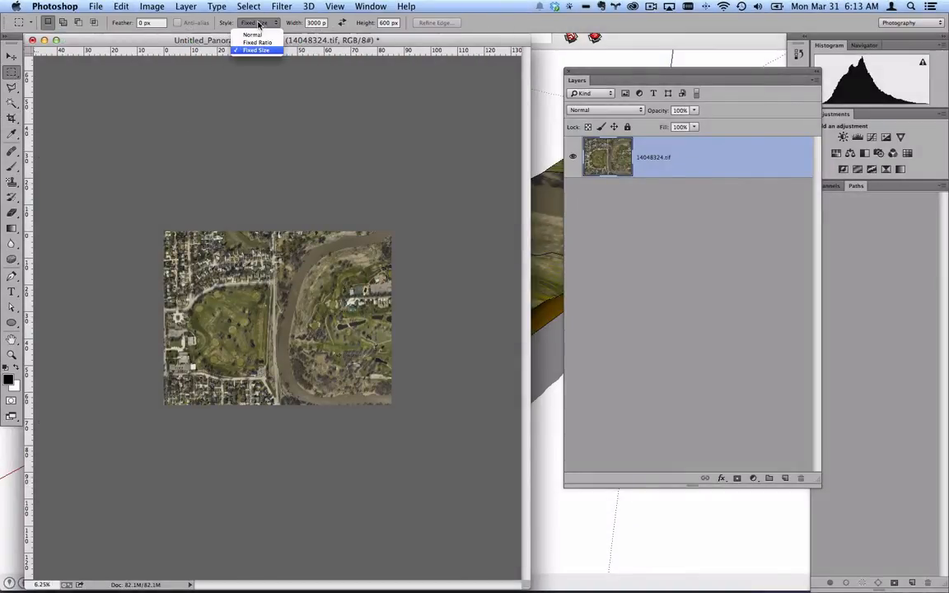
{"action": "left_click", "coordinate": [311, 28]}
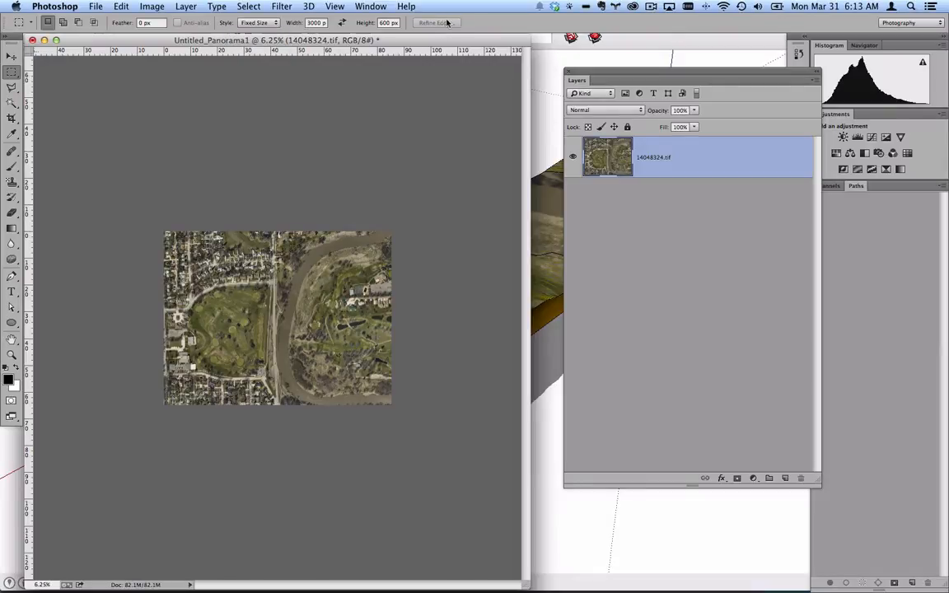
{"action": "left_click", "coordinate": [319, 23]}
{"action": "left_click", "coordinate": [533, 86]}
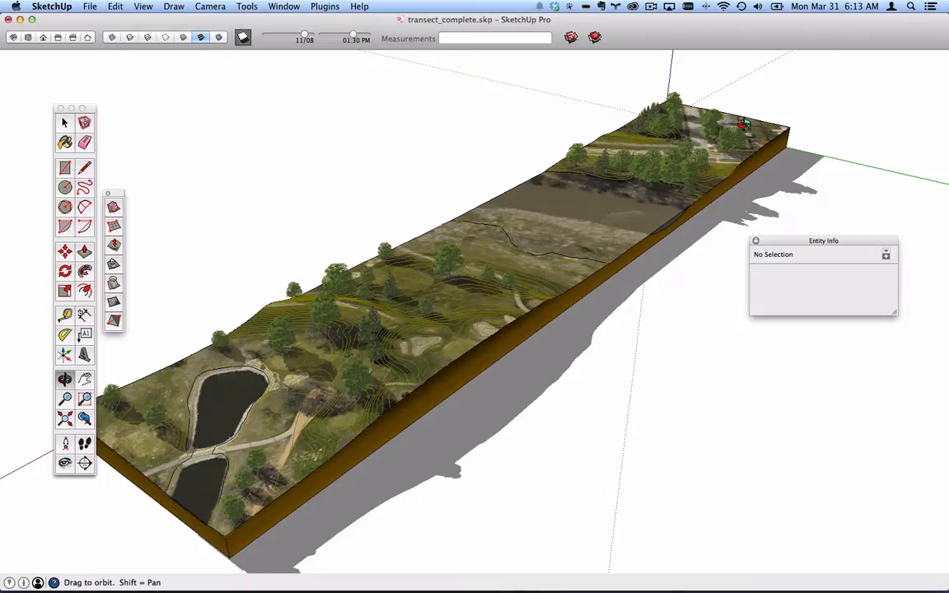
{"action": "key", "text": "super+Tab"}
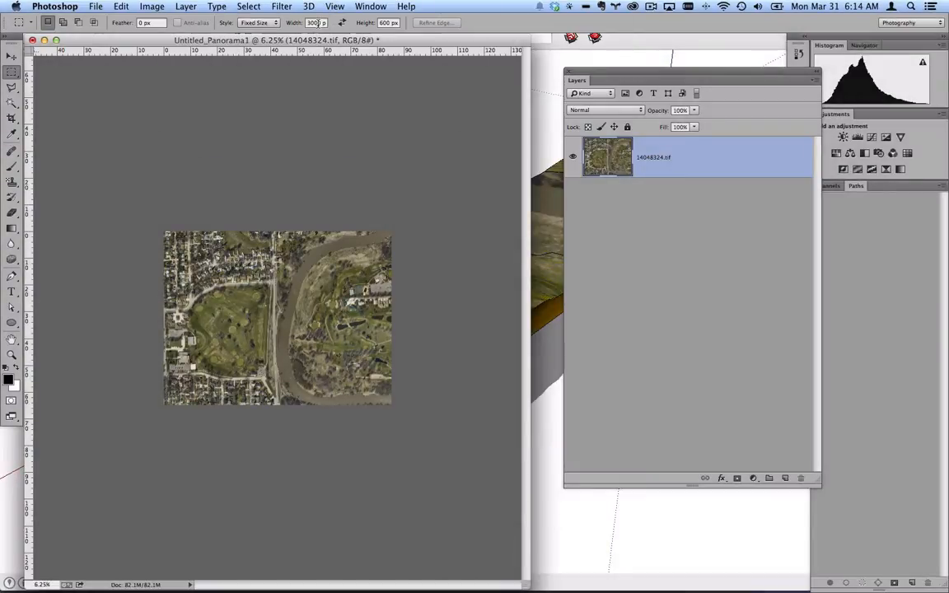
{"action": "left_click_drag", "start_coordinate": [250, 363], "coordinate": [221, 288]}
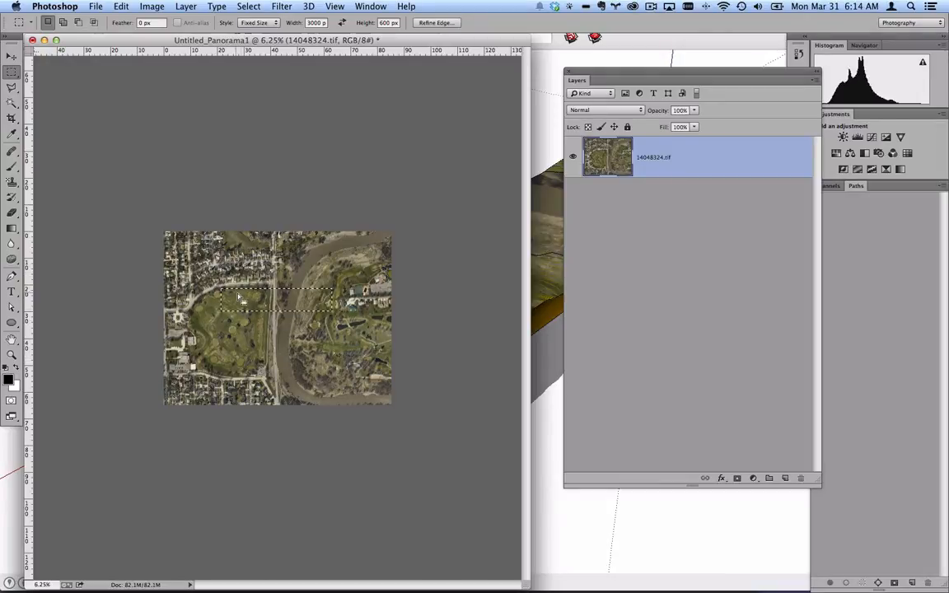
- Widen the image window and move the rectangular selection lower, across the golf course, road and river
{"action": "scroll", "coordinate": [265, 285], "scroll_direction": "up", "scroll_amount": 10}
{"action": "scroll", "coordinate": [280, 260], "scroll_direction": "down", "scroll_amount": 2}
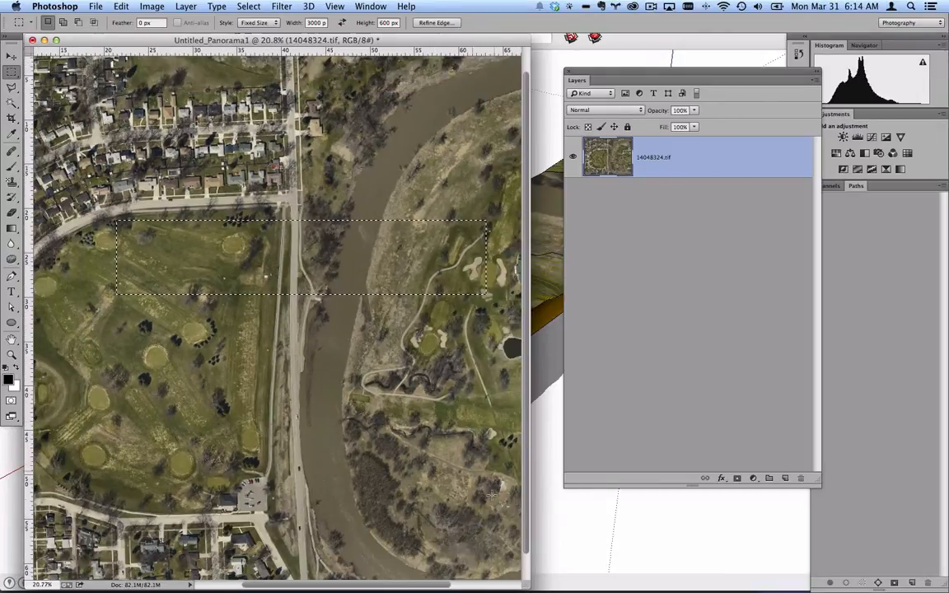
{"action": "left_click_drag", "start_coordinate": [527, 586], "coordinate": [651, 588]}
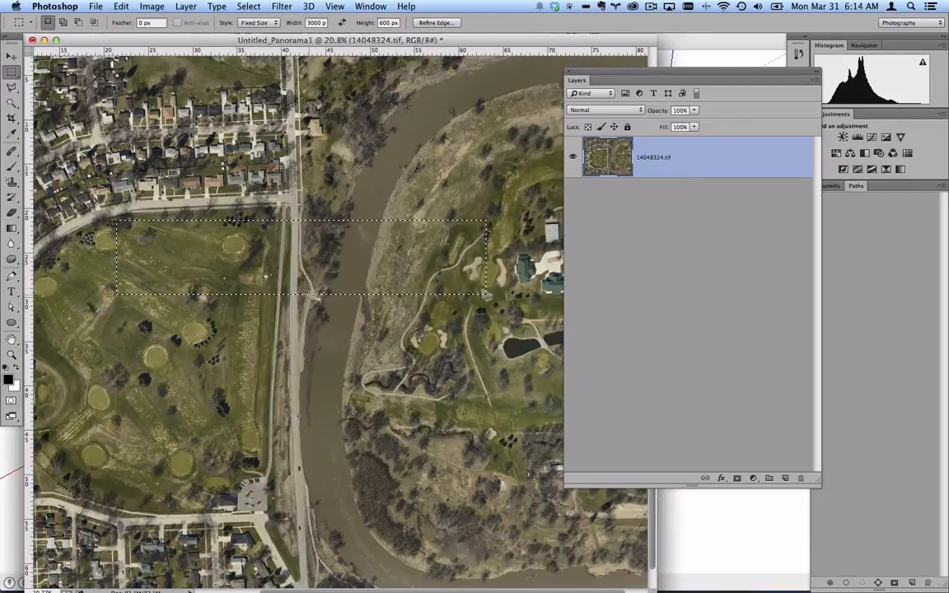
{"action": "left_click_drag", "start_coordinate": [326, 284], "coordinate": [356, 316]}
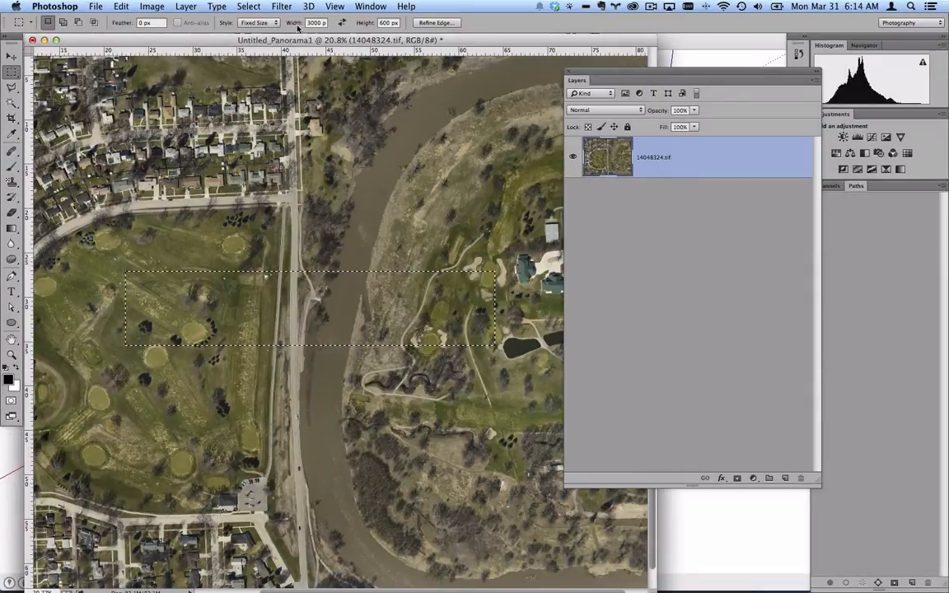
- Try rotating the selection about 24 degrees over the river and cropping the image to it, and cancel the crop
{"action": "left_click", "coordinate": [249, 7]}
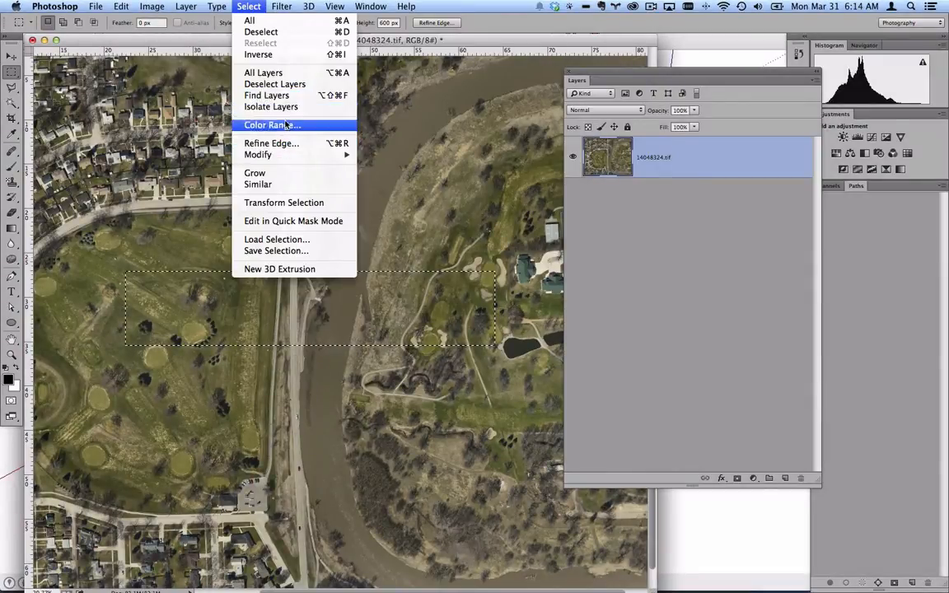
{"action": "left_click", "coordinate": [285, 203]}
{"action": "left_click_drag", "start_coordinate": [132, 225], "coordinate": [194, 179]}
{"action": "left_click_drag", "start_coordinate": [264, 308], "coordinate": [345, 279]}
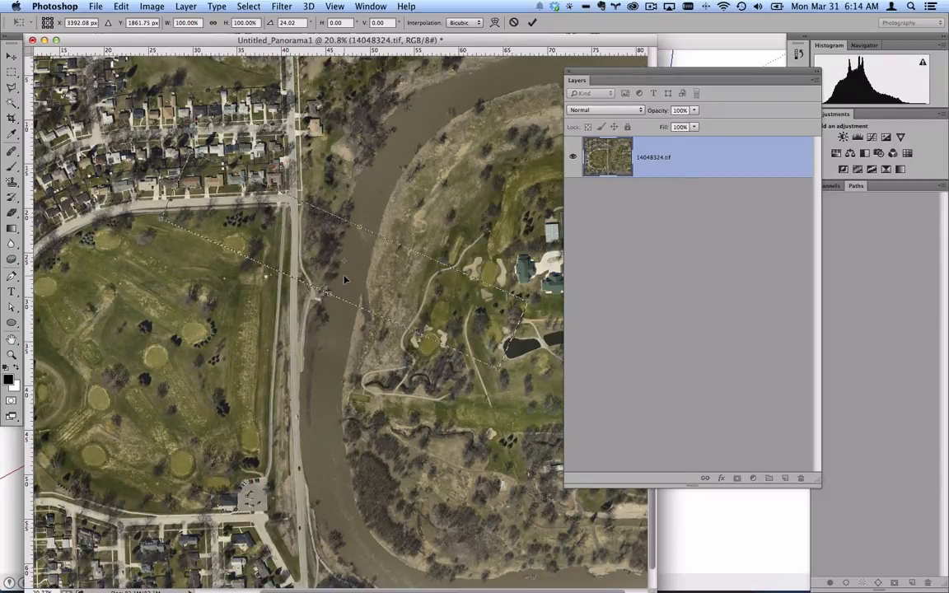
{"action": "key", "text": "Return"}
{"action": "key", "text": "c"}
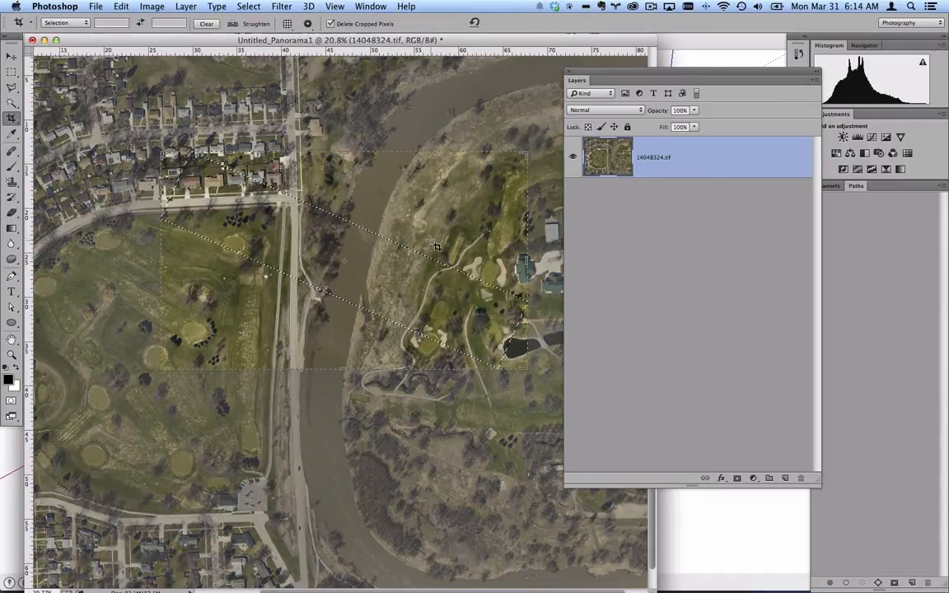
{"action": "key", "text": "Escape"}
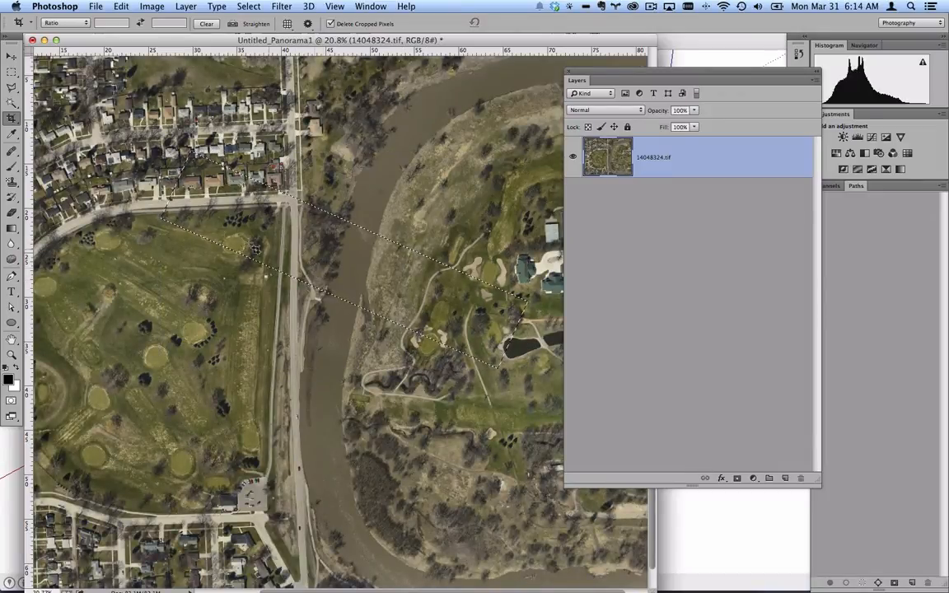
- Replace the rotated selection with a new horizontal 3000 by 600 px marquee spanning the golf course, road and river
{"action": "key", "text": "m"}
{"action": "left_click", "coordinate": [164, 268]}
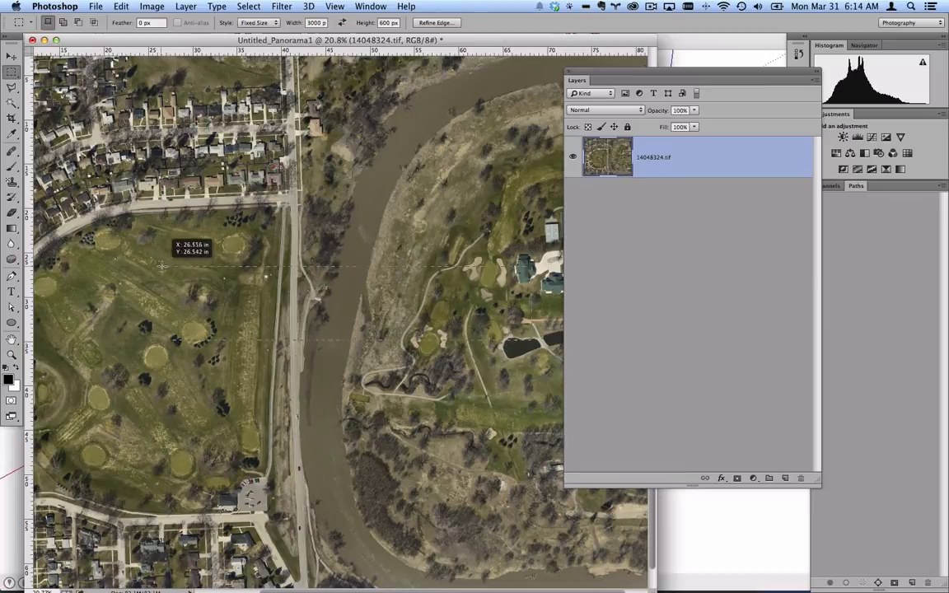
{"action": "left_click_drag", "start_coordinate": [233, 278], "coordinate": [205, 272]}
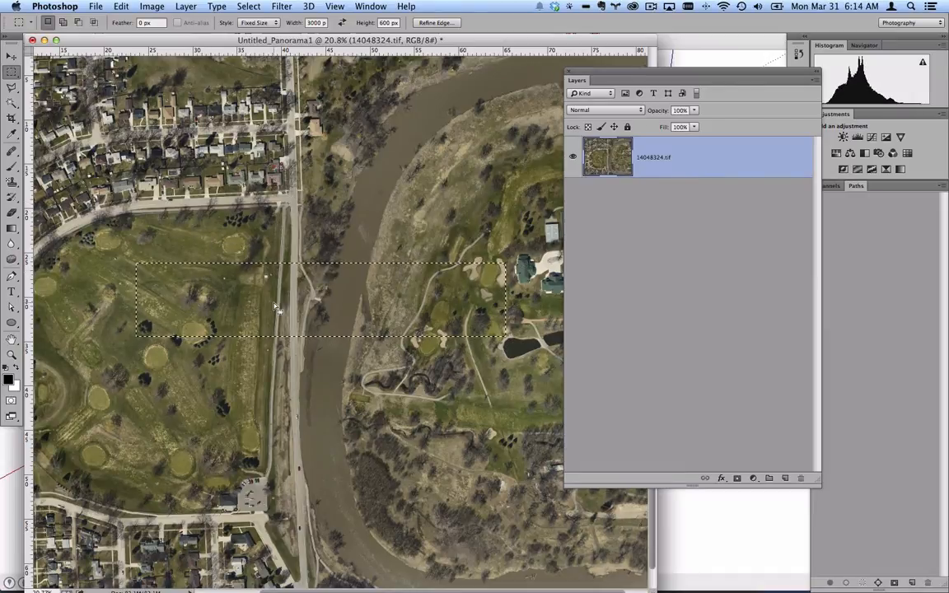
{"action": "left_click_drag", "start_coordinate": [276, 305], "coordinate": [288, 327]}
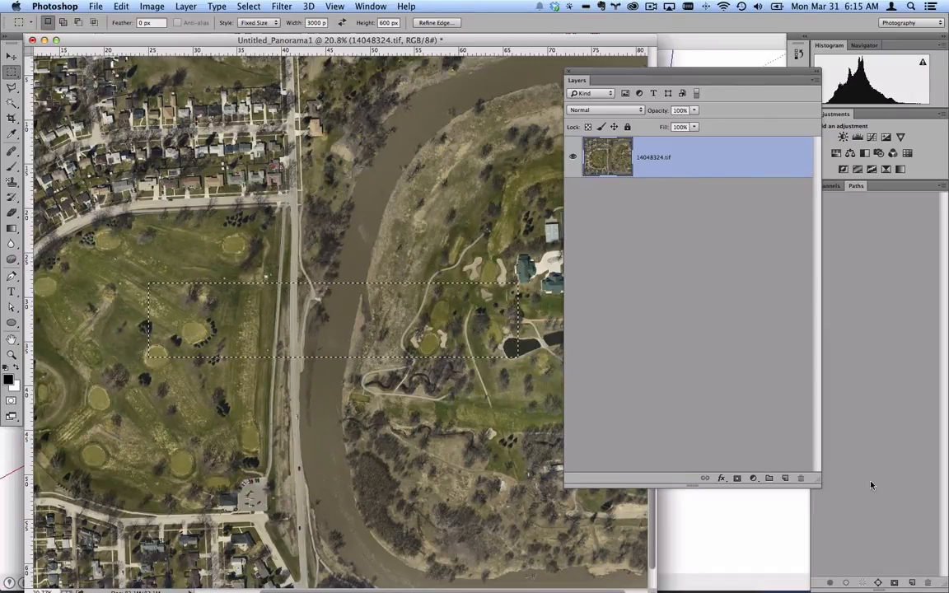
- Fill the selection with black on a new layer, set that layer's opacity to 50%, and deselect
{"action": "left_click", "coordinate": [785, 478]}
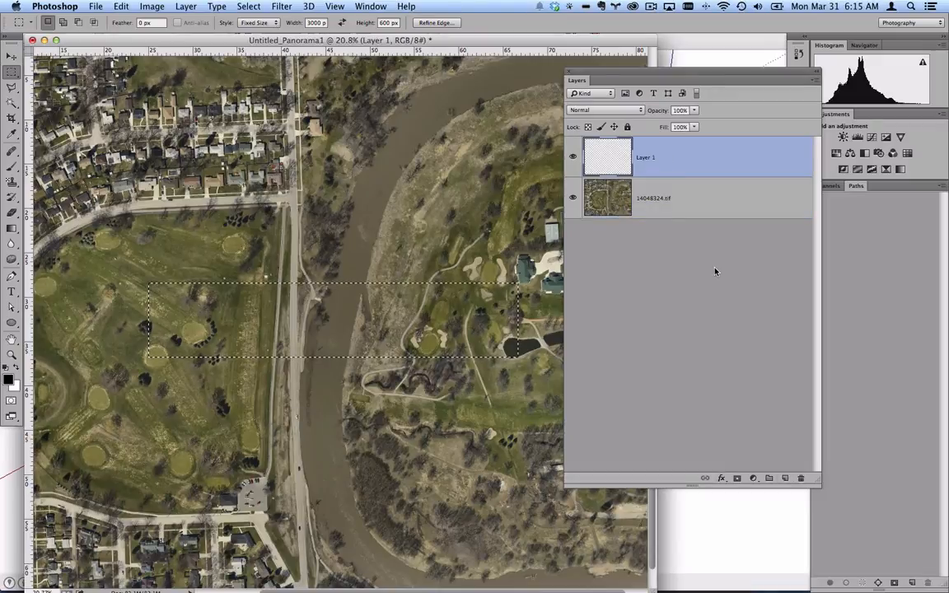
{"action": "key", "text": "alt+BackSpace"}
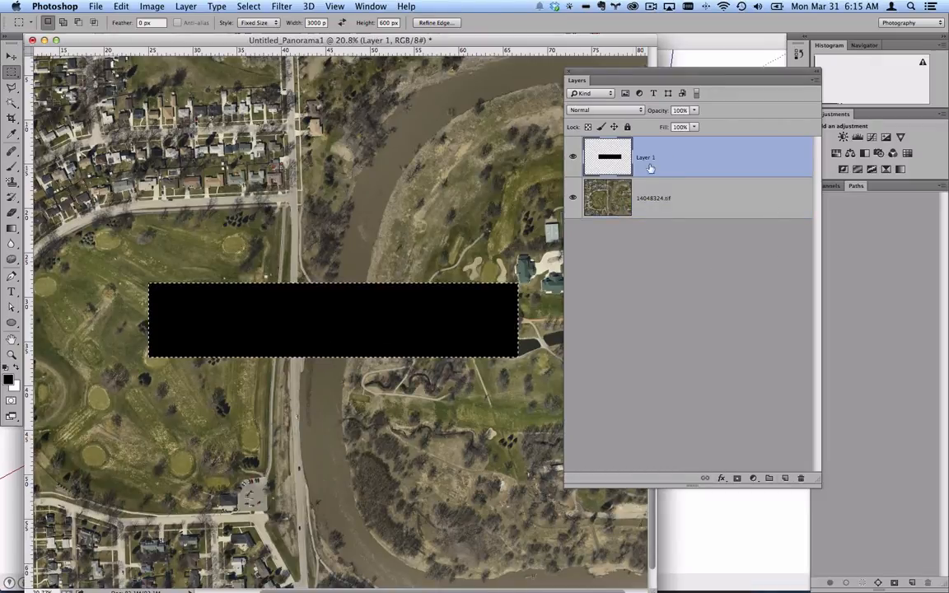
{"action": "left_click", "coordinate": [679, 110]}
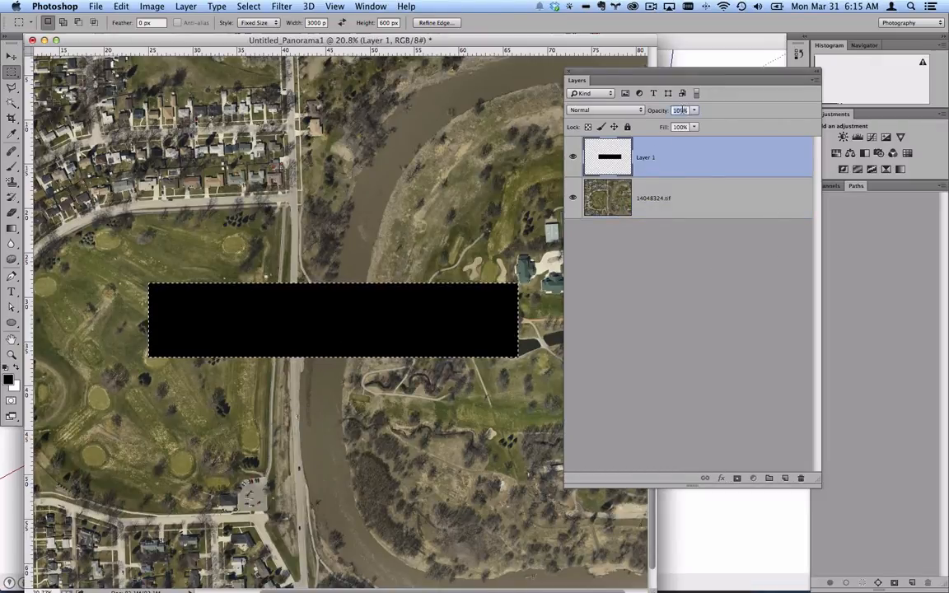
{"action": "type", "text": "50"}
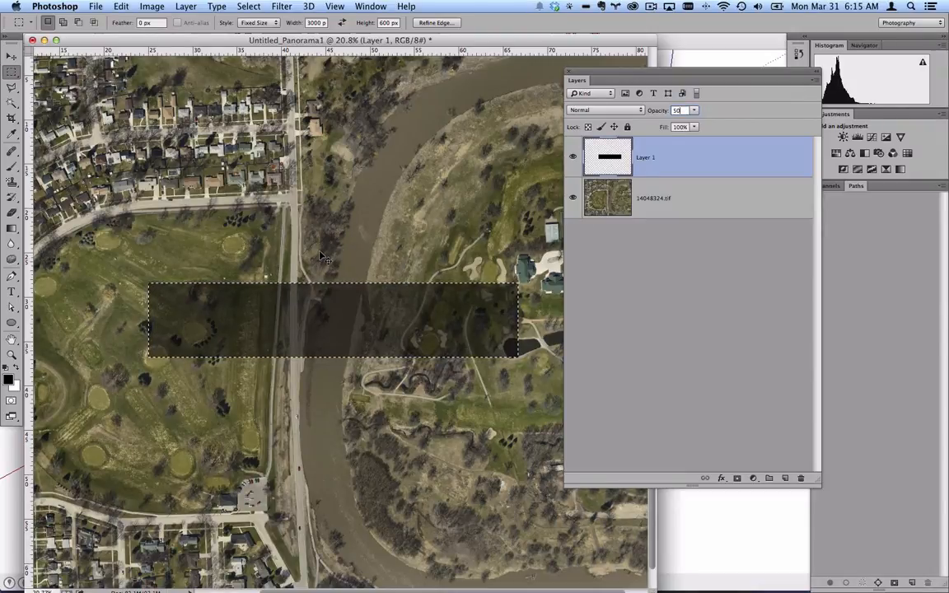
{"action": "left_click", "coordinate": [298, 324]}
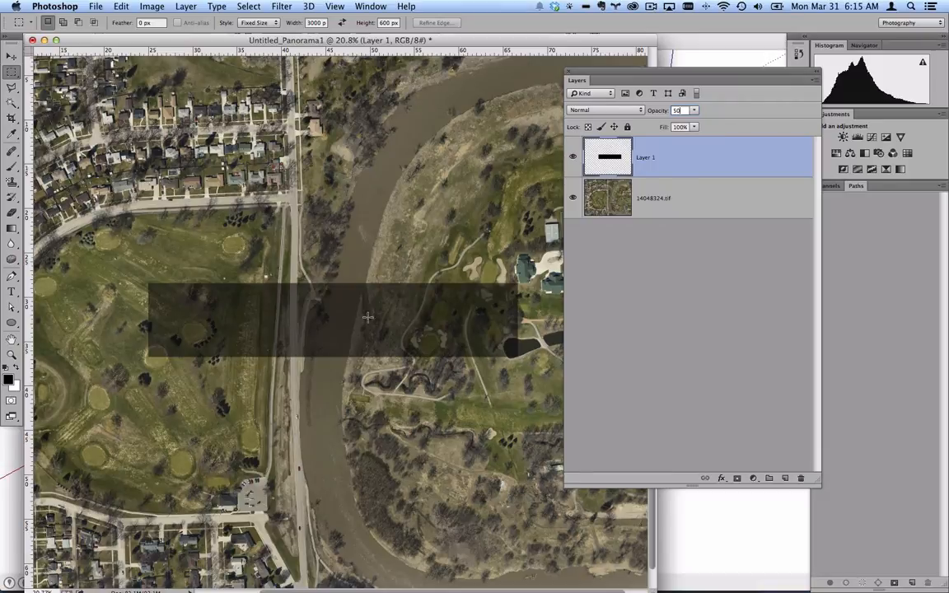
- Begin a free transform of the 14048324.tif aerial layer, try scaling it down, and undo the scaling
{"action": "scroll", "coordinate": [357, 317], "scroll_direction": "down", "scroll_amount": 5, "text": "alt"}
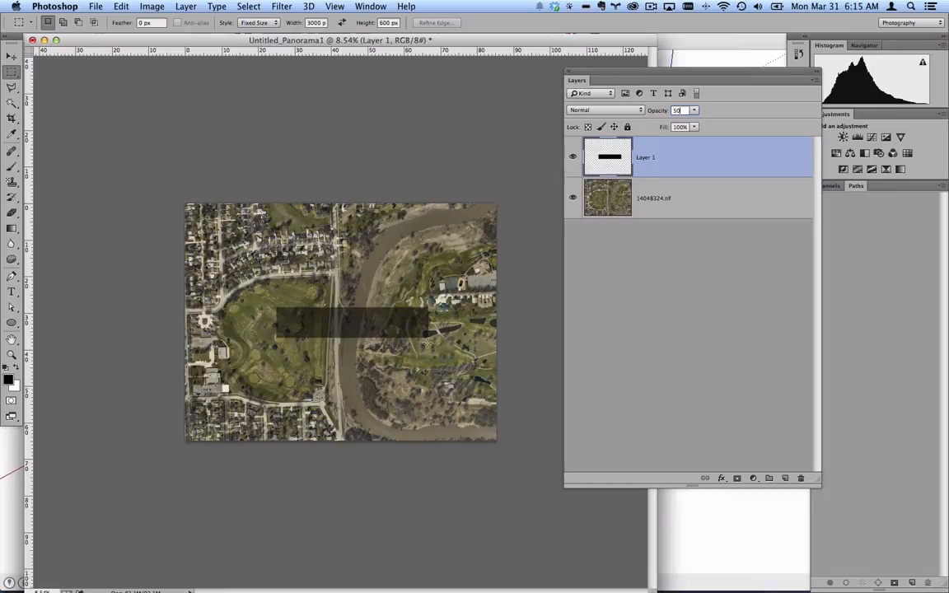
{"action": "left_click", "coordinate": [659, 213]}
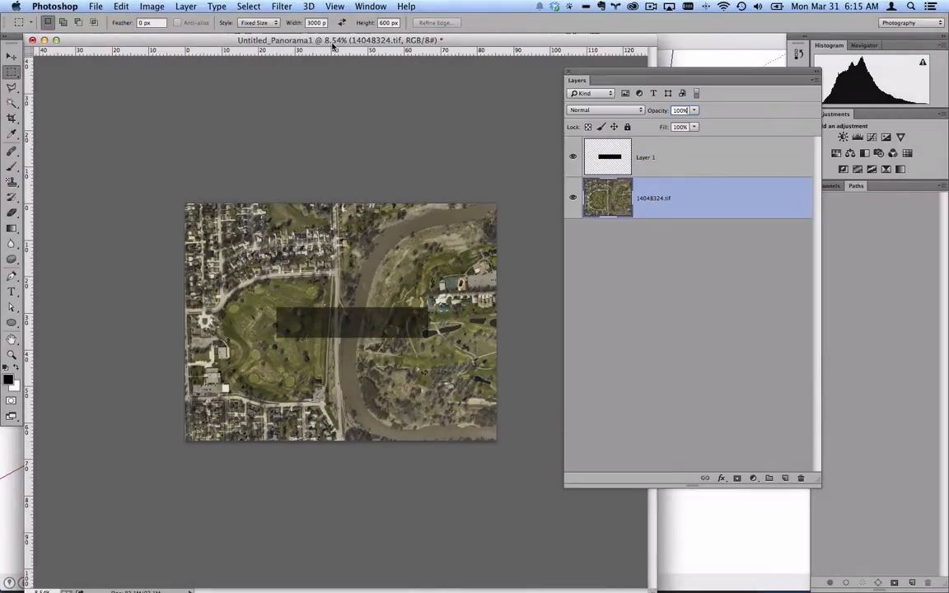
{"action": "left_click", "coordinate": [258, 6]}
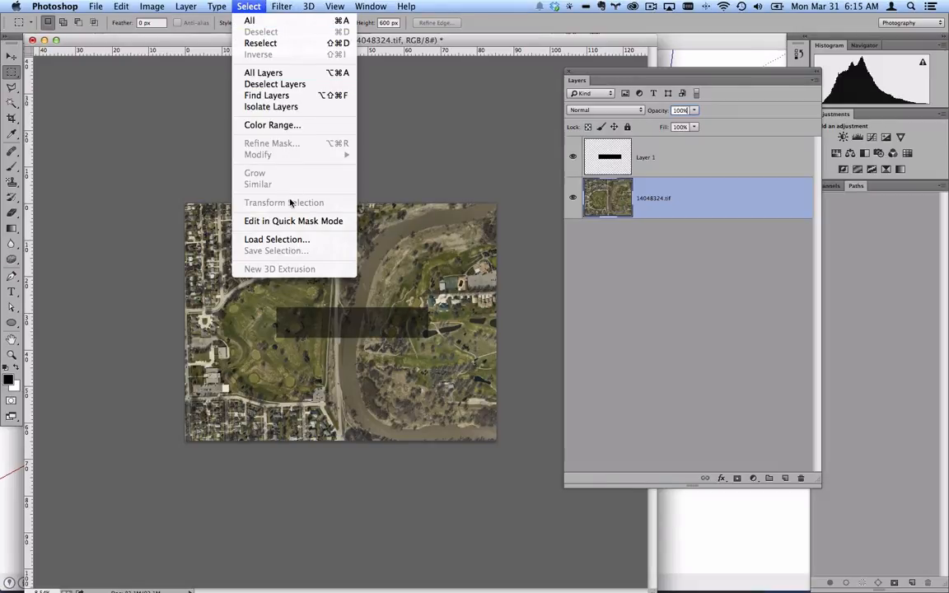
{"action": "mouse_move", "coordinate": [125, 5]}
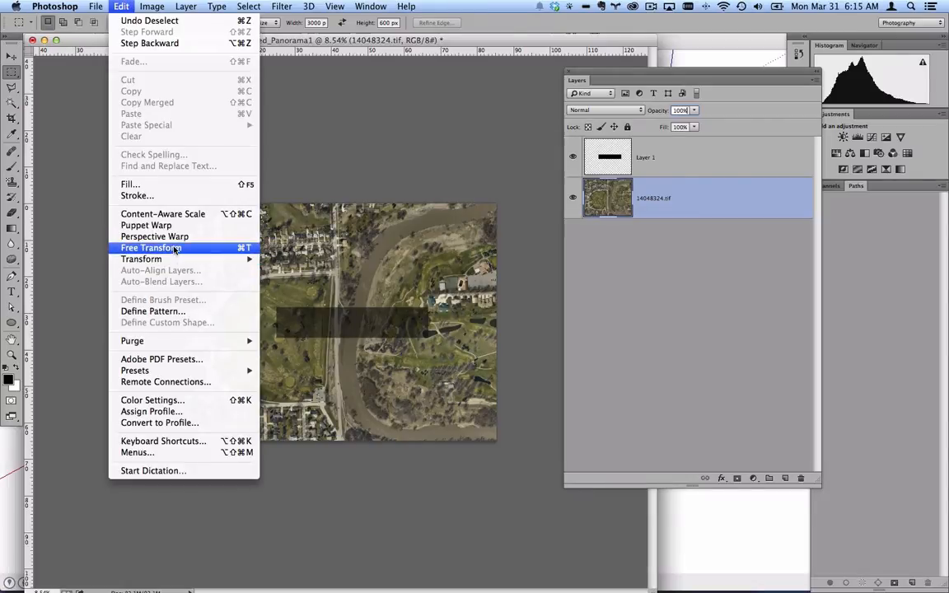
{"action": "left_click", "coordinate": [247, 252]}
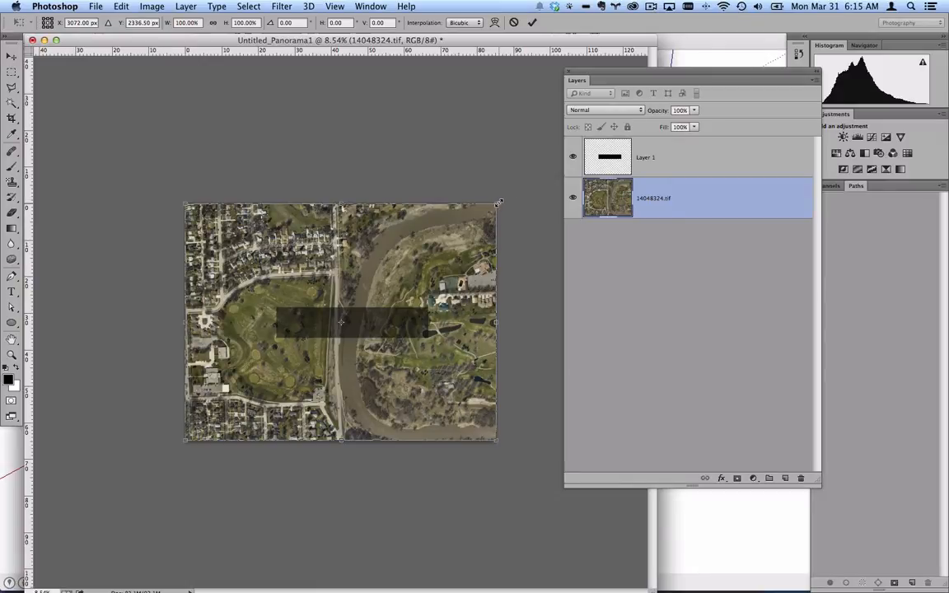
{"action": "left_click_drag", "start_coordinate": [498, 201], "coordinate": [430, 288]}
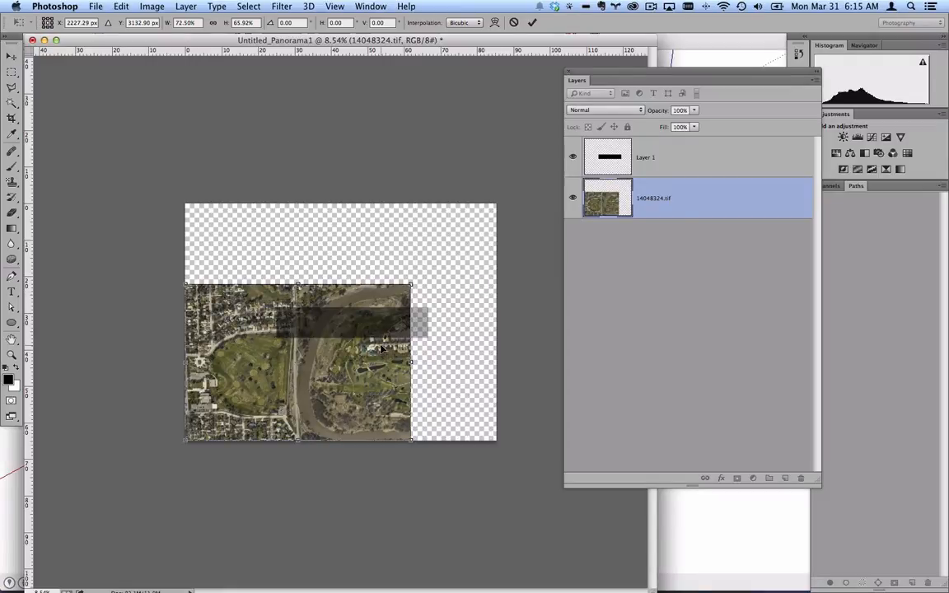
{"action": "key", "text": "super+z"}
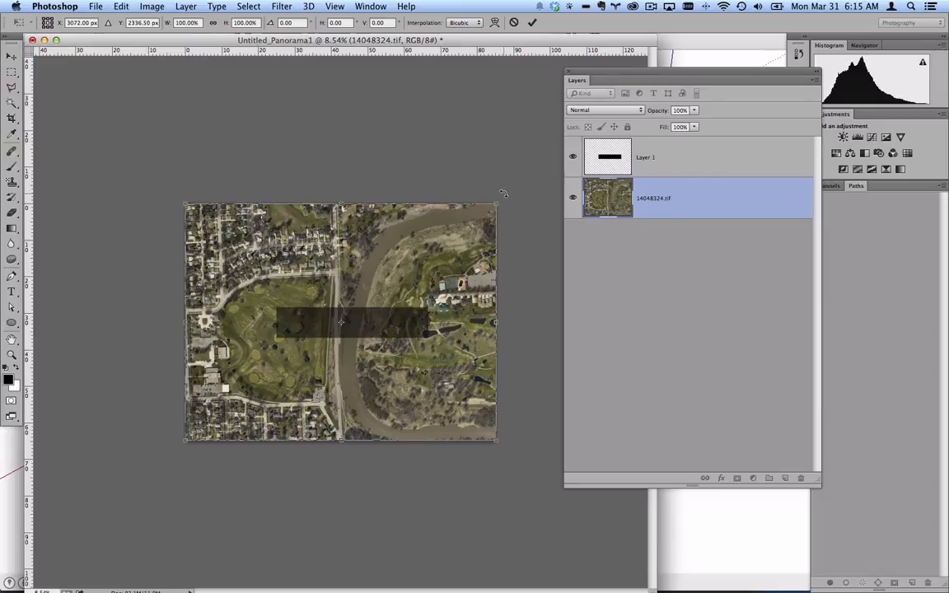
- Rotate the 14048324.tif aerial layer by about -32.6 degrees and shift it so the black strip spans the houses, road, river and golf course
{"action": "left_click_drag", "start_coordinate": [505, 195], "coordinate": [382, 247]}
{"action": "left_click_drag", "start_coordinate": [541, 393], "coordinate": [542, 385]}
{"action": "left_click_drag", "start_coordinate": [442, 370], "coordinate": [446, 372]}
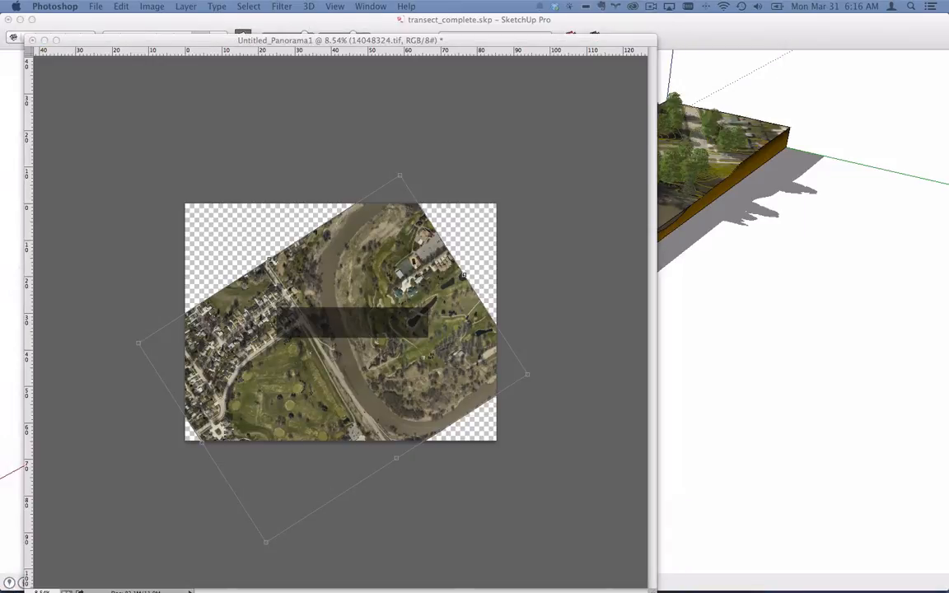
- Switch to Chrome to view the imagery tiles on the EarthExplorer results map, and return to the Photoshop image
{"action": "left_click_drag", "start_coordinate": [0, 115], "coordinate": [659, 48]}
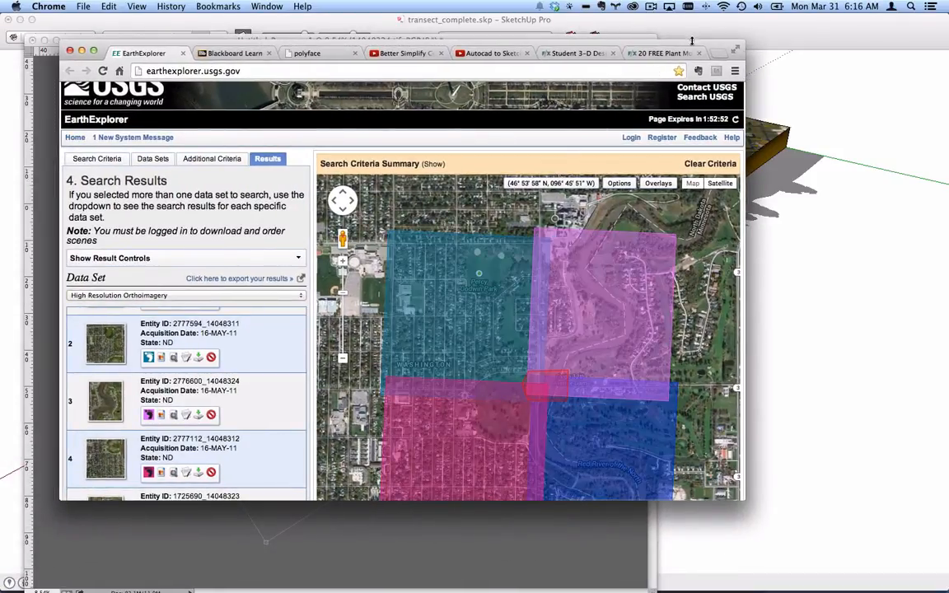
{"action": "left_click_drag", "start_coordinate": [699, 44], "coordinate": [4, 115]}
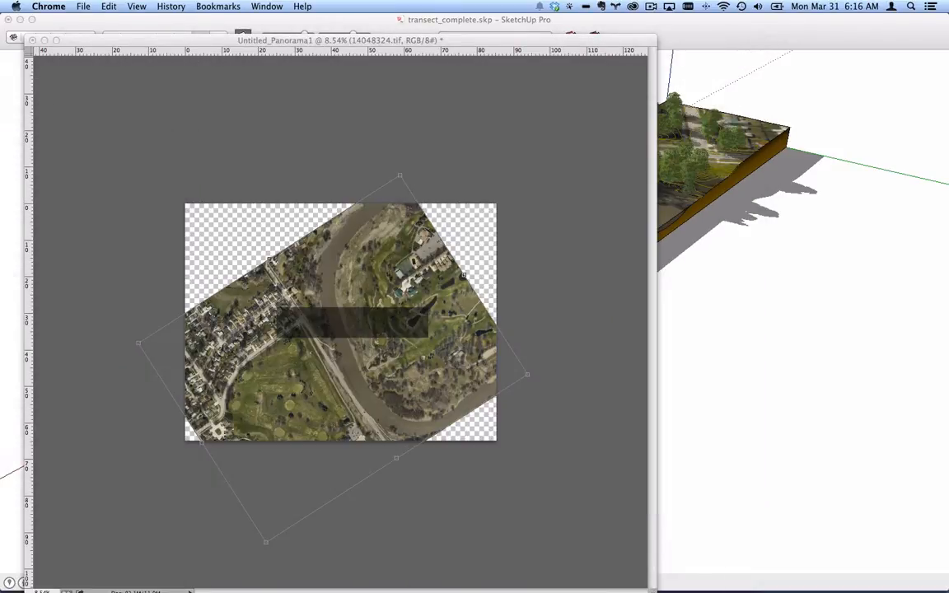
{"action": "left_click", "coordinate": [311, 41]}
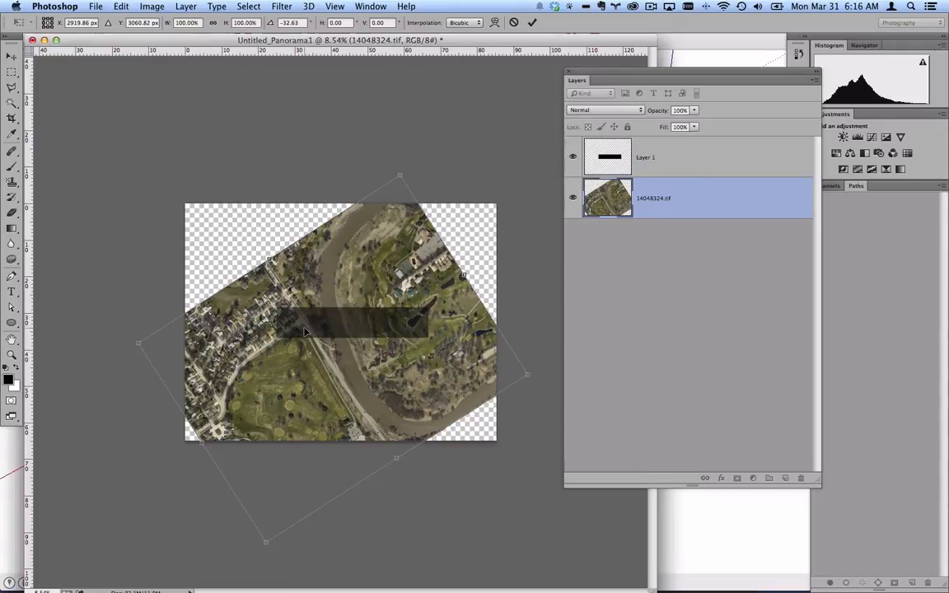
- Check the area under the black strip and apply the aerial layer's rotation
{"action": "scroll", "coordinate": [300, 332], "scroll_direction": "up", "scroll_amount": 5, "text": "alt"}
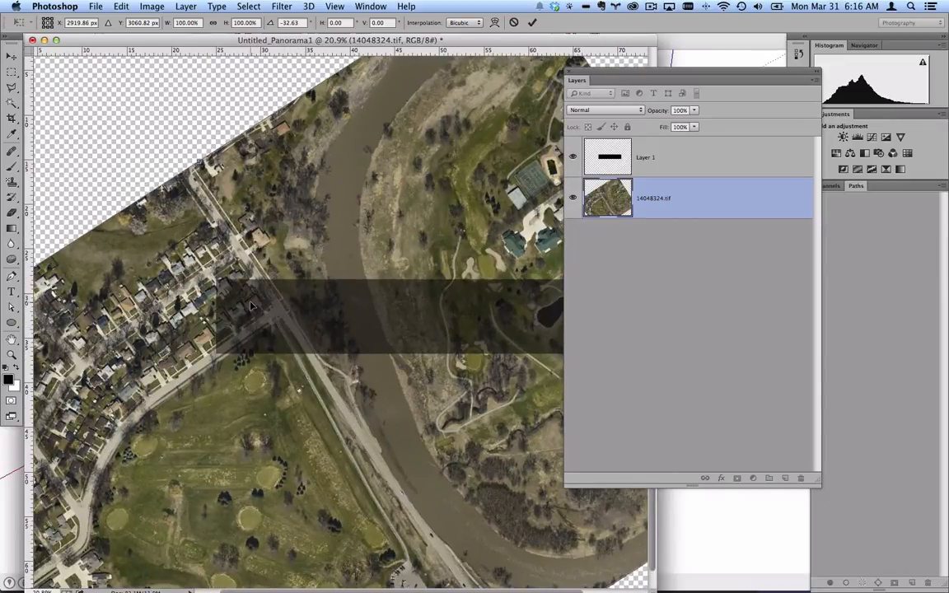
{"action": "scroll", "coordinate": [245, 301], "scroll_direction": "down", "scroll_amount": 1, "text": "alt"}
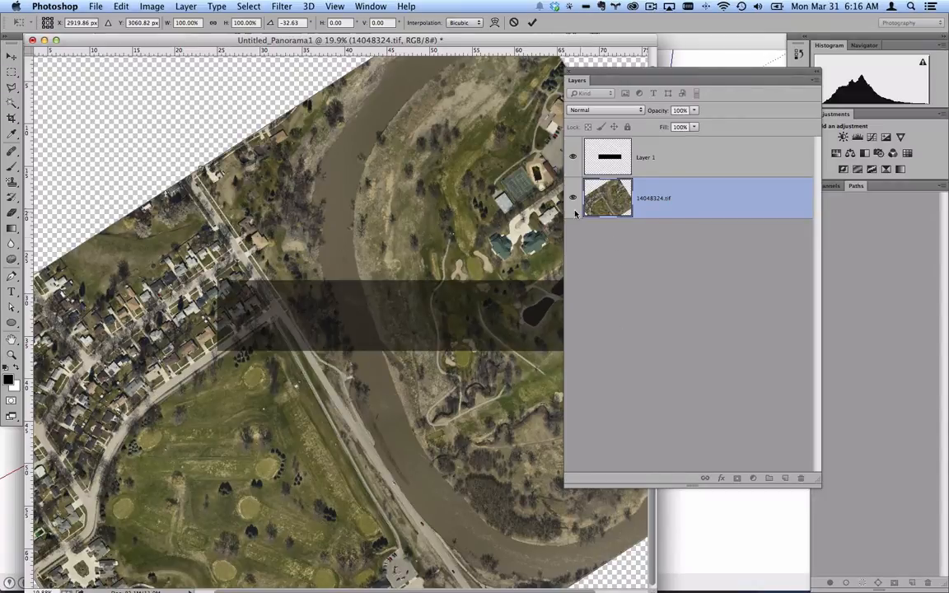
{"action": "scroll", "coordinate": [454, 249], "scroll_direction": "down", "scroll_amount": 3, "text": "alt"}
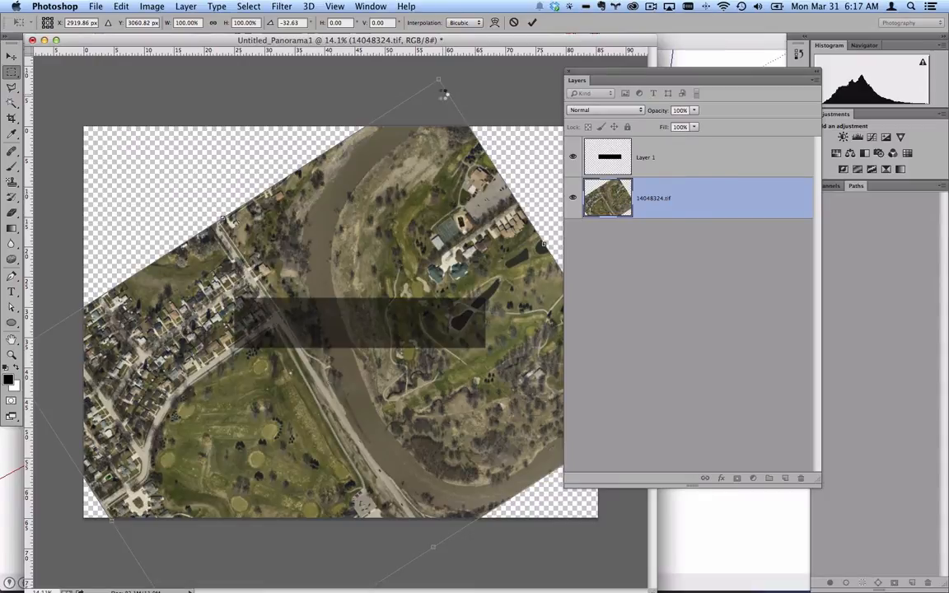
{"action": "key", "text": "Return"}
{"action": "key", "text": "m"}
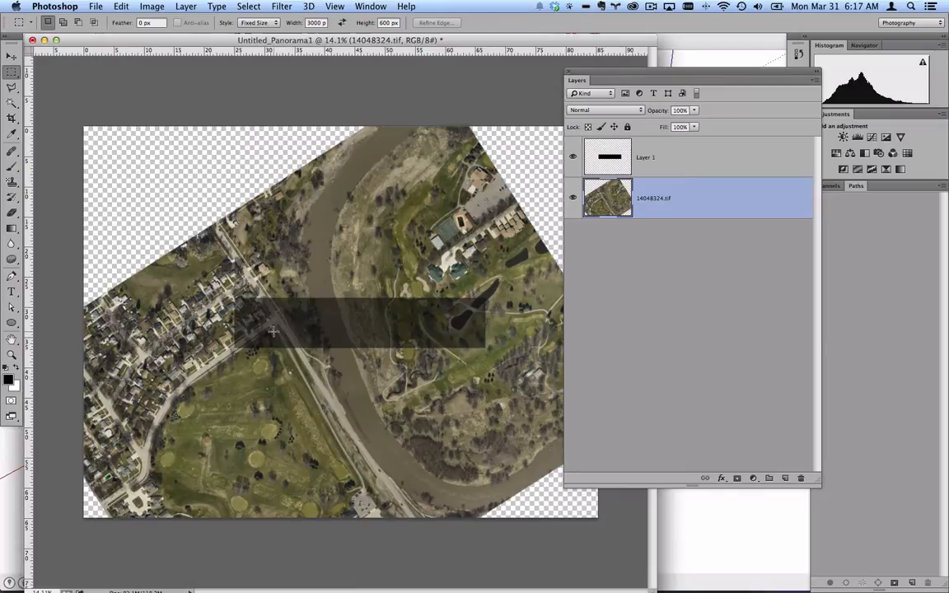
- Load the black strip on Layer 1 as a selection and crop the image to it
{"action": "scroll", "coordinate": [288, 332], "scroll_direction": "up", "scroll_amount": 5, "text": "alt"}
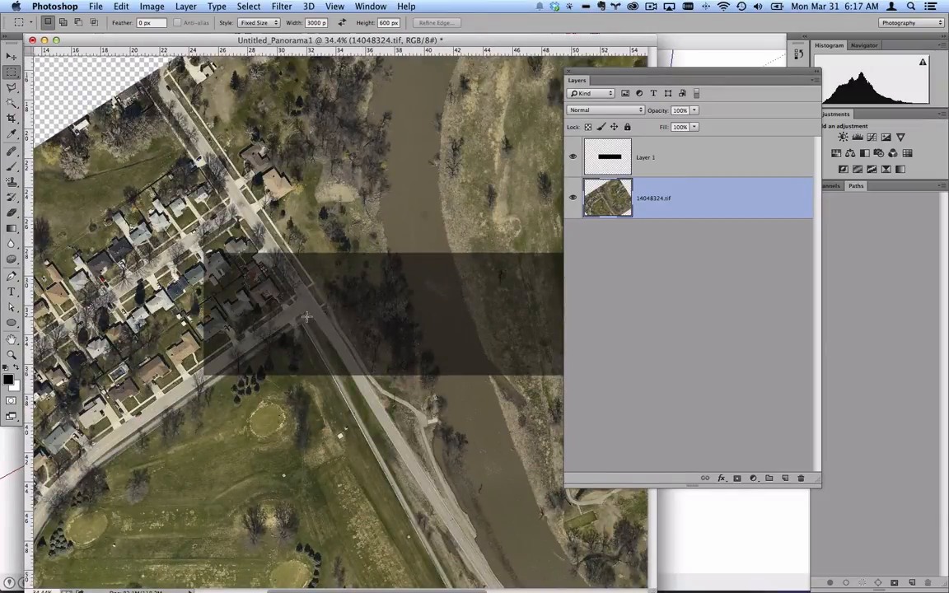
{"action": "scroll", "coordinate": [304, 319], "scroll_direction": "up", "scroll_amount": 3, "text": "alt"}
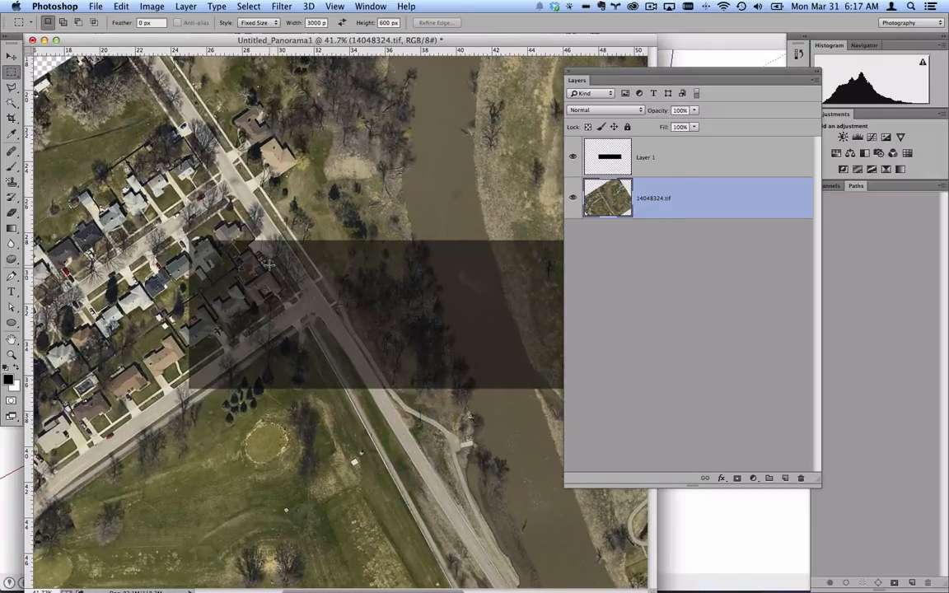
{"action": "scroll", "coordinate": [267, 269], "scroll_direction": "up", "scroll_amount": 10, "text": "alt"}
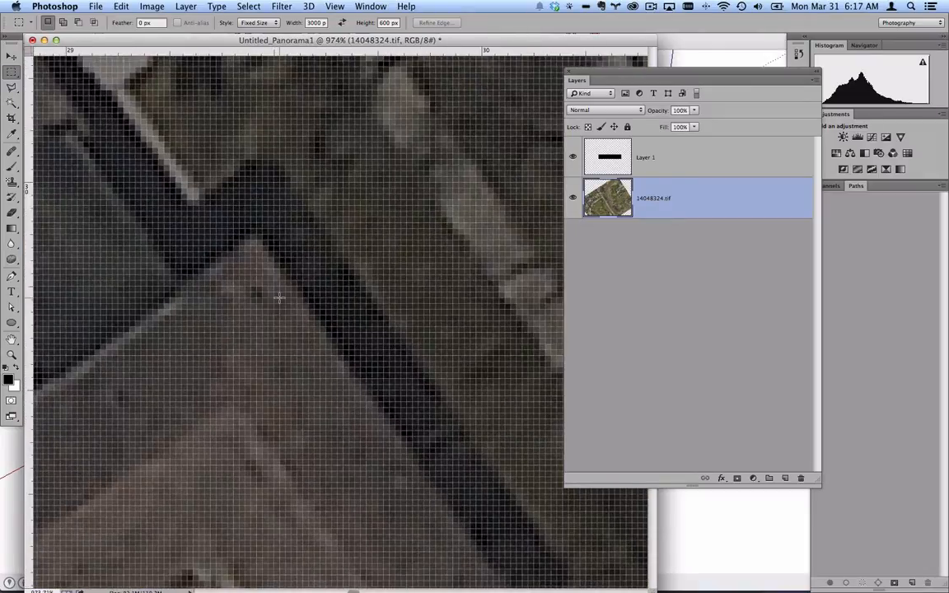
{"action": "scroll", "coordinate": [344, 286], "scroll_direction": "down", "scroll_amount": 10, "text": "alt"}
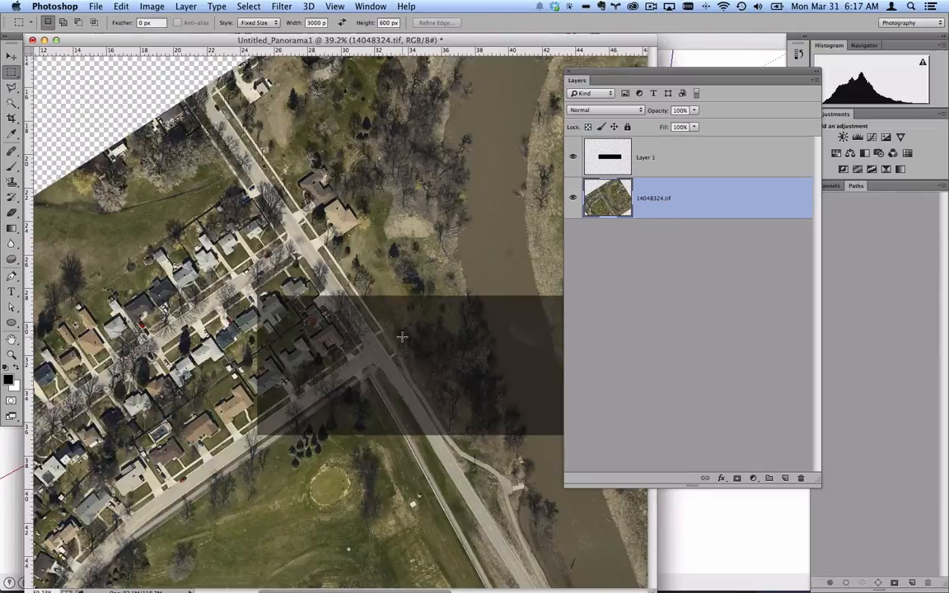
{"action": "left_click", "coordinate": [616, 164]}
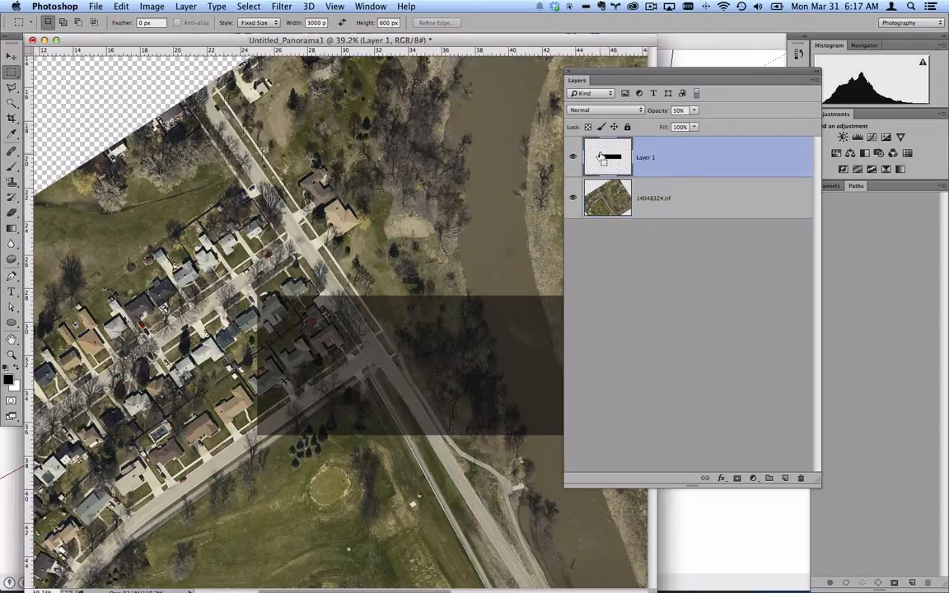
{"action": "left_click", "coordinate": [606, 161], "text": "super"}
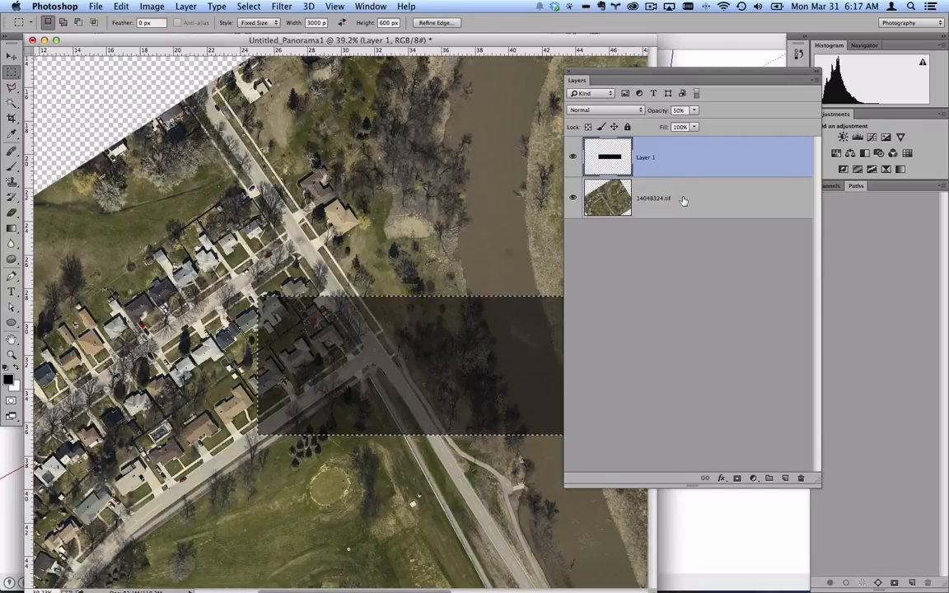
{"action": "key", "text": "c"}
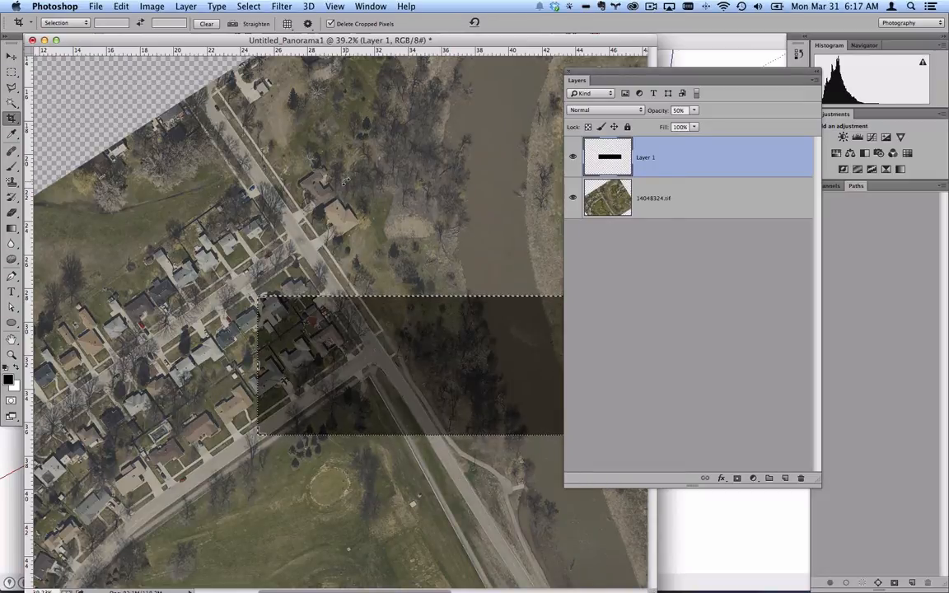
{"action": "key", "text": "Return"}
{"action": "key", "text": "Return"}
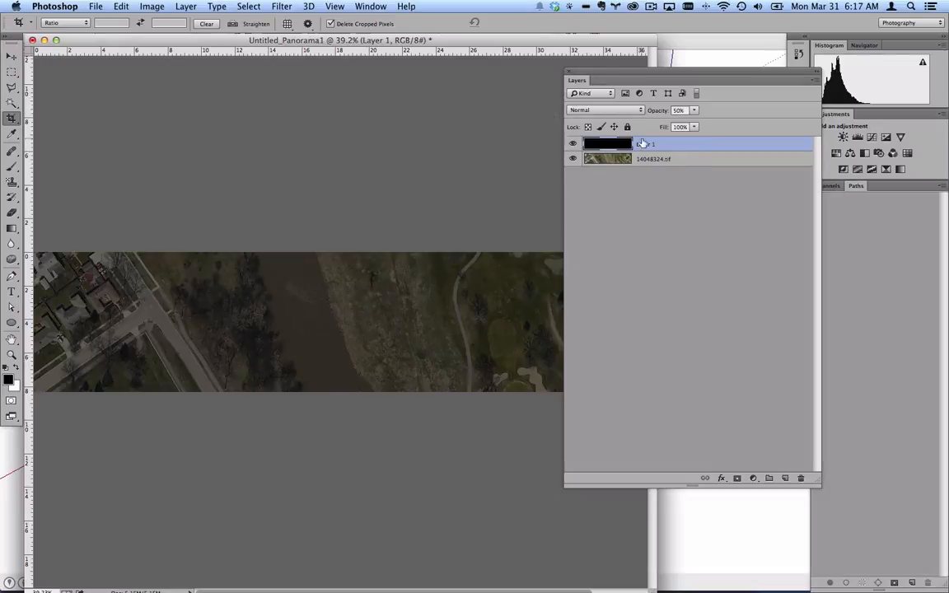
- Delete the black Layer 1 so only the cropped aerial layer remains
{"action": "left_click_drag", "start_coordinate": [642, 144], "coordinate": [798, 477]}
{"action": "scroll", "coordinate": [462, 340], "scroll_direction": "down", "scroll_amount": 4, "text": "alt"}
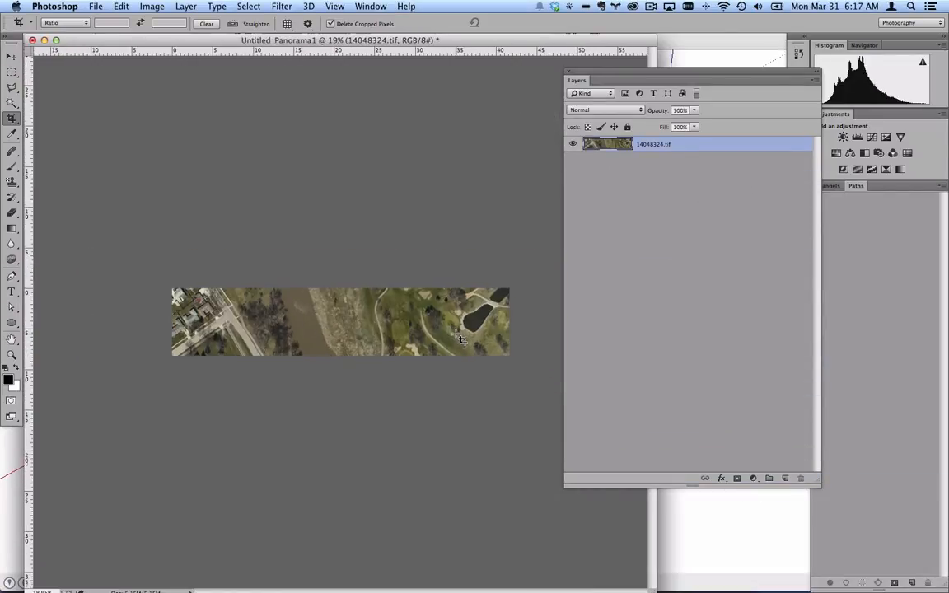
{"action": "scroll", "coordinate": [462, 339], "scroll_direction": "up", "scroll_amount": 3, "text": "alt"}
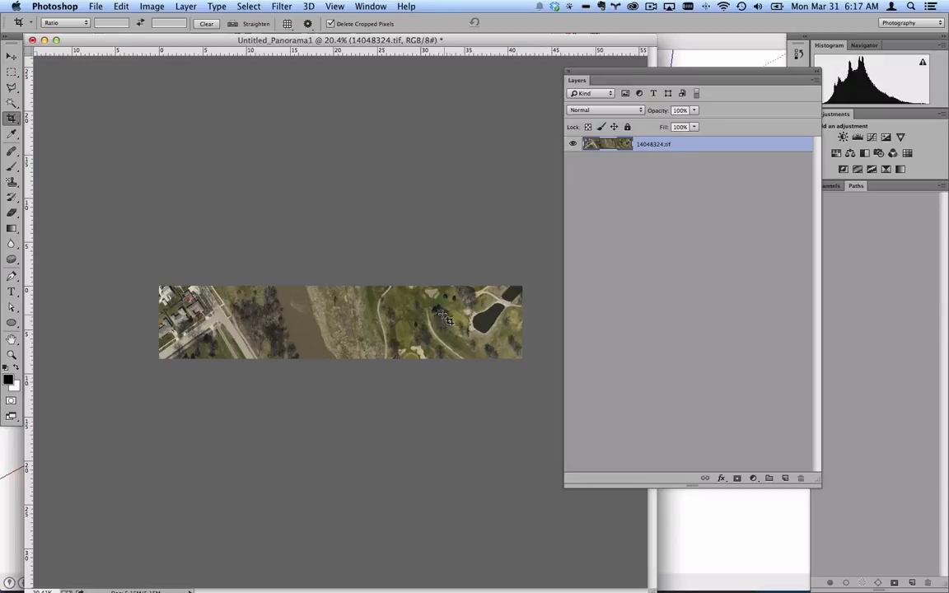
- Review the cropped image's pixel dimensions in the Image Size dialog, consulting the EarthExplorer map in Chrome, and close the dialog without changing values
{"action": "left_click", "coordinate": [152, 6]}
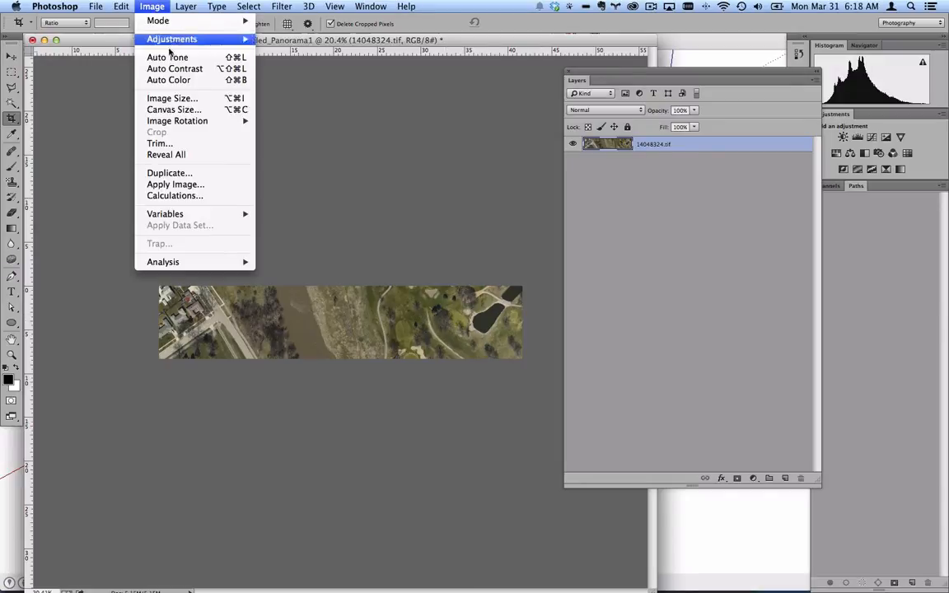
{"action": "left_click", "coordinate": [178, 100]}
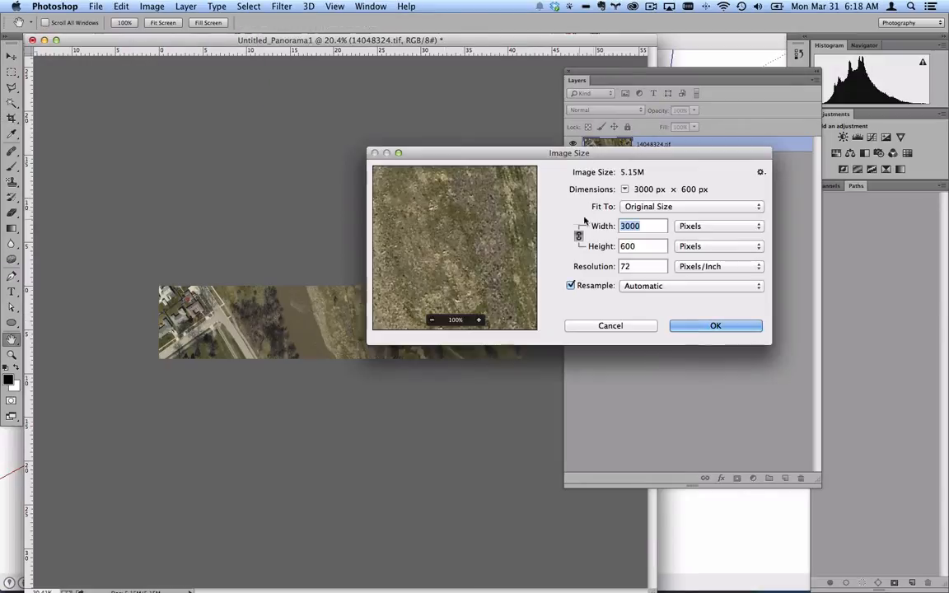
{"action": "left_click_drag", "start_coordinate": [592, 152], "coordinate": [413, 152]}
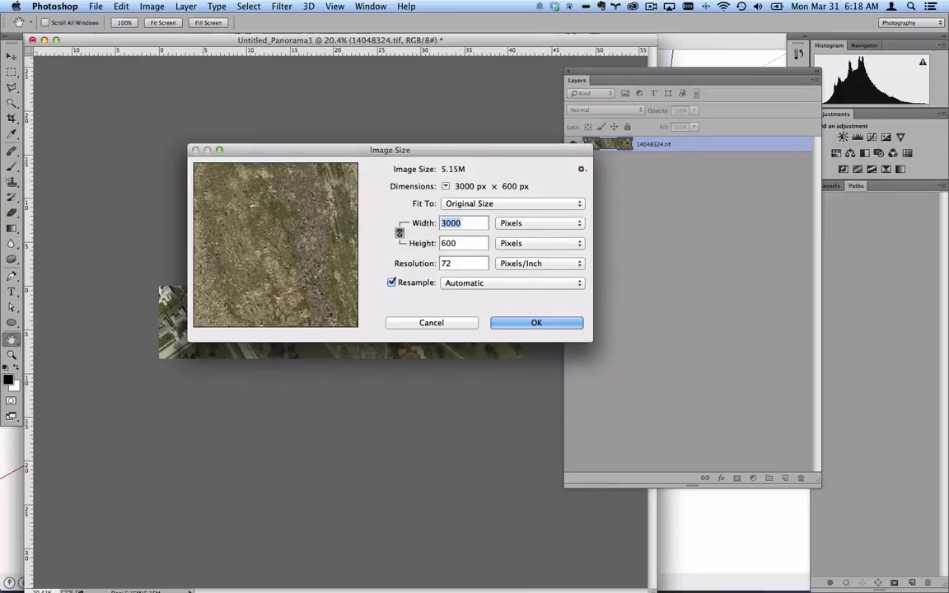
{"action": "key", "text": "super+Tab"}
{"action": "left_click_drag", "start_coordinate": [301, 139], "coordinate": [561, 65]}
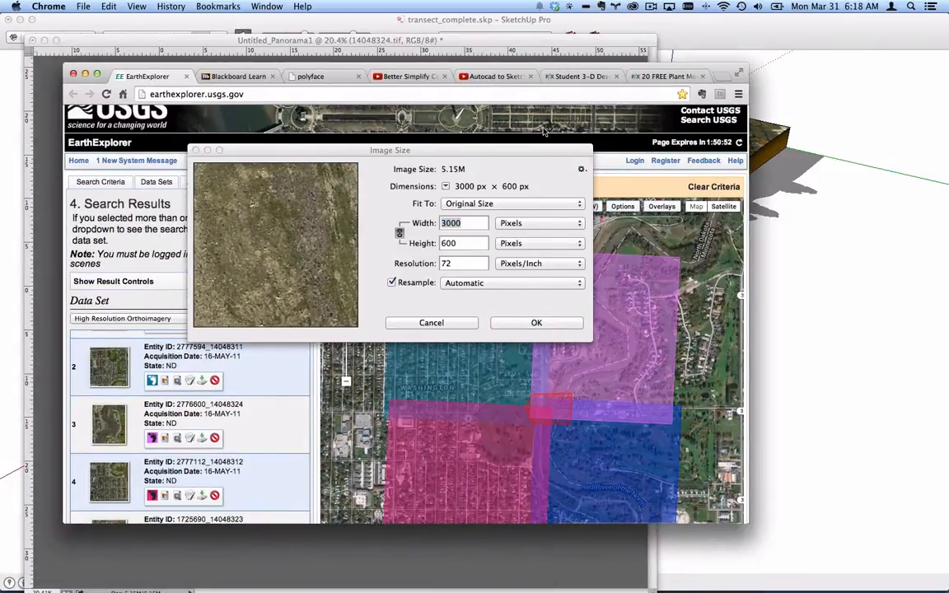
{"action": "left_click_drag", "start_coordinate": [542, 149], "coordinate": [507, 388]}
{"action": "key", "text": "super+Tab"}
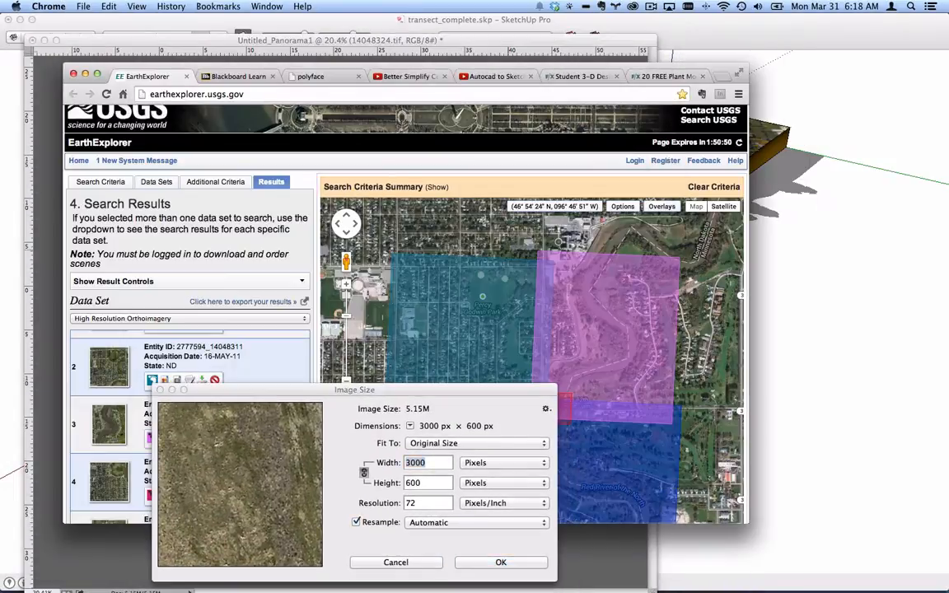
{"action": "left_click_drag", "start_coordinate": [440, 72], "coordinate": [475, 45]}
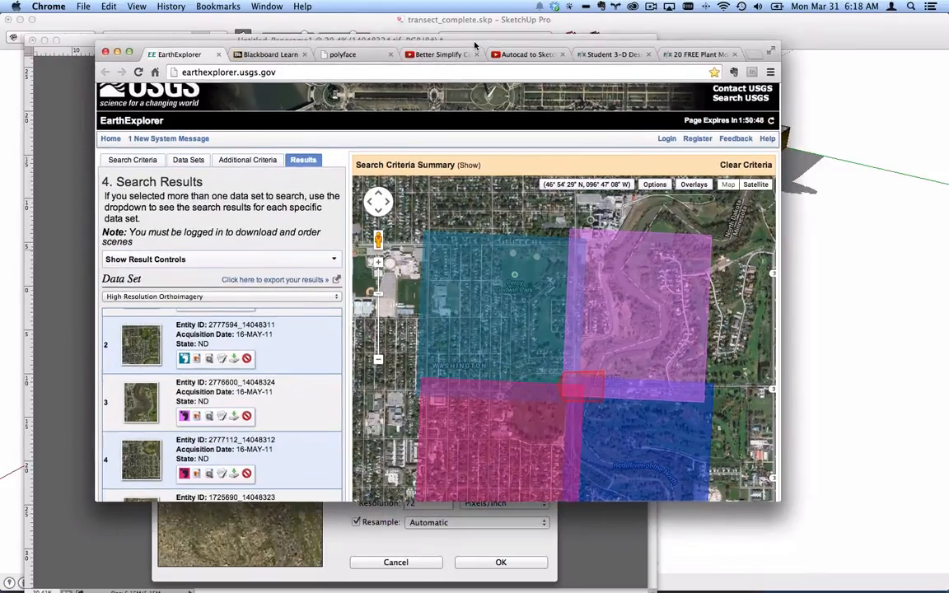
{"action": "key", "text": "super+Tab"}
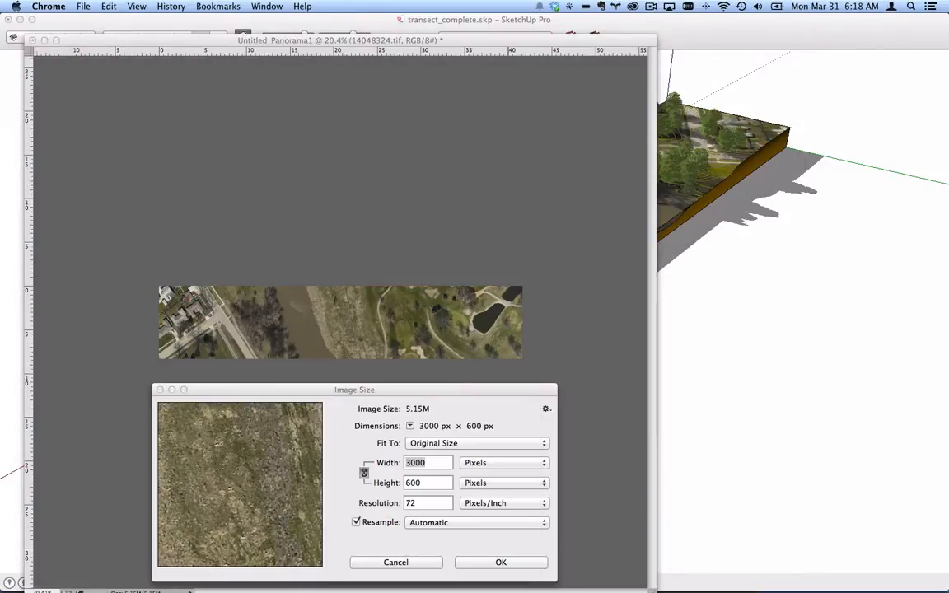
{"action": "left_click_drag", "start_coordinate": [438, 392], "coordinate": [421, 163]}
{"action": "left_click", "coordinate": [486, 334]}
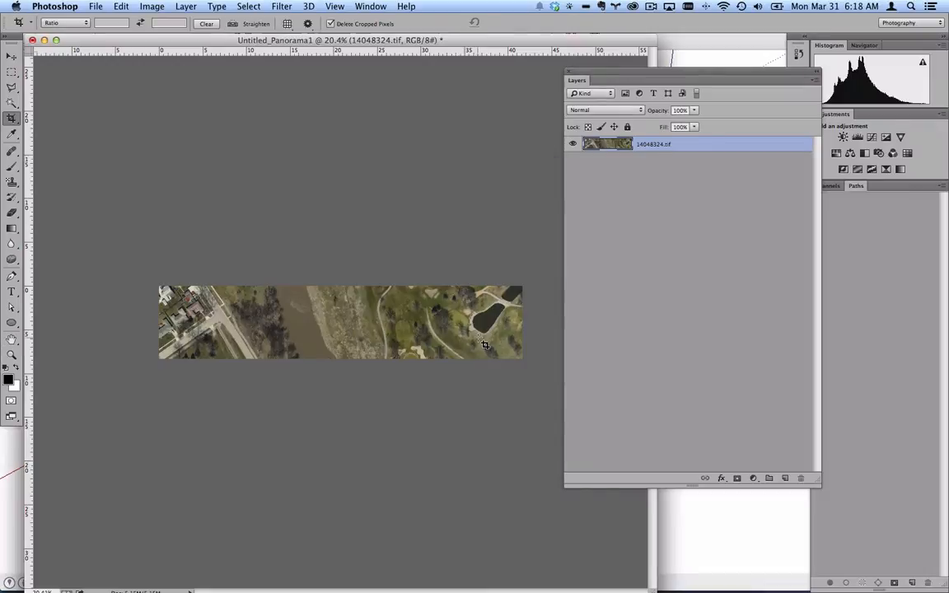
- Start saving the image under a new name and create a folder named wip inside Downloads as the destination
{"action": "left_click", "coordinate": [94, 5]}
{"action": "left_click", "coordinate": [136, 144]}
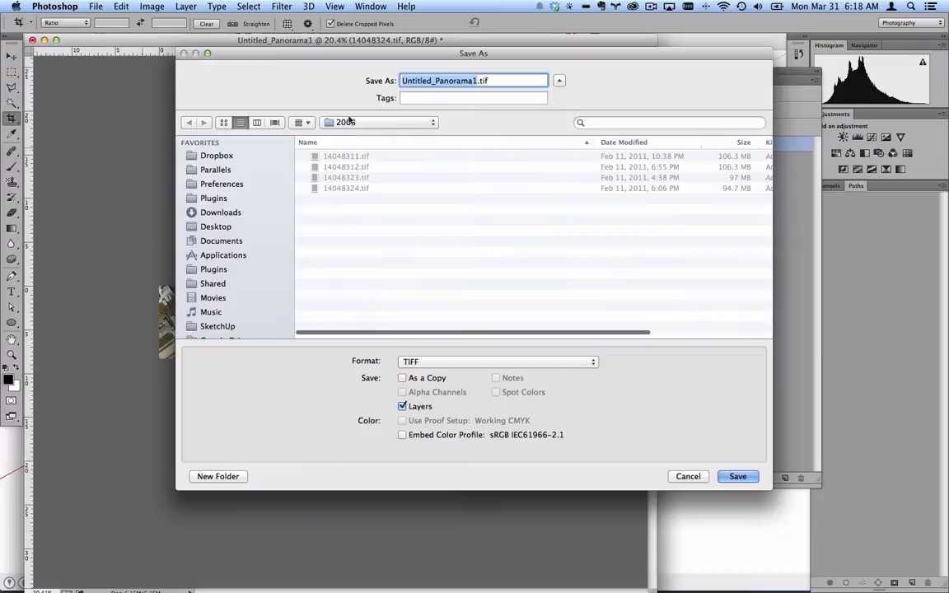
{"action": "left_click", "coordinate": [350, 124]}
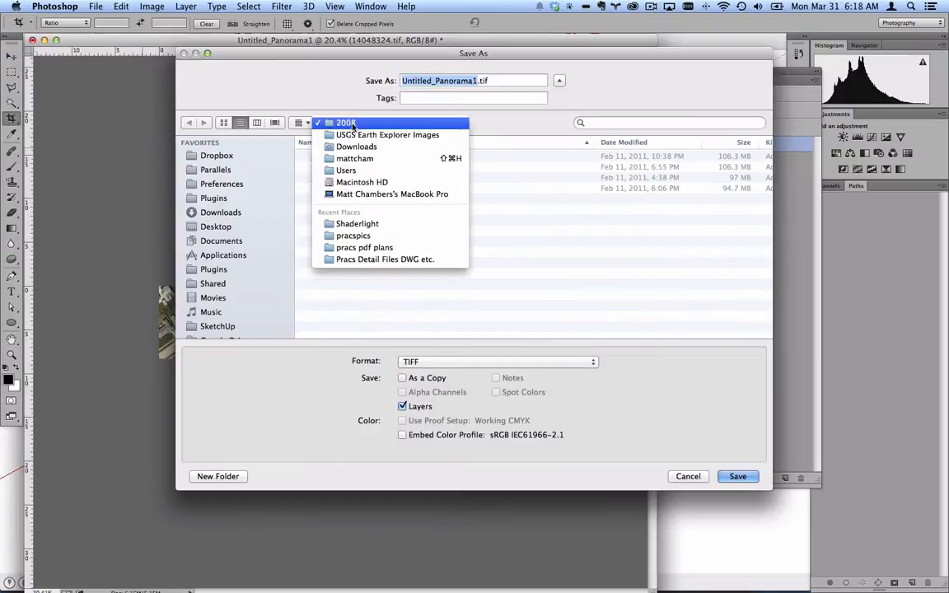
{"action": "left_click", "coordinate": [355, 147]}
{"action": "left_click", "coordinate": [228, 477]}
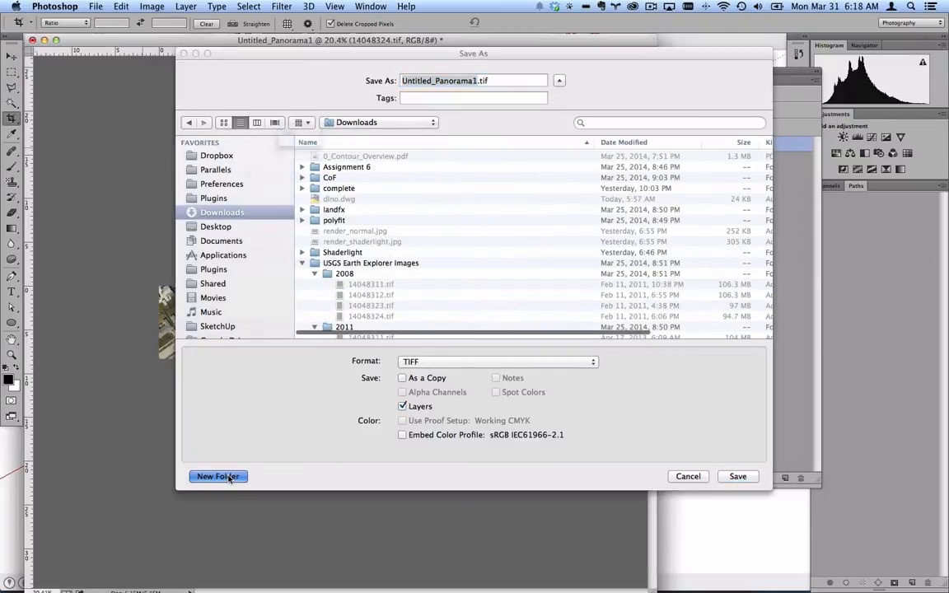
{"action": "type", "text": "n"}
{"action": "key", "text": "Escape"}
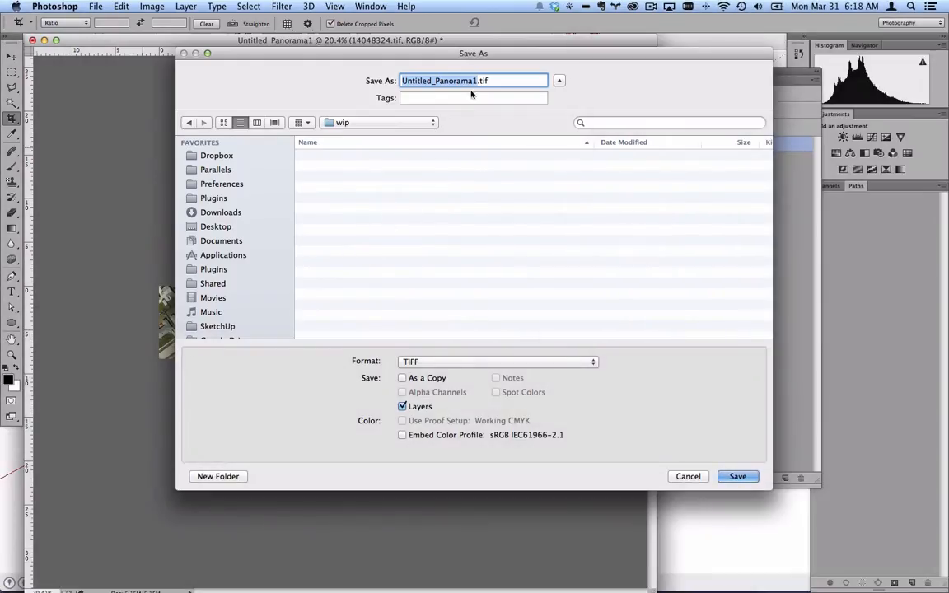
- Save the cropped strip in the wip folder as the JPEG study_area.jpg with Maximum quality 10 and Baseline ("Standard") format
{"action": "left_click", "coordinate": [486, 361]}
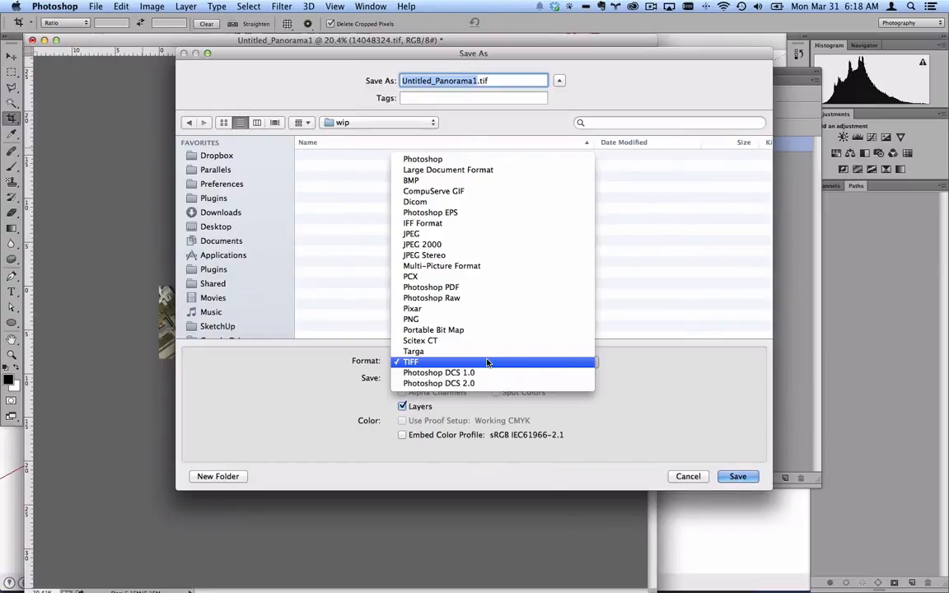
{"action": "left_click", "coordinate": [477, 233]}
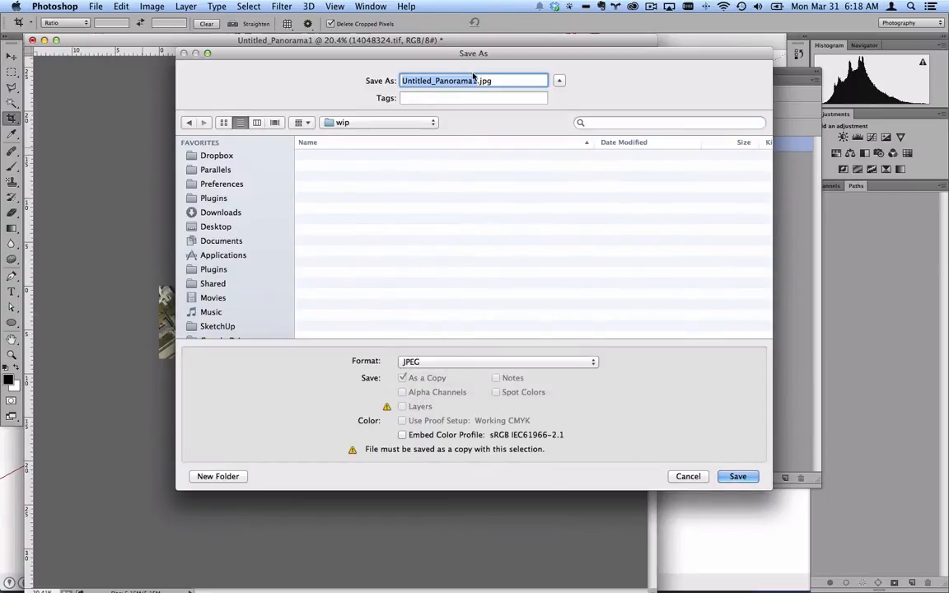
{"action": "type", "text": "stu"}
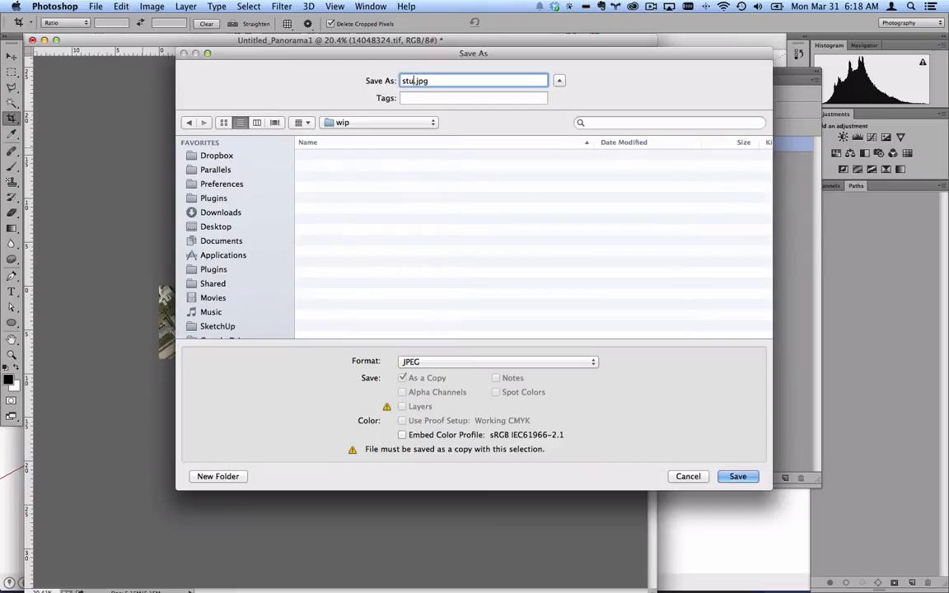
{"action": "type", "text": "dy_area"}
{"action": "left_click", "coordinate": [737, 476]}
{"action": "key", "text": "h"}
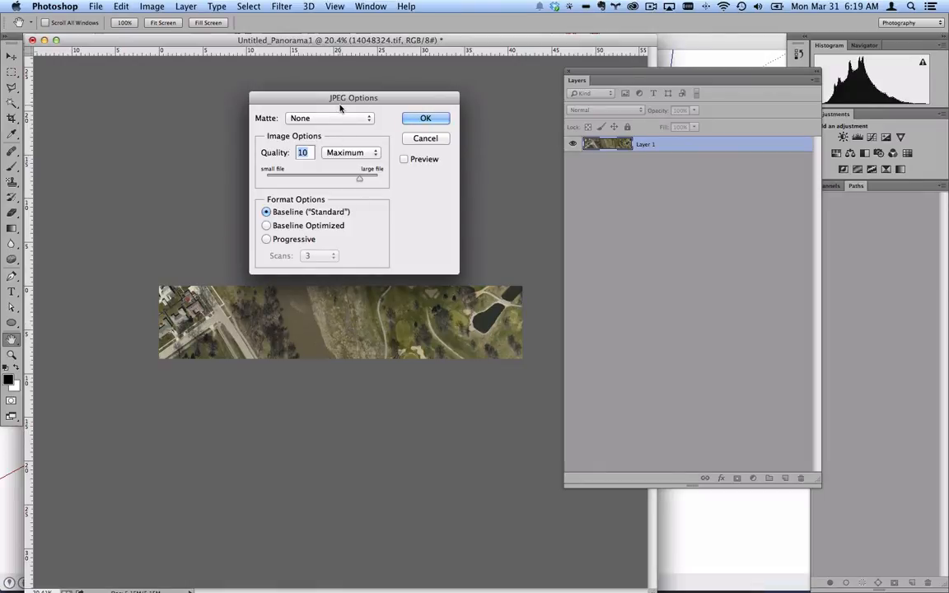
{"action": "left_click", "coordinate": [425, 118]}
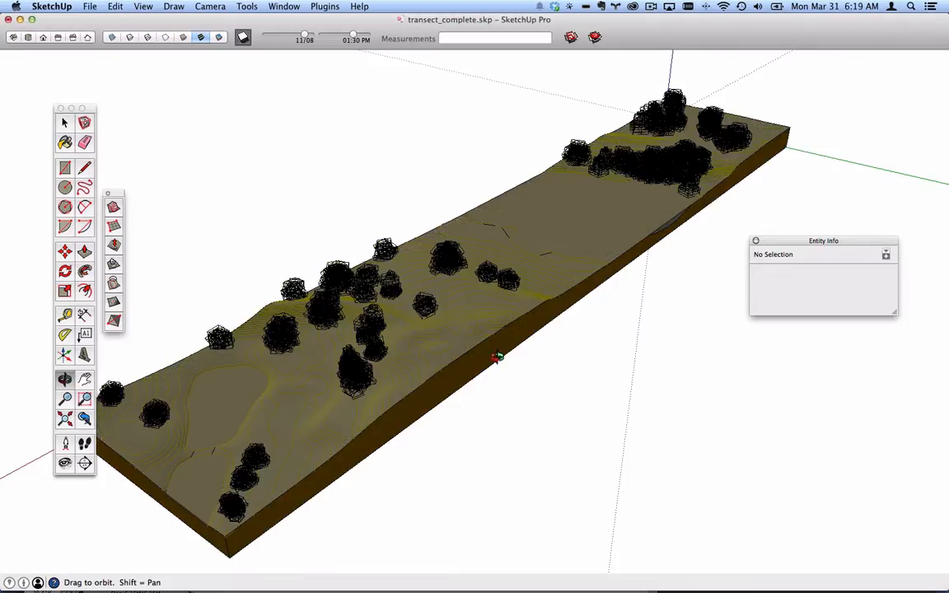
- Examine the completed transect model in SketchUp from several angles and preview the renders render_normal.jpg and render_shaderlight.jpg
{"action": "left_click_drag", "start_coordinate": [476, 332], "coordinate": [474, 361]}
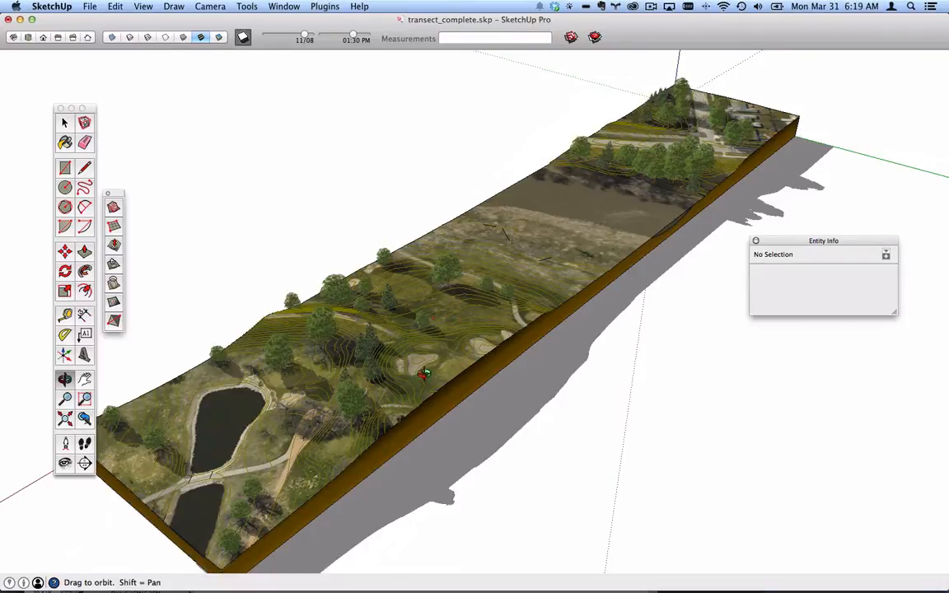
{"action": "mouse_move", "coordinate": [381, 336]}
{"action": "left_mouse_down"}
{"action": "mouse_move", "coordinate": [392, 271]}
{"action": "mouse_move", "coordinate": [390, 307]}
{"action": "mouse_move", "coordinate": [372, 299]}
{"action": "mouse_move", "coordinate": [385, 279]}
{"action": "mouse_move", "coordinate": [486, 298]}
{"action": "left_mouse_up"}
{"action": "left_click_drag", "start_coordinate": [379, 364], "coordinate": [483, 169]}
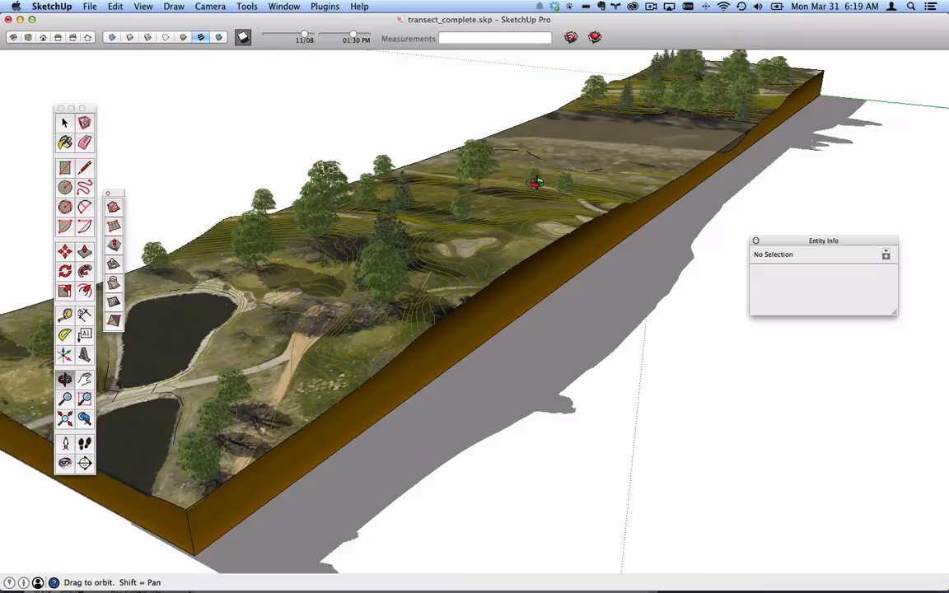
{"action": "mouse_move", "coordinate": [535, 182]}
{"action": "left_mouse_down"}
{"action": "mouse_move", "coordinate": [494, 212]}
{"action": "mouse_move", "coordinate": [519, 234]}
{"action": "mouse_move", "coordinate": [653, 116]}
{"action": "left_mouse_up"}
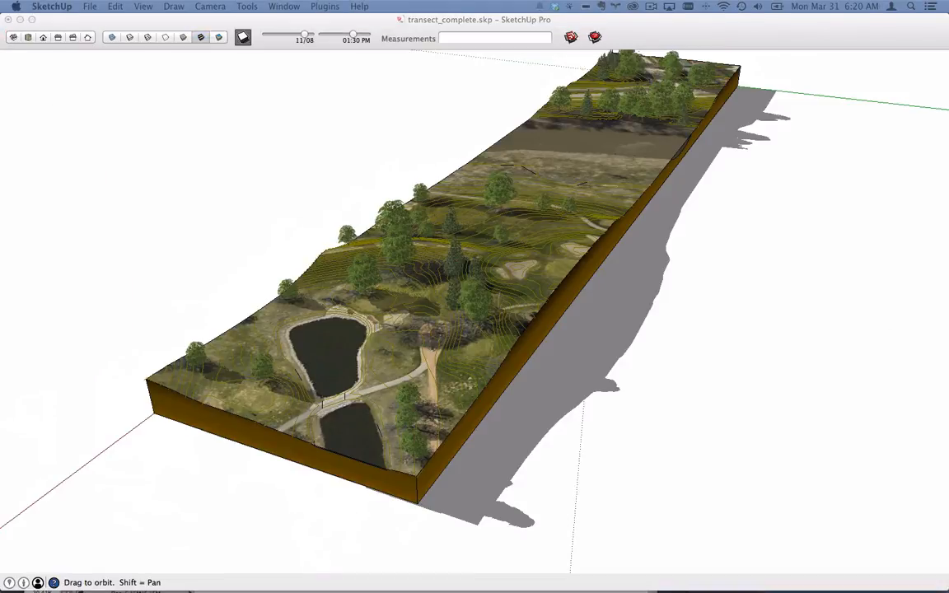
{"action": "key", "text": "space"}
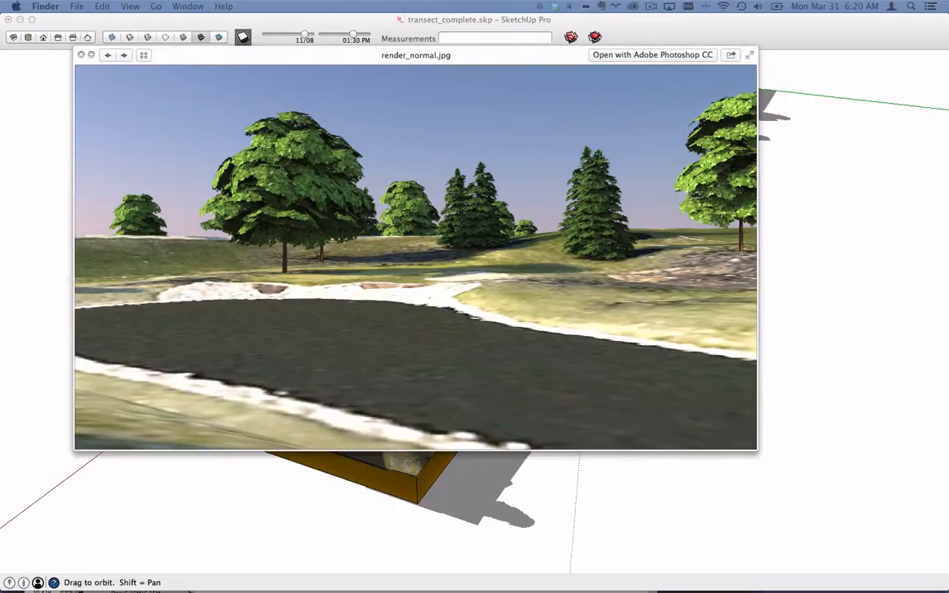
{"action": "key", "text": "Right"}
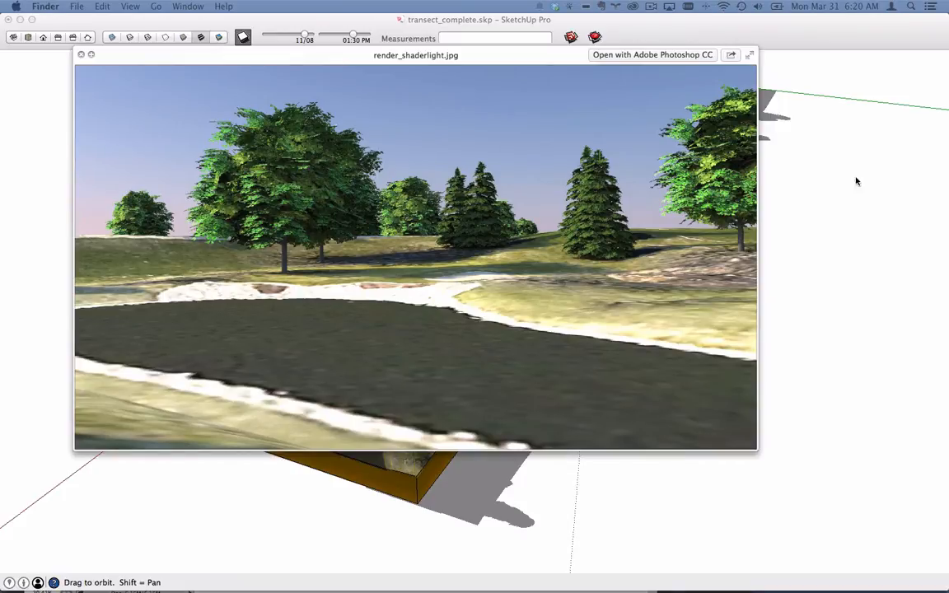
{"action": "left_click", "coordinate": [81, 55]}
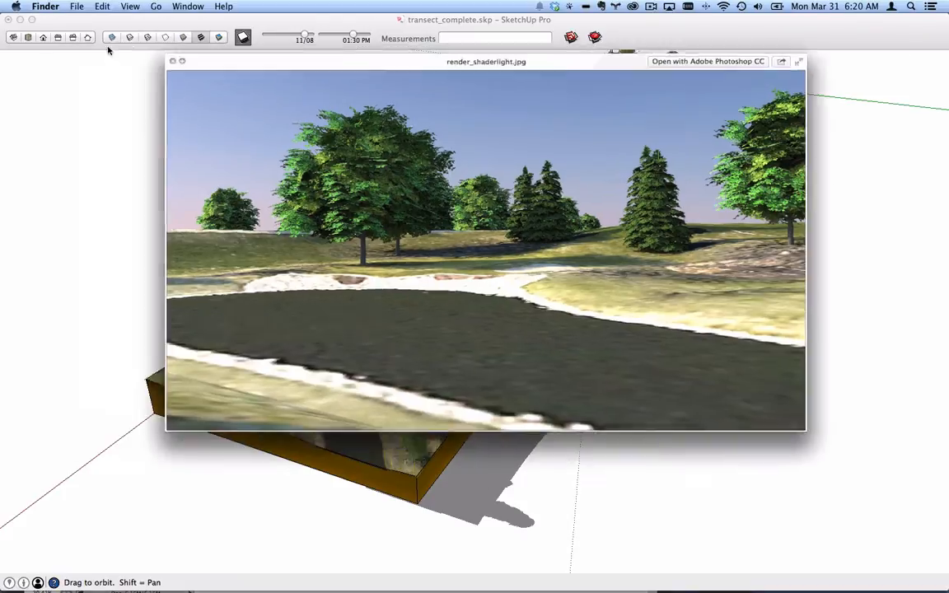
{"action": "left_click", "coordinate": [167, 24]}
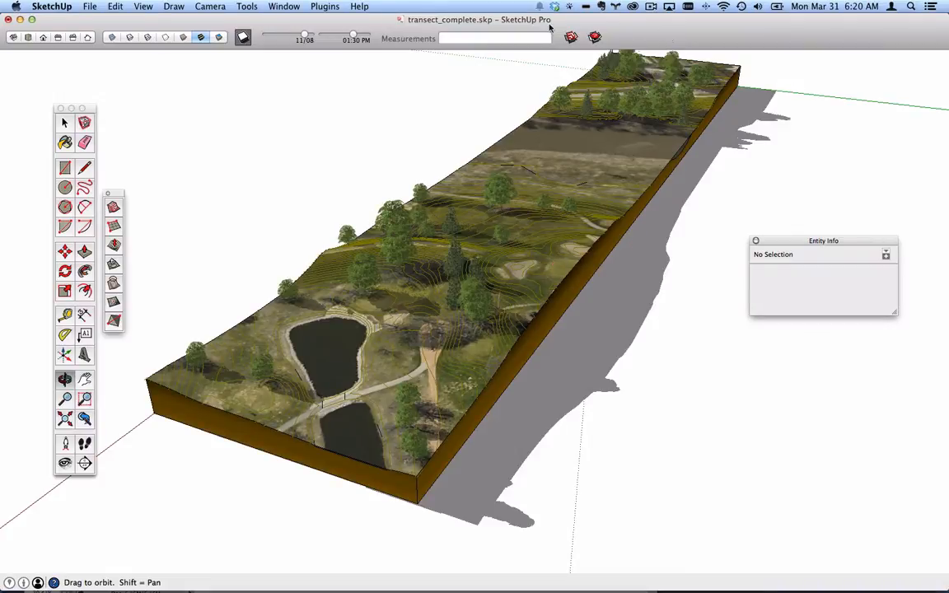
- Check the EarthExplorer search results in Chrome and return to SketchUp to inspect the contours on the completed transect
{"action": "key", "text": "super+Tab"}
{"action": "mouse_move", "coordinate": [305, 182]}
{"action": "left_mouse_down"}
{"action": "mouse_move", "coordinate": [398, 161]}
{"action": "mouse_move", "coordinate": [408, 63]}
{"action": "mouse_move", "coordinate": [394, 63]}
{"action": "left_mouse_up"}
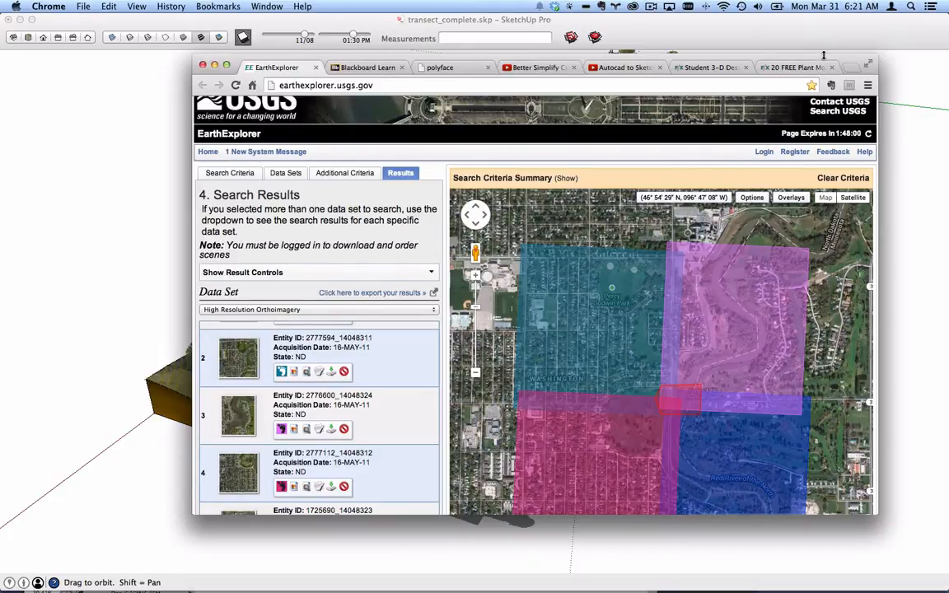
{"action": "left_click_drag", "start_coordinate": [826, 57], "coordinate": [0, 66]}
{"action": "left_click", "coordinate": [301, 30]}
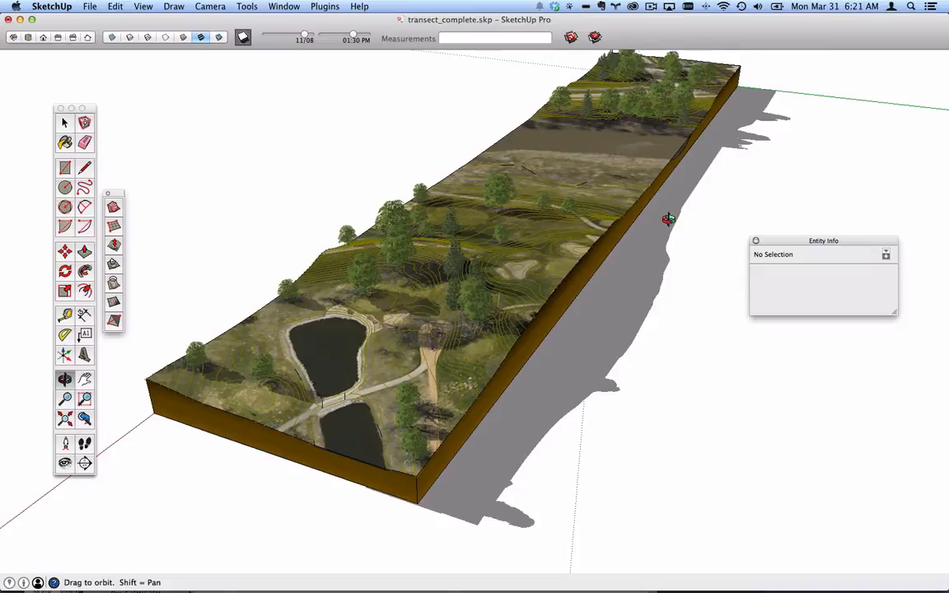
{"action": "left_click_drag", "start_coordinate": [669, 218], "coordinate": [568, 238]}
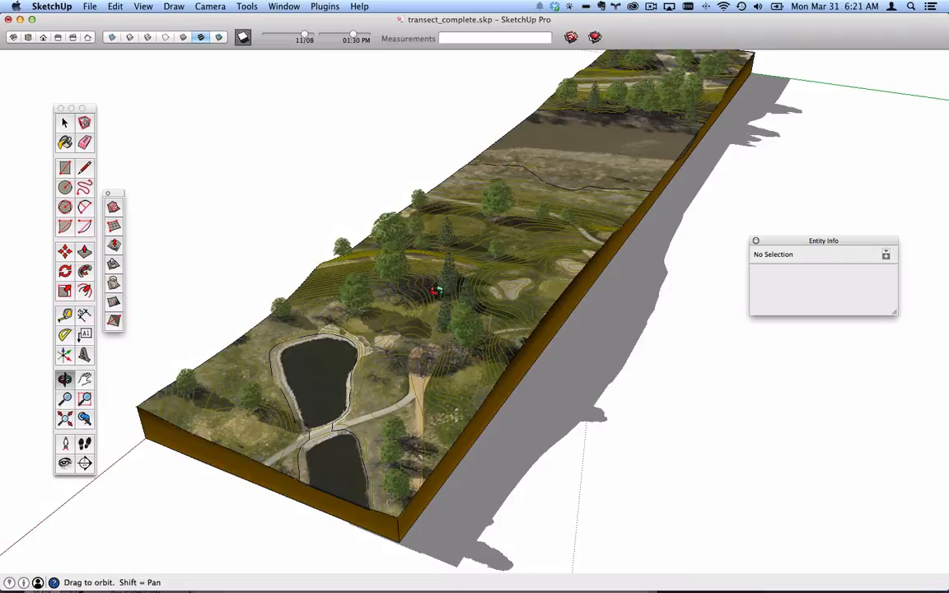
- Switch to AutoCAD in the Windows 7 virtual machine in Parallels Desktop
{"action": "key", "text": "super+Tab"}
{"action": "key", "text": "super+Tab"}
{"action": "key", "text": "super+Tab"}
{"action": "key", "text": "super+Tab"}
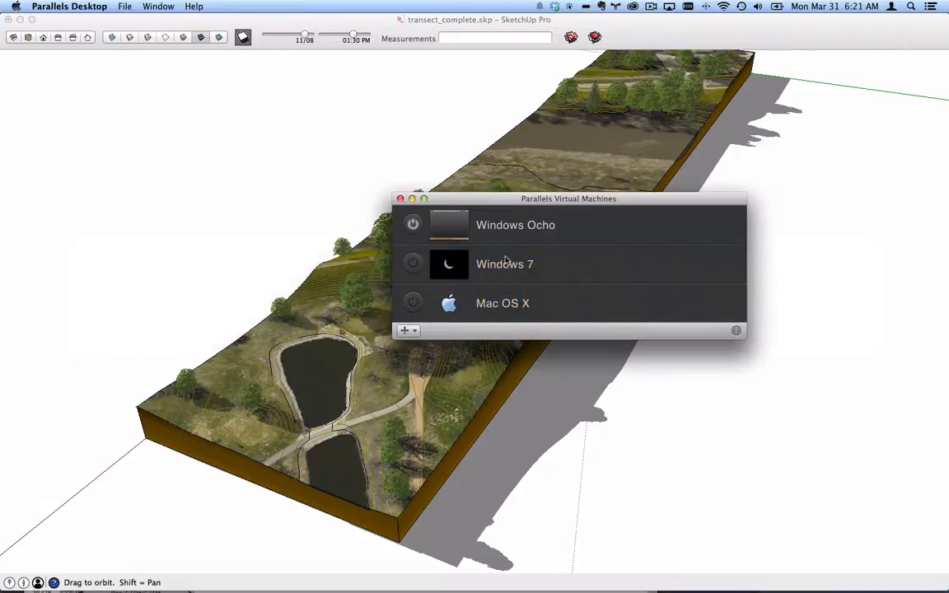
{"action": "double_click", "coordinate": [511, 264]}
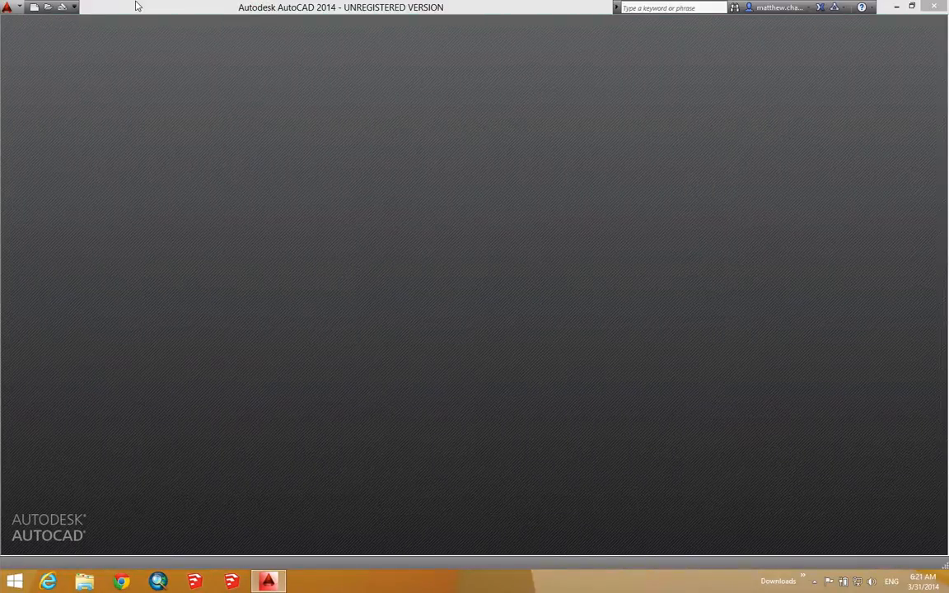
- Open the drawing 14048311_11.dwg from the Contours folder, continuing despite its foreign DWG origin
{"action": "left_click", "coordinate": [49, 7]}
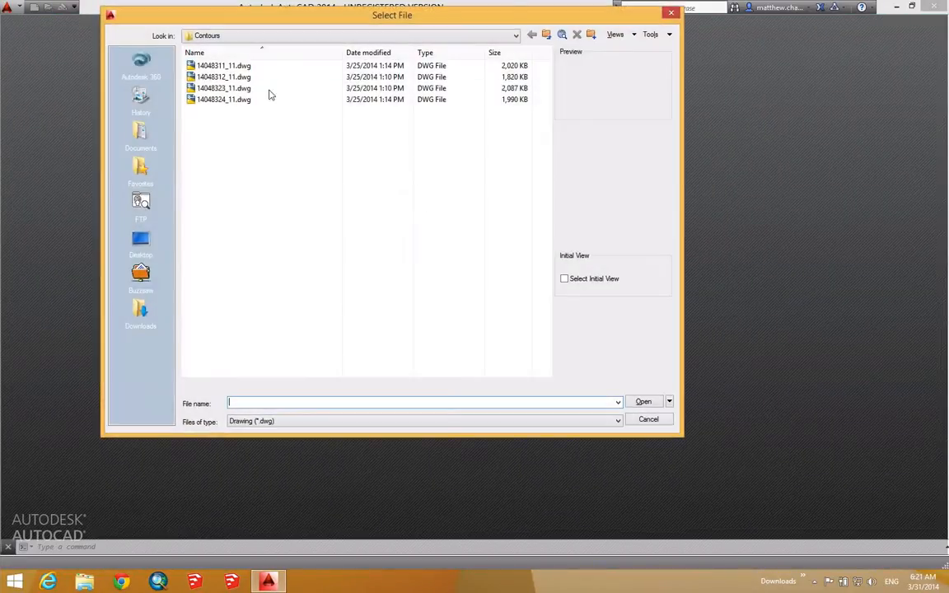
{"action": "left_click", "coordinate": [248, 66]}
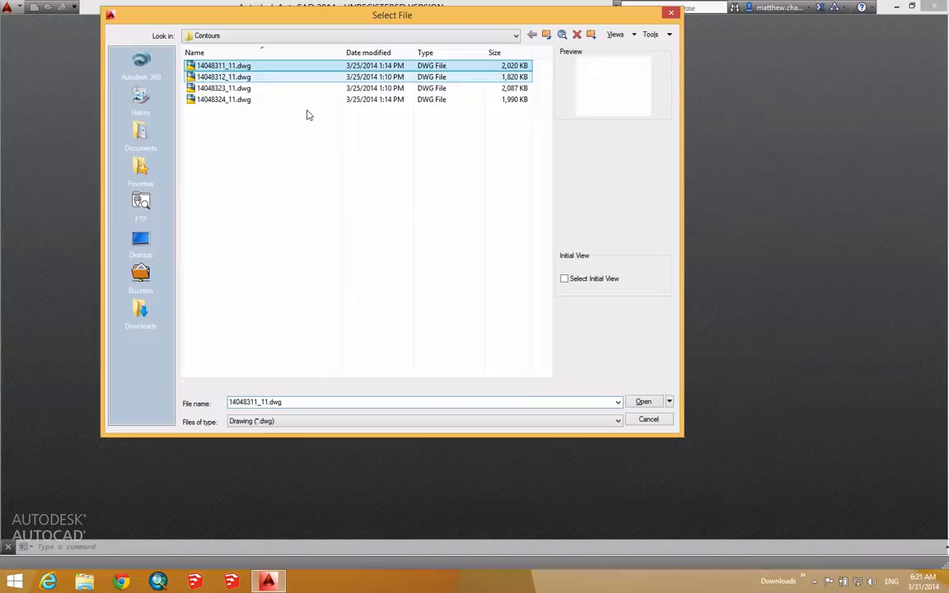
{"action": "left_click", "coordinate": [641, 402]}
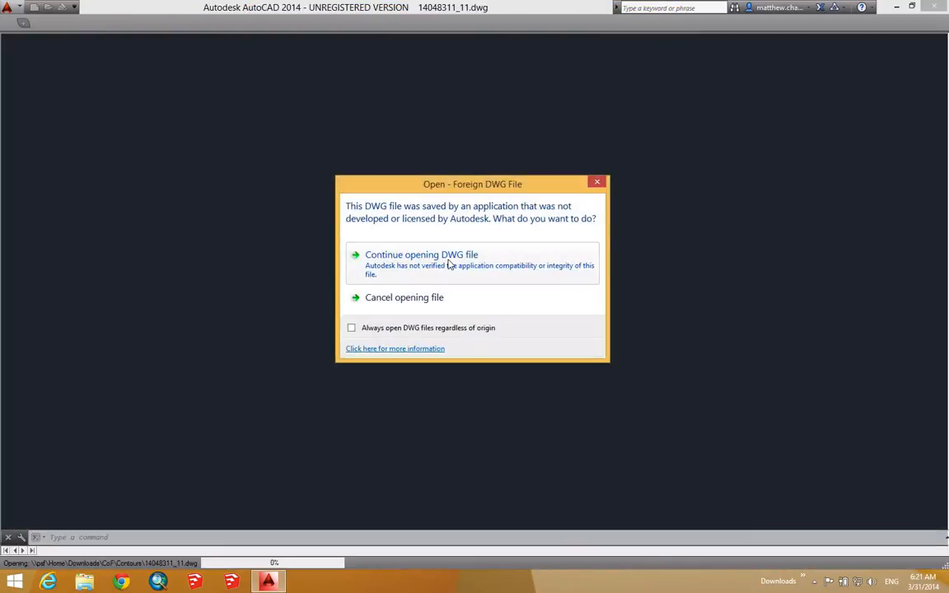
{"action": "left_click", "coordinate": [450, 262]}
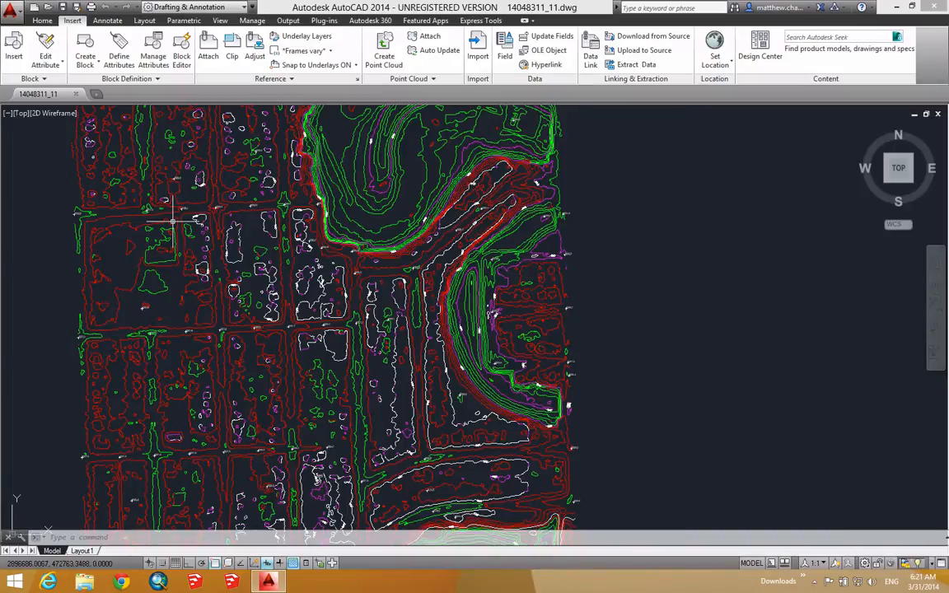
- Compare the extent of the opened contour tile with the image footprints on the EarthExplorer map in Chrome
{"action": "key", "text": "super+Tab"}
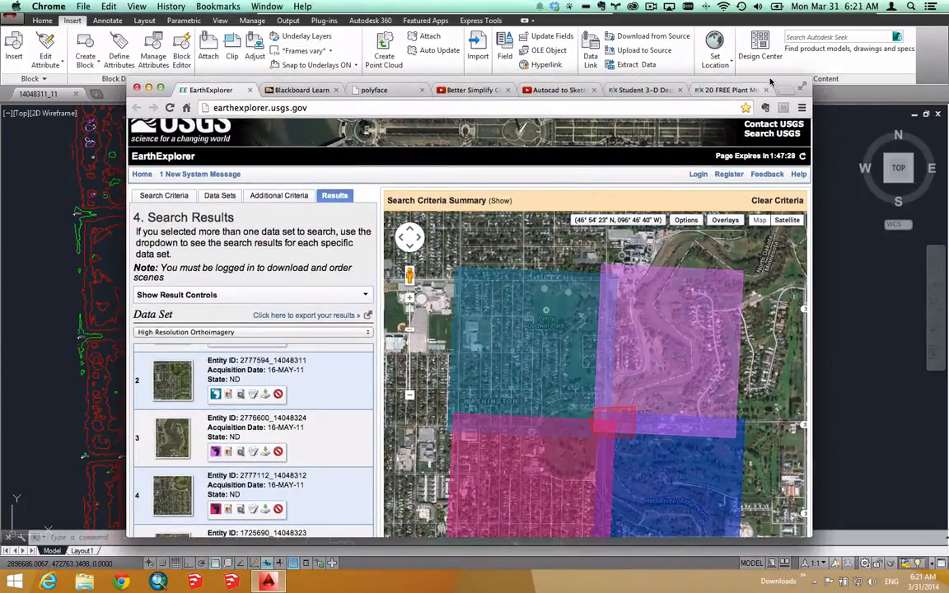
{"action": "mouse_move", "coordinate": [651, 80]}
{"action": "left_mouse_down"}
{"action": "mouse_move", "coordinate": [507, 113]}
{"action": "mouse_move", "coordinate": [0, 164]}
{"action": "left_mouse_up"}
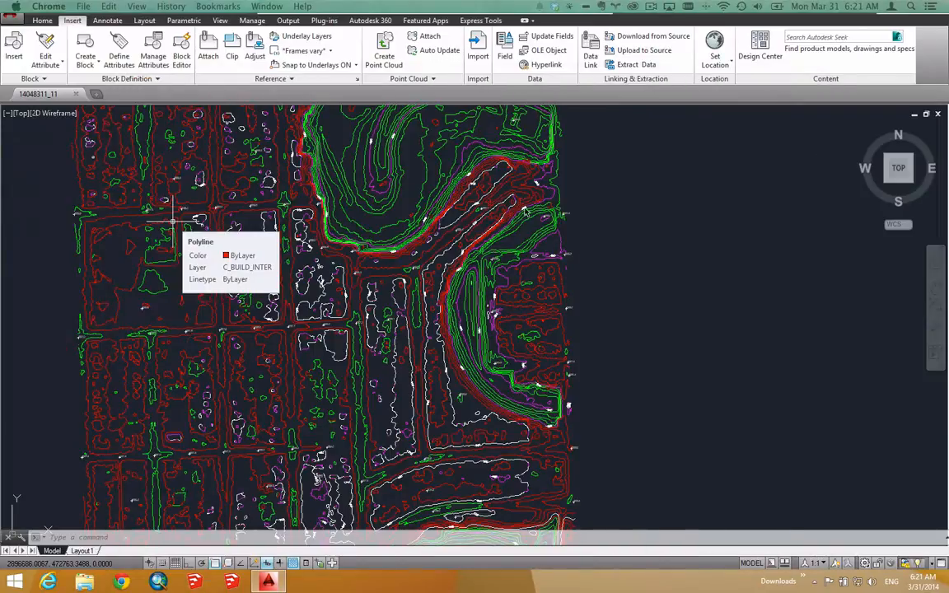
{"action": "left_click", "coordinate": [661, 215]}
{"action": "left_click", "coordinate": [606, 226]}
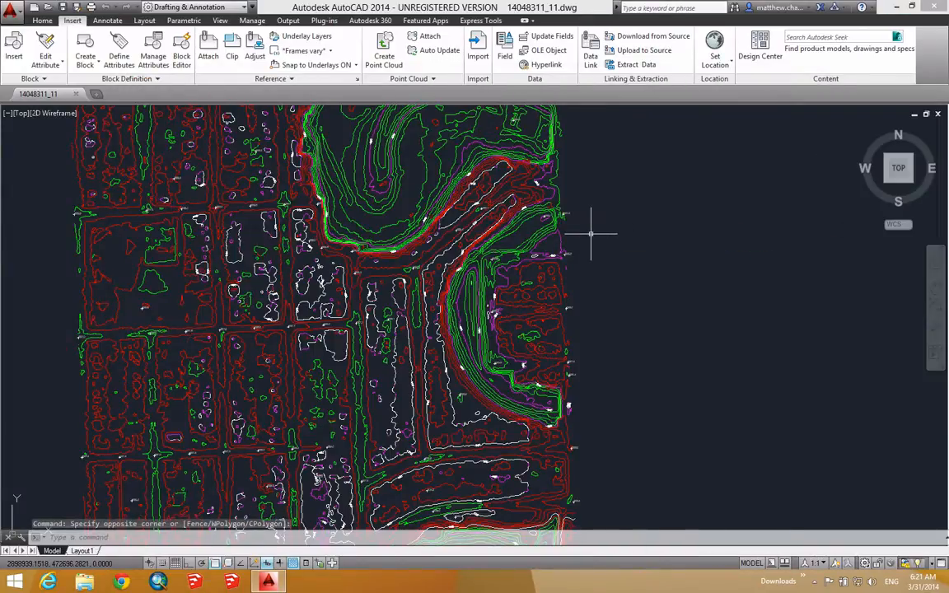
{"action": "scroll", "coordinate": [537, 269], "scroll_direction": "down", "scroll_amount": 2}
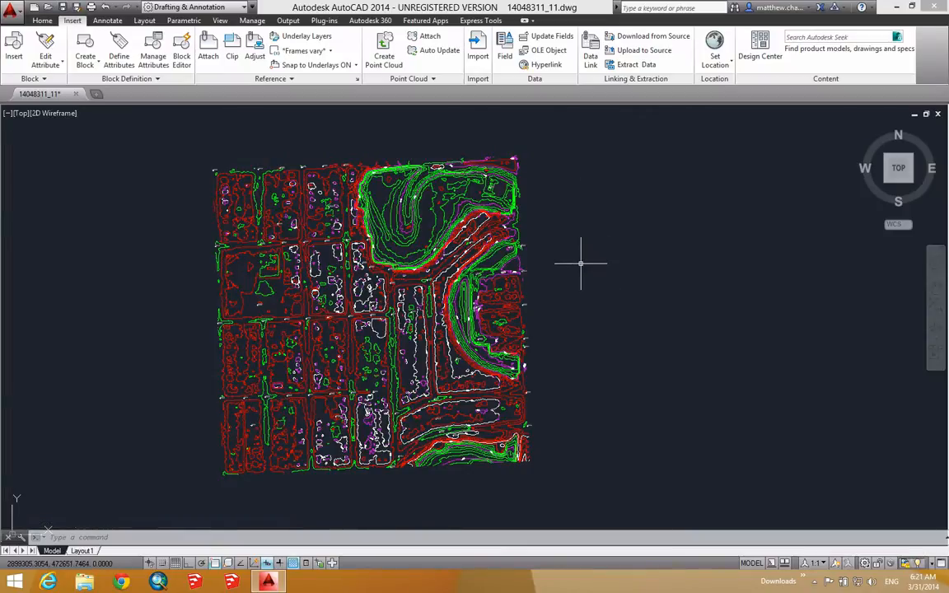
{"action": "middle_click_drag", "start_coordinate": [578, 262], "coordinate": [509, 280]}
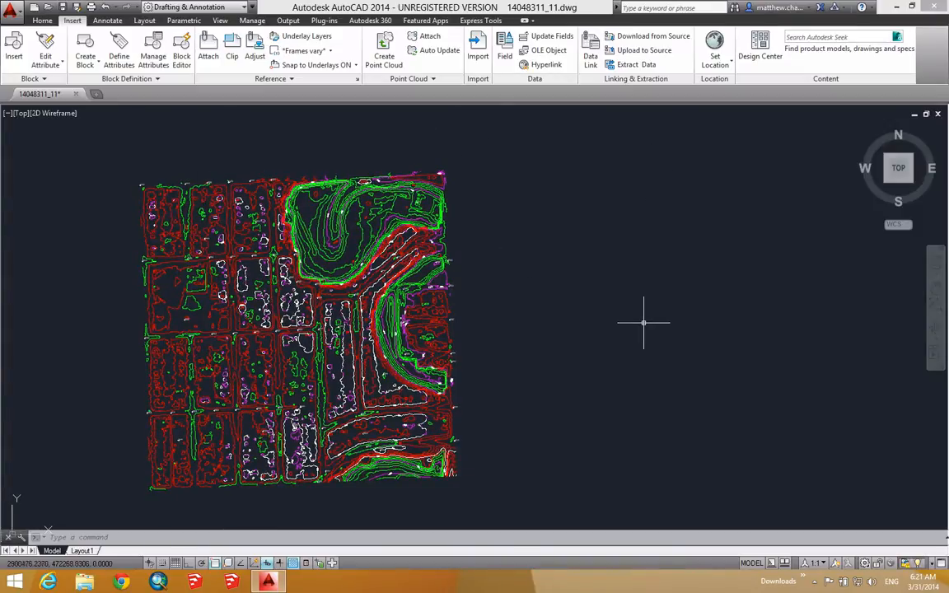
{"action": "mouse_move", "coordinate": [551, 324]}
{"action": "middle_mouse_down"}
{"action": "mouse_move", "coordinate": [508, 349]}
{"action": "mouse_move", "coordinate": [508, 335]}
{"action": "middle_mouse_up"}
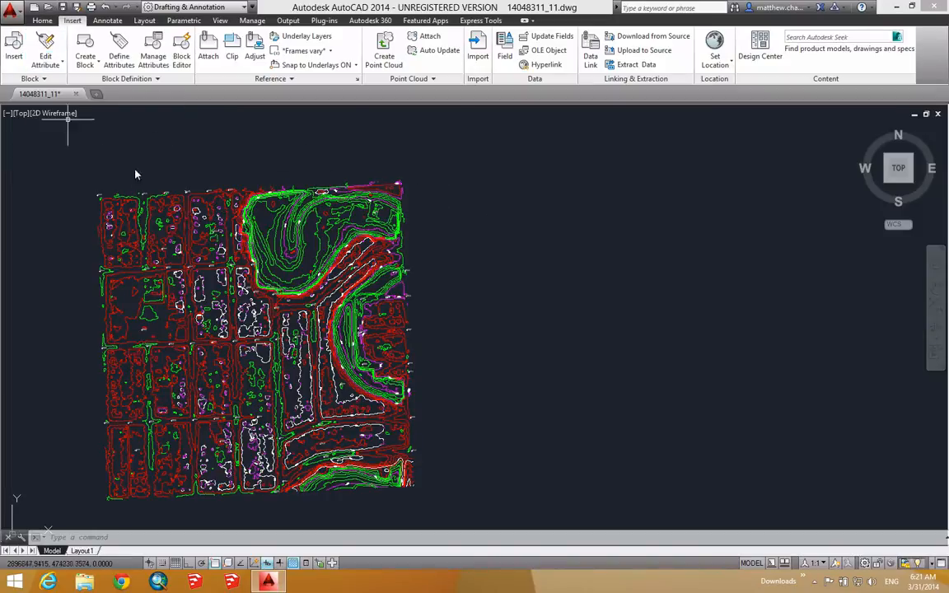
- Insert 14048312_11.dwg from the Contours folder as a block at 0,0,0 with uniform scale 1 and rotation 0
{"action": "left_click", "coordinate": [16, 47]}
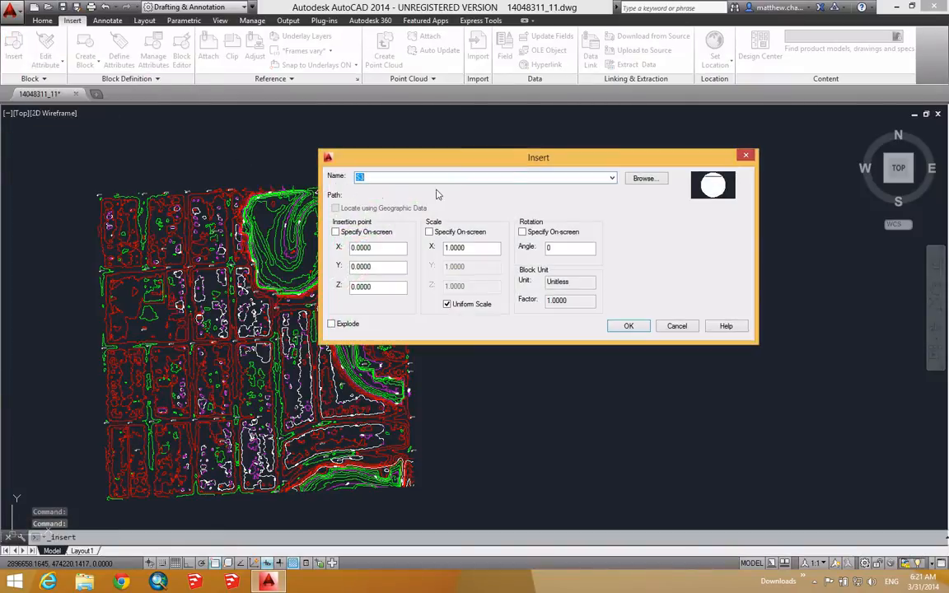
{"action": "left_click", "coordinate": [642, 179]}
{"action": "left_click", "coordinate": [500, 258]}
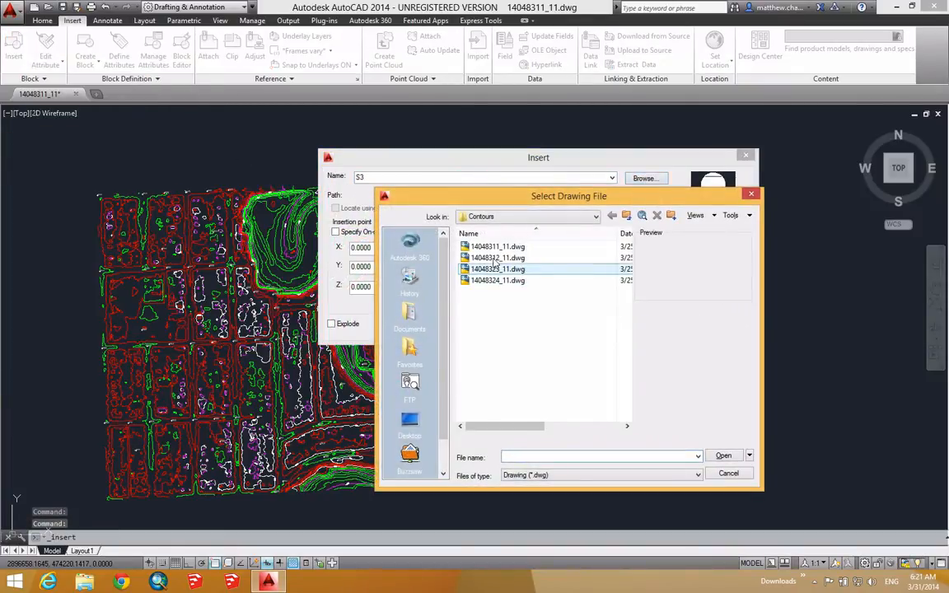
{"action": "left_click", "coordinate": [723, 456]}
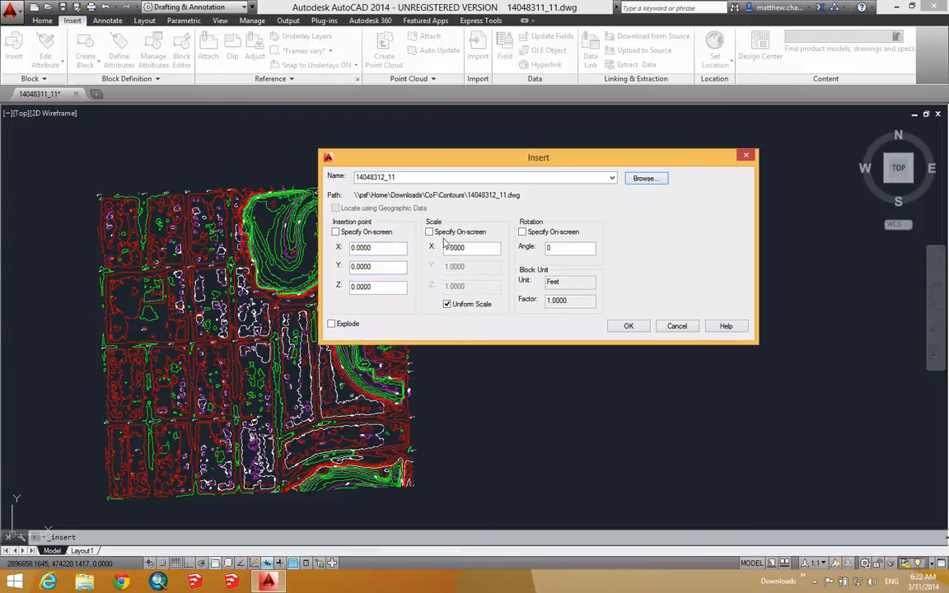
{"action": "left_click", "coordinate": [629, 326]}
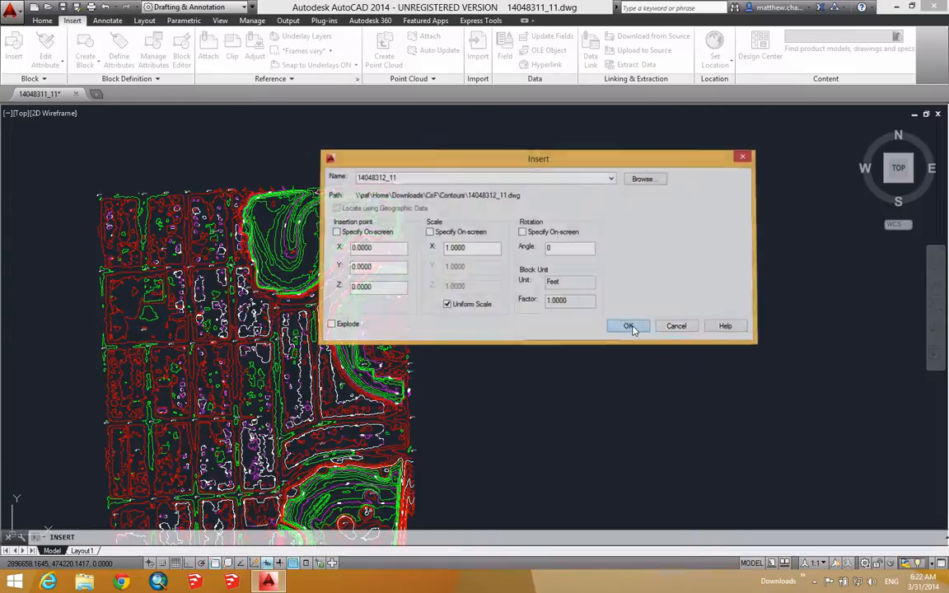
- Insert the contour drawing 14048323_11.dwg as a block at 0,0,0 with uniform scale 1 and rotation 0
{"action": "middle_click_drag", "start_coordinate": [416, 369], "coordinate": [481, 306]}
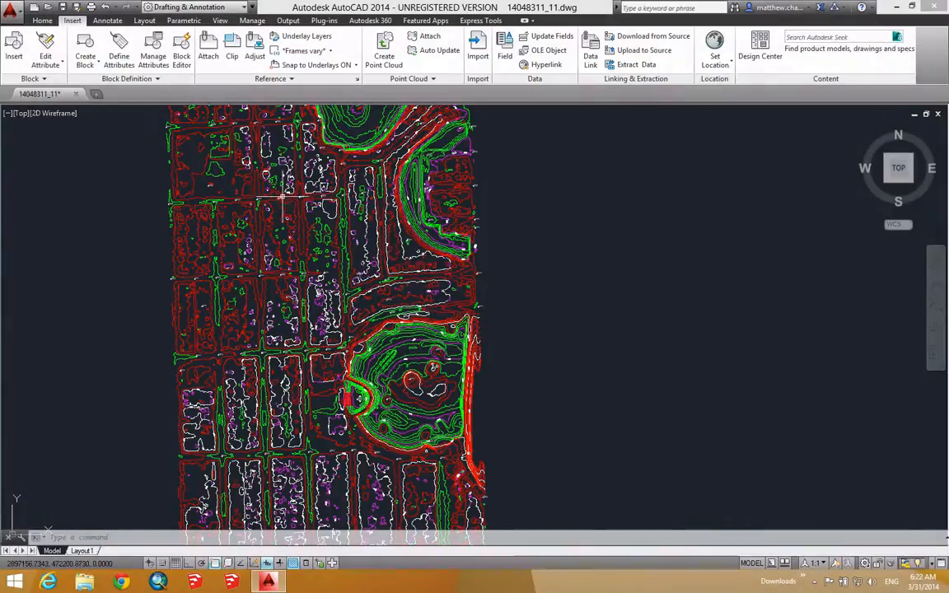
{"action": "left_click", "coordinate": [14, 50]}
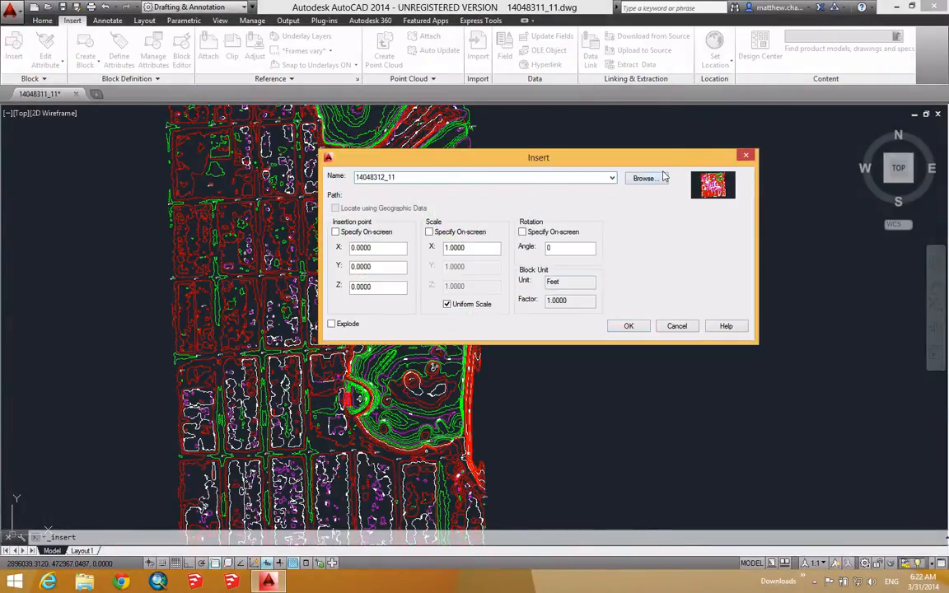
{"action": "left_click", "coordinate": [643, 179]}
{"action": "left_click", "coordinate": [508, 269]}
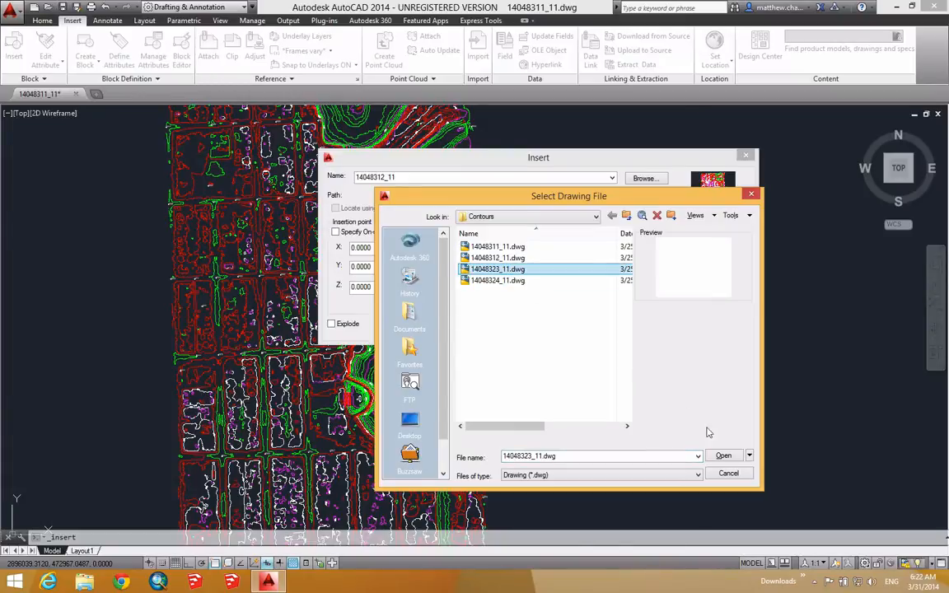
{"action": "left_click", "coordinate": [725, 456]}
{"action": "left_click", "coordinate": [631, 326]}
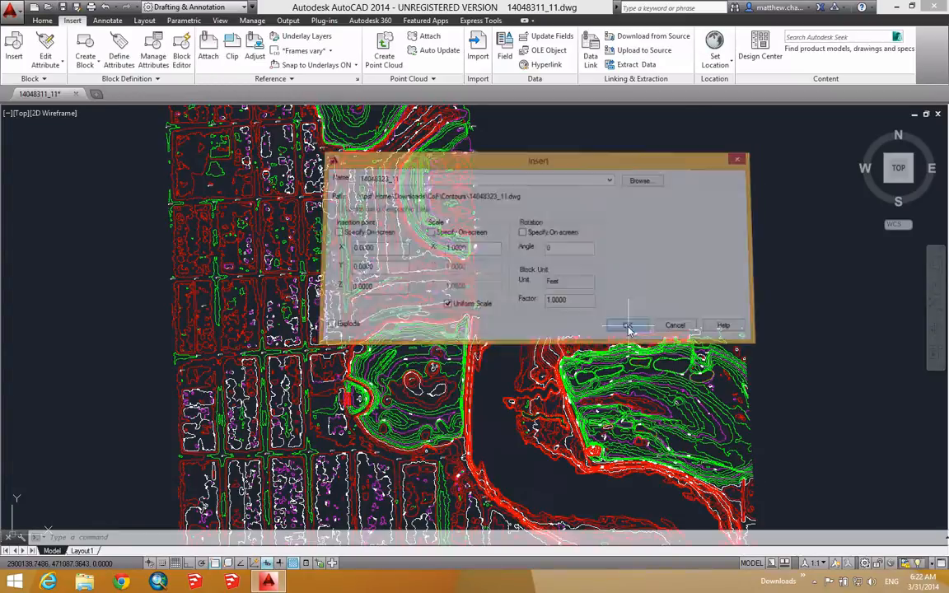
- Insert the remaining contour tile 14048324_11.dwg at 0,0,0 with uniform scale 1 and rotation 0, and view all four tiles together
{"action": "left_click", "coordinate": [14, 48]}
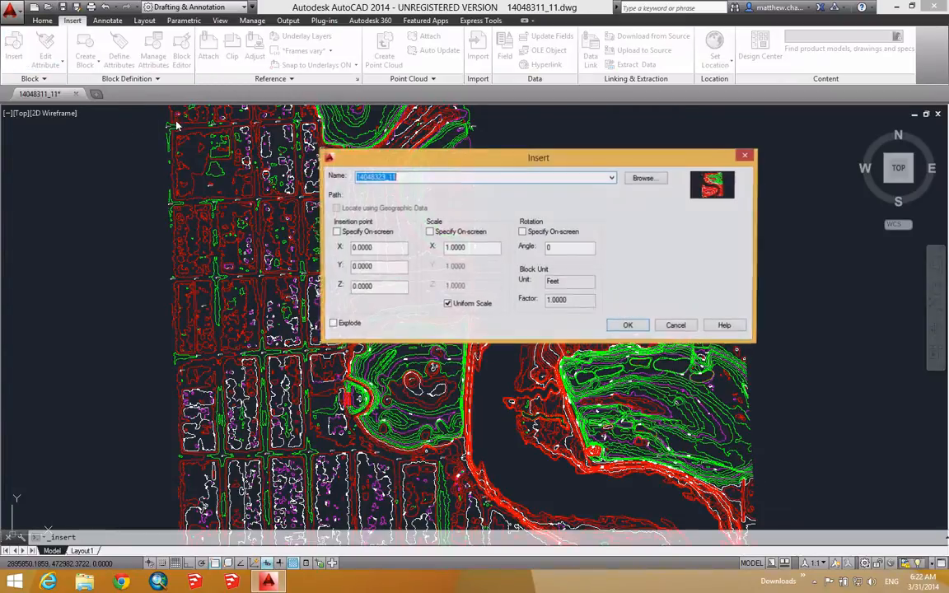
{"action": "left_click", "coordinate": [643, 179]}
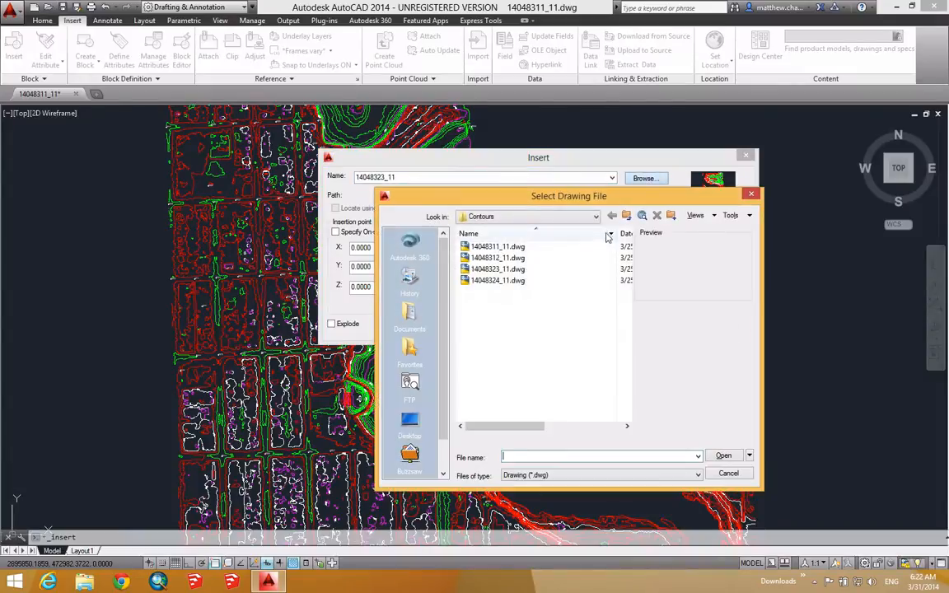
{"action": "left_click", "coordinate": [527, 280]}
{"action": "left_click", "coordinate": [722, 455]}
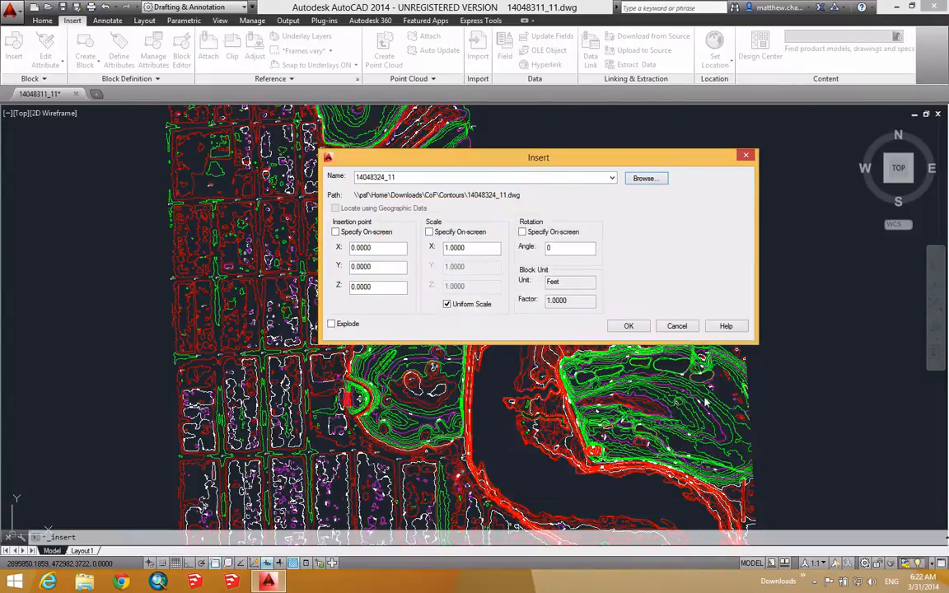
{"action": "left_click", "coordinate": [631, 324]}
{"action": "scroll", "coordinate": [493, 314], "scroll_direction": "down", "scroll_amount": 5}
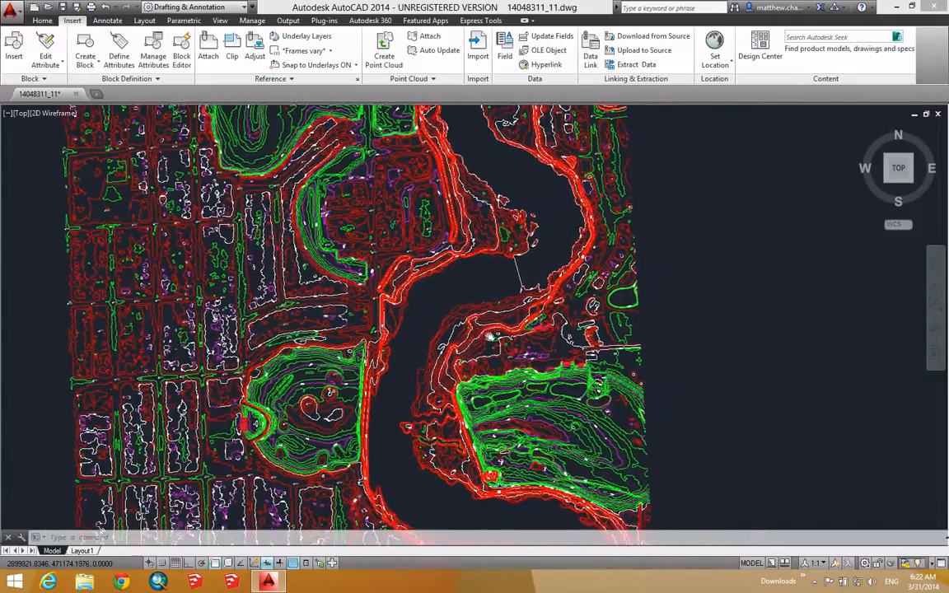
{"action": "scroll", "coordinate": [492, 314], "scroll_direction": "up", "scroll_amount": 4}
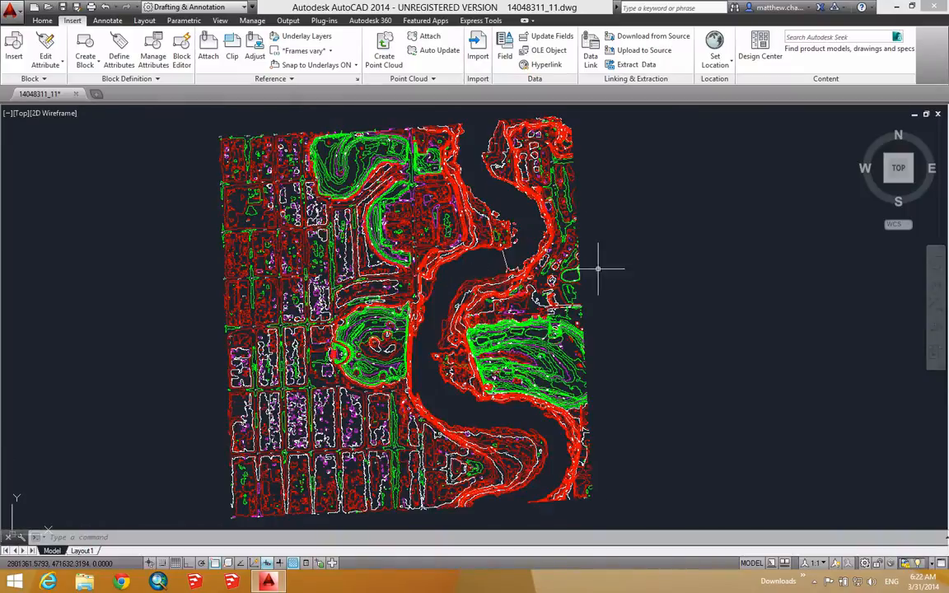
{"action": "left_click", "coordinate": [598, 344]}
{"action": "left_click", "coordinate": [517, 262]}
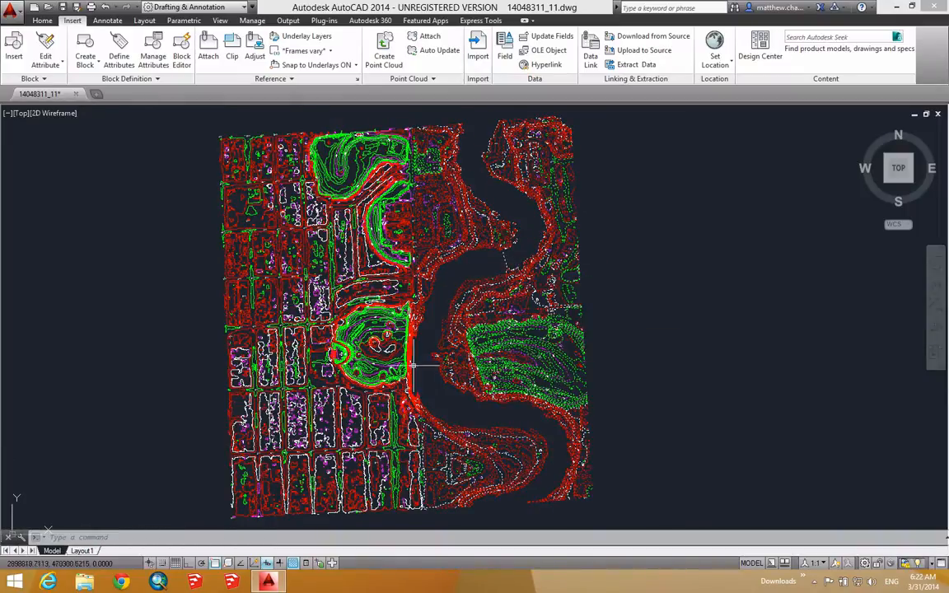
{"action": "left_click", "coordinate": [377, 383]}
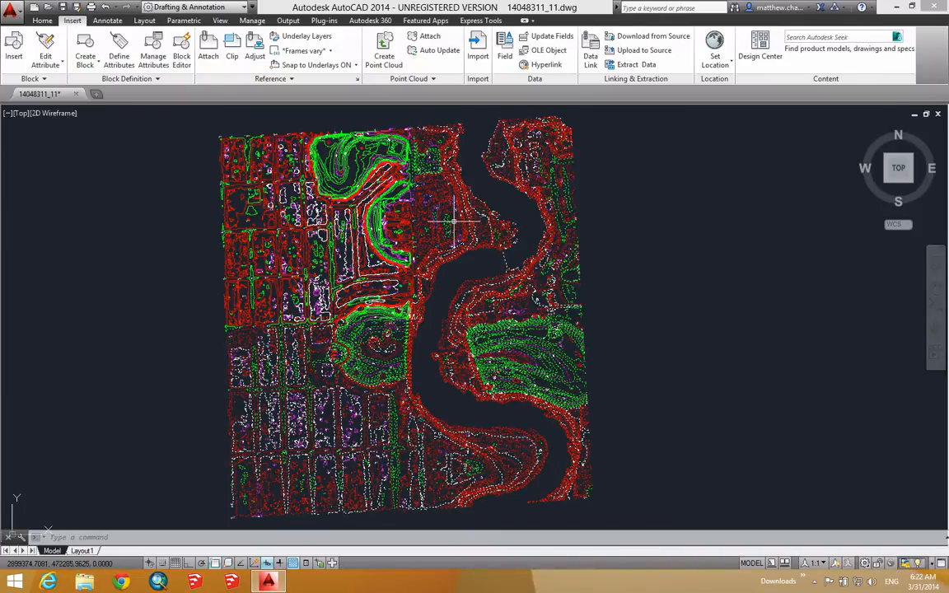
{"action": "key", "text": "Escape"}
{"action": "key", "text": "Escape"}
{"action": "key", "text": "Escape"}
- Explode the three inserted contour tile blocks into individual polylines and check the result by selecting part of the linework
{"action": "type", "text": "ex"}
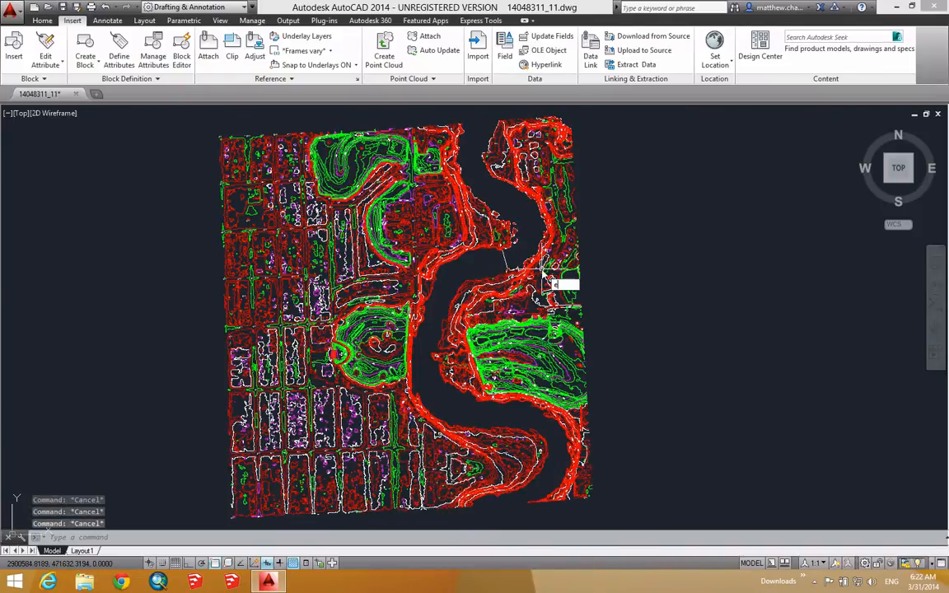
{"action": "key", "text": "Return"}
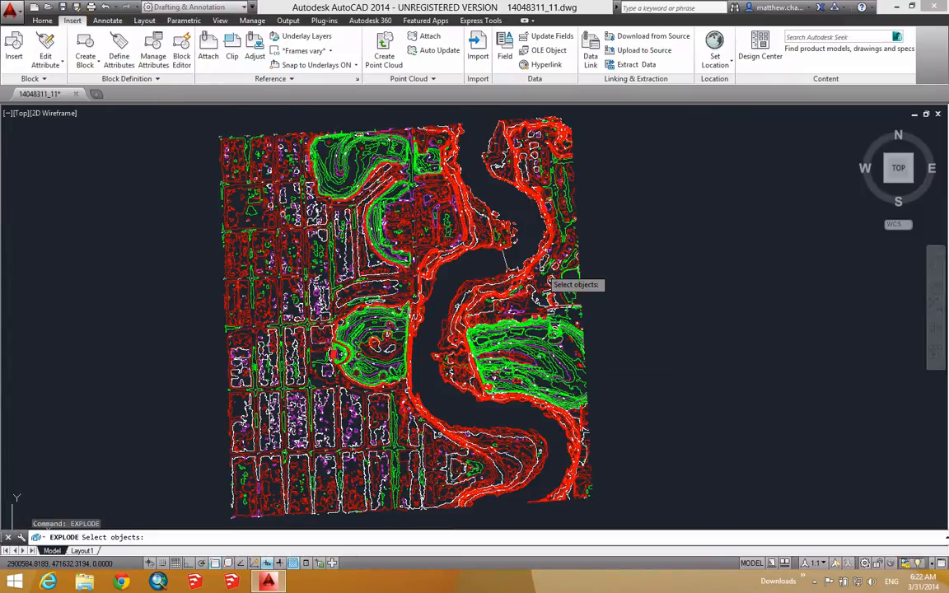
{"action": "left_click", "coordinate": [537, 240]}
{"action": "left_click", "coordinate": [451, 327]}
{"action": "left_click", "coordinate": [388, 381]}
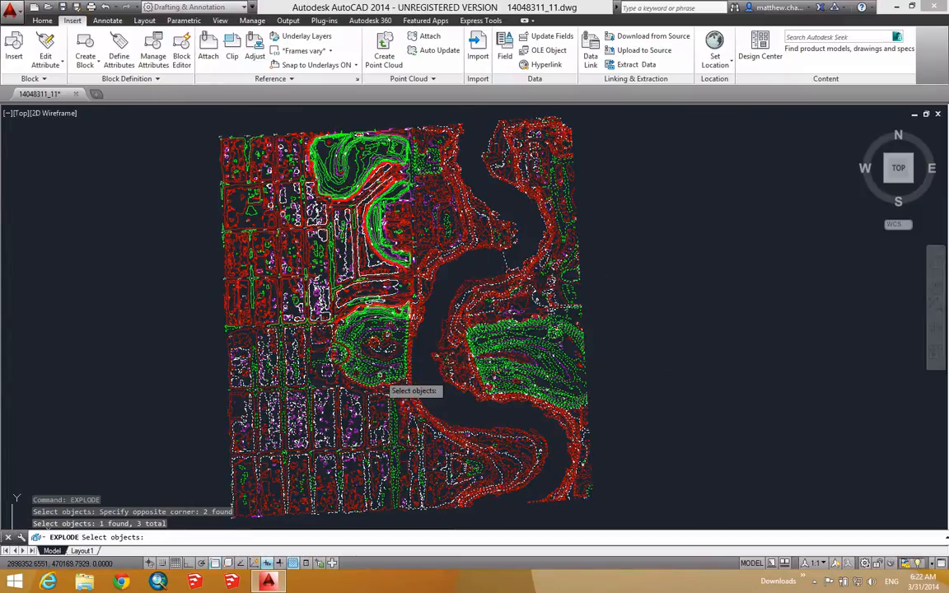
{"action": "key", "text": "Return"}
{"action": "left_click", "coordinate": [659, 354]}
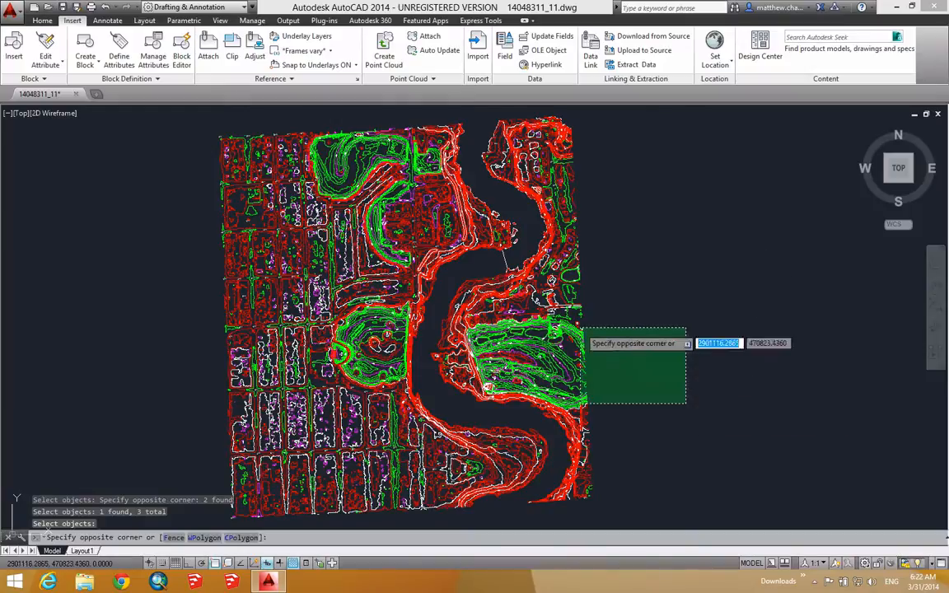
{"action": "middle_click_drag", "start_coordinate": [503, 329], "coordinate": [521, 326]}
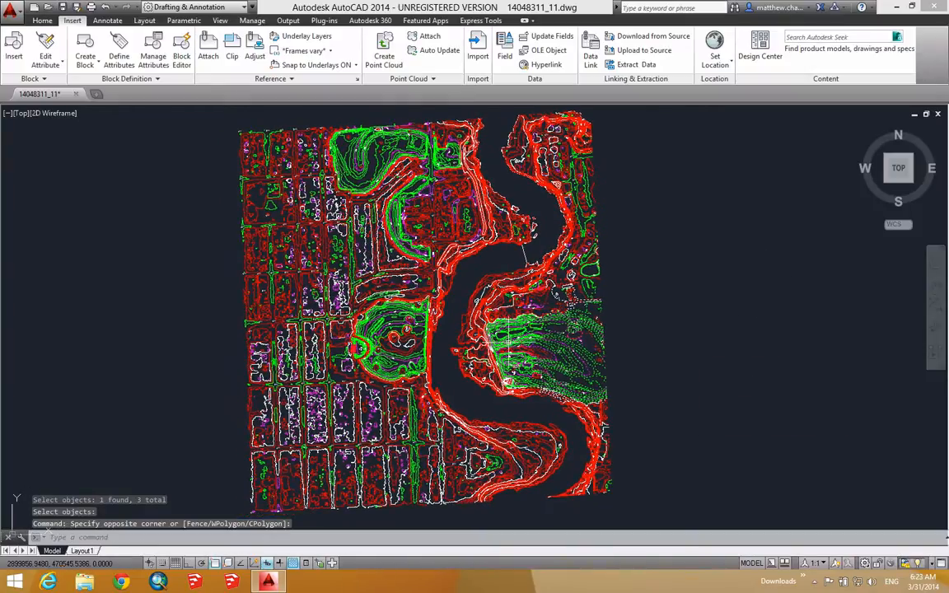
{"action": "key", "text": "Escape"}
{"action": "key", "text": "Escape"}
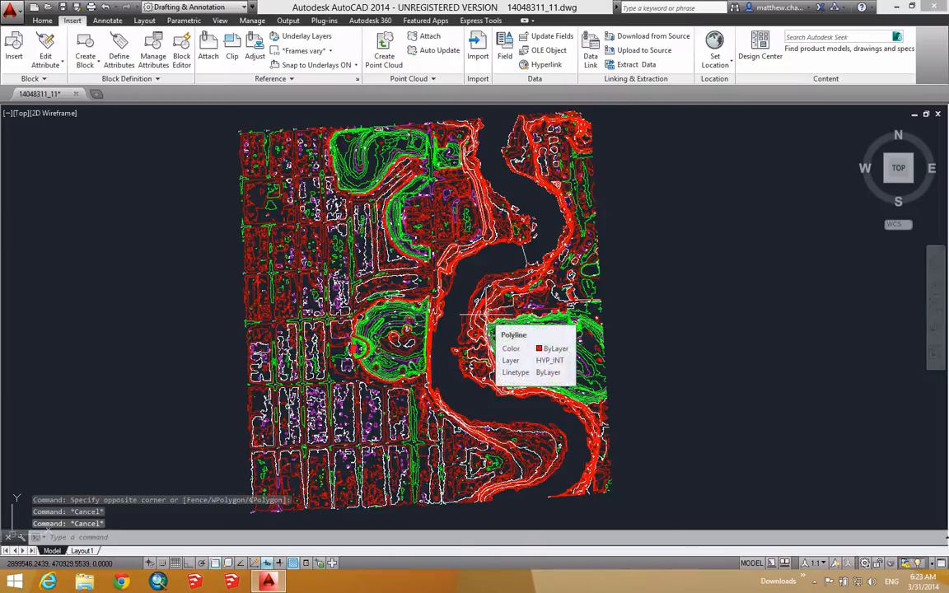
- Open the Layer Properties Manager to review the layers of the combined contour drawing
{"action": "type", "text": "la"}
{"action": "key", "text": "Return"}
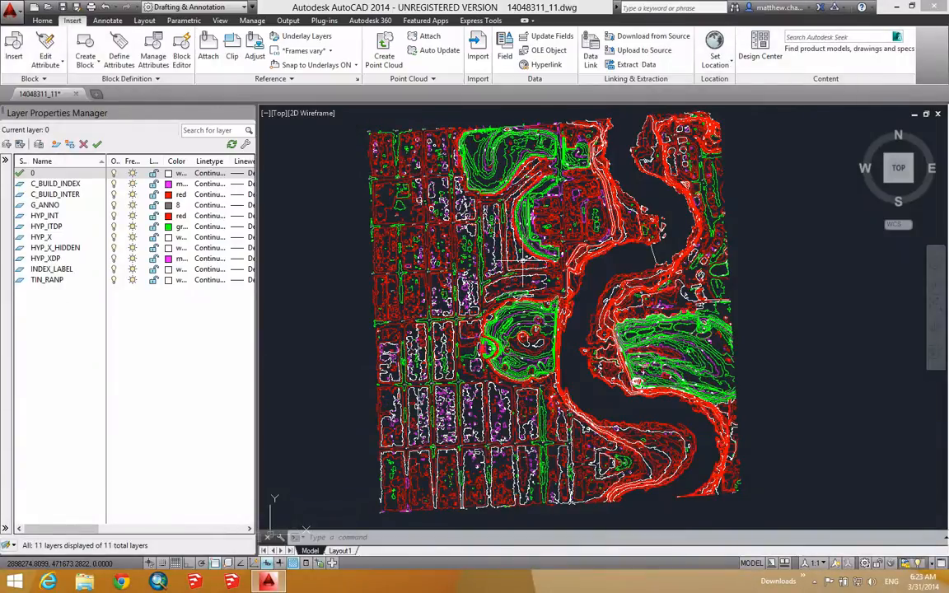
{"action": "mouse_move", "coordinate": [522, 264]}
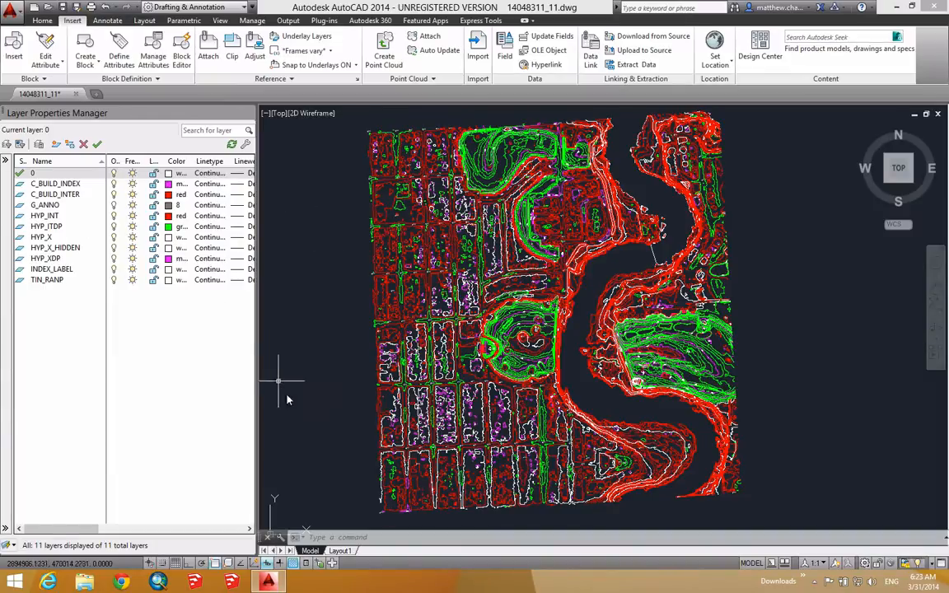
{"action": "mouse_move", "coordinate": [545, 316]}
{"action": "middle_mouse_down"}
{"action": "mouse_move", "coordinate": [533, 329]}
{"action": "mouse_move", "coordinate": [519, 308]}
{"action": "middle_mouse_up"}
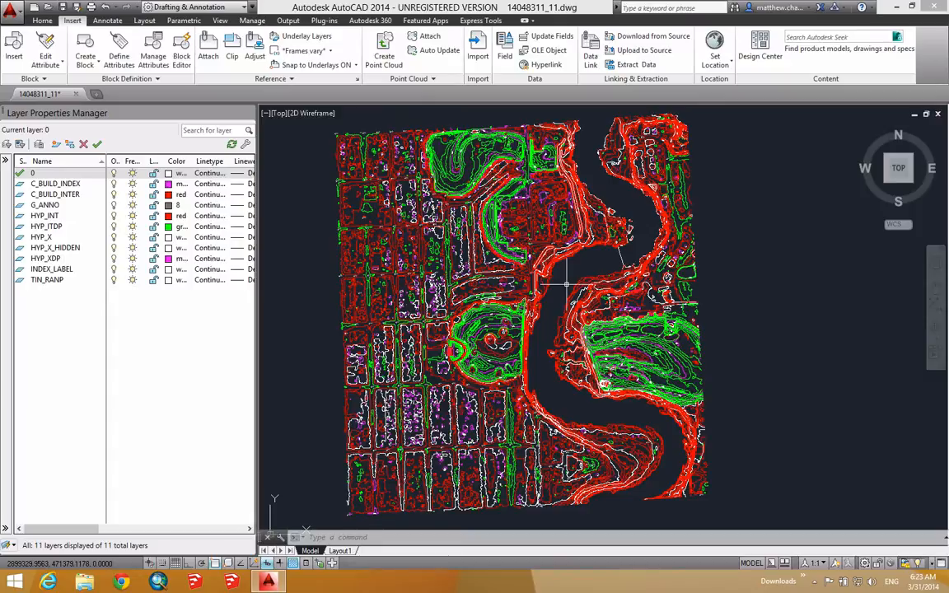
- Insert 1404831.dwg from the CoF Baseplan folder as a block at 0,0,0 with uniform scale 1 and rotation 0
{"action": "left_click", "coordinate": [12, 51]}
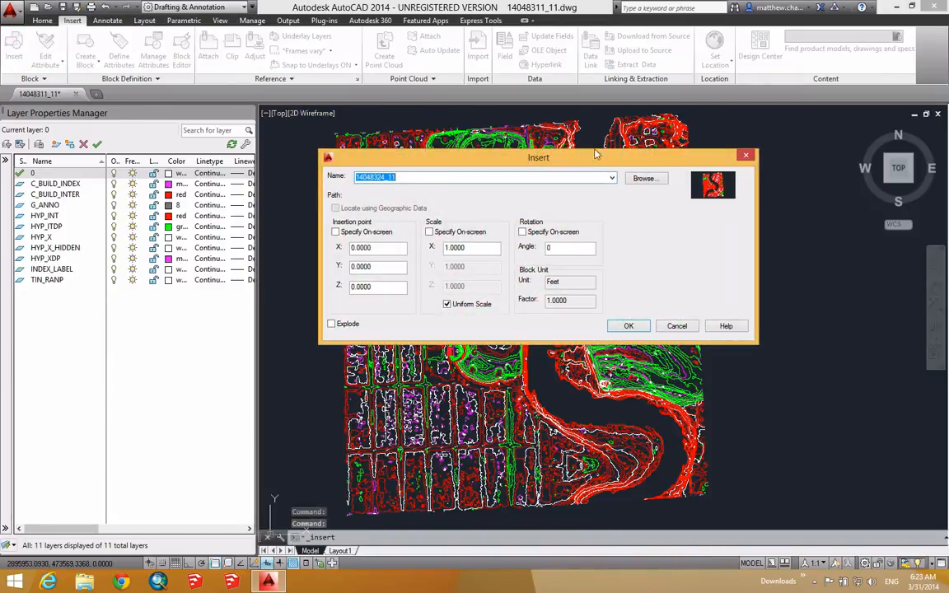
{"action": "left_click", "coordinate": [643, 179]}
{"action": "left_click", "coordinate": [576, 217]}
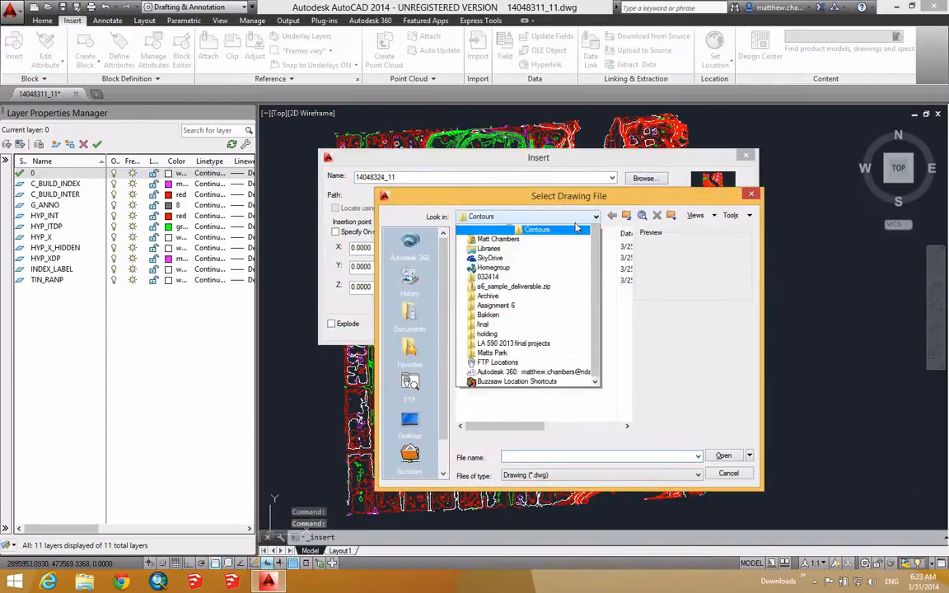
{"action": "left_click", "coordinate": [530, 334]}
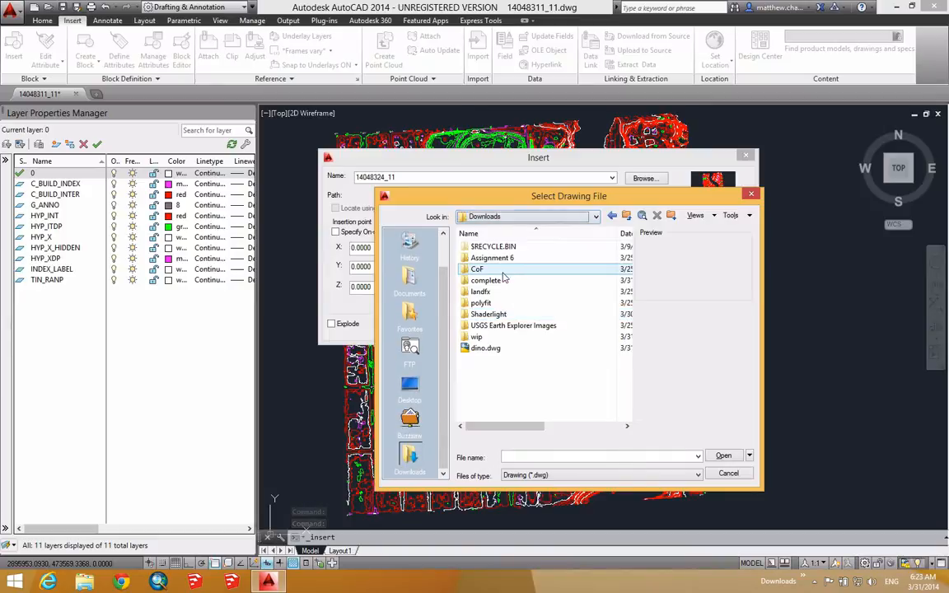
{"action": "double_click", "coordinate": [485, 272]}
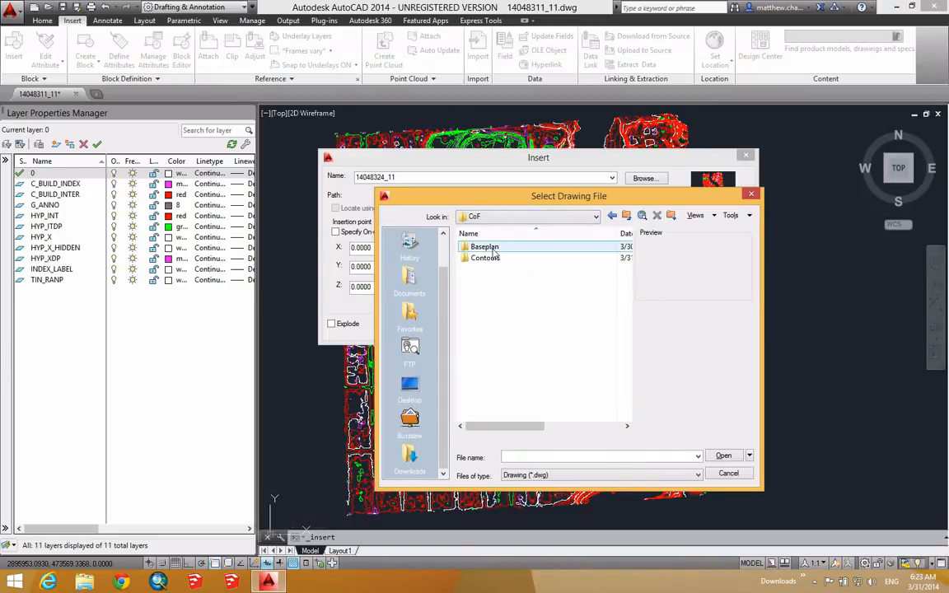
{"action": "double_click", "coordinate": [485, 247]}
{"action": "left_click", "coordinate": [498, 247]}
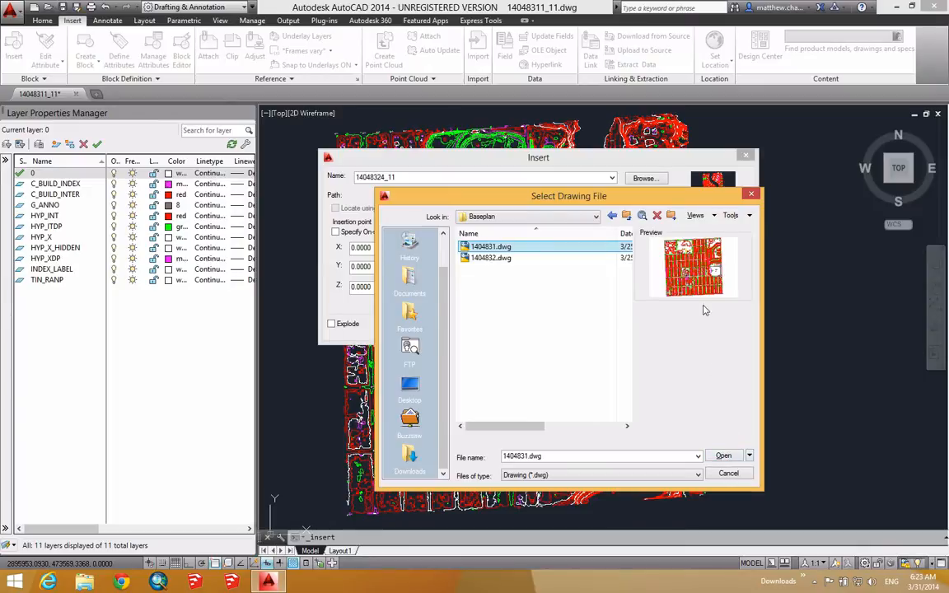
{"action": "left_click", "coordinate": [724, 457]}
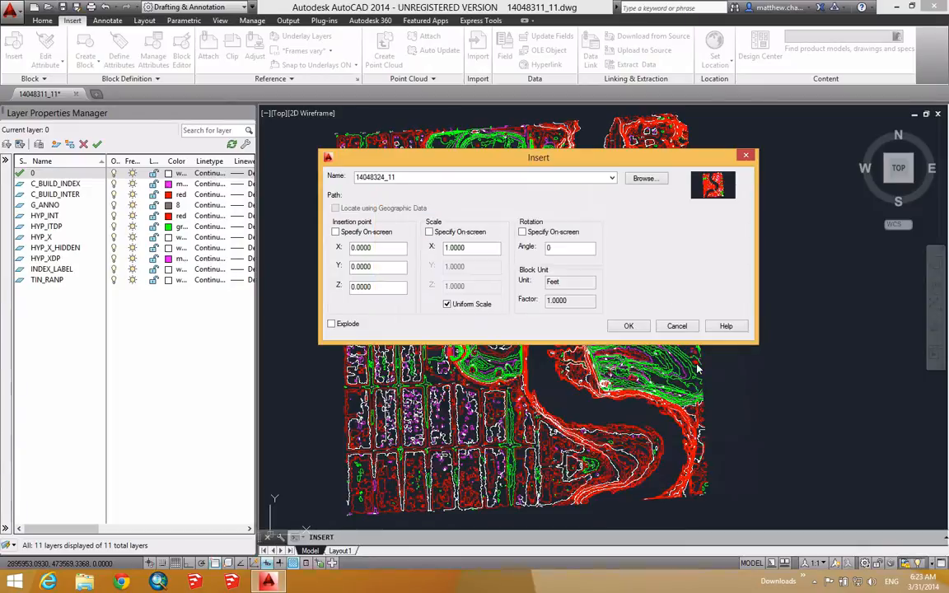
{"action": "left_click", "coordinate": [631, 326]}
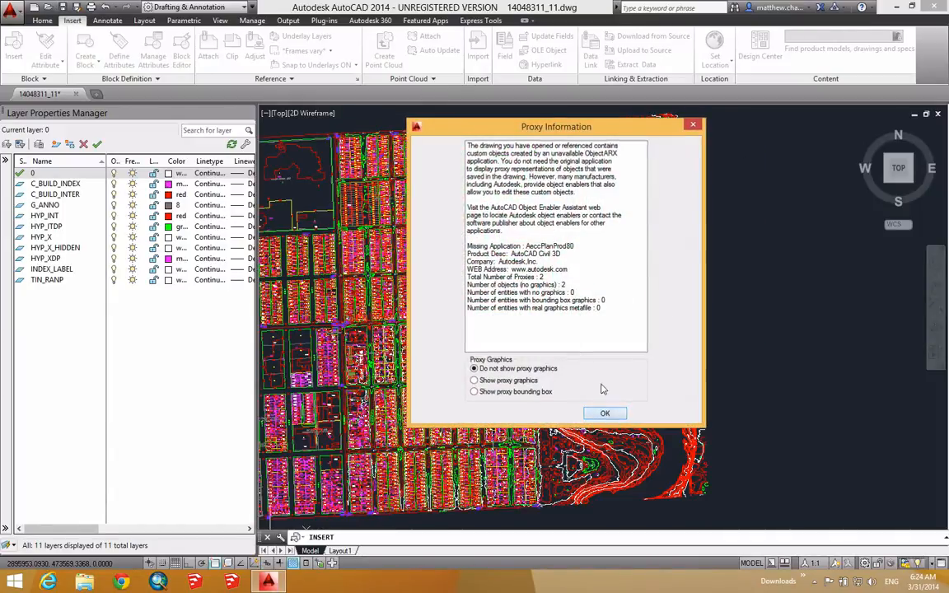
{"action": "left_click", "coordinate": [605, 413]}
- Compare the lots and building footprints where 15 Ave N meets the river road with the cropped aerial image in Photoshop
{"action": "scroll", "coordinate": [510, 303], "scroll_direction": "up", "scroll_amount": 2}
{"action": "scroll", "coordinate": [511, 303], "scroll_direction": "up", "scroll_amount": 3}
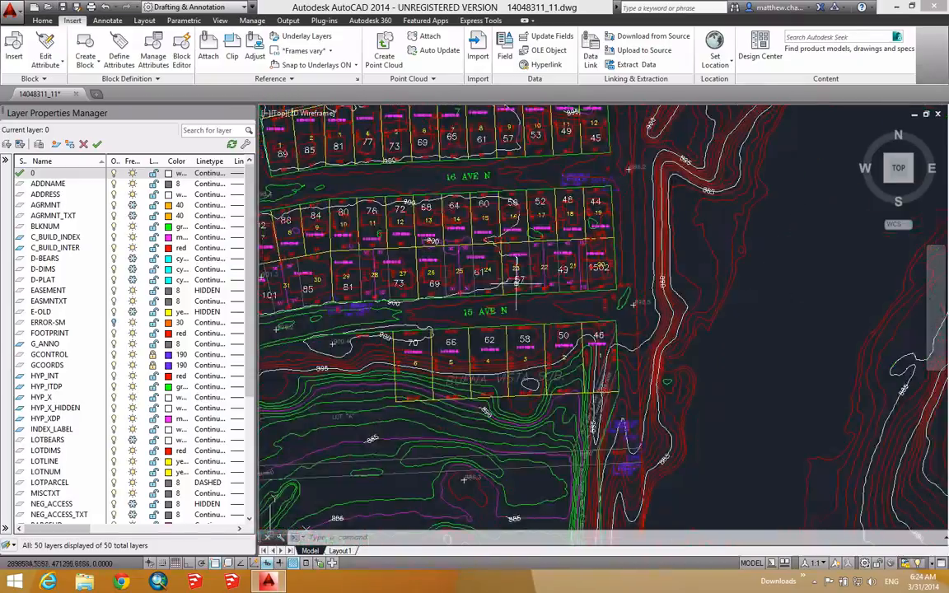
{"action": "scroll", "coordinate": [505, 292], "scroll_direction": "up", "scroll_amount": 1}
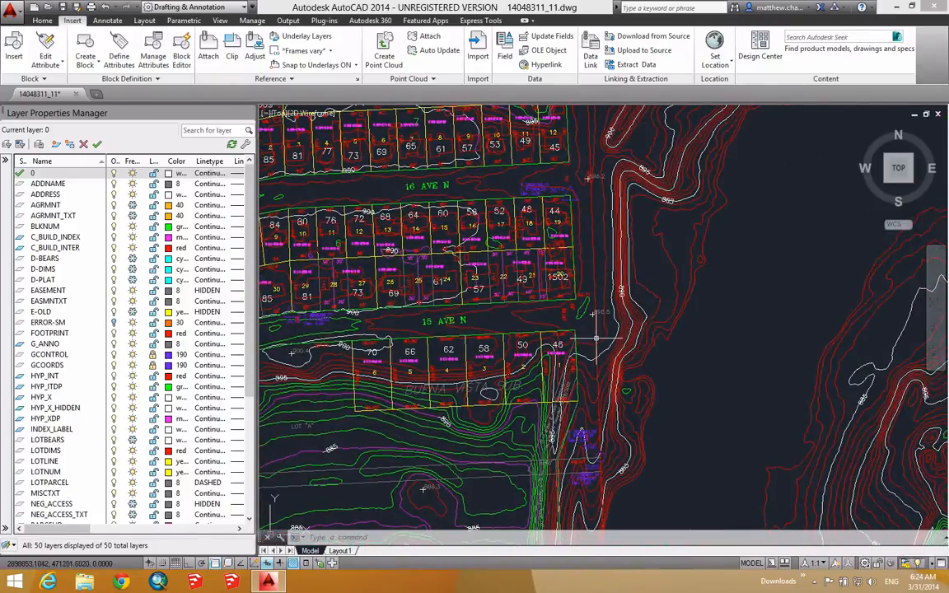
{"action": "scroll", "coordinate": [552, 284], "scroll_direction": "up", "scroll_amount": 4}
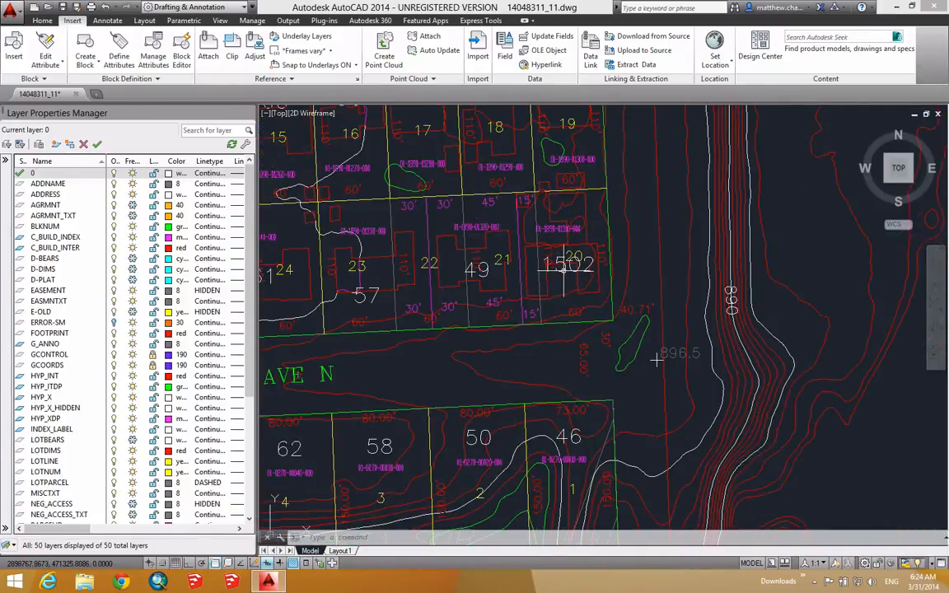
{"action": "key", "text": "super+Tab"}
{"action": "key", "text": "super+Tab"}
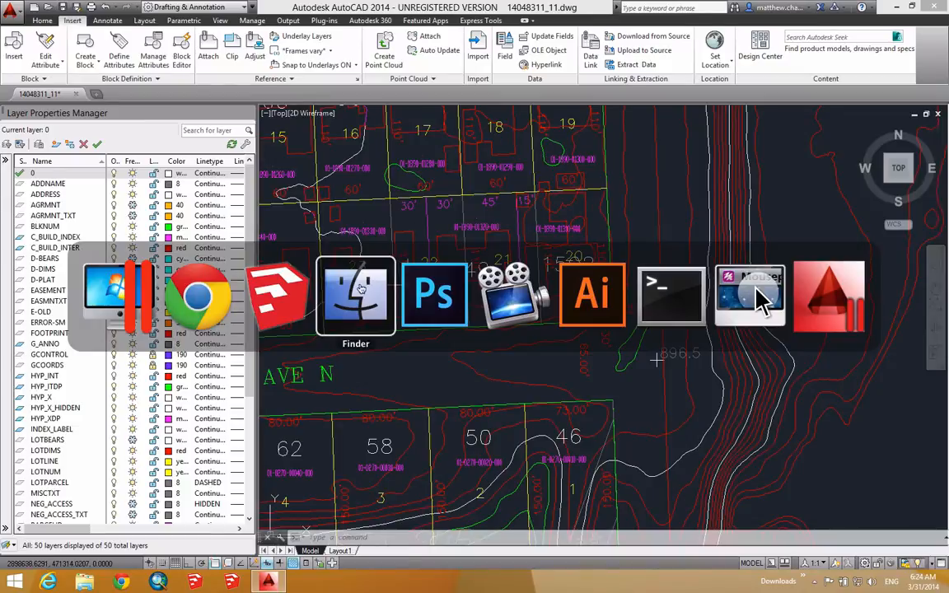
{"action": "key", "text": "shift+super+Tab"}
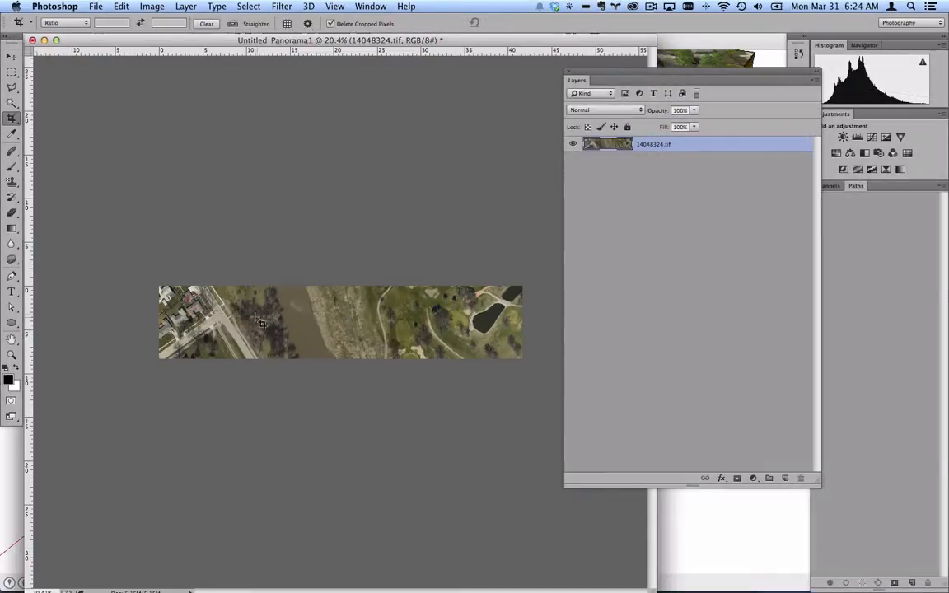
{"action": "scroll", "coordinate": [197, 322], "scroll_direction": "up", "scroll_amount": 10, "text": "alt"}
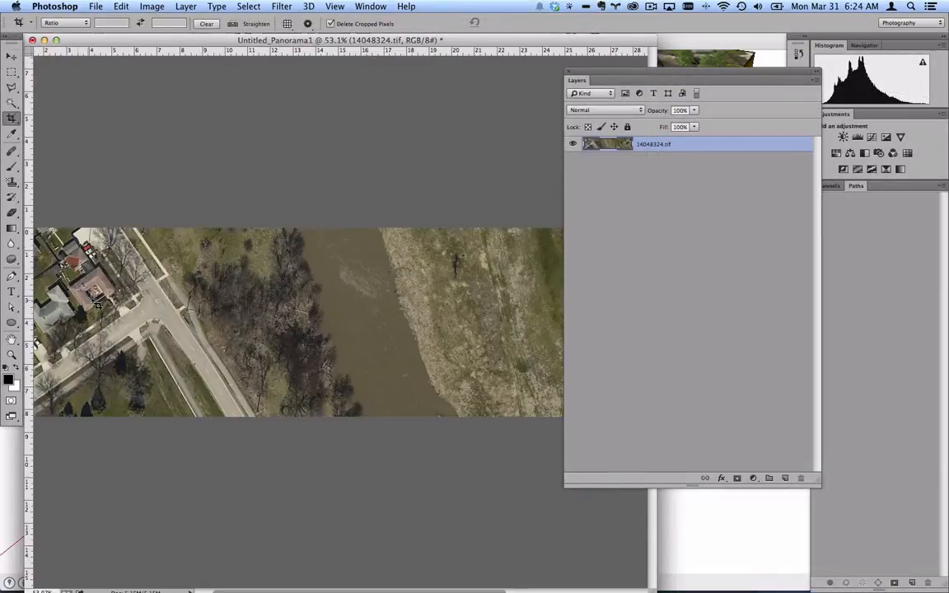
{"action": "key", "text": "super+Tab"}
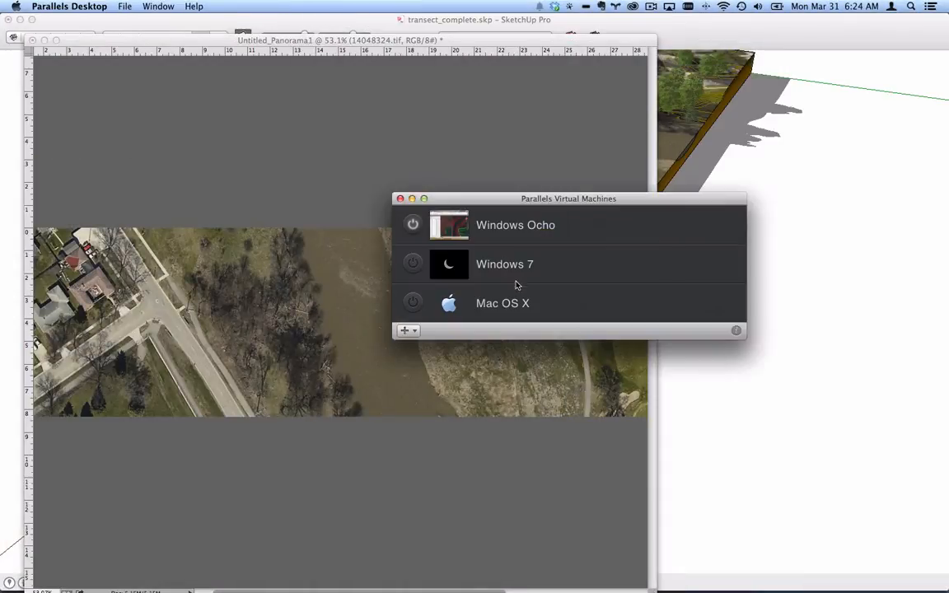
{"action": "key", "text": "super+Tab"}
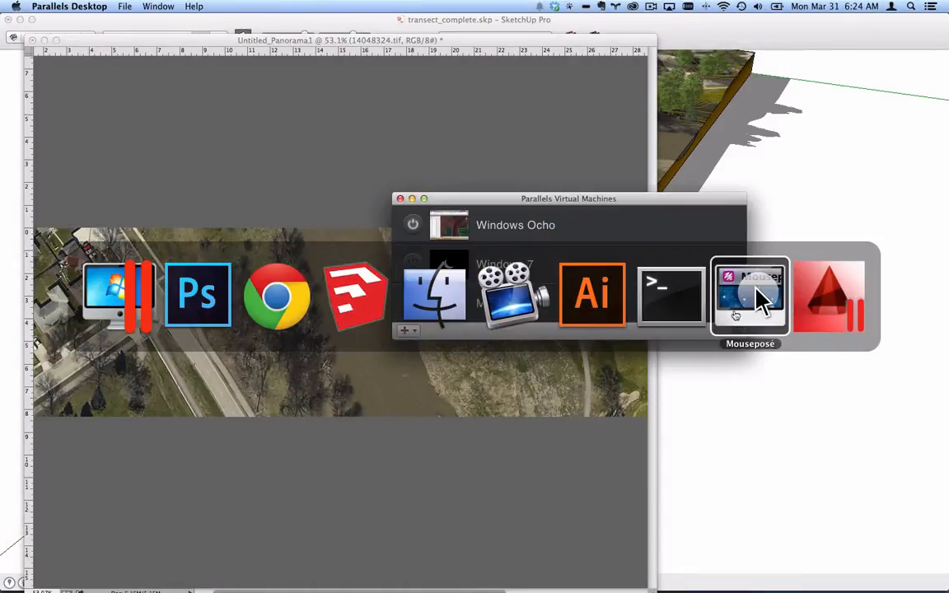
{"action": "key", "text": "super+Tab"}
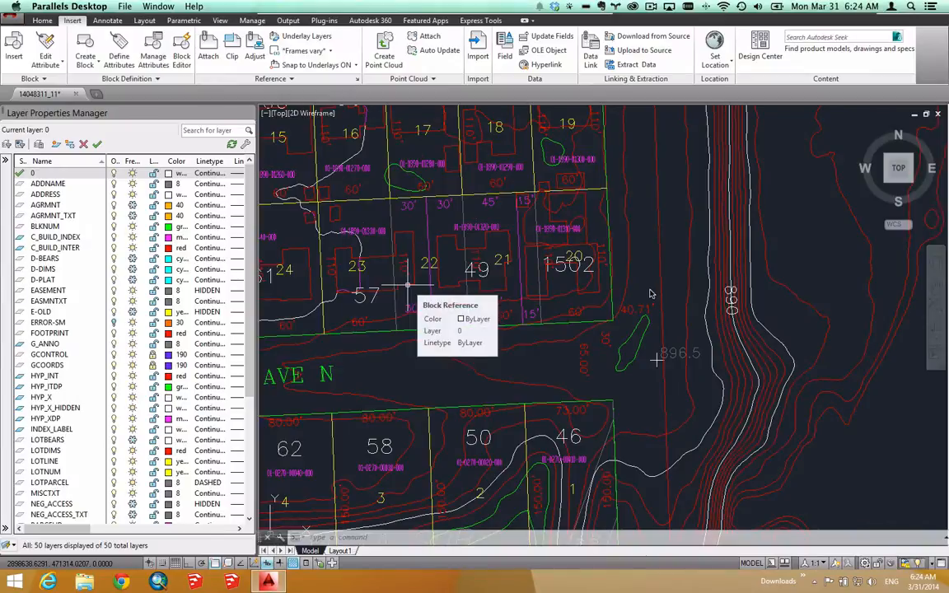
- Attach study_area.jpg from the wip folder in Downloads, placing and scaling it freehand in the empty area east of the contours
{"action": "scroll", "coordinate": [407, 285], "scroll_direction": "down", "scroll_amount": 10}
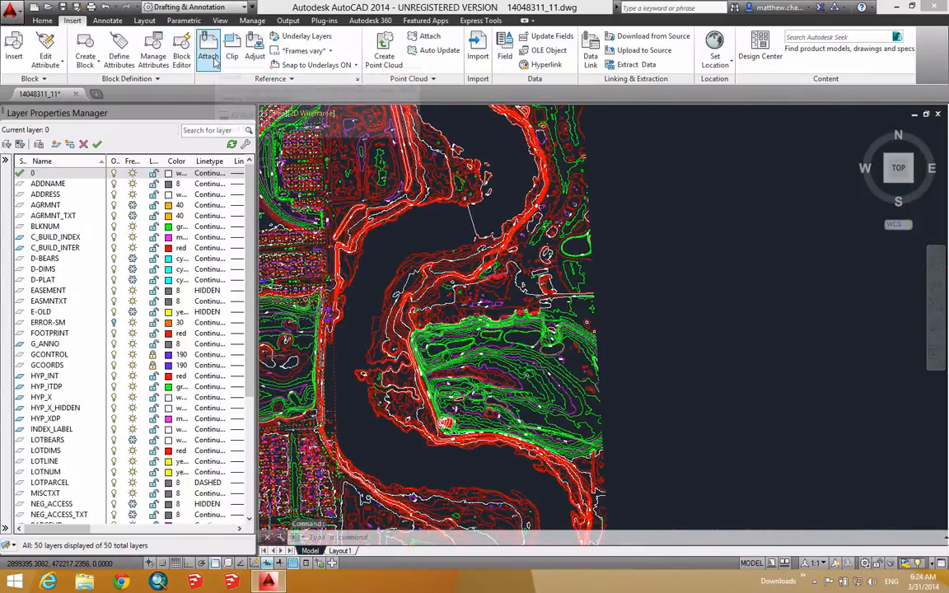
{"action": "left_click", "coordinate": [13, 52]}
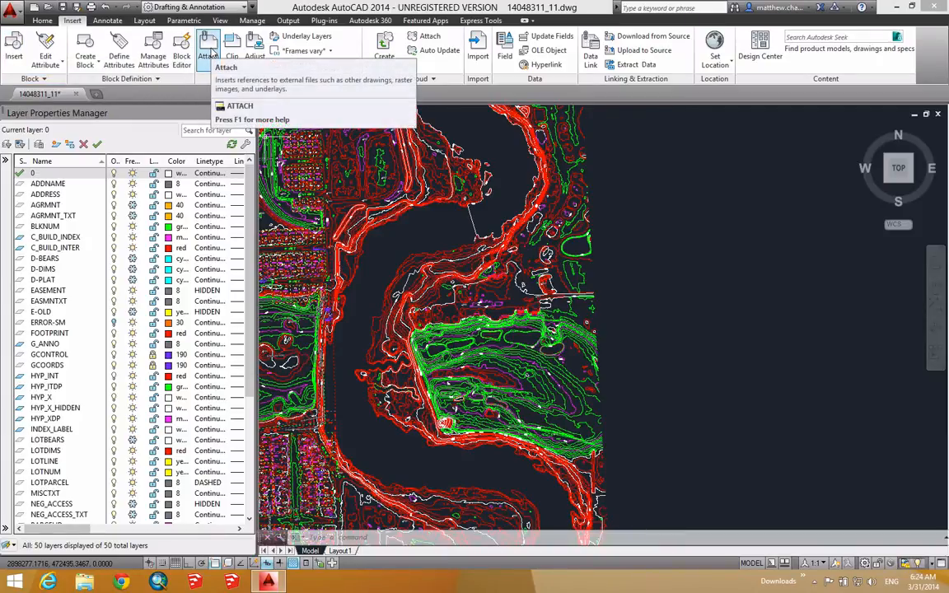
{"action": "left_click", "coordinate": [209, 52]}
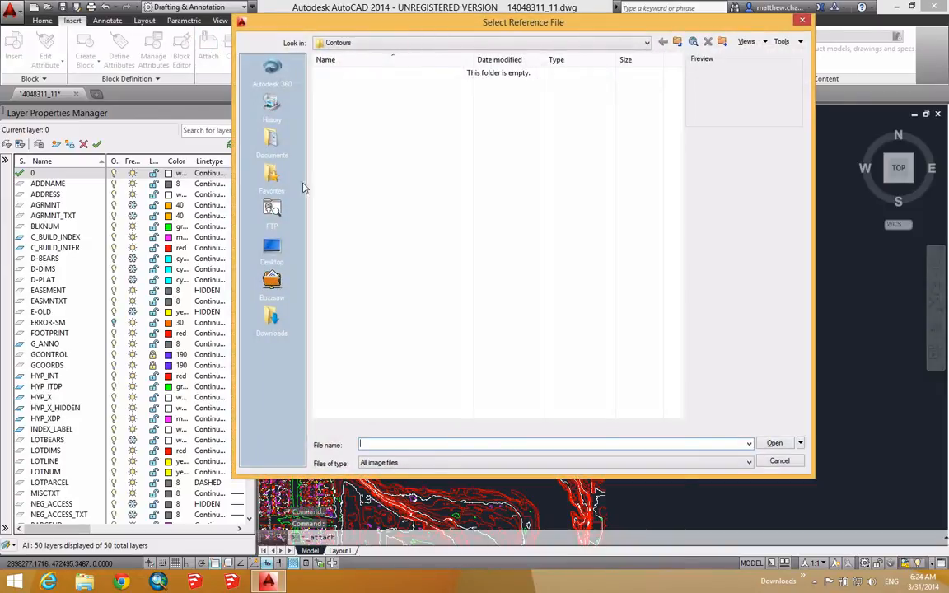
{"action": "left_click", "coordinate": [271, 318]}
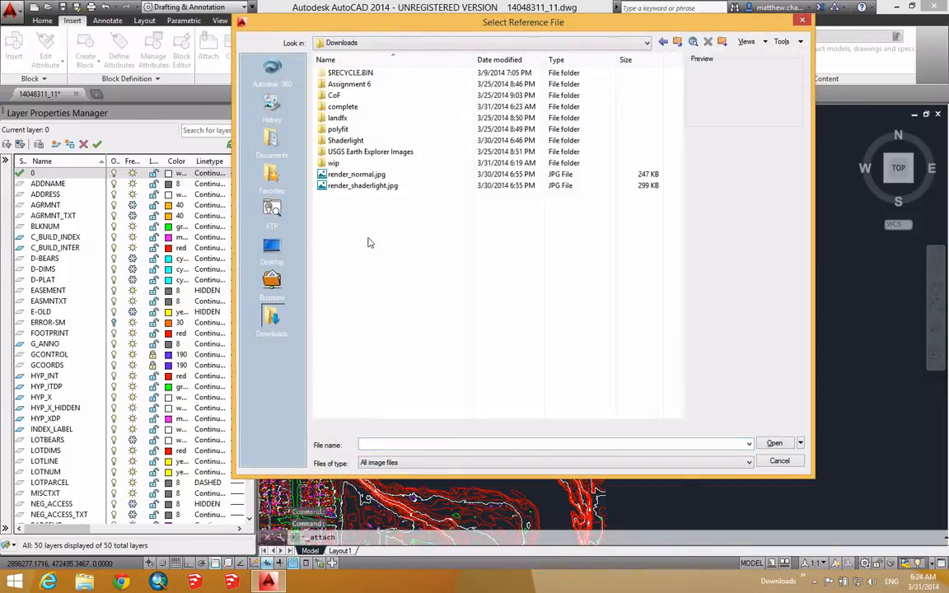
{"action": "double_click", "coordinate": [333, 164]}
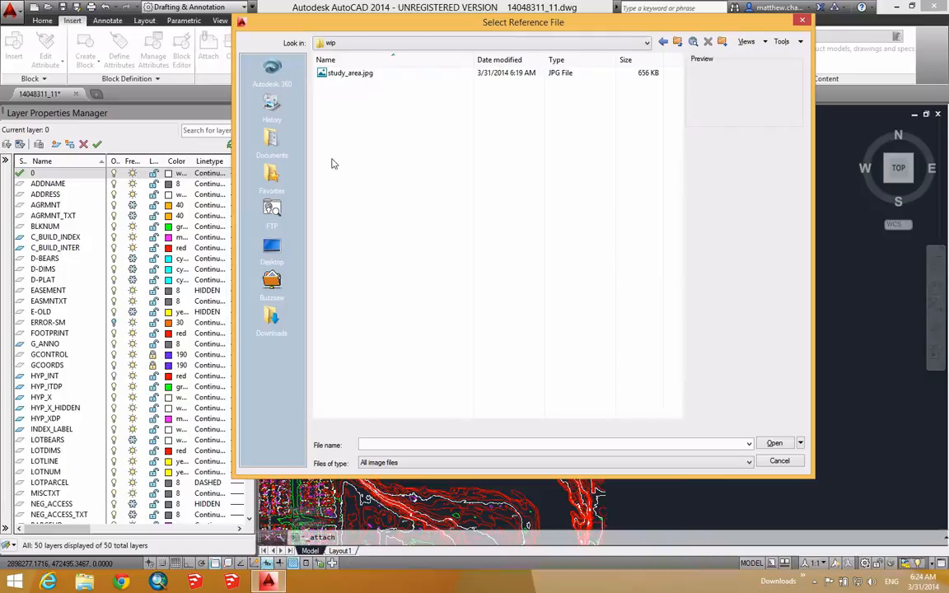
{"action": "left_click", "coordinate": [349, 74]}
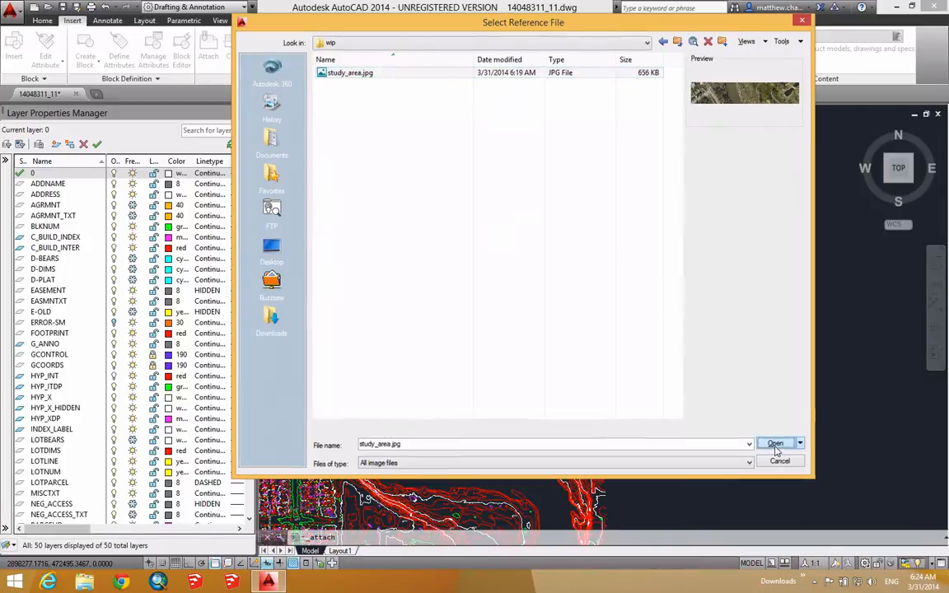
{"action": "left_click", "coordinate": [784, 446]}
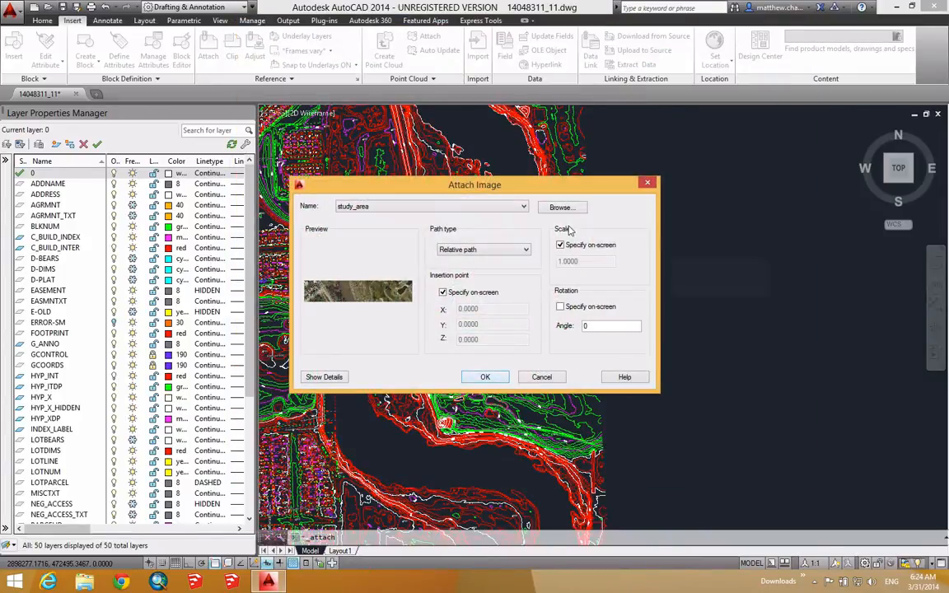
{"action": "left_click", "coordinate": [502, 379]}
{"action": "left_click", "coordinate": [623, 302]}
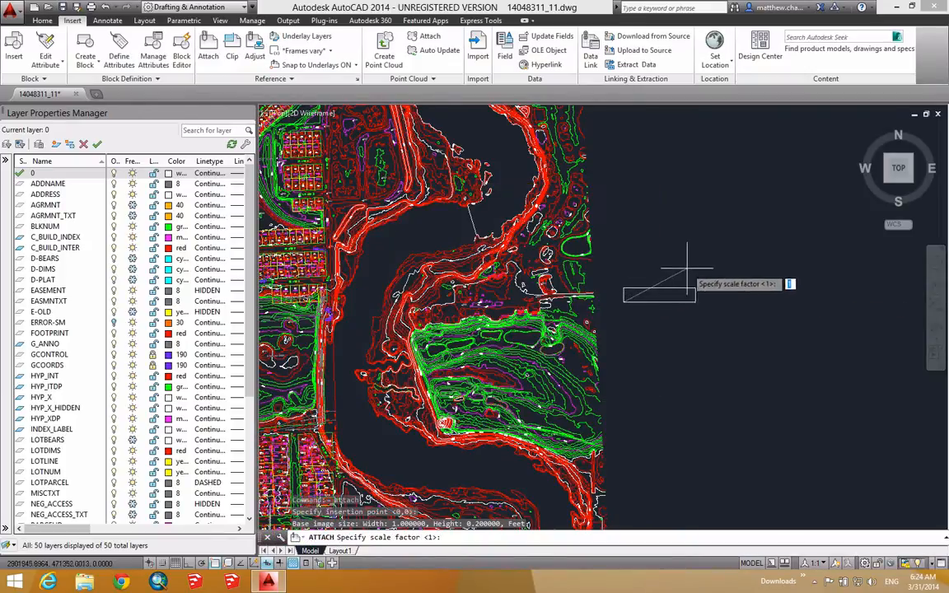
{"action": "left_click", "coordinate": [729, 255]}
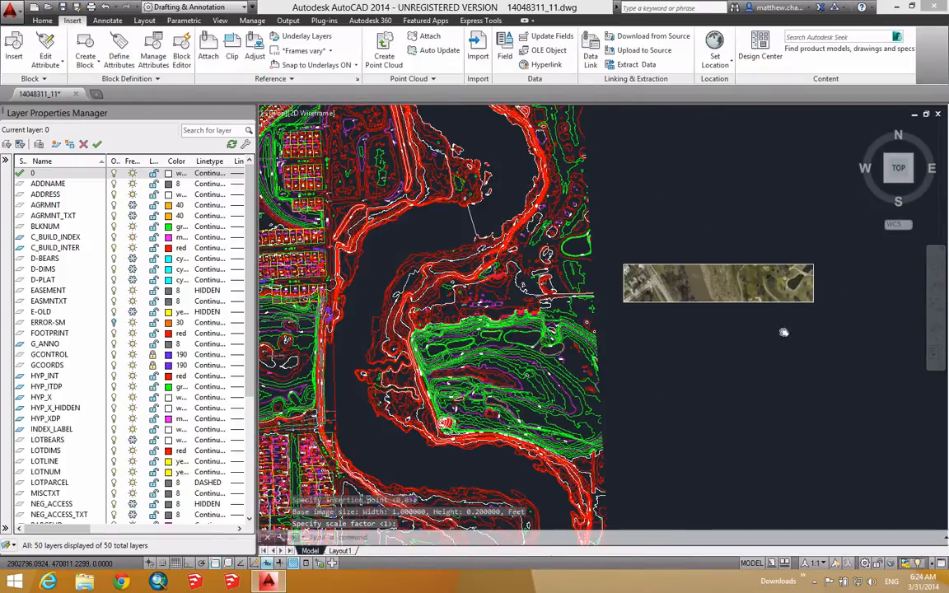
- Draw a horizontal reference line 1500 feet long just above the aerial image with Ortho on
{"action": "mouse_move", "coordinate": [760, 329]}
{"action": "middle_mouse_down"}
{"action": "mouse_move", "coordinate": [620, 365]}
{"action": "mouse_move", "coordinate": [590, 348]}
{"action": "mouse_move", "coordinate": [631, 358]}
{"action": "middle_mouse_up"}
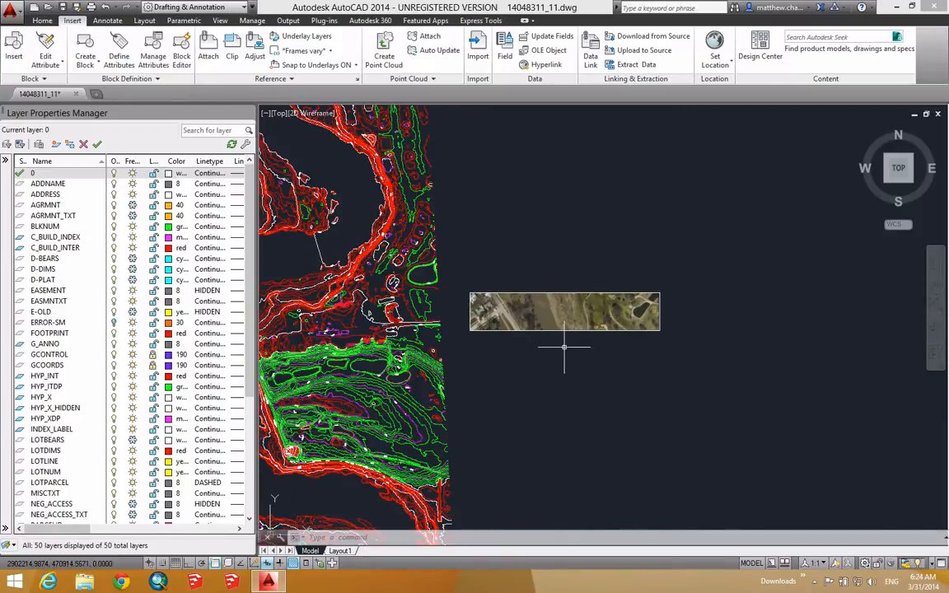
{"action": "middle_click_drag", "start_coordinate": [568, 353], "coordinate": [586, 381]}
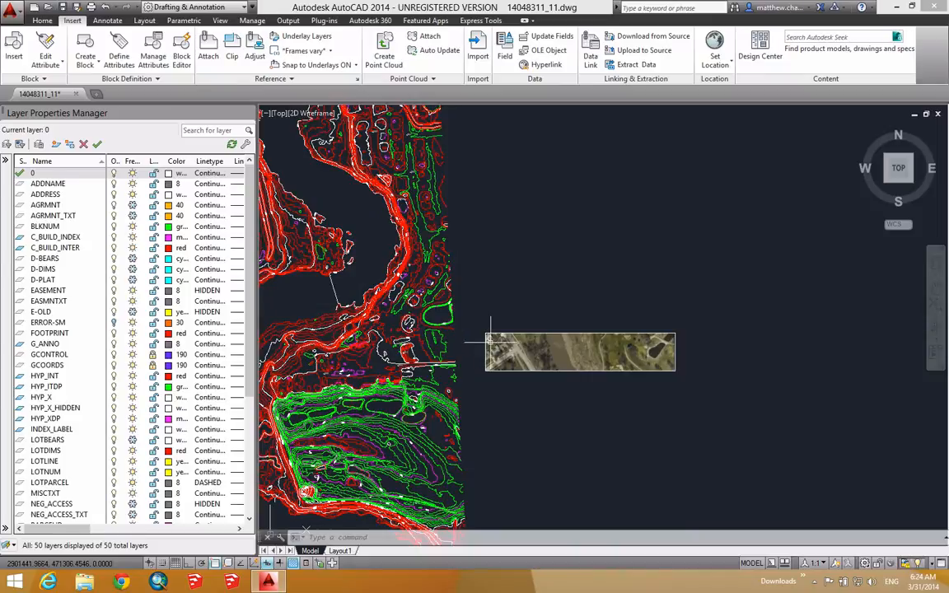
{"action": "mouse_move", "coordinate": [490, 338]}
{"action": "middle_mouse_down"}
{"action": "mouse_move", "coordinate": [530, 340]}
{"action": "mouse_move", "coordinate": [500, 364]}
{"action": "middle_mouse_up"}
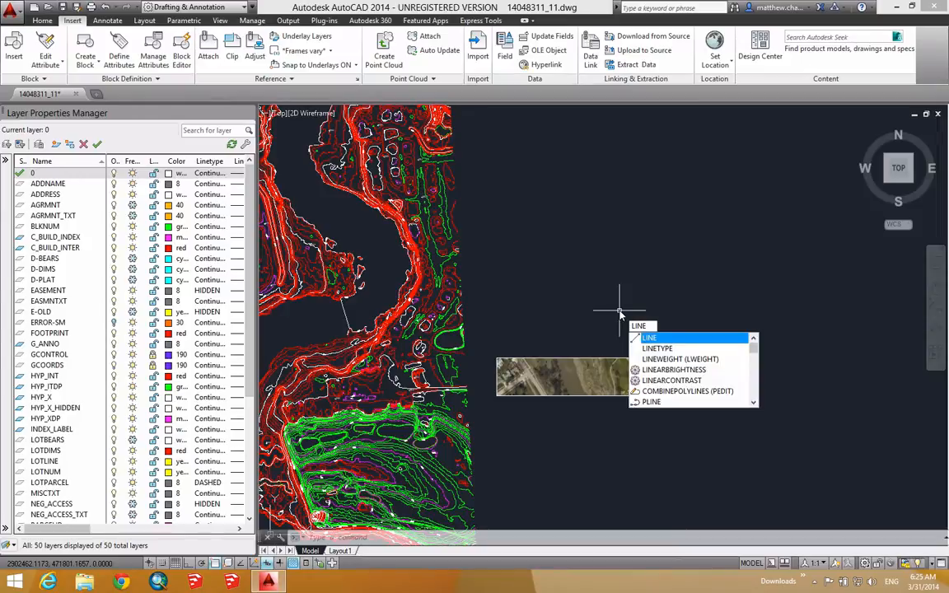
{"action": "key", "text": "Return"}
{"action": "left_click", "coordinate": [559, 324]}
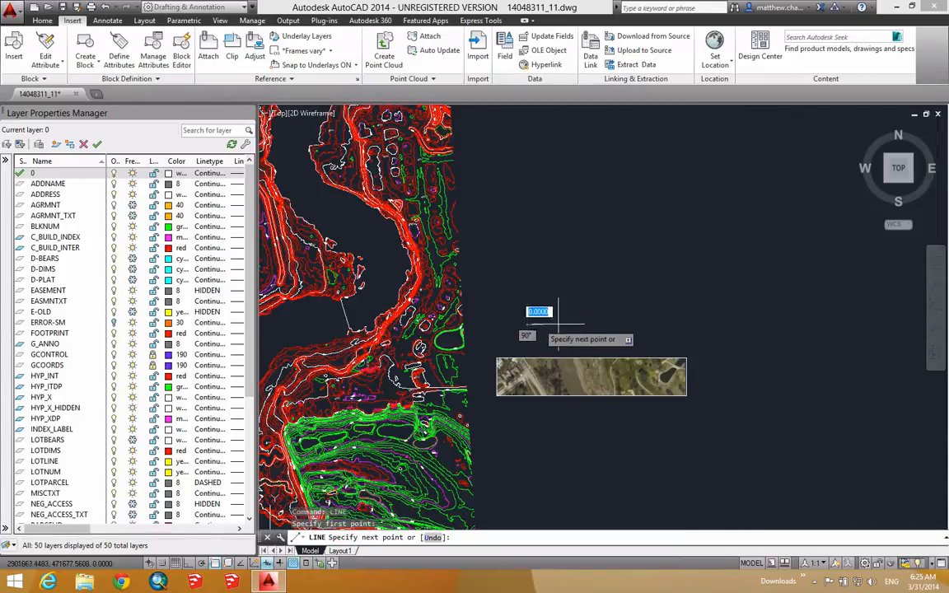
{"action": "left_click", "coordinate": [190, 563]}
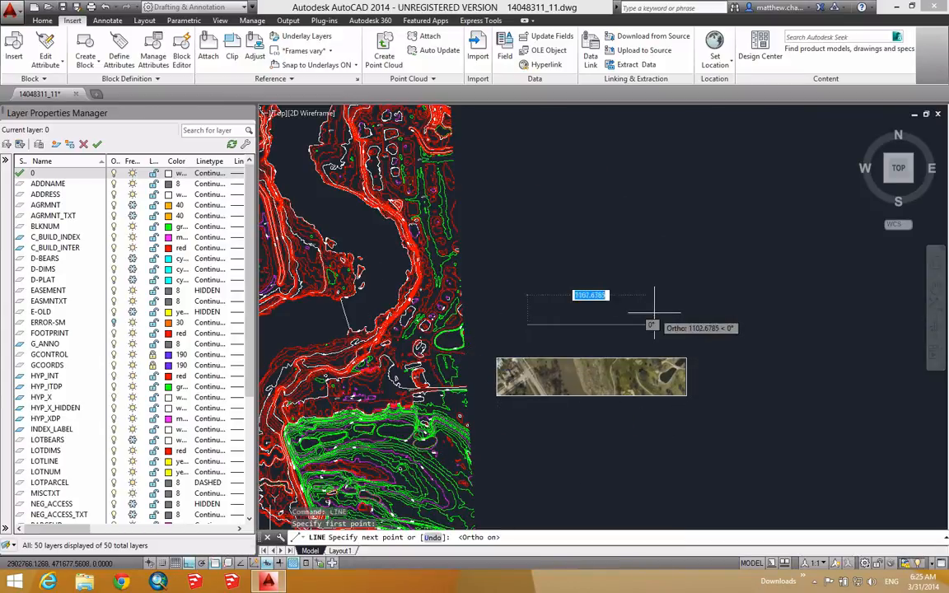
{"action": "type", "text": "1500"}
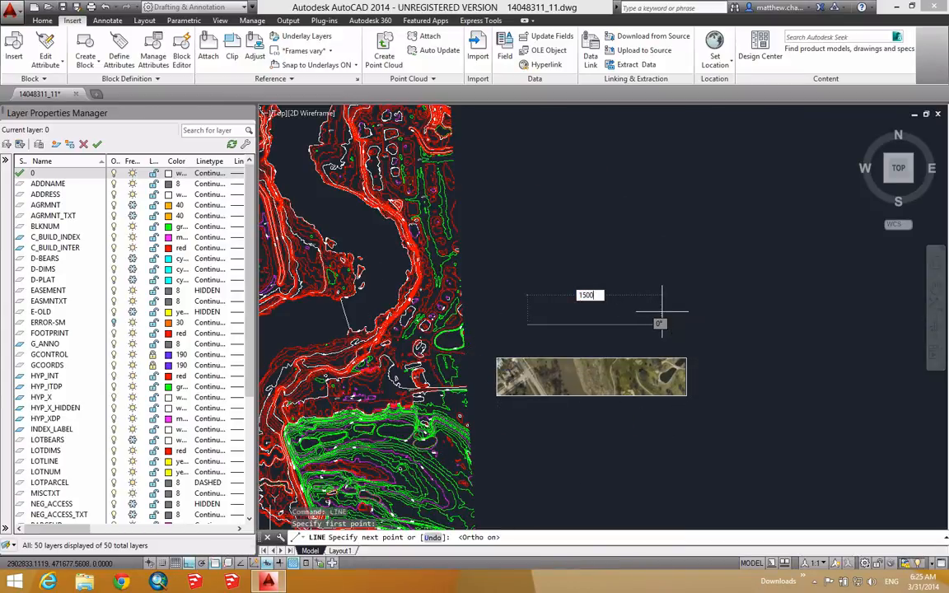
{"action": "key", "text": "Return"}
{"action": "key", "text": "Escape"}
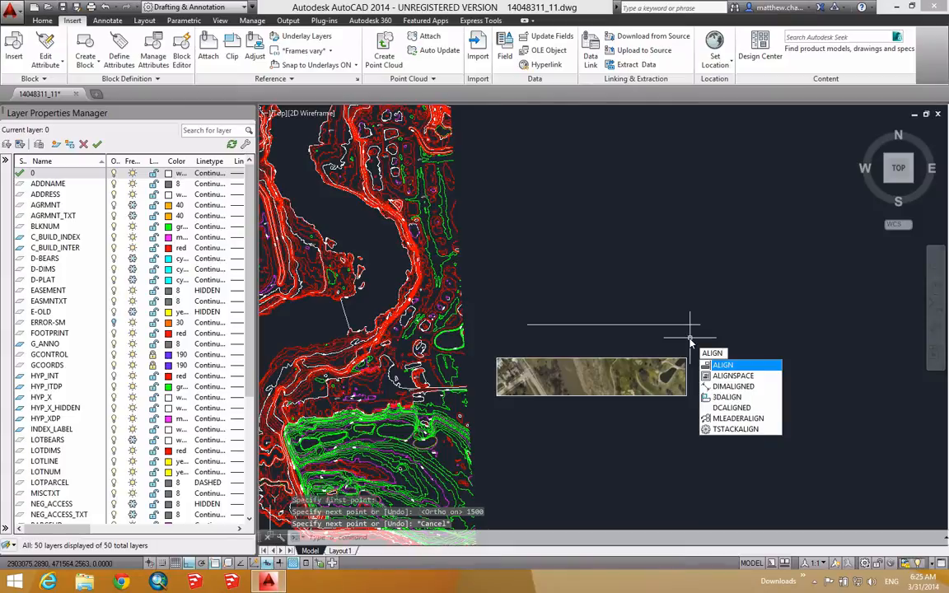
{"action": "key", "text": "Return"}
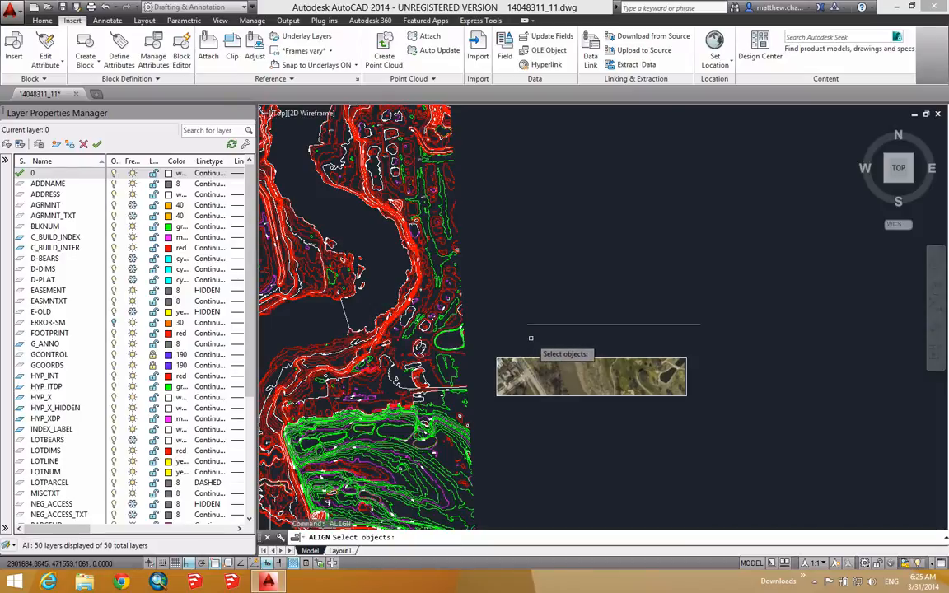
{"action": "right_click", "coordinate": [530, 337], "text": "shift"}
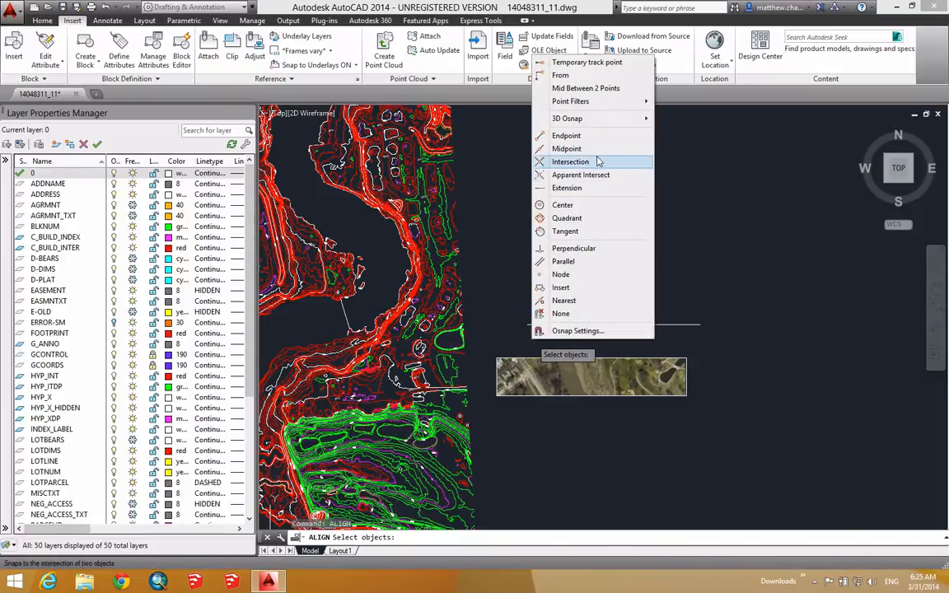
{"action": "left_click", "coordinate": [548, 135]}
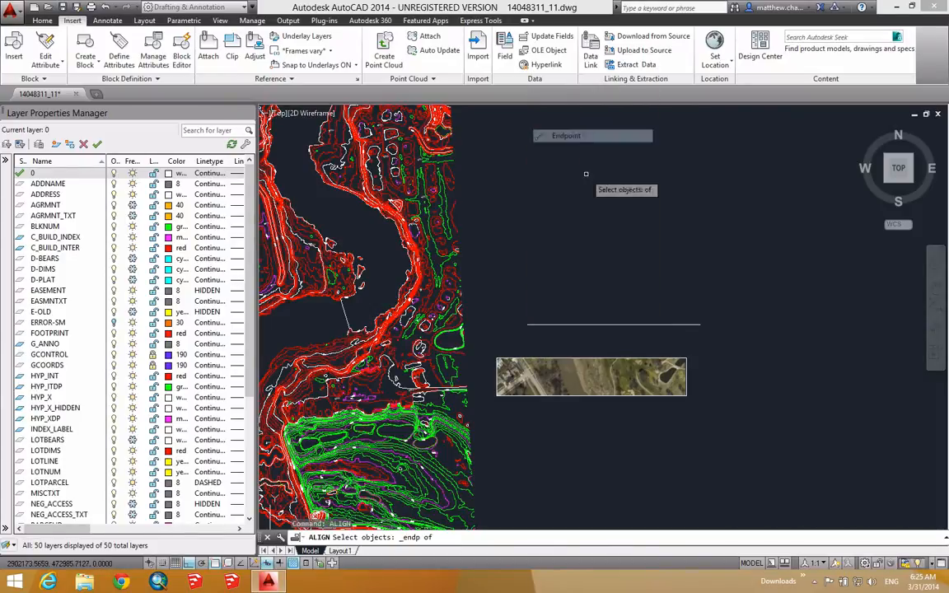
{"action": "left_click", "coordinate": [497, 360]}
{"action": "right_click", "coordinate": [547, 346], "text": "shift"}
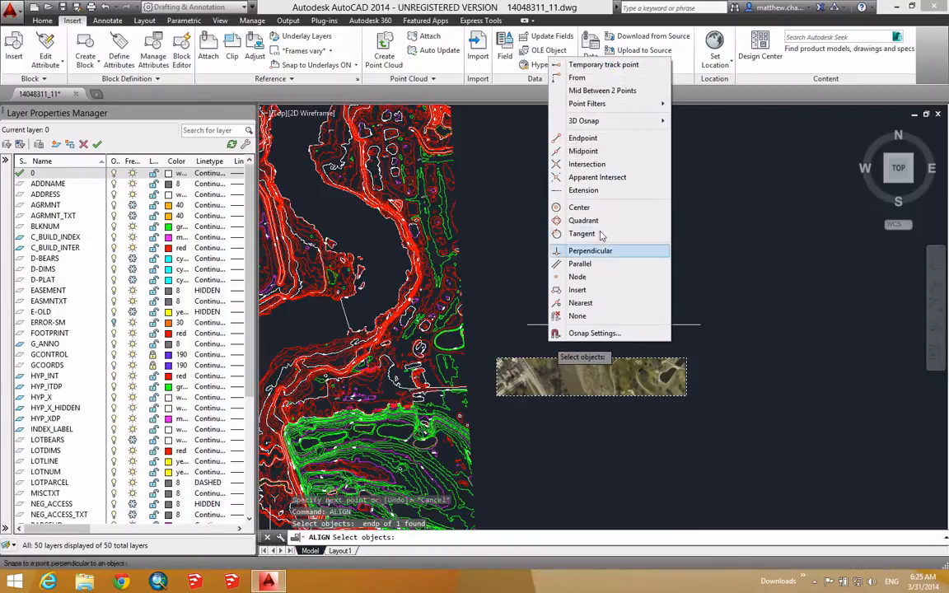
{"action": "left_click", "coordinate": [560, 138]}
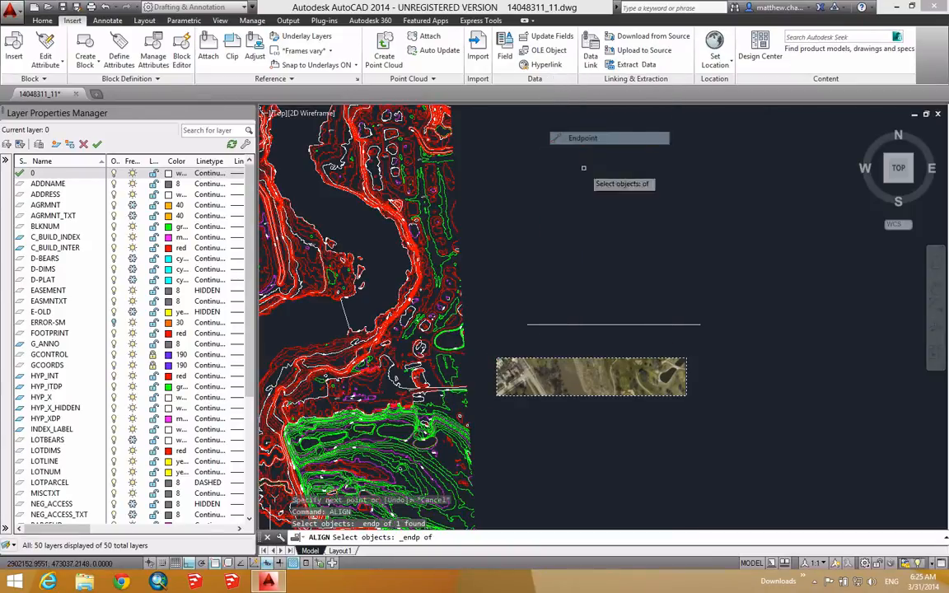
{"action": "left_click", "coordinate": [528, 324]}
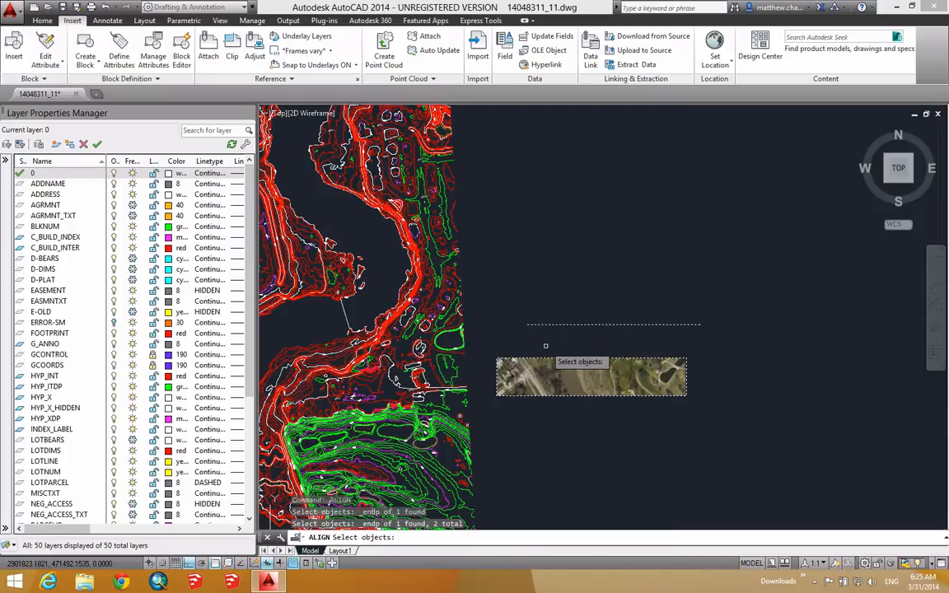
{"action": "key", "text": "Escape"}
{"action": "key", "text": "Escape"}
- Align the aerial image, matching its upper-left corner to the left endpoint of the 1500-foot line
{"action": "type", "text": "al"}
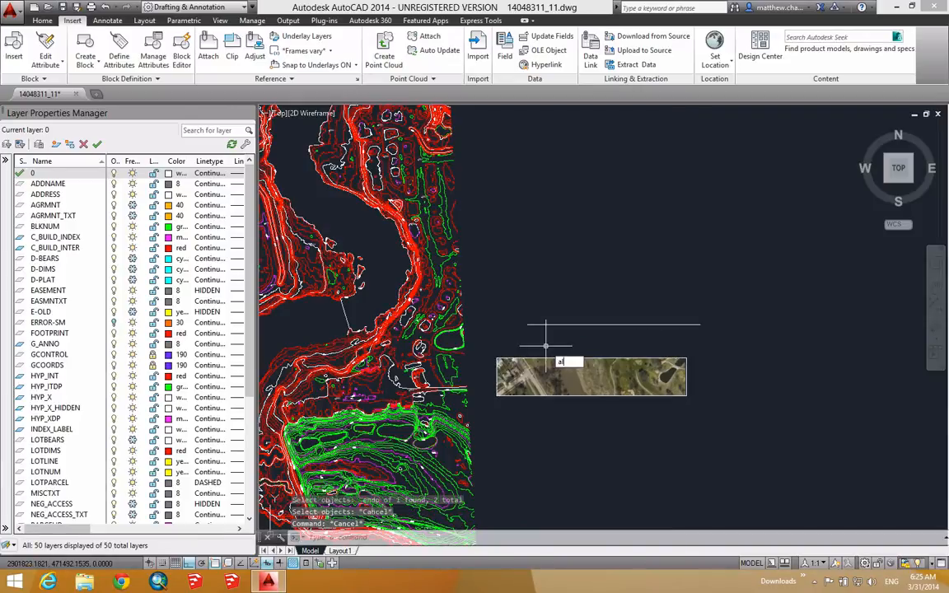
{"action": "type", "text": "ign"}
{"action": "key", "text": "Return"}
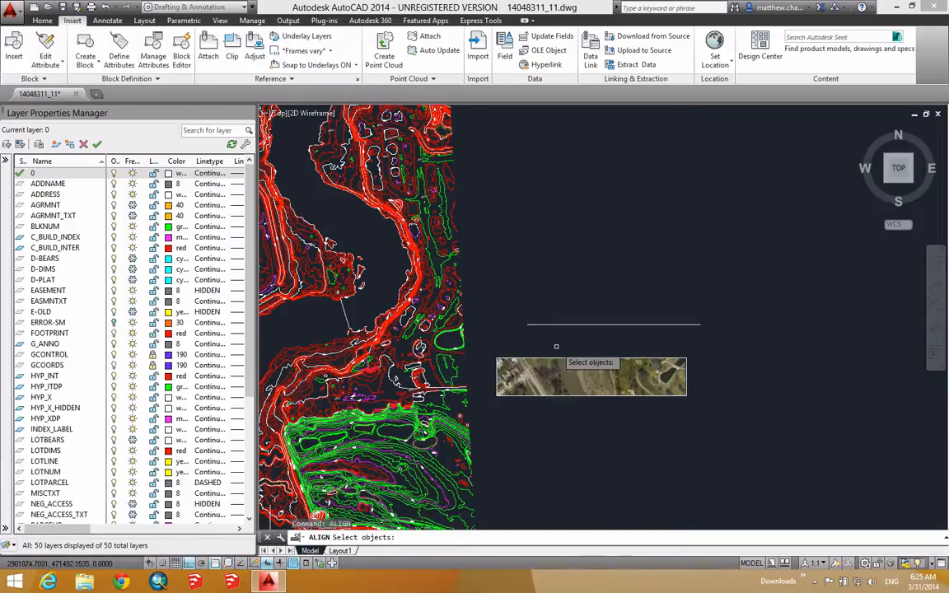
{"action": "left_click", "coordinate": [562, 359]}
{"action": "key", "text": "Return"}
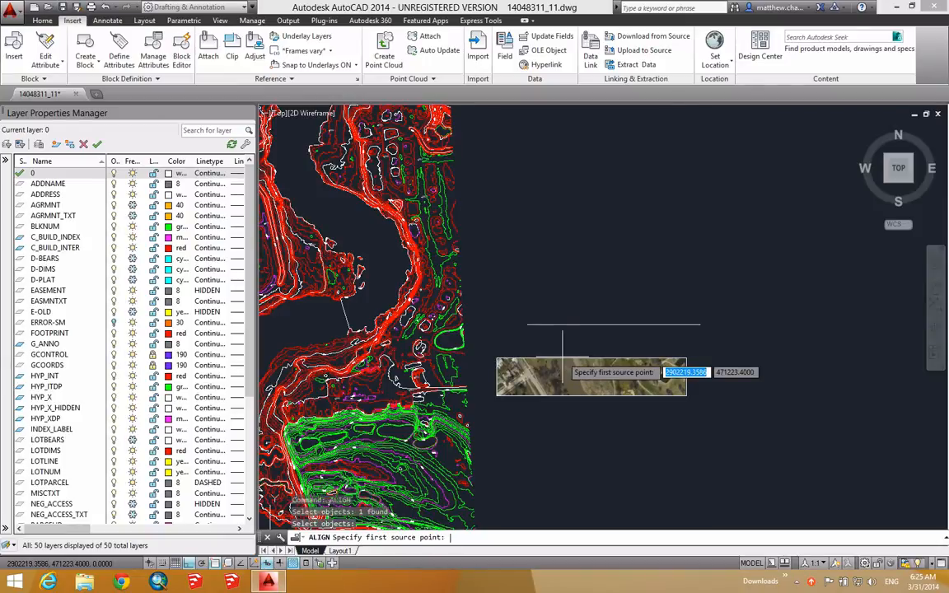
{"action": "right_click", "coordinate": [571, 346], "text": "shift"}
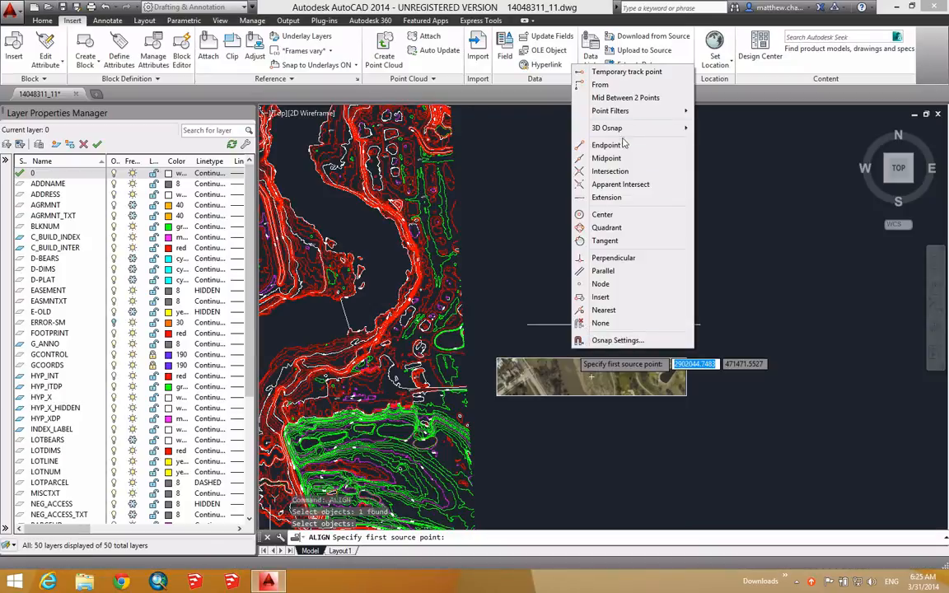
{"action": "left_click", "coordinate": [600, 145]}
{"action": "left_click", "coordinate": [497, 358]}
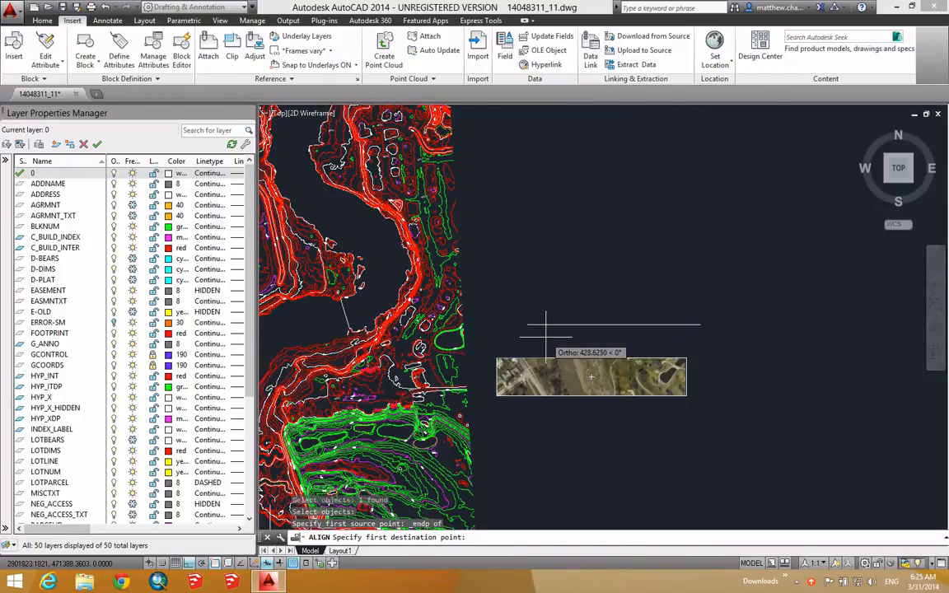
{"action": "right_click", "coordinate": [545, 335], "text": "shift"}
{"action": "left_click", "coordinate": [572, 132]}
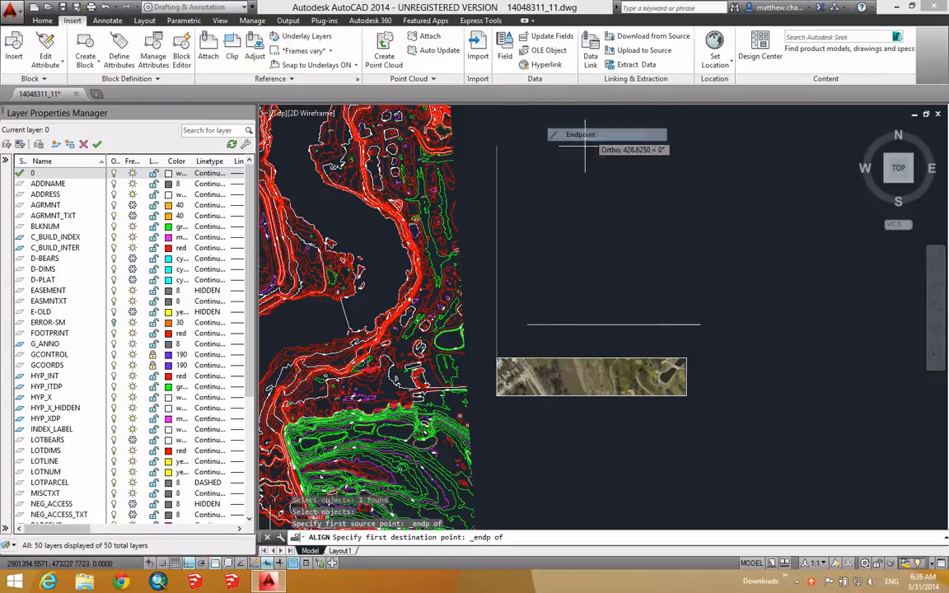
{"action": "left_click", "coordinate": [527, 325]}
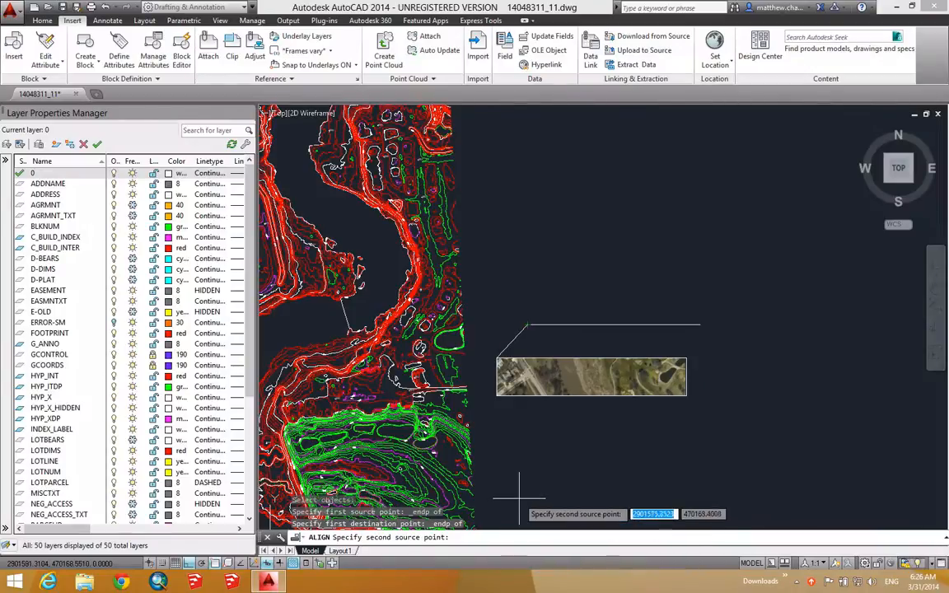
- Match the image's upper-right corner to the line's right endpoint and scale the image based on the alignment points
{"action": "left_click", "coordinate": [686, 358]}
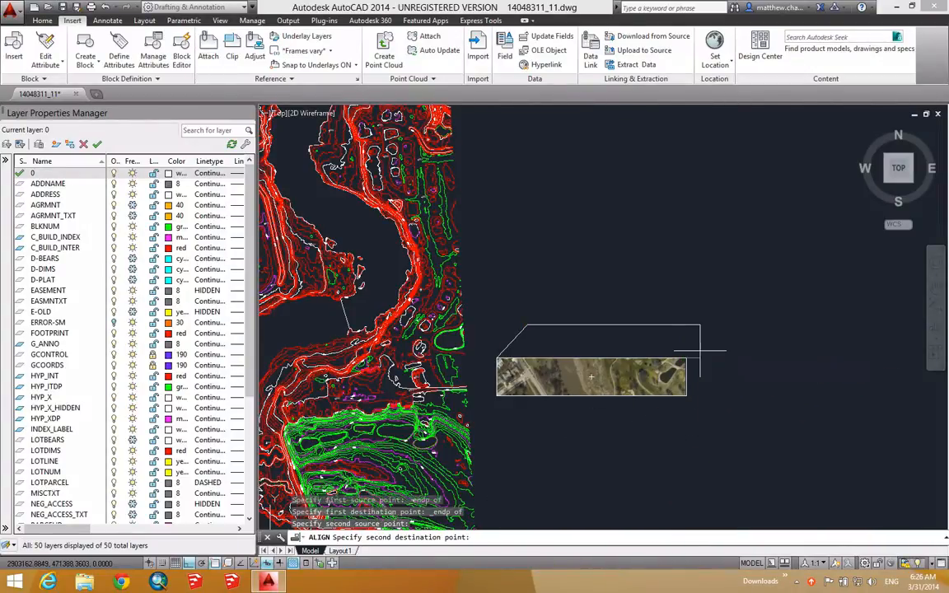
{"action": "left_click", "coordinate": [699, 325]}
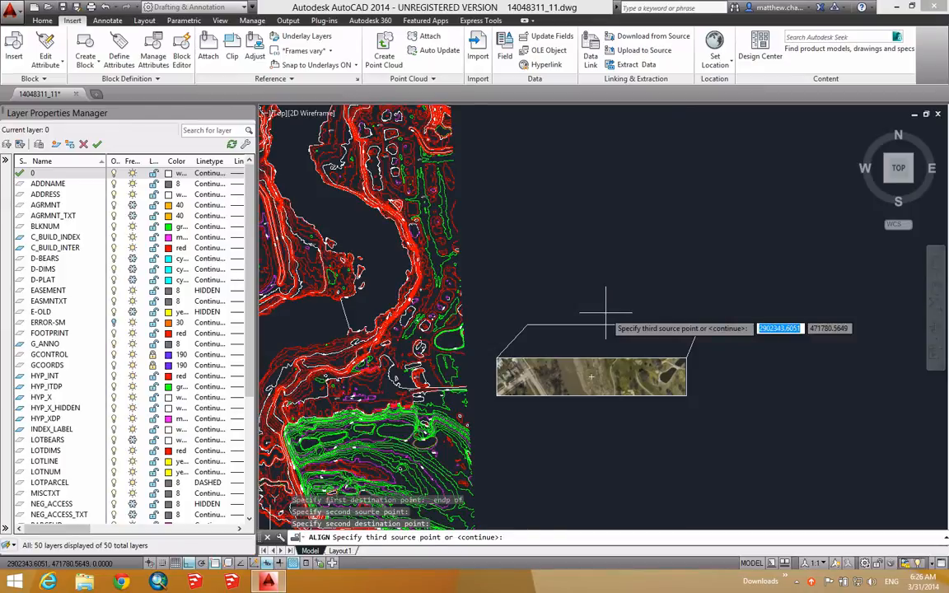
{"action": "key", "text": "Return"}
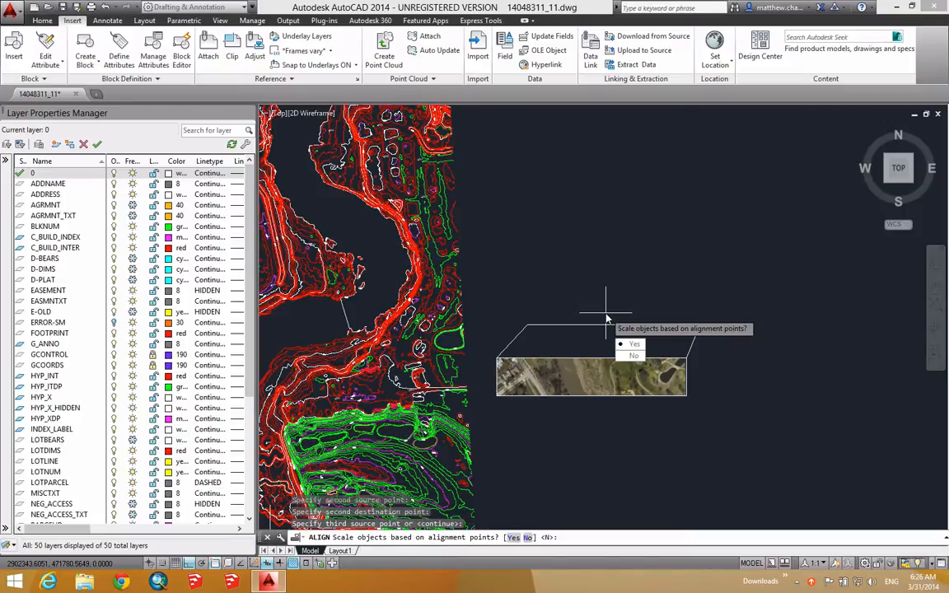
{"action": "type", "text": "Y"}
{"action": "key", "text": "Return"}
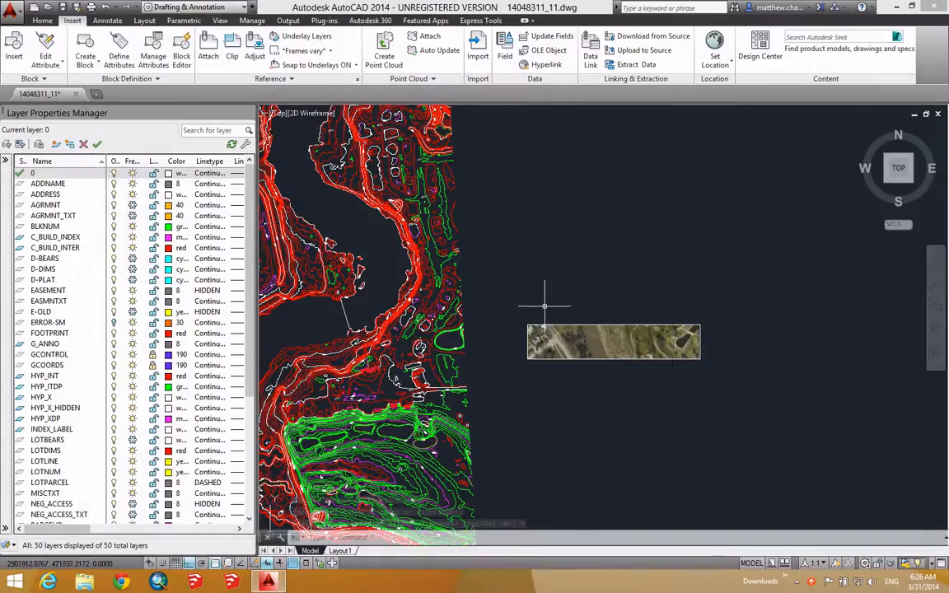
{"action": "middle_click_drag", "start_coordinate": [453, 308], "coordinate": [701, 272]}
{"action": "middle_click_drag", "start_coordinate": [554, 268], "coordinate": [513, 285]}
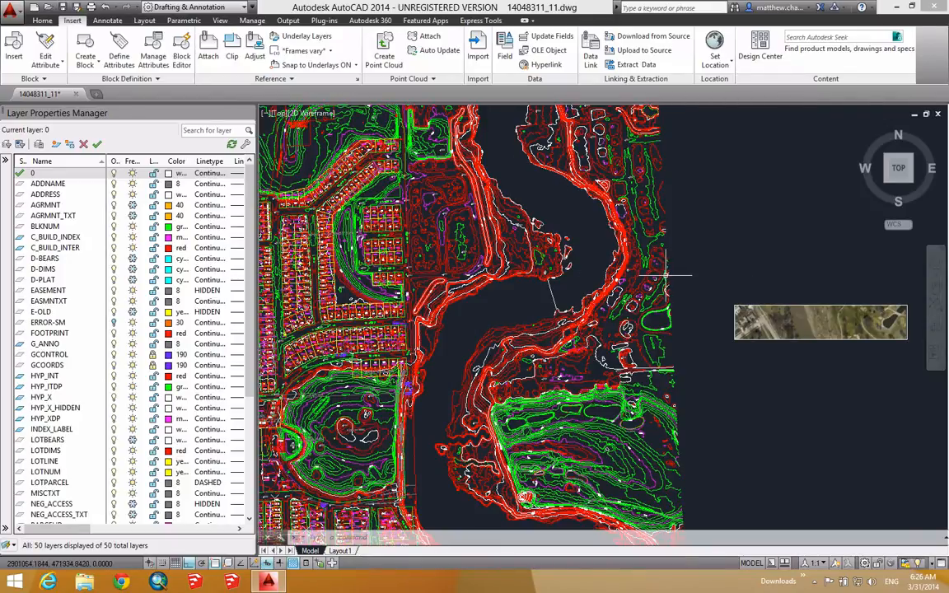
{"action": "middle_click_drag", "start_coordinate": [664, 275], "coordinate": [567, 265]}
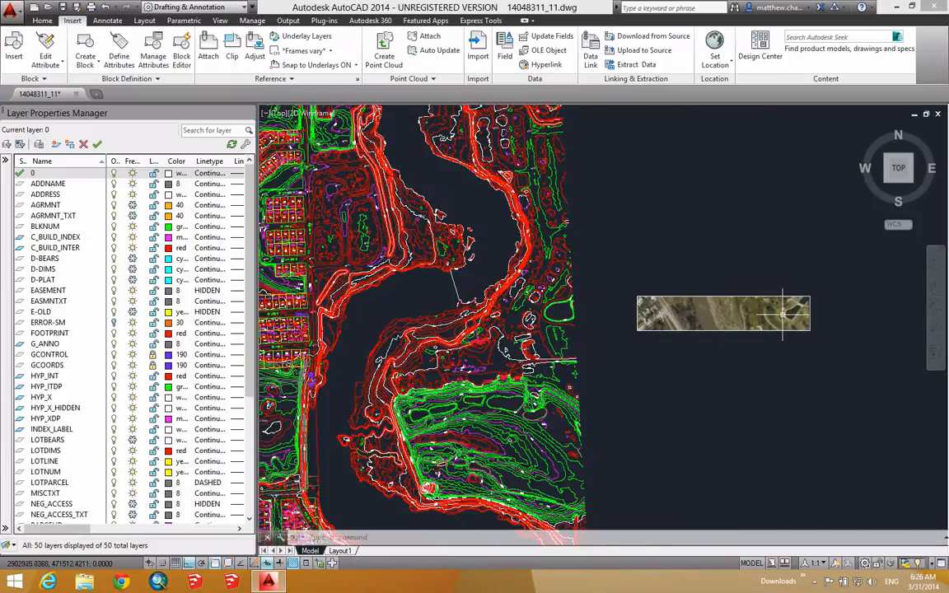
- Start a line at the upper-right corner of the golf-course pond in the aerial image, with object snap turned off
{"action": "middle_click_drag", "start_coordinate": [585, 380], "coordinate": [648, 364]}
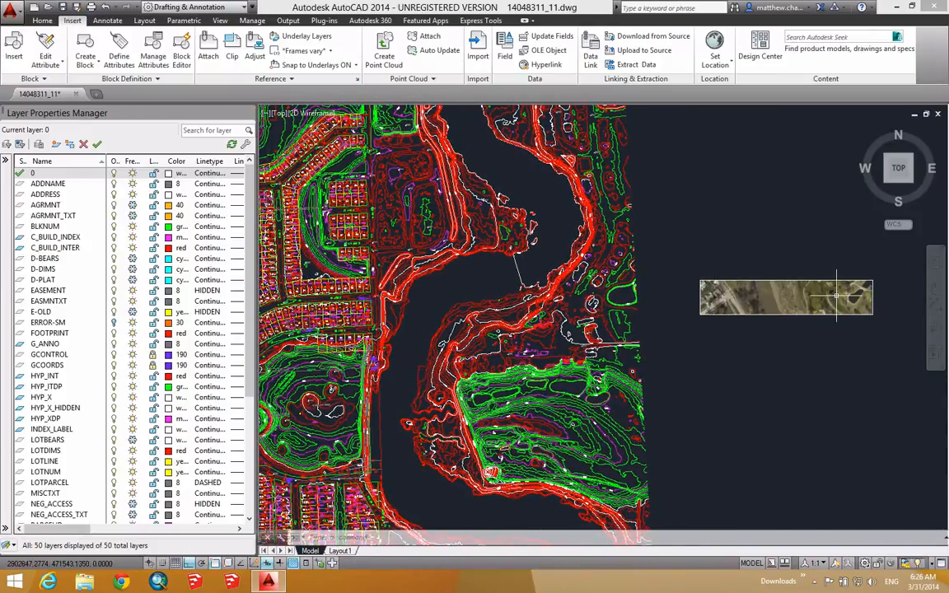
{"action": "scroll", "coordinate": [851, 296], "scroll_direction": "up", "scroll_amount": 4}
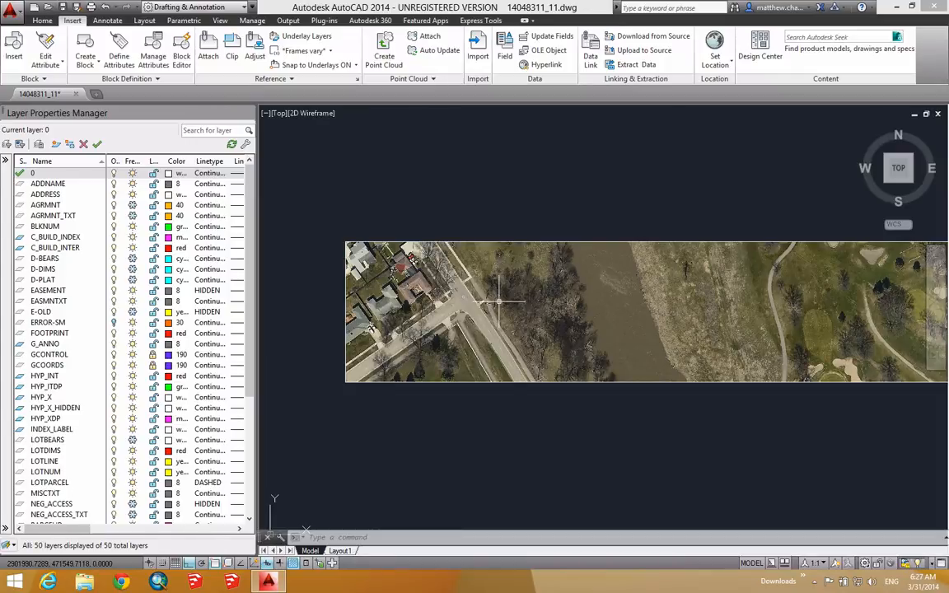
{"action": "middle_click_drag", "start_coordinate": [668, 338], "coordinate": [616, 336]}
{"action": "scroll", "coordinate": [657, 322], "scroll_direction": "down", "scroll_amount": 4}
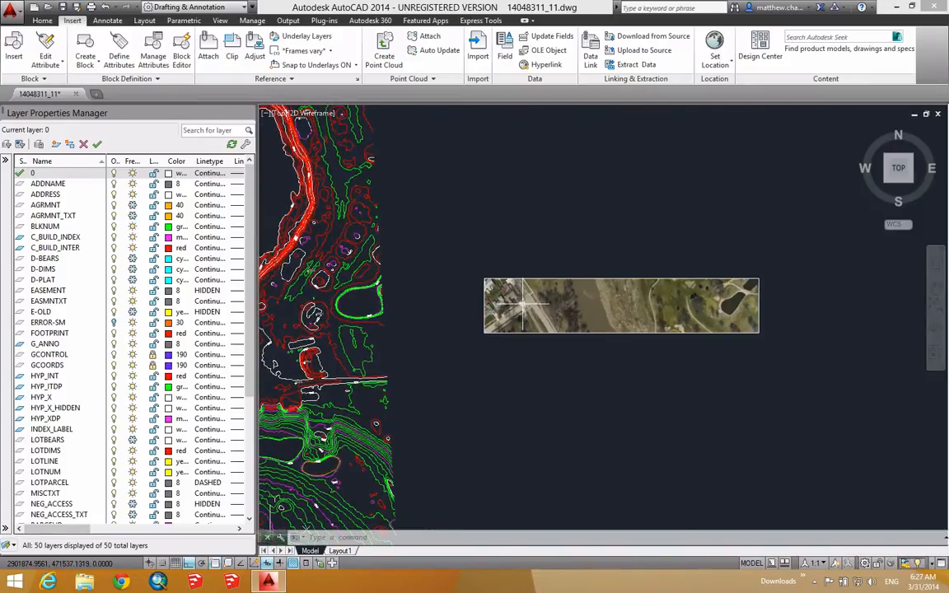
{"action": "middle_click_drag", "start_coordinate": [543, 305], "coordinate": [543, 287]}
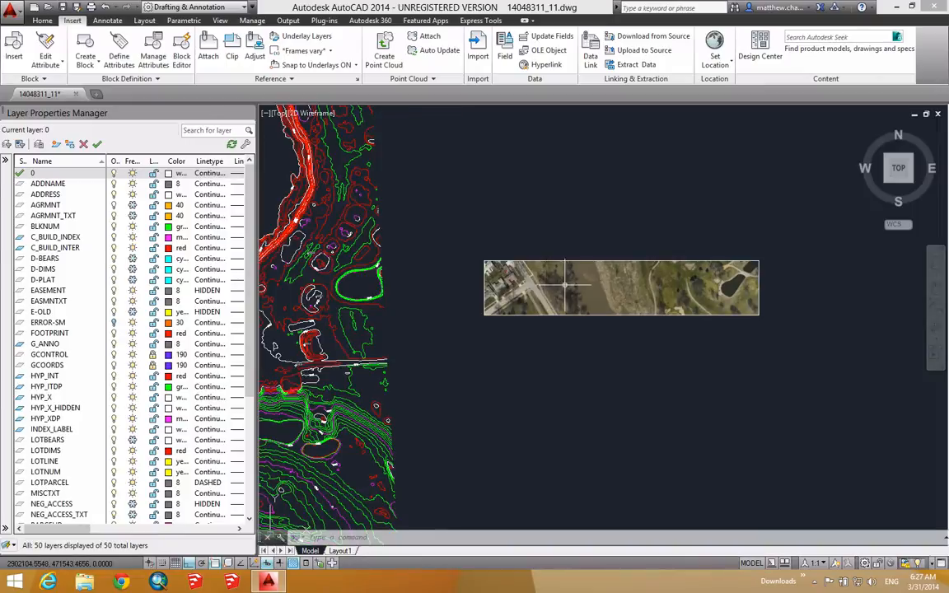
{"action": "scroll", "coordinate": [568, 300], "scroll_direction": "up", "scroll_amount": 2}
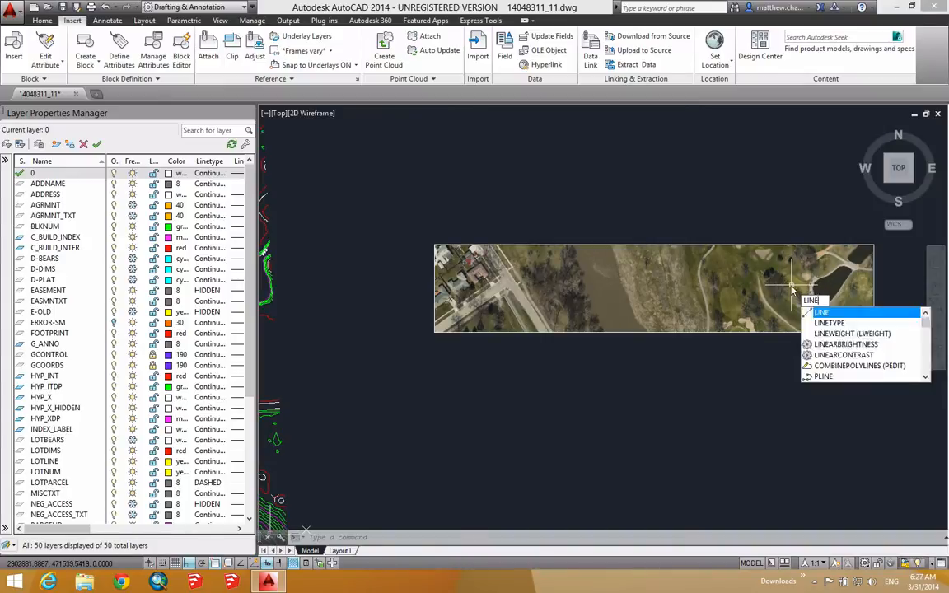
{"action": "key", "text": "Return"}
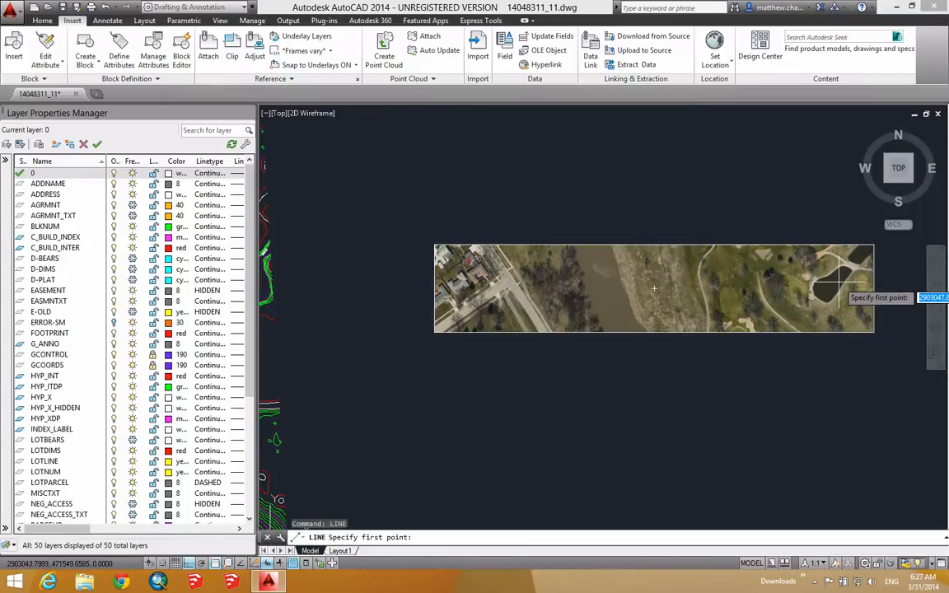
{"action": "scroll", "coordinate": [859, 288], "scroll_direction": "up", "scroll_amount": 4}
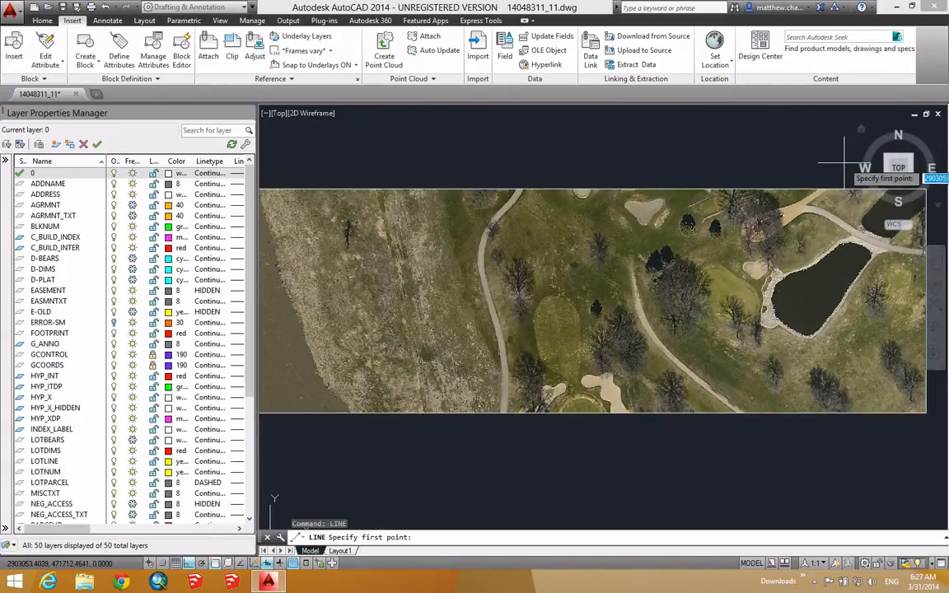
{"action": "left_click", "coordinate": [215, 564]}
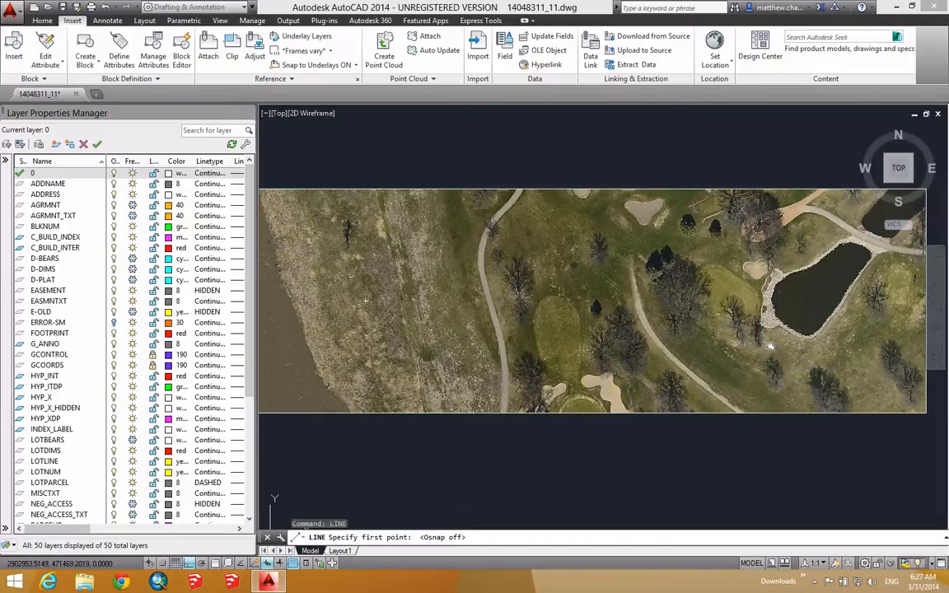
{"action": "scroll", "coordinate": [685, 375], "scroll_direction": "up", "scroll_amount": 2}
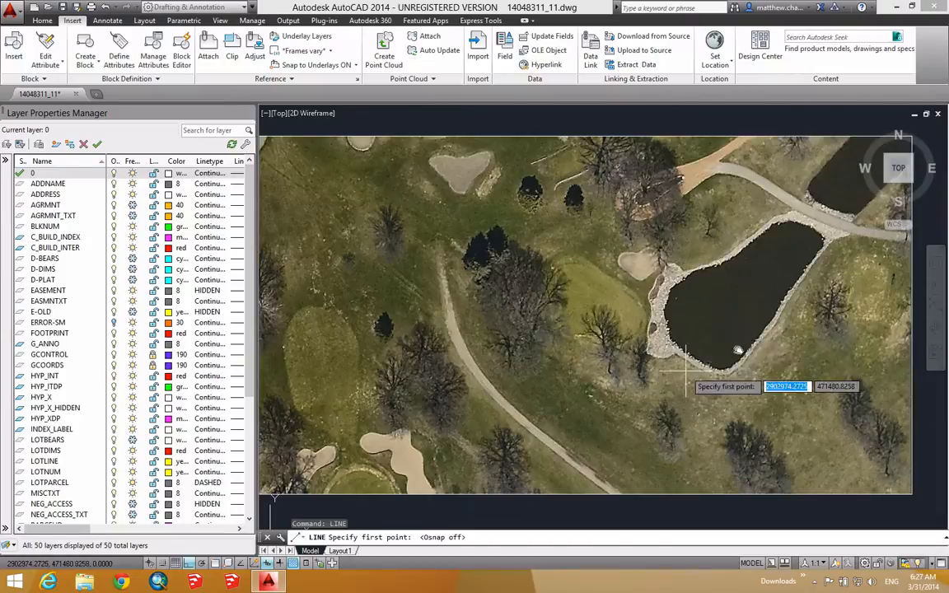
{"action": "left_click", "coordinate": [823, 239]}
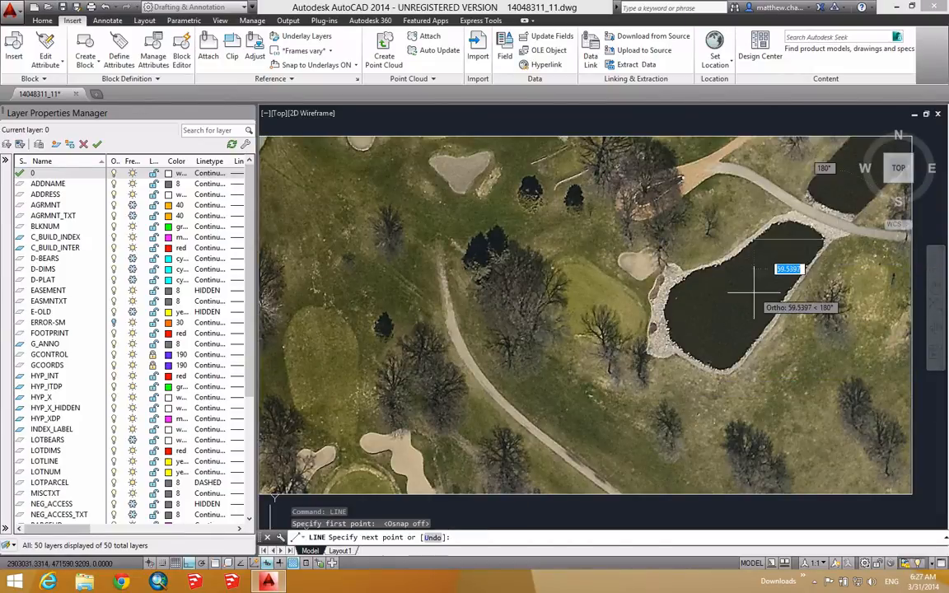
- With Ortho off, end the line at the west corner of the brown-roofed house by the intersection, about 1310 feet long
{"action": "left_click", "coordinate": [191, 564]}
{"action": "scroll", "coordinate": [659, 301], "scroll_direction": "down", "scroll_amount": 5}
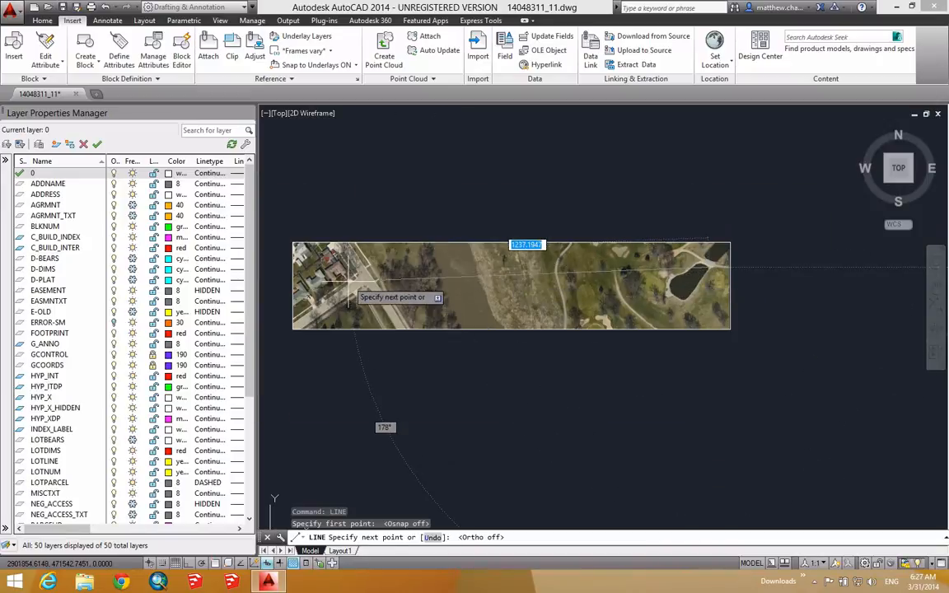
{"action": "scroll", "coordinate": [342, 279], "scroll_direction": "up", "scroll_amount": 6}
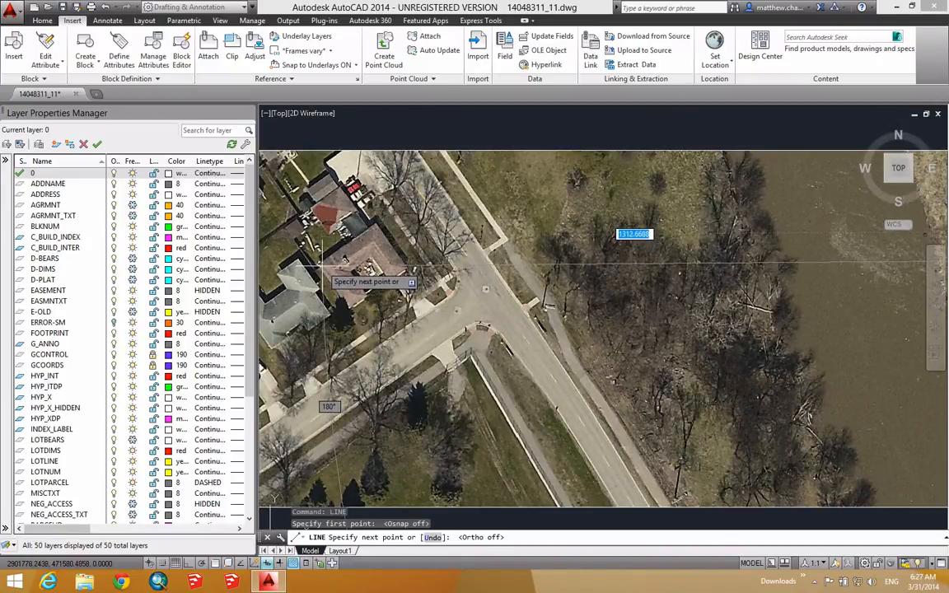
{"action": "scroll", "coordinate": [452, 371], "scroll_direction": "down", "scroll_amount": 4}
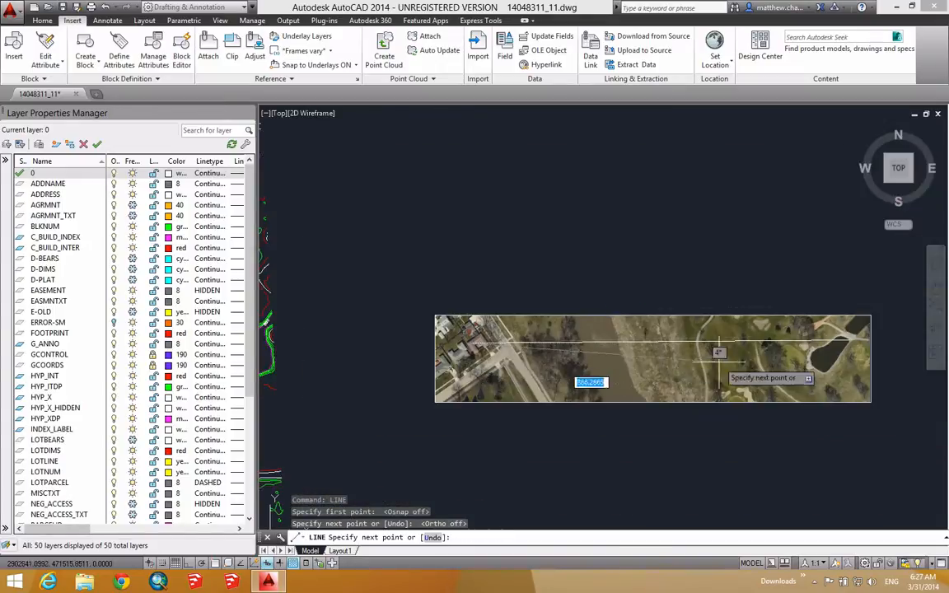
{"action": "key", "text": "Escape"}
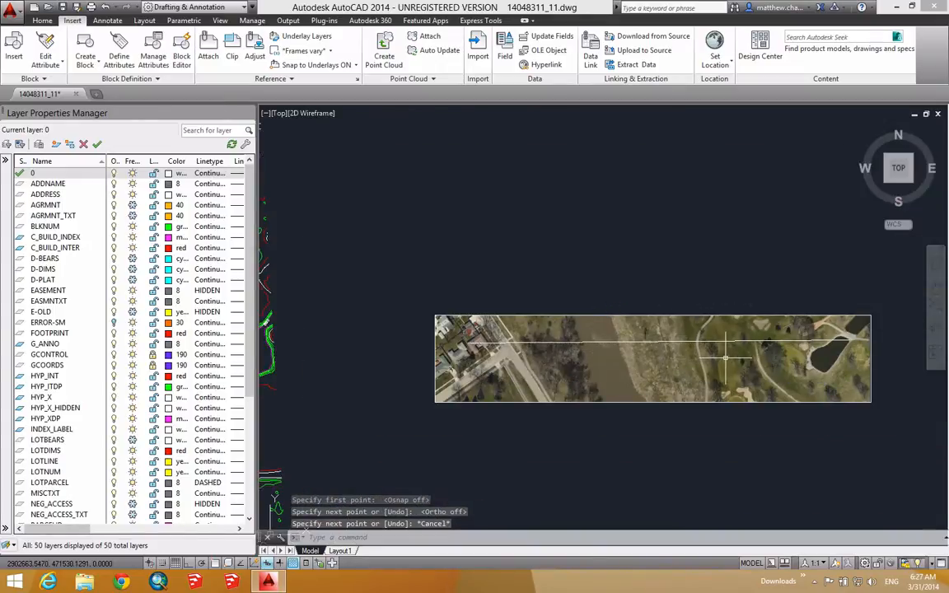
- Start aligning the aerial image, using the reference line's endpoint at the pond corner as the first source point
{"action": "scroll", "coordinate": [726, 358], "scroll_direction": "down", "scroll_amount": 4}
{"action": "middle_click_drag", "start_coordinate": [650, 356], "coordinate": [712, 328]}
{"action": "mouse_move", "coordinate": [468, 340]}
{"action": "middle_mouse_down"}
{"action": "mouse_move", "coordinate": [540, 297]}
{"action": "mouse_move", "coordinate": [473, 312]}
{"action": "middle_mouse_up"}
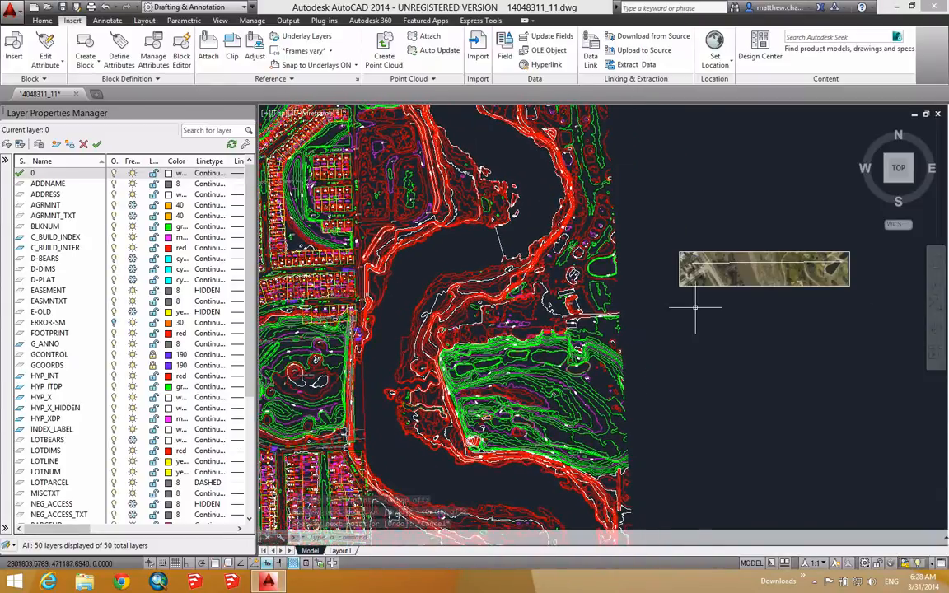
{"action": "type", "text": "align"}
{"action": "key", "text": "Return"}
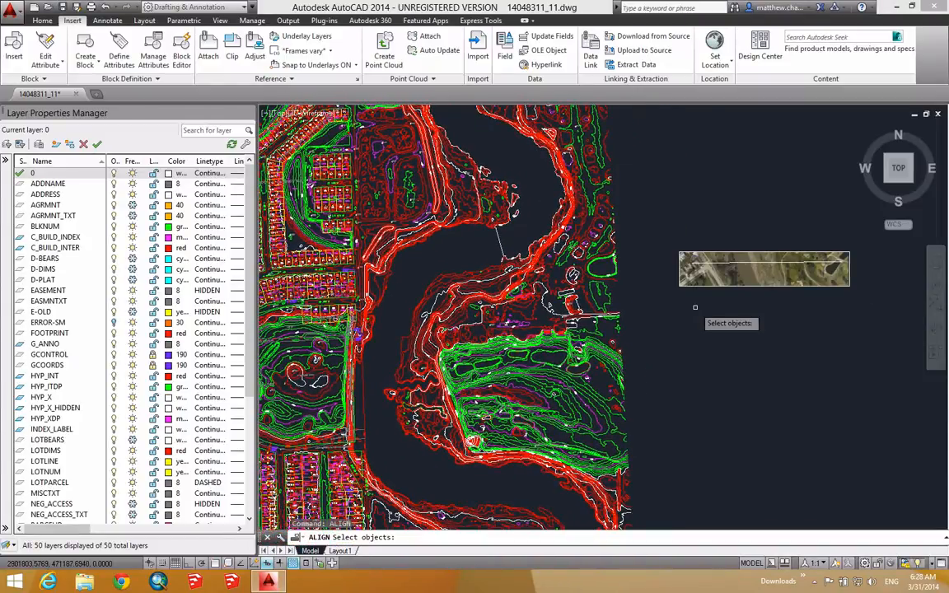
{"action": "left_click", "coordinate": [737, 285]}
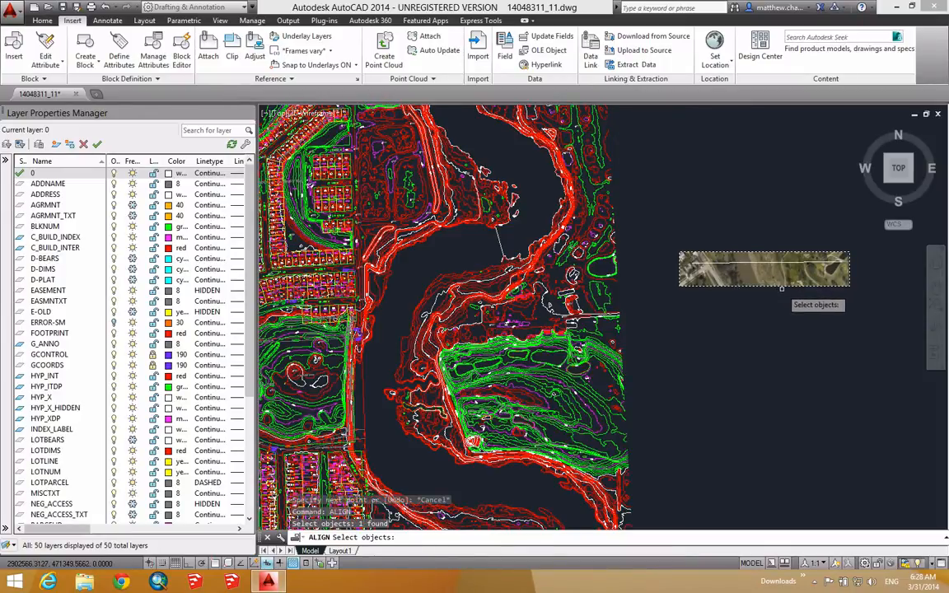
{"action": "key", "text": "Return"}
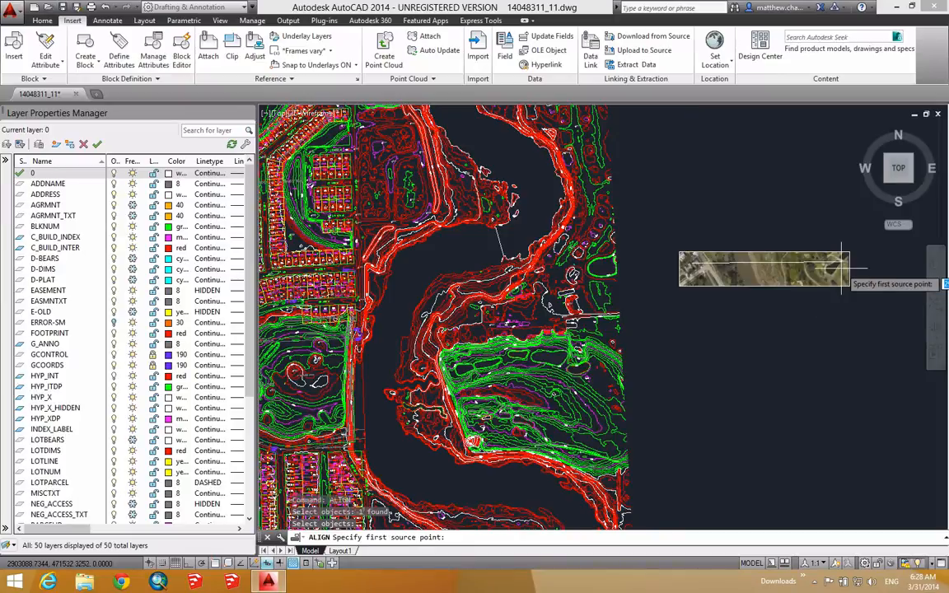
{"action": "scroll", "coordinate": [845, 262], "scroll_direction": "up", "scroll_amount": 6}
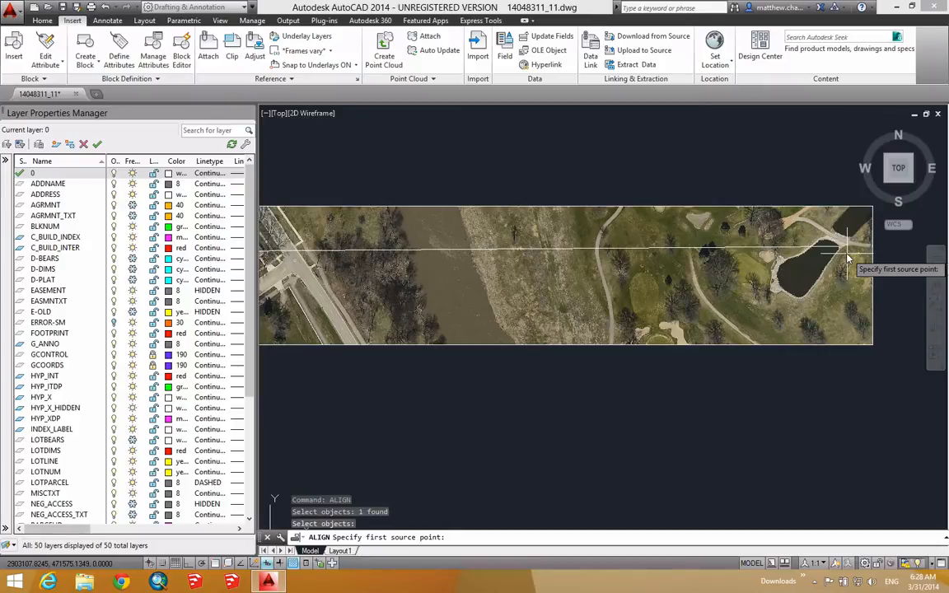
{"action": "type", "text": "end"}
{"action": "key", "text": "Return"}
{"action": "left_click", "coordinate": [846, 247]}
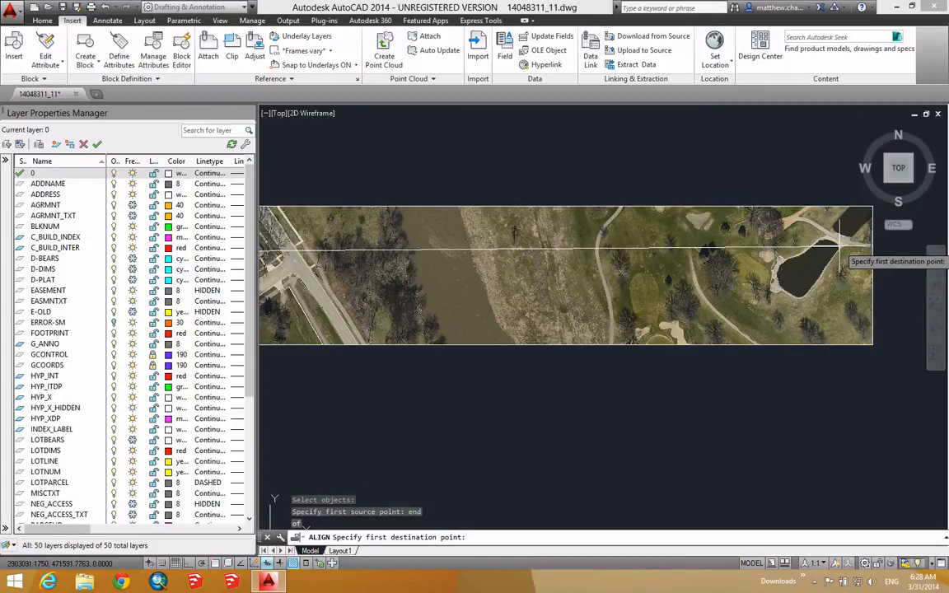
- Set the first destination point at the east end of the westernmost pond-shaped contour in the green golf-course contours
{"action": "scroll", "coordinate": [847, 247], "scroll_direction": "down", "scroll_amount": 8}
{"action": "scroll", "coordinate": [587, 318], "scroll_direction": "up", "scroll_amount": 6}
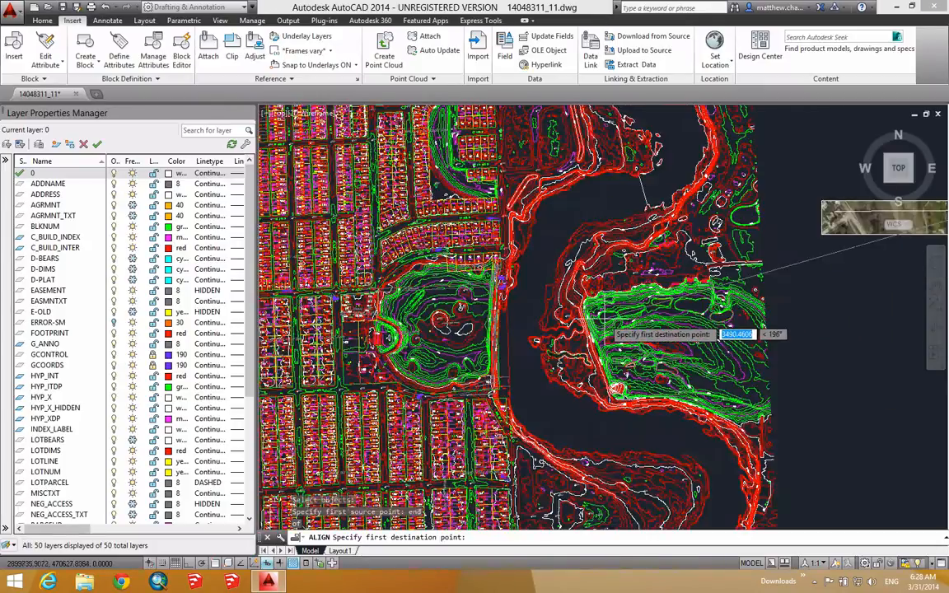
{"action": "scroll", "coordinate": [644, 311], "scroll_direction": "up", "scroll_amount": 2}
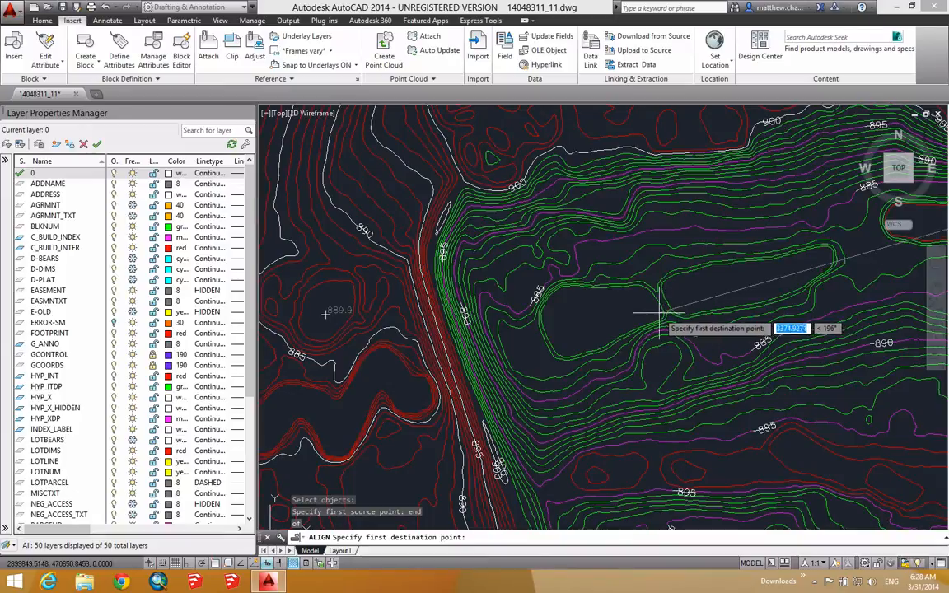
{"action": "scroll", "coordinate": [662, 313], "scroll_direction": "down", "scroll_amount": 6}
{"action": "scroll", "coordinate": [424, 215], "scroll_direction": "up", "scroll_amount": 2}
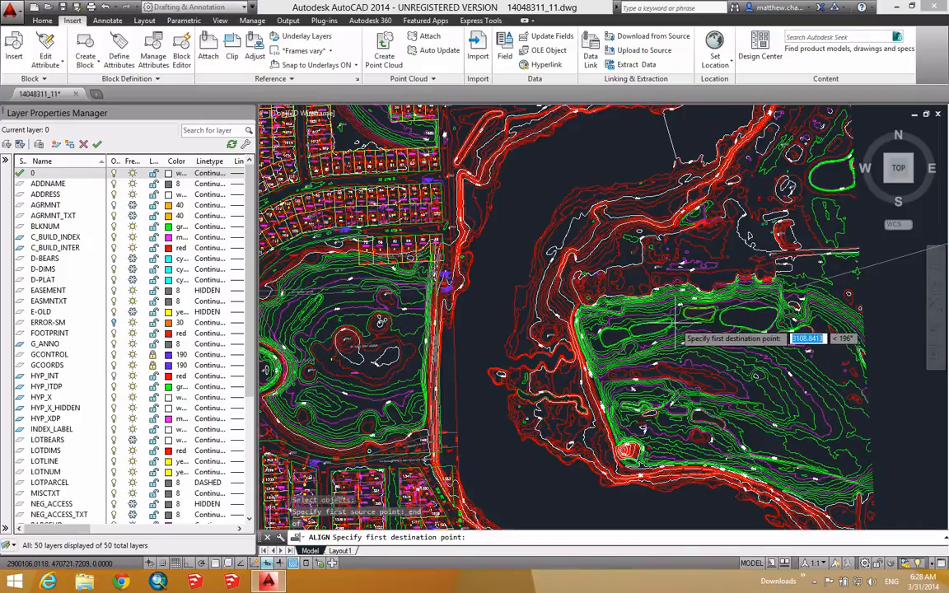
{"action": "scroll", "coordinate": [674, 331], "scroll_direction": "up", "scroll_amount": 2}
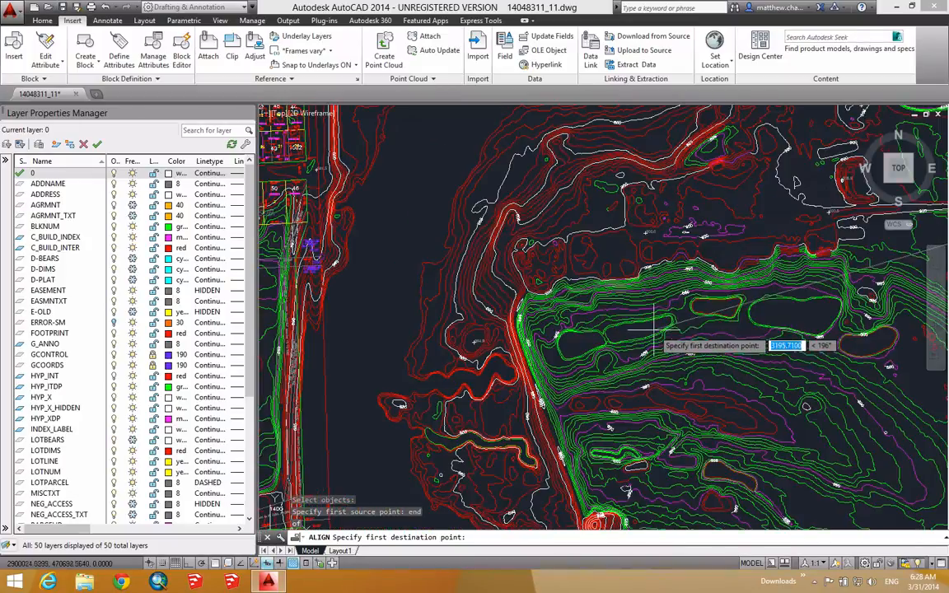
{"action": "scroll", "coordinate": [606, 343], "scroll_direction": "up", "scroll_amount": 1}
{"action": "scroll", "coordinate": [605, 343], "scroll_direction": "up", "scroll_amount": 2}
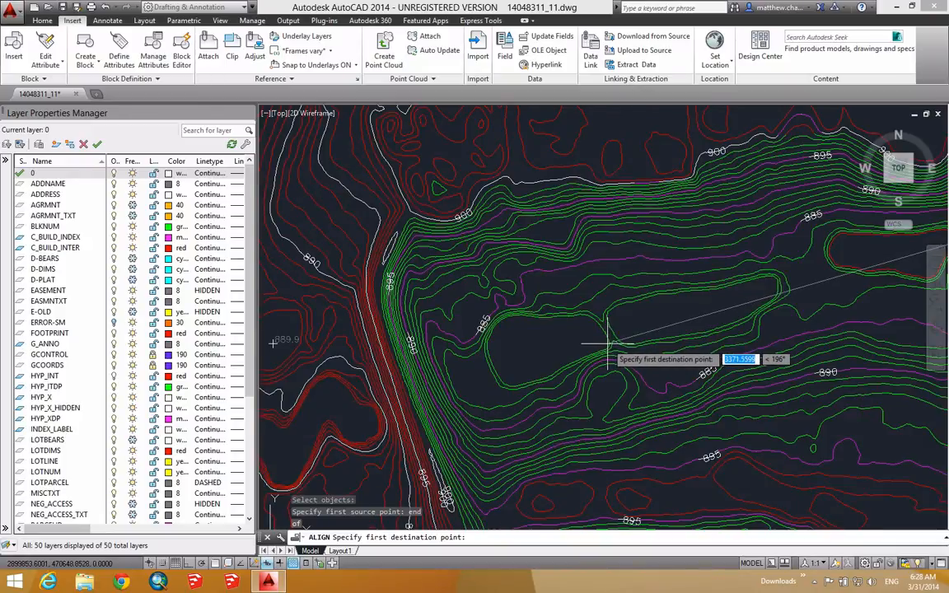
{"action": "left_click", "coordinate": [608, 344]}
- Pick the reference line's west endpoint at the house as the second source point
{"action": "scroll", "coordinate": [577, 350], "scroll_direction": "down", "scroll_amount": 6}
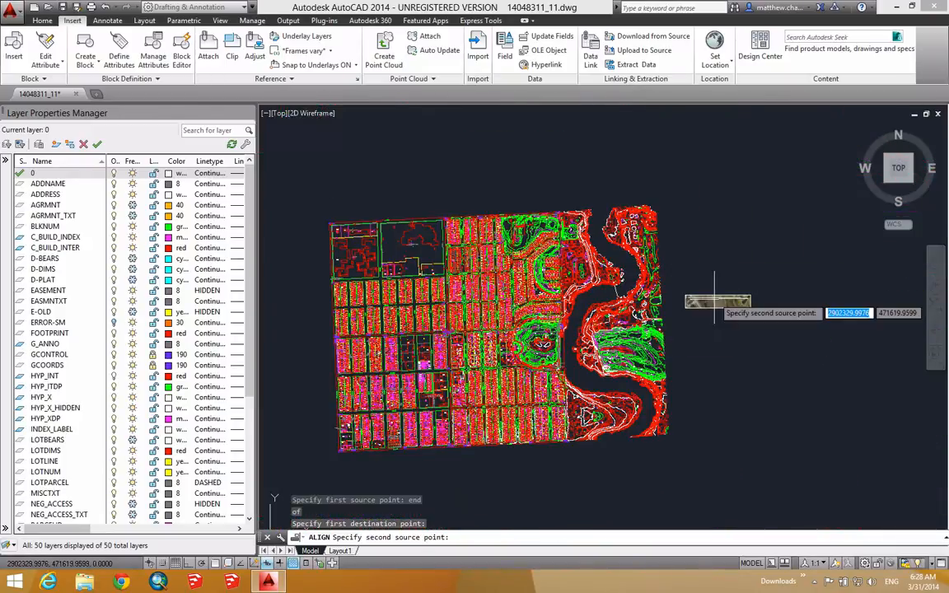
{"action": "scroll", "coordinate": [707, 300], "scroll_direction": "up", "scroll_amount": 6}
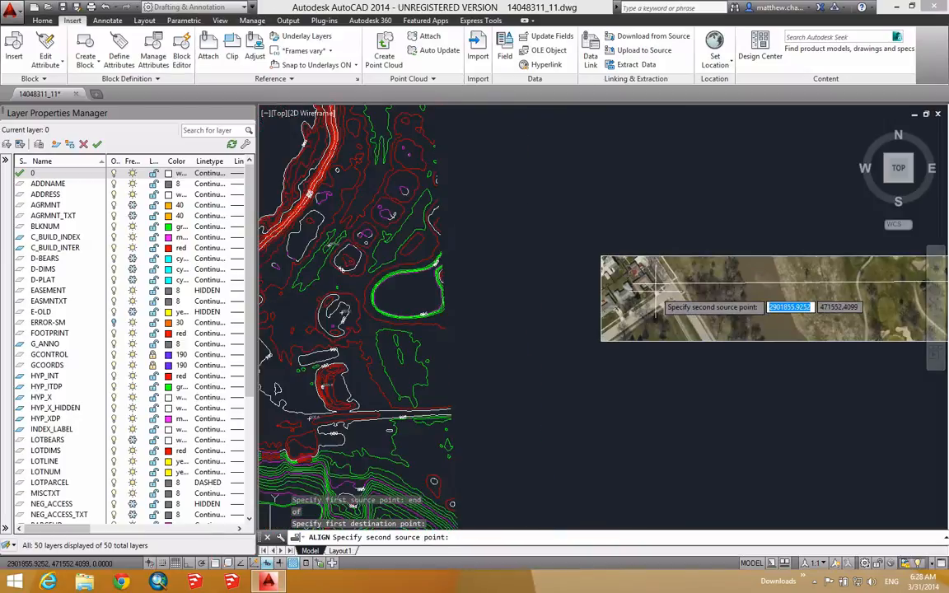
{"action": "type", "text": "end"}
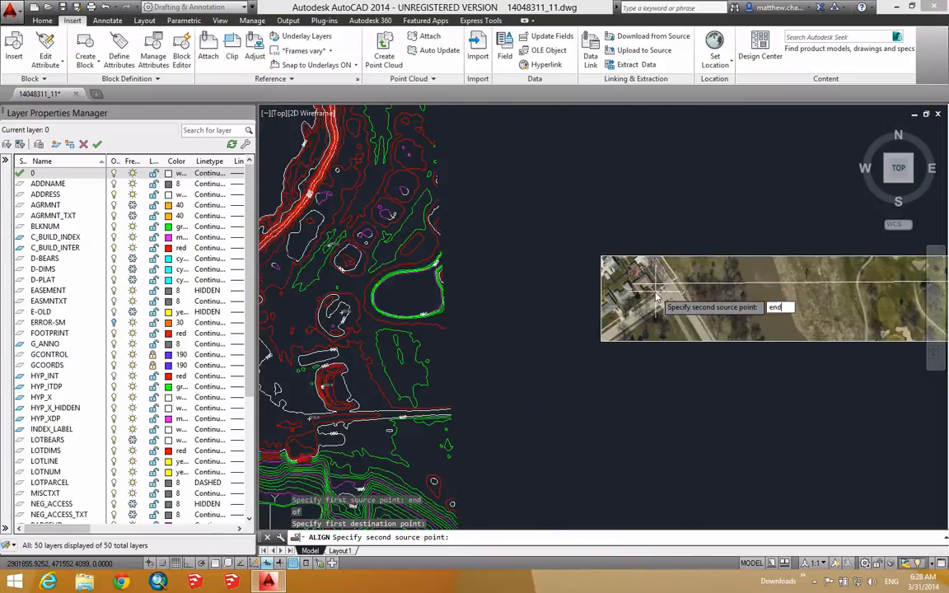
{"action": "key", "text": "Return"}
{"action": "left_click", "coordinate": [641, 288]}
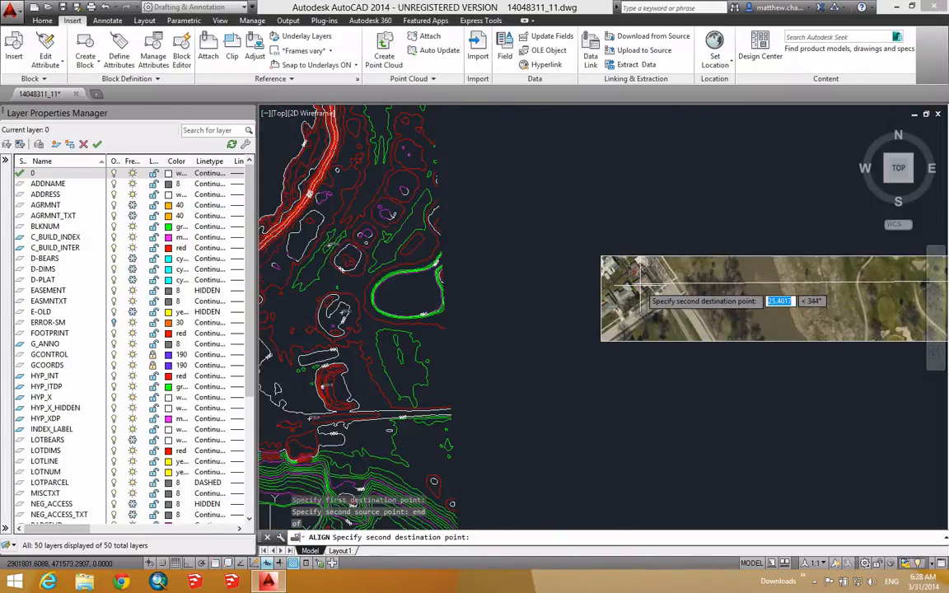
- Set the second destination point at the northwest corner of the house footprint on lot 20 in the base plan
{"action": "scroll", "coordinate": [640, 287], "scroll_direction": "down", "scroll_amount": 2}
{"action": "scroll", "coordinate": [635, 273], "scroll_direction": "down", "scroll_amount": 3}
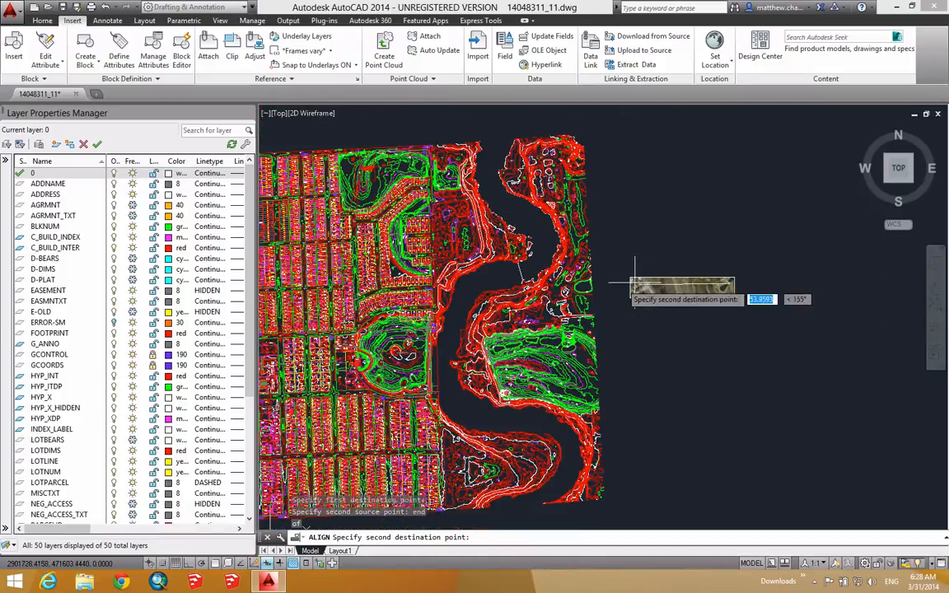
{"action": "scroll", "coordinate": [416, 306], "scroll_direction": "up", "scroll_amount": 2}
{"action": "scroll", "coordinate": [416, 311], "scroll_direction": "up", "scroll_amount": 5}
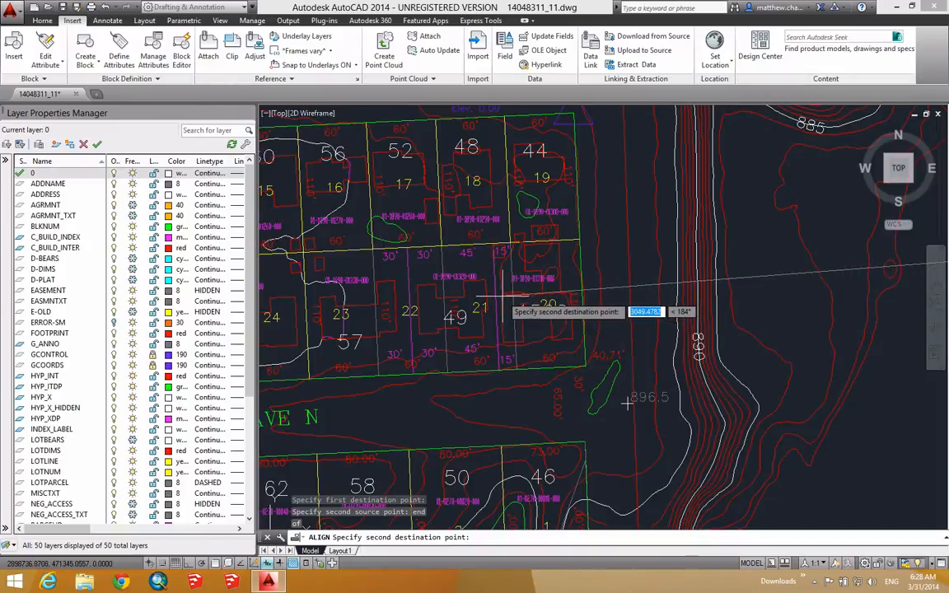
{"action": "left_click", "coordinate": [503, 294]}
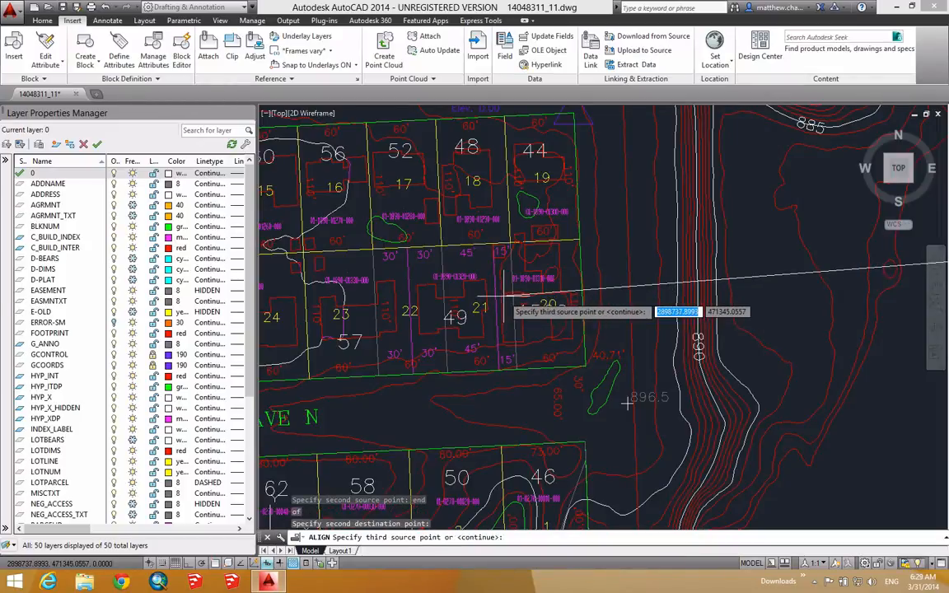
- Finish the alignment without a third point and without scaling the image to the alignment points
{"action": "key", "text": "Return"}
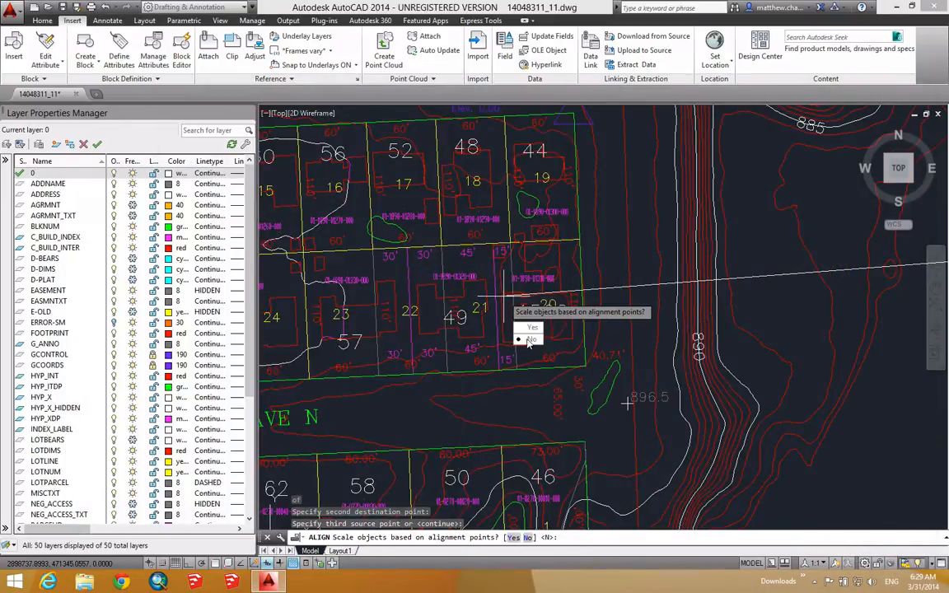
{"action": "left_click", "coordinate": [530, 338]}
{"action": "scroll", "coordinate": [574, 316], "scroll_direction": "down", "scroll_amount": 5}
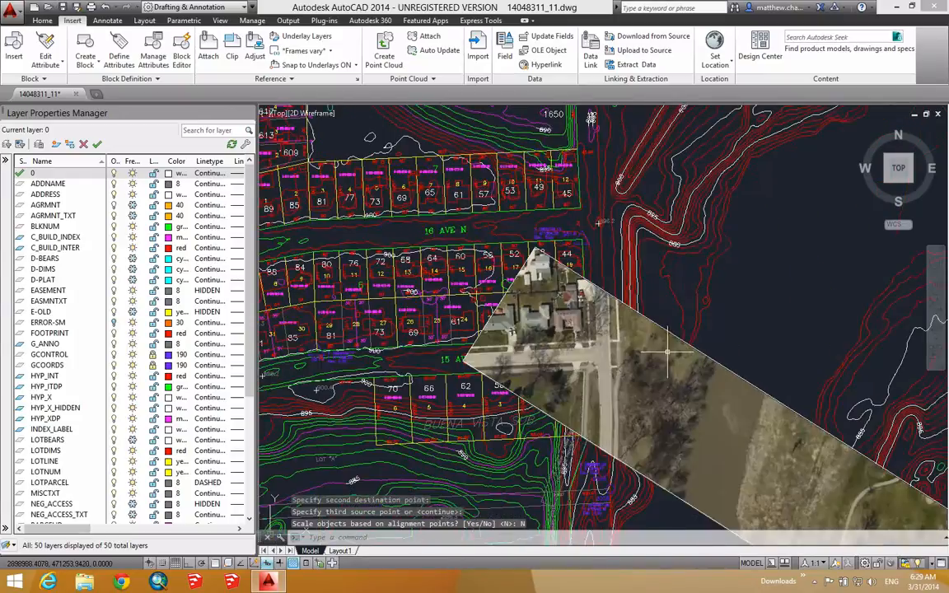
{"action": "middle_click_drag", "start_coordinate": [667, 353], "coordinate": [483, 250]}
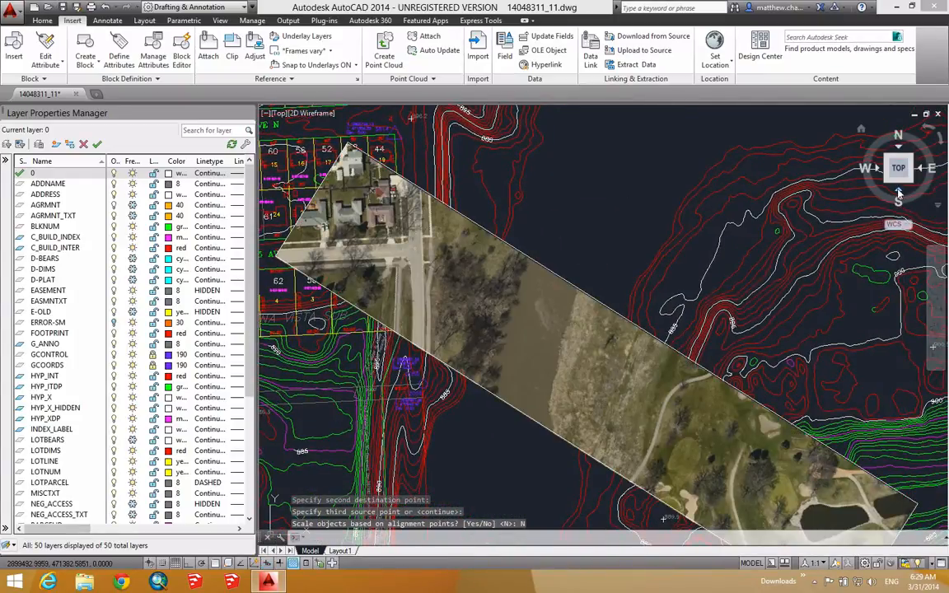
- Examine the aerial image, base plan and contours from the front to compare their elevations
{"action": "scroll", "coordinate": [691, 282], "scroll_direction": "down", "scroll_amount": 10}
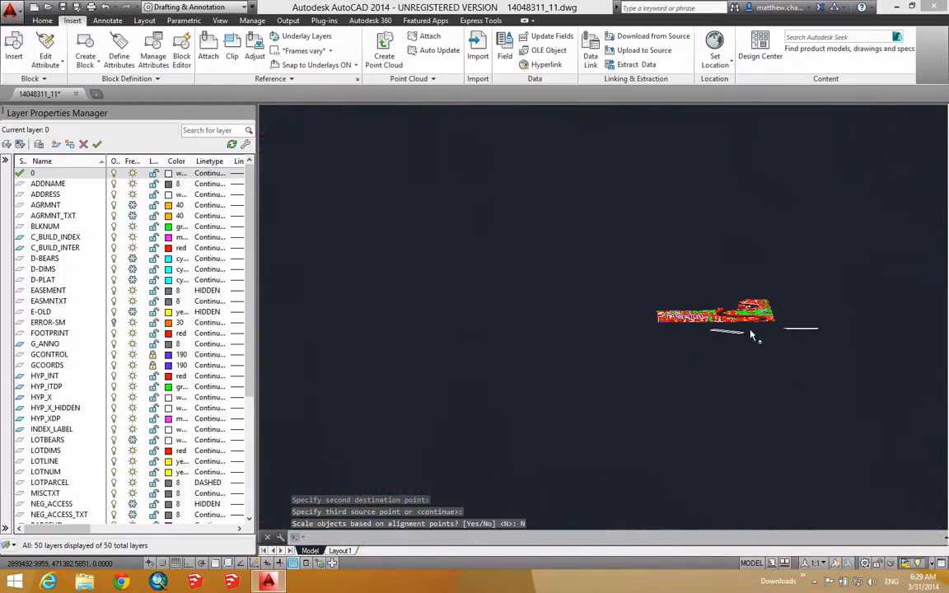
{"action": "middle_click_drag", "start_coordinate": [750, 330], "coordinate": [740, 318], "text": "shift"}
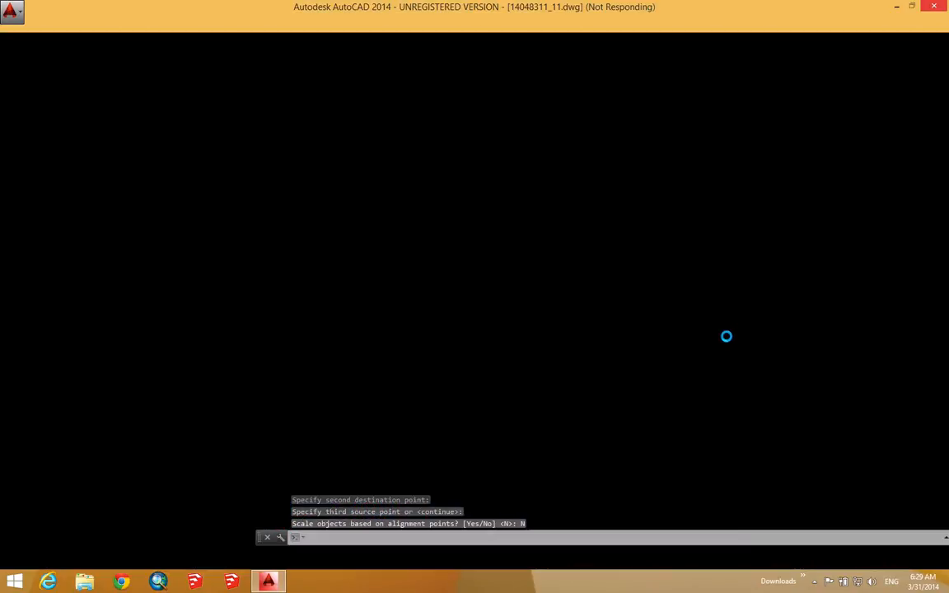
{"action": "scroll", "coordinate": [709, 336], "scroll_direction": "up", "scroll_amount": 4}
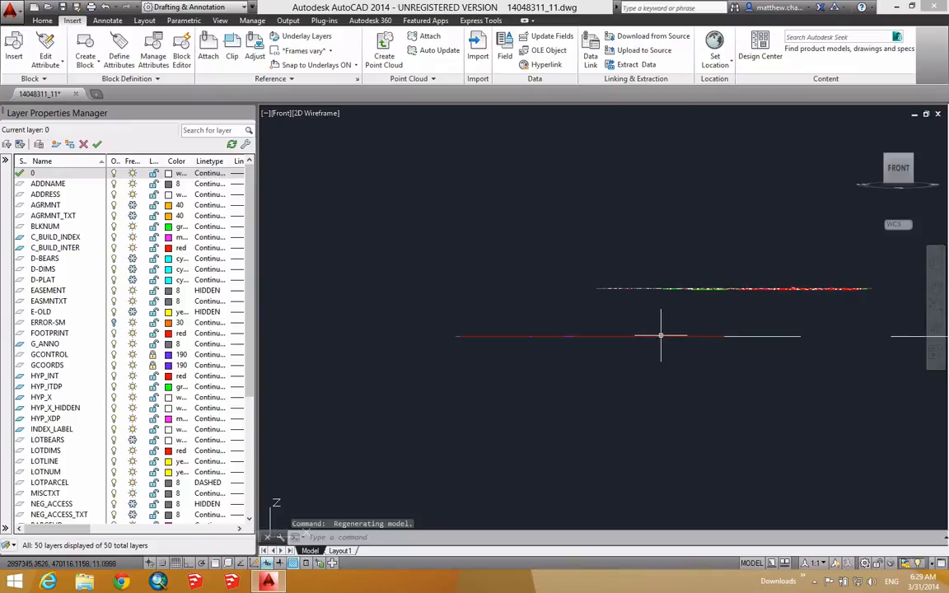
{"action": "left_click", "coordinate": [788, 337]}
{"action": "scroll", "coordinate": [762, 297], "scroll_direction": "down", "scroll_amount": 3}
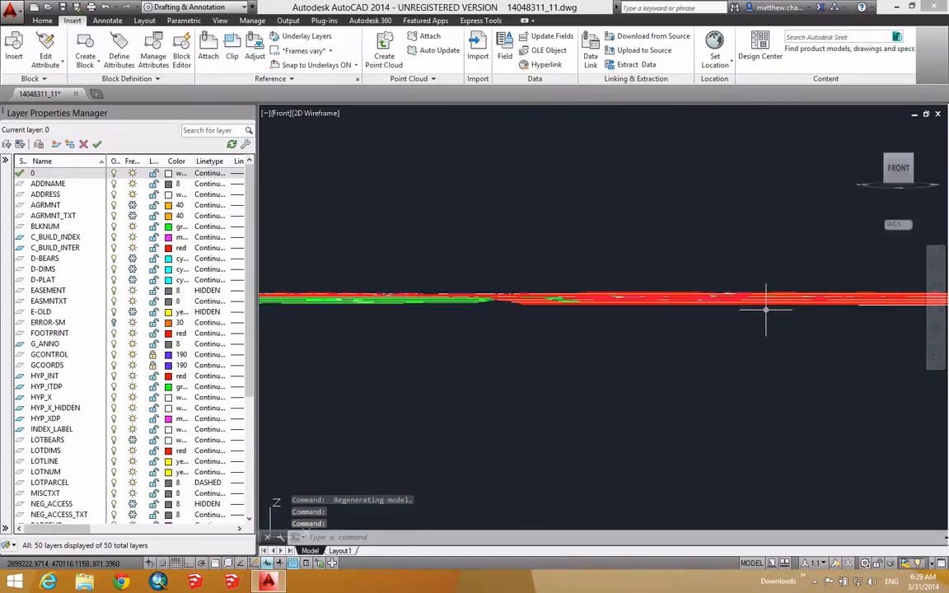
{"action": "scroll", "coordinate": [758, 303], "scroll_direction": "up", "scroll_amount": 3}
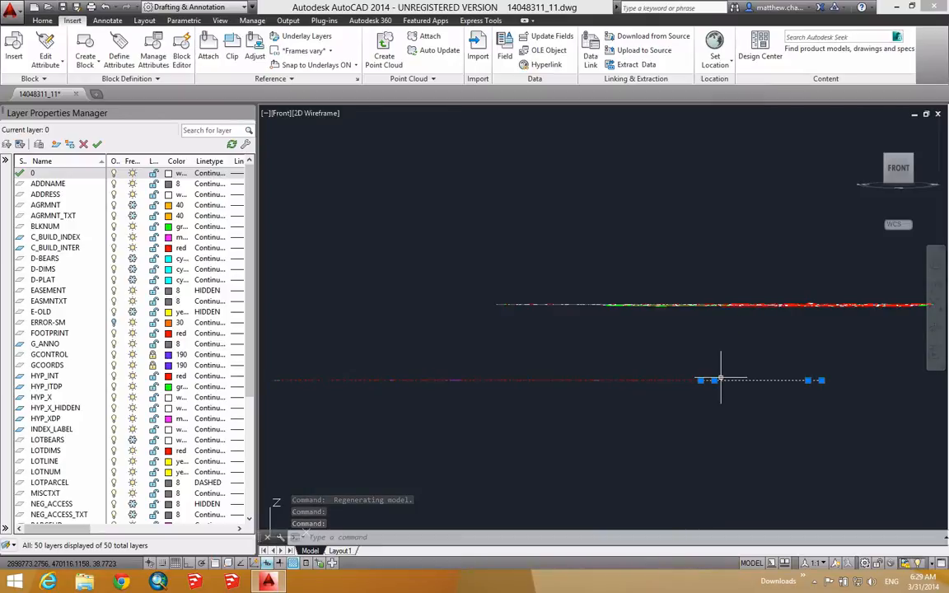
{"action": "middle_click_drag", "start_coordinate": [789, 307], "coordinate": [669, 271]}
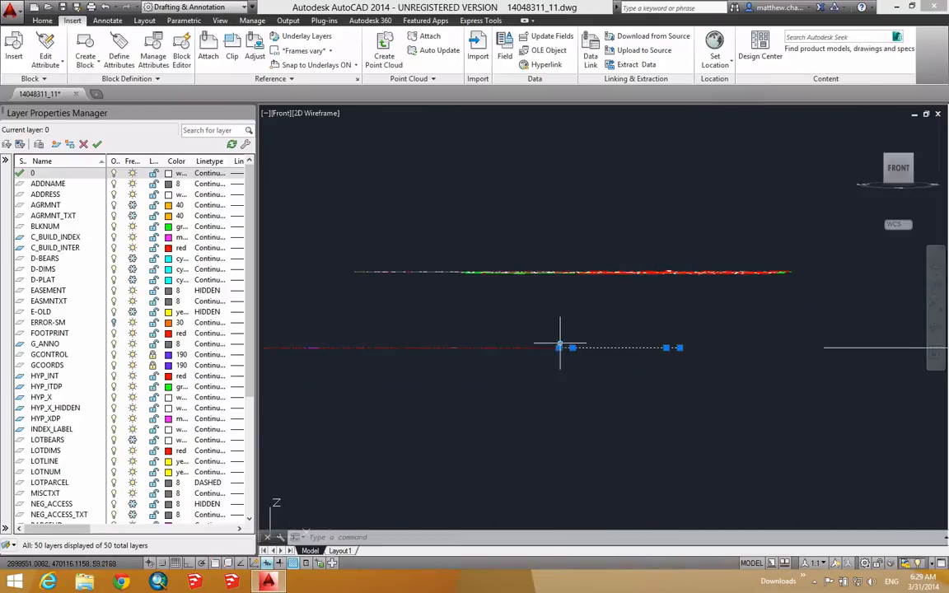
{"action": "mouse_move", "coordinate": [906, 153]}
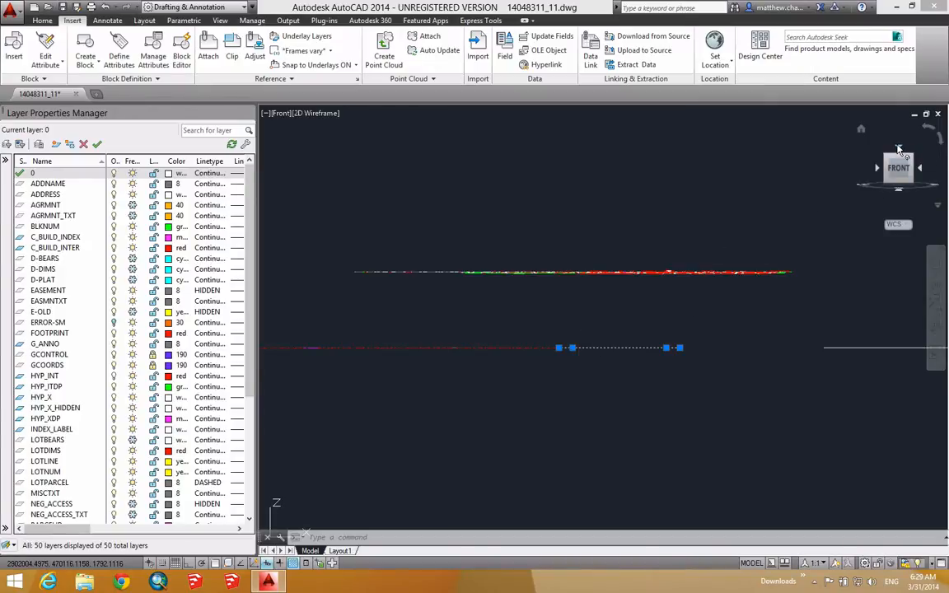
- Return to the top view of the aligned aerial image and clear the selection
{"action": "left_click", "coordinate": [900, 149]}
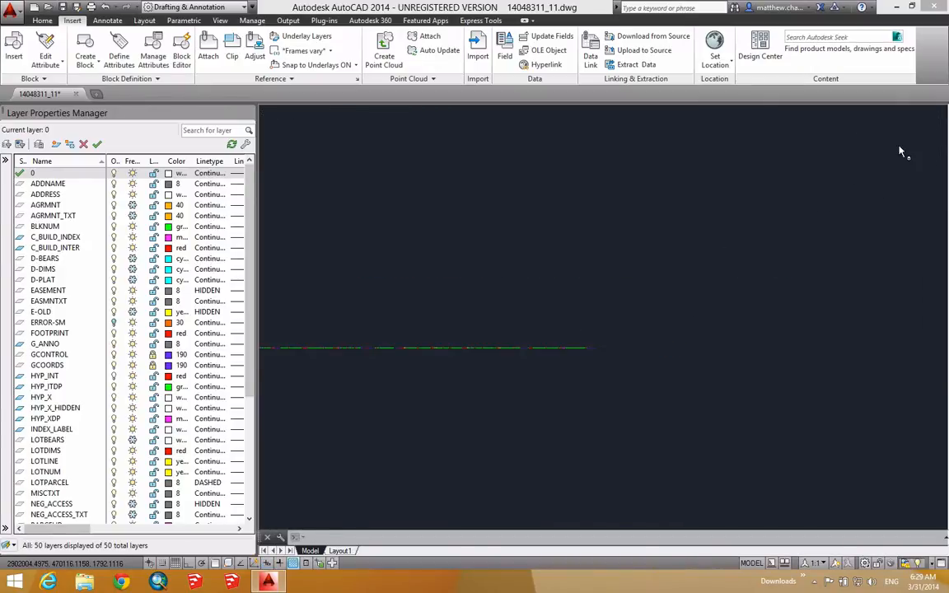
{"action": "scroll", "coordinate": [746, 313], "scroll_direction": "up", "scroll_amount": 10}
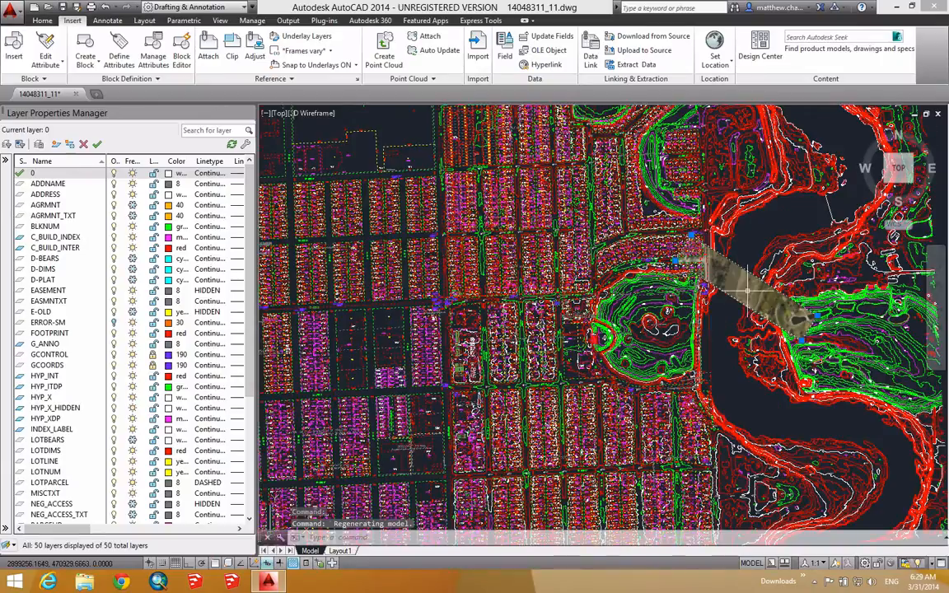
{"action": "scroll", "coordinate": [747, 290], "scroll_direction": "up", "scroll_amount": 4}
{"action": "middle_click_drag", "start_coordinate": [680, 275], "coordinate": [513, 286]}
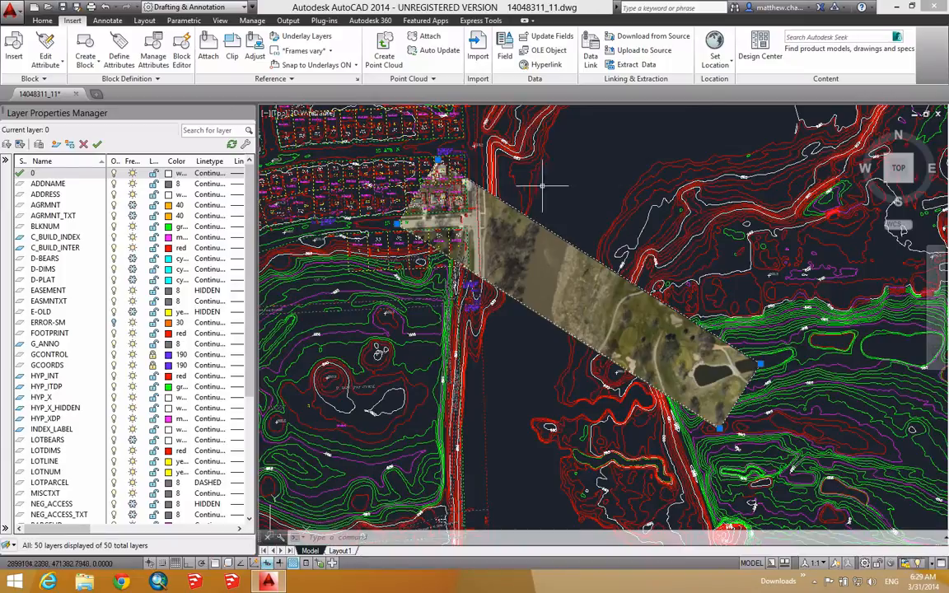
{"action": "key", "text": "Escape"}
{"action": "key", "text": "Escape"}
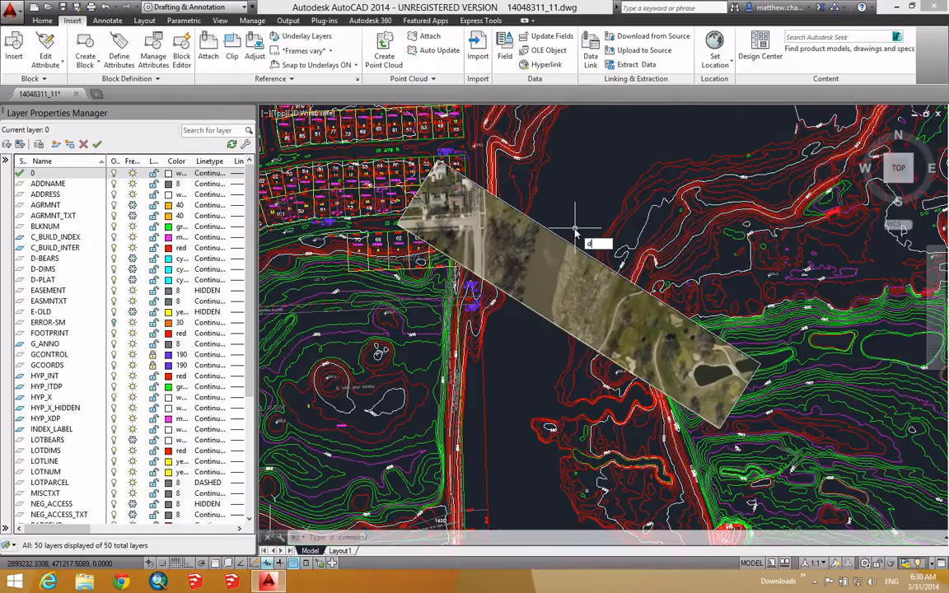
- Use Draworder to place the aerial image behind the contours and base plan
{"action": "type", "text": "r"}
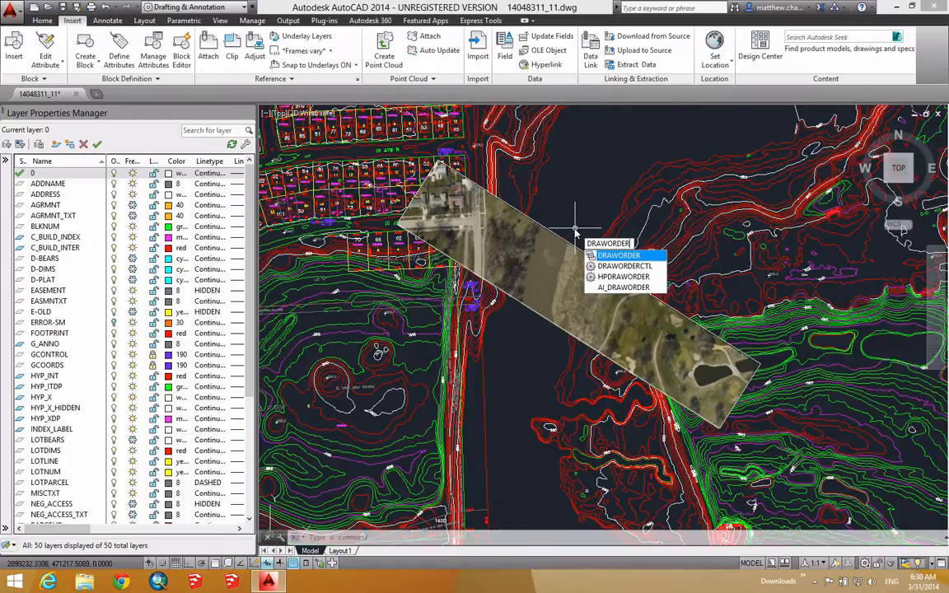
{"action": "key", "text": "Return"}
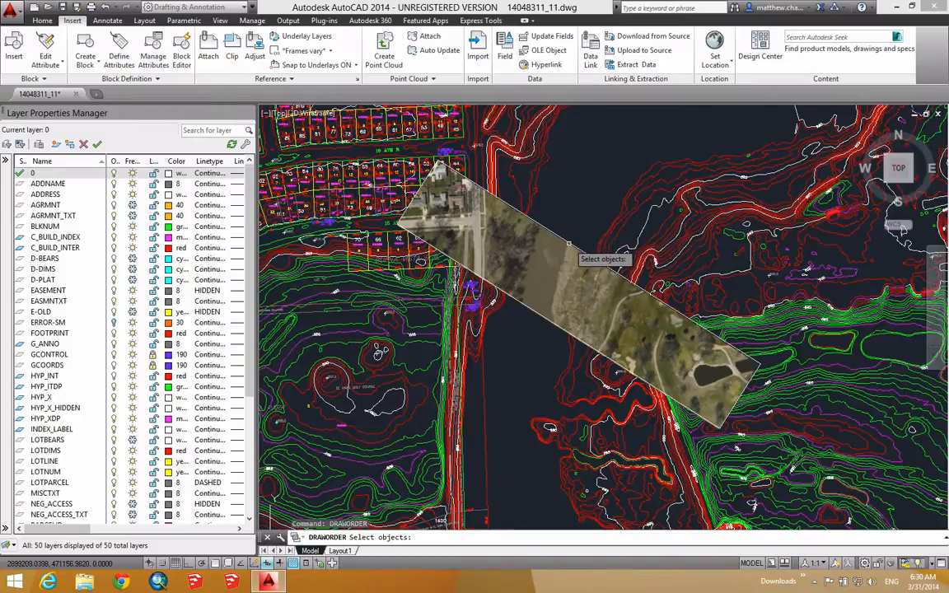
{"action": "left_click", "coordinate": [570, 243]}
{"action": "key", "text": "Return"}
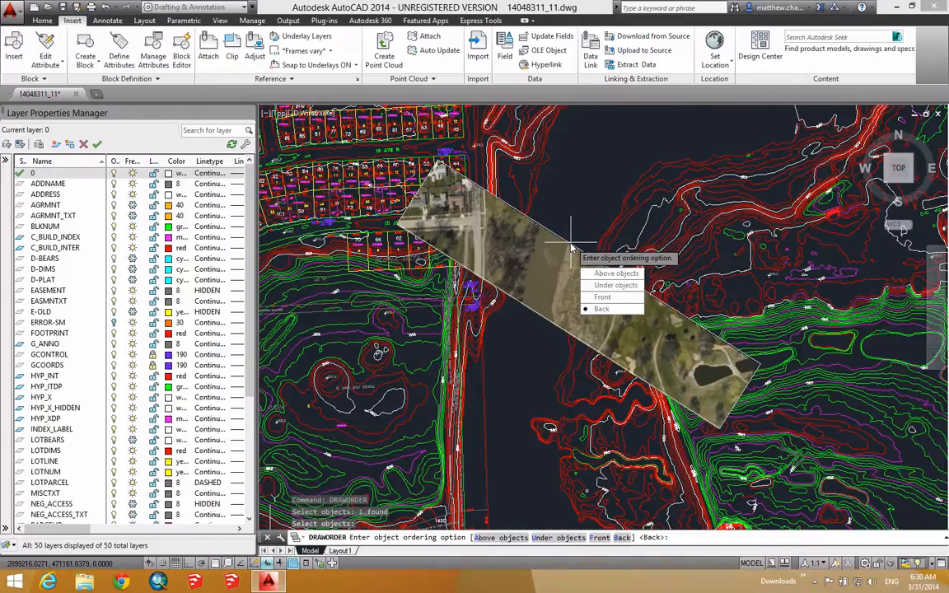
{"action": "left_click", "coordinate": [563, 284]}
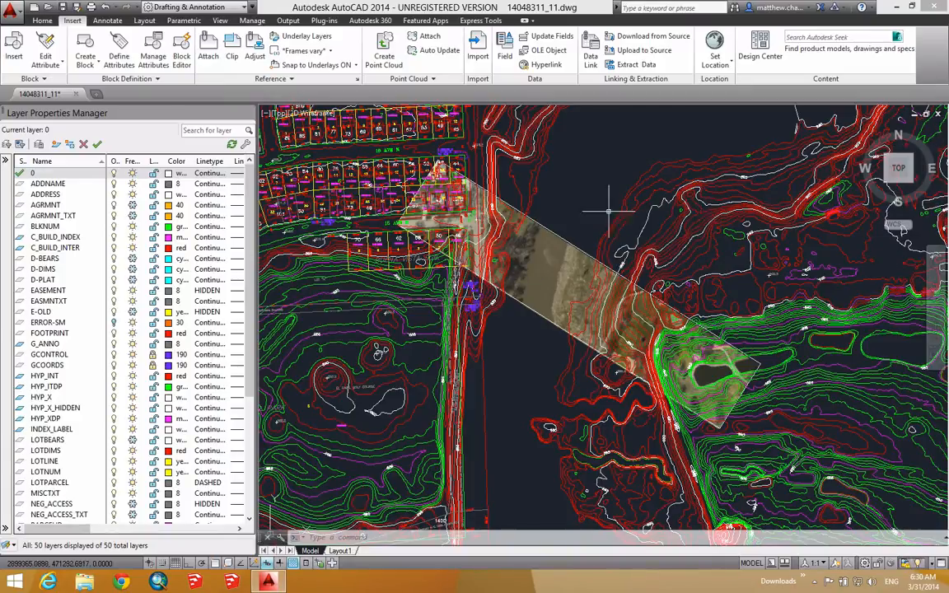
- Delete the base plan block with the lots and house footprints from the drawing
{"action": "middle_click_drag", "start_coordinate": [559, 299], "coordinate": [507, 301]}
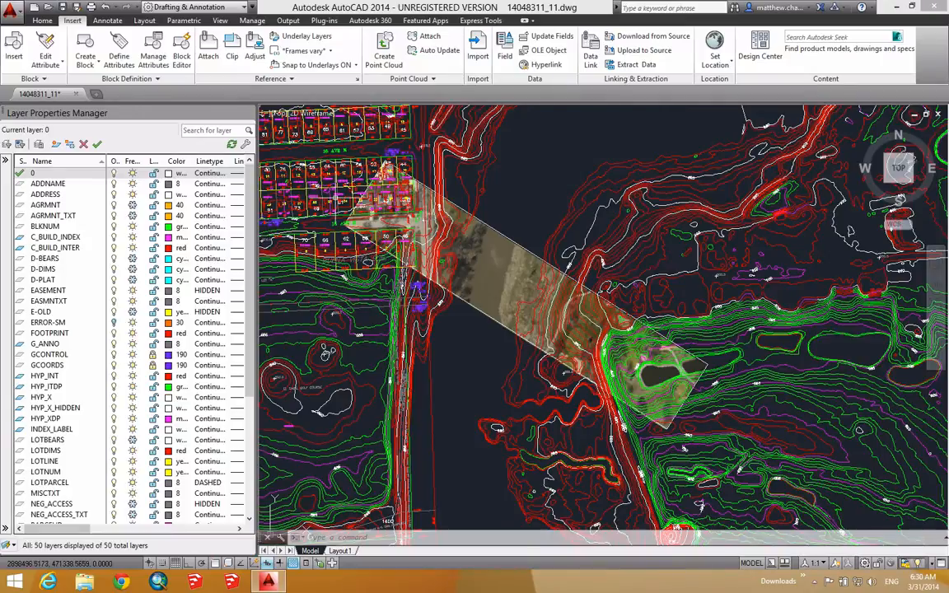
{"action": "left_click", "coordinate": [327, 239]}
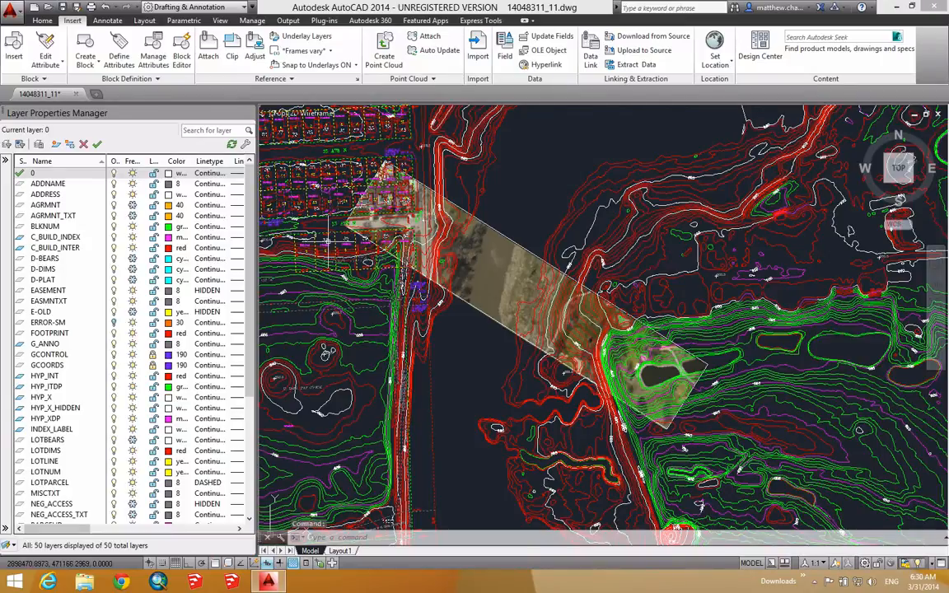
{"action": "middle_click_drag", "start_coordinate": [271, 181], "coordinate": [444, 232]}
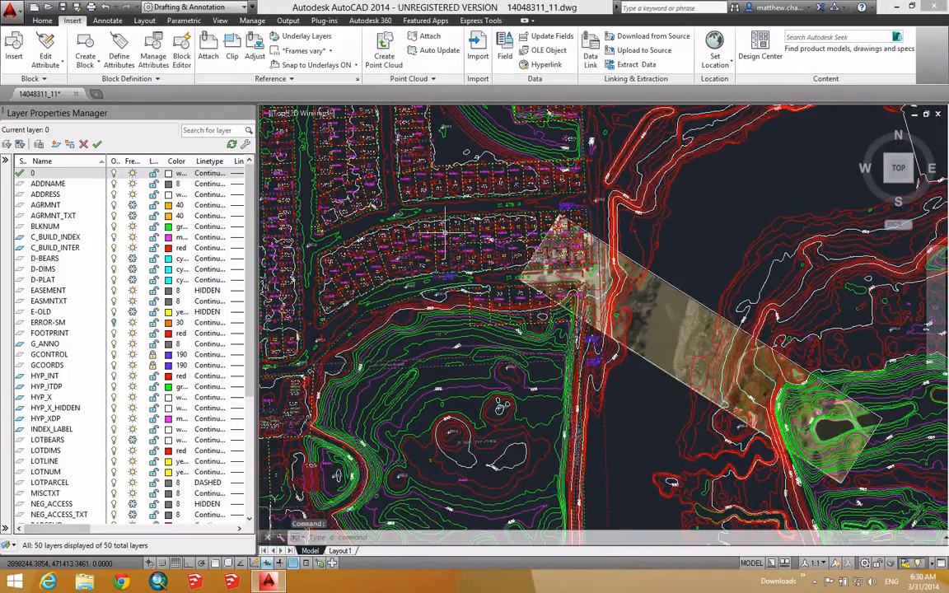
{"action": "key", "text": "Delete"}
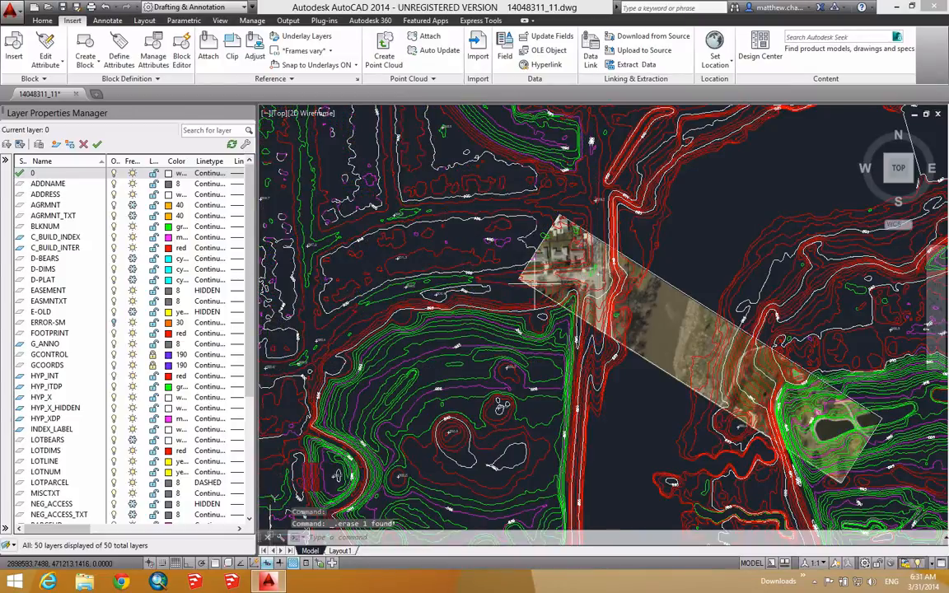
- Delete the two leftover lines in the empty area east of the contour tiles
{"action": "scroll", "coordinate": [519, 282], "scroll_direction": "down", "scroll_amount": 5}
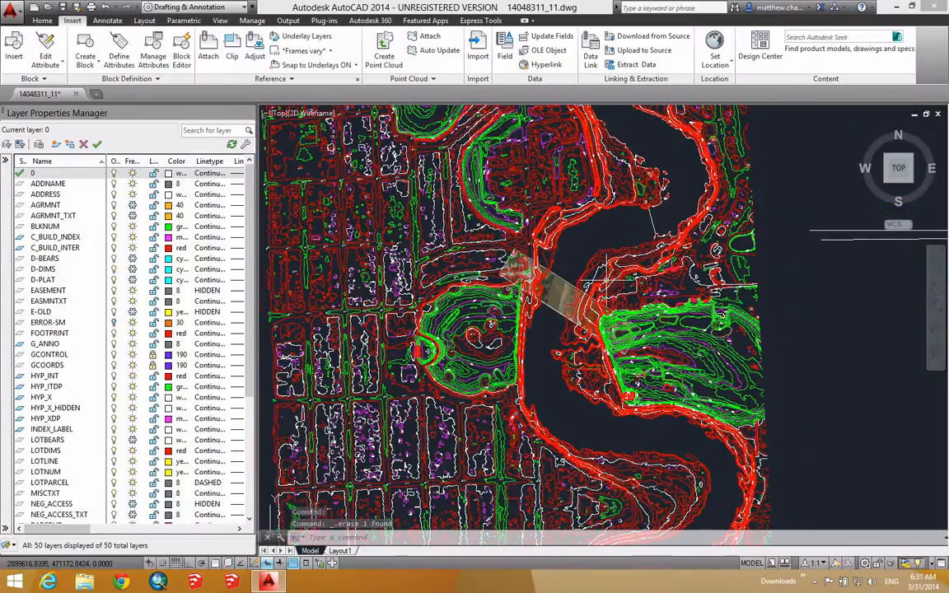
{"action": "middle_click_drag", "start_coordinate": [848, 256], "coordinate": [517, 256]}
{"action": "left_click", "coordinate": [616, 247]}
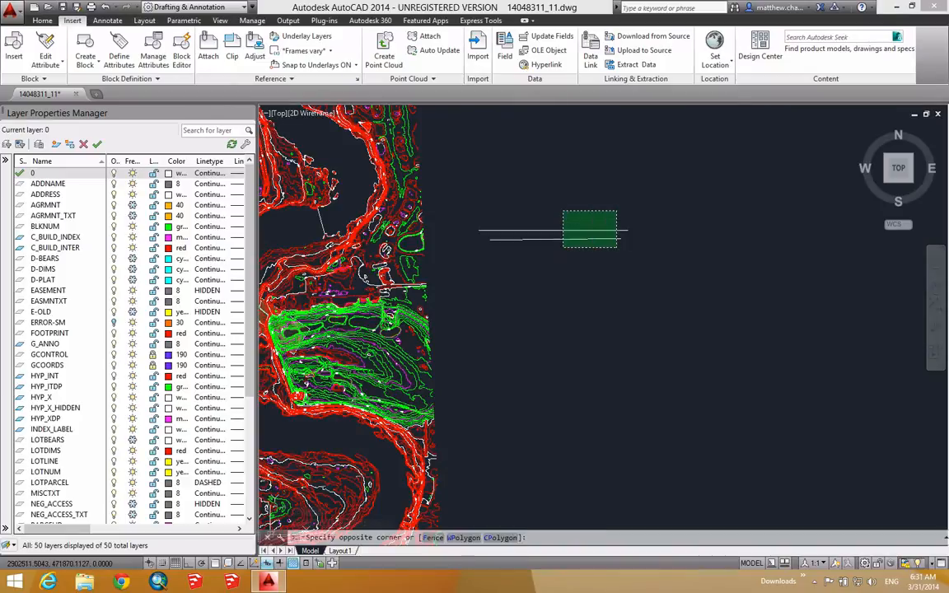
{"action": "left_click", "coordinate": [564, 211]}
{"action": "key", "text": "Delete"}
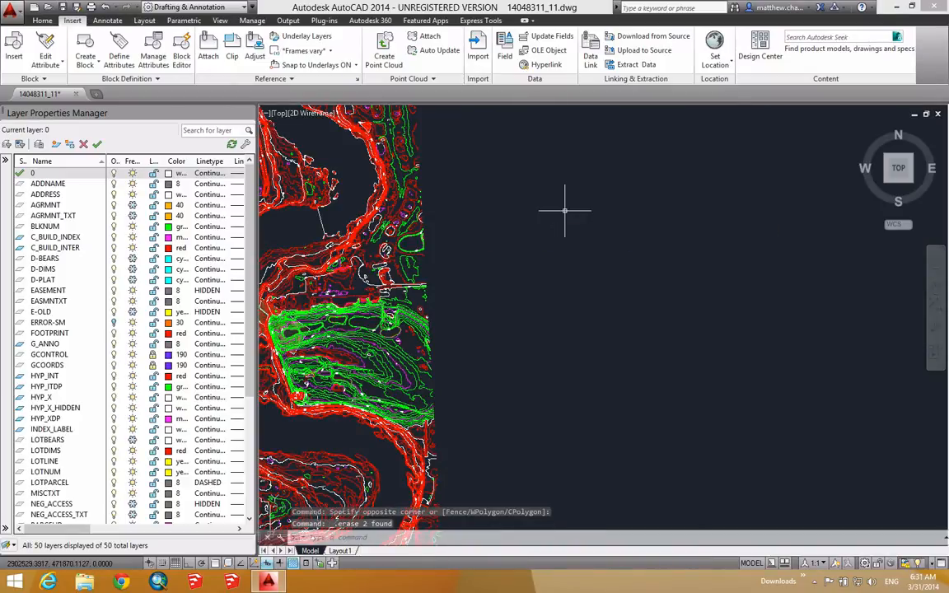
- Create a new layer named mc
{"action": "middle_click_drag", "start_coordinate": [445, 239], "coordinate": [809, 228]}
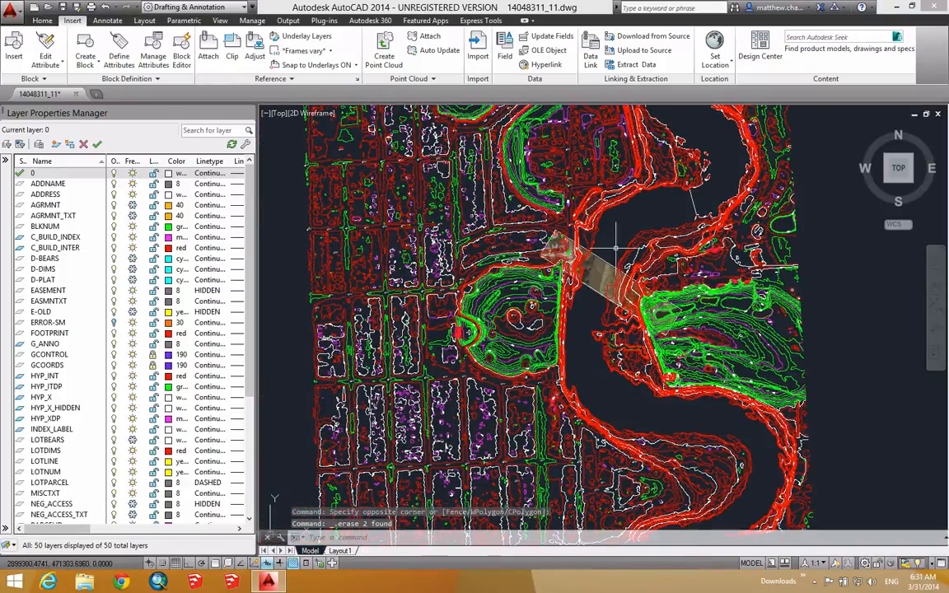
{"action": "left_click", "coordinate": [56, 145]}
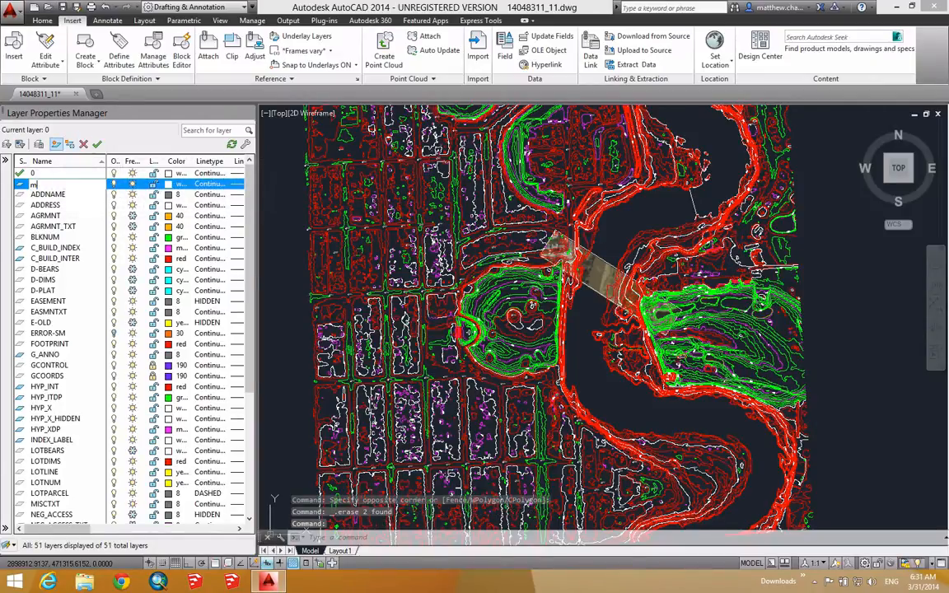
{"action": "type", "text": "mc_"}
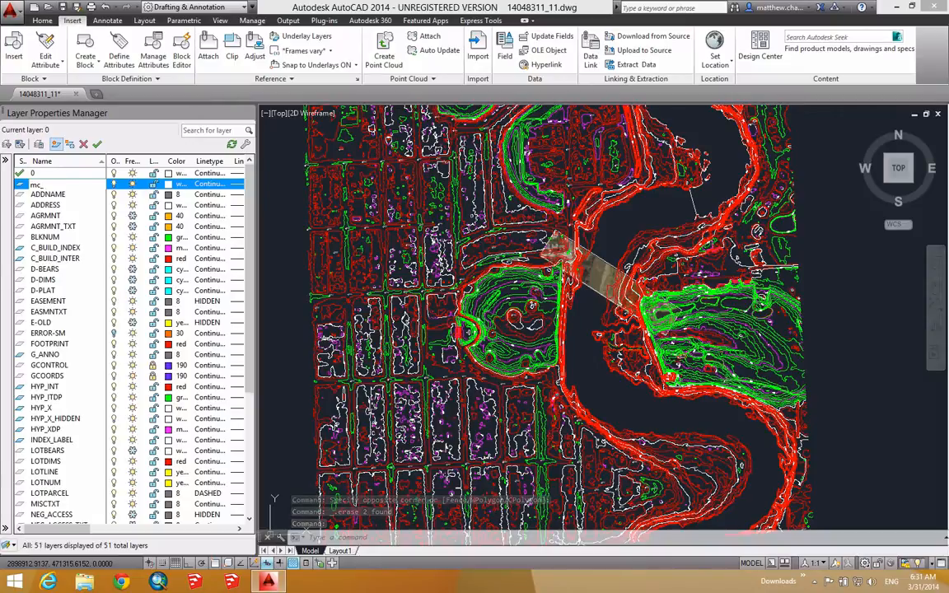
{"action": "key", "text": "BackSpace"}
{"action": "key", "text": "Return"}
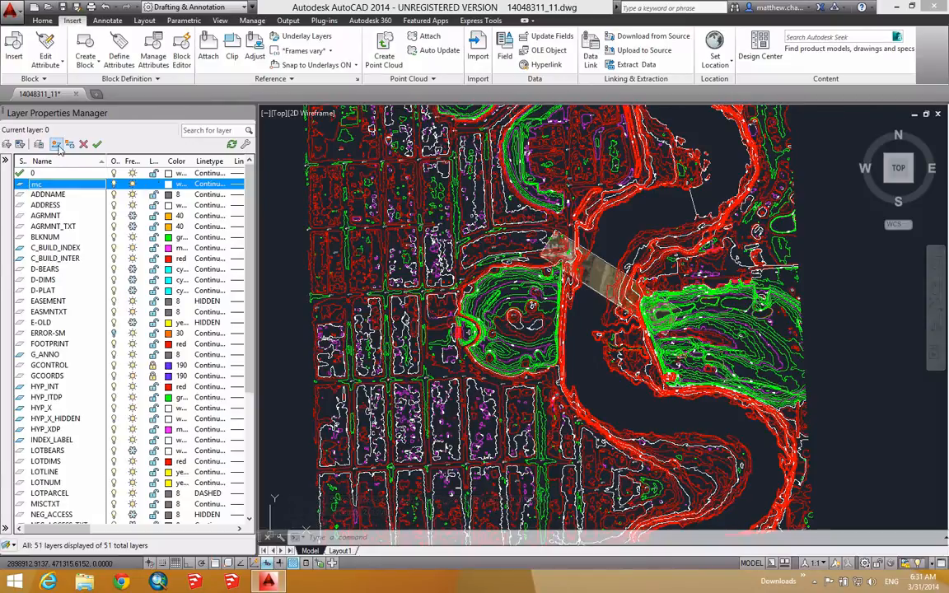
- Select the aerial image by its frame and assign it to the mc layer
{"action": "scroll", "coordinate": [608, 265], "scroll_direction": "up", "scroll_amount": 2}
{"action": "left_click", "coordinate": [606, 264]}
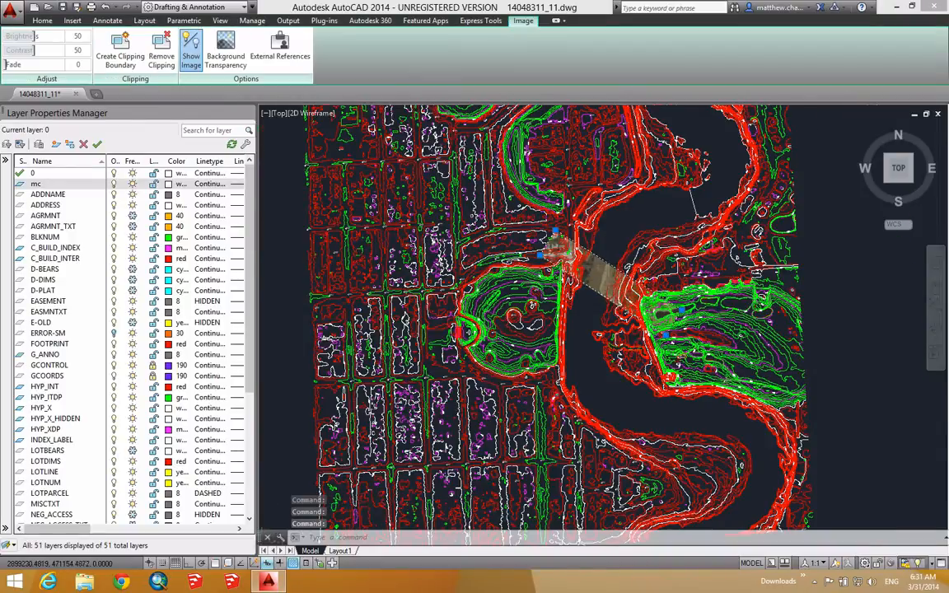
{"action": "scroll", "coordinate": [568, 249], "scroll_direction": "up", "scroll_amount": 5}
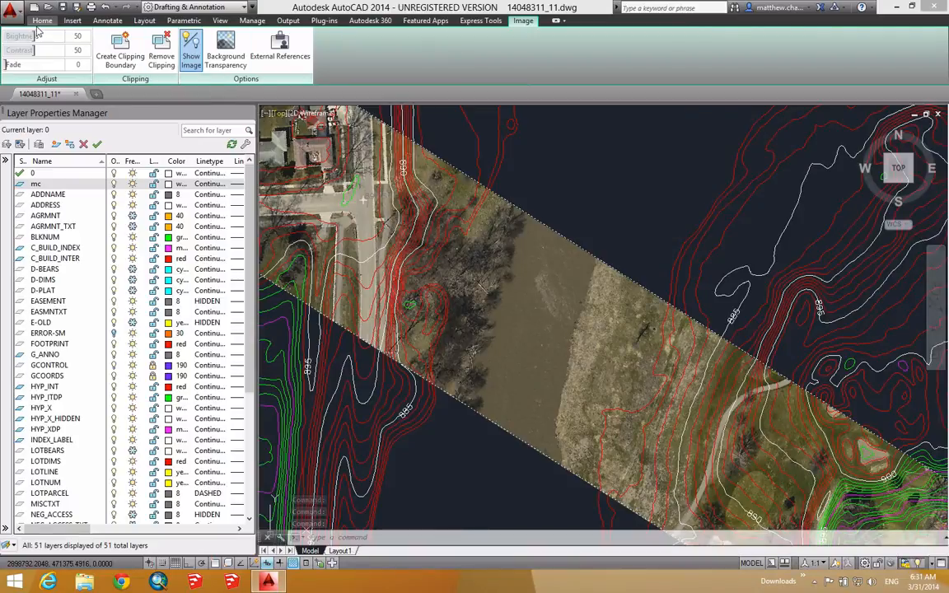
{"action": "left_click", "coordinate": [41, 21]}
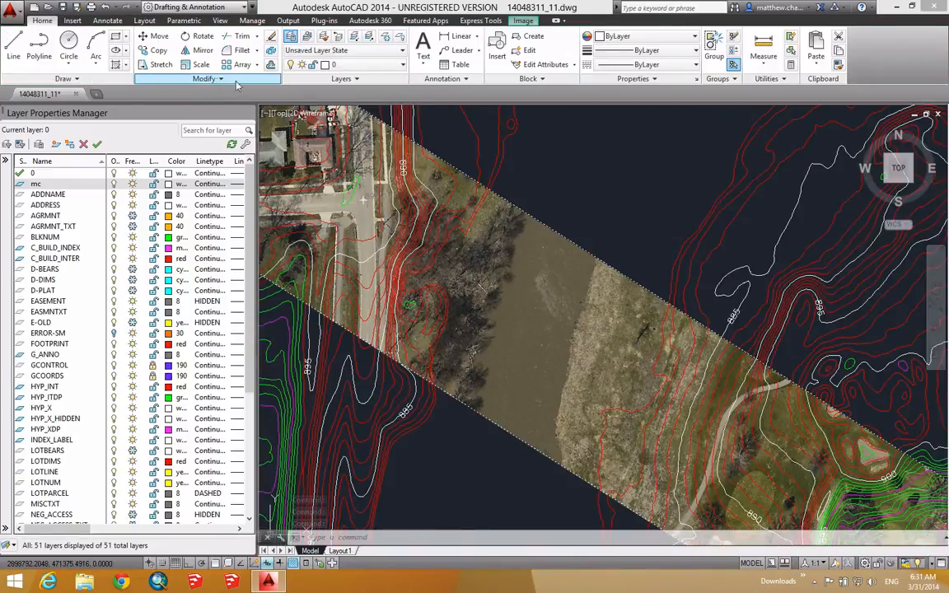
{"action": "left_click", "coordinate": [404, 66]}
{"action": "scroll", "coordinate": [401, 236], "scroll_direction": "down", "scroll_amount": 1}
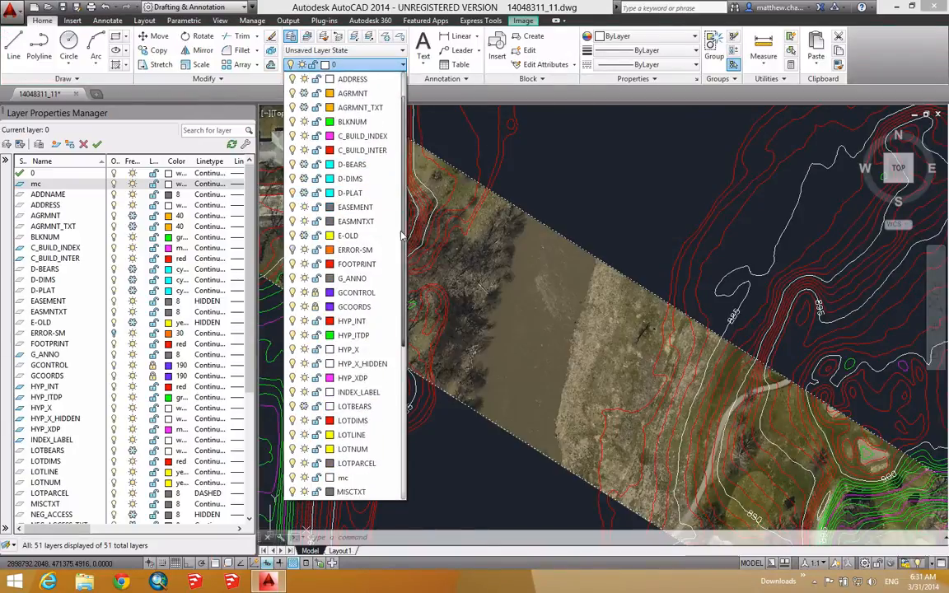
{"action": "scroll", "coordinate": [401, 237], "scroll_direction": "down", "scroll_amount": 5}
{"action": "left_click", "coordinate": [371, 333]}
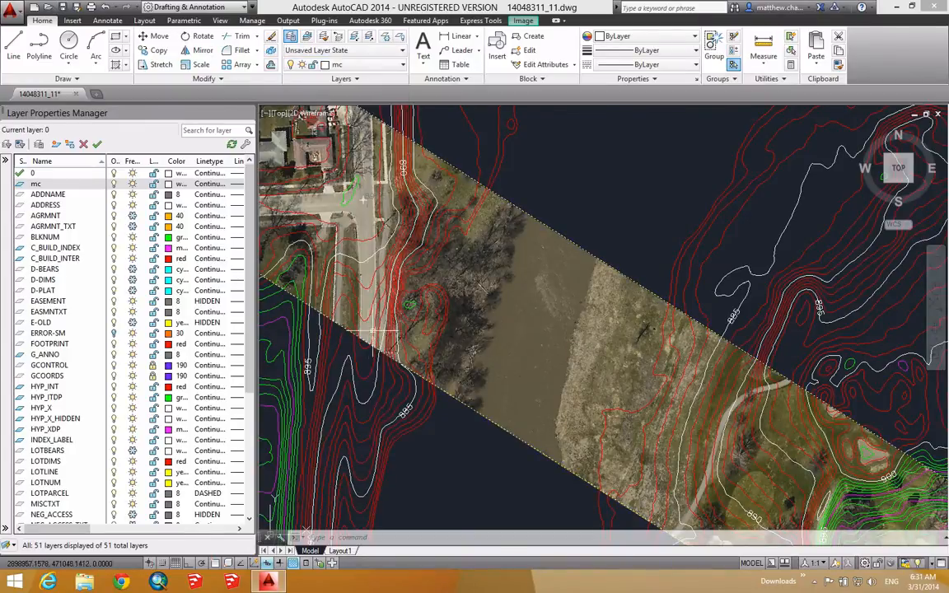
{"action": "left_click", "coordinate": [537, 187]}
{"action": "scroll", "coordinate": [560, 213], "scroll_direction": "down", "scroll_amount": 8}
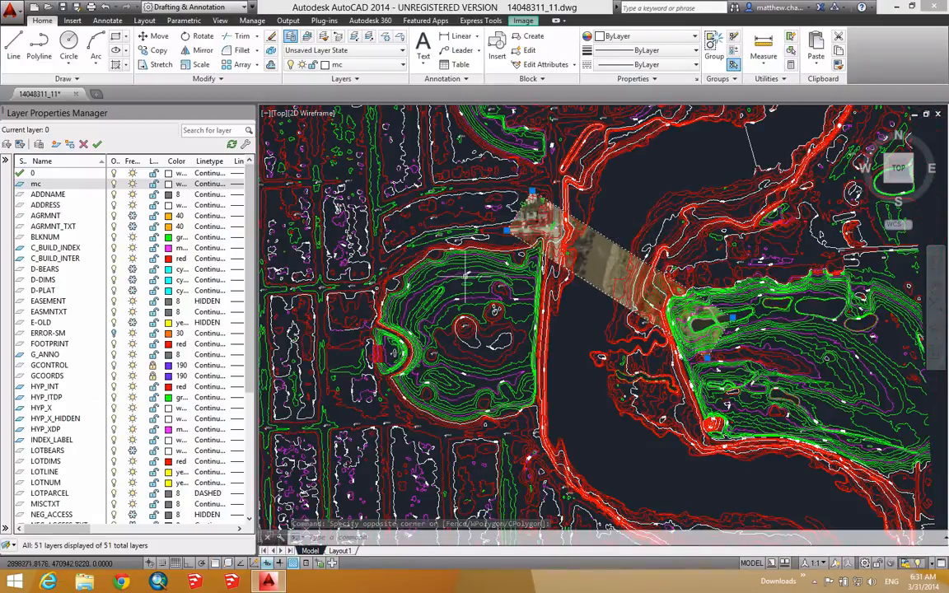
{"action": "scroll", "coordinate": [681, 380], "scroll_direction": "up", "scroll_amount": 4}
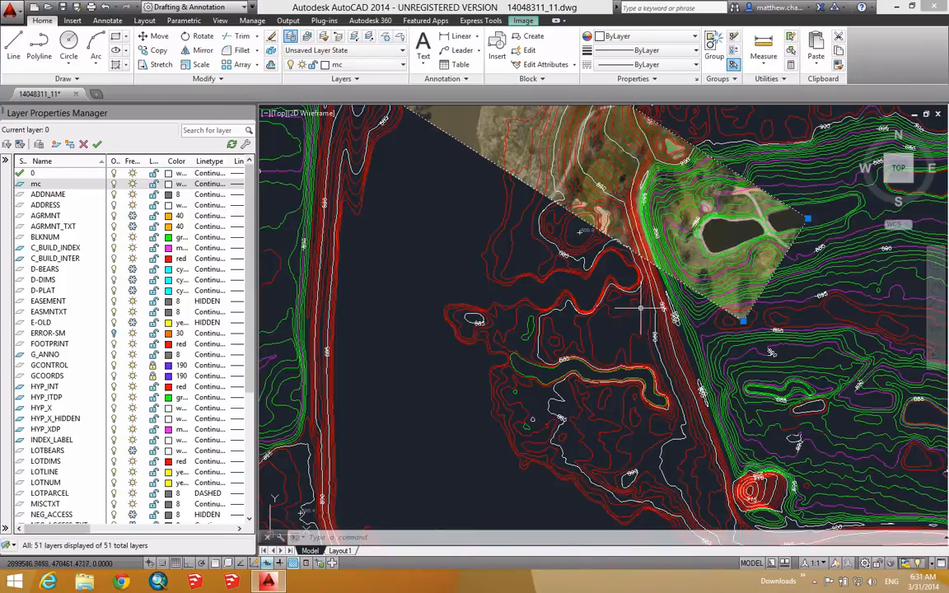
{"action": "middle_click_drag", "start_coordinate": [640, 308], "coordinate": [624, 356]}
{"action": "scroll", "coordinate": [593, 314], "scroll_direction": "down", "scroll_amount": 2}
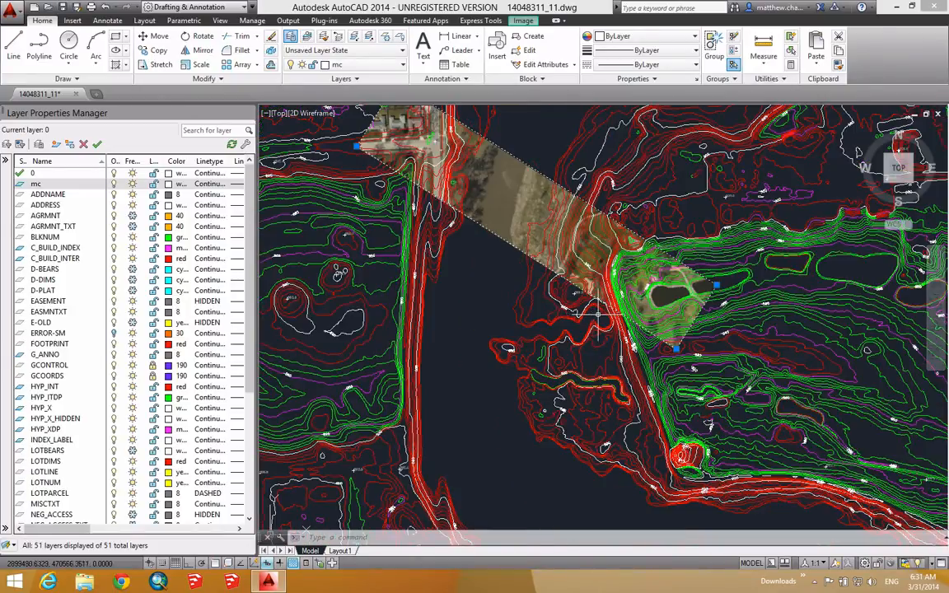
- Freeze the G_ANNO, TIN_RANP and INDEX_LABEL layers by picking a spot elevation, a point marker and a contour label
{"action": "middle_click_drag", "start_coordinate": [367, 260], "coordinate": [412, 267]}
{"action": "scroll", "coordinate": [416, 266], "scroll_direction": "up", "scroll_amount": 6}
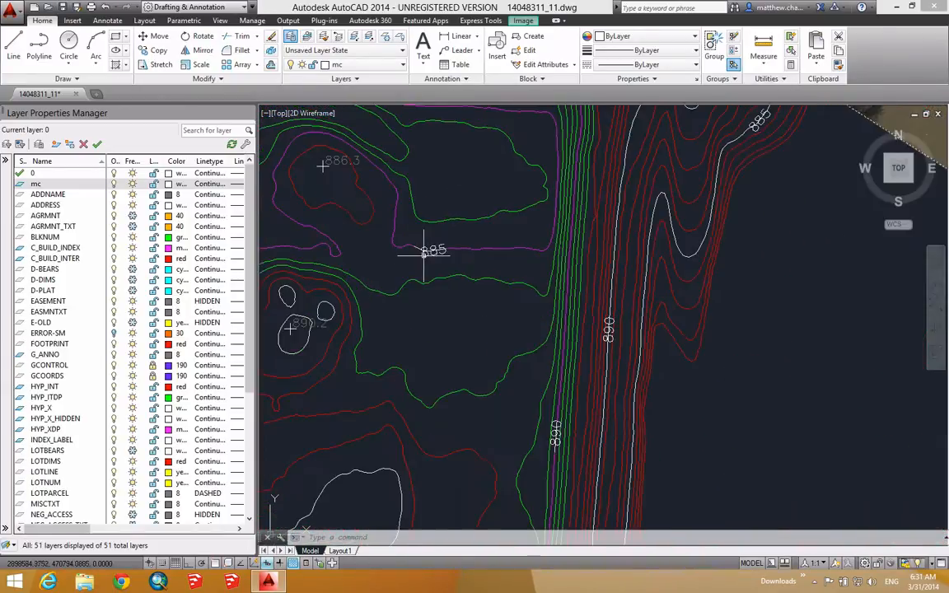
{"action": "middle_click_drag", "start_coordinate": [333, 166], "coordinate": [445, 206]}
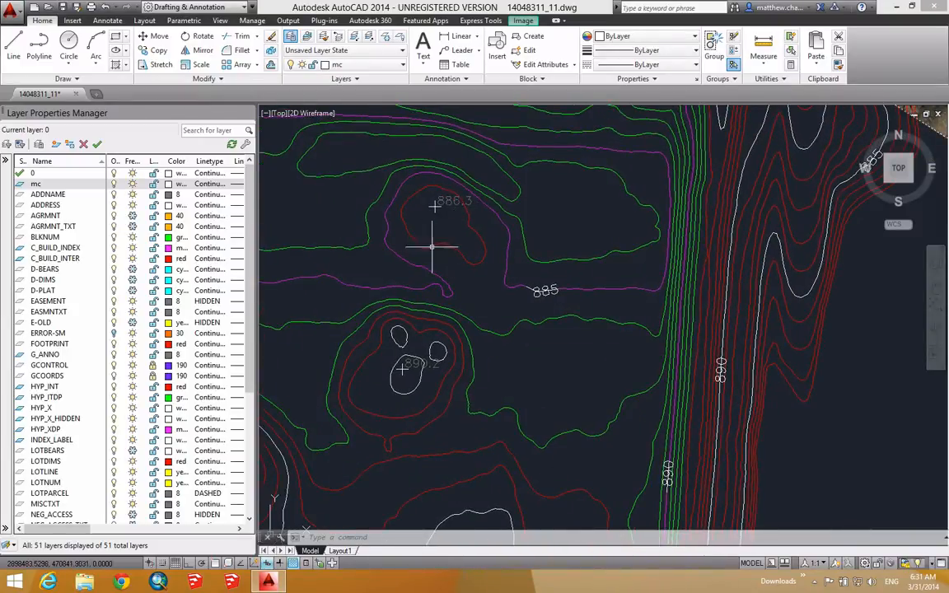
{"action": "mouse_move", "coordinate": [431, 245]}
{"action": "middle_mouse_down"}
{"action": "mouse_move", "coordinate": [674, 244]}
{"action": "mouse_move", "coordinate": [572, 256]}
{"action": "mouse_move", "coordinate": [578, 234]}
{"action": "middle_mouse_up"}
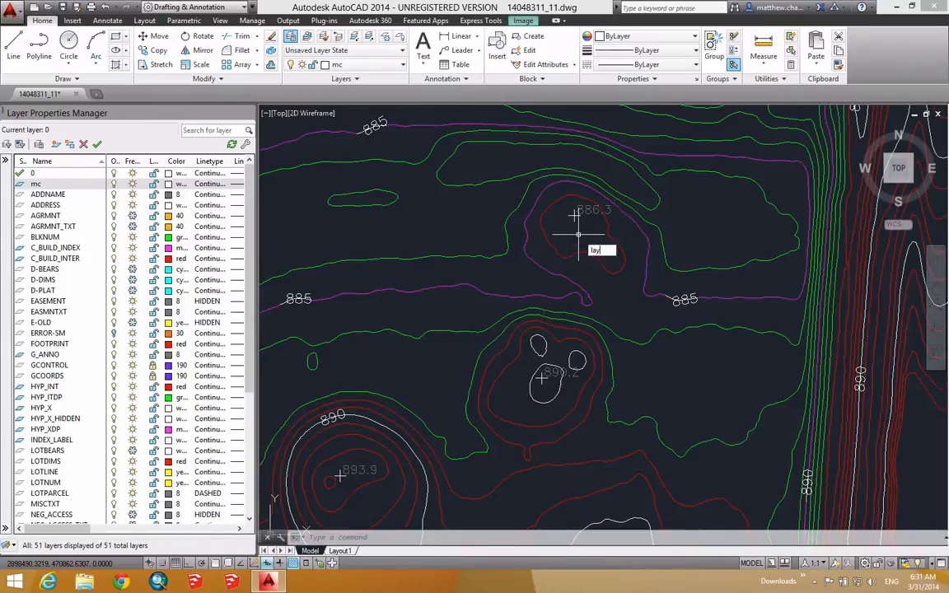
{"action": "type", "text": "FRZ"}
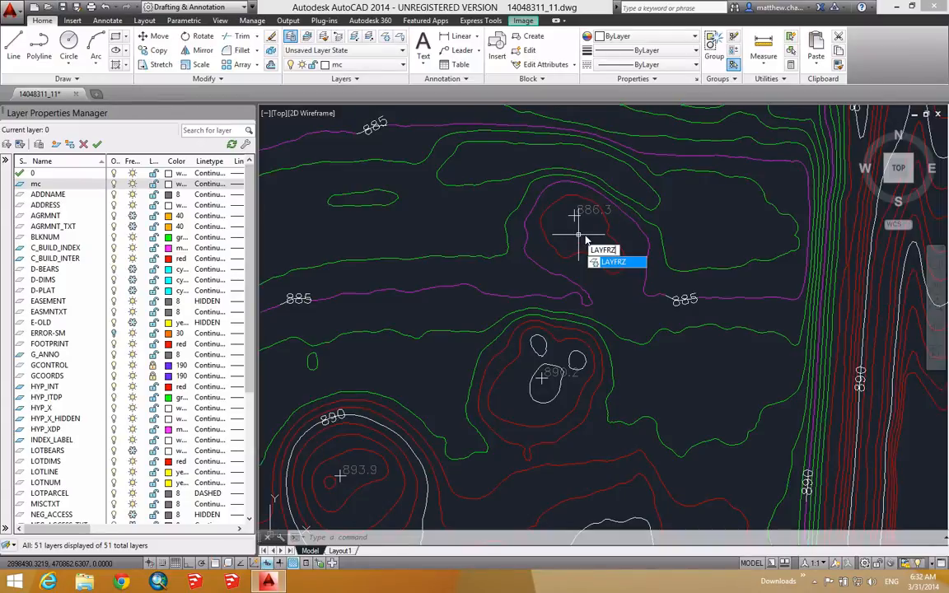
{"action": "key", "text": "Return"}
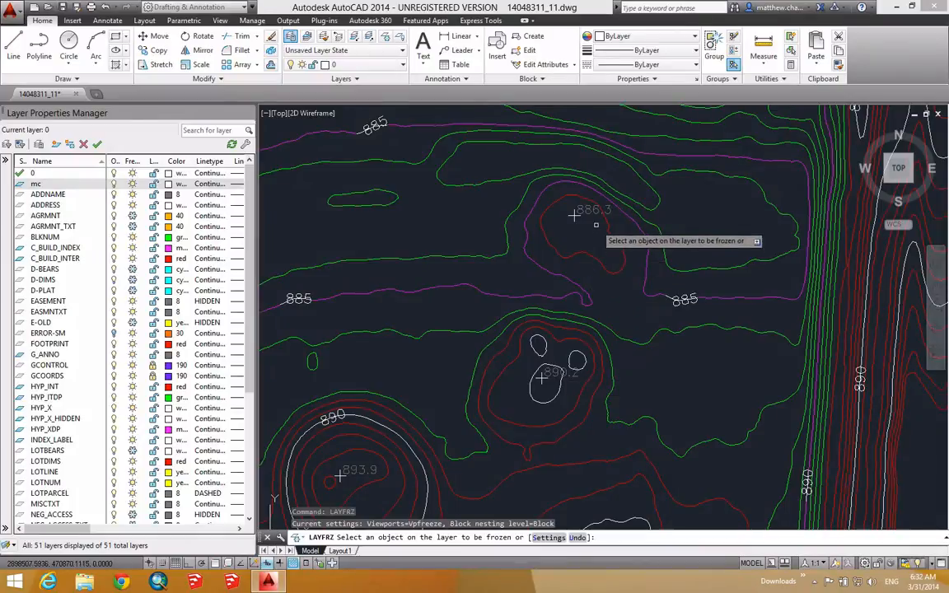
{"action": "left_click", "coordinate": [574, 214]}
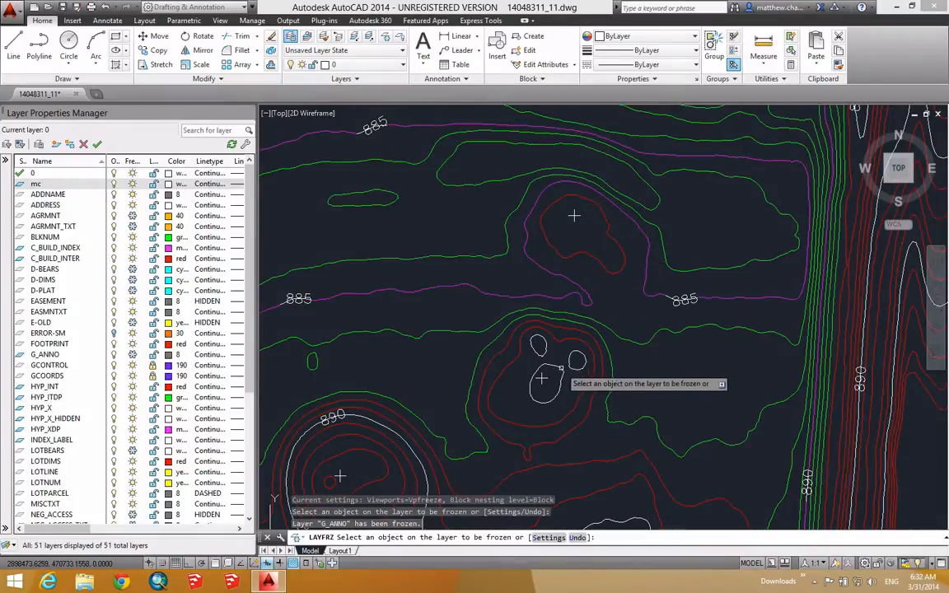
{"action": "left_click", "coordinate": [542, 378]}
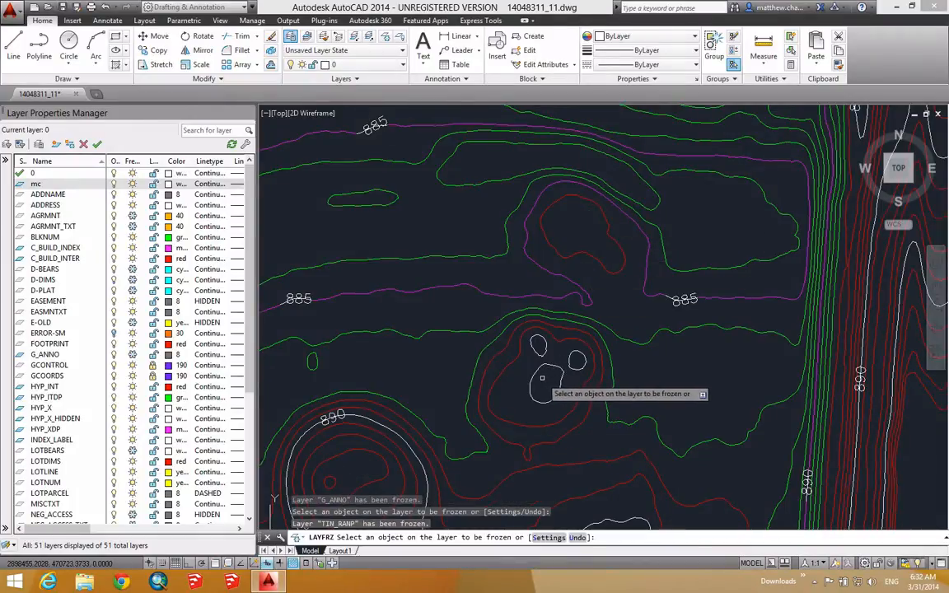
{"action": "left_click", "coordinate": [677, 301]}
- Try freezing the HYP_INT layer by picking a red contour line, and undo that freeze
{"action": "scroll", "coordinate": [676, 302], "scroll_direction": "down", "scroll_amount": 5}
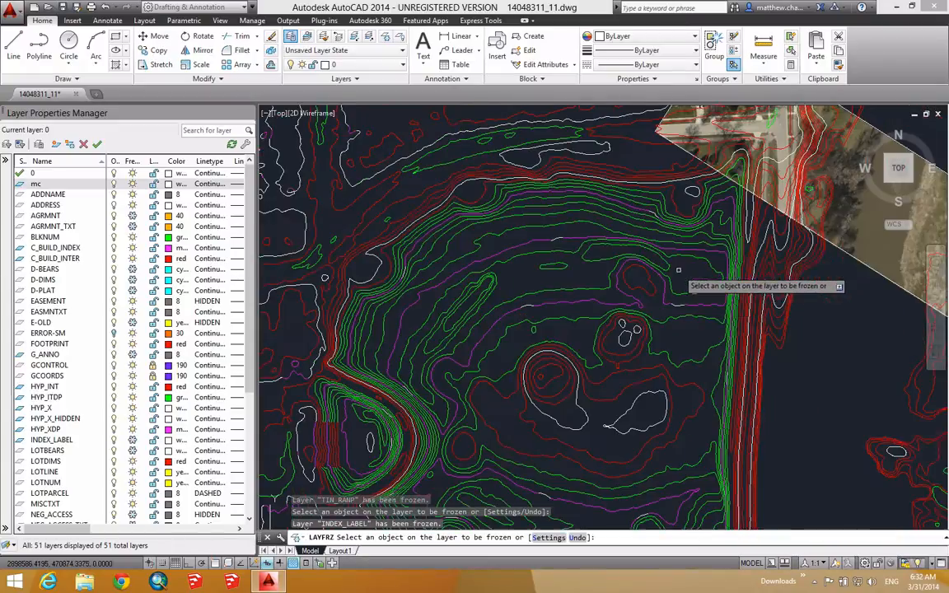
{"action": "middle_click_drag", "start_coordinate": [680, 269], "coordinate": [436, 352]}
{"action": "mouse_move", "coordinate": [538, 269]}
{"action": "middle_mouse_down"}
{"action": "mouse_move", "coordinate": [499, 303]}
{"action": "mouse_move", "coordinate": [457, 383]}
{"action": "middle_mouse_up"}
{"action": "middle_click_drag", "start_coordinate": [454, 191], "coordinate": [639, 353]}
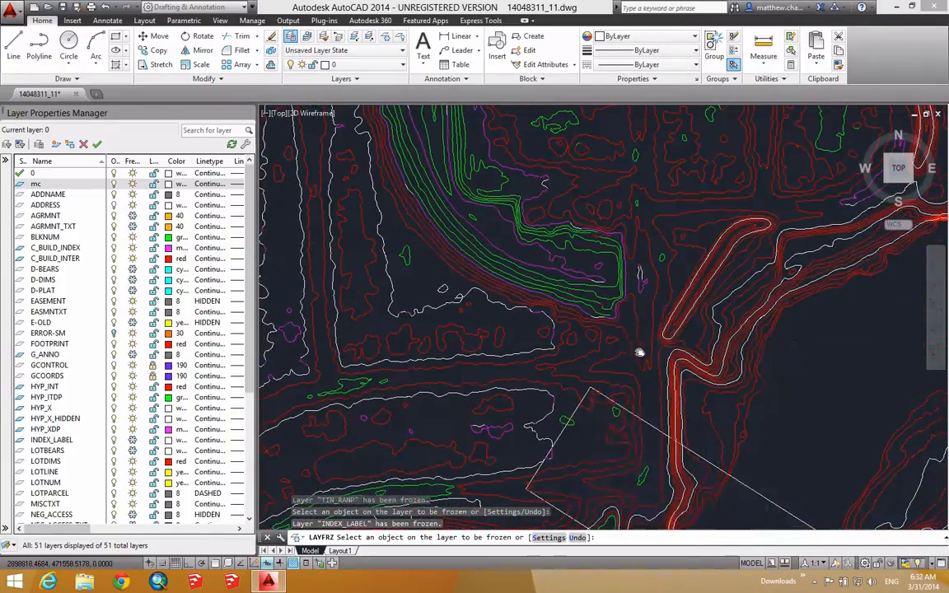
{"action": "middle_click_drag", "start_coordinate": [740, 255], "coordinate": [511, 340]}
{"action": "mouse_move", "coordinate": [716, 385]}
{"action": "middle_mouse_down"}
{"action": "mouse_move", "coordinate": [514, 276]}
{"action": "mouse_move", "coordinate": [691, 330]}
{"action": "middle_mouse_up"}
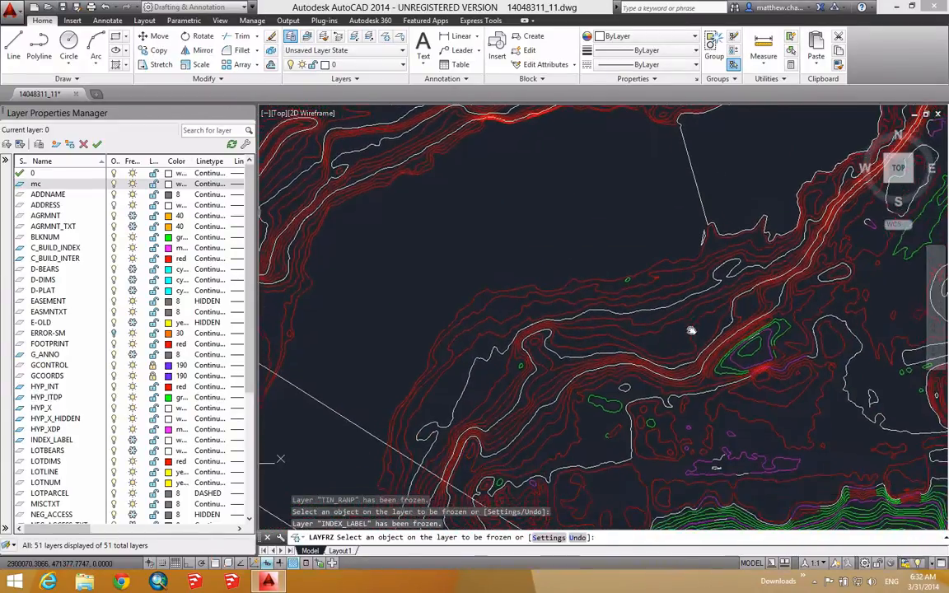
{"action": "scroll", "coordinate": [627, 406], "scroll_direction": "up", "scroll_amount": 3}
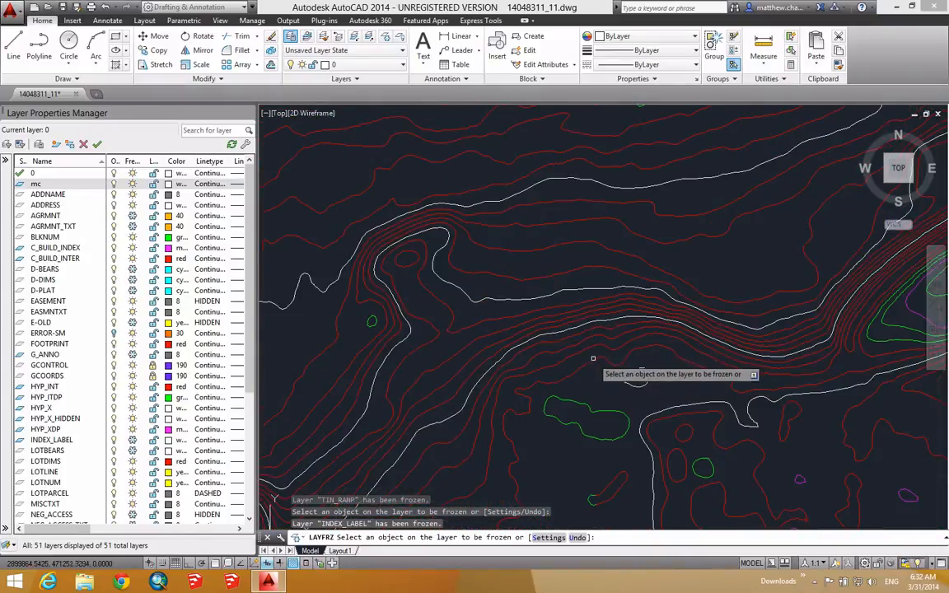
{"action": "left_click", "coordinate": [618, 381]}
{"action": "scroll", "coordinate": [614, 387], "scroll_direction": "down", "scroll_amount": 2}
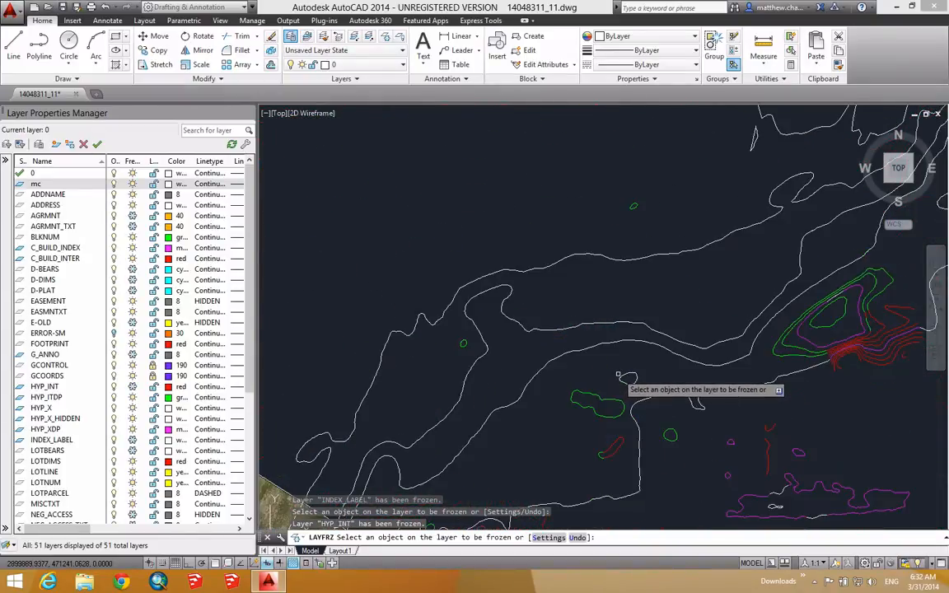
{"action": "key", "text": "ctrl+z"}
{"action": "mouse_move", "coordinate": [727, 397]}
{"action": "middle_mouse_down"}
{"action": "mouse_move", "coordinate": [470, 260]}
{"action": "mouse_move", "coordinate": [478, 276]}
{"action": "middle_mouse_up"}
{"action": "scroll", "coordinate": [477, 276], "scroll_direction": "down", "scroll_amount": 4}
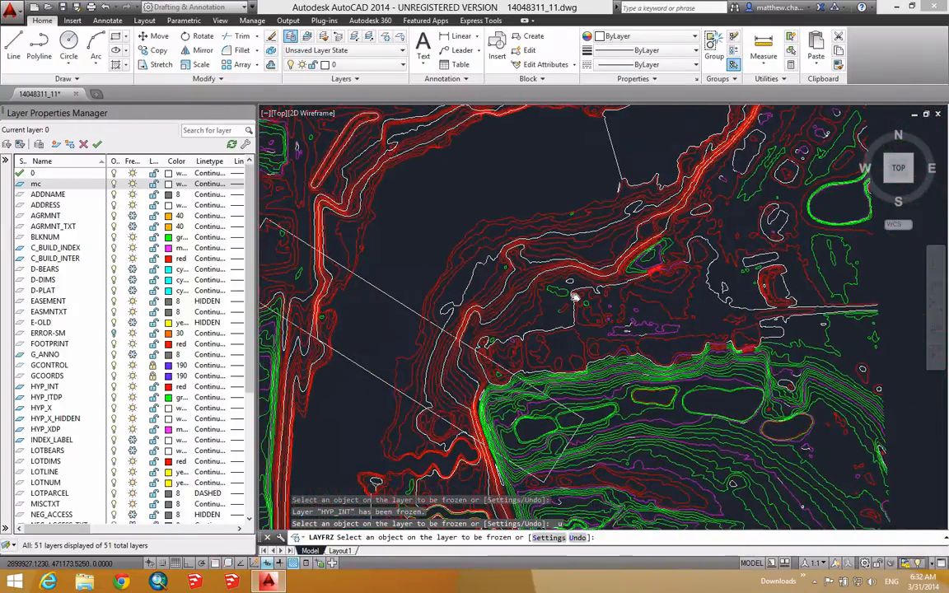
{"action": "middle_click_drag", "start_coordinate": [421, 302], "coordinate": [541, 319]}
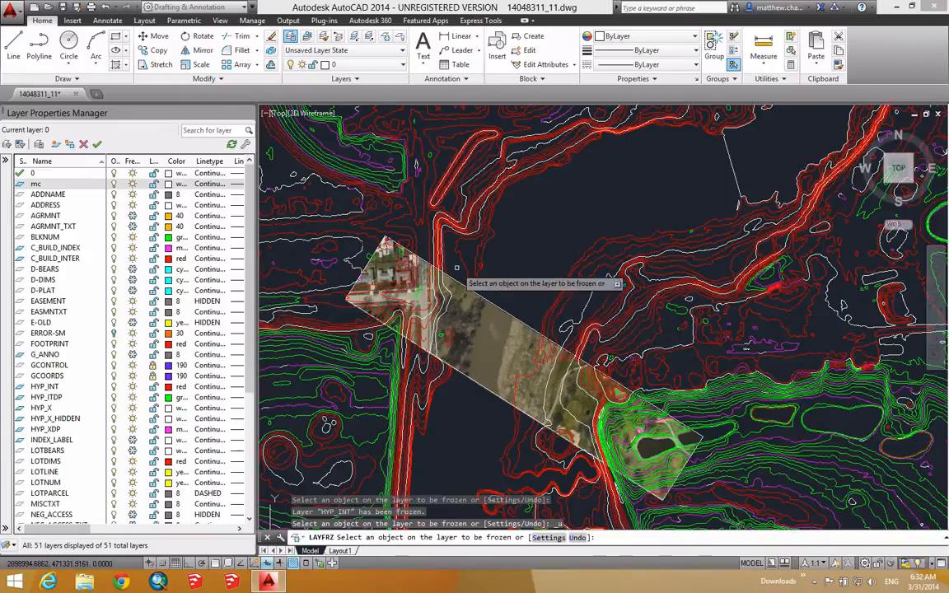
{"action": "scroll", "coordinate": [443, 256], "scroll_direction": "up", "scroll_amount": 1}
{"action": "scroll", "coordinate": [443, 255], "scroll_direction": "down", "scroll_amount": 3}
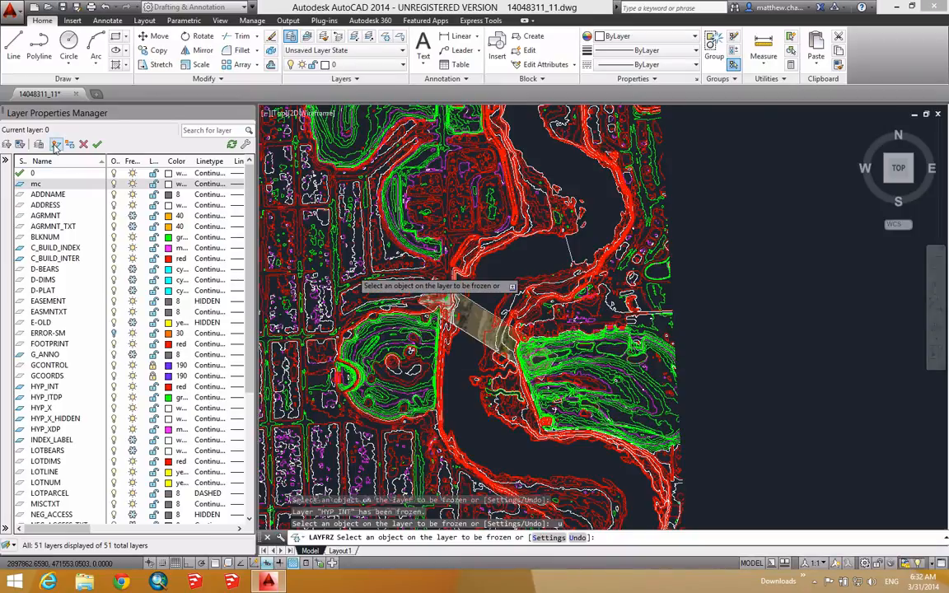
- Create three new layers named mc_contours, mc_site and mc_vegetation
{"action": "left_click", "coordinate": [56, 146]}
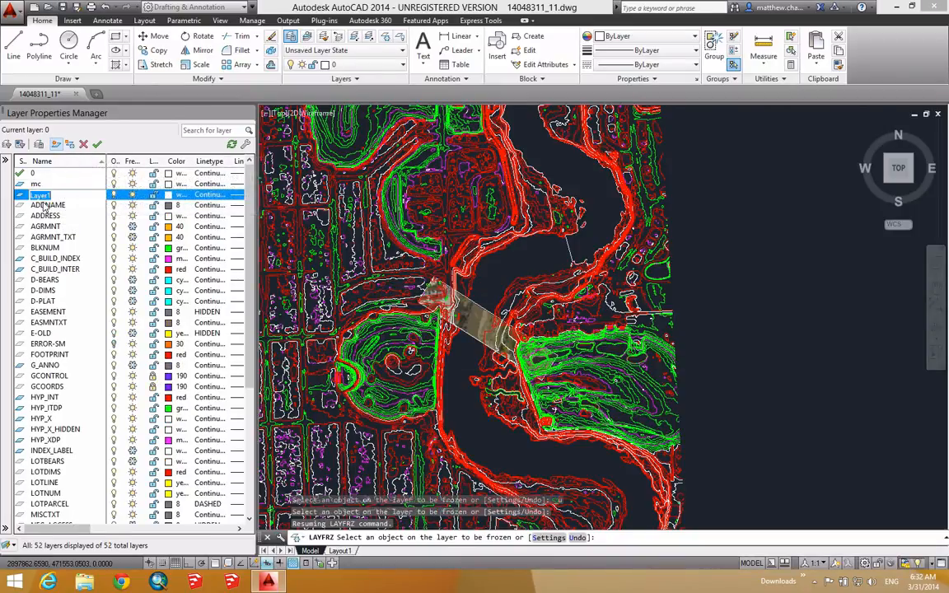
{"action": "type", "text": "mc_con"}
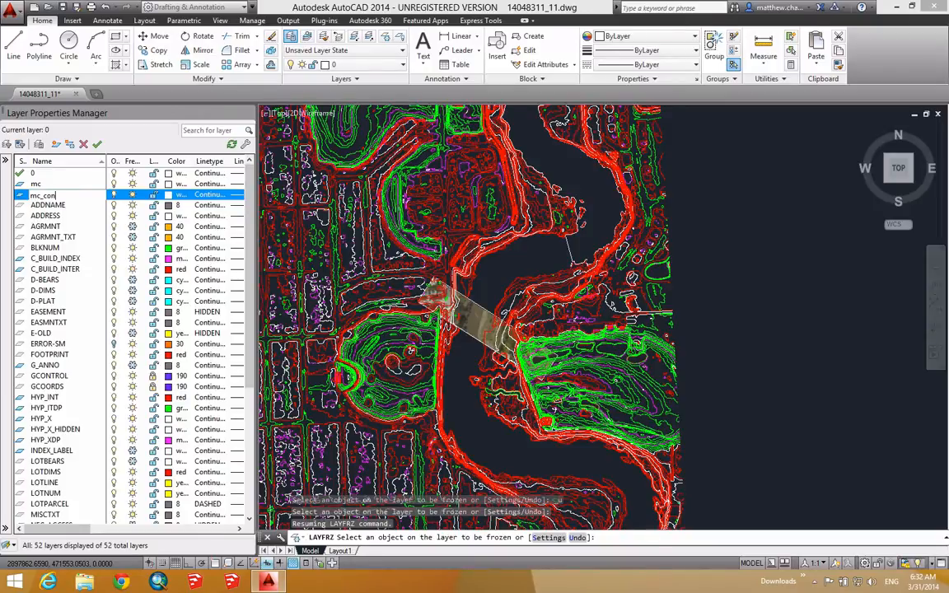
{"action": "type", "text": "tours"}
{"action": "key", "text": "Return"}
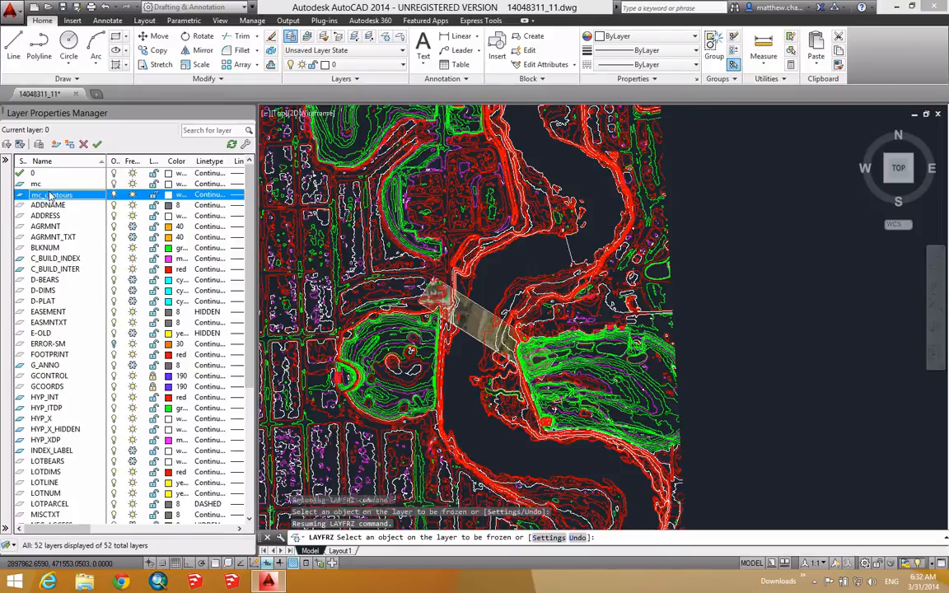
{"action": "left_click", "coordinate": [56, 144]}
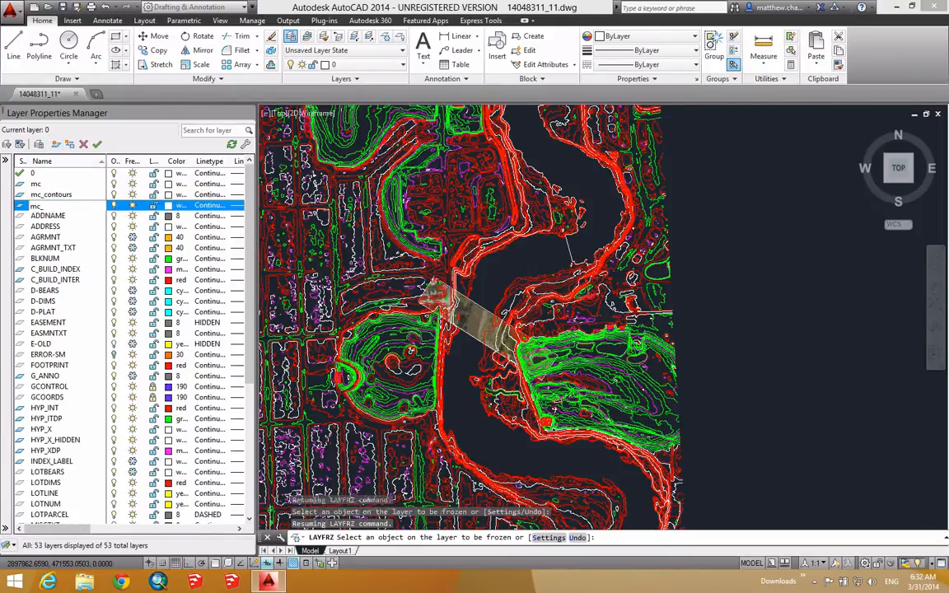
{"action": "key", "text": "Return"}
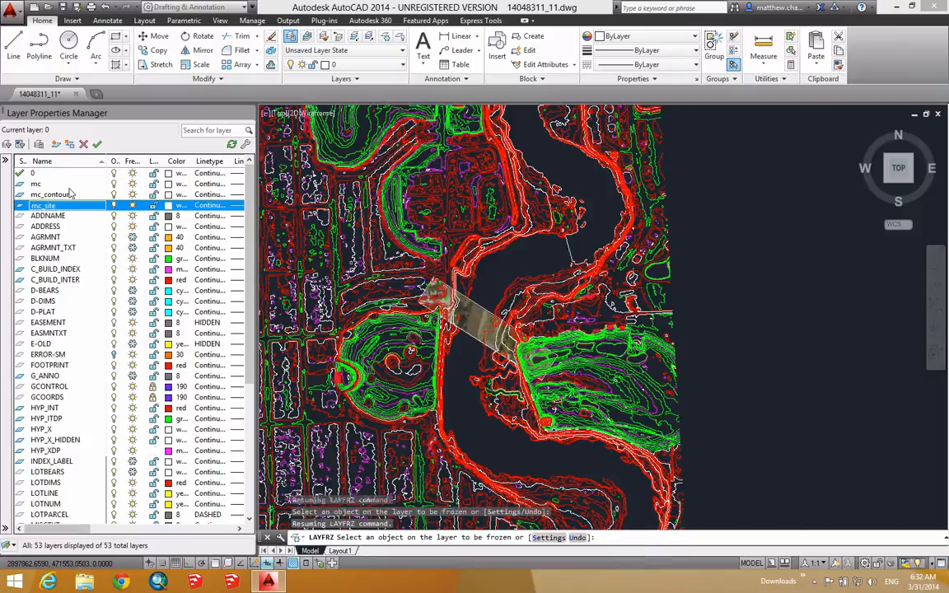
{"action": "left_click", "coordinate": [56, 144]}
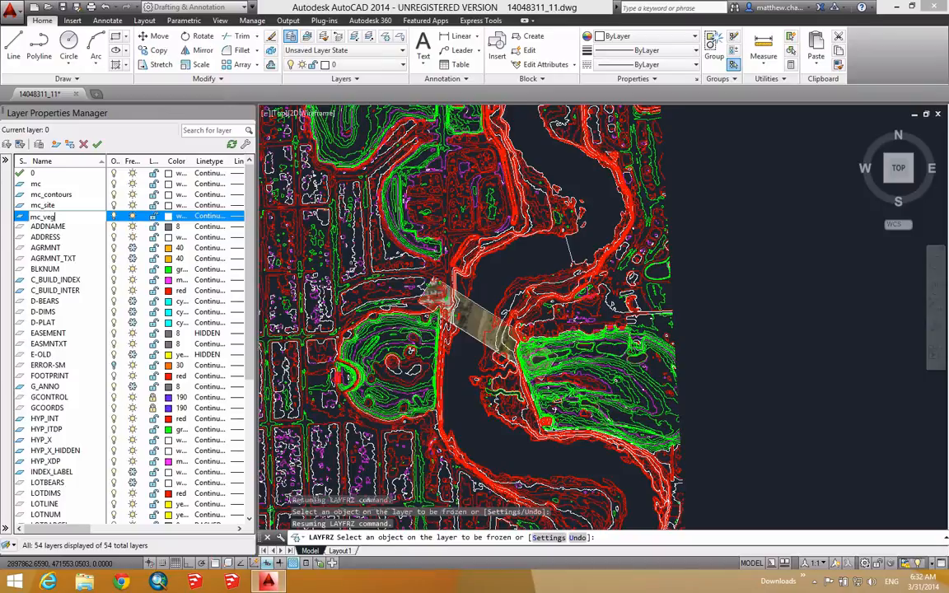
{"action": "type", "text": "mc_vegetation"}
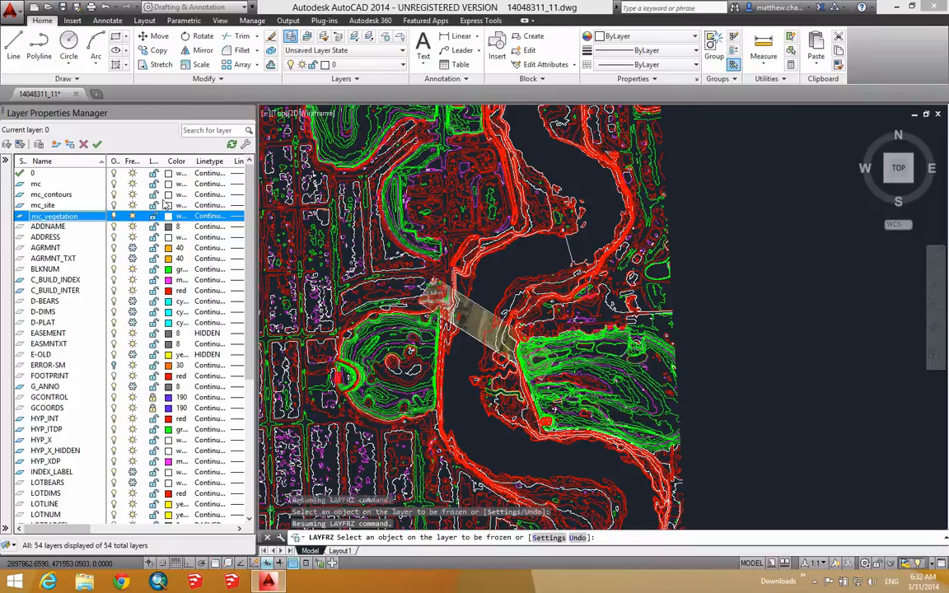
- Set the layer colors to index 80 for mc_vegetation, 142 for mc_site and 254 for mc_contours
{"action": "left_click", "coordinate": [172, 217]}
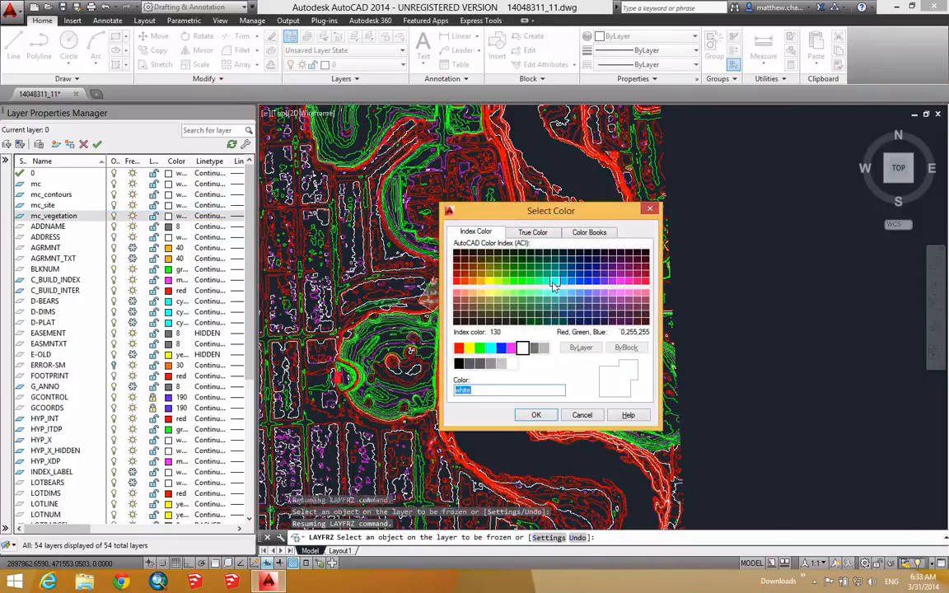
{"action": "left_click", "coordinate": [512, 282]}
{"action": "left_click", "coordinate": [535, 414]}
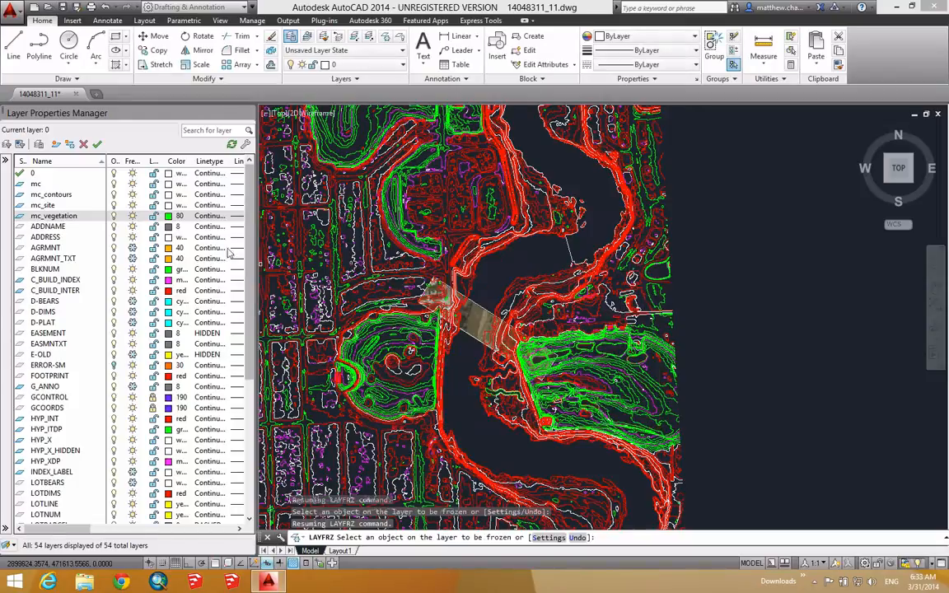
{"action": "left_click", "coordinate": [169, 205]}
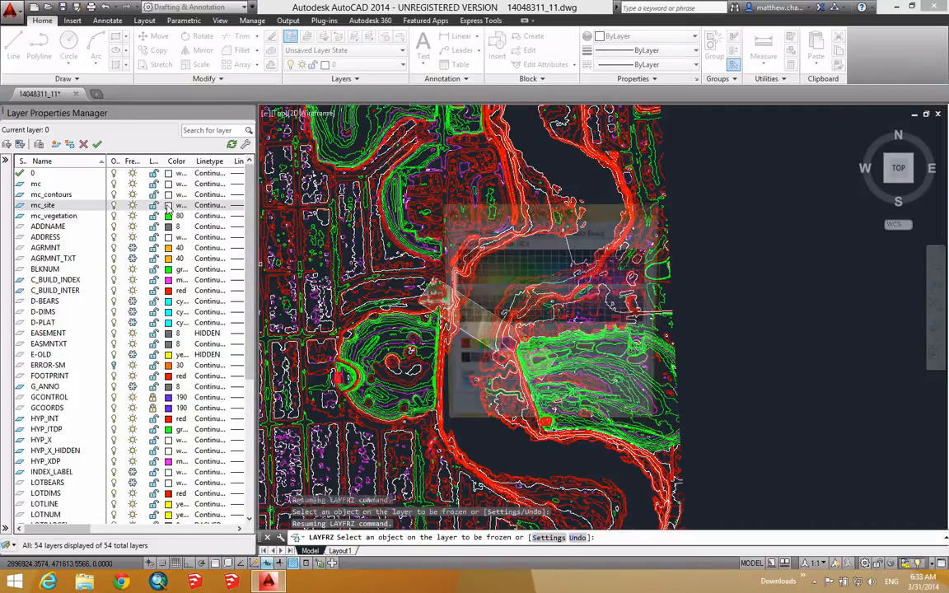
{"action": "left_click", "coordinate": [563, 274]}
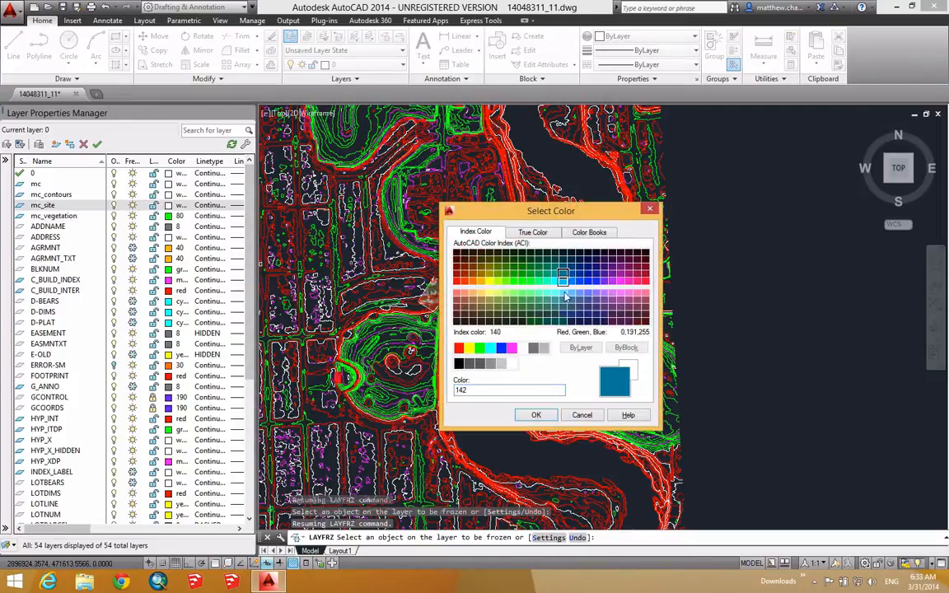
{"action": "left_click", "coordinate": [536, 414]}
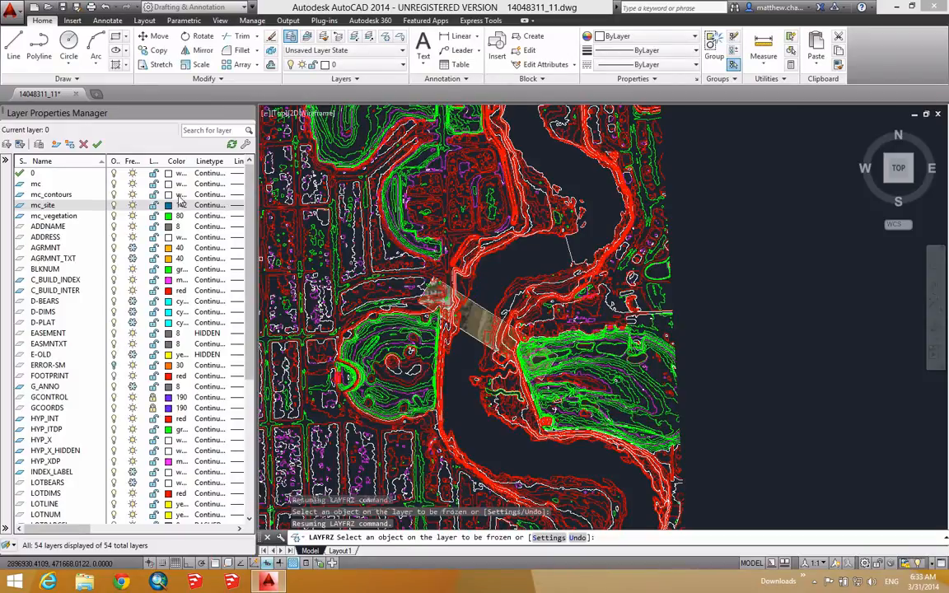
{"action": "left_click", "coordinate": [168, 194]}
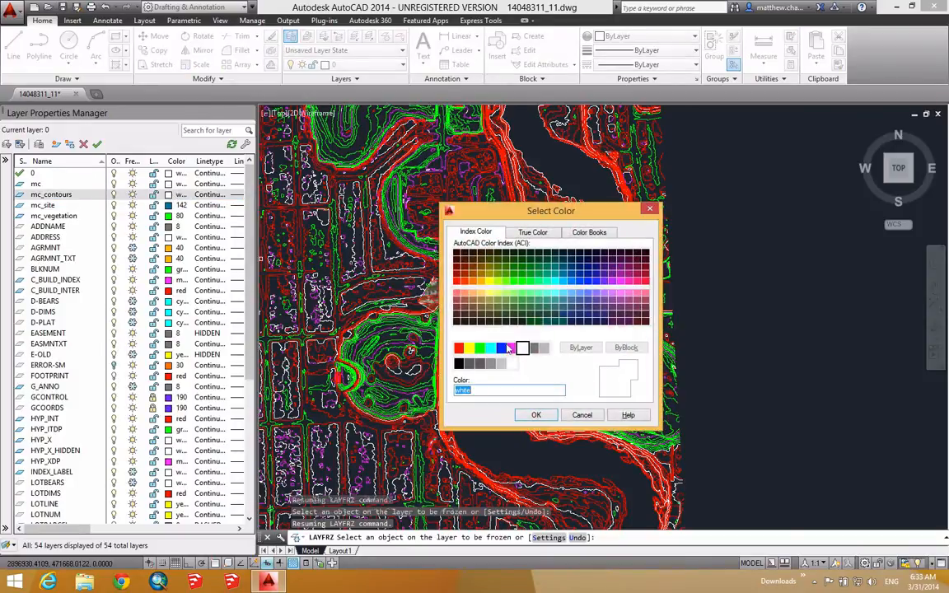
{"action": "left_click", "coordinate": [502, 364]}
{"action": "left_click", "coordinate": [536, 414]}
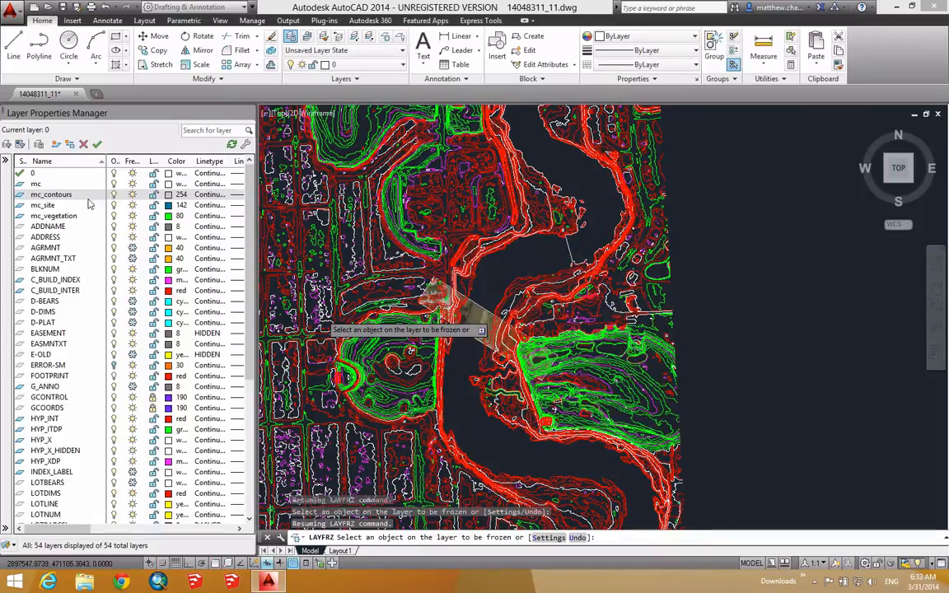
- Make the mc layer current and rename it mc_aerial
{"action": "left_click", "coordinate": [35, 184]}
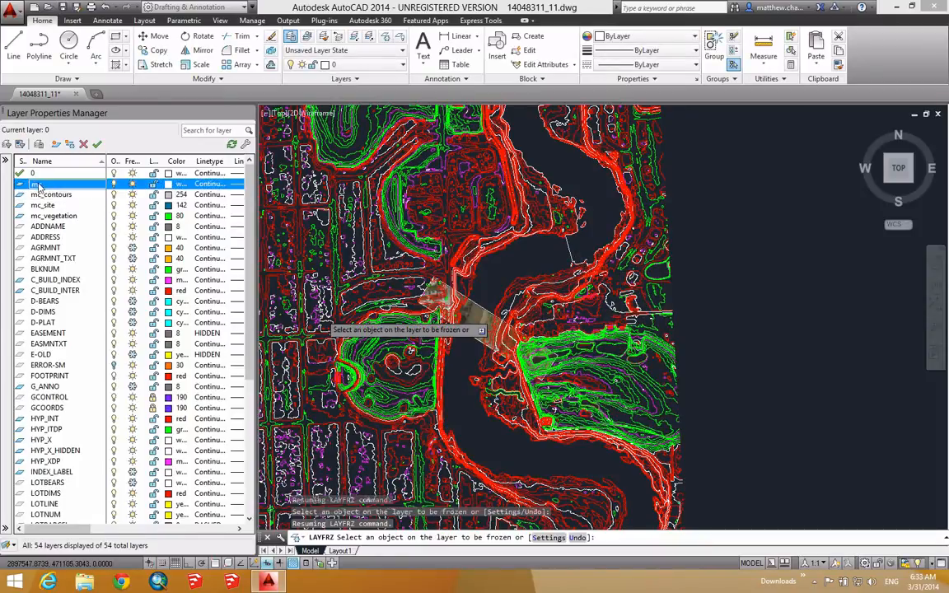
{"action": "double_click", "coordinate": [38, 185]}
{"action": "right_click", "coordinate": [39, 189]}
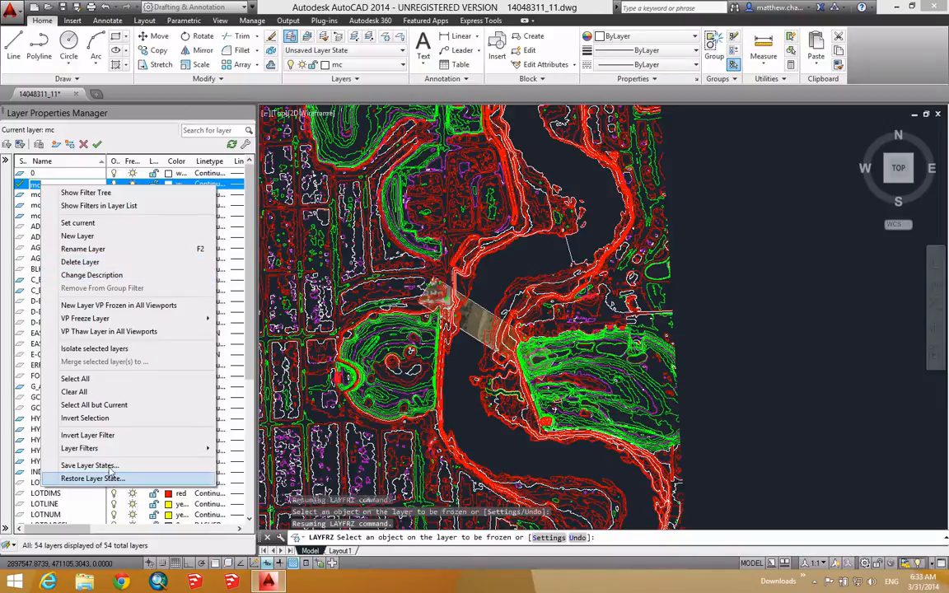
{"action": "left_click", "coordinate": [48, 225]}
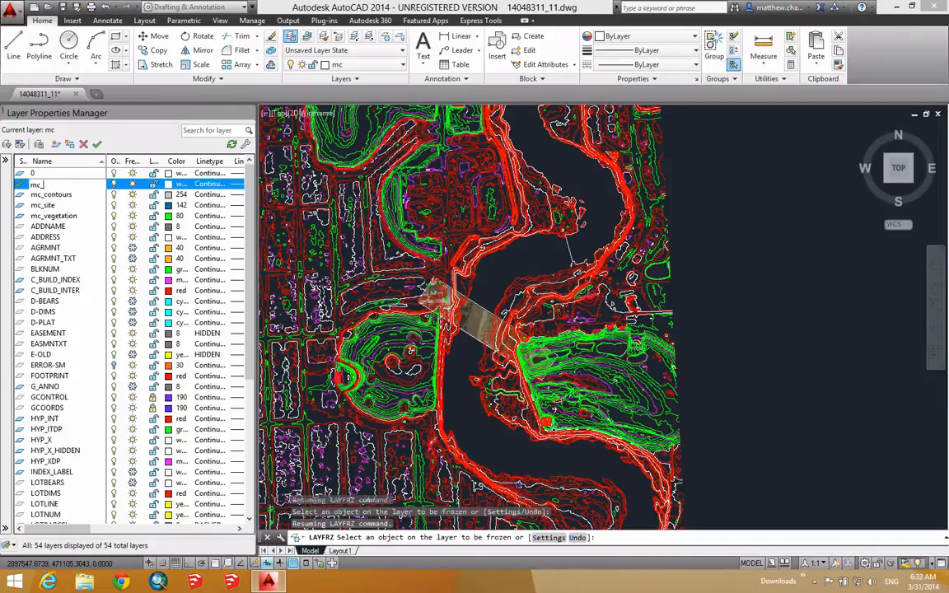
{"action": "key", "text": "Return"}
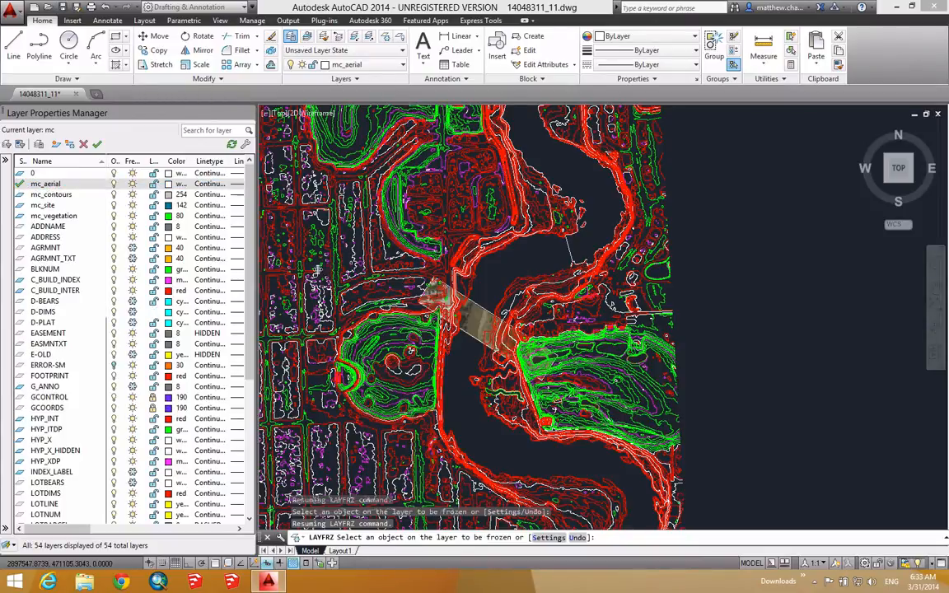
- View the drawing from the front to examine the heights of the contours and the flat geometry below them
{"action": "middle_click_drag", "start_coordinate": [513, 316], "coordinate": [601, 324]}
{"action": "left_click", "coordinate": [899, 189]}
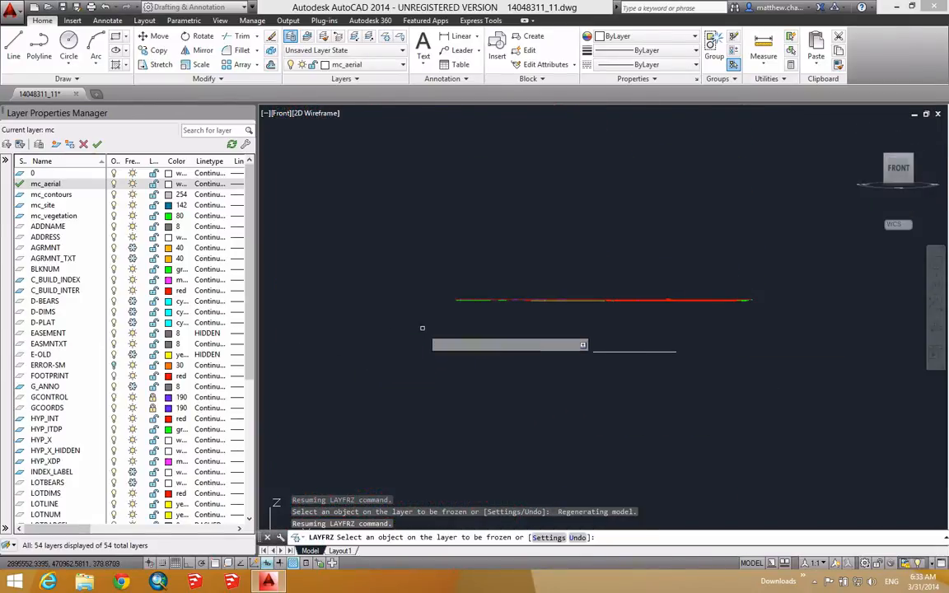
{"action": "left_click", "coordinate": [481, 295]}
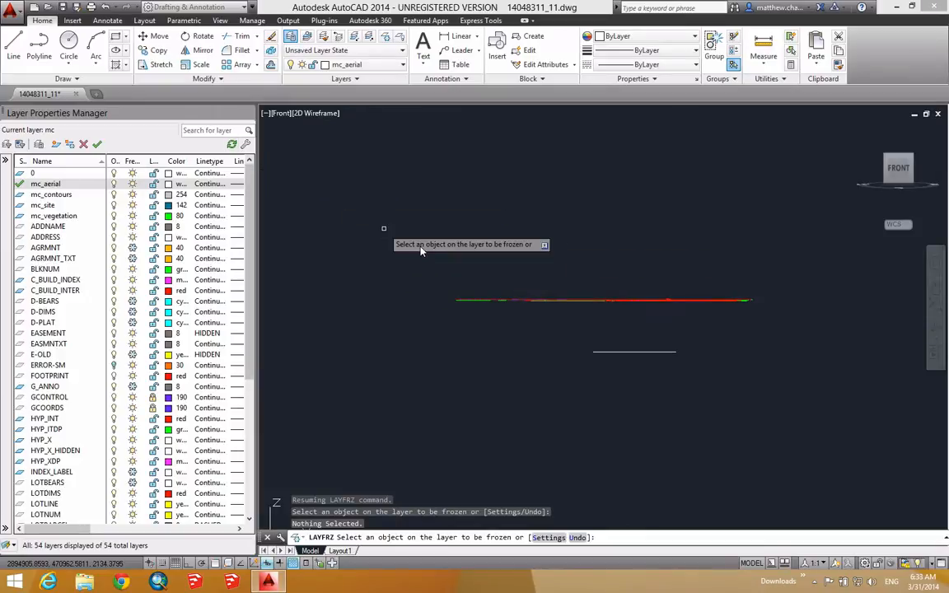
- End the layer freezing and assign all the upper contour geometry to the mc_contours layer
{"action": "key", "text": "Escape"}
{"action": "left_click", "coordinate": [427, 267]}
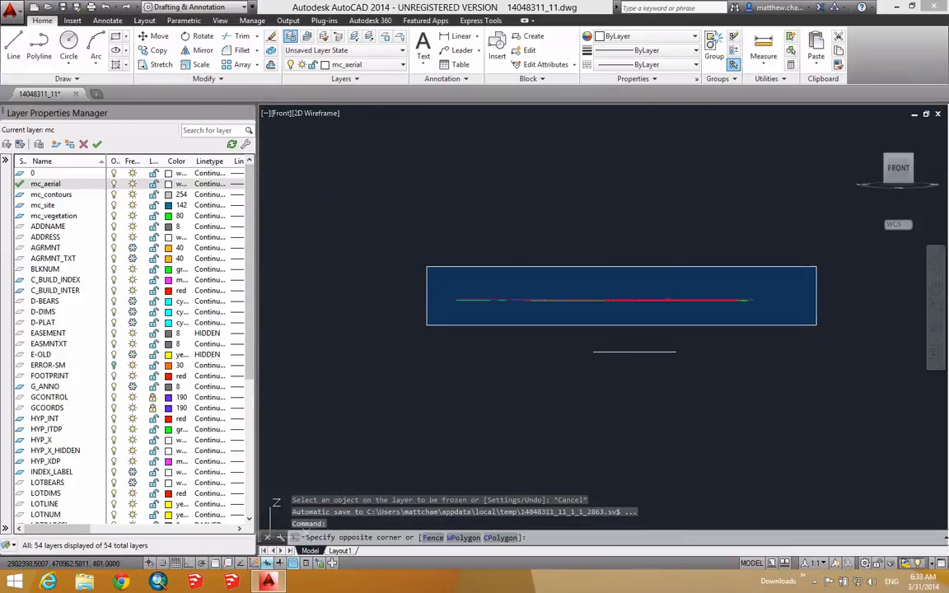
{"action": "left_click", "coordinate": [812, 325]}
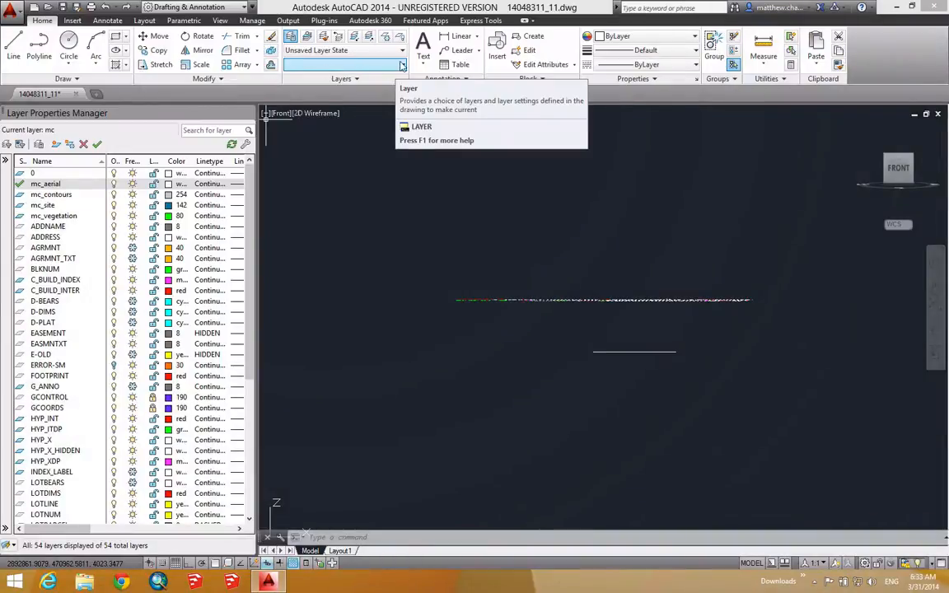
{"action": "left_click", "coordinate": [402, 65]}
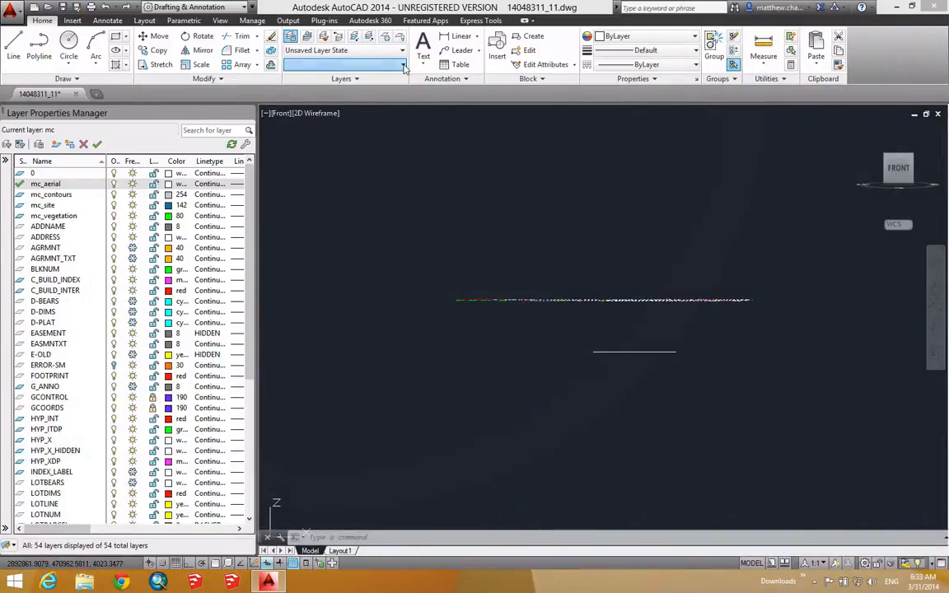
{"action": "mouse_move", "coordinate": [405, 185]}
{"action": "left_mouse_down"}
{"action": "mouse_move", "coordinate": [406, 104]}
{"action": "mouse_move", "coordinate": [406, 193]}
{"action": "left_mouse_up"}
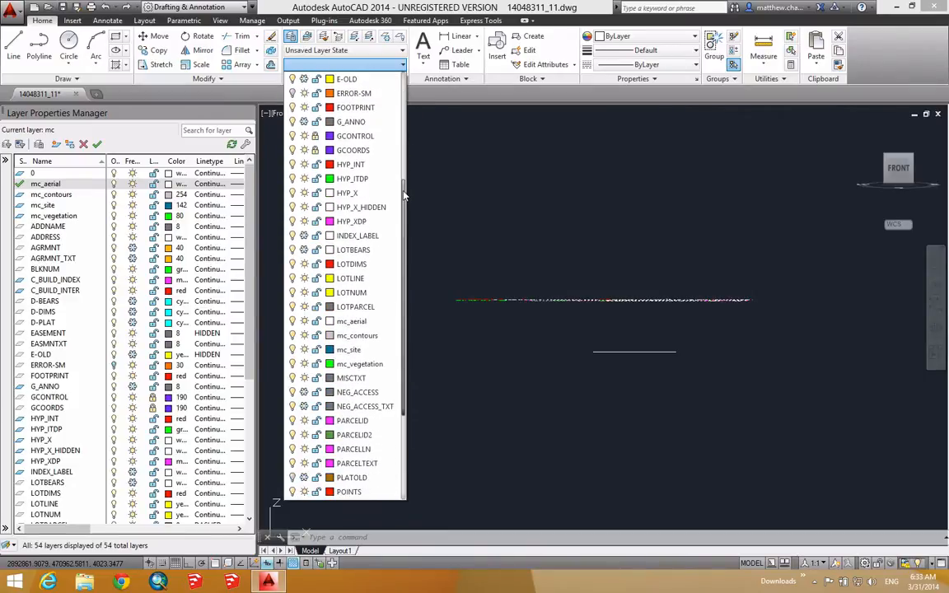
{"action": "left_click", "coordinate": [358, 335]}
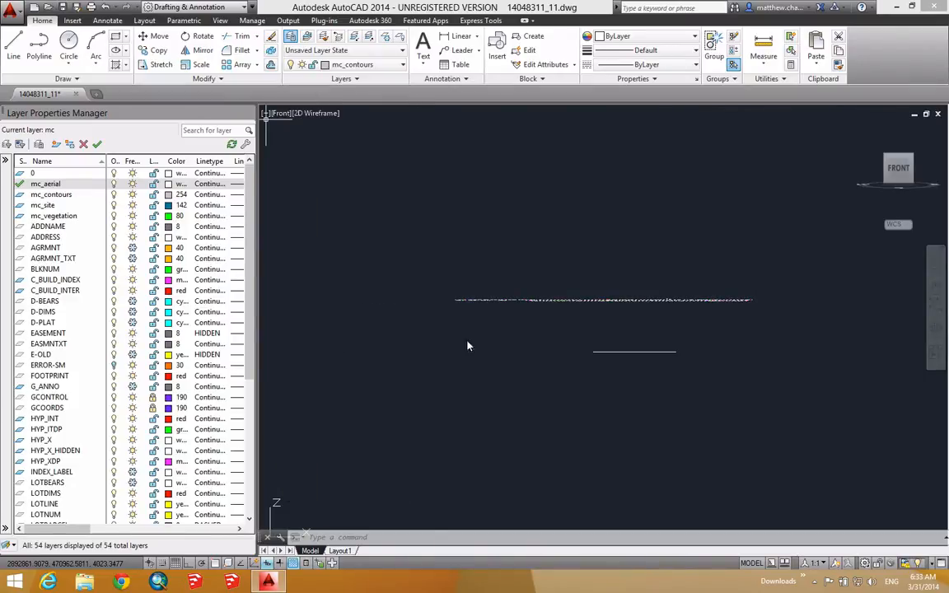
{"action": "left_click", "coordinate": [593, 322]}
{"action": "key", "text": "Escape"}
{"action": "key", "text": "Escape"}
{"action": "scroll", "coordinate": [663, 317], "scroll_direction": "up", "scroll_amount": 3}
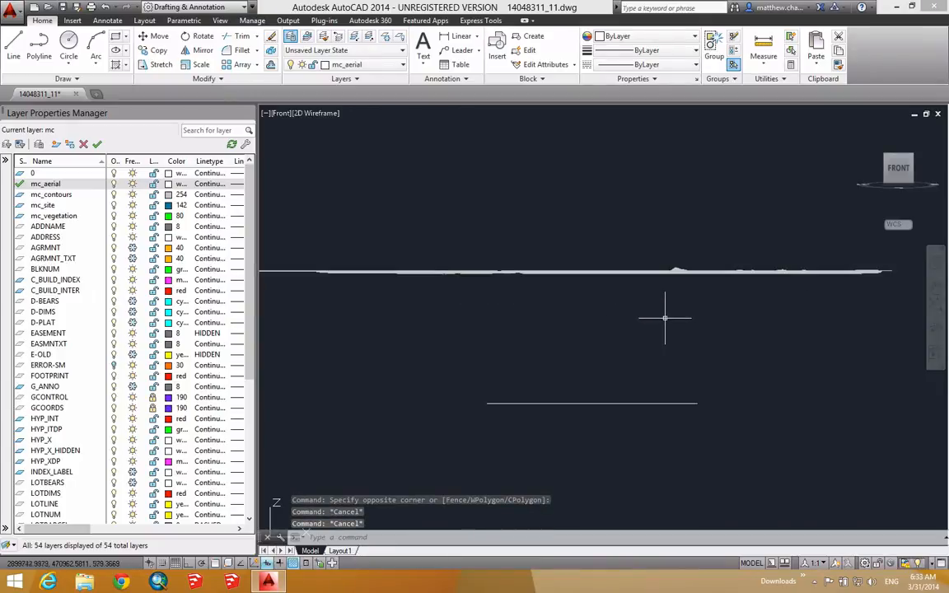
- Check which layer the flat aerial image below the contours is on
{"action": "left_click", "coordinate": [643, 394]}
{"action": "left_click", "coordinate": [627, 415]}
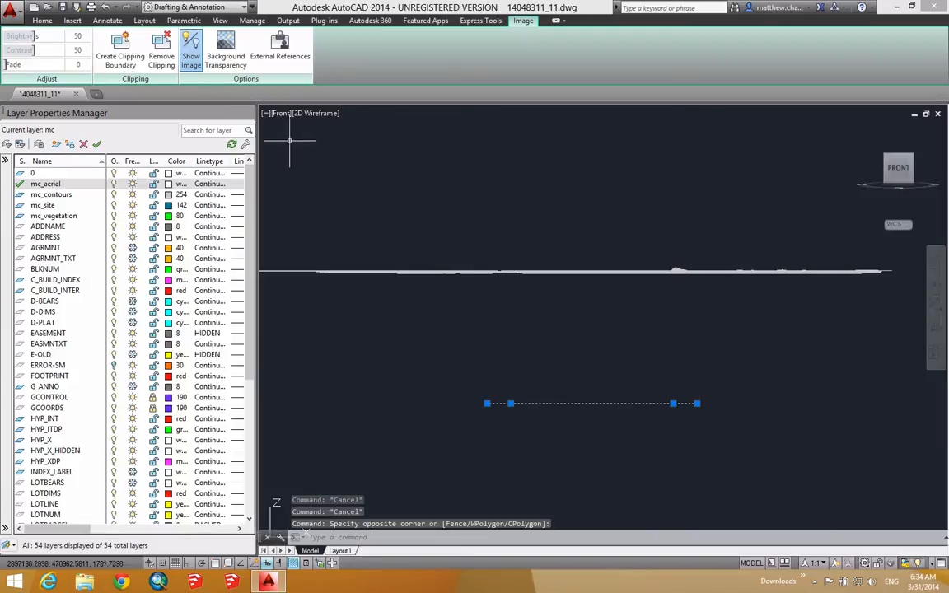
{"action": "left_click", "coordinate": [41, 20]}
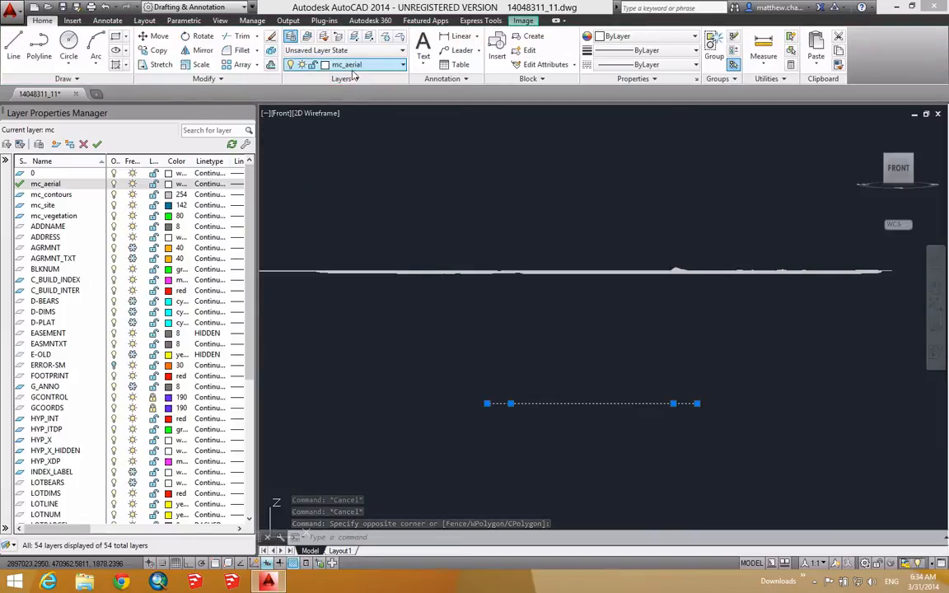
{"action": "key", "text": "Escape"}
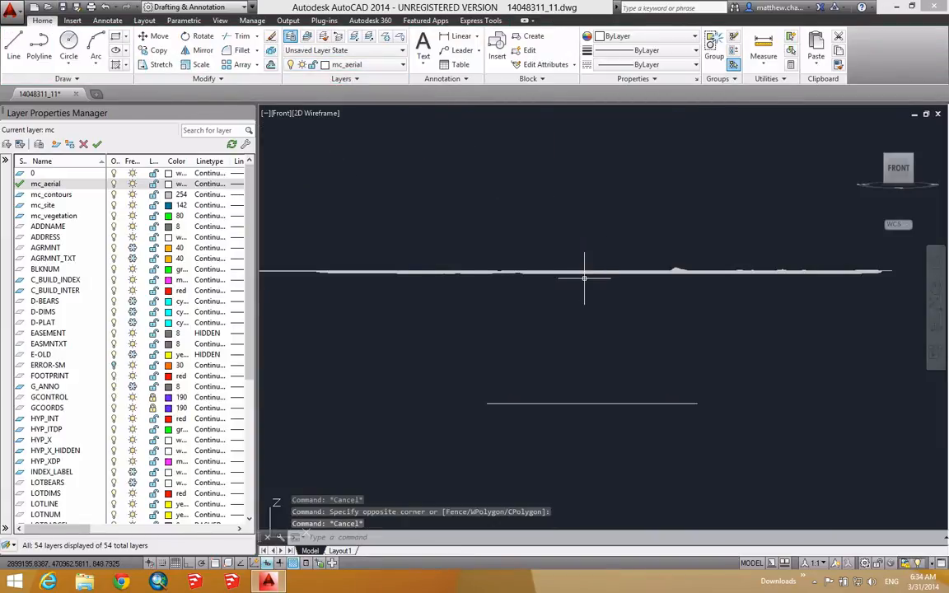
{"action": "scroll", "coordinate": [525, 251], "scroll_direction": "down", "scroll_amount": 2}
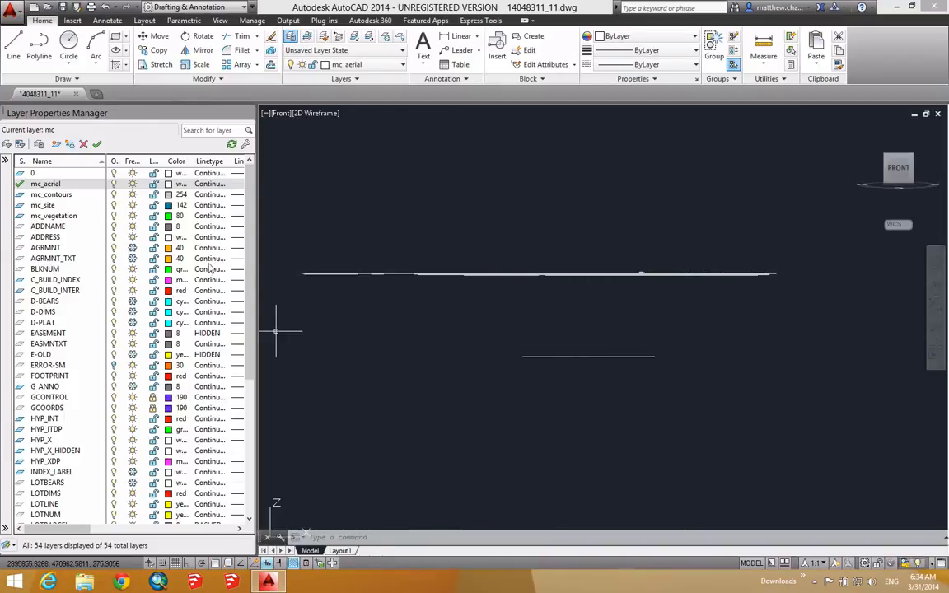
- Lock the mc_aerial, mc_contours, mc_site and mc_vegetation layers
{"action": "left_click", "coordinate": [60, 219]}
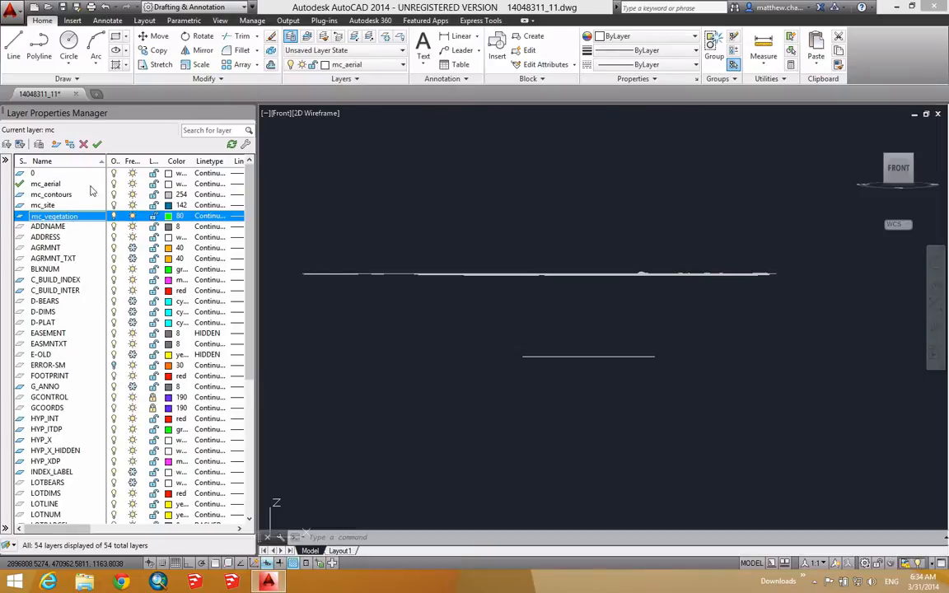
{"action": "left_click", "coordinate": [152, 183]}
{"action": "left_click", "coordinate": [152, 195]}
{"action": "left_click", "coordinate": [152, 205]}
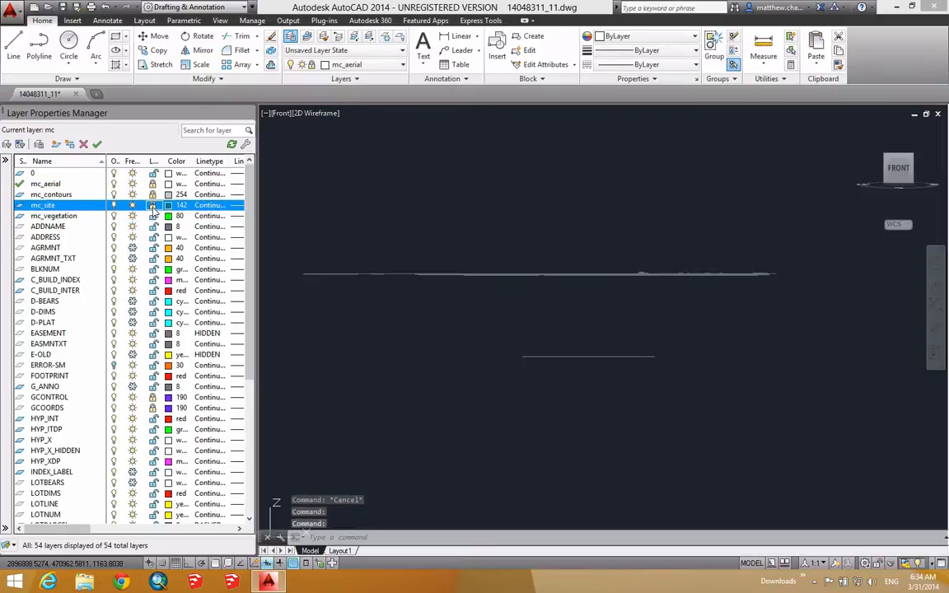
{"action": "left_click", "coordinate": [153, 216]}
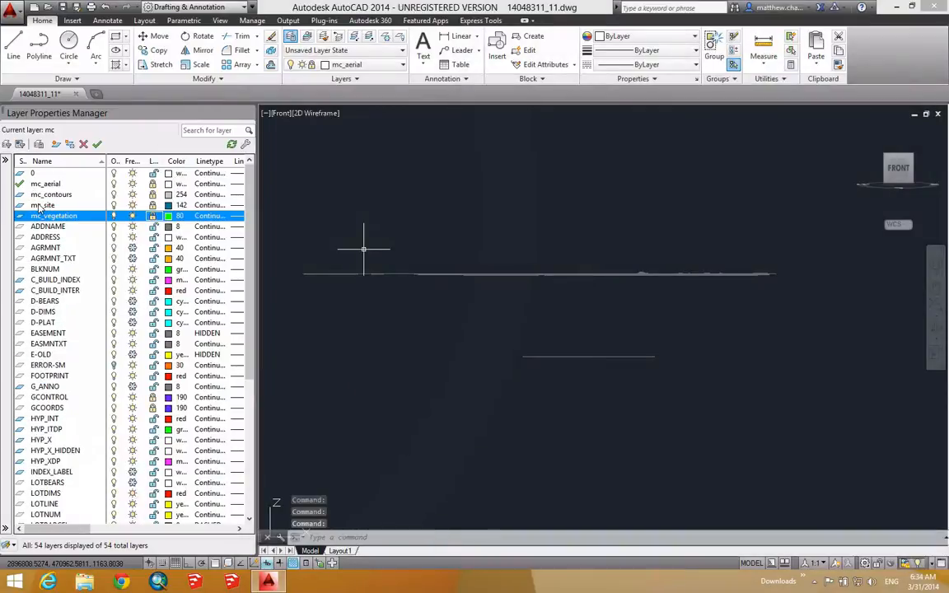
- Sort the layers by freeze state to thaw the frozen ones together, and undo the recent lock and thaw changes
{"action": "left_click", "coordinate": [131, 161]}
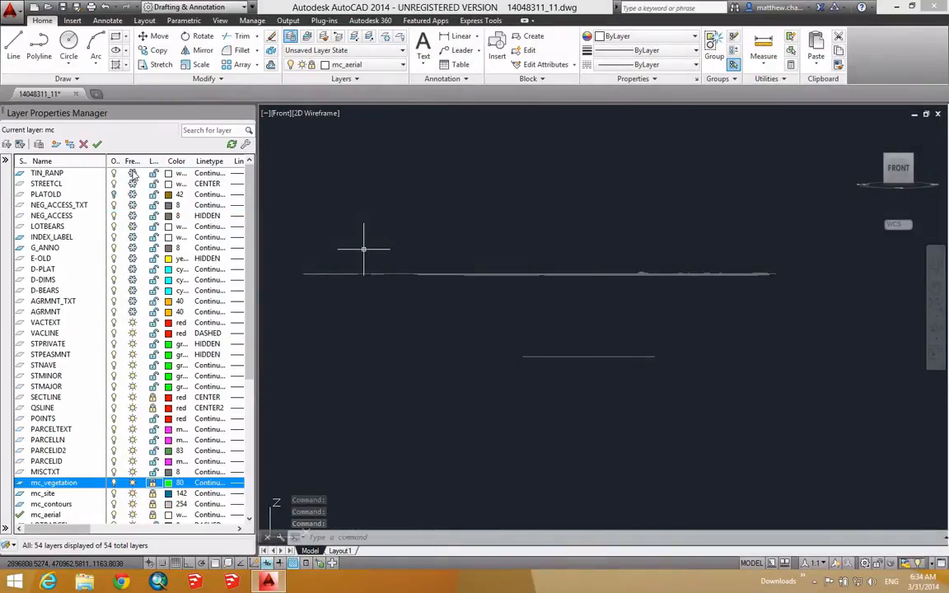
{"action": "left_click", "coordinate": [130, 173]}
{"action": "left_click", "coordinate": [134, 313], "text": "shift"}
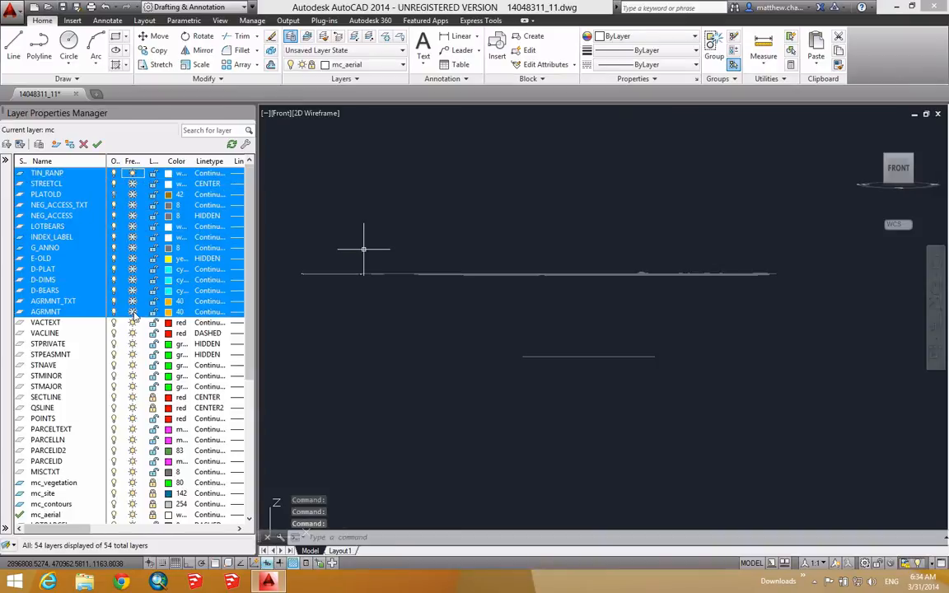
{"action": "left_click", "coordinate": [134, 313]}
{"action": "left_click", "coordinate": [360, 243]}
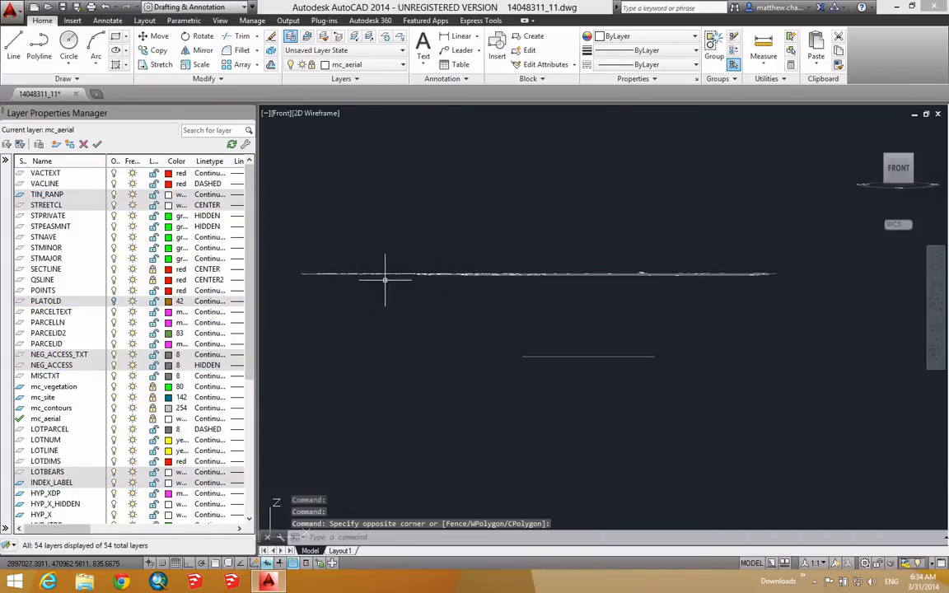
{"action": "key", "text": "ctrl+z"}
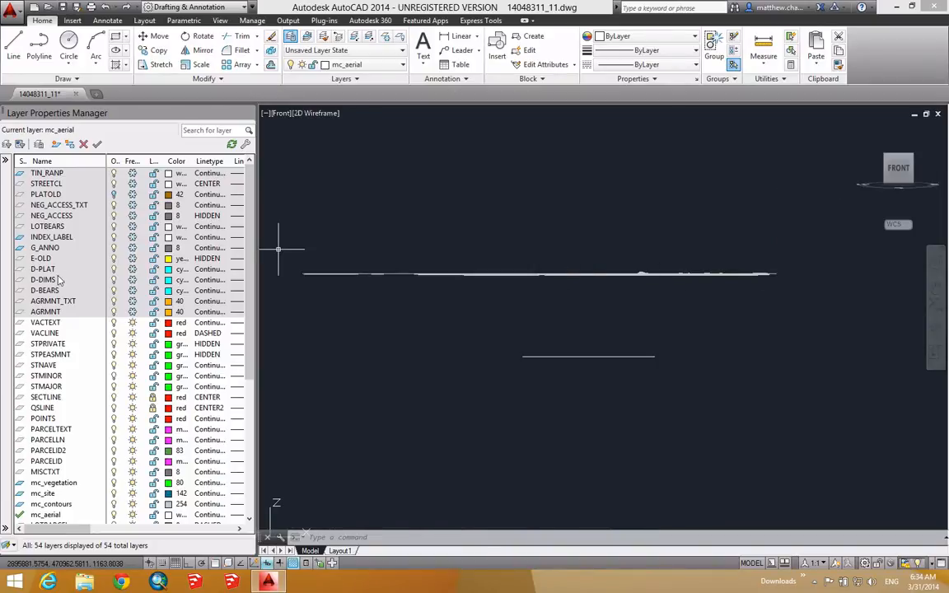
- Thaw all the frozen layers from TIN_RANP to AGRMNT at once
{"action": "left_click", "coordinate": [133, 173]}
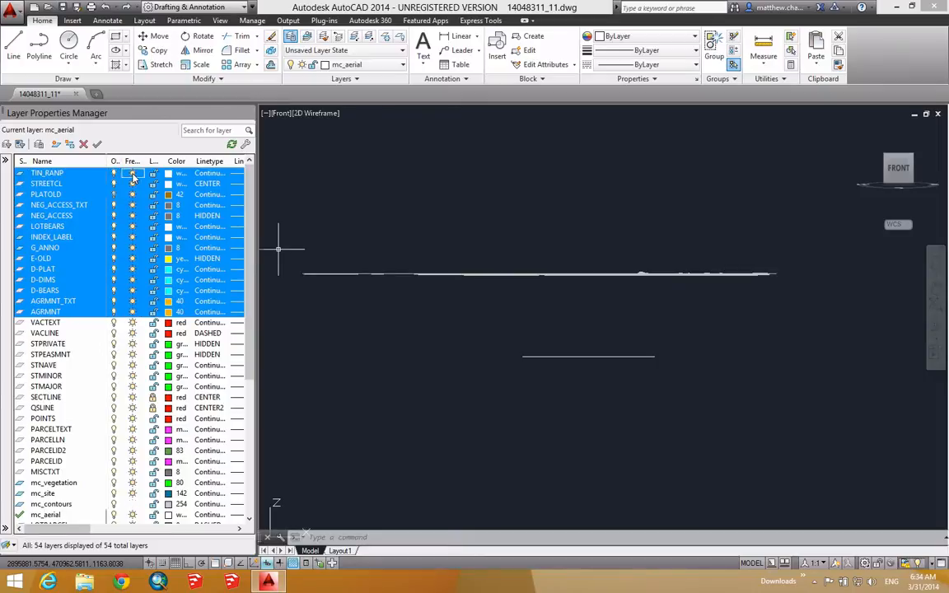
{"action": "scroll", "coordinate": [142, 321], "scroll_direction": "down", "scroll_amount": 7}
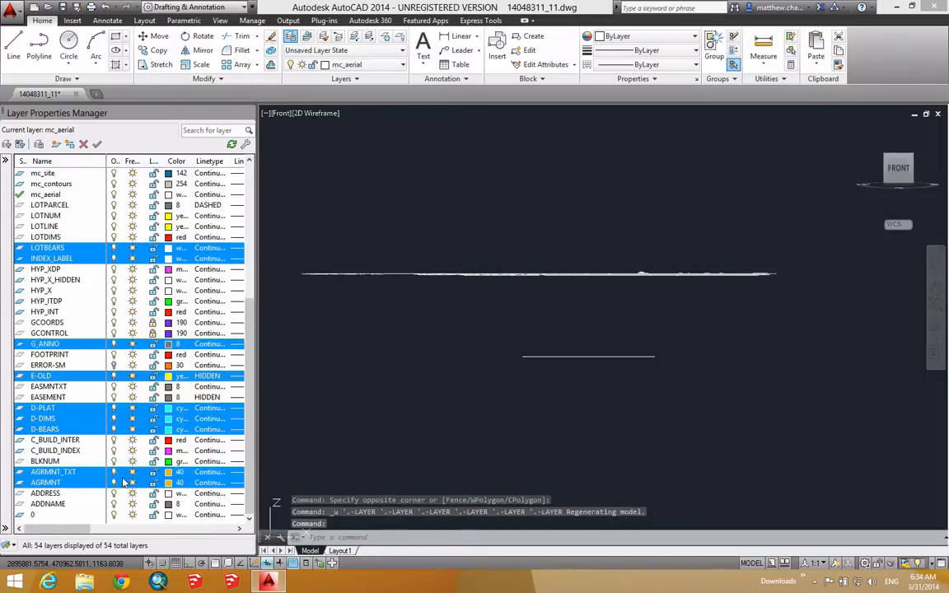
{"action": "left_click", "coordinate": [496, 213]}
{"action": "left_click", "coordinate": [477, 227]}
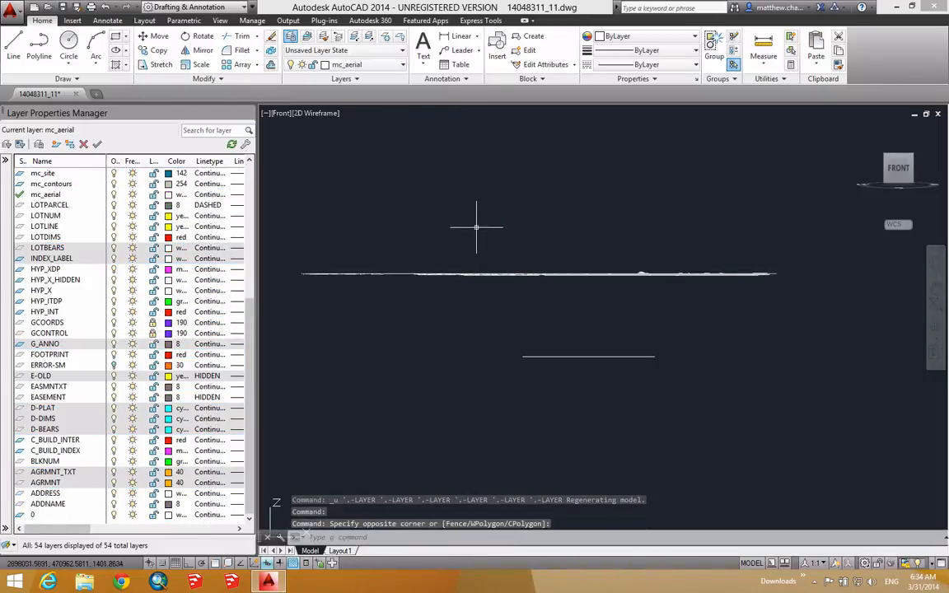
- Try erasing every object in the drawing at once, and undo the erasure
{"action": "left_click", "coordinate": [475, 226]}
{"action": "left_click", "coordinate": [478, 246]}
{"action": "key", "text": "Escape"}
{"action": "left_click", "coordinate": [467, 244]}
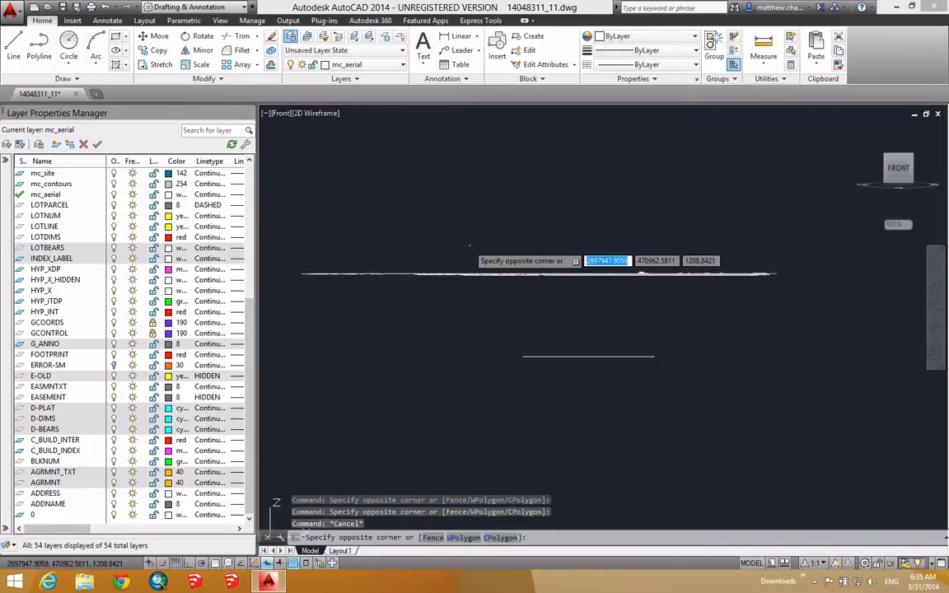
{"action": "key", "text": "Escape"}
{"action": "key", "text": "ctrl+a"}
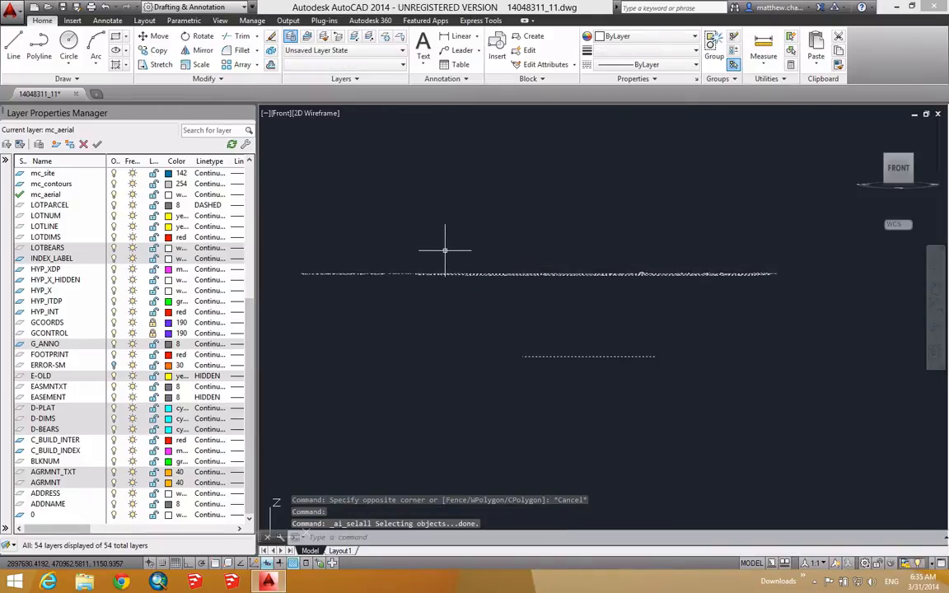
{"action": "key", "text": "Delete"}
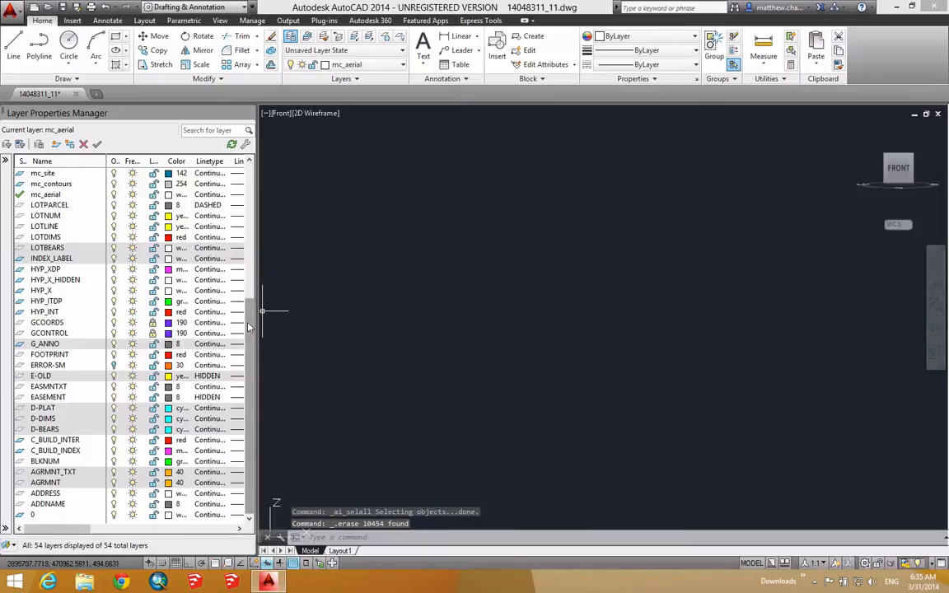
{"action": "mouse_move", "coordinate": [250, 327]}
{"action": "left_mouse_down"}
{"action": "mouse_move", "coordinate": [255, 158]}
{"action": "mouse_move", "coordinate": [266, 203]}
{"action": "mouse_move", "coordinate": [260, 335]}
{"action": "left_mouse_up"}
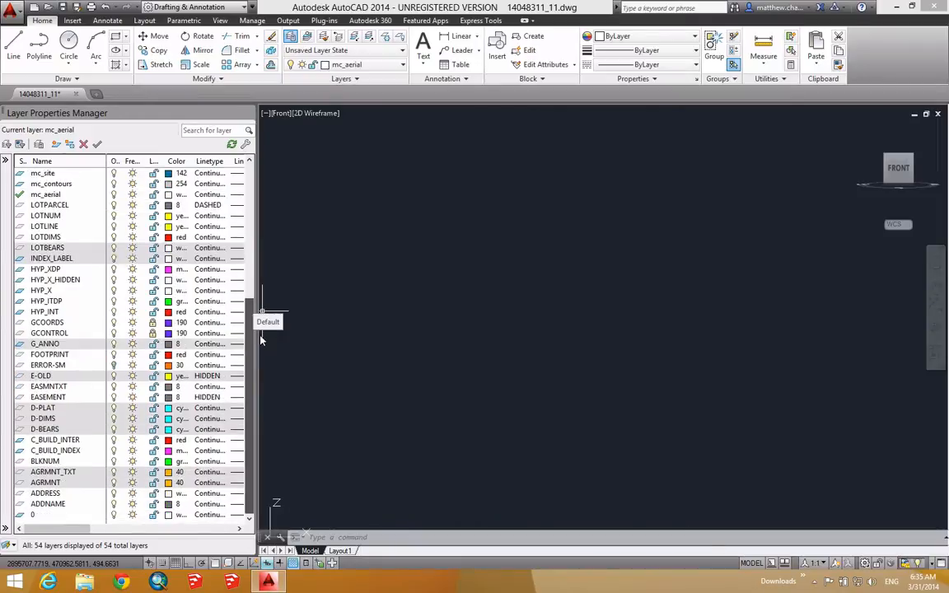
{"action": "key", "text": "ctrl+z"}
- Unlock the GCOORDS, GCONTROL, SECTLINE and QSLINE layers
{"action": "left_click", "coordinate": [142, 322]}
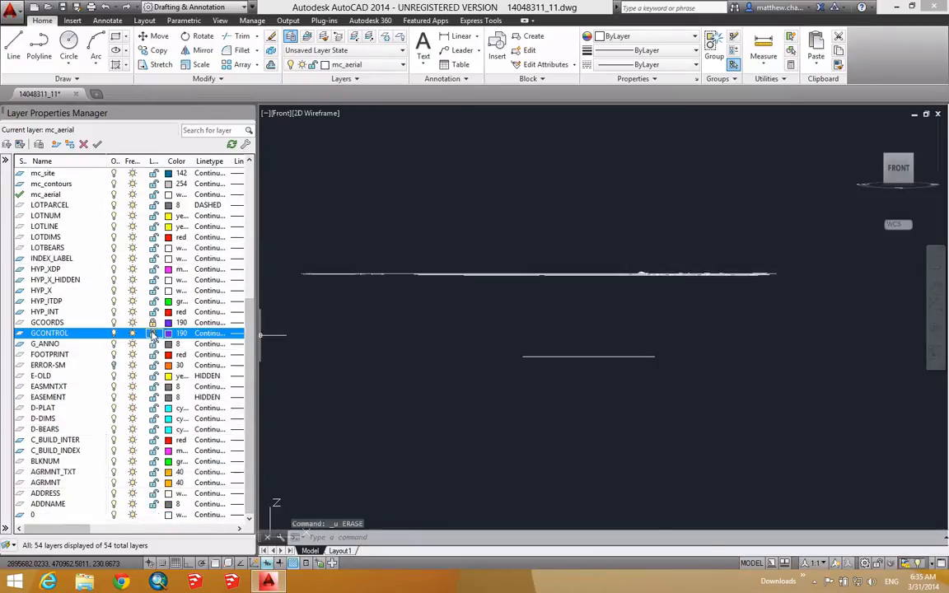
{"action": "scroll", "coordinate": [161, 405], "scroll_direction": "up", "scroll_amount": 2}
{"action": "scroll", "coordinate": [173, 387], "scroll_direction": "up", "scroll_amount": 5}
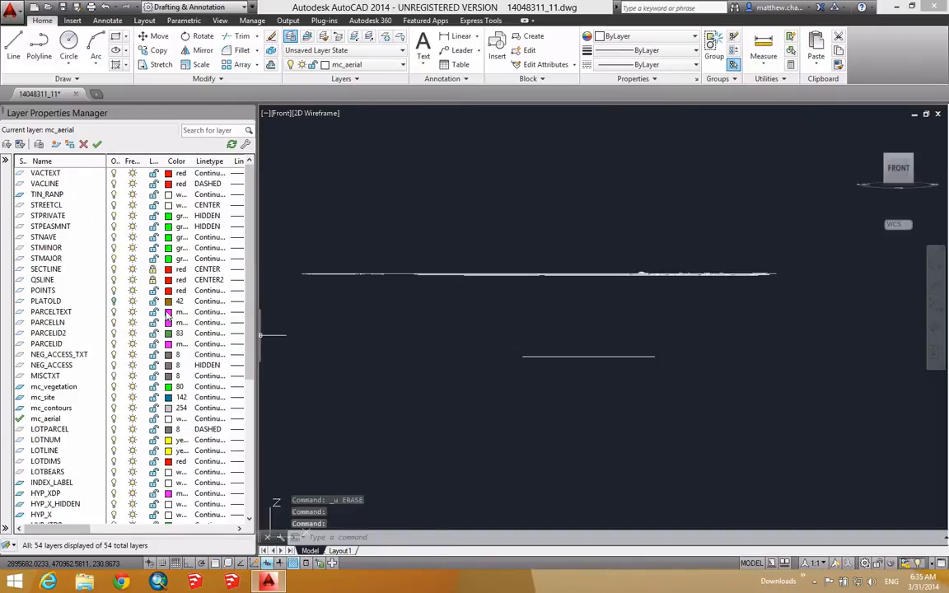
{"action": "left_click", "coordinate": [152, 261]}
{"action": "left_click", "coordinate": [152, 280]}
{"action": "left_click", "coordinate": [153, 270]}
{"action": "left_click", "coordinate": [153, 259]}
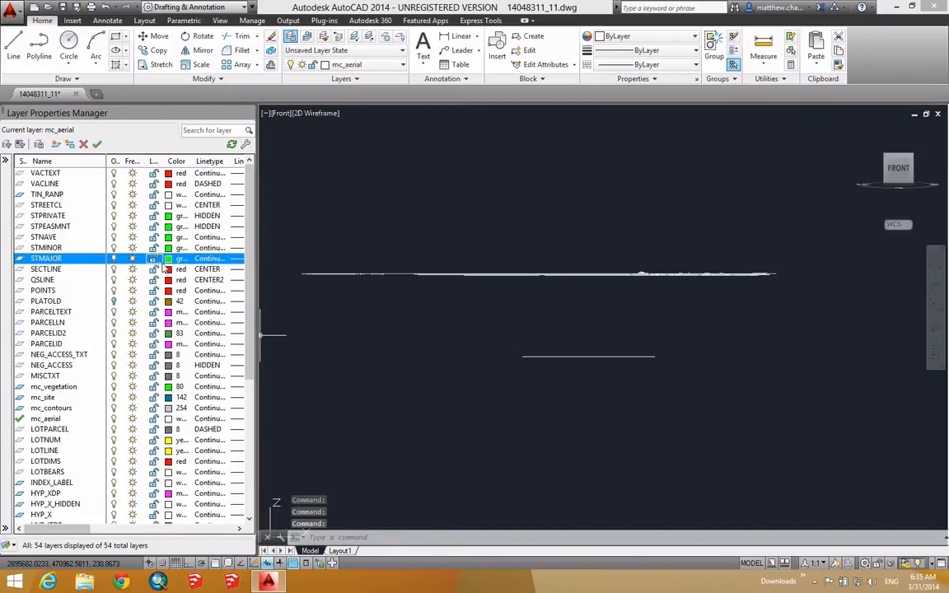
- Lock the four custom layers mc_vegetation, mc_site, mc_contours and mc_aerial
{"action": "scroll", "coordinate": [152, 280], "scroll_direction": "down", "scroll_amount": 3}
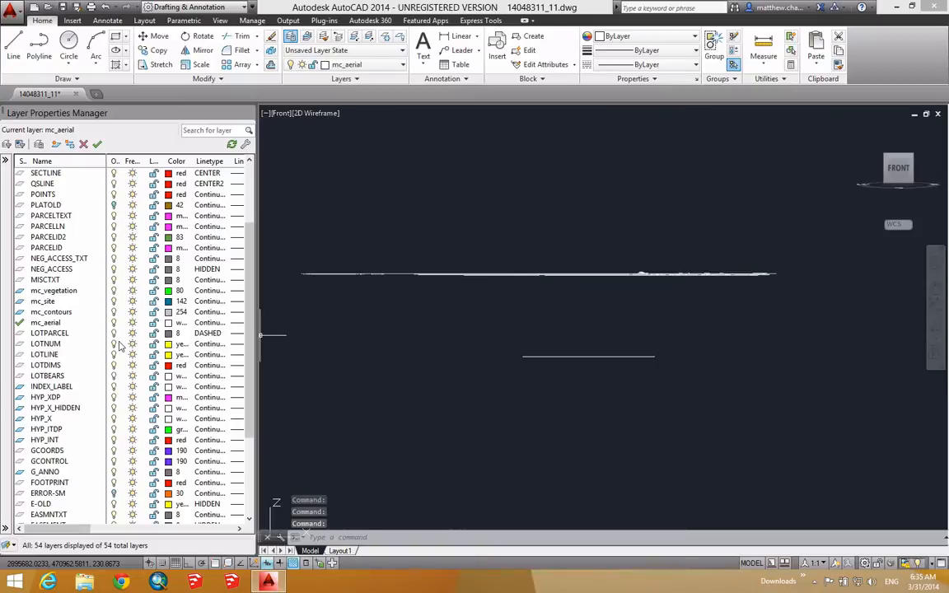
{"action": "left_click", "coordinate": [153, 291]}
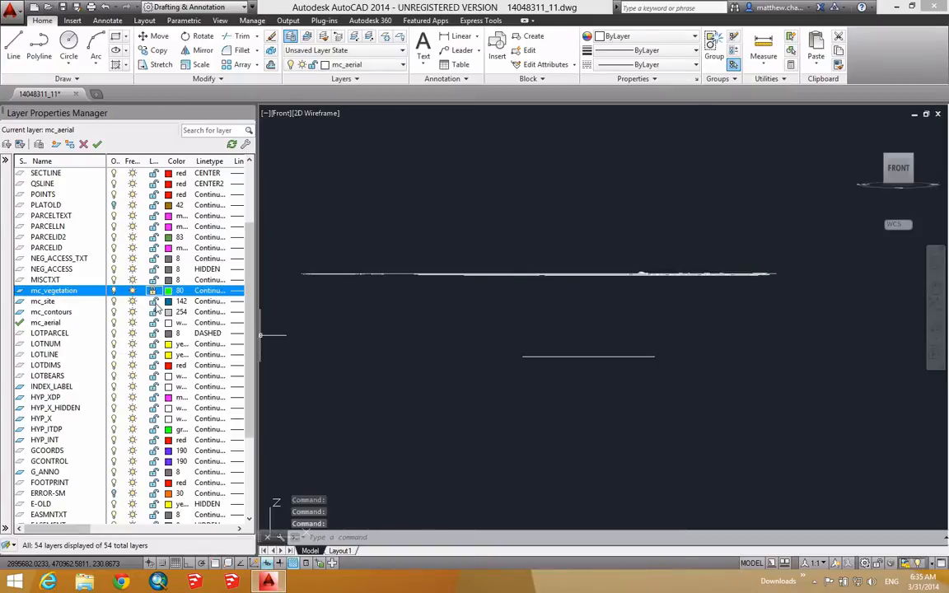
{"action": "left_click", "coordinate": [153, 301]}
{"action": "left_click", "coordinate": [153, 313]}
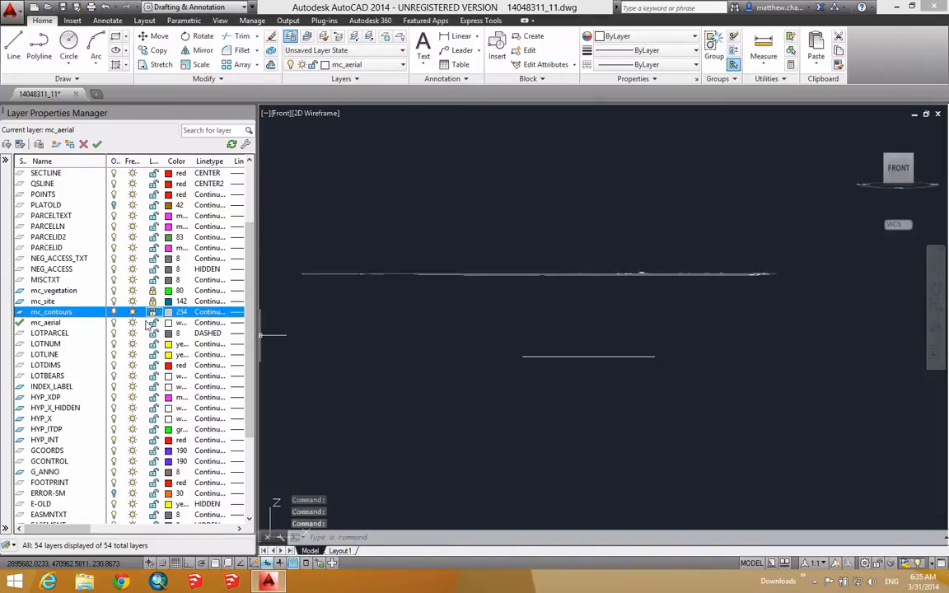
{"action": "left_click", "coordinate": [152, 323]}
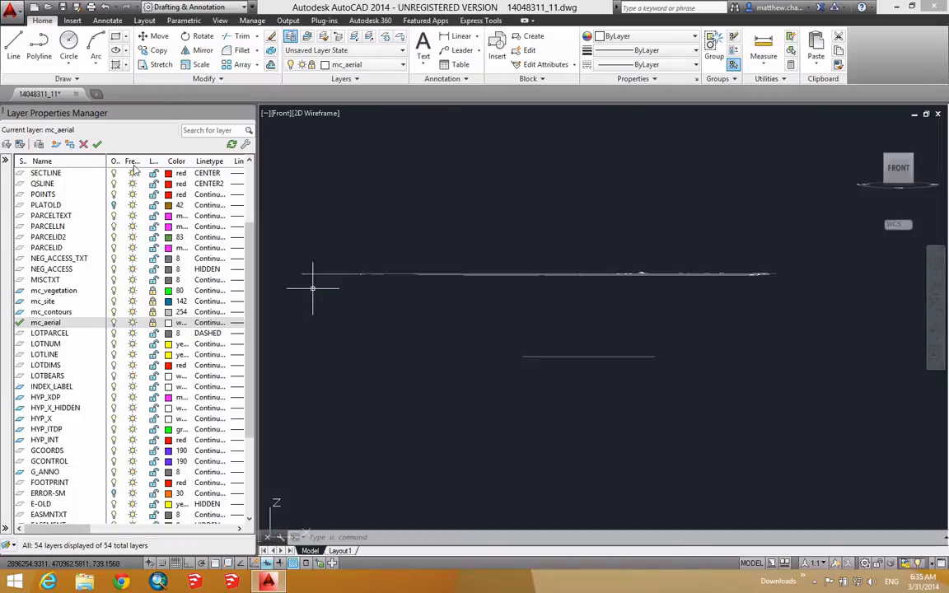
- Turn on the switched-off layers ERROR-SM and PLATOLD
{"action": "scroll", "coordinate": [226, 271], "scroll_direction": "up", "scroll_amount": 2}
{"action": "scroll", "coordinate": [230, 334], "scroll_direction": "down", "scroll_amount": 6}
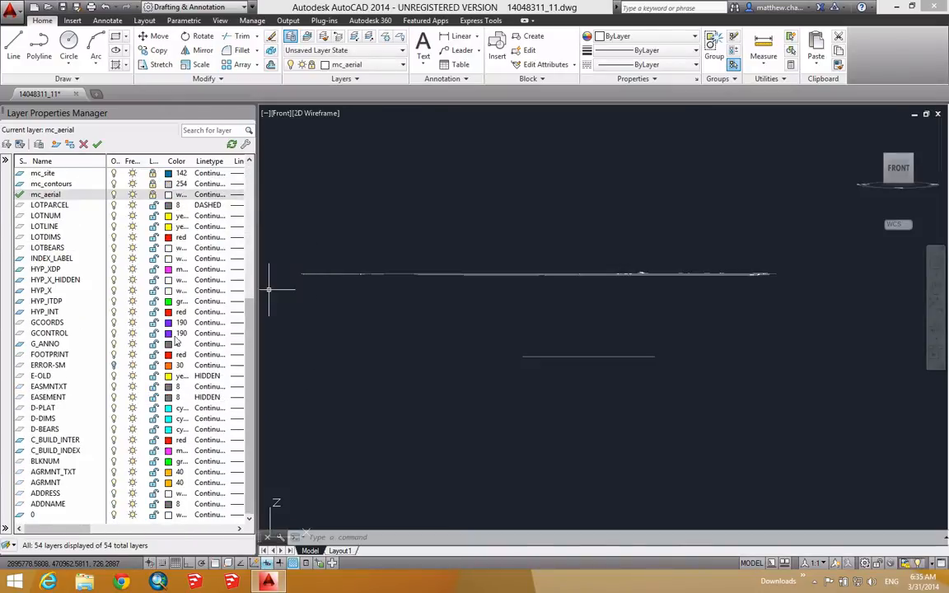
{"action": "left_click", "coordinate": [128, 363]}
{"action": "scroll", "coordinate": [234, 293], "scroll_direction": "up", "scroll_amount": 7}
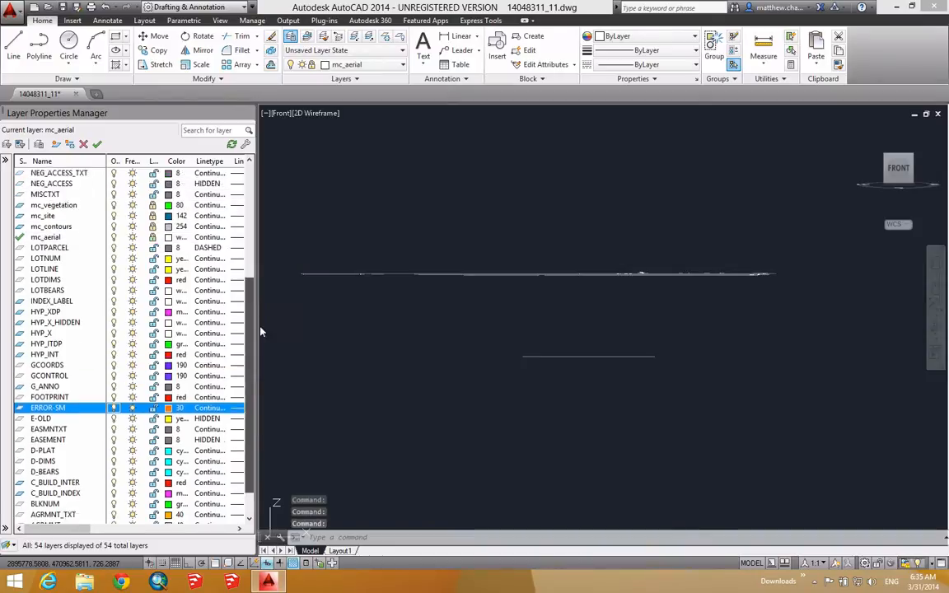
{"action": "left_click", "coordinate": [124, 301]}
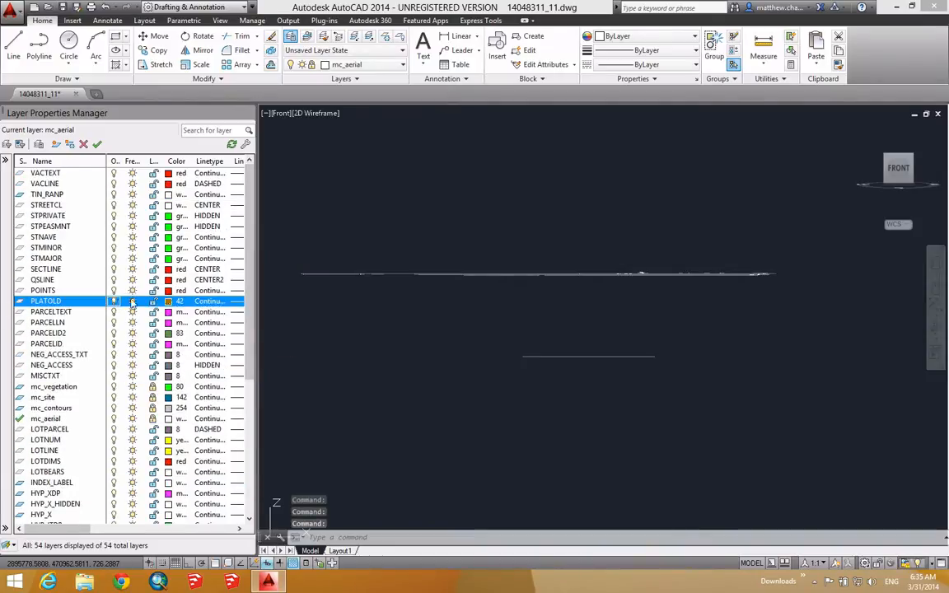
{"action": "left_click", "coordinate": [393, 243]}
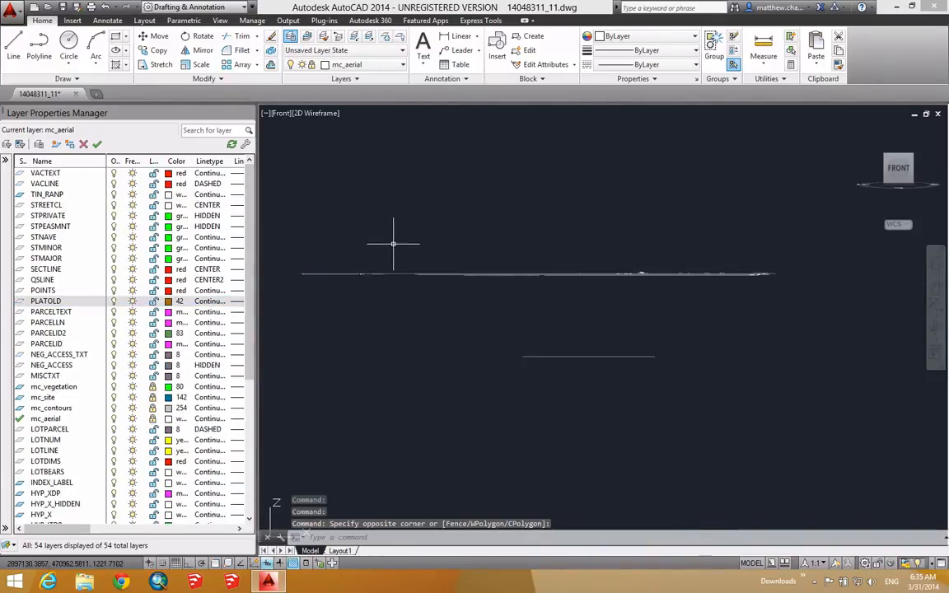
- Erase every object on the unlocked layers and return the drawing to the Top view
{"action": "key", "text": "ctrl+a"}
{"action": "key", "text": "Delete"}
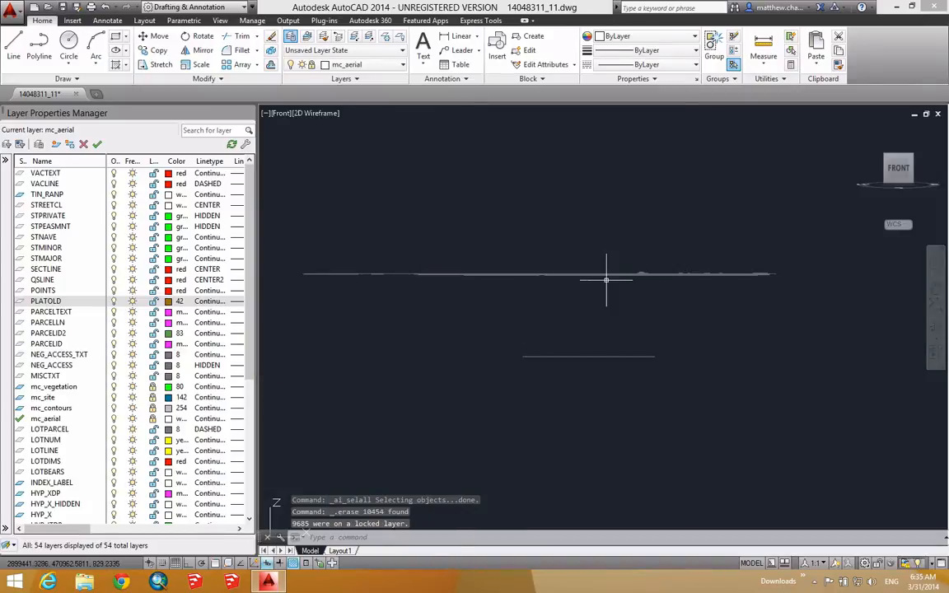
{"action": "mouse_move", "coordinate": [906, 152]}
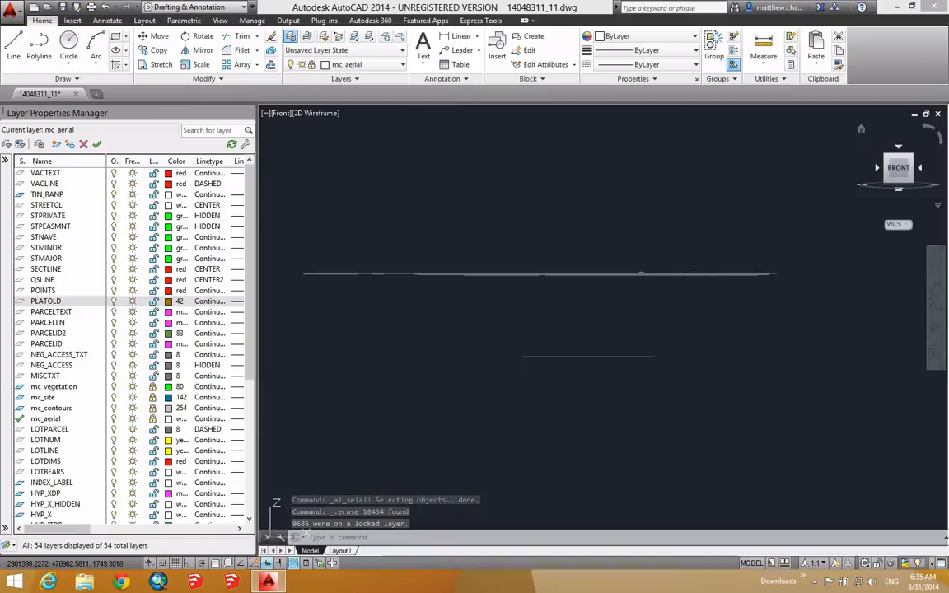
{"action": "left_click", "coordinate": [898, 150]}
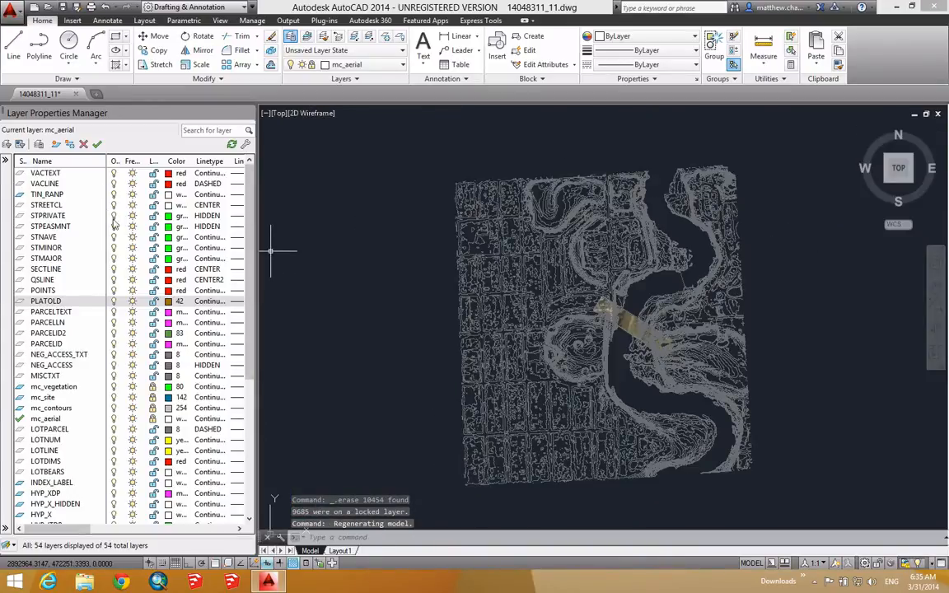
{"action": "scroll", "coordinate": [262, 291], "scroll_direction": "down", "scroll_amount": 2}
{"action": "scroll", "coordinate": [262, 292], "scroll_direction": "up", "scroll_amount": 2}
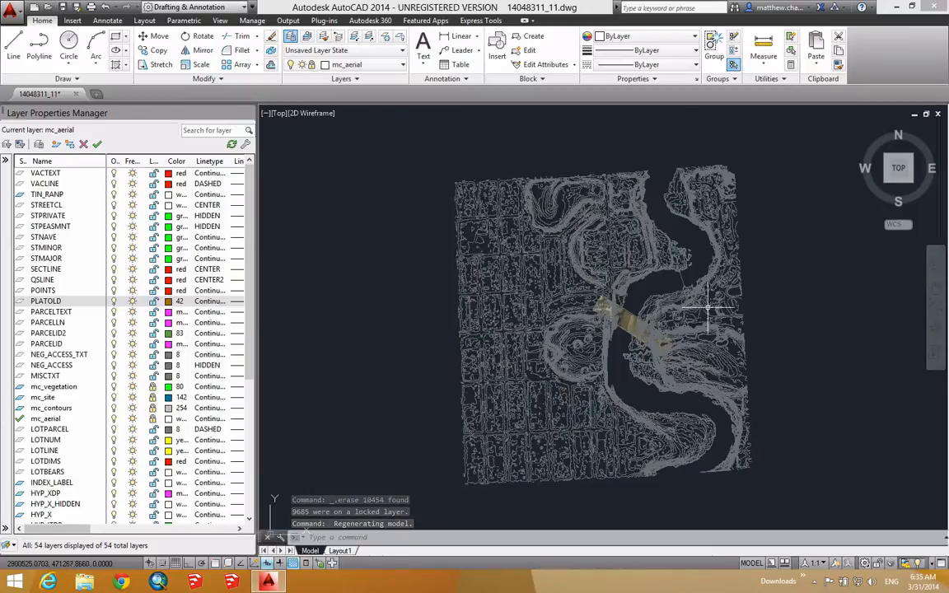
- Purge all unused named items from the drawing, repeating until nothing is left to purge
{"action": "type", "text": "pur"}
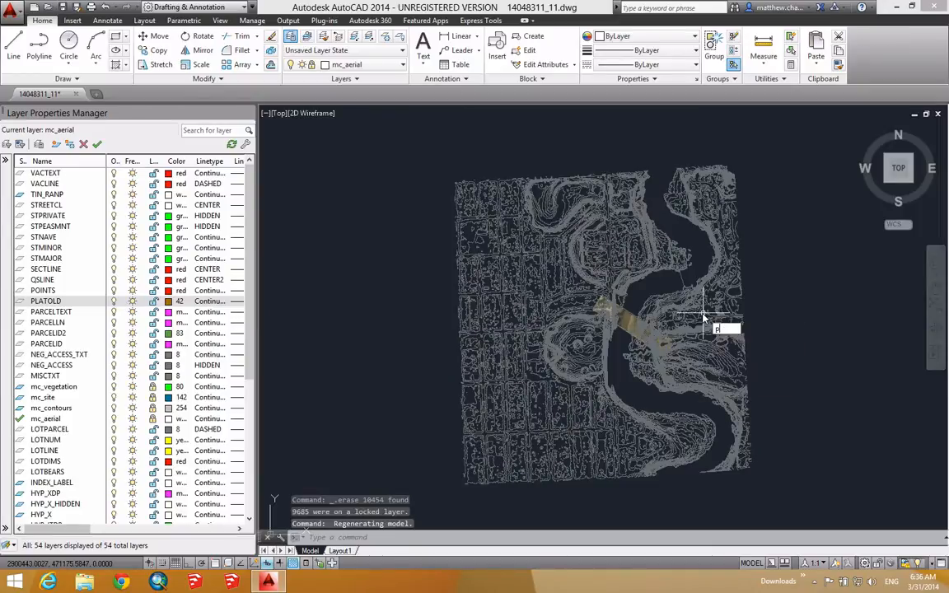
{"action": "key", "text": "Return"}
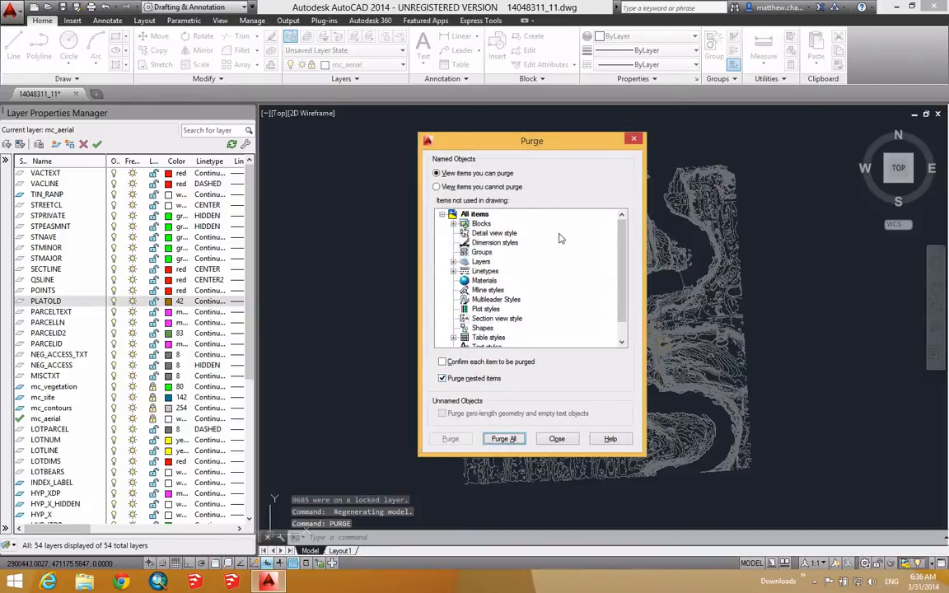
{"action": "left_click", "coordinate": [508, 438]}
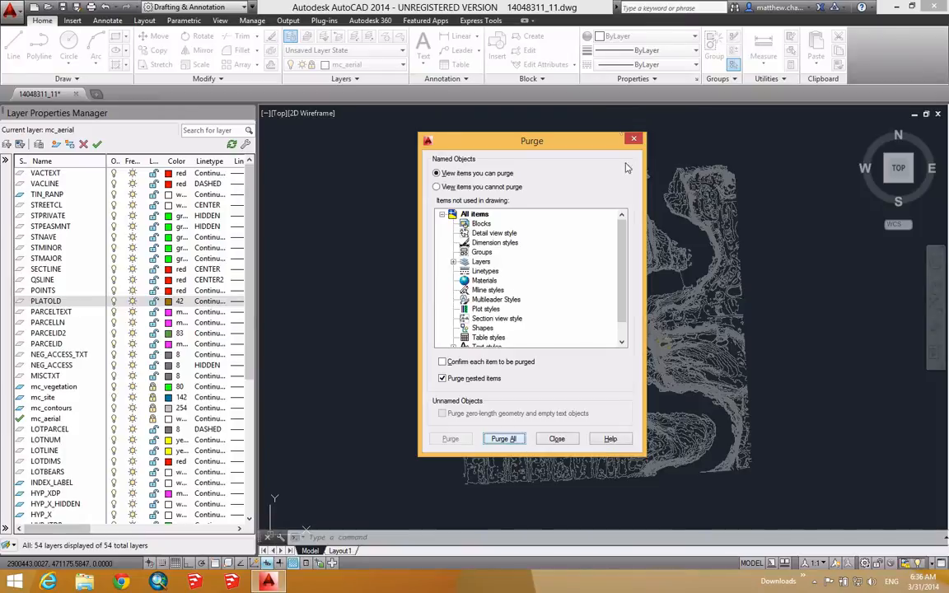
{"action": "left_click", "coordinate": [510, 441]}
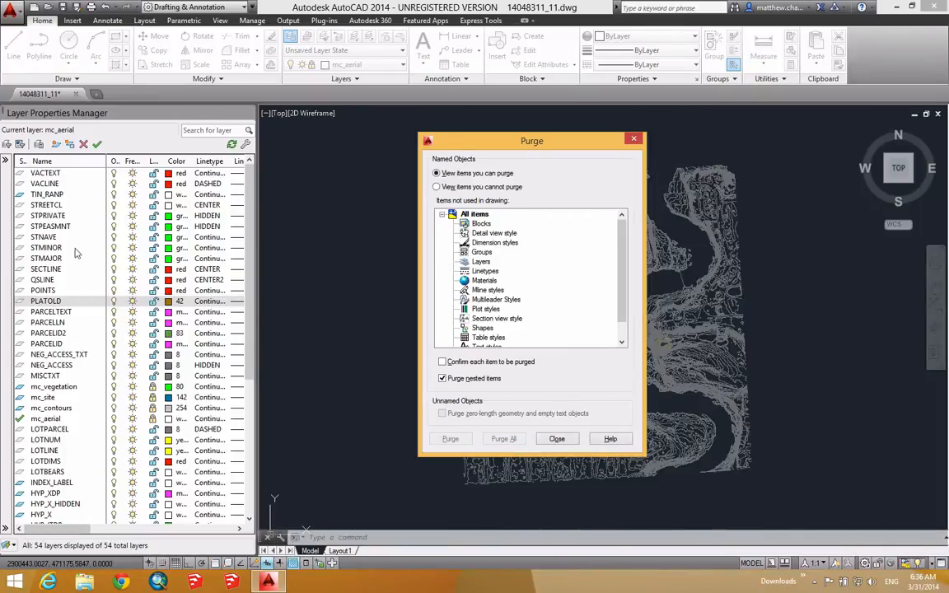
{"action": "left_click", "coordinate": [633, 138]}
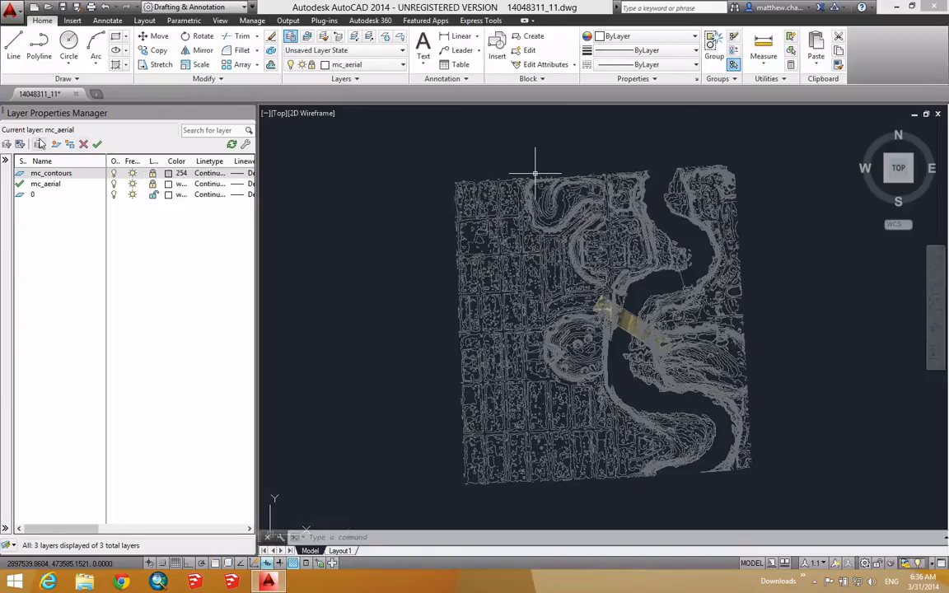
- Create a new layer named mc_vegetatino and make it the current layer
{"action": "left_click", "coordinate": [39, 144]}
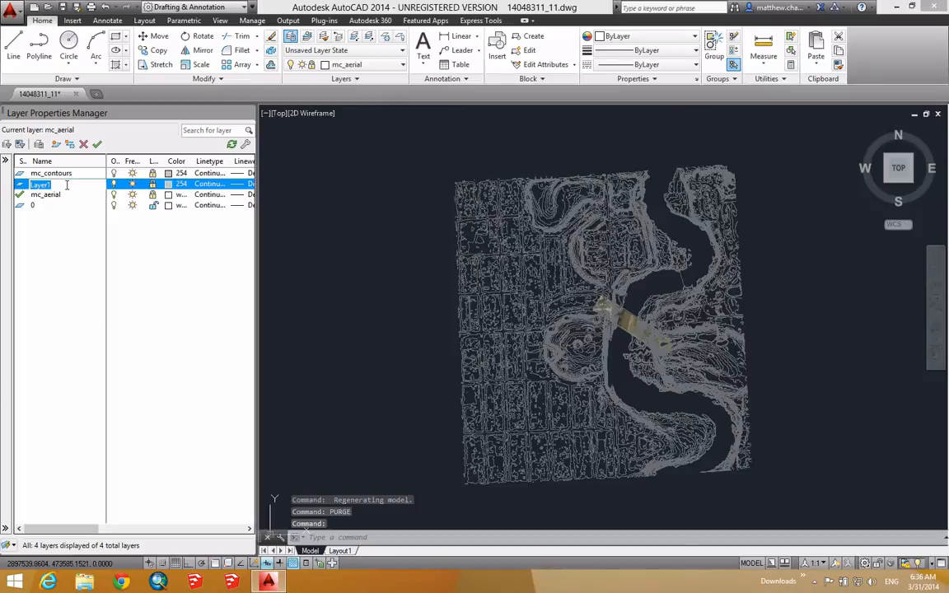
{"action": "type", "text": "mc_vegetation"}
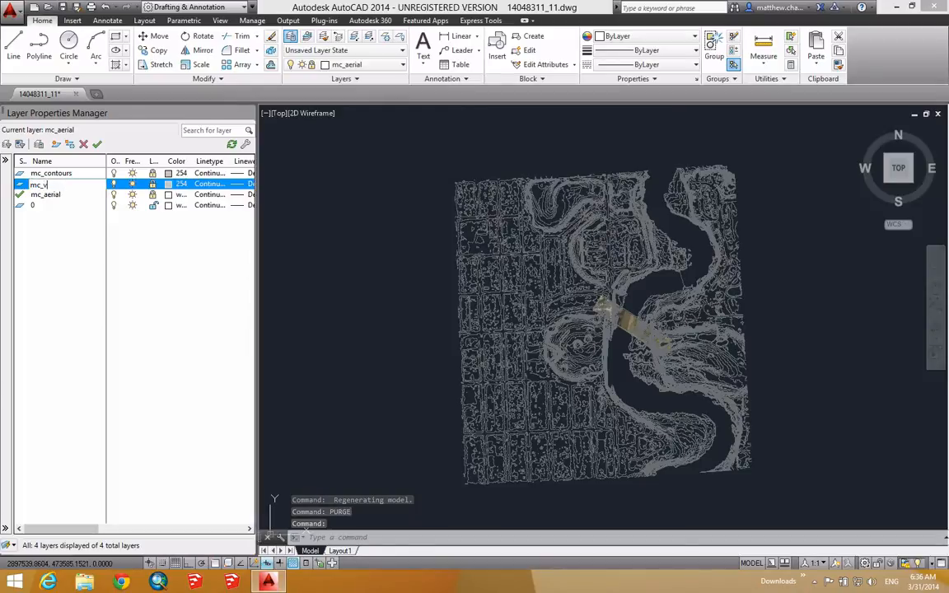
{"action": "double_click", "coordinate": [67, 186]}
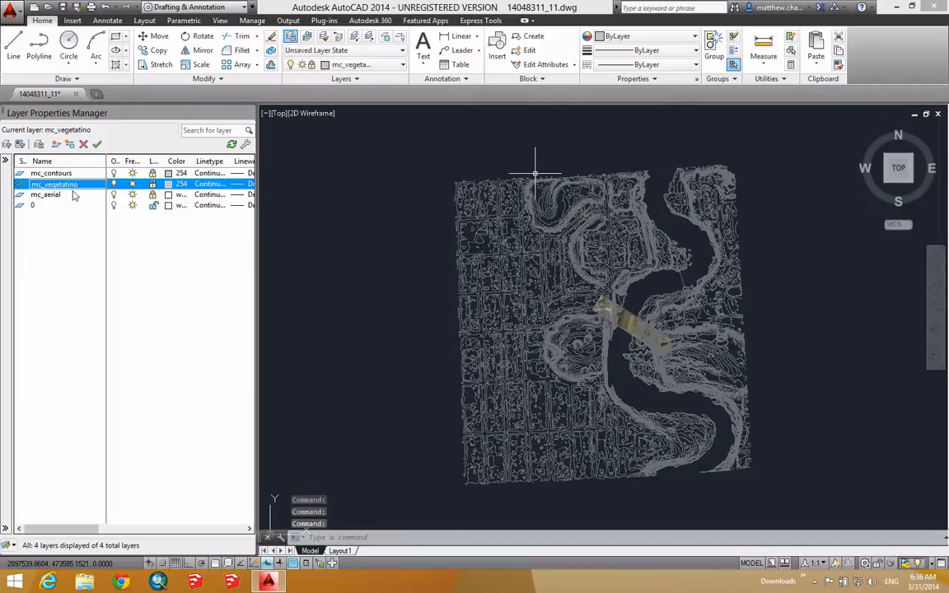
- Create another new layer named mc_site
{"action": "left_click", "coordinate": [56, 145]}
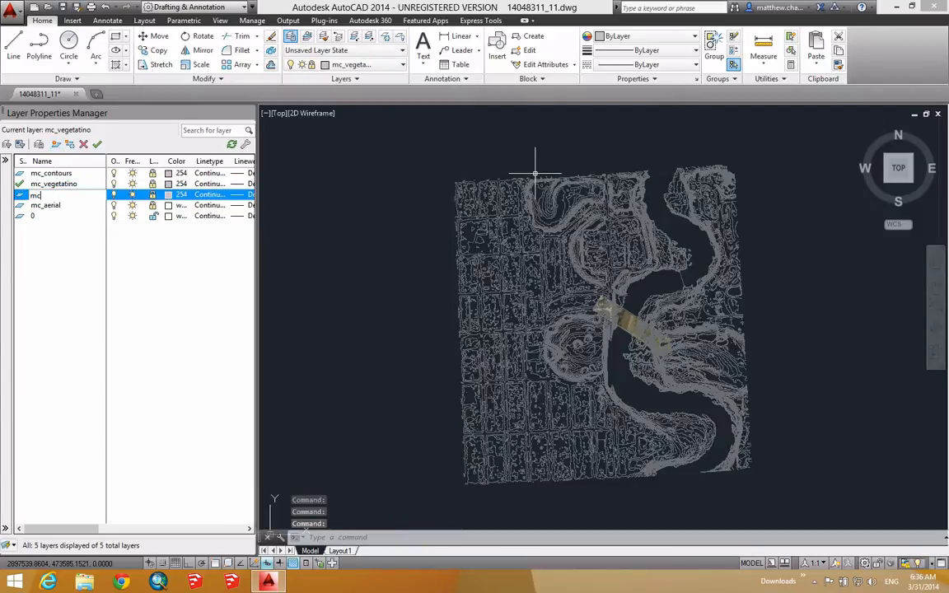
{"action": "type", "text": "mc_si"}
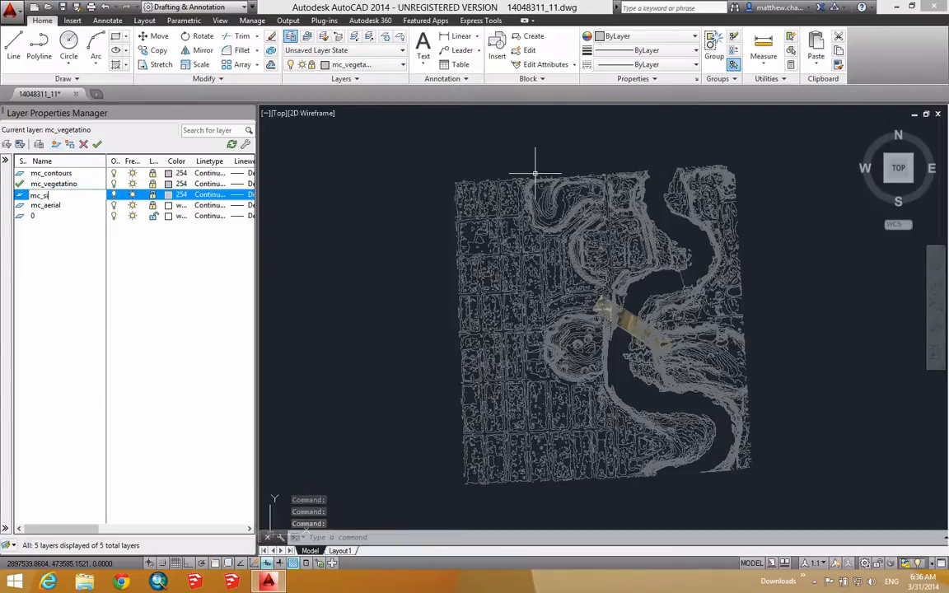
{"action": "type", "text": "te"}
{"action": "key", "text": "Return"}
{"action": "middle_click_drag", "start_coordinate": [631, 292], "coordinate": [605, 260]}
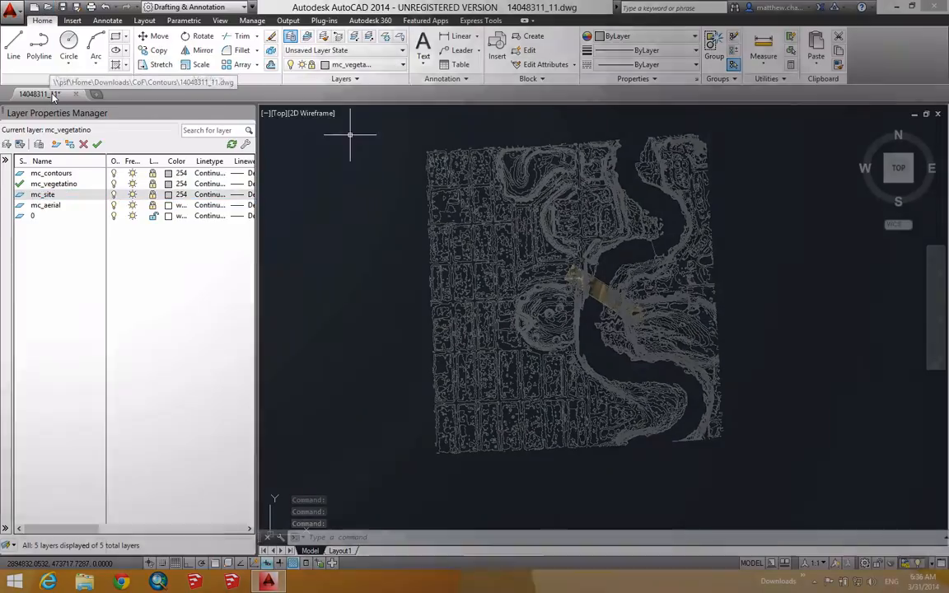
- Save the drawing under the new name site.dwg in the wip folder inside Downloads
{"action": "mouse_move", "coordinate": [42, 100]}
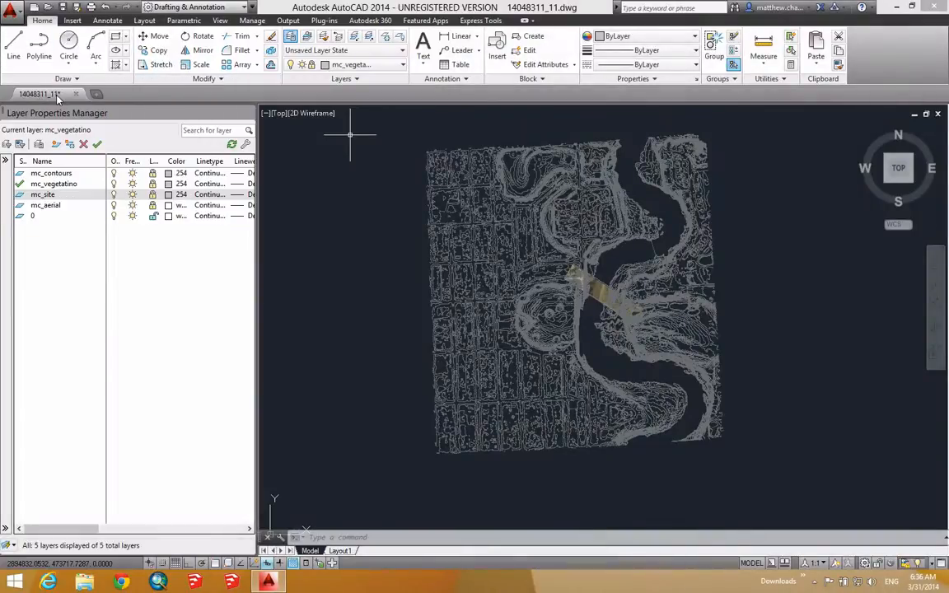
{"action": "left_click", "coordinate": [12, 12]}
{"action": "left_click", "coordinate": [43, 154]}
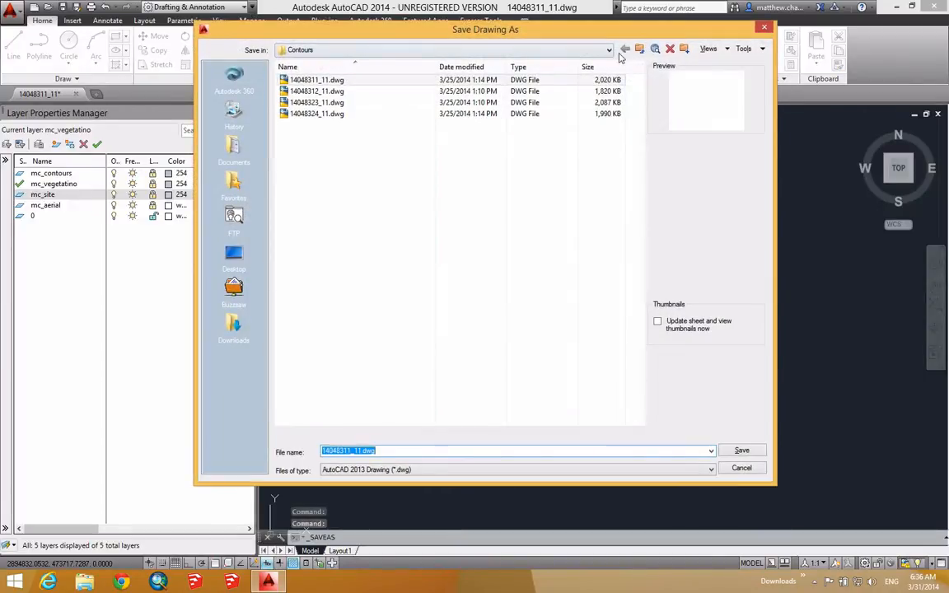
{"action": "left_click", "coordinate": [560, 51]}
{"action": "left_click", "coordinate": [354, 167]}
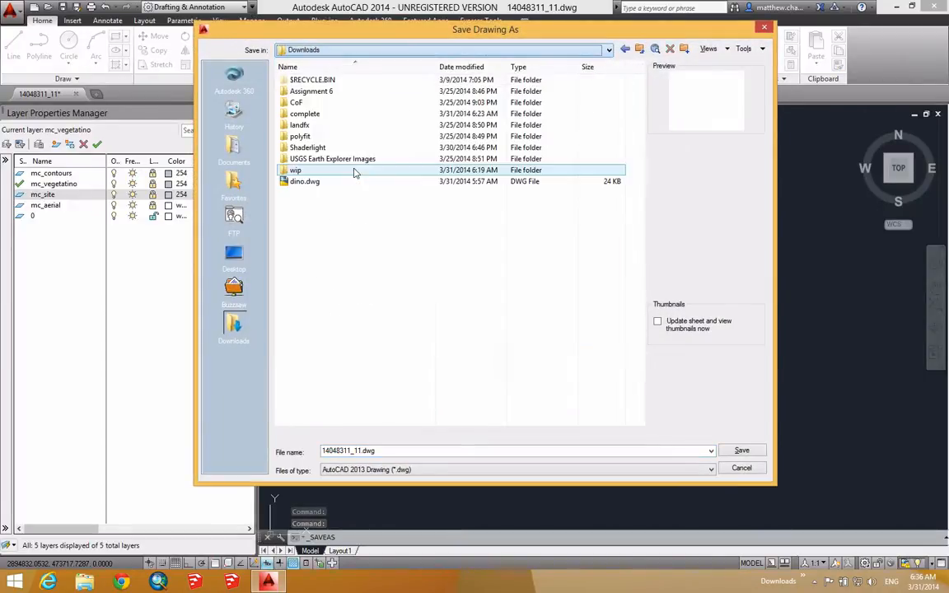
{"action": "double_click", "coordinate": [293, 172]}
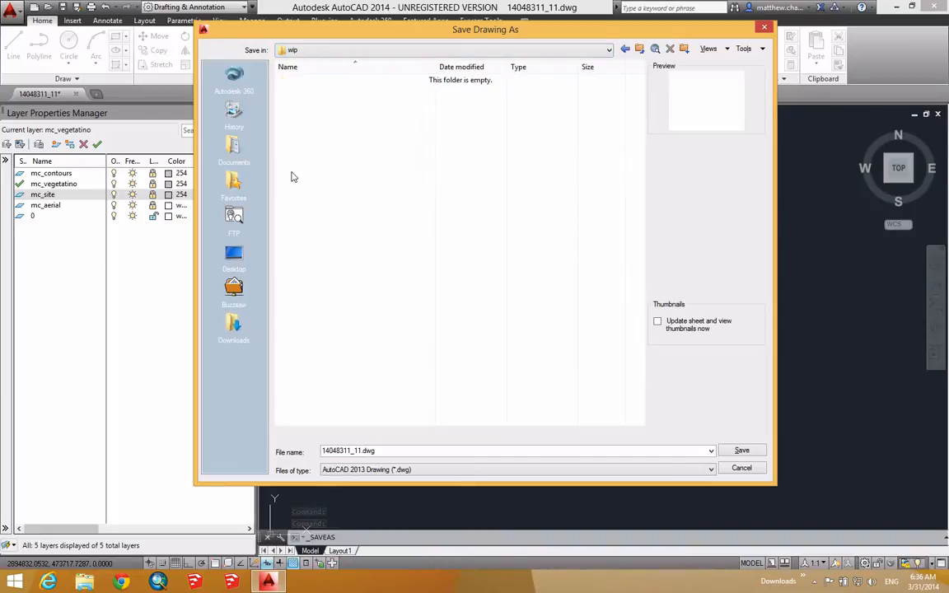
{"action": "double_click", "coordinate": [332, 451]}
{"action": "left_click", "coordinate": [357, 452]}
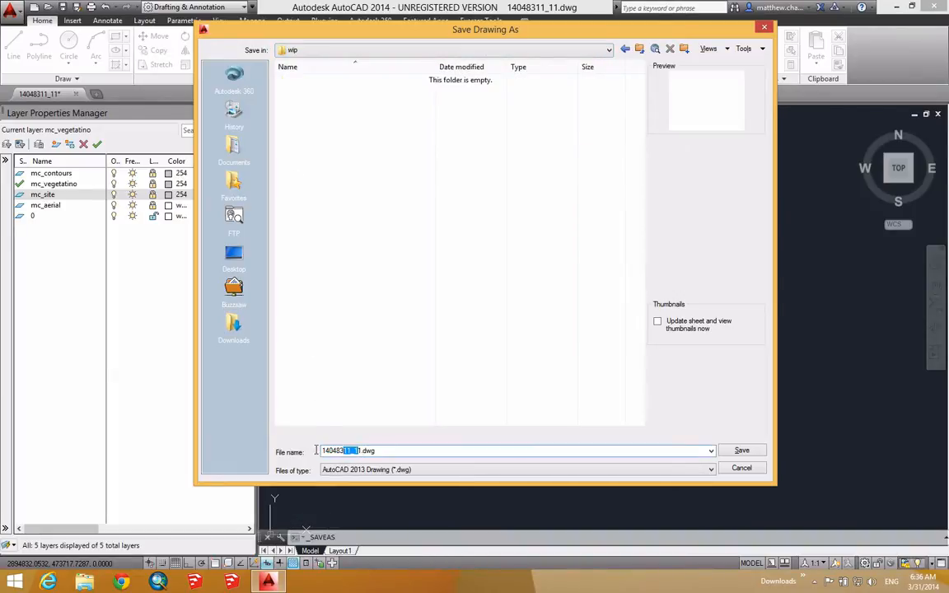
{"action": "type", "text": "site1"}
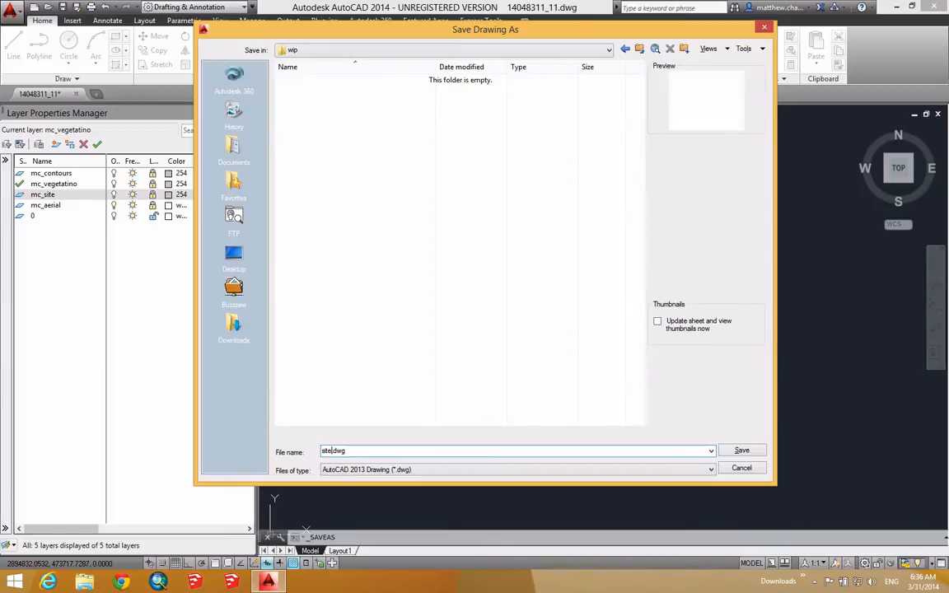
{"action": "left_click", "coordinate": [741, 451]}
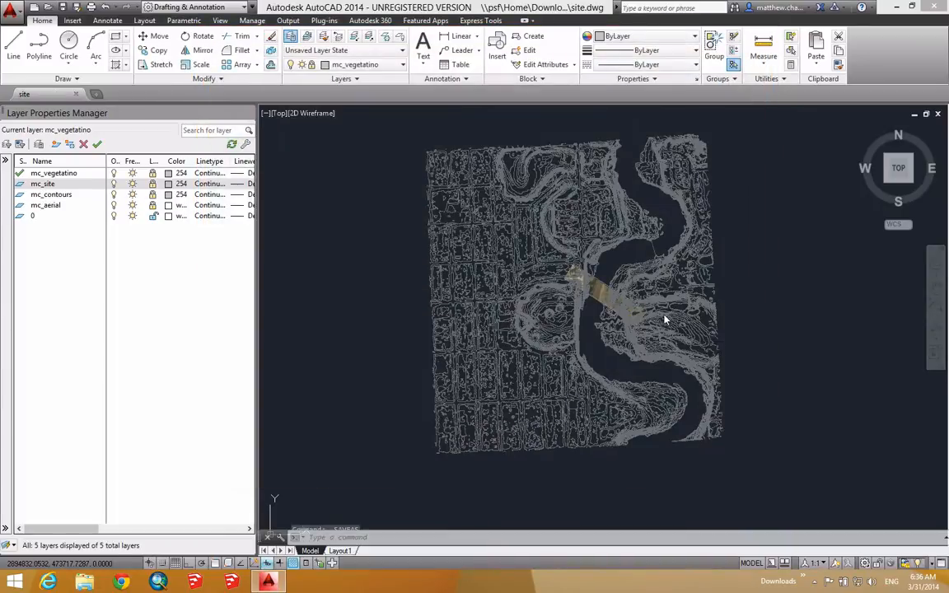
- Switch to SketchUp and orbit the transect_complete model to examine the finished terrain strip
{"action": "scroll", "coordinate": [651, 332], "scroll_direction": "up", "scroll_amount": 3}
{"action": "middle_click_drag", "start_coordinate": [651, 332], "coordinate": [630, 323]}
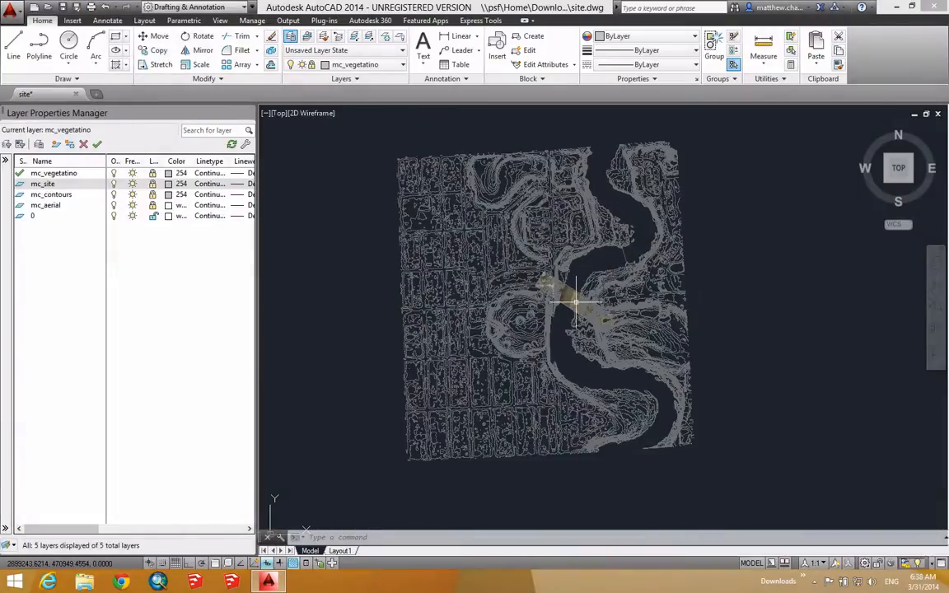
{"action": "key", "text": "super+Tab"}
{"action": "key", "text": "super+Tab"}
{"action": "key", "text": "super+Tab"}
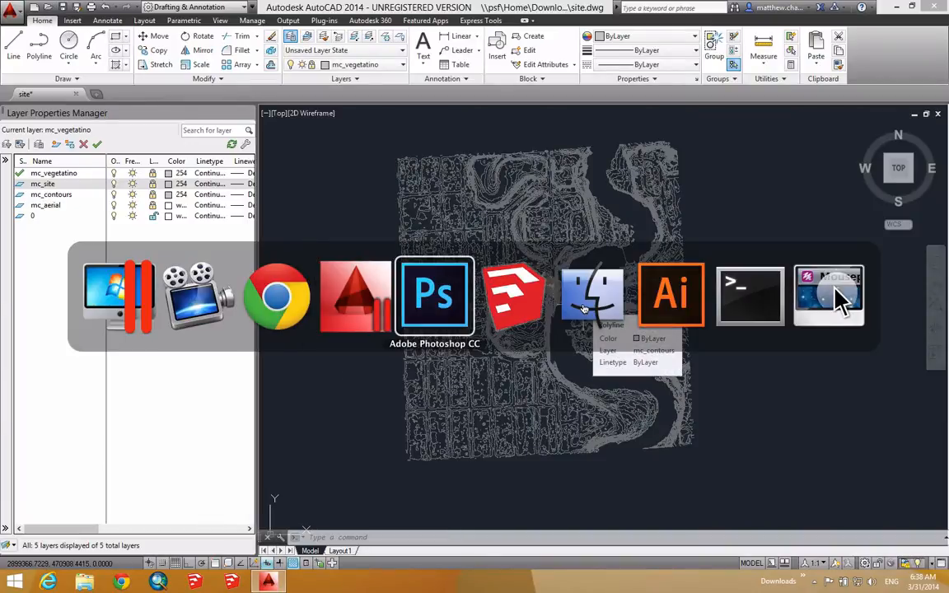
{"action": "key", "text": "super+Tab"}
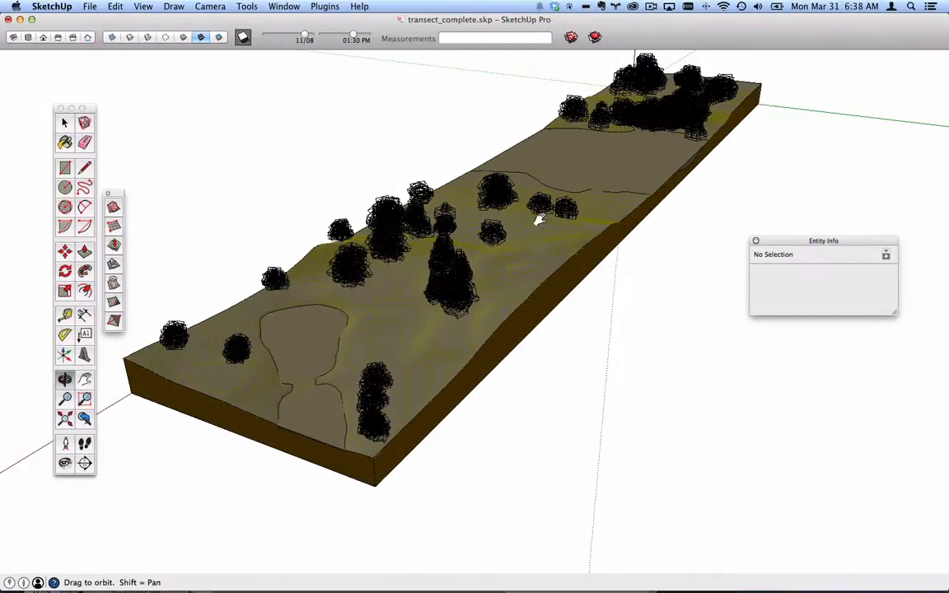
{"action": "left_click_drag", "start_coordinate": [540, 218], "coordinate": [477, 241]}
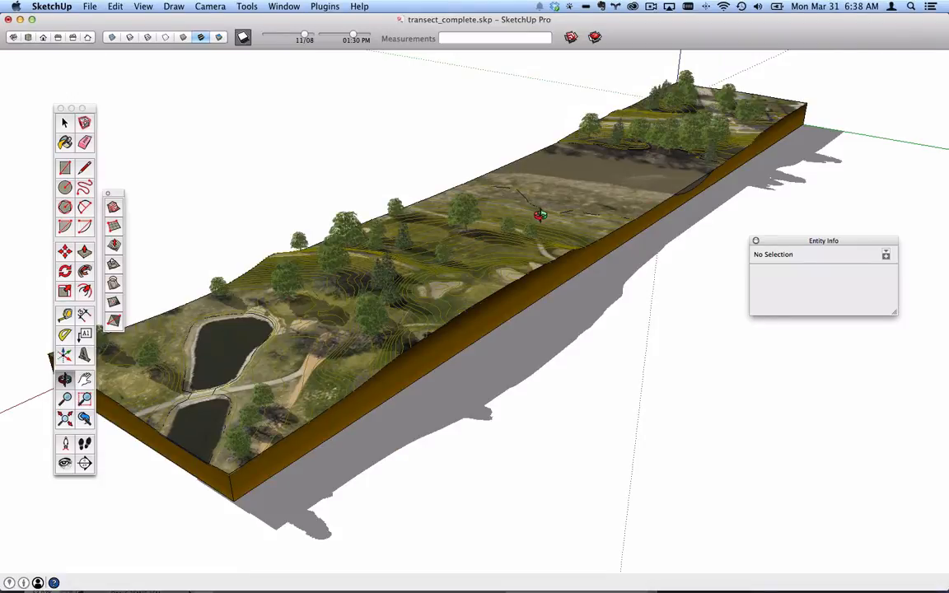
- Switch back to AutoCAD and examine the aerial strip and the contours surrounding it
{"action": "key", "text": "super+Tab"}
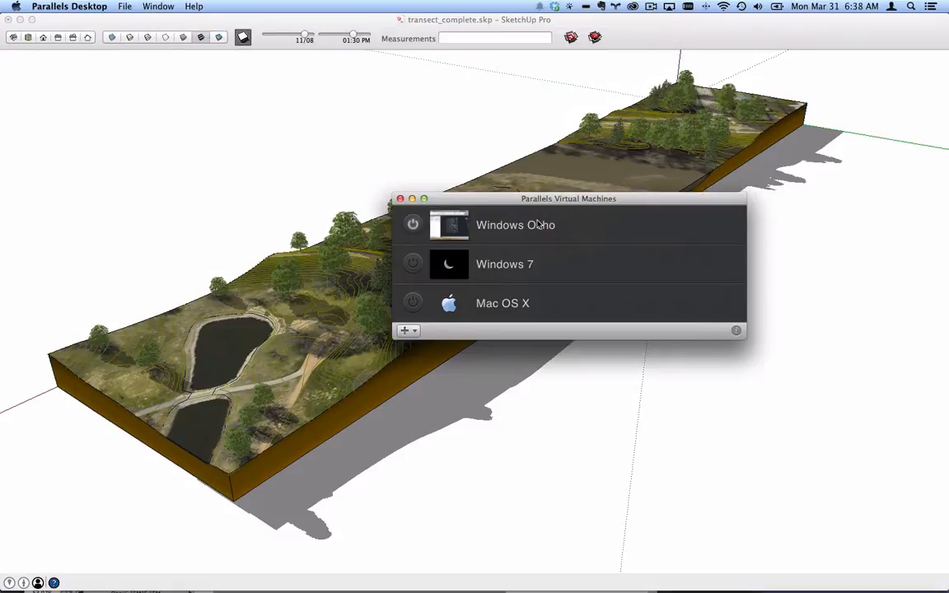
{"action": "key", "text": "super+Tab"}
{"action": "left_click", "coordinate": [408, 311]}
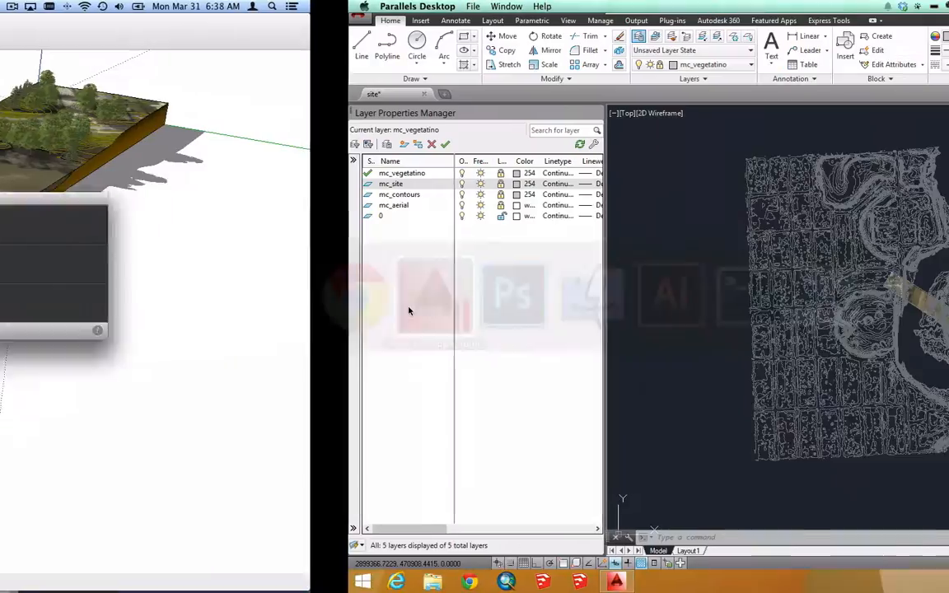
{"action": "left_click", "coordinate": [791, 243]}
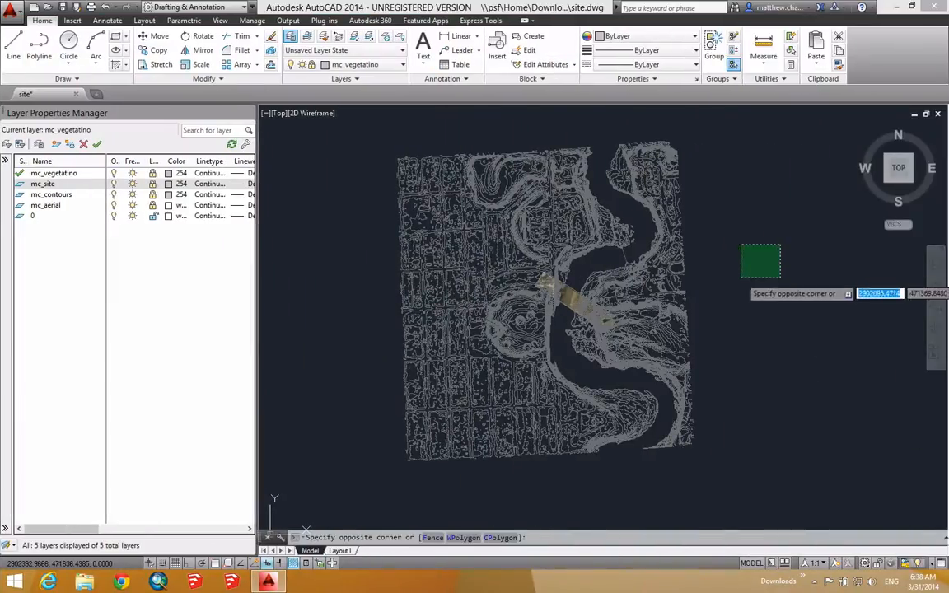
{"action": "scroll", "coordinate": [602, 297], "scroll_direction": "up", "scroll_amount": 5}
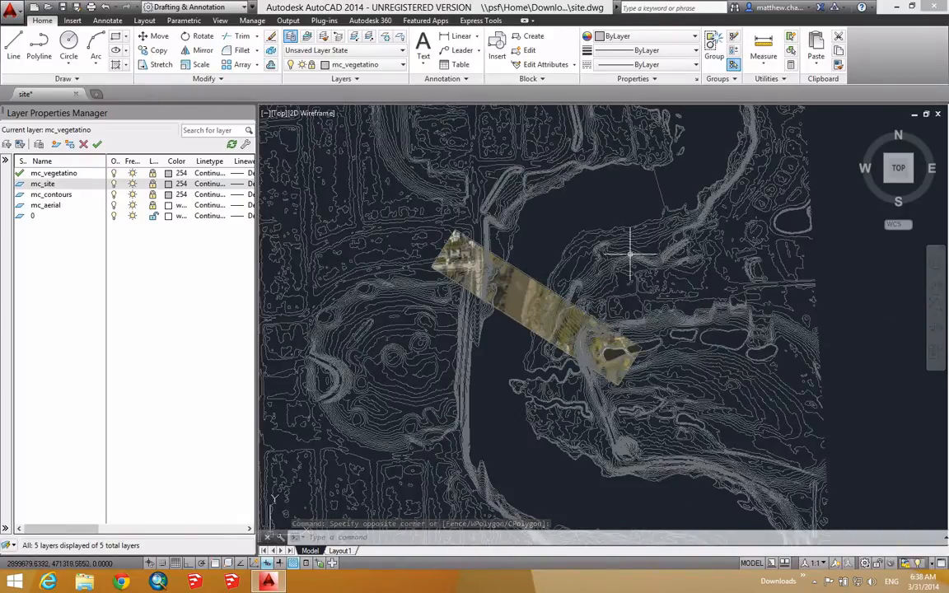
{"action": "scroll", "coordinate": [626, 289], "scroll_direction": "down", "scroll_amount": 5}
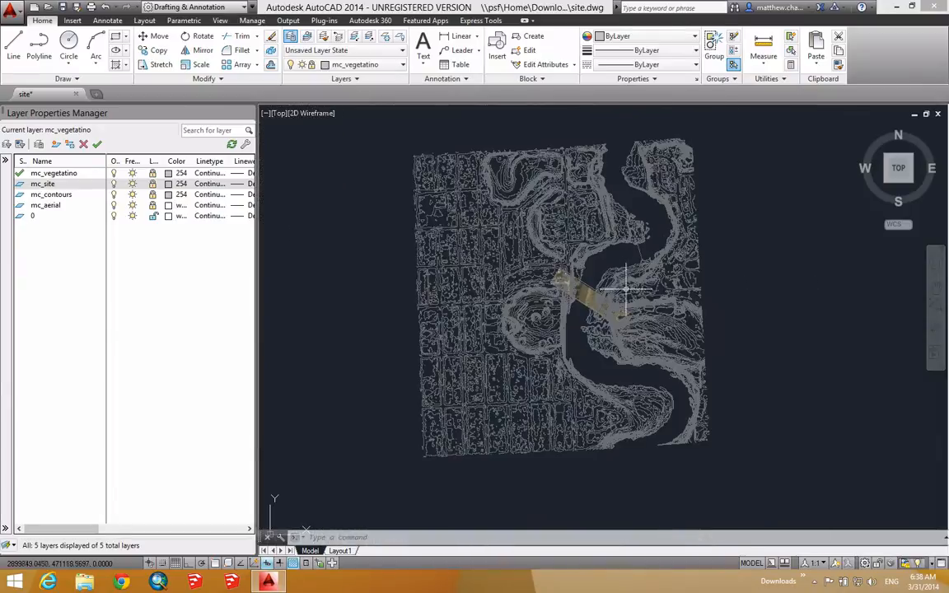
{"action": "left_click", "coordinate": [724, 128]}
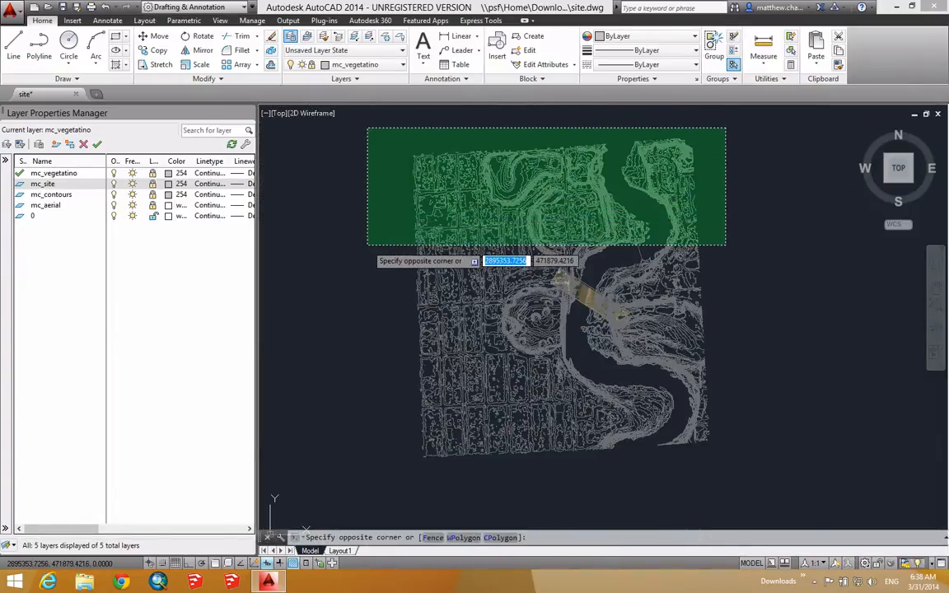
{"action": "left_click", "coordinate": [367, 245]}
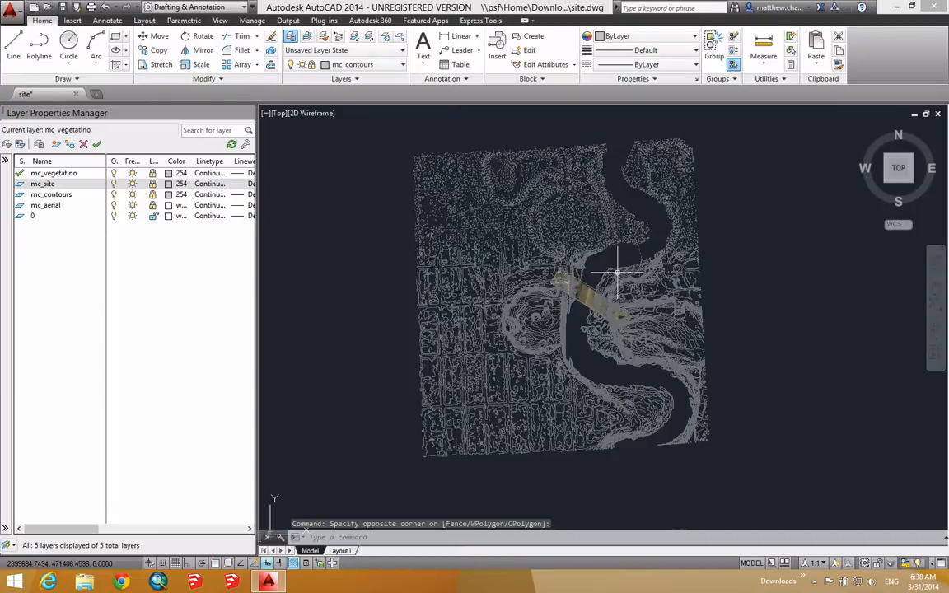
{"action": "scroll", "coordinate": [595, 268], "scroll_direction": "up", "scroll_amount": 6}
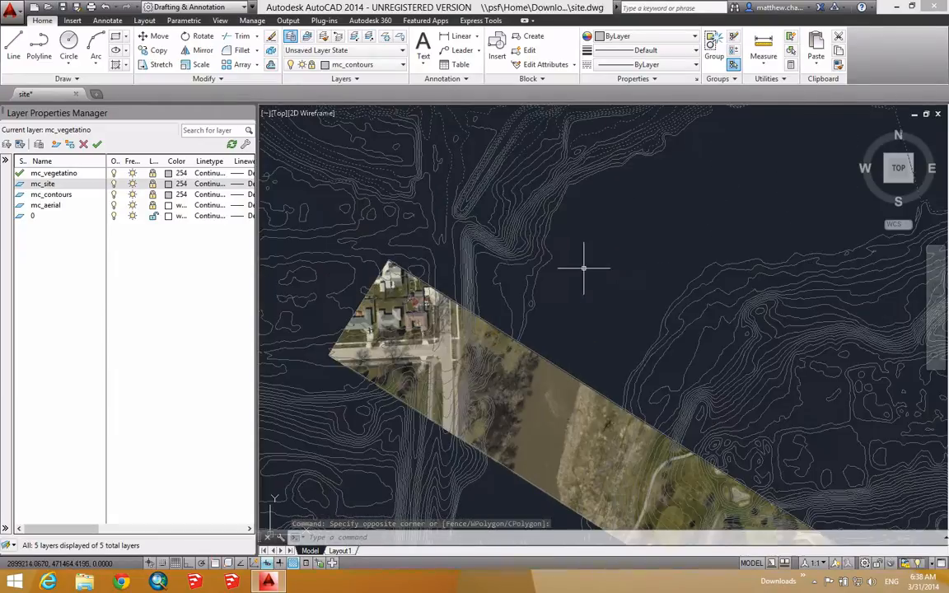
{"action": "left_click", "coordinate": [522, 235]}
{"action": "left_click", "coordinate": [430, 175]}
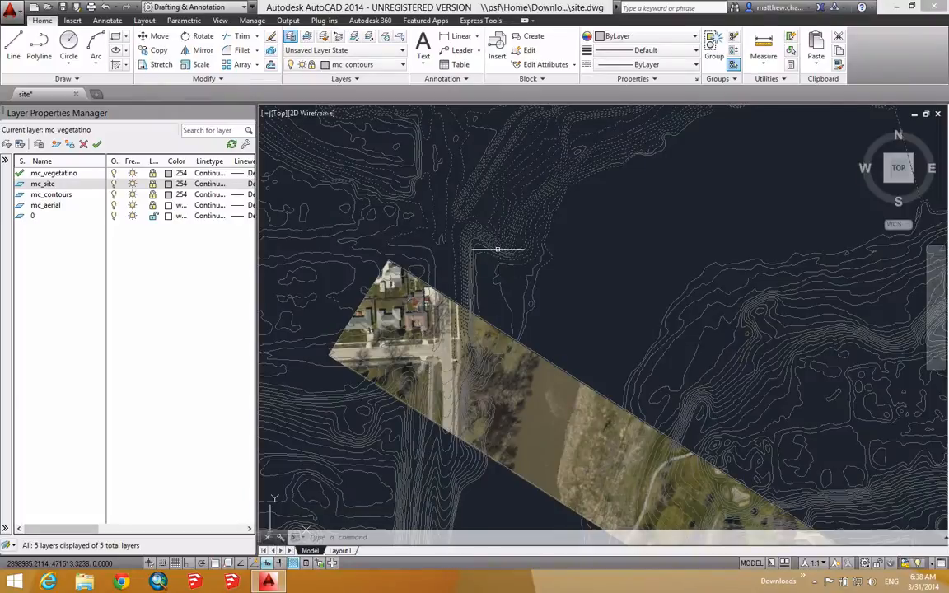
{"action": "scroll", "coordinate": [507, 281], "scroll_direction": "down", "scroll_amount": 6}
{"action": "key", "text": "Escape"}
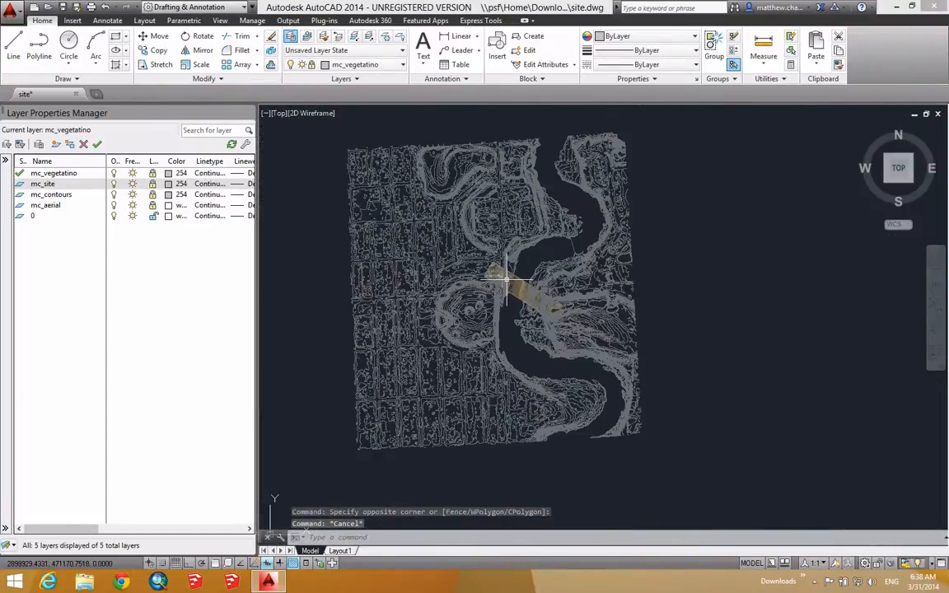
- Unlock the mc_vegetatino, mc_site, mc_contours and mc_aerial layers and make mc_site the current layer
{"action": "scroll", "coordinate": [525, 290], "scroll_direction": "up", "scroll_amount": 5}
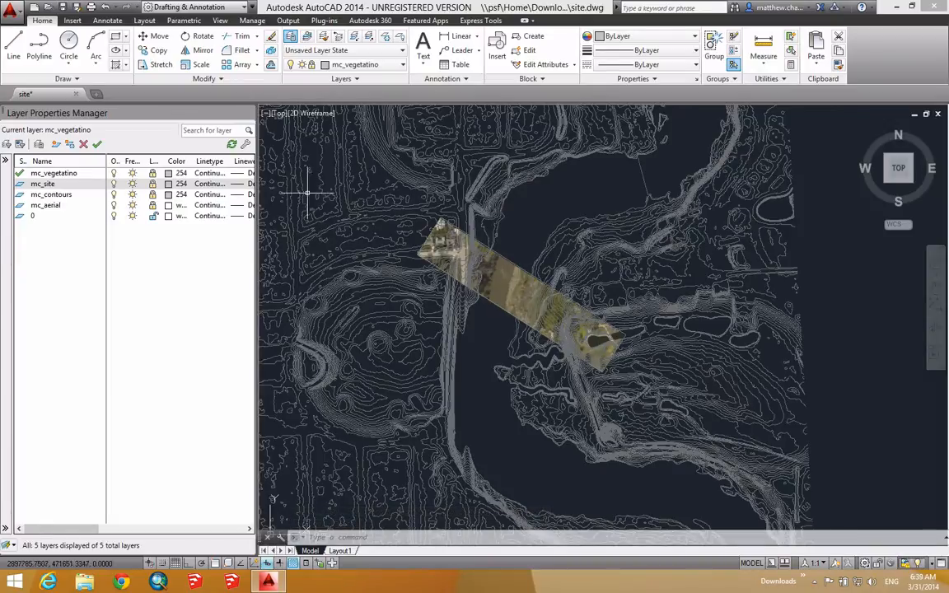
{"action": "left_click", "coordinate": [152, 174]}
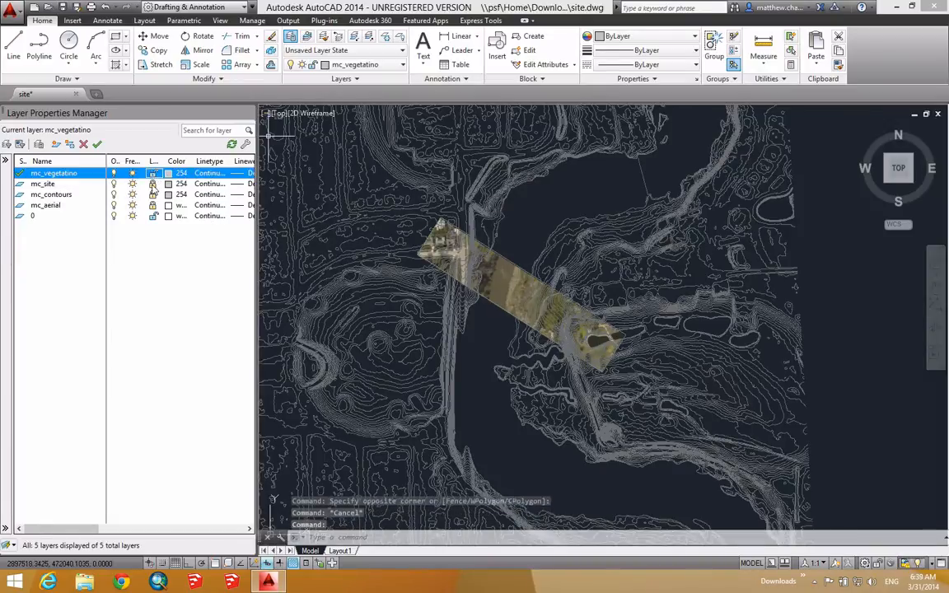
{"action": "left_click", "coordinate": [153, 184]}
{"action": "left_click", "coordinate": [153, 195]}
{"action": "left_click", "coordinate": [154, 206]}
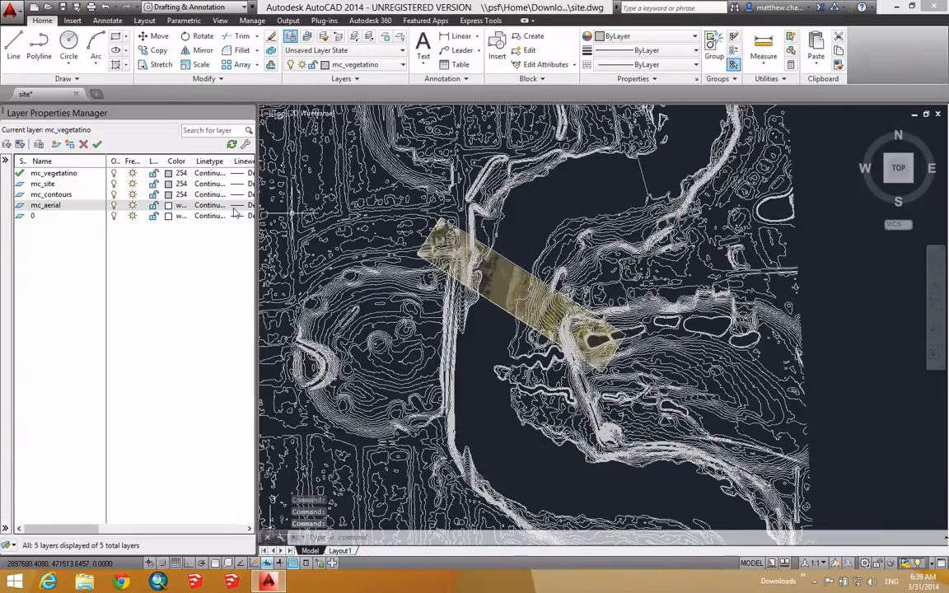
{"action": "left_click", "coordinate": [29, 184]}
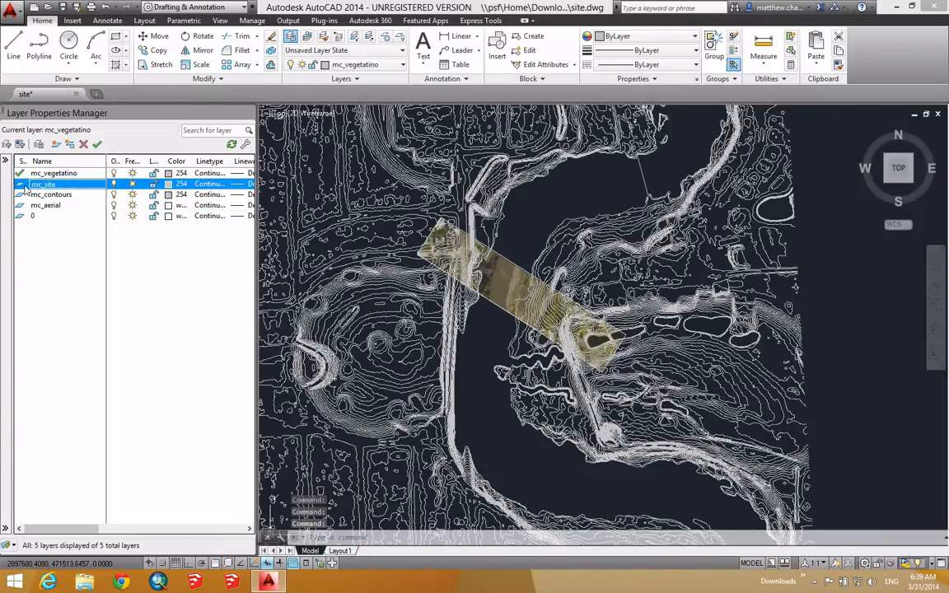
{"action": "double_click", "coordinate": [25, 188]}
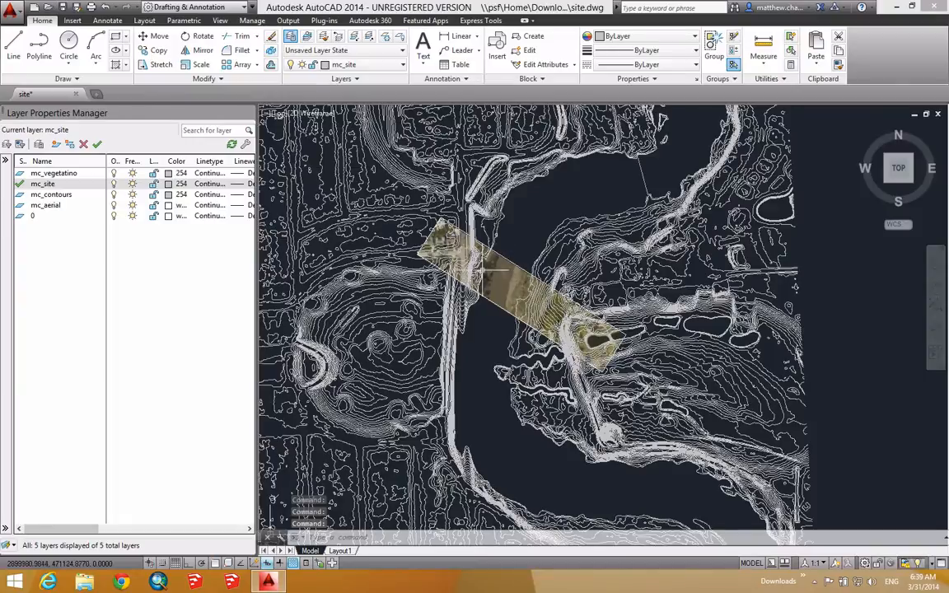
- With object snap on, start a polyline at the aerial strip's north corner and run it through the east and south corners
{"action": "scroll", "coordinate": [514, 282], "scroll_direction": "up", "scroll_amount": 3}
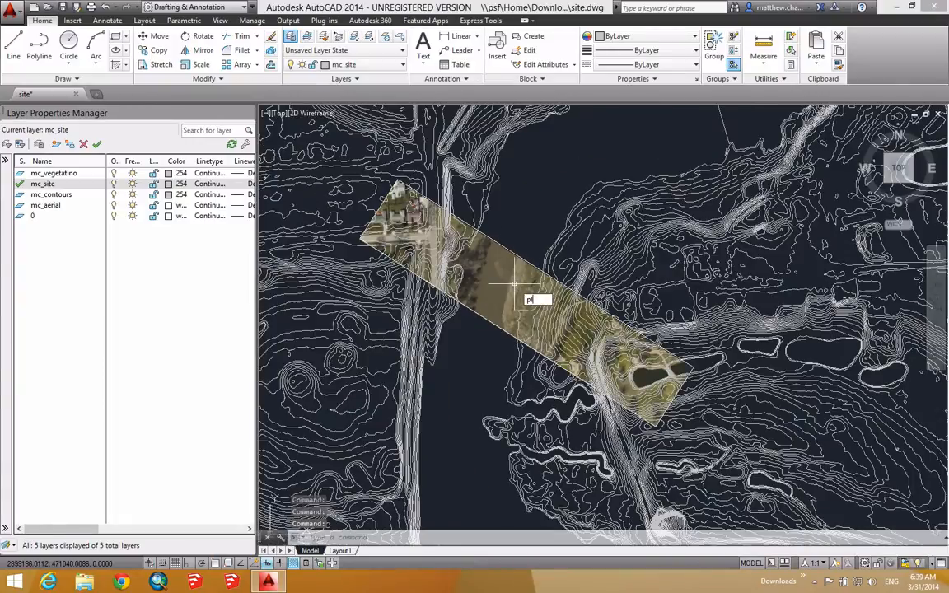
{"action": "key", "text": "Return"}
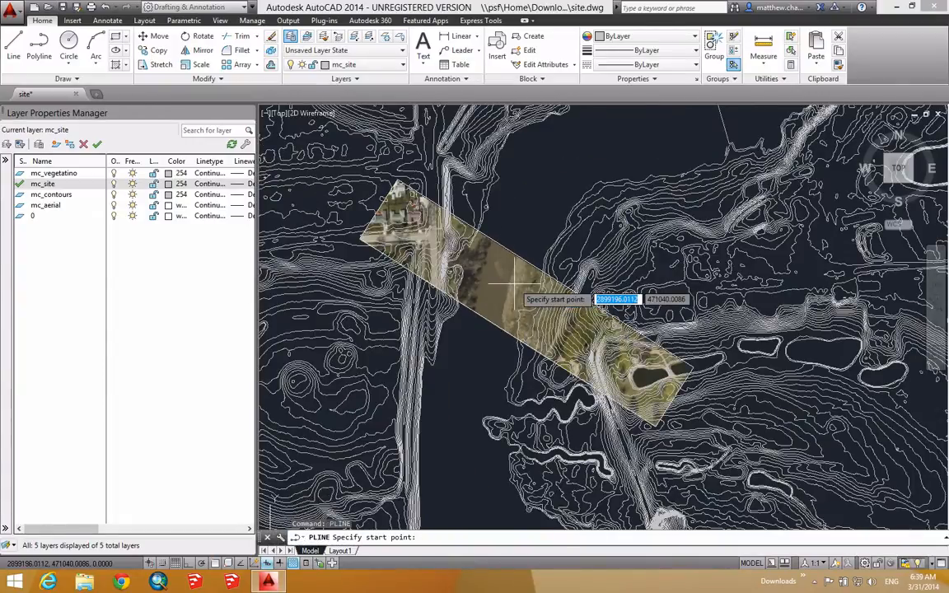
{"action": "scroll", "coordinate": [387, 173], "scroll_direction": "up", "scroll_amount": 5}
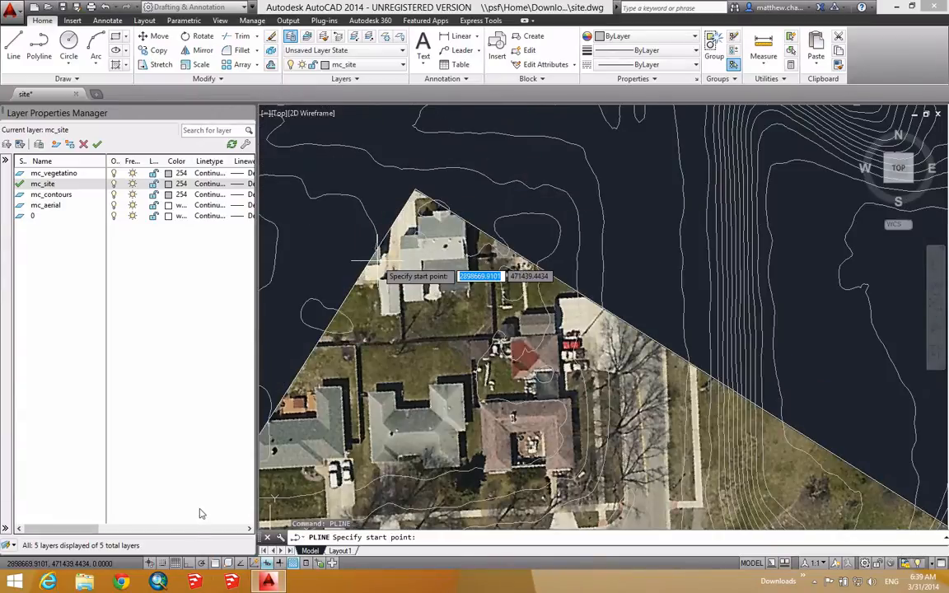
{"action": "left_click", "coordinate": [217, 563]}
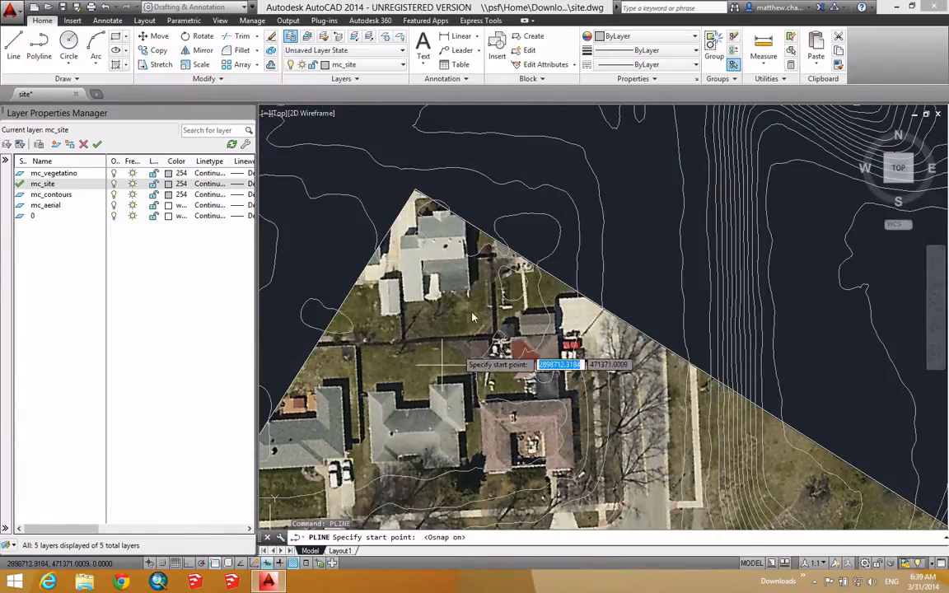
{"action": "left_click", "coordinate": [415, 191]}
{"action": "scroll", "coordinate": [667, 318], "scroll_direction": "down", "scroll_amount": 8}
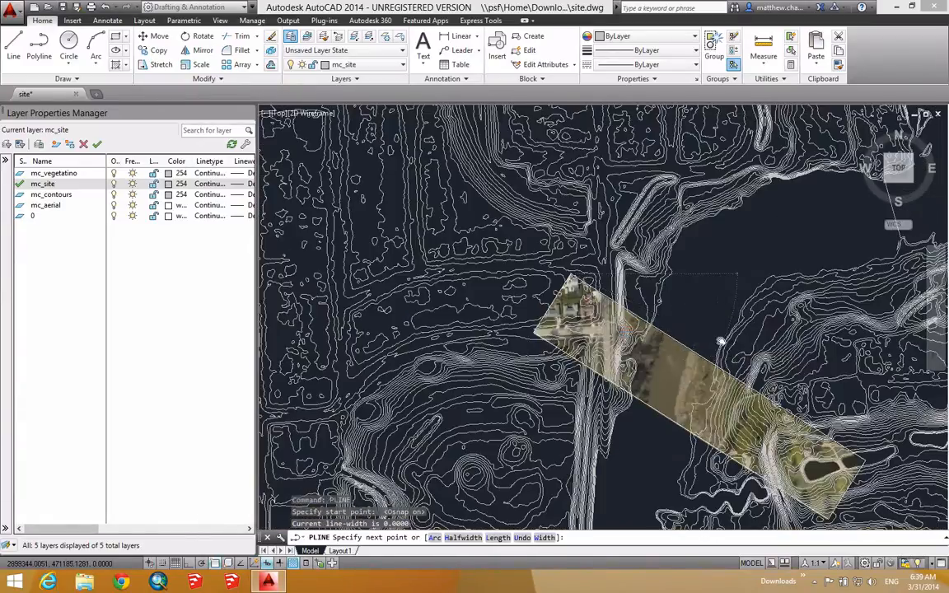
{"action": "scroll", "coordinate": [729, 371], "scroll_direction": "up", "scroll_amount": 8}
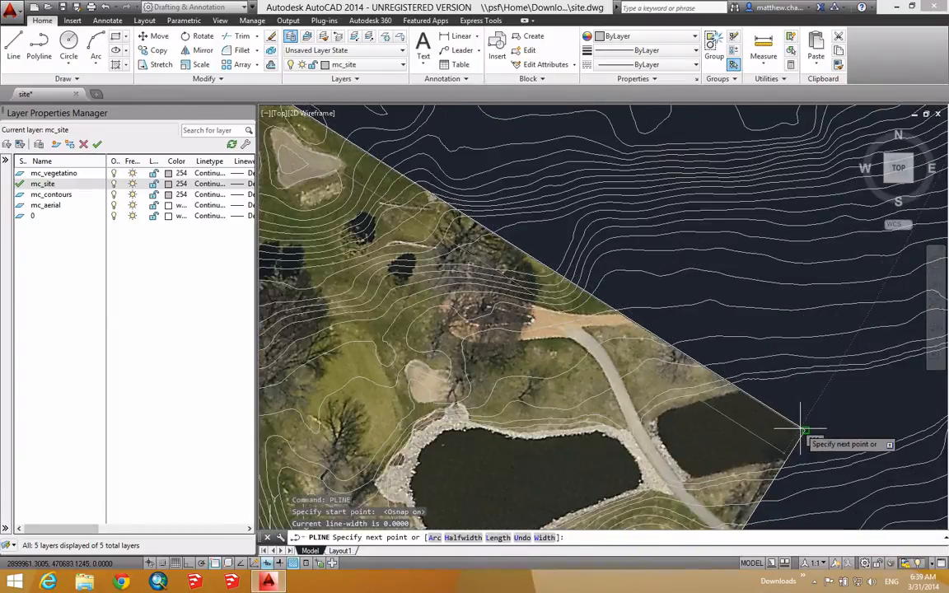
{"action": "middle_click_drag", "start_coordinate": [768, 424], "coordinate": [728, 146]}
{"action": "middle_click_drag", "start_coordinate": [630, 338], "coordinate": [683, 223]}
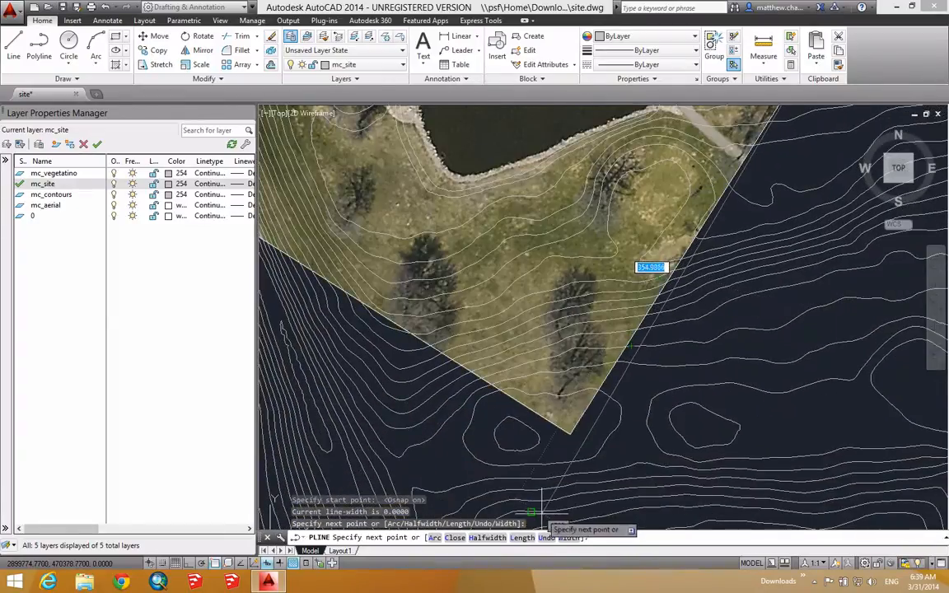
{"action": "left_click", "coordinate": [570, 433]}
- Continue the boundary polyline through the aerial strip's west corner back to its north corner and end it there
{"action": "scroll", "coordinate": [571, 429], "scroll_direction": "down", "scroll_amount": 4}
{"action": "middle_click_drag", "start_coordinate": [520, 314], "coordinate": [673, 371]}
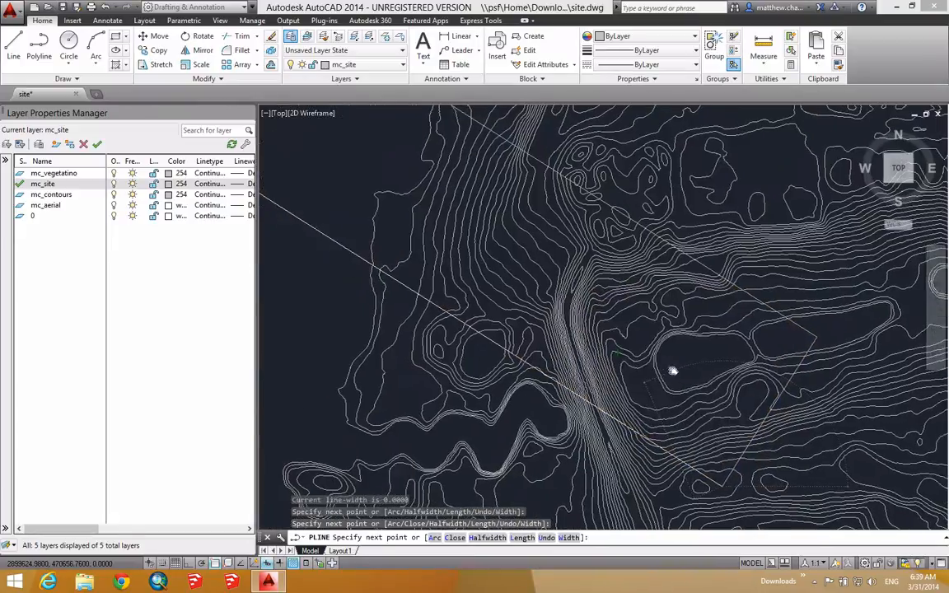
{"action": "middle_click_drag", "start_coordinate": [485, 267], "coordinate": [649, 370]}
{"action": "scroll", "coordinate": [436, 330], "scroll_direction": "up", "scroll_amount": 5}
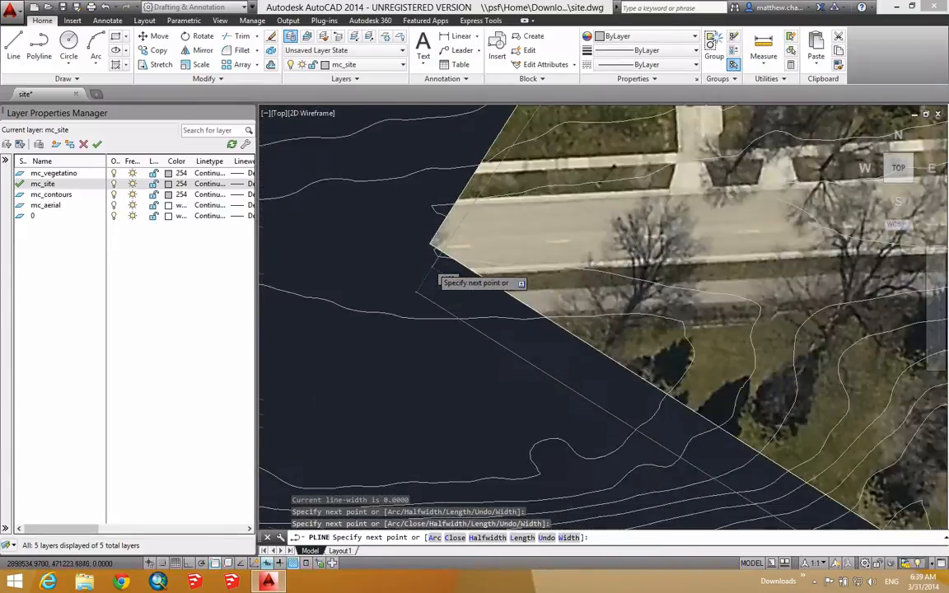
{"action": "left_click", "coordinate": [427, 211]}
{"action": "scroll", "coordinate": [618, 249], "scroll_direction": "down", "scroll_amount": 4}
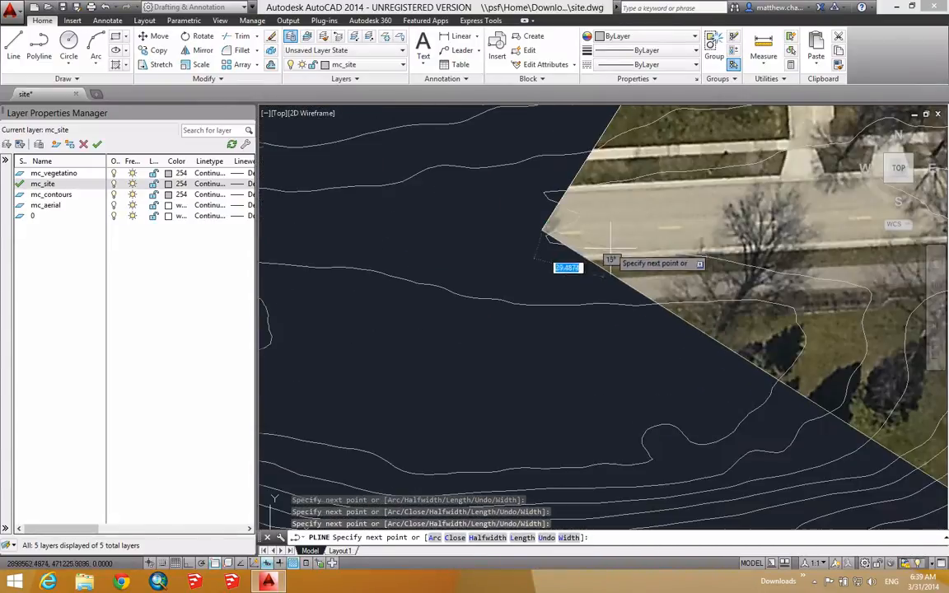
{"action": "middle_click_drag", "start_coordinate": [650, 206], "coordinate": [616, 260]}
{"action": "scroll", "coordinate": [589, 132], "scroll_direction": "up", "scroll_amount": 3}
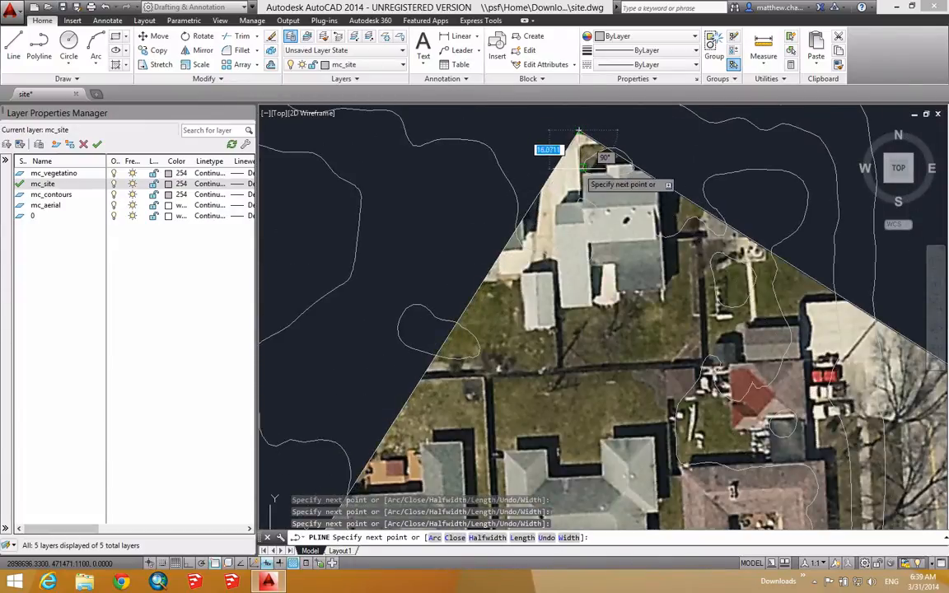
{"action": "key", "text": "Escape"}
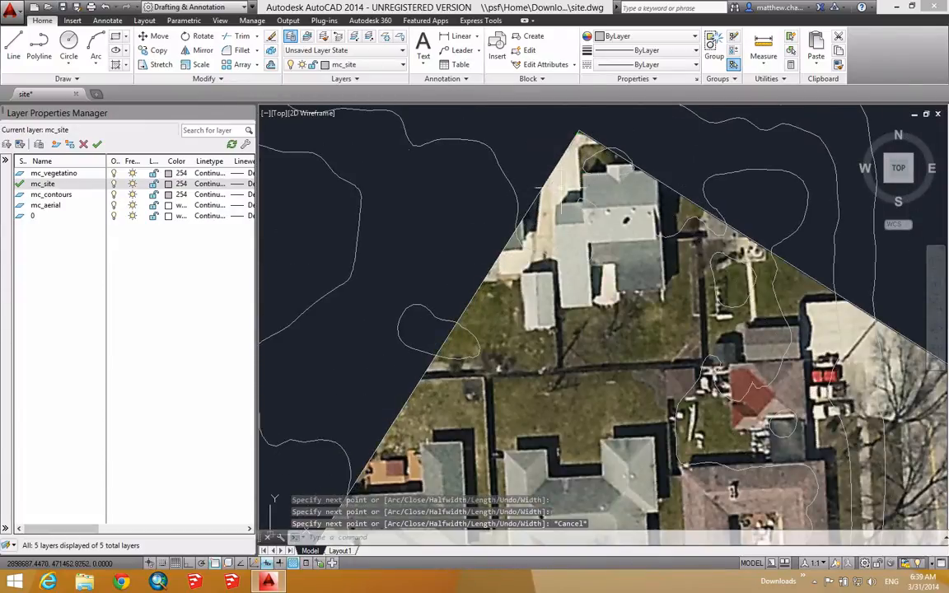
- Set the color of the mc_site layer to blue, index 160
{"action": "left_click", "coordinate": [168, 184]}
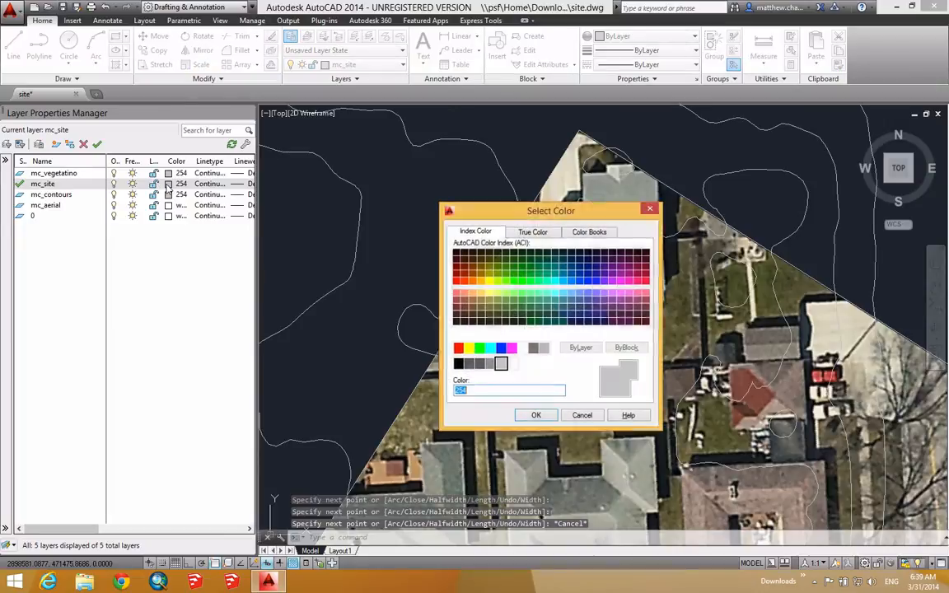
{"action": "left_click", "coordinate": [577, 281]}
{"action": "left_click", "coordinate": [535, 414]}
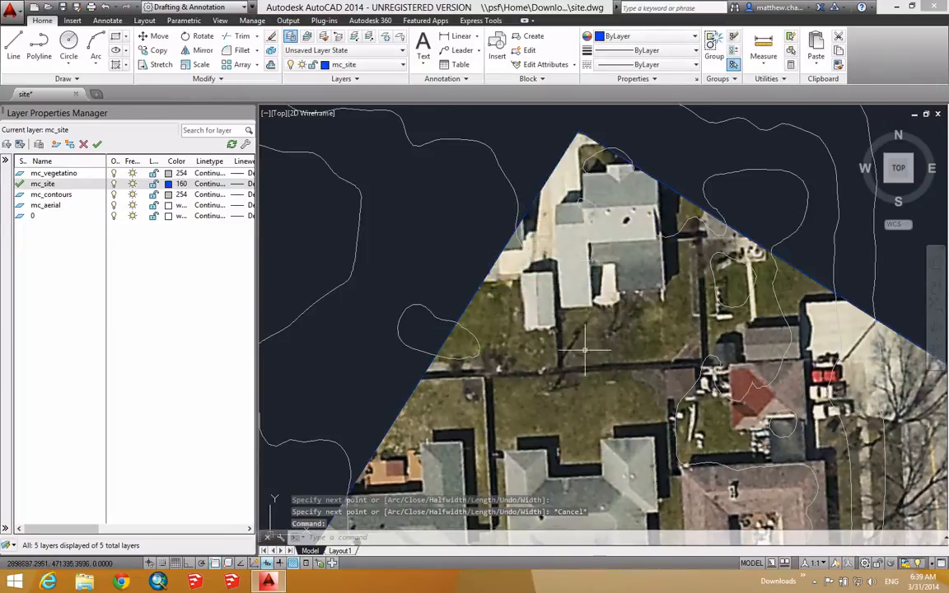
{"action": "key", "text": "Escape"}
{"action": "key", "text": "Escape"}
- Examine the site boundary around the aerial strip and the contours crossing its northeast edge
{"action": "scroll", "coordinate": [595, 224], "scroll_direction": "down", "scroll_amount": 4}
{"action": "mouse_move", "coordinate": [811, 294]}
{"action": "middle_mouse_down"}
{"action": "mouse_move", "coordinate": [698, 260]}
{"action": "mouse_move", "coordinate": [687, 273]}
{"action": "mouse_move", "coordinate": [595, 294]}
{"action": "mouse_move", "coordinate": [614, 315]}
{"action": "middle_mouse_up"}
{"action": "scroll", "coordinate": [687, 275], "scroll_direction": "down", "scroll_amount": 4}
{"action": "scroll", "coordinate": [511, 246], "scroll_direction": "down", "scroll_amount": 4}
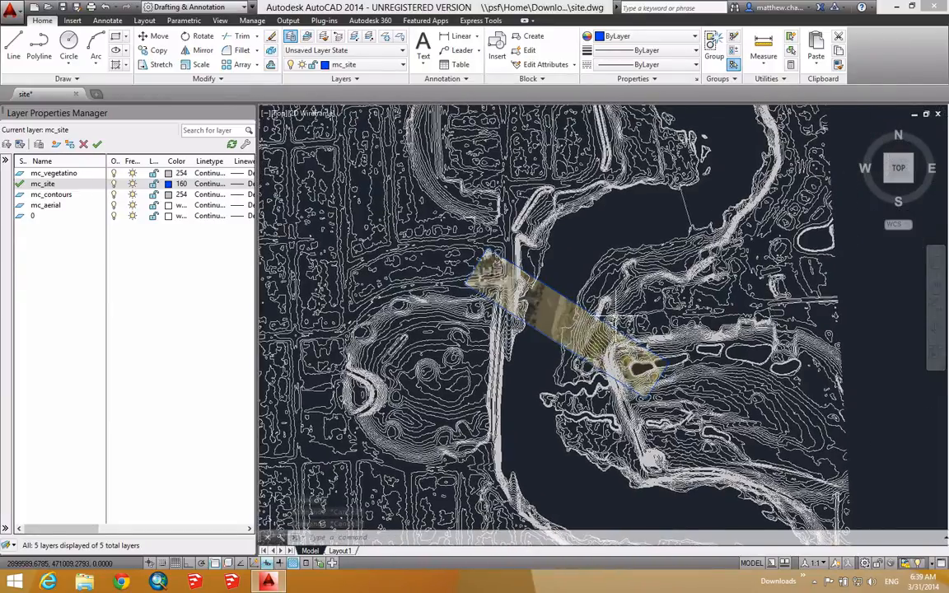
{"action": "scroll", "coordinate": [613, 317], "scroll_direction": "down", "scroll_amount": 2}
{"action": "scroll", "coordinate": [611, 328], "scroll_direction": "up", "scroll_amount": 5}
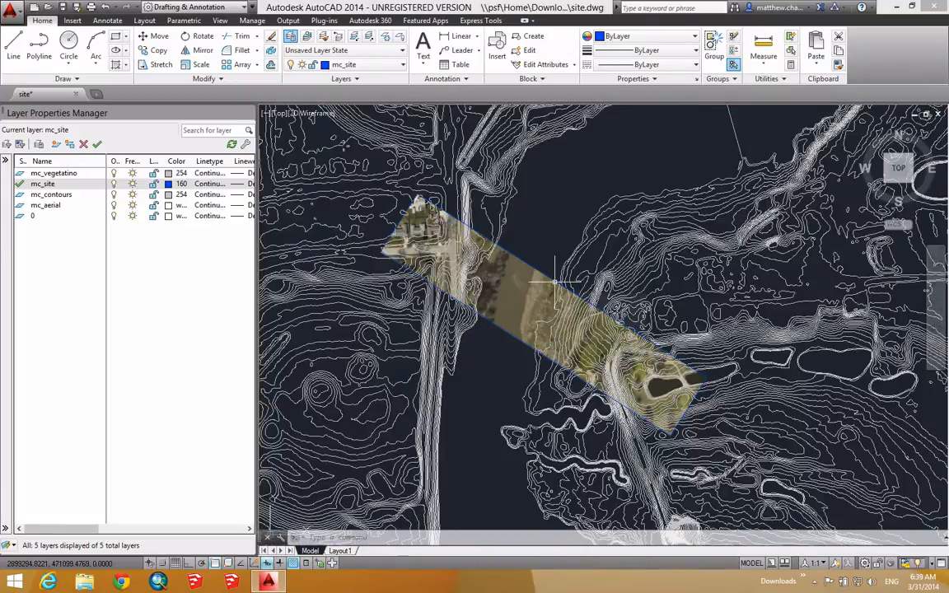
{"action": "scroll", "coordinate": [457, 225], "scroll_direction": "up", "scroll_amount": 5}
{"action": "scroll", "coordinate": [501, 219], "scroll_direction": "up", "scroll_amount": 5}
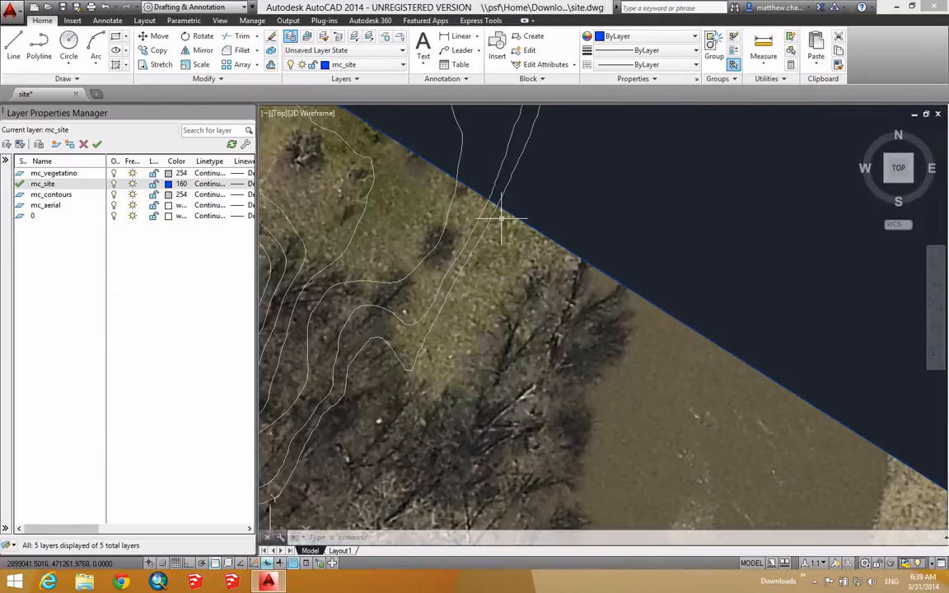
- Try to trim a contour at the strip's northeast edge with the site boundary among the cutting edges, then undo it
{"action": "type", "text": "tr"}
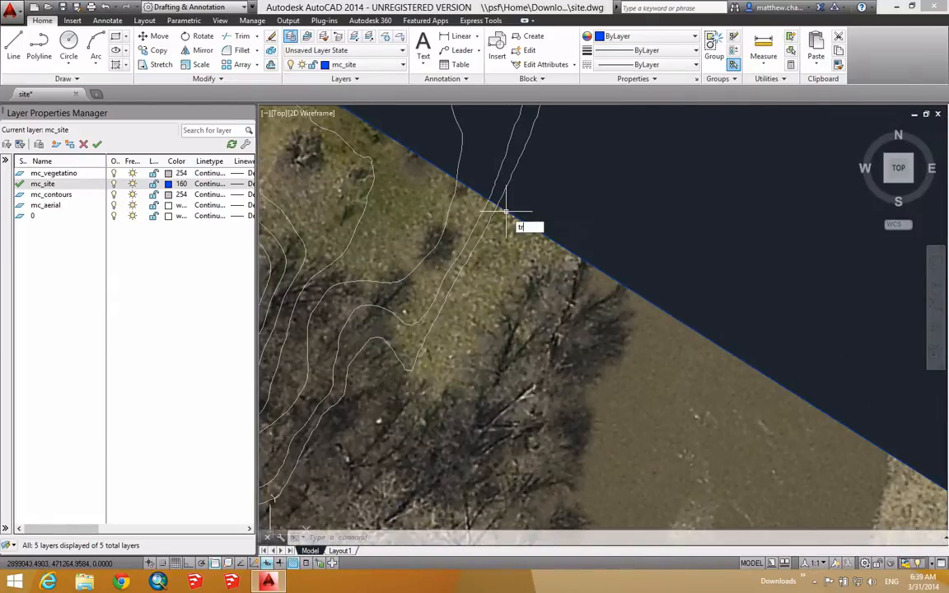
{"action": "key", "text": "Return"}
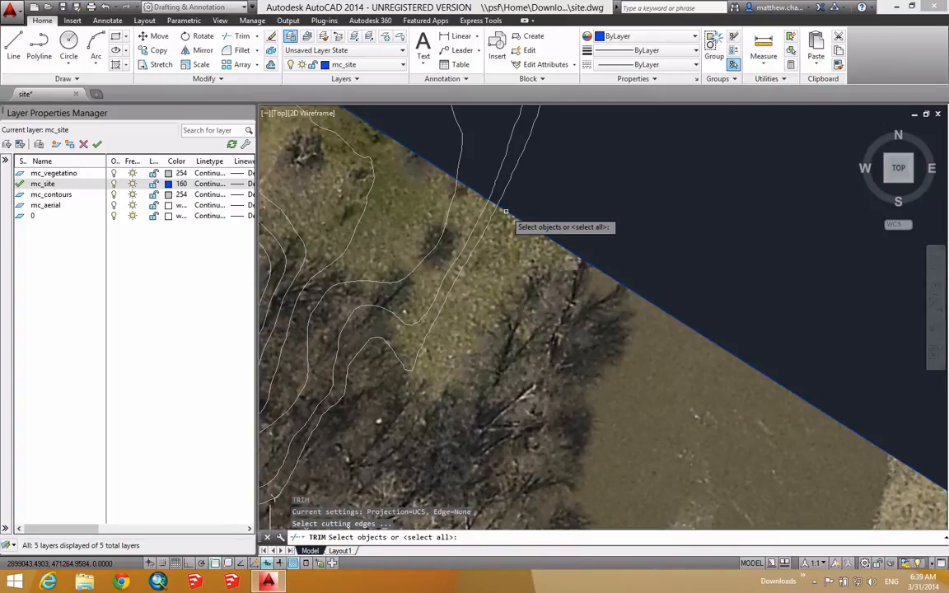
{"action": "left_click", "coordinate": [509, 213]}
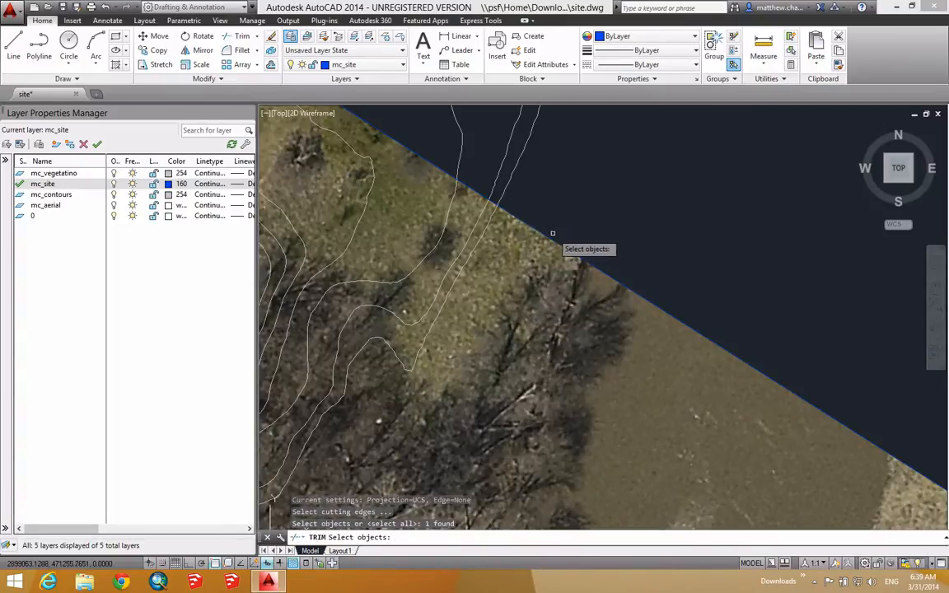
{"action": "left_click", "coordinate": [501, 199]}
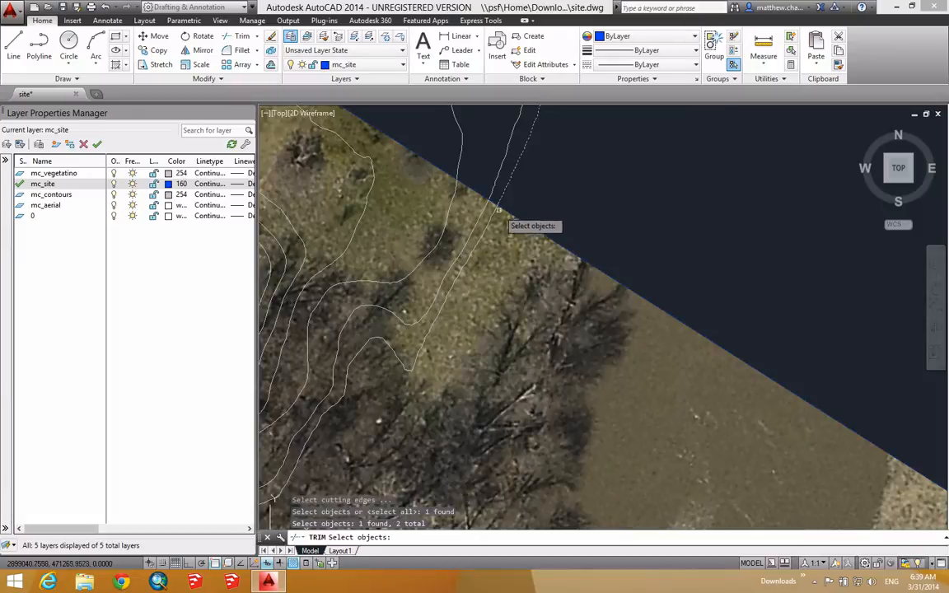
{"action": "key", "text": "Return"}
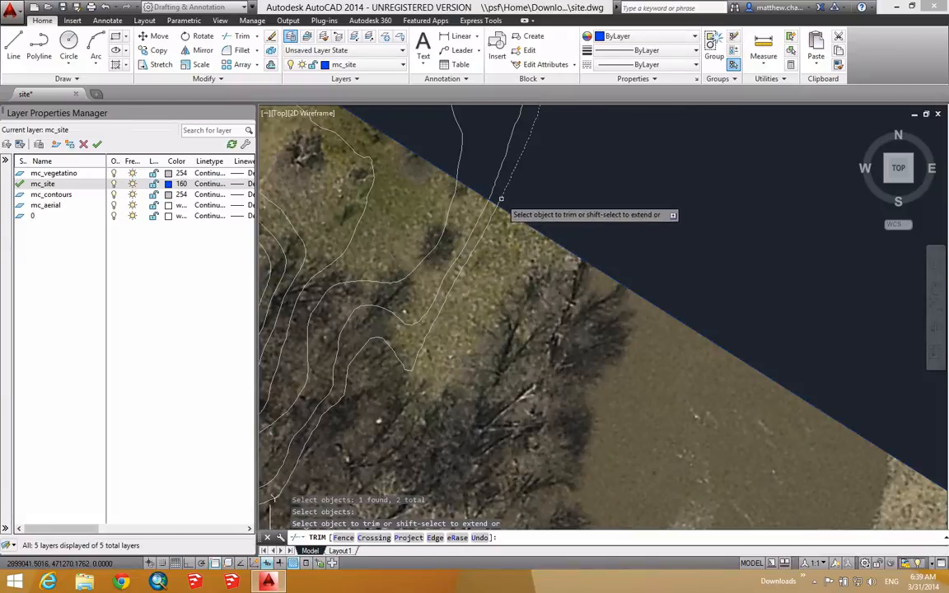
{"action": "left_click", "coordinate": [501, 201]}
{"action": "scroll", "coordinate": [499, 205], "scroll_direction": "up", "scroll_amount": 2}
{"action": "scroll", "coordinate": [499, 206], "scroll_direction": "up", "scroll_amount": 1}
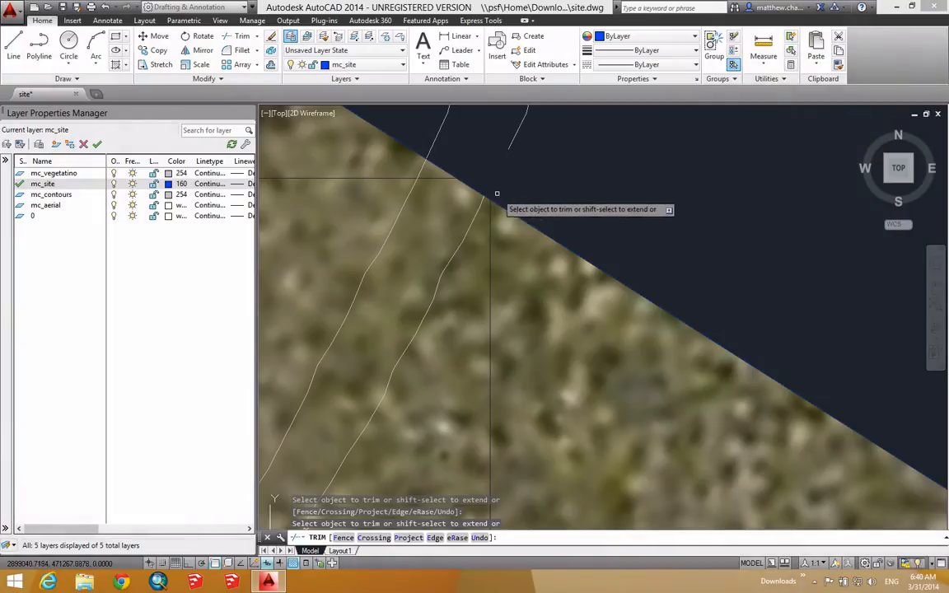
{"action": "scroll", "coordinate": [498, 200], "scroll_direction": "down", "scroll_amount": 3}
{"action": "key", "text": "ctrl+z"}
{"action": "scroll", "coordinate": [577, 245], "scroll_direction": "down", "scroll_amount": 2}
{"action": "scroll", "coordinate": [576, 246], "scroll_direction": "down", "scroll_amount": 4}
{"action": "key", "text": "Escape"}
{"action": "key", "text": "Escape"}
{"action": "key", "text": "Escape"}
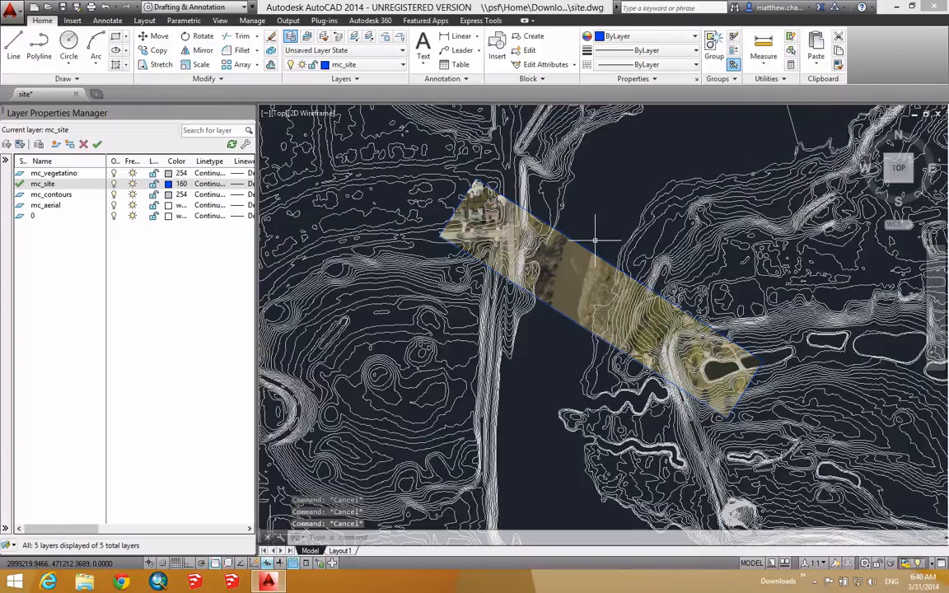
{"action": "middle_click_drag", "start_coordinate": [669, 303], "coordinate": [614, 287]}
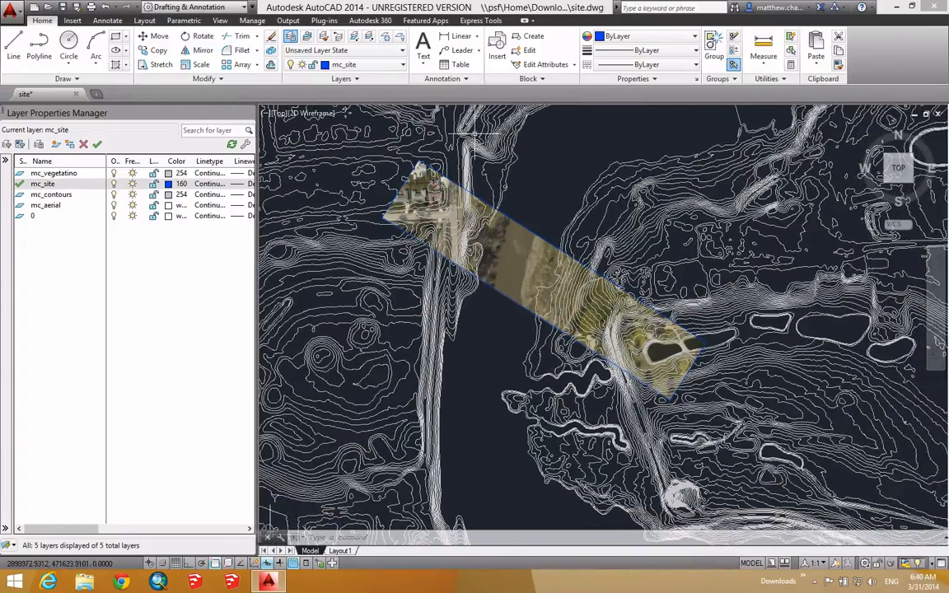
{"action": "left_click", "coordinate": [928, 124]}
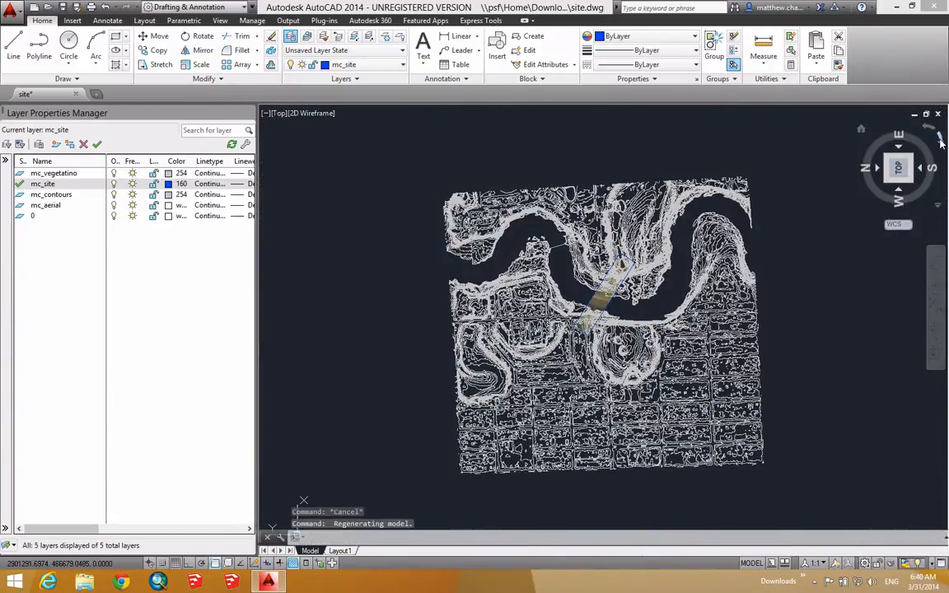
{"action": "left_click", "coordinate": [940, 142]}
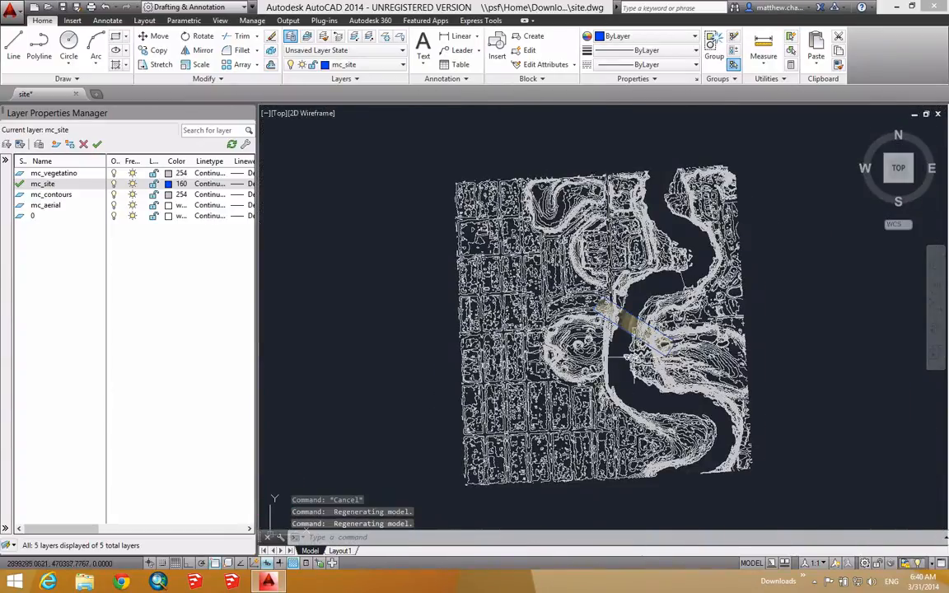
{"action": "scroll", "coordinate": [633, 358], "scroll_direction": "up", "scroll_amount": 8}
{"action": "middle_click_drag", "start_coordinate": [641, 248], "coordinate": [510, 291]}
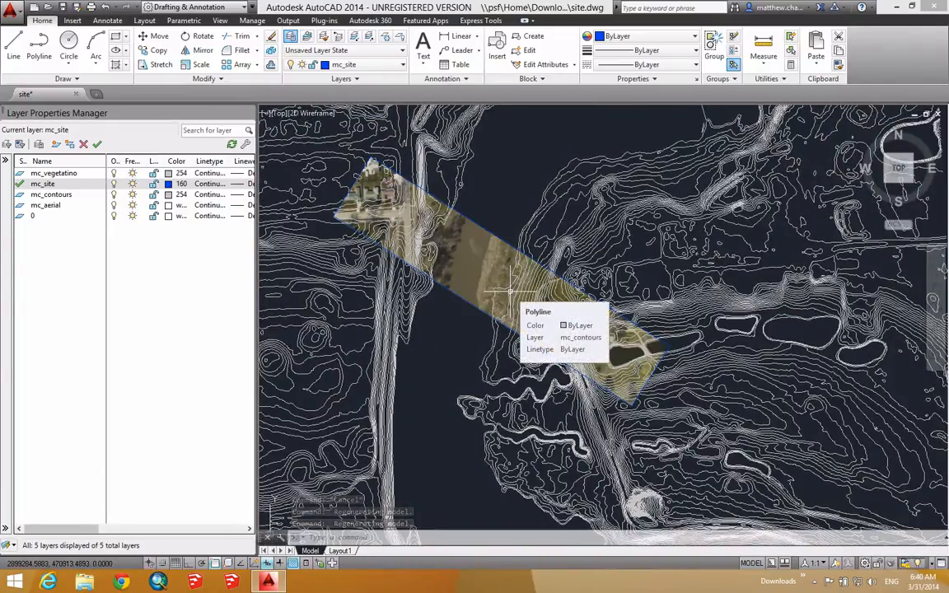
- Start a new UCS with its origin at the site boundary's west corner and its X axis along the southwest edge, using the nearest snap
{"action": "type", "text": "uc"}
{"action": "key", "text": "Return"}
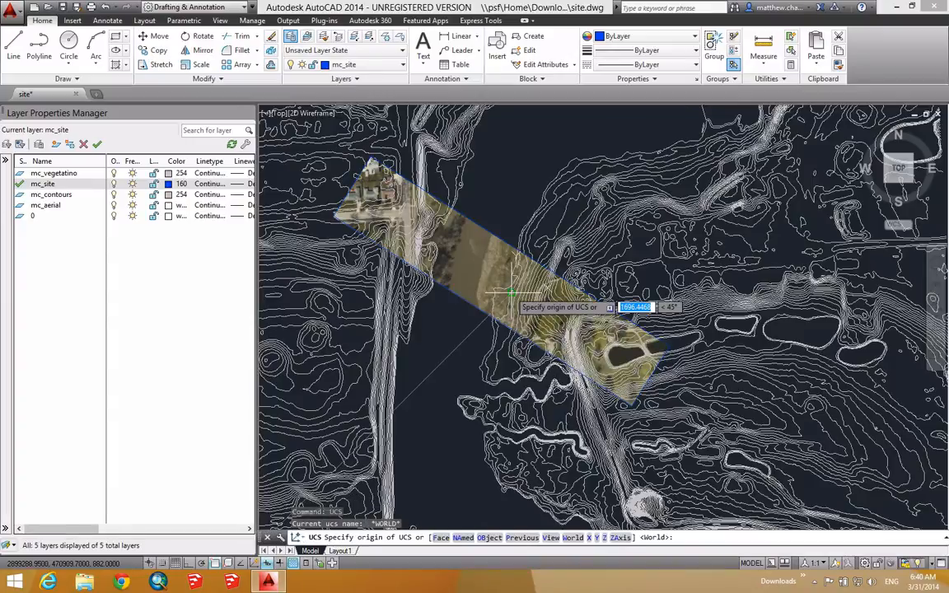
{"action": "scroll", "coordinate": [323, 218], "scroll_direction": "up", "scroll_amount": 2}
{"action": "scroll", "coordinate": [323, 218], "scroll_direction": "up", "scroll_amount": 4}
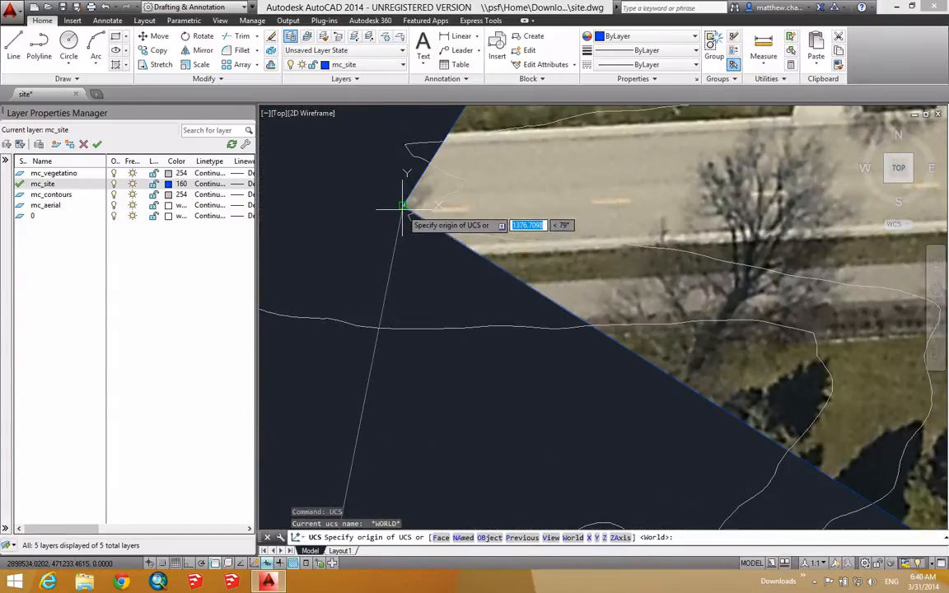
{"action": "left_click", "coordinate": [403, 206]}
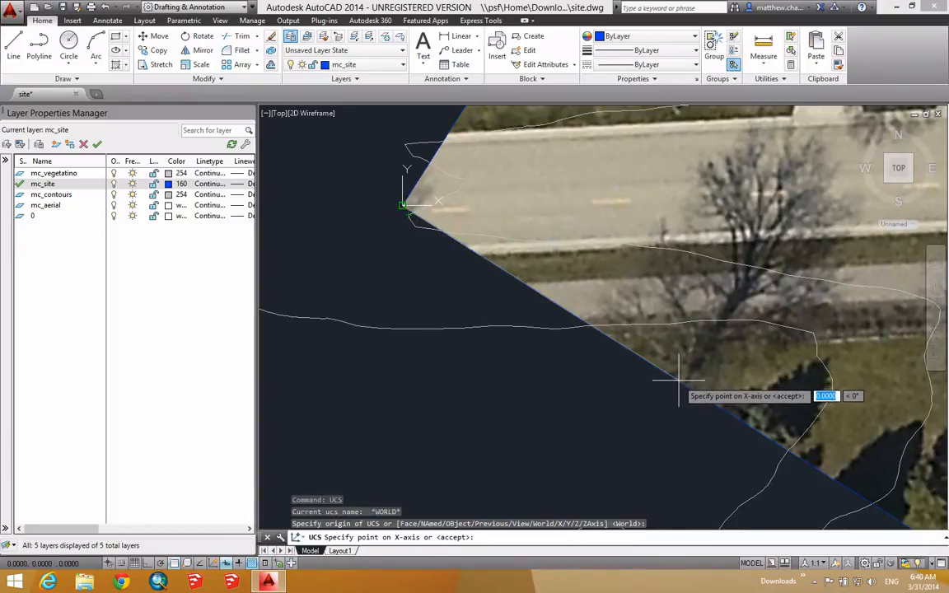
{"action": "type", "text": "ne"}
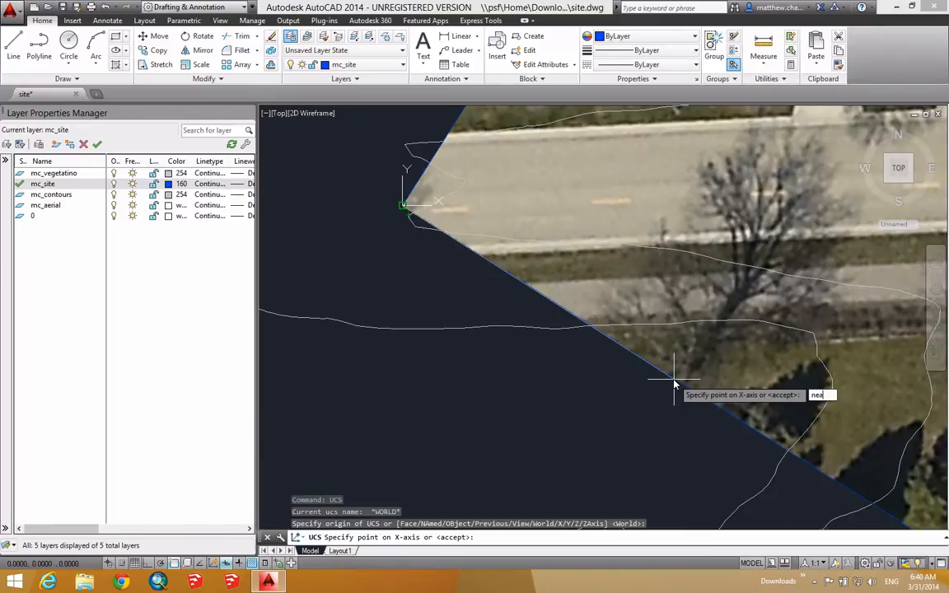
{"action": "type", "text": "a"}
{"action": "key", "text": "Return"}
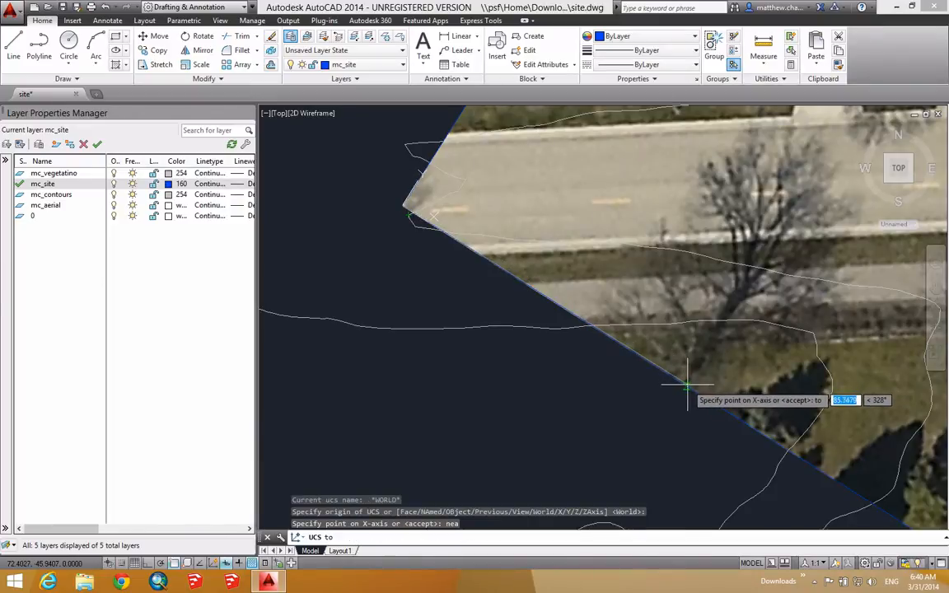
{"action": "left_click", "coordinate": [687, 384]}
- Fix the UCS's XY plane with a nearest-snapped point on the site boundary's northwest edge
{"action": "middle_click_drag", "start_coordinate": [532, 185], "coordinate": [511, 343]}
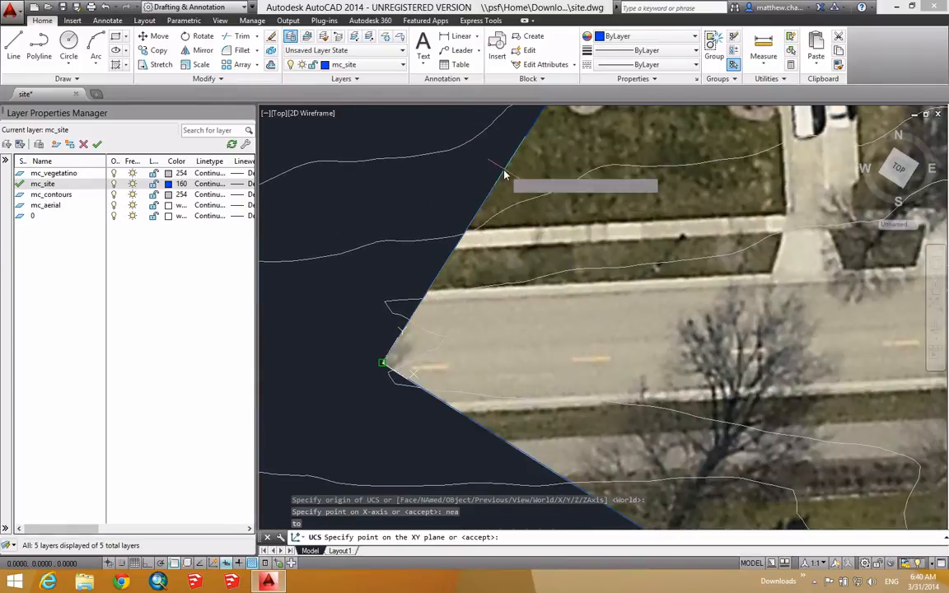
{"action": "type", "text": "nea"}
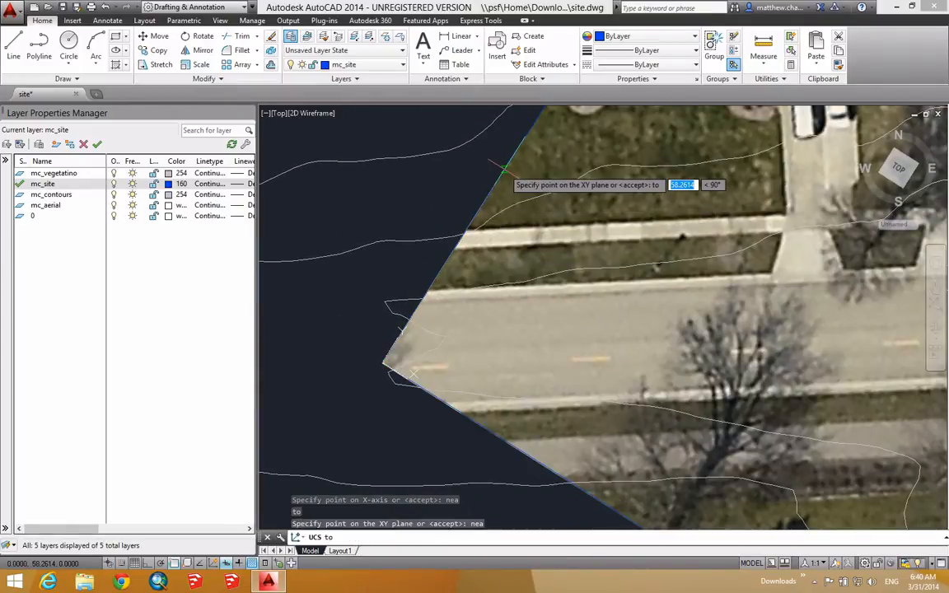
{"action": "key", "text": "Return"}
{"action": "left_click", "coordinate": [504, 170]}
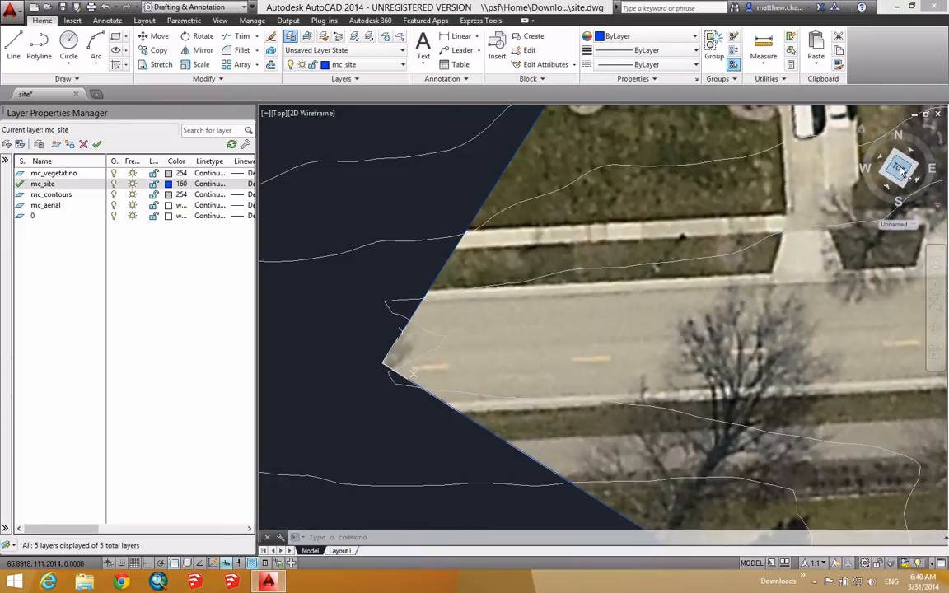
- Rotate the top view to the new UCS so that the aerial strip lies horizontally
{"action": "left_click", "coordinate": [929, 128]}
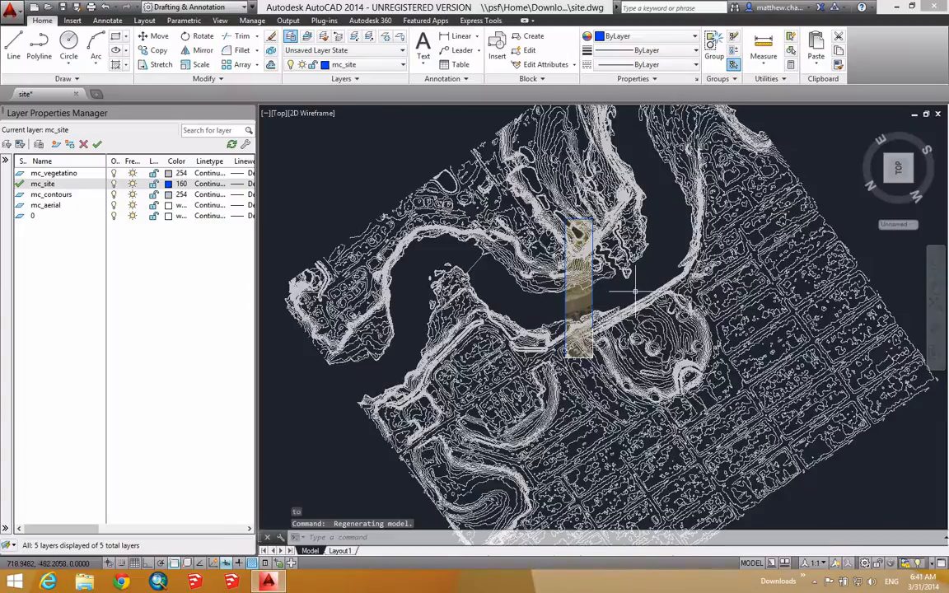
{"action": "left_click", "coordinate": [939, 141]}
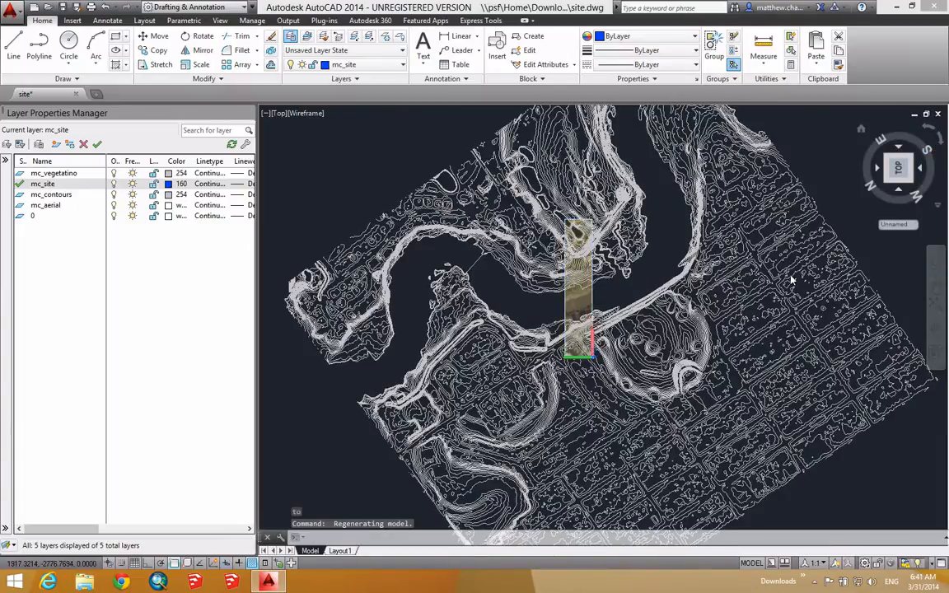
{"action": "scroll", "coordinate": [655, 310], "scroll_direction": "up", "scroll_amount": 6}
{"action": "mouse_move", "coordinate": [541, 290]}
{"action": "middle_mouse_down"}
{"action": "mouse_move", "coordinate": [541, 307]}
{"action": "mouse_move", "coordinate": [529, 310]}
{"action": "middle_mouse_up"}
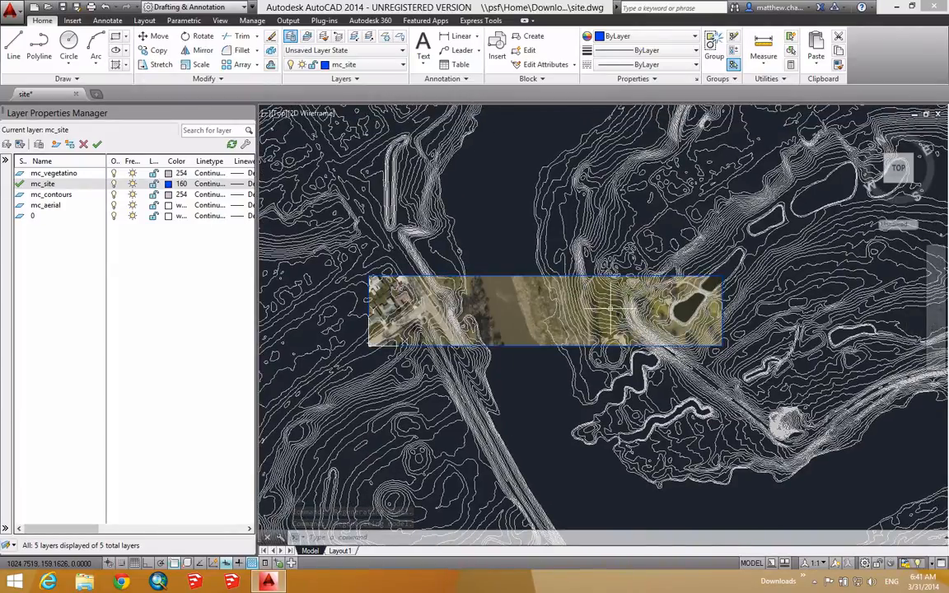
{"action": "type", "text": "TR"}
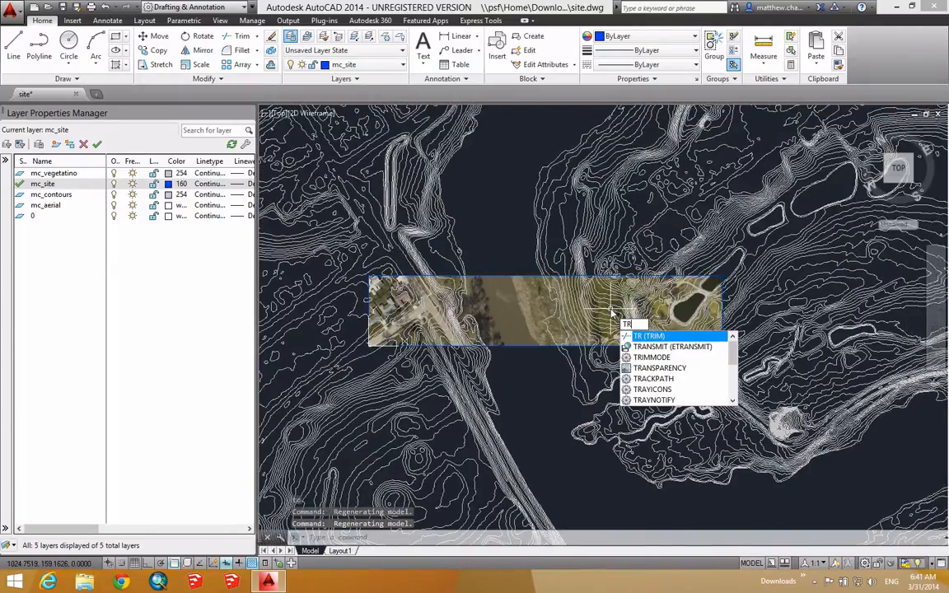
{"action": "key", "text": "Escape"}
{"action": "key", "text": "Escape"}
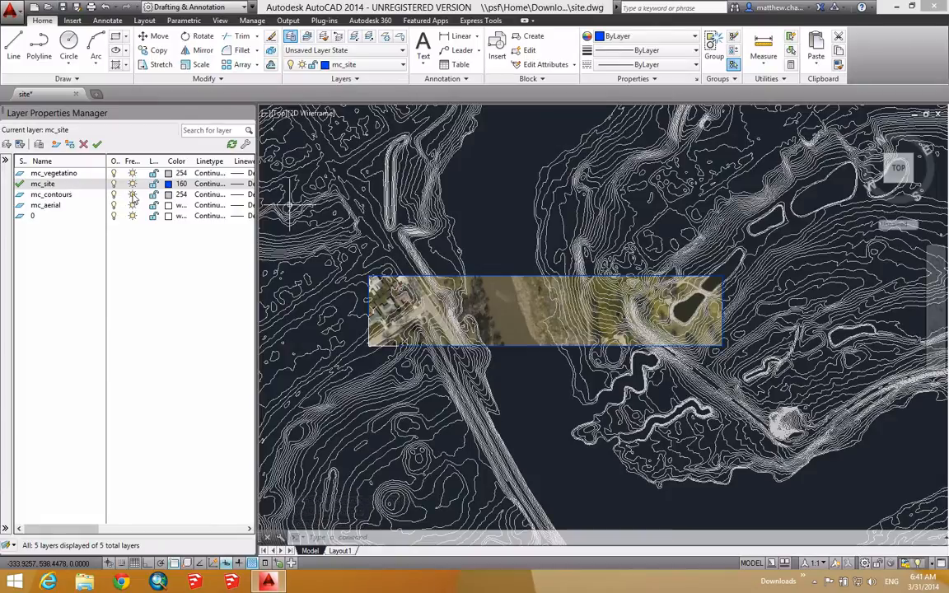
- Make mc_contours the current layer and freeze the layers mc_vegetatino, mc_site, mc_aerial and 0
{"action": "double_click", "coordinate": [18, 195]}
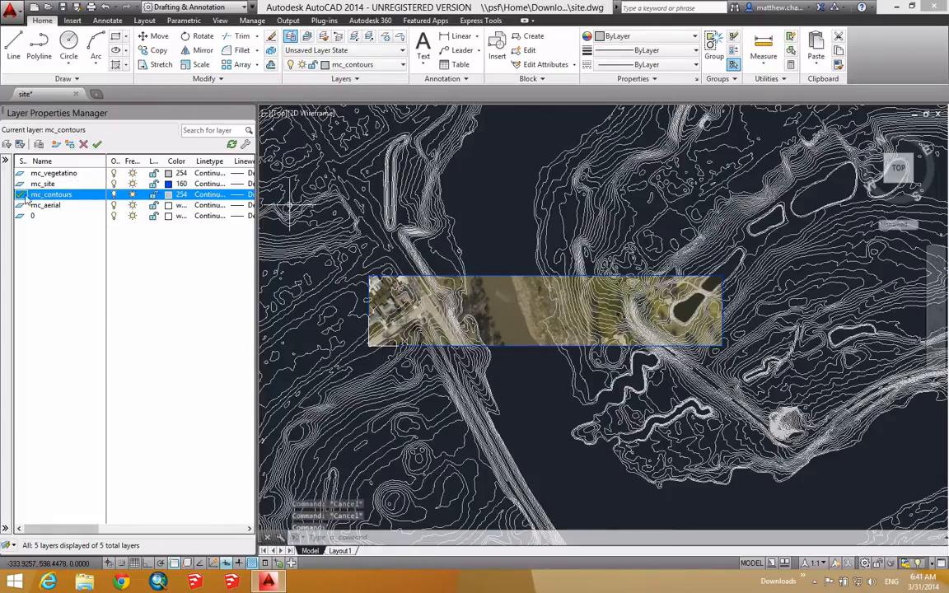
{"action": "left_click", "coordinate": [132, 174]}
{"action": "left_click", "coordinate": [133, 184]}
{"action": "left_click", "coordinate": [133, 206]}
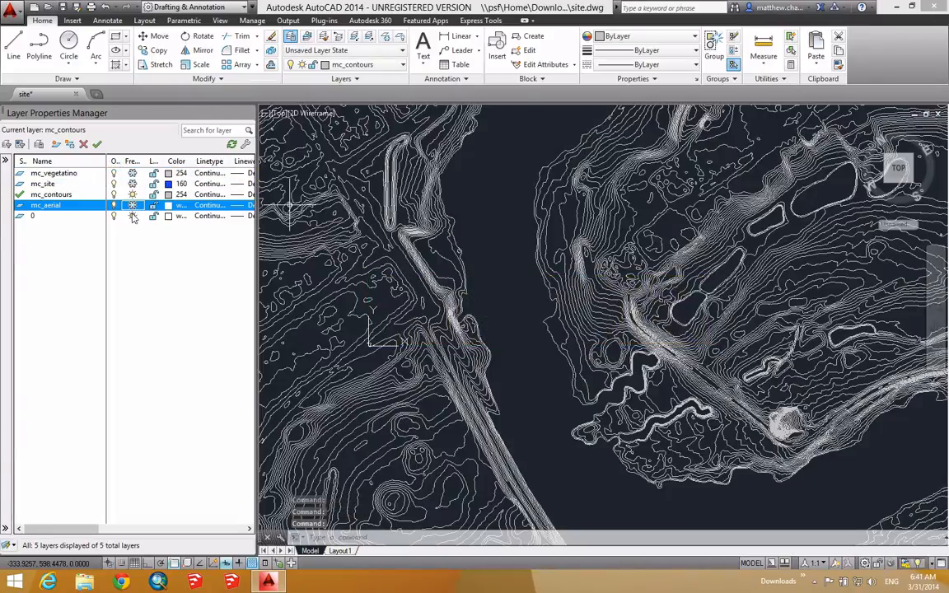
{"action": "left_click", "coordinate": [132, 216]}
{"action": "scroll", "coordinate": [557, 331], "scroll_direction": "down", "scroll_amount": 5}
{"action": "mouse_move", "coordinate": [558, 330]}
{"action": "middle_mouse_down"}
{"action": "mouse_move", "coordinate": [549, 341]}
{"action": "mouse_move", "coordinate": [608, 300]}
{"action": "middle_mouse_up"}
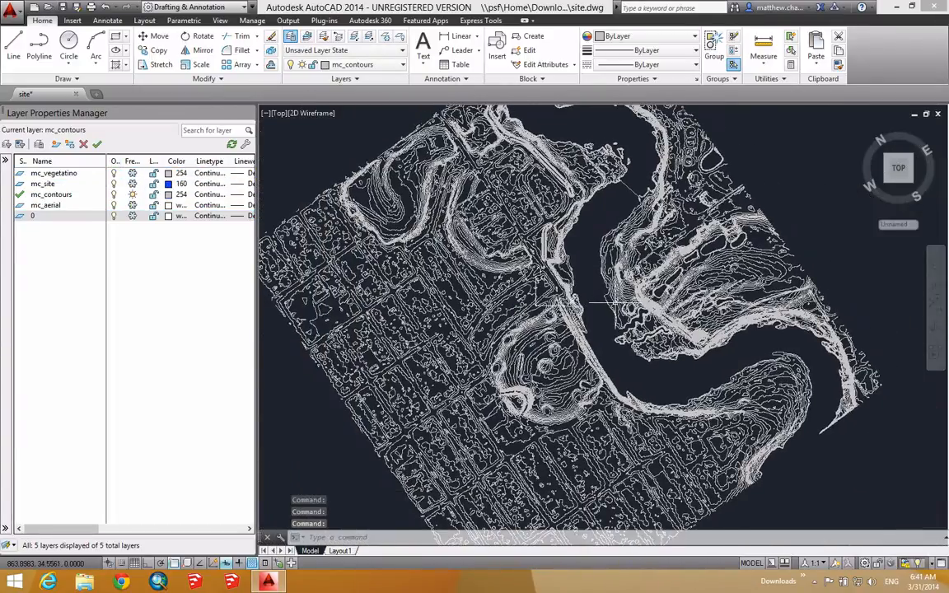
{"action": "scroll", "coordinate": [613, 304], "scroll_direction": "up", "scroll_amount": 3}
{"action": "type", "text": "pedit"}
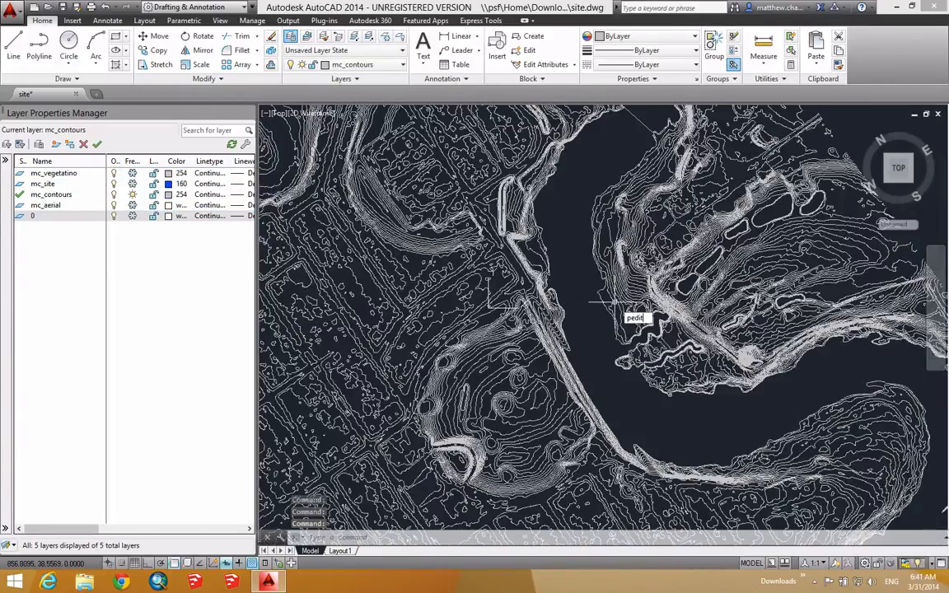
{"action": "key", "text": "Return"}
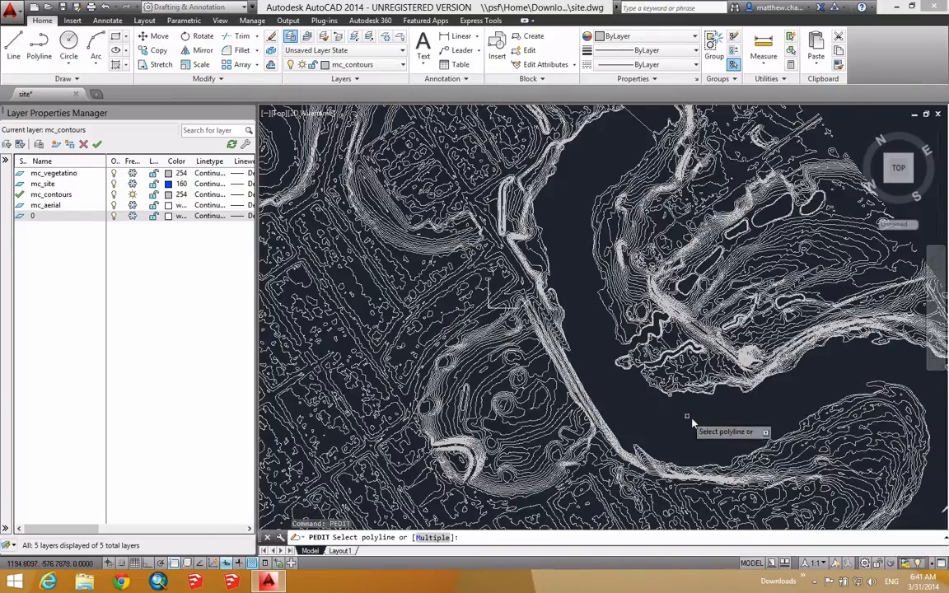
{"action": "left_click", "coordinate": [713, 412]}
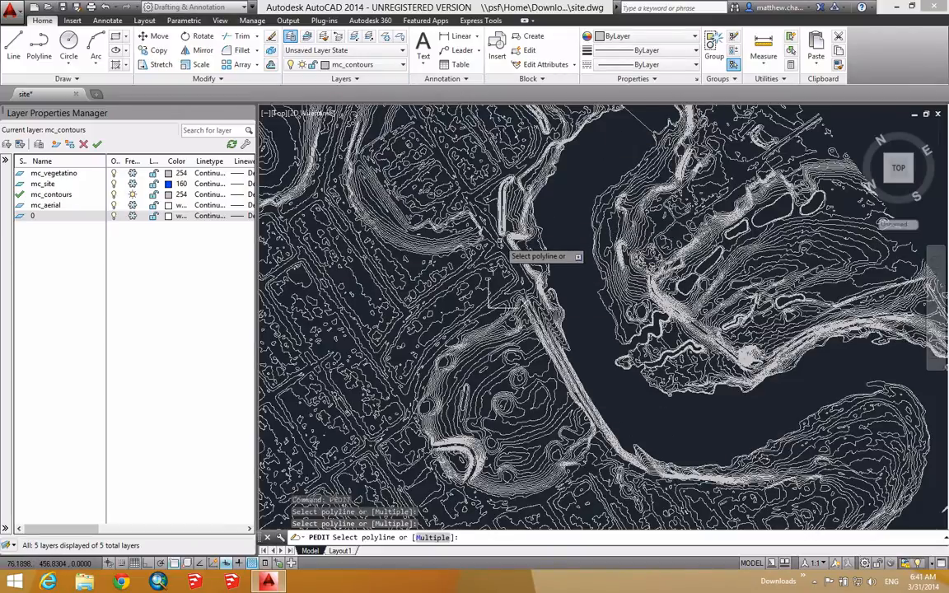
{"action": "key", "text": "Escape"}
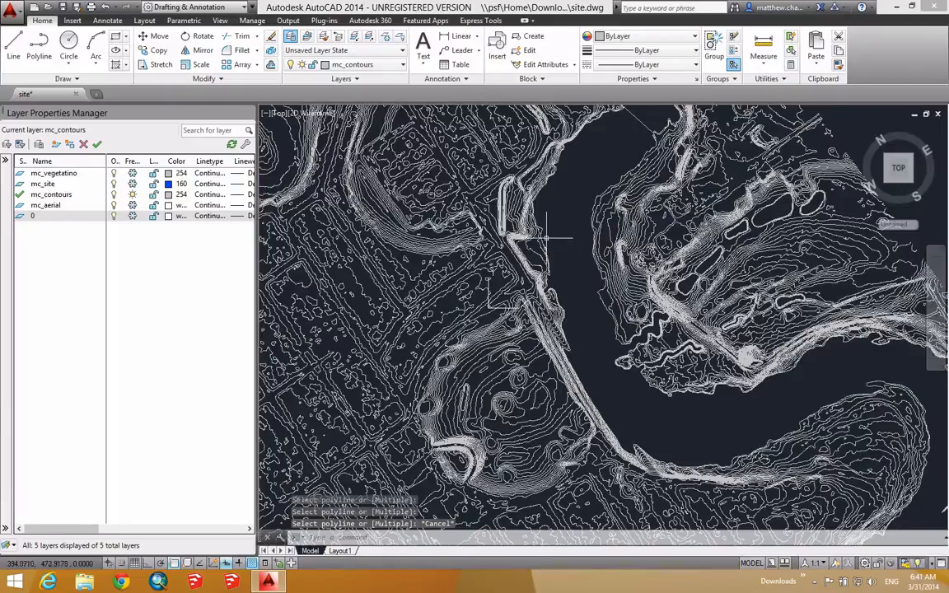
{"action": "key", "text": "Escape"}
{"action": "key", "text": "Escape"}
{"action": "key", "text": "Escape"}
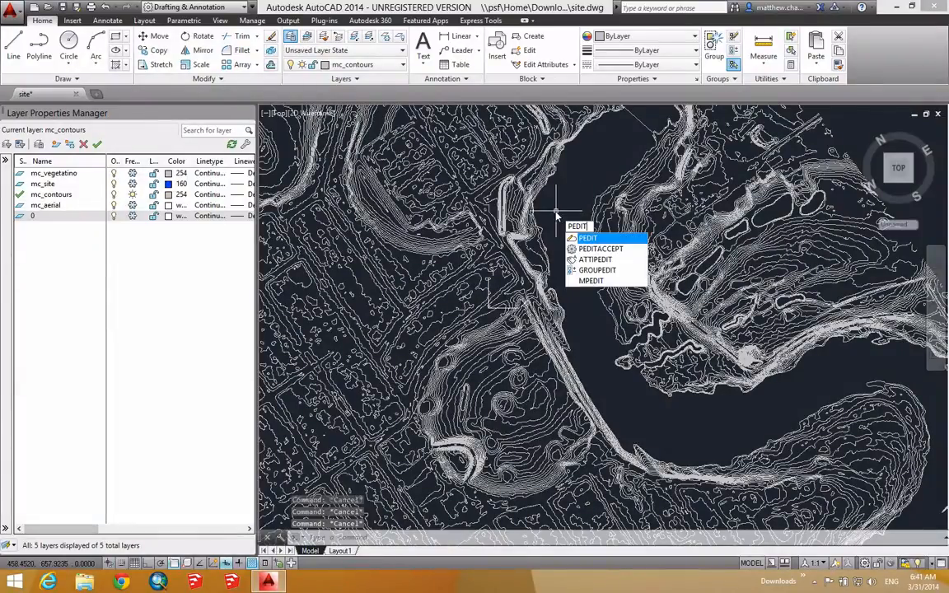
- Start PEDIT with the Multiple option, select the contours in and around the strip area with a crossing window, and convert them to polylines
{"action": "key", "text": "Return"}
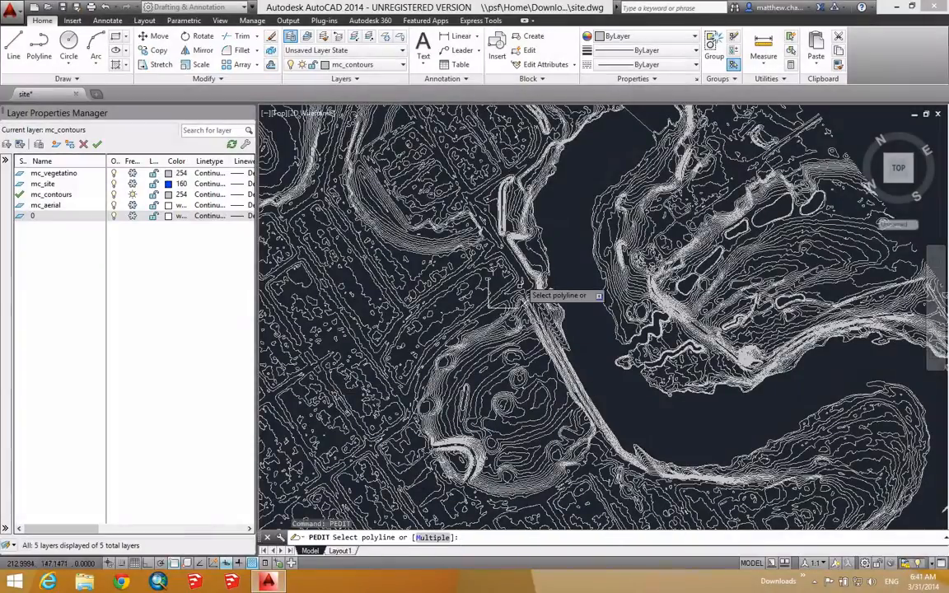
{"action": "key", "text": "Return"}
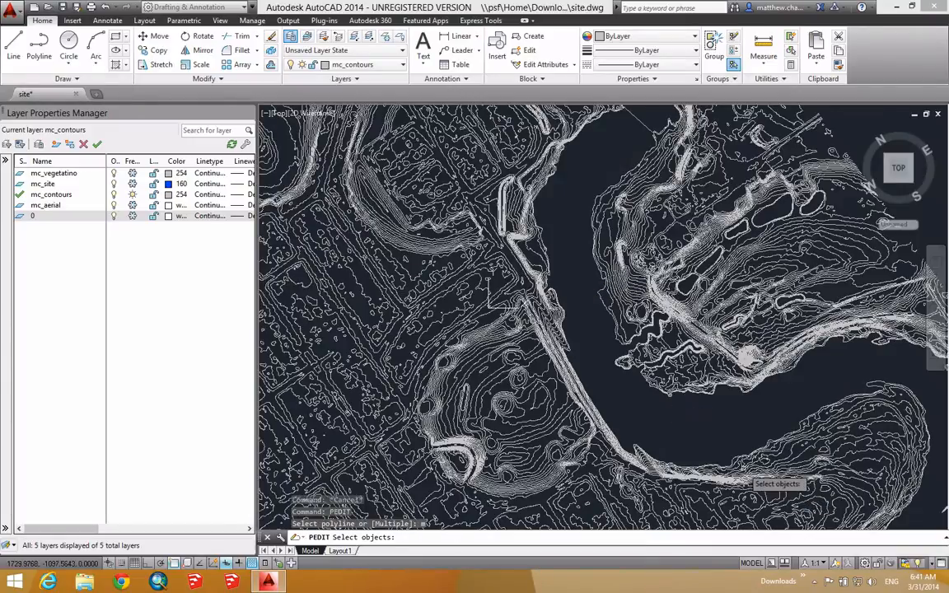
{"action": "left_click", "coordinate": [710, 441]}
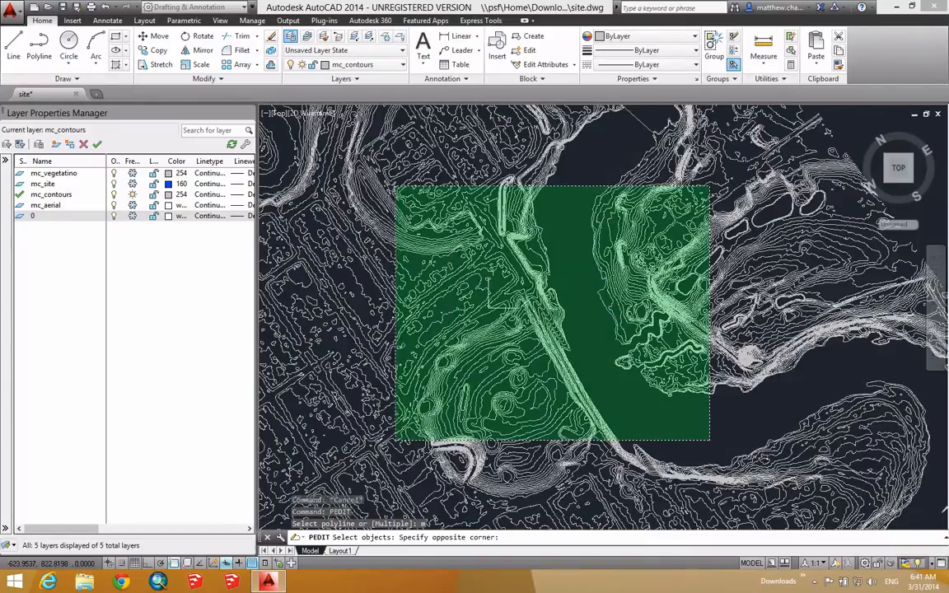
{"action": "left_click", "coordinate": [352, 165]}
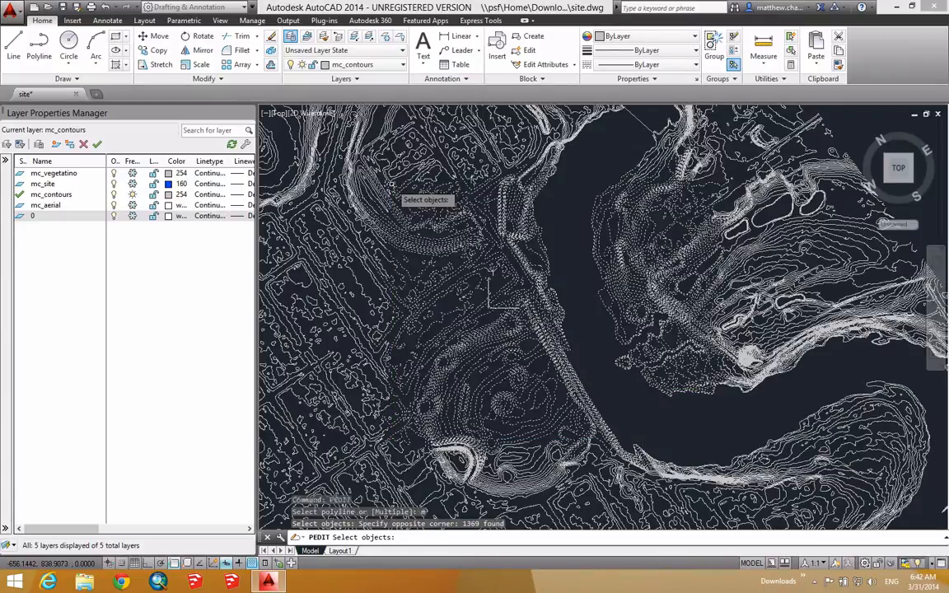
{"action": "key", "text": "Return"}
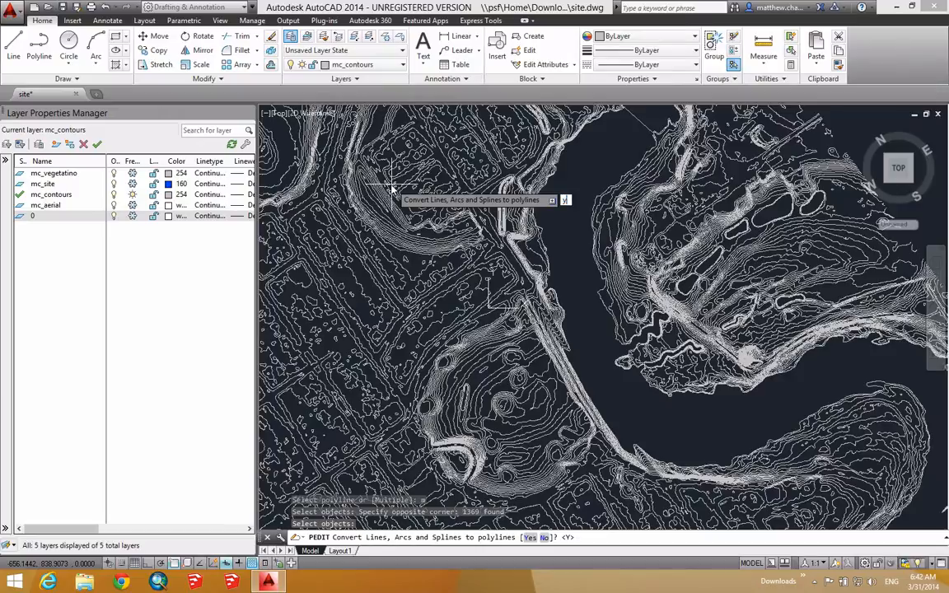
{"action": "key", "text": "Return"}
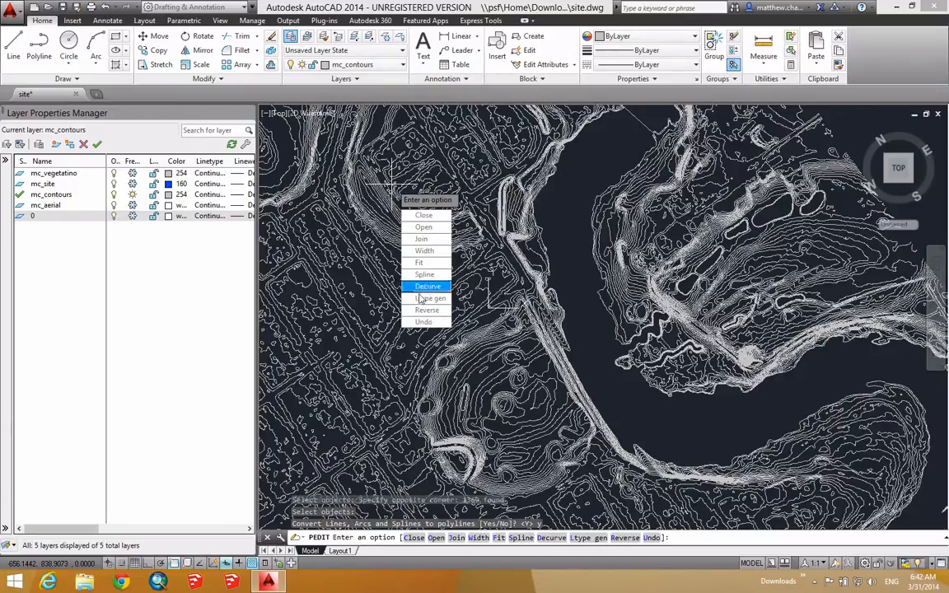
- Join the selected contours with a fuzz distance of 0.0000 and end the polyline edit
{"action": "left_click", "coordinate": [425, 240]}
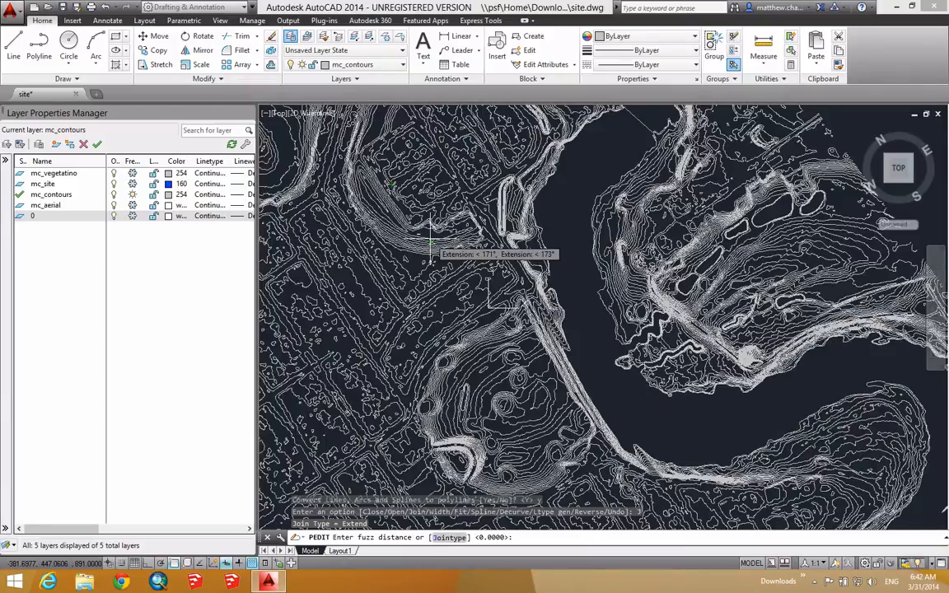
{"action": "key", "text": "Return"}
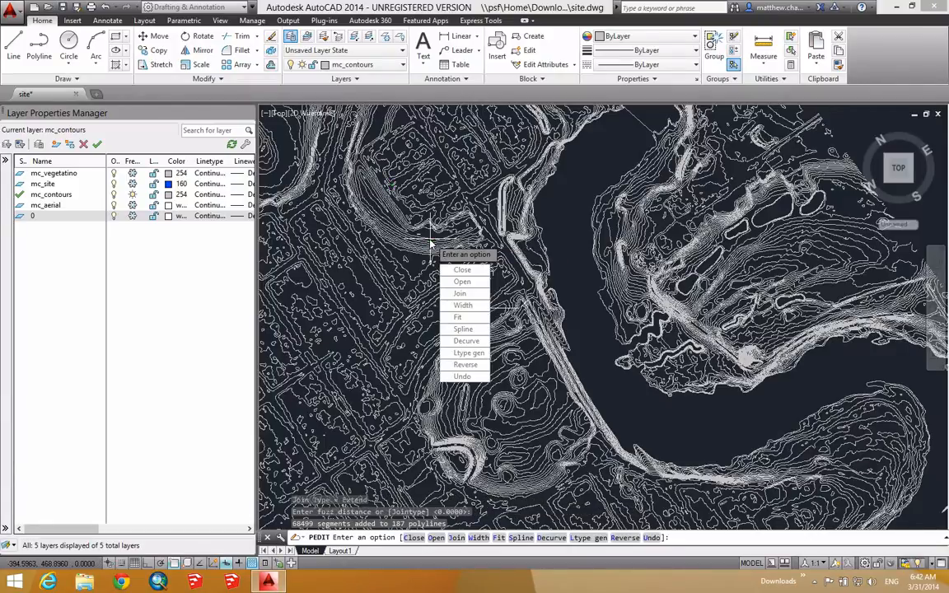
{"action": "key", "text": "Escape"}
{"action": "key", "text": "Escape"}
{"action": "key", "text": "Escape"}
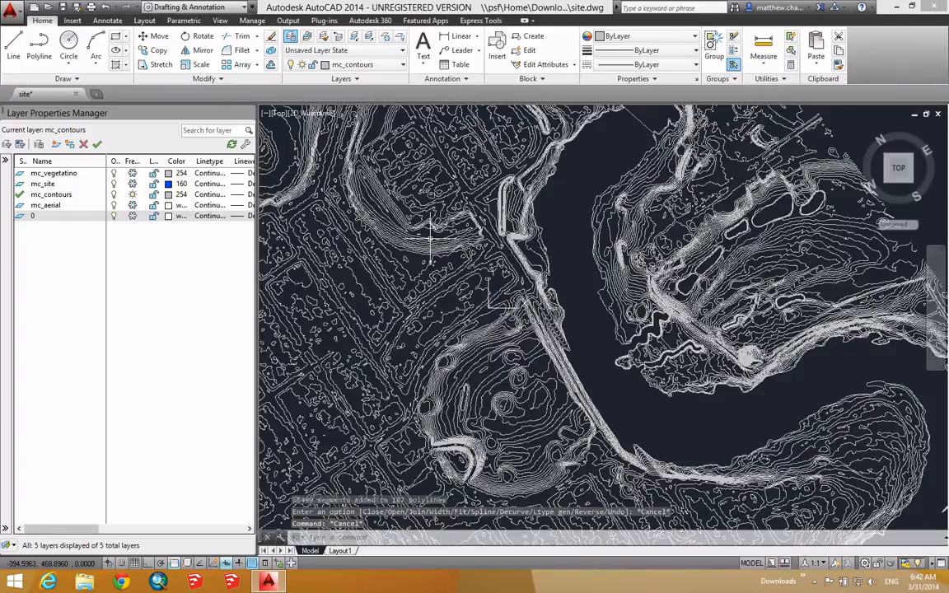
- Select several contours beside the river to check that they are joined, and clear the selection
{"action": "left_click", "coordinate": [516, 287]}
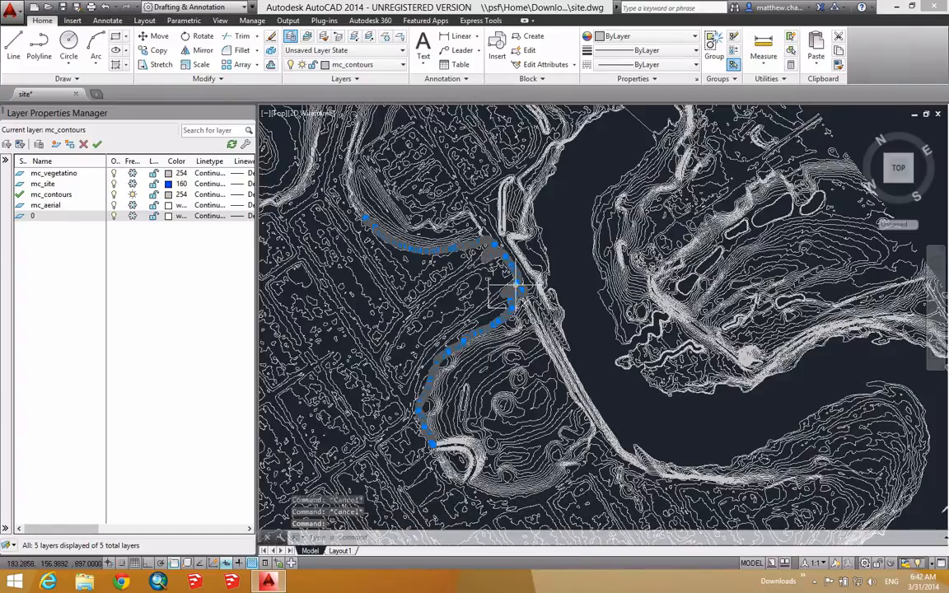
{"action": "left_click", "coordinate": [498, 306]}
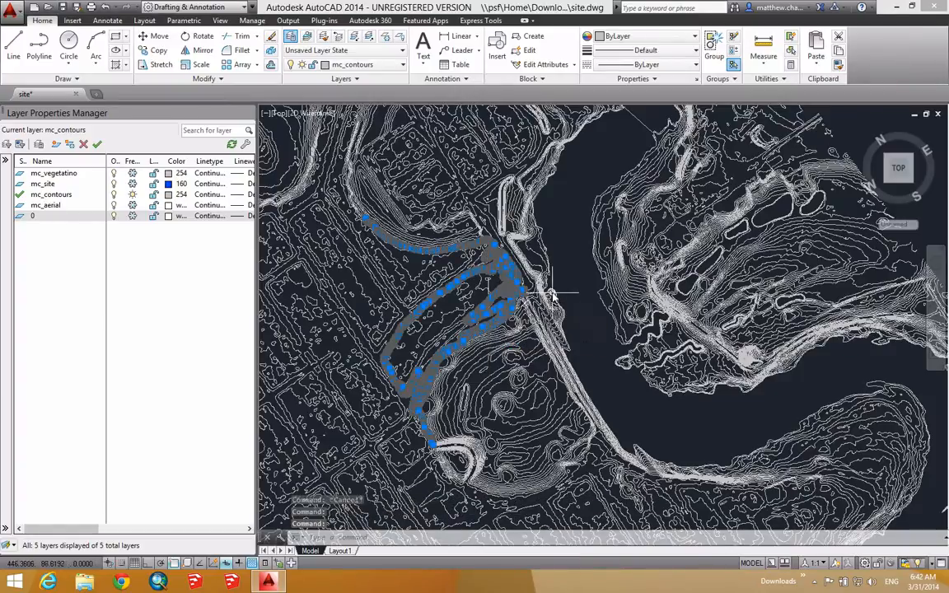
{"action": "left_click", "coordinate": [552, 288]}
{"action": "left_click", "coordinate": [540, 255]}
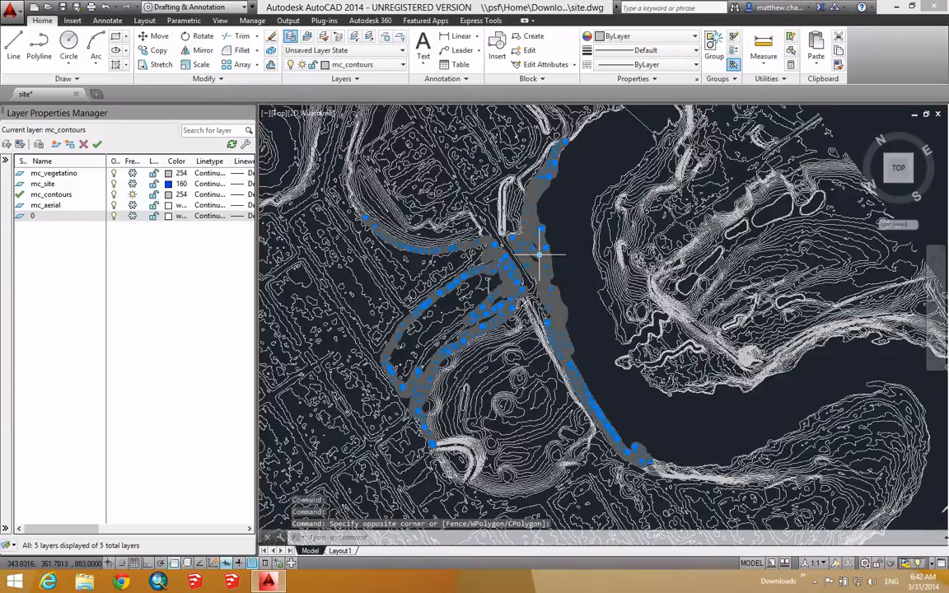
{"action": "key", "text": "Escape"}
{"action": "key", "text": "Escape"}
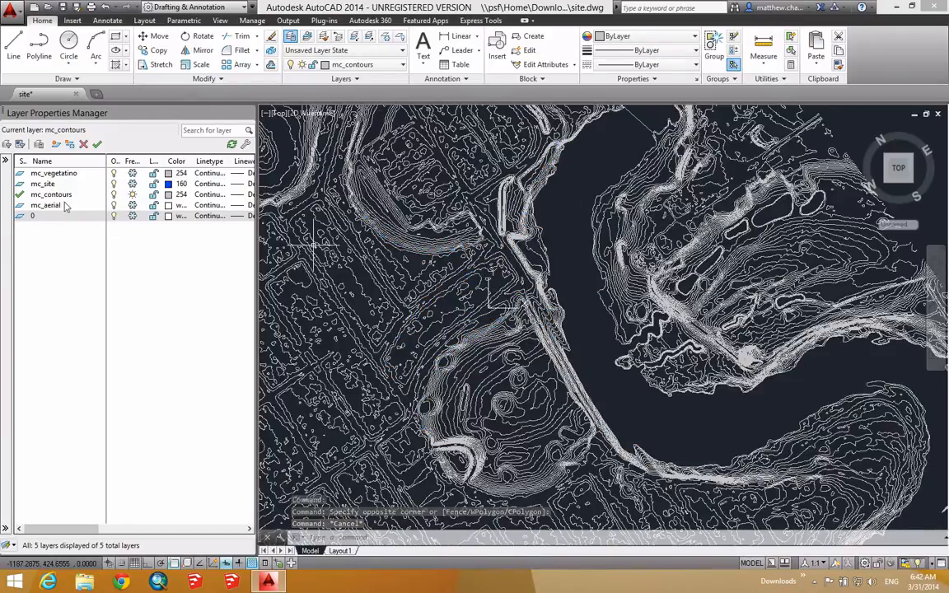
- Thaw the layers mc_aerial, mc_site, mc_vegetatino and 0
{"action": "left_click", "coordinate": [131, 206]}
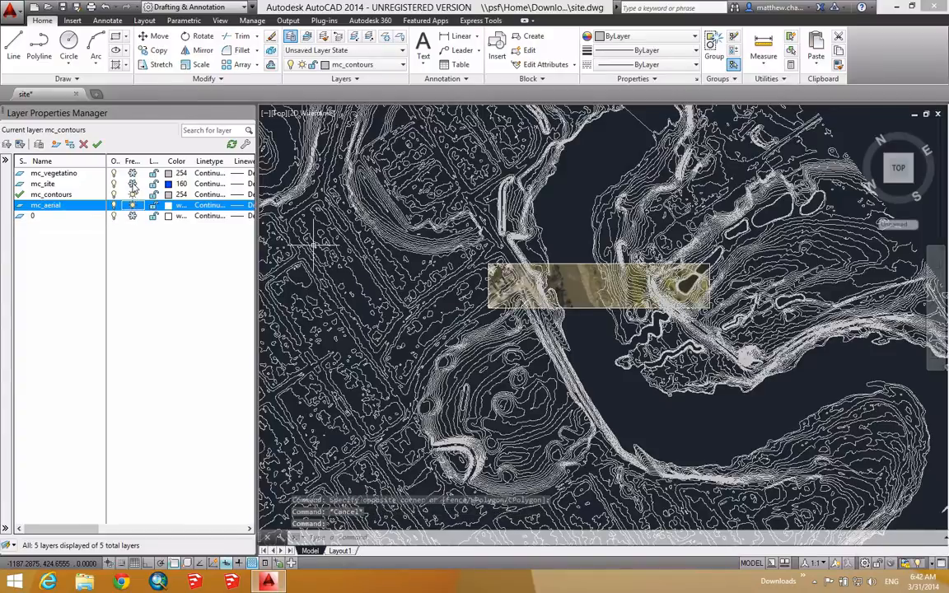
{"action": "left_click", "coordinate": [132, 184]}
{"action": "left_click", "coordinate": [133, 174]}
{"action": "left_click", "coordinate": [132, 216]}
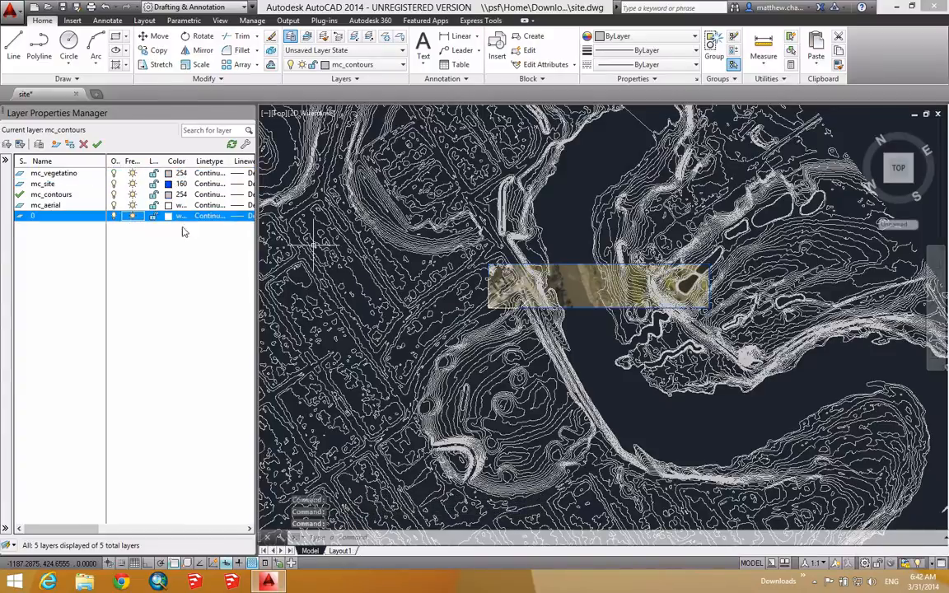
- Start Trim with the strip's boundary rectangle as cutting edge and trim the contours above the strip's left part with a crossing window
{"action": "scroll", "coordinate": [556, 258], "scroll_direction": "up", "scroll_amount": 6}
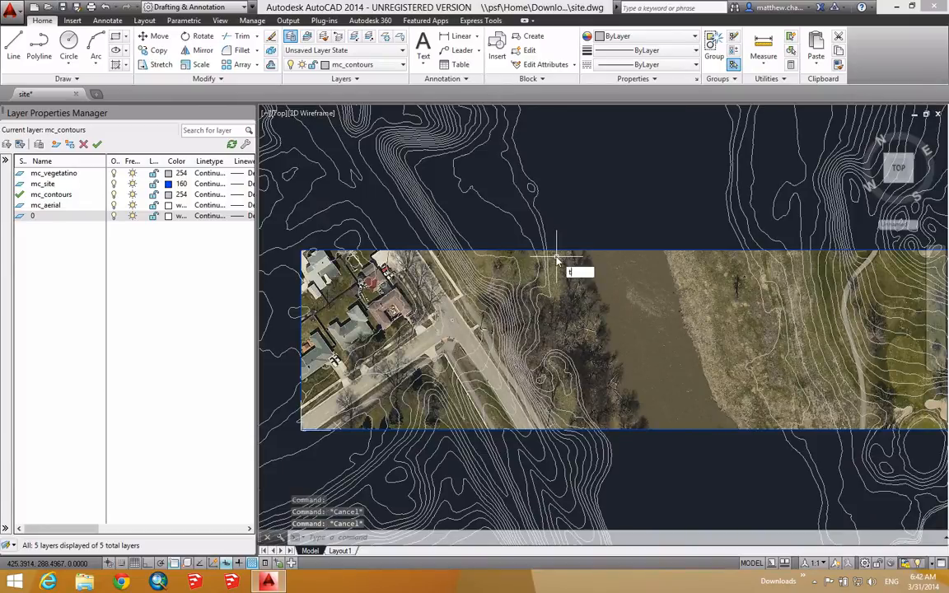
{"action": "key", "text": "Return"}
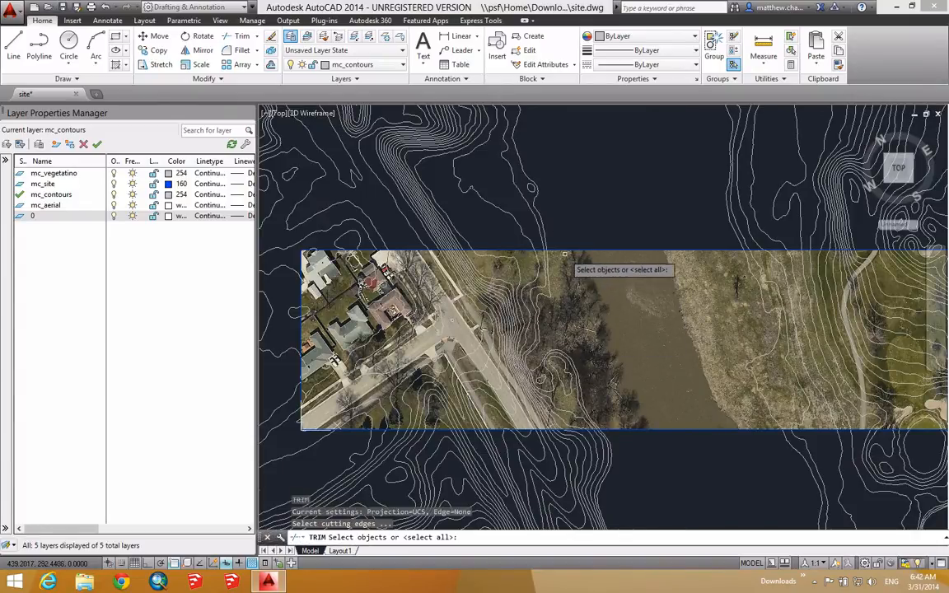
{"action": "left_click", "coordinate": [574, 249]}
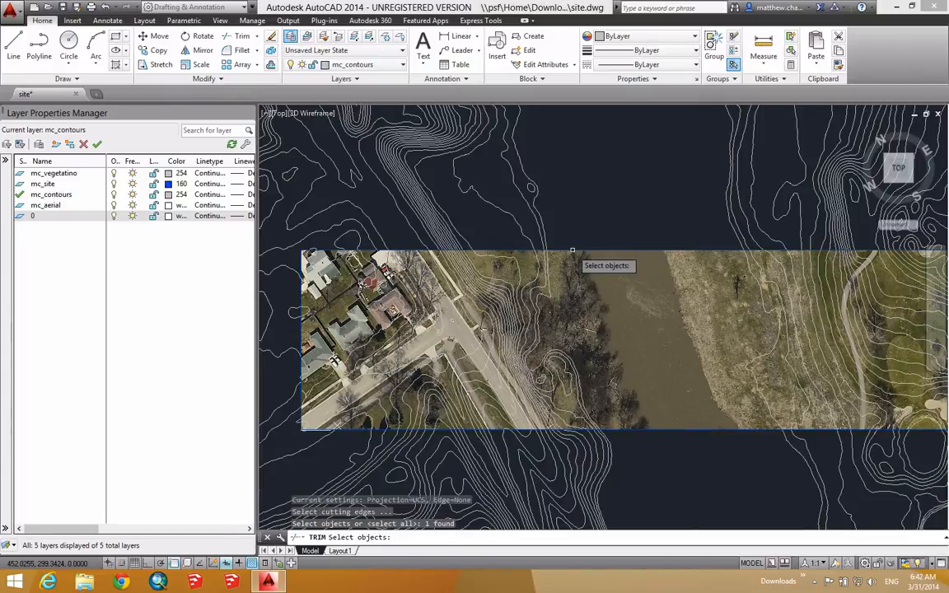
{"action": "key", "text": "Return"}
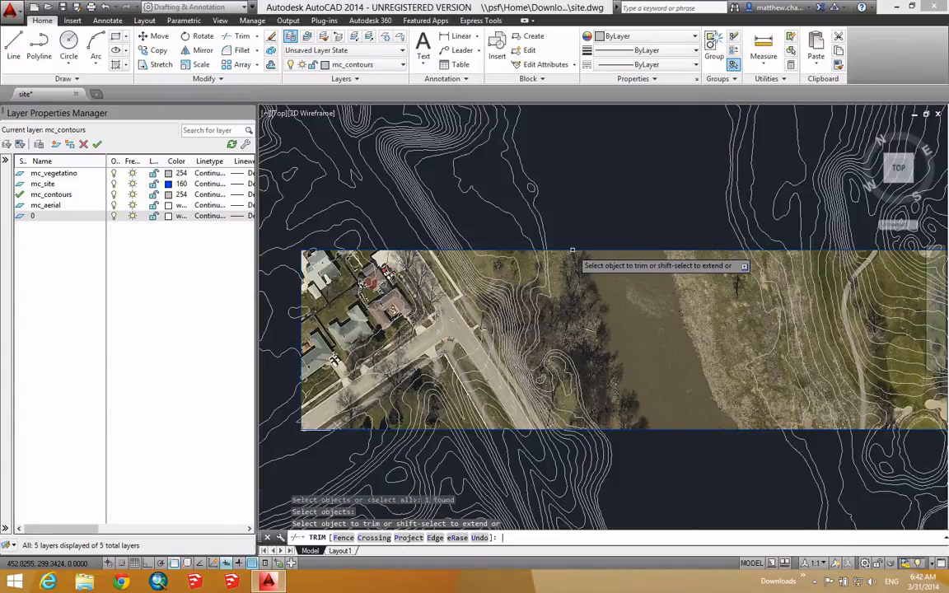
{"action": "left_click", "coordinate": [587, 188]}
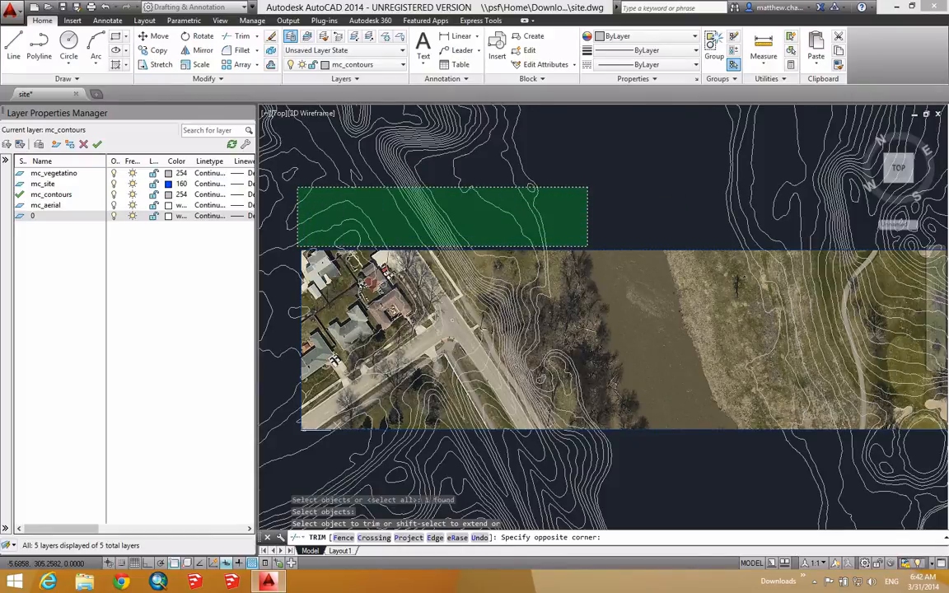
{"action": "left_click", "coordinate": [298, 245]}
- Trim the contours extending past the strip's left end and below its left part with crossing windows
{"action": "left_click", "coordinate": [298, 246]}
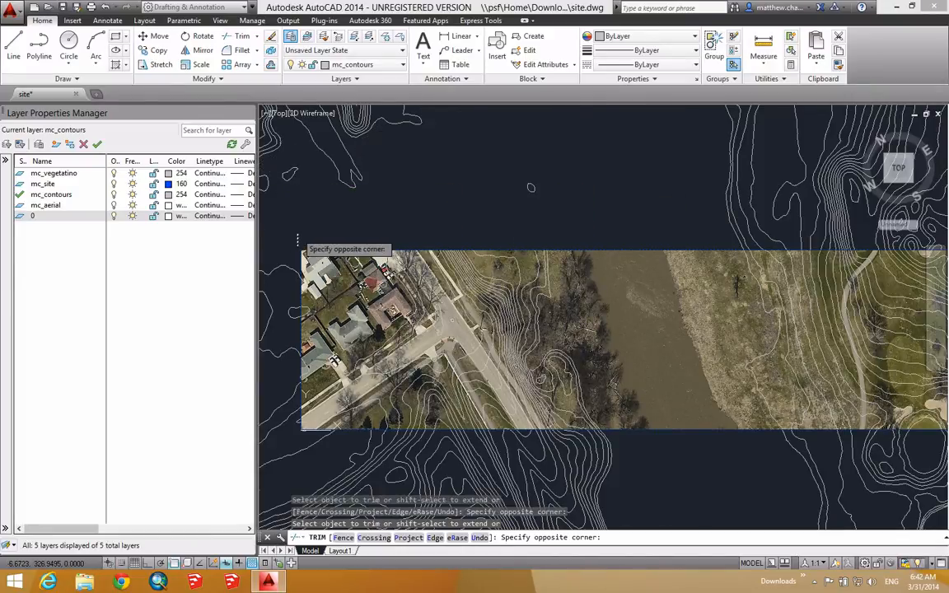
{"action": "middle_click_drag", "start_coordinate": [291, 281], "coordinate": [396, 249]}
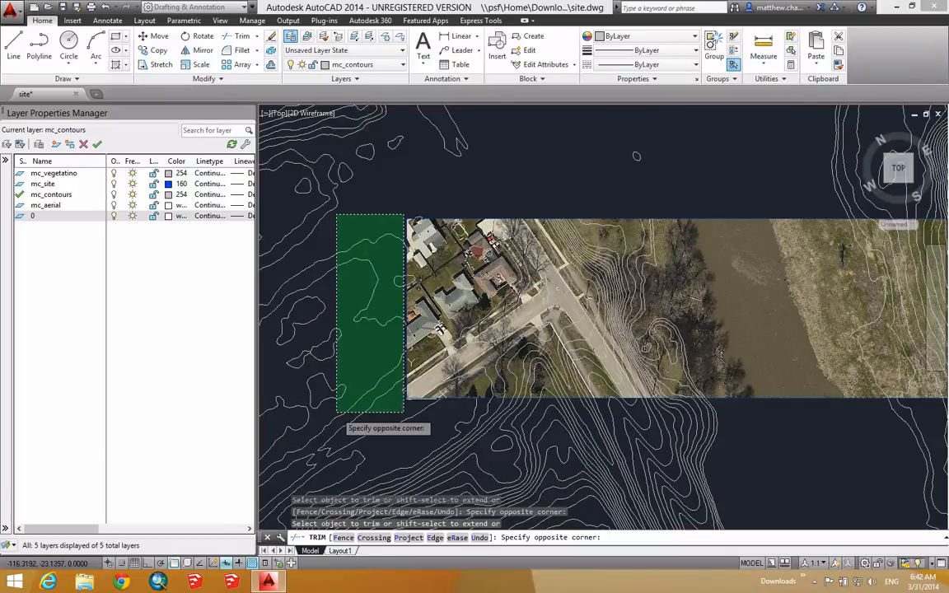
{"action": "left_click", "coordinate": [339, 452]}
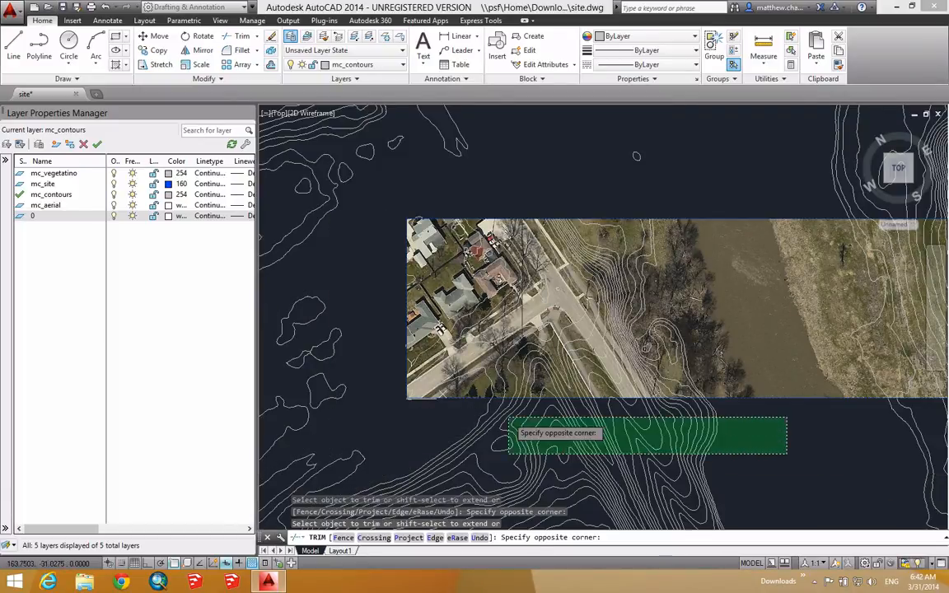
{"action": "left_click", "coordinate": [476, 405]}
{"action": "left_click", "coordinate": [483, 408]}
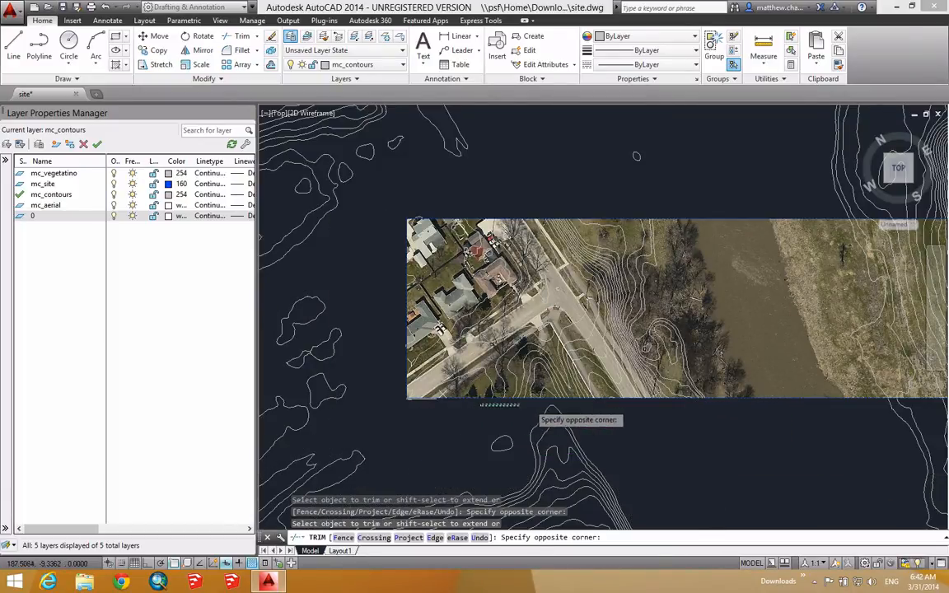
{"action": "left_click", "coordinate": [522, 417]}
- Trim the contours below the strip's right part and past its right end with crossing windows
{"action": "middle_click_drag", "start_coordinate": [803, 408], "coordinate": [171, 323]}
{"action": "middle_click_drag", "start_coordinate": [440, 334], "coordinate": [534, 345]}
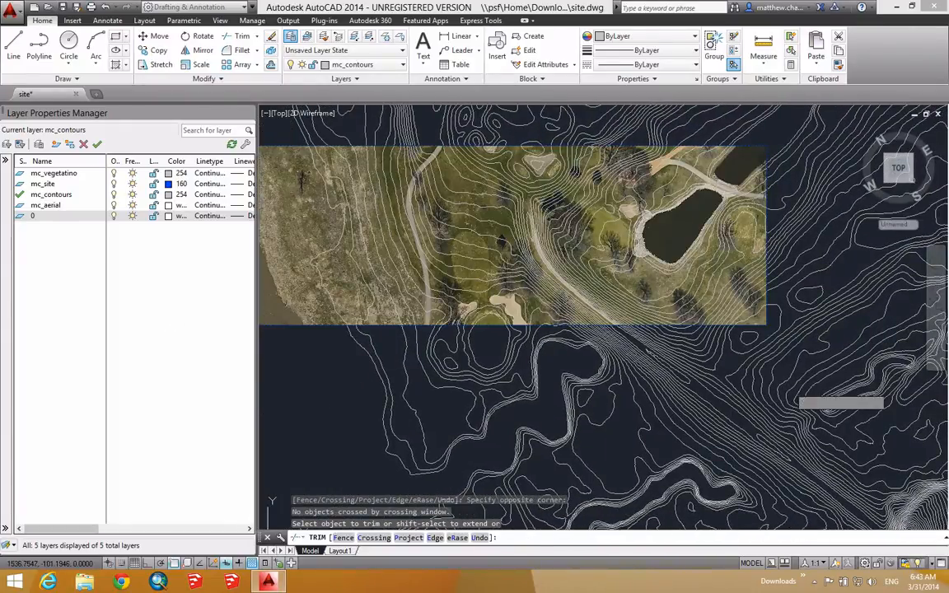
{"action": "left_click", "coordinate": [788, 385]}
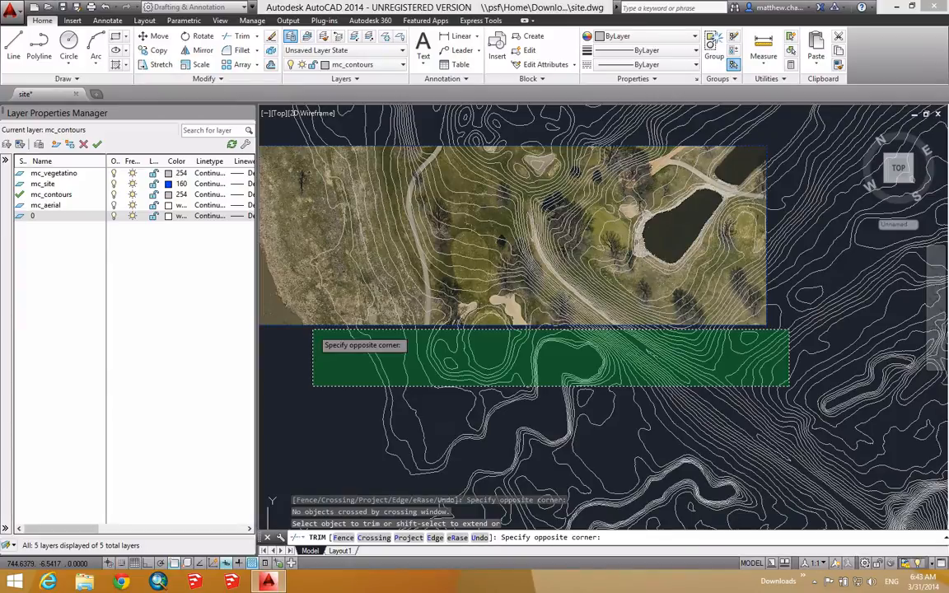
{"action": "left_click", "coordinate": [313, 331]}
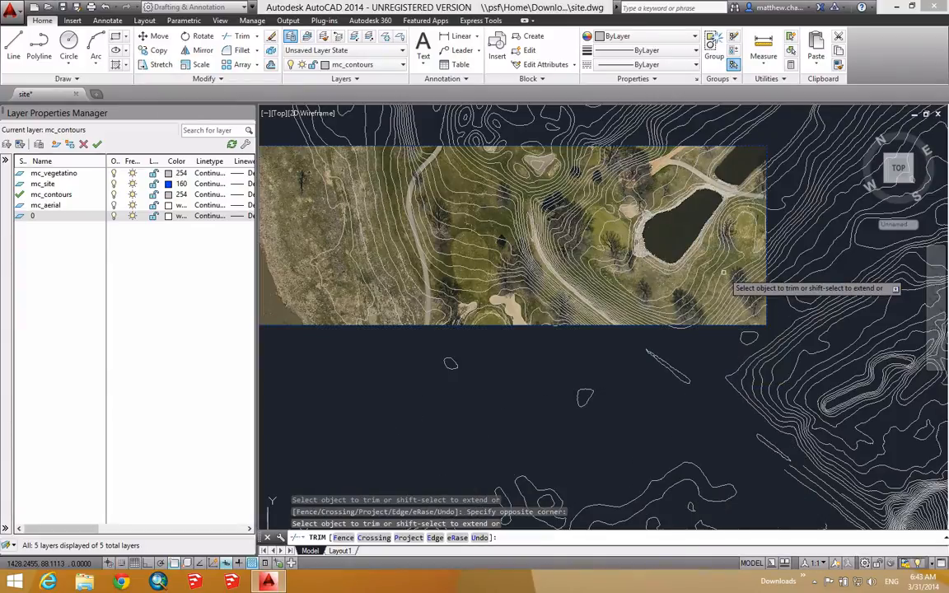
{"action": "left_click", "coordinate": [795, 120]}
{"action": "left_click", "coordinate": [769, 347]}
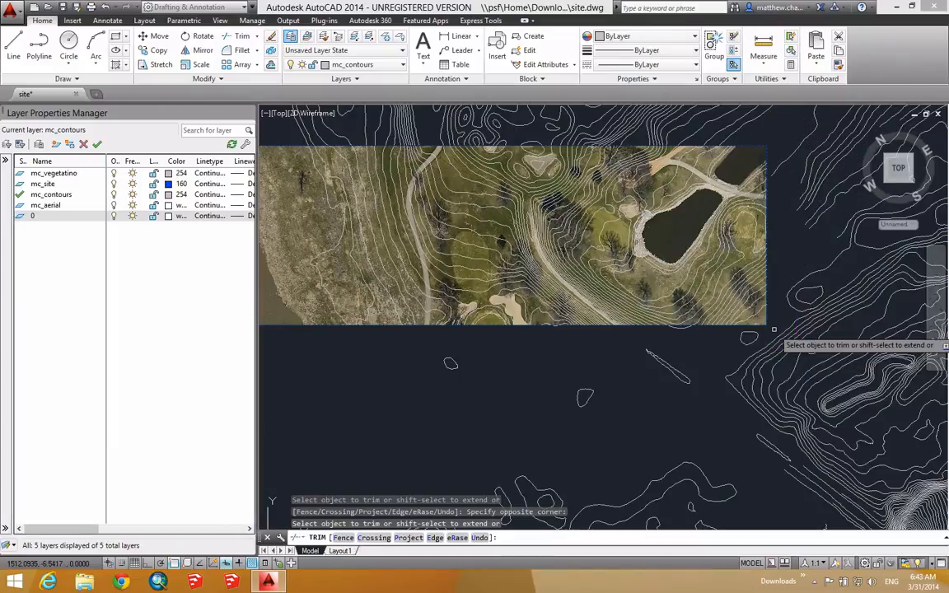
- Trim the contours above the strip's right part with a crossing window reaching back across the river
{"action": "middle_click_drag", "start_coordinate": [731, 277], "coordinate": [747, 426]}
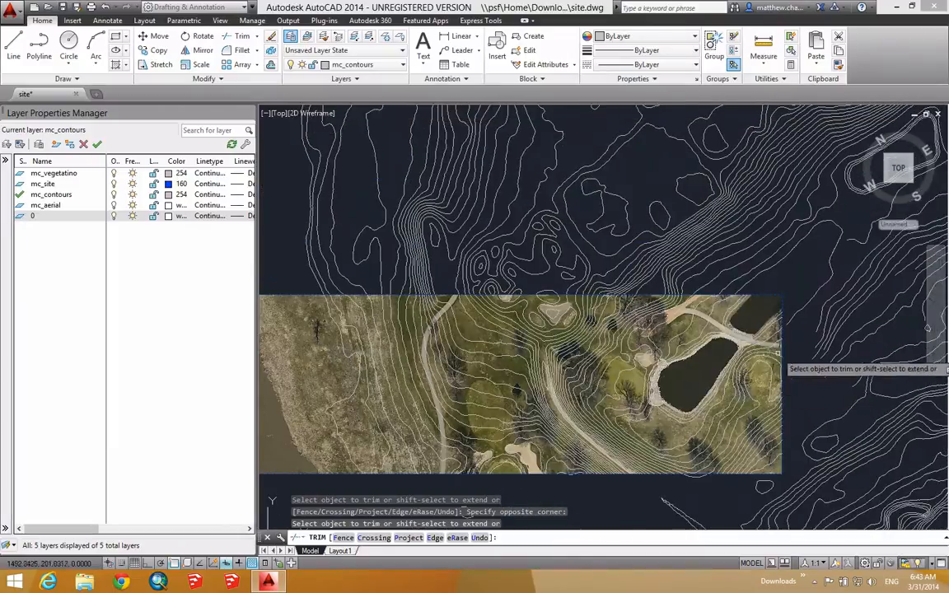
{"action": "left_click", "coordinate": [794, 289]}
{"action": "scroll", "coordinate": [382, 235], "scroll_direction": "up", "scroll_amount": 1}
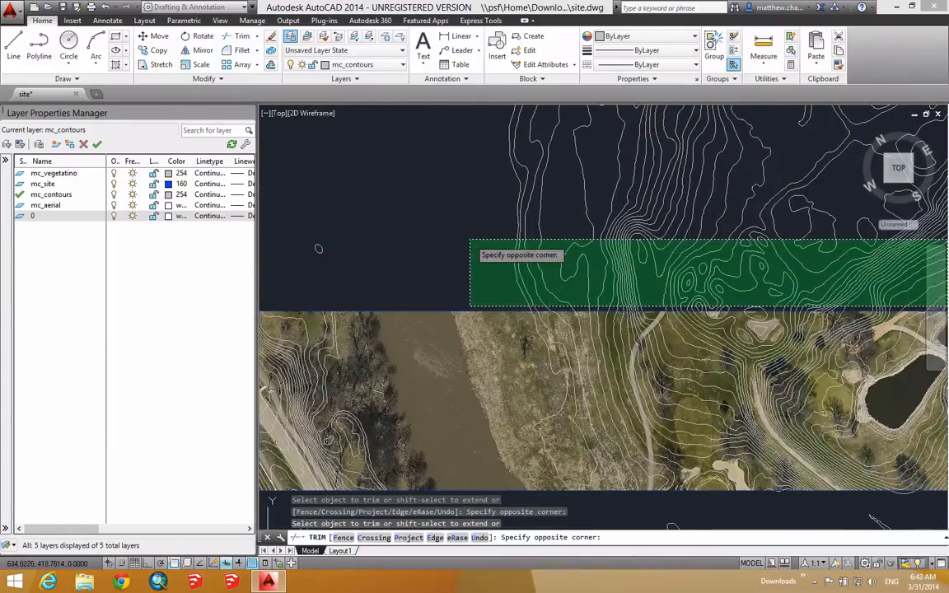
{"action": "left_click", "coordinate": [318, 249]}
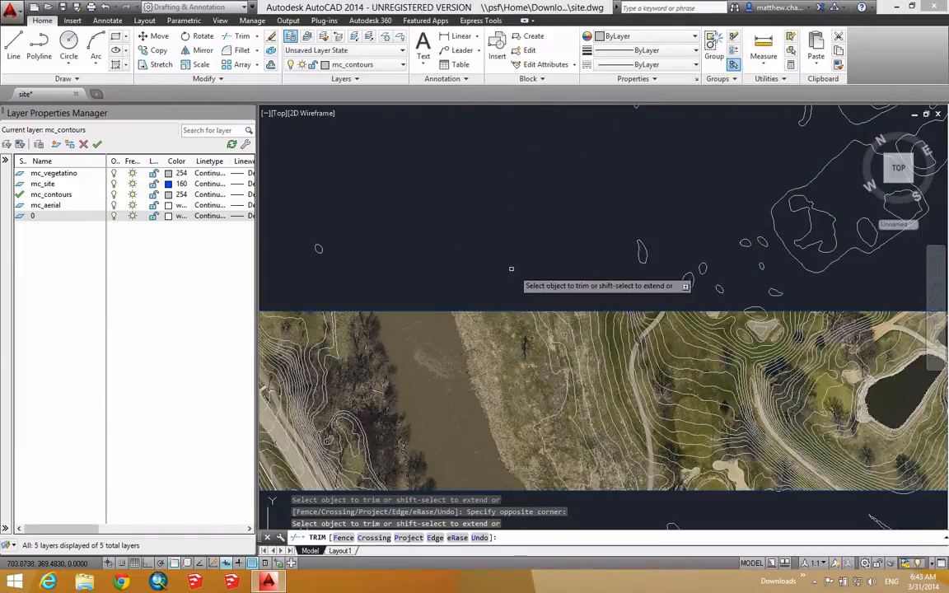
- Trim the small contour arcs still protruding past the strip's upper edge, up to its upper-left corner
{"action": "scroll", "coordinate": [583, 269], "scroll_direction": "up", "scroll_amount": 2}
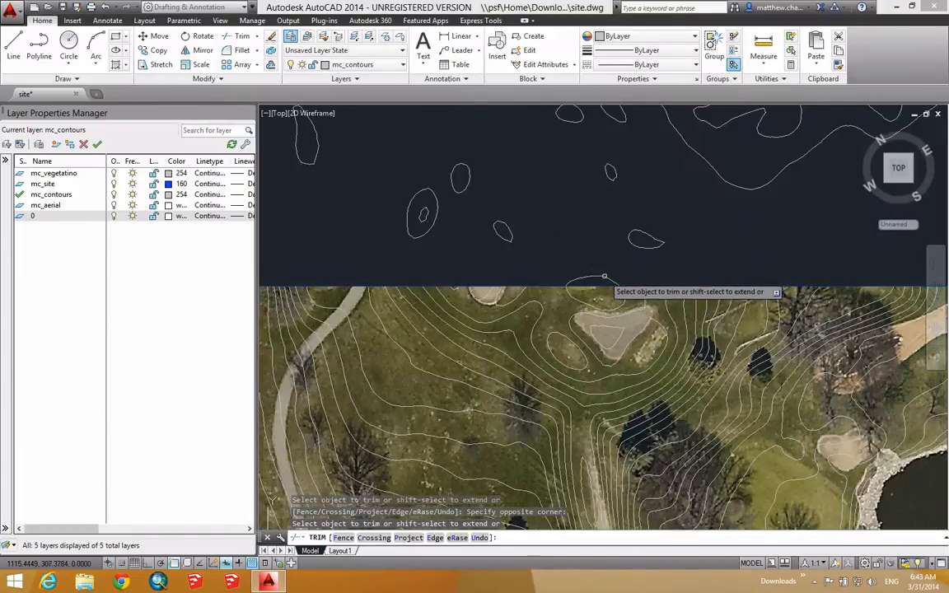
{"action": "scroll", "coordinate": [602, 284], "scroll_direction": "up", "scroll_amount": 3}
{"action": "middle_click_drag", "start_coordinate": [284, 318], "coordinate": [709, 311]}
{"action": "middle_click_drag", "start_coordinate": [390, 335], "coordinate": [913, 336]}
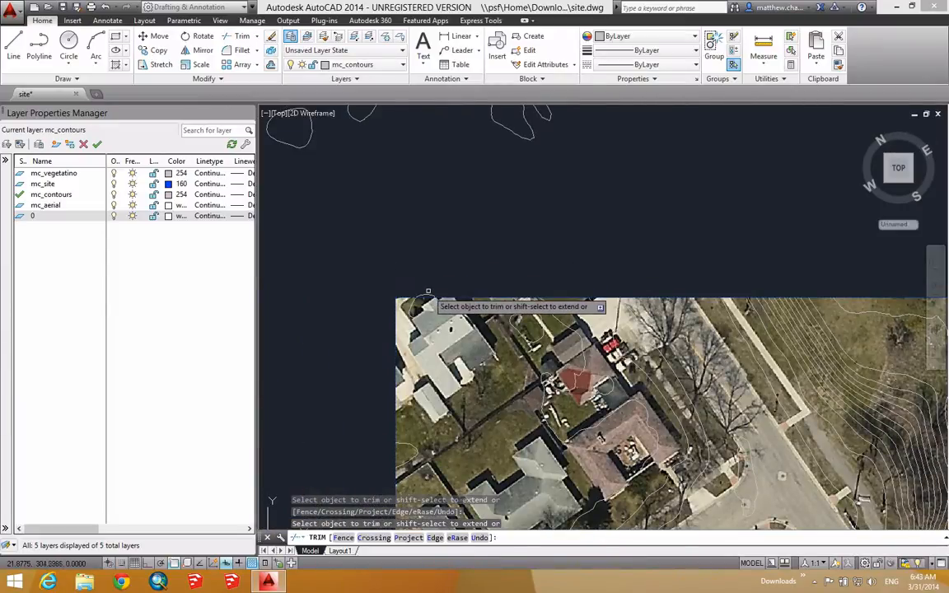
{"action": "middle_click_drag", "start_coordinate": [476, 320], "coordinate": [475, 189]}
- Inspect the strip's lower edge and right end, trim any contour pieces still protruding, and end the Trim command
{"action": "middle_click_drag", "start_coordinate": [611, 458], "coordinate": [589, 382]}
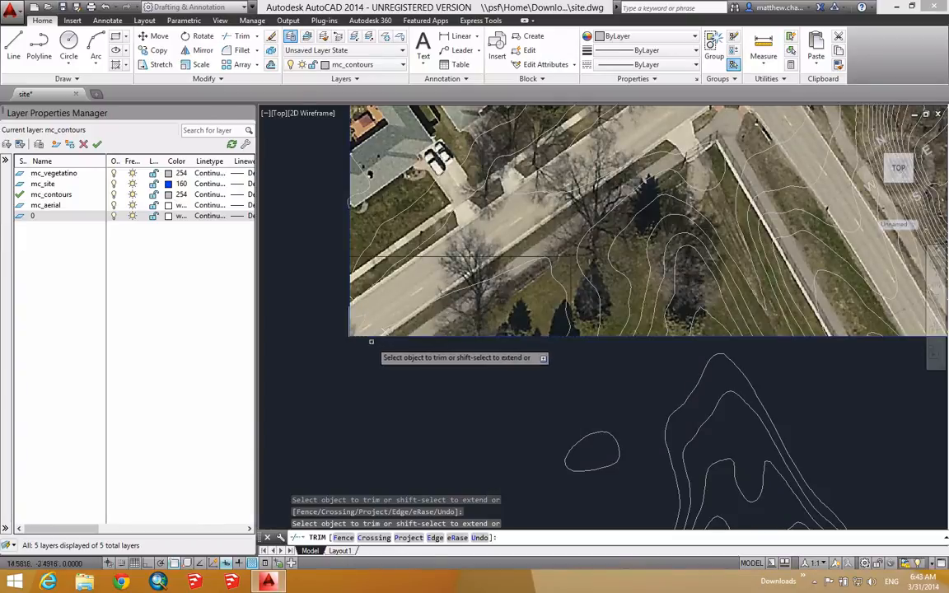
{"action": "middle_click_drag", "start_coordinate": [895, 362], "coordinate": [436, 355]}
{"action": "scroll", "coordinate": [502, 355], "scroll_direction": "down", "scroll_amount": 3}
{"action": "middle_click_drag", "start_coordinate": [807, 352], "coordinate": [461, 351]}
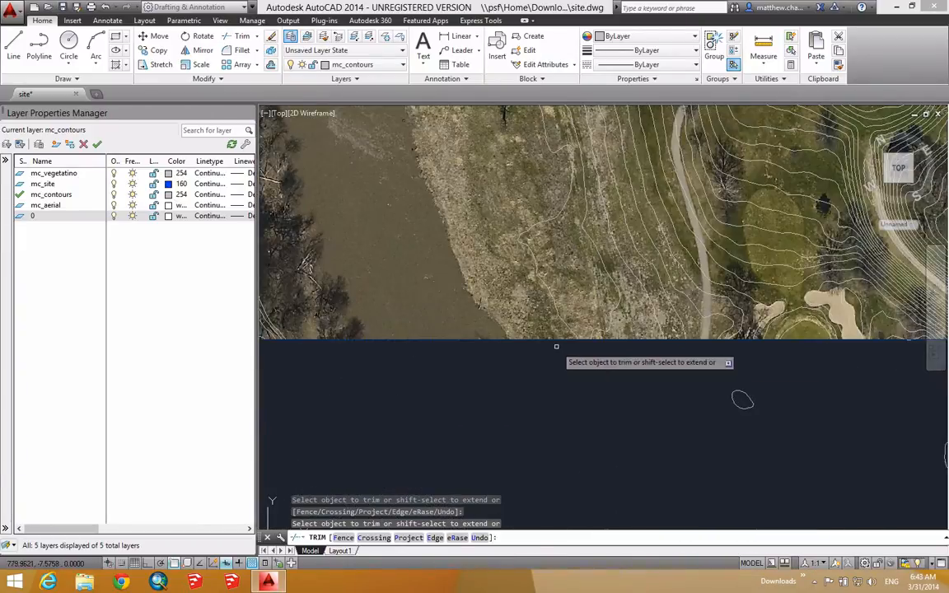
{"action": "middle_click_drag", "start_coordinate": [684, 345], "coordinate": [500, 360]}
{"action": "middle_click_drag", "start_coordinate": [727, 360], "coordinate": [542, 368]}
{"action": "scroll", "coordinate": [590, 370], "scroll_direction": "up", "scroll_amount": 5}
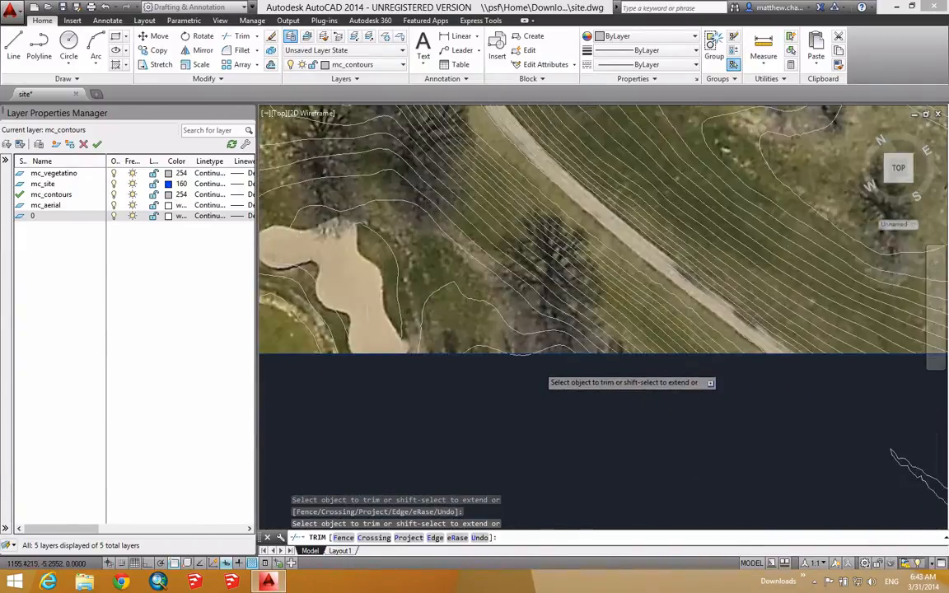
{"action": "scroll", "coordinate": [607, 376], "scroll_direction": "down", "scroll_amount": 5}
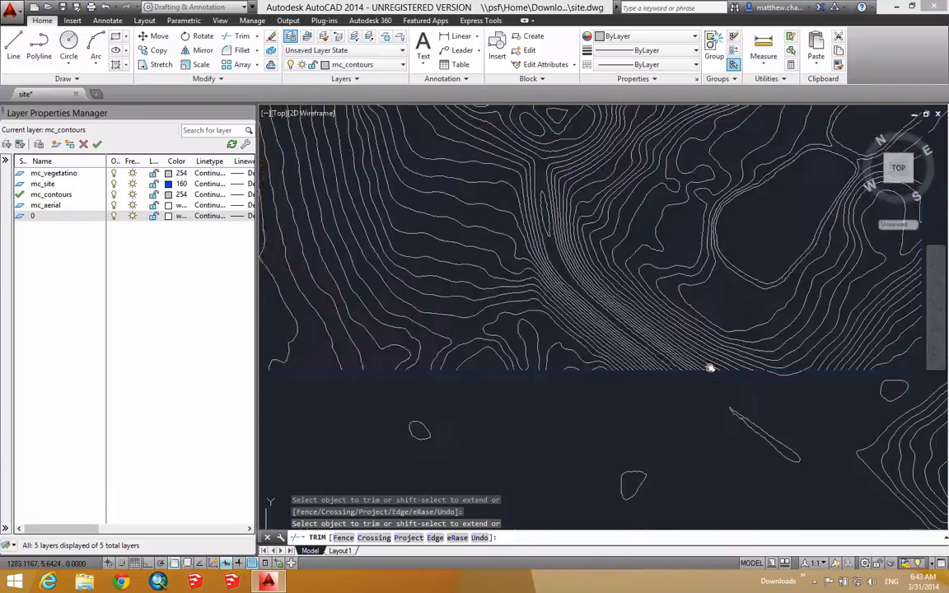
{"action": "middle_click_drag", "start_coordinate": [854, 339], "coordinate": [684, 417]}
{"action": "scroll", "coordinate": [589, 268], "scroll_direction": "down", "scroll_amount": 2}
{"action": "scroll", "coordinate": [588, 269], "scroll_direction": "down", "scroll_amount": 4}
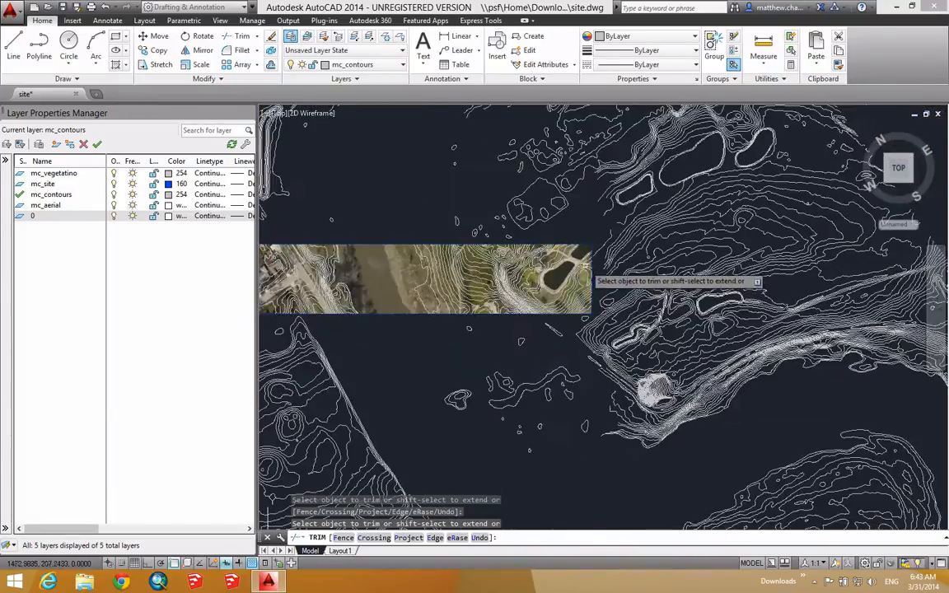
{"action": "middle_click_drag", "start_coordinate": [589, 269], "coordinate": [643, 285]}
{"action": "scroll", "coordinate": [664, 285], "scroll_direction": "up", "scroll_amount": 4}
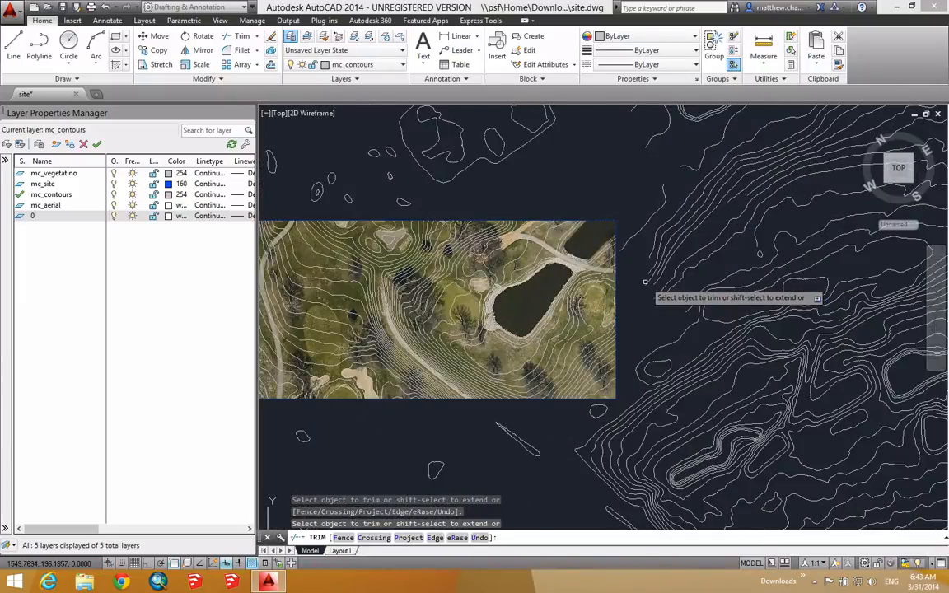
{"action": "key", "text": "Escape"}
{"action": "key", "text": "Escape"}
{"action": "key", "text": "Escape"}
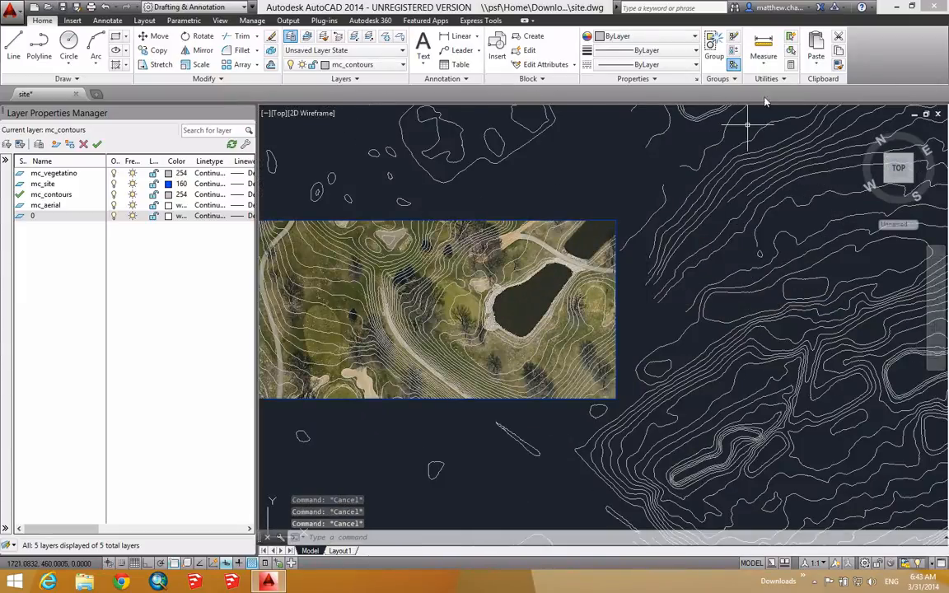
- Erase the contours just beyond the strip's right end using a crossing window
{"action": "left_click", "coordinate": [825, 455]}
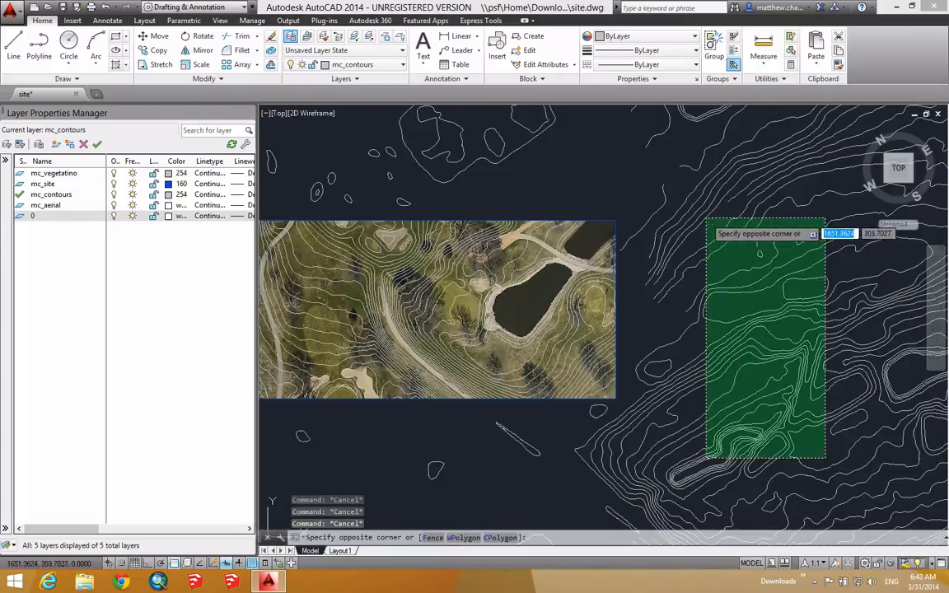
{"action": "left_click", "coordinate": [634, 150]}
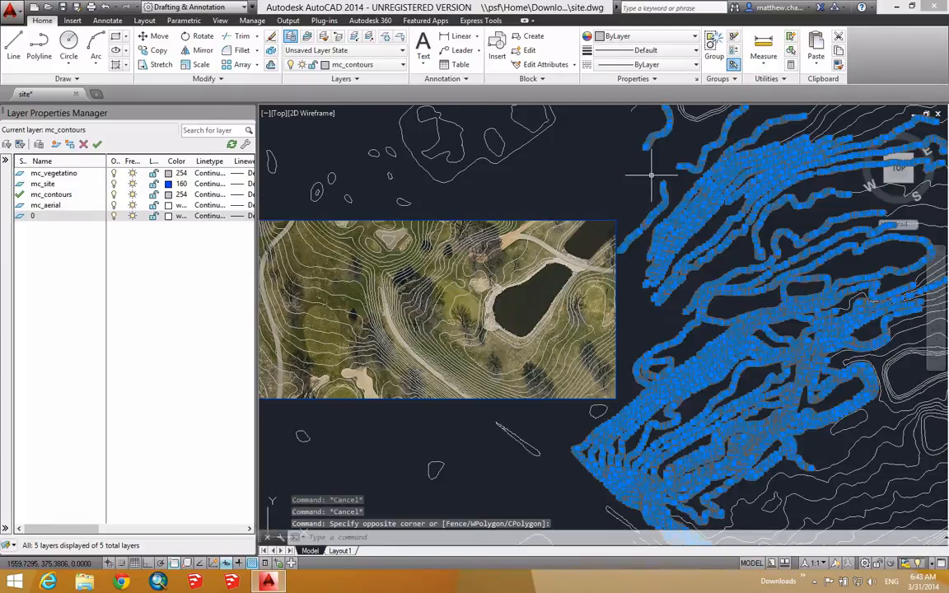
{"action": "key", "text": "Delete"}
- Erase the small contours just below the right and middle parts of the strip using a crossing window
{"action": "scroll", "coordinate": [657, 437], "scroll_direction": "down", "scroll_amount": 2}
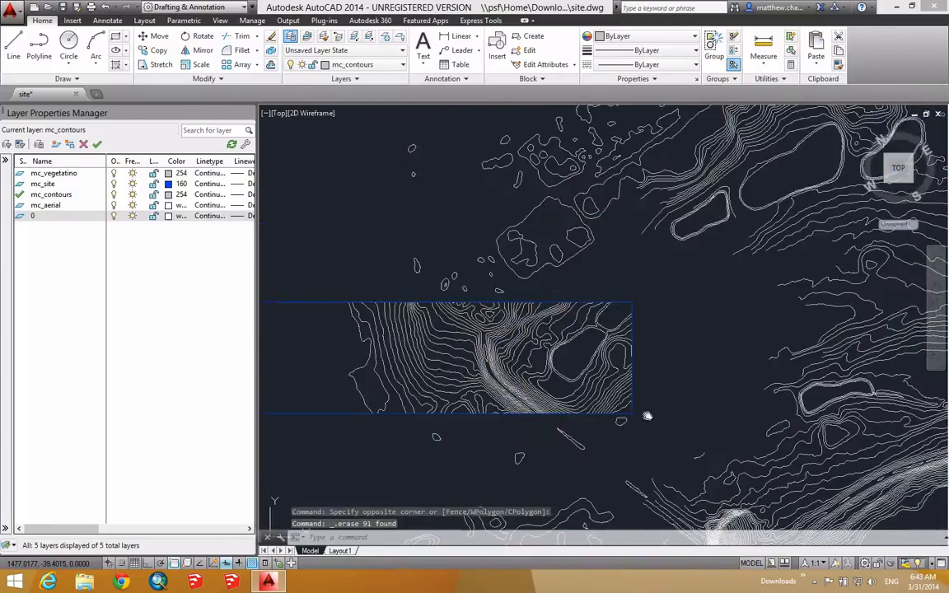
{"action": "middle_click_drag", "start_coordinate": [648, 415], "coordinate": [724, 369]}
{"action": "left_click", "coordinate": [746, 496]}
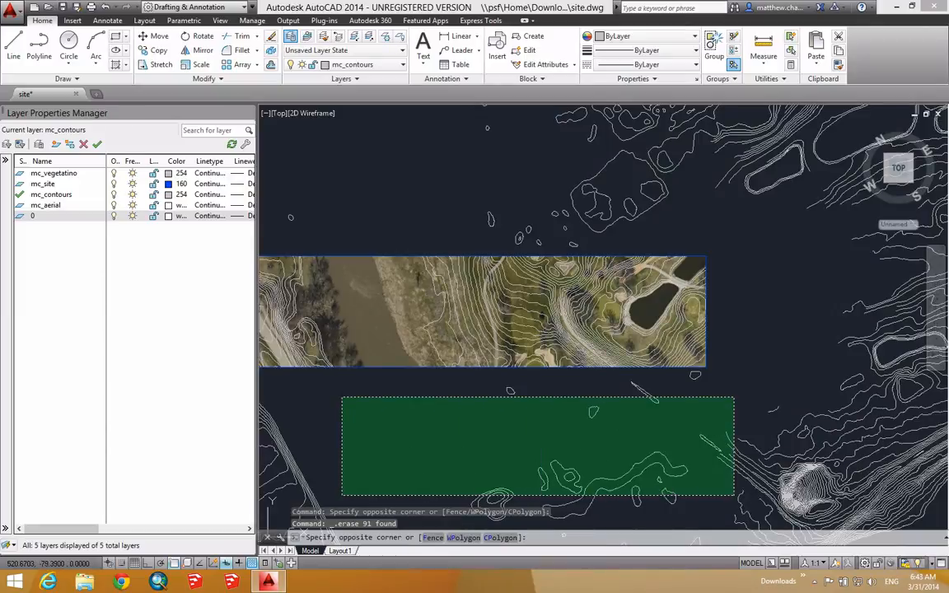
{"action": "left_click", "coordinate": [338, 372]}
{"action": "key", "text": "Delete"}
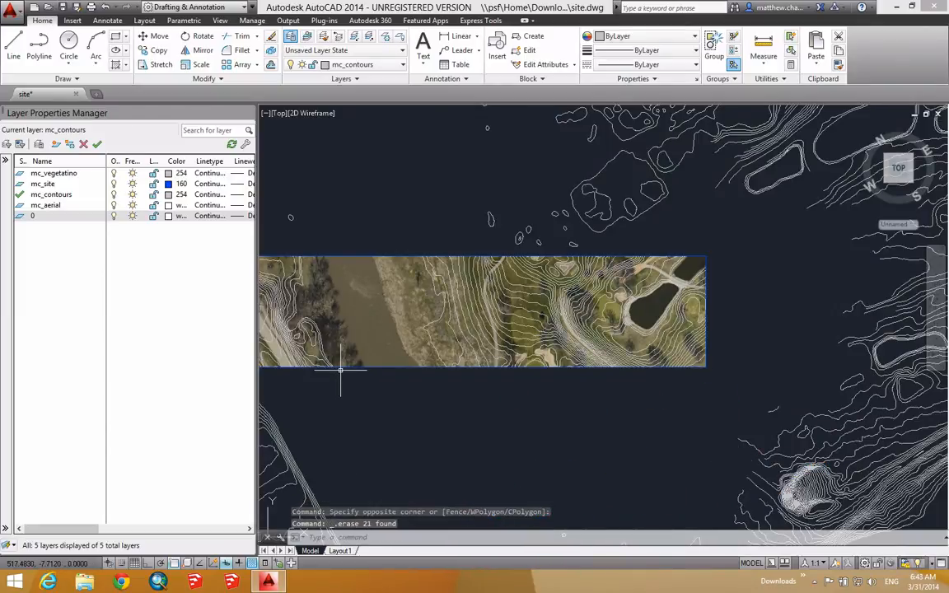
- Erase the contours below the strip's left part with a crossing window reaching past its lower-left corner
{"action": "middle_click_drag", "start_coordinate": [481, 361], "coordinate": [691, 369]}
{"action": "left_click", "coordinate": [697, 451]}
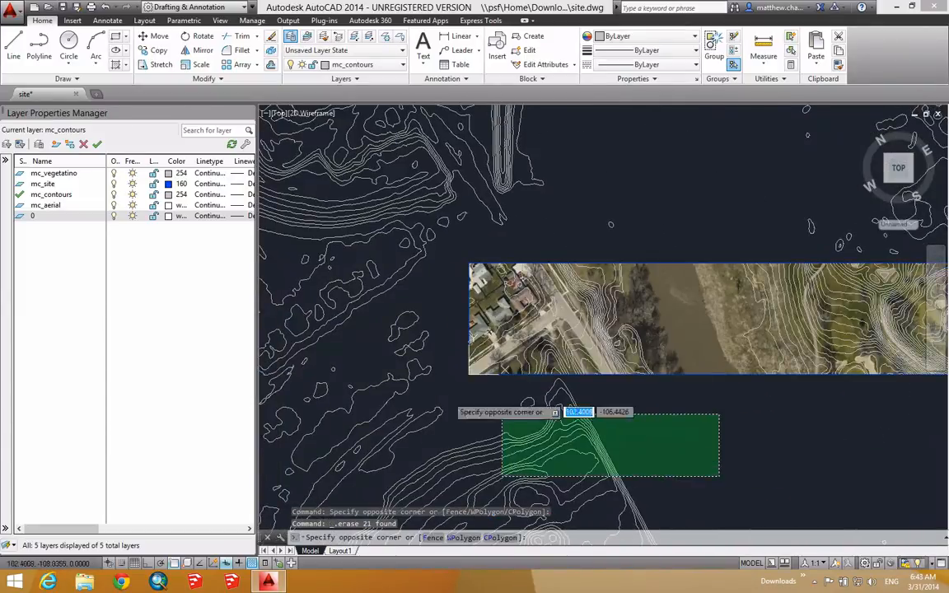
{"action": "left_click", "coordinate": [385, 379]}
{"action": "mouse_move", "coordinate": [387, 380]}
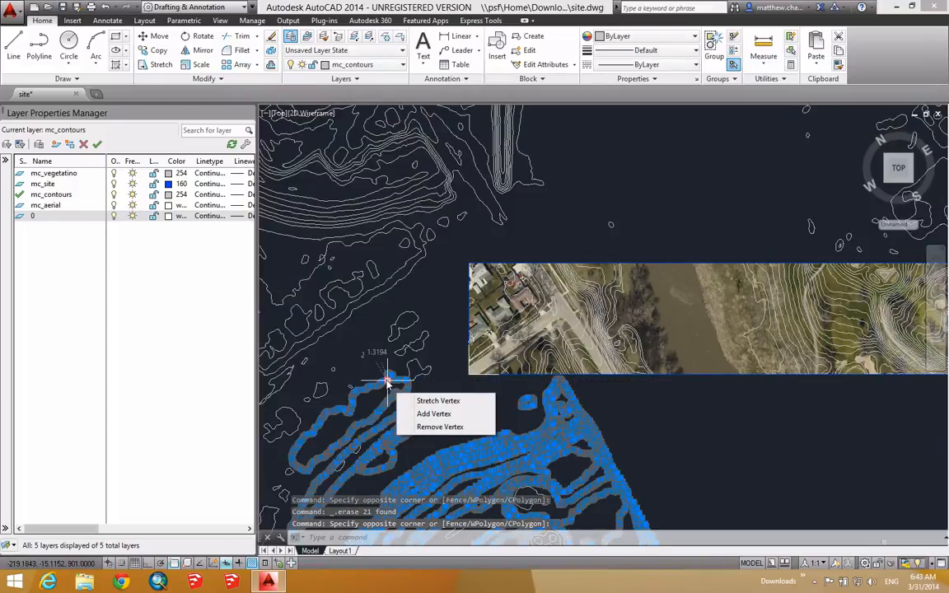
{"action": "key", "text": "Delete"}
{"action": "key", "text": "Delete"}
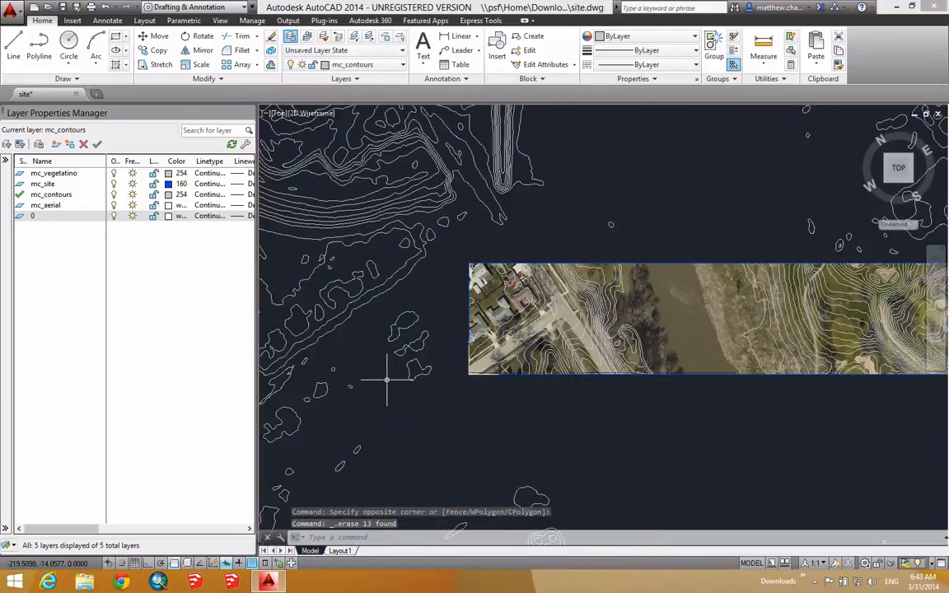
{"action": "left_click", "coordinate": [470, 410]}
{"action": "left_click", "coordinate": [360, 221]}
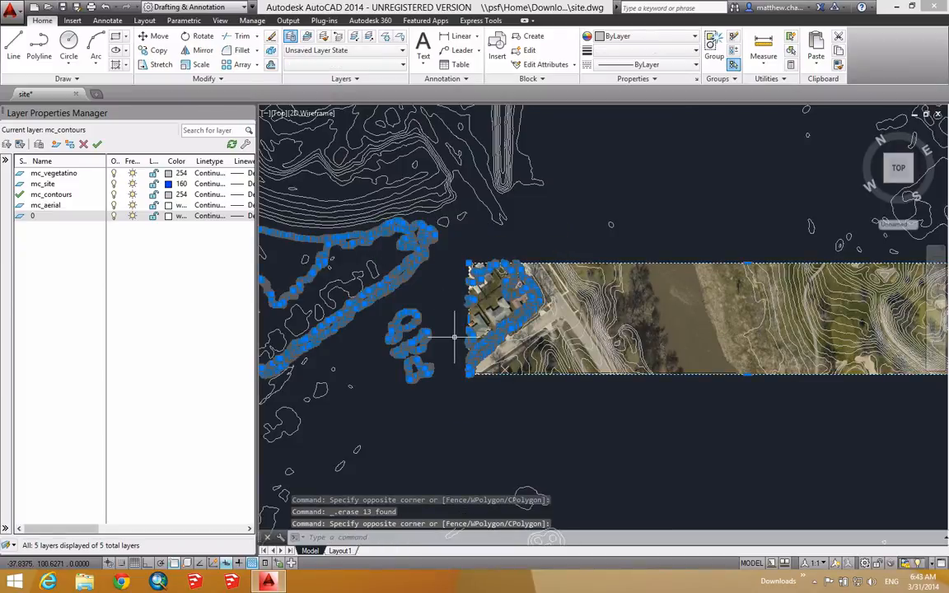
{"action": "key", "text": "Escape"}
{"action": "left_click", "coordinate": [459, 382]}
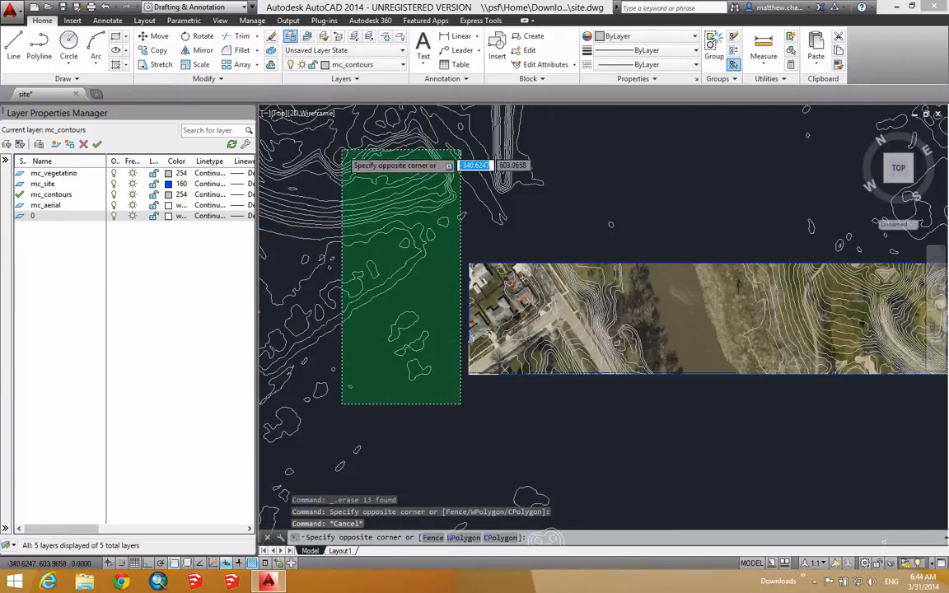
{"action": "left_click", "coordinate": [339, 149]}
{"action": "mouse_move", "coordinate": [339, 151]}
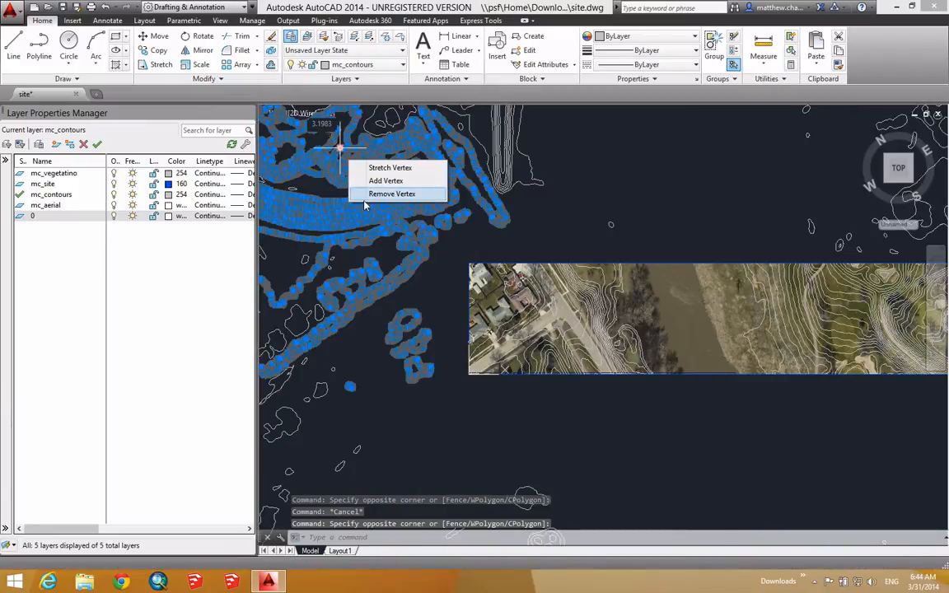
{"action": "left_click", "coordinate": [339, 150]}
{"action": "key", "text": "Escape"}
{"action": "key", "text": "Escape"}
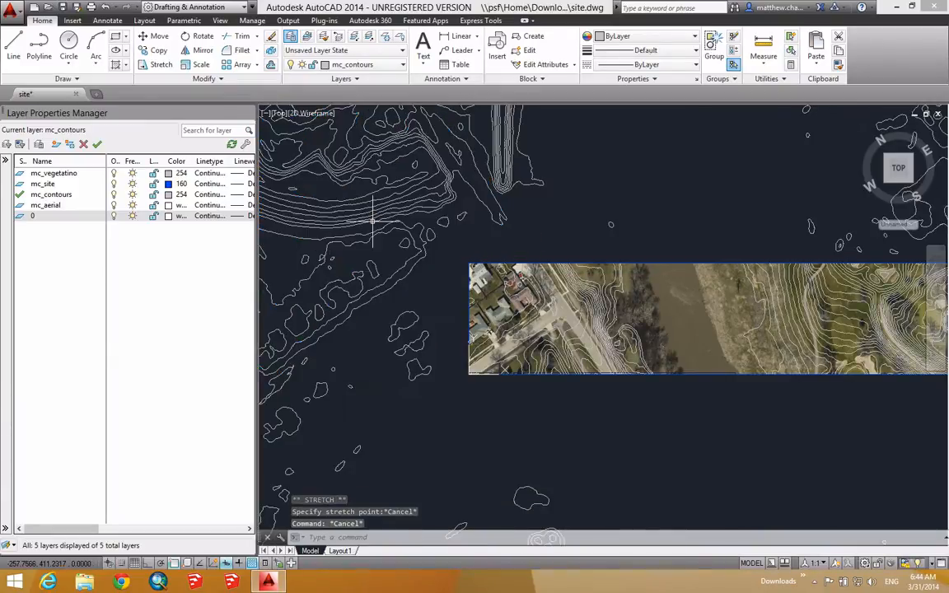
{"action": "left_click", "coordinate": [460, 409]}
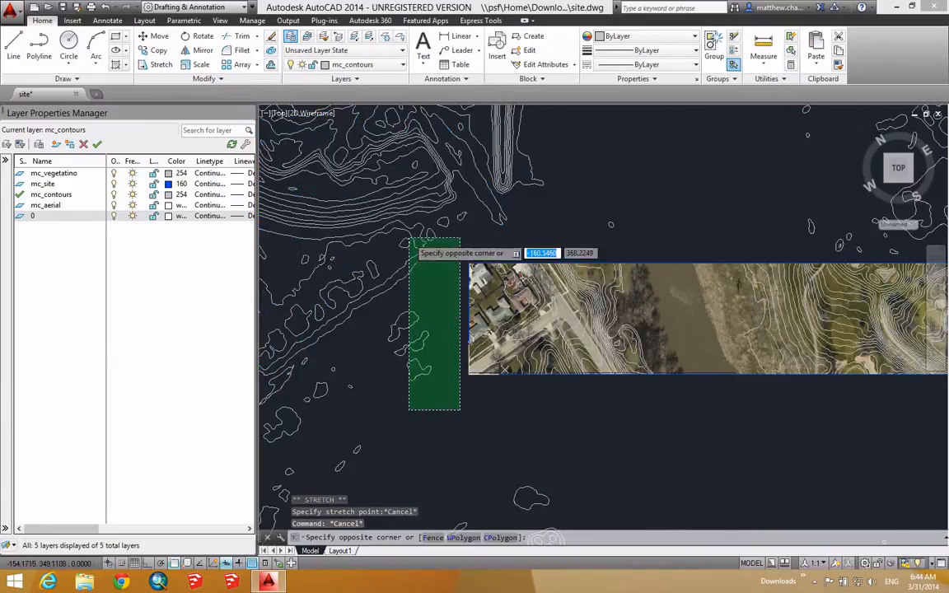
{"action": "left_click", "coordinate": [330, 126]}
{"action": "mouse_move", "coordinate": [331, 127]}
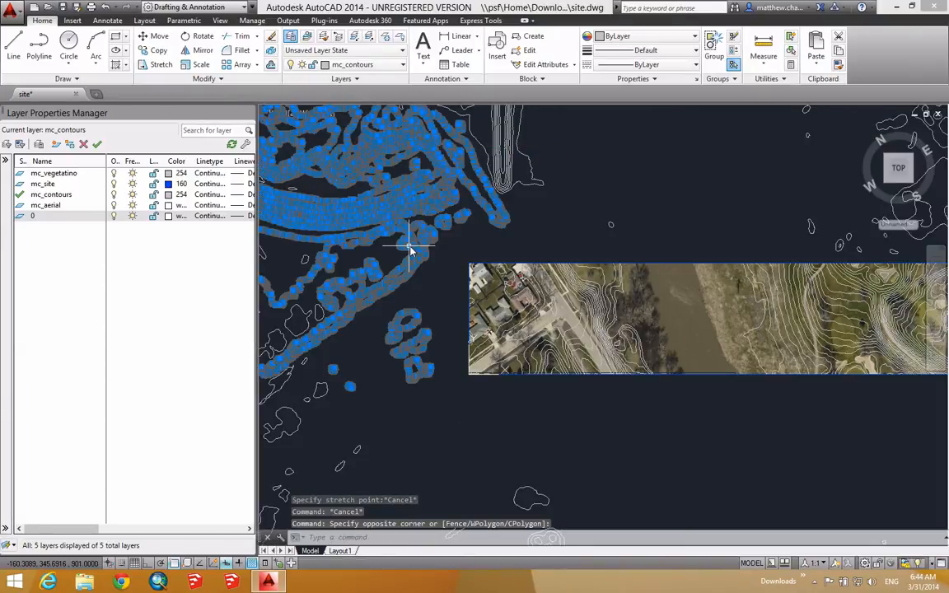
{"action": "mouse_move", "coordinate": [405, 279]}
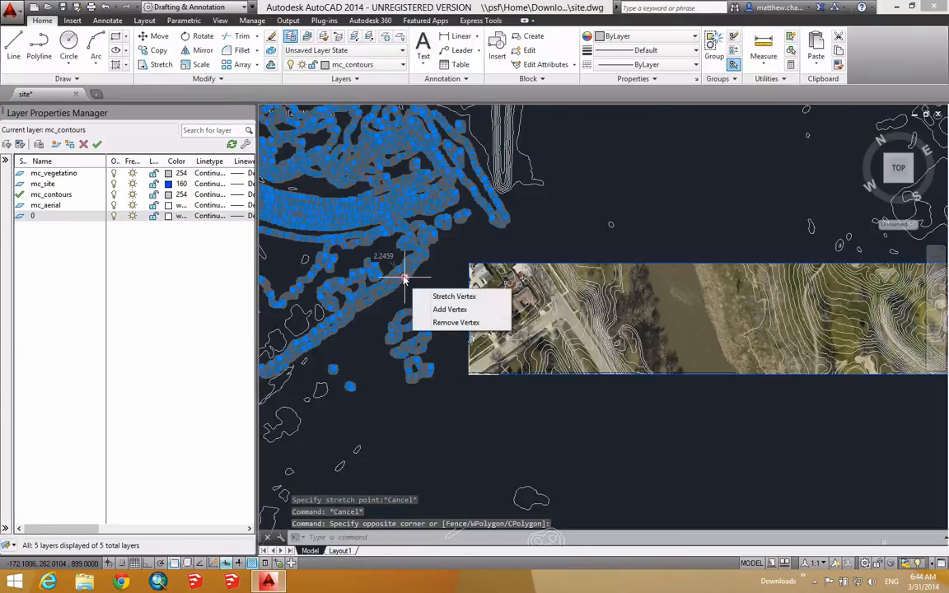
{"action": "key", "text": "Escape"}
{"action": "left_click", "coordinate": [443, 376]}
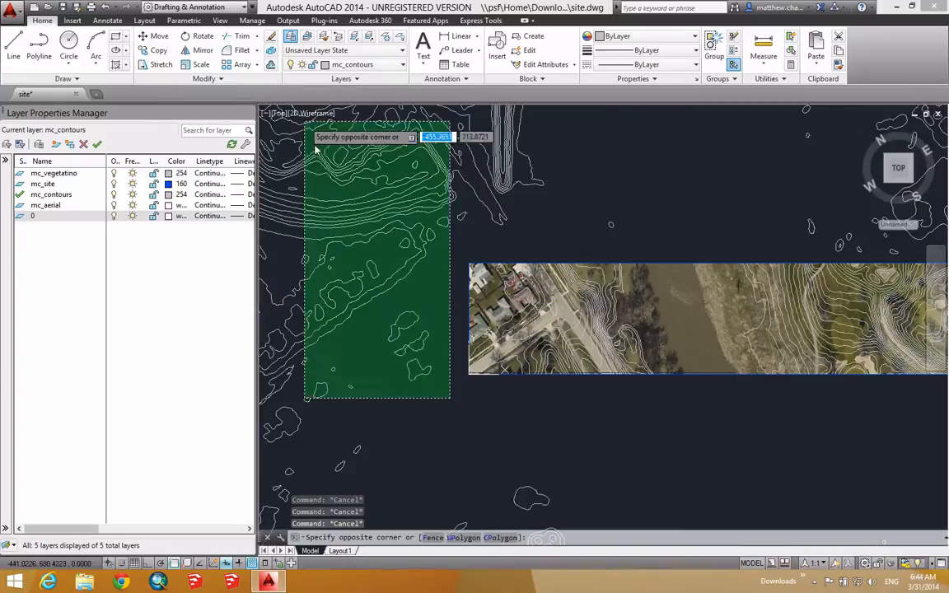
{"action": "mouse_move", "coordinate": [325, 152]}
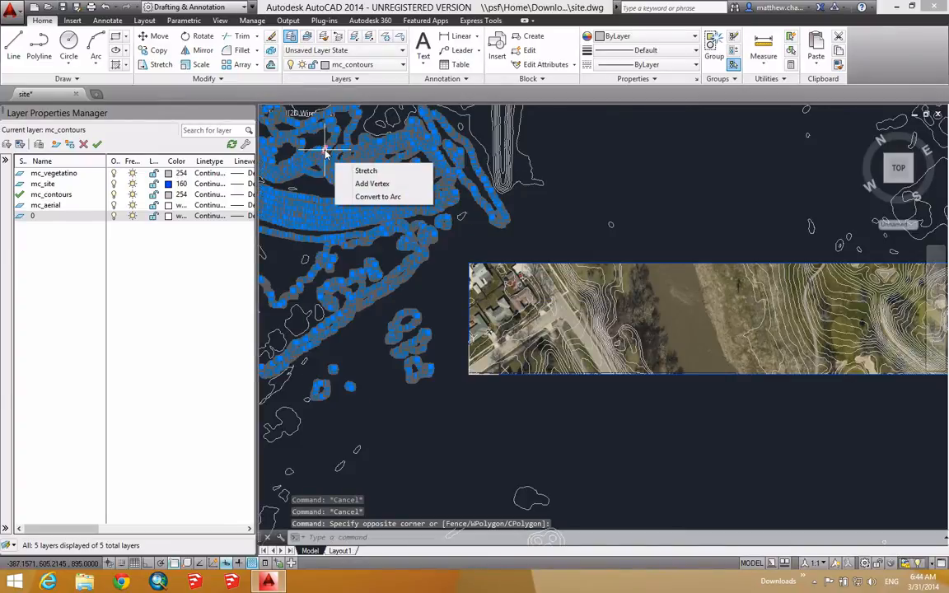
{"action": "key", "text": "Escape"}
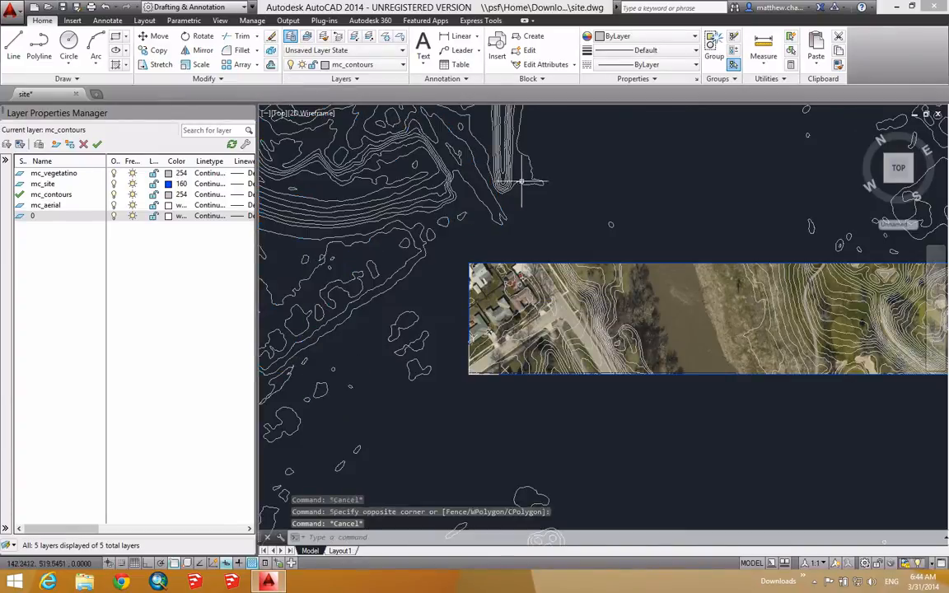
- Erase the contours just beyond the strip's left end with the Erase command and a crossing window that avoids the boundary
{"action": "middle_click_drag", "start_coordinate": [528, 212], "coordinate": [568, 218]}
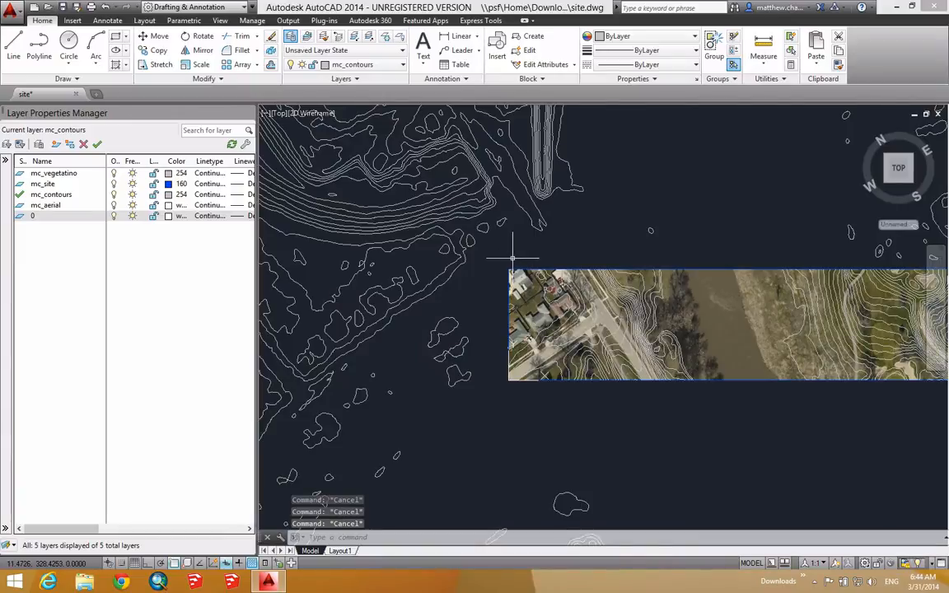
{"action": "key", "text": "Return"}
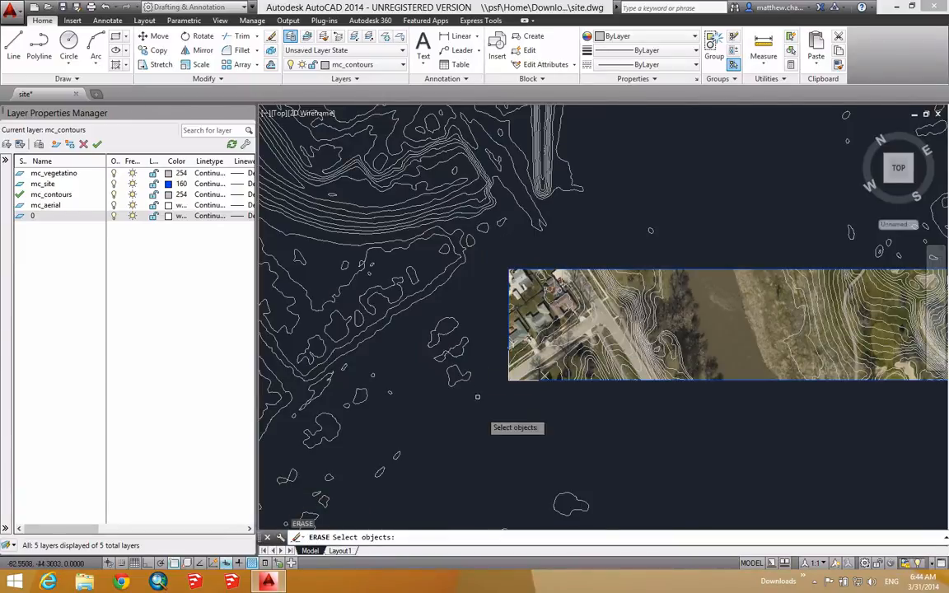
{"action": "left_click", "coordinate": [482, 422]}
{"action": "left_click", "coordinate": [344, 136]}
{"action": "key", "text": "Return"}
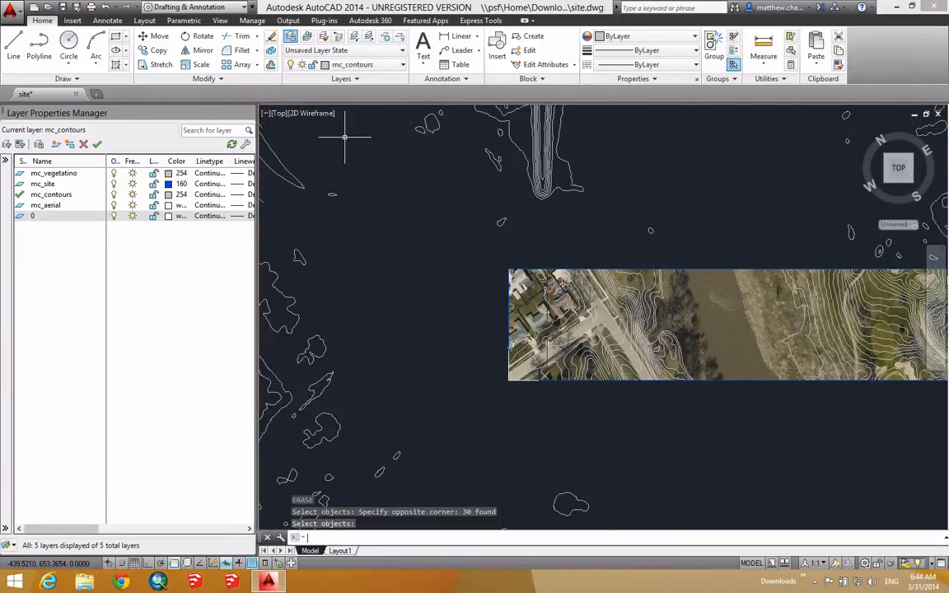
- Erase the contours above the strip with a crossing window, adding the small loops left near its upper edge to the selection
{"action": "scroll", "coordinate": [404, 219], "scroll_direction": "down", "scroll_amount": 2}
{"action": "mouse_move", "coordinate": [723, 251]}
{"action": "middle_mouse_down"}
{"action": "mouse_move", "coordinate": [676, 289]}
{"action": "mouse_move", "coordinate": [564, 330]}
{"action": "middle_mouse_up"}
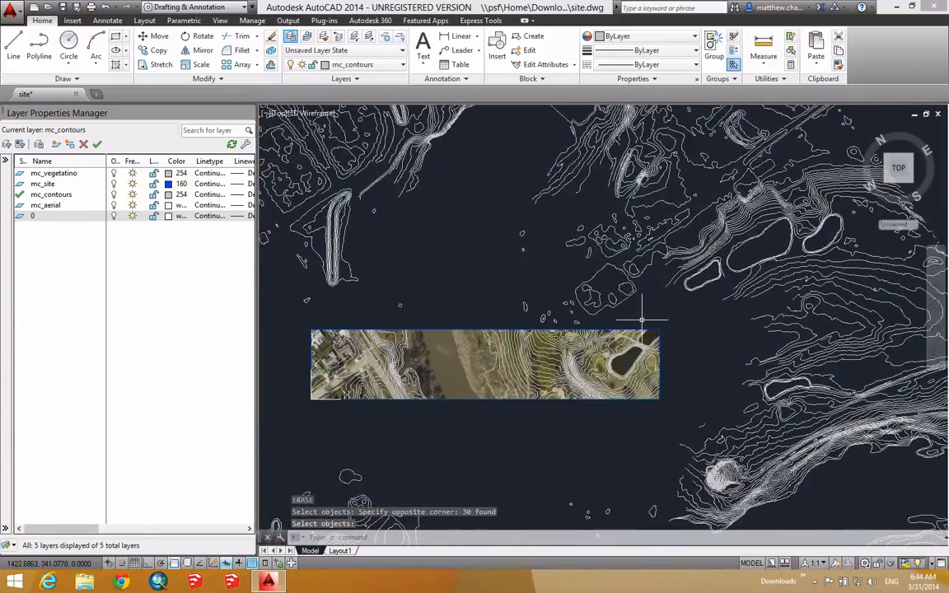
{"action": "key", "text": "Return"}
{"action": "left_click", "coordinate": [707, 318]}
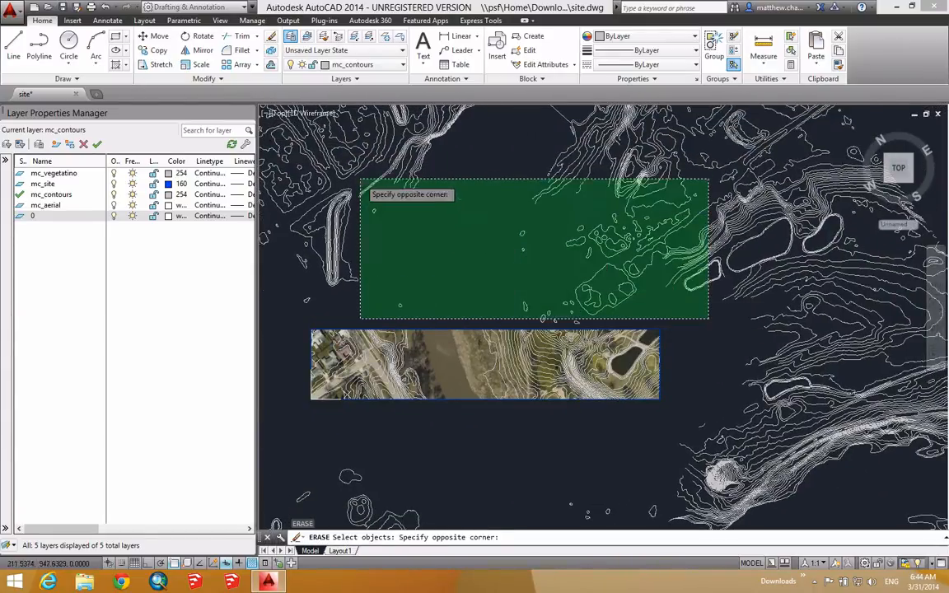
{"action": "left_click", "coordinate": [298, 157]}
{"action": "scroll", "coordinate": [527, 293], "scroll_direction": "up", "scroll_amount": 3}
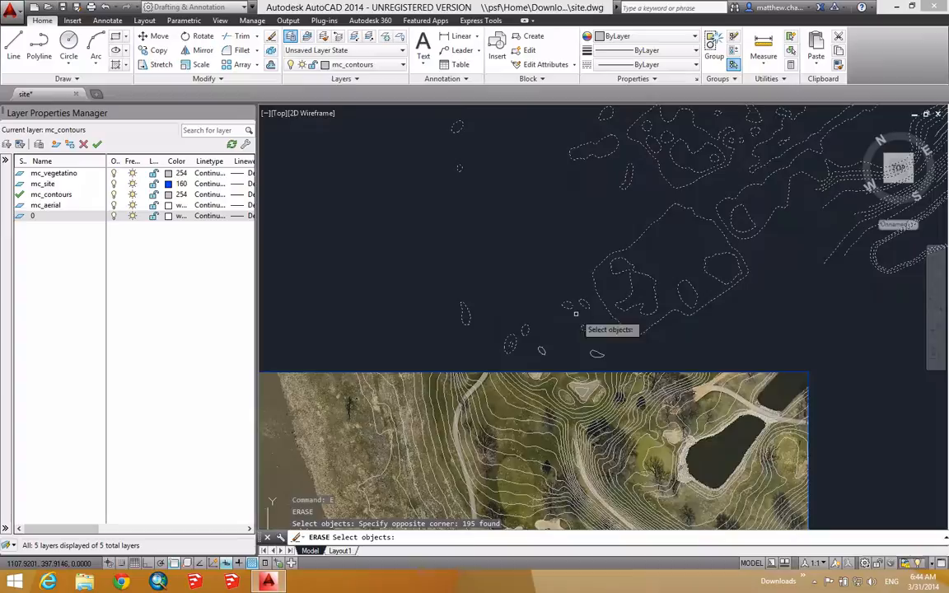
{"action": "left_click", "coordinate": [623, 360]}
{"action": "left_click", "coordinate": [531, 331]}
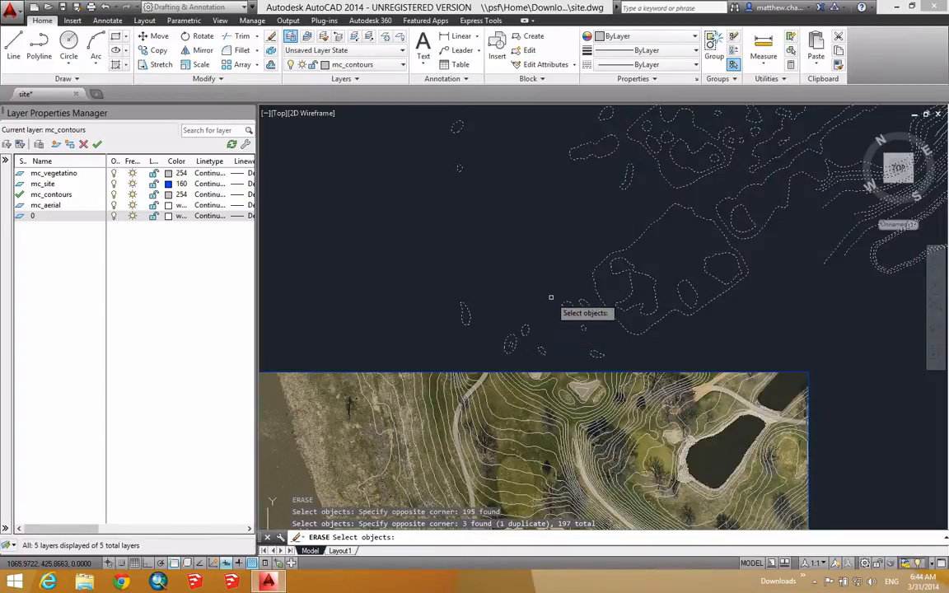
{"action": "key", "text": "Return"}
- Erase the large contour area below the strip with one wide crossing window that stays clear of the boundary
{"action": "scroll", "coordinate": [551, 298], "scroll_direction": "down", "scroll_amount": 5}
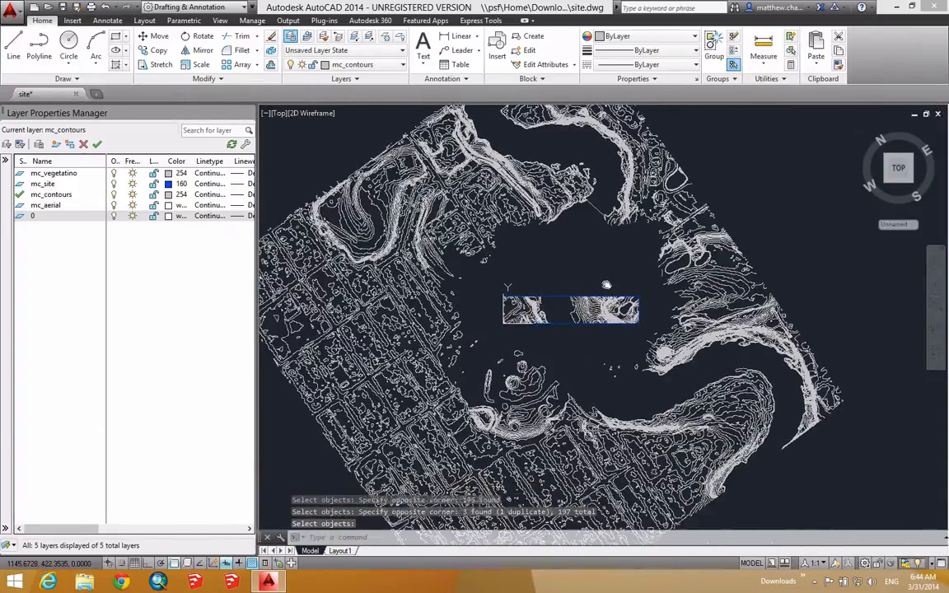
{"action": "scroll", "coordinate": [638, 365], "scroll_direction": "down", "scroll_amount": 4}
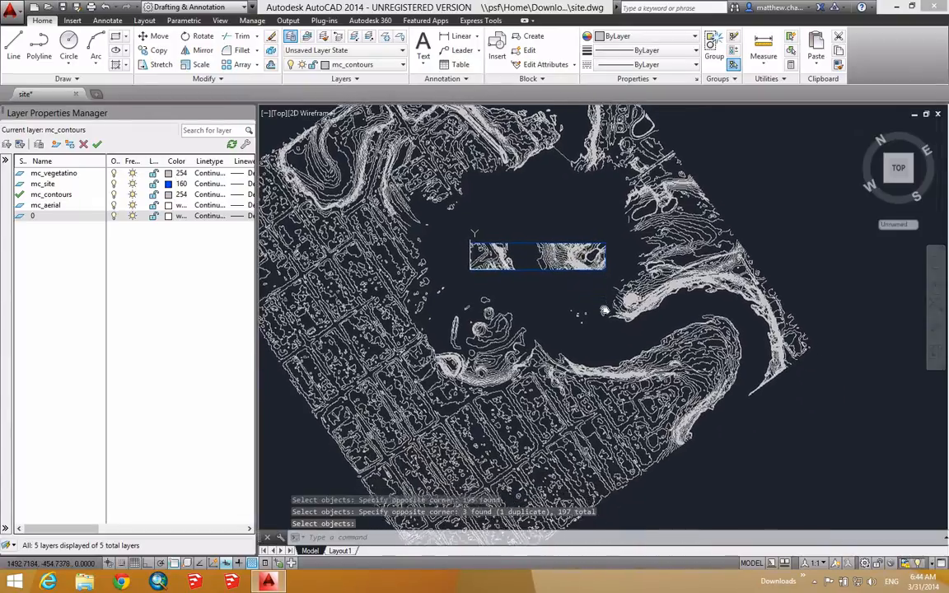
{"action": "key", "text": "Escape"}
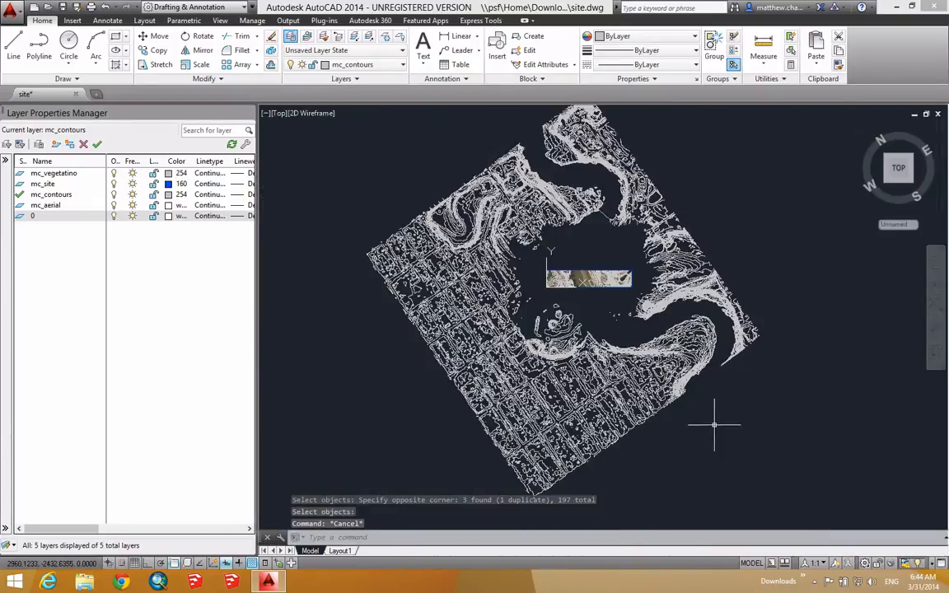
{"action": "left_click", "coordinate": [766, 500]}
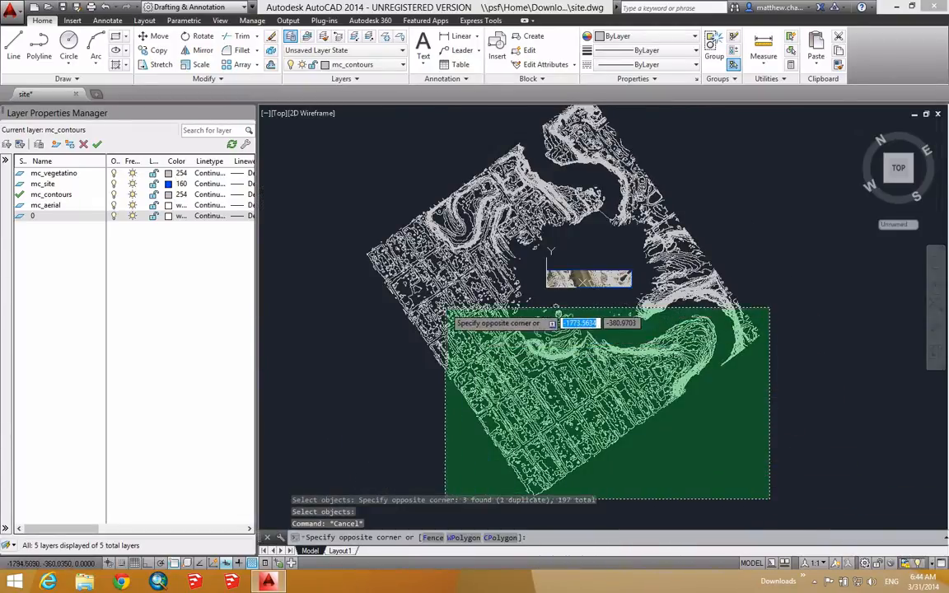
{"action": "left_click", "coordinate": [437, 293]}
{"action": "key", "text": "Delete"}
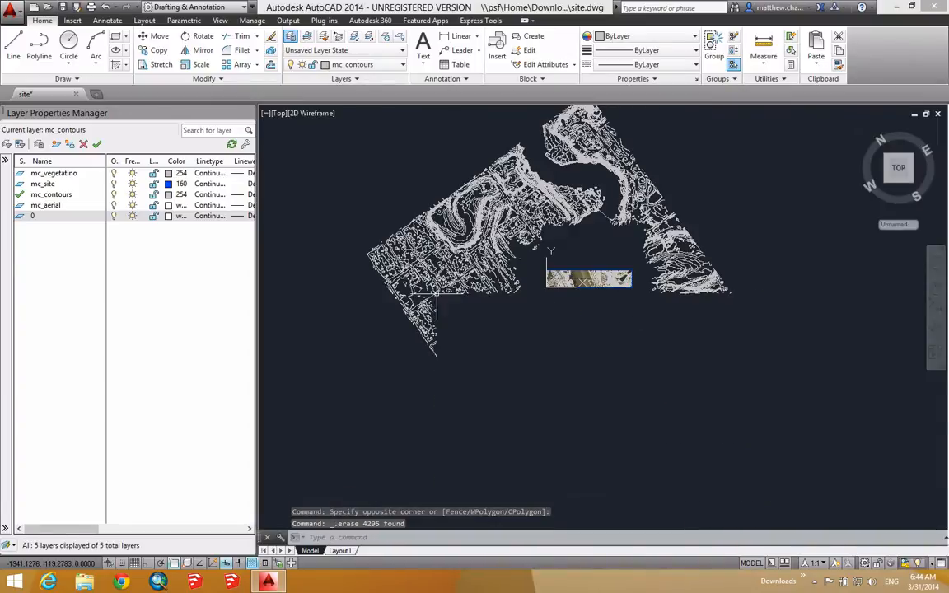
- Erase the remaining contour areas to the left of the strip and above it, using one crossing window for each
{"action": "left_click", "coordinate": [529, 335]}
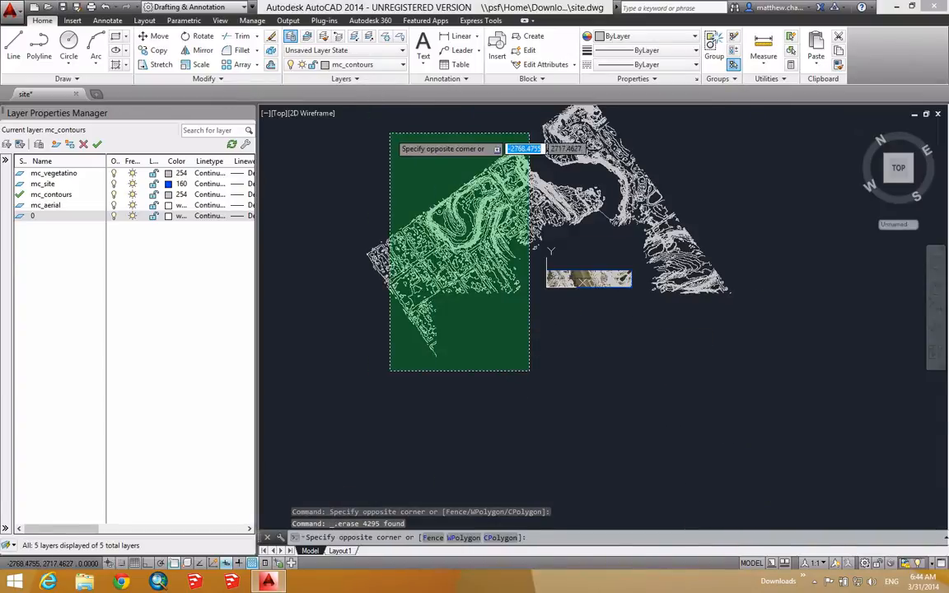
{"action": "left_click", "coordinate": [354, 122]}
{"action": "key", "text": "Delete"}
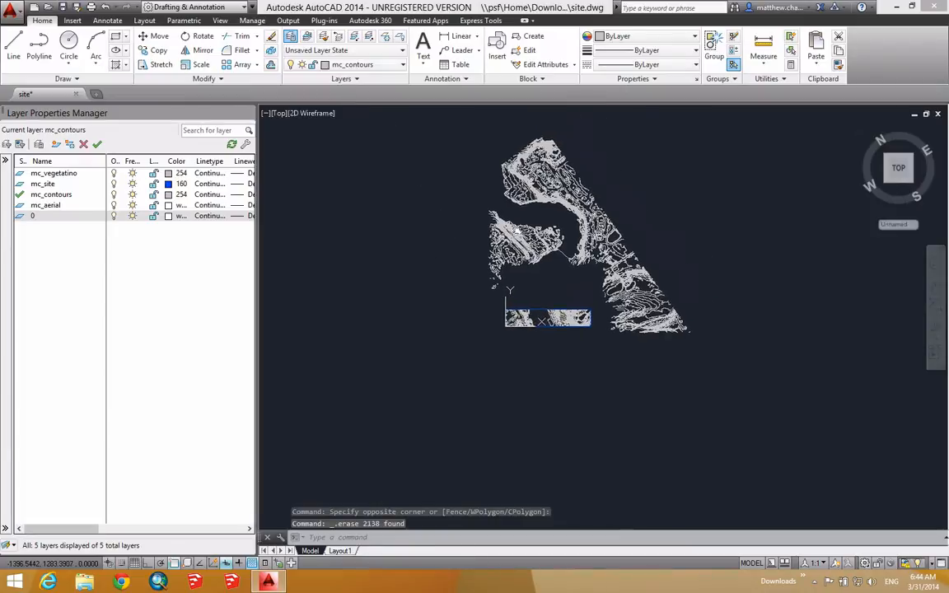
{"action": "left_click", "coordinate": [738, 109]}
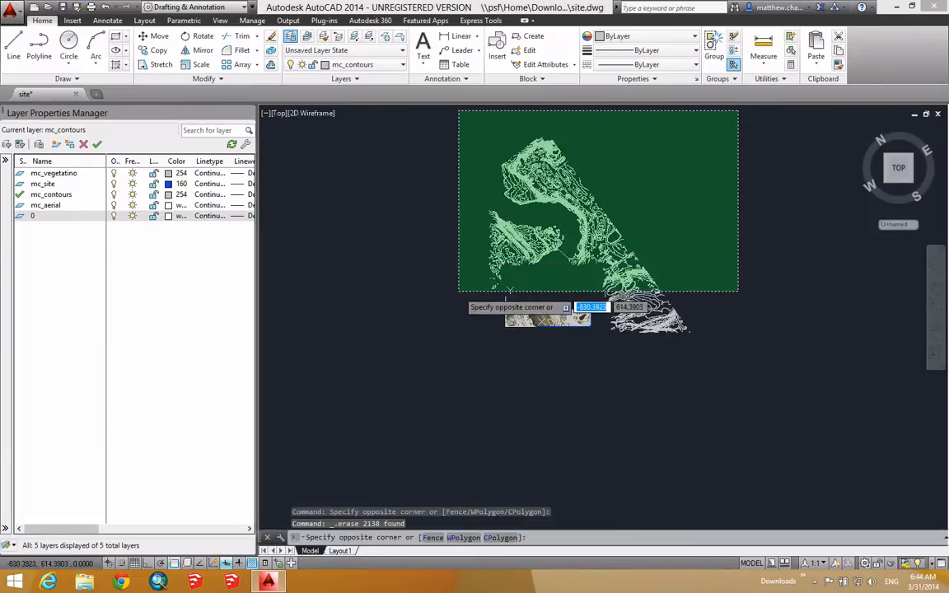
{"action": "left_click", "coordinate": [451, 299]}
{"action": "key", "text": "Delete"}
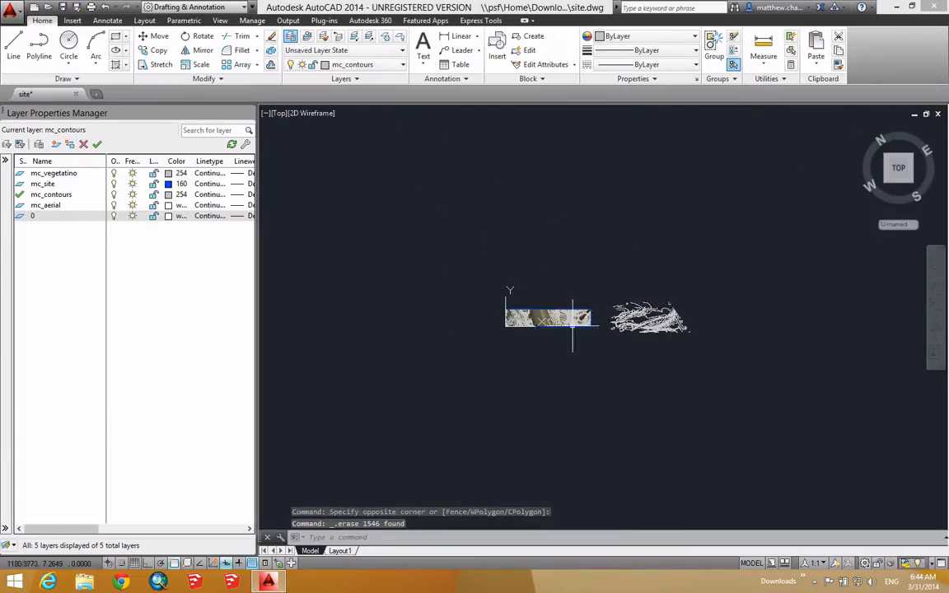
- Erase the last contour cluster to the right of the strip using a crossing window
{"action": "left_click", "coordinate": [712, 293]}
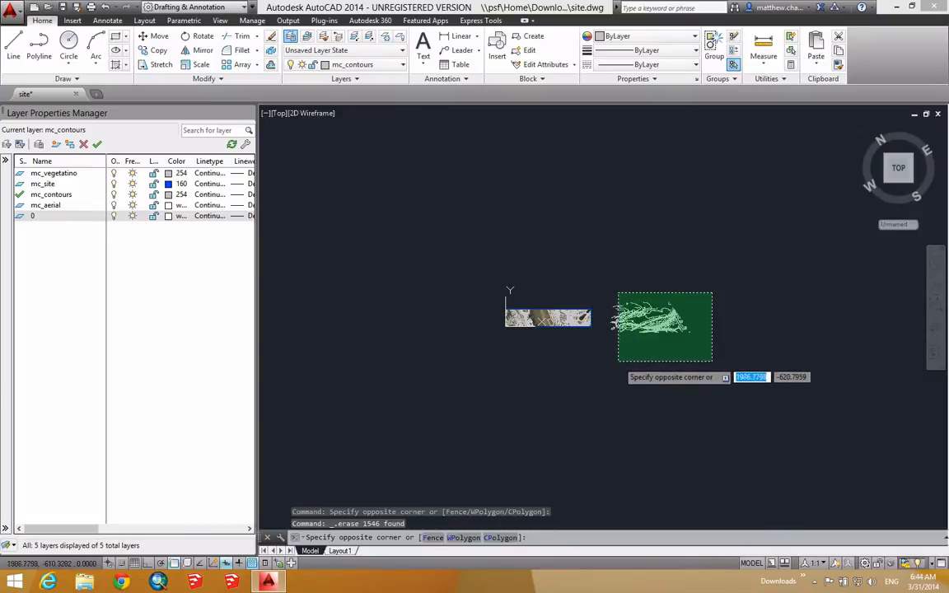
{"action": "left_click", "coordinate": [606, 363]}
{"action": "key", "text": "Delete"}
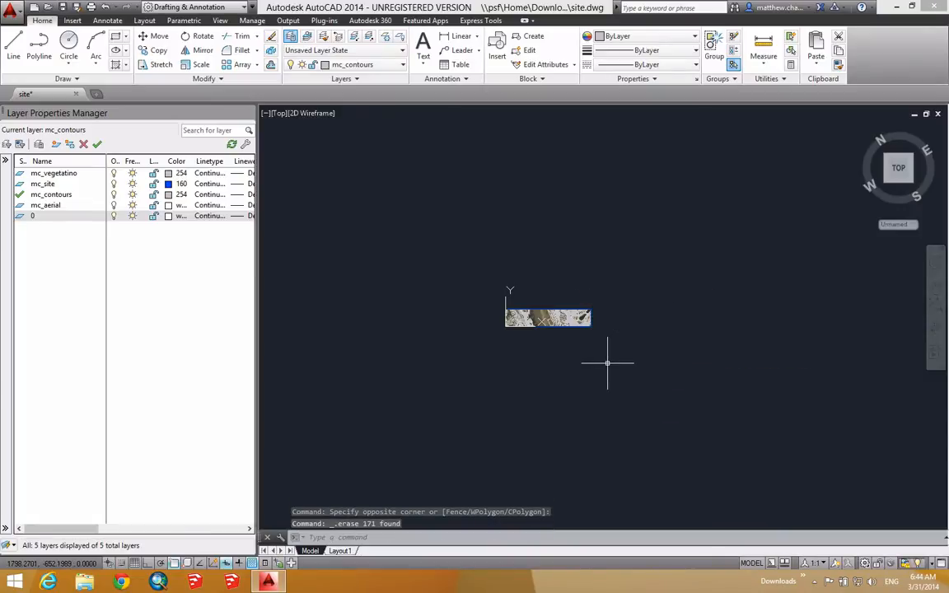
{"action": "scroll", "coordinate": [563, 315], "scroll_direction": "up", "scroll_amount": 6}
{"action": "middle_click_drag", "start_coordinate": [553, 322], "coordinate": [631, 272]}
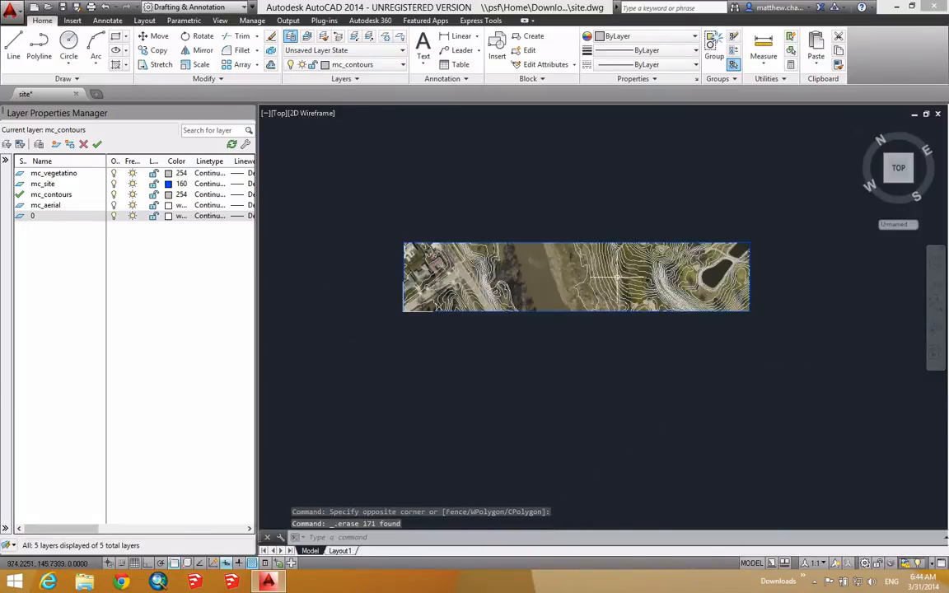
- Switch to SketchUp and orbit the finished terrain model in transect_complete.skp to view it from above
{"action": "scroll", "coordinate": [617, 277], "scroll_direction": "up", "scroll_amount": 2}
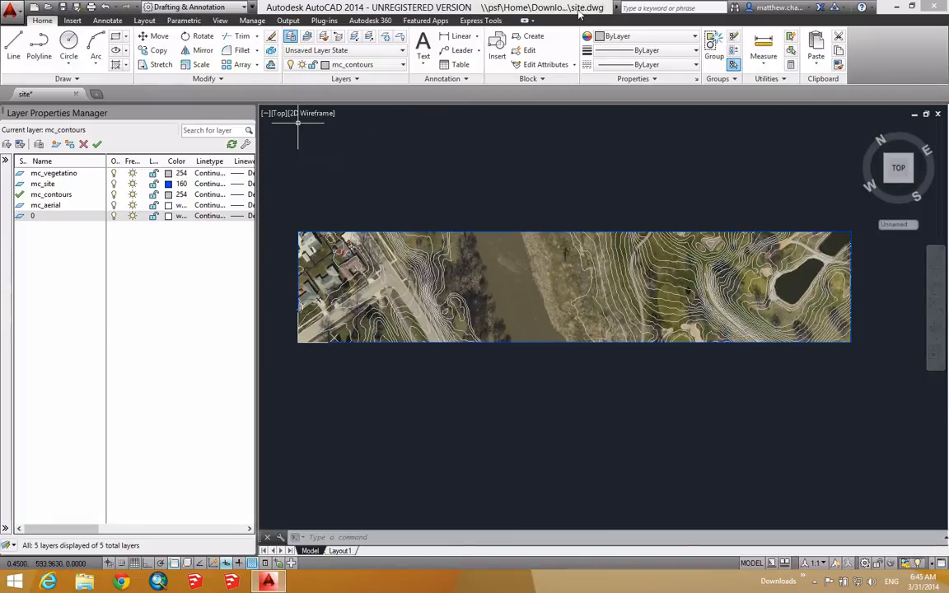
{"action": "key", "text": "super+Tab"}
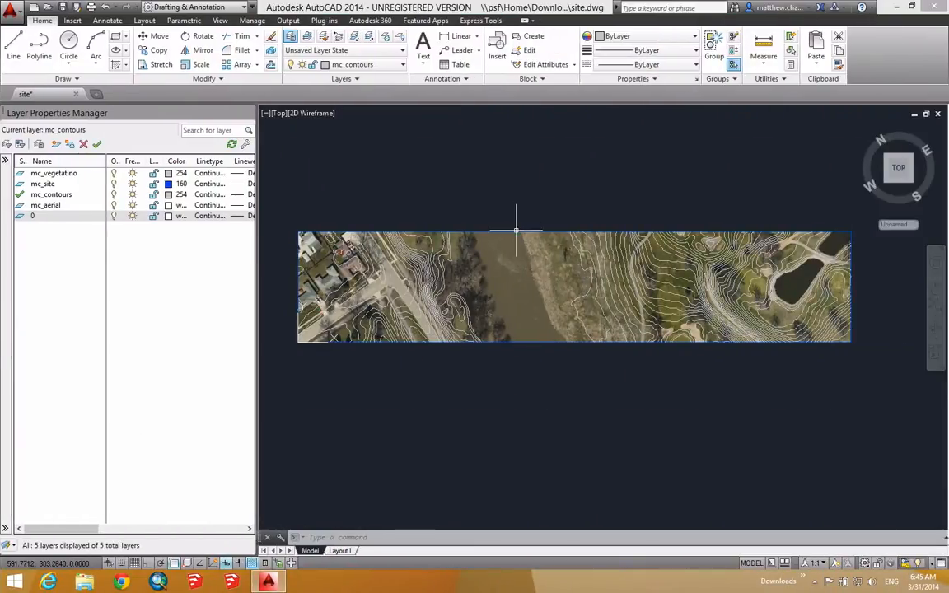
{"action": "middle_click_drag", "start_coordinate": [528, 225], "coordinate": [545, 244]}
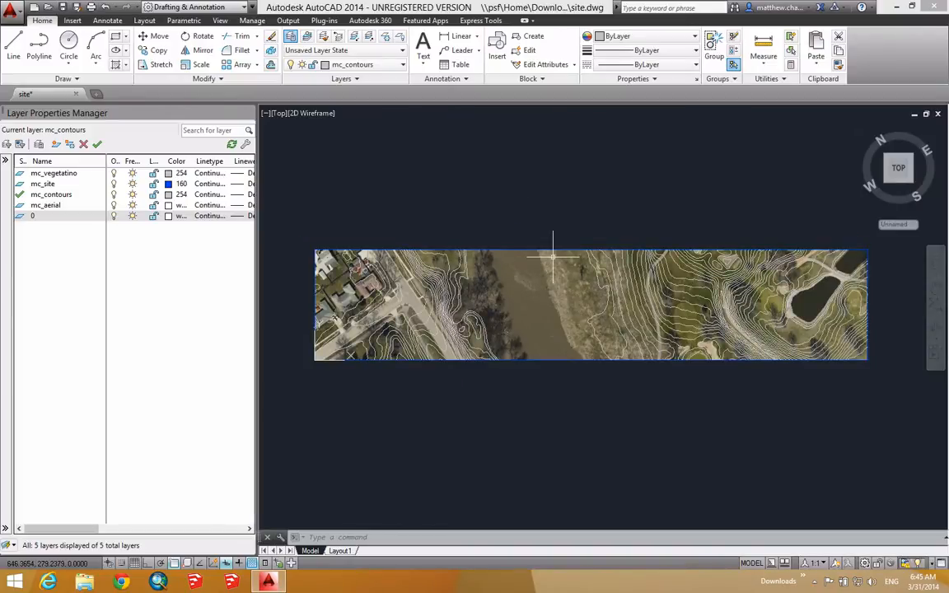
{"action": "key", "text": "super+Tab"}
{"action": "key", "text": "super+shift+Tab"}
{"action": "key", "text": "super+shift+Tab"}
{"action": "key", "text": "super+shift+Tab"}
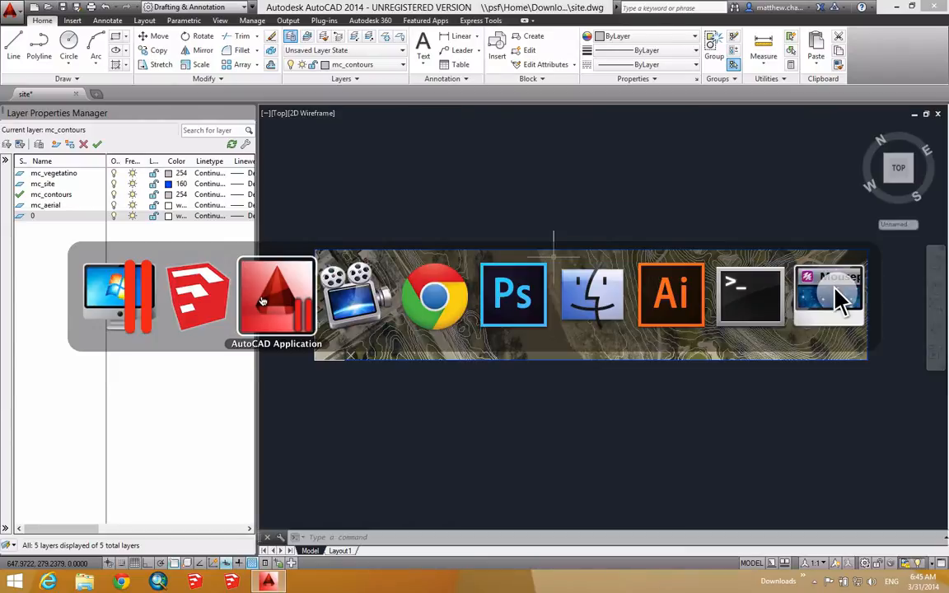
{"action": "left_click", "coordinate": [227, 300]}
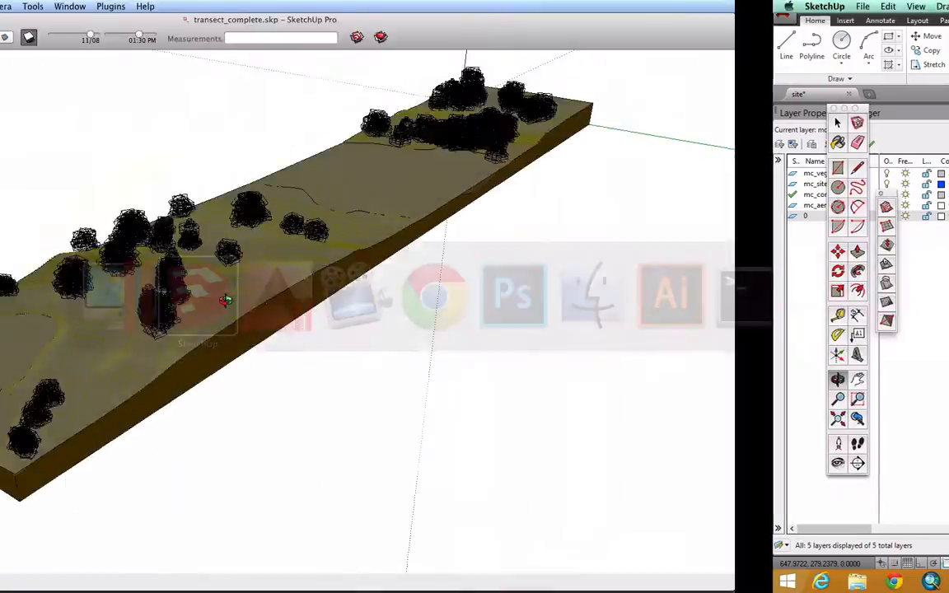
{"action": "left_click_drag", "start_coordinate": [383, 243], "coordinate": [373, 286]}
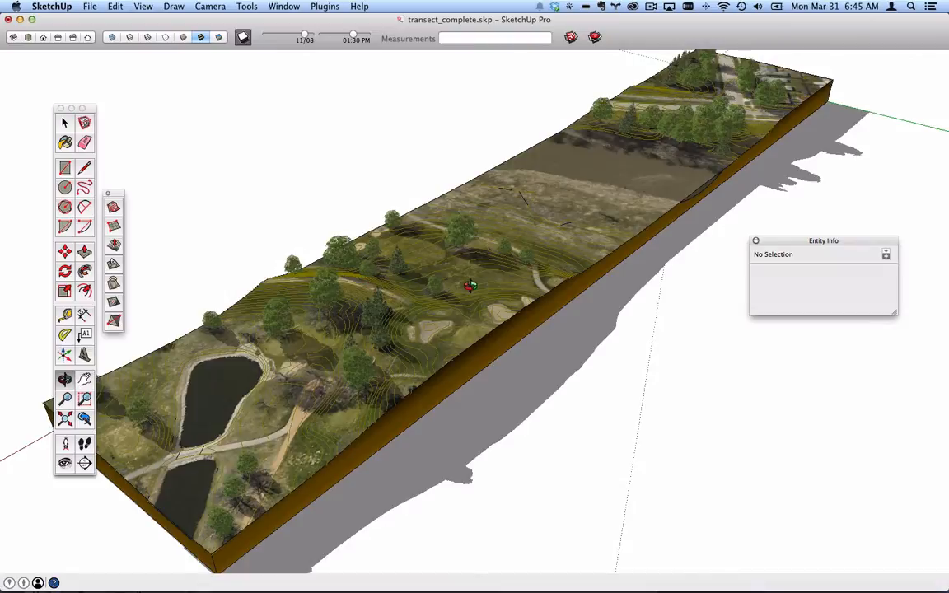
- Move the Sandbox tools beside the upper terrain edge and examine the list of installed SketchUp plugins, including Simplify Contours
{"action": "left_click", "coordinate": [326, 7]}
{"action": "left_click", "coordinate": [328, 4]}
{"action": "left_click_drag", "start_coordinate": [119, 193], "coordinate": [324, 87]}
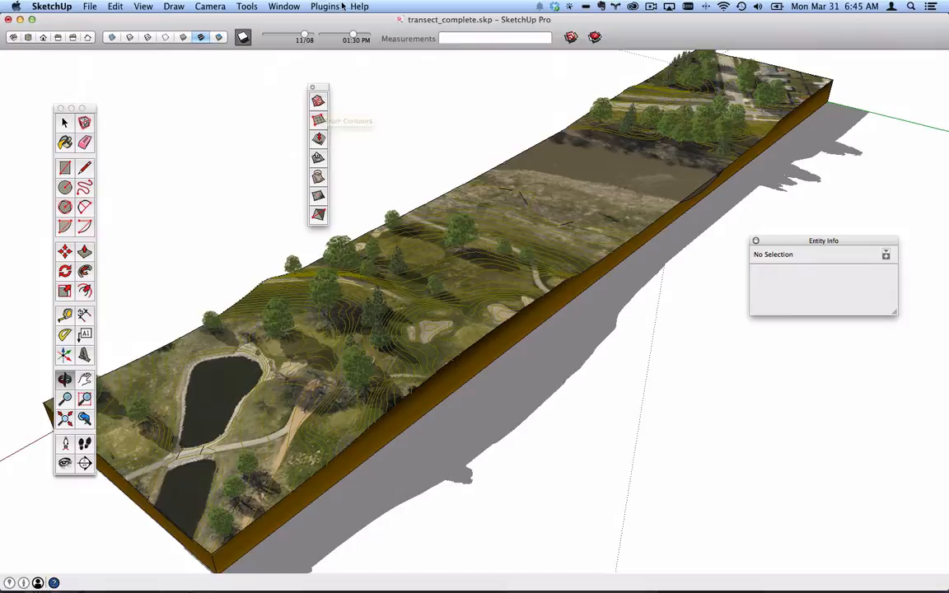
{"action": "left_click", "coordinate": [324, 5]}
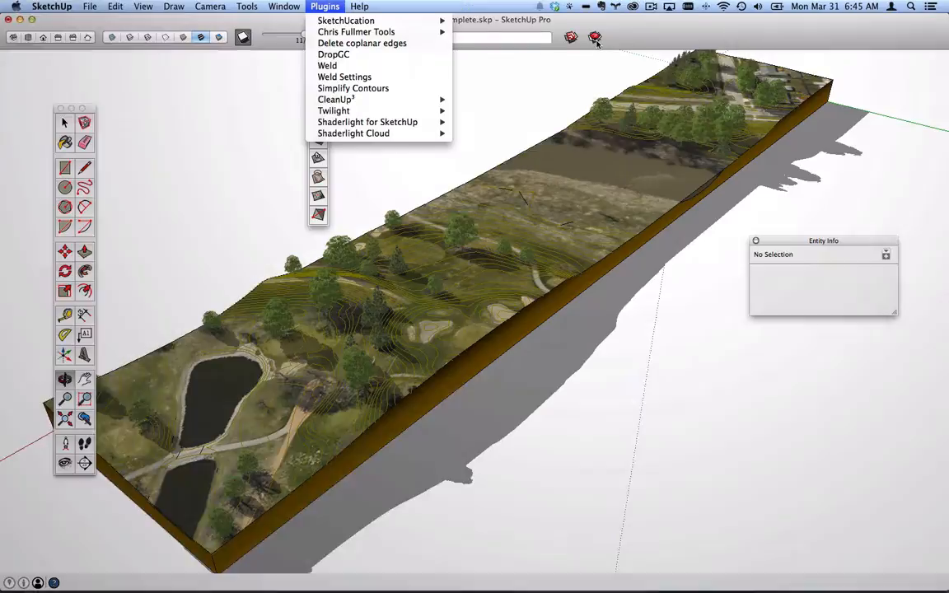
{"action": "left_click", "coordinate": [403, 12]}
{"action": "left_click", "coordinate": [349, 6]}
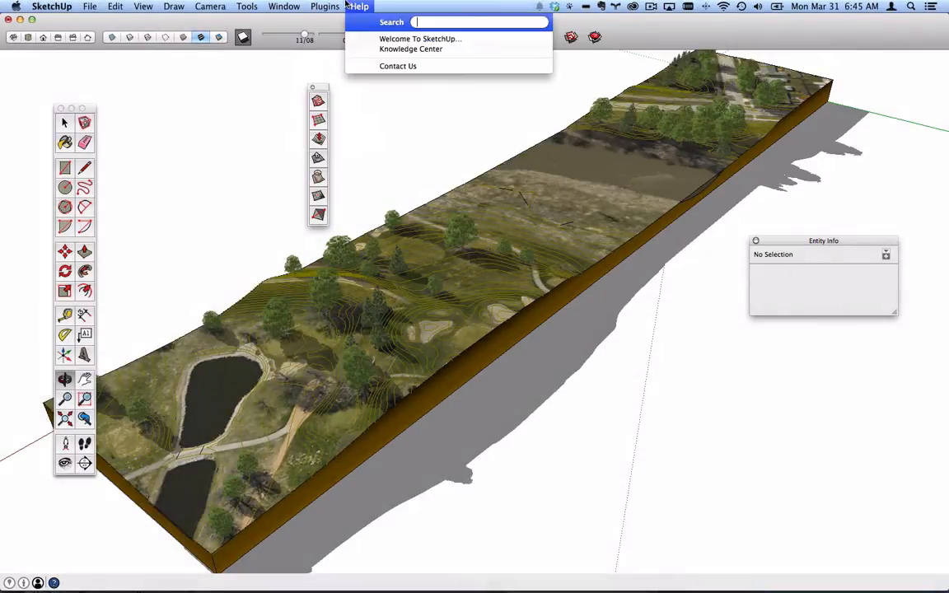
{"action": "left_click", "coordinate": [318, 8]}
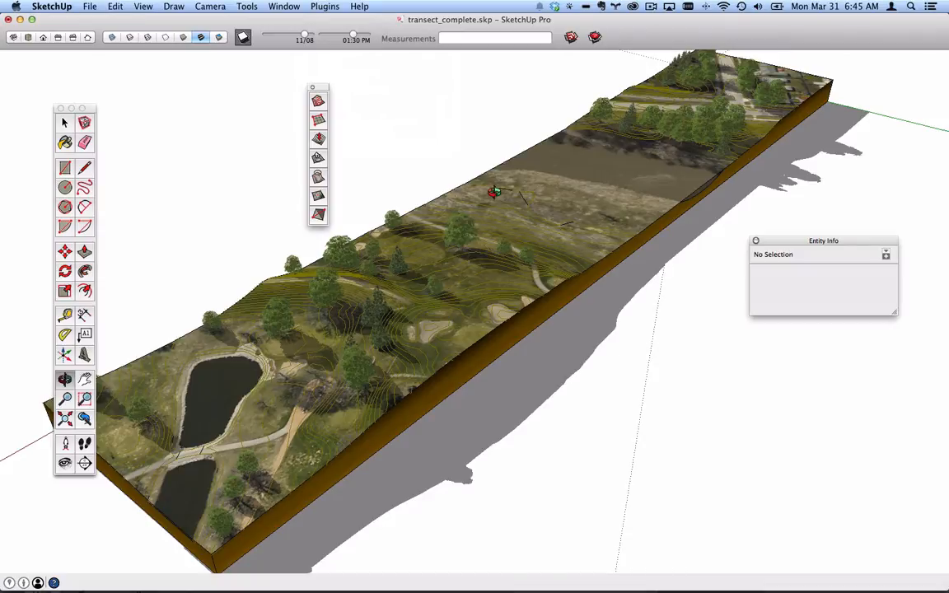
- Switch to Chrome, view the "Better Simplify Contours in SketchUp with help from Autocad." video page, and return to the AutoCAD drawing
{"action": "key", "text": "super+Tab"}
{"action": "key", "text": "ctrl+Right"}
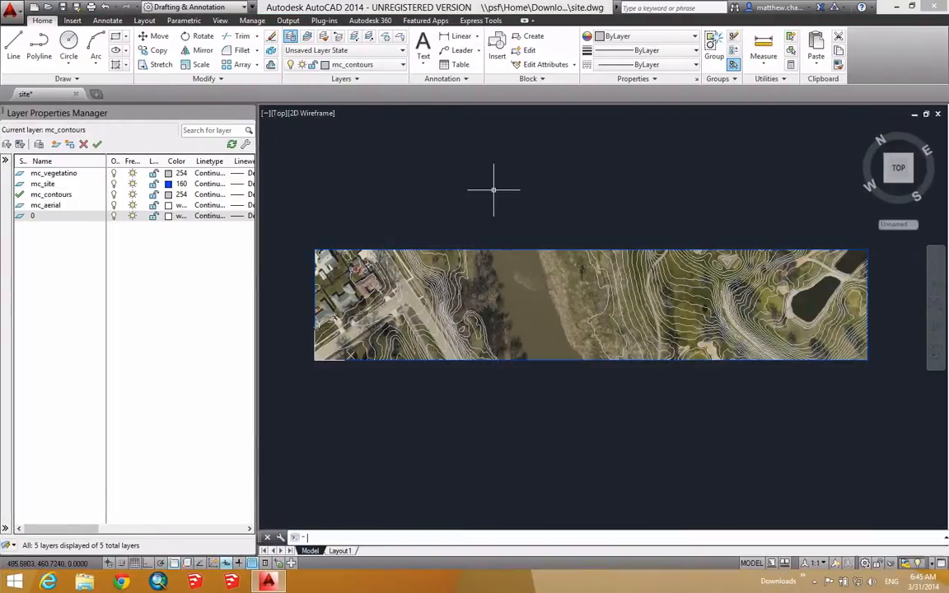
{"action": "middle_click_drag", "start_coordinate": [597, 265], "coordinate": [586, 254]}
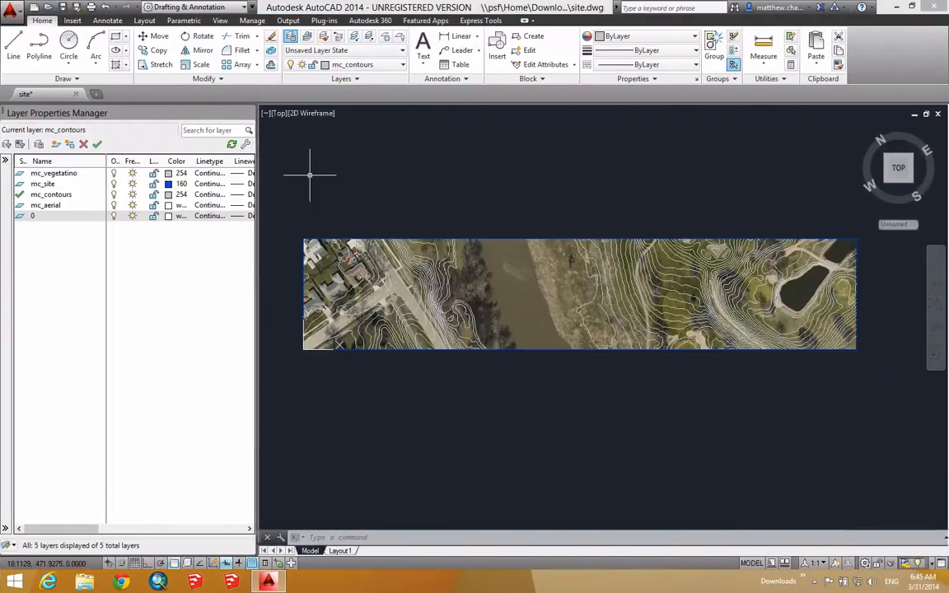
{"action": "key", "text": "super+Tab"}
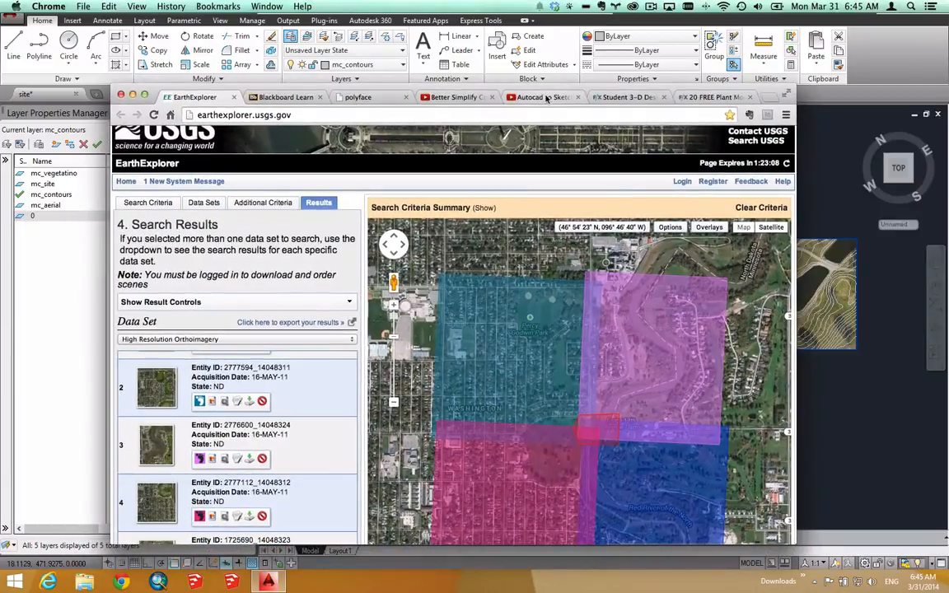
{"action": "left_click", "coordinate": [546, 97]}
{"action": "left_click", "coordinate": [457, 97]}
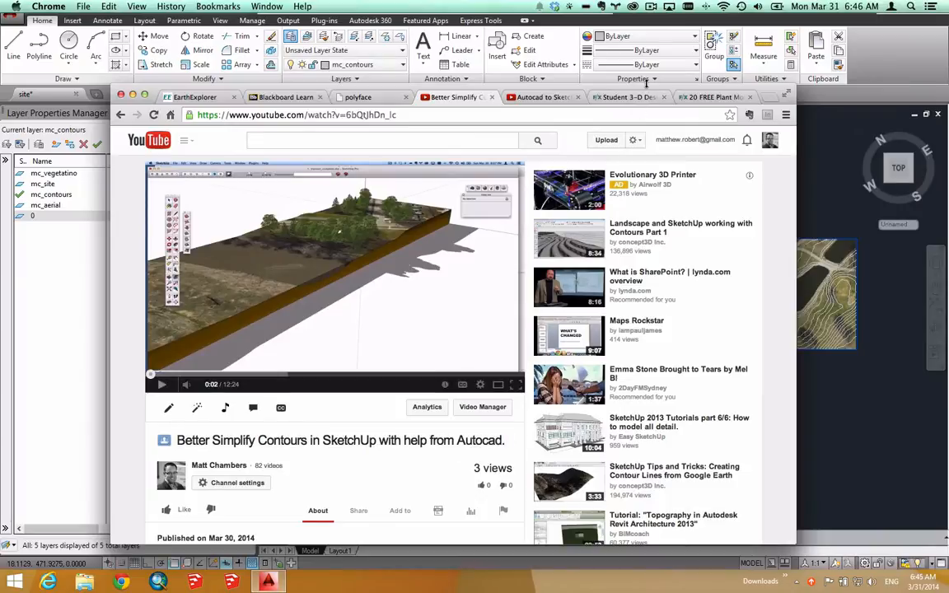
{"action": "left_click_drag", "start_coordinate": [648, 86], "coordinate": [0, 124]}
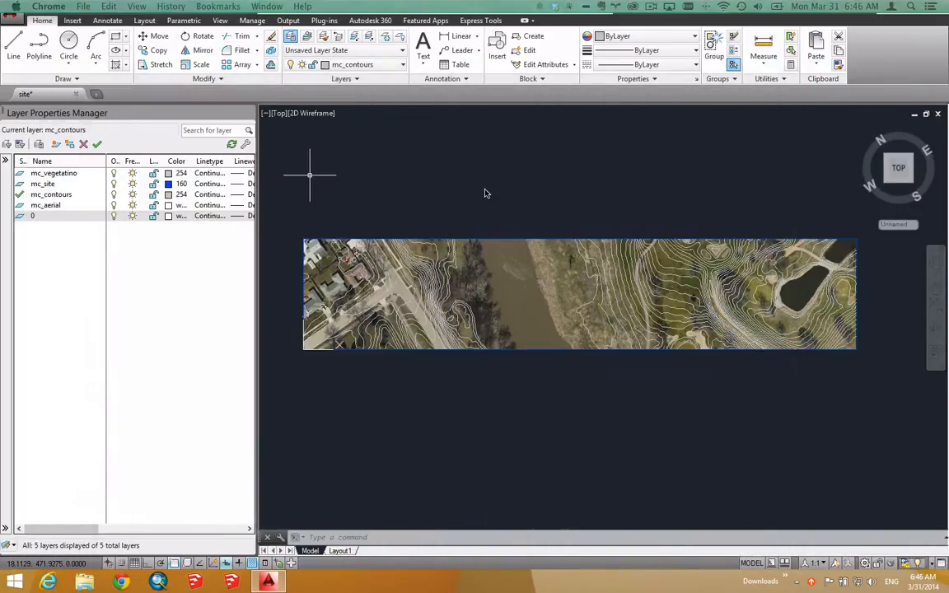
{"action": "left_click", "coordinate": [586, 220]}
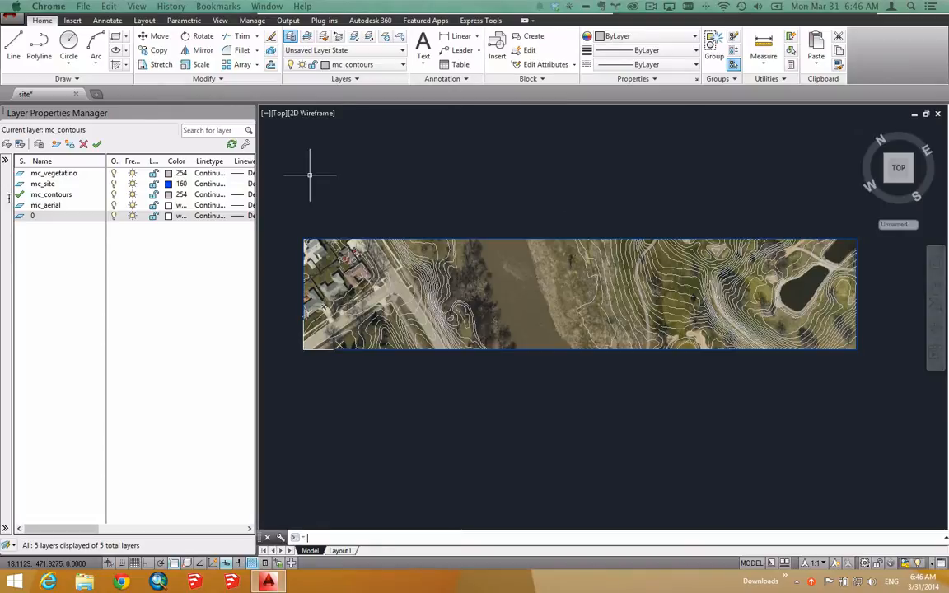
- Bring the polyface.de page into view to look at the Polyfit LISP tool, and return to the AutoCAD drawing
{"action": "left_click_drag", "start_coordinate": [9, 199], "coordinate": [692, 68]}
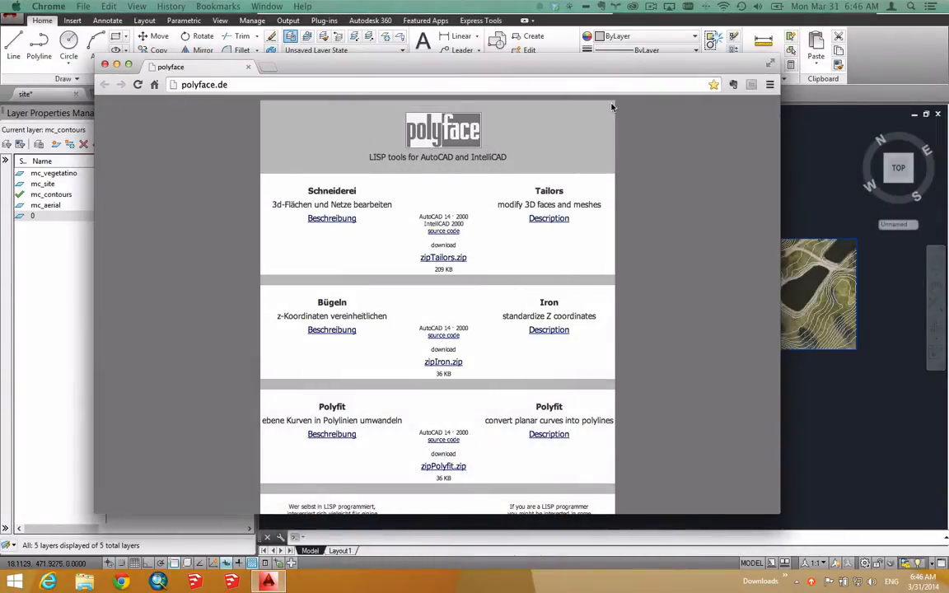
{"action": "left_click_drag", "start_coordinate": [627, 67], "coordinate": [0, 76]}
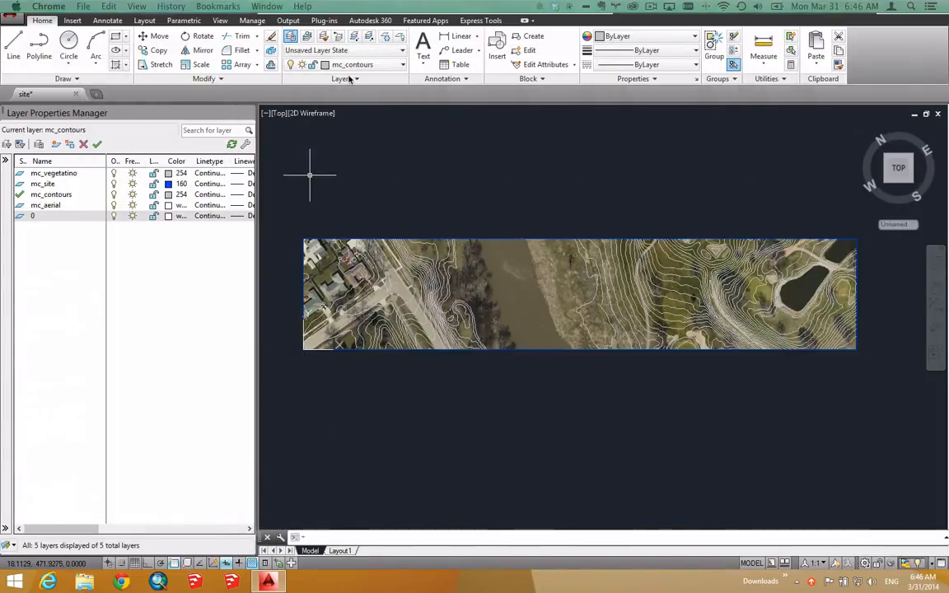
{"action": "left_click", "coordinate": [416, 131]}
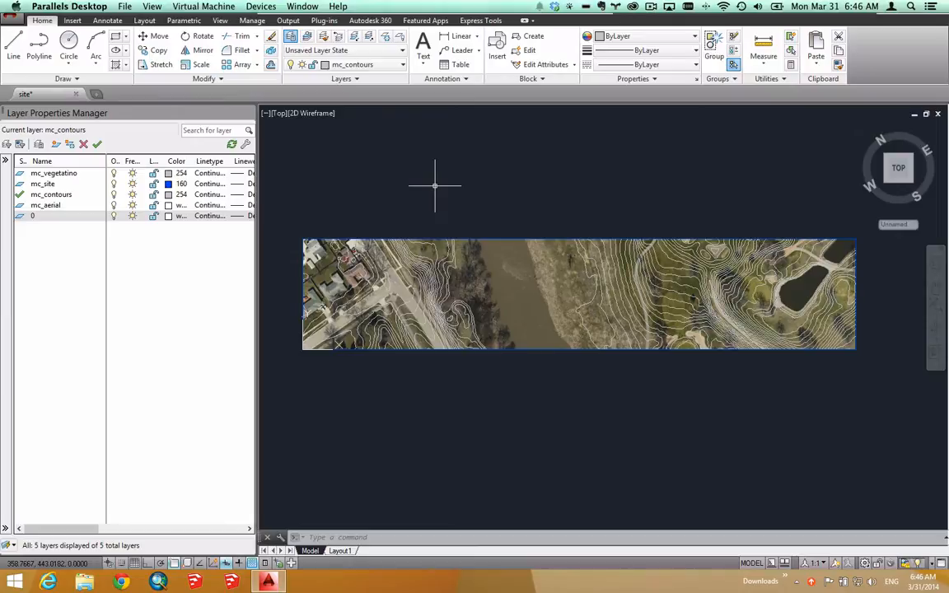
- Load polyfit.lsp from the polyfit folder with APPLOAD, allowing the file from outside the trusted locations, and close the application loader
{"action": "type", "text": "appload"}
{"action": "key", "text": "Return"}
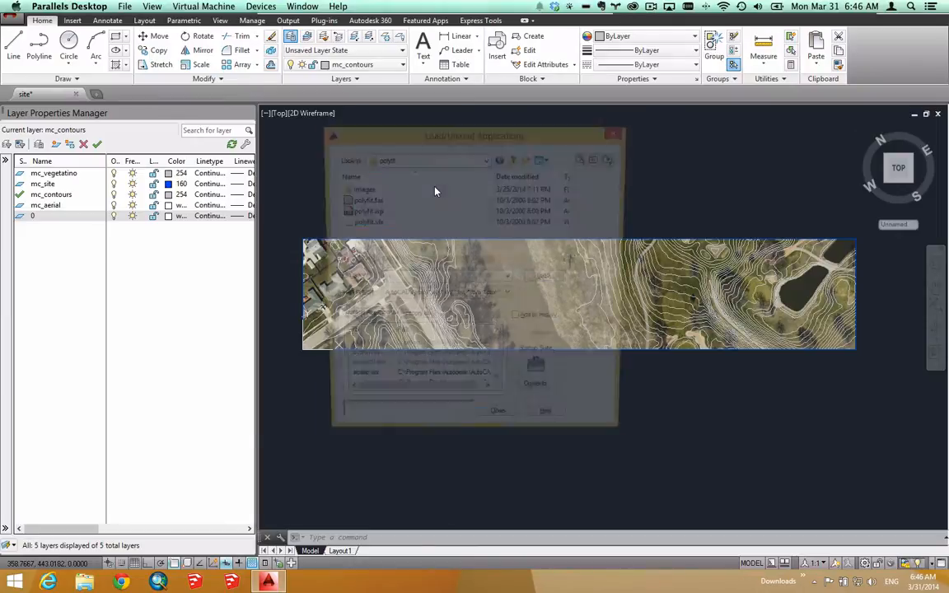
{"action": "left_click", "coordinate": [375, 213]}
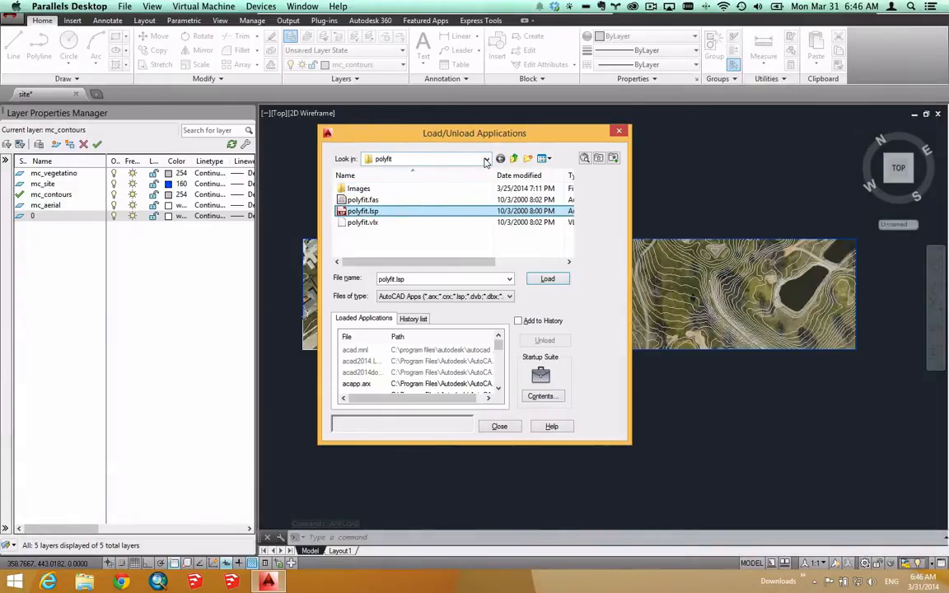
{"action": "left_click", "coordinate": [486, 161]}
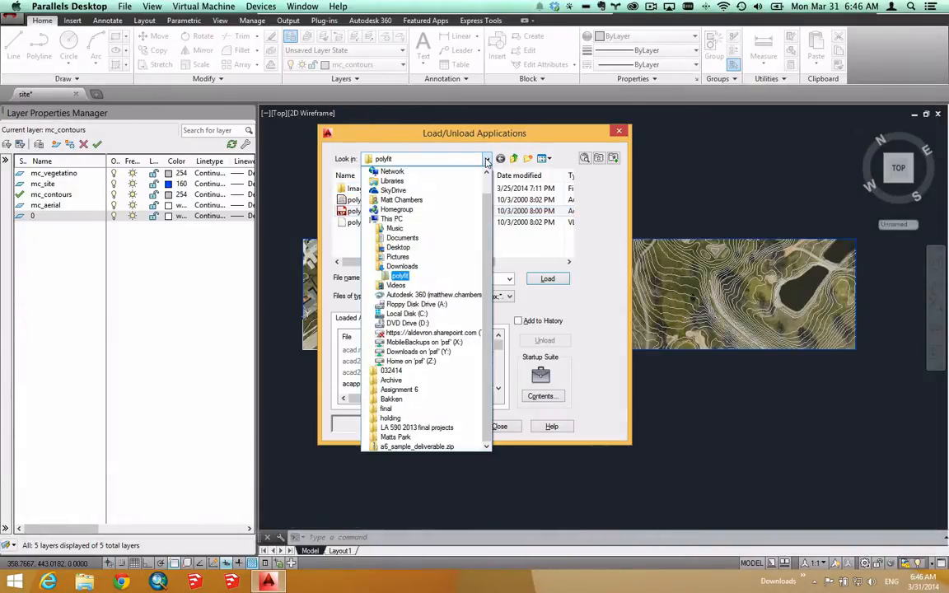
{"action": "left_click", "coordinate": [486, 161]}
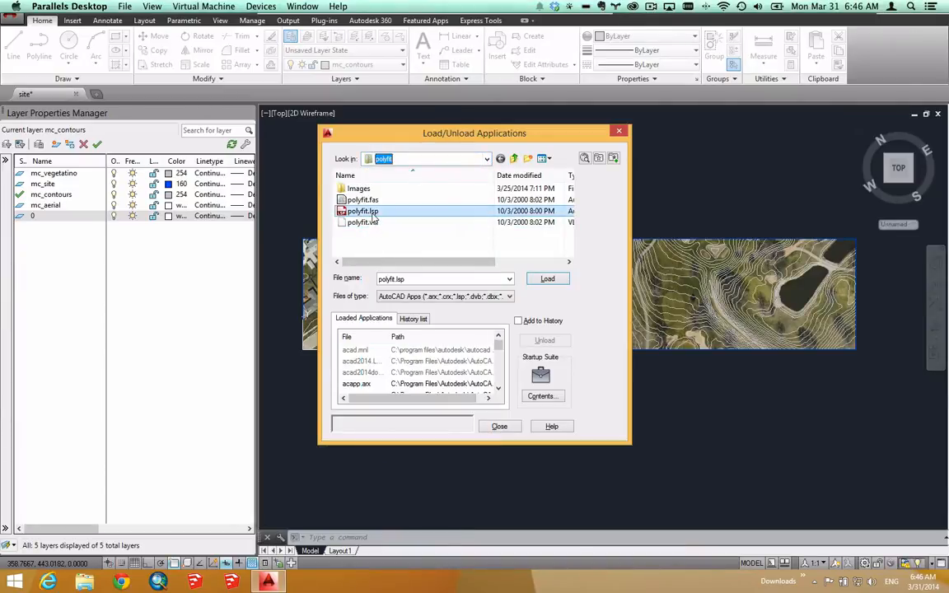
{"action": "left_click", "coordinate": [548, 279]}
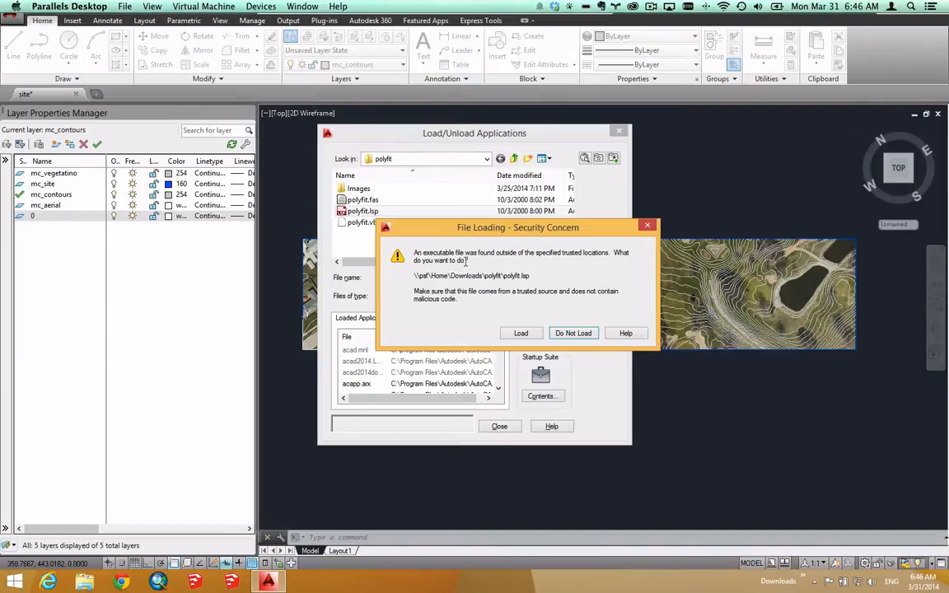
{"action": "left_click", "coordinate": [521, 333]}
{"action": "left_click", "coordinate": [510, 427]}
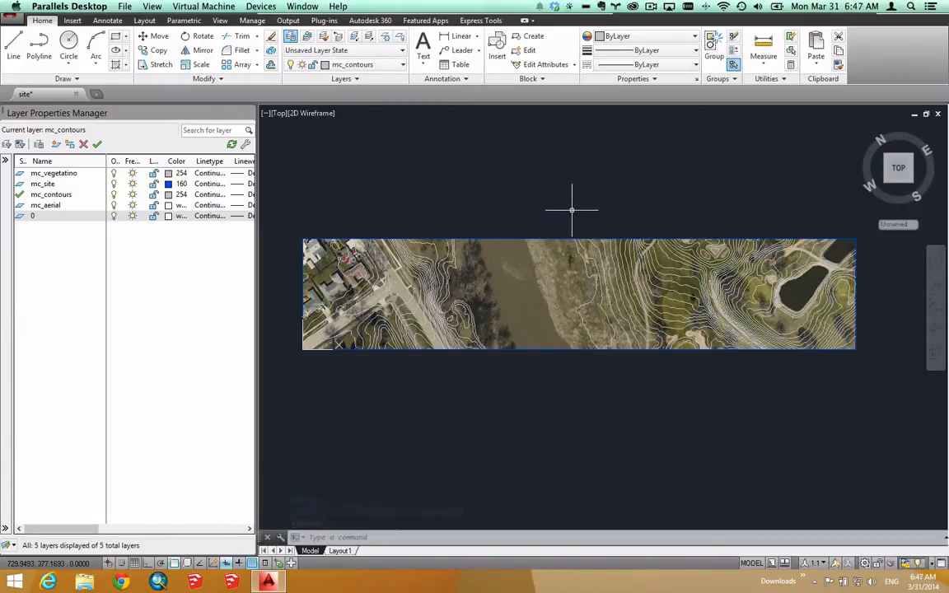
{"action": "type", "text": "polyfit"}
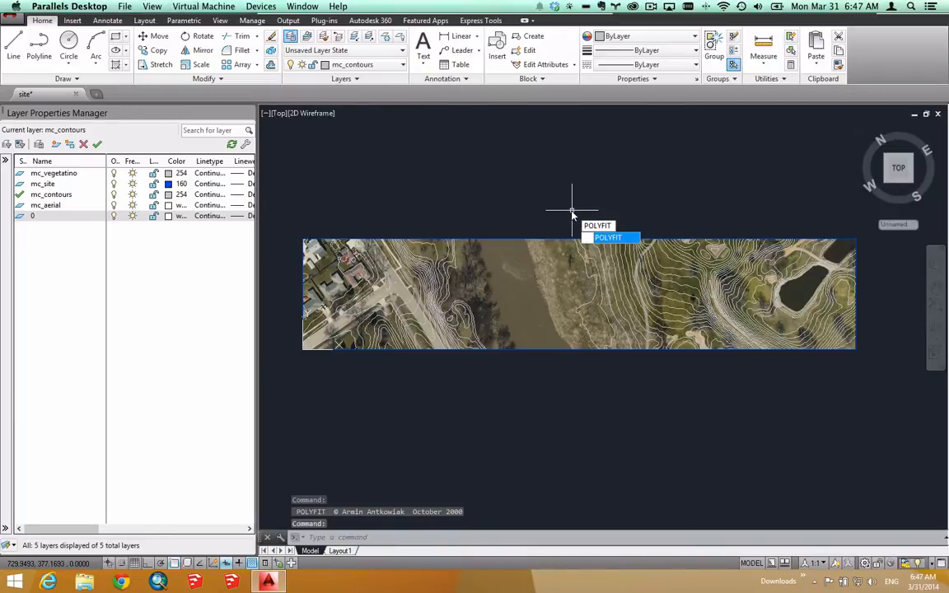
{"action": "left_click", "coordinate": [614, 238]}
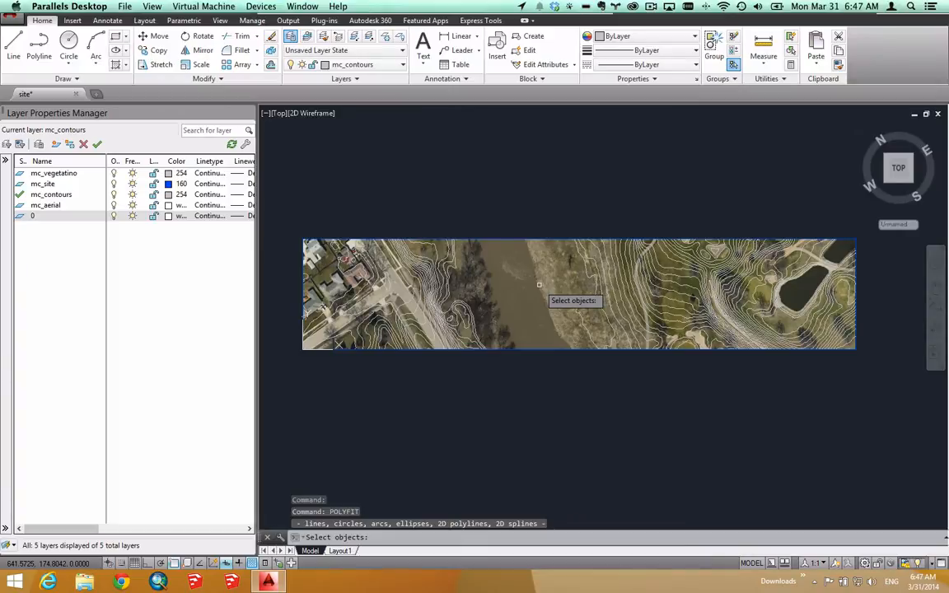
{"action": "key", "text": "Escape"}
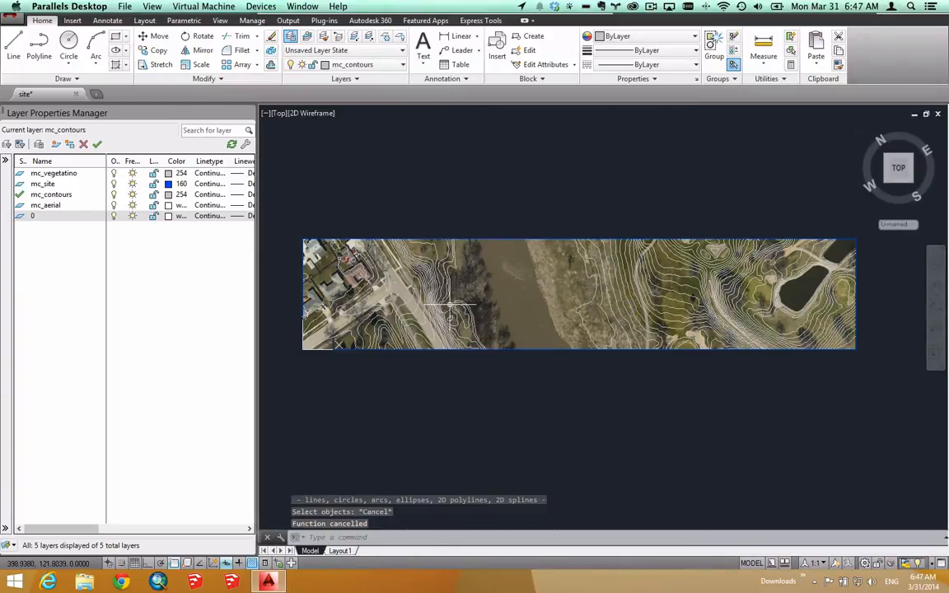
{"action": "key", "text": "Escape"}
{"action": "key", "text": "Escape"}
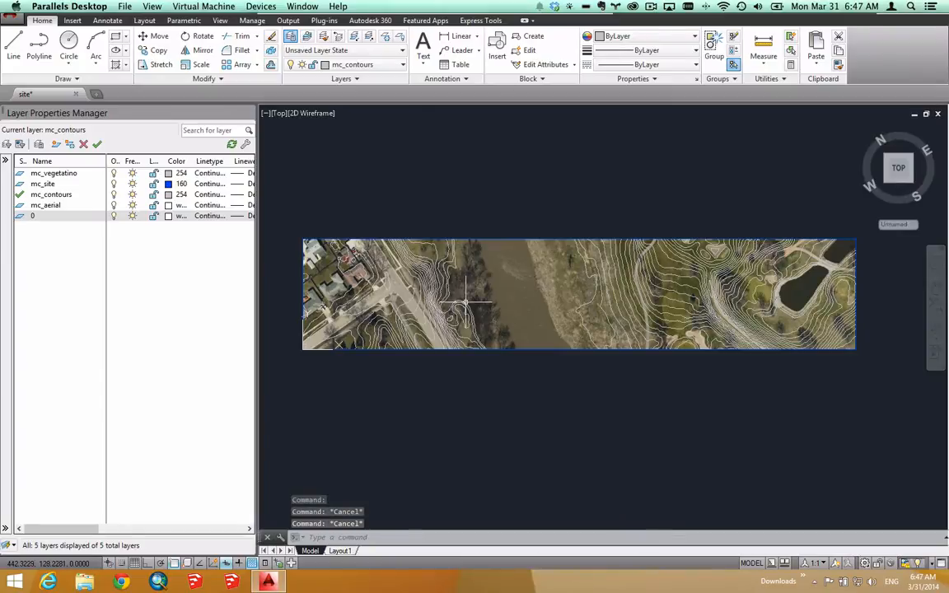
- Freeze layers mc_aerial, 0, mc_site and mc_vegetatino, leaving only the current mc_contours layer thawed
{"action": "left_click", "coordinate": [463, 305]}
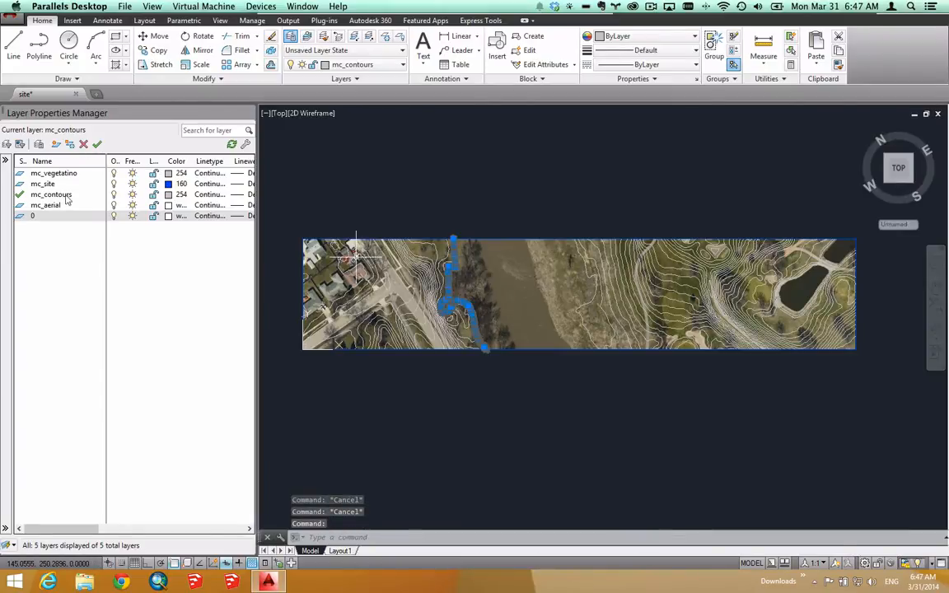
{"action": "left_click", "coordinate": [131, 205]}
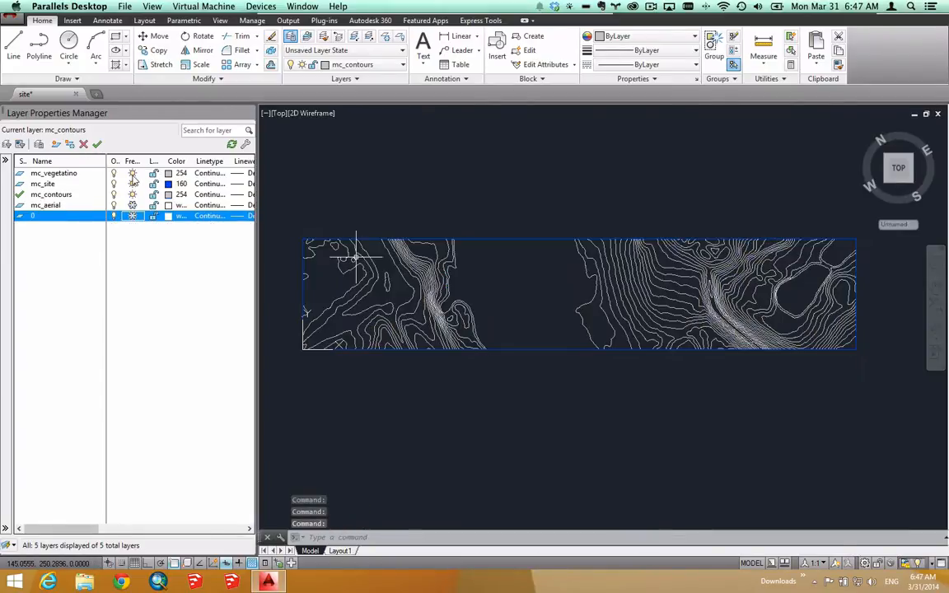
{"action": "left_click", "coordinate": [132, 184]}
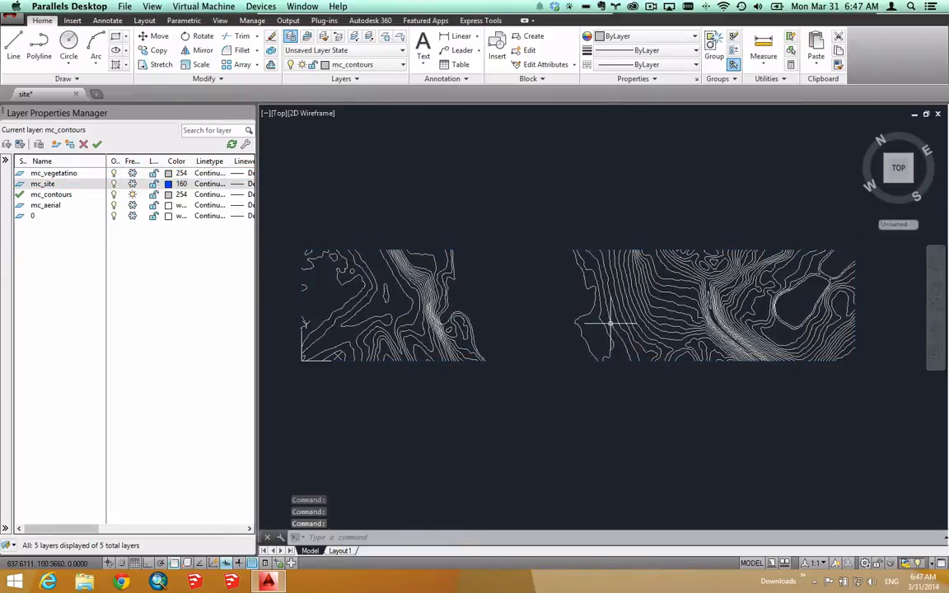
- Select the contours just east of the river gap with a selection window and examine the spacing of their vertices
{"action": "left_click", "coordinate": [536, 233]}
{"action": "left_click", "coordinate": [702, 421]}
{"action": "scroll", "coordinate": [631, 328], "scroll_direction": "up", "scroll_amount": 10}
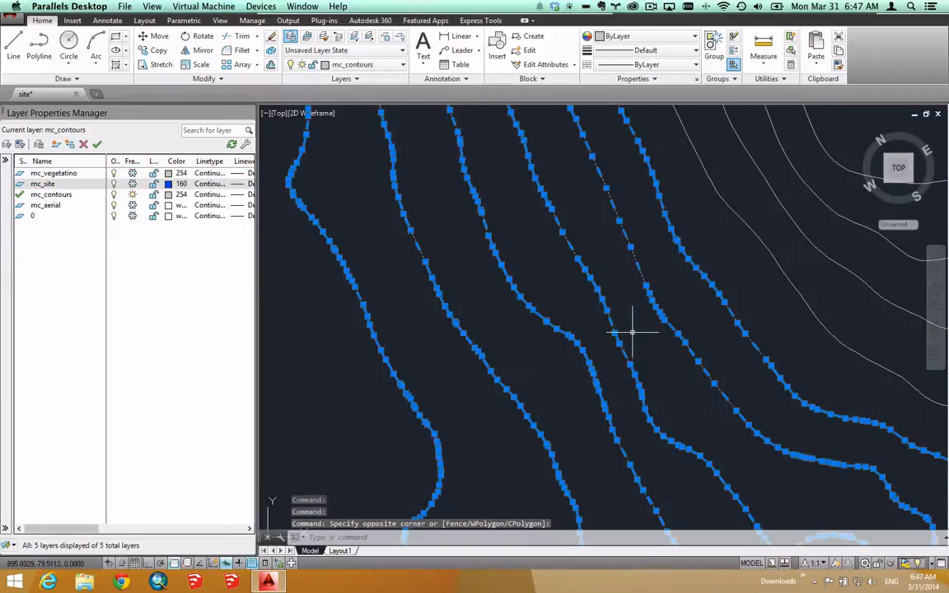
{"action": "middle_click_drag", "start_coordinate": [430, 323], "coordinate": [523, 299]}
{"action": "scroll", "coordinate": [437, 312], "scroll_direction": "down", "scroll_amount": 6}
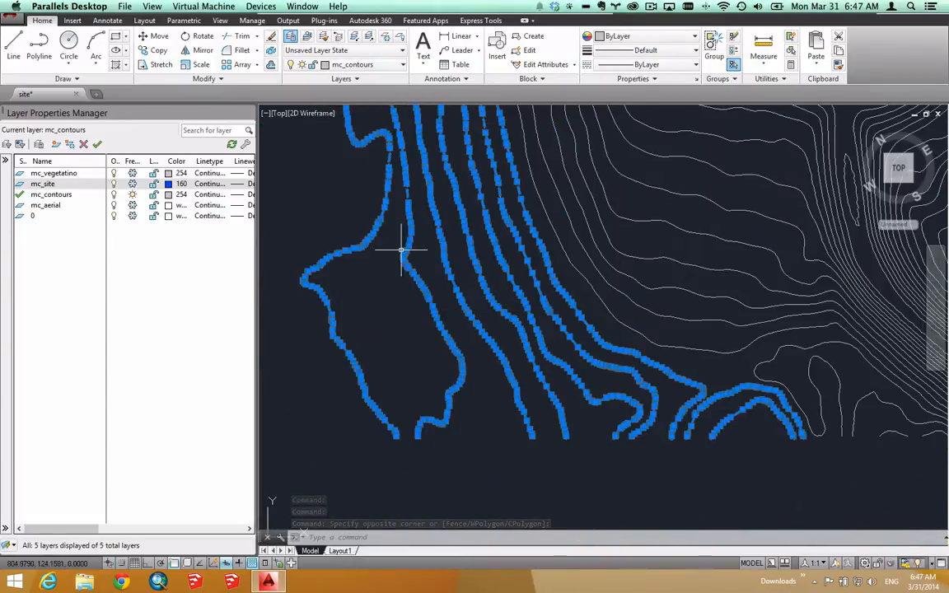
{"action": "scroll", "coordinate": [434, 307], "scroll_direction": "down", "scroll_amount": 2}
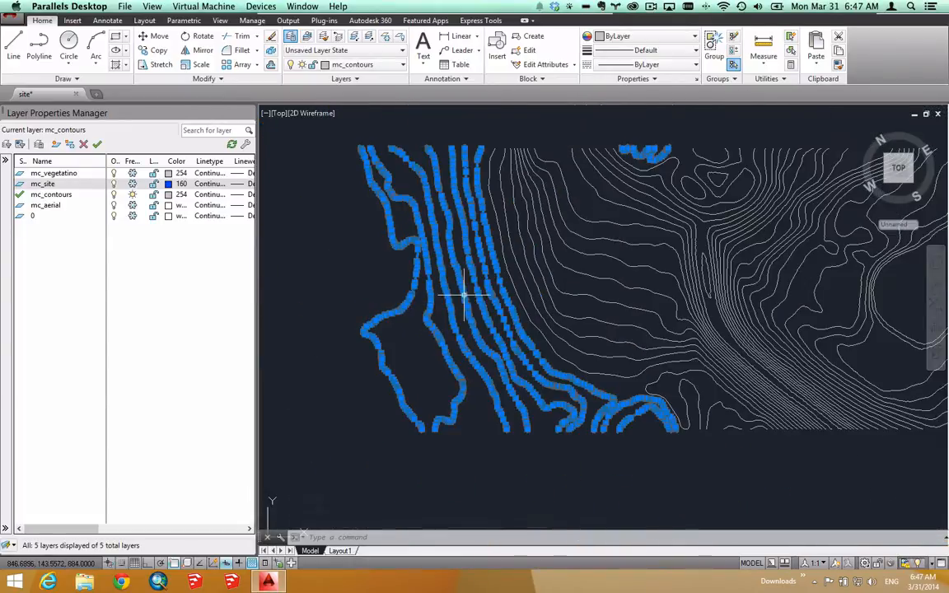
- Clear the selection and start Polyfit on all contours on both sides of the river gap, choosing to divide by length
{"action": "left_click", "coordinate": [515, 260]}
{"action": "key", "text": "Escape"}
{"action": "key", "text": "Escape"}
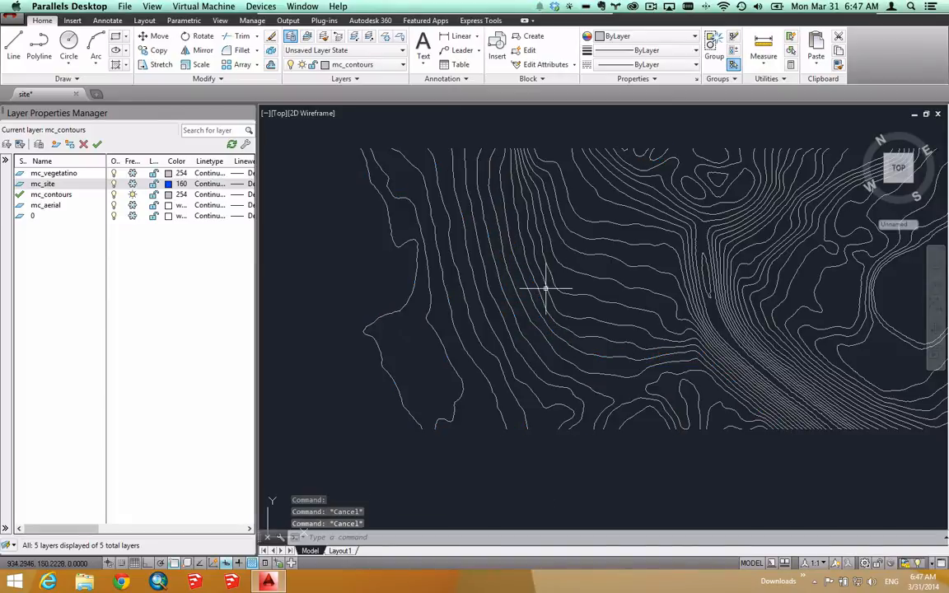
{"action": "scroll", "coordinate": [546, 288], "scroll_direction": "down", "scroll_amount": 5}
{"action": "mouse_move", "coordinate": [546, 298]}
{"action": "middle_mouse_down"}
{"action": "mouse_move", "coordinate": [675, 295]}
{"action": "mouse_move", "coordinate": [635, 291]}
{"action": "middle_mouse_up"}
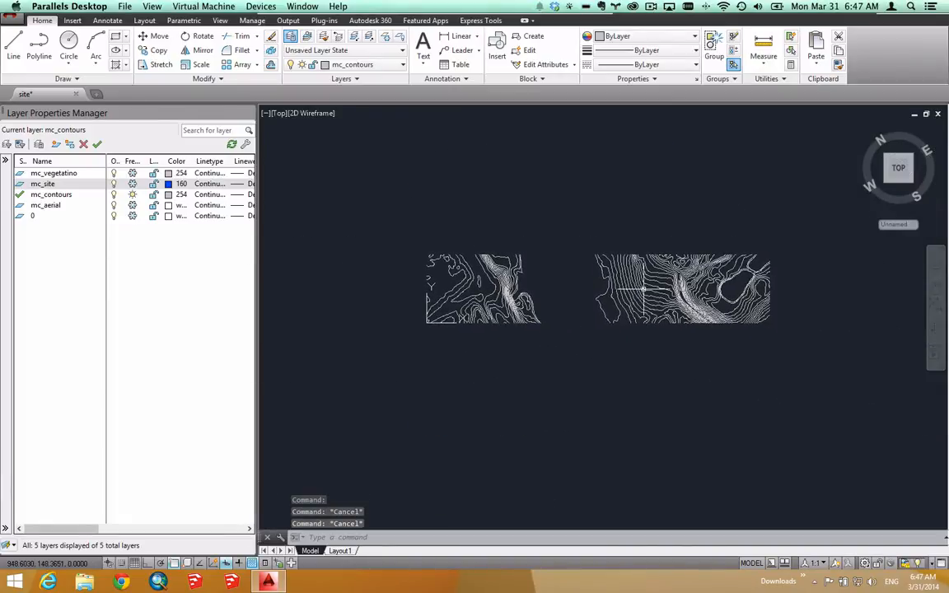
{"action": "scroll", "coordinate": [666, 294], "scroll_direction": "up", "scroll_amount": 2}
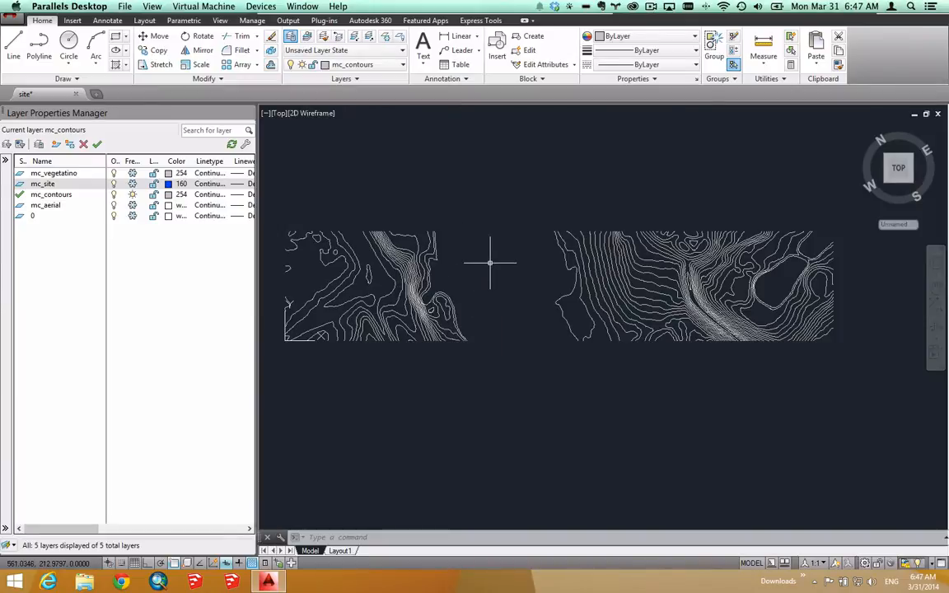
{"action": "type", "text": "po"}
{"action": "key", "text": "Return"}
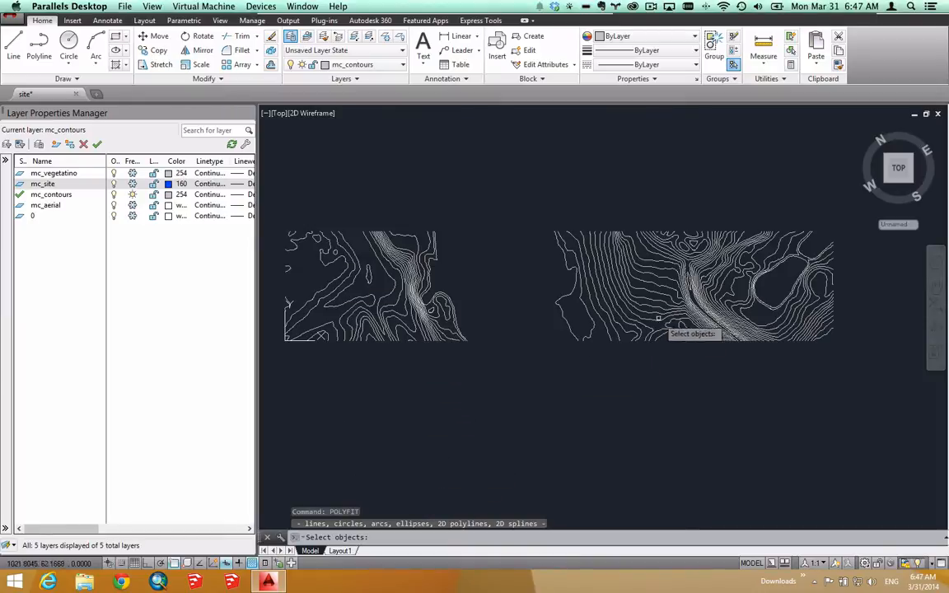
{"action": "left_click", "coordinate": [282, 225]}
{"action": "left_click", "coordinate": [855, 367]}
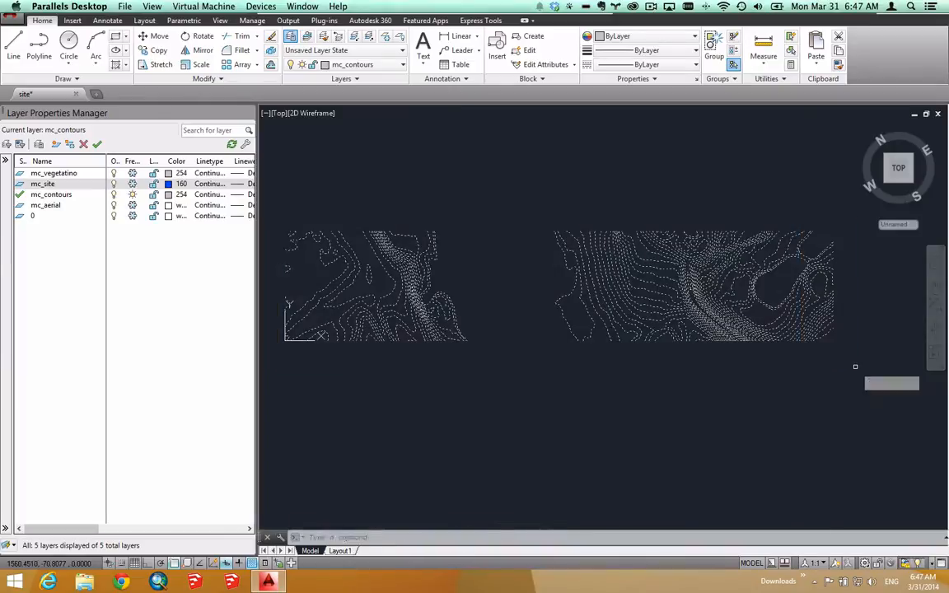
{"action": "key", "text": "Return"}
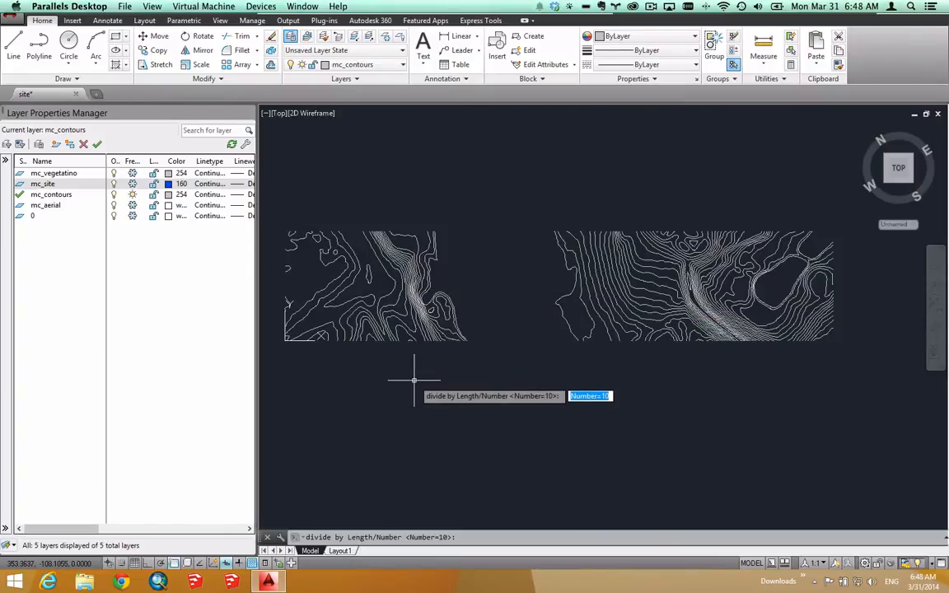
{"action": "type", "text": "6"}
{"action": "key", "text": "Return"}
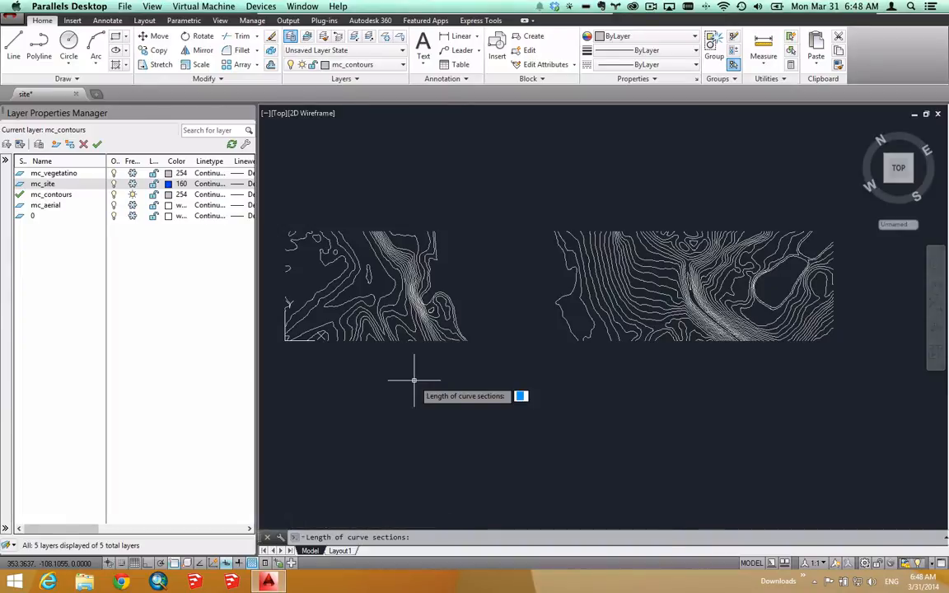
- Switch to SketchUp to orbit around the transect_complete.skp terrain model, and return to the AutoCAD drawing
{"action": "key", "text": "super+Tab"}
{"action": "key", "text": "super+Tab"}
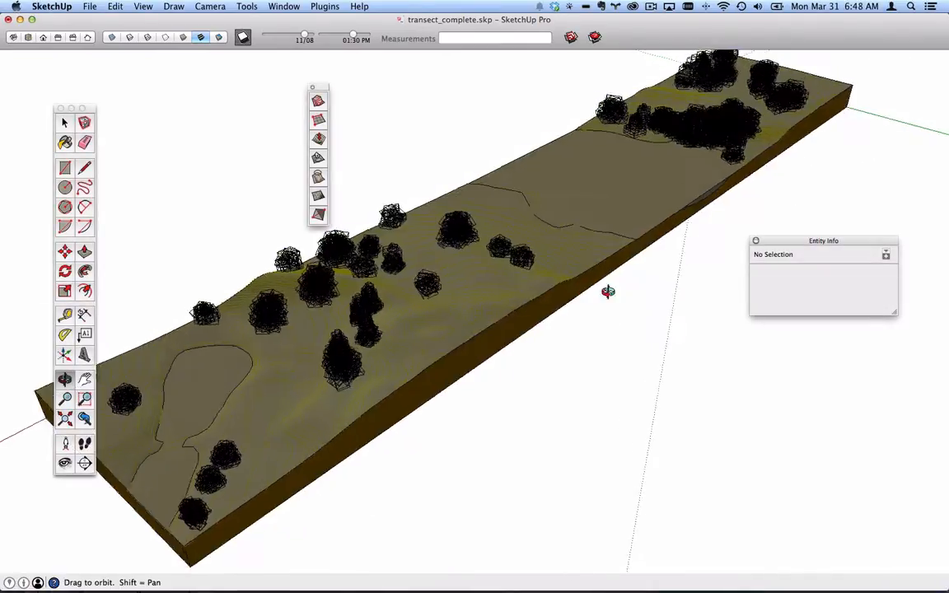
{"action": "left_click_drag", "start_coordinate": [608, 290], "coordinate": [333, 156]}
{"action": "mouse_move", "coordinate": [224, 173]}
{"action": "left_mouse_down"}
{"action": "mouse_move", "coordinate": [578, 339]}
{"action": "mouse_move", "coordinate": [607, 332]}
{"action": "left_mouse_up"}
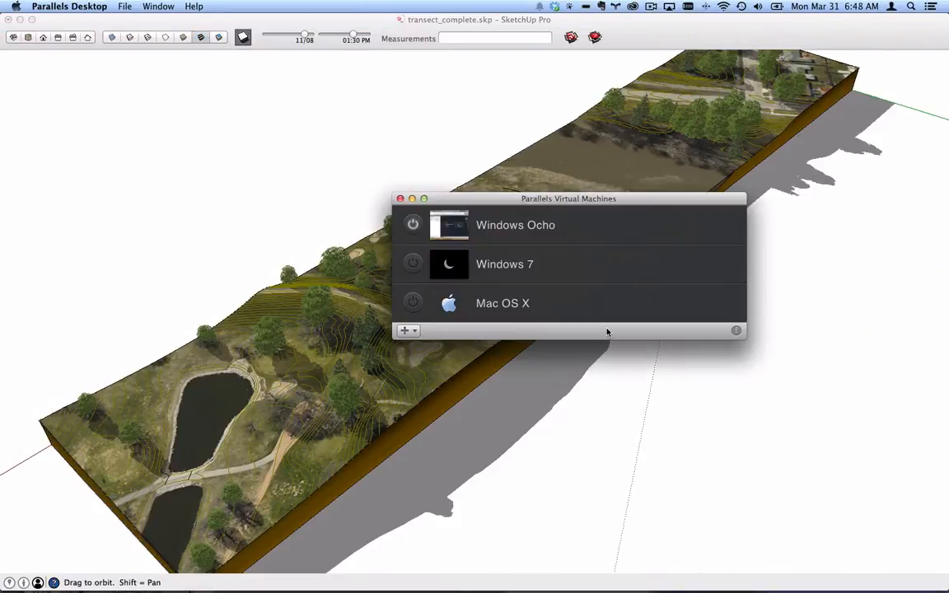
{"action": "key", "text": "super+Tab"}
{"action": "key", "text": "super+shift+Tab"}
{"action": "key", "text": "super+shift+Tab"}
{"action": "key", "text": "super+shift+Tab"}
{"action": "key", "text": "super+Tab"}
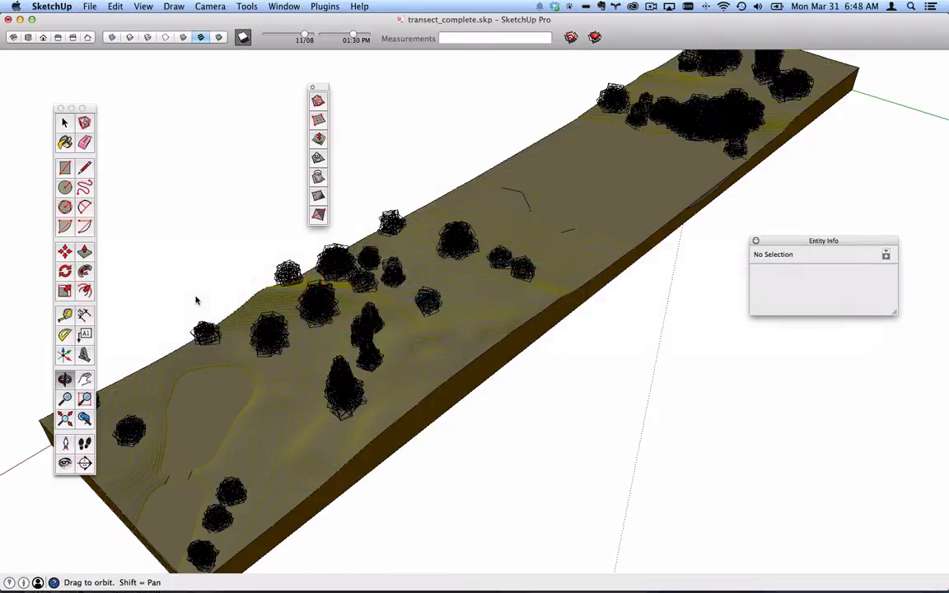
{"action": "key", "text": "super+Tab"}
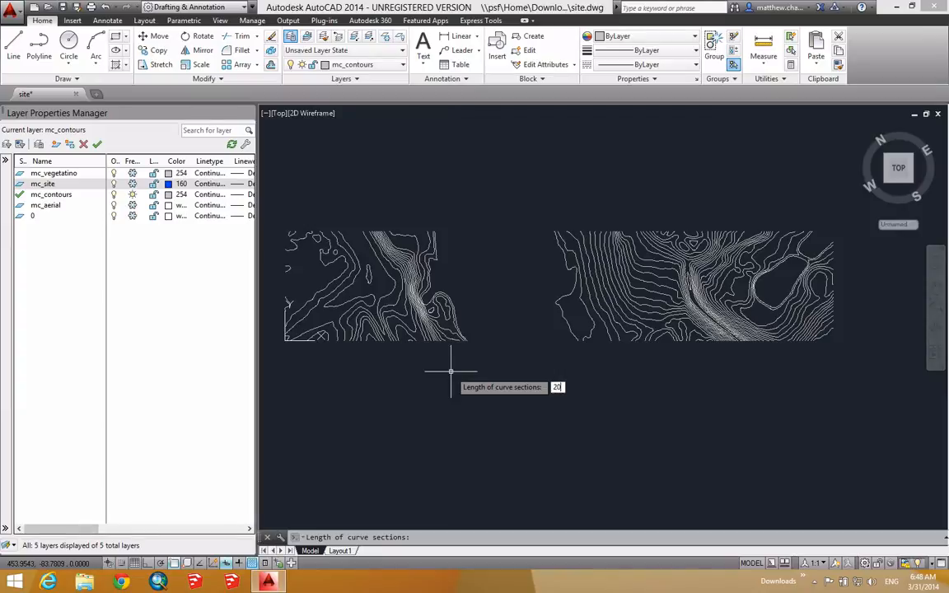
- Set the Polyfit curve section length to 20, examine the segmented contours over the originals, and cancel without deleting the source objects
{"action": "key", "text": "Return"}
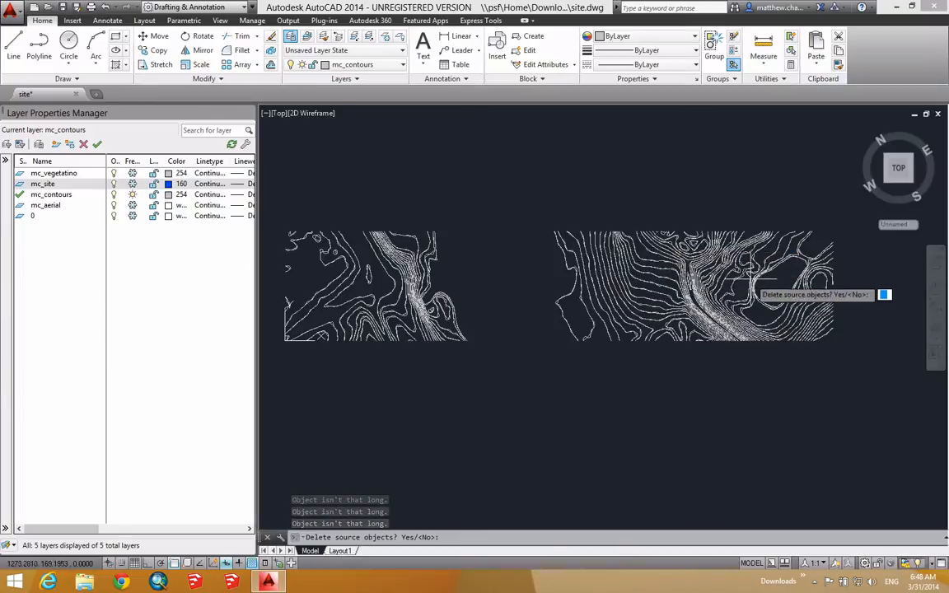
{"action": "scroll", "coordinate": [722, 262], "scroll_direction": "up", "scroll_amount": 2}
{"action": "scroll", "coordinate": [715, 261], "scroll_direction": "up", "scroll_amount": 5}
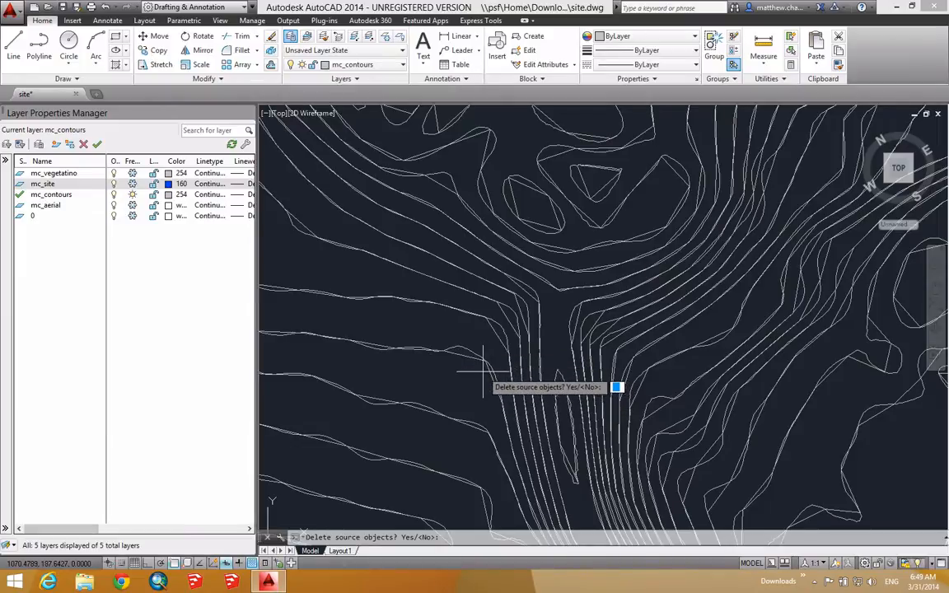
{"action": "key", "text": "Escape"}
{"action": "key", "text": "Escape"}
{"action": "key", "text": "Escape"}
{"action": "scroll", "coordinate": [494, 358], "scroll_direction": "down", "scroll_amount": 5}
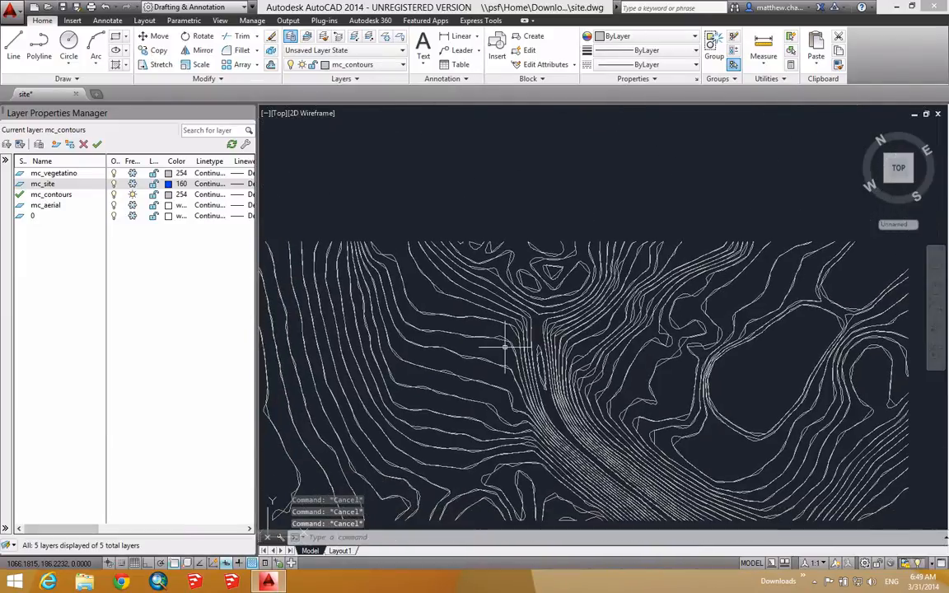
- Select a segmented contour and its original in turn to compare the spacing of their vertices
{"action": "left_click", "coordinate": [504, 341]}
{"action": "left_click", "coordinate": [497, 350]}
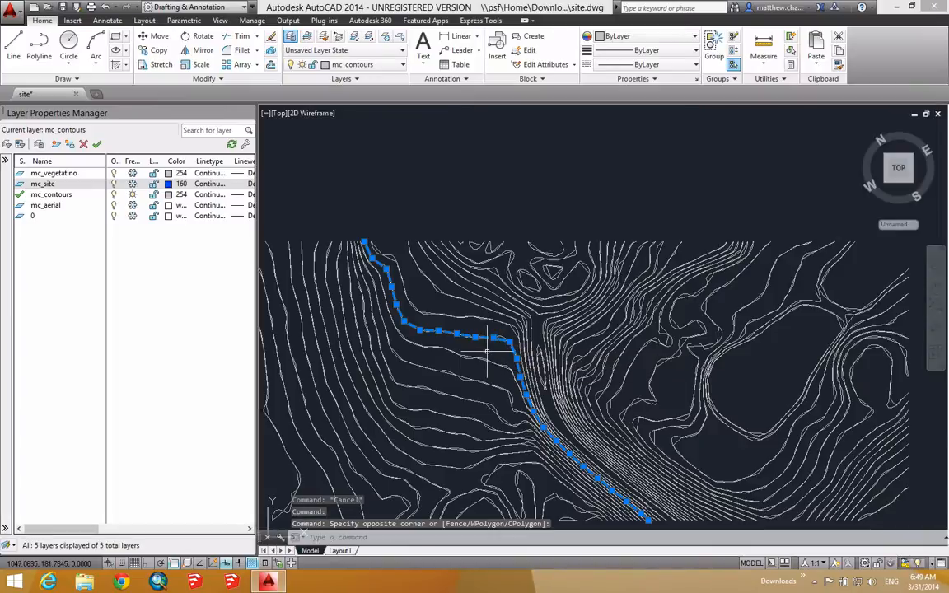
{"action": "key", "text": "Escape"}
{"action": "scroll", "coordinate": [495, 349], "scroll_direction": "up", "scroll_amount": 4}
{"action": "left_click", "coordinate": [511, 323]}
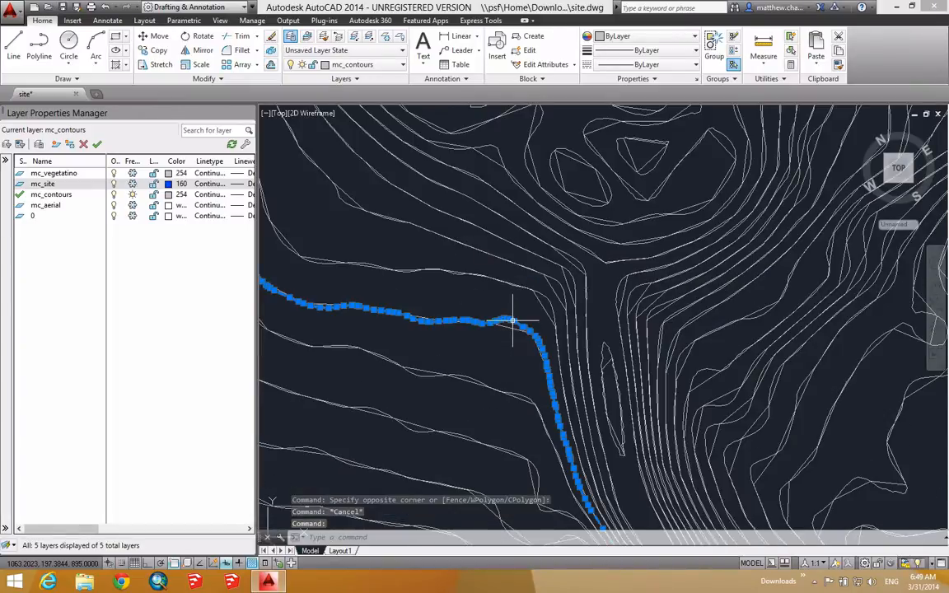
{"action": "key", "text": "Escape"}
- Undo the Polyfit run and check the contours just east of the river gap with a selection window
{"action": "key", "text": "ctrl+z"}
{"action": "key", "text": "ctrl+z"}
{"action": "key", "text": "ctrl+z"}
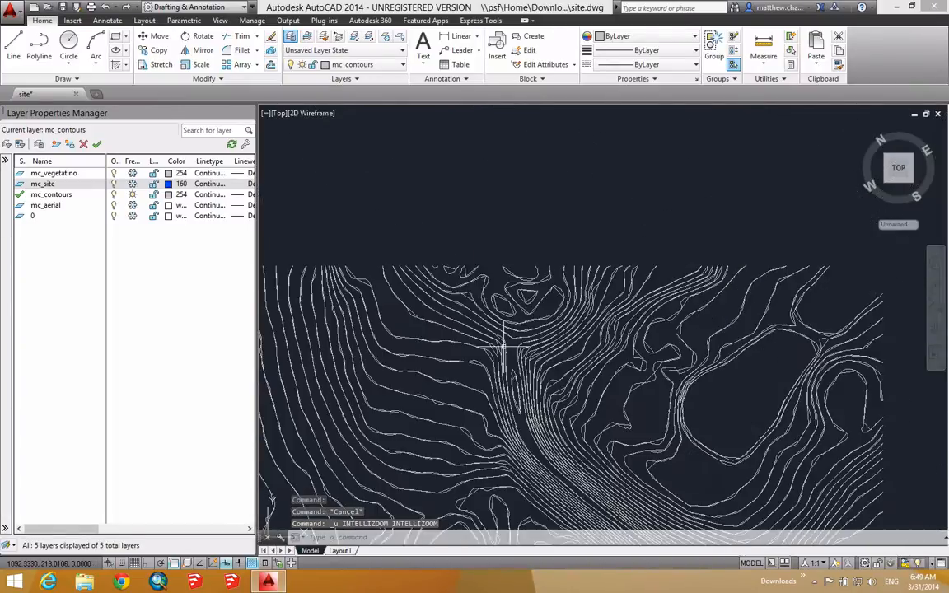
{"action": "key", "text": "ctrl+z"}
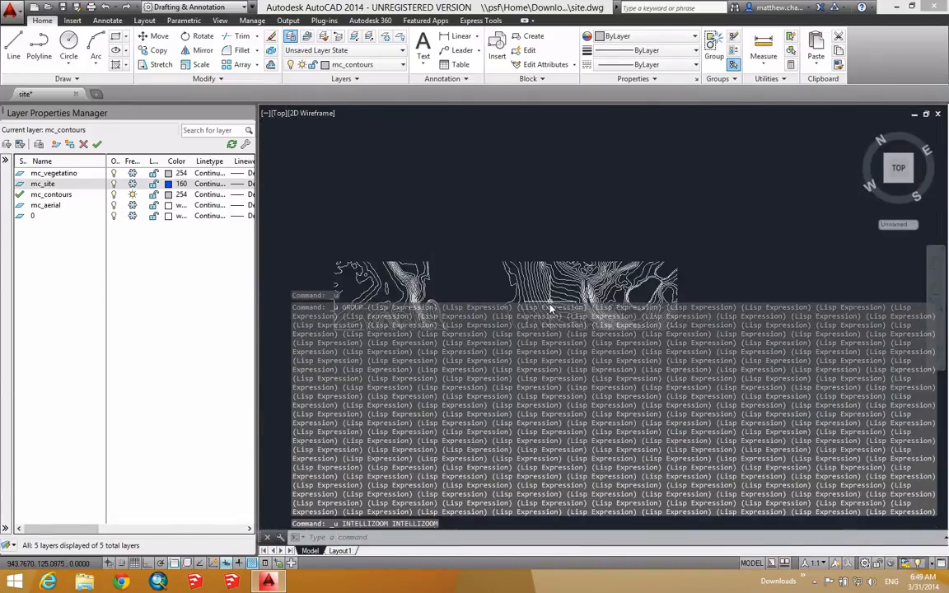
{"action": "scroll", "coordinate": [565, 288], "scroll_direction": "up", "scroll_amount": 4}
{"action": "key", "text": "Escape"}
{"action": "left_click", "coordinate": [428, 202]}
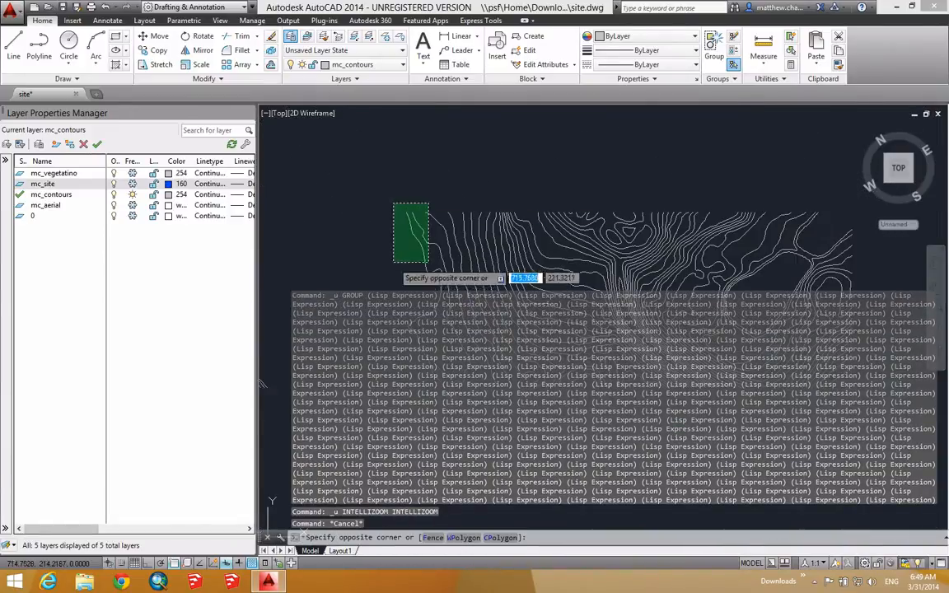
{"action": "left_click", "coordinate": [384, 265]}
{"action": "key", "text": "Escape"}
{"action": "key", "text": "Escape"}
{"action": "scroll", "coordinate": [503, 345], "scroll_direction": "up", "scroll_amount": 3}
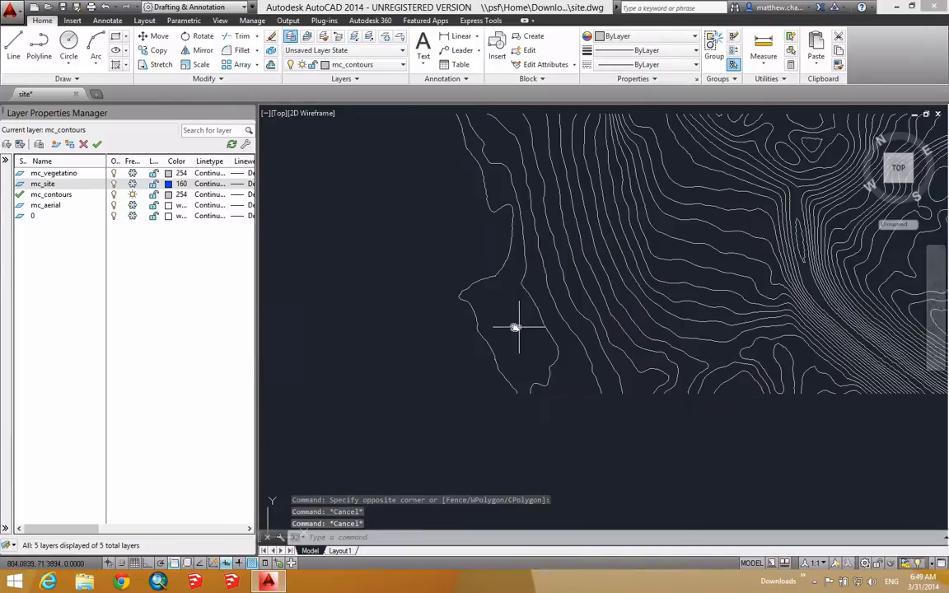
- Create a thawed layer named mc_segmentContour with colour 40 and make it the current layer
{"action": "left_click", "coordinate": [56, 144]}
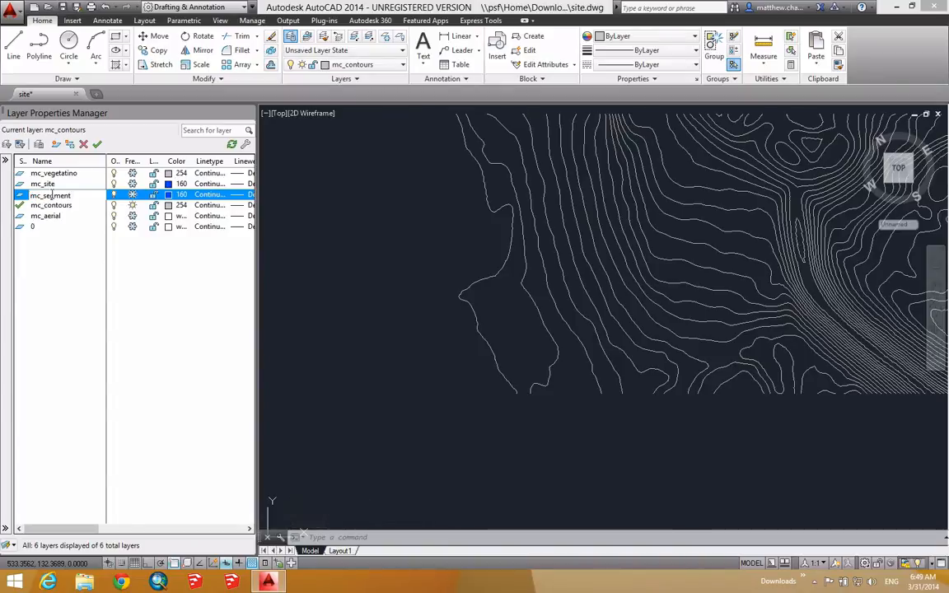
{"action": "key", "text": "Return"}
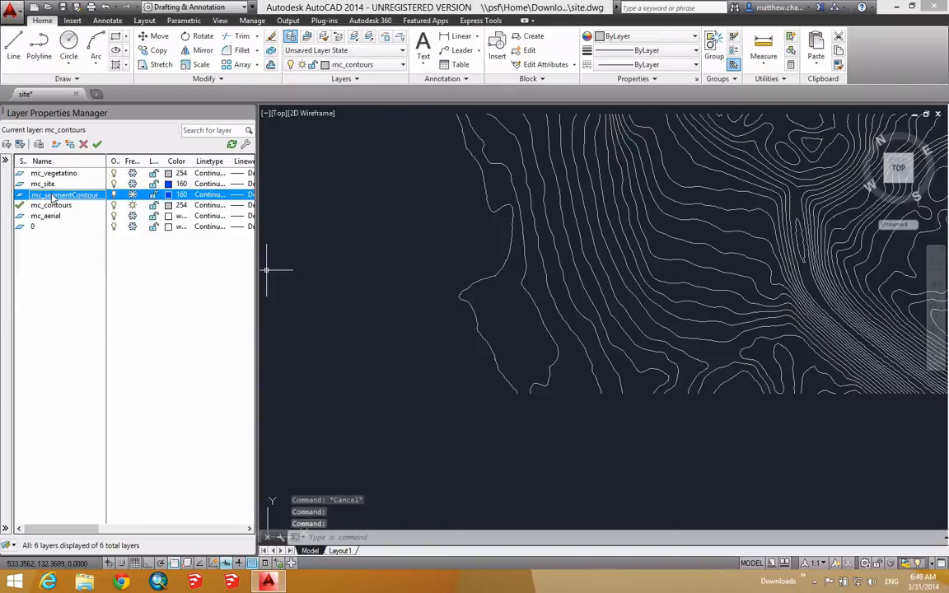
{"action": "left_click", "coordinate": [169, 196]}
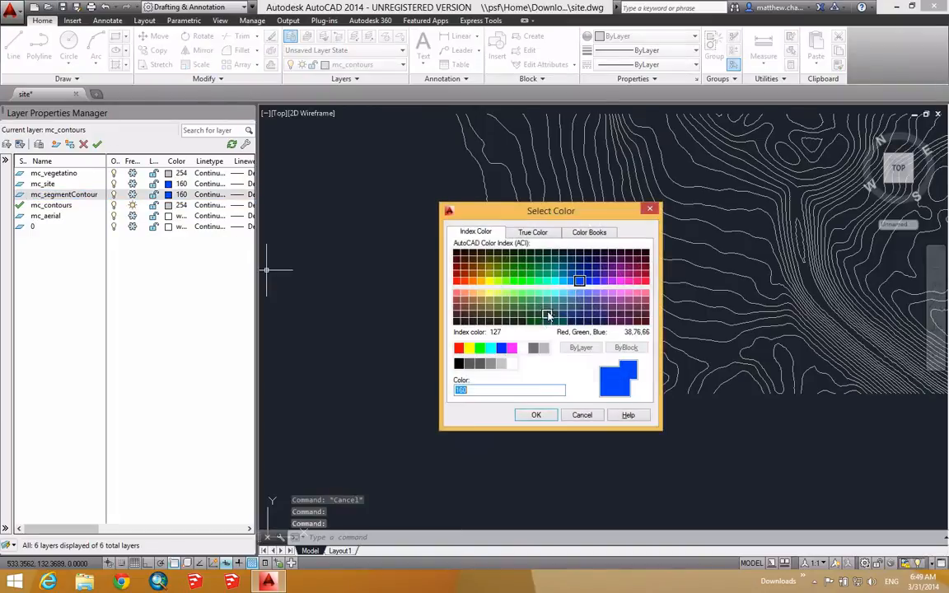
{"action": "left_click", "coordinate": [489, 281]}
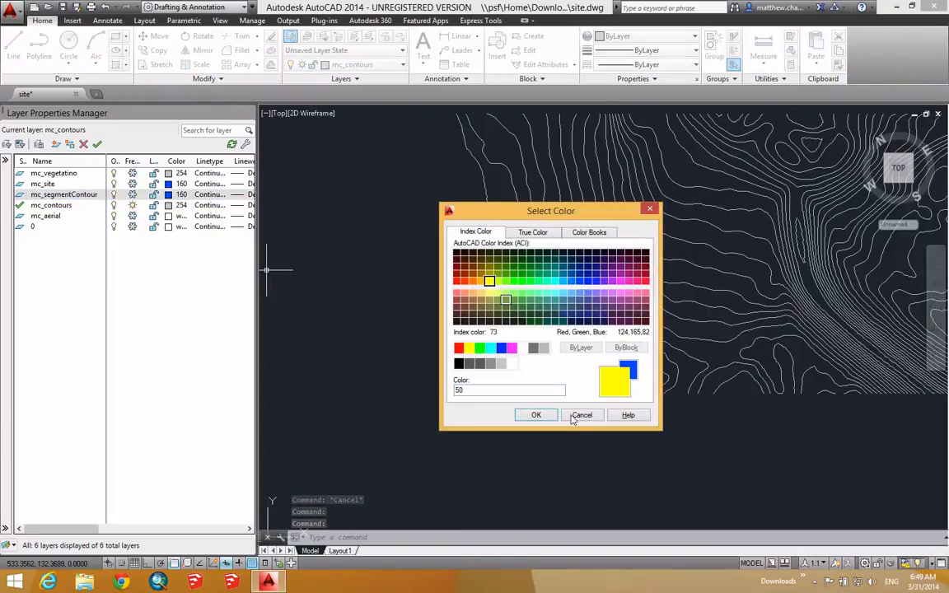
{"action": "left_click", "coordinate": [482, 282]}
{"action": "left_click", "coordinate": [536, 416]}
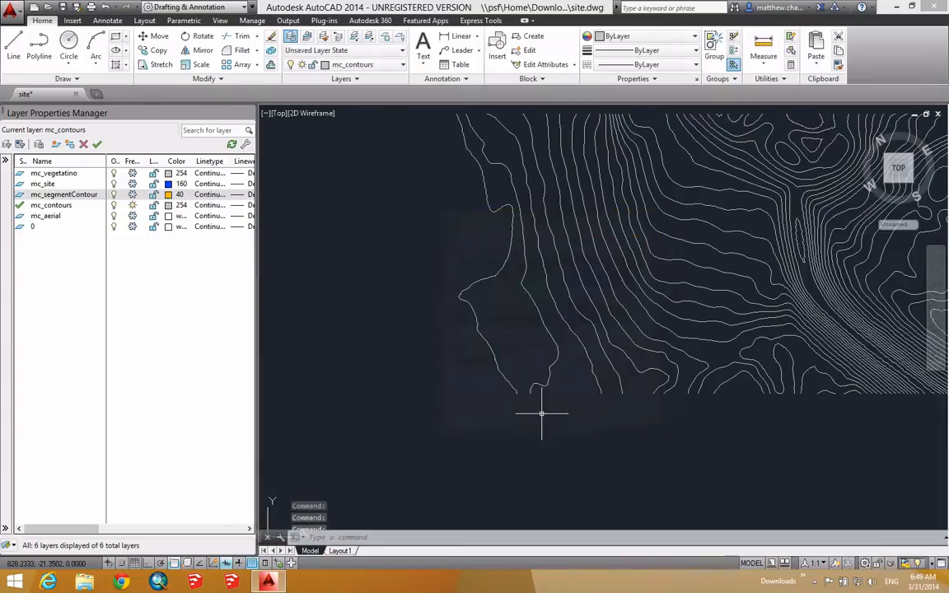
{"action": "double_click", "coordinate": [20, 195]}
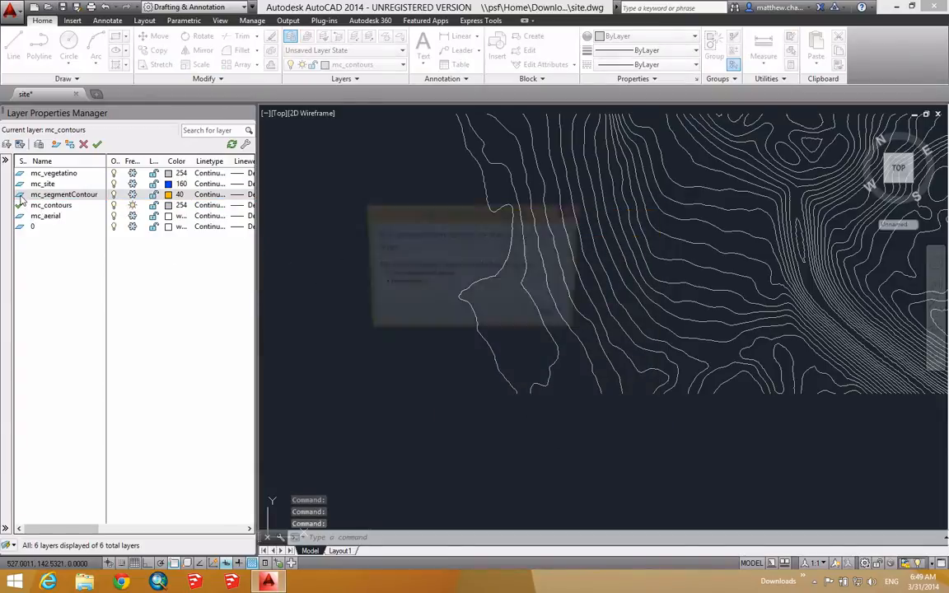
{"action": "left_click", "coordinate": [565, 321]}
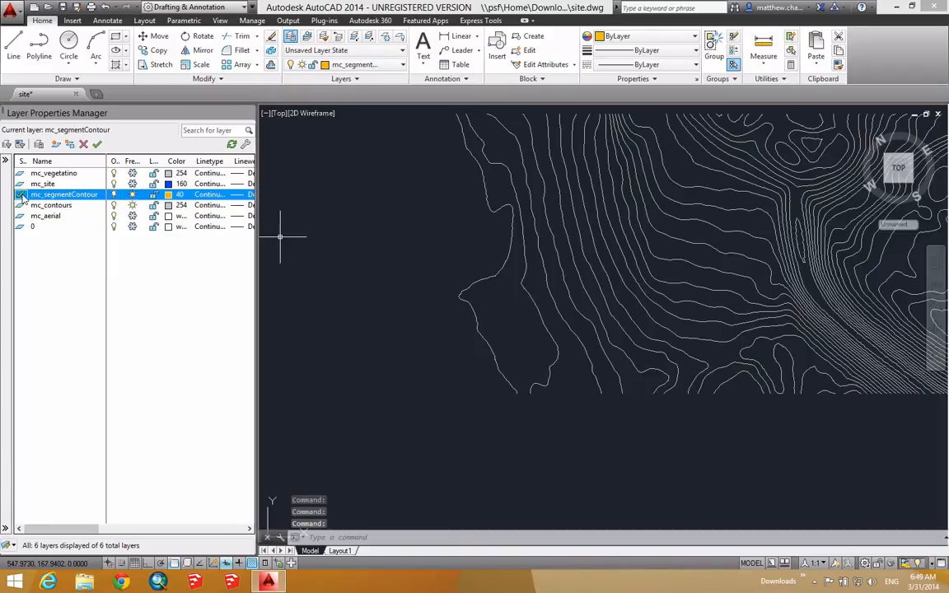
- Run Polyfit on all contours with a section length of 20 on mc_segmentContour and compare the result with the originals
{"action": "scroll", "coordinate": [695, 296], "scroll_direction": "down", "scroll_amount": 6}
{"action": "key", "text": "Escape"}
{"action": "key", "text": "Escape"}
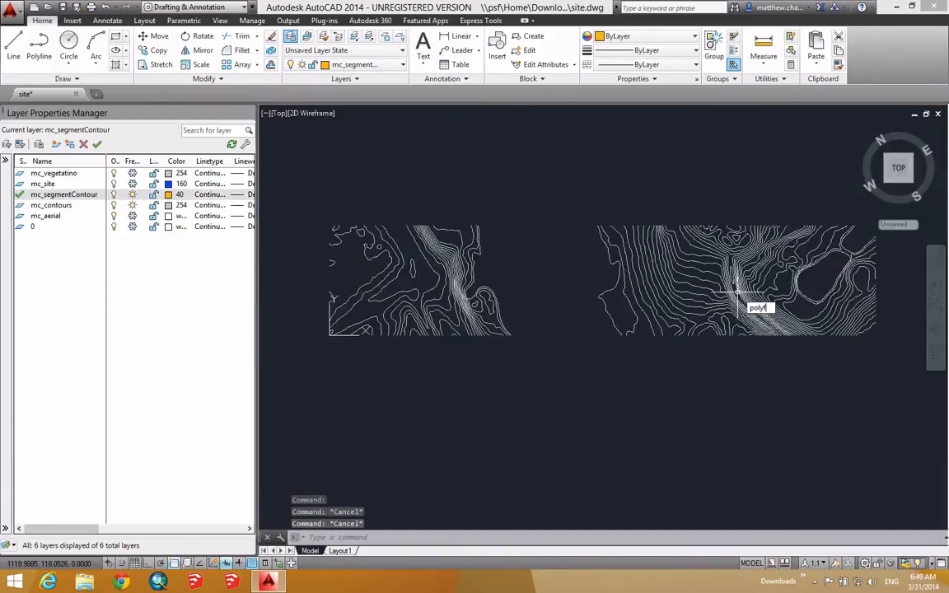
{"action": "type", "text": "it"}
{"action": "key", "text": "Return"}
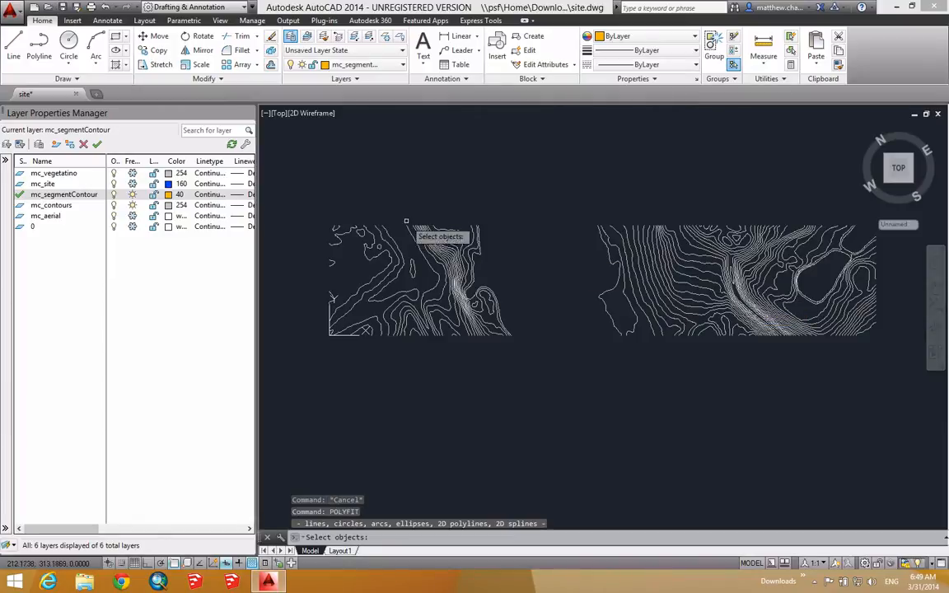
{"action": "left_click", "coordinate": [281, 199]}
{"action": "left_click", "coordinate": [883, 351]}
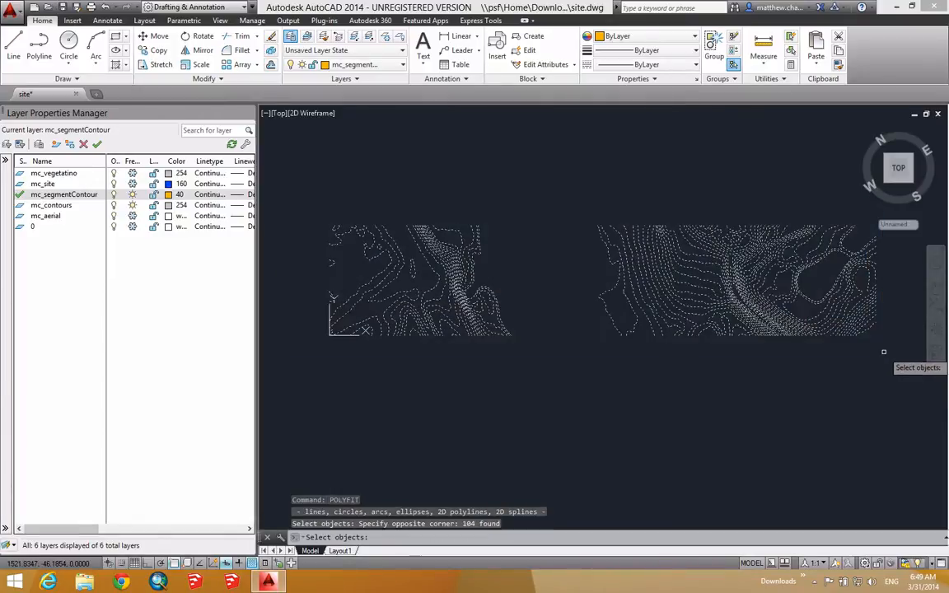
{"action": "key", "text": "Return"}
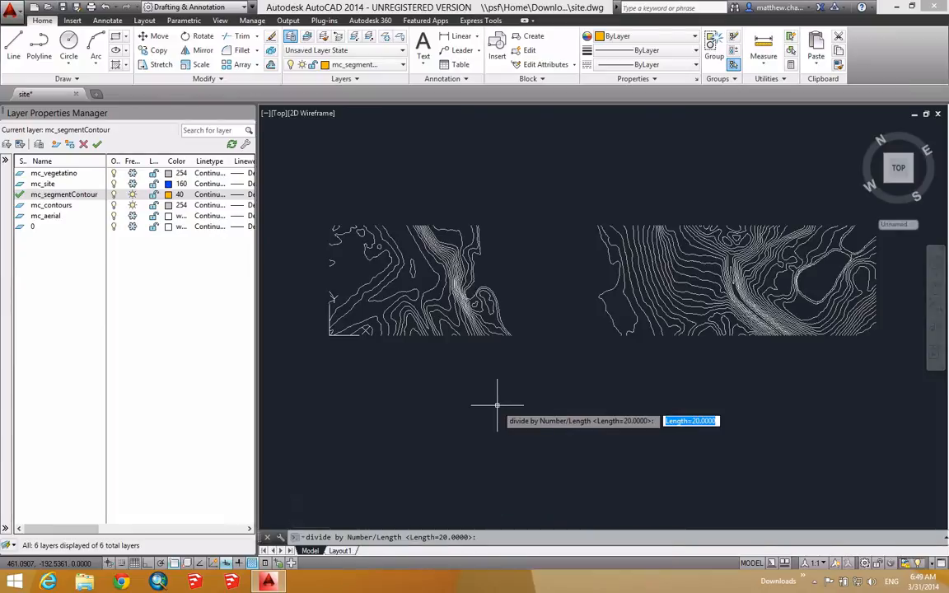
{"action": "key", "text": "Return"}
{"action": "scroll", "coordinate": [481, 274], "scroll_direction": "up", "scroll_amount": 4}
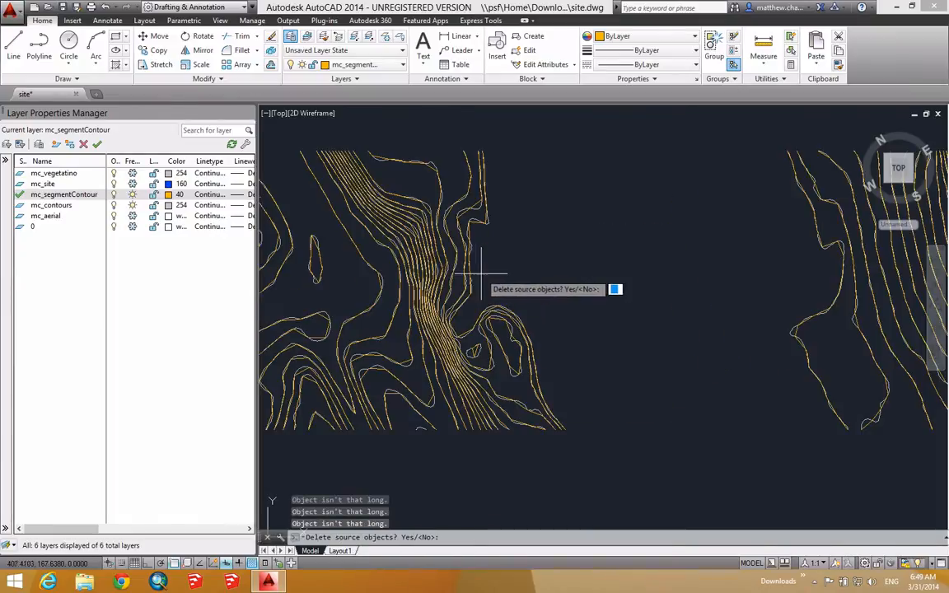
{"action": "scroll", "coordinate": [276, 235], "scroll_direction": "up", "scroll_amount": 3}
{"action": "scroll", "coordinate": [494, 234], "scroll_direction": "up", "scroll_amount": 2}
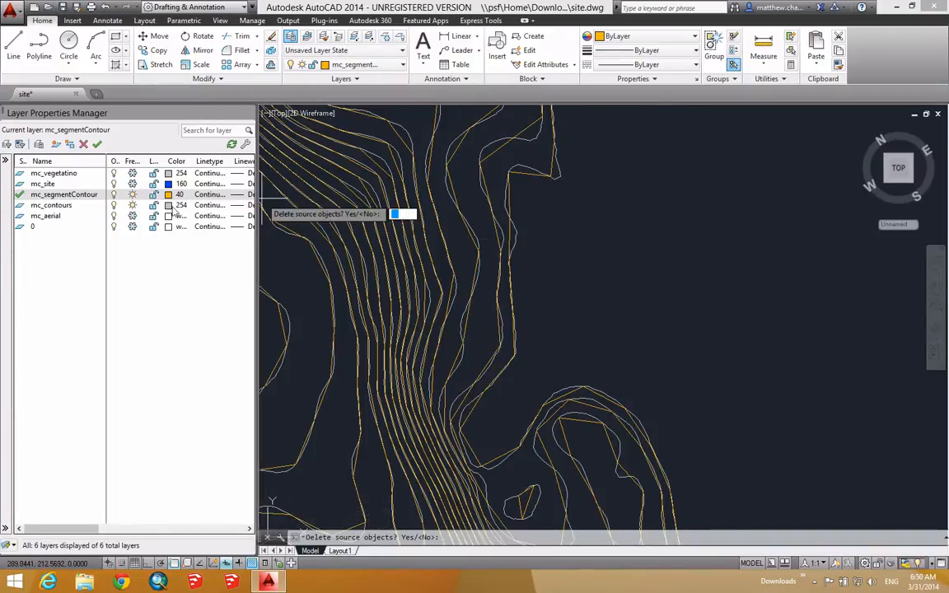
- Examine how closely the segmented contours follow the original curved contours across the western part of the site
{"action": "middle_click_drag", "start_coordinate": [576, 435], "coordinate": [699, 305]}
{"action": "middle_click_drag", "start_coordinate": [348, 380], "coordinate": [642, 294]}
{"action": "middle_click_drag", "start_coordinate": [558, 270], "coordinate": [561, 270]}
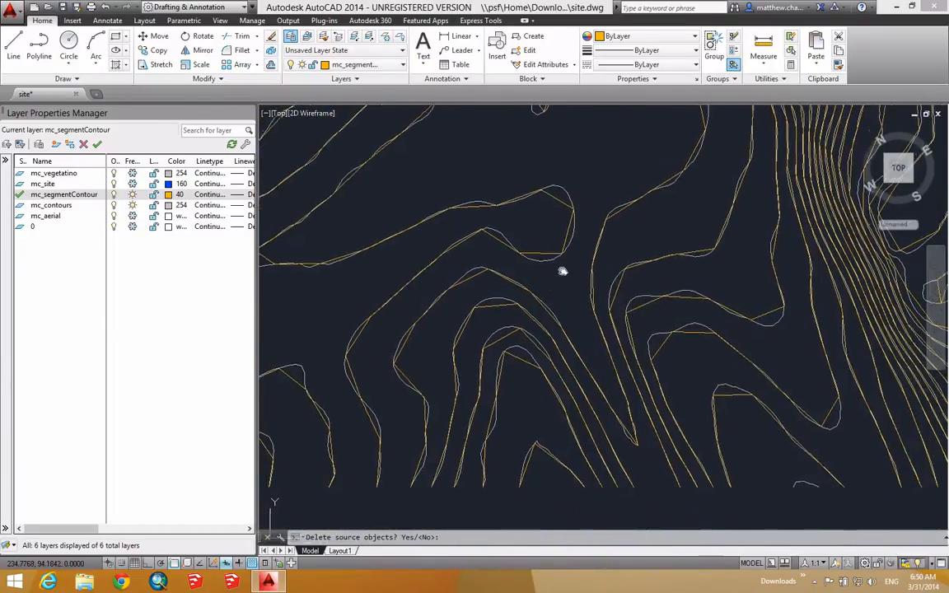
{"action": "scroll", "coordinate": [562, 271], "scroll_direction": "up", "scroll_amount": 6}
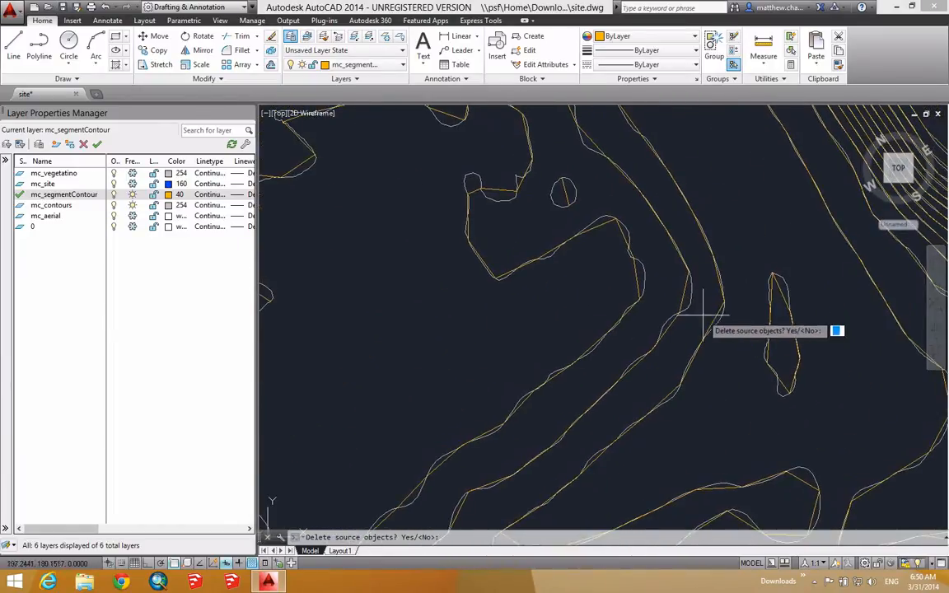
{"action": "scroll", "coordinate": [651, 280], "scroll_direction": "down", "scroll_amount": 4}
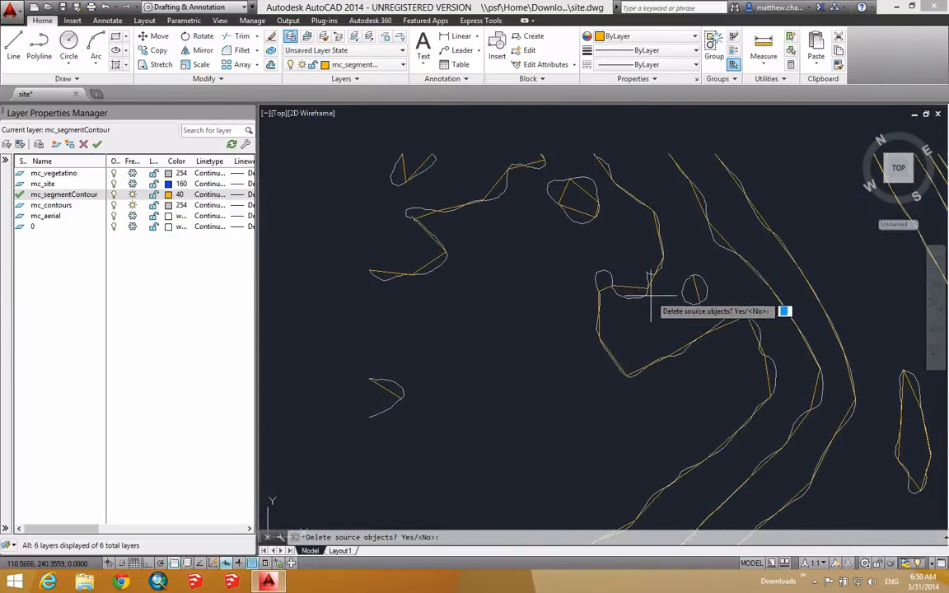
{"action": "scroll", "coordinate": [694, 288], "scroll_direction": "up", "scroll_amount": 3}
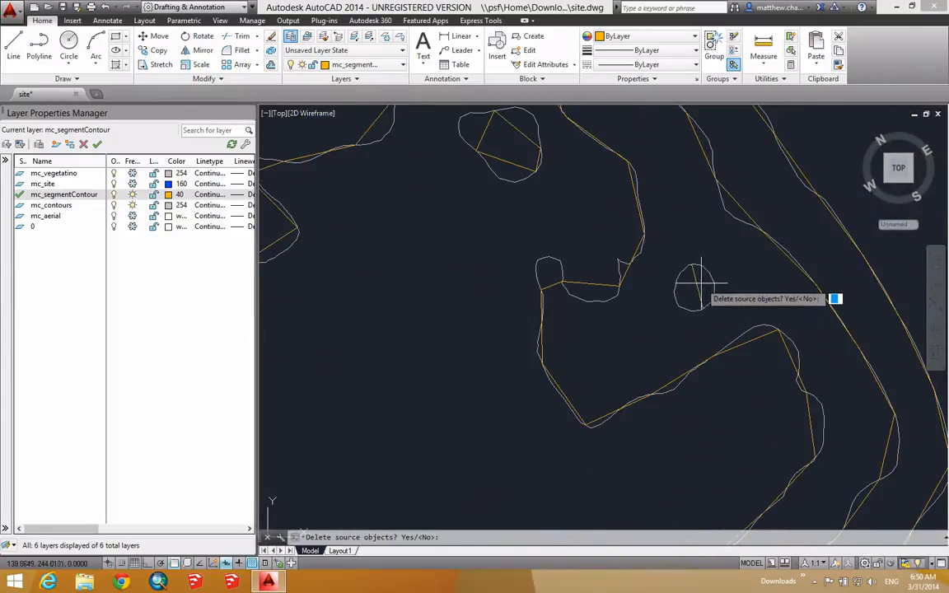
{"action": "mouse_move", "coordinate": [673, 304]}
{"action": "middle_mouse_down"}
{"action": "mouse_move", "coordinate": [423, 273]}
{"action": "mouse_move", "coordinate": [416, 261]}
{"action": "mouse_move", "coordinate": [488, 262]}
{"action": "middle_mouse_up"}
{"action": "middle_click_drag", "start_coordinate": [457, 185], "coordinate": [571, 289]}
{"action": "middle_click_drag", "start_coordinate": [452, 240], "coordinate": [615, 221]}
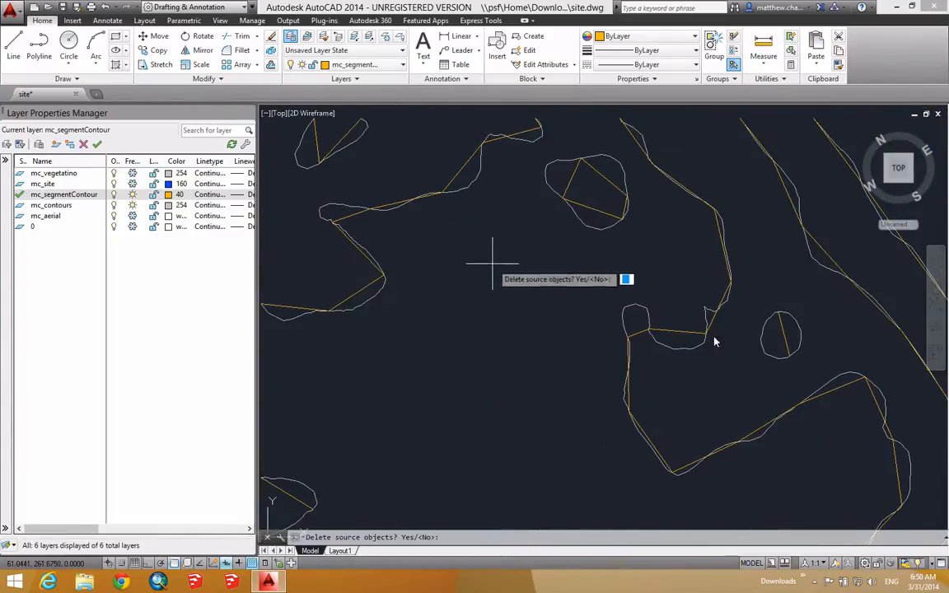
{"action": "middle_click_drag", "start_coordinate": [708, 318], "coordinate": [565, 280]}
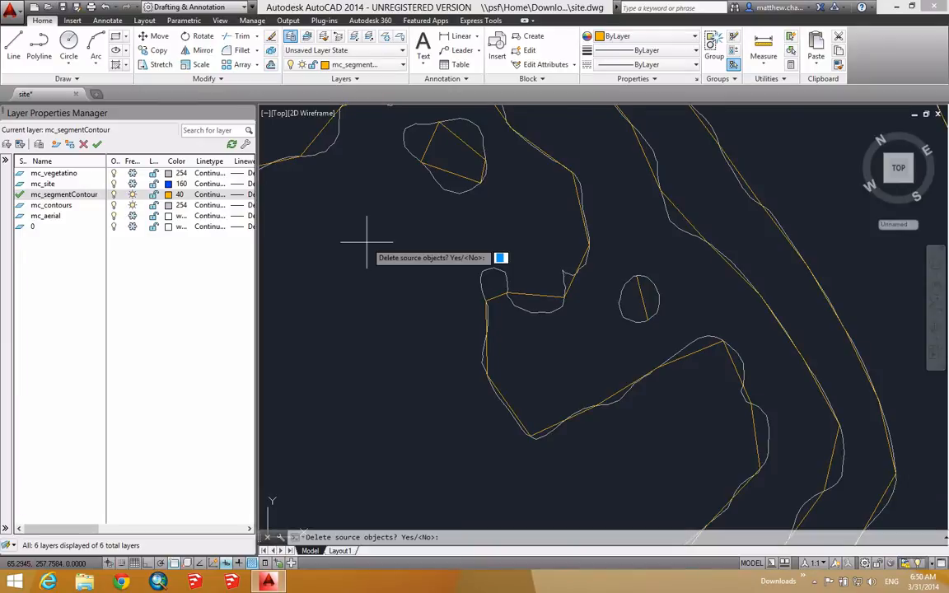
- Finish the contour segmentation by answering No to deleting the source objects
{"action": "key", "text": "Return"}
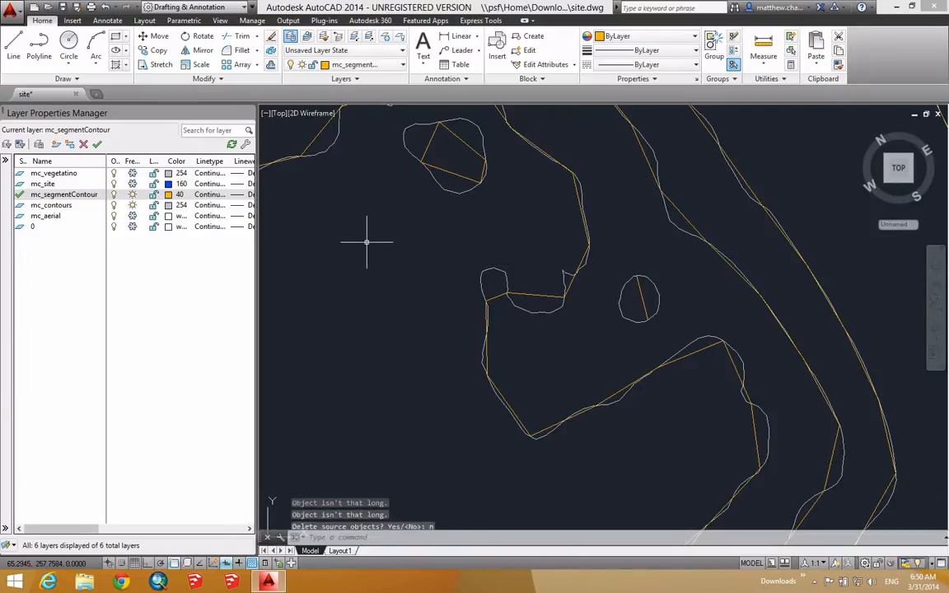
{"action": "scroll", "coordinate": [451, 273], "scroll_direction": "down", "scroll_amount": 1}
{"action": "scroll", "coordinate": [451, 272], "scroll_direction": "down", "scroll_amount": 3}
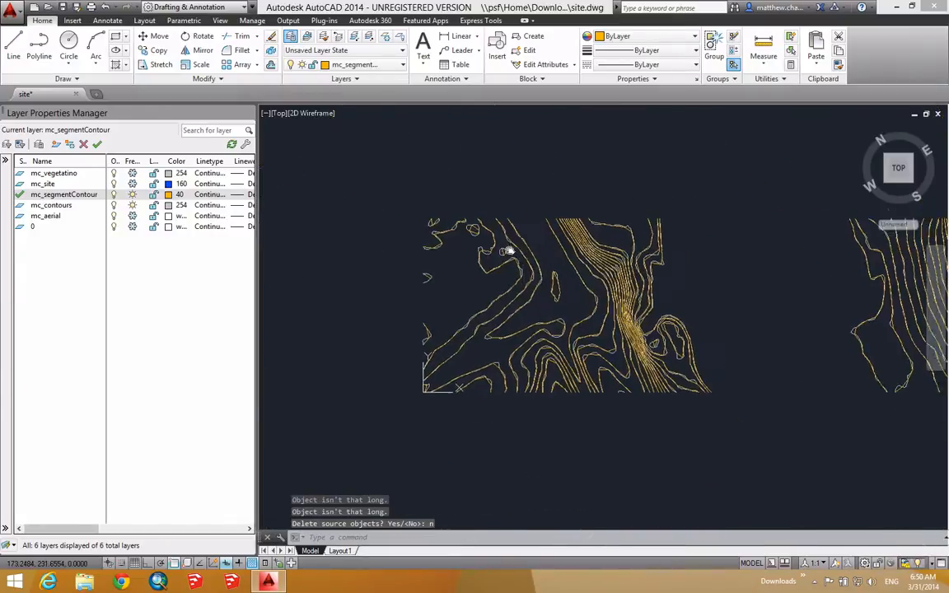
{"action": "mouse_move", "coordinate": [508, 255]}
{"action": "middle_mouse_down"}
{"action": "mouse_move", "coordinate": [423, 250]}
{"action": "mouse_move", "coordinate": [335, 228]}
{"action": "middle_mouse_up"}
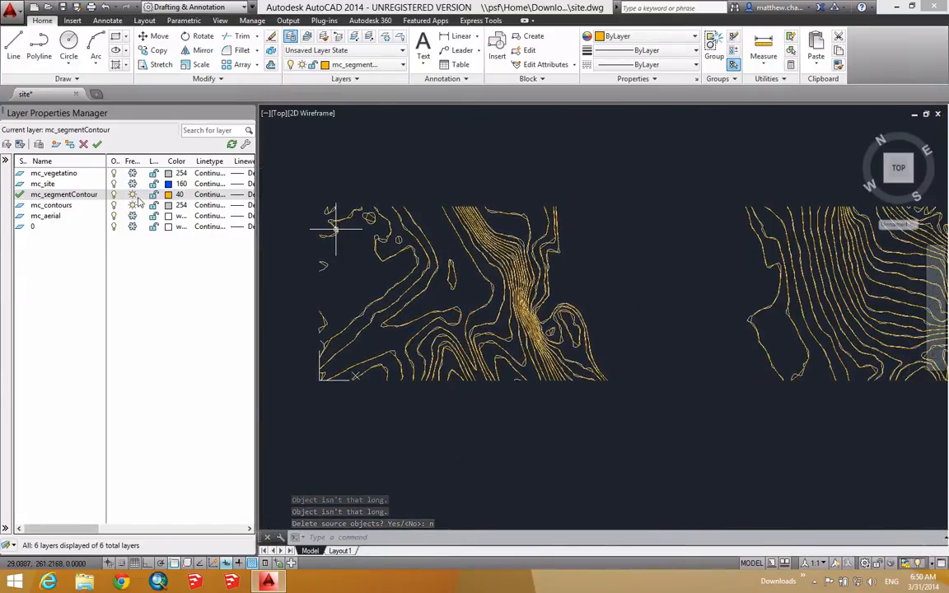
{"action": "left_click", "coordinate": [133, 194]}
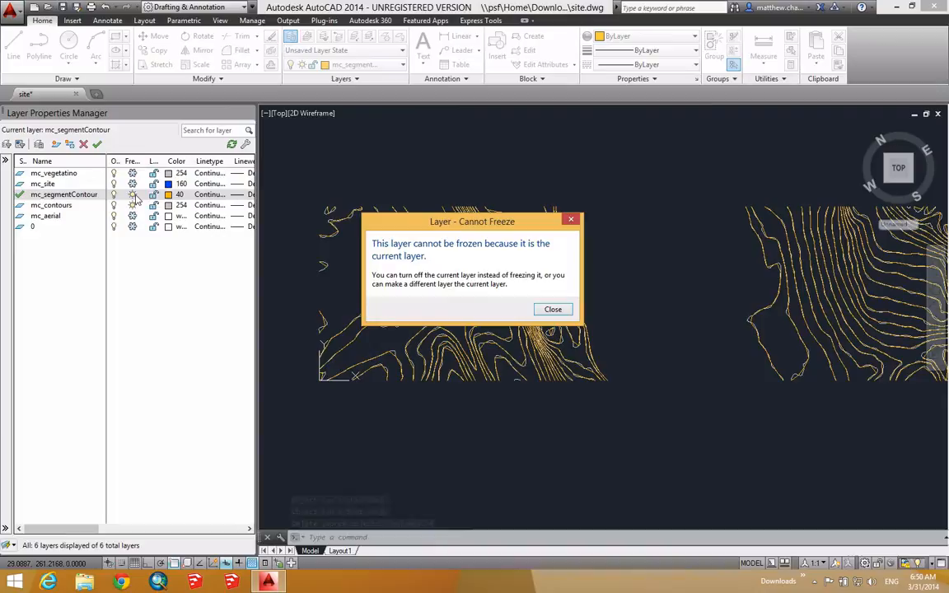
{"action": "left_click", "coordinate": [557, 311]}
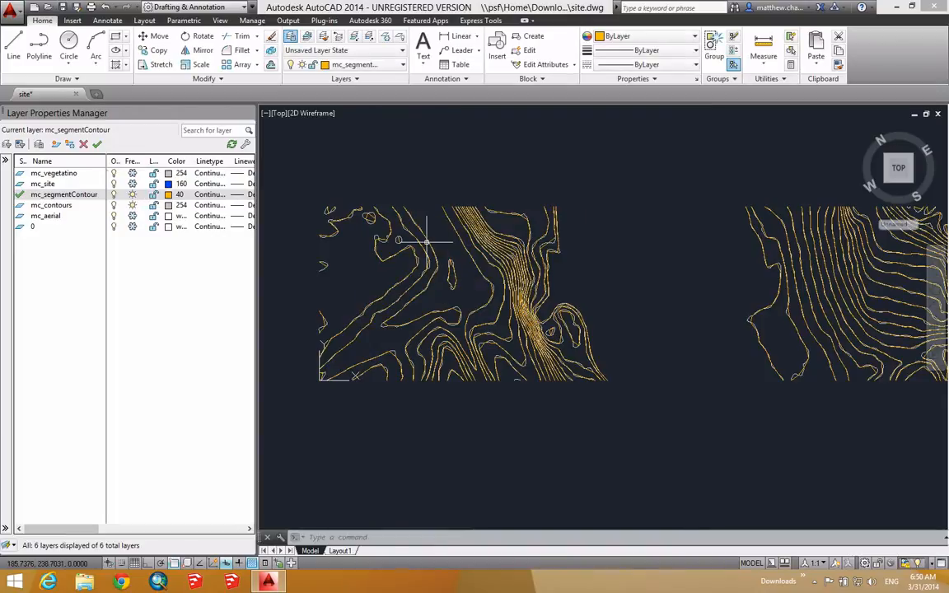
{"action": "double_click", "coordinate": [20, 226]}
{"action": "left_click", "coordinate": [554, 318]}
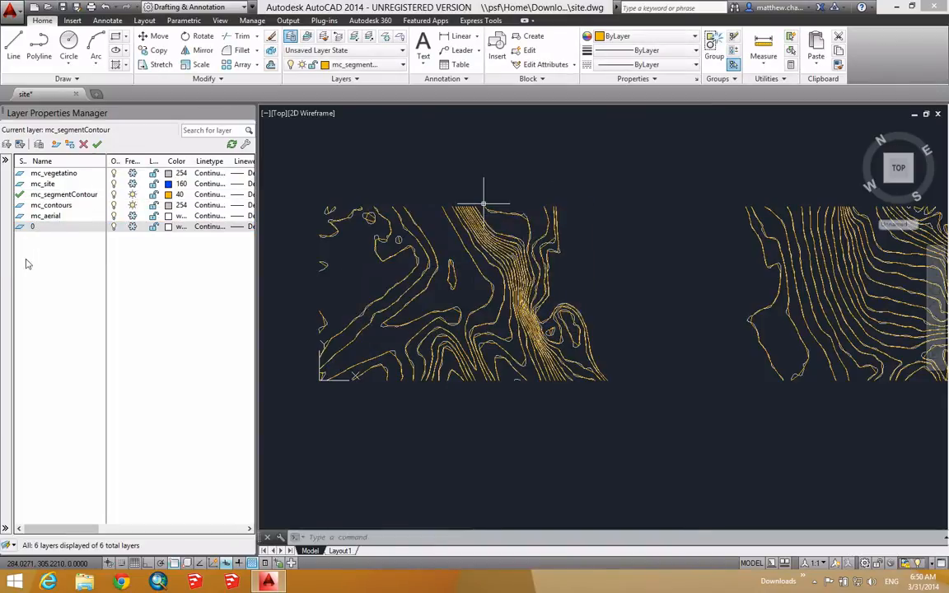
- Thaw layer 0 and make it the current layer
{"action": "left_click", "coordinate": [132, 226]}
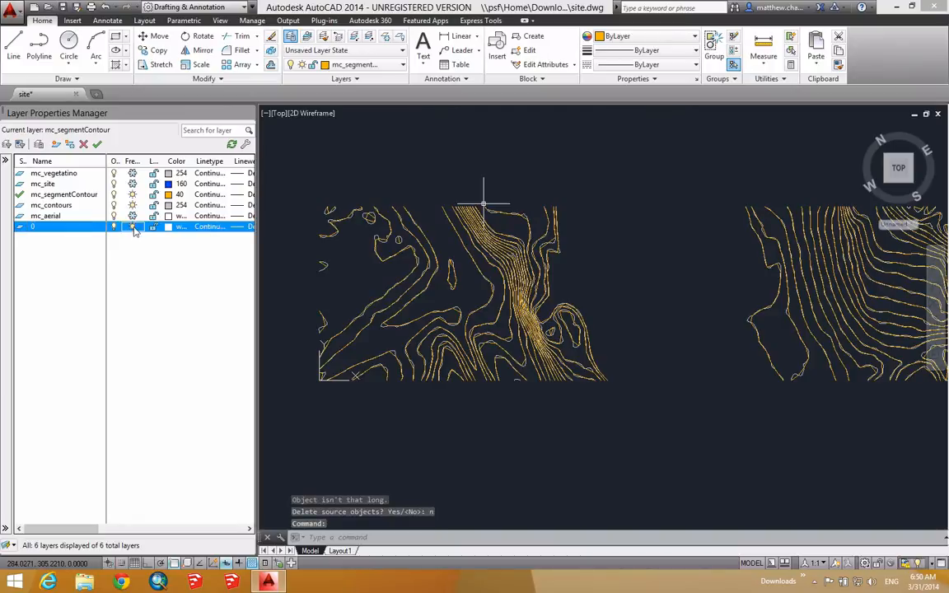
{"action": "double_click", "coordinate": [19, 228]}
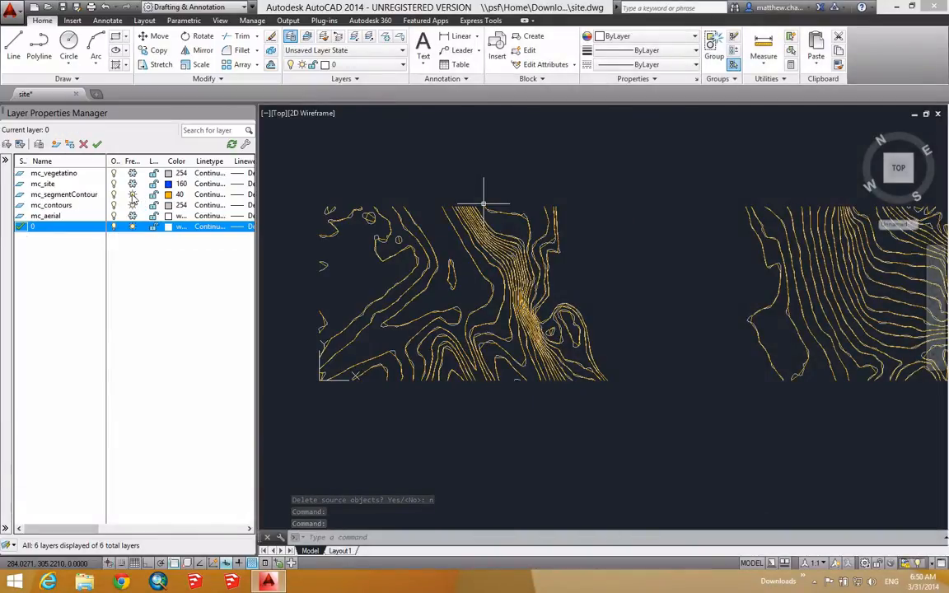
- Freeze the mc_contours layer and leave the mc_segmentContour layer thawed
{"action": "left_click", "coordinate": [131, 195]}
{"action": "left_click", "coordinate": [131, 195]}
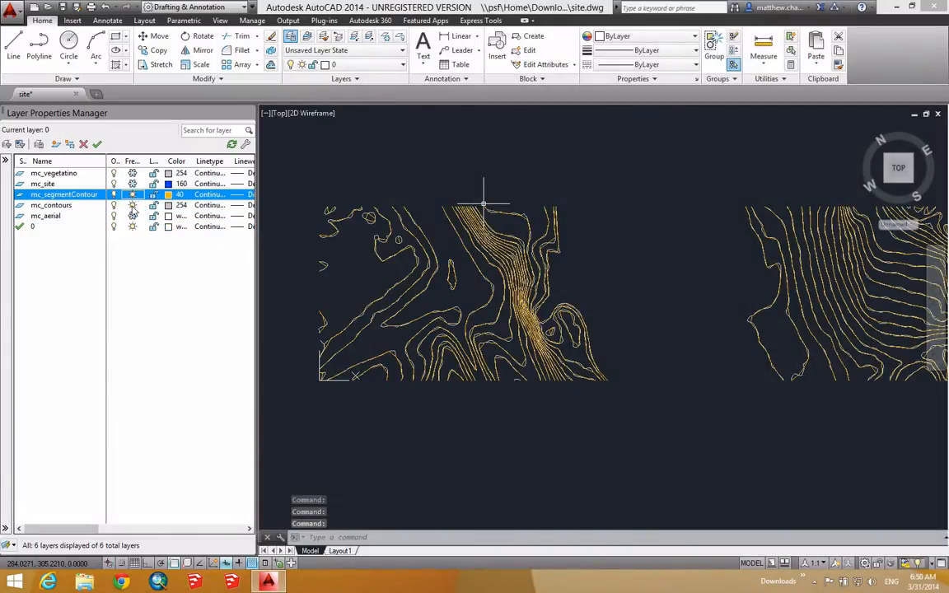
{"action": "left_click", "coordinate": [131, 205]}
{"action": "left_click", "coordinate": [132, 205]}
{"action": "left_click", "coordinate": [131, 205]}
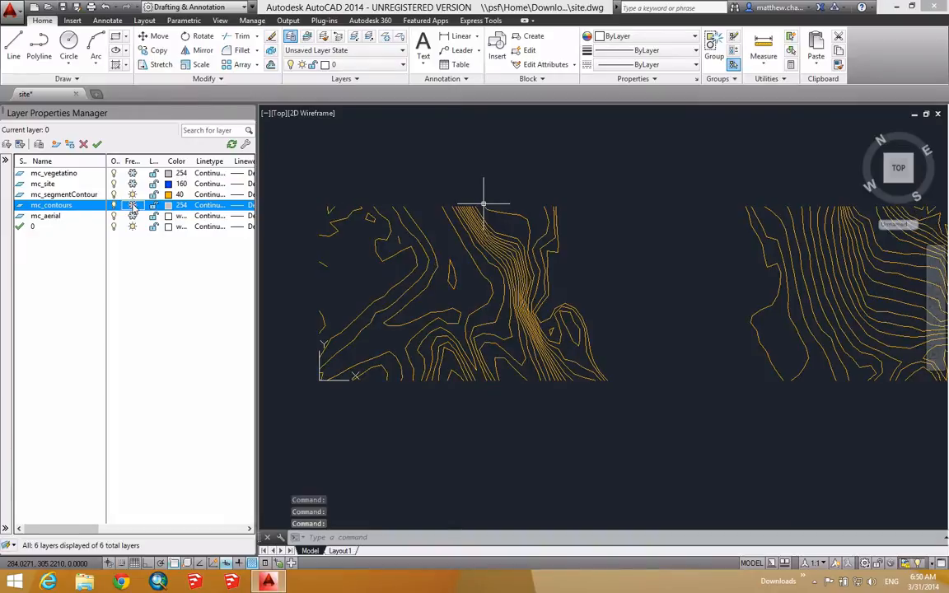
{"action": "left_click", "coordinate": [132, 205]}
{"action": "left_click", "coordinate": [131, 205]}
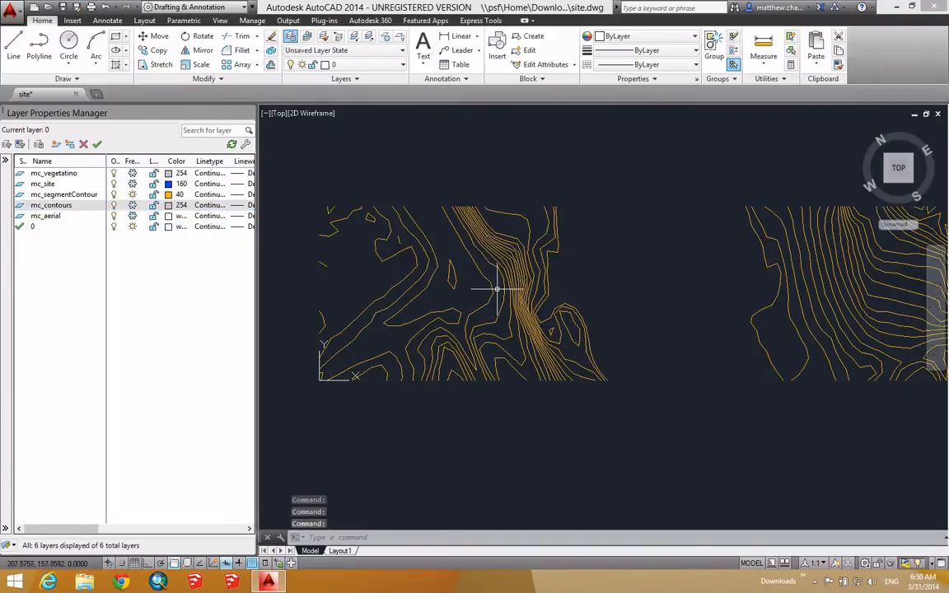
- Examine the segmented contours on both the eastern and western parts of the site in plan view
{"action": "middle_click_drag", "start_coordinate": [619, 326], "coordinate": [577, 336]}
{"action": "scroll", "coordinate": [577, 336], "scroll_direction": "down", "scroll_amount": 2}
{"action": "mouse_move", "coordinate": [663, 329]}
{"action": "middle_mouse_down"}
{"action": "mouse_move", "coordinate": [579, 332]}
{"action": "mouse_move", "coordinate": [610, 332]}
{"action": "middle_mouse_up"}
{"action": "scroll", "coordinate": [745, 314], "scroll_direction": "up", "scroll_amount": 4}
{"action": "mouse_move", "coordinate": [752, 311]}
{"action": "middle_mouse_down"}
{"action": "mouse_move", "coordinate": [649, 272]}
{"action": "mouse_move", "coordinate": [636, 286]}
{"action": "middle_mouse_up"}
{"action": "scroll", "coordinate": [671, 359], "scroll_direction": "up", "scroll_amount": 1}
{"action": "mouse_move", "coordinate": [672, 367]}
{"action": "middle_mouse_down"}
{"action": "mouse_move", "coordinate": [483, 343]}
{"action": "mouse_move", "coordinate": [485, 353]}
{"action": "middle_mouse_up"}
{"action": "middle_click_drag", "start_coordinate": [674, 288], "coordinate": [533, 371]}
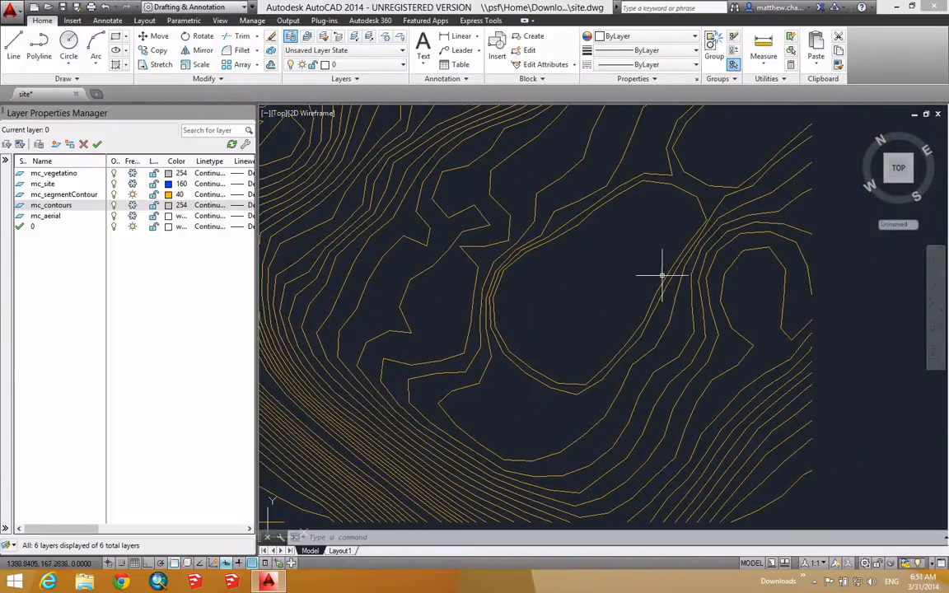
{"action": "middle_click_drag", "start_coordinate": [464, 272], "coordinate": [463, 379]}
{"action": "middle_click_drag", "start_coordinate": [416, 336], "coordinate": [775, 254]}
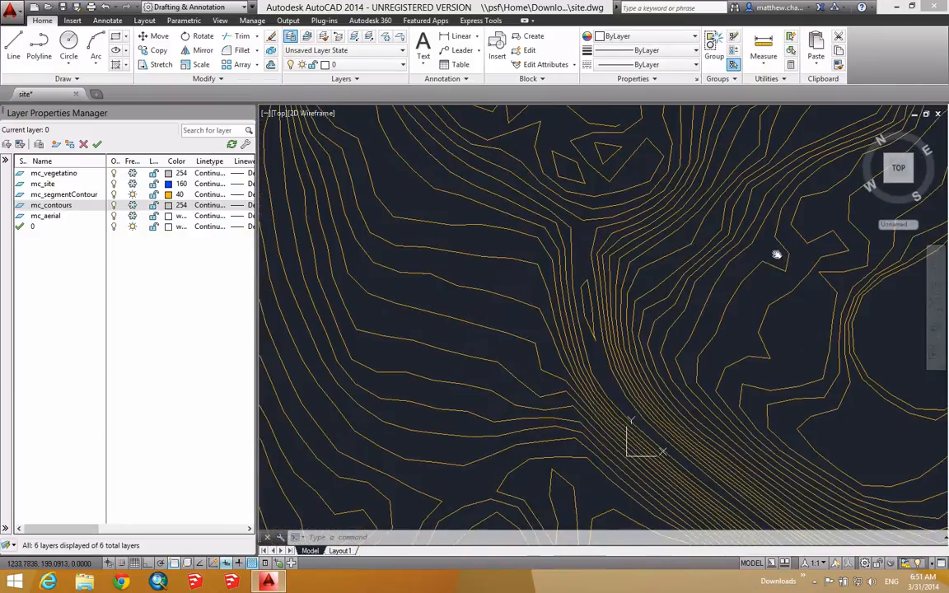
{"action": "mouse_move", "coordinate": [600, 259]}
{"action": "middle_mouse_down"}
{"action": "mouse_move", "coordinate": [712, 276]}
{"action": "mouse_move", "coordinate": [650, 279]}
{"action": "mouse_move", "coordinate": [648, 301]}
{"action": "mouse_move", "coordinate": [564, 275]}
{"action": "mouse_move", "coordinate": [484, 283]}
{"action": "mouse_move", "coordinate": [751, 265]}
{"action": "middle_mouse_up"}
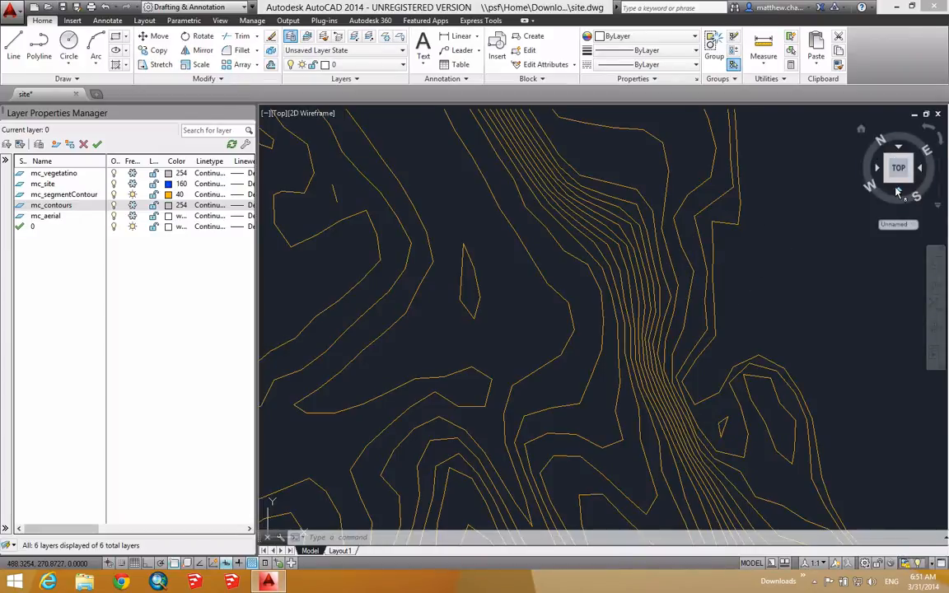
- Inspect the contour elevations in the front view and return to the top view
{"action": "left_click", "coordinate": [898, 192]}
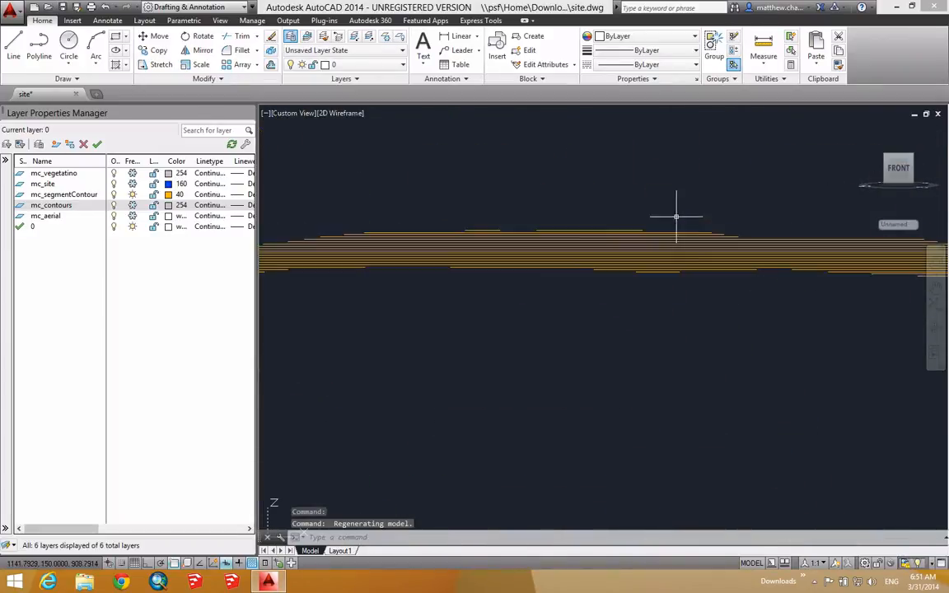
{"action": "scroll", "coordinate": [614, 251], "scroll_direction": "up", "scroll_amount": 3}
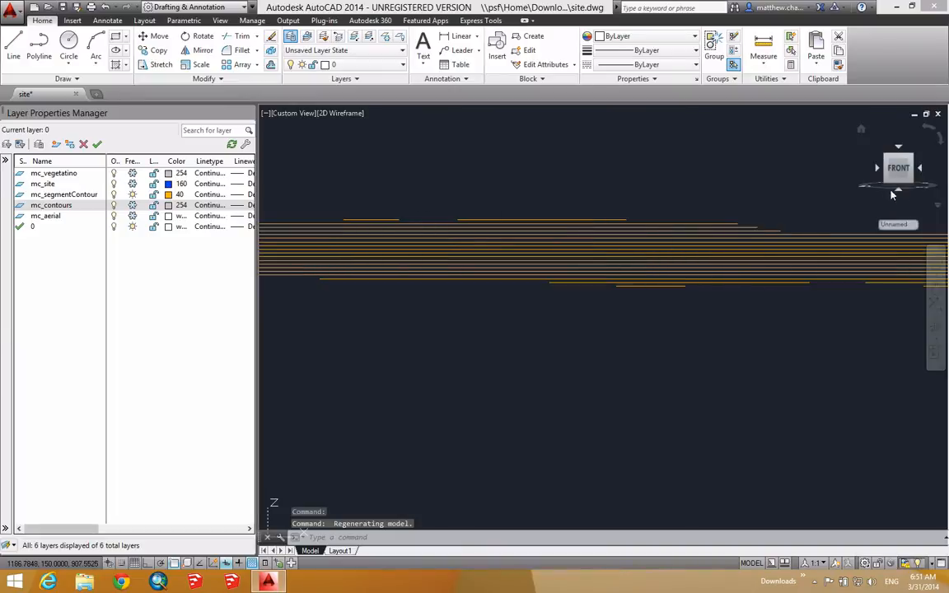
{"action": "left_click", "coordinate": [898, 151]}
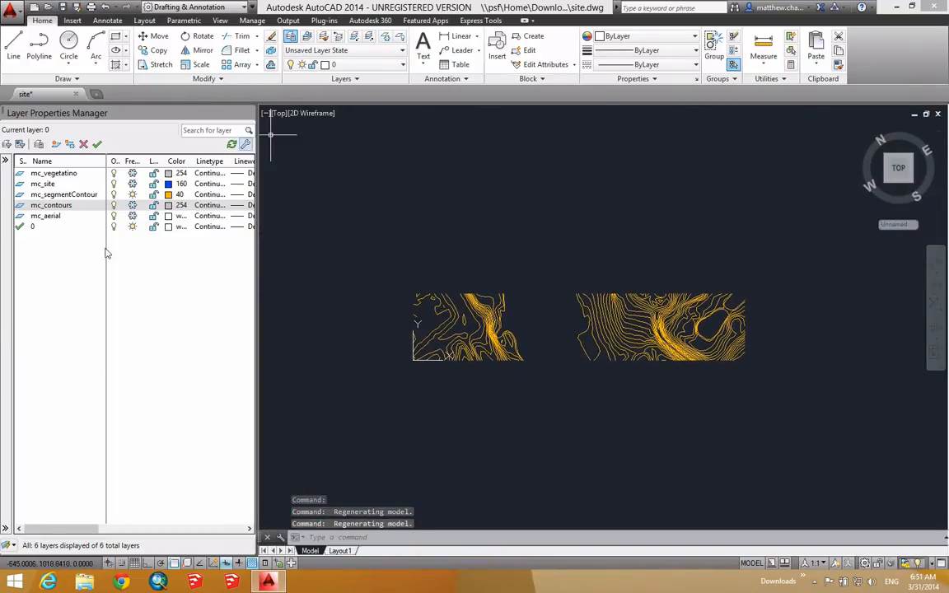
- Thaw the mc_aerial, mc_contours, mc_vegetatino and mc_site layers
{"action": "left_click", "coordinate": [132, 215]}
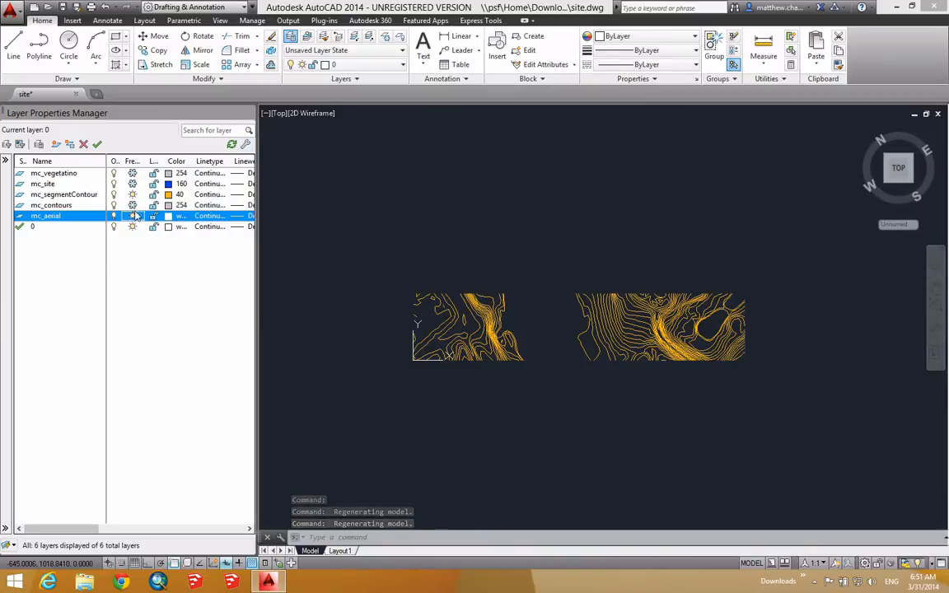
{"action": "left_click", "coordinate": [131, 205]}
{"action": "left_click", "coordinate": [132, 174]}
{"action": "left_click", "coordinate": [132, 184]}
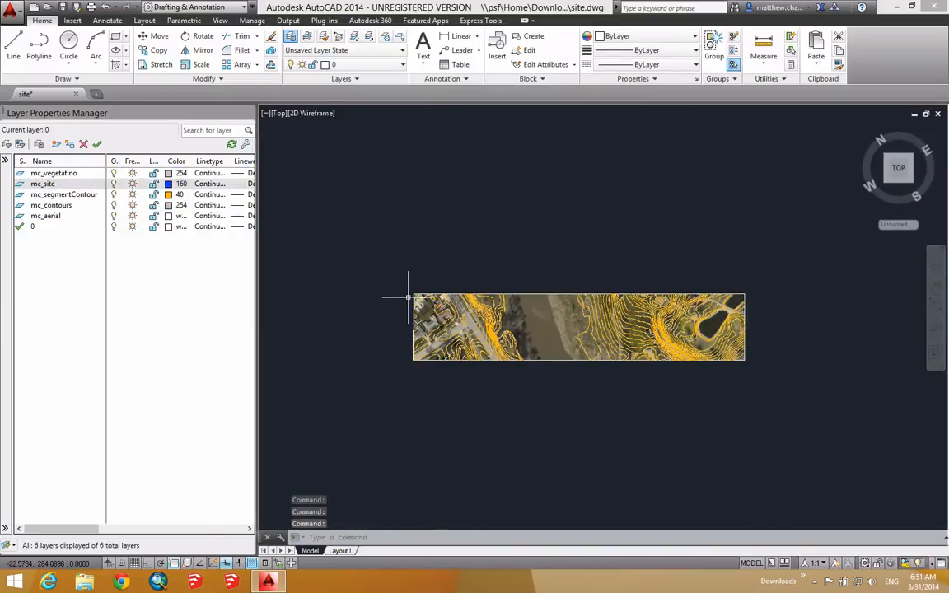
- Freeze the mc_segmentContour and mc_contours layers over the aerial image
{"action": "middle_click_drag", "start_coordinate": [582, 332], "coordinate": [540, 283]}
{"action": "scroll", "coordinate": [511, 283], "scroll_direction": "up", "scroll_amount": 2}
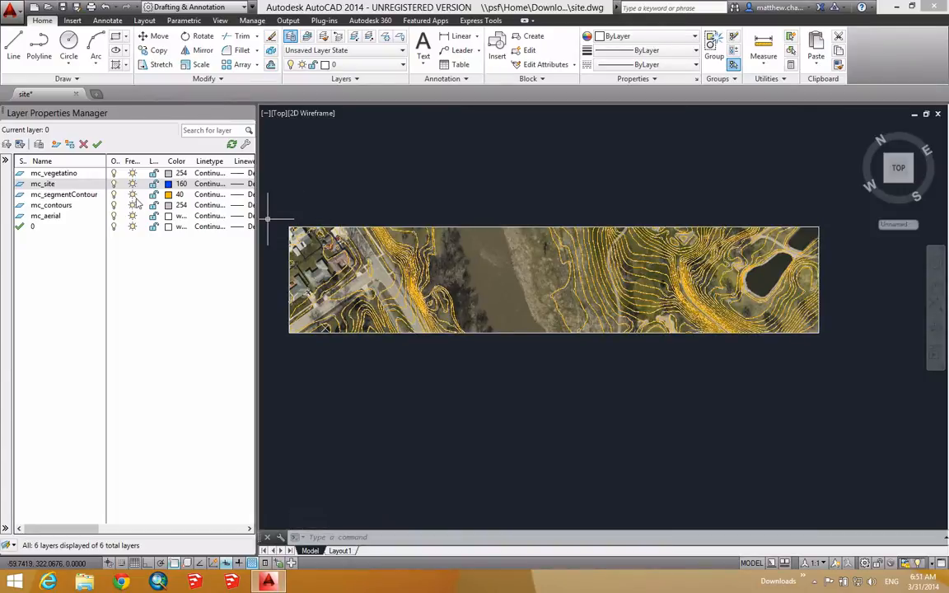
{"action": "left_click", "coordinate": [132, 195]}
{"action": "left_click", "coordinate": [132, 205]}
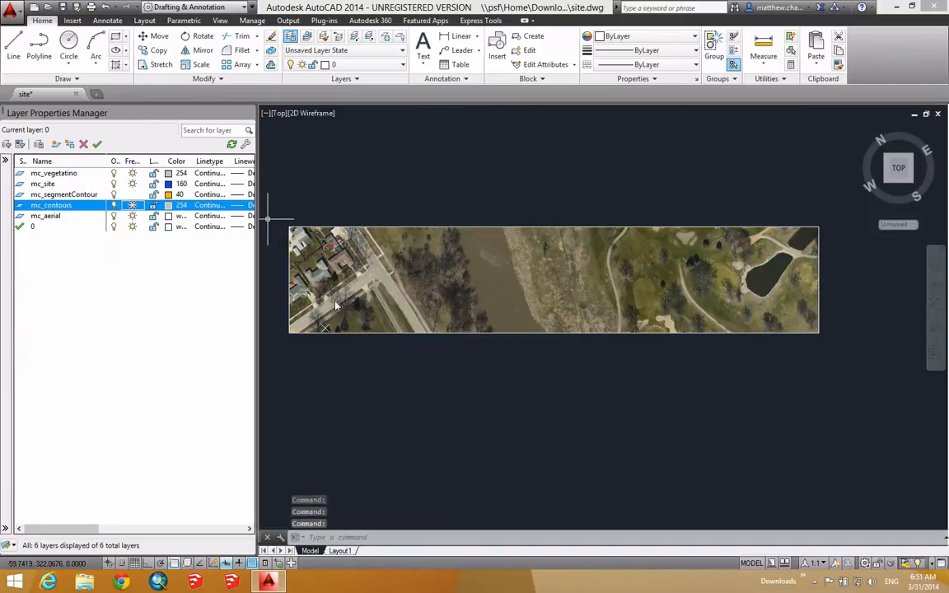
- Load treeDec.dwg from the myBlocks folder in Assignment 6 as the block to insert
{"action": "scroll", "coordinate": [552, 304], "scroll_direction": "up", "scroll_amount": 2}
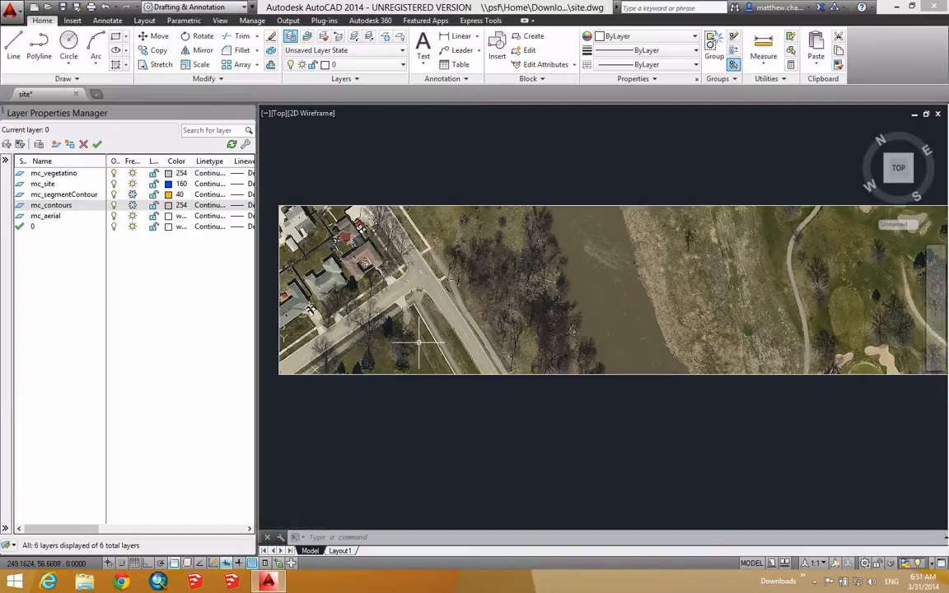
{"action": "middle_click_drag", "start_coordinate": [416, 328], "coordinate": [415, 328]}
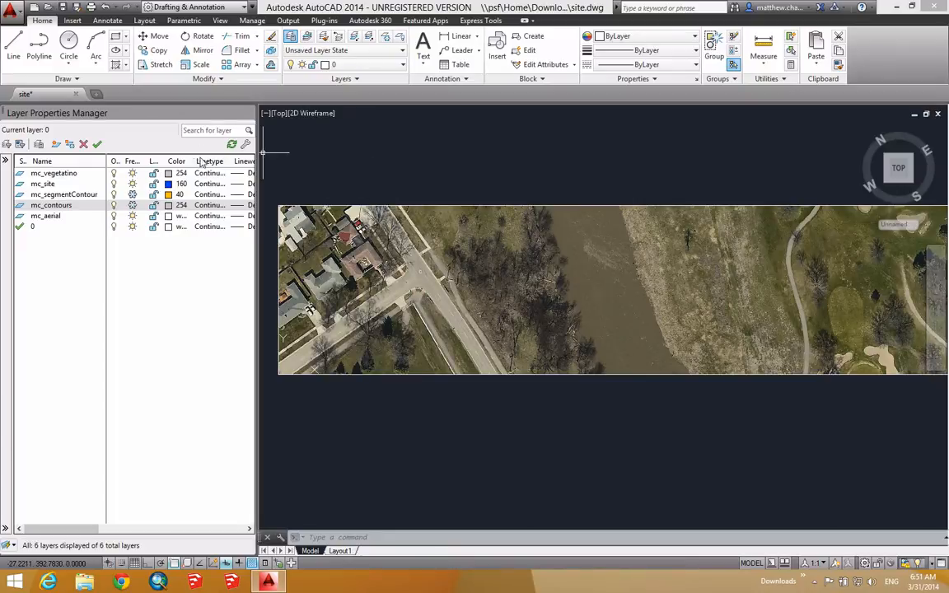
{"action": "left_click", "coordinate": [73, 22]}
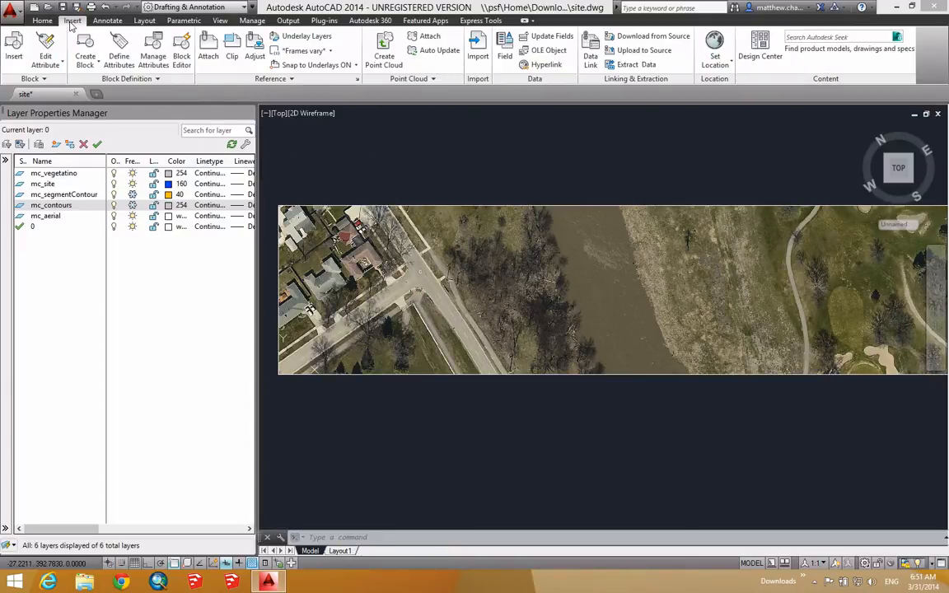
{"action": "left_click", "coordinate": [14, 47]}
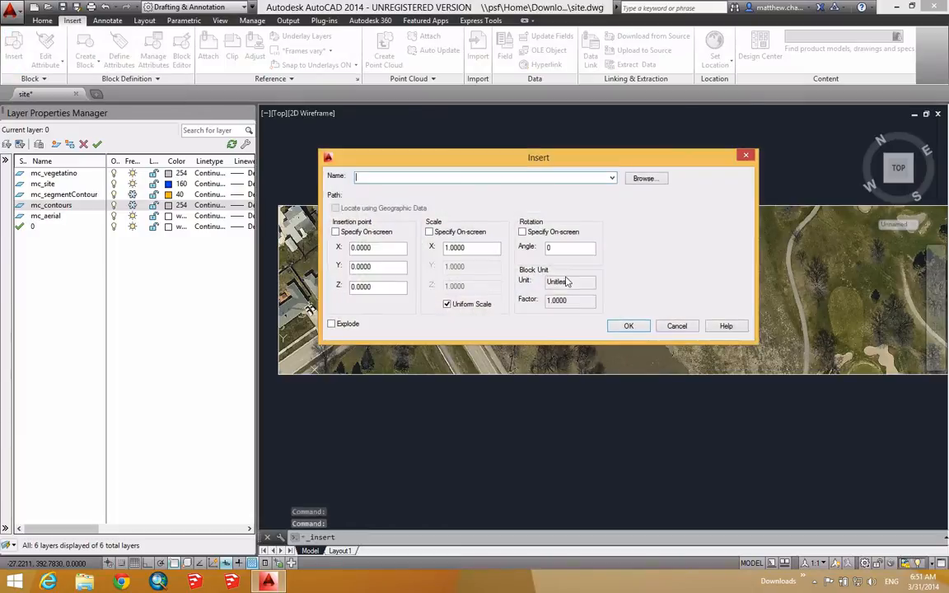
{"action": "left_click", "coordinate": [644, 178]}
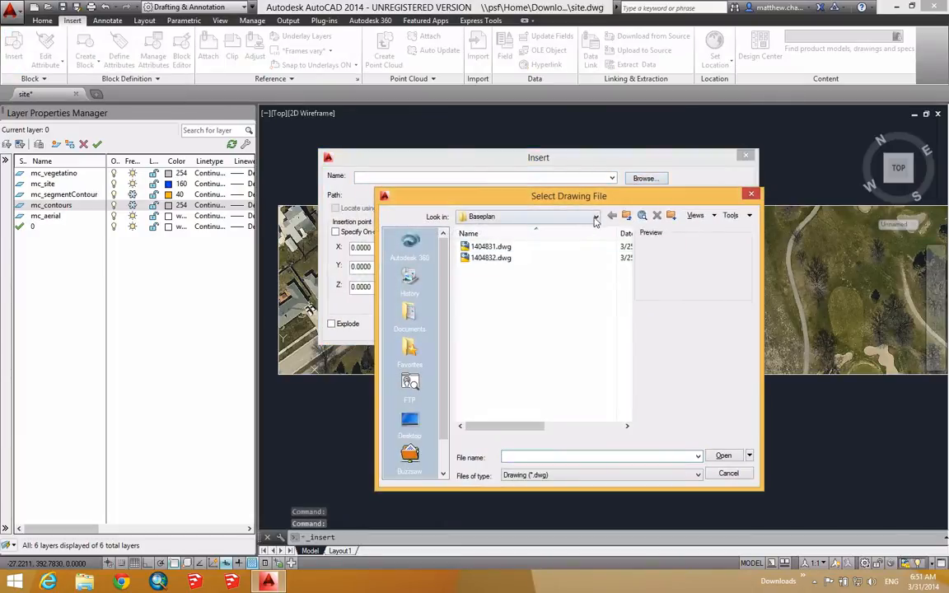
{"action": "left_click", "coordinate": [595, 219]}
{"action": "left_click", "coordinate": [506, 314]}
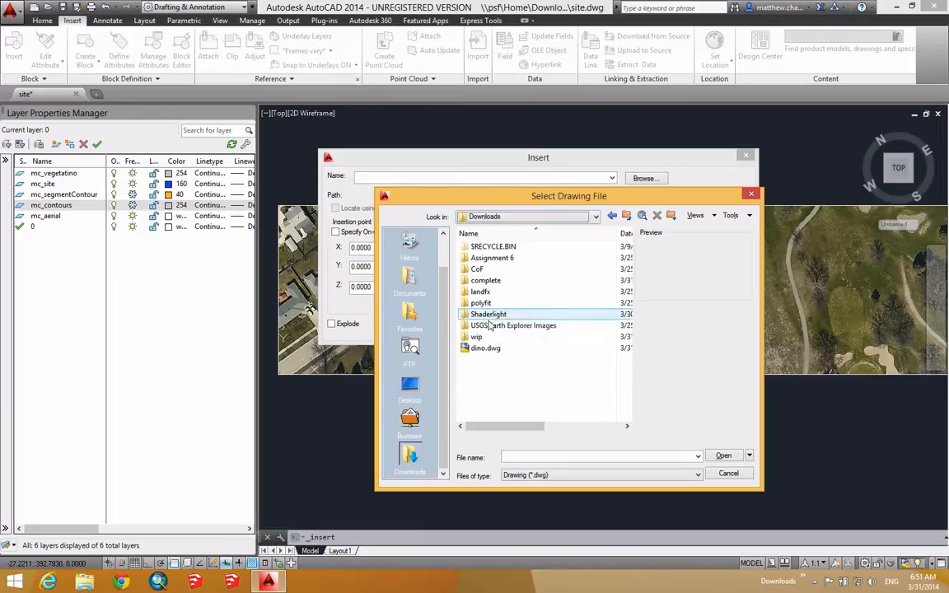
{"action": "double_click", "coordinate": [482, 258]}
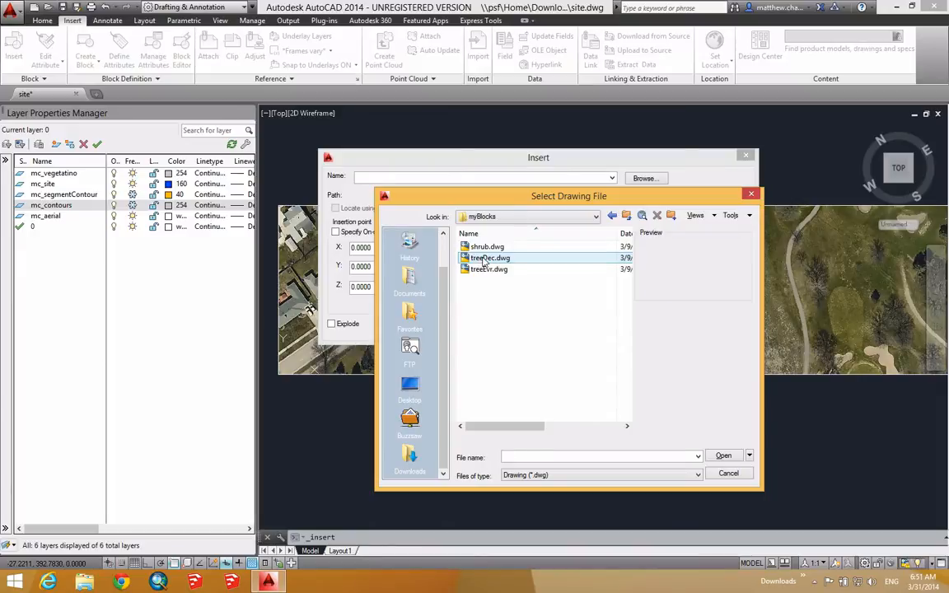
{"action": "left_click", "coordinate": [484, 259]}
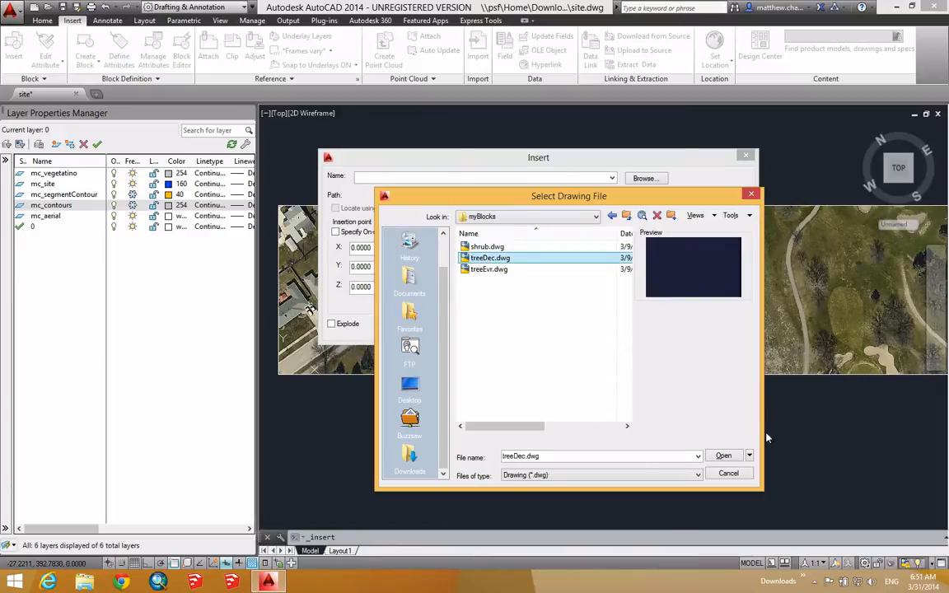
{"action": "left_click", "coordinate": [724, 456]}
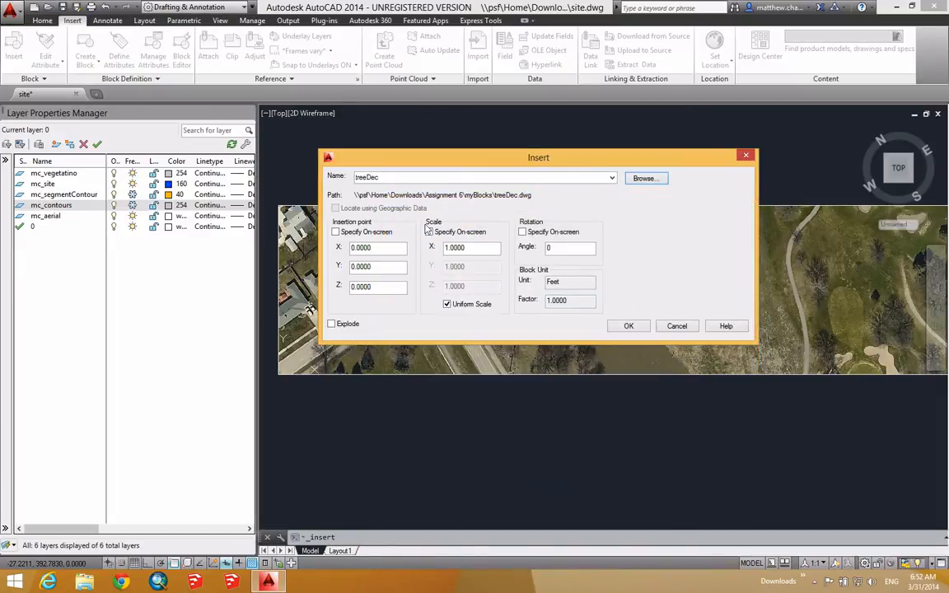
- Specify the treeDec insertion point, uniform scale and rotation on-screen, and place it over the bare tree south of the residential street
{"action": "left_click_drag", "start_coordinate": [482, 166], "coordinate": [498, 145]}
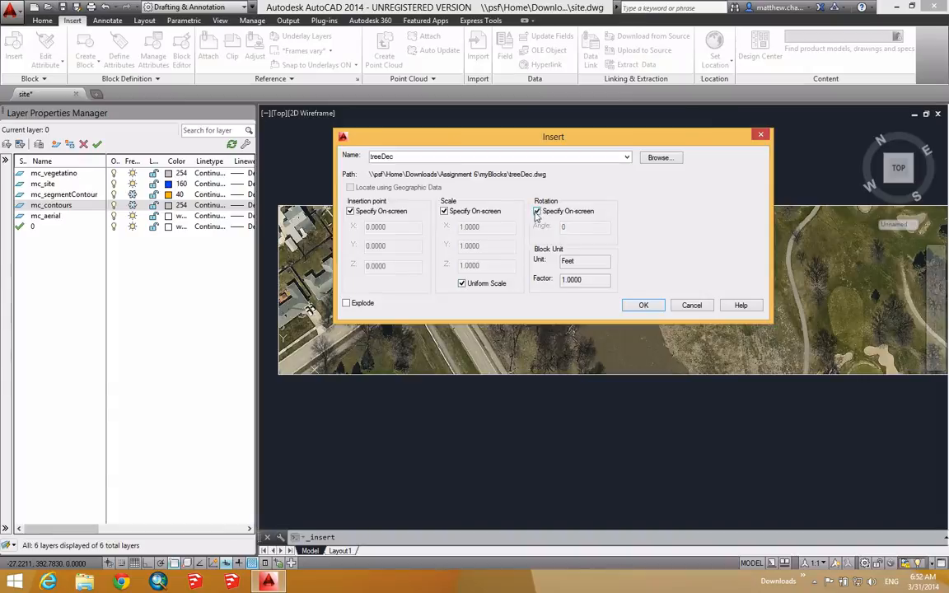
{"action": "left_click", "coordinate": [644, 307]}
{"action": "scroll", "coordinate": [360, 335], "scroll_direction": "up", "scroll_amount": 5}
{"action": "middle_click_drag", "start_coordinate": [361, 333], "coordinate": [369, 315]}
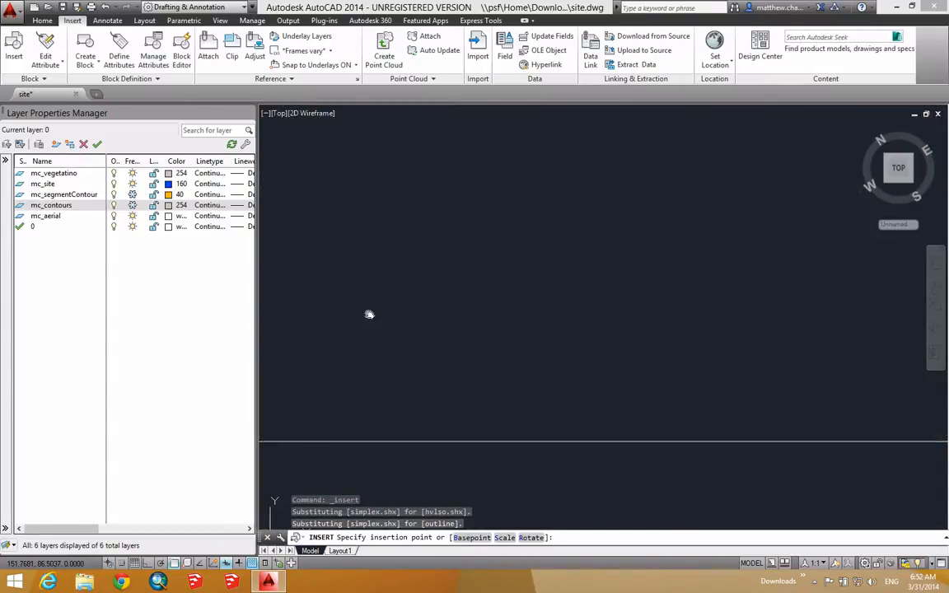
{"action": "left_click", "coordinate": [413, 337]}
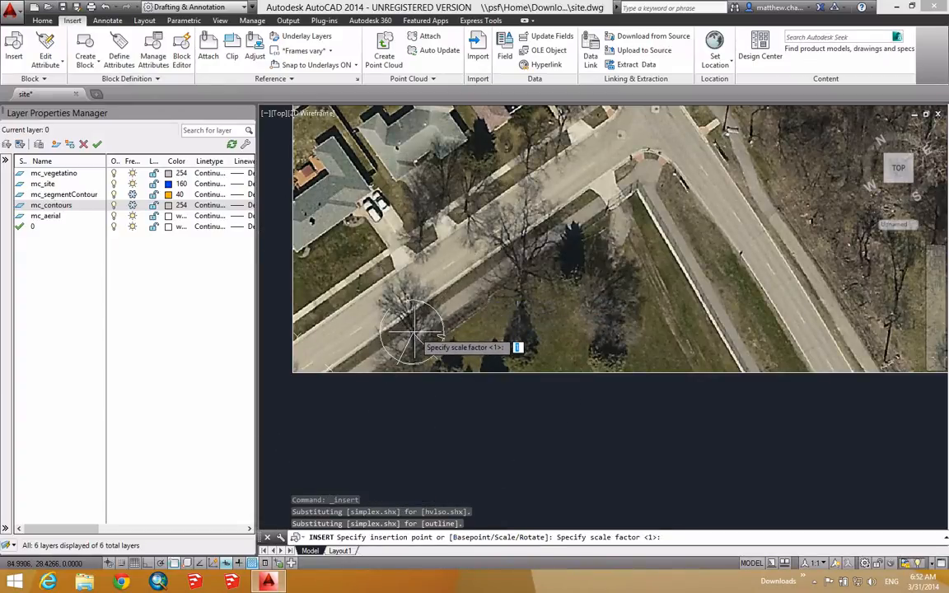
{"action": "key", "text": "Return"}
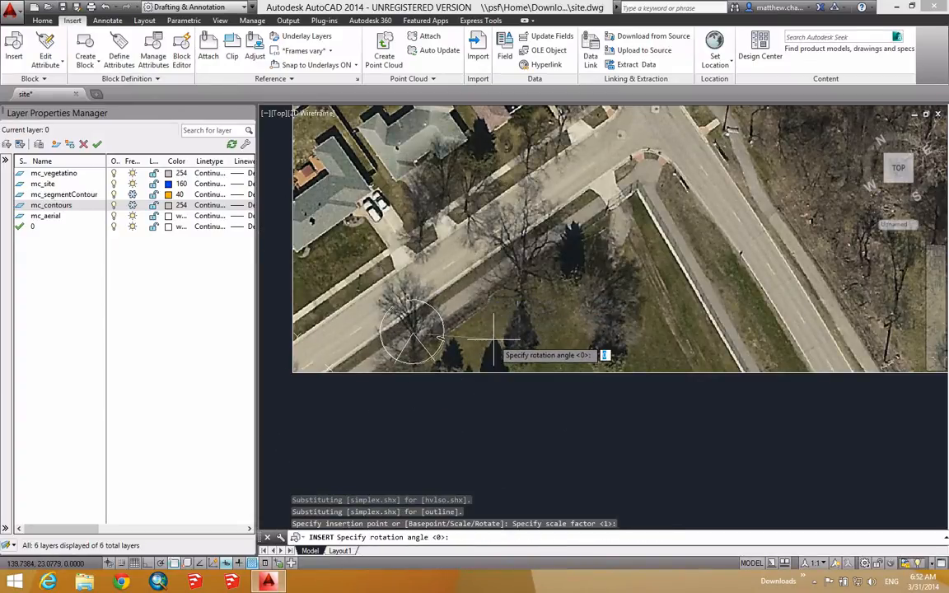
{"action": "key", "text": "Return"}
- Insert a second, smaller treeDec block over the small tree beside the driveway with the parked cars
{"action": "key", "text": "Return"}
{"action": "key", "text": "Return"}
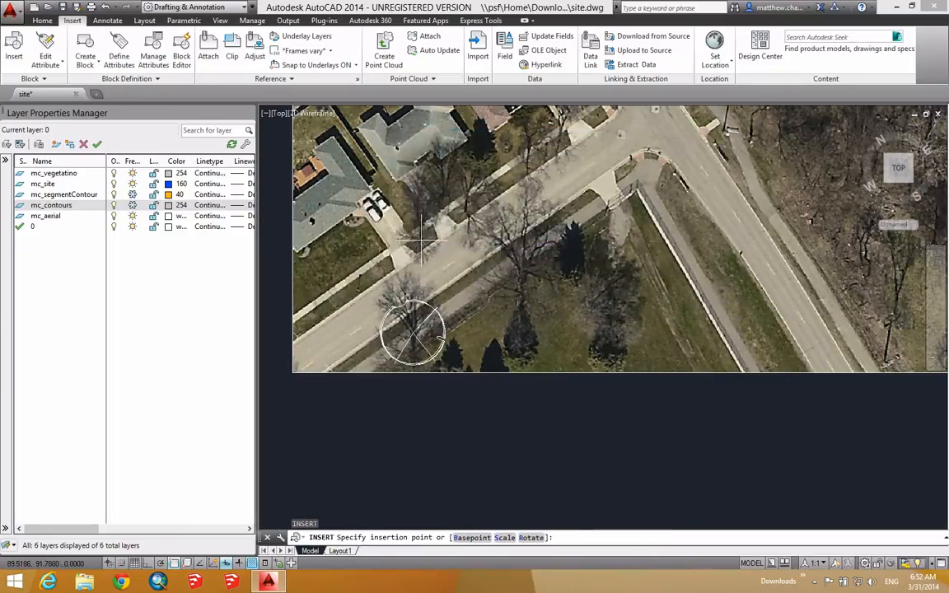
{"action": "left_click", "coordinate": [420, 239]}
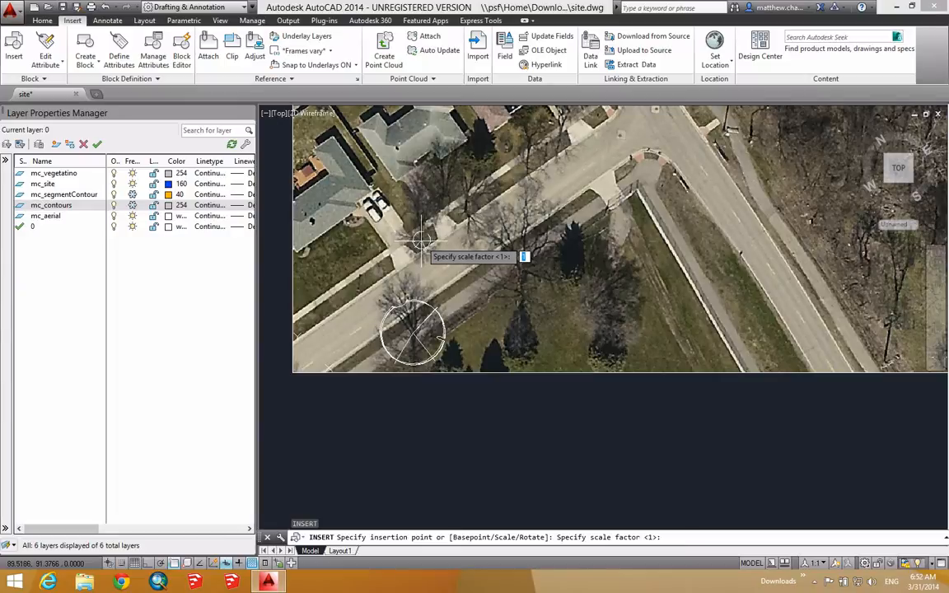
{"action": "key", "text": "Return"}
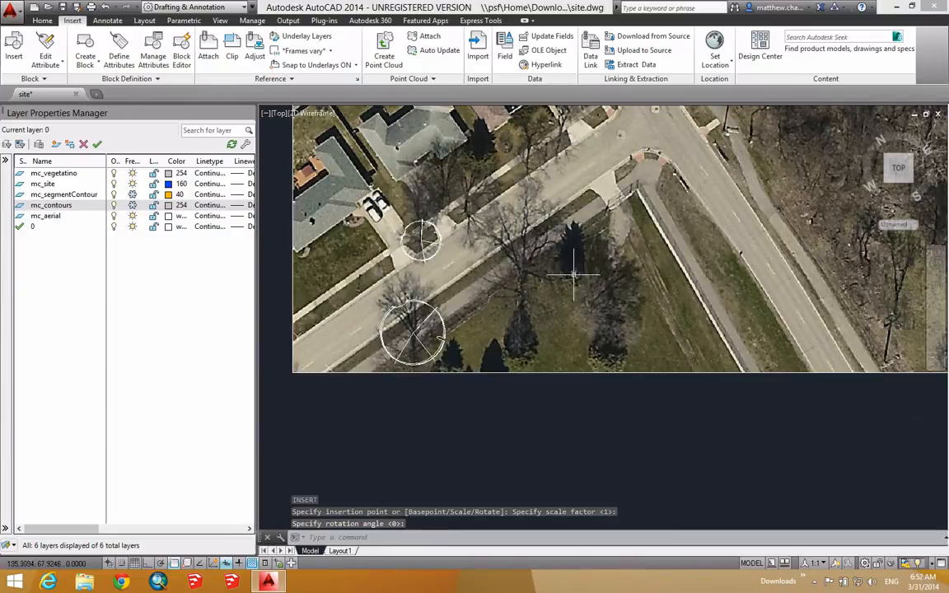
- Insert a third, larger treeDec block over the big bare tree on the lawn south of the street, scaled and rotated on-screen
{"action": "middle_click_drag", "start_coordinate": [574, 274], "coordinate": [506, 331]}
{"action": "middle_click_drag", "start_coordinate": [548, 294], "coordinate": [598, 263]}
{"action": "key", "text": "Return"}
{"action": "key", "text": "Return"}
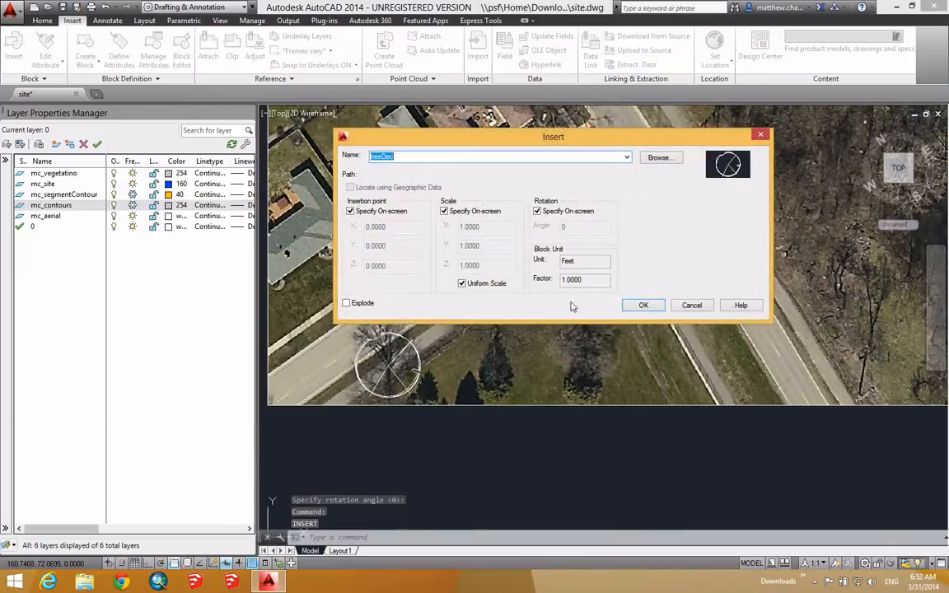
{"action": "left_click", "coordinate": [641, 305]}
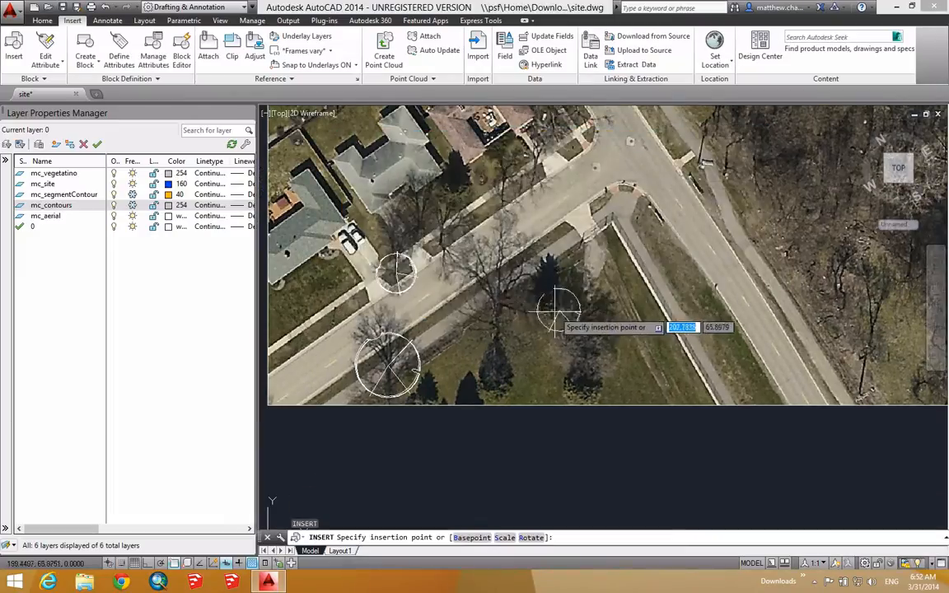
{"action": "left_click", "coordinate": [493, 328]}
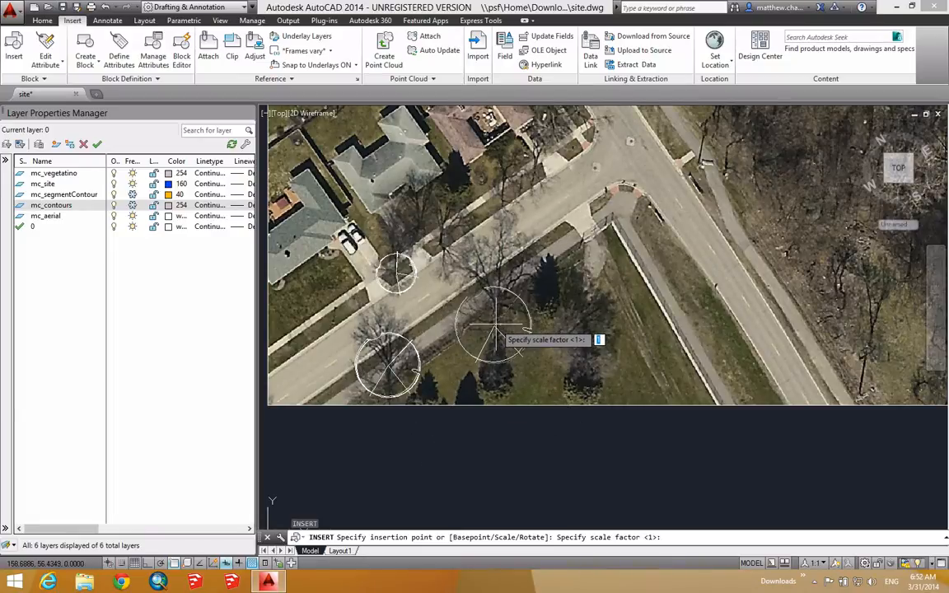
{"action": "key", "text": "Return"}
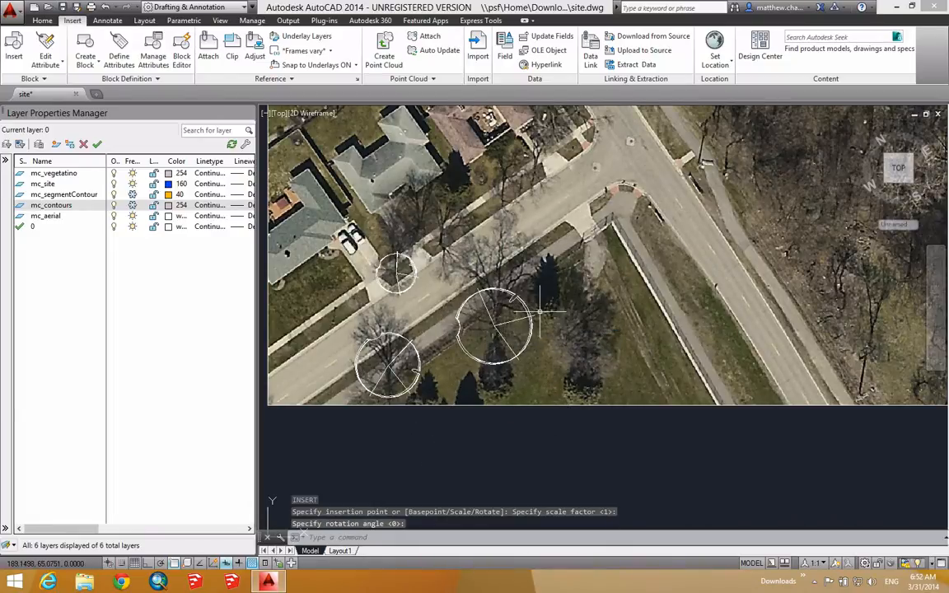
- Select the three inserted tree blocks and move them to the mc_vegetatino layer
{"action": "middle_click_drag", "start_coordinate": [504, 330], "coordinate": [512, 377]}
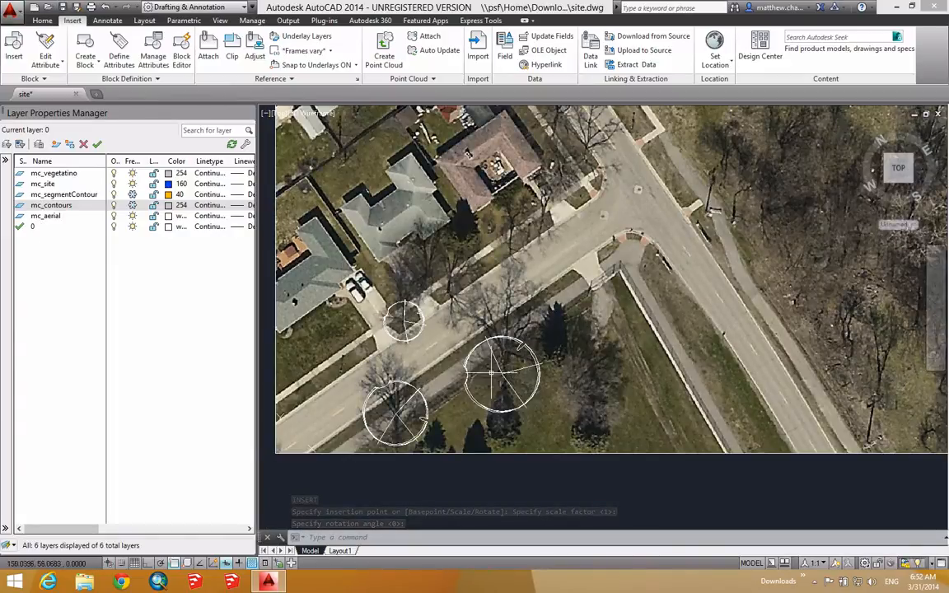
{"action": "key", "text": "Return"}
{"action": "left_click", "coordinate": [422, 391]}
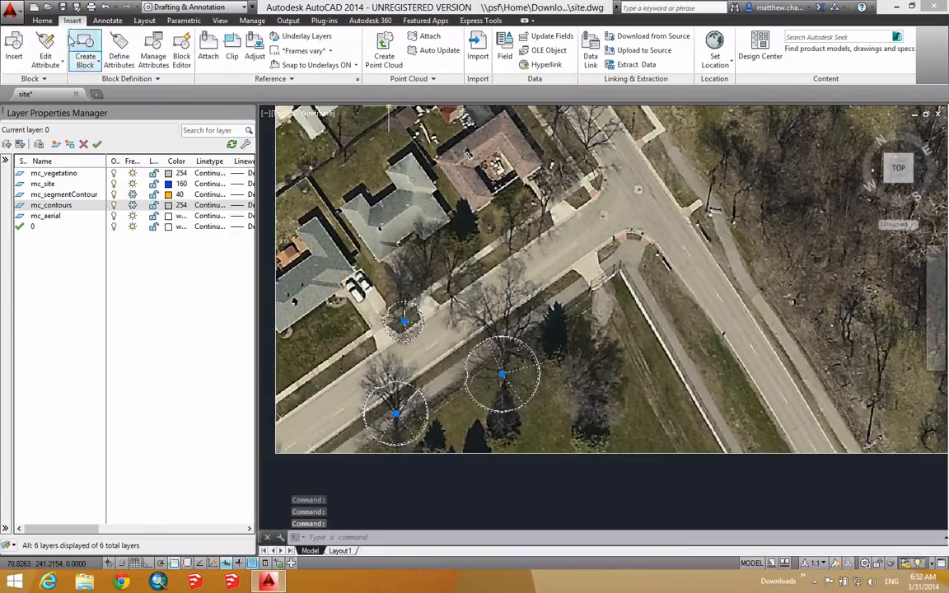
{"action": "left_click", "coordinate": [43, 21]}
{"action": "left_click", "coordinate": [370, 65]}
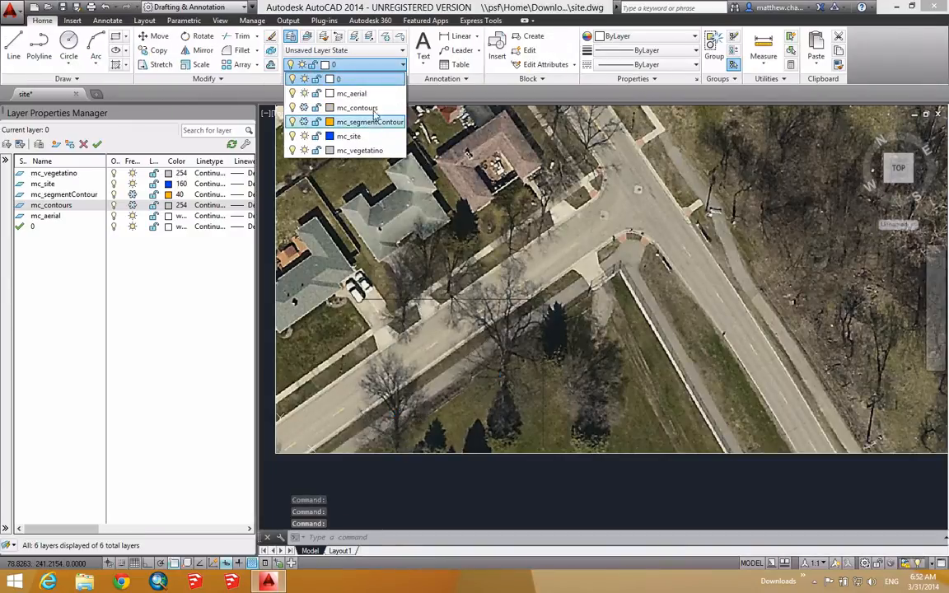
{"action": "left_click", "coordinate": [360, 150]}
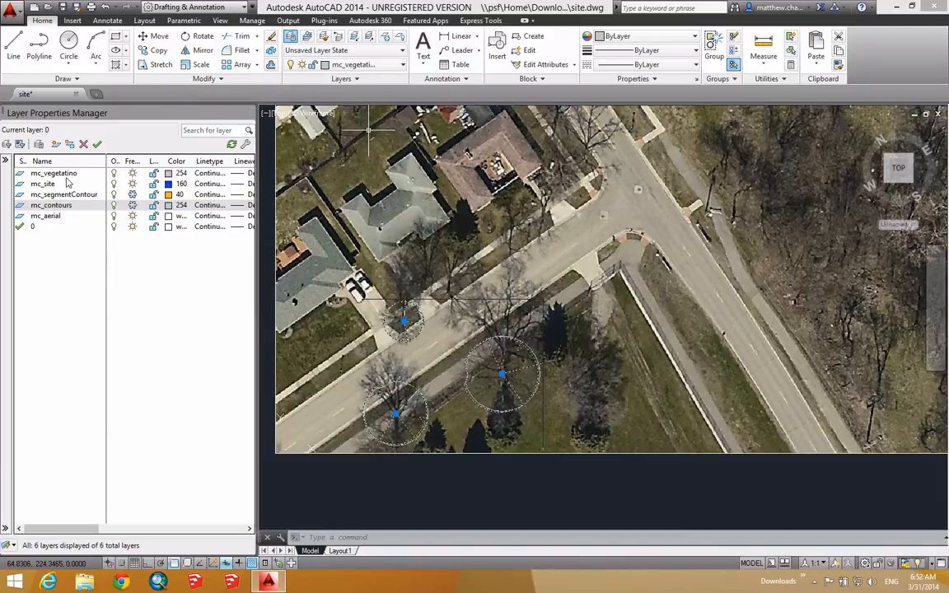
- Set the mc_vegetatino layer's color to green 92 and make it the current layer
{"action": "left_click", "coordinate": [168, 174]}
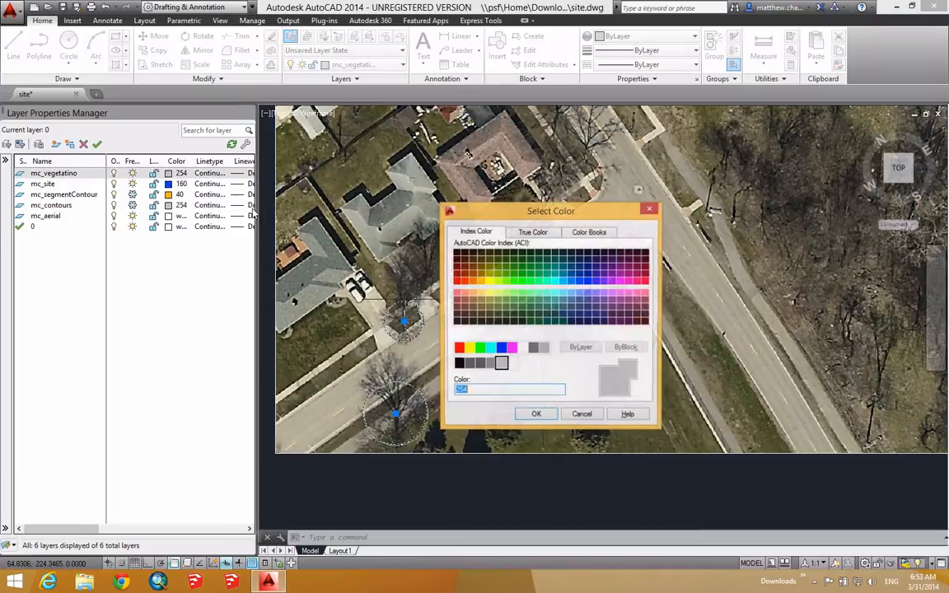
{"action": "left_click", "coordinate": [536, 414]}
{"action": "middle_click_drag", "start_coordinate": [491, 373], "coordinate": [565, 324]}
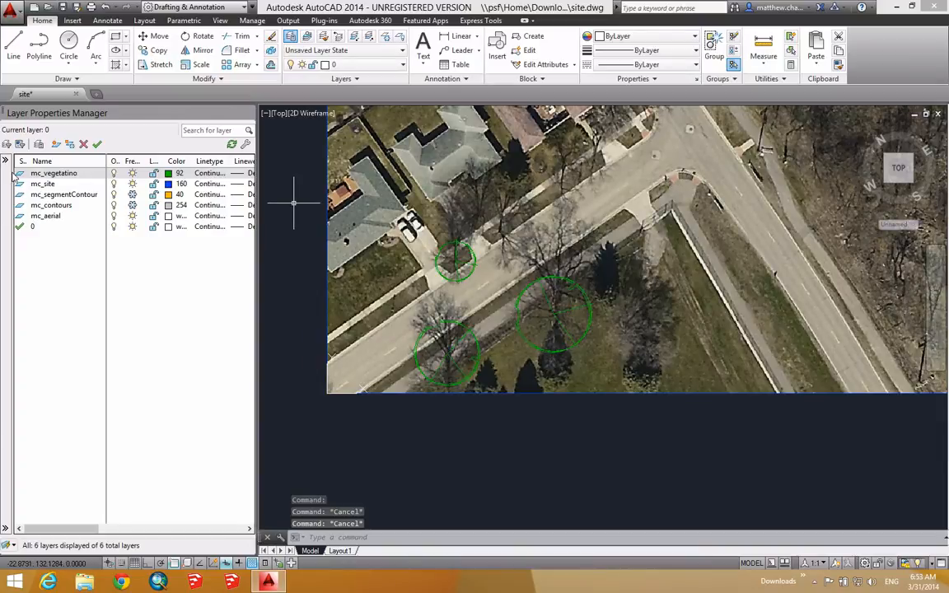
{"action": "middle_click_drag", "start_coordinate": [481, 264], "coordinate": [452, 285]}
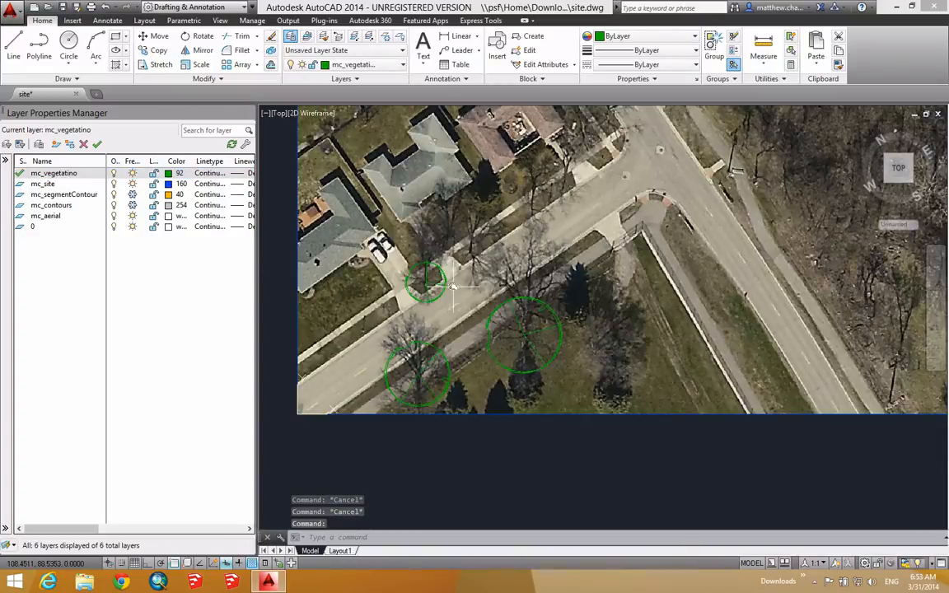
- Copy the largest tree block over the street trees in front of the houses and around the corner to the north
{"action": "middle_click_drag", "start_coordinate": [520, 288], "coordinate": [490, 281]}
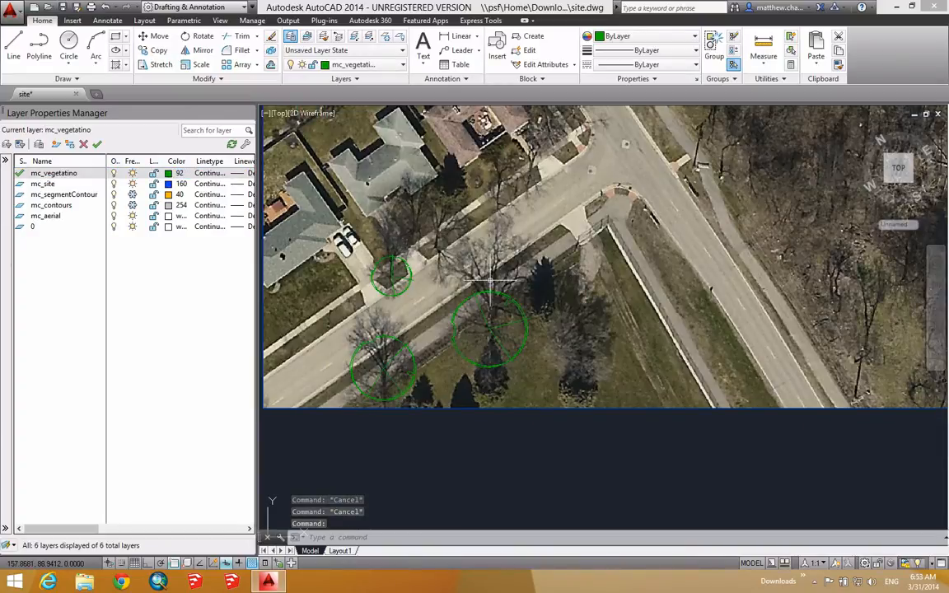
{"action": "key", "text": "Return"}
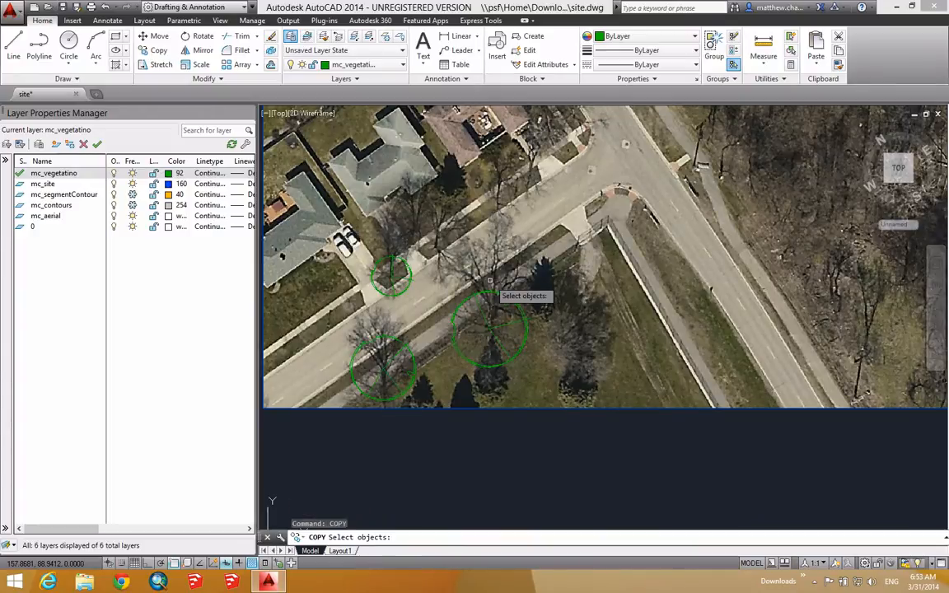
{"action": "key", "text": "Return"}
{"action": "left_click", "coordinate": [491, 327]}
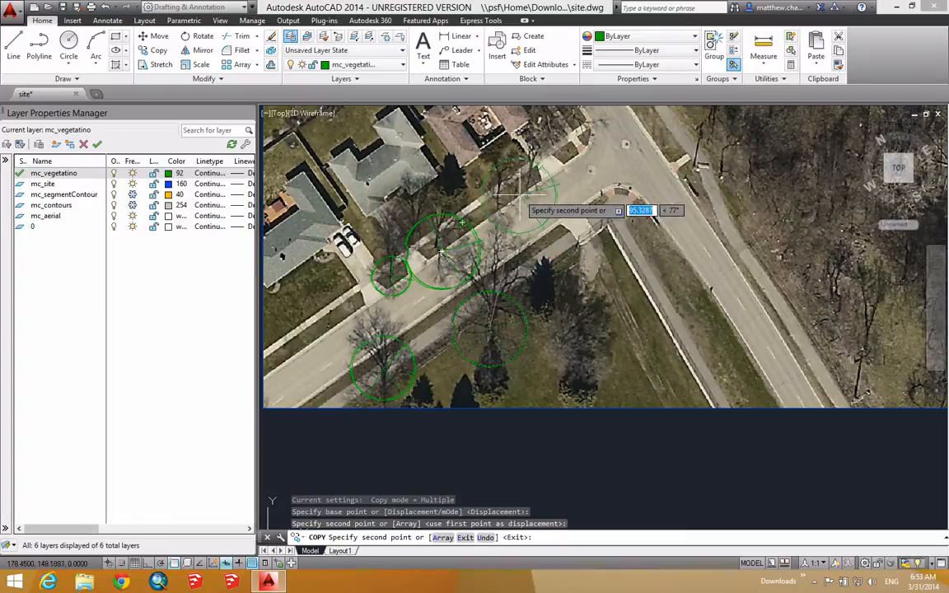
{"action": "left_click", "coordinate": [494, 203]}
{"action": "middle_click_drag", "start_coordinate": [534, 230], "coordinate": [498, 301]}
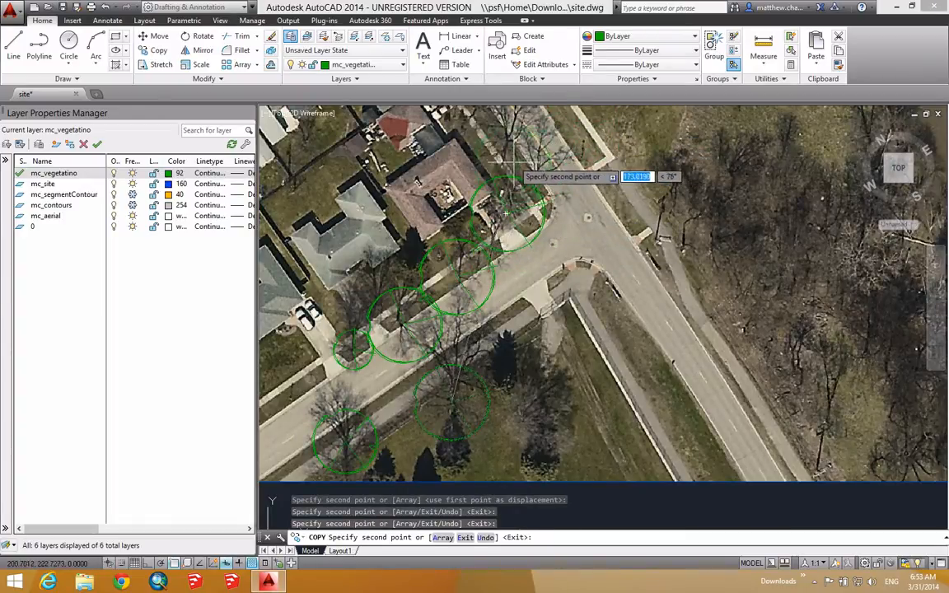
{"action": "middle_click_drag", "start_coordinate": [512, 144], "coordinate": [586, 248]}
{"action": "left_click", "coordinate": [542, 202]}
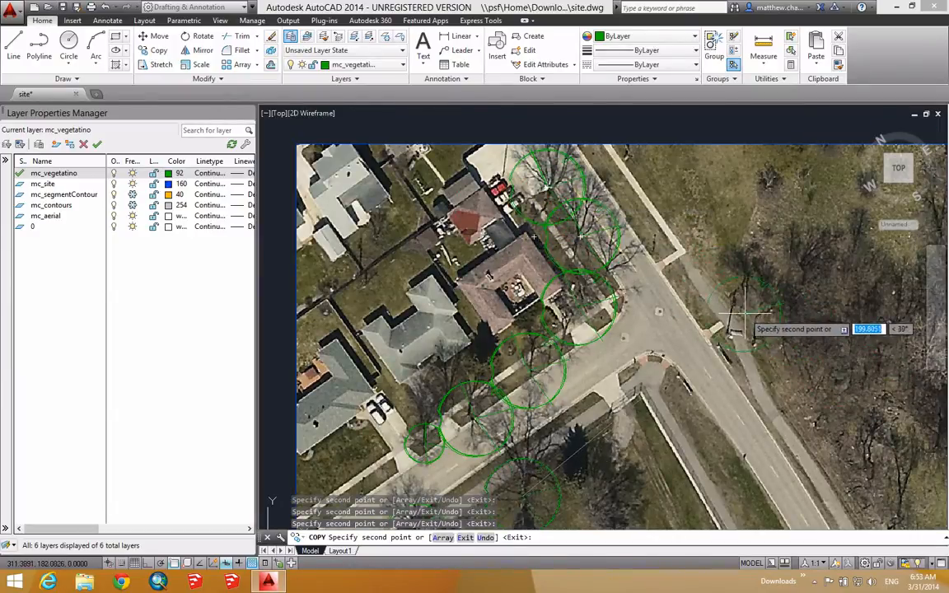
- Copy the large deciduous tree block over the bare trees in the wooded strip between the street and the river
{"action": "left_click", "coordinate": [752, 285]}
{"action": "middle_click_drag", "start_coordinate": [794, 341], "coordinate": [479, 267]}
{"action": "left_click", "coordinate": [486, 265]}
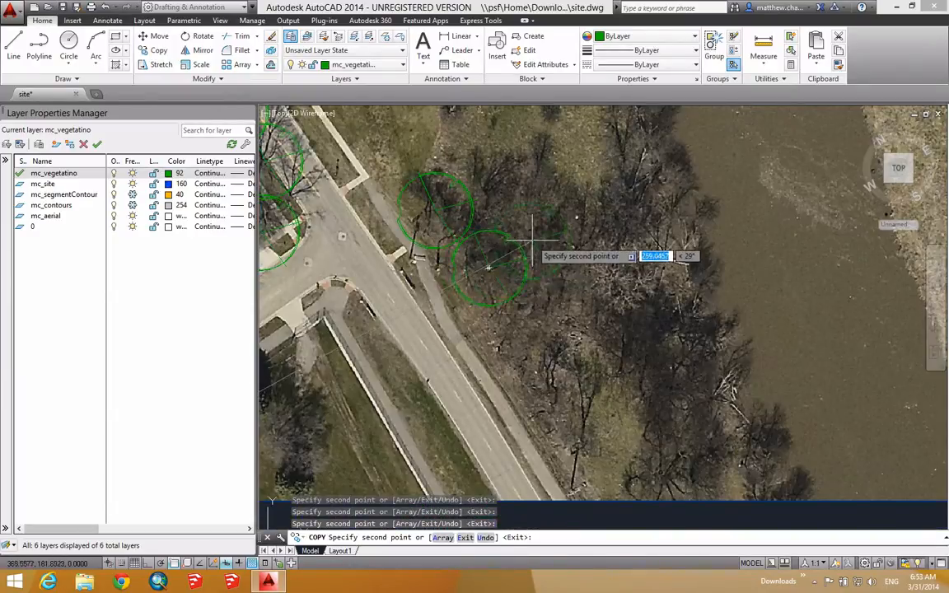
{"action": "left_click", "coordinate": [534, 234]}
{"action": "left_click", "coordinate": [561, 323]}
{"action": "left_click", "coordinate": [693, 338]}
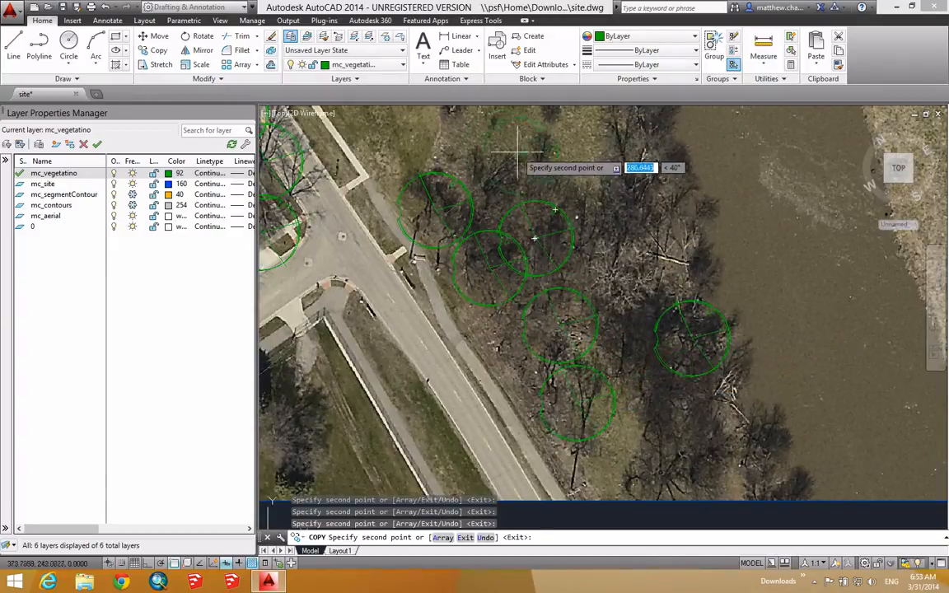
- Copy the large deciduous tree block over the big bare trees on the golf course beyond the river, and end the copying
{"action": "scroll", "coordinate": [574, 256], "scroll_direction": "down", "scroll_amount": 5}
{"action": "scroll", "coordinate": [587, 273], "scroll_direction": "up", "scroll_amount": 4}
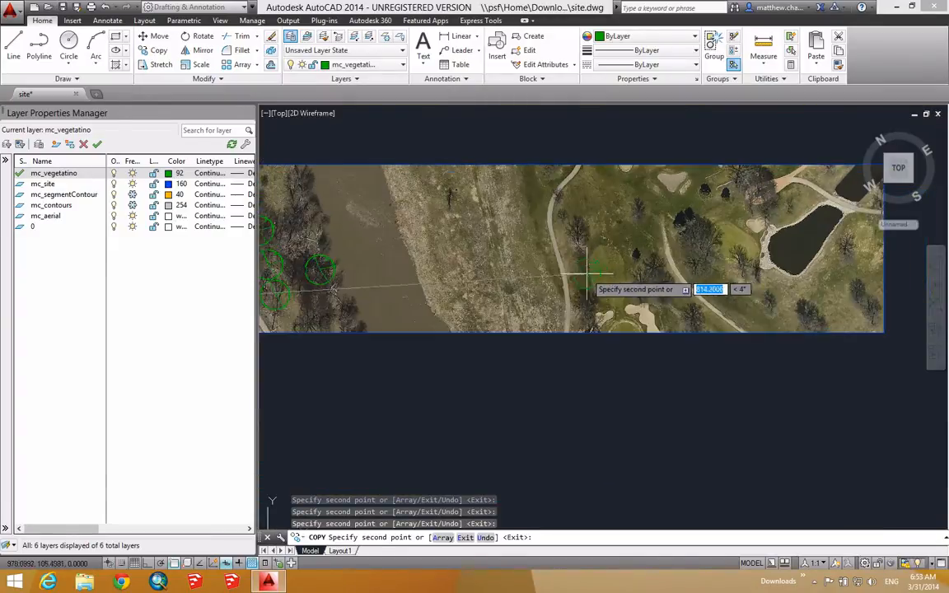
{"action": "left_click", "coordinate": [570, 229]}
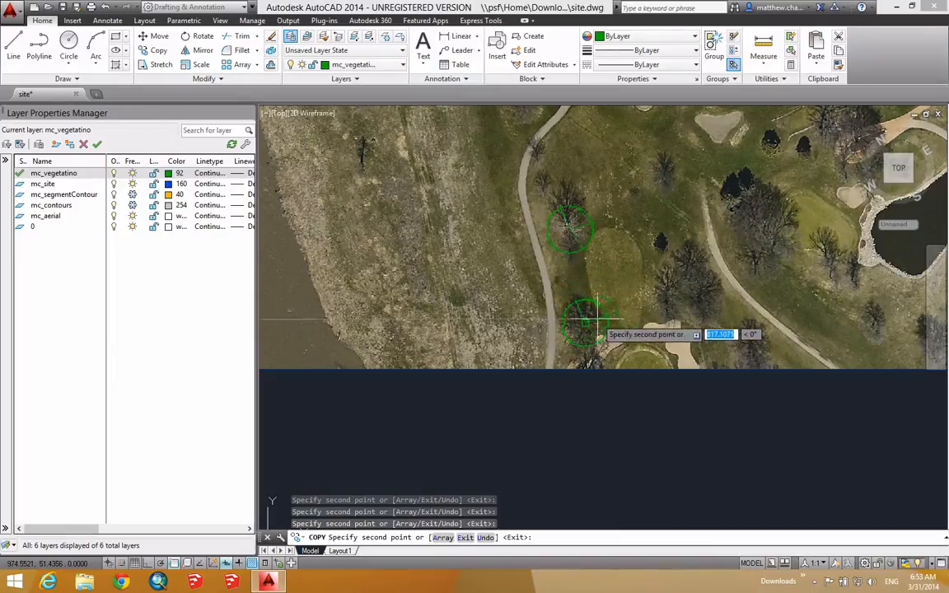
{"action": "left_click", "coordinate": [586, 321]}
{"action": "left_click", "coordinate": [712, 301]}
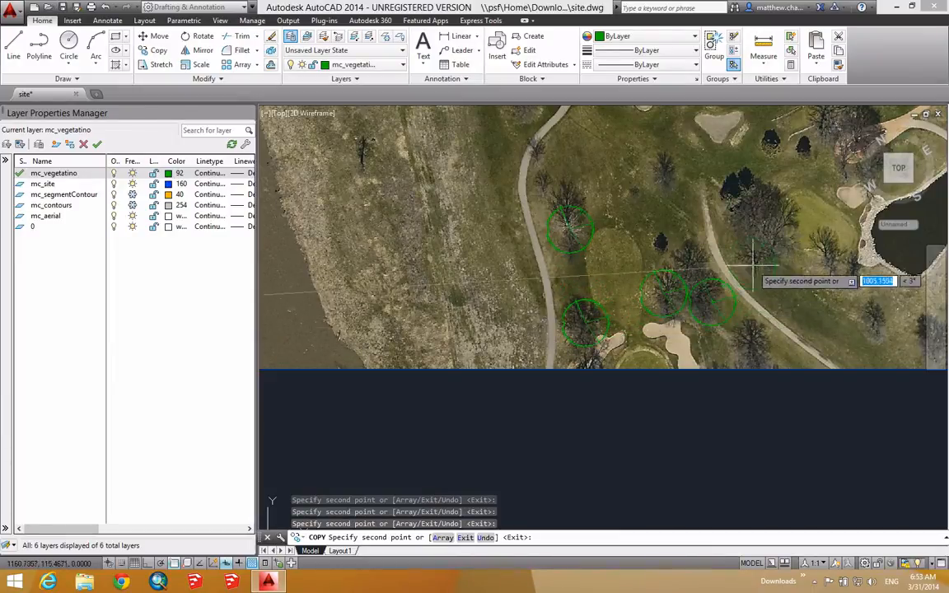
{"action": "left_click", "coordinate": [756, 255]}
{"action": "middle_click_drag", "start_coordinate": [762, 246], "coordinate": [634, 291]}
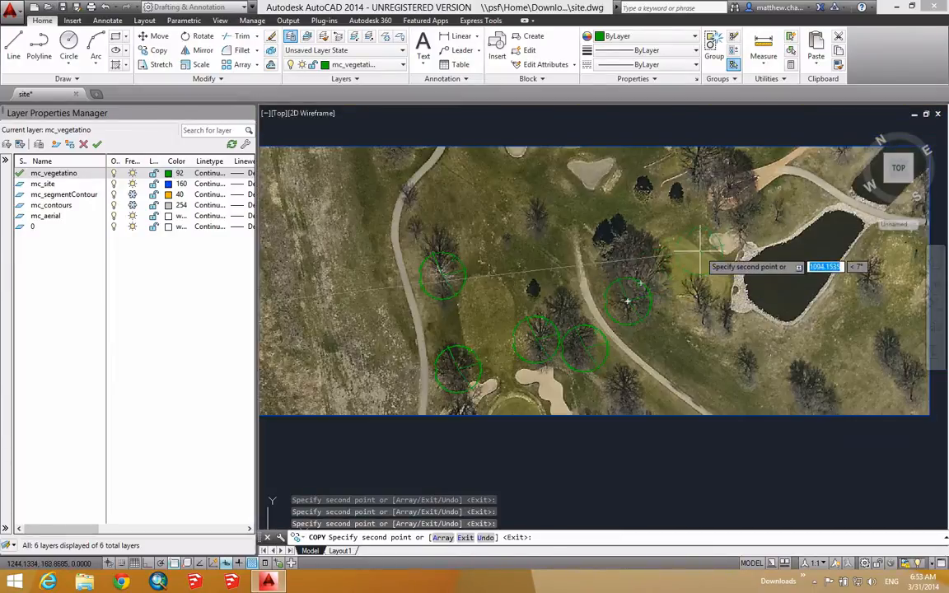
{"action": "middle_click_drag", "start_coordinate": [535, 339], "coordinate": [718, 307]}
{"action": "middle_click_drag", "start_coordinate": [496, 269], "coordinate": [799, 265]}
{"action": "key", "text": "Escape"}
- Copy the smallest deciduous tree block from the street frontage to the backyard tree and small trees in the woods before the river
{"action": "middle_click_drag", "start_coordinate": [540, 253], "coordinate": [630, 240]}
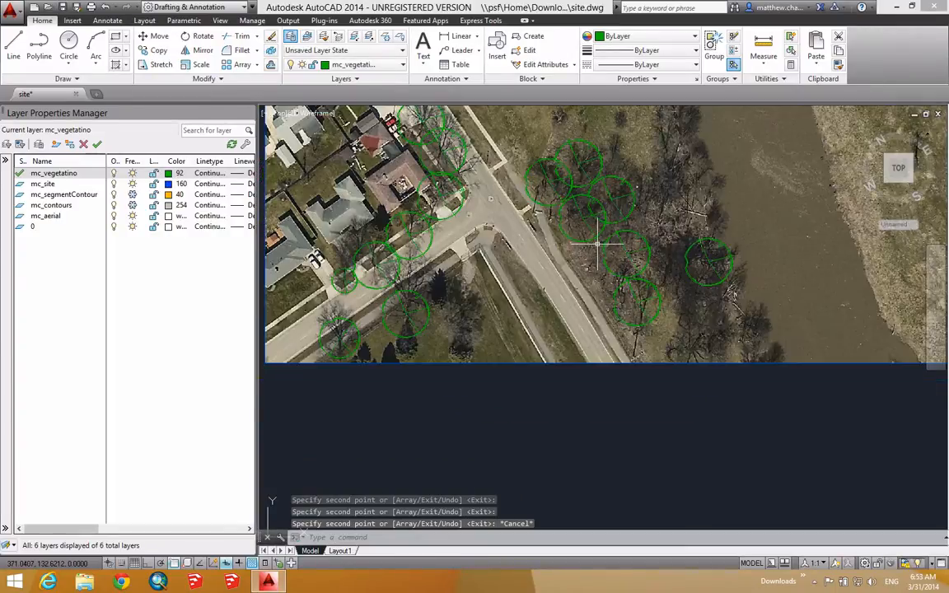
{"action": "type", "text": "co"}
{"action": "key", "text": "Return"}
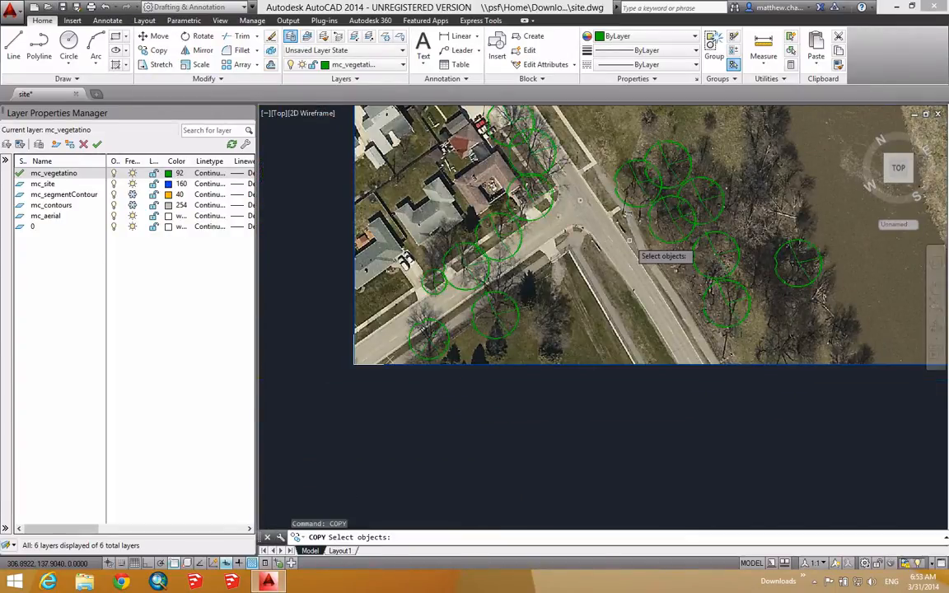
{"action": "left_click", "coordinate": [433, 285]}
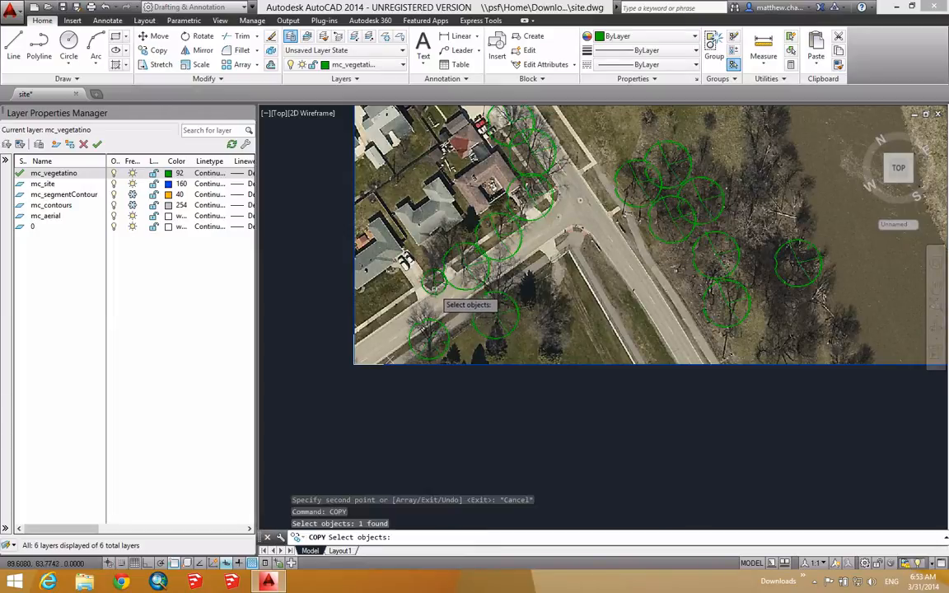
{"action": "key", "text": "Return"}
{"action": "left_click", "coordinate": [434, 283]}
{"action": "left_click", "coordinate": [413, 155]}
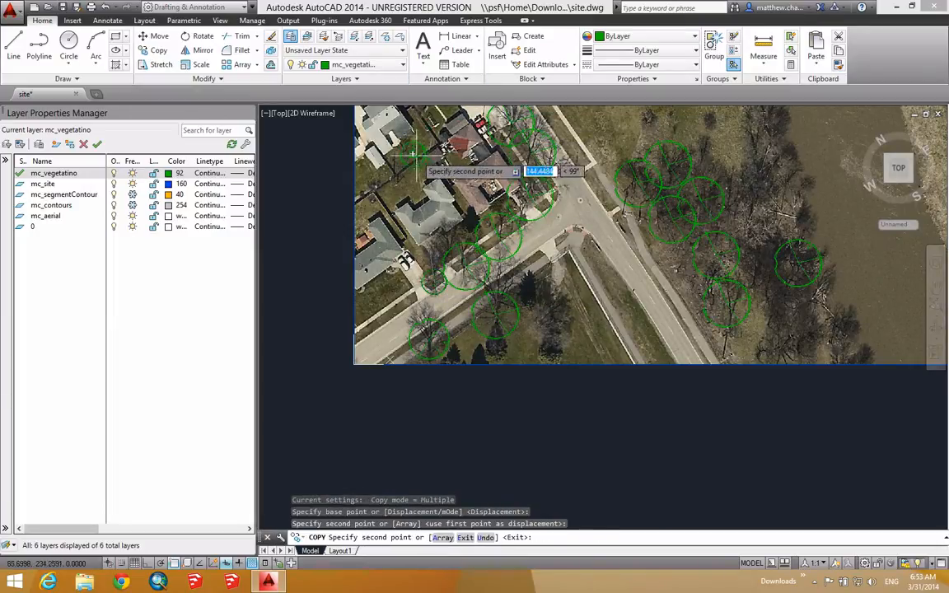
{"action": "middle_click_drag", "start_coordinate": [512, 193], "coordinate": [491, 249]}
{"action": "left_click", "coordinate": [582, 200]}
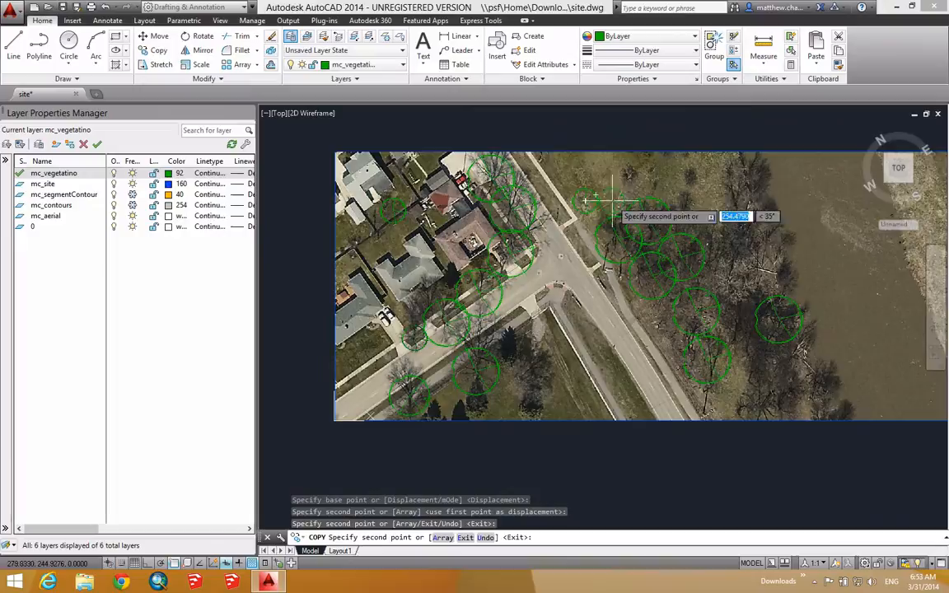
{"action": "left_click", "coordinate": [679, 181]}
{"action": "middle_click_drag", "start_coordinate": [691, 245], "coordinate": [593, 157]}
- Copy the smallest deciduous tree block over the small bare trees along the golf course paths and around the pond
{"action": "middle_click_drag", "start_coordinate": [720, 280], "coordinate": [428, 364]}
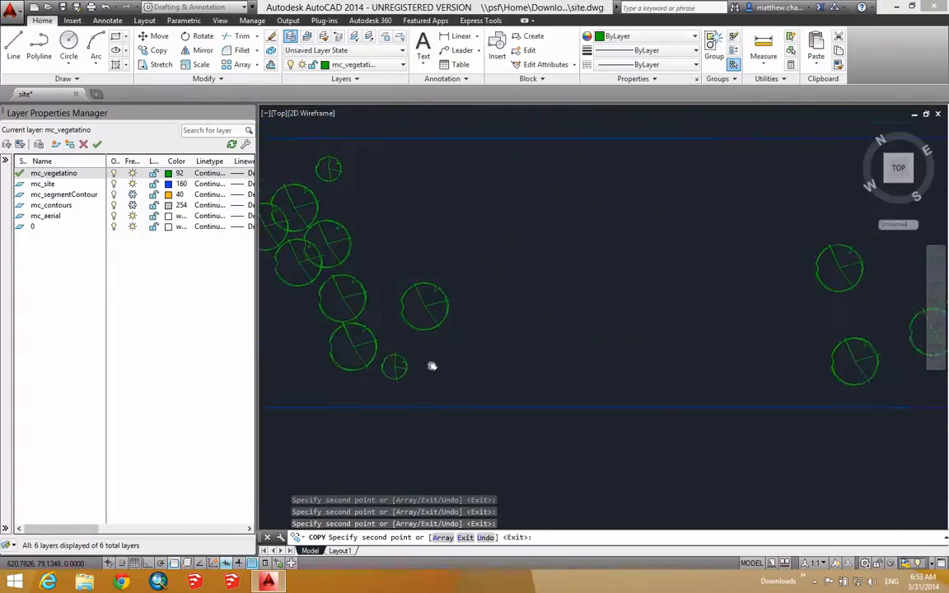
{"action": "left_click", "coordinate": [780, 236]}
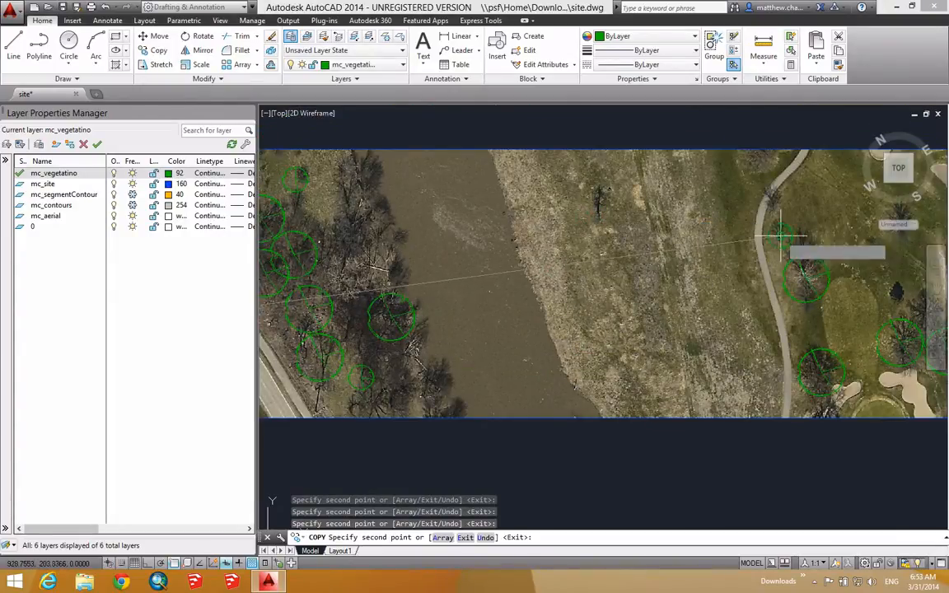
{"action": "left_click", "coordinate": [774, 205]}
{"action": "middle_click_drag", "start_coordinate": [818, 244], "coordinate": [410, 296]}
{"action": "left_click", "coordinate": [498, 280]}
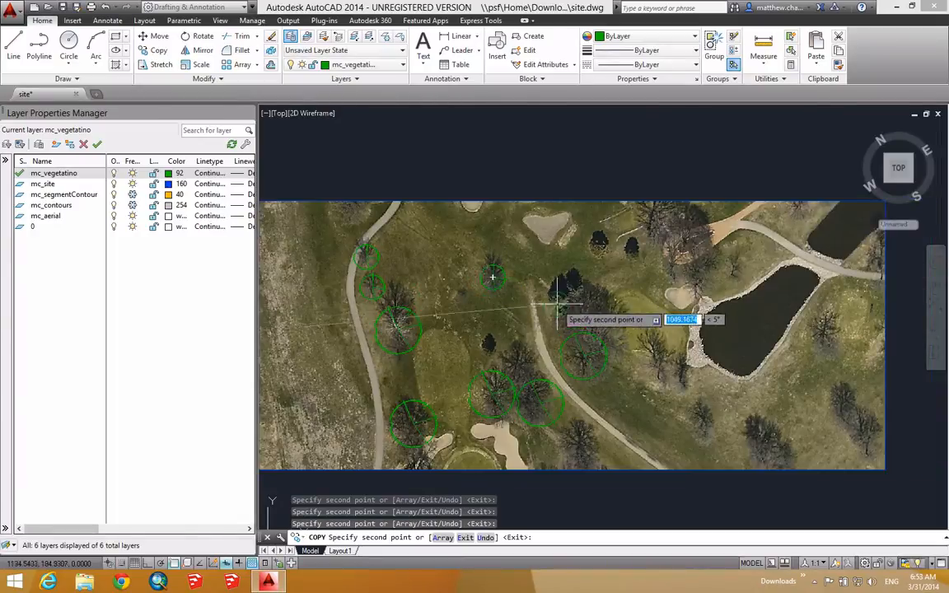
{"action": "left_click", "coordinate": [677, 377]}
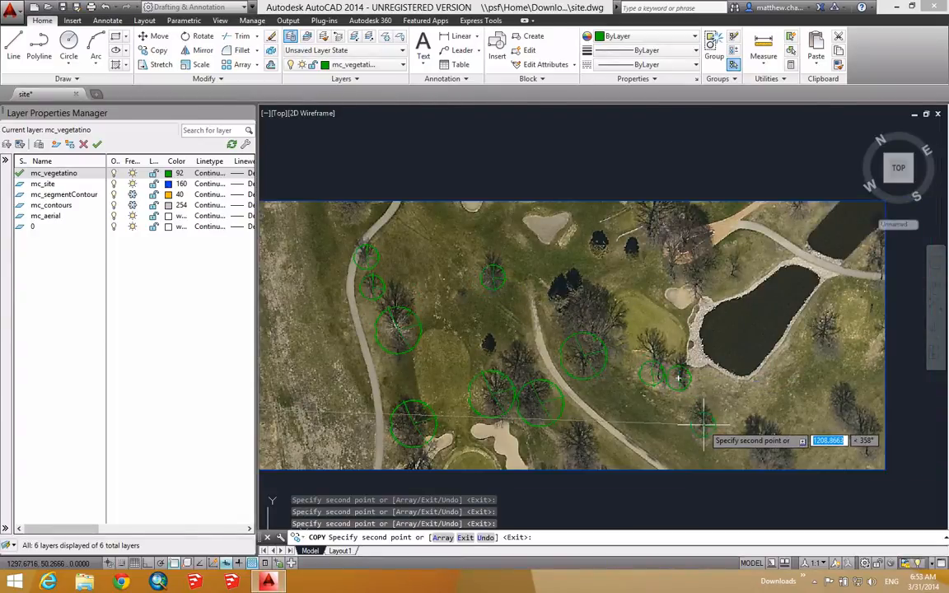
{"action": "left_click", "coordinate": [703, 420]}
{"action": "left_click", "coordinate": [821, 336]}
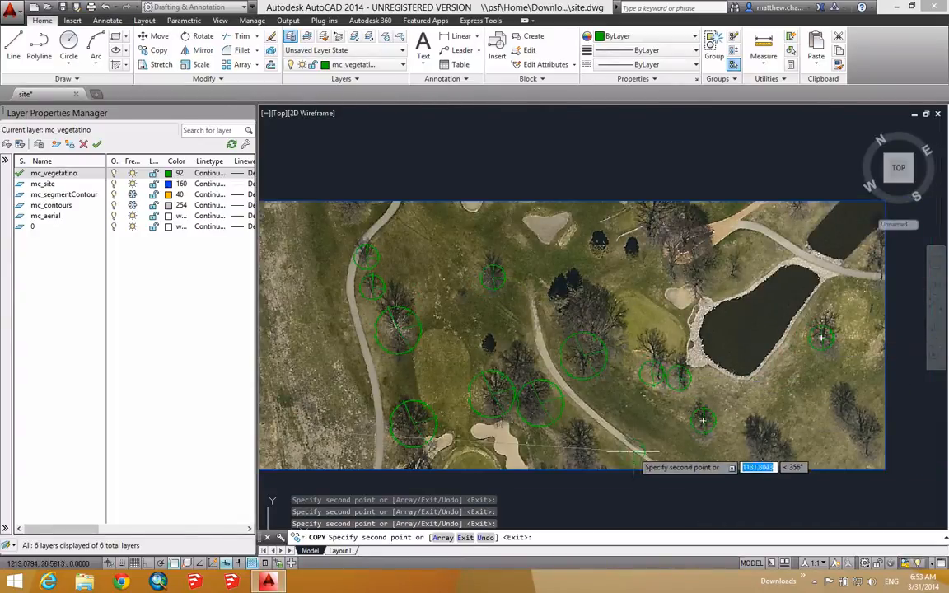
{"action": "left_click", "coordinate": [581, 441]}
{"action": "key", "text": "Escape"}
- Insert the treeEvr.dwg block at the base of the dark evergreen on the lawn by the street corner, scale 1, rotation 0
{"action": "middle_click_drag", "start_coordinate": [316, 322], "coordinate": [913, 295]}
{"action": "middle_click_drag", "start_coordinate": [572, 295], "coordinate": [771, 292]}
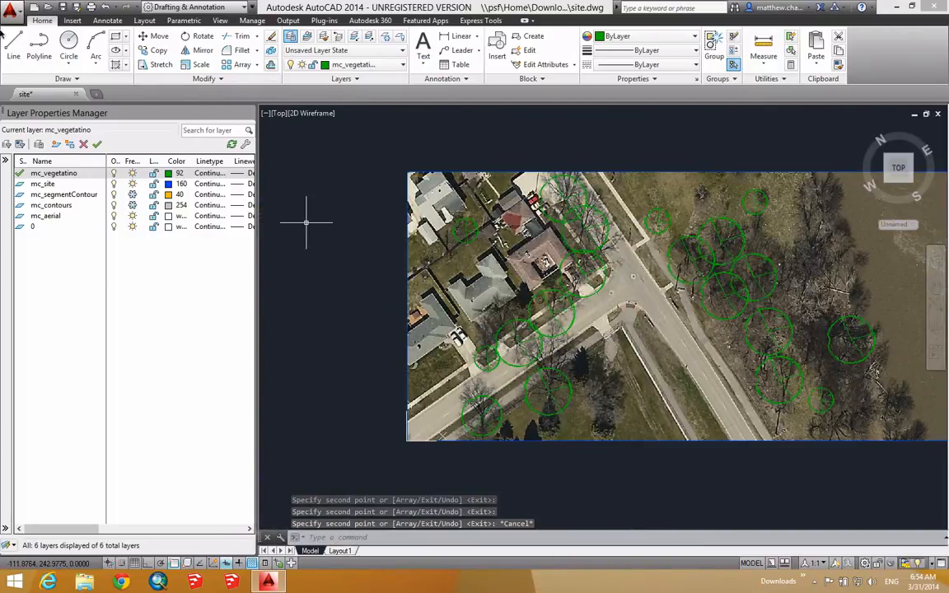
{"action": "left_click", "coordinate": [73, 19]}
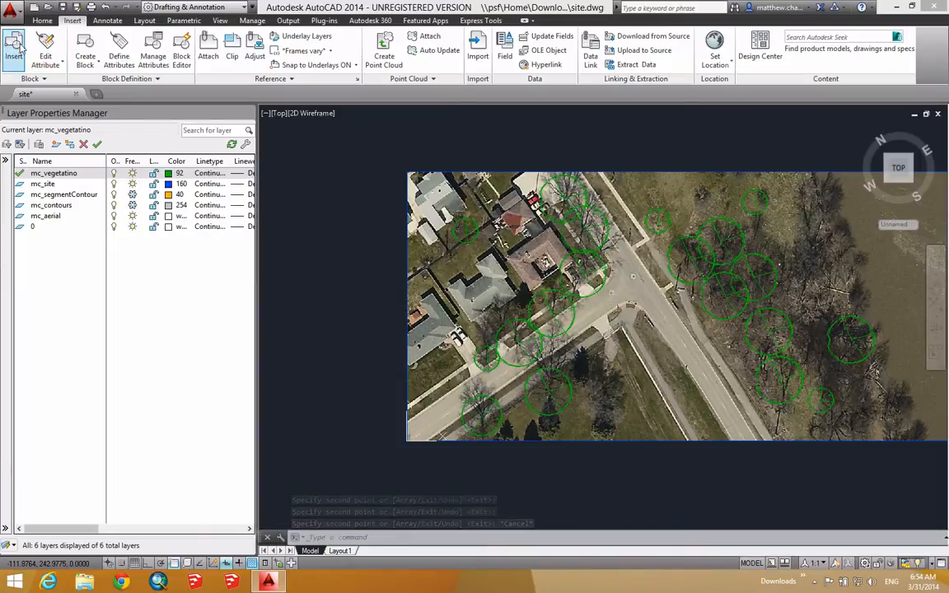
{"action": "left_click", "coordinate": [14, 49]}
{"action": "left_click", "coordinate": [657, 158]}
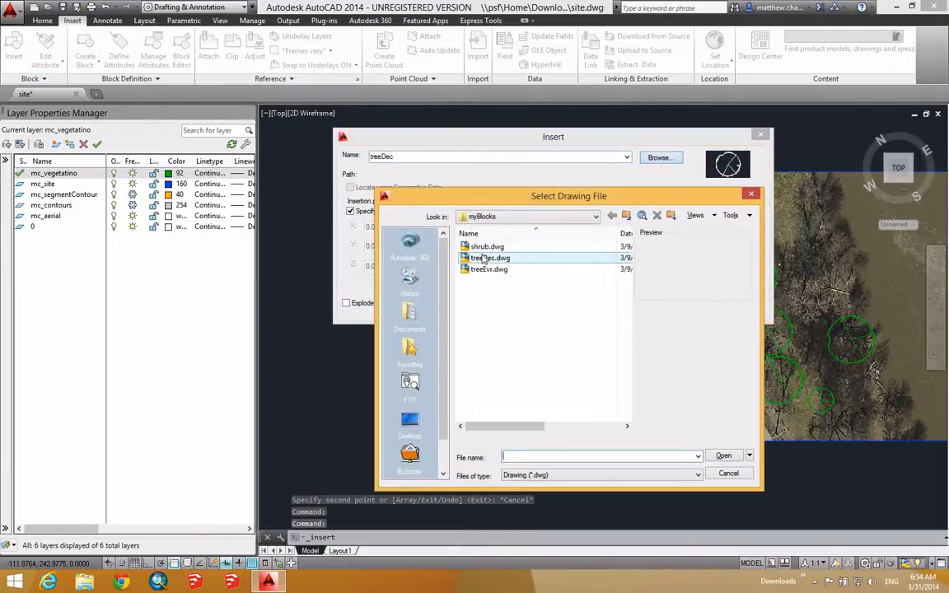
{"action": "left_click", "coordinate": [497, 270]}
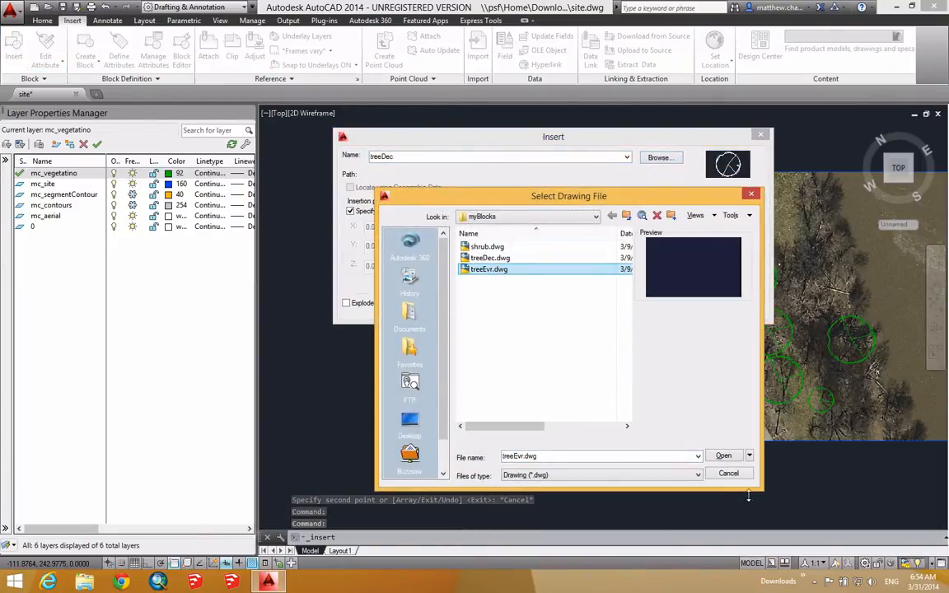
{"action": "left_click", "coordinate": [724, 457]}
{"action": "left_click", "coordinate": [644, 305]}
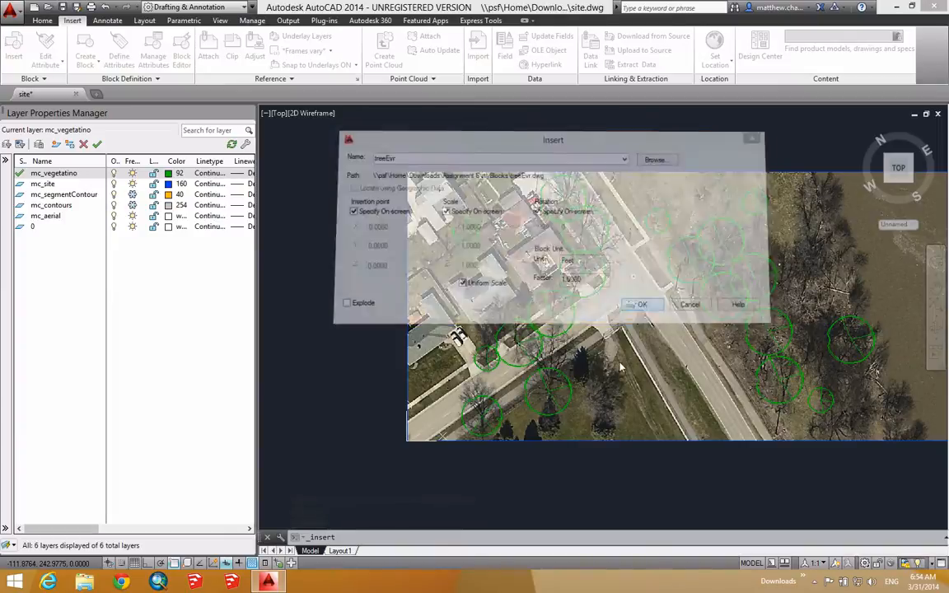
{"action": "scroll", "coordinate": [614, 396], "scroll_direction": "up", "scroll_amount": 5}
{"action": "left_click", "coordinate": [516, 367]}
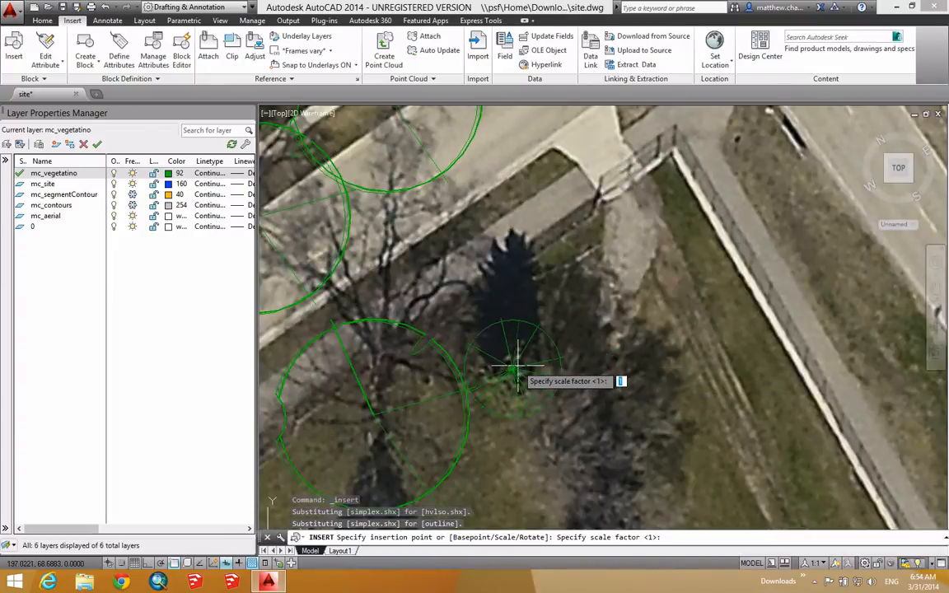
{"action": "key", "text": "Return"}
{"action": "scroll", "coordinate": [526, 374], "scroll_direction": "down", "scroll_amount": 3}
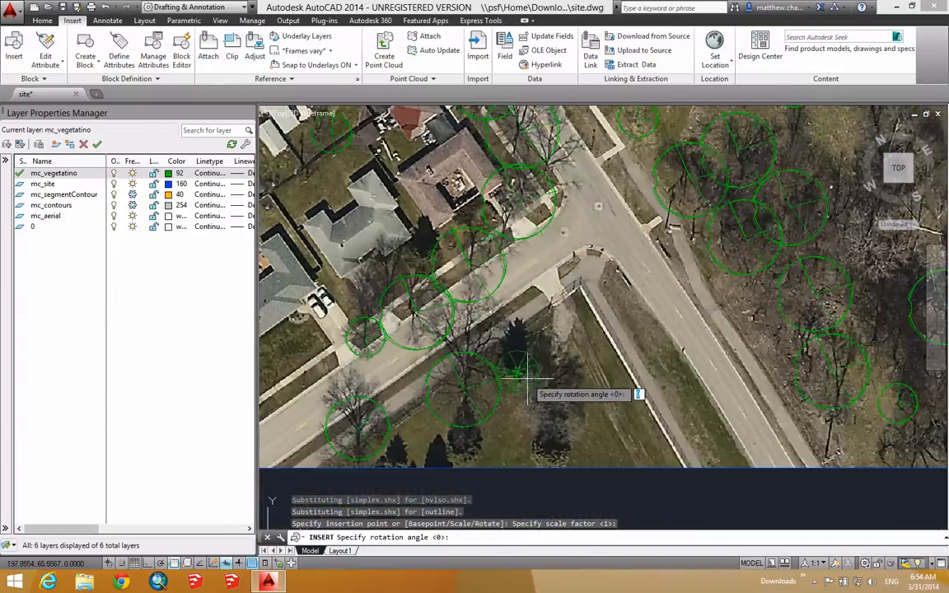
{"action": "key", "text": "Return"}
- Copy the evergreen tree block from its center point over the other evergreens on the lawn beside the street
{"action": "type", "text": "co"}
{"action": "key", "text": "Return"}
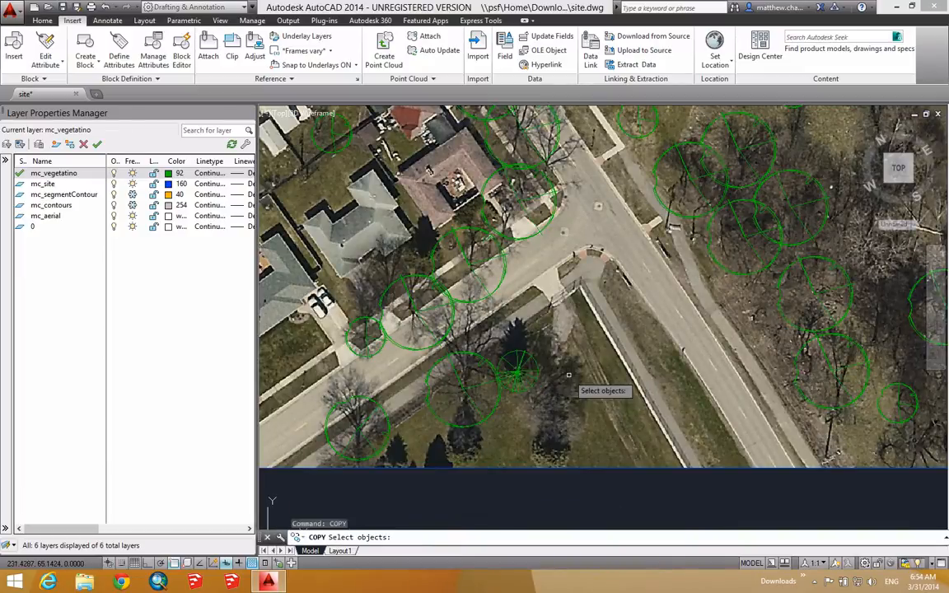
{"action": "left_click", "coordinate": [535, 372]}
{"action": "key", "text": "Return"}
{"action": "left_click", "coordinate": [517, 371]}
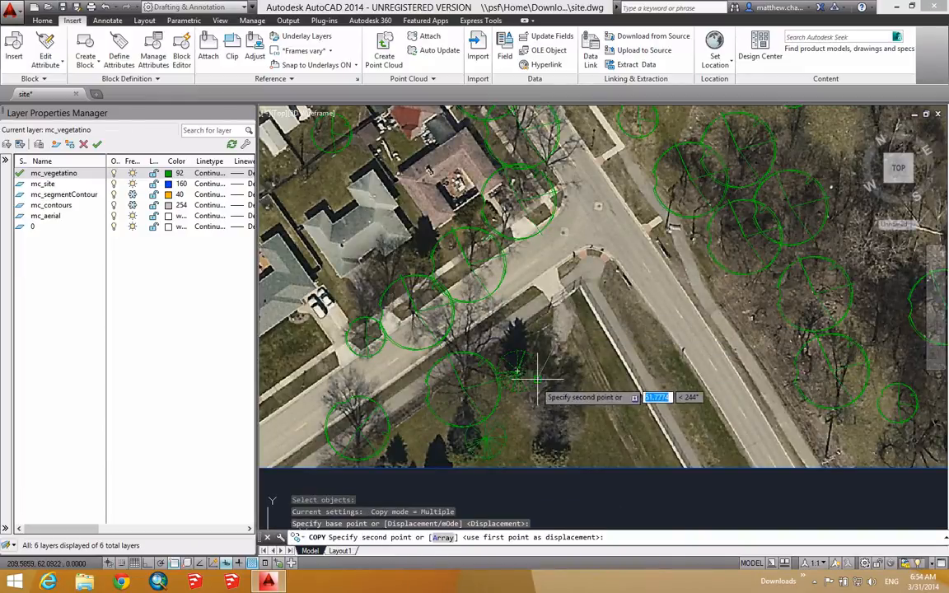
{"action": "left_click", "coordinate": [478, 446]}
- Copy the evergreen tree block among the trees in the wooded strip before the river and beside the corner house
{"action": "scroll", "coordinate": [445, 366], "scroll_direction": "down", "scroll_amount": 4}
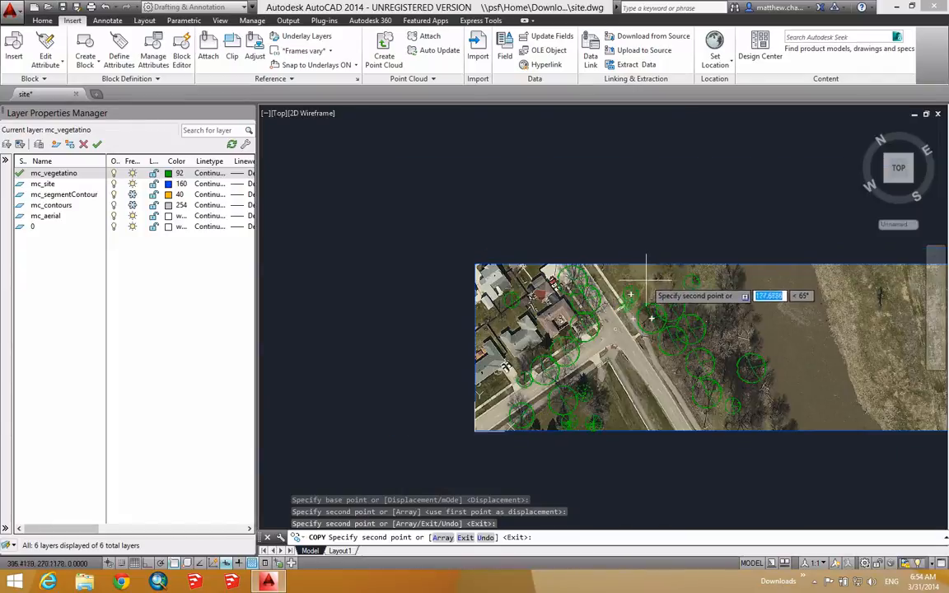
{"action": "scroll", "coordinate": [645, 280], "scroll_direction": "up", "scroll_amount": 4}
{"action": "left_click", "coordinate": [734, 230]}
{"action": "middle_click_drag", "start_coordinate": [705, 265], "coordinate": [544, 220]}
{"action": "left_click", "coordinate": [666, 247]}
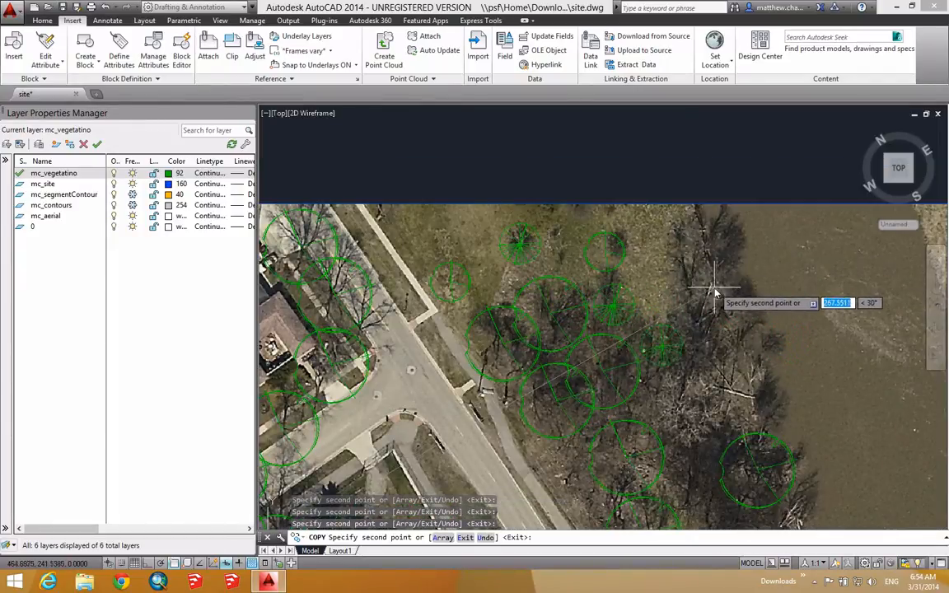
{"action": "left_click", "coordinate": [715, 293]}
{"action": "middle_click_drag", "start_coordinate": [508, 324], "coordinate": [636, 280]}
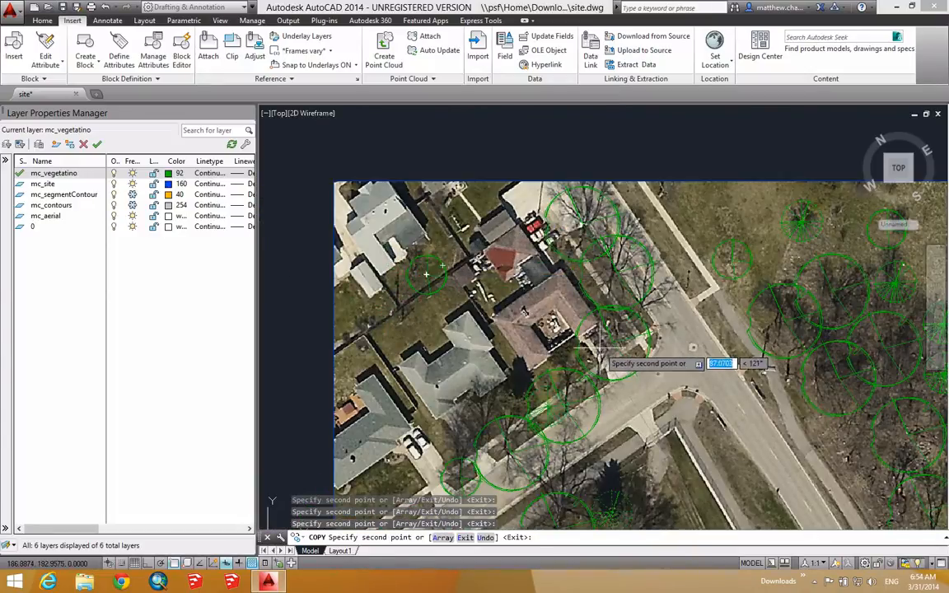
- Copy the evergreen tree block over the dark evergreens and remaining uncovered trees on the golf course and around the pond
{"action": "scroll", "coordinate": [618, 329], "scroll_direction": "down", "scroll_amount": 4}
{"action": "middle_click_drag", "start_coordinate": [875, 311], "coordinate": [570, 282]}
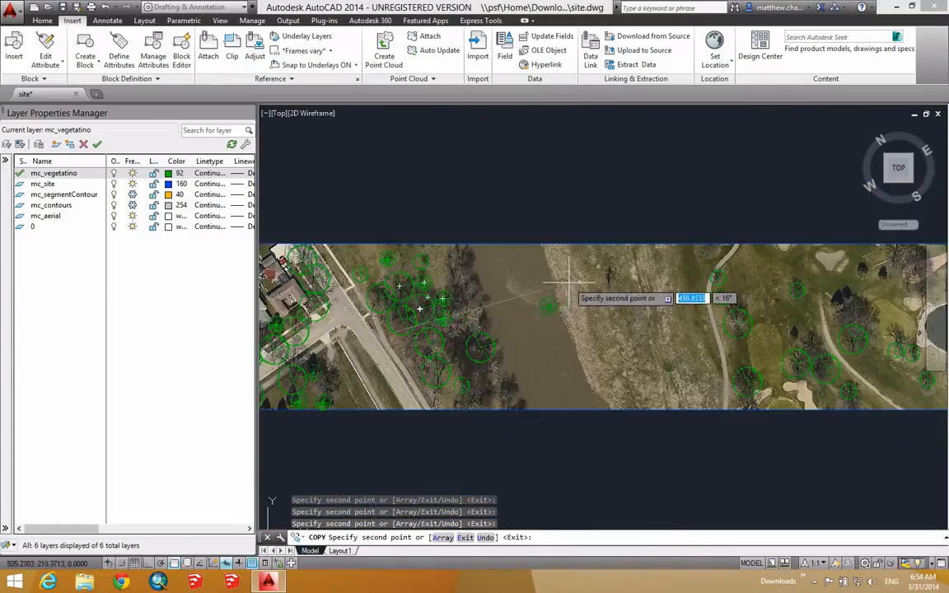
{"action": "middle_click_drag", "start_coordinate": [760, 288], "coordinate": [522, 295]}
{"action": "scroll", "coordinate": [623, 284], "scroll_direction": "up", "scroll_amount": 2}
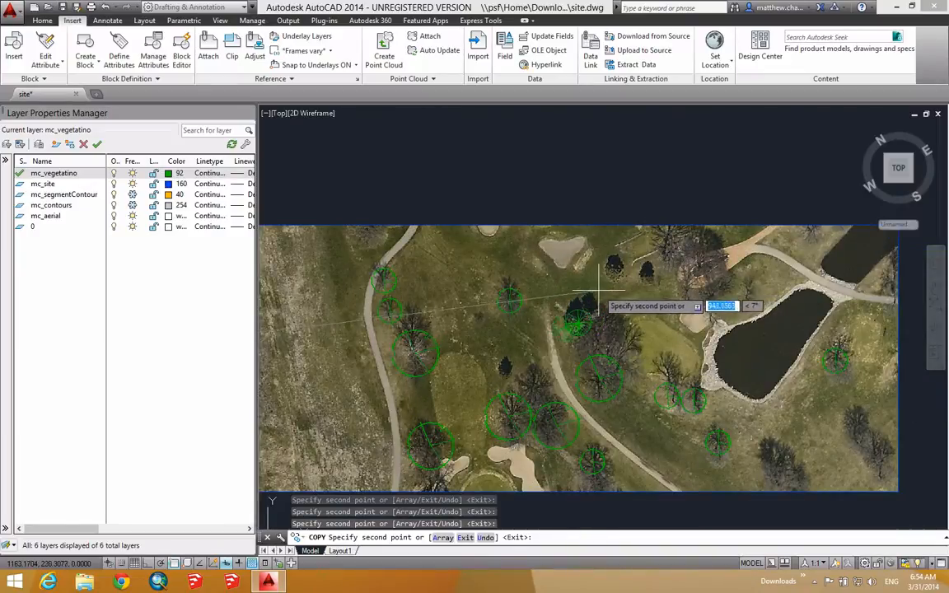
{"action": "left_click", "coordinate": [641, 238]}
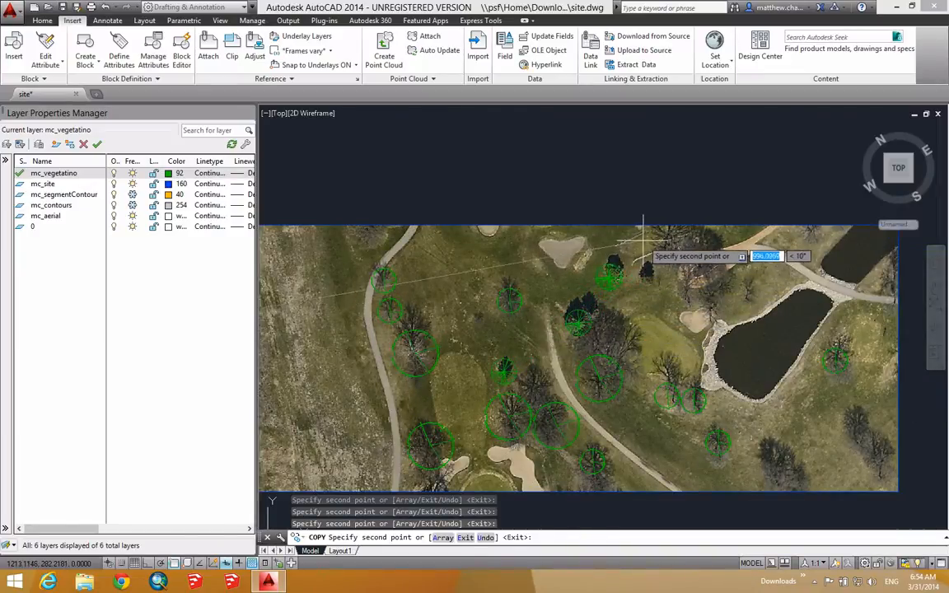
{"action": "left_click", "coordinate": [677, 238]}
{"action": "middle_click_drag", "start_coordinate": [759, 332], "coordinate": [680, 283]}
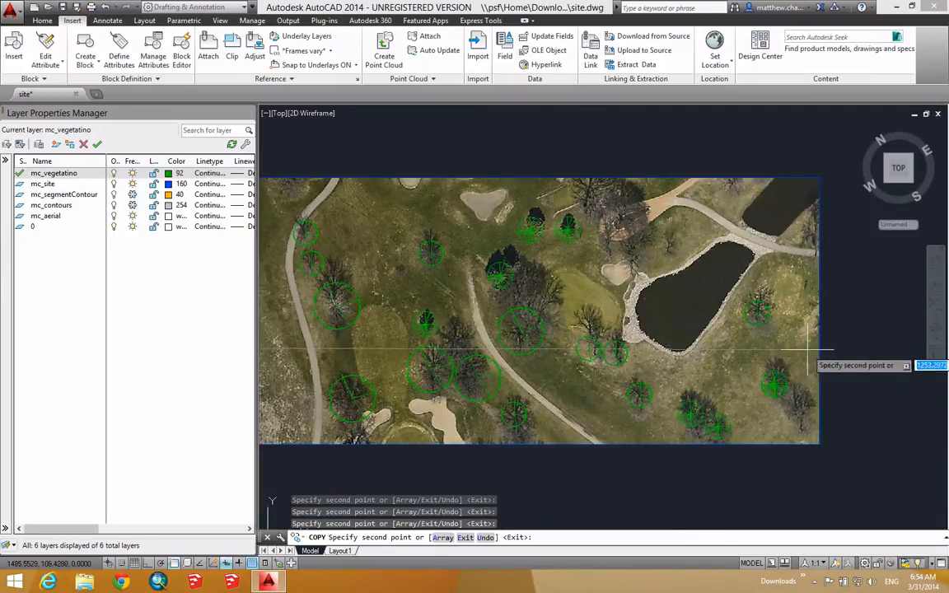
{"action": "middle_click_drag", "start_coordinate": [445, 367], "coordinate": [505, 332]}
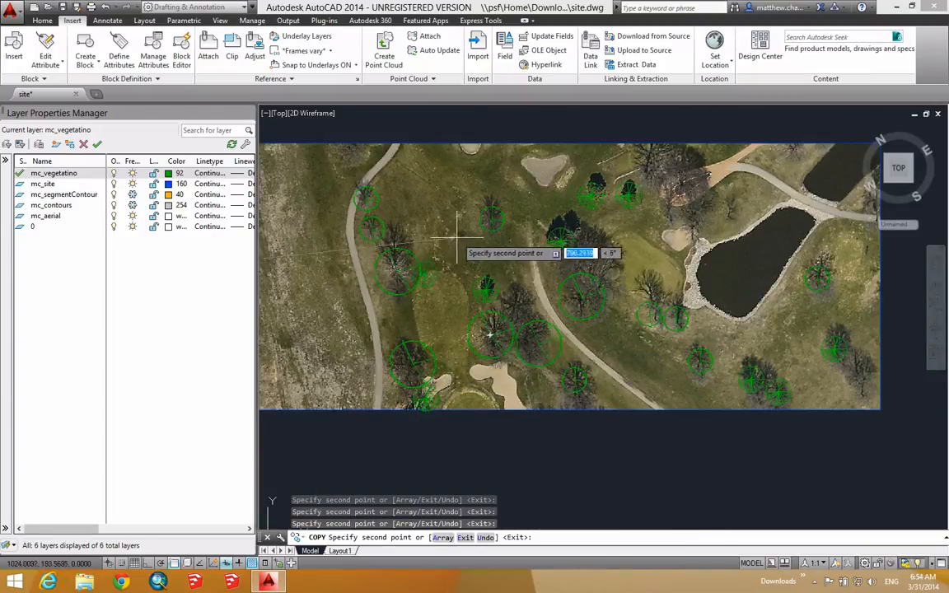
- Finish copying the evergreen tree block from the golf course path back to the wooded strip by the river
{"action": "middle_click_drag", "start_coordinate": [471, 240], "coordinate": [753, 248]}
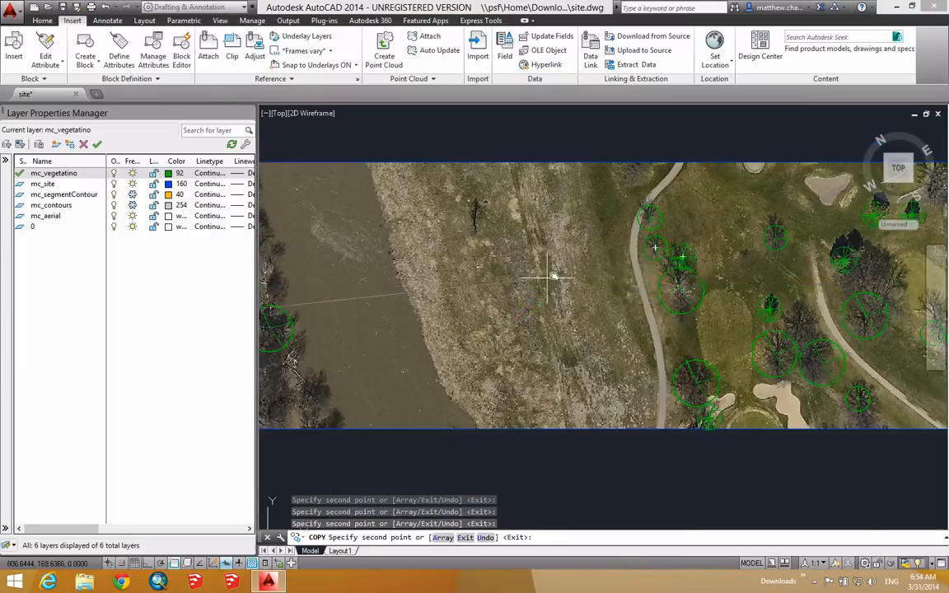
{"action": "middle_click_drag", "start_coordinate": [555, 275], "coordinate": [687, 270]}
{"action": "left_click", "coordinate": [384, 352]}
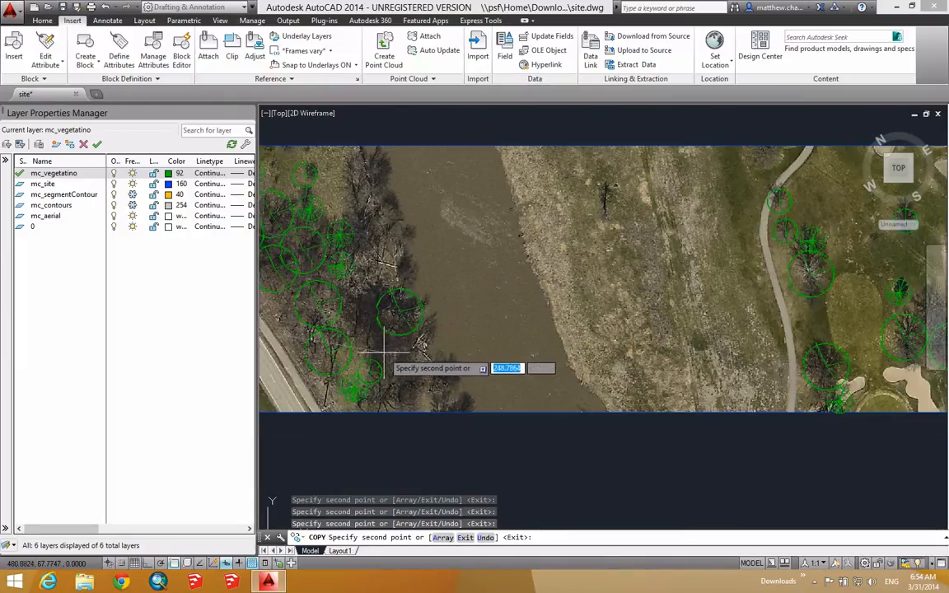
{"action": "middle_click_drag", "start_coordinate": [444, 294], "coordinate": [911, 311]}
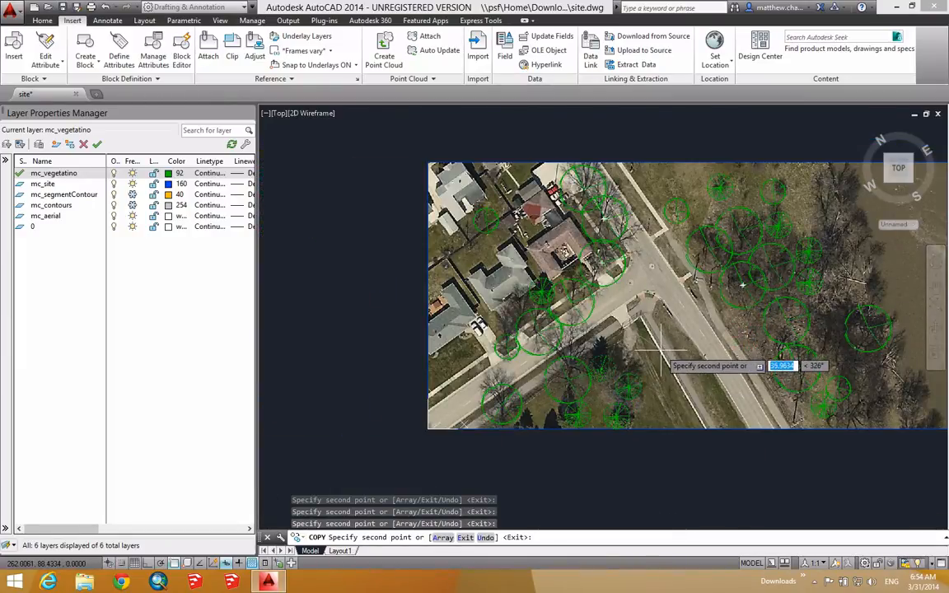
{"action": "middle_click_drag", "start_coordinate": [745, 282], "coordinate": [665, 285]}
{"action": "key", "text": "Escape"}
{"action": "scroll", "coordinate": [527, 306], "scroll_direction": "down", "scroll_amount": 4}
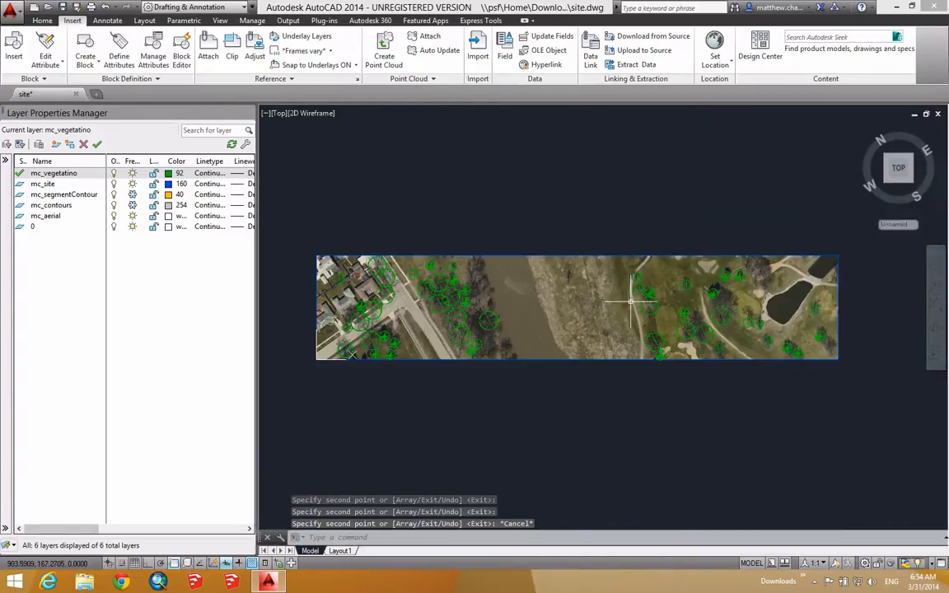
- Thaw the mc_contours layer, make it current, and freeze all the other layers
{"action": "left_click", "coordinate": [132, 195]}
{"action": "left_click", "coordinate": [132, 205]}
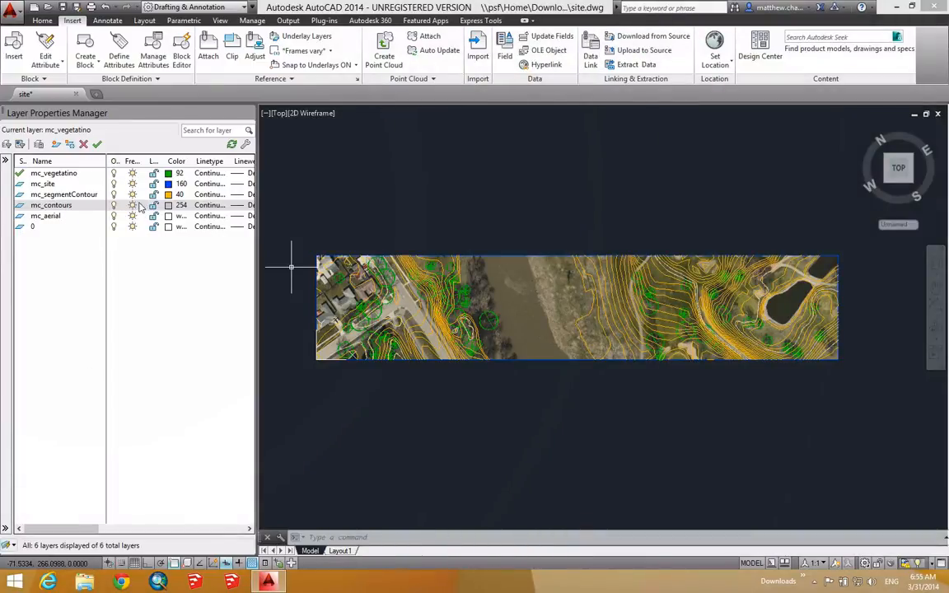
{"action": "left_click", "coordinate": [131, 194]}
{"action": "left_click", "coordinate": [20, 207]}
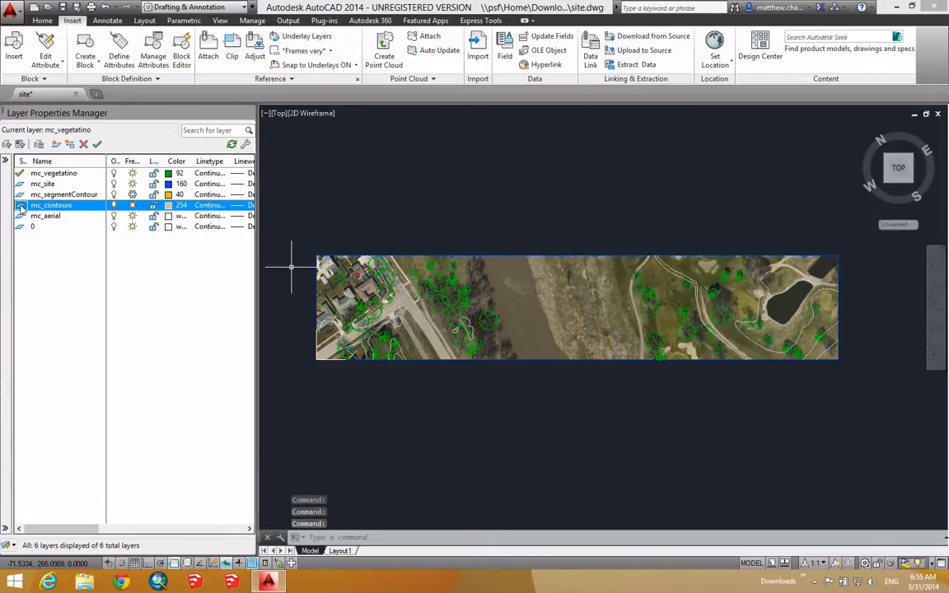
{"action": "left_click", "coordinate": [133, 216]}
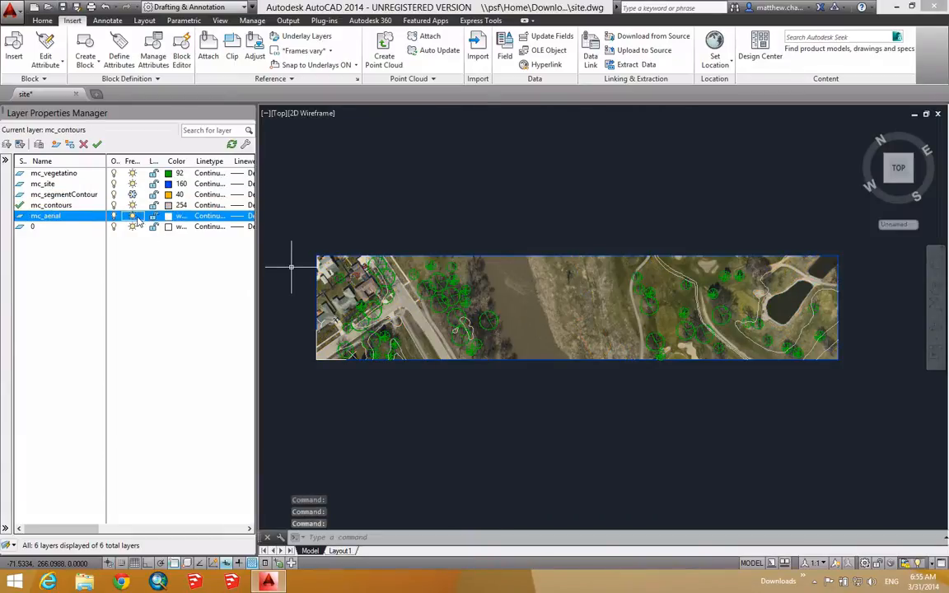
{"action": "left_click", "coordinate": [132, 227]}
{"action": "left_click", "coordinate": [133, 186]}
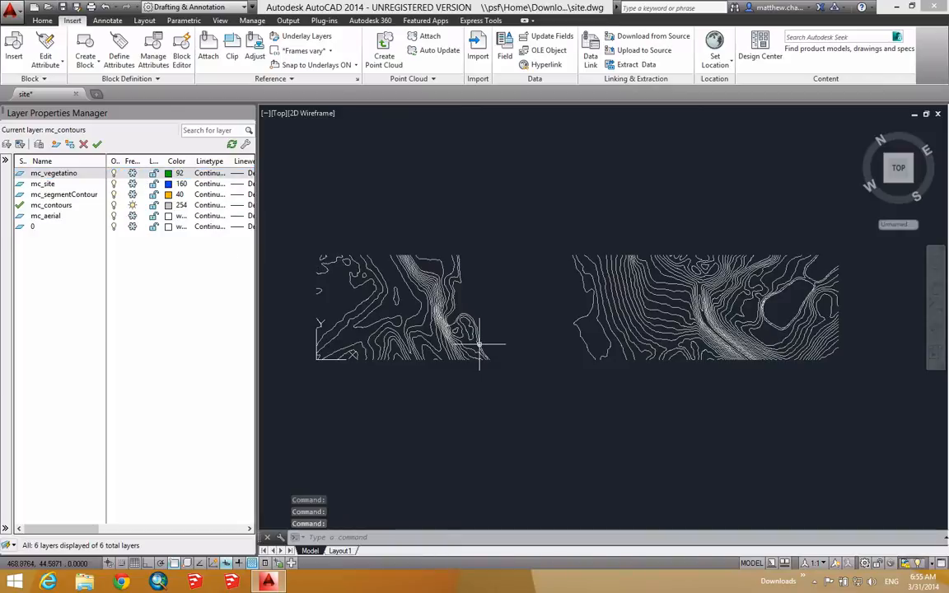
{"action": "key", "text": "Escape"}
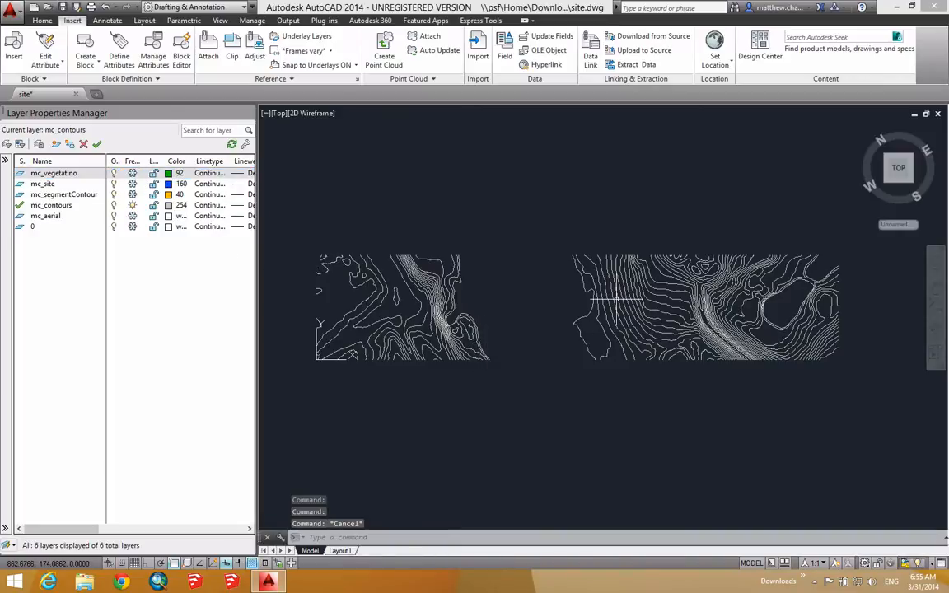
- Delete all the original contour lines on the mc_contours layer
{"action": "left_click", "coordinate": [305, 241]}
{"action": "left_click", "coordinate": [945, 392]}
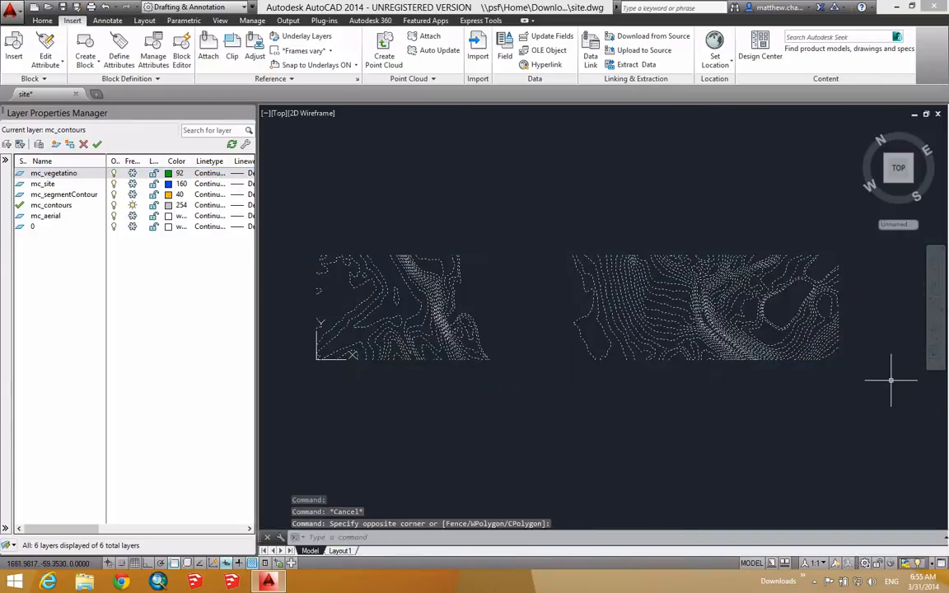
{"action": "key", "text": "Delete"}
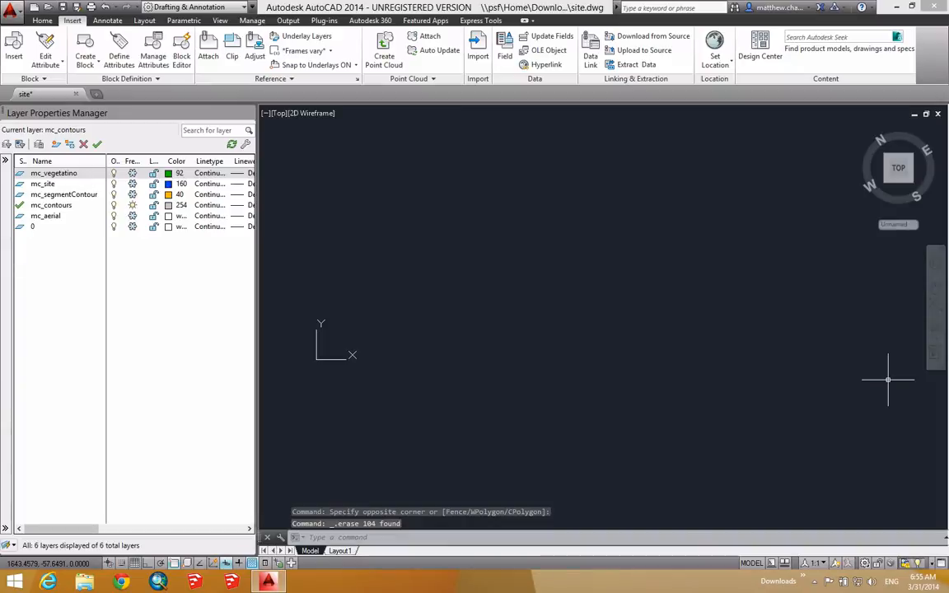
- Thaw the mc_vegetatino, mc_site, mc_segmentContour, mc_aerial and 0 layers
{"action": "left_click", "coordinate": [132, 173]}
{"action": "left_click", "coordinate": [132, 184]}
{"action": "left_click", "coordinate": [132, 194]}
{"action": "left_click", "coordinate": [132, 206]}
{"action": "left_click", "coordinate": [132, 216]}
{"action": "left_click", "coordinate": [131, 227]}
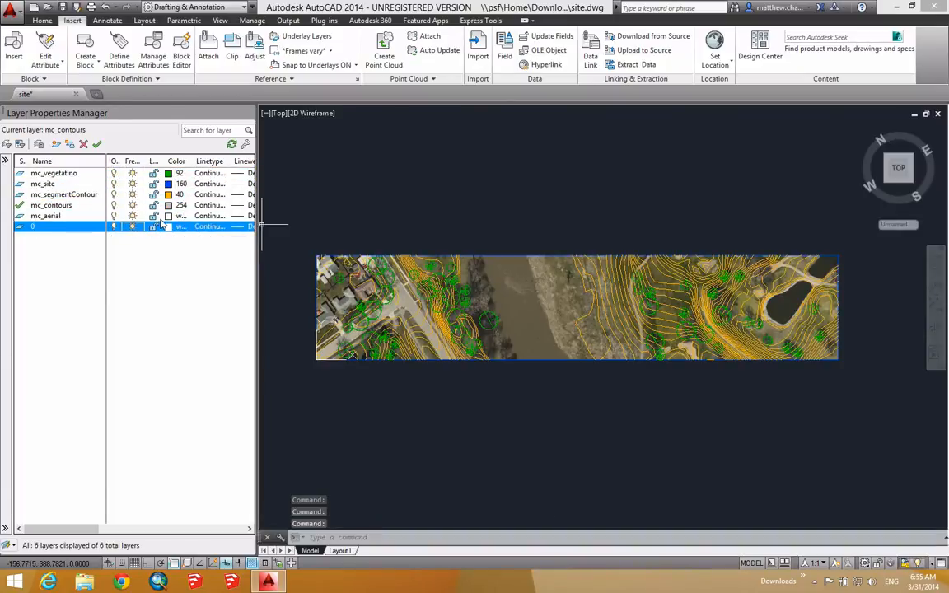
{"action": "key", "text": "Escape"}
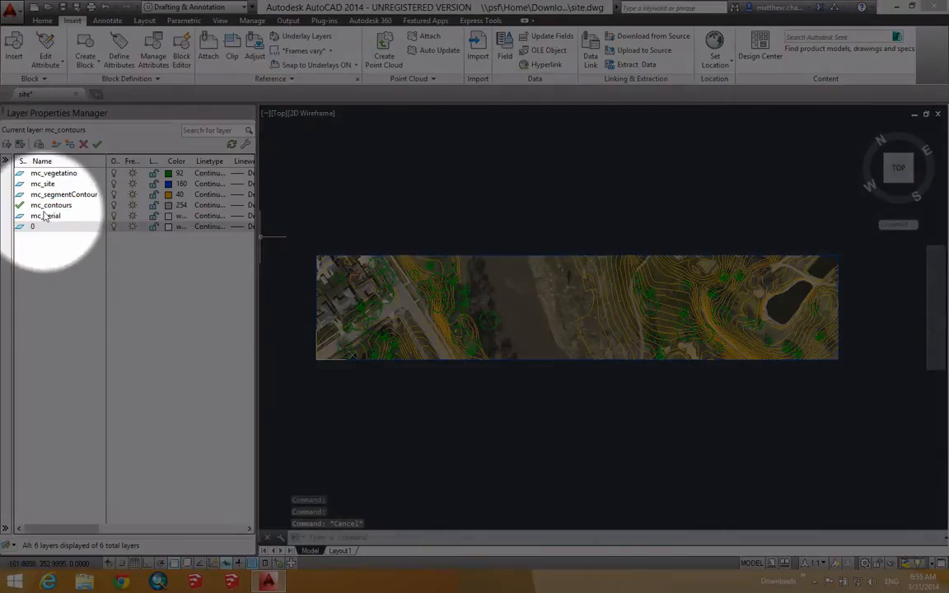
- Purge all unused items from the drawing, including nested items
{"action": "type", "text": "p"}
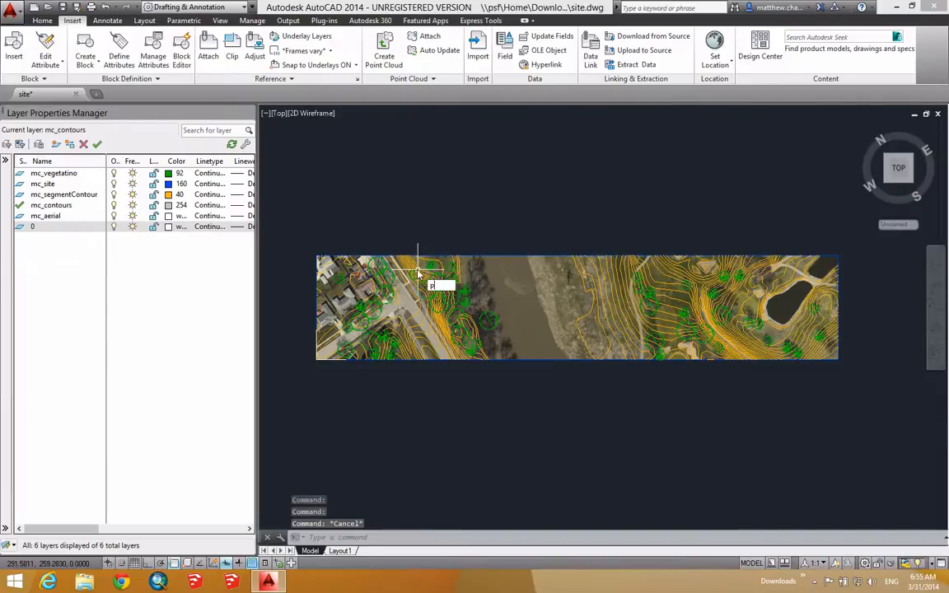
{"action": "type", "text": "urge"}
{"action": "key", "text": "Return"}
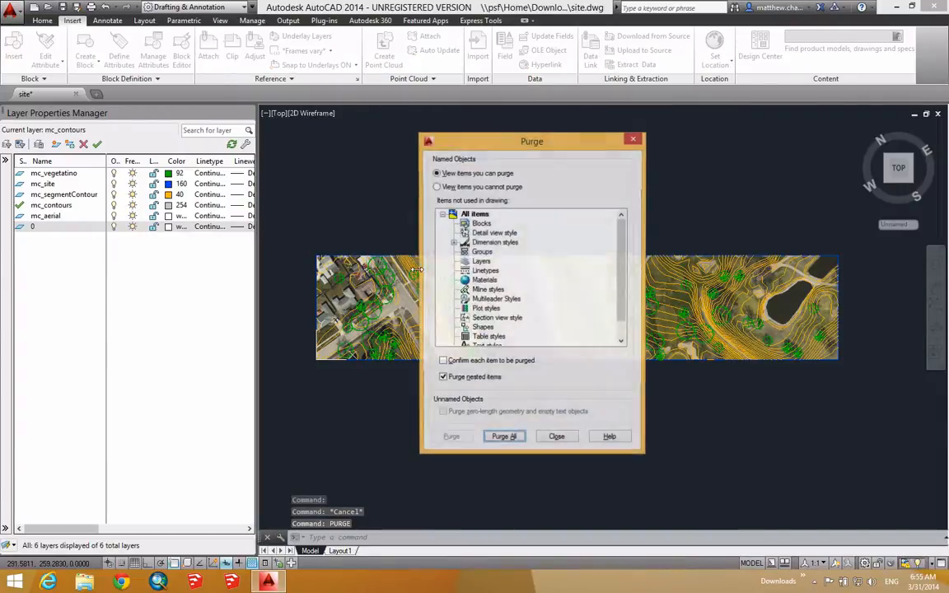
{"action": "left_click", "coordinate": [511, 439]}
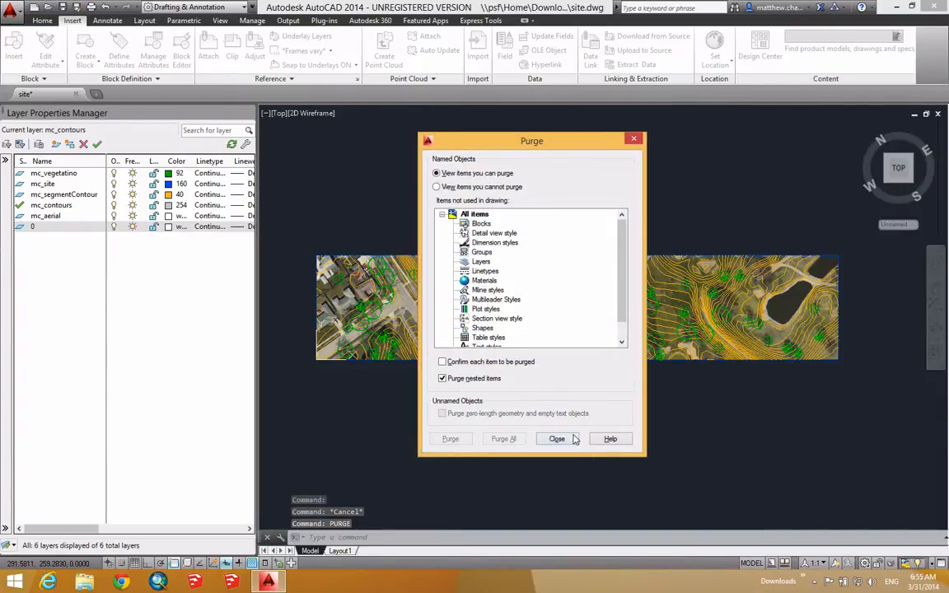
{"action": "left_click", "coordinate": [557, 438]}
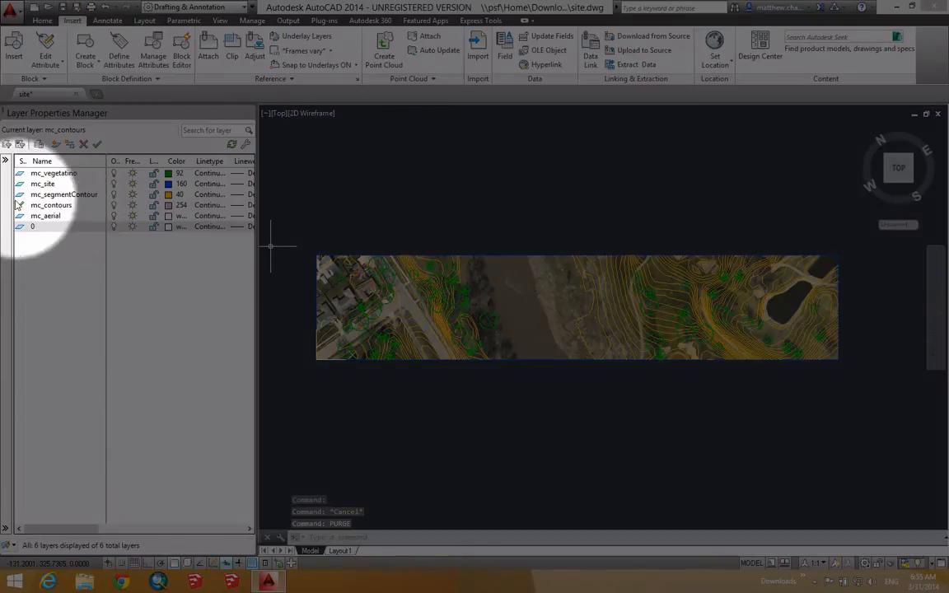
- Make layer 0 current and purge the drawing again to remove the empty mc_contours layer
{"action": "double_click", "coordinate": [21, 228]}
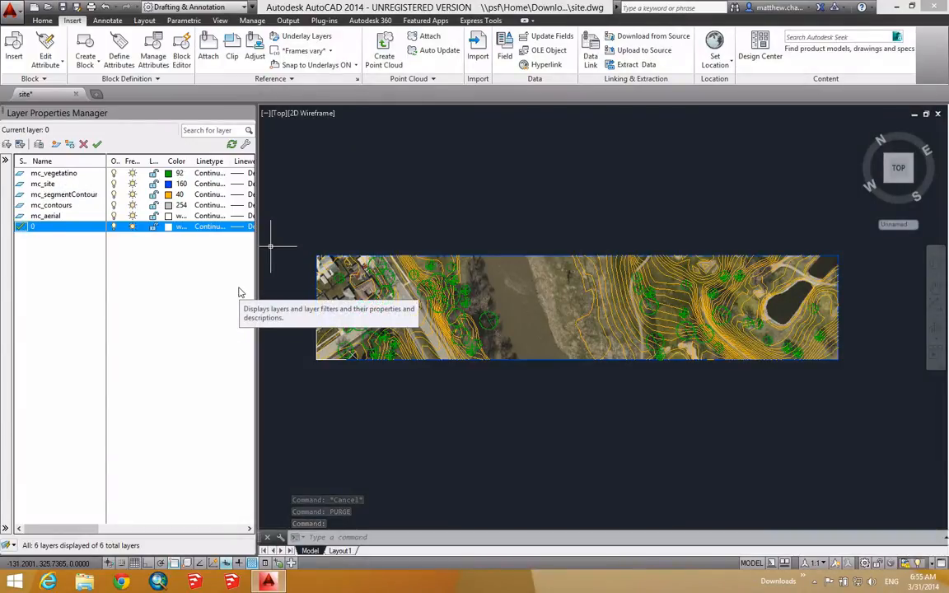
{"action": "middle_click_drag", "start_coordinate": [452, 276], "coordinate": [482, 264]}
{"action": "type", "text": "purge"}
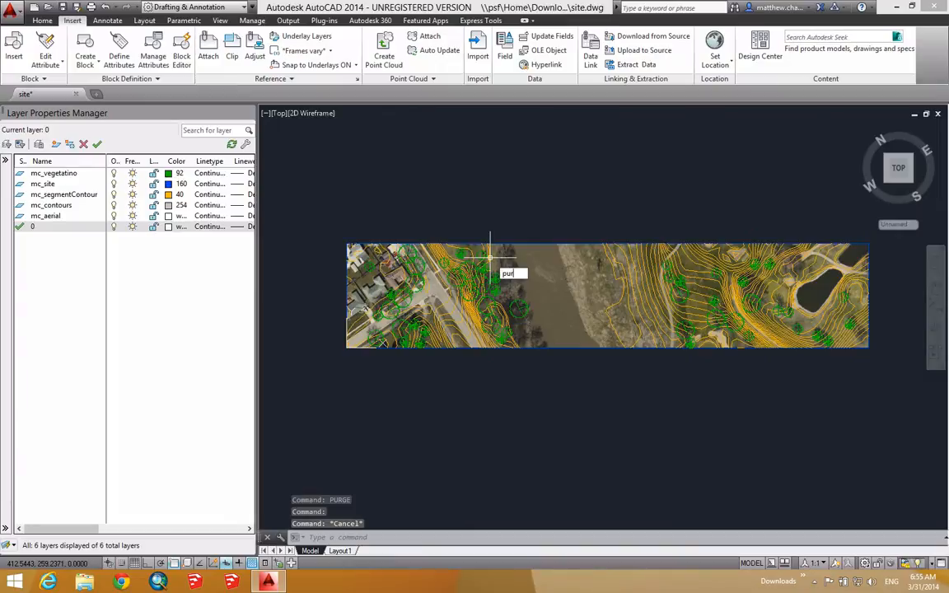
{"action": "key", "text": "Return"}
{"action": "left_click", "coordinate": [519, 439]}
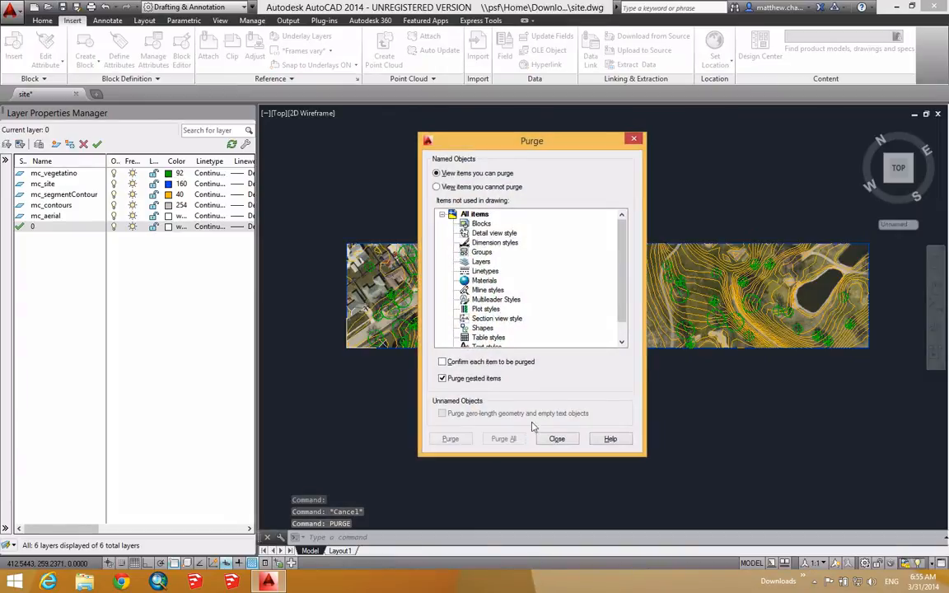
{"action": "left_click", "coordinate": [633, 139]}
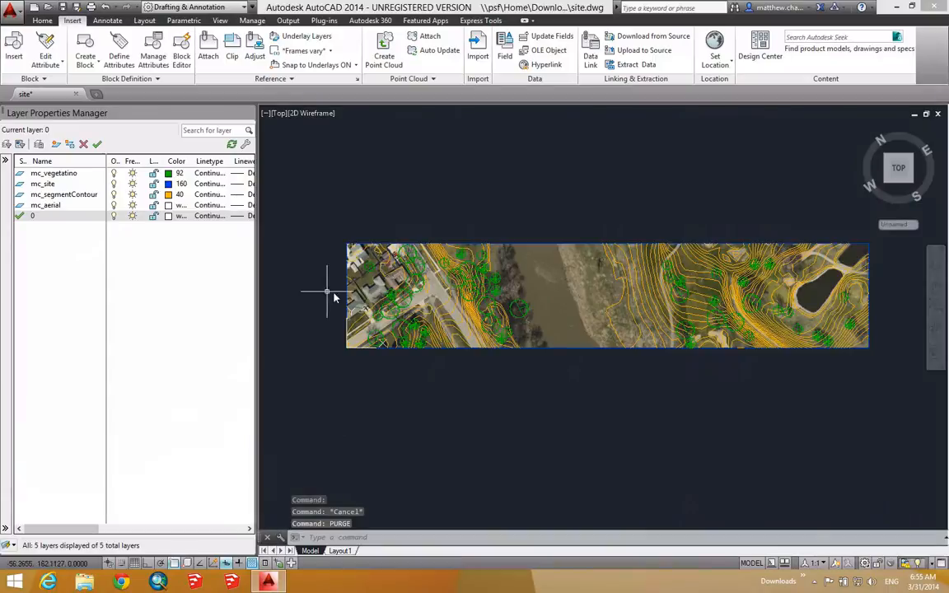
- Save the drawing as a new version named site026414.dwg in the wip folder
{"action": "mouse_move", "coordinate": [495, 307]}
{"action": "middle_mouse_down"}
{"action": "mouse_move", "coordinate": [481, 320]}
{"action": "mouse_move", "coordinate": [470, 304]}
{"action": "middle_mouse_up"}
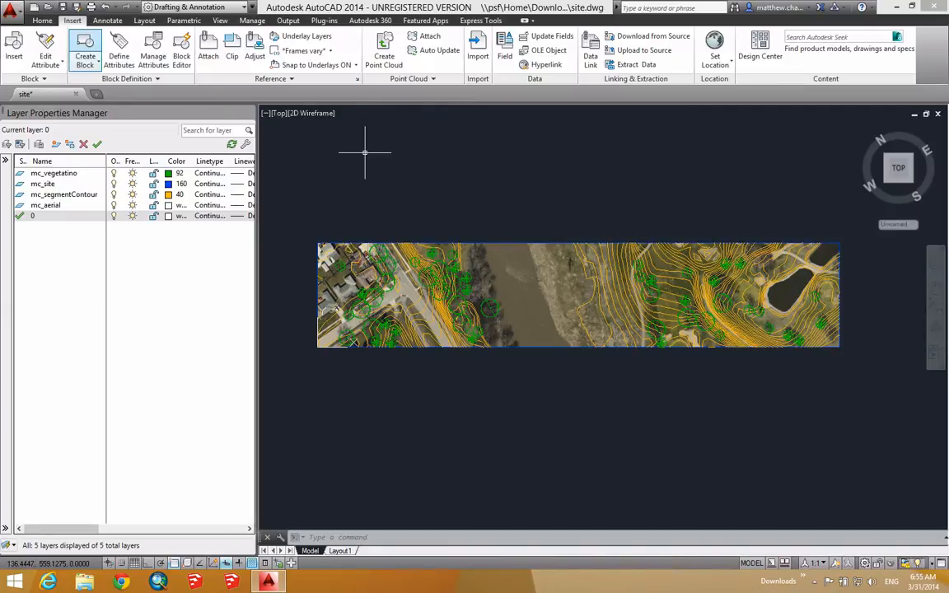
{"action": "left_click", "coordinate": [12, 15]}
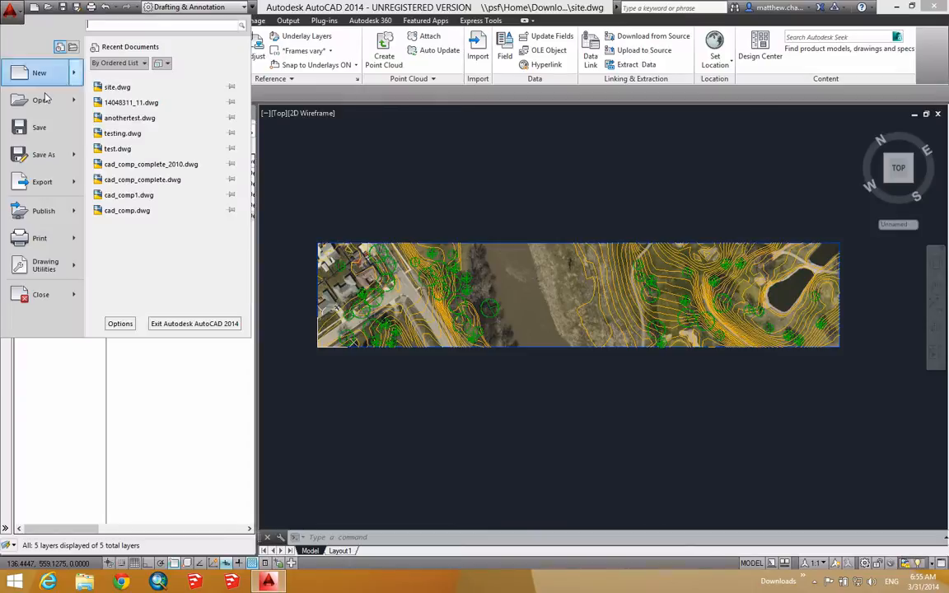
{"action": "left_click", "coordinate": [38, 140]}
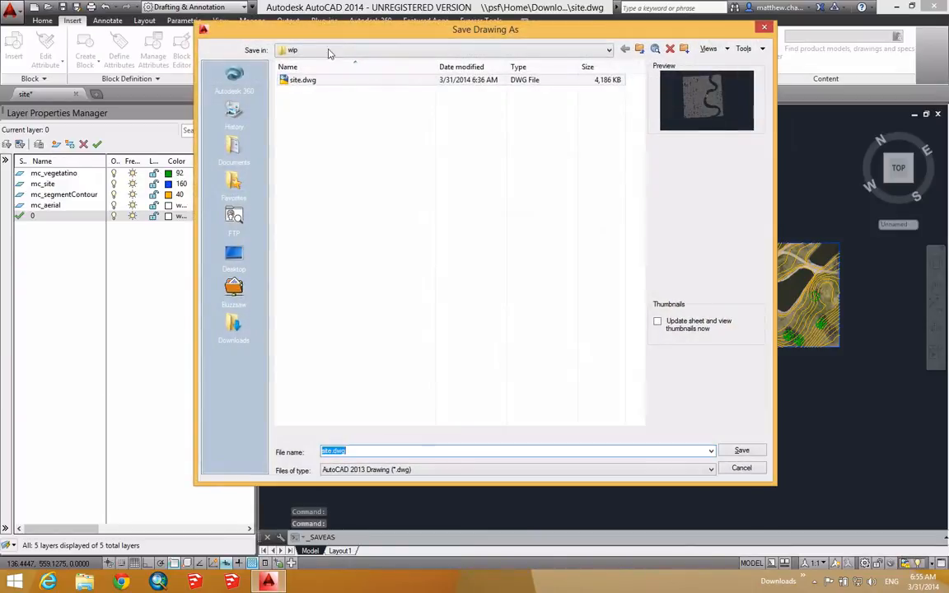
{"action": "left_click", "coordinate": [333, 451]}
{"action": "type", "text": "1"}
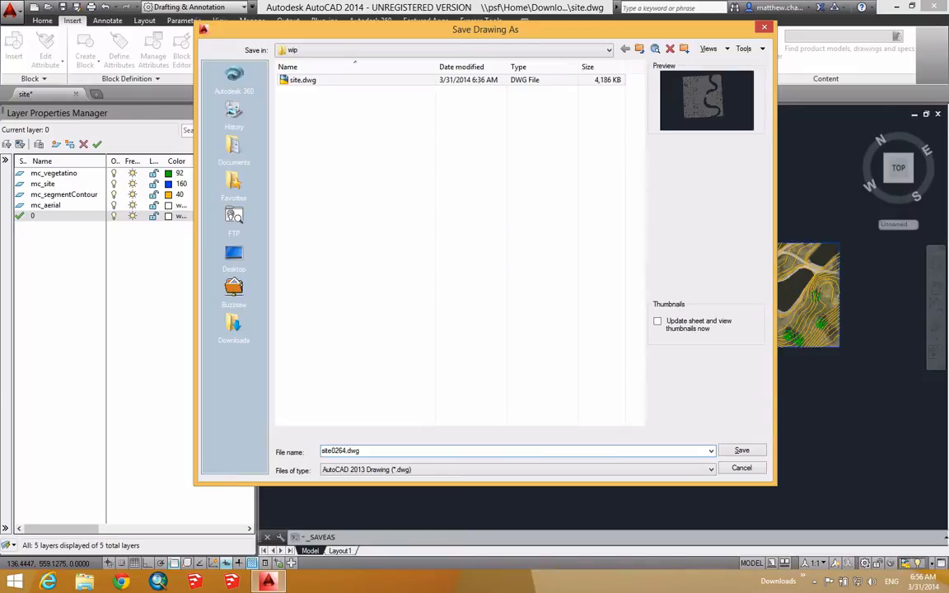
{"action": "key", "text": "Return"}
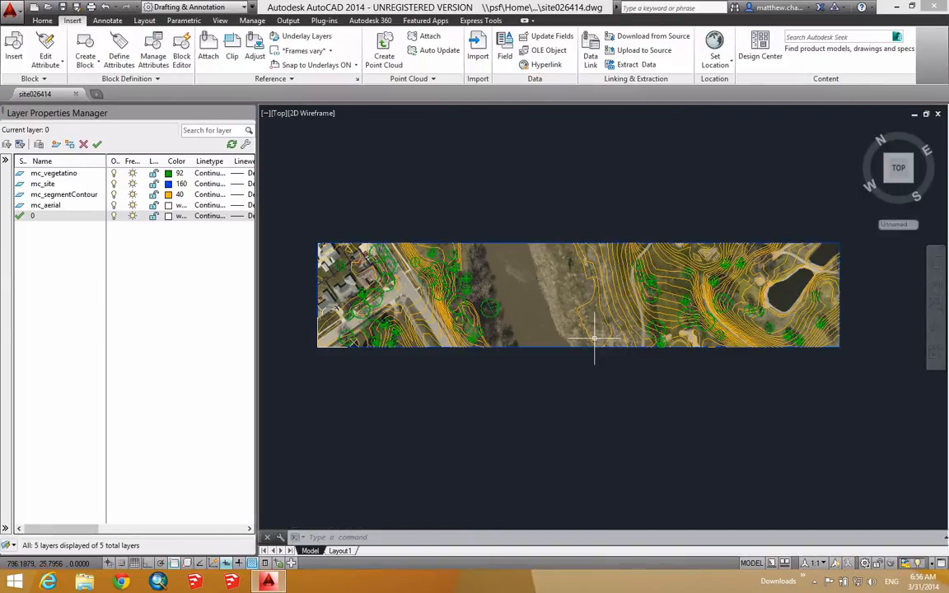
{"action": "middle_click_drag", "start_coordinate": [608, 339], "coordinate": [609, 361]}
{"action": "scroll", "coordinate": [611, 346], "scroll_direction": "up", "scroll_amount": 2}
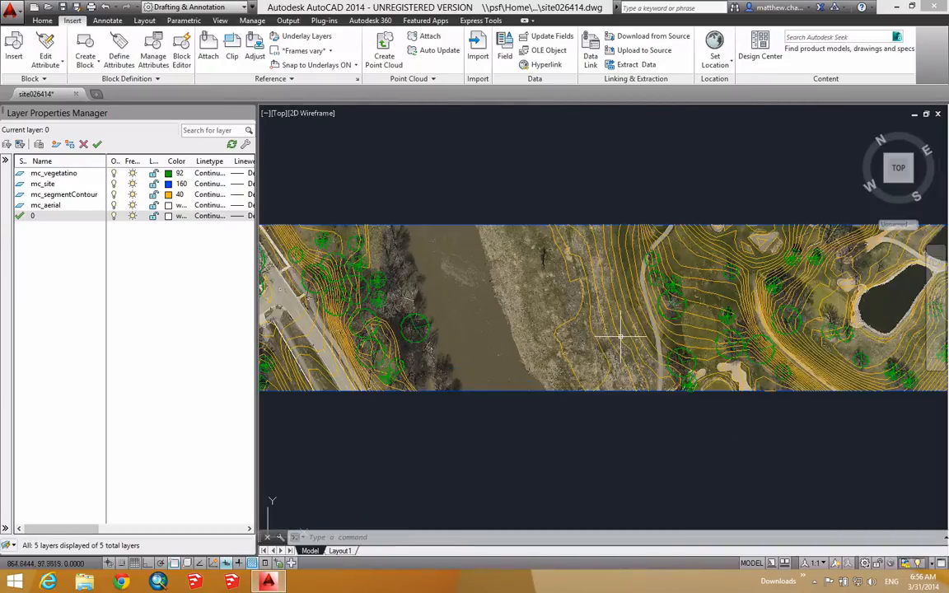
{"action": "middle_click_drag", "start_coordinate": [572, 317], "coordinate": [585, 314]}
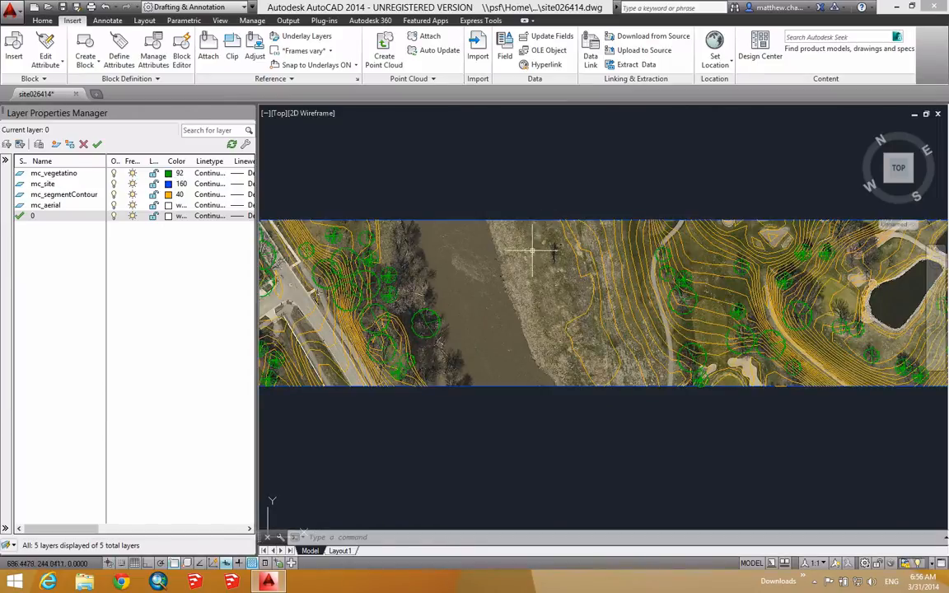
{"action": "scroll", "coordinate": [552, 308], "scroll_direction": "down", "scroll_amount": 1}
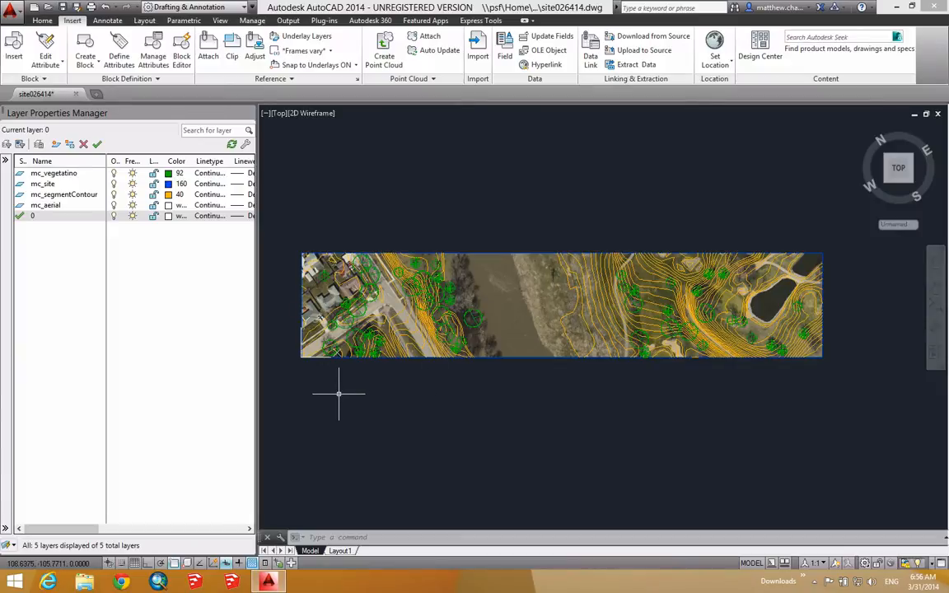
- Examine the older AutoCAD file formats offered for saving the drawing, and leave without saving
{"action": "left_click", "coordinate": [11, 10]}
{"action": "left_click", "coordinate": [48, 155]}
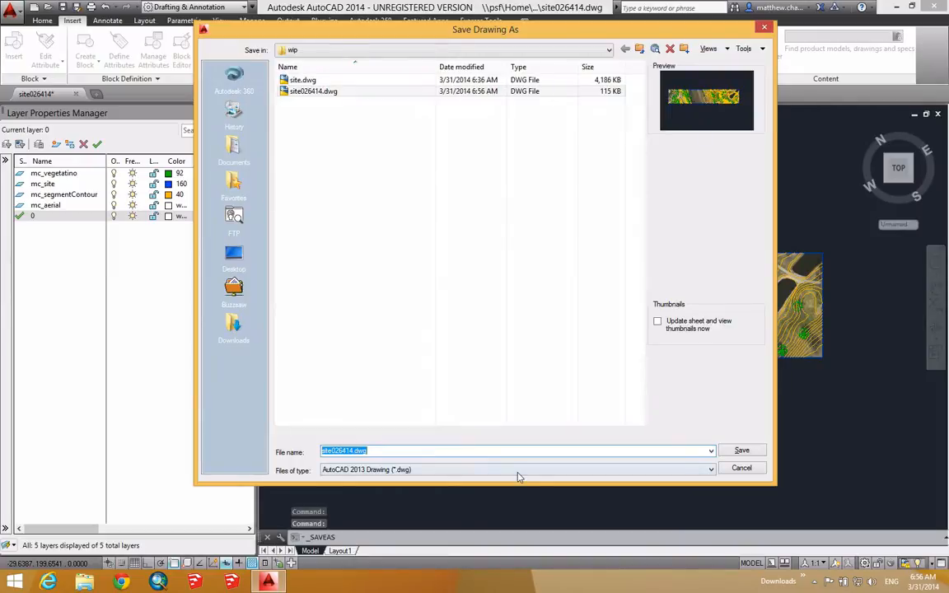
{"action": "left_click", "coordinate": [518, 473]}
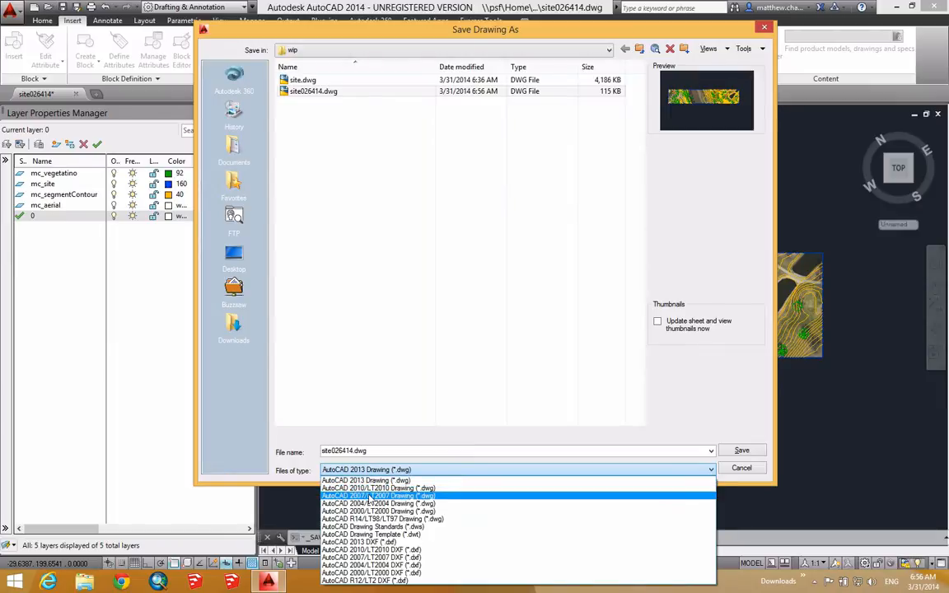
{"action": "left_click", "coordinate": [481, 108]}
{"action": "left_click", "coordinate": [764, 28]}
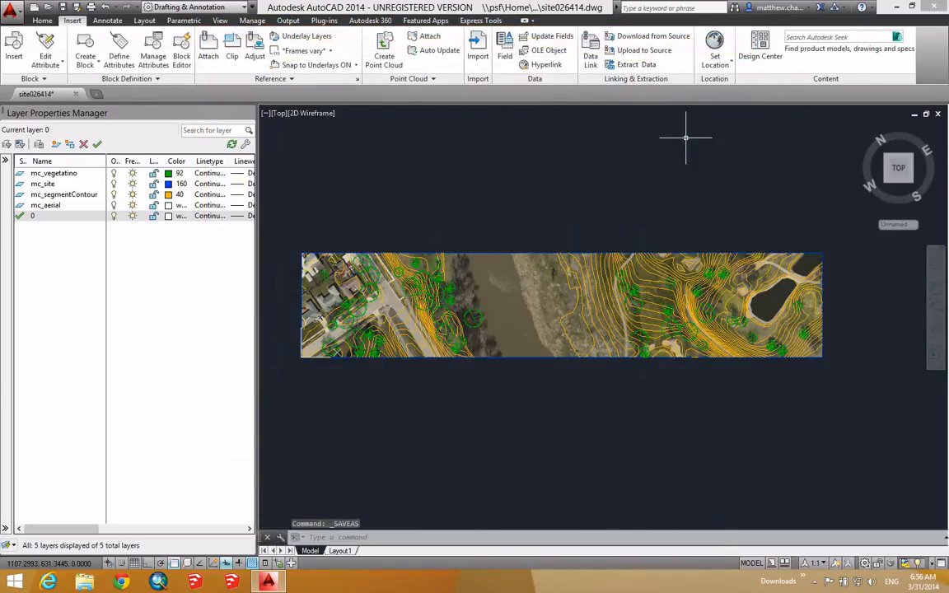
- Switch to SketchUp, close the untitled model without saving it, and start a new model in an enlarged window
{"action": "key", "text": "super+Tab"}
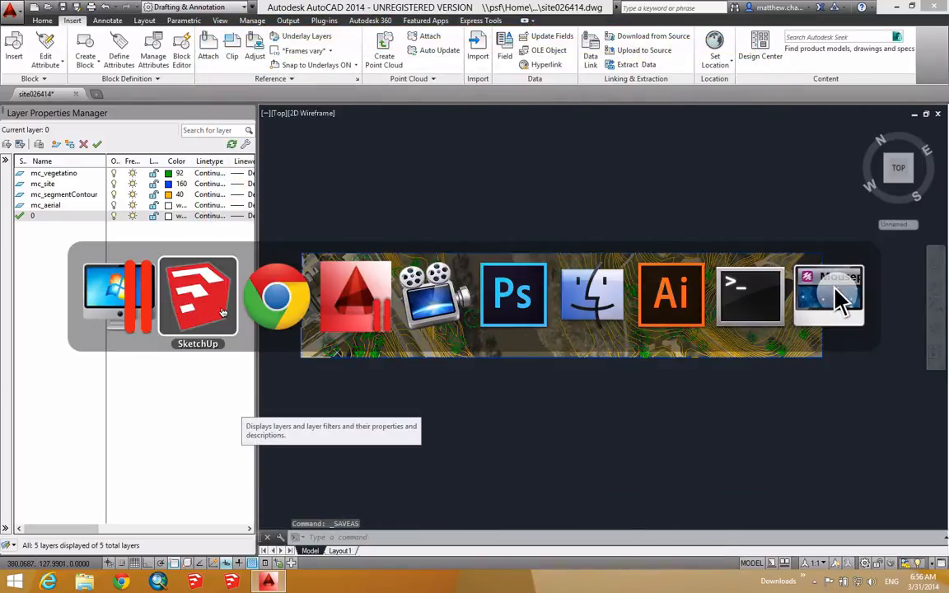
{"action": "key", "text": "super+grave"}
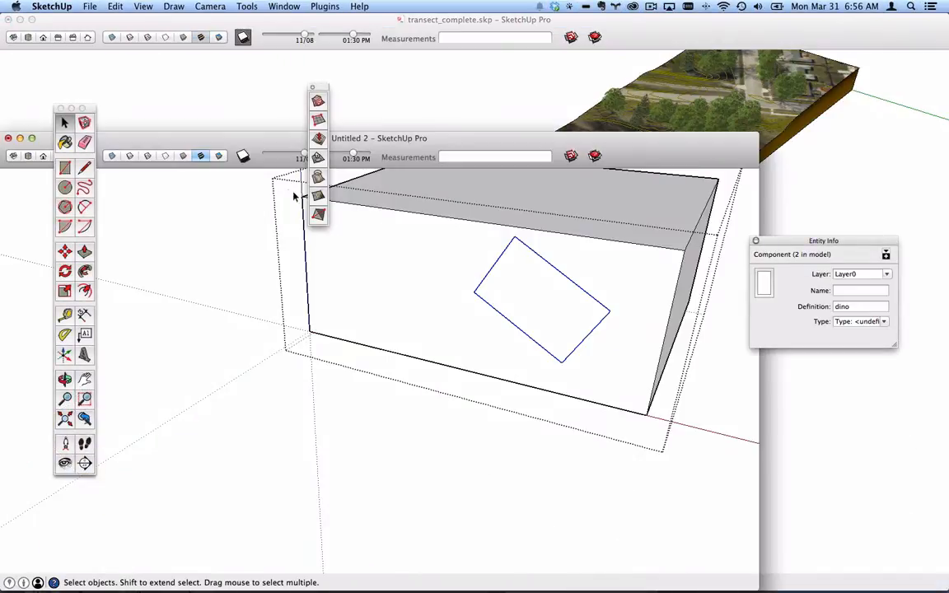
{"action": "left_click_drag", "start_coordinate": [428, 134], "coordinate": [462, 137]}
{"action": "key", "text": "super+w"}
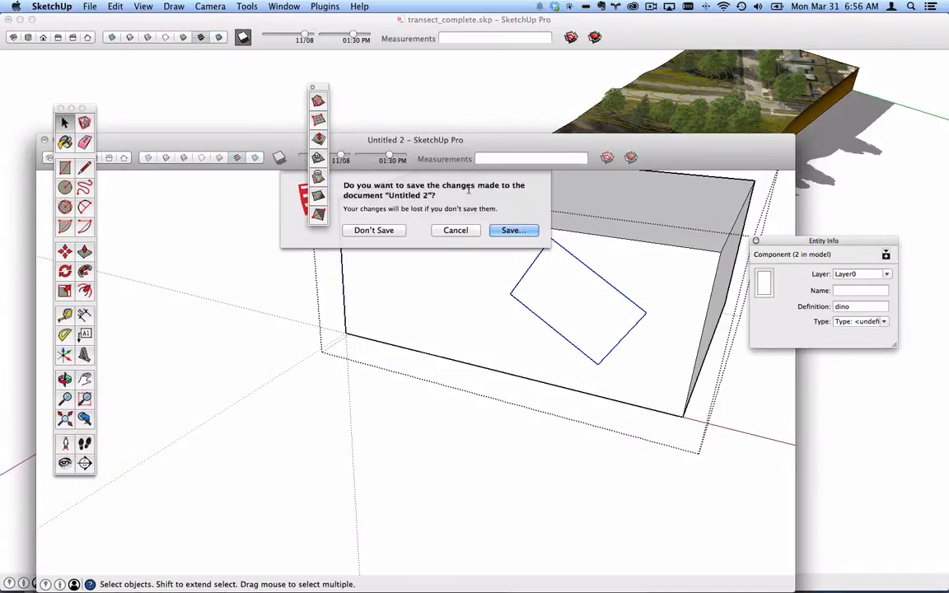
{"action": "left_click", "coordinate": [374, 230]}
{"action": "key", "text": "super+n"}
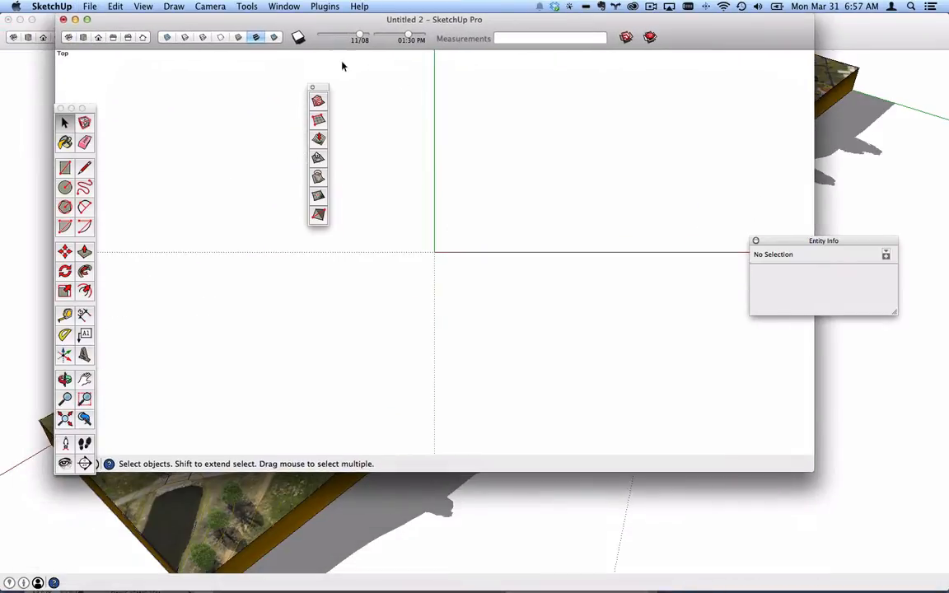
{"action": "left_click", "coordinate": [86, 19]}
- Import site026414.dwg from the wip folder into the new model, using the AutoCAD Files (*.dwg, *.dxf) format
{"action": "left_click", "coordinate": [89, 6]}
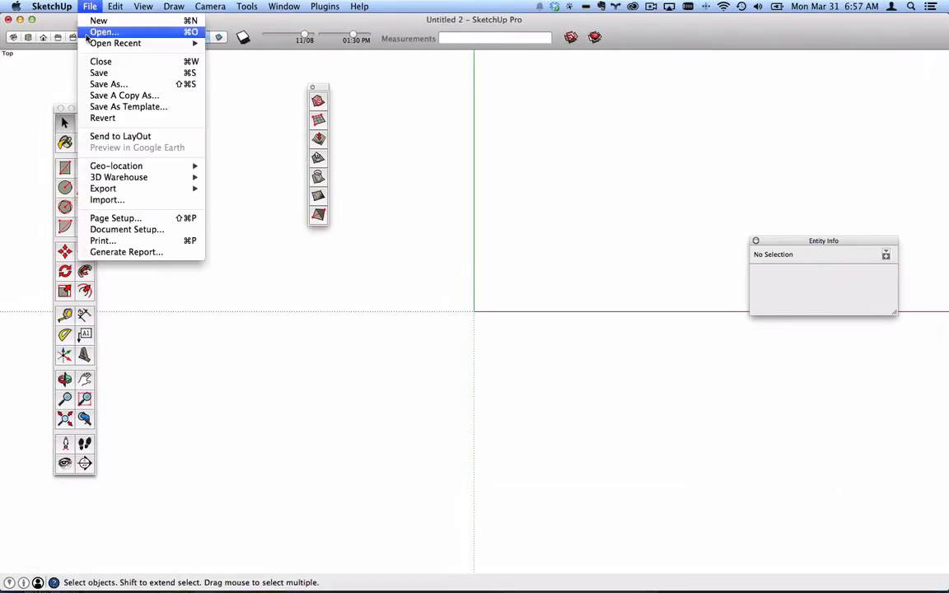
{"action": "left_click", "coordinate": [137, 204]}
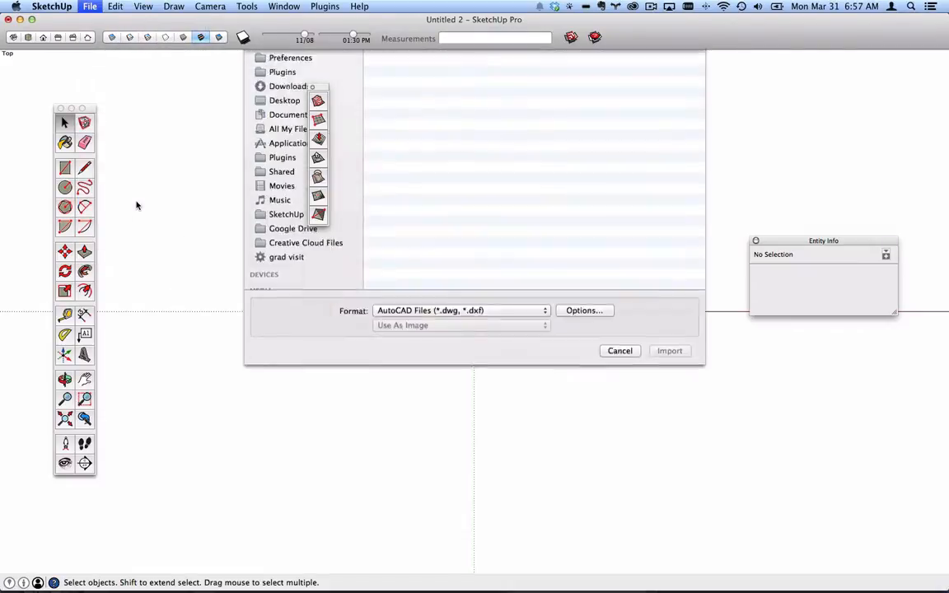
{"action": "left_click", "coordinate": [482, 377]}
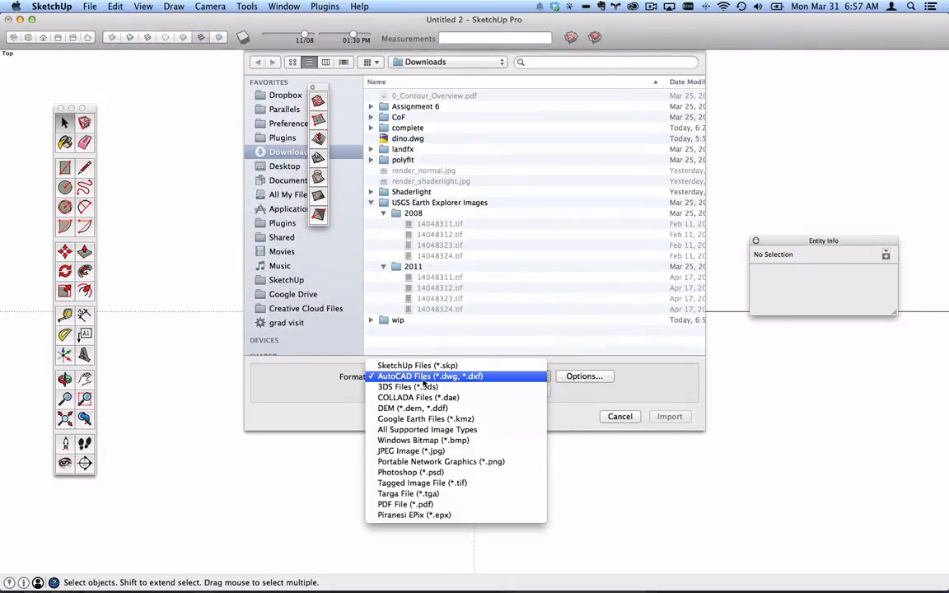
{"action": "left_click", "coordinate": [377, 379]}
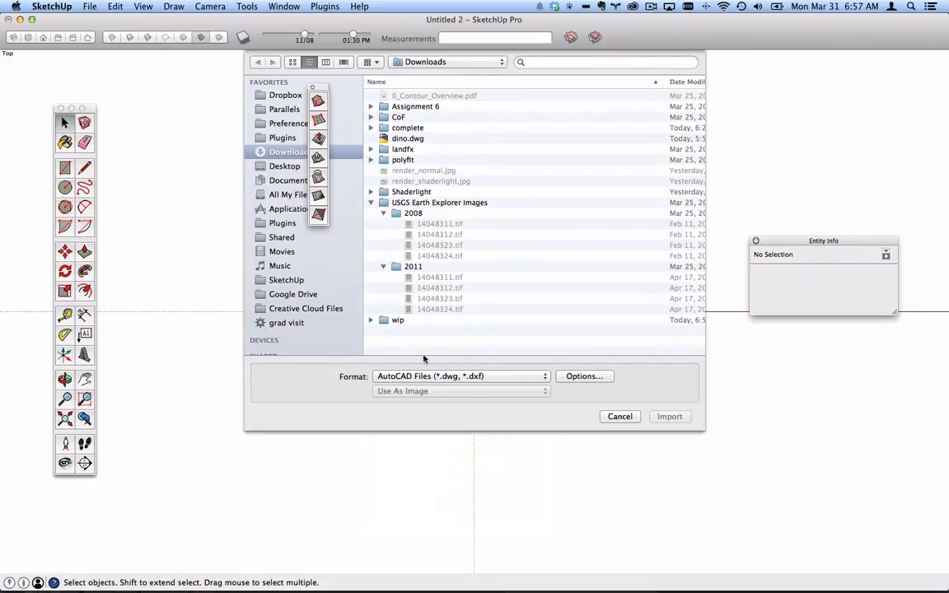
{"action": "left_click", "coordinate": [426, 377]}
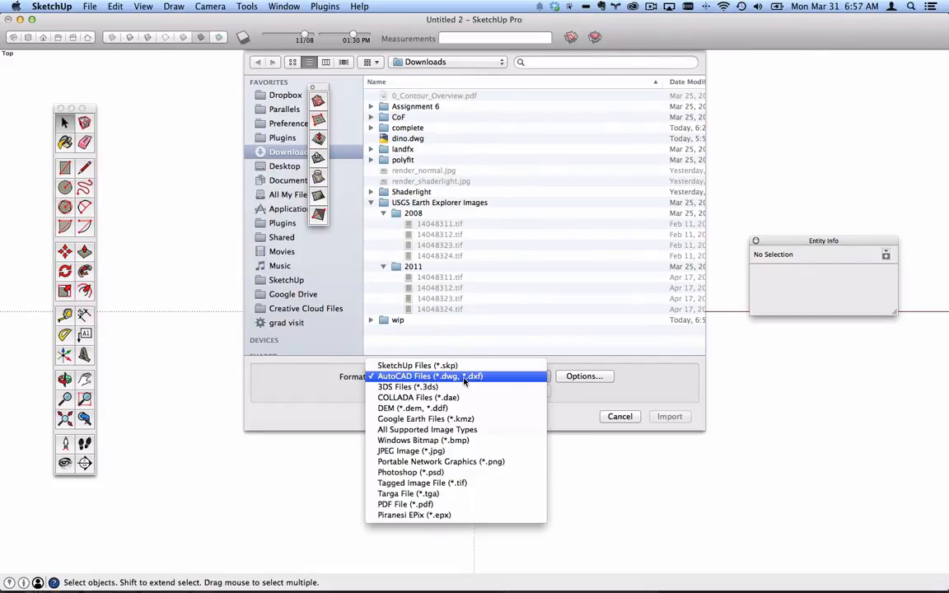
{"action": "left_click", "coordinate": [467, 383]}
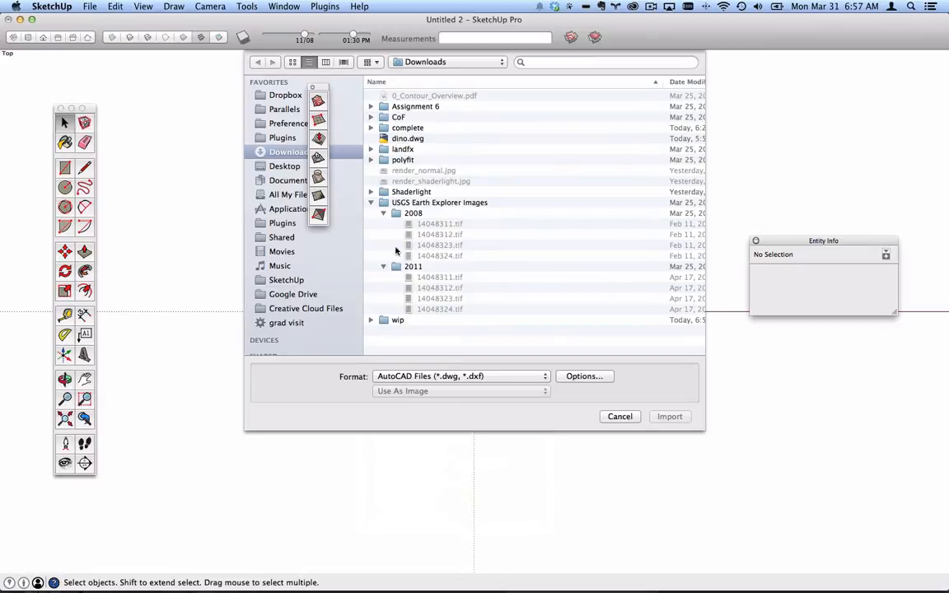
{"action": "left_click", "coordinate": [372, 320]}
{"action": "scroll", "coordinate": [462, 337], "scroll_direction": "down", "scroll_amount": 1}
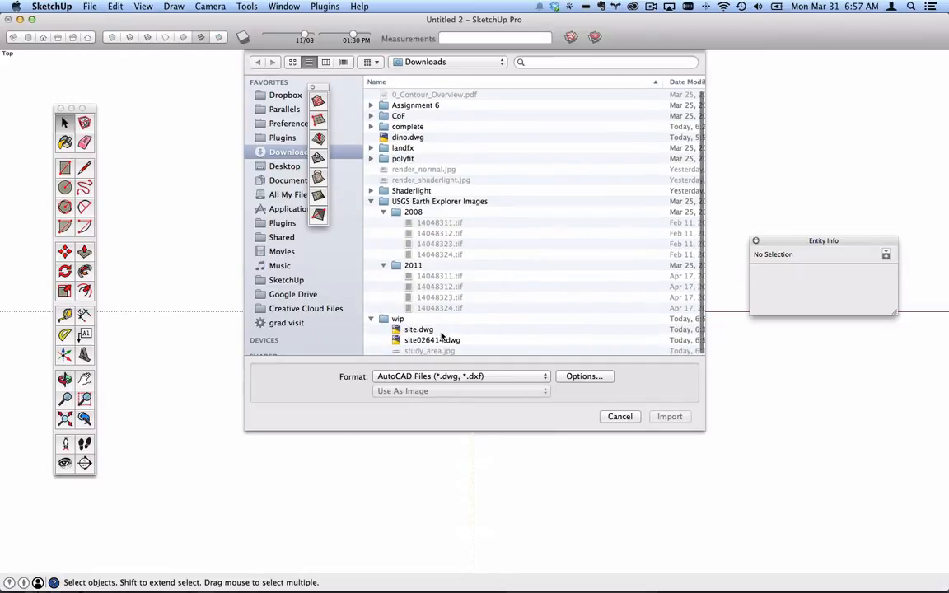
{"action": "left_click", "coordinate": [462, 340]}
{"action": "left_click", "coordinate": [680, 418]}
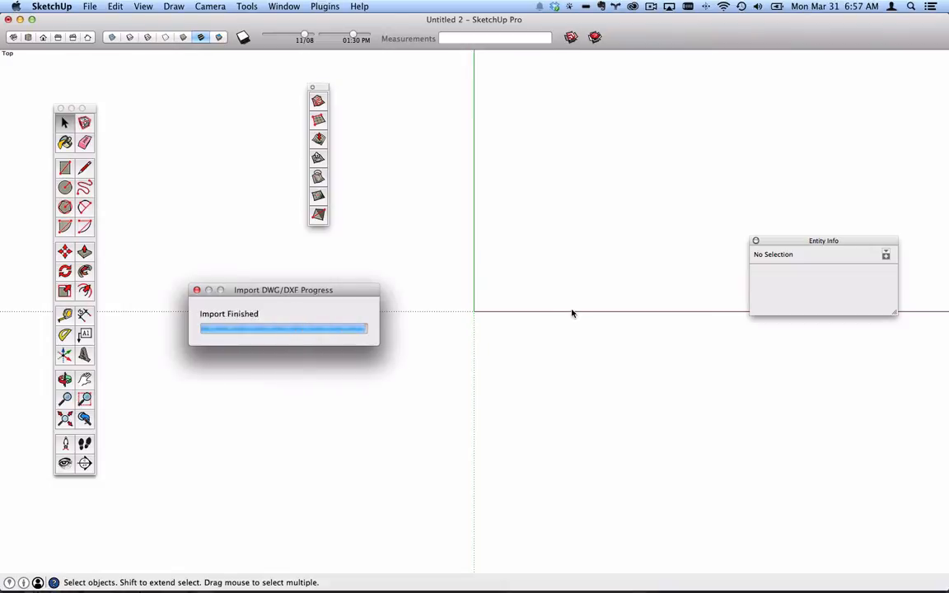
{"action": "left_click", "coordinate": [541, 299]}
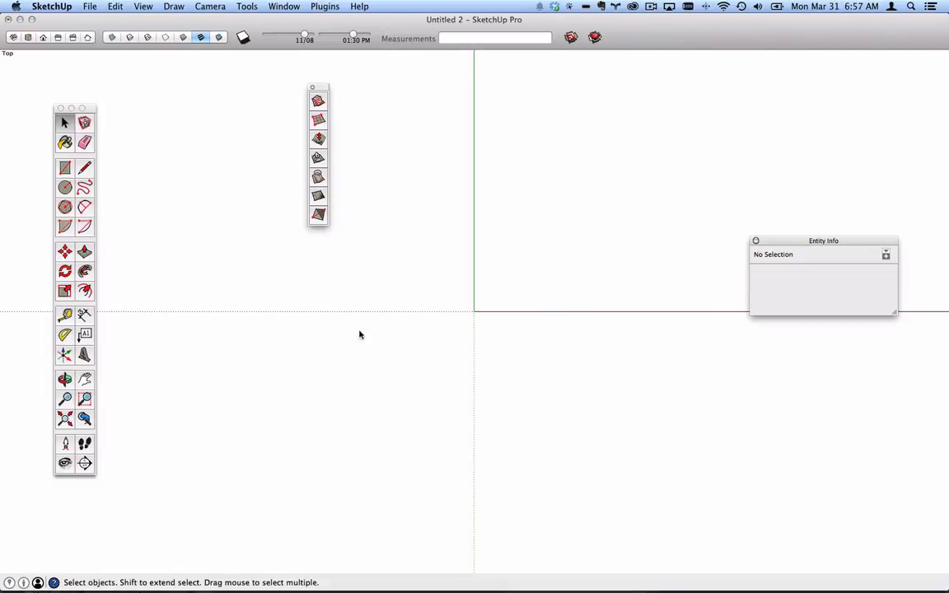
- Examine the whole imported drawing in 3D, comparing the heights of the contours, trees and site boundary
{"action": "left_click", "coordinate": [65, 418]}
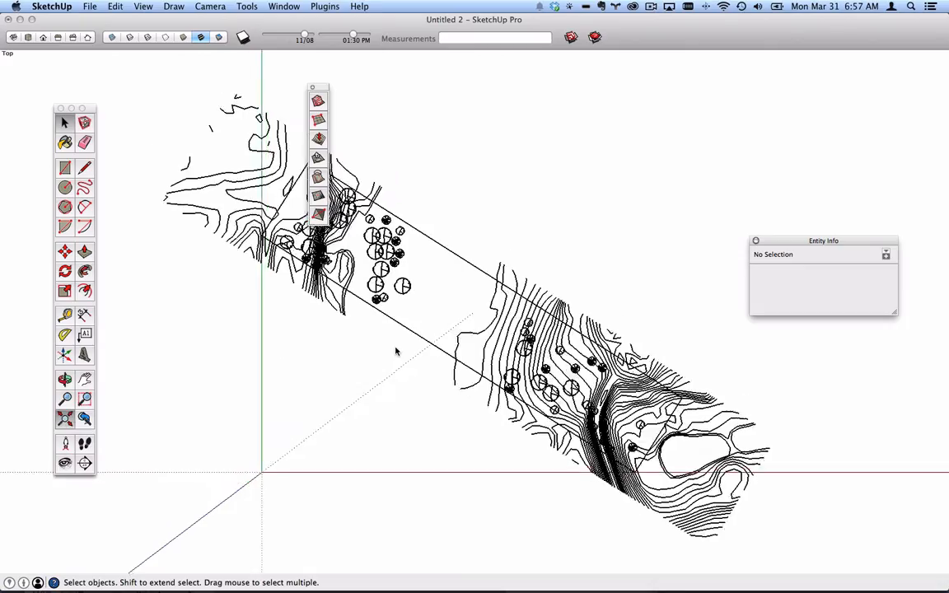
{"action": "left_click_drag", "start_coordinate": [304, 433], "coordinate": [495, 311]}
{"action": "middle_click_drag", "start_coordinate": [370, 388], "coordinate": [490, 343]}
{"action": "left_click_drag", "start_coordinate": [490, 343], "coordinate": [492, 238]}
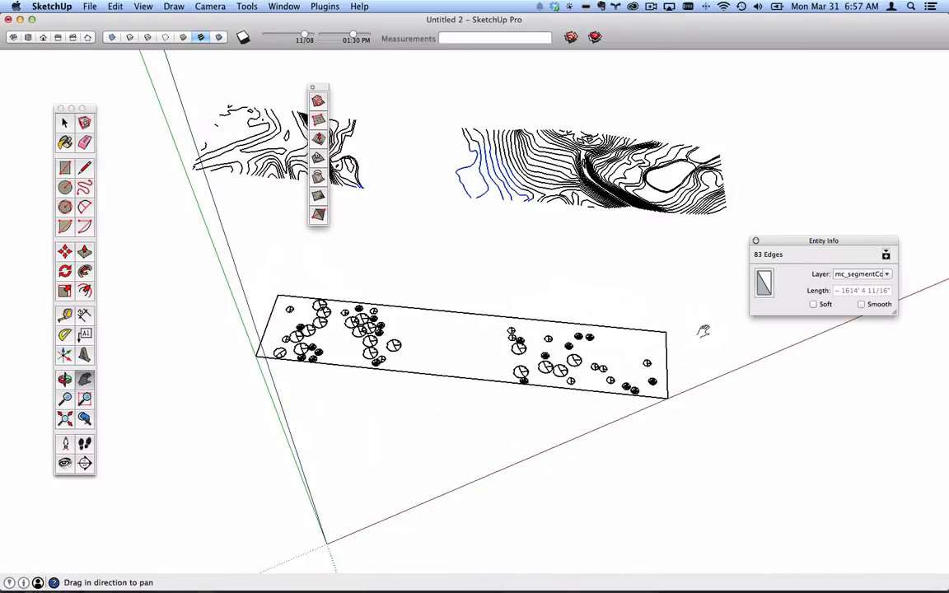
{"action": "scroll", "coordinate": [580, 354], "scroll_direction": "down", "scroll_amount": 4}
{"action": "scroll", "coordinate": [580, 350], "scroll_direction": "up", "scroll_amount": 3}
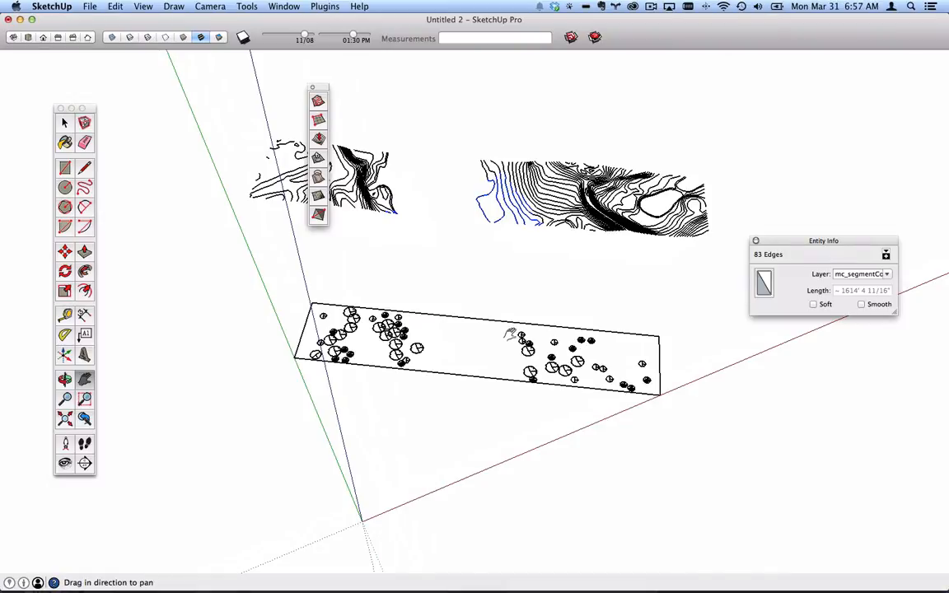
{"action": "key", "text": "space"}
- Inspect a treeDec tree component by opening it and selecting one of its inner lines, and leave the component
{"action": "left_click", "coordinate": [394, 354]}
{"action": "scroll", "coordinate": [396, 358], "scroll_direction": "up", "scroll_amount": 3}
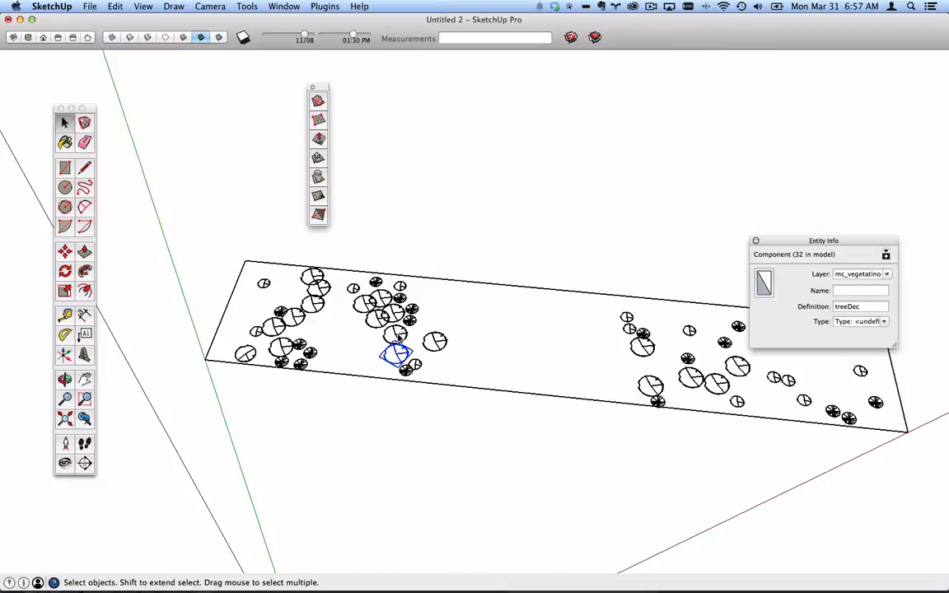
{"action": "left_click", "coordinate": [397, 336]}
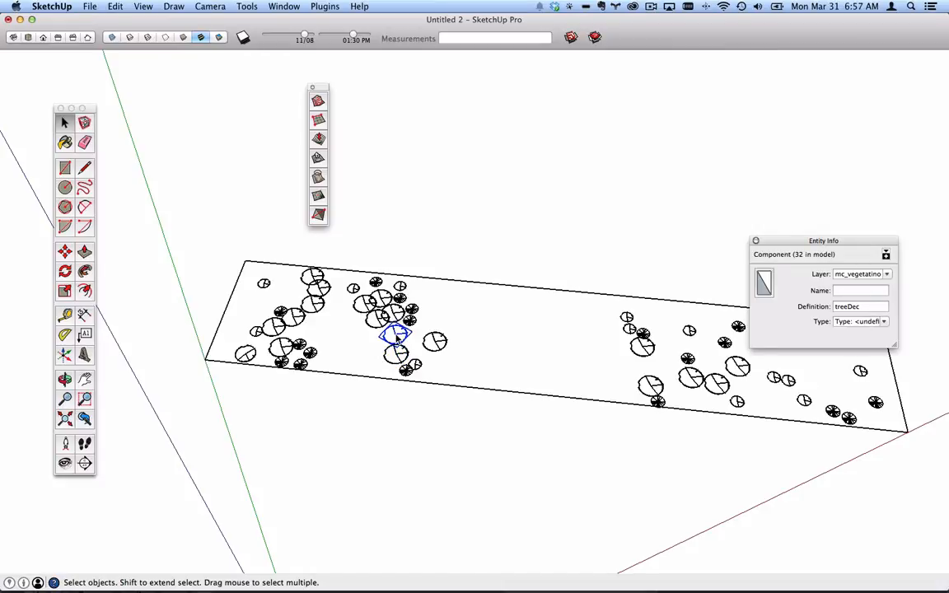
{"action": "double_click", "coordinate": [396, 337]}
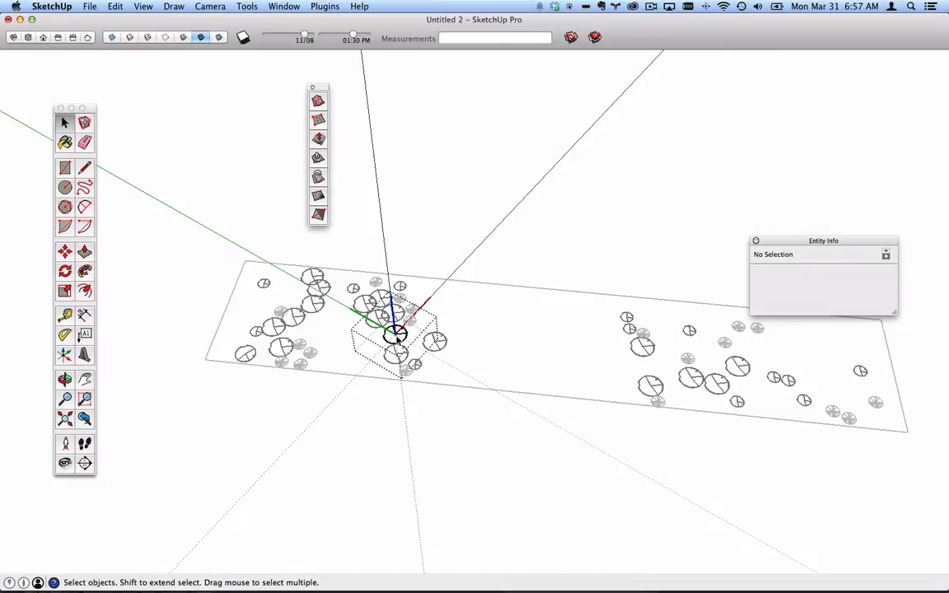
{"action": "scroll", "coordinate": [396, 338], "scroll_direction": "up", "scroll_amount": 5}
{"action": "scroll", "coordinate": [397, 338], "scroll_direction": "up", "scroll_amount": 2}
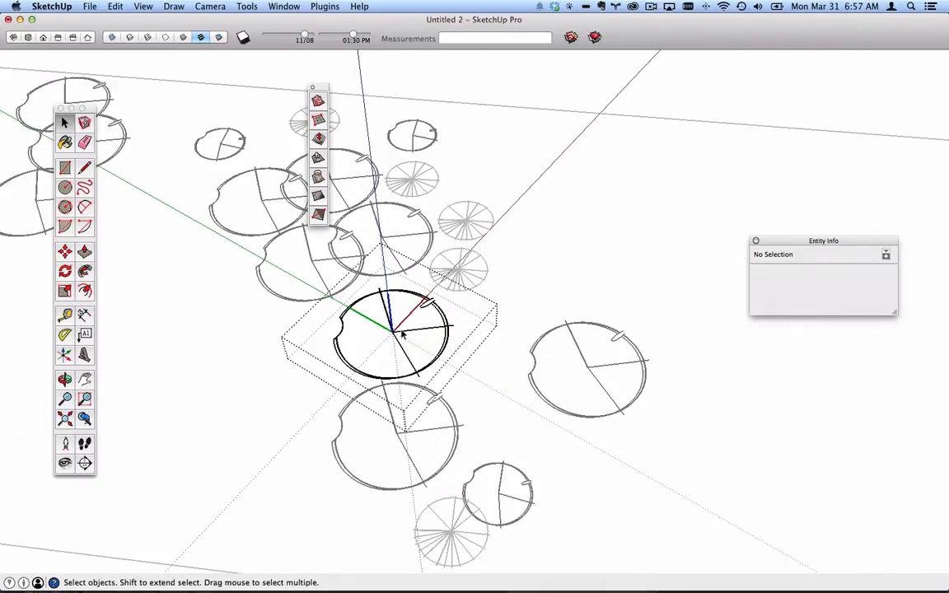
{"action": "left_click", "coordinate": [384, 319]}
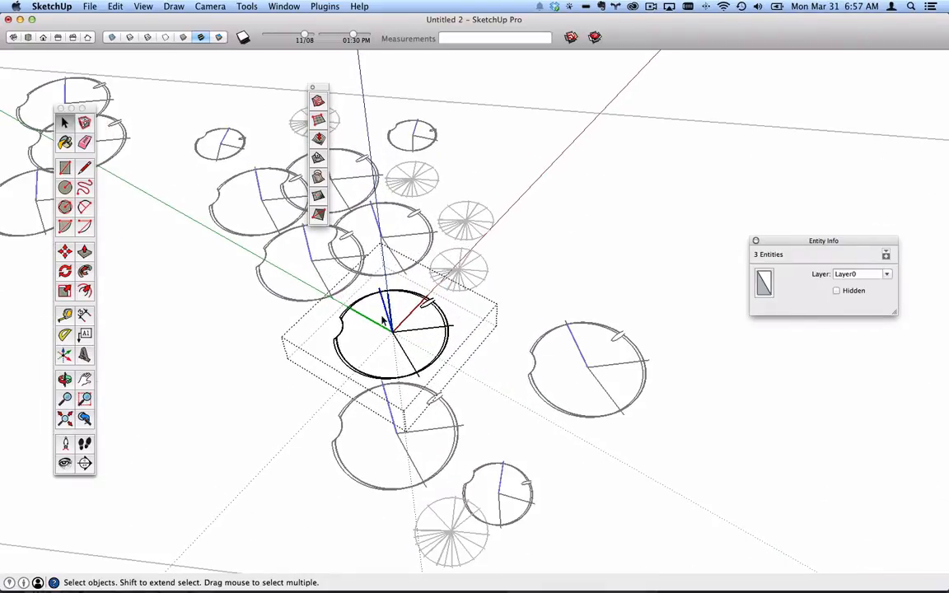
{"action": "key", "text": "Delete"}
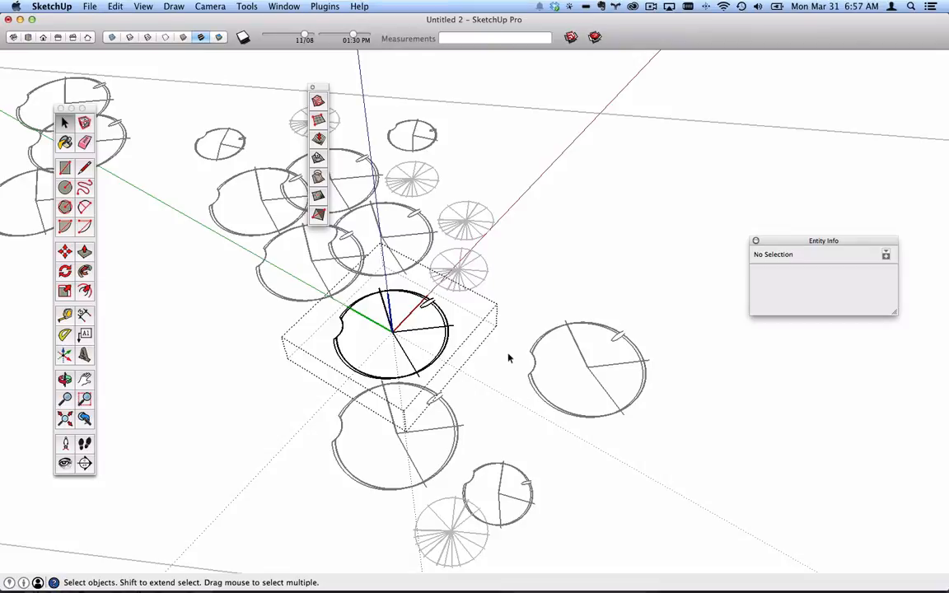
{"action": "scroll", "coordinate": [470, 253], "scroll_direction": "down", "scroll_amount": 2}
{"action": "left_click", "coordinate": [471, 254]}
- Select all contour edges above the site and check them in Entity Info, moved clear of the contours
{"action": "scroll", "coordinate": [492, 268], "scroll_direction": "down", "scroll_amount": 3}
{"action": "scroll", "coordinate": [498, 278], "scroll_direction": "down", "scroll_amount": 5}
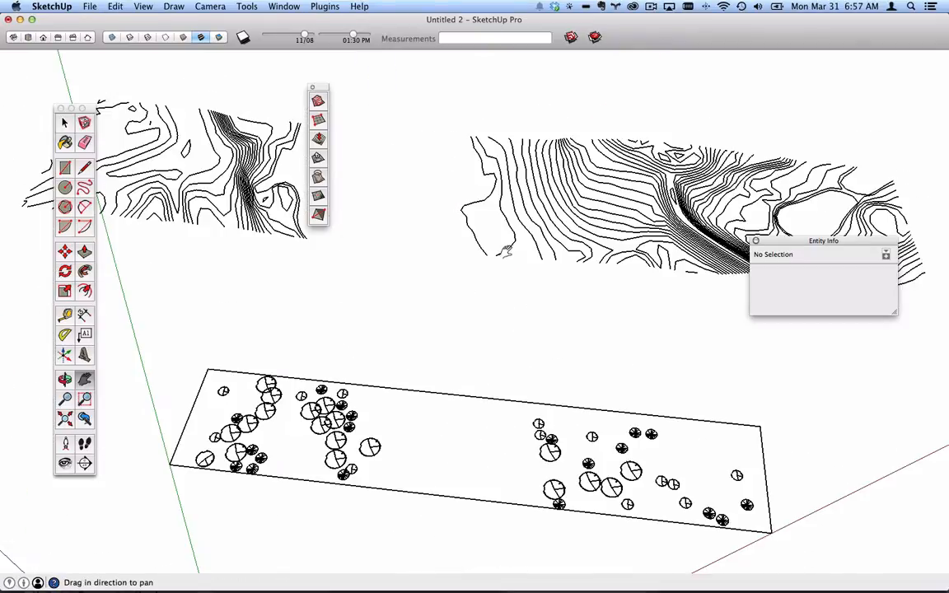
{"action": "middle_click_drag", "start_coordinate": [504, 350], "coordinate": [412, 317]}
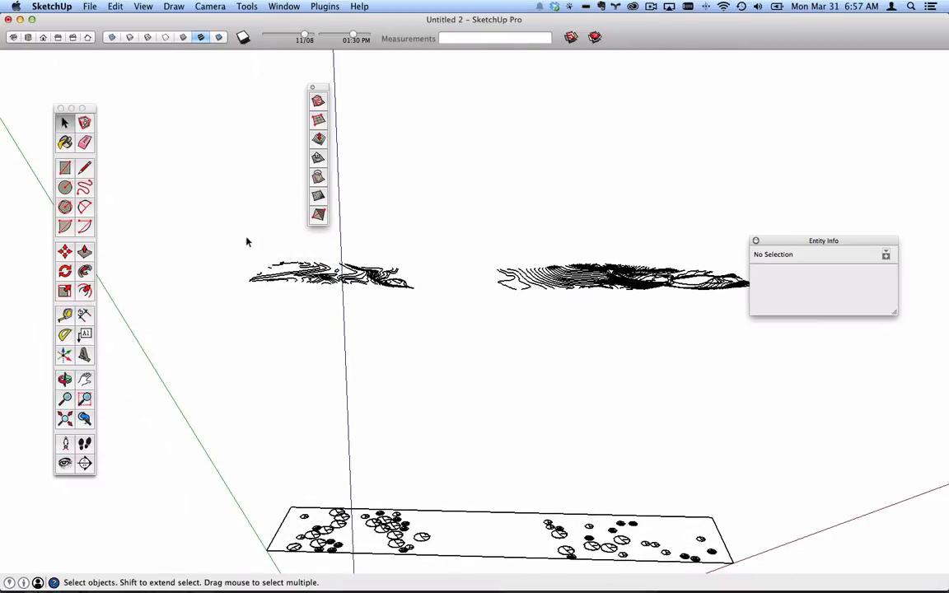
{"action": "left_click_drag", "start_coordinate": [246, 241], "coordinate": [802, 332]}
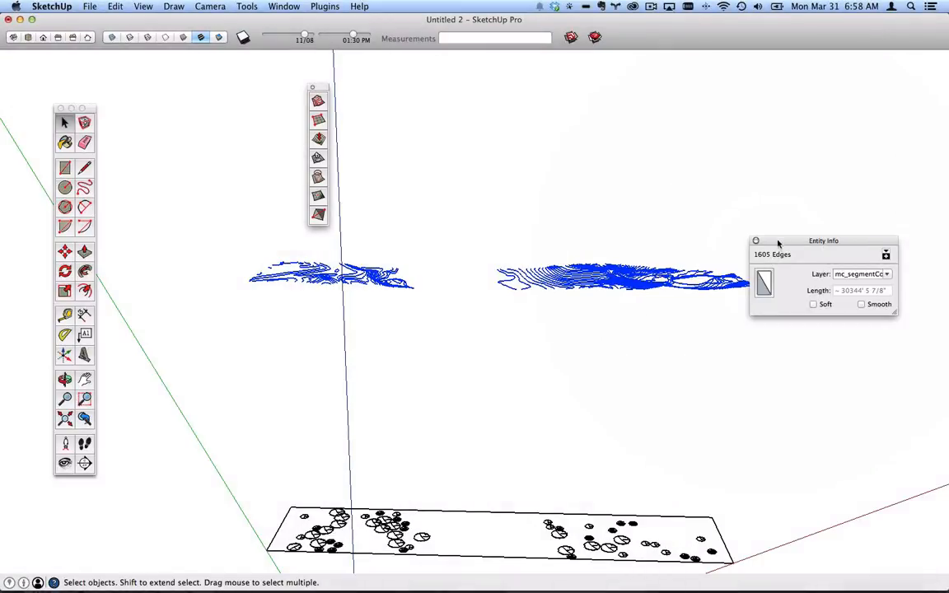
{"action": "left_click_drag", "start_coordinate": [777, 242], "coordinate": [720, 111]}
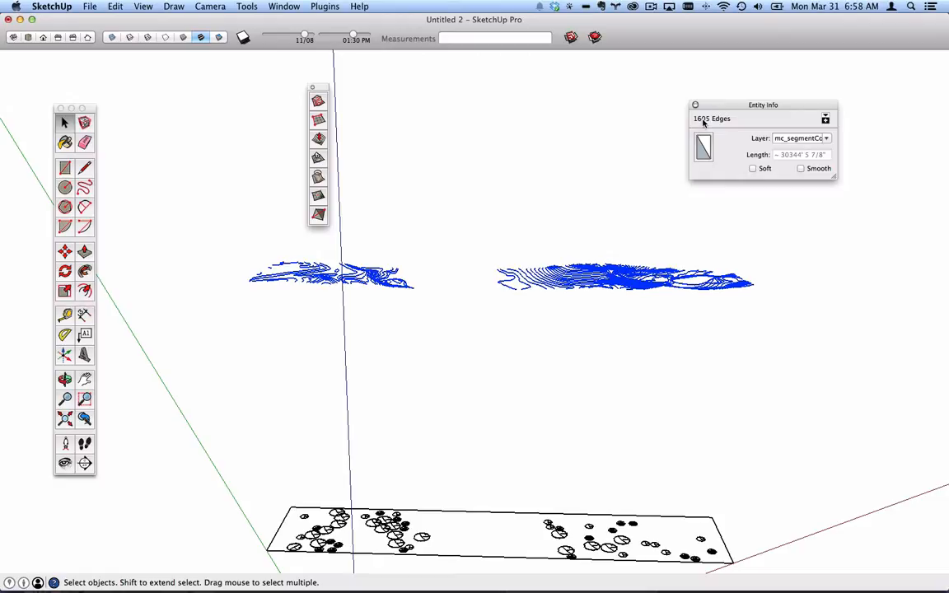
{"action": "key", "text": "o"}
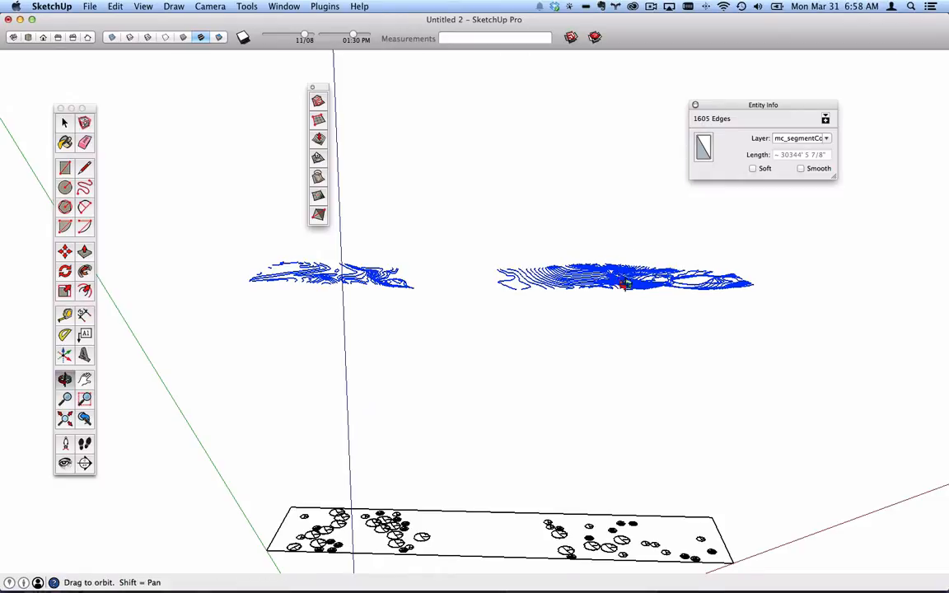
{"action": "left_click_drag", "start_coordinate": [564, 256], "coordinate": [520, 306]}
{"action": "key", "text": "h"}
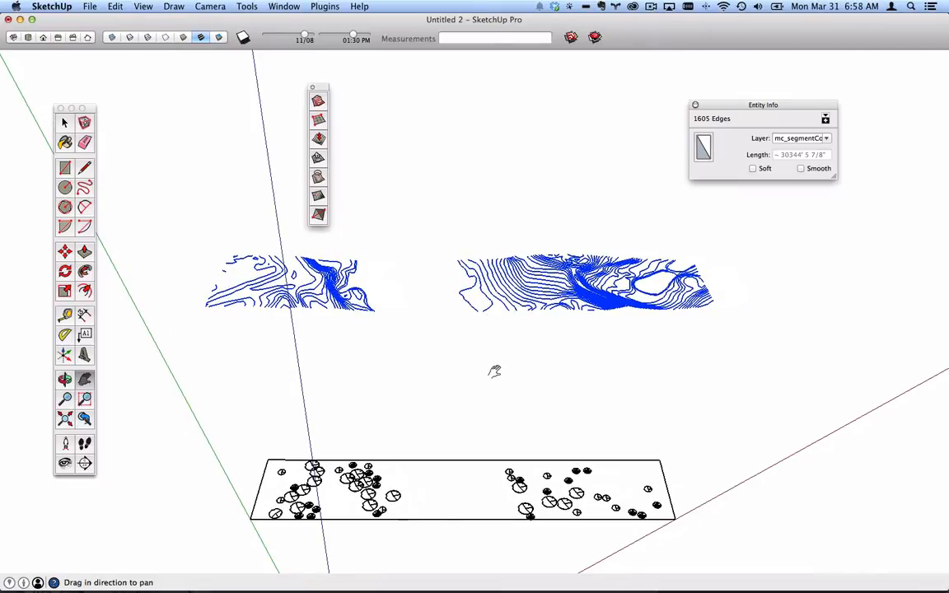
{"action": "left_click_drag", "start_coordinate": [485, 413], "coordinate": [510, 324]}
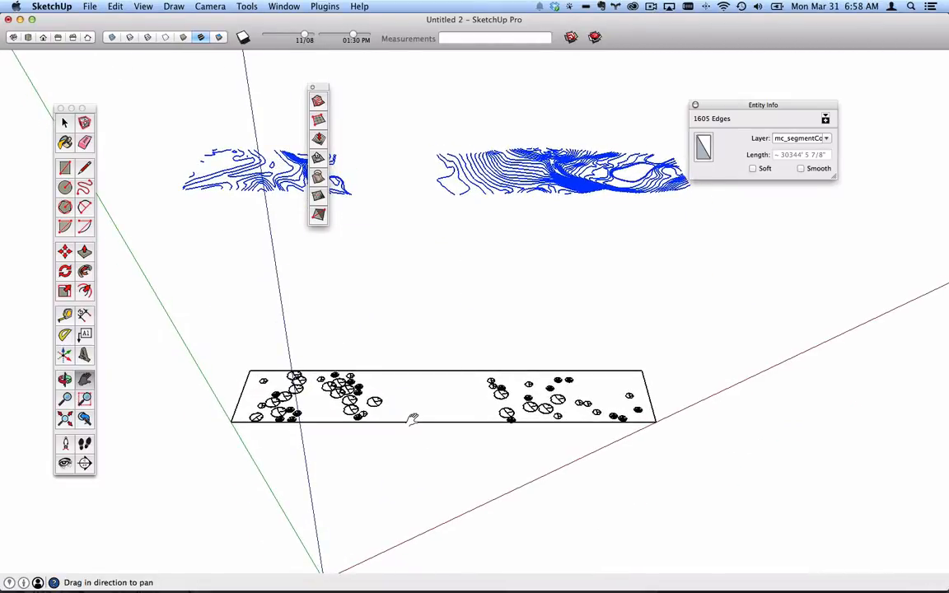
- Switch to Photoshop to view the cropped aerial panorama, and return to the SketchUp model
{"action": "key", "text": "super+Tab"}
{"action": "key", "text": "super+Tab"}
{"action": "key", "text": "super+Tab"}
{"action": "key", "text": "super+Tab"}
{"action": "key", "text": "super+Tab"}
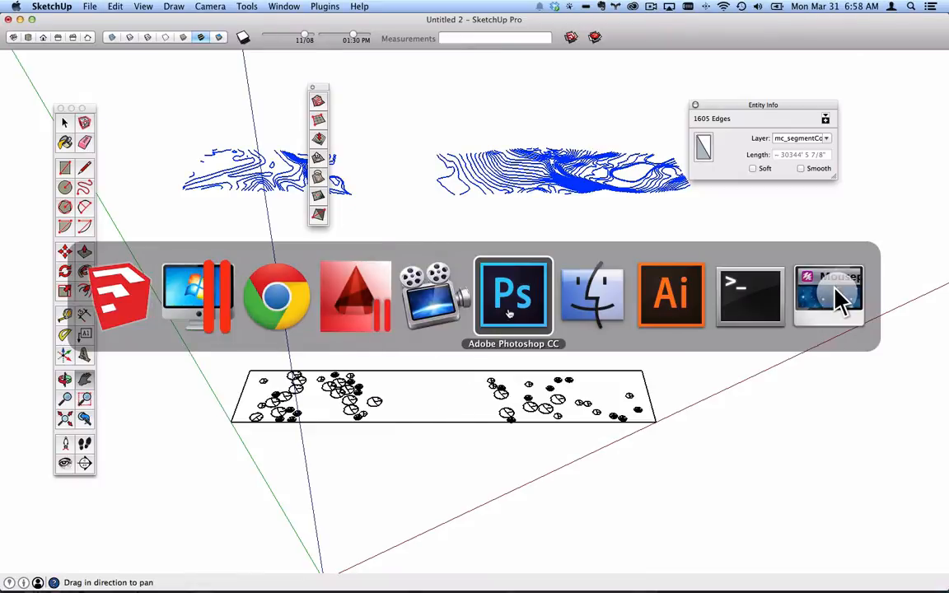
{"action": "scroll", "coordinate": [308, 372], "scroll_direction": "down", "scroll_amount": 5, "text": "alt"}
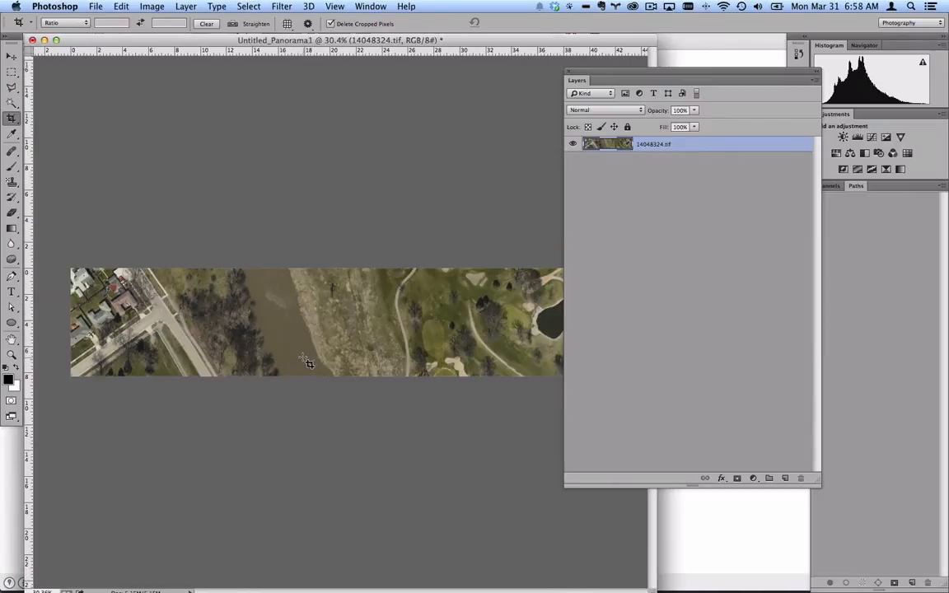
{"action": "key", "text": "super"}
{"action": "key", "text": "super+Tab"}
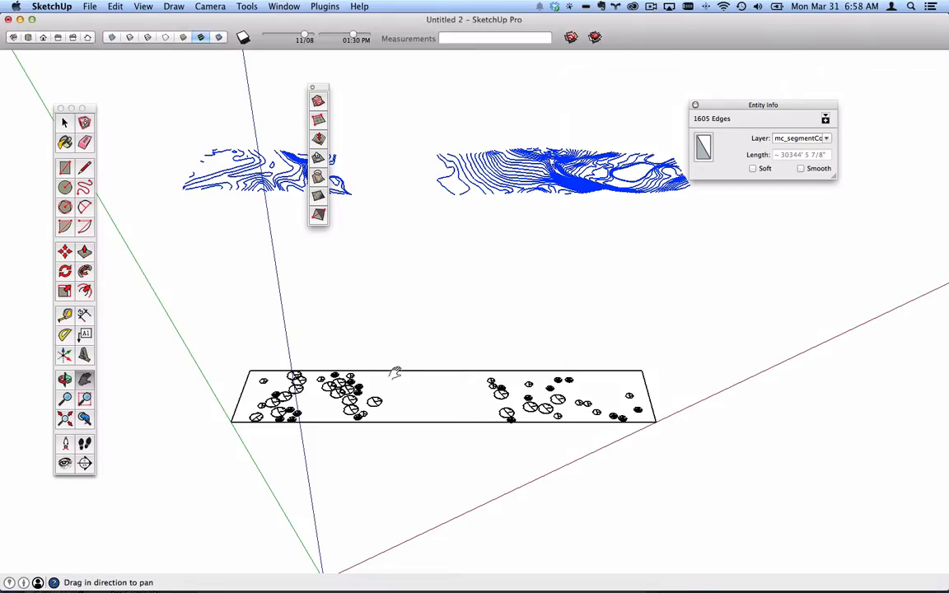
- Reset the axes with the origin at the site boundary's near corner, red along its long edge and green along its short edge
{"action": "middle_click_drag", "start_coordinate": [395, 372], "coordinate": [318, 349]}
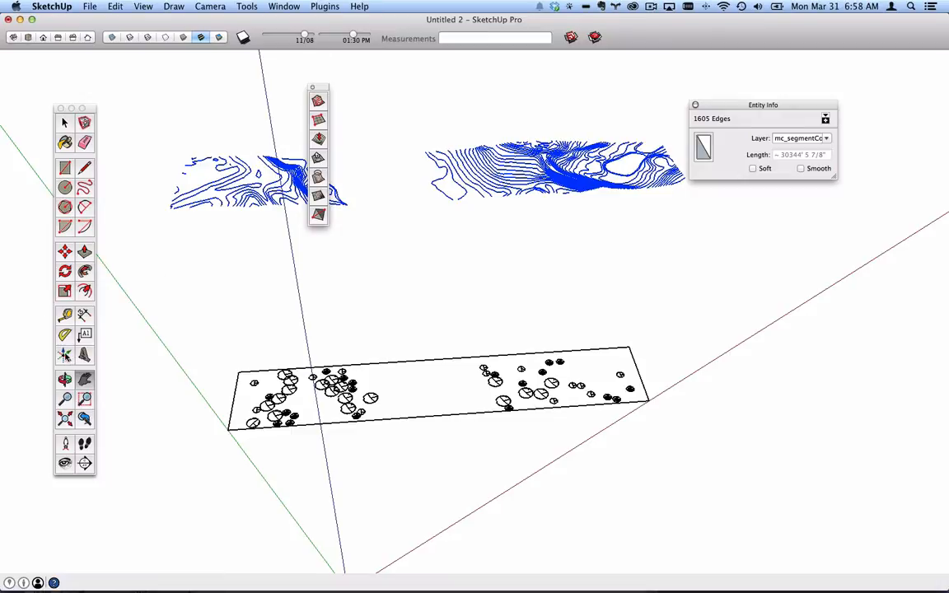
{"action": "left_click", "coordinate": [65, 355]}
{"action": "left_click", "coordinate": [227, 428]}
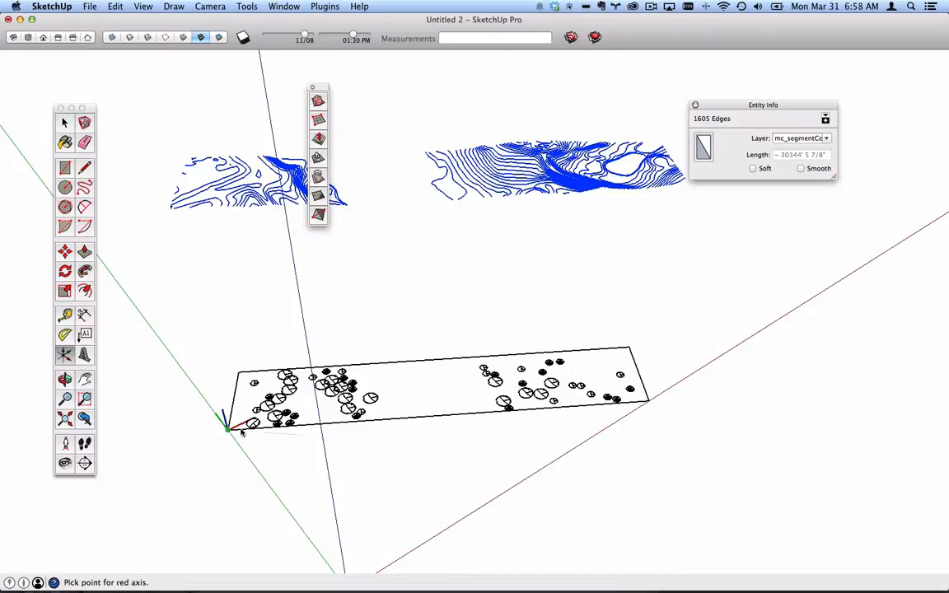
{"action": "left_click", "coordinate": [382, 420]}
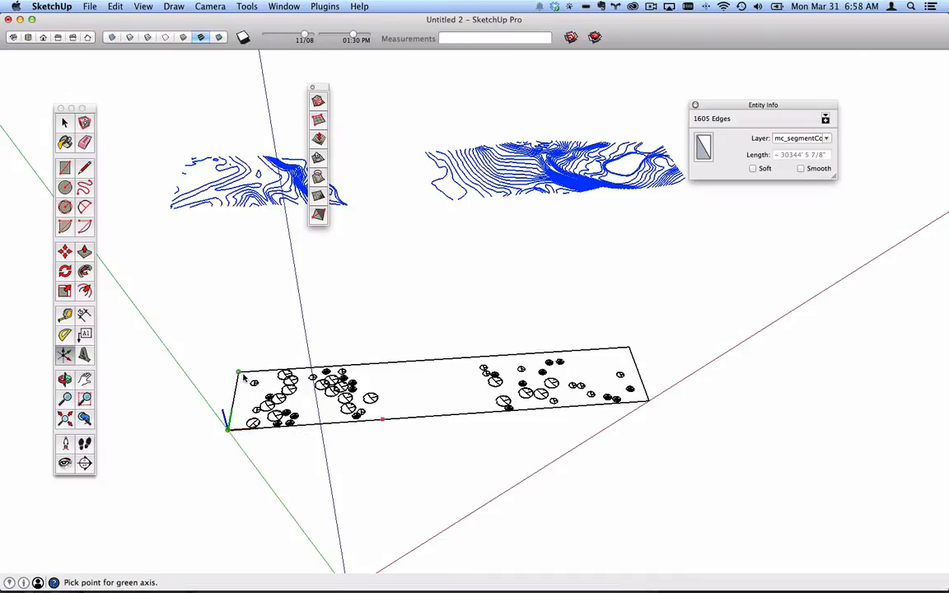
{"action": "left_click", "coordinate": [238, 373]}
{"action": "mouse_move", "coordinate": [235, 387]}
{"action": "middle_mouse_down"}
{"action": "mouse_move", "coordinate": [364, 387]}
{"action": "mouse_move", "coordinate": [230, 388]}
{"action": "middle_mouse_up"}
- Import study_area.jpg from the wip folder as an image, with the format set to All Supported Image Types
{"action": "left_click", "coordinate": [115, 6]}
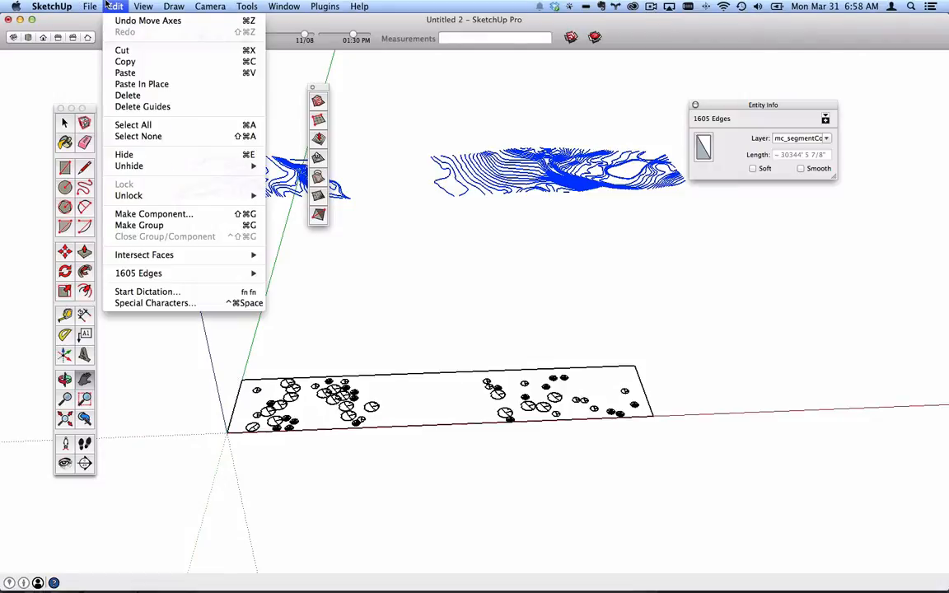
{"action": "left_click", "coordinate": [115, 200]}
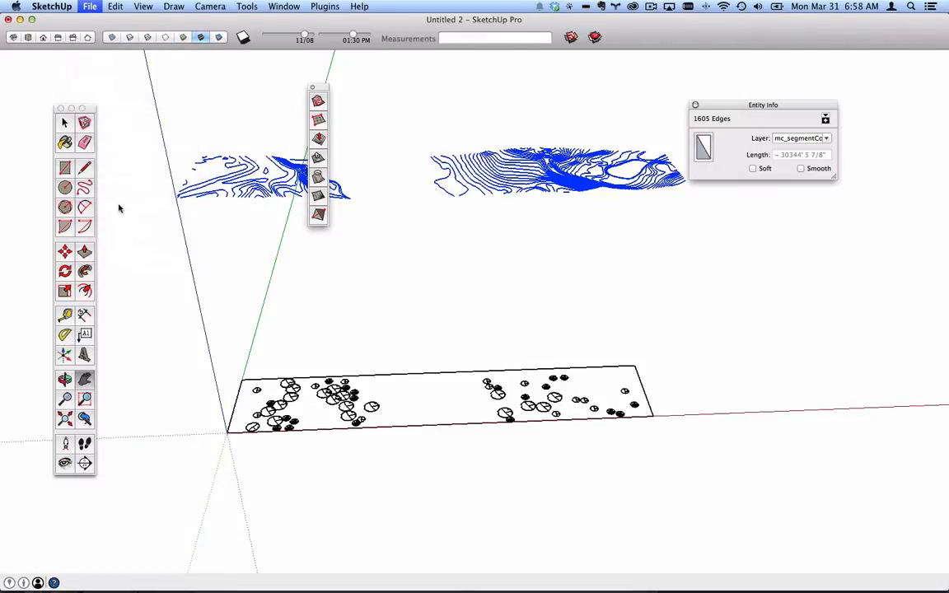
{"action": "left_click", "coordinate": [506, 64]}
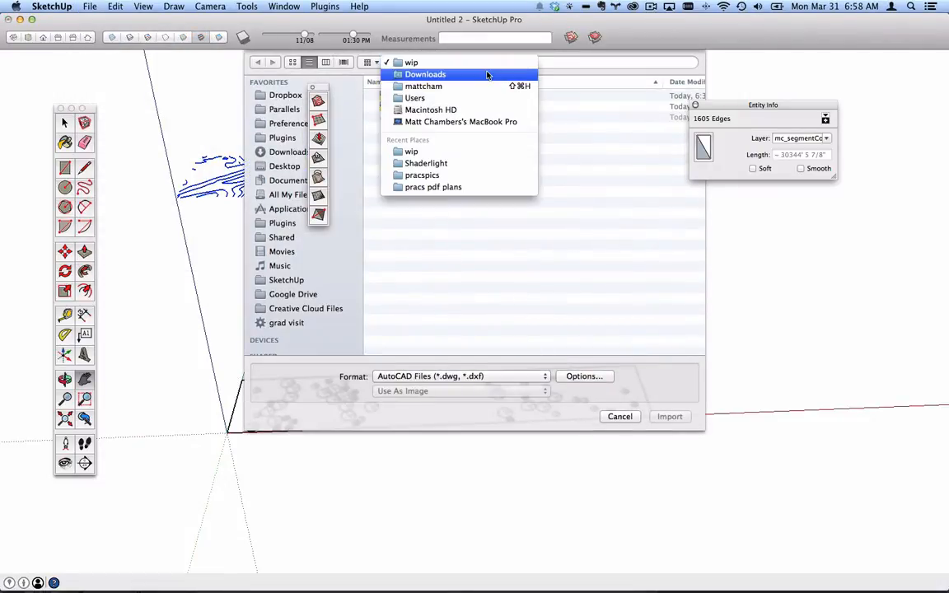
{"action": "left_click", "coordinate": [464, 241]}
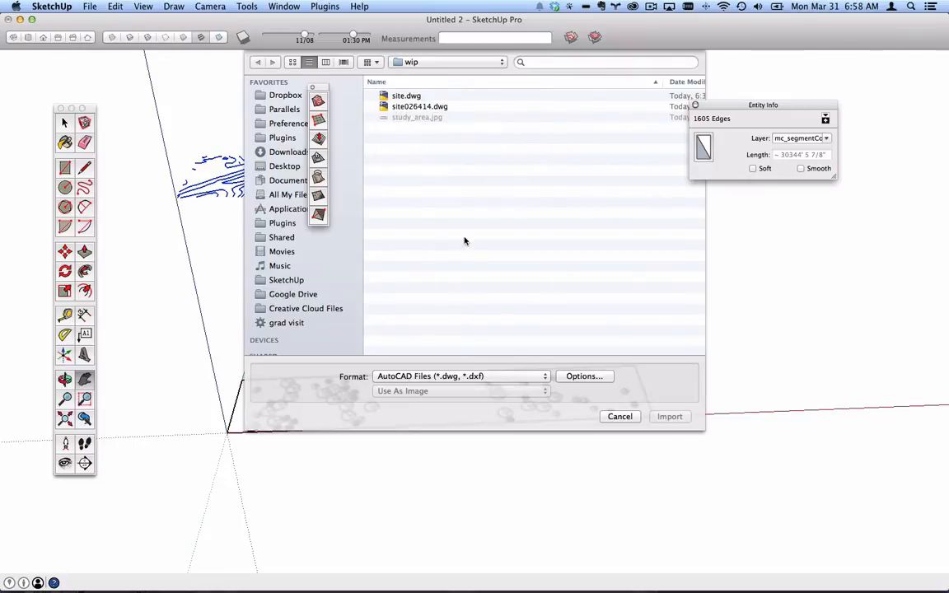
{"action": "left_click", "coordinate": [481, 380]}
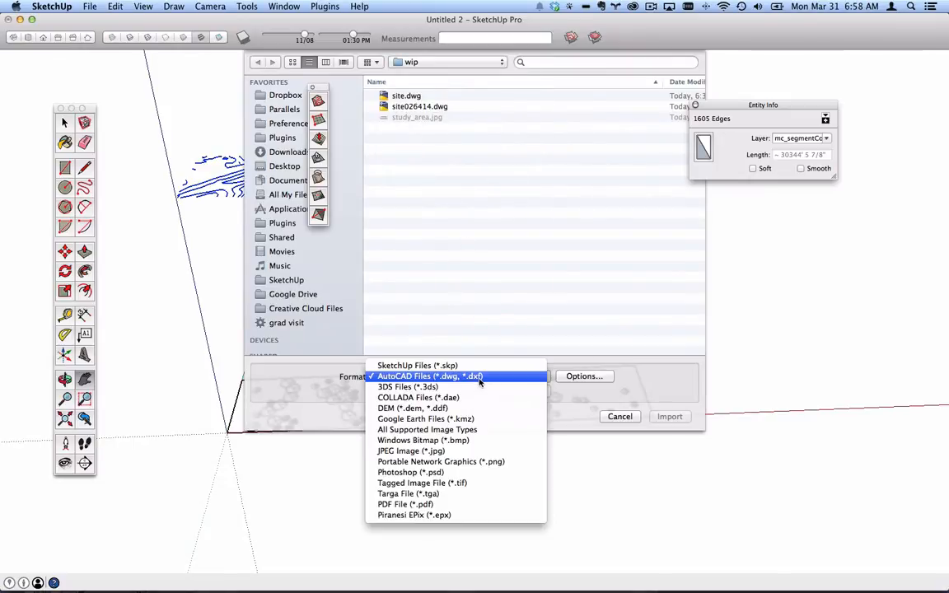
{"action": "left_click", "coordinate": [471, 430]}
{"action": "left_click", "coordinate": [418, 117]}
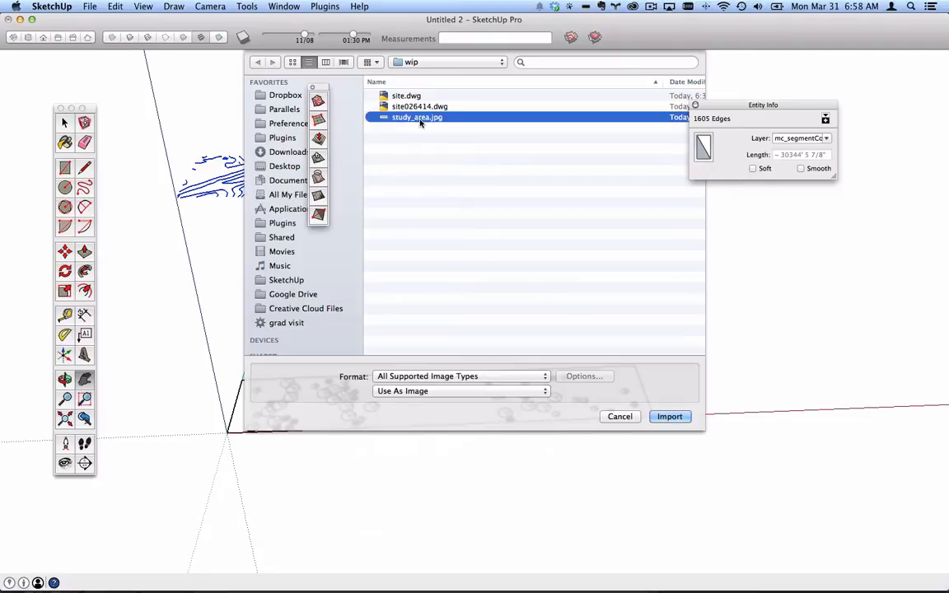
{"action": "left_click", "coordinate": [659, 418]}
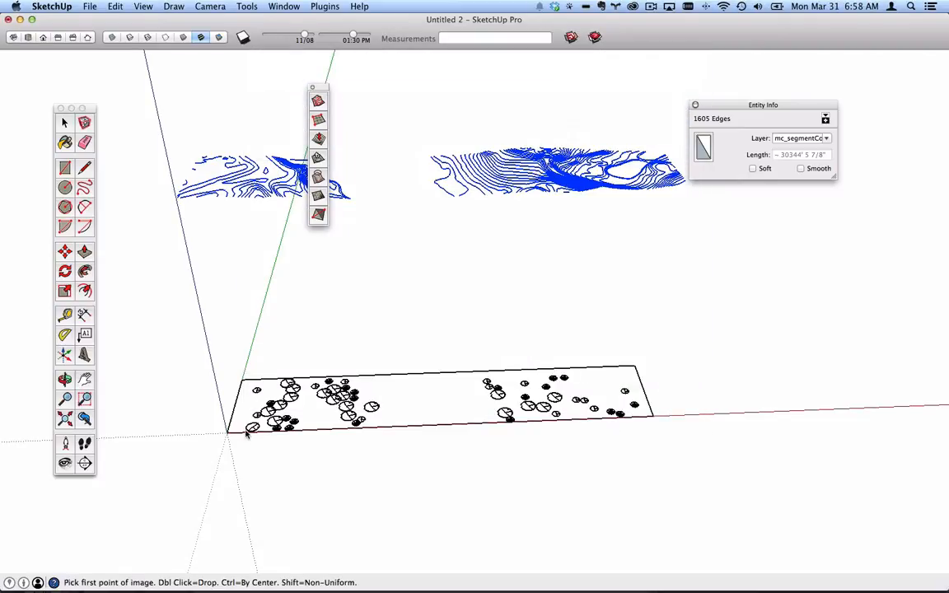
- Place the aerial image over the site boundary, from the axes origin to the diagonally opposite corner
{"action": "left_click", "coordinate": [227, 432]}
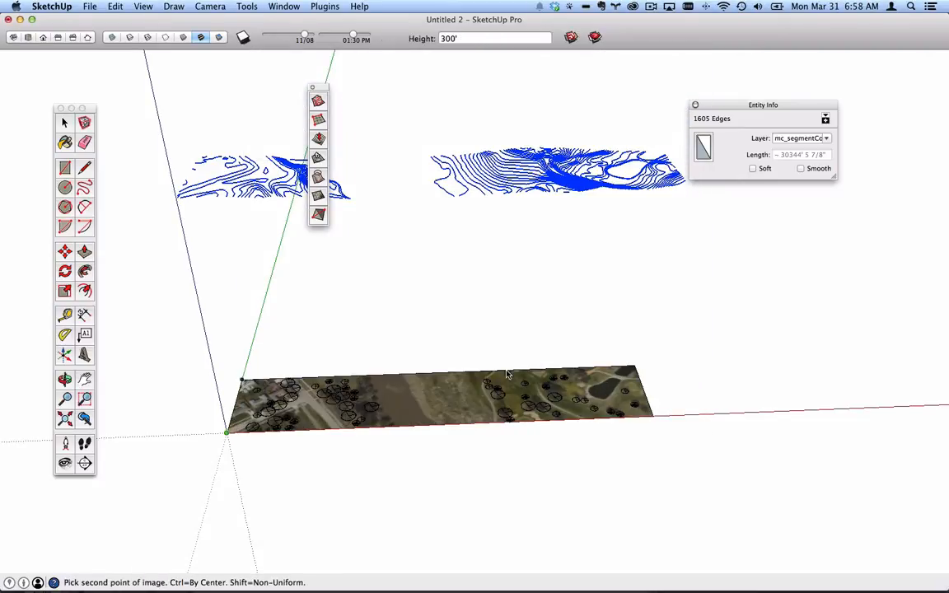
{"action": "left_click", "coordinate": [634, 369]}
{"action": "middle_click_drag", "start_coordinate": [447, 461], "coordinate": [495, 404]}
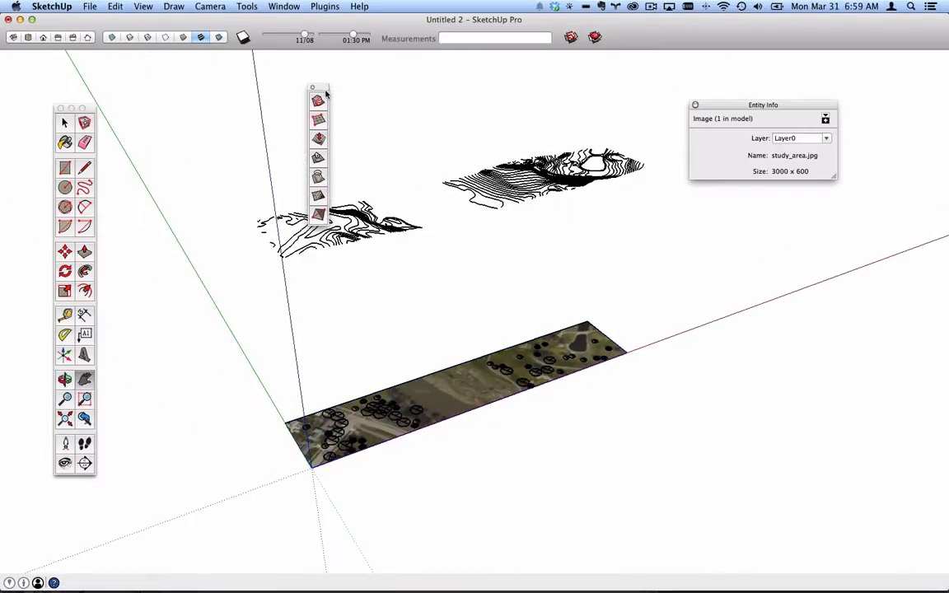
- Move the Sandbox tools clear of the contours and raise the aerial image vertically above the contours
{"action": "left_click_drag", "start_coordinate": [318, 86], "coordinate": [165, 106]}
{"action": "key", "text": "space"}
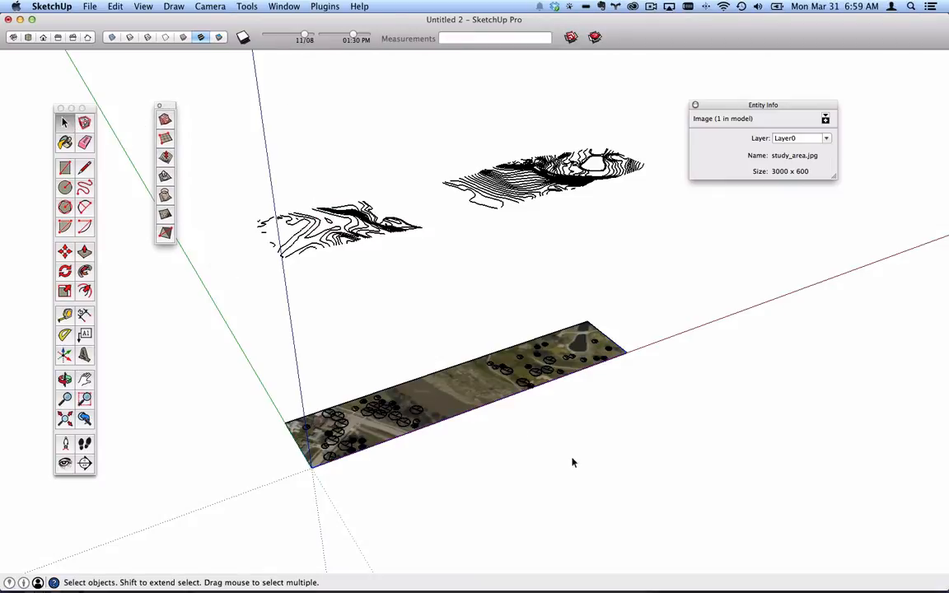
{"action": "scroll", "coordinate": [443, 388], "scroll_direction": "down", "scroll_amount": 2}
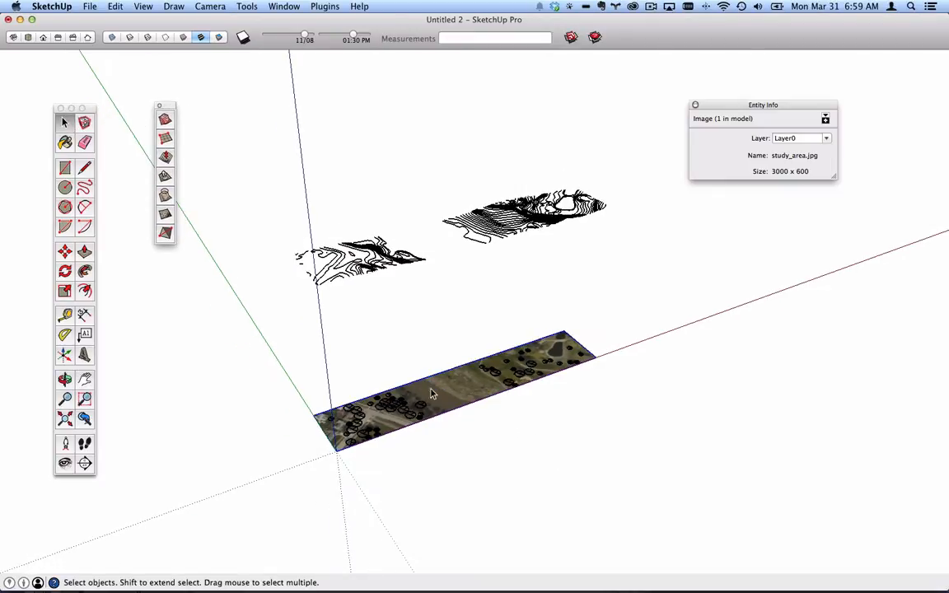
{"action": "left_click", "coordinate": [64, 251]}
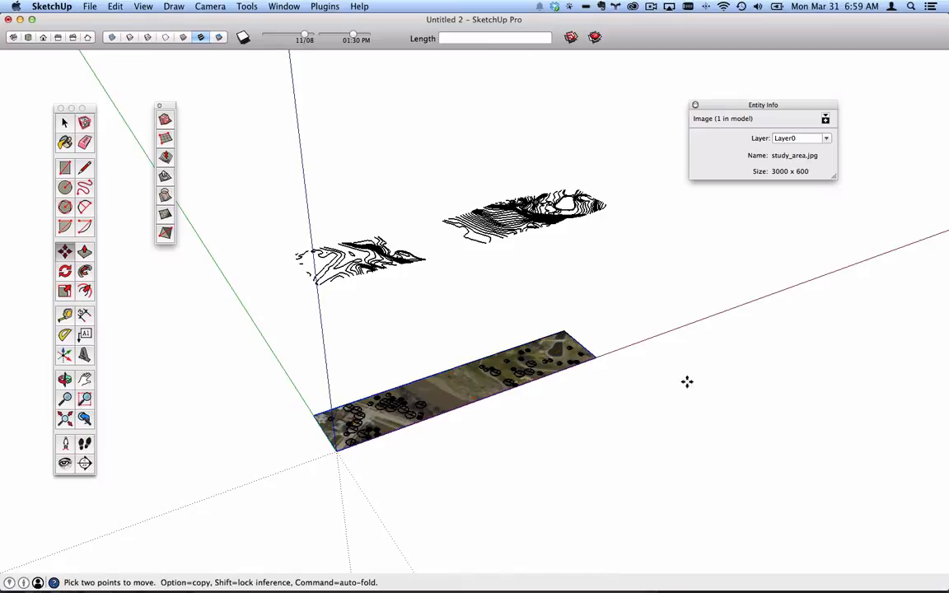
{"action": "left_click", "coordinate": [638, 392]}
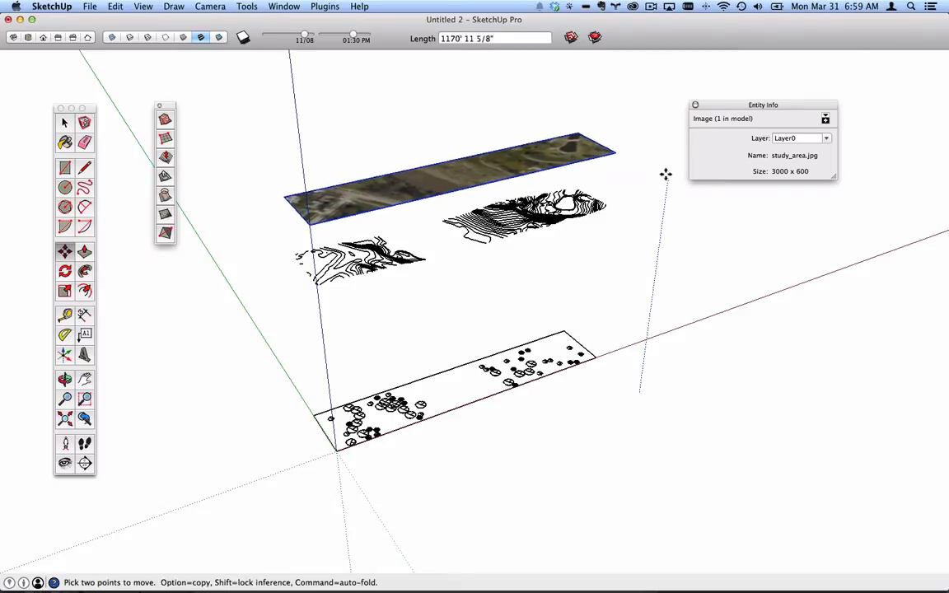
{"action": "left_click", "coordinate": [667, 159]}
- Erase the site boundary lines around the trees on the ground
{"action": "middle_click_drag", "start_coordinate": [637, 196], "coordinate": [626, 207]}
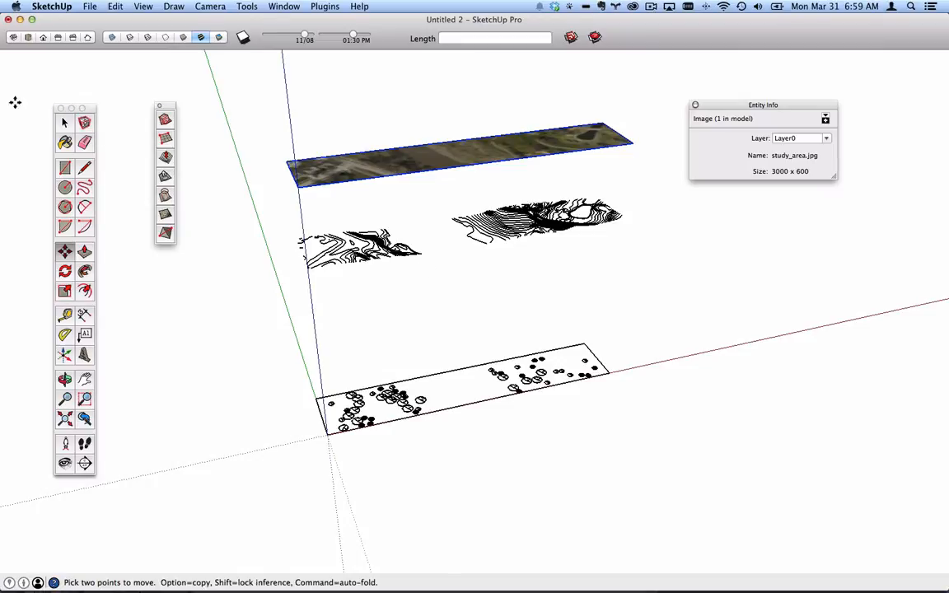
{"action": "left_click", "coordinate": [84, 143]}
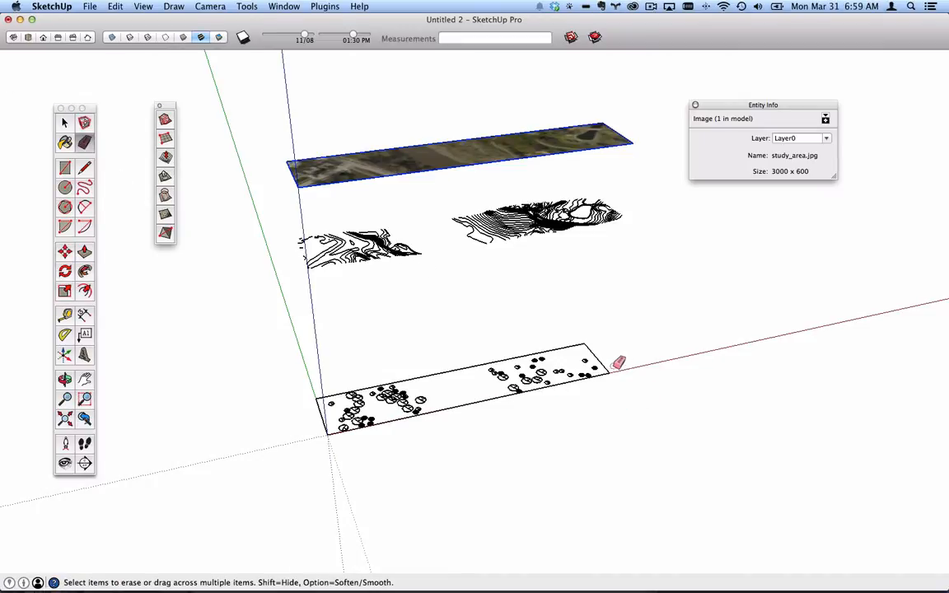
{"action": "left_click_drag", "start_coordinate": [600, 344], "coordinate": [583, 335]}
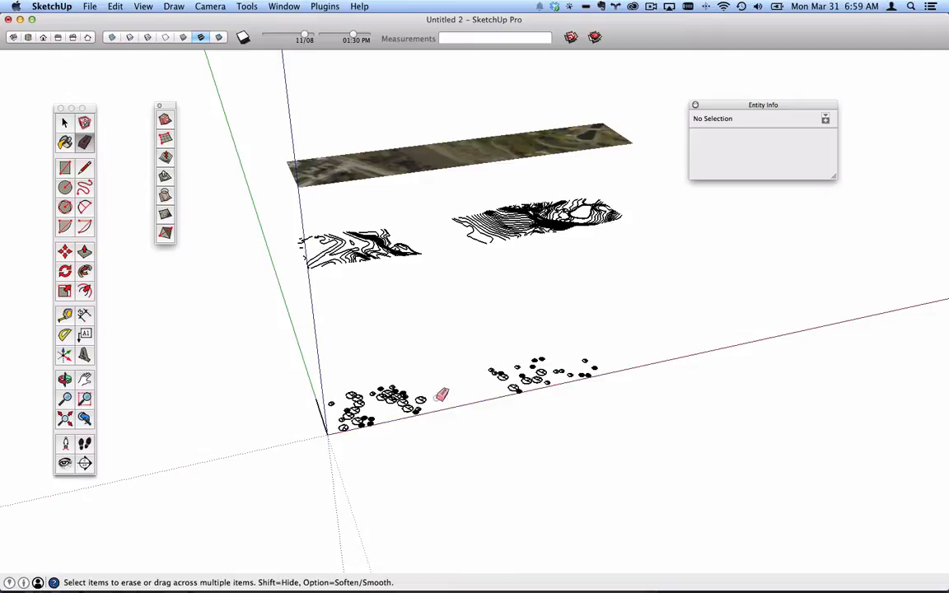
- Select all the tree components on the ground and move them vertically above the aerial image
{"action": "left_click", "coordinate": [64, 122]}
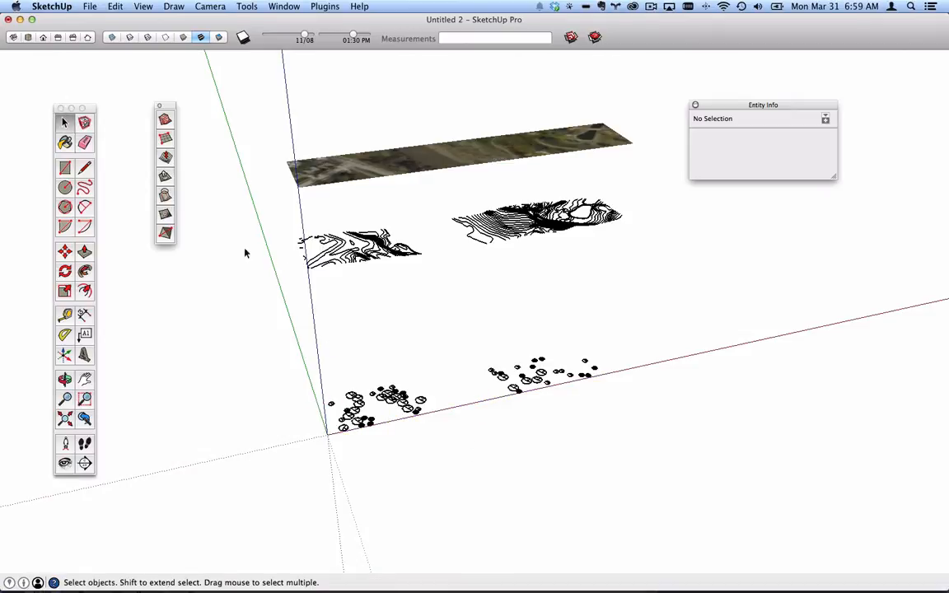
{"action": "mouse_move", "coordinate": [243, 250]}
{"action": "middle_mouse_down"}
{"action": "mouse_move", "coordinate": [392, 292]}
{"action": "mouse_move", "coordinate": [322, 332]}
{"action": "middle_mouse_up"}
{"action": "left_click_drag", "start_coordinate": [321, 332], "coordinate": [674, 443]}
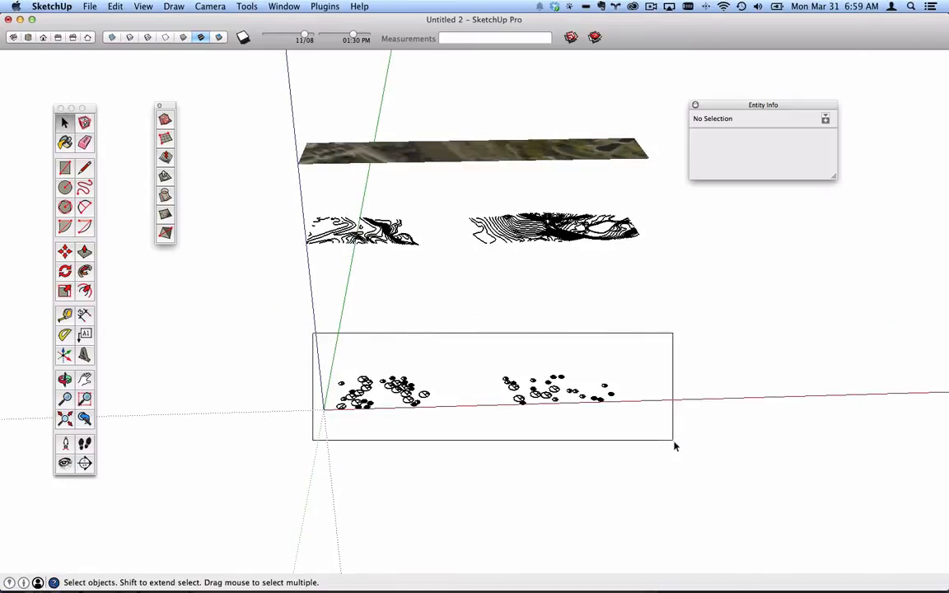
{"action": "middle_click_drag", "start_coordinate": [565, 427], "coordinate": [626, 397]}
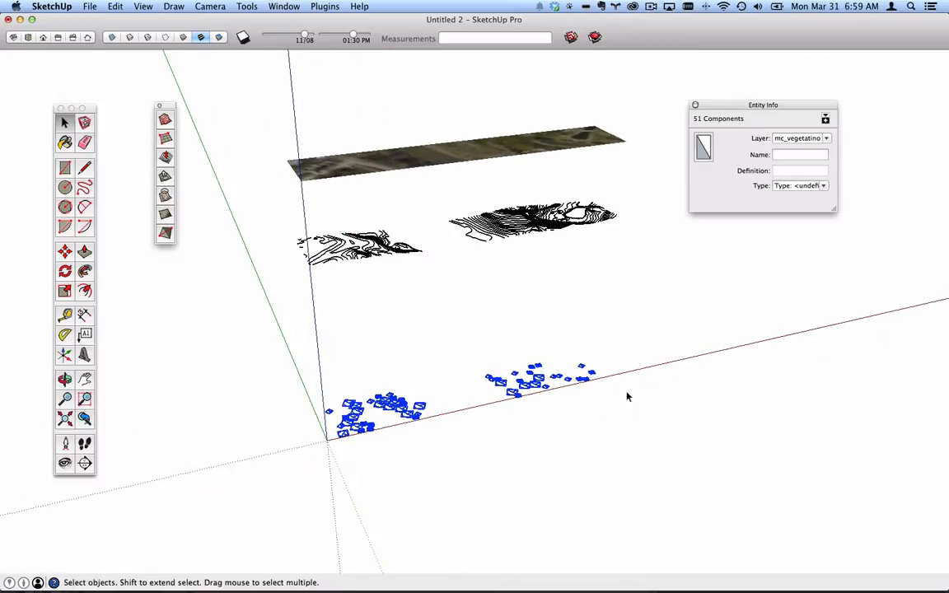
{"action": "left_click", "coordinate": [65, 254]}
{"action": "middle_click_drag", "start_coordinate": [295, 429], "coordinate": [473, 397]}
{"action": "left_click", "coordinate": [528, 424]}
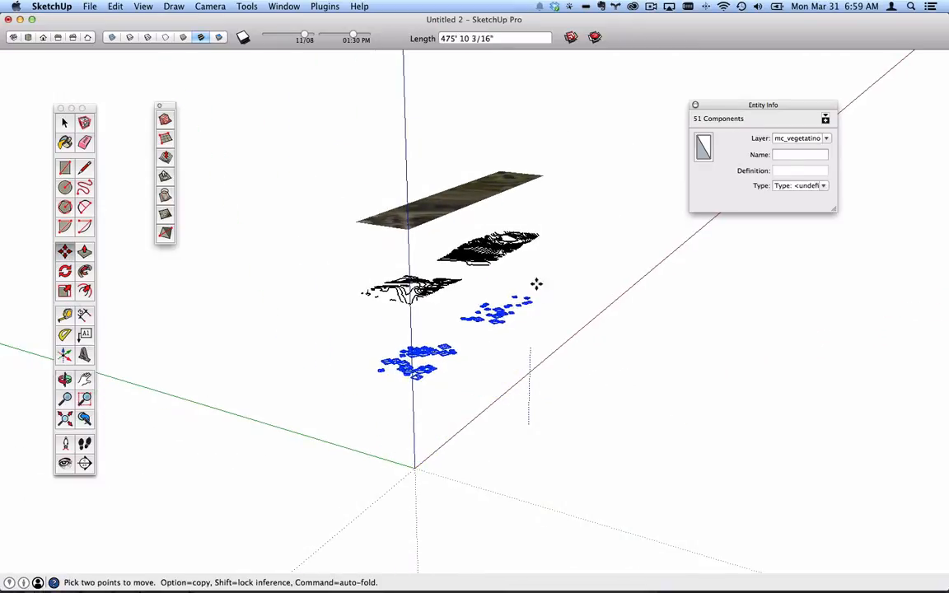
{"action": "left_click", "coordinate": [538, 138]}
{"action": "middle_click_drag", "start_coordinate": [619, 302], "coordinate": [459, 411]}
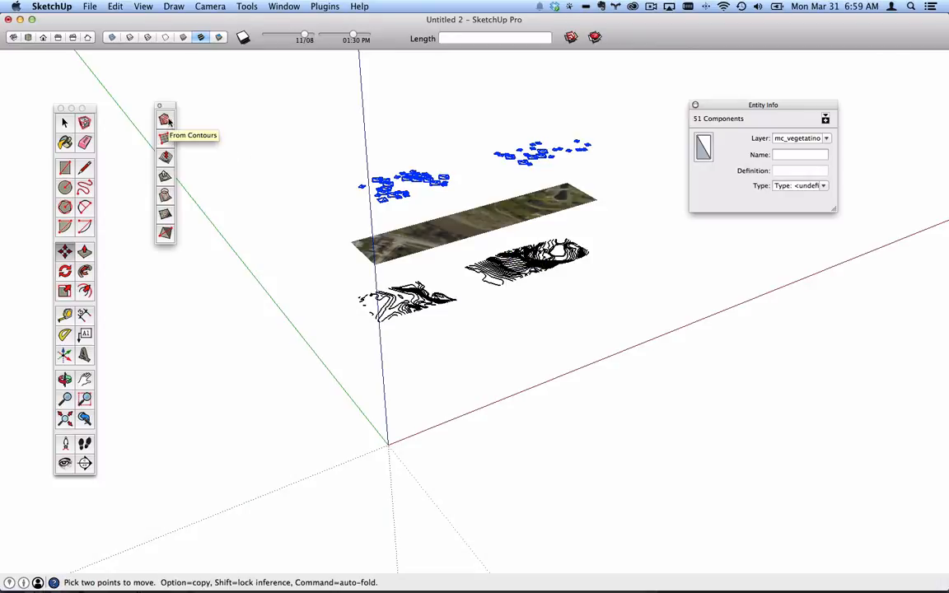
{"action": "left_click", "coordinate": [324, 8]}
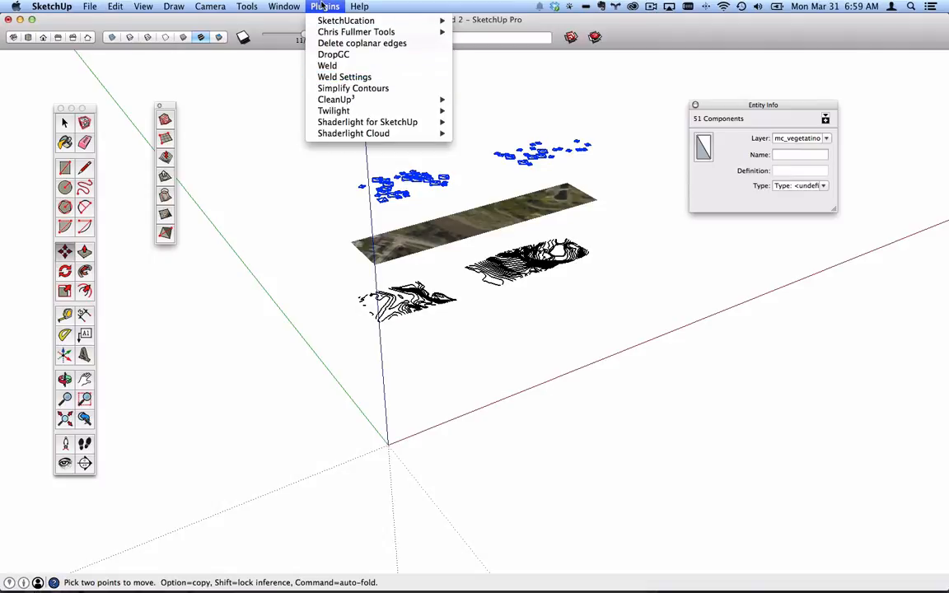
{"action": "left_click", "coordinate": [322, 6]}
{"action": "middle_click_drag", "start_coordinate": [505, 200], "coordinate": [480, 224]}
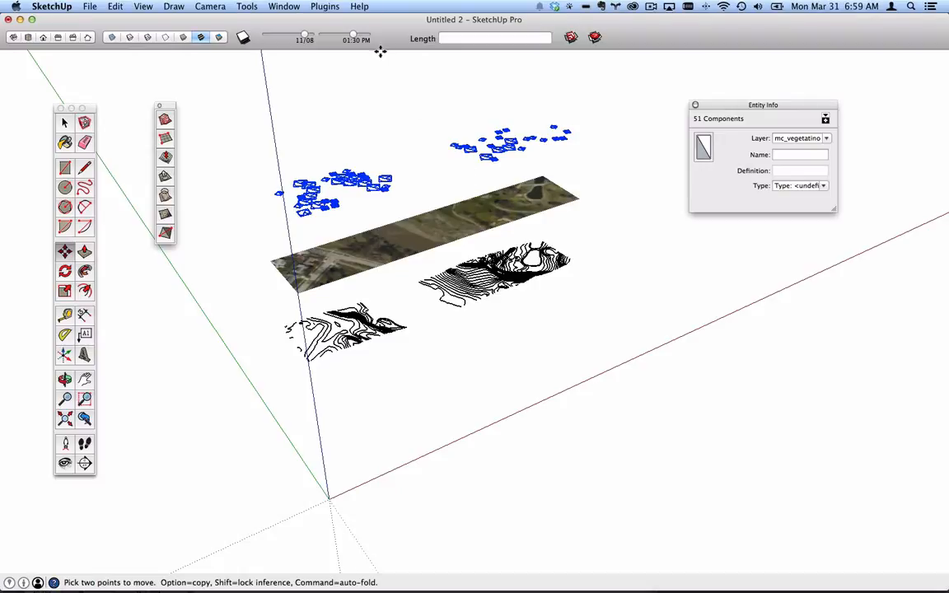
- Open the layer list, check the mc_segmentCon, mc_site and mc_aerial layers using their visibility settings, and close the list
{"action": "left_click", "coordinate": [324, 7]}
{"action": "mouse_move", "coordinate": [280, 7]}
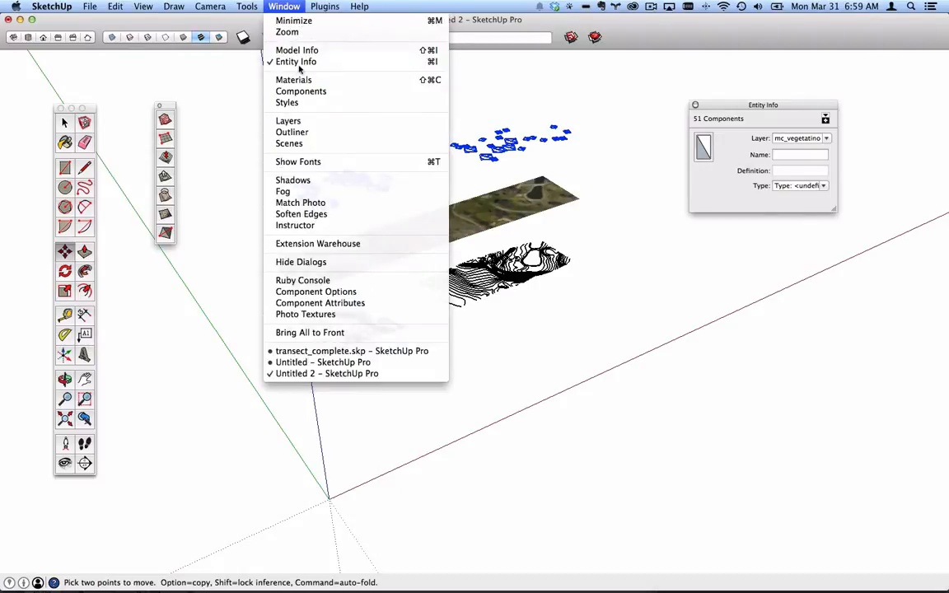
{"action": "left_click", "coordinate": [284, 121]}
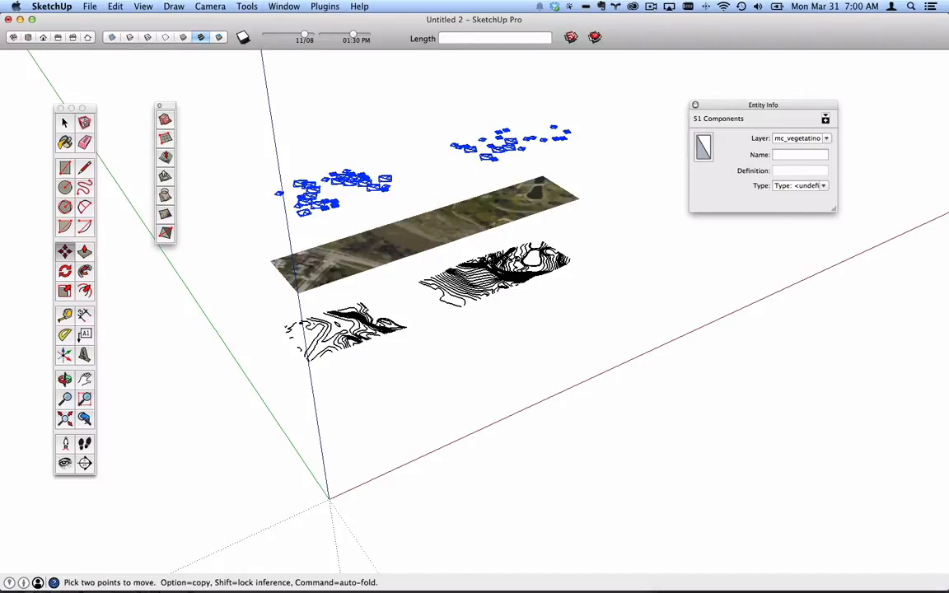
{"action": "left_click_drag", "start_coordinate": [305, 140], "coordinate": [563, 128]}
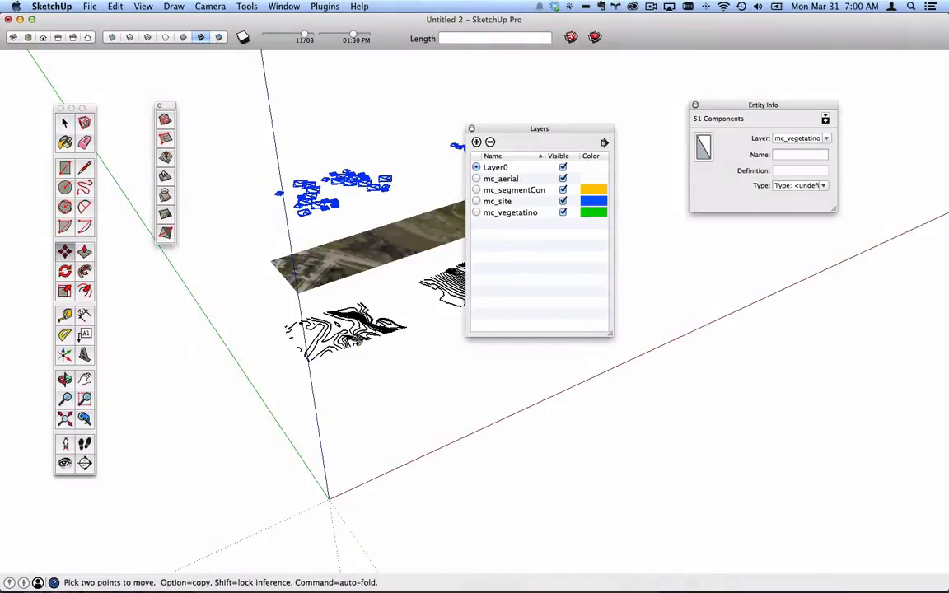
{"action": "middle_click_drag", "start_coordinate": [318, 213], "coordinate": [329, 133]}
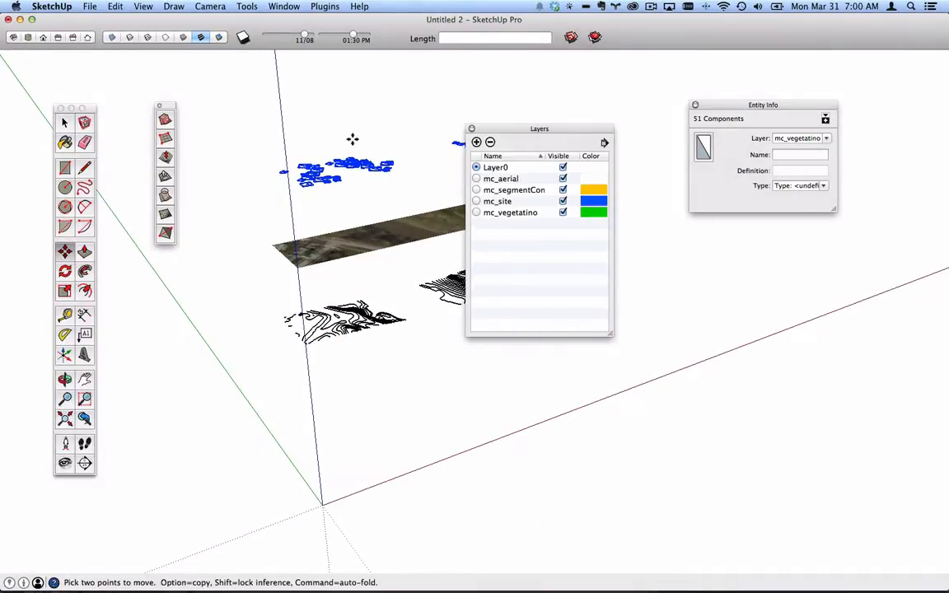
{"action": "left_click", "coordinate": [563, 190]}
{"action": "left_click", "coordinate": [563, 190]}
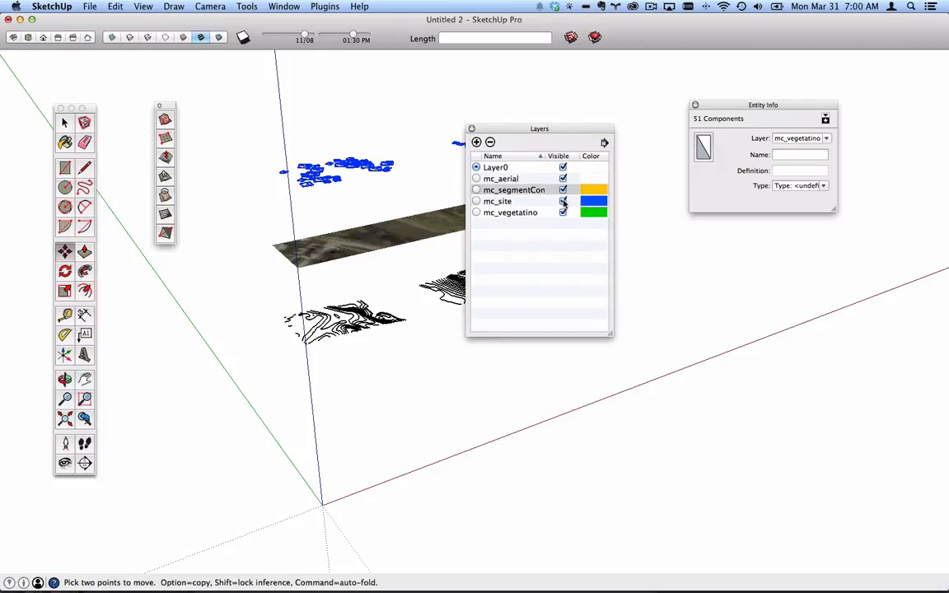
{"action": "left_click", "coordinate": [563, 202]}
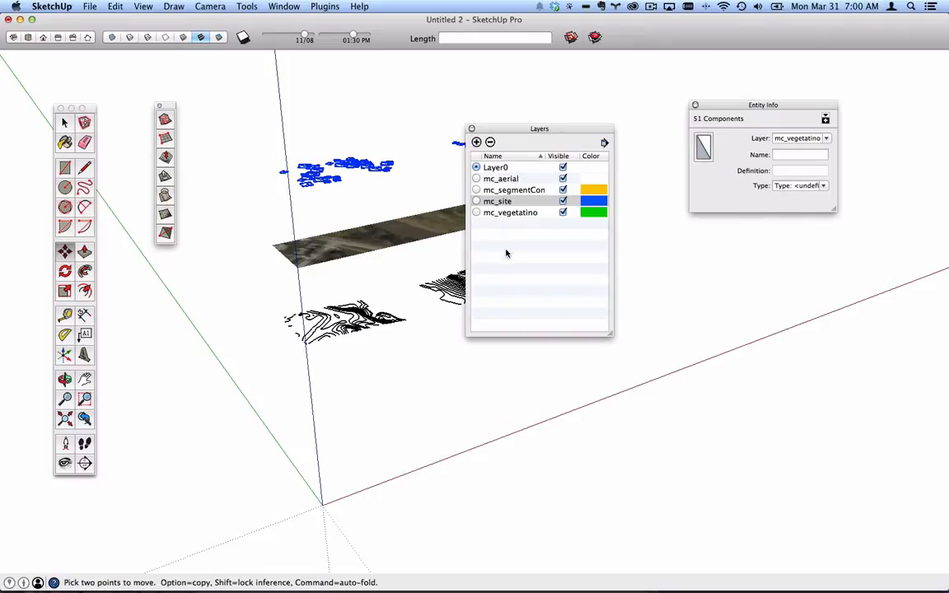
{"action": "left_click", "coordinate": [564, 178]}
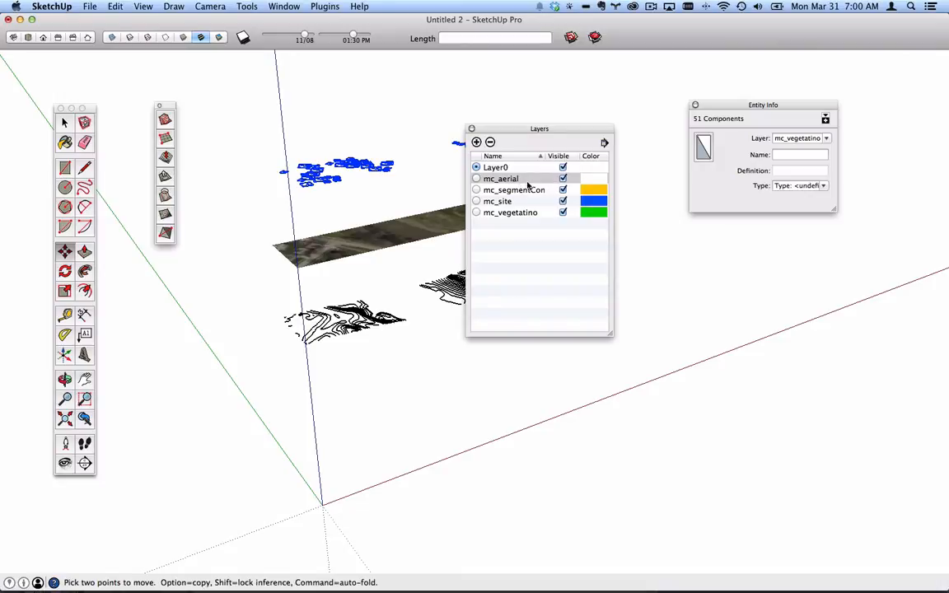
{"action": "left_click_drag", "start_coordinate": [521, 139], "coordinate": [551, 127]}
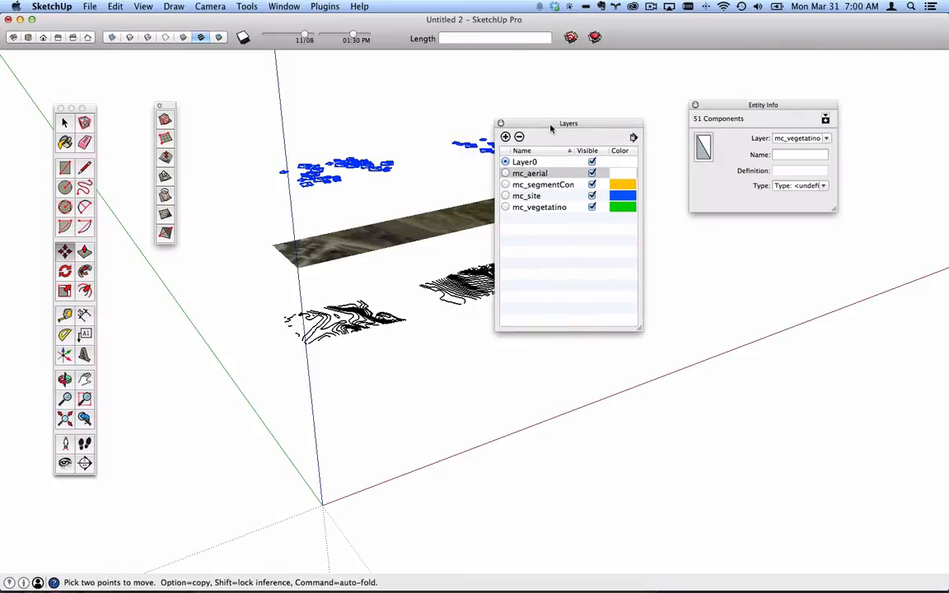
{"action": "left_click", "coordinate": [500, 124]}
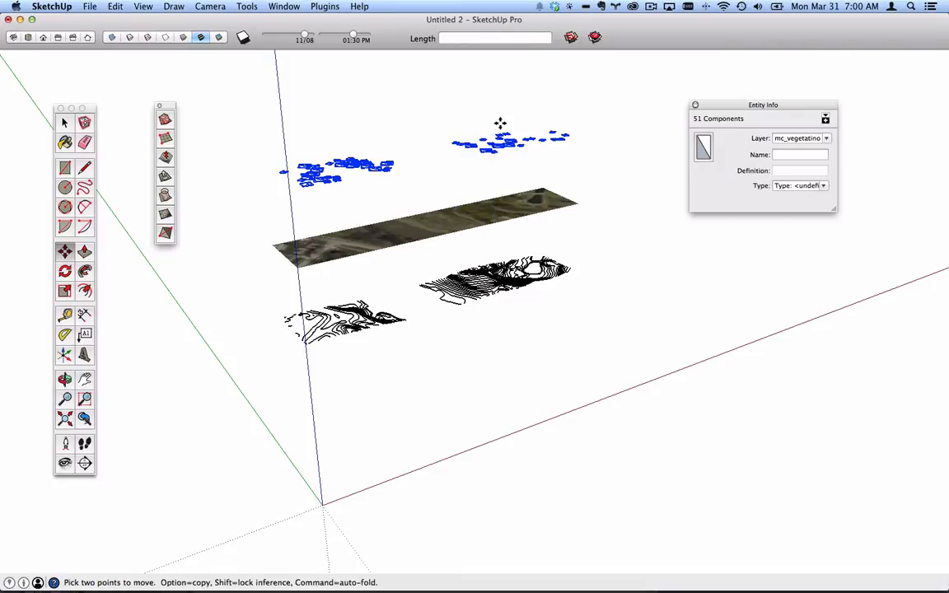
- Explode the aerial image floating between the contours and the trees, and clear the selection
{"action": "middle_click_drag", "start_coordinate": [520, 146], "coordinate": [453, 216]}
{"action": "left_click", "coordinate": [65, 122]}
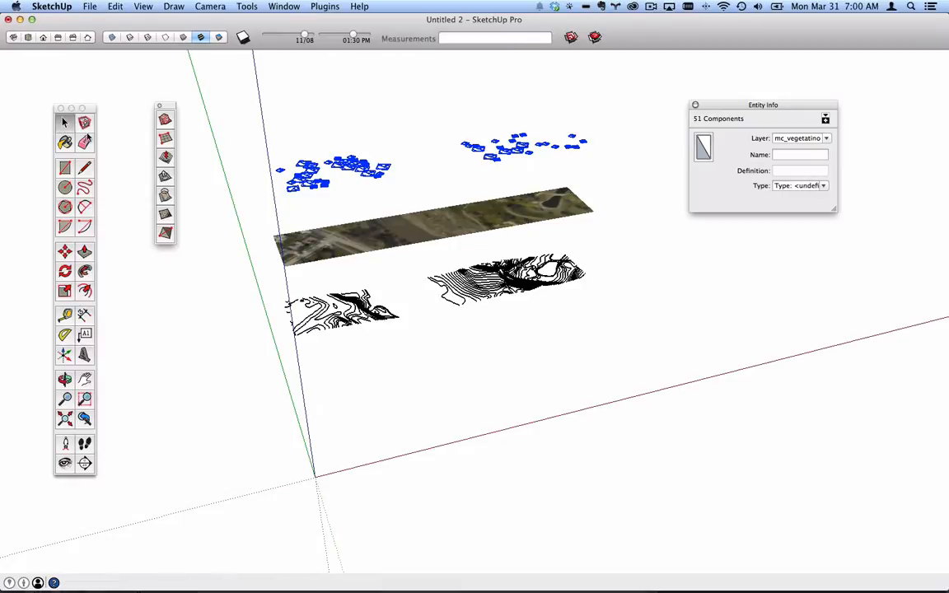
{"action": "left_click", "coordinate": [471, 229]}
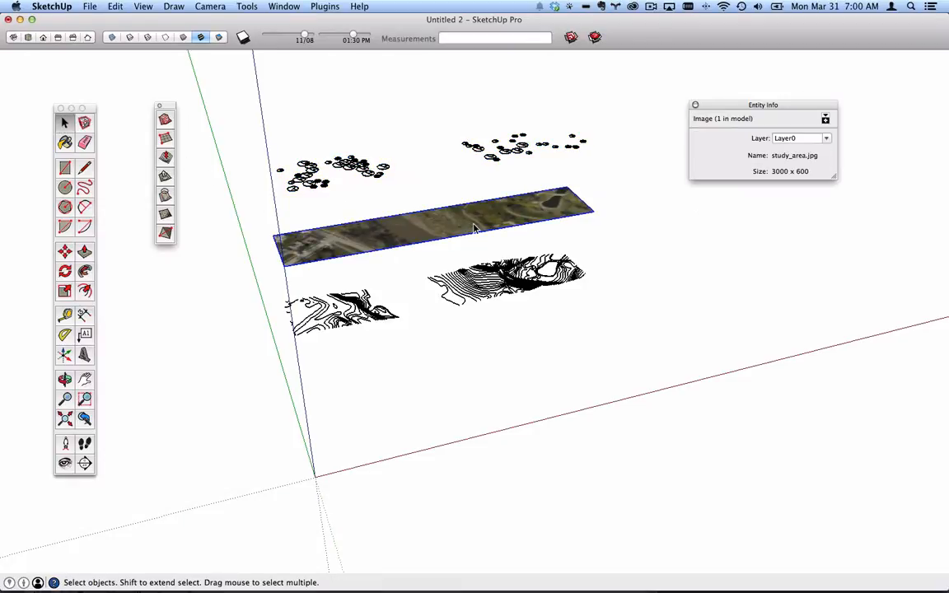
{"action": "right_click", "coordinate": [476, 216]}
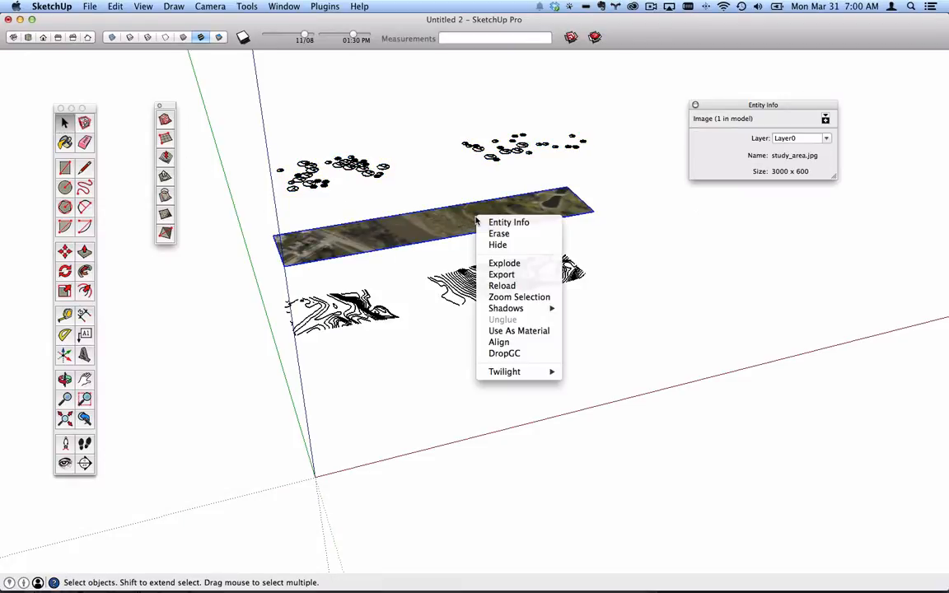
{"action": "left_click", "coordinate": [521, 269]}
{"action": "left_click", "coordinate": [624, 231]}
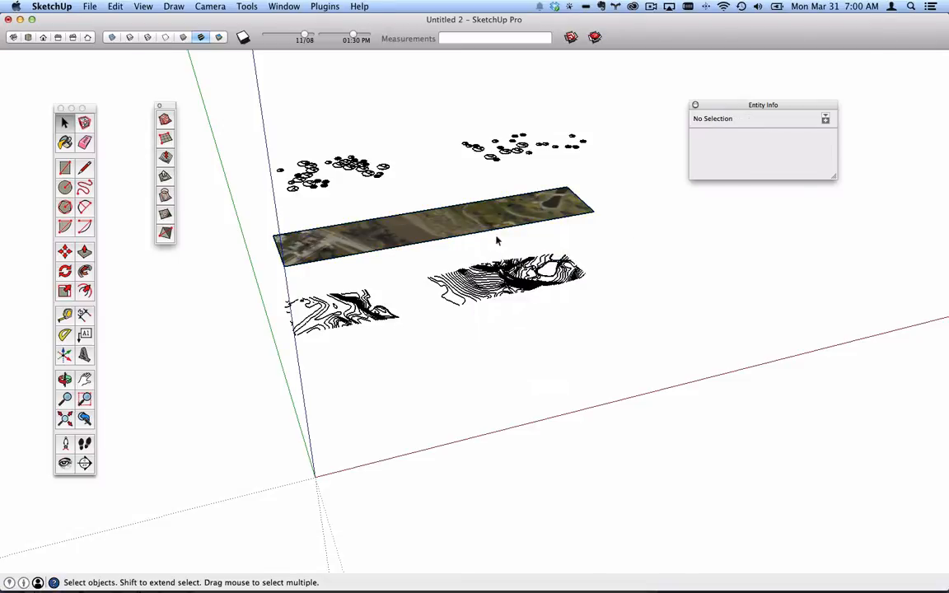
- Select the exploded aerial's face to inspect its entity information, and clear the selection
{"action": "left_click", "coordinate": [372, 242]}
{"action": "scroll", "coordinate": [278, 260], "scroll_direction": "up", "scroll_amount": 2}
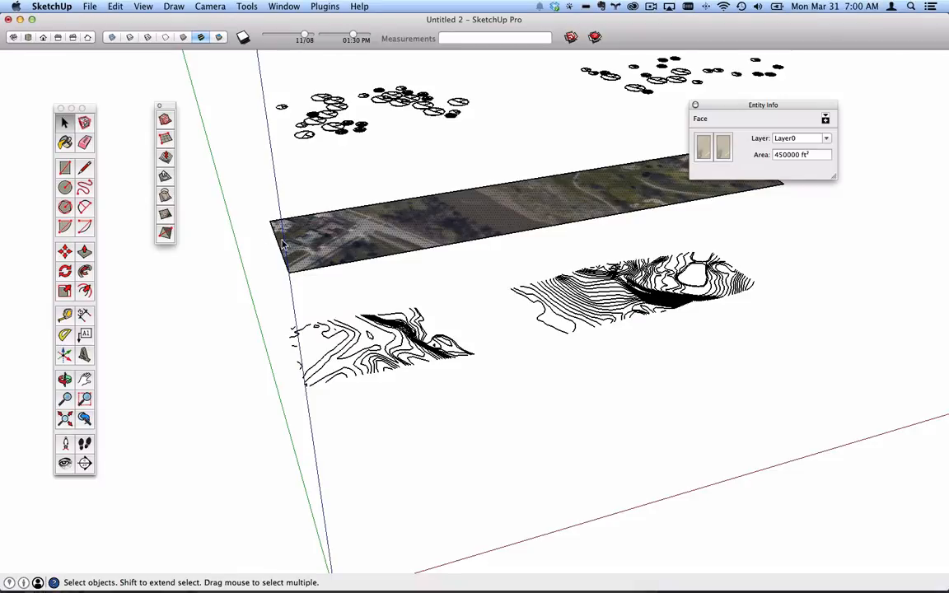
{"action": "double_click", "coordinate": [295, 245]}
{"action": "left_click", "coordinate": [312, 201]}
{"action": "scroll", "coordinate": [334, 239], "scroll_direction": "down", "scroll_amount": 2}
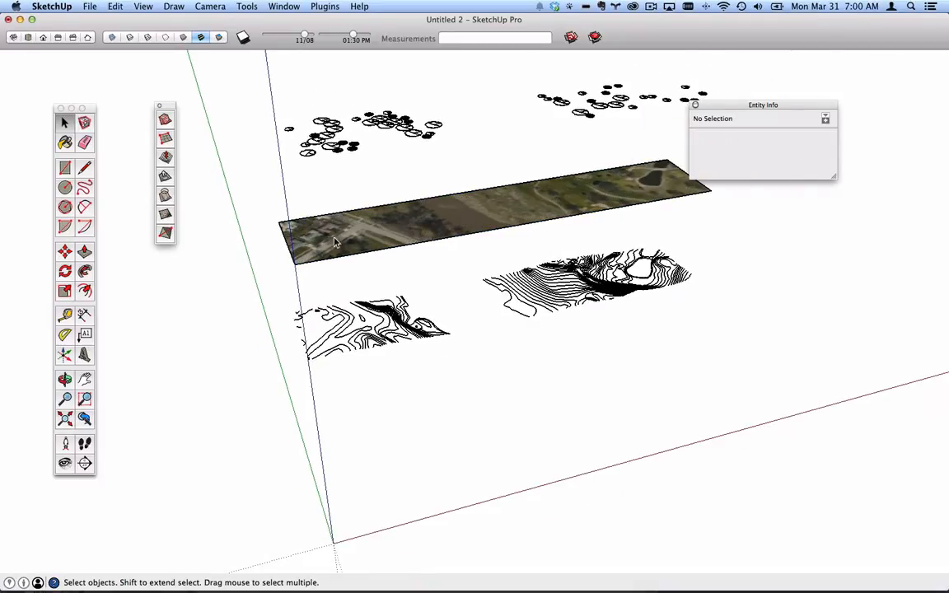
- Select the contour lines nearest the blue axis and generate a terrain surface with the Sandbox From Contours tool
{"action": "middle_click_drag", "start_coordinate": [603, 328], "coordinate": [424, 308]}
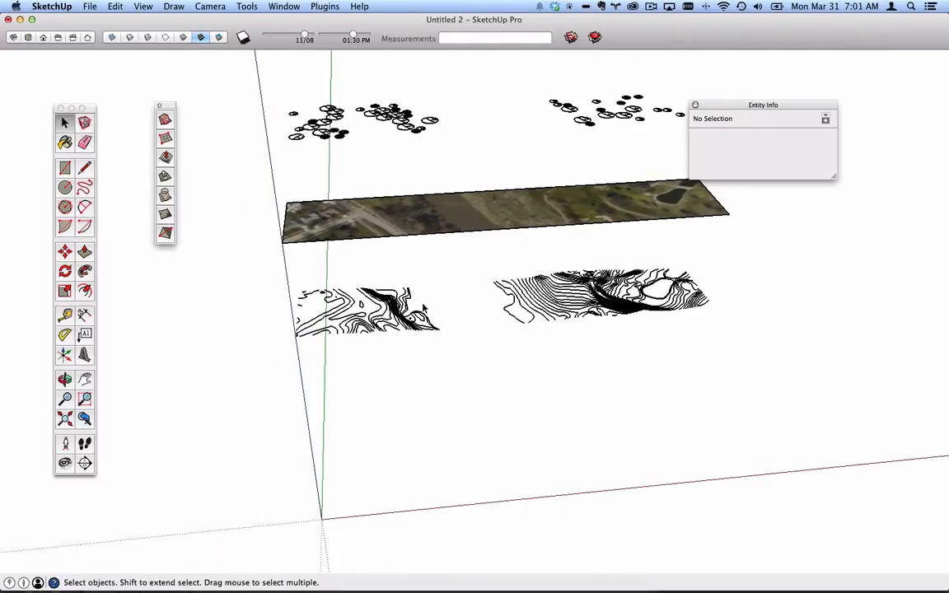
{"action": "left_click_drag", "start_coordinate": [268, 272], "coordinate": [489, 375]}
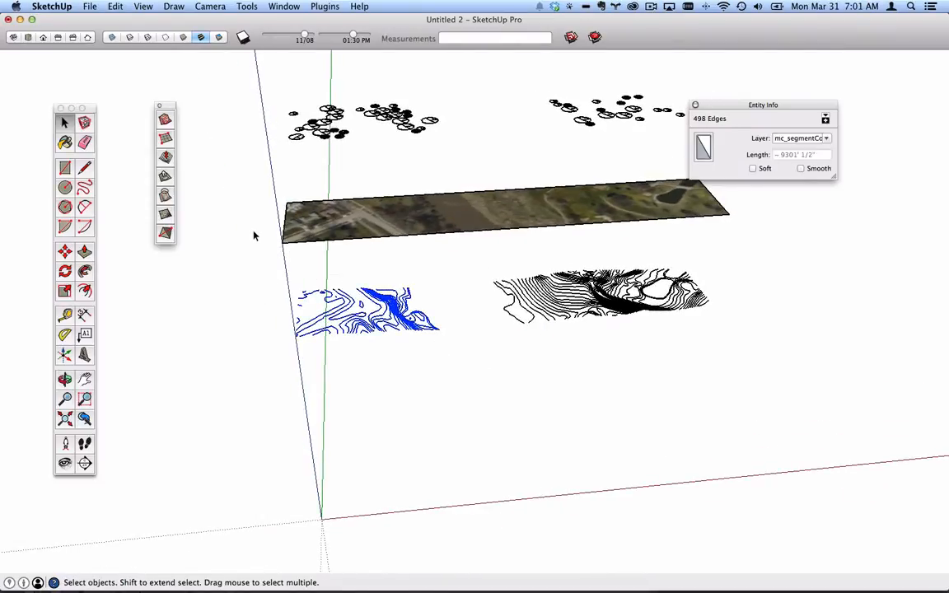
{"action": "left_click", "coordinate": [164, 120]}
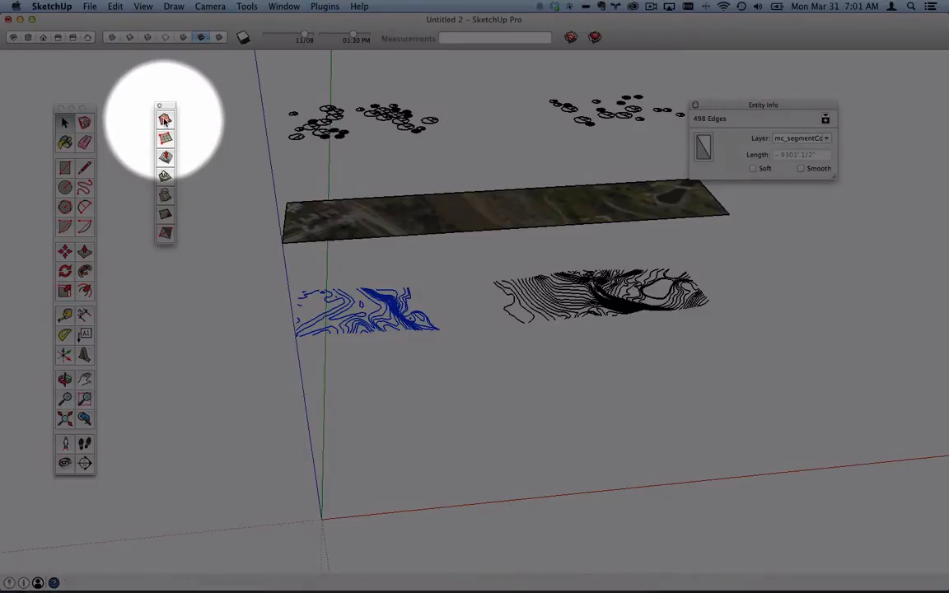
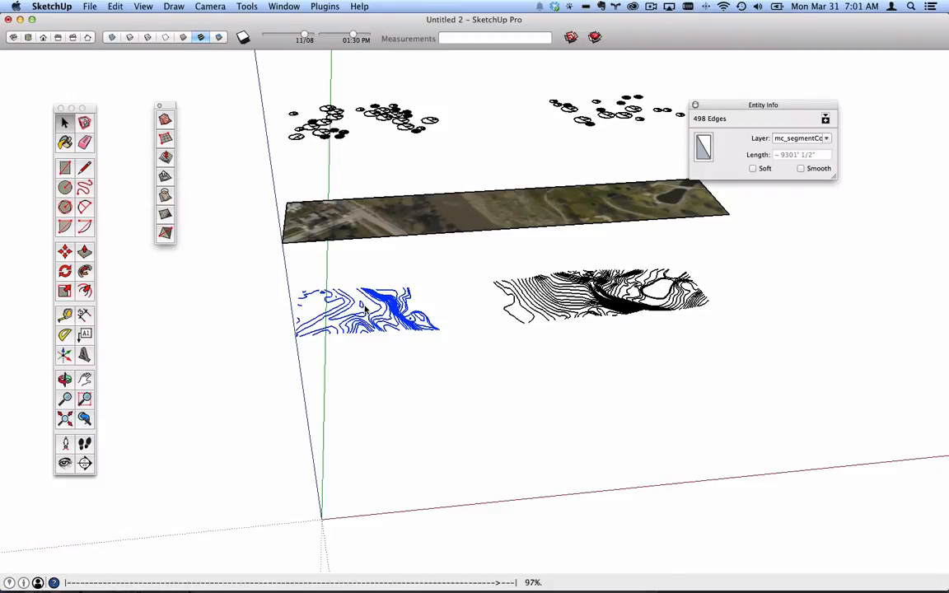
- Examine the generated terrain's surface and edges, and compare them with the finished terrain in transect_complete.skp
{"action": "scroll", "coordinate": [401, 344], "scroll_direction": "up", "scroll_amount": 6}
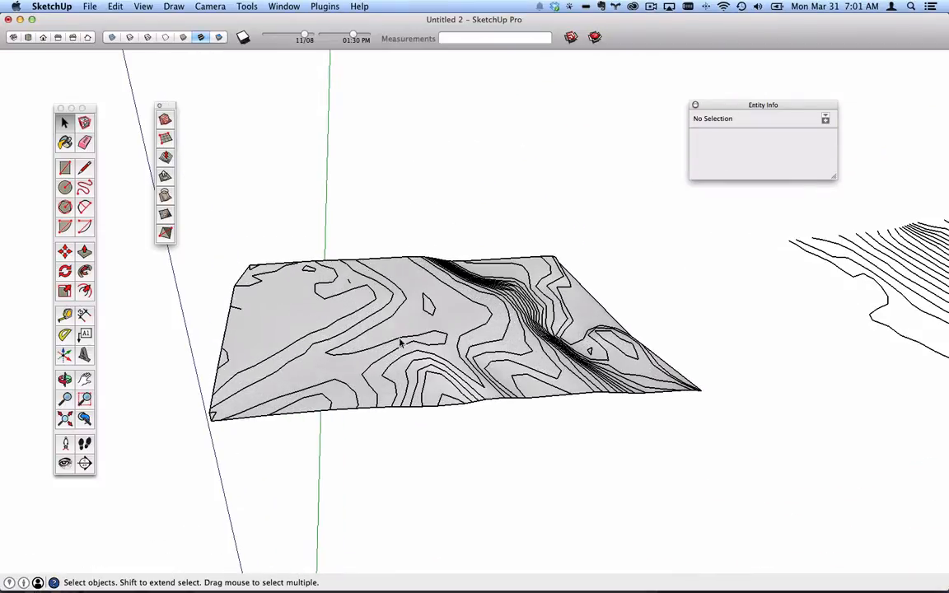
{"action": "middle_click_drag", "start_coordinate": [402, 345], "coordinate": [442, 286]}
{"action": "scroll", "coordinate": [347, 295], "scroll_direction": "up", "scroll_amount": 3}
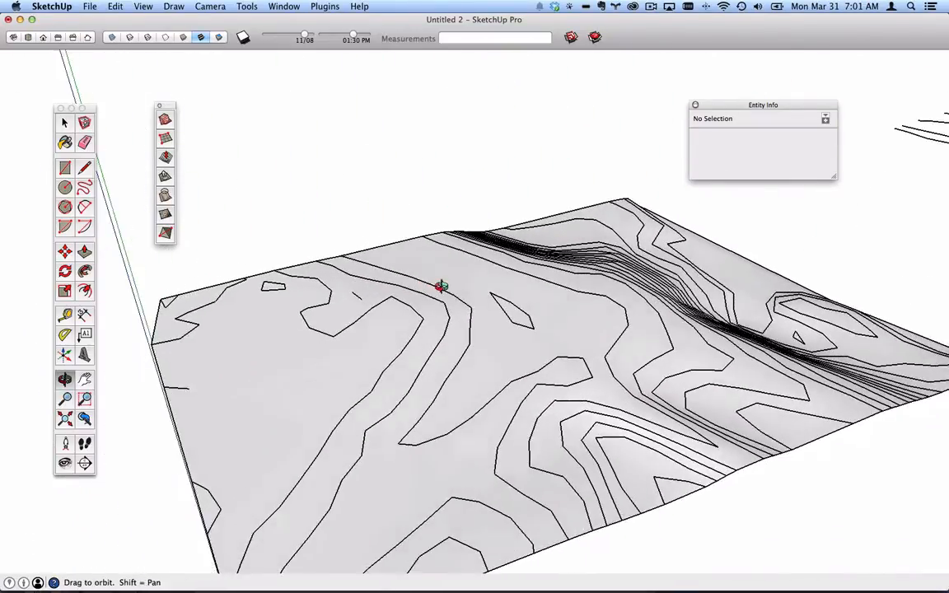
{"action": "scroll", "coordinate": [262, 328], "scroll_direction": "down", "scroll_amount": 4}
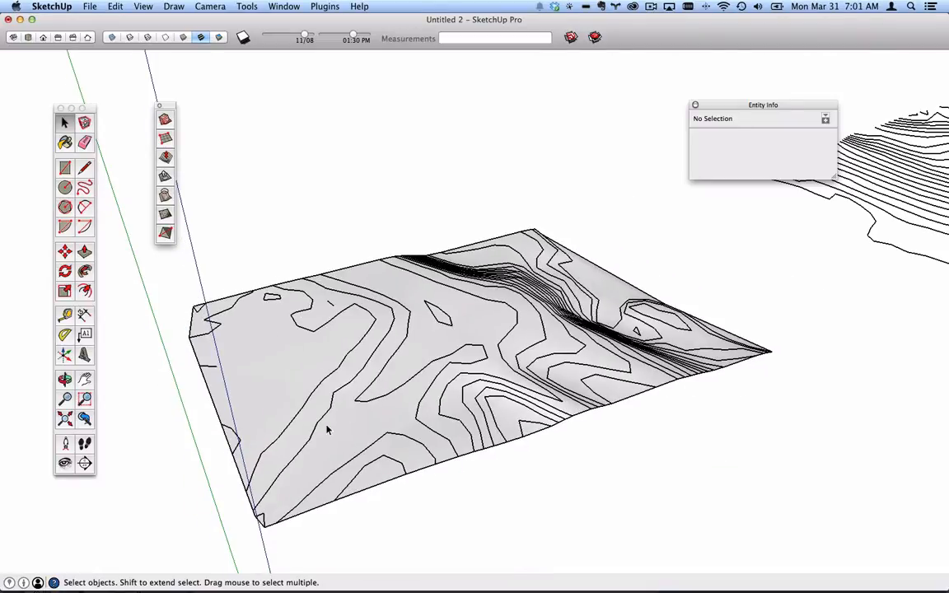
{"action": "scroll", "coordinate": [327, 429], "scroll_direction": "down", "scroll_amount": 3}
{"action": "scroll", "coordinate": [373, 206], "scroll_direction": "up", "scroll_amount": 2}
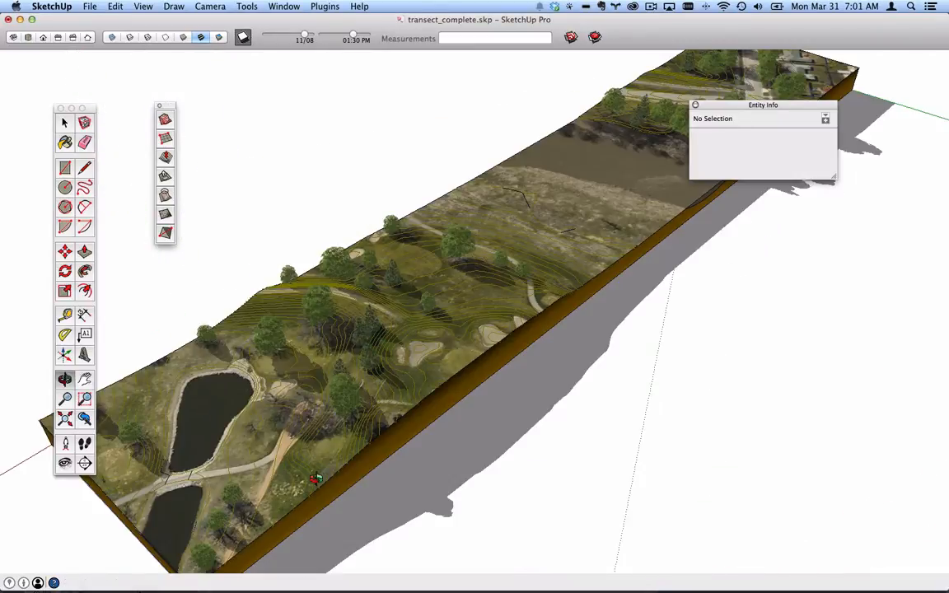
{"action": "middle_click_drag", "start_coordinate": [262, 317], "coordinate": [371, 373], "text": "shift"}
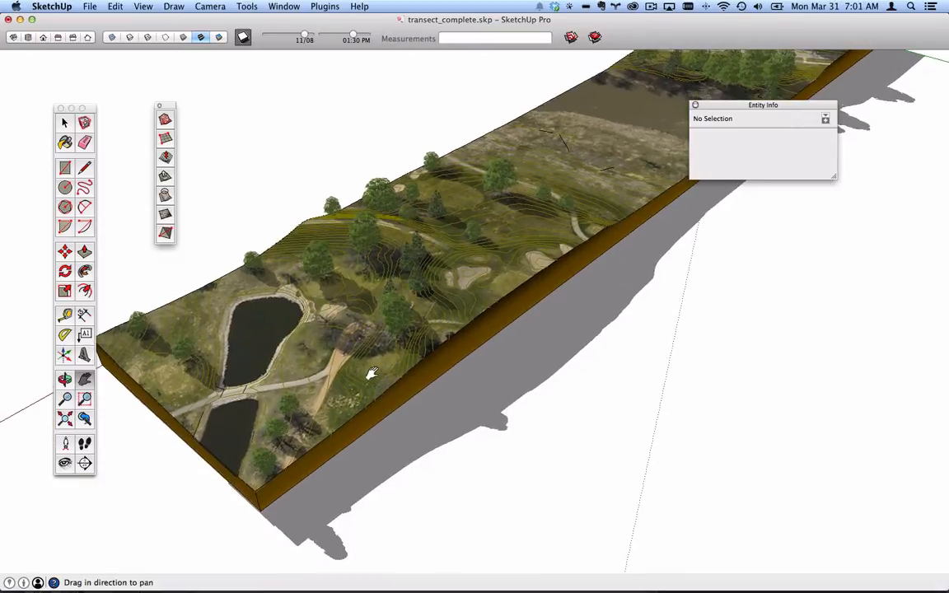
{"action": "left_click_drag", "start_coordinate": [371, 373], "coordinate": [377, 360]}
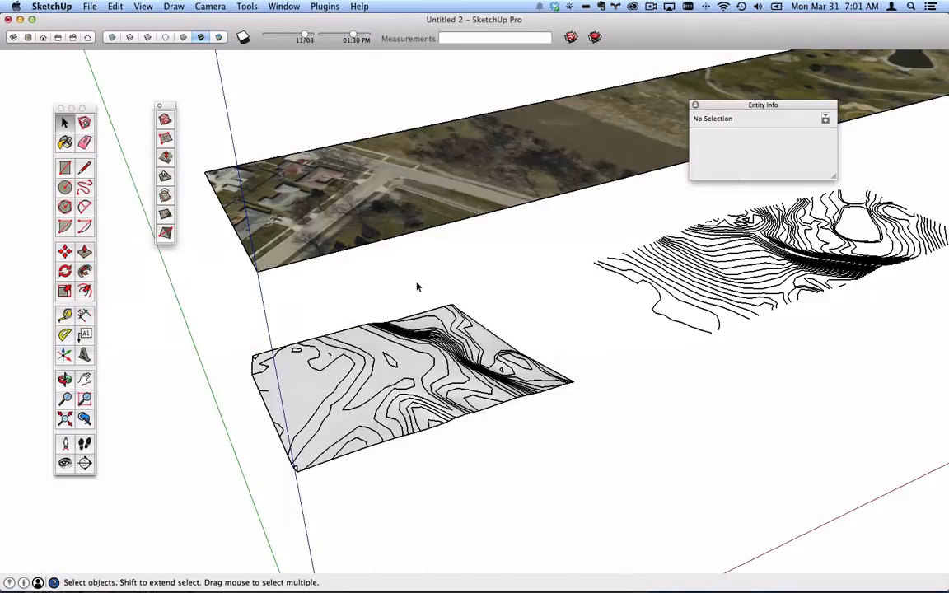
- Delete the generated terrain group while keeping its contour lines
{"action": "scroll", "coordinate": [417, 287], "scroll_direction": "down", "scroll_amount": 2}
{"action": "left_click", "coordinate": [331, 373]}
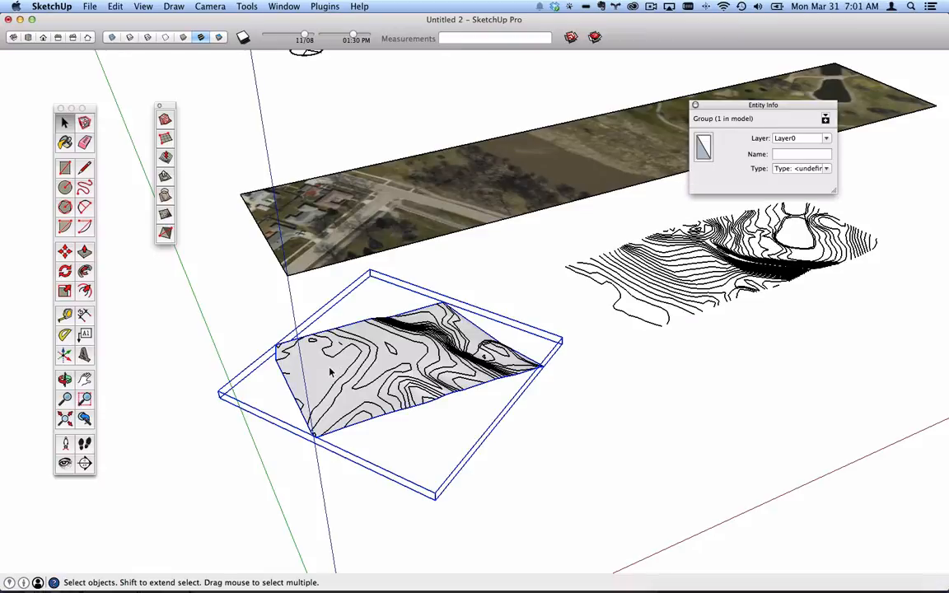
{"action": "key", "text": "Delete"}
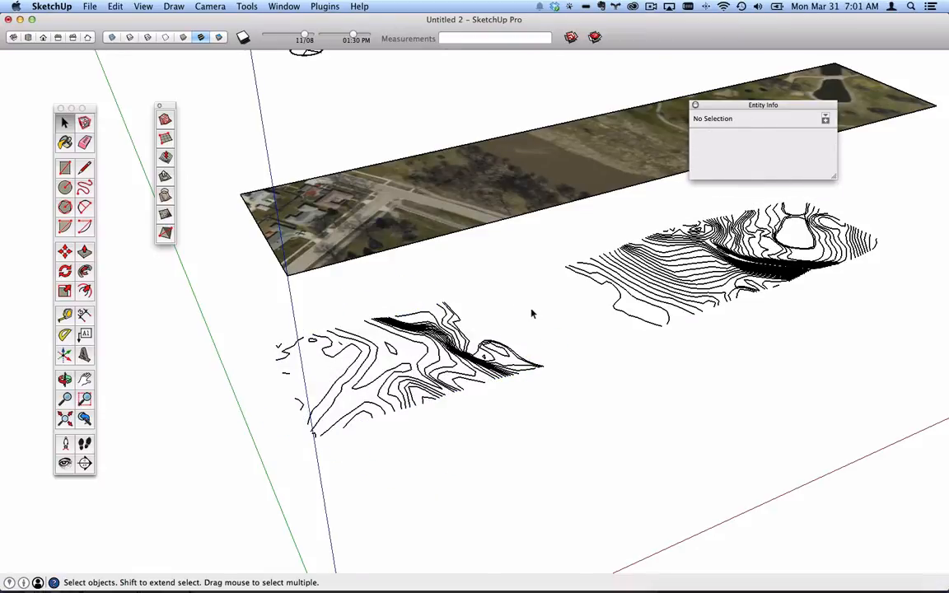
{"action": "scroll", "coordinate": [532, 313], "scroll_direction": "down", "scroll_amount": 2}
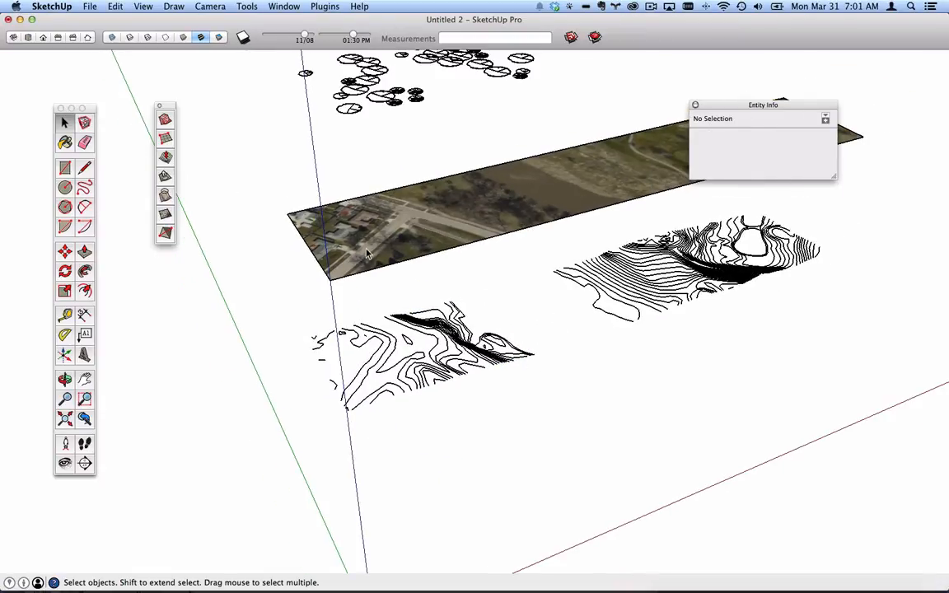
- View the model from the top and switch the camera to parallel projection
{"action": "middle_click_drag", "start_coordinate": [368, 254], "coordinate": [389, 263]}
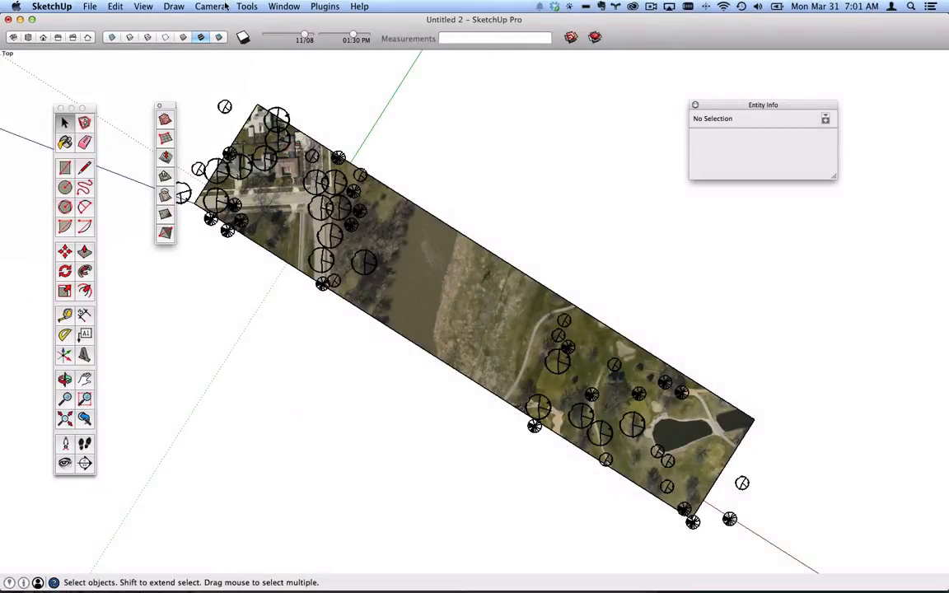
{"action": "left_click", "coordinate": [224, 6]}
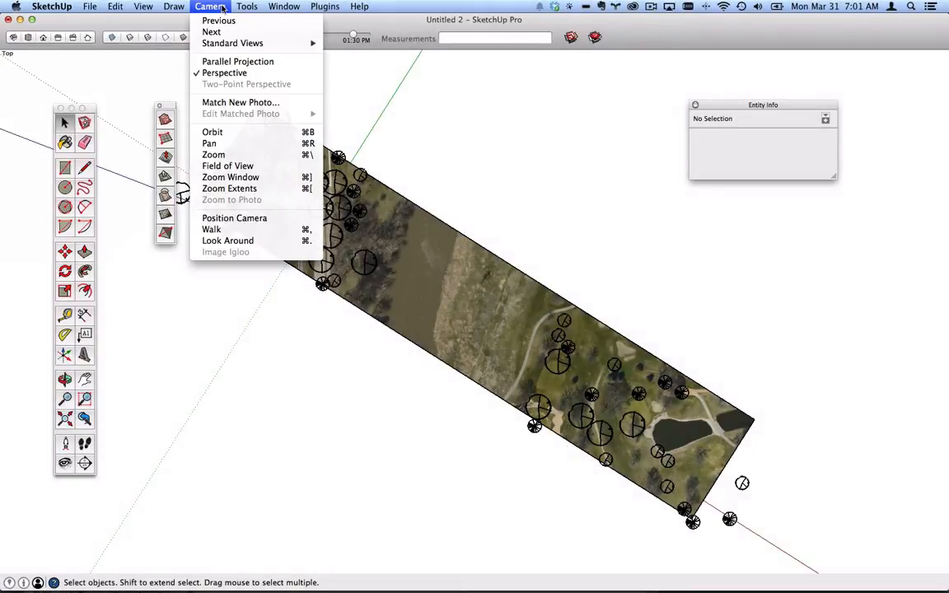
{"action": "left_click", "coordinate": [230, 61]}
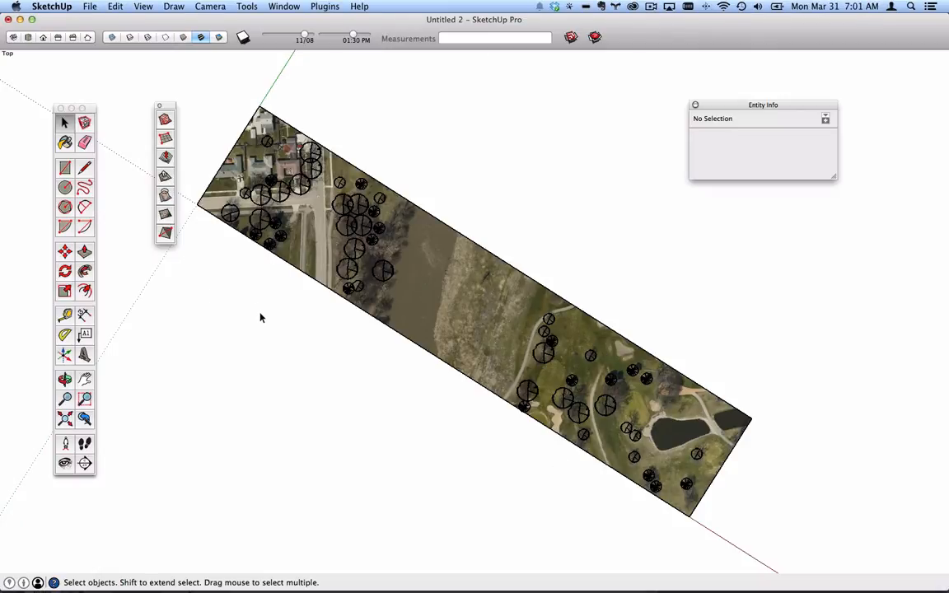
- Draw a vertical line about 365 ft down from the aerial's back corner to contour level, adding a short green-axis segment at its lower end
{"action": "middle_click_drag", "start_coordinate": [260, 318], "coordinate": [451, 216]}
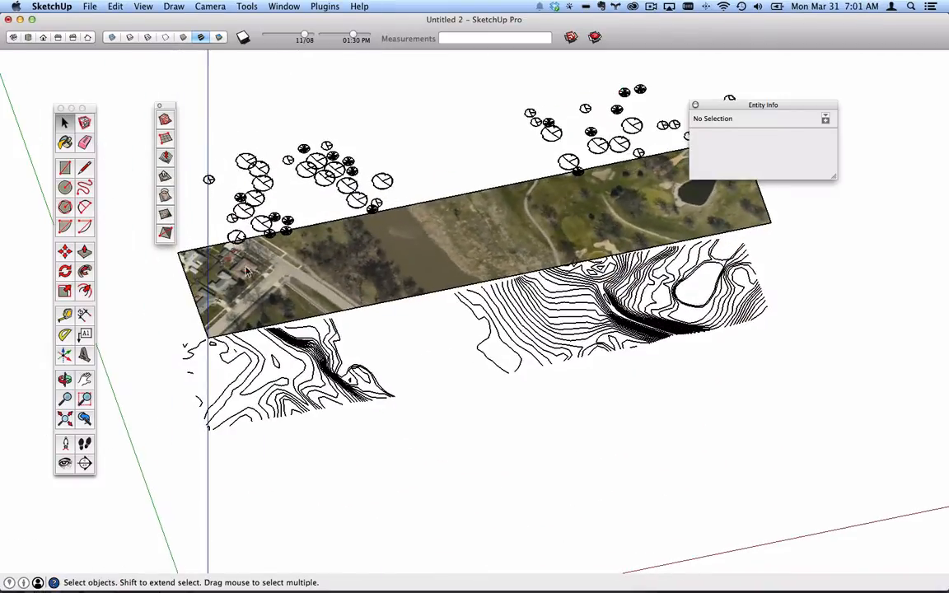
{"action": "middle_click_drag", "start_coordinate": [246, 272], "coordinate": [308, 251]}
{"action": "left_click", "coordinate": [85, 167]}
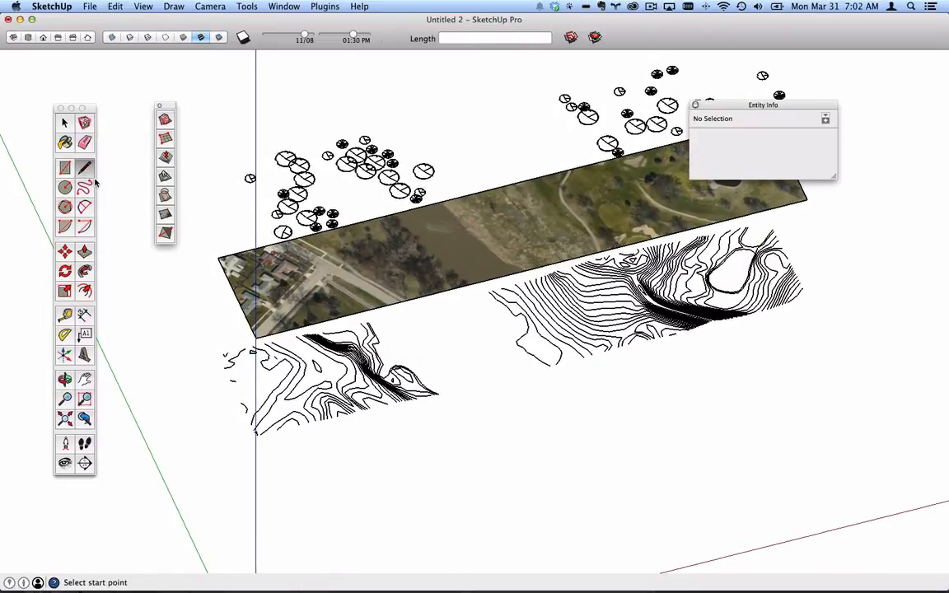
{"action": "left_click", "coordinate": [219, 258]}
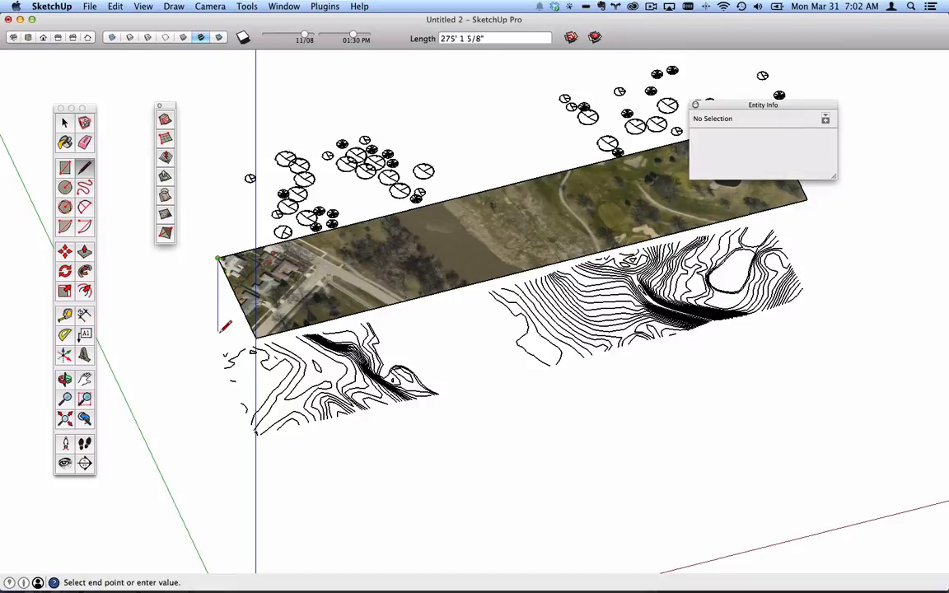
{"action": "scroll", "coordinate": [220, 330], "scroll_direction": "up", "scroll_amount": 4}
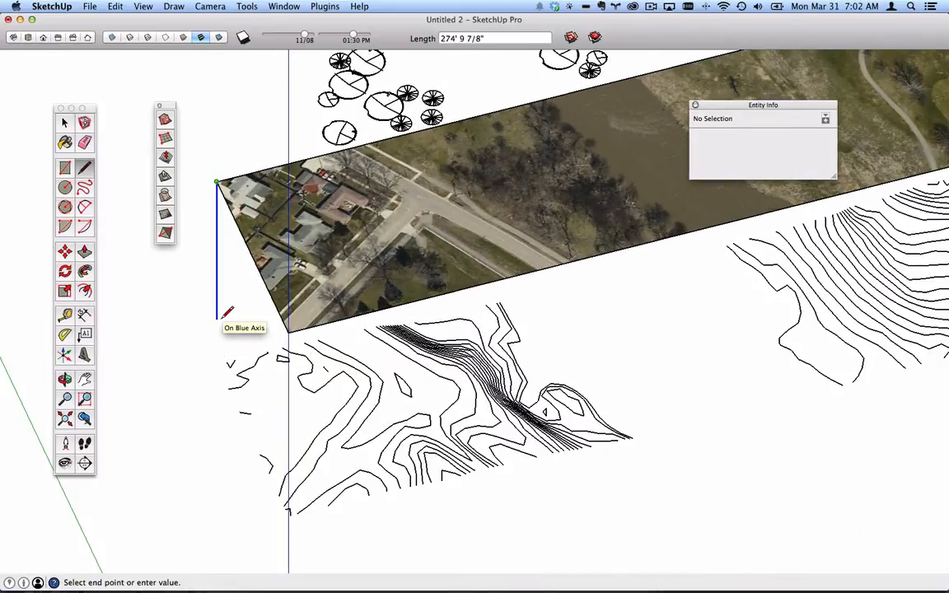
{"action": "left_click", "coordinate": [229, 364]}
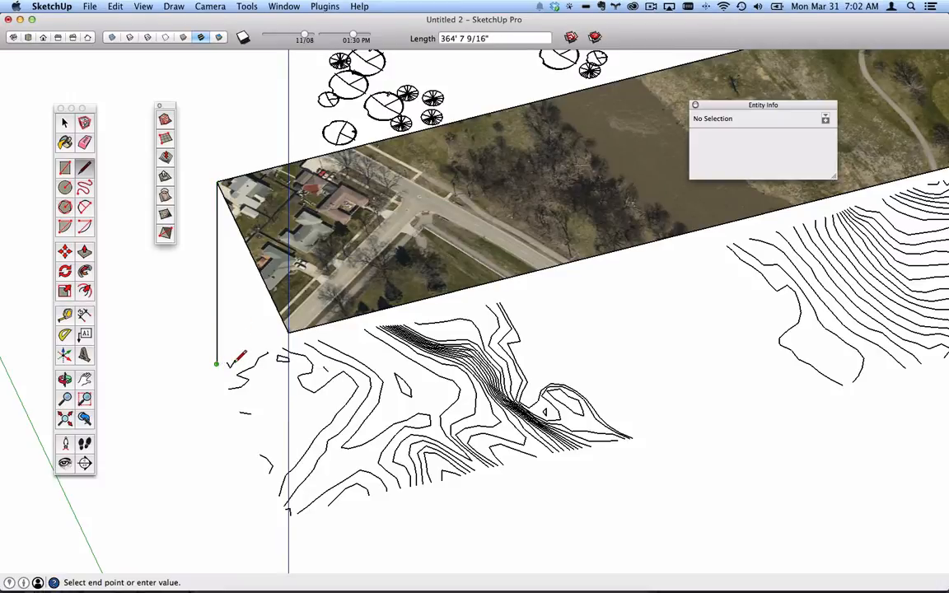
{"action": "scroll", "coordinate": [231, 362], "scroll_direction": "up", "scroll_amount": 6}
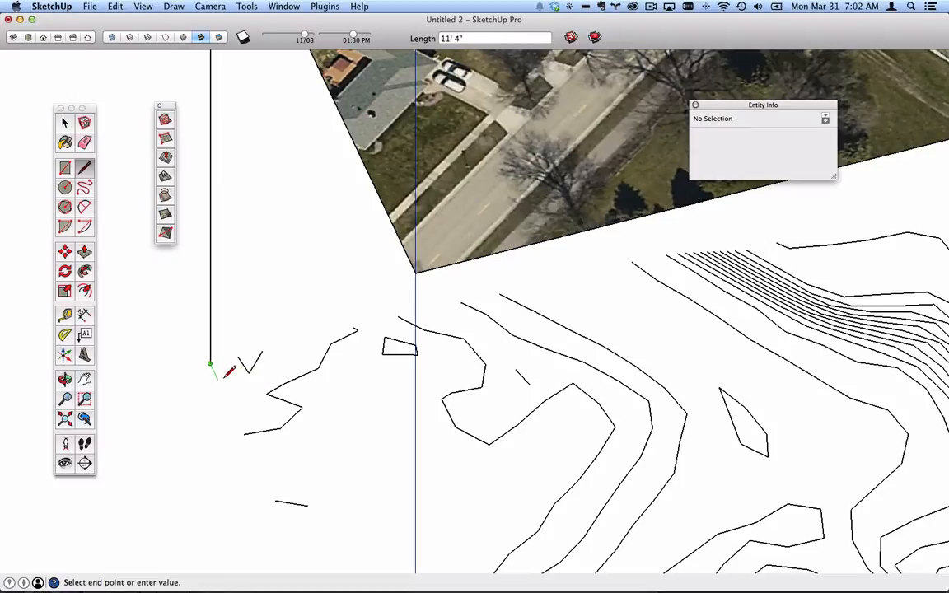
- Erase the vertical line below the aerial's back corner, keeping the short segment at contour level
{"action": "left_click", "coordinate": [84, 143]}
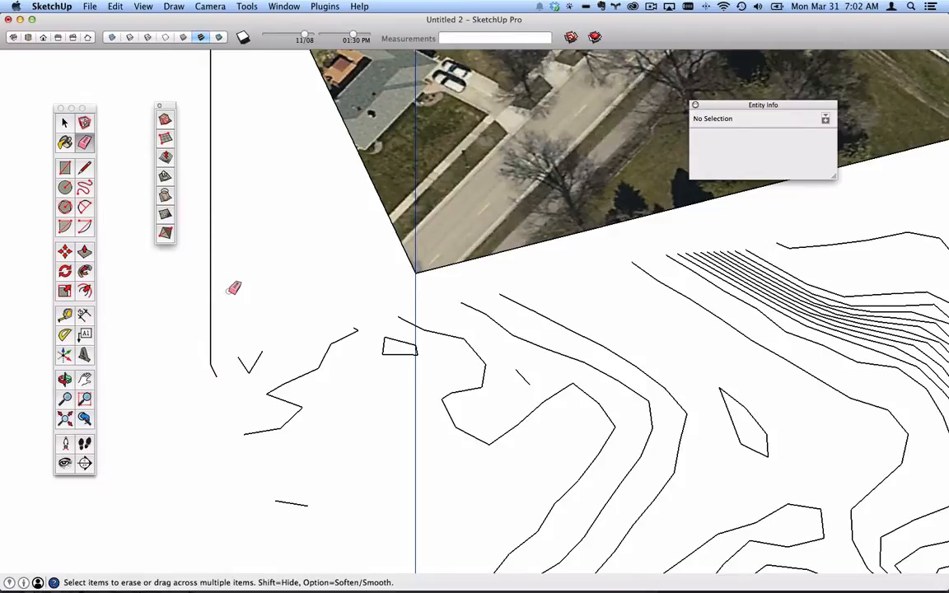
{"action": "mouse_move", "coordinate": [234, 288]}
{"action": "left_mouse_down"}
{"action": "mouse_move", "coordinate": [212, 290]}
{"action": "mouse_move", "coordinate": [216, 297]}
{"action": "left_mouse_up"}
{"action": "scroll", "coordinate": [220, 299], "scroll_direction": "down", "scroll_amount": 4}
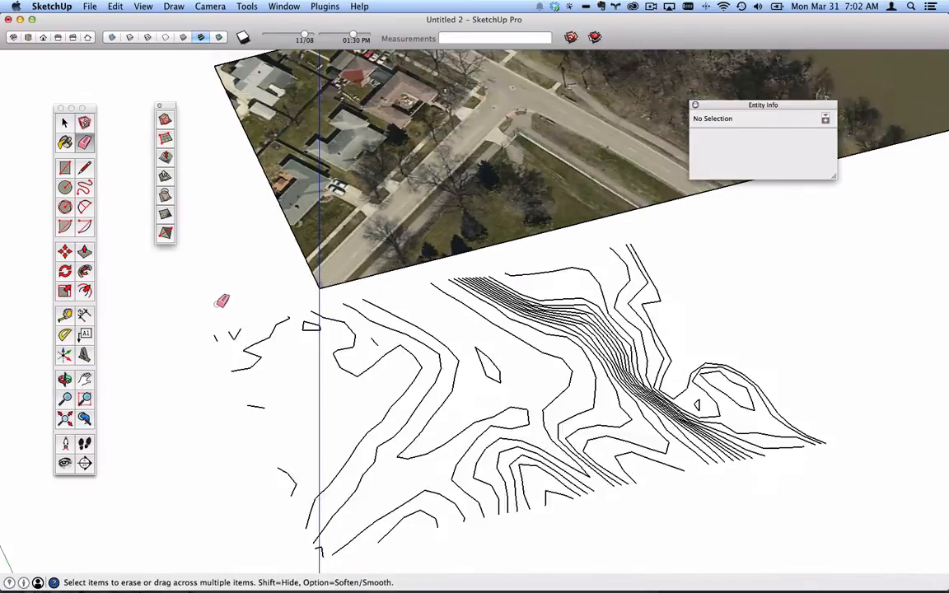
{"action": "scroll", "coordinate": [222, 300], "scroll_direction": "down", "scroll_amount": 1}
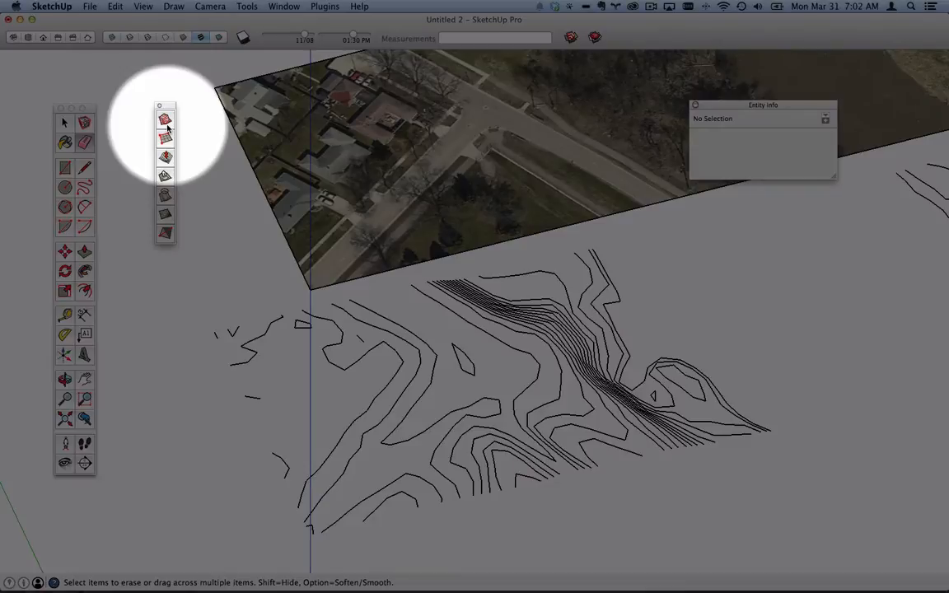
- Check in the tool palette list that the Sandbox tools are enabled, and close the list
{"action": "left_click", "coordinate": [142, 6]}
{"action": "mouse_move", "coordinate": [163, 21]}
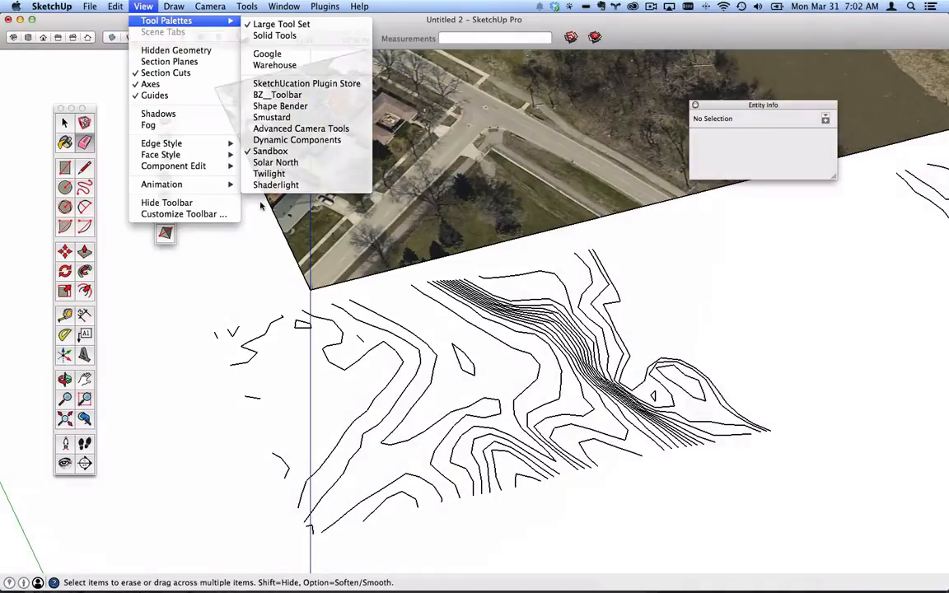
{"action": "left_click", "coordinate": [247, 227]}
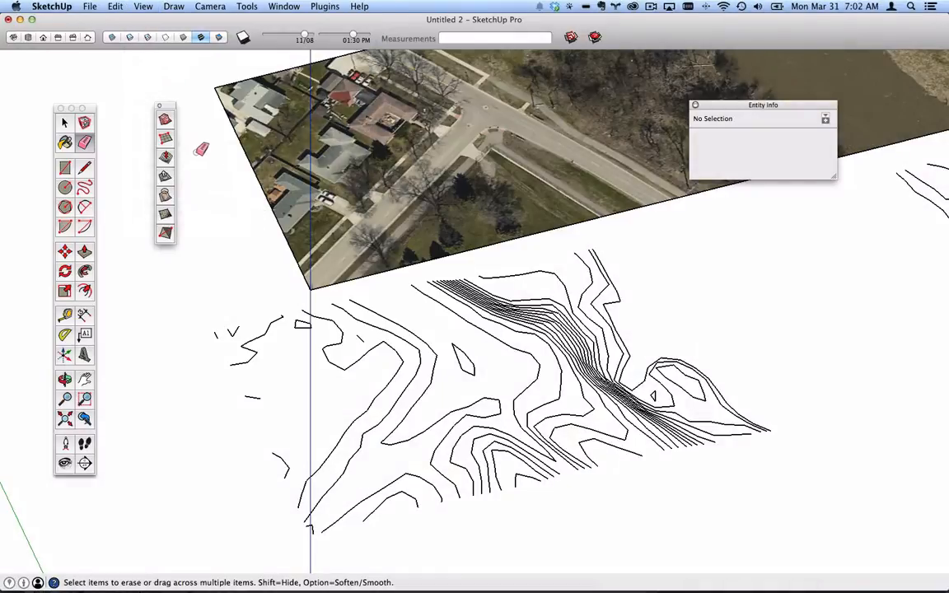
- Project the aerial's front street-end corner about 365 ft down to contour level, mark it with a short edge, and erase the vertical line
{"action": "middle_click_drag", "start_coordinate": [260, 296], "coordinate": [237, 262]}
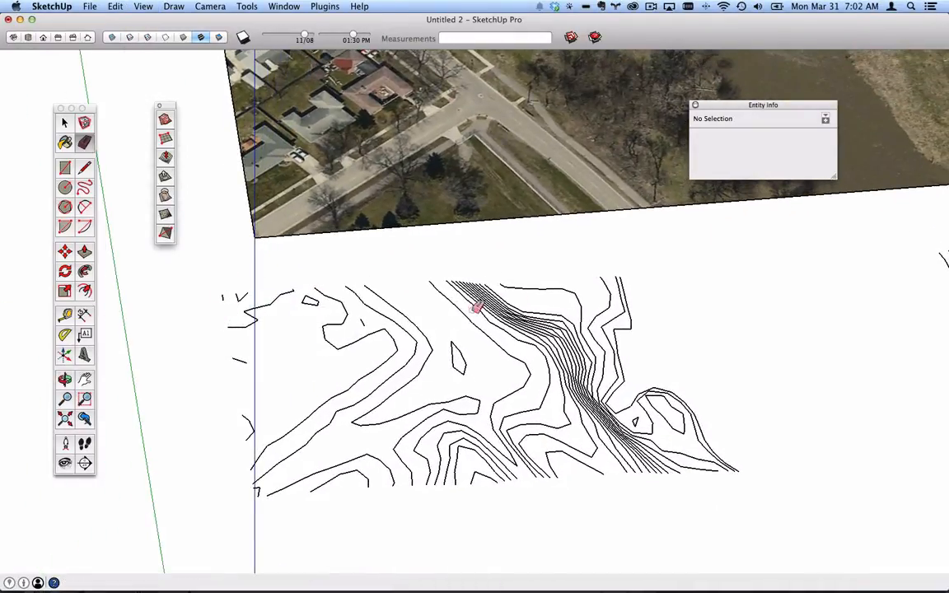
{"action": "left_click", "coordinate": [84, 167]}
{"action": "middle_click_drag", "start_coordinate": [301, 216], "coordinate": [178, 195]}
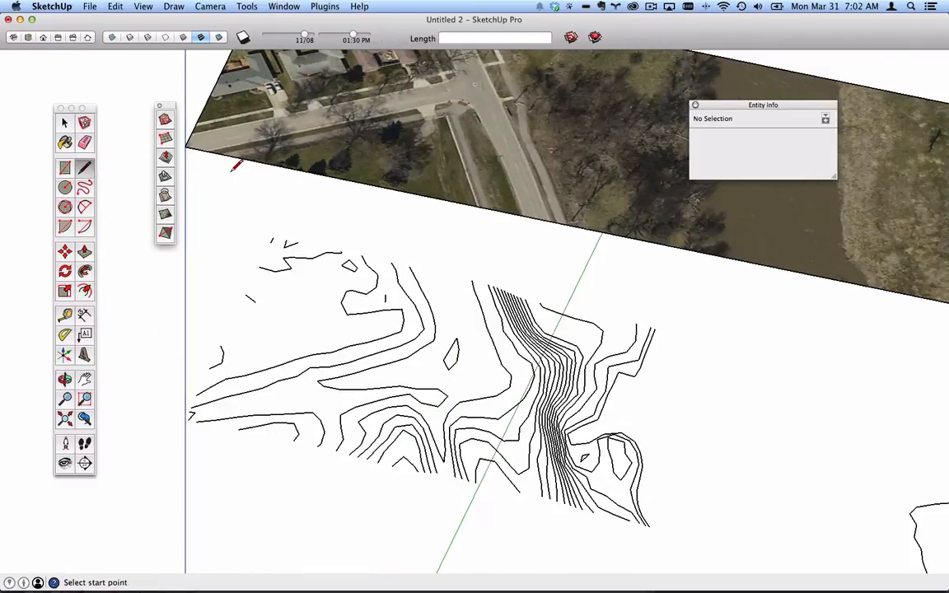
{"action": "left_click", "coordinate": [190, 144]}
{"action": "scroll", "coordinate": [193, 412], "scroll_direction": "up", "scroll_amount": 3}
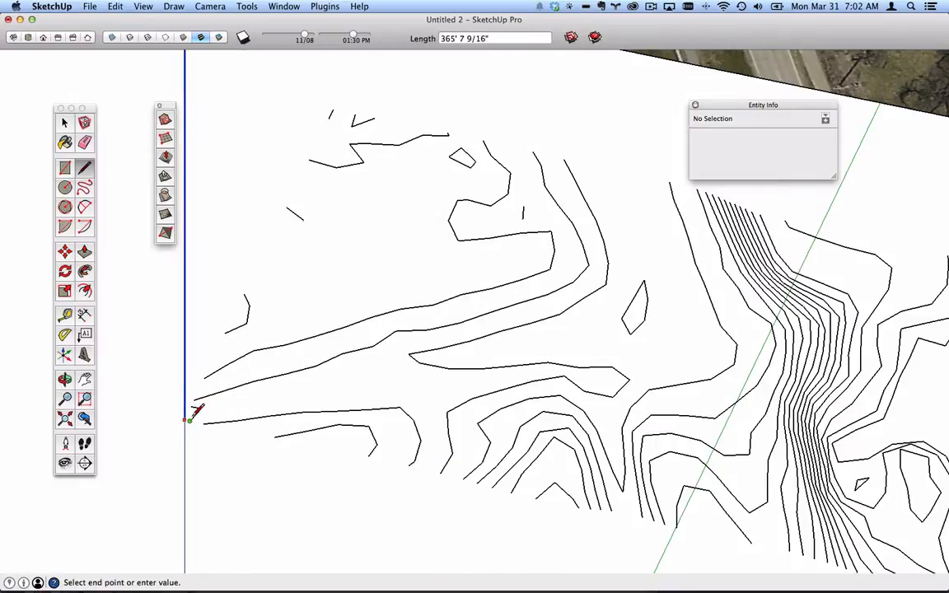
{"action": "scroll", "coordinate": [191, 416], "scroll_direction": "up", "scroll_amount": 5}
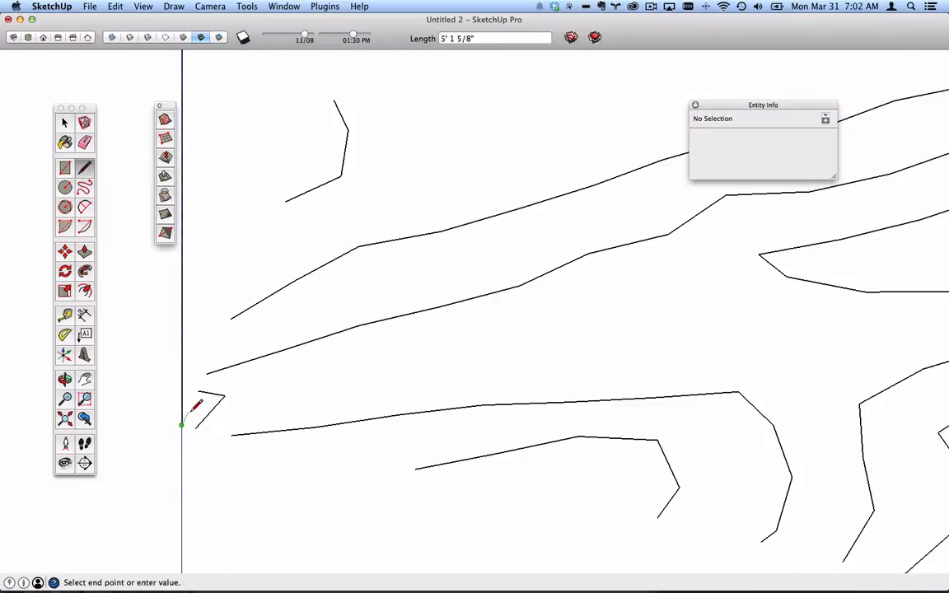
{"action": "key", "text": "space"}
{"action": "mouse_move", "coordinate": [181, 421]}
{"action": "middle_mouse_down"}
{"action": "mouse_move", "coordinate": [166, 429]}
{"action": "mouse_move", "coordinate": [174, 392]}
{"action": "middle_mouse_up"}
{"action": "key", "text": "e"}
- Mark the aerial's back pond-end corner at contour level with an edge about 8 ft 8 in long, erasing the vertical construction line
{"action": "scroll", "coordinate": [368, 314], "scroll_direction": "down", "scroll_amount": 10}
{"action": "mouse_move", "coordinate": [746, 360]}
{"action": "middle_mouse_down", "text": "shift"}
{"action": "mouse_move", "coordinate": [764, 363]}
{"action": "mouse_move", "coordinate": [521, 301]}
{"action": "mouse_move", "coordinate": [402, 289]}
{"action": "middle_mouse_up", "text": "shift"}
{"action": "key", "text": "l"}
{"action": "left_click", "coordinate": [662, 134]}
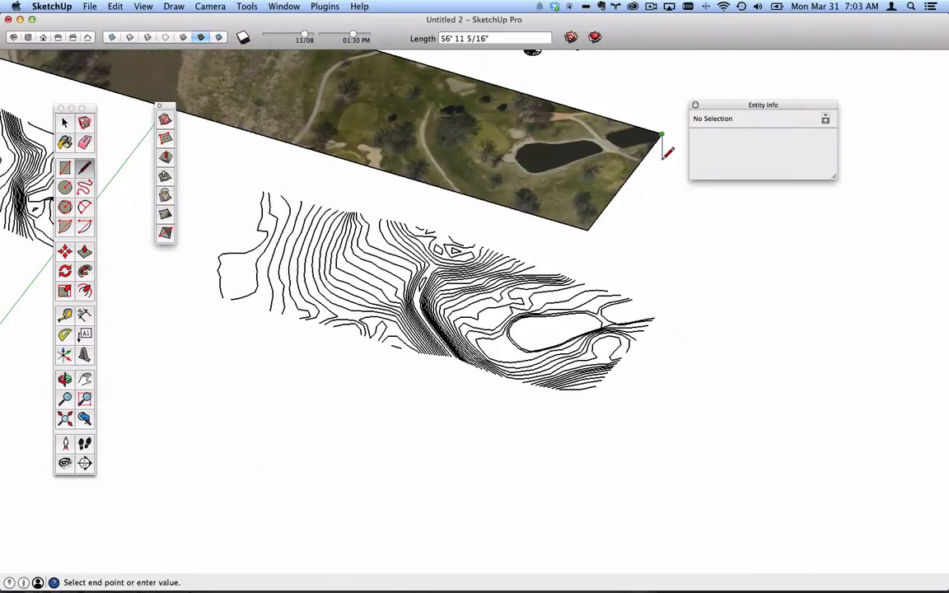
{"action": "left_click", "coordinate": [632, 298]}
{"action": "scroll", "coordinate": [665, 302], "scroll_direction": "up", "scroll_amount": 5}
{"action": "scroll", "coordinate": [677, 310], "scroll_direction": "up", "scroll_amount": 1}
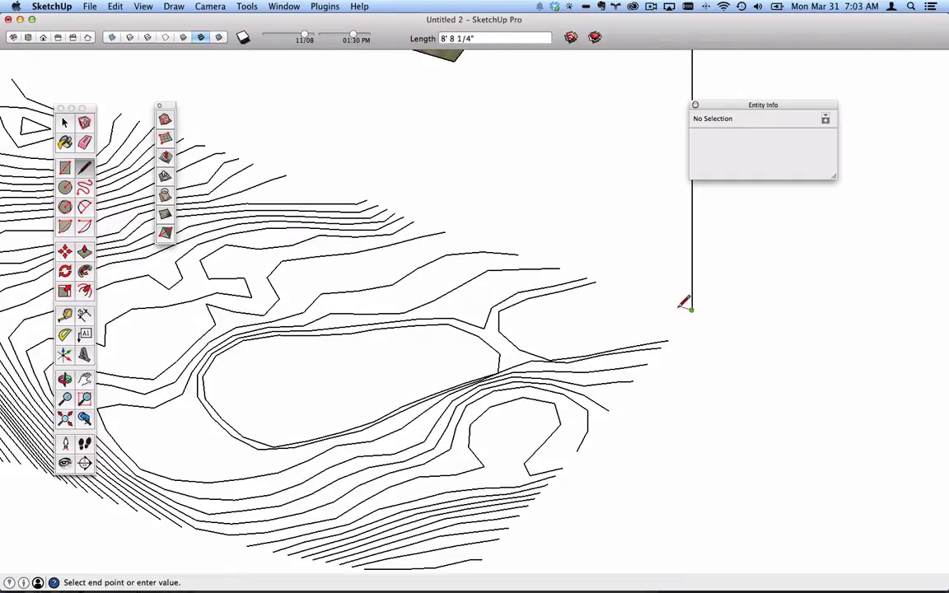
{"action": "left_click", "coordinate": [678, 309]}
{"action": "key", "text": "e"}
{"action": "left_click", "coordinate": [691, 287]}
- Mark the aerial's front pond-end corner about 365 ft below with an edge about 8 ft 8 in long, erasing the vertical line
{"action": "scroll", "coordinate": [690, 287], "scroll_direction": "down", "scroll_amount": 5}
{"action": "key", "text": "l"}
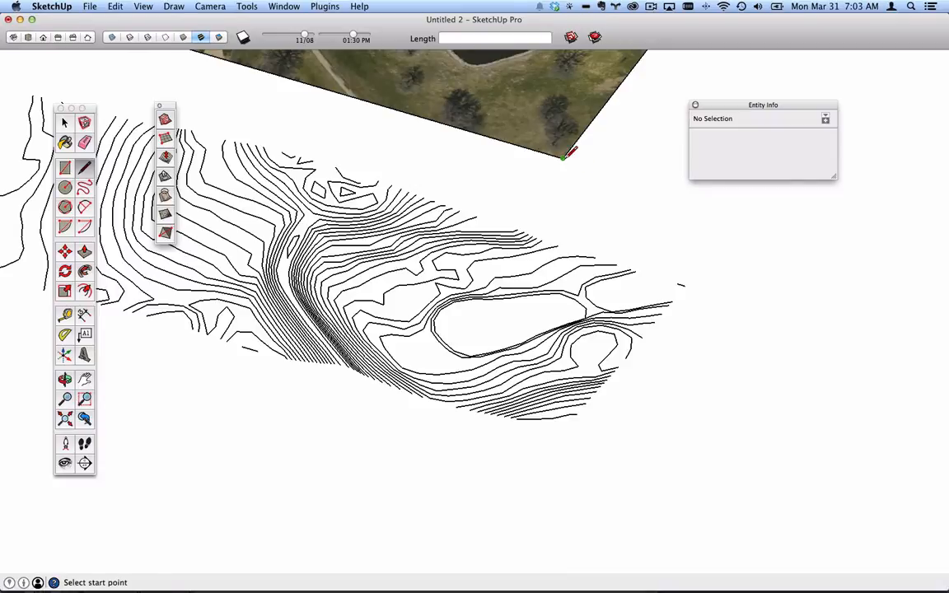
{"action": "left_click", "coordinate": [565, 155]}
{"action": "middle_click_drag", "start_coordinate": [557, 412], "coordinate": [730, 296]}
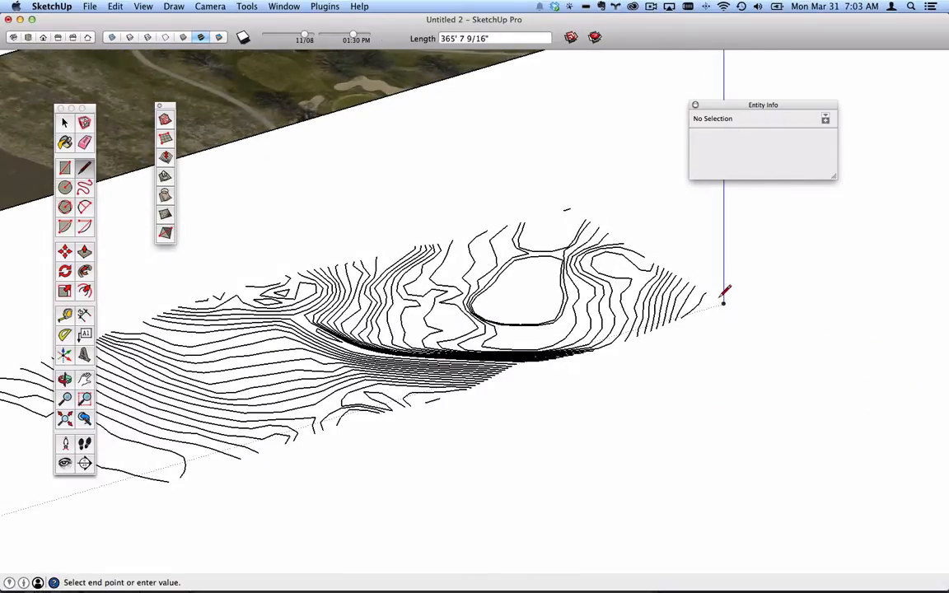
{"action": "scroll", "coordinate": [725, 295], "scroll_direction": "up", "scroll_amount": 5}
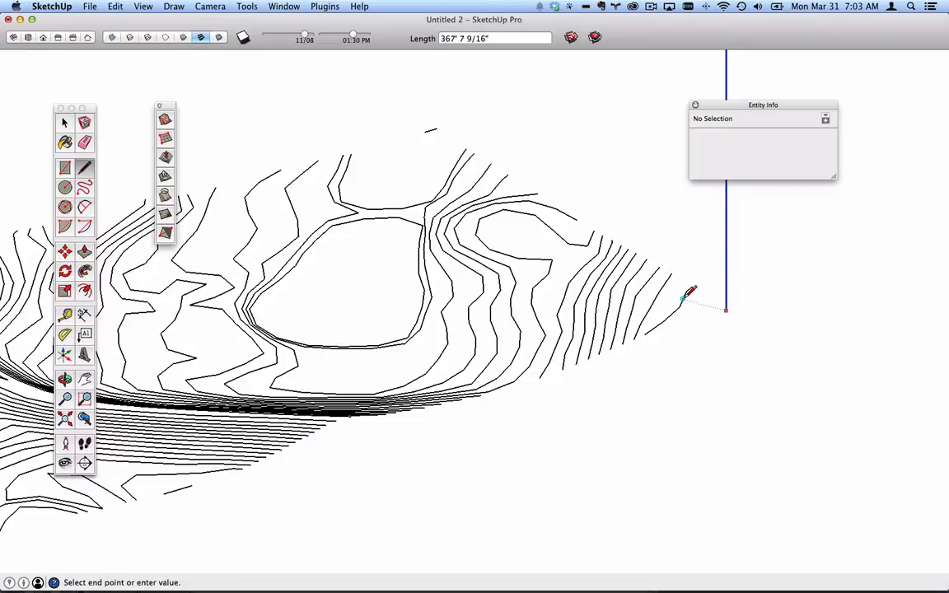
{"action": "left_click", "coordinate": [726, 310]}
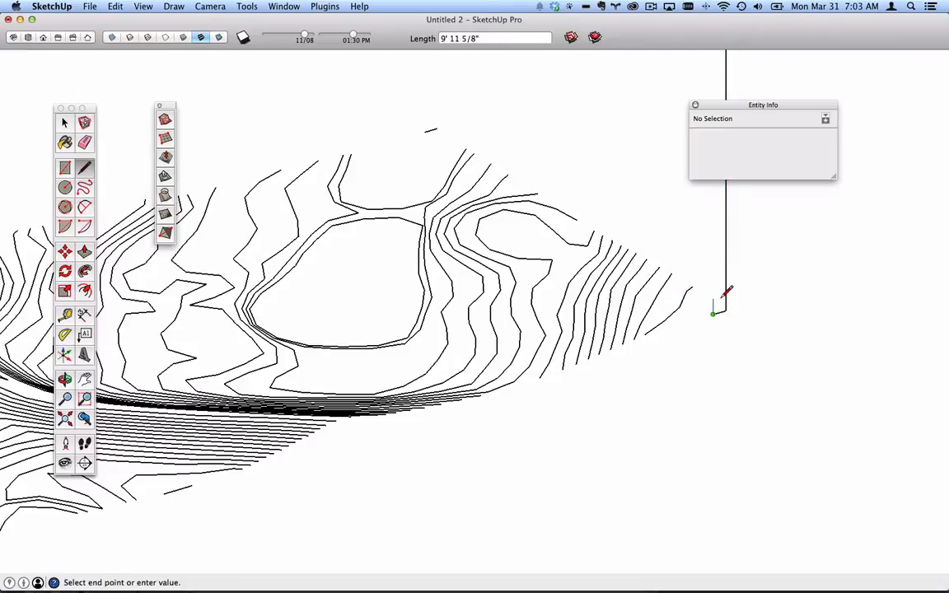
{"action": "key", "text": "e"}
{"action": "left_click", "coordinate": [726, 290]}
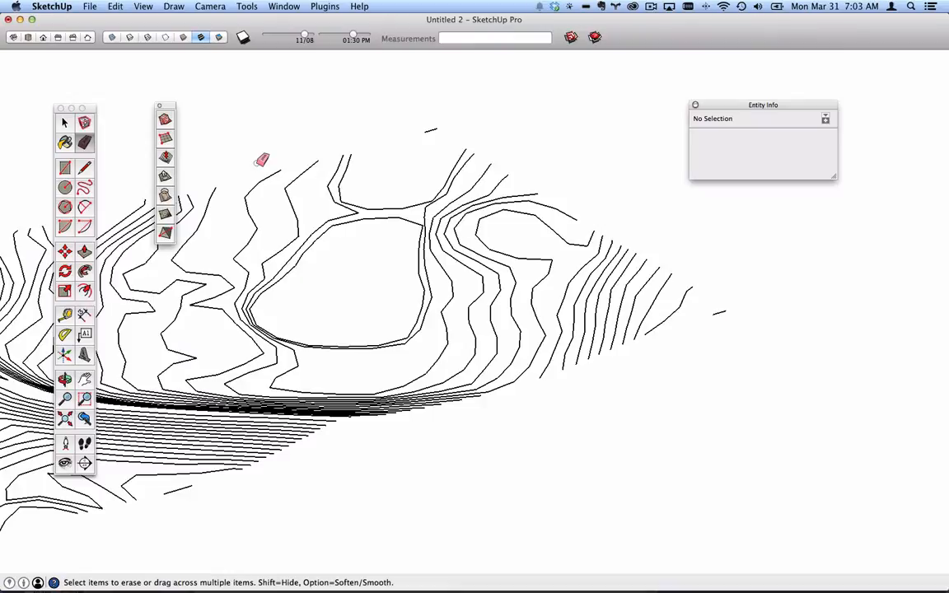
- Move the short edge marking the front pond-end corner 0.5 ft up along the blue axis
{"action": "left_click", "coordinate": [66, 123]}
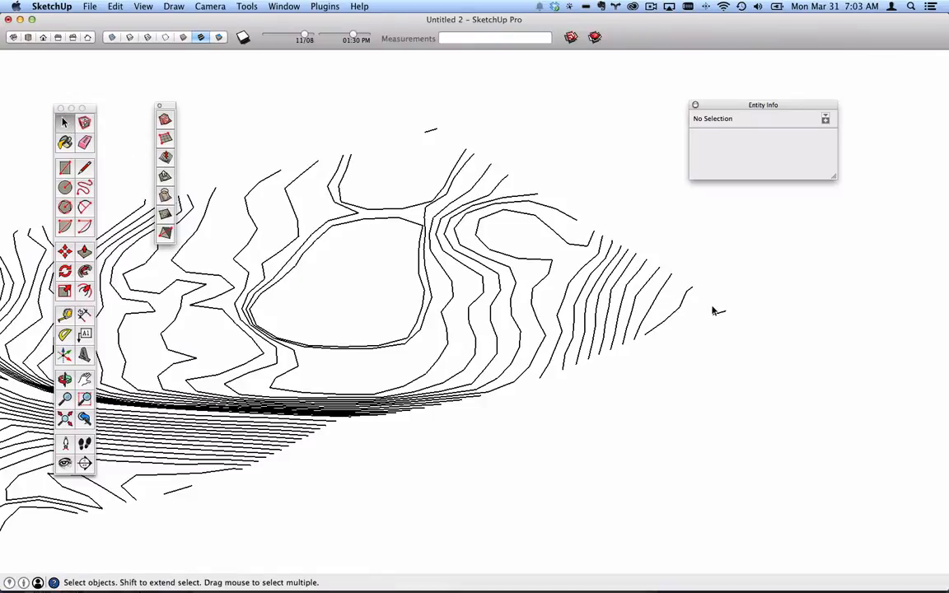
{"action": "scroll", "coordinate": [714, 313], "scroll_direction": "up", "scroll_amount": 3}
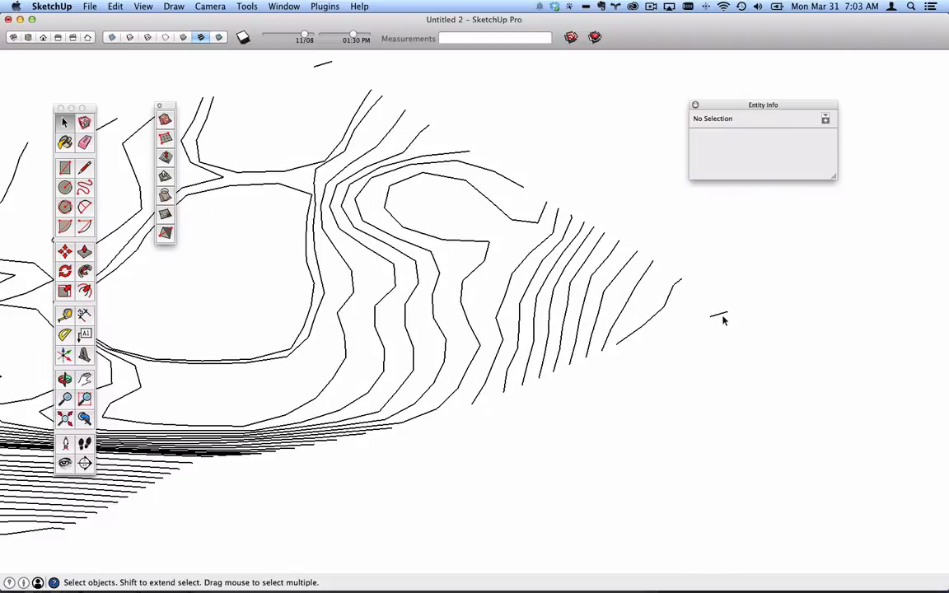
{"action": "left_click", "coordinate": [721, 318]}
{"action": "middle_click_drag", "start_coordinate": [721, 318], "coordinate": [674, 315]}
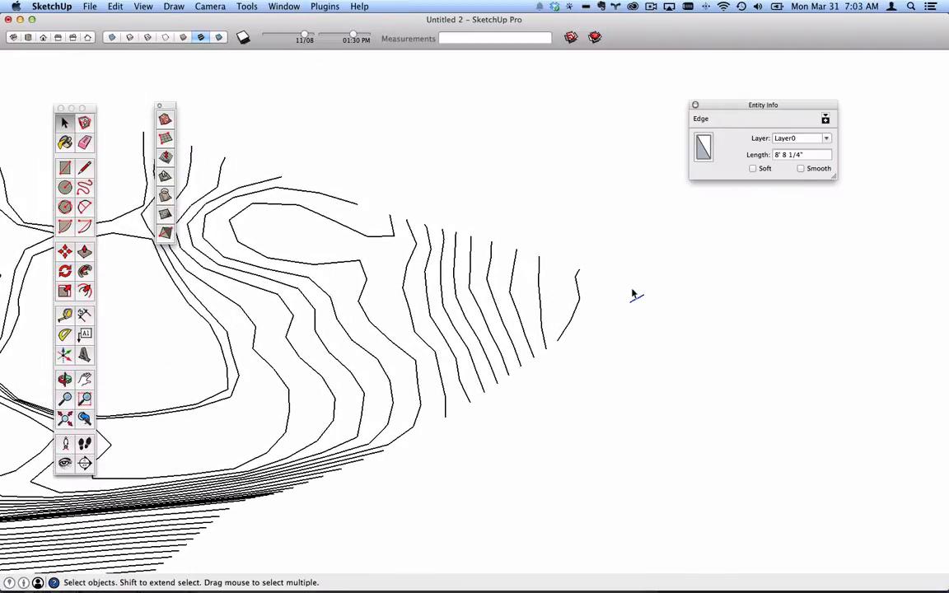
{"action": "scroll", "coordinate": [641, 299], "scroll_direction": "up", "scroll_amount": 2}
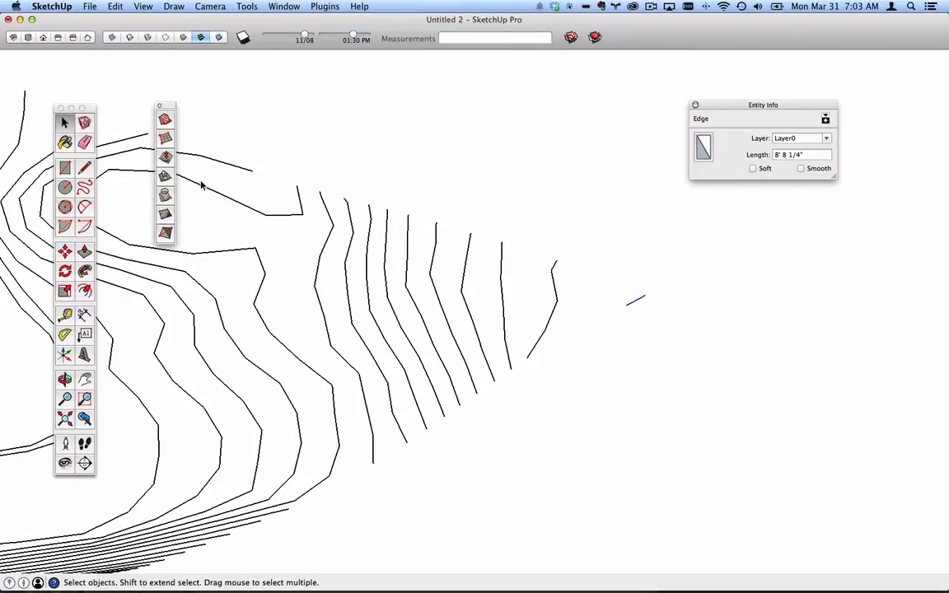
{"action": "left_click", "coordinate": [65, 250]}
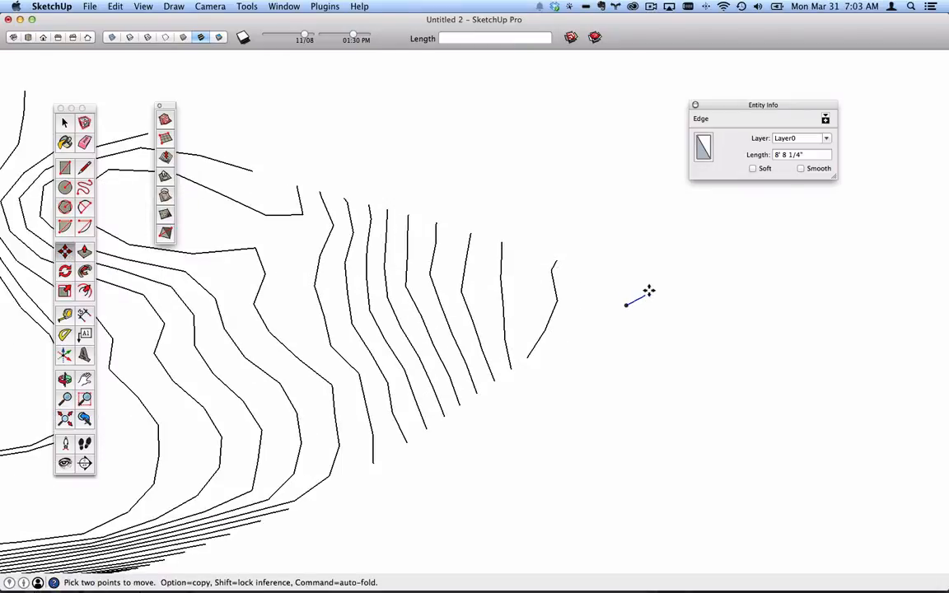
{"action": "left_click", "coordinate": [611, 294]}
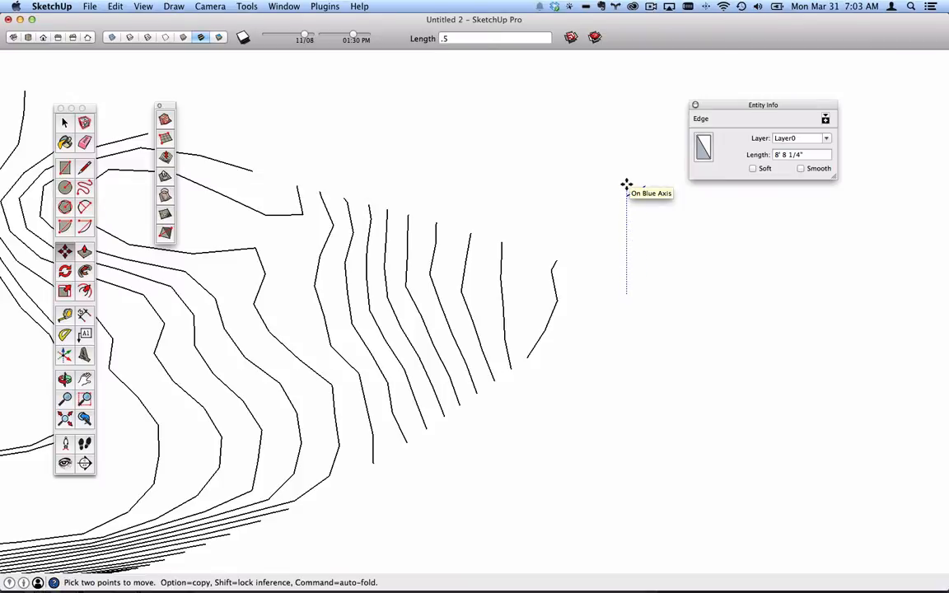
{"action": "key", "text": "Escape"}
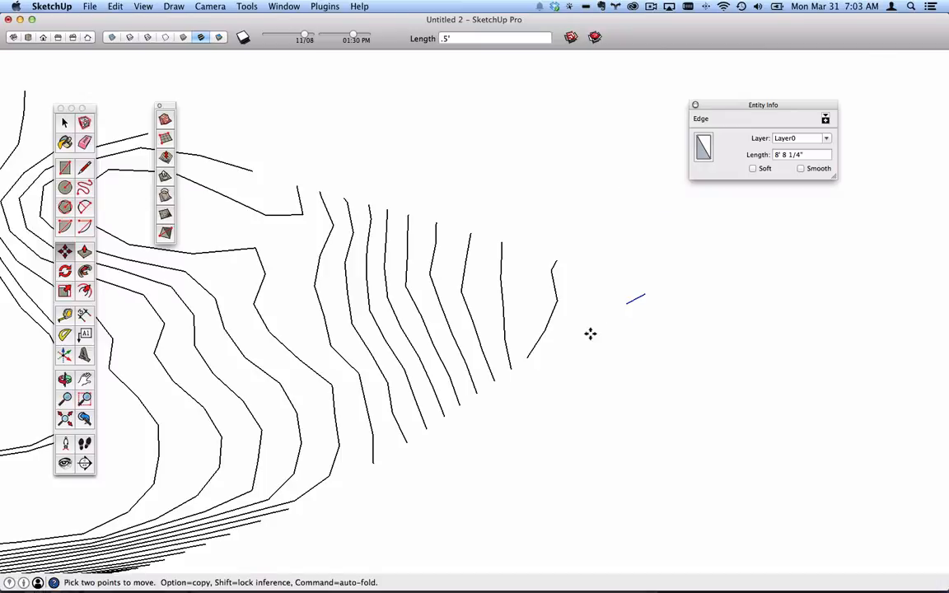
{"action": "middle_click_drag", "start_coordinate": [589, 333], "coordinate": [590, 294]}
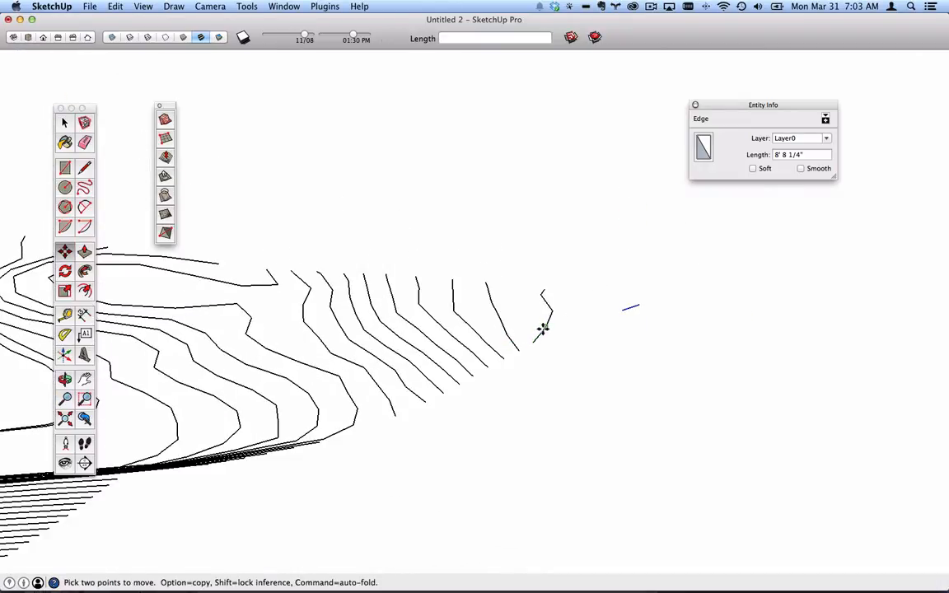
{"action": "scroll", "coordinate": [631, 320], "scroll_direction": "down", "scroll_amount": 5}
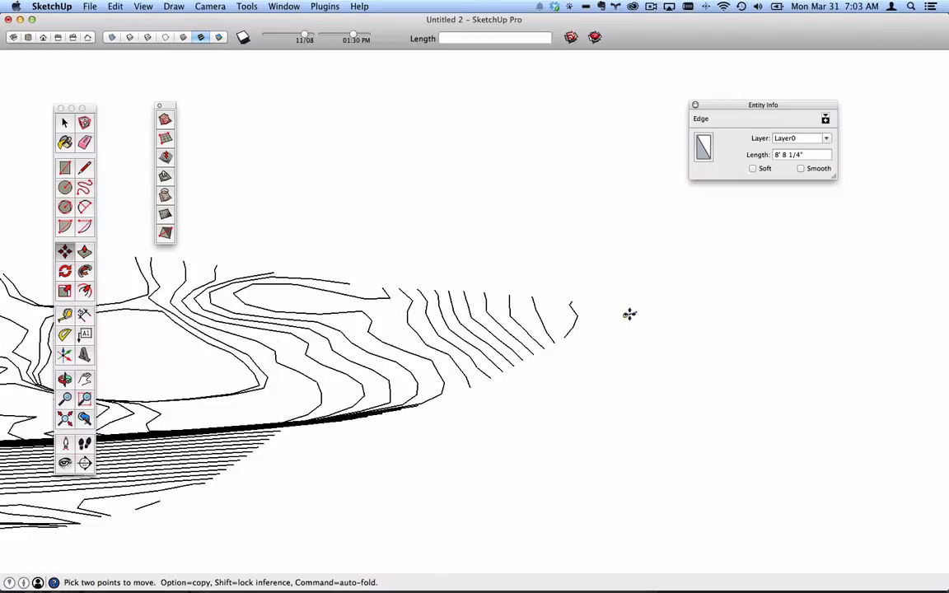
- Select all the contours and corner edges and generate the Sandbox terrain with From Contours
{"action": "middle_click_drag", "start_coordinate": [645, 326], "coordinate": [458, 328]}
{"action": "scroll", "coordinate": [561, 349], "scroll_direction": "down", "scroll_amount": 5}
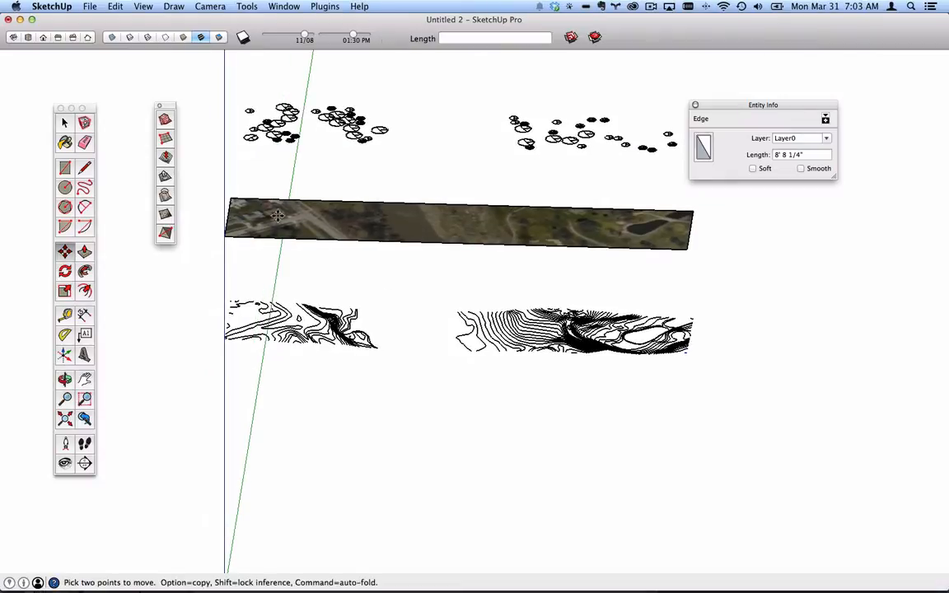
{"action": "left_click", "coordinate": [64, 122]}
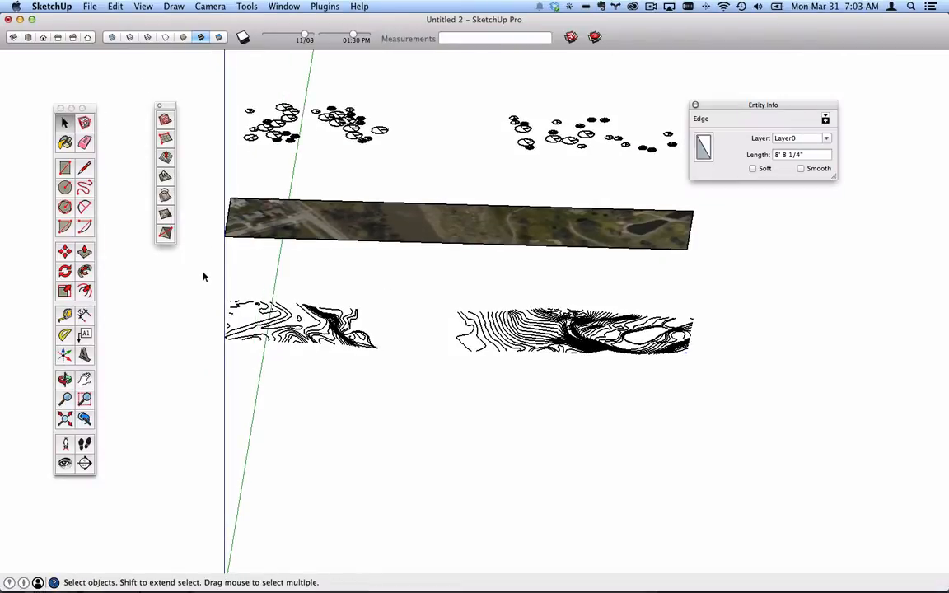
{"action": "mouse_move", "coordinate": [203, 271]}
{"action": "left_mouse_down"}
{"action": "mouse_move", "coordinate": [500, 354]}
{"action": "mouse_move", "coordinate": [719, 401]}
{"action": "left_mouse_up"}
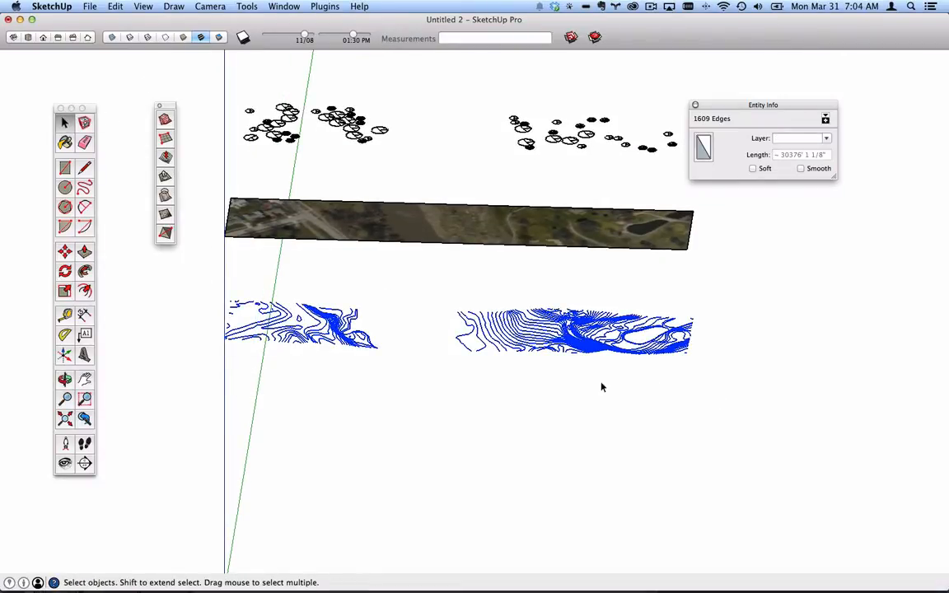
{"action": "left_click", "coordinate": [165, 121]}
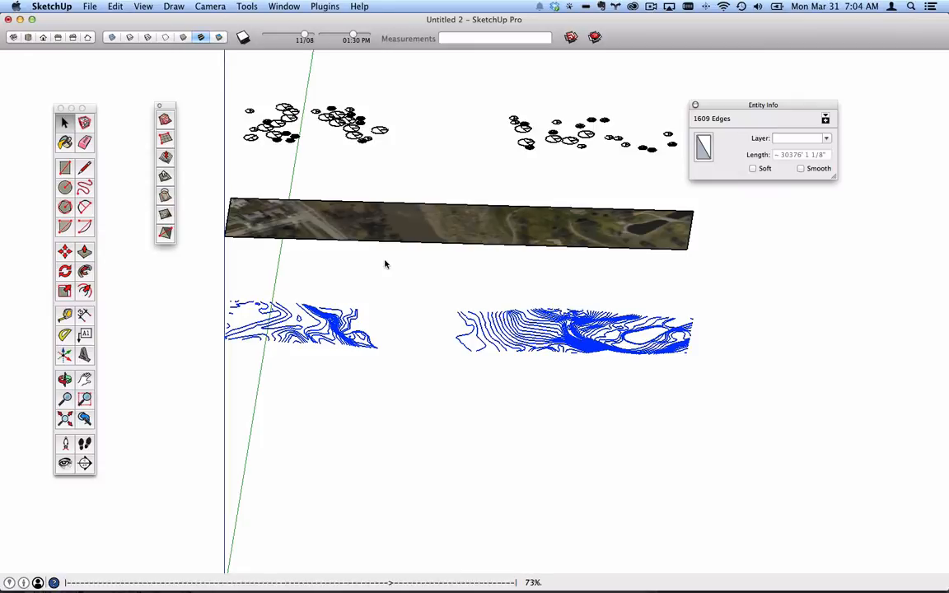
{"action": "middle_click_drag", "start_coordinate": [386, 265], "coordinate": [285, 352]}
- Turn on the display of hidden geometry to show the terrain's triangulated edges
{"action": "left_click", "coordinate": [145, 6]}
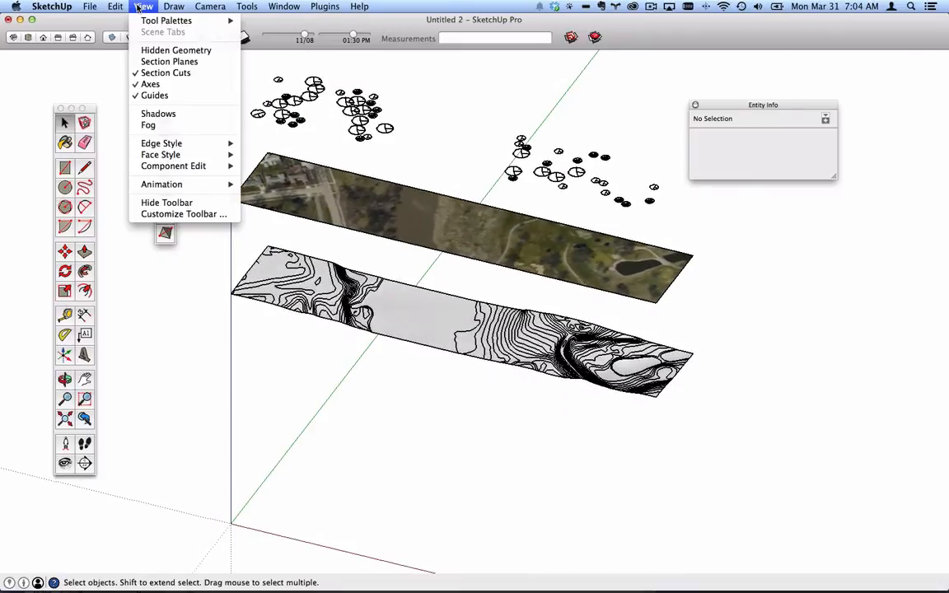
{"action": "mouse_move", "coordinate": [145, 6]}
{"action": "left_click", "coordinate": [169, 50]}
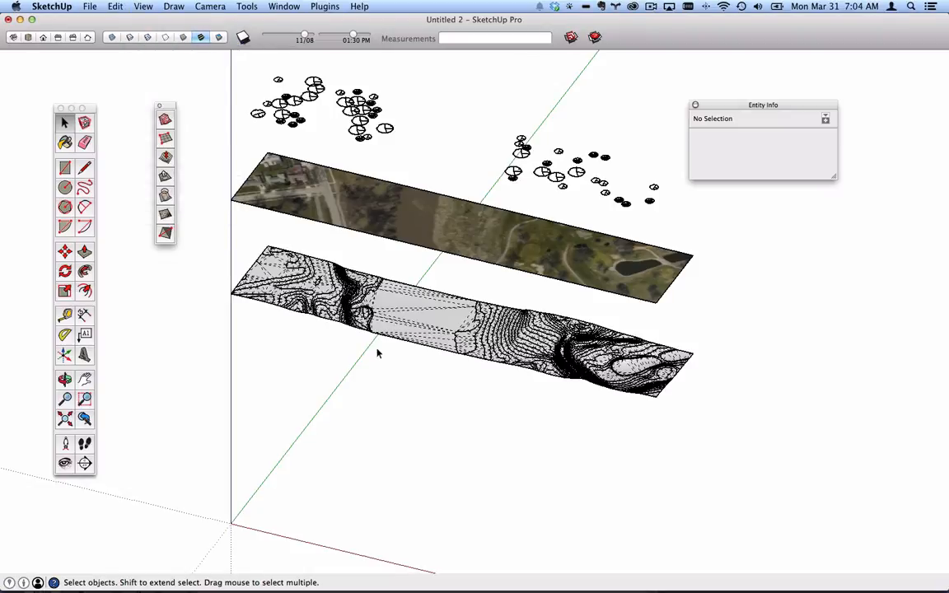
- Examine the terrain's triangulated mesh from the flat river area to the steep slopes and pond
{"action": "scroll", "coordinate": [377, 351], "scroll_direction": "up", "scroll_amount": 5}
{"action": "scroll", "coordinate": [357, 303], "scroll_direction": "up", "scroll_amount": 3}
{"action": "middle_click_drag", "start_coordinate": [421, 319], "coordinate": [336, 318]}
{"action": "scroll", "coordinate": [440, 265], "scroll_direction": "up", "scroll_amount": 2}
{"action": "scroll", "coordinate": [338, 319], "scroll_direction": "down", "scroll_amount": 3}
{"action": "middle_click_drag", "start_coordinate": [678, 326], "coordinate": [482, 246]}
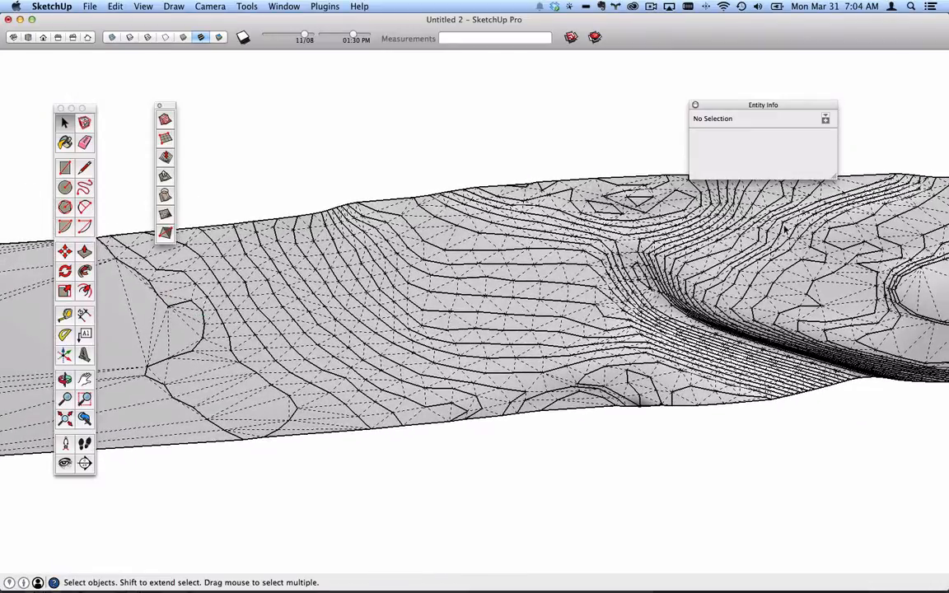
{"action": "middle_click_drag", "start_coordinate": [787, 231], "coordinate": [917, 233]}
{"action": "scroll", "coordinate": [865, 262], "scroll_direction": "up", "scroll_amount": 5}
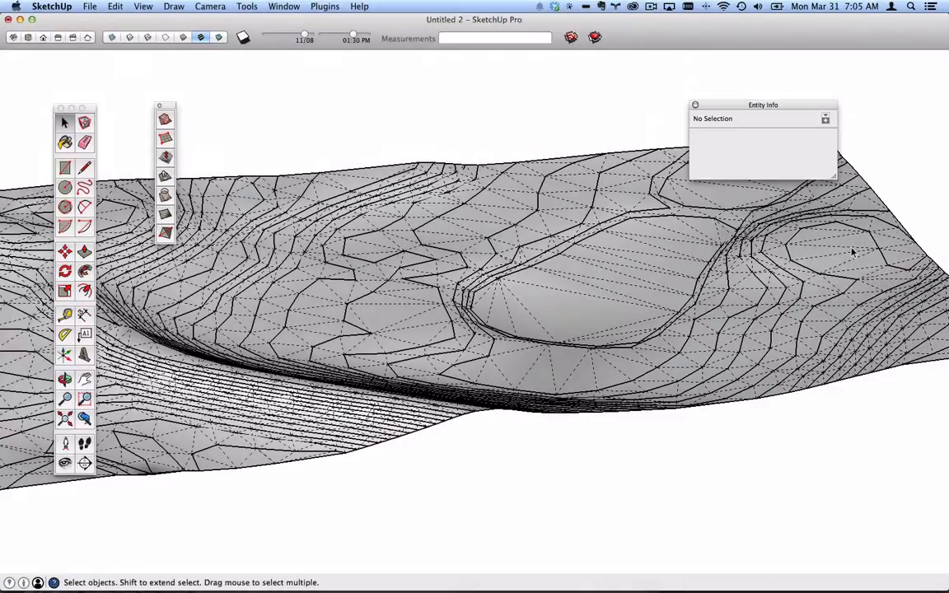
{"action": "middle_click_drag", "start_coordinate": [822, 240], "coordinate": [553, 325]}
{"action": "middle_click_drag", "start_coordinate": [393, 222], "coordinate": [425, 241]}
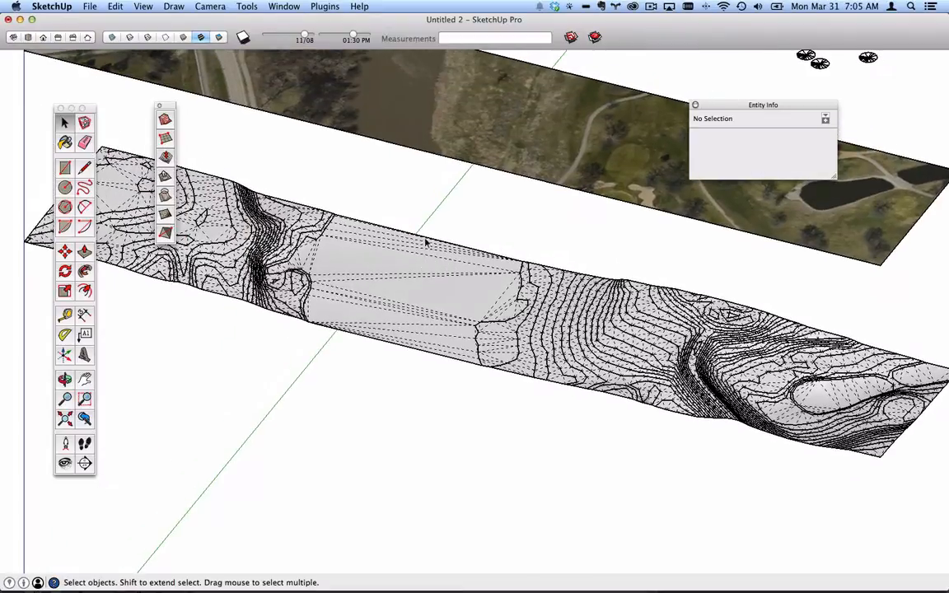
- Turn off the display of hidden geometry
{"action": "left_click", "coordinate": [165, 6]}
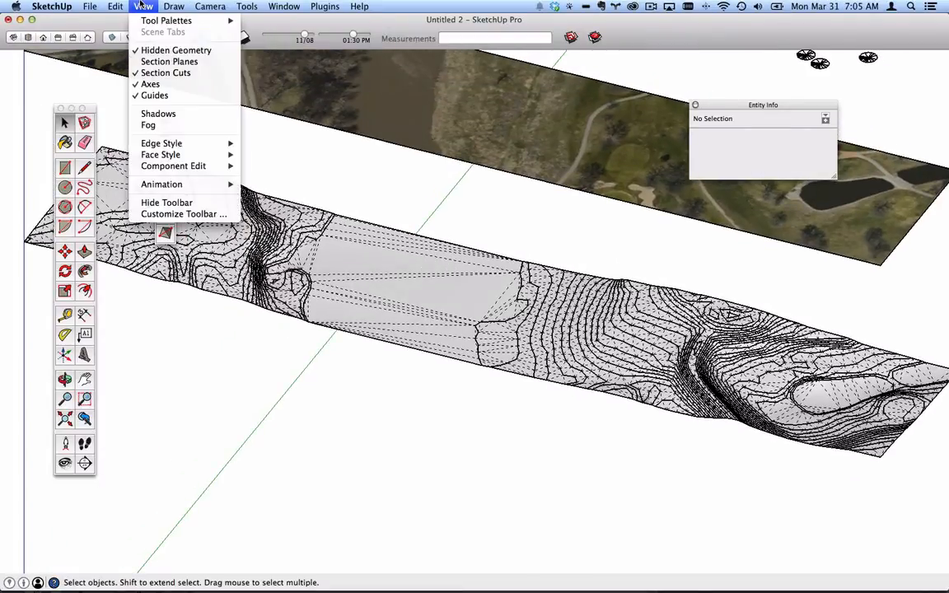
{"action": "left_click", "coordinate": [175, 50]}
{"action": "scroll", "coordinate": [343, 243], "scroll_direction": "down", "scroll_amount": 2}
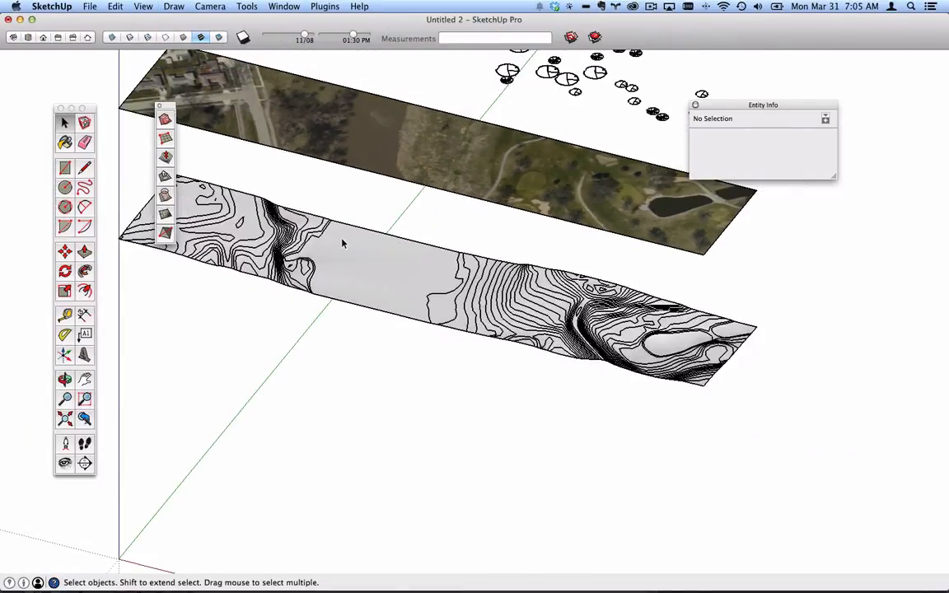
- Open the terrain group for editing, hide the rest of the model around it, and close the group
{"action": "left_click", "coordinate": [347, 247]}
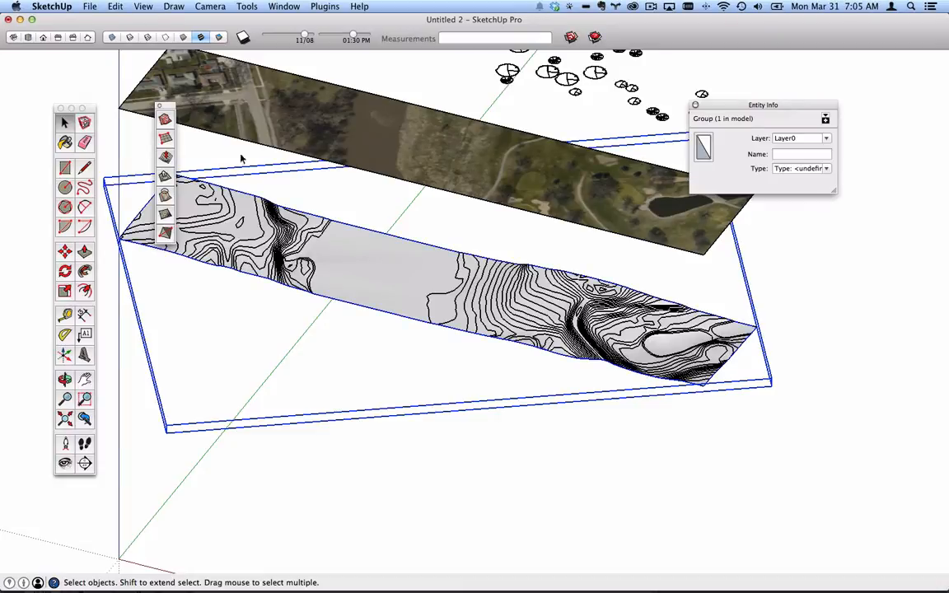
{"action": "left_click", "coordinate": [164, 119]}
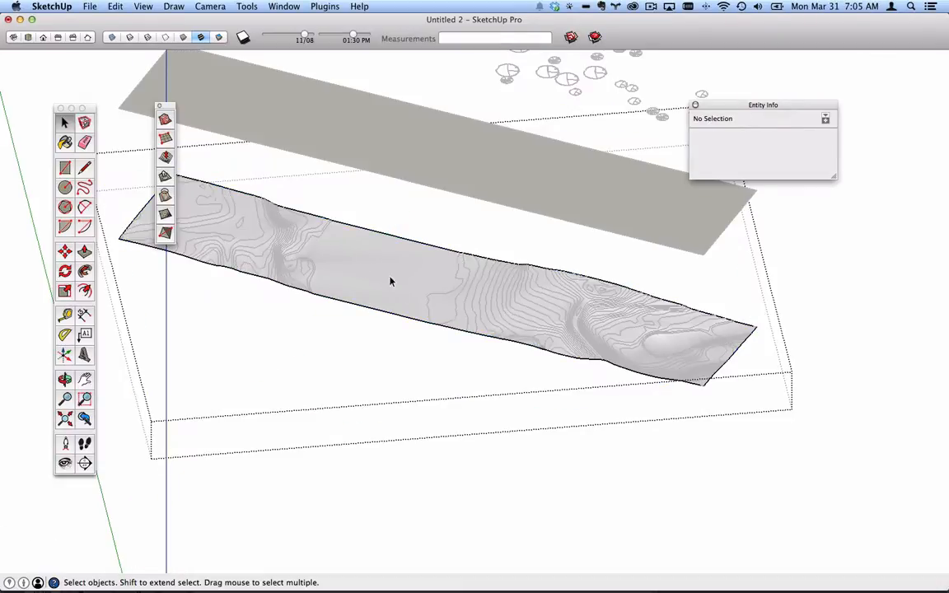
{"action": "middle_click_drag", "start_coordinate": [369, 258], "coordinate": [595, 311]}
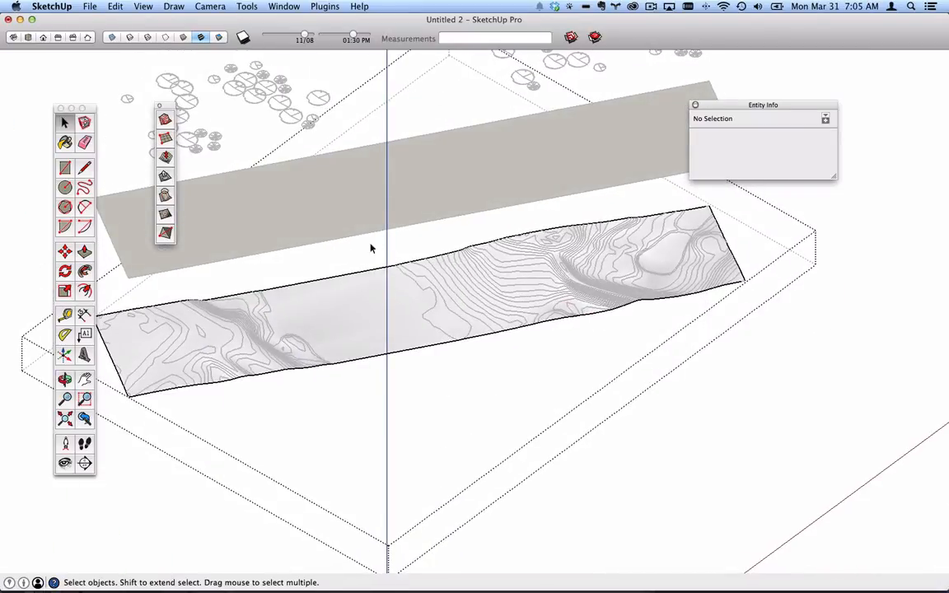
{"action": "left_click", "coordinate": [144, 6]}
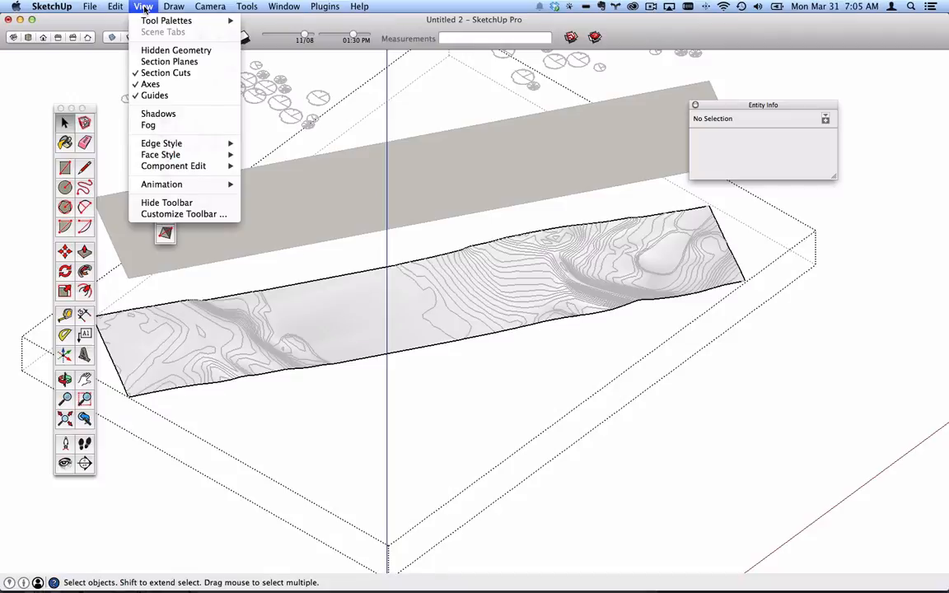
{"action": "mouse_move", "coordinate": [173, 164]}
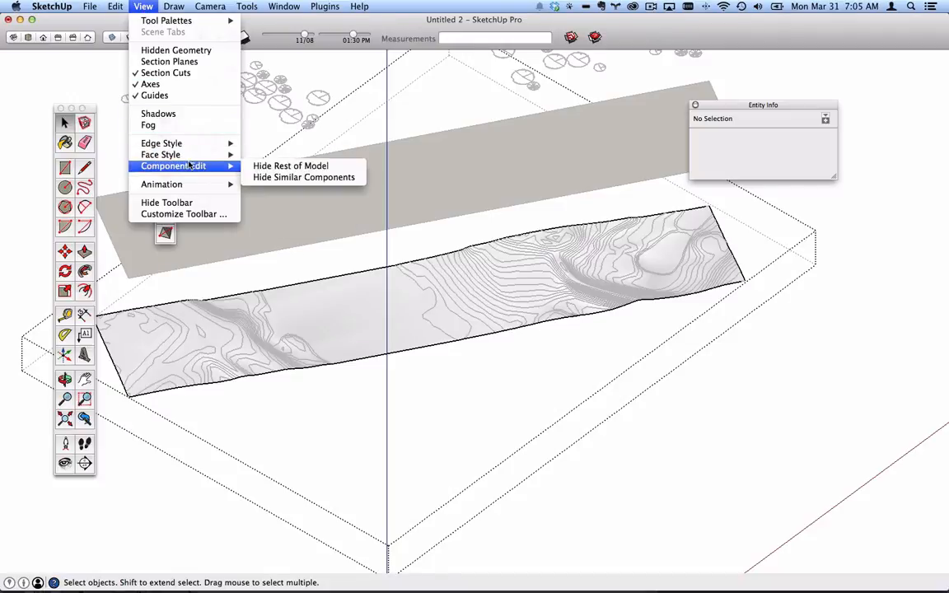
{"action": "left_click", "coordinate": [331, 167]}
{"action": "middle_click_drag", "start_coordinate": [335, 214], "coordinate": [628, 299]}
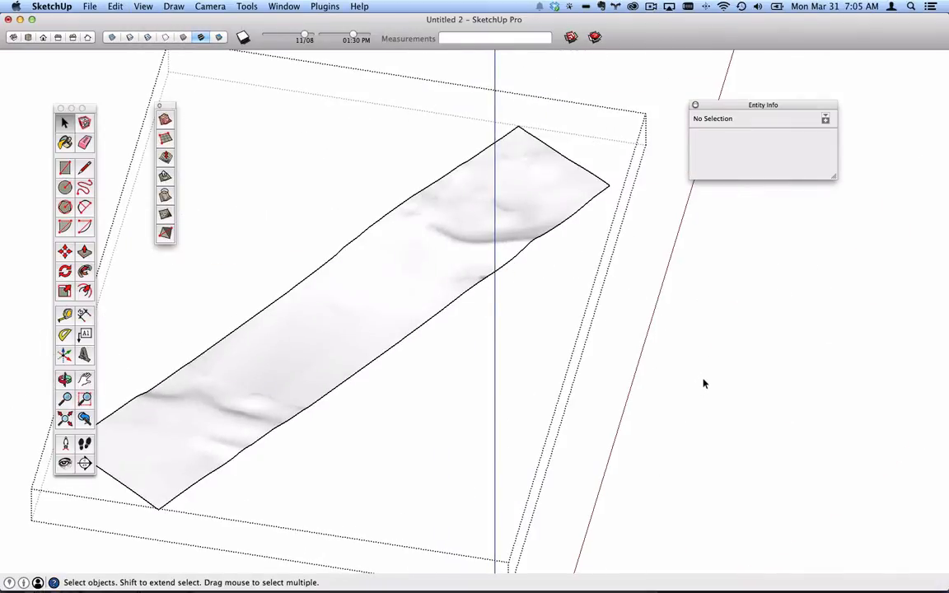
{"action": "left_click", "coordinate": [722, 359]}
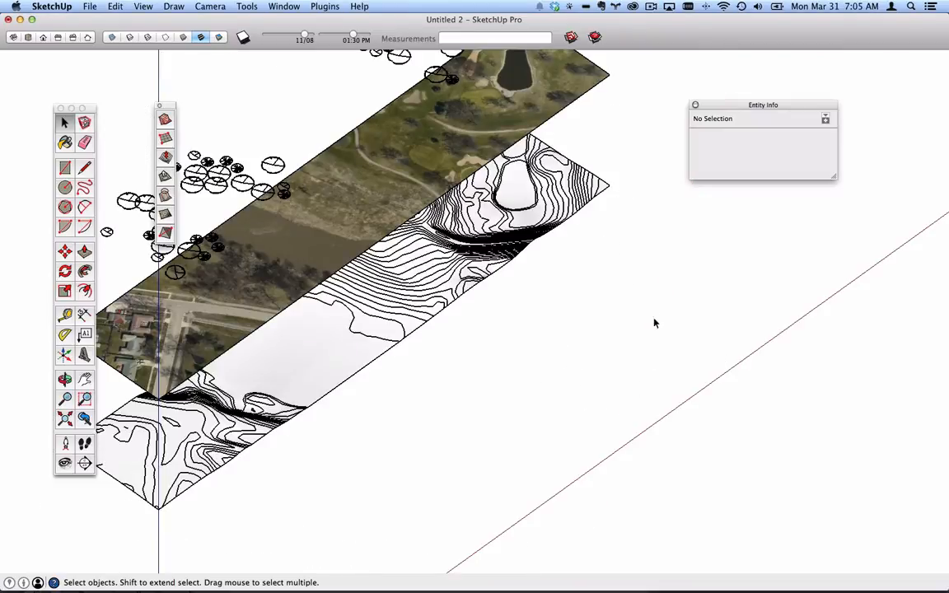
- Reopen the terrain group and draw lines about 87' straight down from one end's two corners, joined by a bottom edge to form a wall
{"action": "double_click", "coordinate": [295, 357]}
{"action": "middle_click_drag", "start_coordinate": [331, 368], "coordinate": [525, 236]}
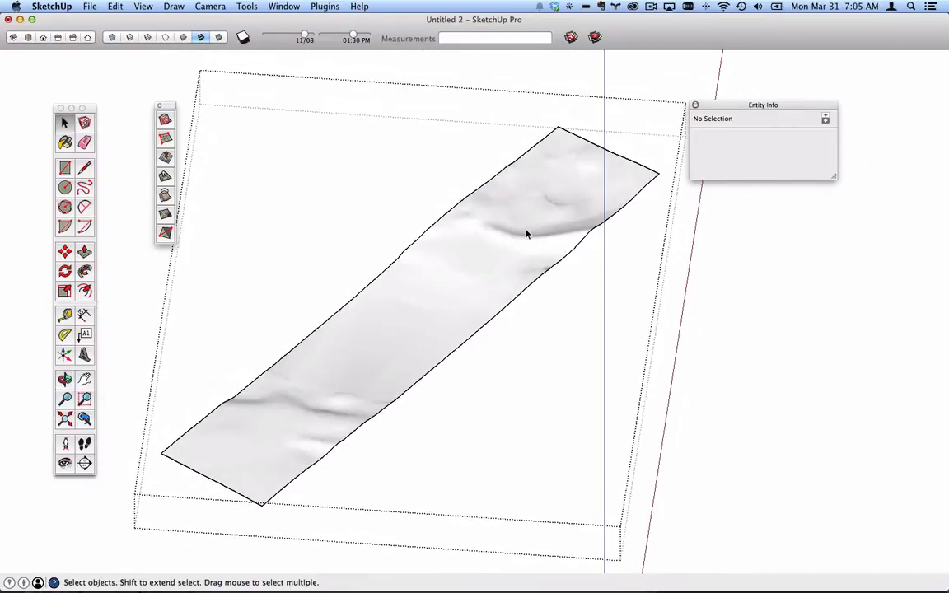
{"action": "scroll", "coordinate": [461, 305], "scroll_direction": "down", "scroll_amount": 2}
{"action": "middle_click_drag", "start_coordinate": [335, 385], "coordinate": [329, 290]}
{"action": "key", "text": "l"}
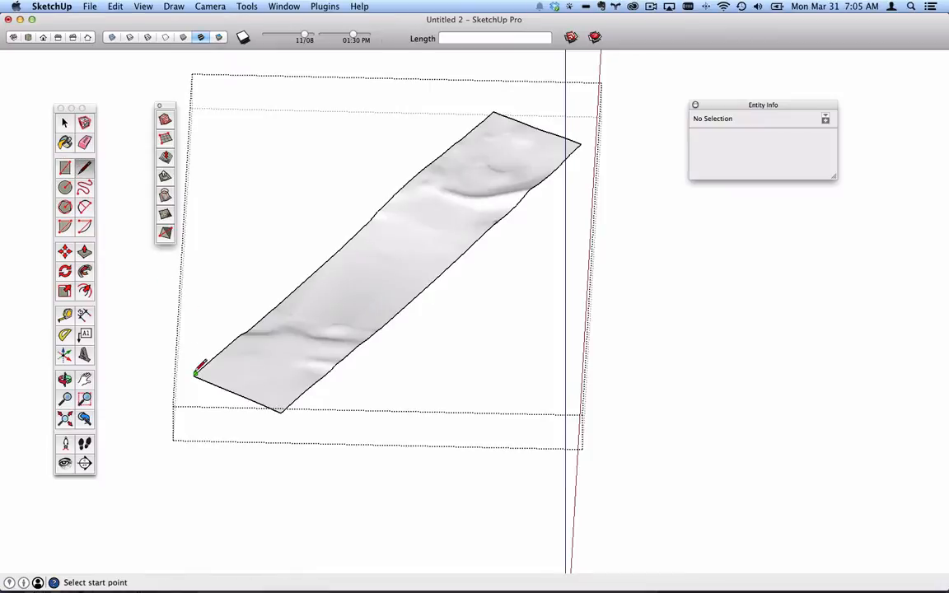
{"action": "scroll", "coordinate": [196, 374], "scroll_direction": "up", "scroll_amount": 5}
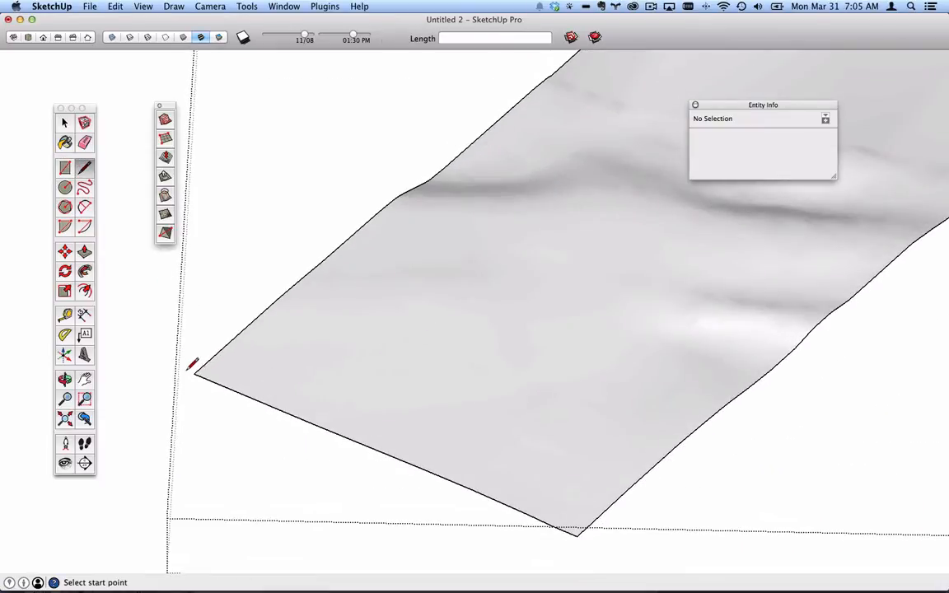
{"action": "left_click", "coordinate": [195, 373]}
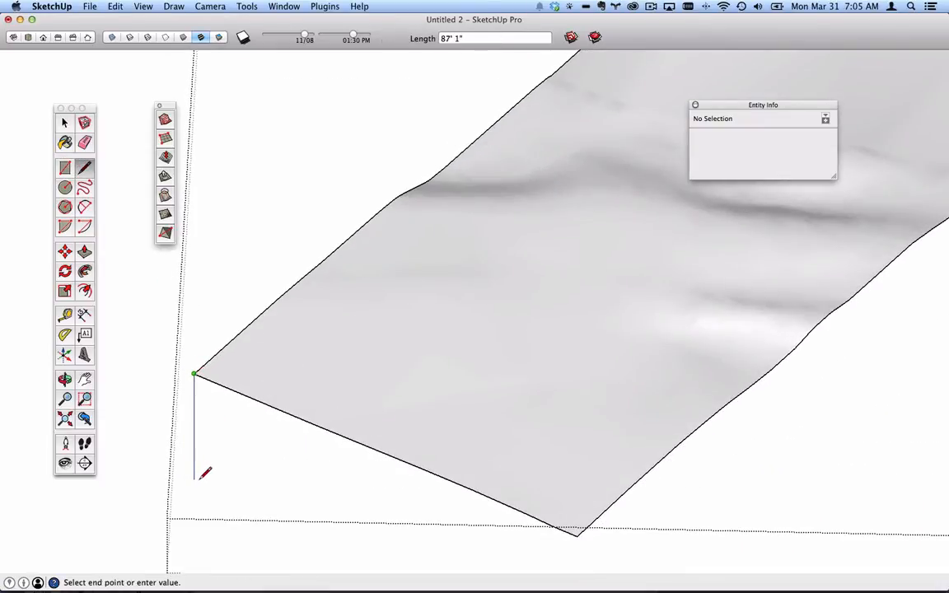
{"action": "left_click", "coordinate": [195, 475]}
{"action": "middle_click_drag", "start_coordinate": [318, 470], "coordinate": [285, 323], "text": "shift"}
{"action": "key", "text": "Escape"}
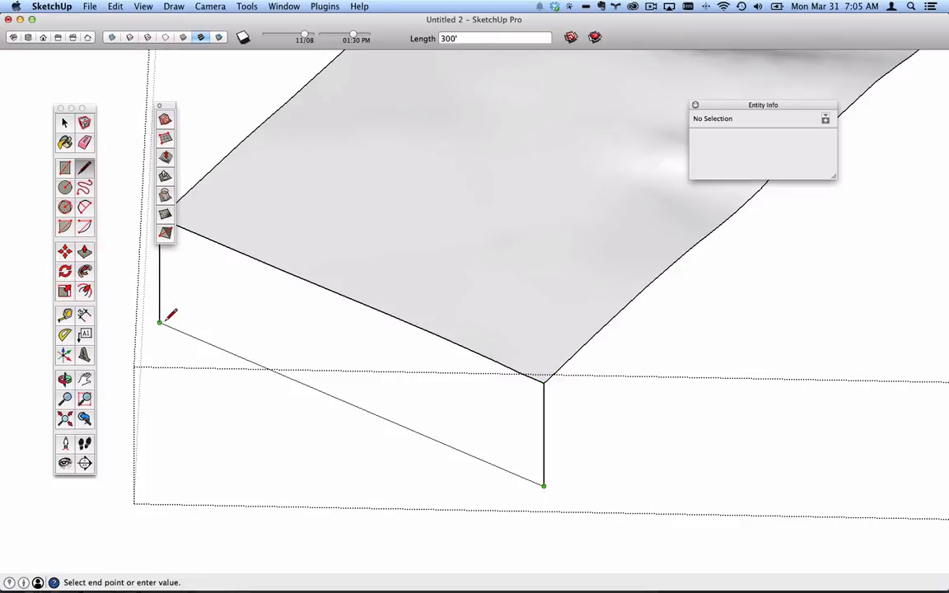
{"action": "left_click", "coordinate": [160, 320]}
- Draw a vertical line about 84' 7" down from a far-end corner and connect it to the first wall's base corner along the long side
{"action": "middle_click_drag", "start_coordinate": [471, 393], "coordinate": [544, 333]}
{"action": "middle_click_drag", "start_coordinate": [732, 280], "coordinate": [475, 293]}
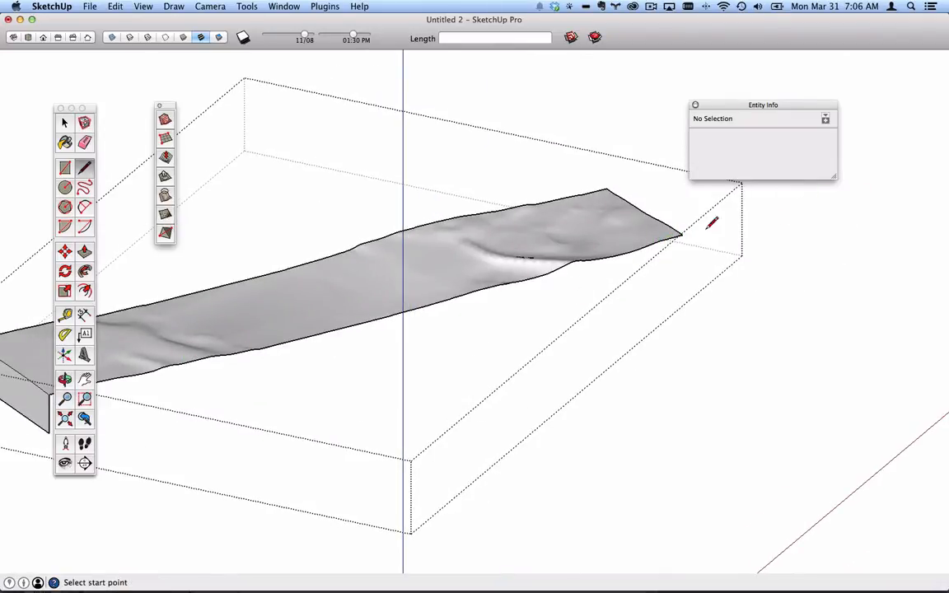
{"action": "scroll", "coordinate": [683, 234], "scroll_direction": "up", "scroll_amount": 5}
{"action": "left_click", "coordinate": [675, 236]}
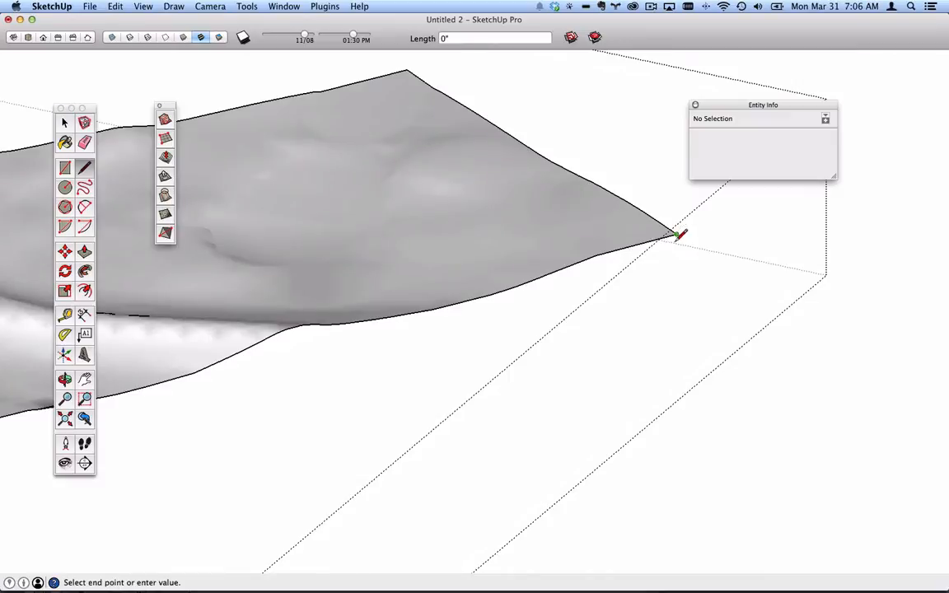
{"action": "scroll", "coordinate": [684, 259], "scroll_direction": "down", "scroll_amount": 6}
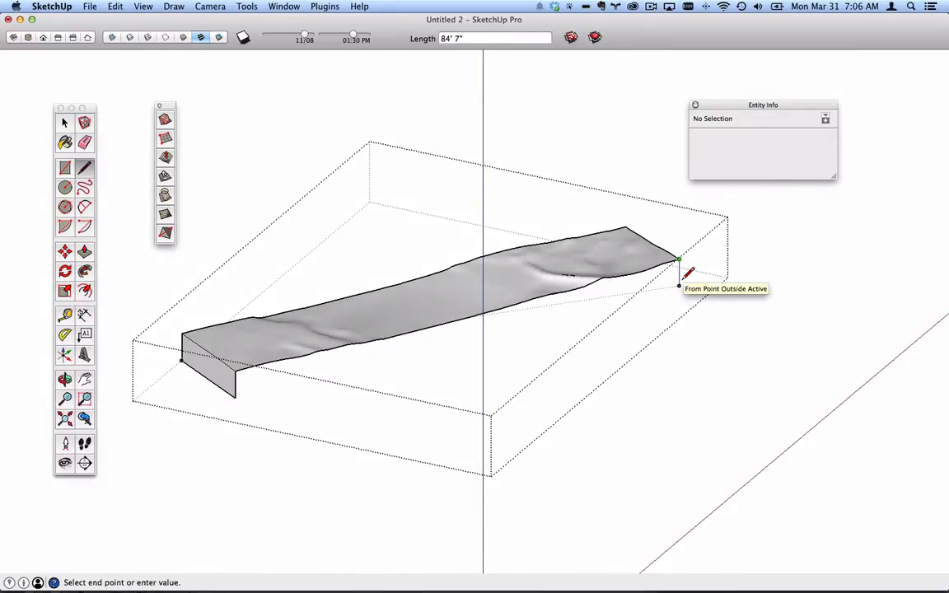
{"action": "left_click", "coordinate": [679, 285]}
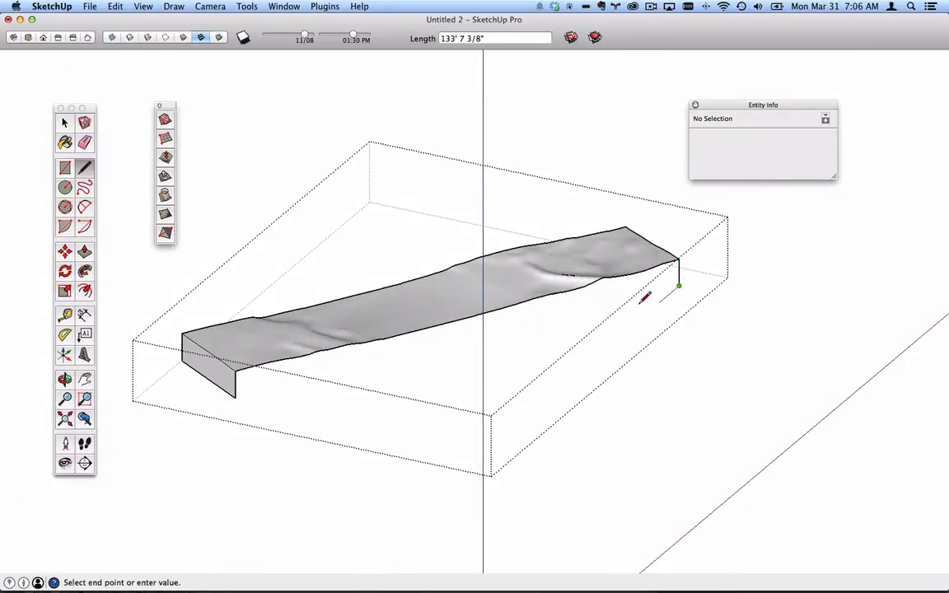
{"action": "left_click", "coordinate": [236, 398]}
- Draw a vertical line about 69' down from the remaining far corner, then connect the opposite long side and far end to enclose the terrain with walls
{"action": "middle_click_drag", "start_coordinate": [285, 379], "coordinate": [405, 346]}
{"action": "scroll", "coordinate": [160, 313], "scroll_direction": "up", "scroll_amount": 3}
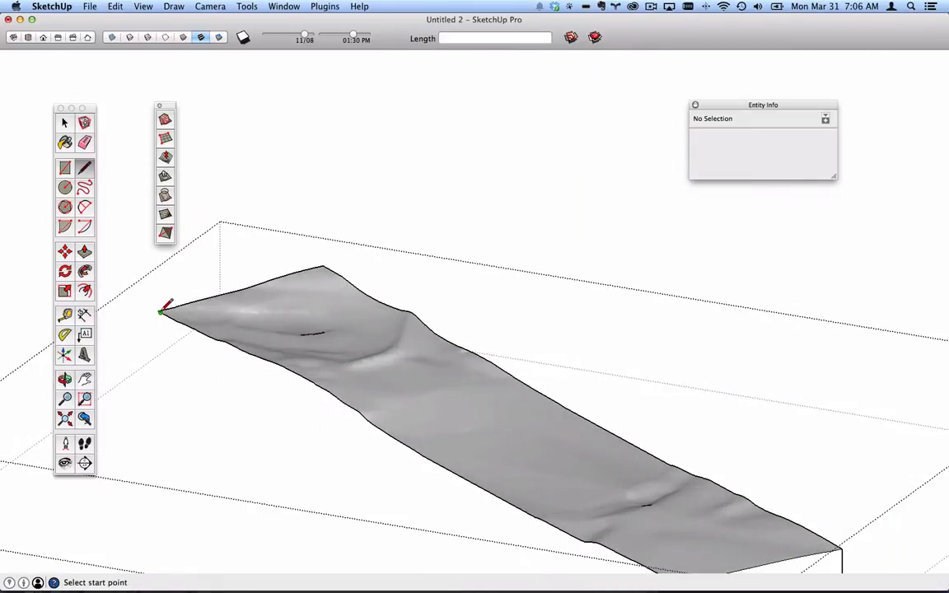
{"action": "scroll", "coordinate": [169, 310], "scroll_direction": "up", "scroll_amount": 4}
{"action": "scroll", "coordinate": [166, 305], "scroll_direction": "up", "scroll_amount": 2}
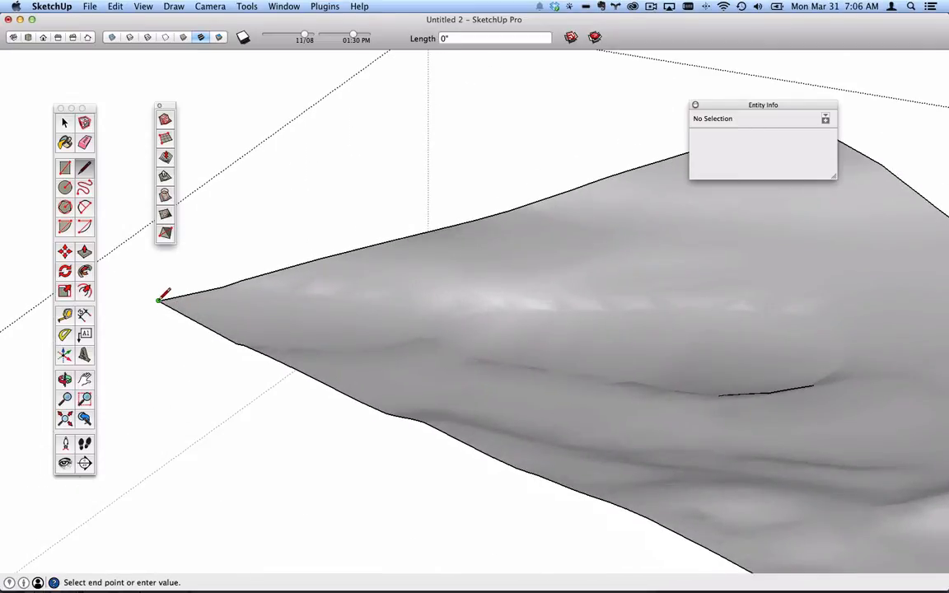
{"action": "scroll", "coordinate": [160, 298], "scroll_direction": "down", "scroll_amount": 6}
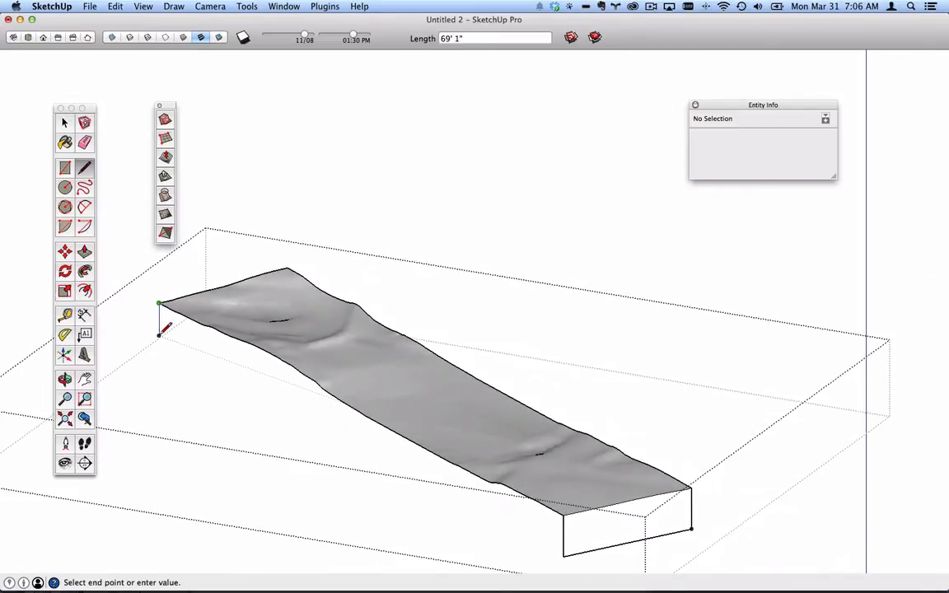
{"action": "left_click", "coordinate": [159, 334]}
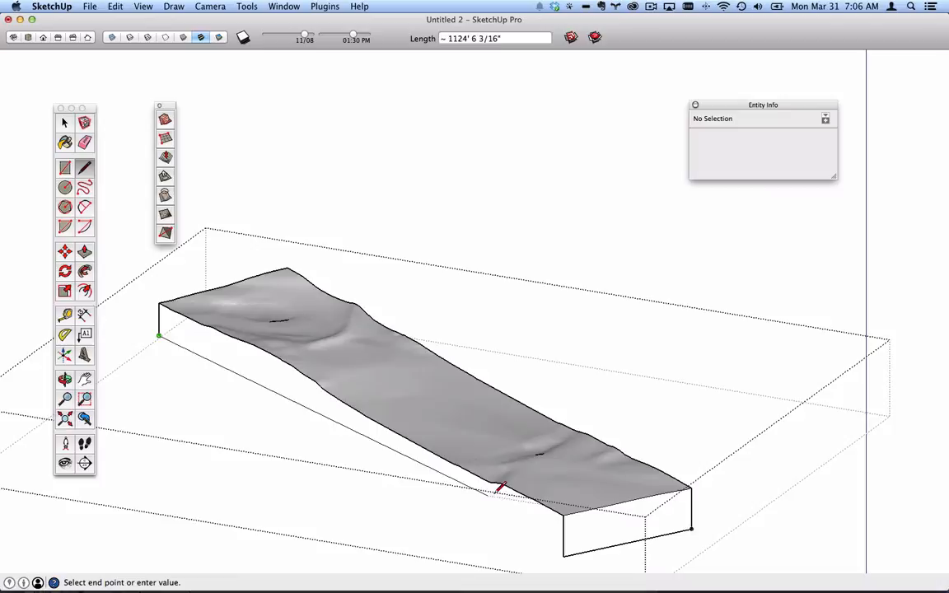
{"action": "left_click", "coordinate": [563, 556]}
{"action": "middle_click_drag", "start_coordinate": [569, 552], "coordinate": [574, 332]}
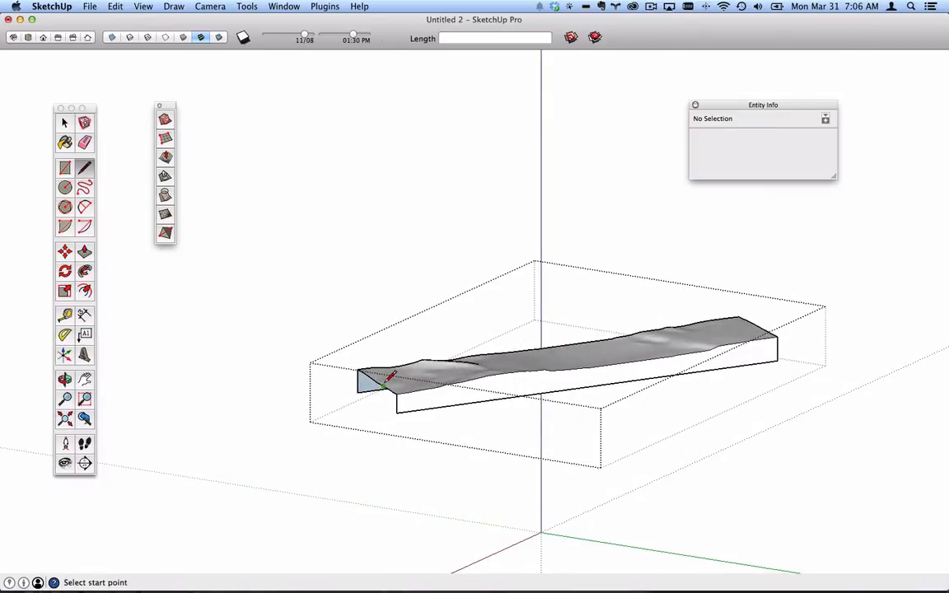
{"action": "left_click", "coordinate": [358, 390]}
{"action": "middle_click_drag", "start_coordinate": [404, 408], "coordinate": [85, 323]}
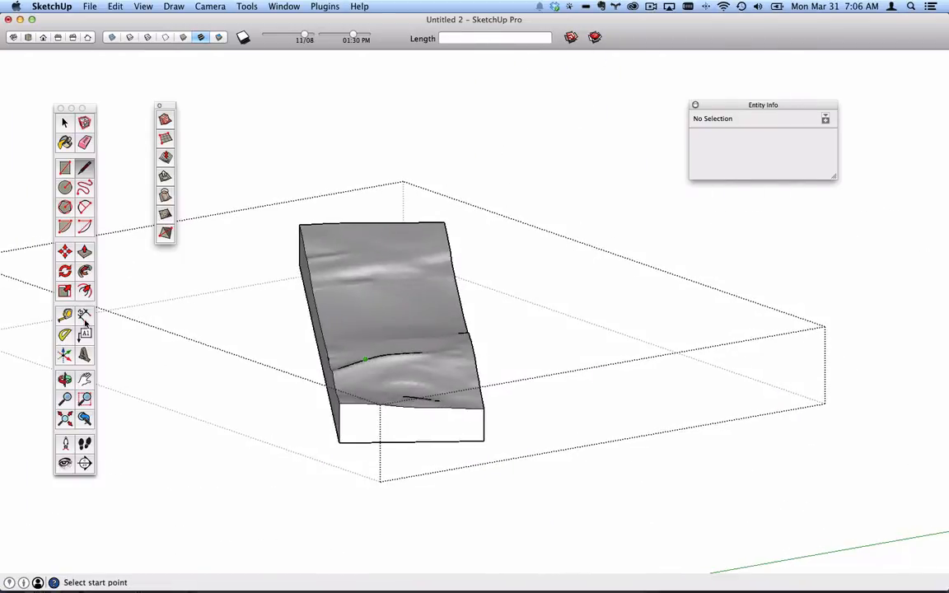
- Inspect where the side wall meets the terrain's edge, and display hidden geometry to see the mesh against the walls
{"action": "middle_click_drag", "start_coordinate": [607, 407], "coordinate": [444, 359]}
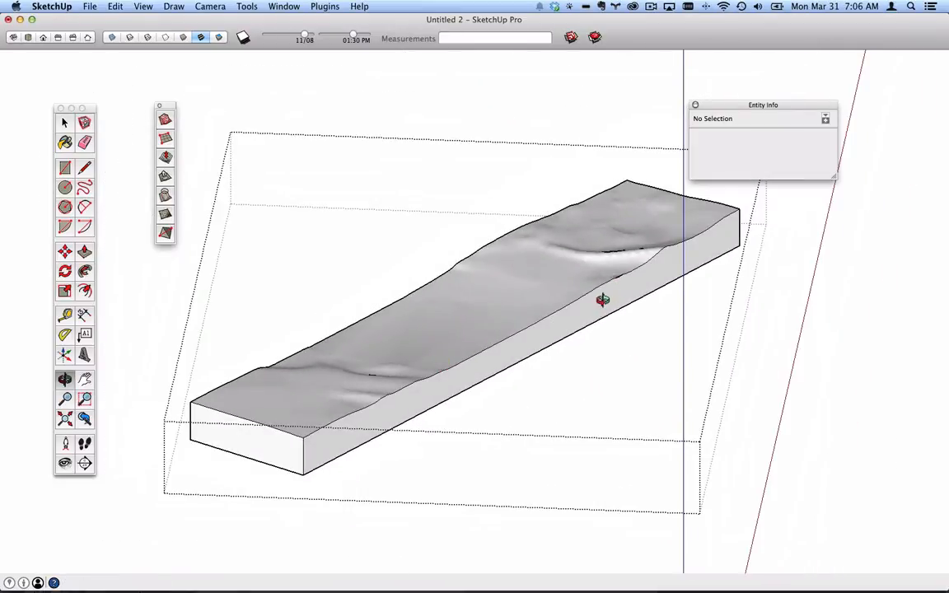
{"action": "scroll", "coordinate": [607, 290], "scroll_direction": "up", "scroll_amount": 10}
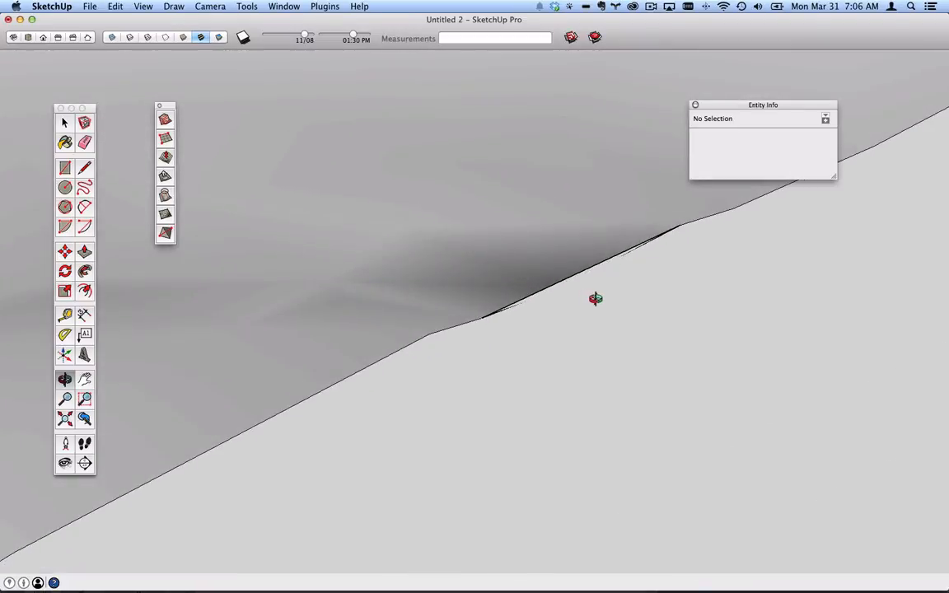
{"action": "middle_click_drag", "start_coordinate": [596, 298], "coordinate": [504, 301]}
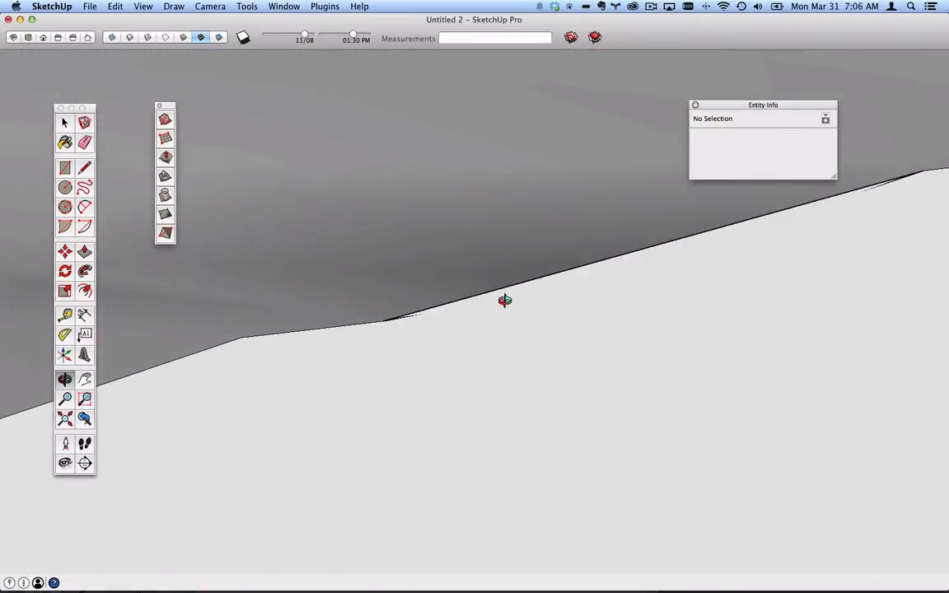
{"action": "left_click", "coordinate": [143, 5]}
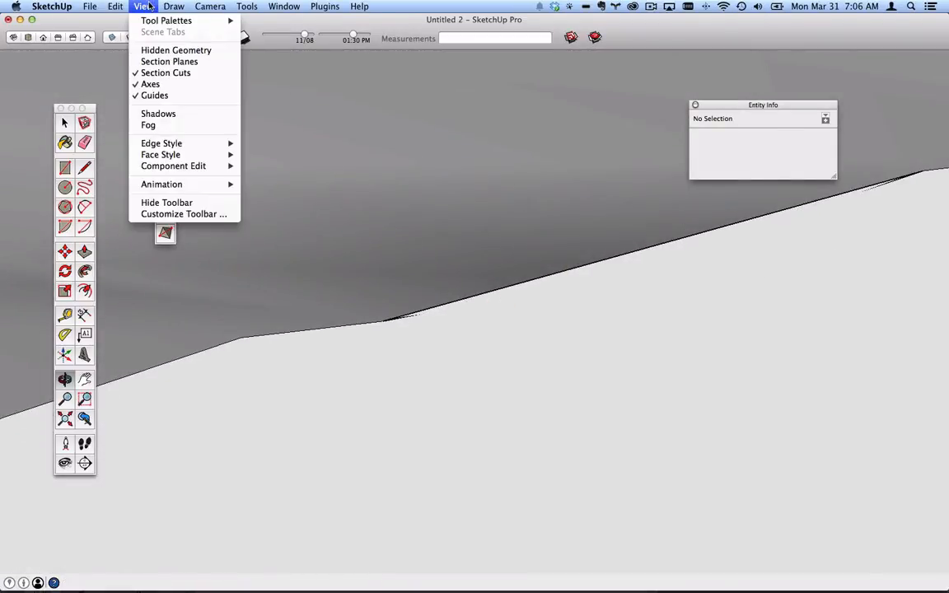
{"action": "left_click", "coordinate": [165, 51]}
{"action": "left_click_drag", "start_coordinate": [466, 235], "coordinate": [559, 265]}
{"action": "scroll", "coordinate": [560, 265], "scroll_direction": "down", "scroll_amount": 6}
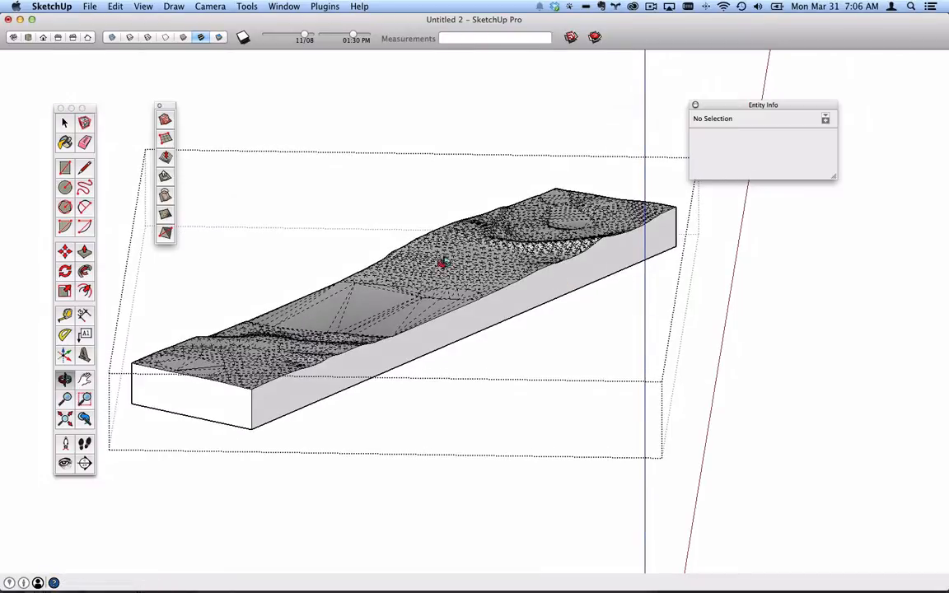
- Erase the vertical and bottom edges of the walls so only the terrain surface is left in the group
{"action": "left_click", "coordinate": [84, 142]}
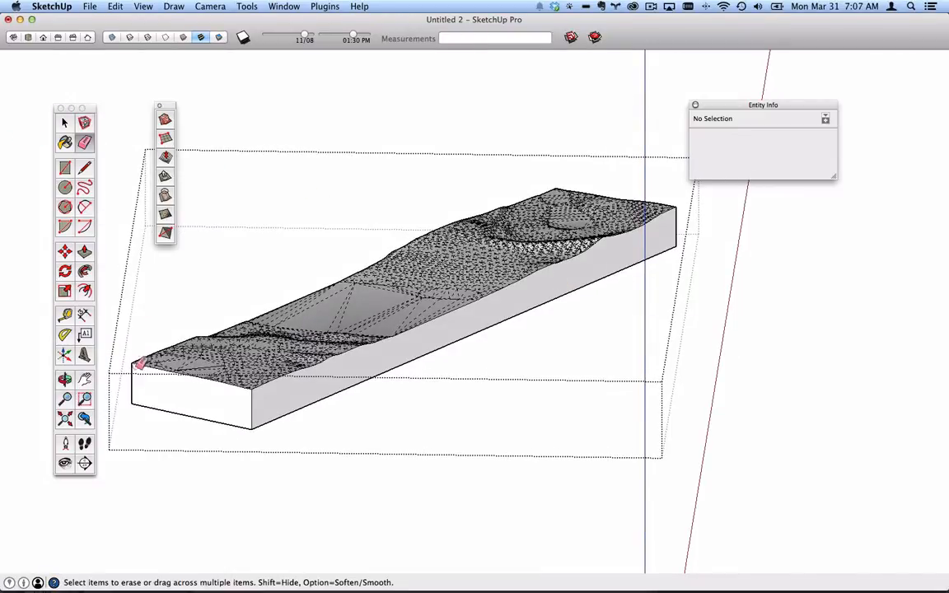
{"action": "left_click_drag", "start_coordinate": [137, 403], "coordinate": [201, 421]}
{"action": "left_click", "coordinate": [253, 422]}
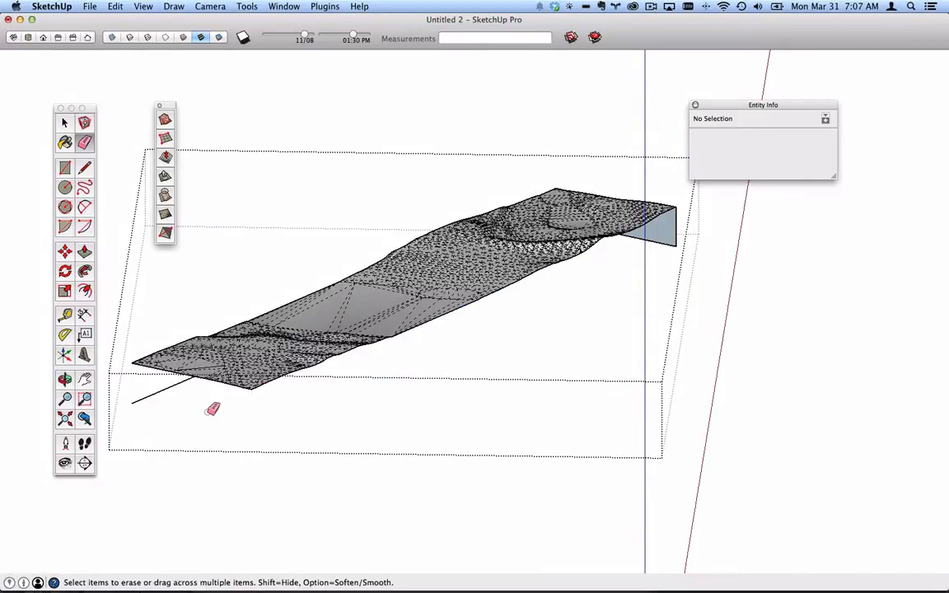
{"action": "left_click", "coordinate": [166, 391]}
{"action": "left_click", "coordinate": [679, 245]}
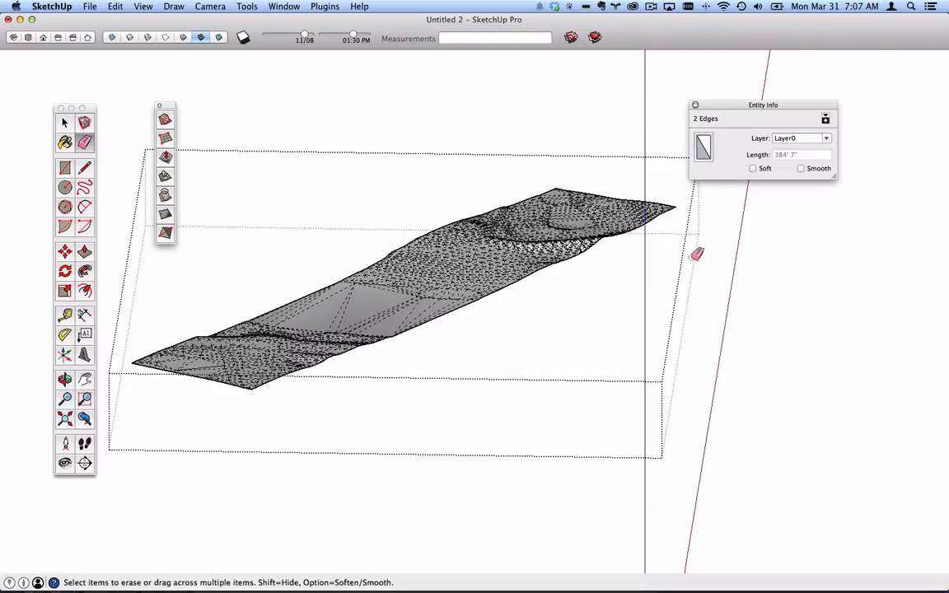
- View the finished terrain block with its solid sides in the transect_complete.skp model
{"action": "mouse_move", "coordinate": [695, 252]}
{"action": "middle_mouse_down"}
{"action": "mouse_move", "coordinate": [615, 216]}
{"action": "mouse_move", "coordinate": [679, 292]}
{"action": "mouse_move", "coordinate": [665, 296]}
{"action": "mouse_move", "coordinate": [659, 338]}
{"action": "mouse_move", "coordinate": [531, 312]}
{"action": "middle_mouse_up"}
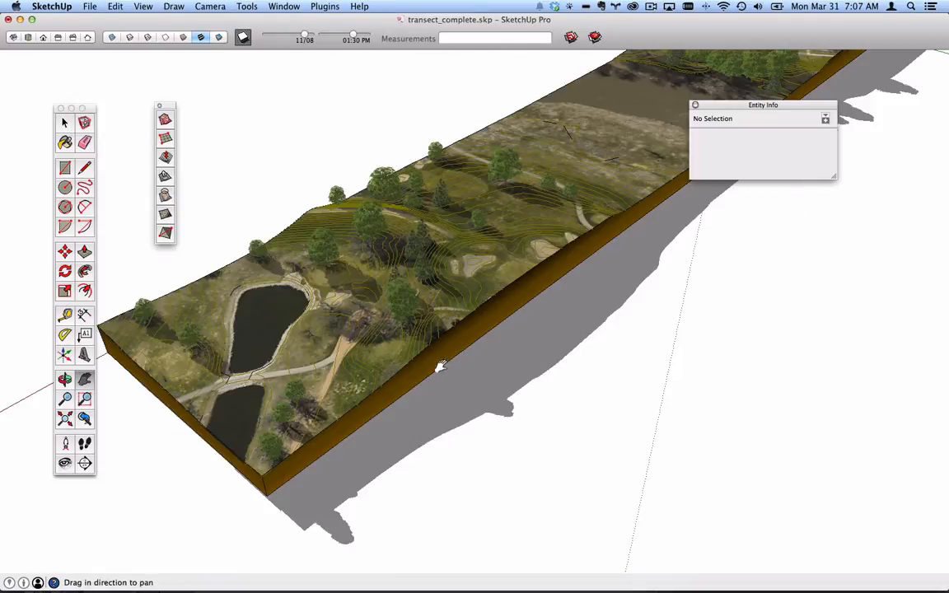
{"action": "middle_click_drag", "start_coordinate": [429, 198], "coordinate": [486, 313]}
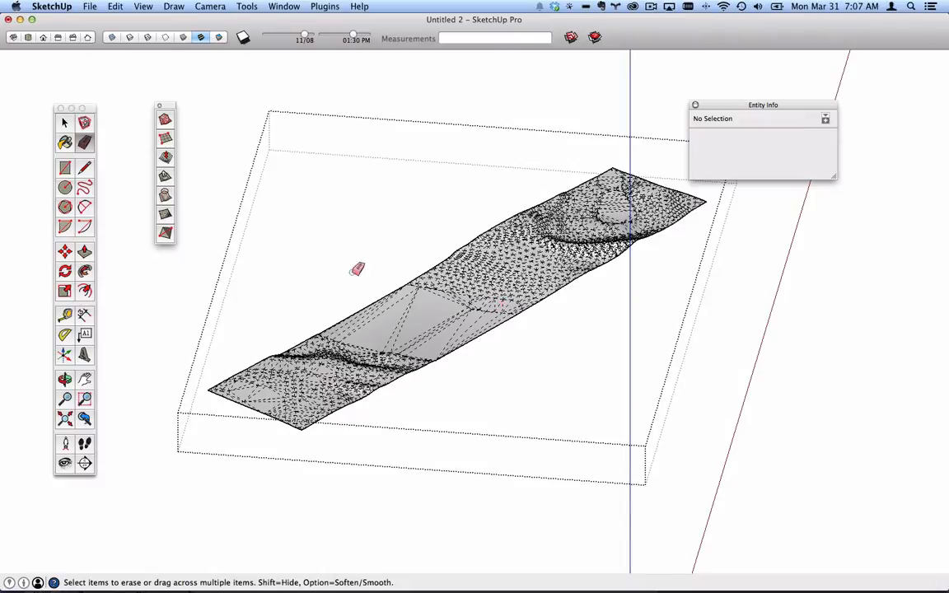
- Turn off the display of hidden geometry and close the terrain group
{"action": "left_click", "coordinate": [63, 123]}
{"action": "left_click", "coordinate": [174, 6]}
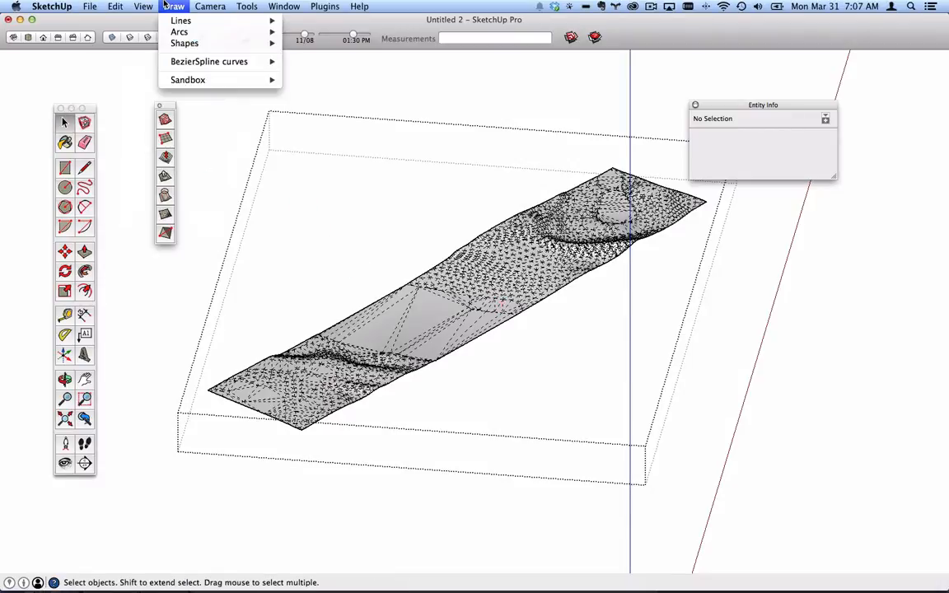
{"action": "mouse_move", "coordinate": [210, 6]}
{"action": "mouse_move", "coordinate": [117, 6]}
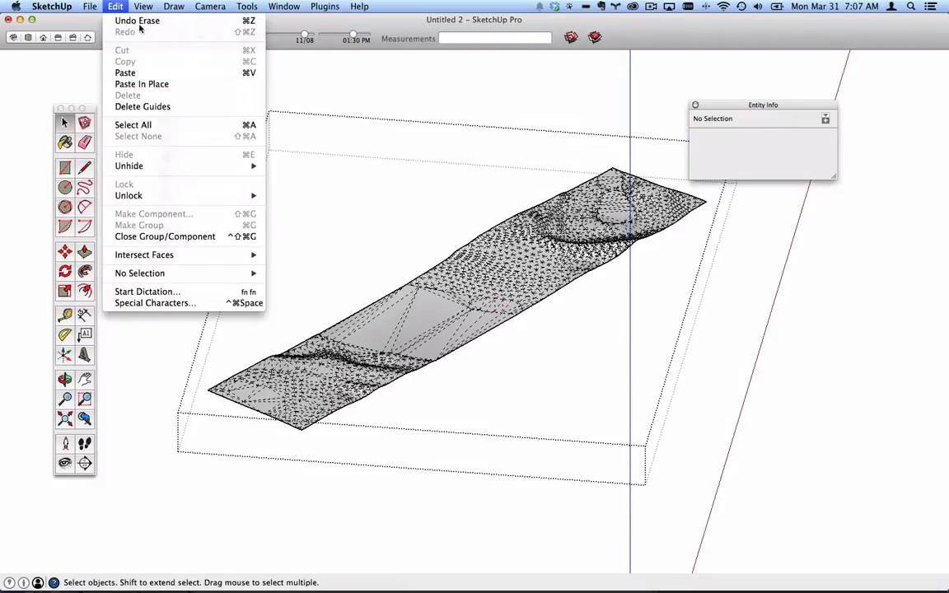
{"action": "left_click", "coordinate": [272, 99]}
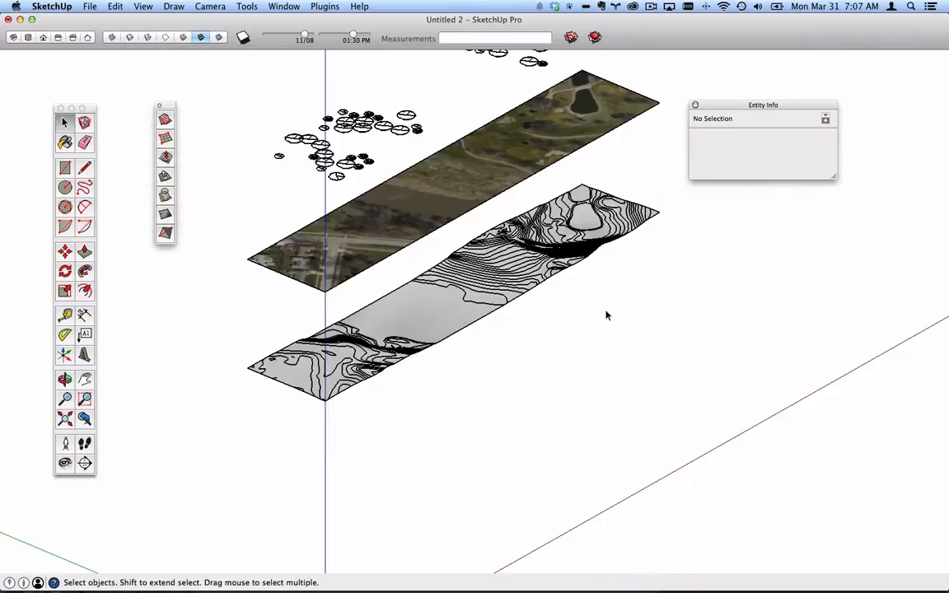
- Offset the four boundary edges of the aerial image plane inward by 1'
{"action": "scroll", "coordinate": [607, 316], "scroll_direction": "down", "scroll_amount": 3}
{"action": "double_click", "coordinate": [518, 208]}
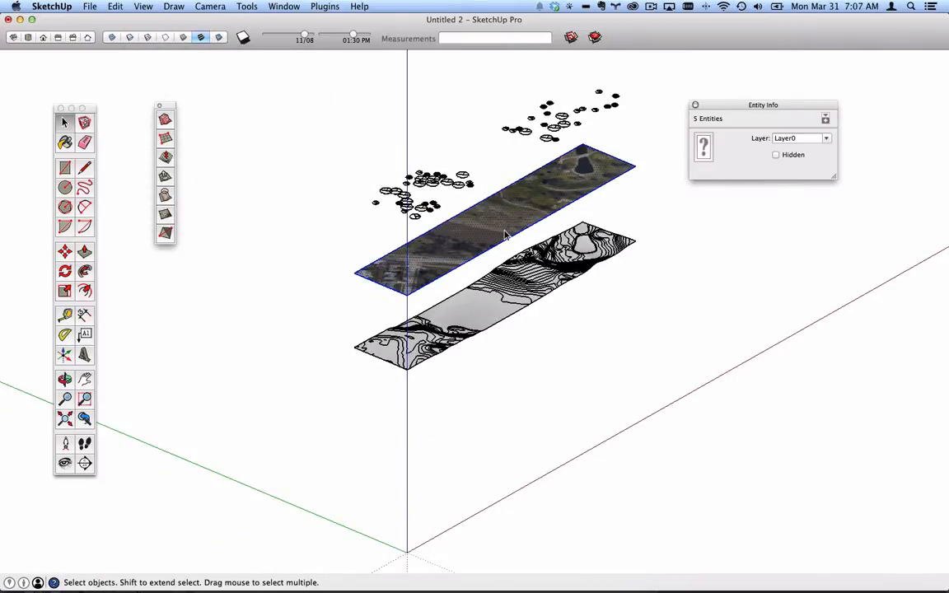
{"action": "left_click", "coordinate": [505, 231]}
{"action": "double_click", "coordinate": [505, 235]}
{"action": "scroll", "coordinate": [452, 281], "scroll_direction": "up", "scroll_amount": 2}
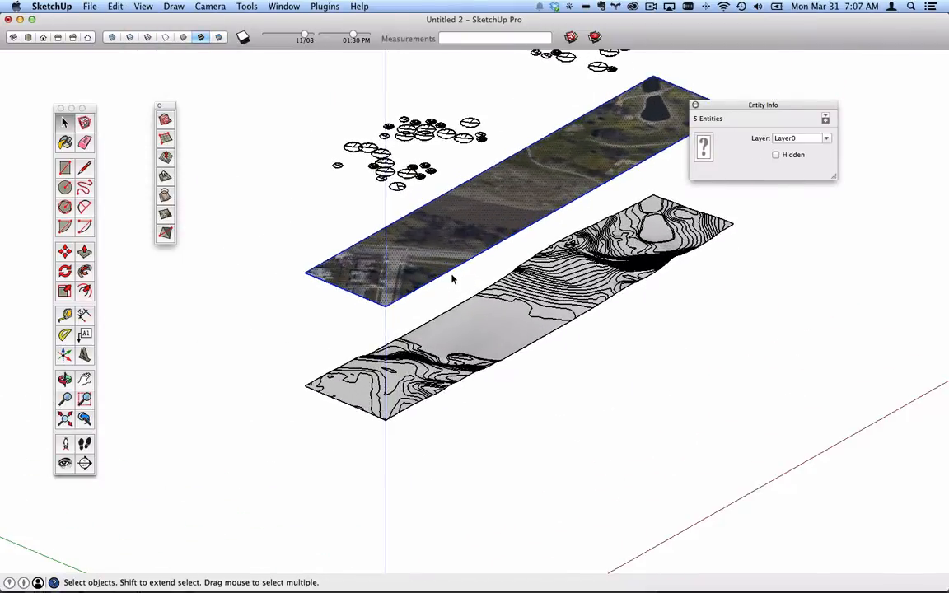
{"action": "scroll", "coordinate": [408, 301], "scroll_direction": "up", "scroll_amount": 4}
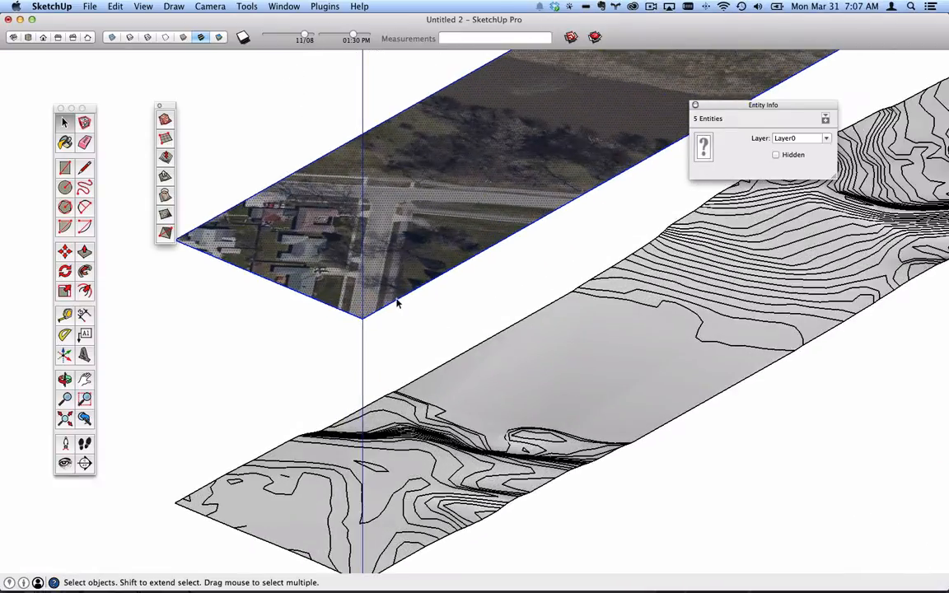
{"action": "left_click", "coordinate": [384, 224], "text": "shift"}
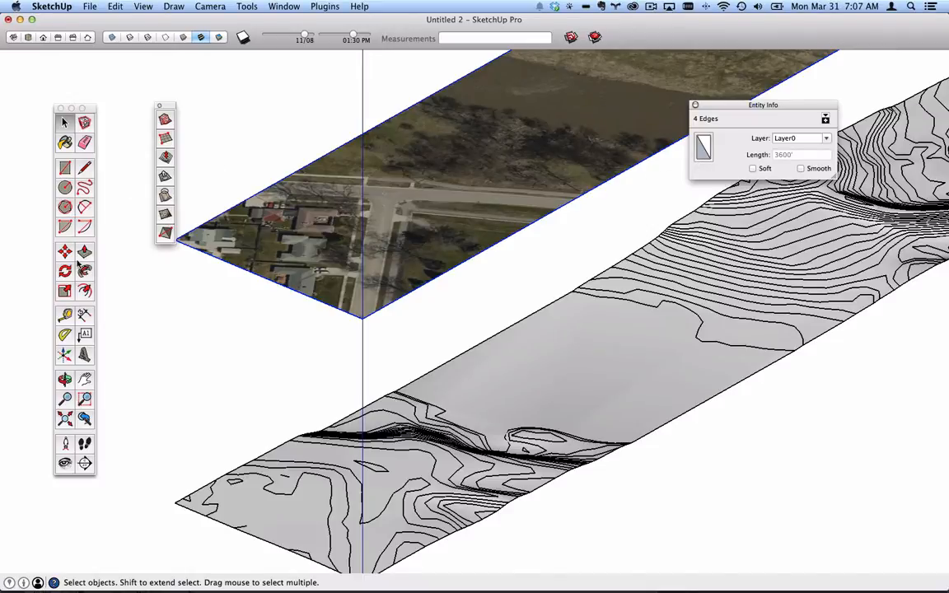
{"action": "left_click", "coordinate": [83, 290]}
{"action": "left_click", "coordinate": [295, 176]}
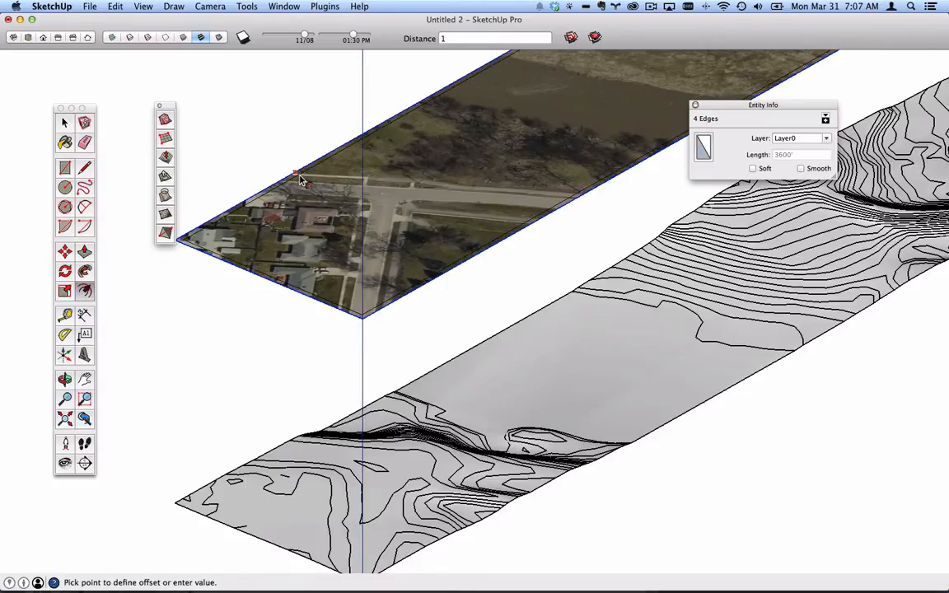
{"action": "type", "text": "1"}
{"action": "key", "text": "Return"}
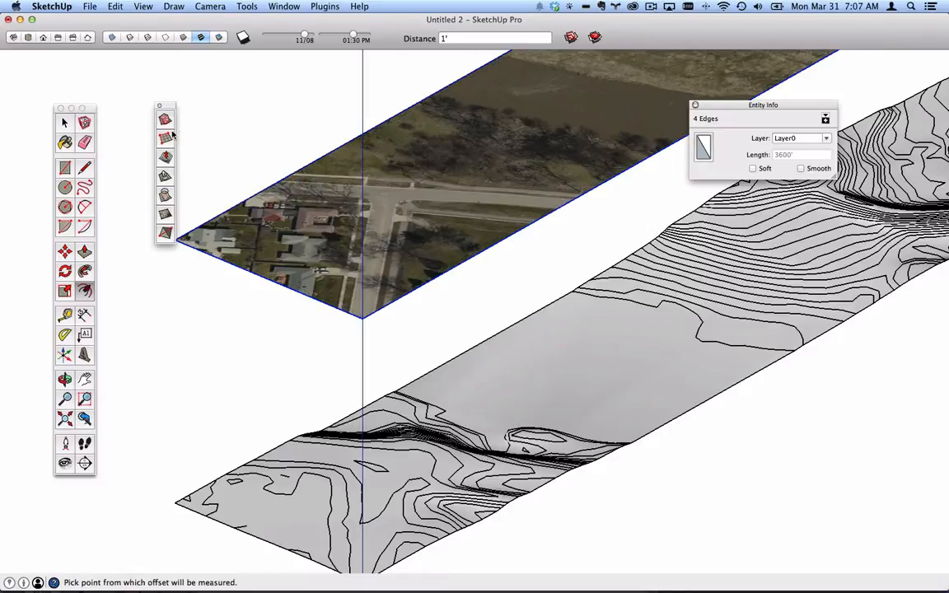
- Copy the aerial face inside the offset boundary, leaving out the narrow border strip
{"action": "scroll", "coordinate": [196, 237], "scroll_direction": "up", "scroll_amount": 3}
{"action": "scroll", "coordinate": [196, 236], "scroll_direction": "up", "scroll_amount": 10}
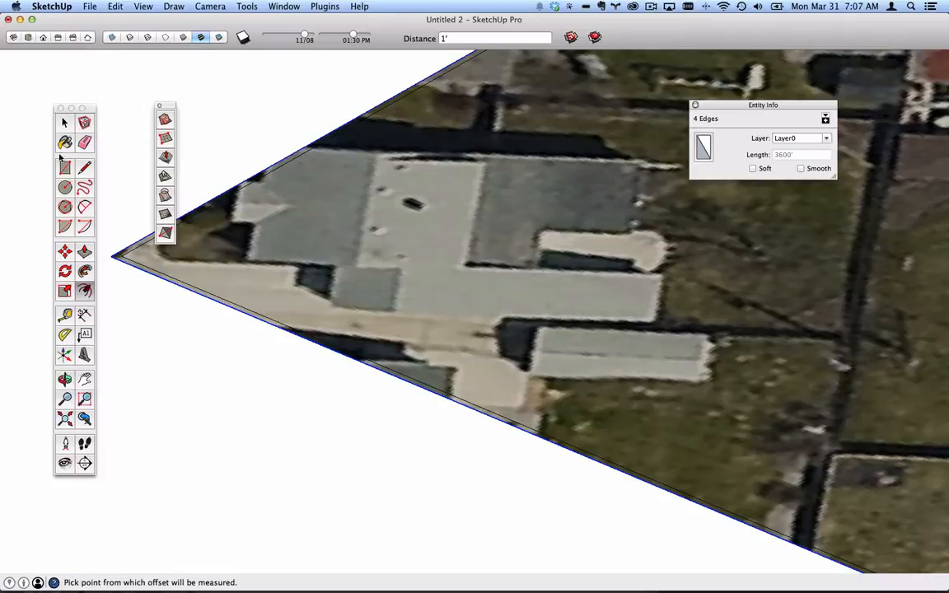
{"action": "key", "text": "space"}
{"action": "left_click", "coordinate": [326, 226]}
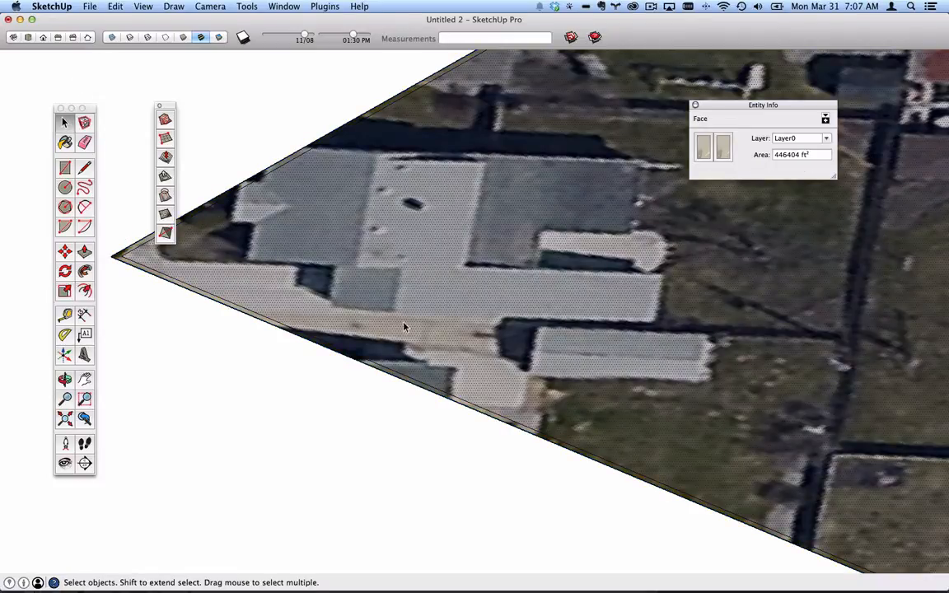
{"action": "scroll", "coordinate": [479, 285], "scroll_direction": "down", "scroll_amount": 5}
{"action": "scroll", "coordinate": [380, 281], "scroll_direction": "up", "scroll_amount": 5}
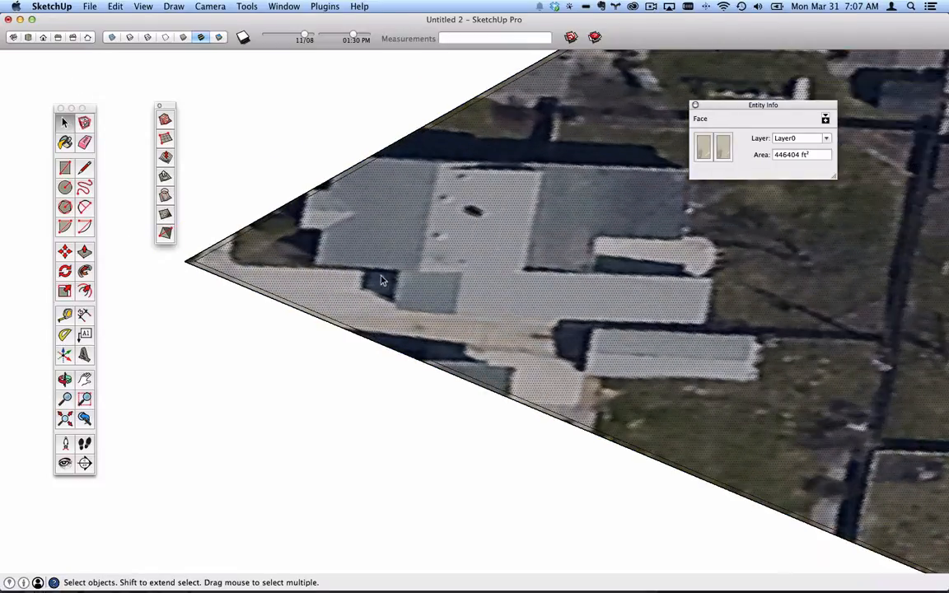
{"action": "scroll", "coordinate": [299, 262], "scroll_direction": "down", "scroll_amount": 10}
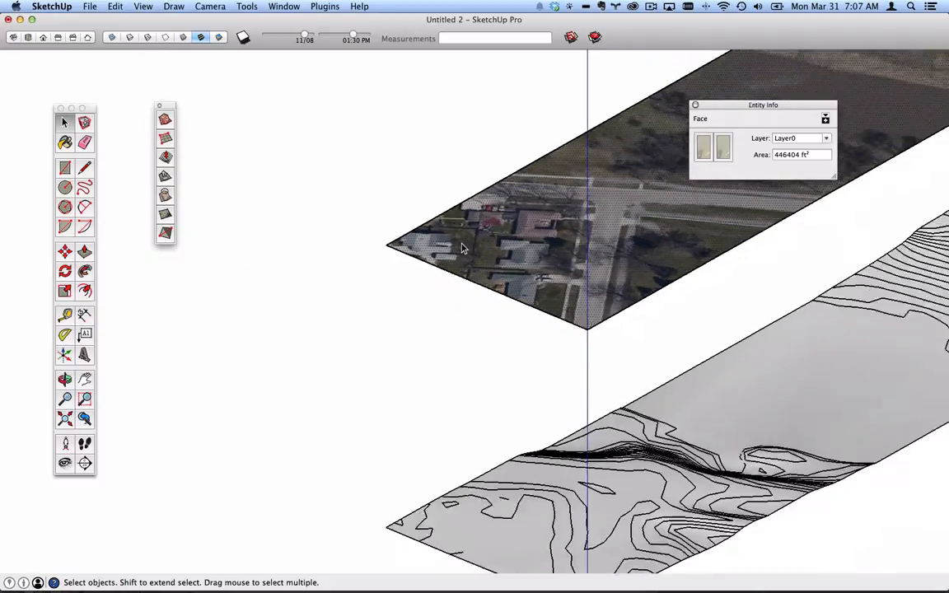
{"action": "scroll", "coordinate": [479, 244], "scroll_direction": "down", "scroll_amount": 2}
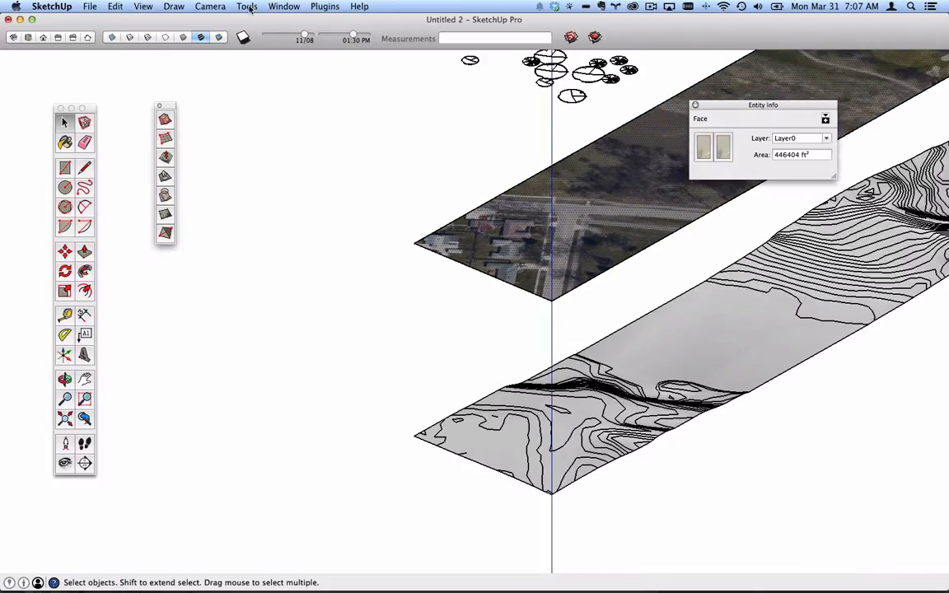
{"action": "left_click", "coordinate": [145, 6]}
{"action": "mouse_move", "coordinate": [114, 7]}
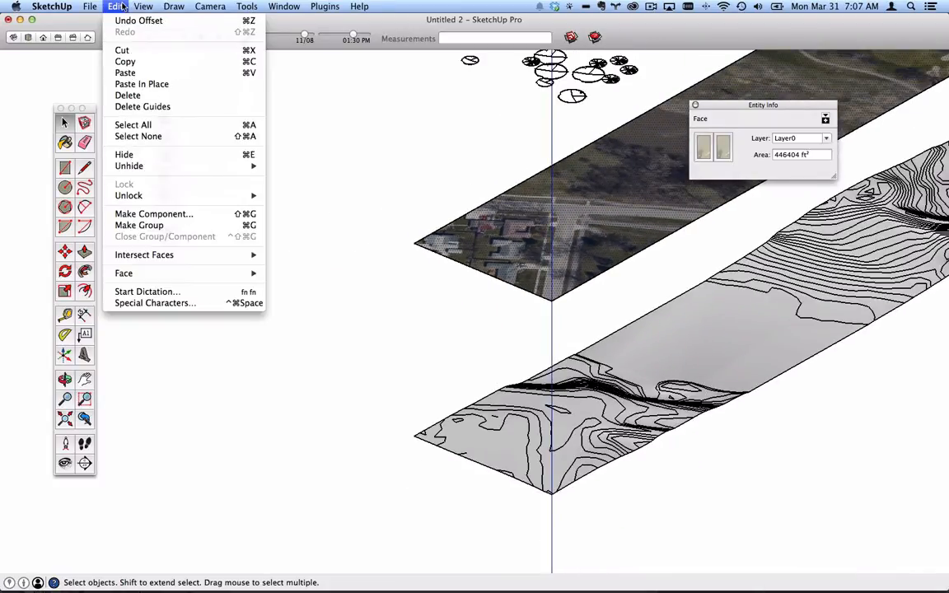
{"action": "left_click", "coordinate": [136, 63]}
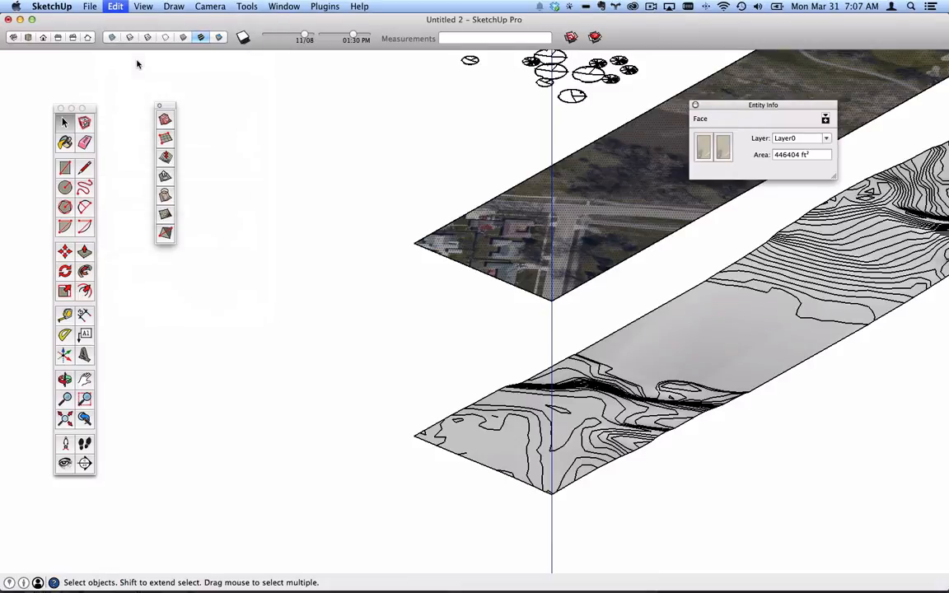
- Open the terrain group below the aerial for editing
{"action": "scroll", "coordinate": [668, 437], "scroll_direction": "down", "scroll_amount": 3}
{"action": "left_click", "coordinate": [668, 358]}
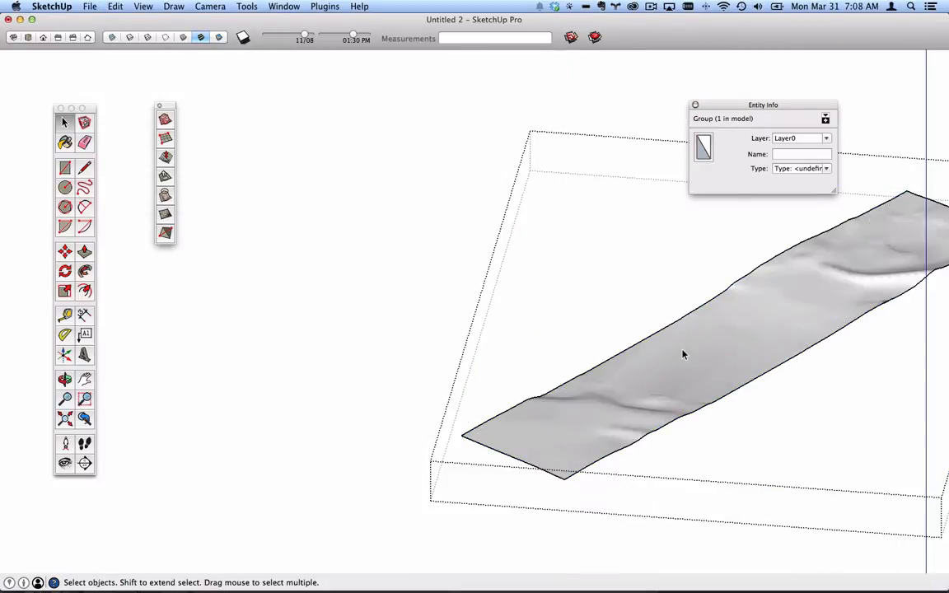
- Paste the copied aerial-image face in place inside the open terrain group, directly above the terrain surface
{"action": "middle_click_drag", "start_coordinate": [682, 355], "coordinate": [502, 408]}
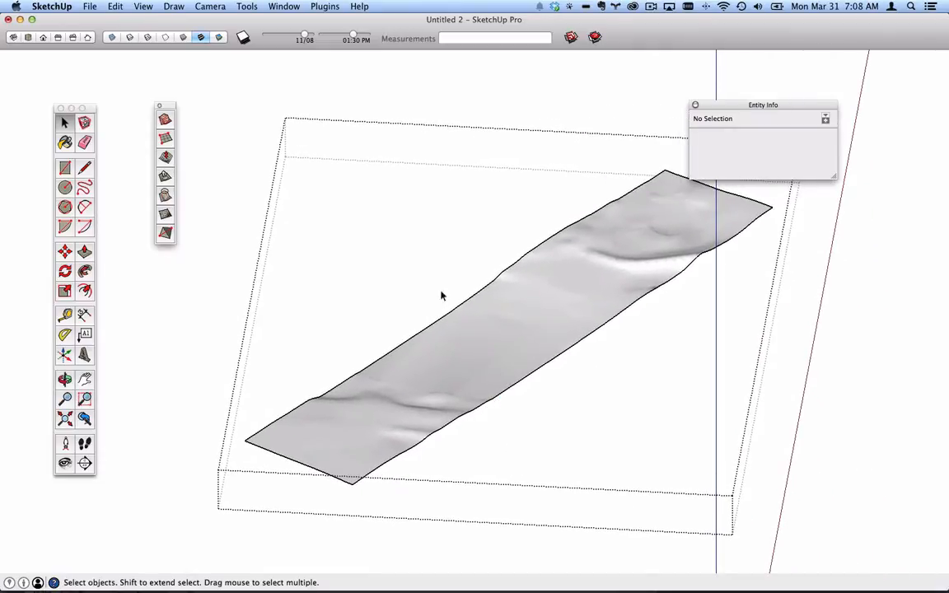
{"action": "left_click", "coordinate": [122, 5]}
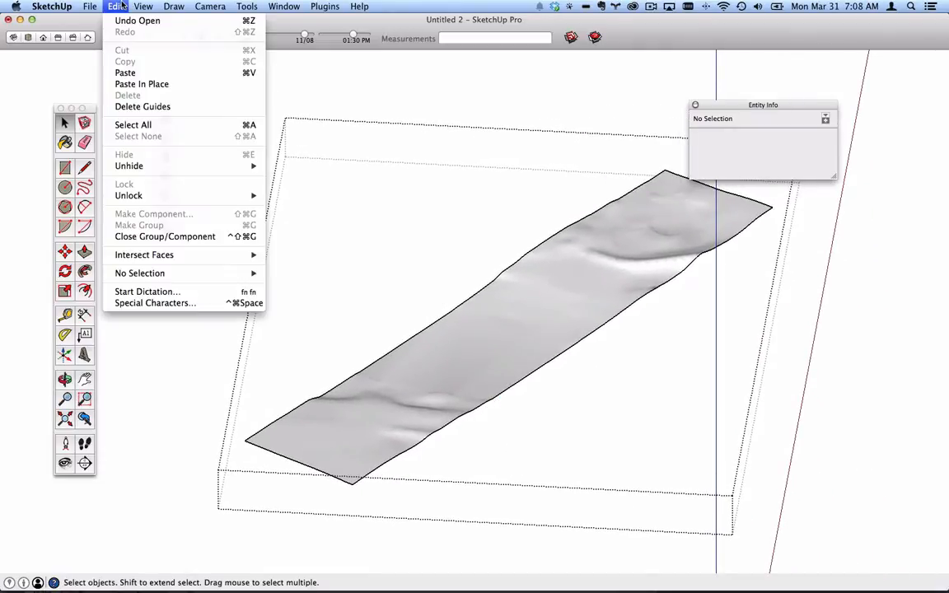
{"action": "left_click", "coordinate": [141, 84]}
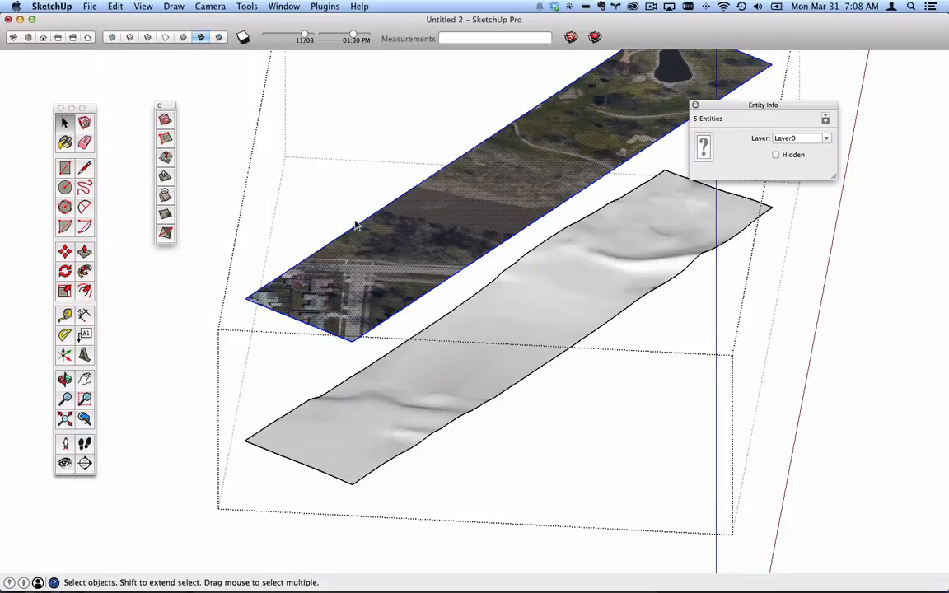
{"action": "scroll", "coordinate": [508, 360], "scroll_direction": "down", "scroll_amount": 3}
{"action": "middle_click_drag", "start_coordinate": [508, 360], "coordinate": [525, 313]}
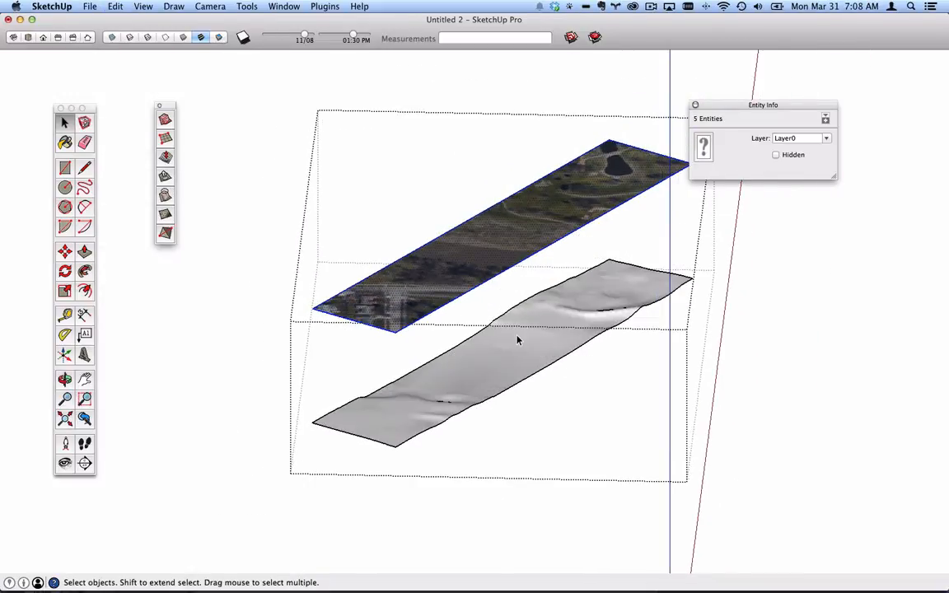
- Try to push/pull the textured aerial-image face down about 567' through the terrain, and undo the extrusion
{"action": "left_click", "coordinate": [87, 254]}
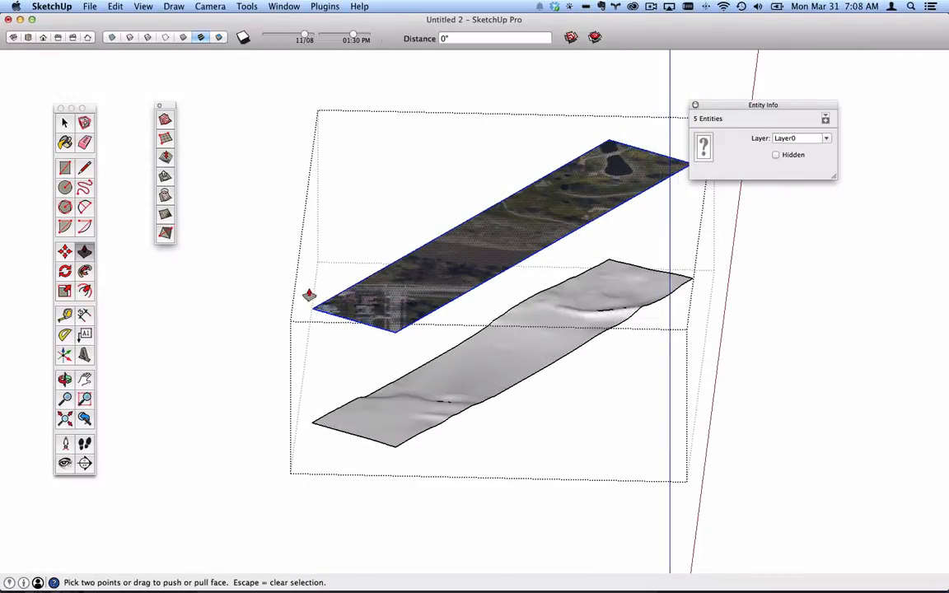
{"action": "left_click_drag", "start_coordinate": [398, 294], "coordinate": [535, 459]}
{"action": "middle_click_drag", "start_coordinate": [536, 460], "coordinate": [415, 298]}
{"action": "key", "text": "super+z"}
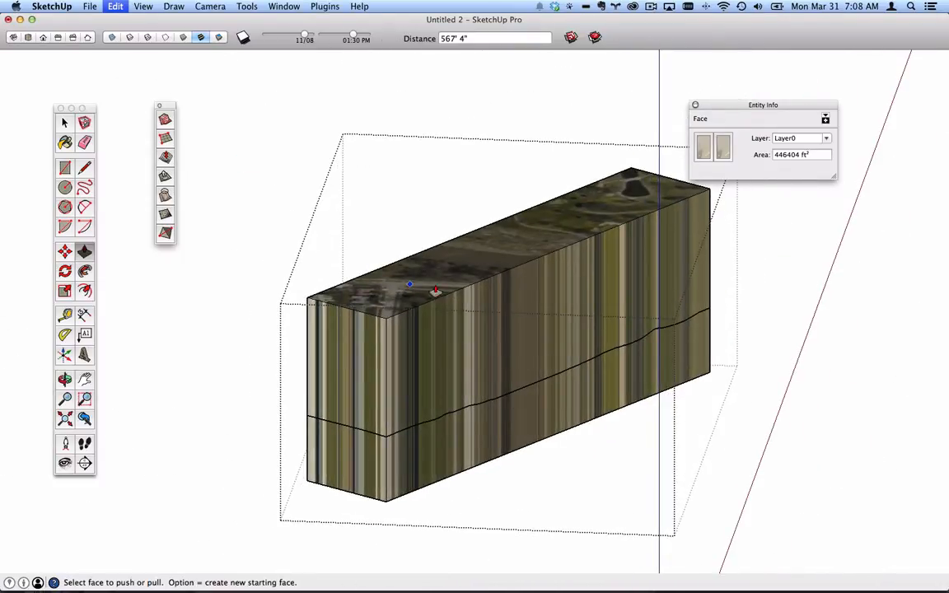
{"action": "key", "text": "super+z"}
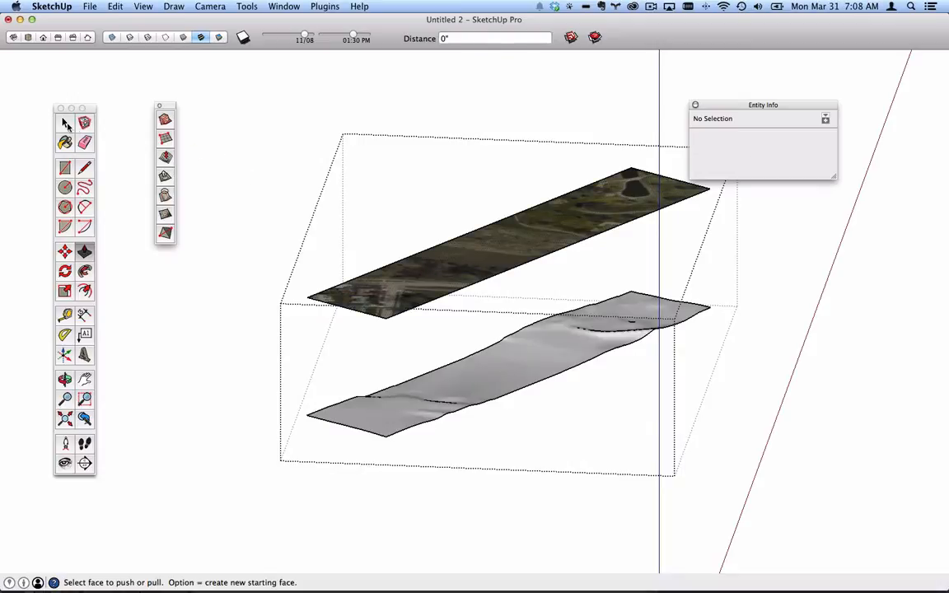
- Replace the aerial-image texture with the default material on both the upper side and the underside of the pasted face
{"action": "left_click", "coordinate": [66, 123]}
{"action": "left_click", "coordinate": [484, 273]}
{"action": "key", "text": "b"}
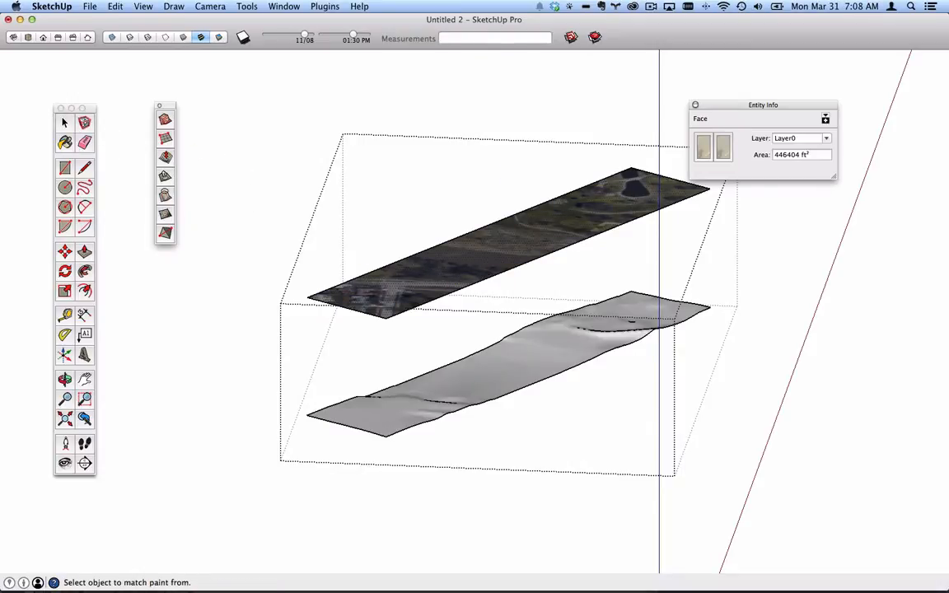
{"action": "left_click_drag", "start_coordinate": [948, 110], "coordinate": [400, 98]}
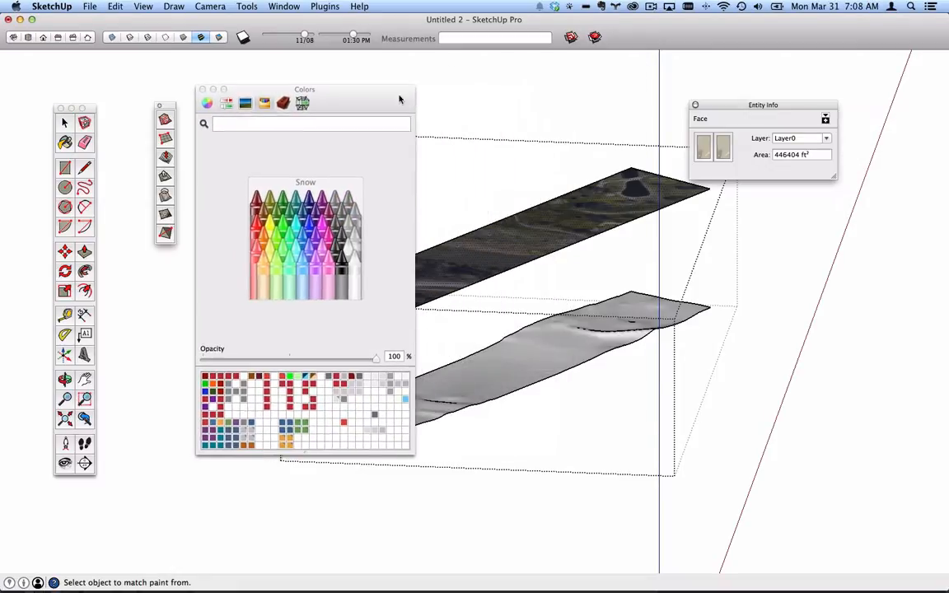
{"action": "left_click", "coordinate": [458, 249]}
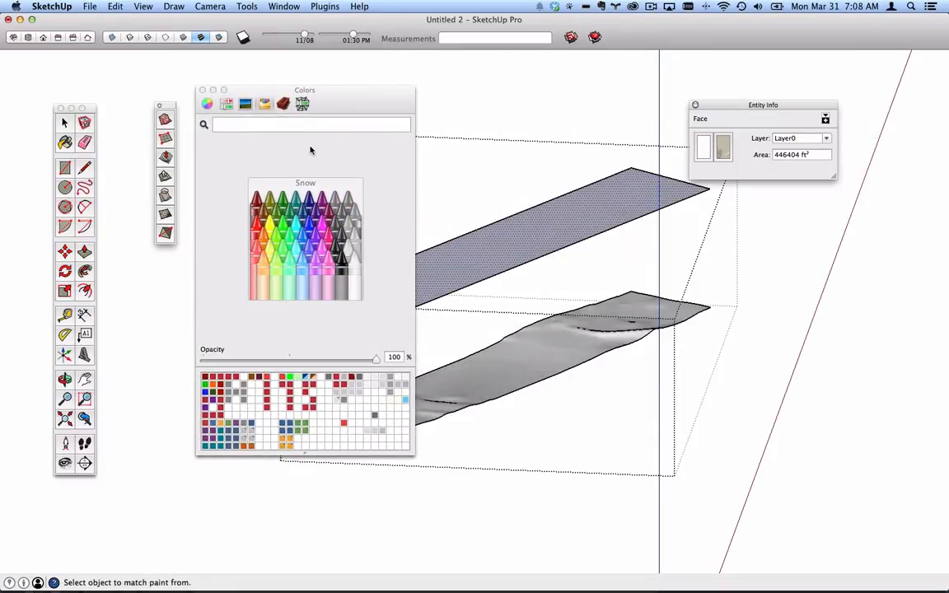
{"action": "left_click", "coordinate": [203, 90]}
{"action": "middle_click_drag", "start_coordinate": [516, 315], "coordinate": [478, 132]}
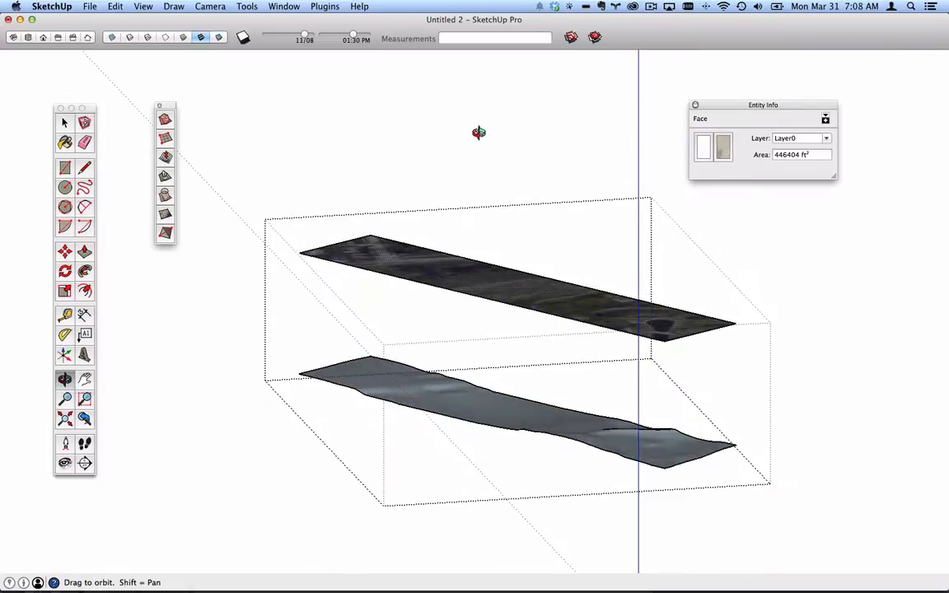
{"action": "left_click", "coordinate": [439, 271]}
{"action": "middle_click_drag", "start_coordinate": [457, 246], "coordinate": [371, 346]}
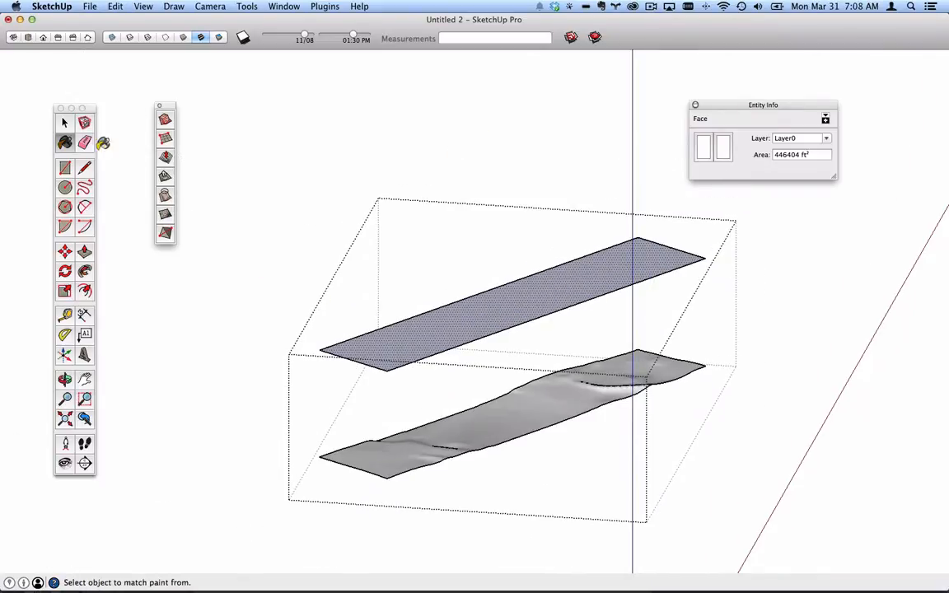
- Push/pull the blank rectangular face down about 627' so the box passes completely through the terrain
{"action": "left_click", "coordinate": [84, 251]}
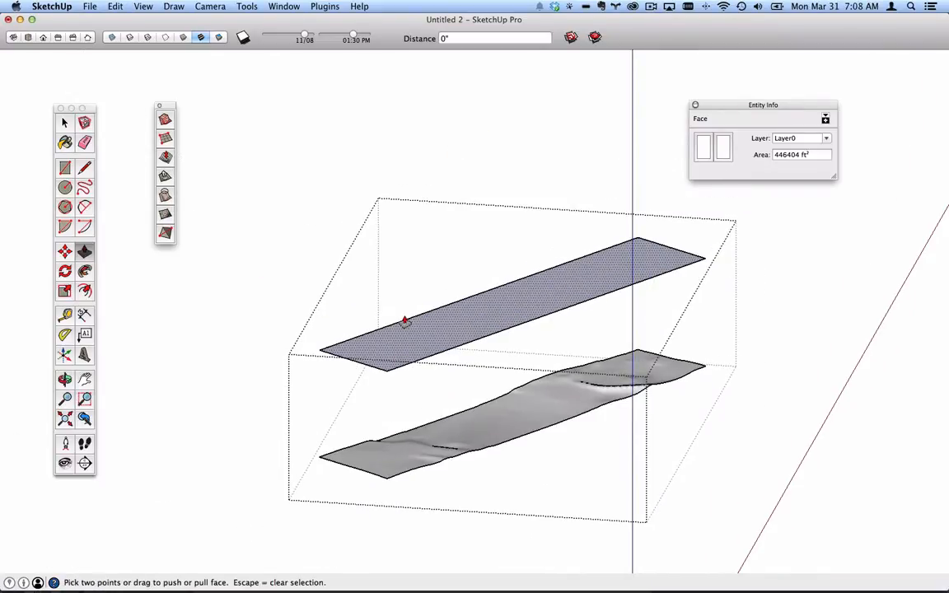
{"action": "left_click_drag", "start_coordinate": [404, 322], "coordinate": [590, 306]}
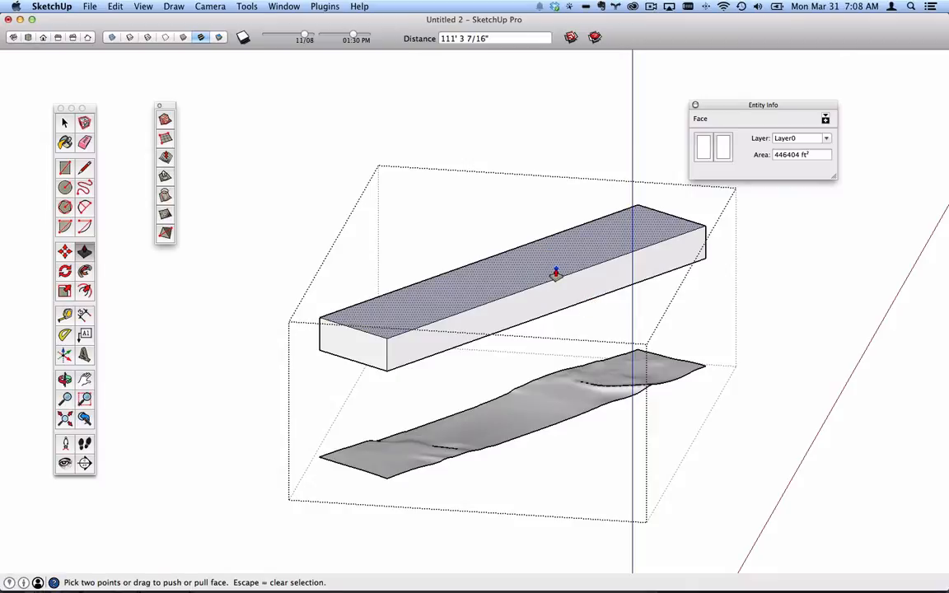
{"action": "left_click_drag", "start_coordinate": [555, 274], "coordinate": [628, 468]}
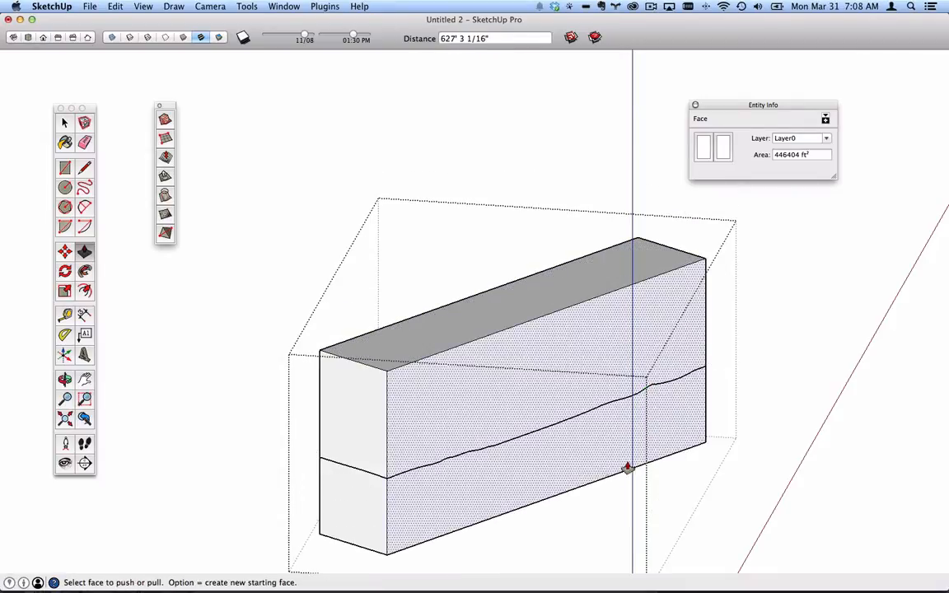
- Intersect the terrain surface's faces with the model where it passes through the sides of the box
{"action": "middle_click_drag", "start_coordinate": [628, 467], "coordinate": [609, 439]}
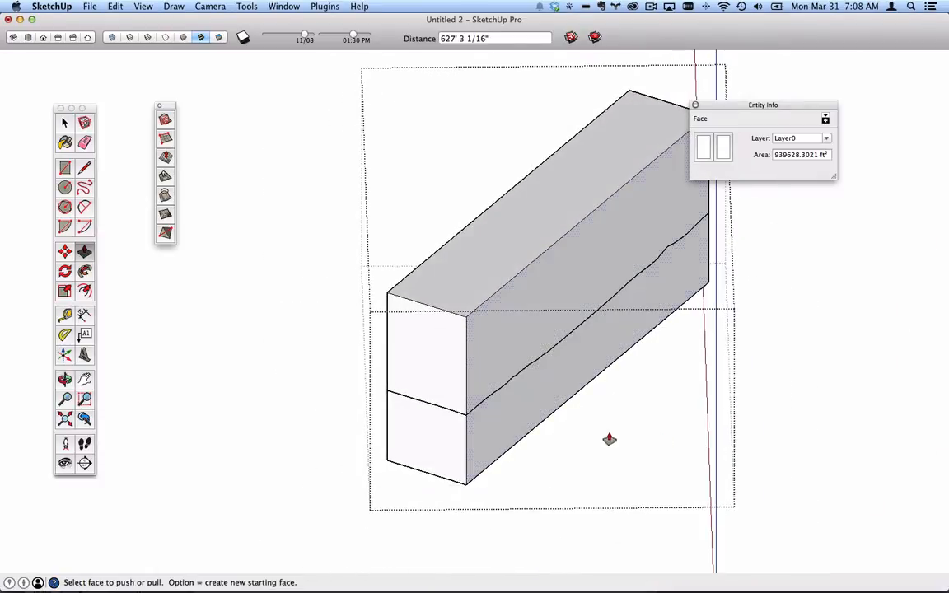
{"action": "scroll", "coordinate": [466, 413], "scroll_direction": "up", "scroll_amount": 10}
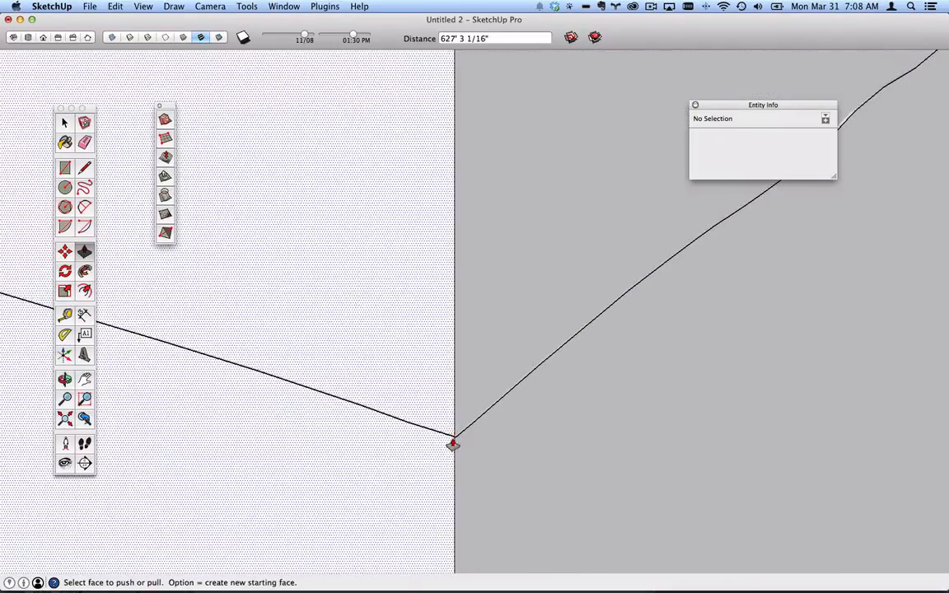
{"action": "scroll", "coordinate": [453, 441], "scroll_direction": "up", "scroll_amount": 6}
{"action": "left_click", "coordinate": [345, 301]}
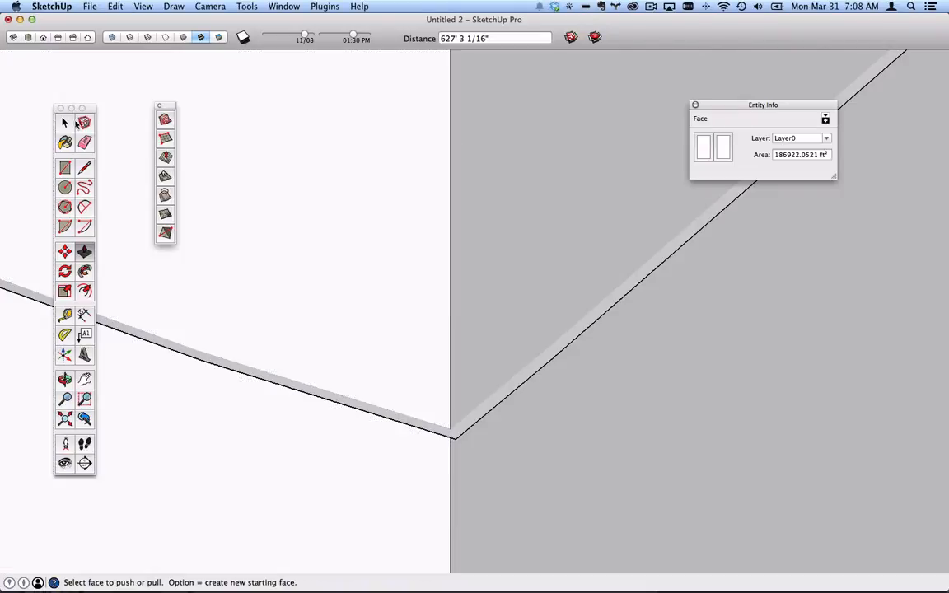
{"action": "key", "text": "space"}
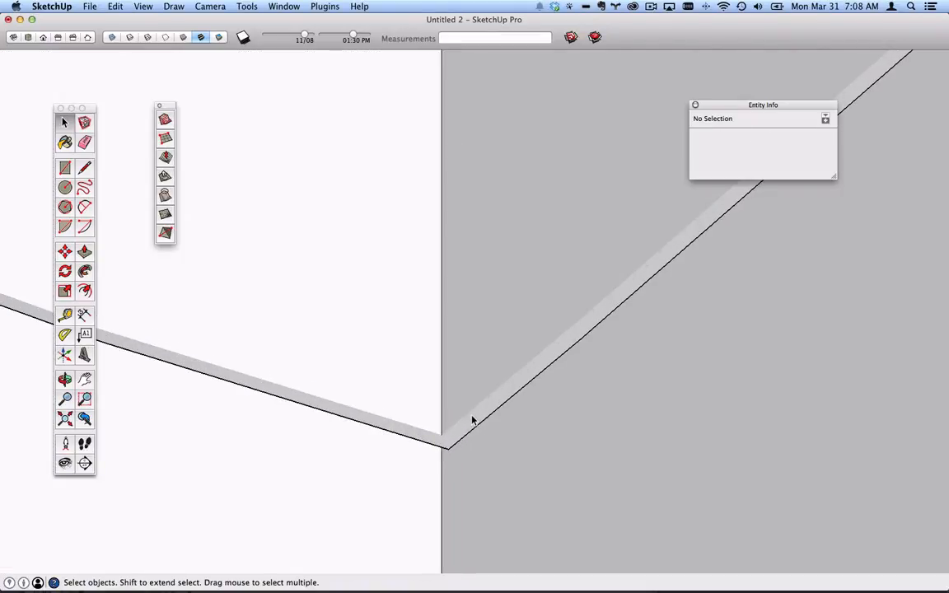
{"action": "left_click", "coordinate": [472, 421]}
{"action": "middle_click_drag", "start_coordinate": [471, 440], "coordinate": [501, 432]}
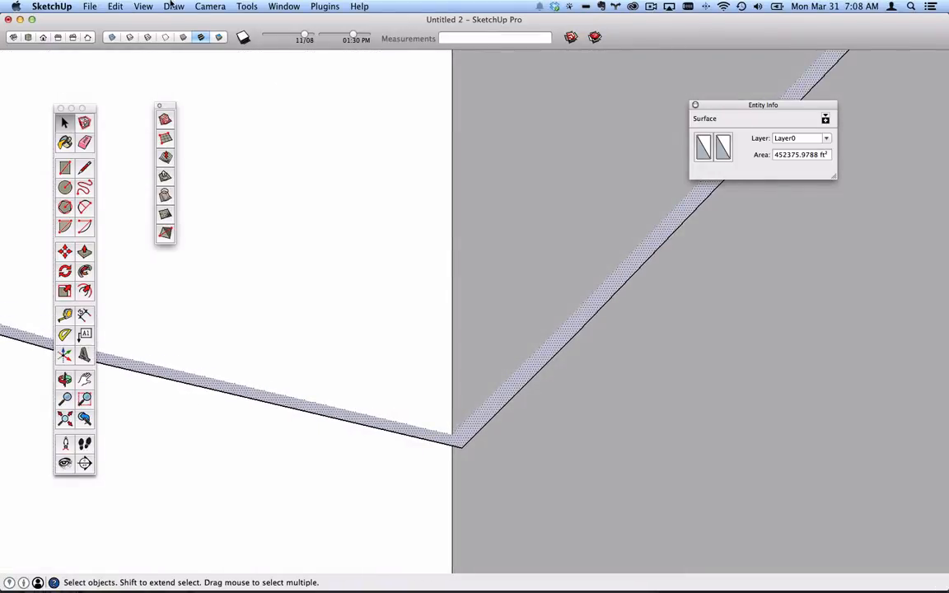
{"action": "left_click", "coordinate": [143, 6]}
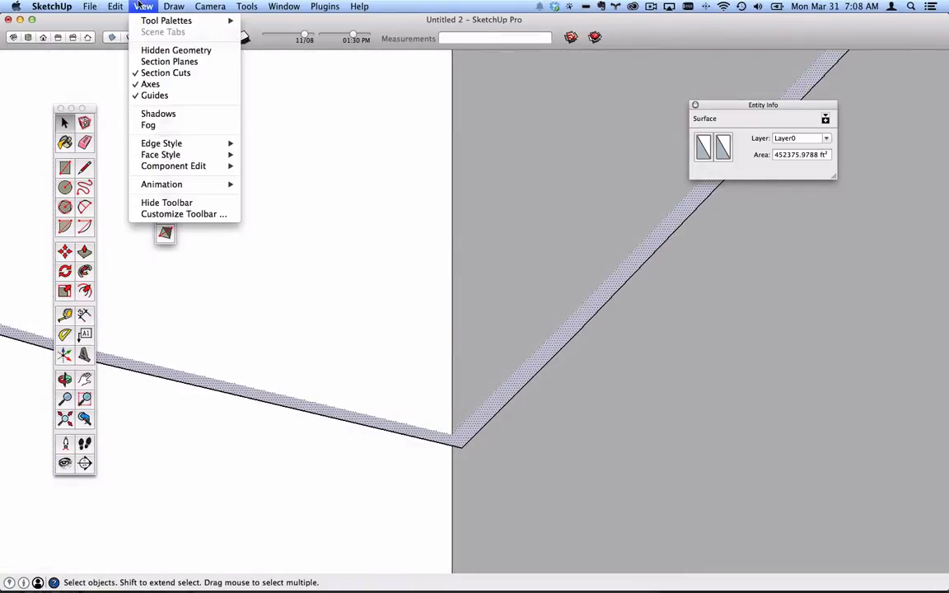
{"action": "left_click", "coordinate": [153, 51]}
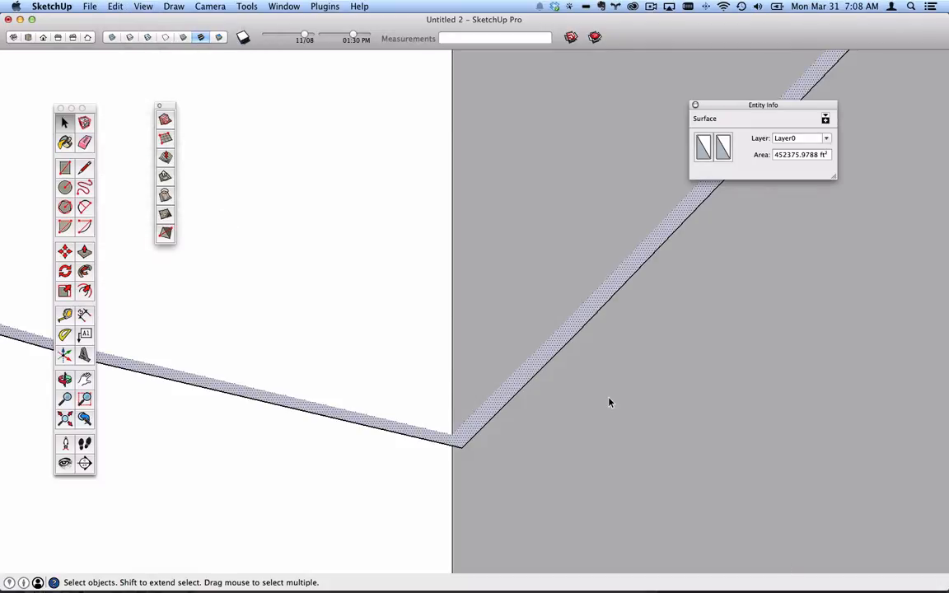
{"action": "middle_click_drag", "start_coordinate": [610, 402], "coordinate": [516, 367]}
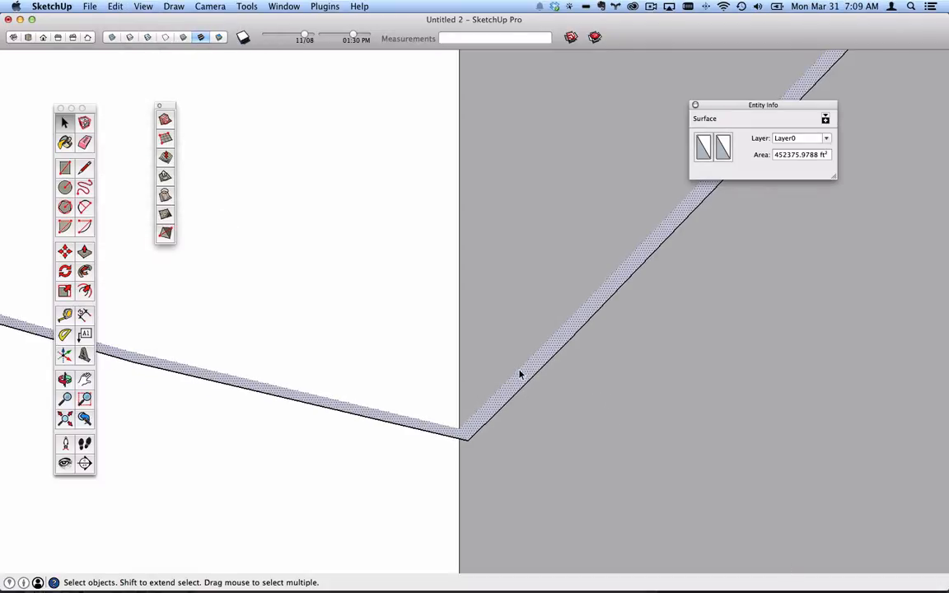
{"action": "right_click", "coordinate": [532, 367]}
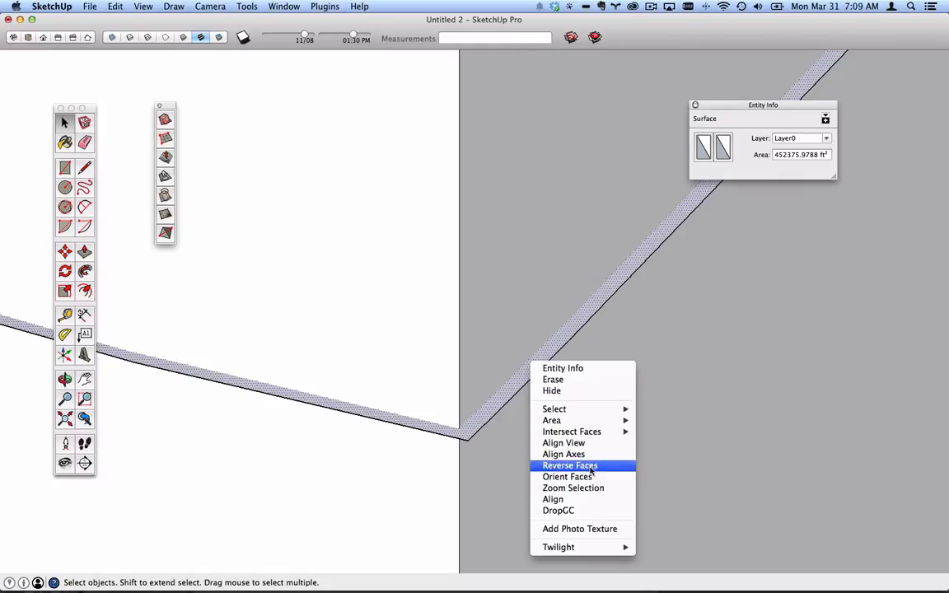
{"action": "mouse_move", "coordinate": [593, 434]}
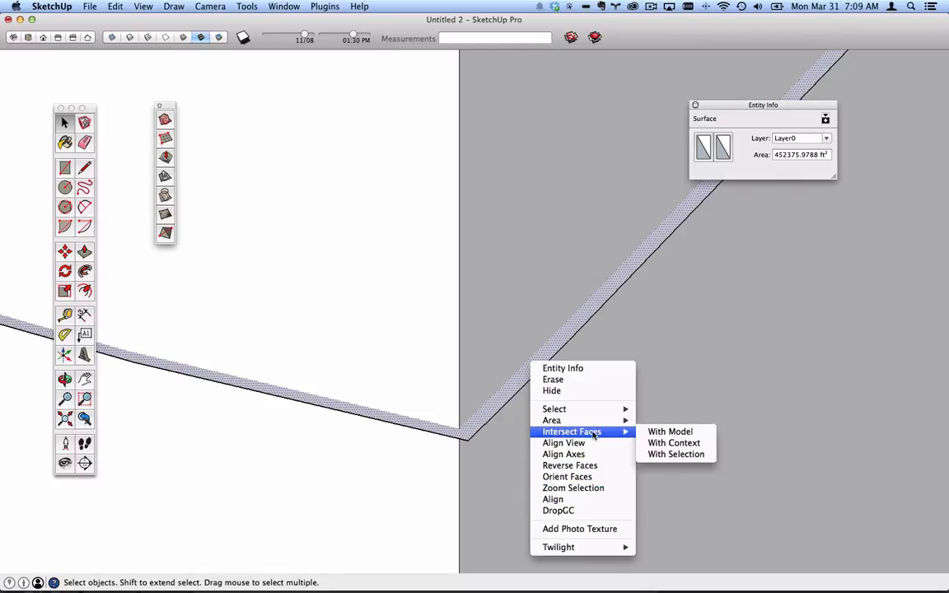
{"action": "left_click", "coordinate": [696, 433]}
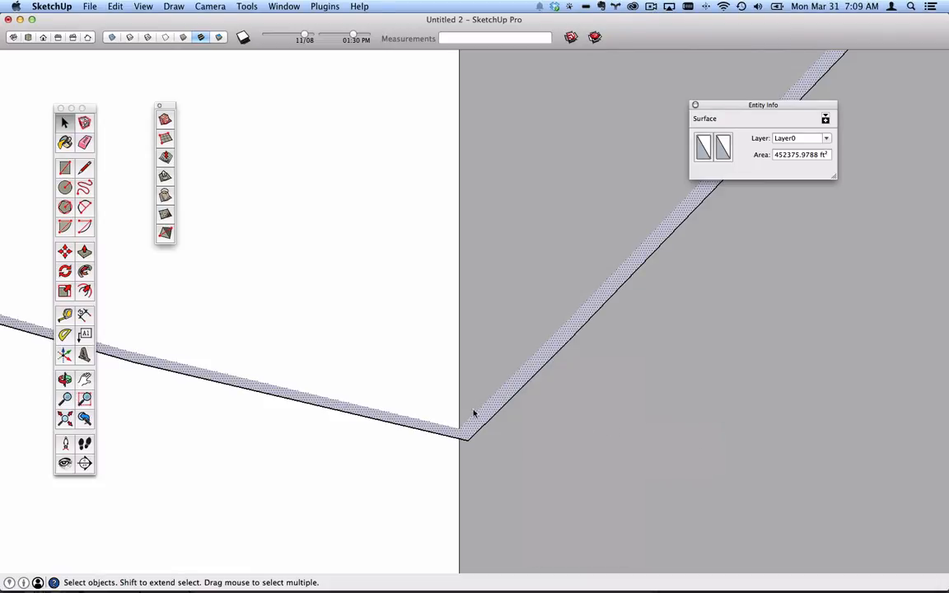
{"action": "left_click", "coordinate": [613, 304]}
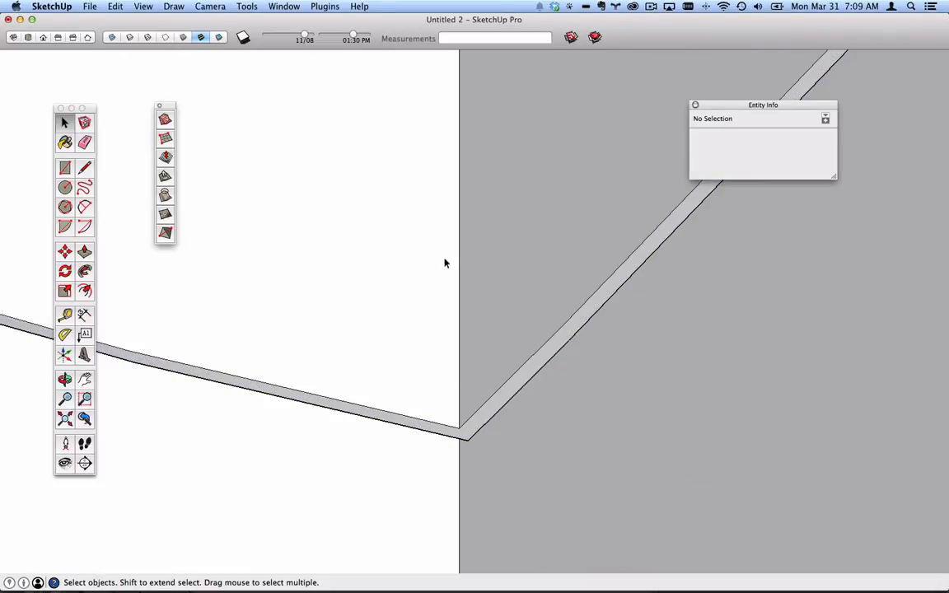
- Delete the narrow strip of terrain overhanging the box's sides, along with its leftover outer edges
{"action": "scroll", "coordinate": [464, 431], "scroll_direction": "up", "scroll_amount": 1}
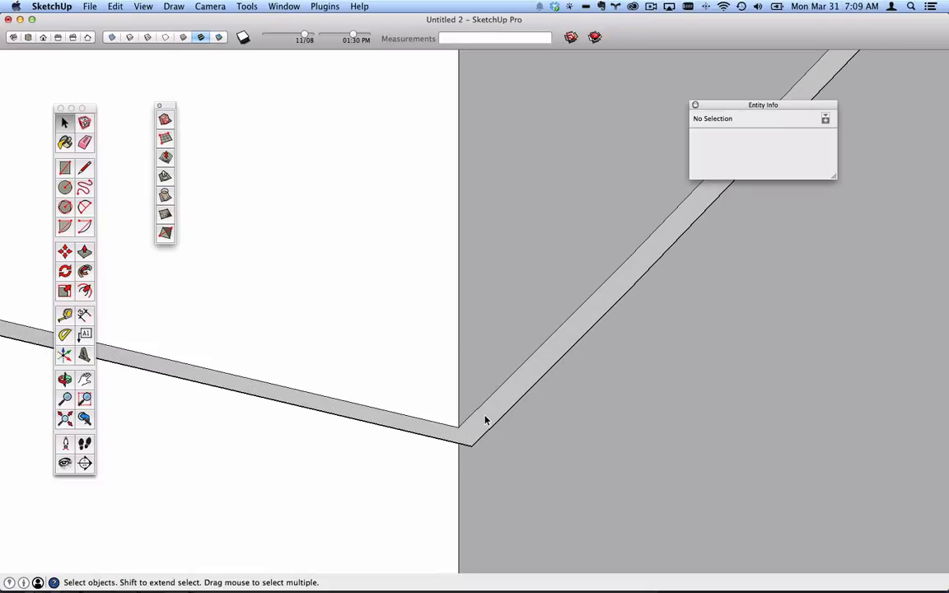
{"action": "left_click", "coordinate": [486, 423]}
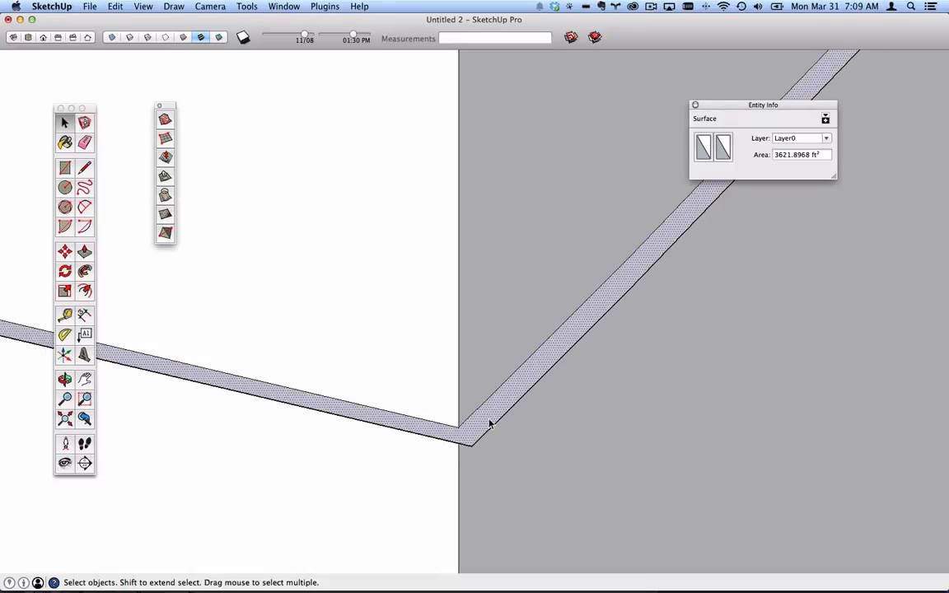
{"action": "key", "text": "Delete"}
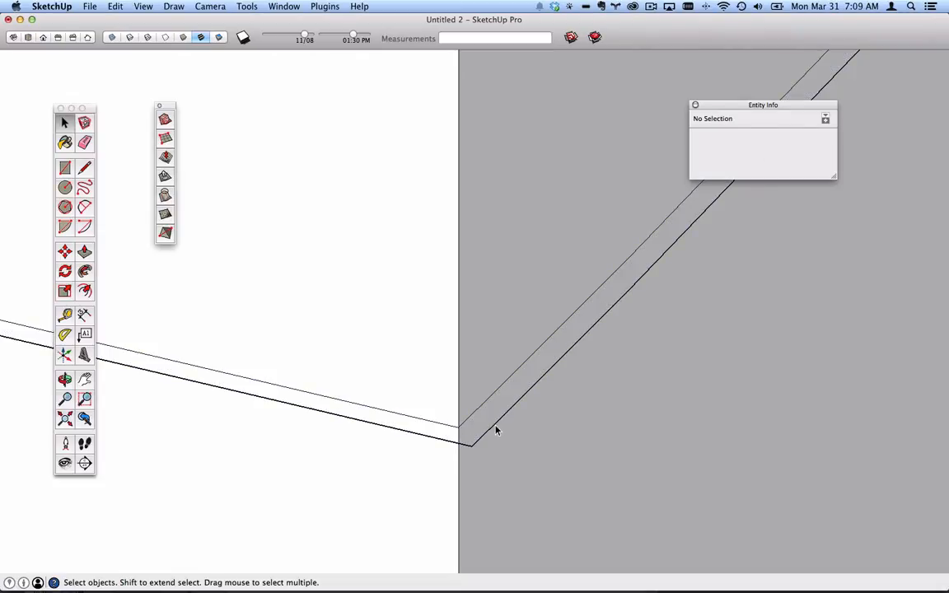
{"action": "triple_click", "coordinate": [495, 431]}
{"action": "middle_click_drag", "start_coordinate": [495, 430], "coordinate": [614, 379]}
{"action": "key", "text": "Delete"}
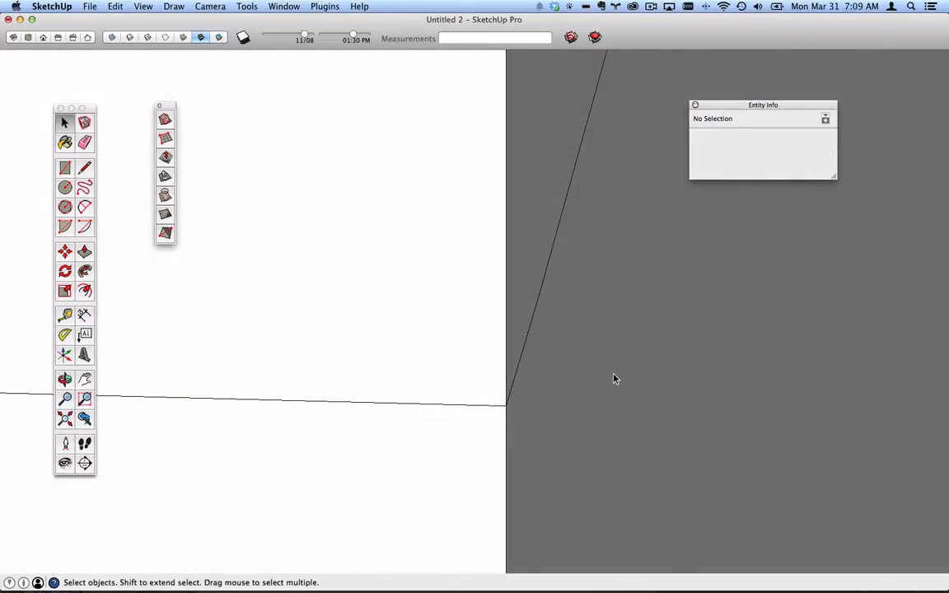
- Erase the upper edges of the box so that only the part beneath the terrain surface remains
{"action": "scroll", "coordinate": [599, 367], "scroll_direction": "down", "scroll_amount": 5}
{"action": "scroll", "coordinate": [599, 208], "scroll_direction": "down", "scroll_amount": 3}
{"action": "scroll", "coordinate": [601, 223], "scroll_direction": "down", "scroll_amount": 3}
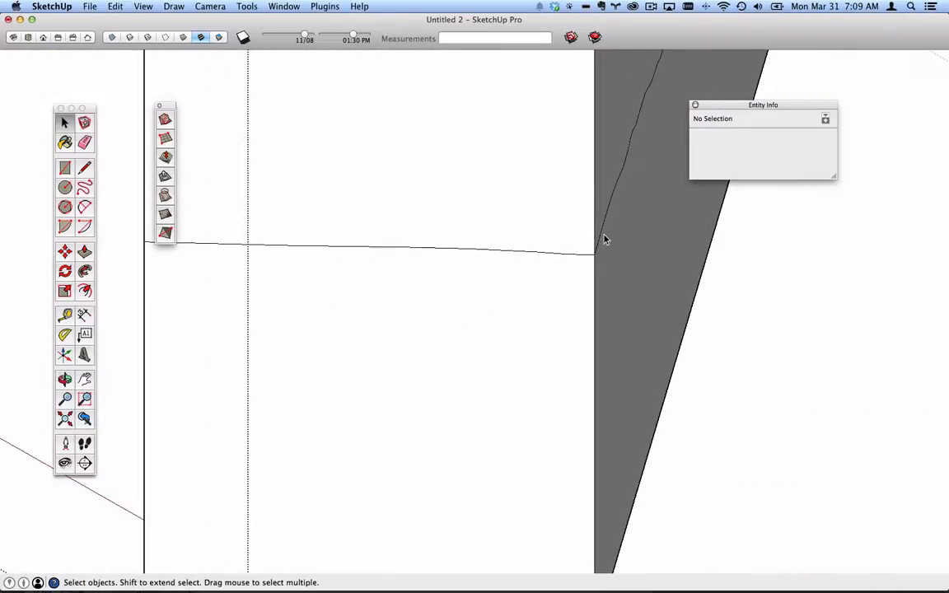
{"action": "middle_click_drag", "start_coordinate": [604, 239], "coordinate": [379, 305]}
{"action": "left_click", "coordinate": [84, 143]}
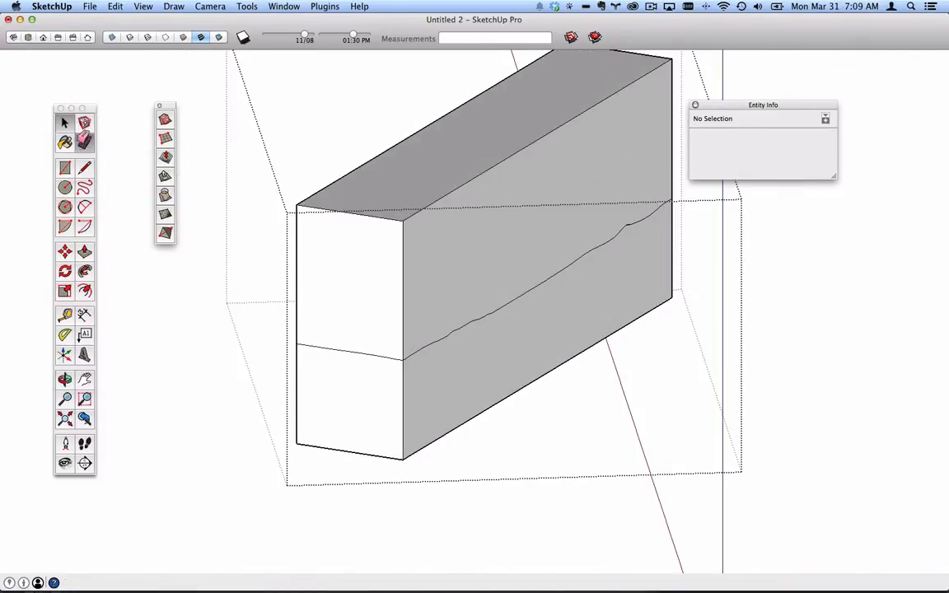
{"action": "mouse_move", "coordinate": [335, 212]}
{"action": "left_mouse_down"}
{"action": "mouse_move", "coordinate": [269, 195]}
{"action": "mouse_move", "coordinate": [421, 213]}
{"action": "left_mouse_up"}
{"action": "mouse_move", "coordinate": [663, 70]}
{"action": "left_mouse_down"}
{"action": "mouse_move", "coordinate": [672, 61]}
{"action": "mouse_move", "coordinate": [612, 74]}
{"action": "left_mouse_up"}
{"action": "left_click_drag", "start_coordinate": [560, 93], "coordinate": [568, 93]}
- Push/pull the flat underside of the terrain block up about 210' to make the base thinner
{"action": "middle_click_drag", "start_coordinate": [577, 265], "coordinate": [449, 185]}
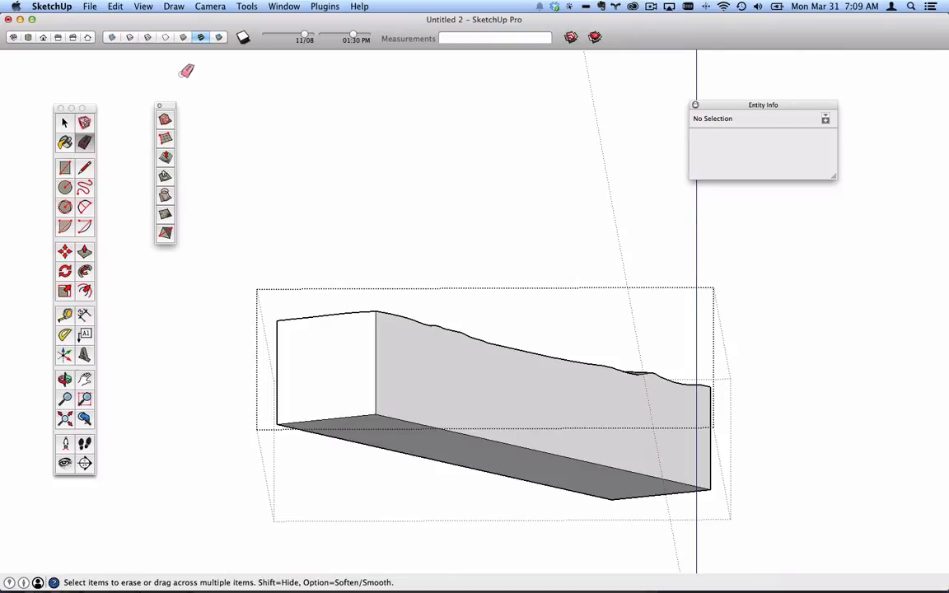
{"action": "left_click", "coordinate": [84, 251]}
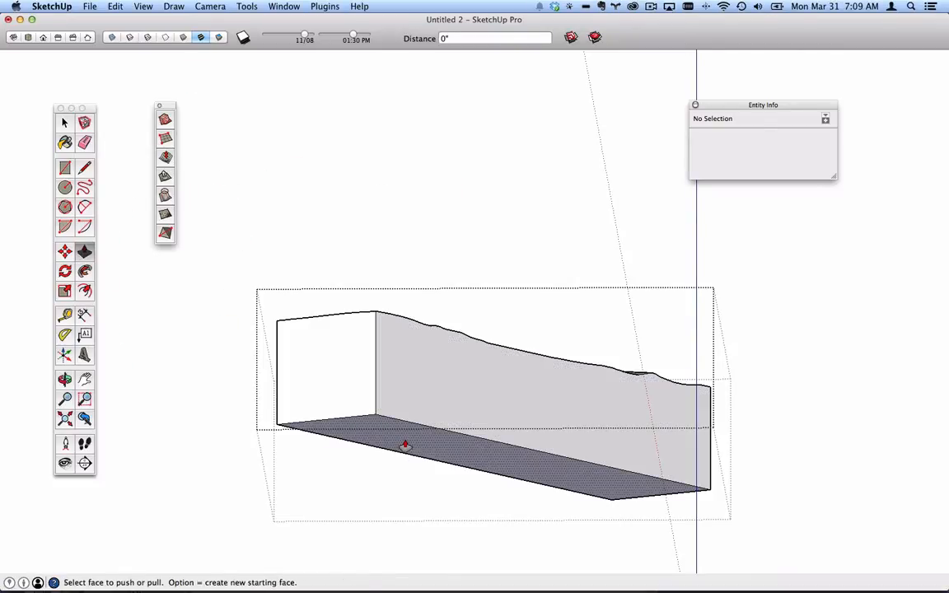
{"action": "left_click_drag", "start_coordinate": [404, 445], "coordinate": [427, 366]}
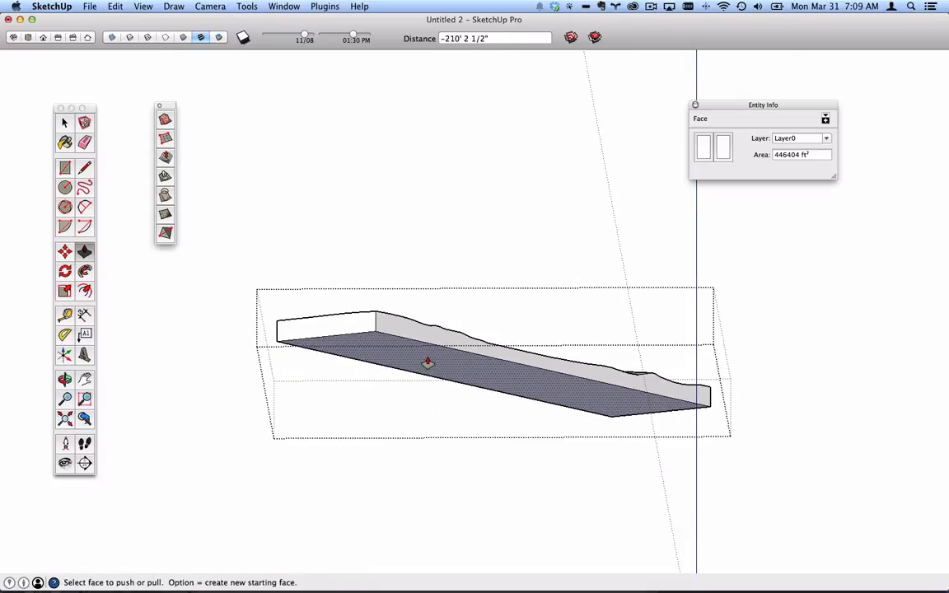
{"action": "middle_click_drag", "start_coordinate": [428, 363], "coordinate": [555, 396]}
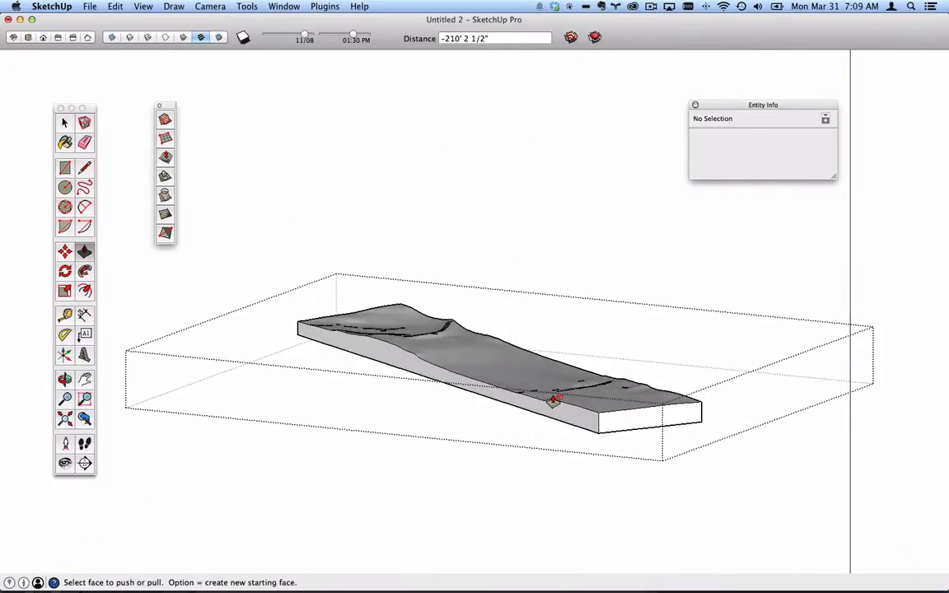
{"action": "scroll", "coordinate": [440, 360], "scroll_direction": "up", "scroll_amount": 2}
{"action": "middle_click_drag", "start_coordinate": [440, 360], "coordinate": [341, 385]}
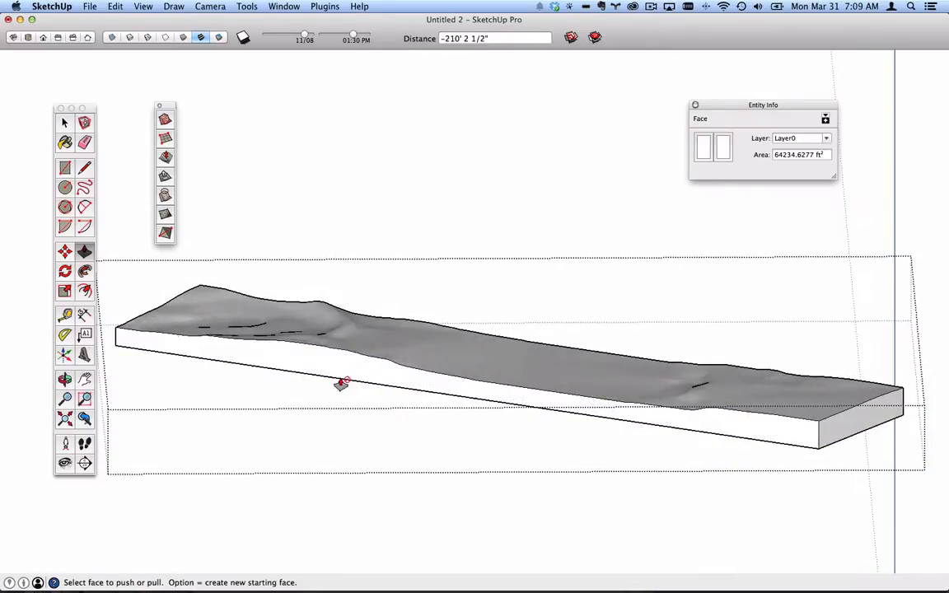
{"action": "middle_click_drag", "start_coordinate": [782, 416], "coordinate": [462, 294]}
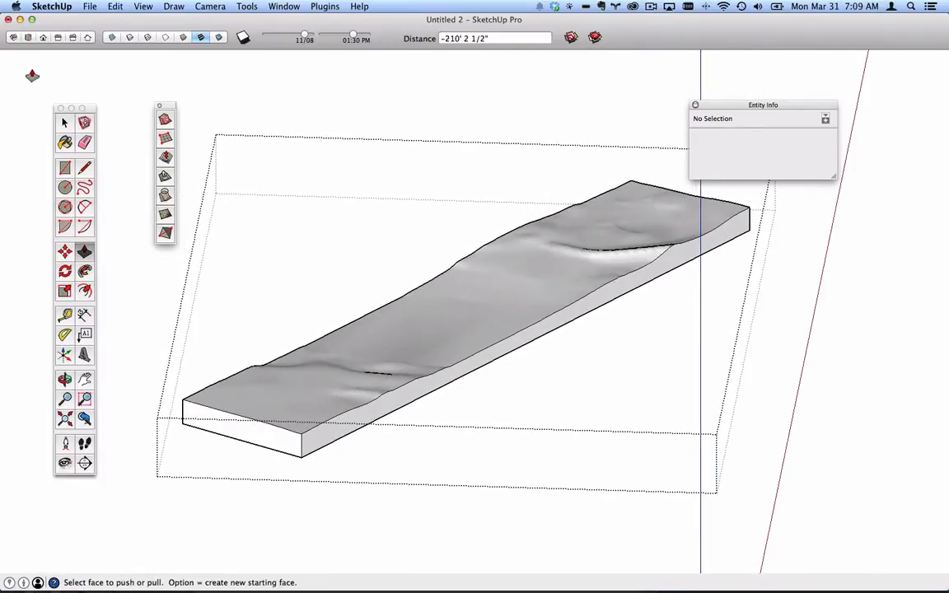
- Close the terrain group, select it, and check in its entity info whether it counts as a solid
{"action": "left_click", "coordinate": [64, 122]}
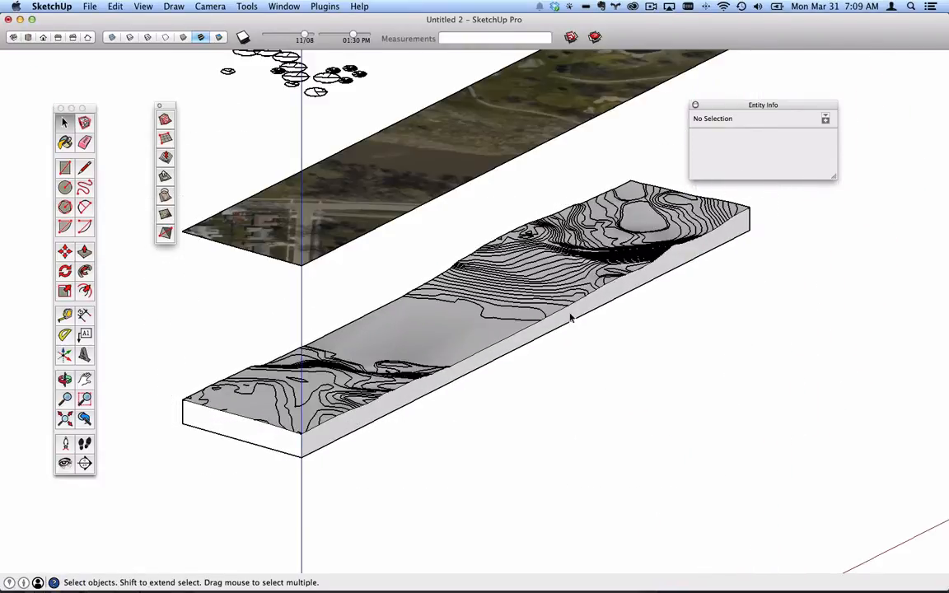
{"action": "left_click", "coordinate": [445, 338]}
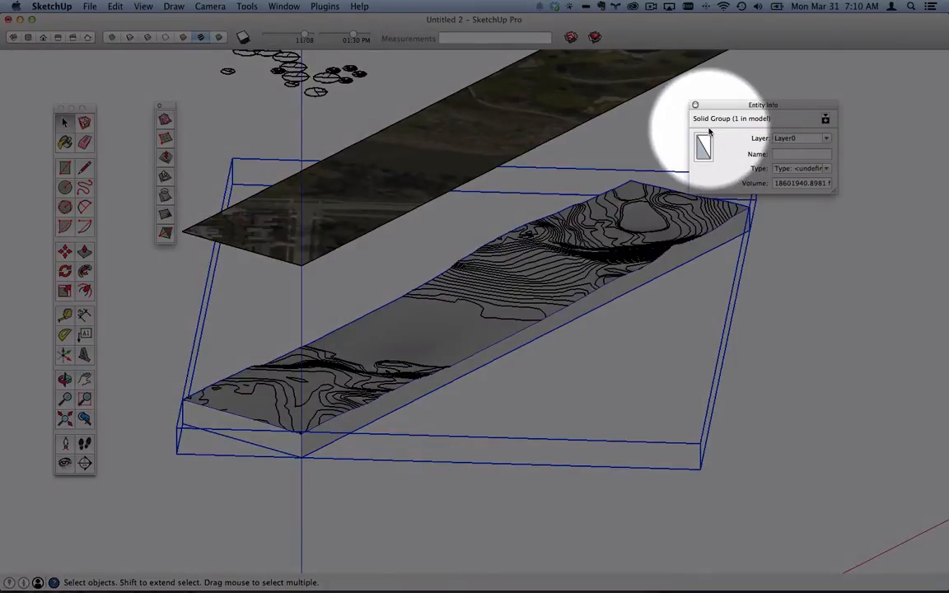
{"action": "left_click_drag", "start_coordinate": [723, 104], "coordinate": [511, 292]}
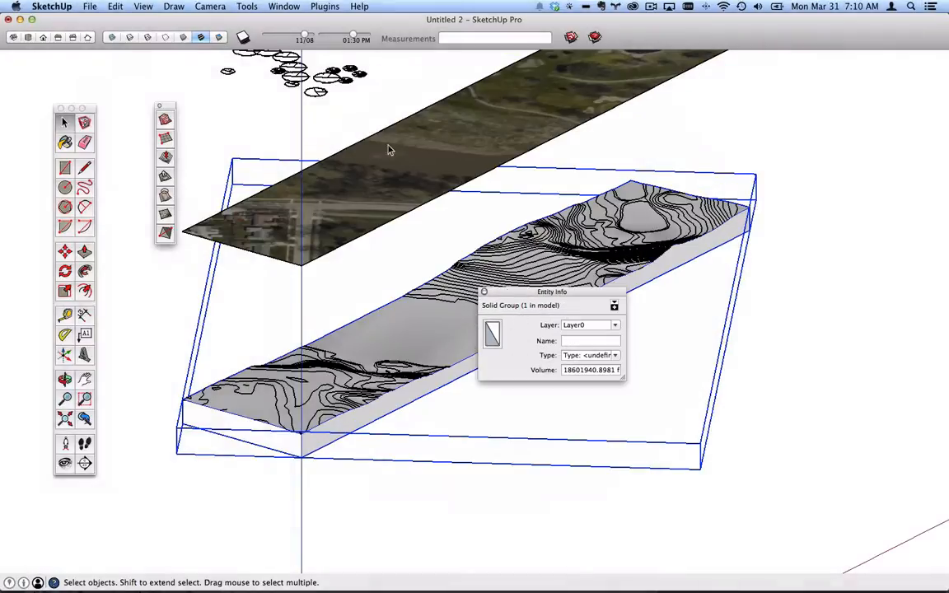
- Show the Solid Tools palette beside the other tool palettes and move Entity Info clear of the terrain block
{"action": "left_click", "coordinate": [143, 5]}
{"action": "mouse_move", "coordinate": [181, 21]}
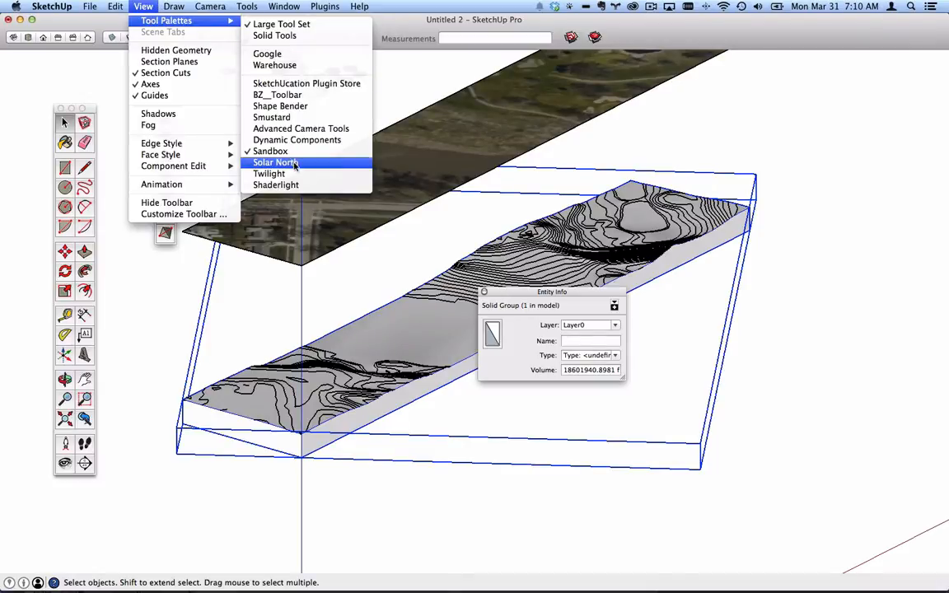
{"action": "left_click", "coordinate": [261, 35]}
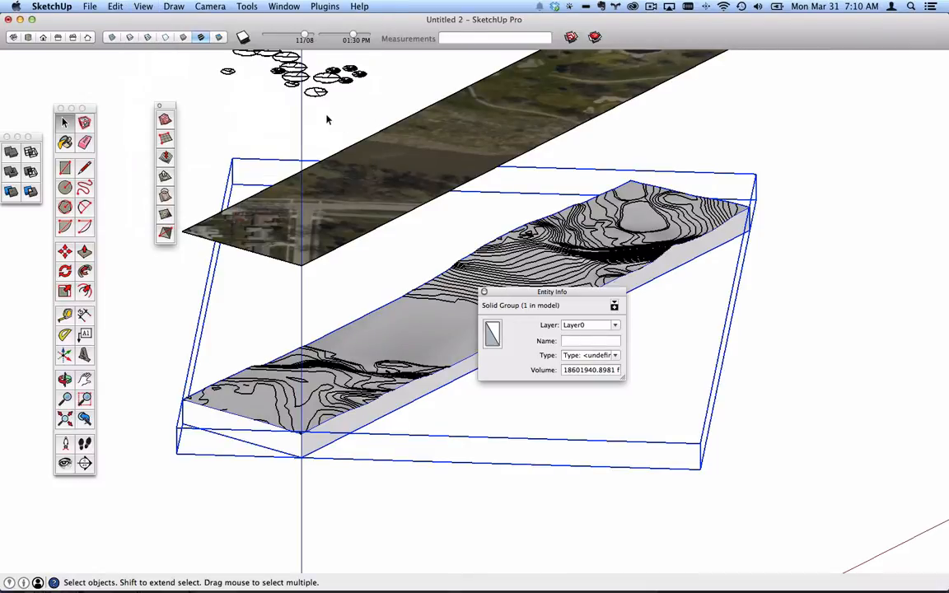
{"action": "left_click_drag", "start_coordinate": [40, 139], "coordinate": [139, 74]}
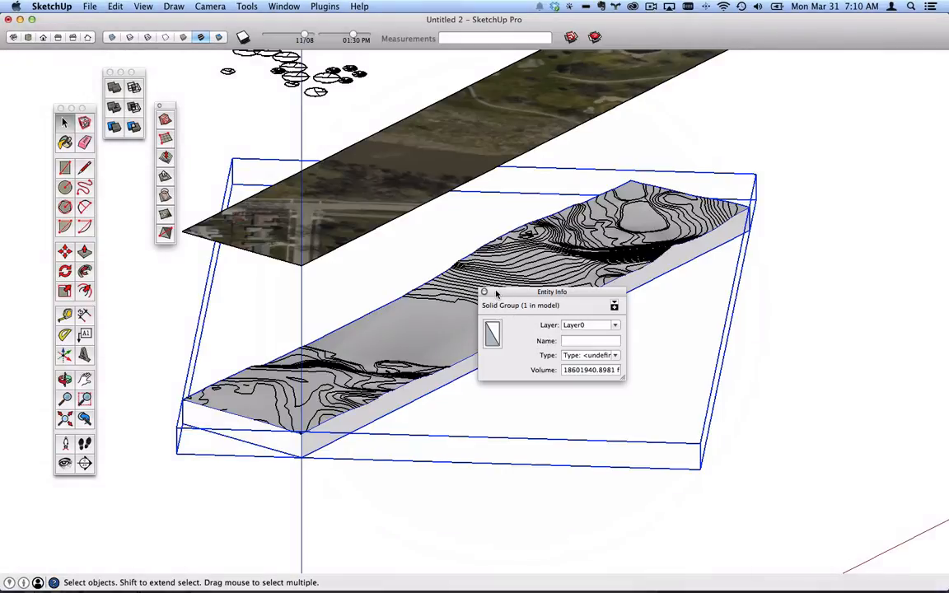
{"action": "left_click_drag", "start_coordinate": [496, 292], "coordinate": [760, 90]}
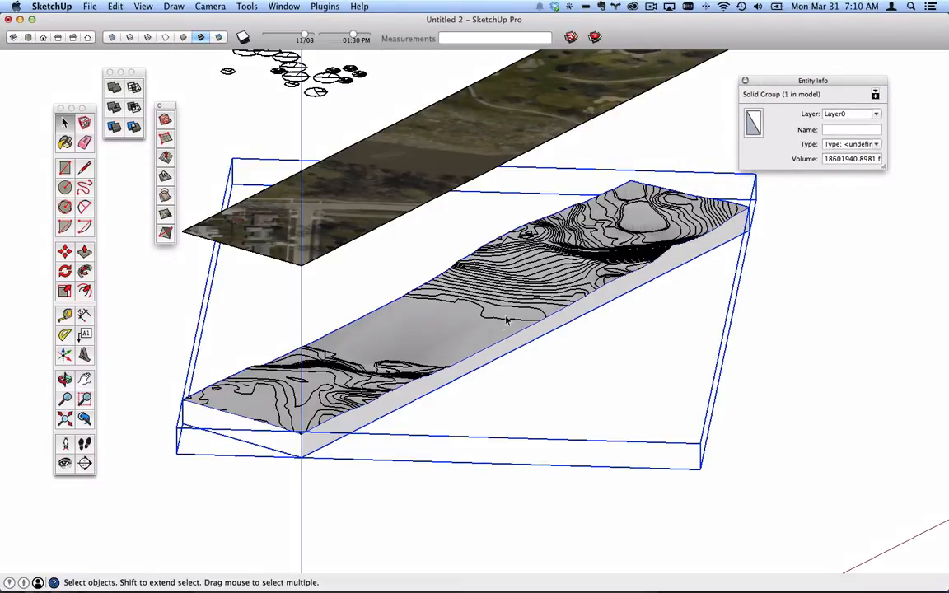
- Sample the aerial photo texture with the Paint Bucket from the flat image floating above the terrain
{"action": "middle_click_drag", "start_coordinate": [507, 322], "coordinate": [457, 375]}
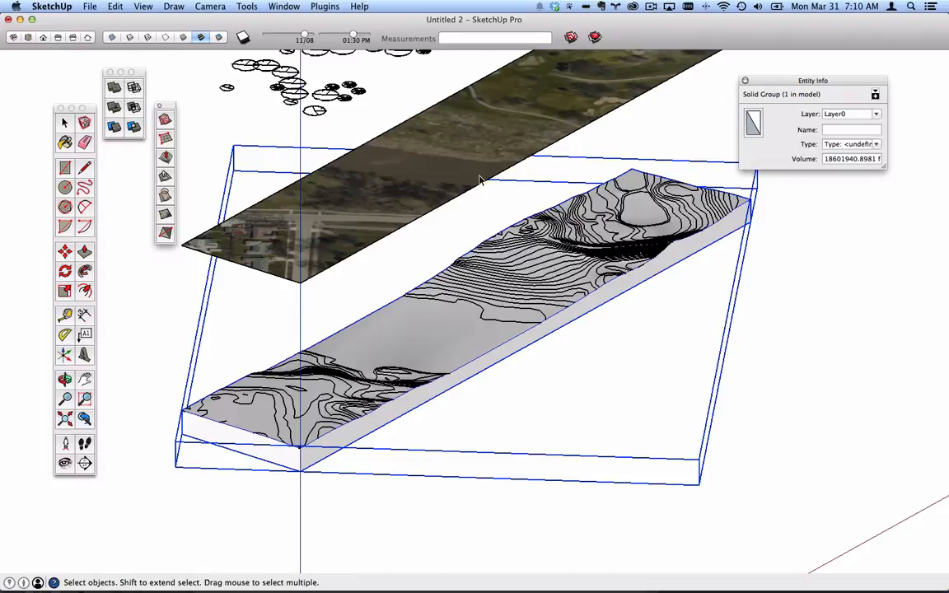
{"action": "left_click", "coordinate": [428, 163]}
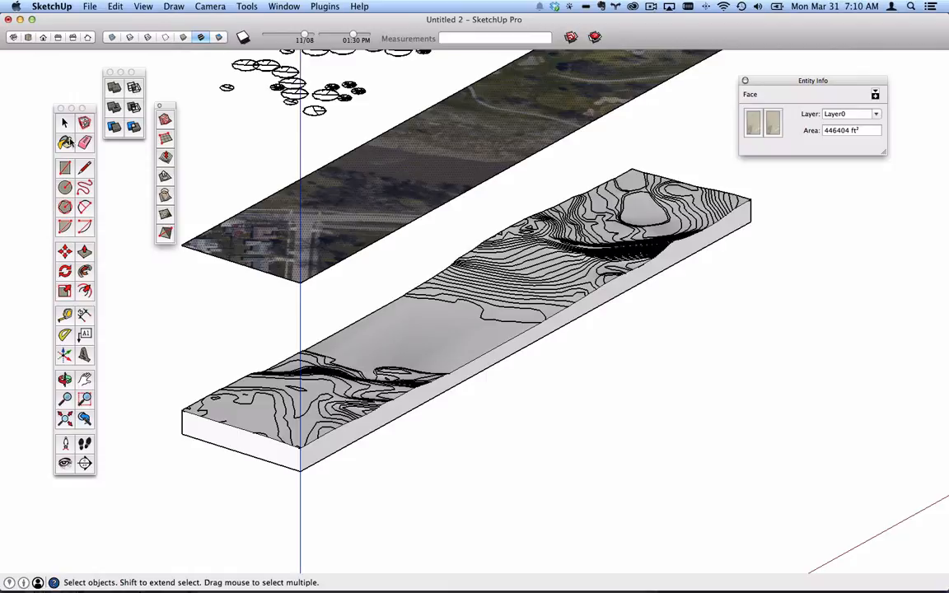
{"action": "left_click", "coordinate": [64, 142]}
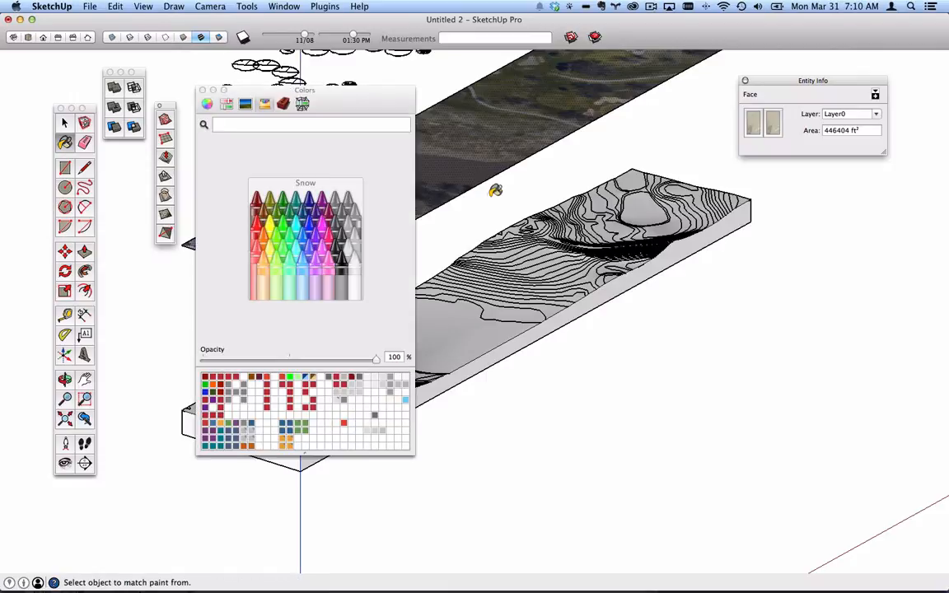
{"action": "left_click", "coordinate": [491, 141], "text": "super"}
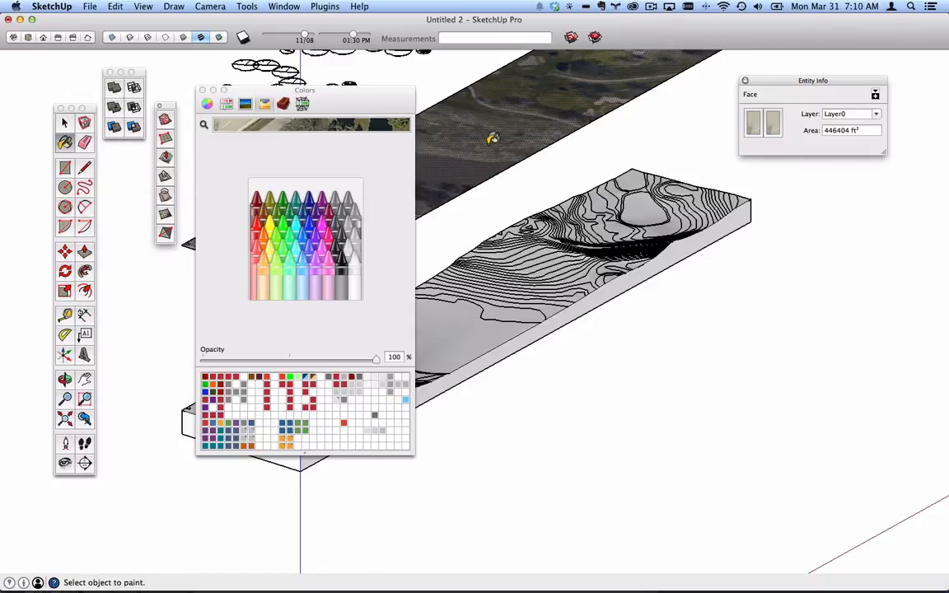
{"action": "left_click", "coordinate": [202, 91]}
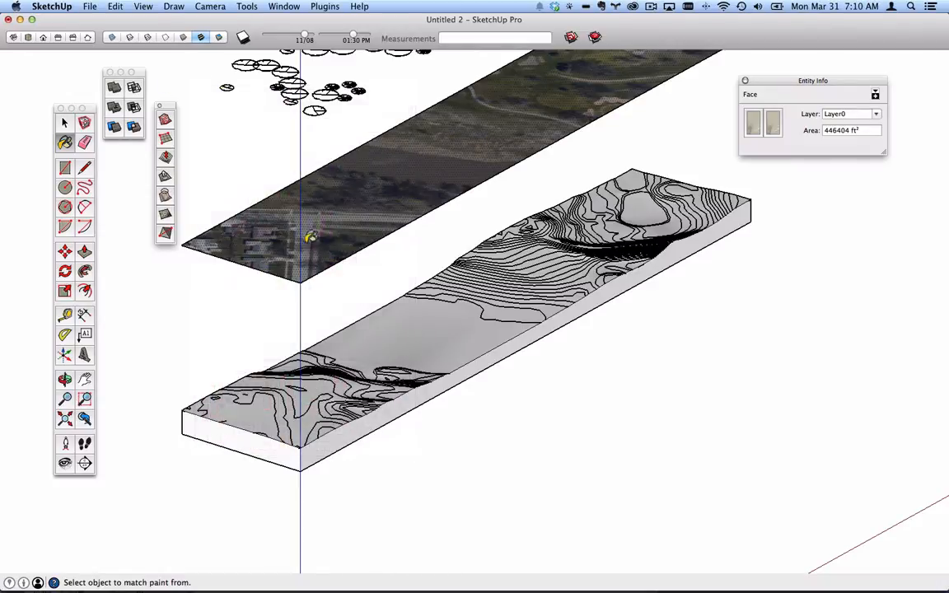
- Try painting the closed terrain group from outside with the sampled aerial texture, and undo the paint
{"action": "left_click", "coordinate": [444, 329]}
{"action": "scroll", "coordinate": [322, 402], "scroll_direction": "up", "scroll_amount": 1}
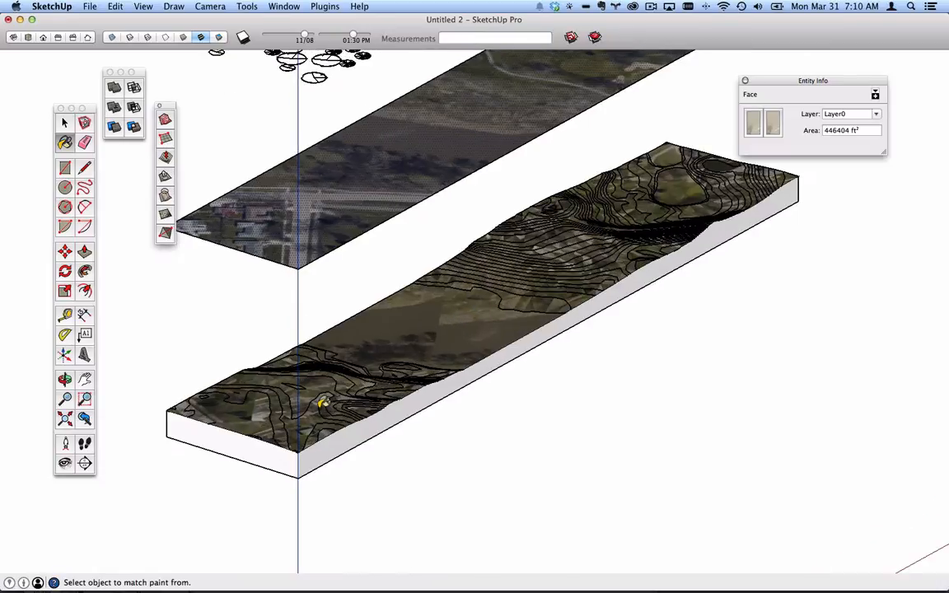
{"action": "scroll", "coordinate": [322, 403], "scroll_direction": "up", "scroll_amount": 2}
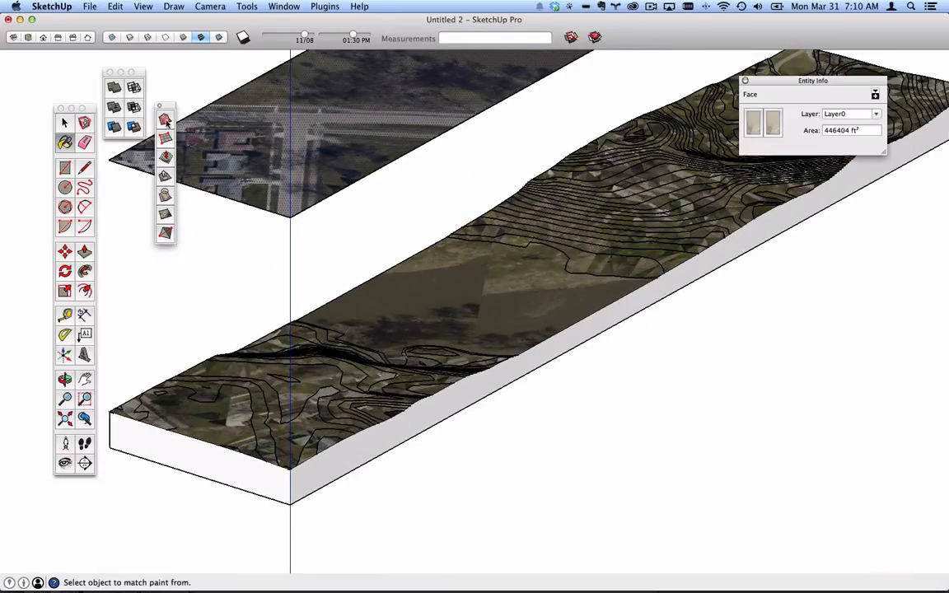
{"action": "key", "text": "super+z"}
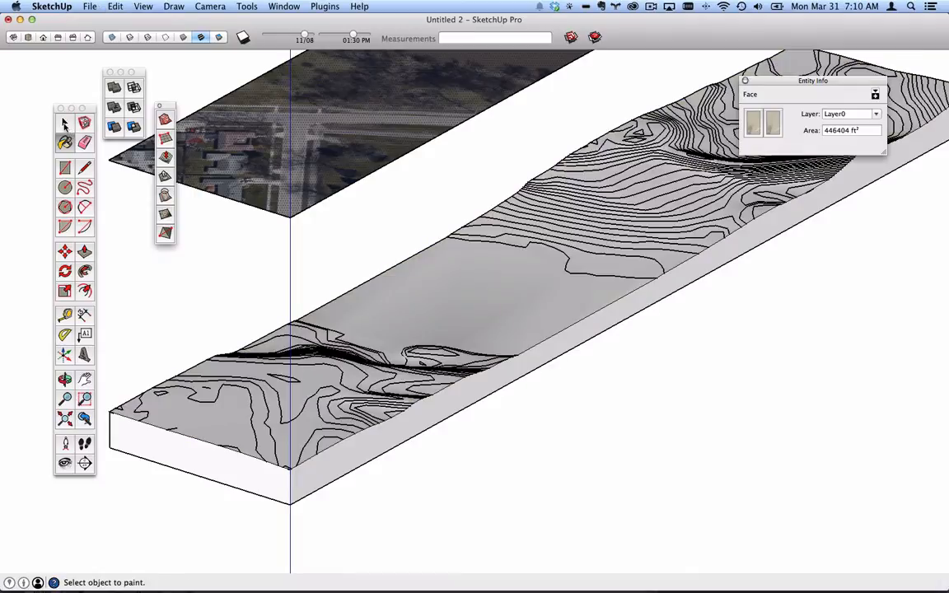
- Open the terrain group for editing and paint its top surface with the sampled aerial texture
{"action": "left_click", "coordinate": [64, 123]}
{"action": "double_click", "coordinate": [522, 295]}
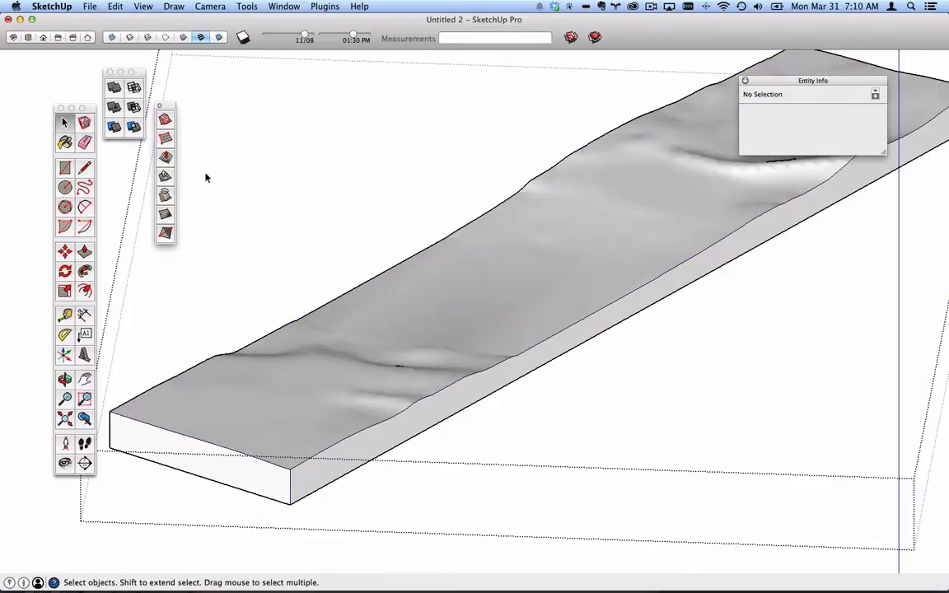
{"action": "left_click", "coordinate": [65, 142]}
{"action": "left_click", "coordinate": [486, 236]}
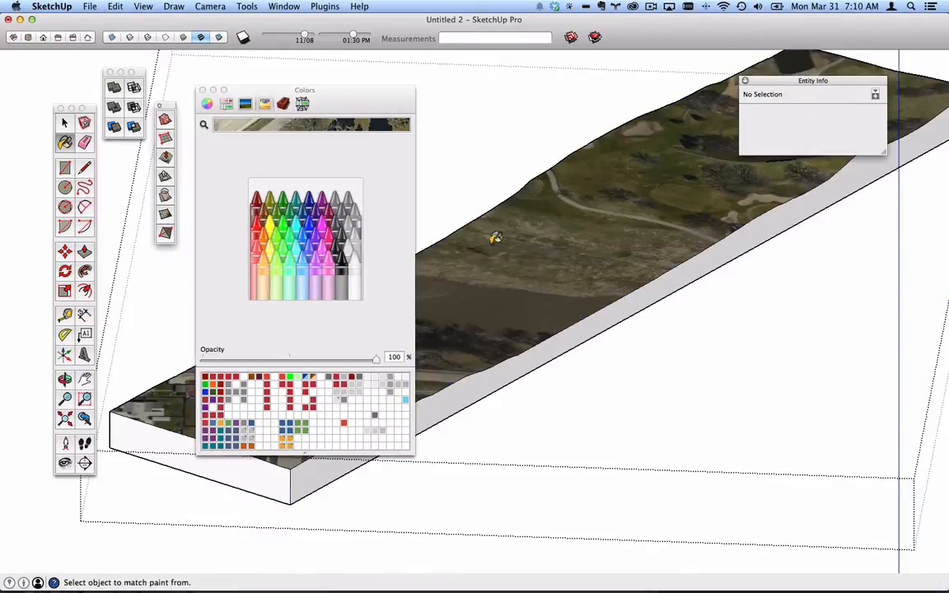
{"action": "scroll", "coordinate": [495, 243], "scroll_direction": "down", "scroll_amount": 2}
{"action": "left_click", "coordinate": [202, 90]}
{"action": "mouse_move", "coordinate": [263, 149]}
{"action": "middle_mouse_down"}
{"action": "mouse_move", "coordinate": [447, 330]}
{"action": "mouse_move", "coordinate": [151, 158]}
{"action": "mouse_move", "coordinate": [432, 322]}
{"action": "mouse_move", "coordinate": [387, 206]}
{"action": "middle_mouse_up"}
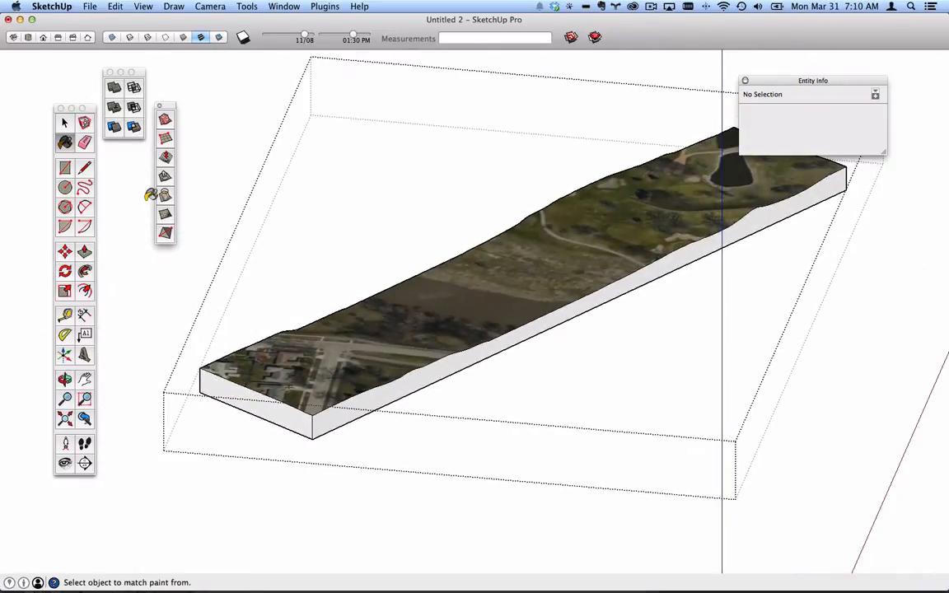
- Close the terrain group and delete the flat aerial image with its edges floating above the block
{"action": "left_click", "coordinate": [65, 122]}
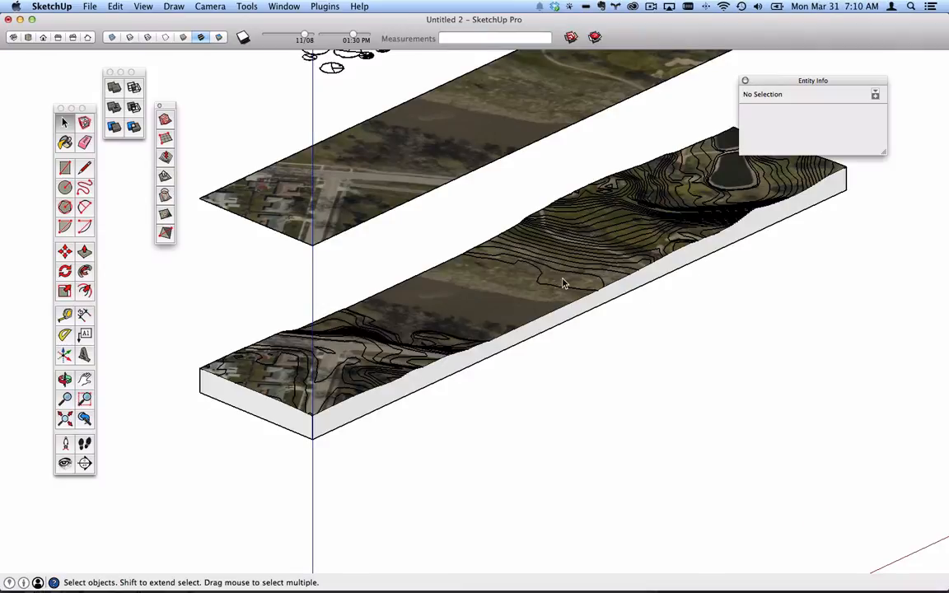
{"action": "middle_click_drag", "start_coordinate": [565, 278], "coordinate": [467, 249]}
{"action": "left_click", "coordinate": [468, 249]}
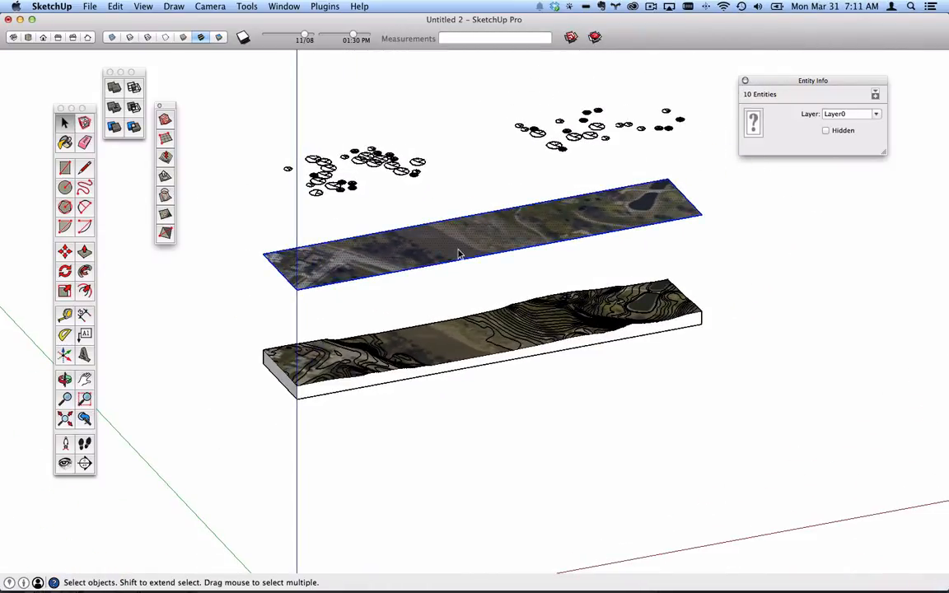
{"action": "key", "text": "Delete"}
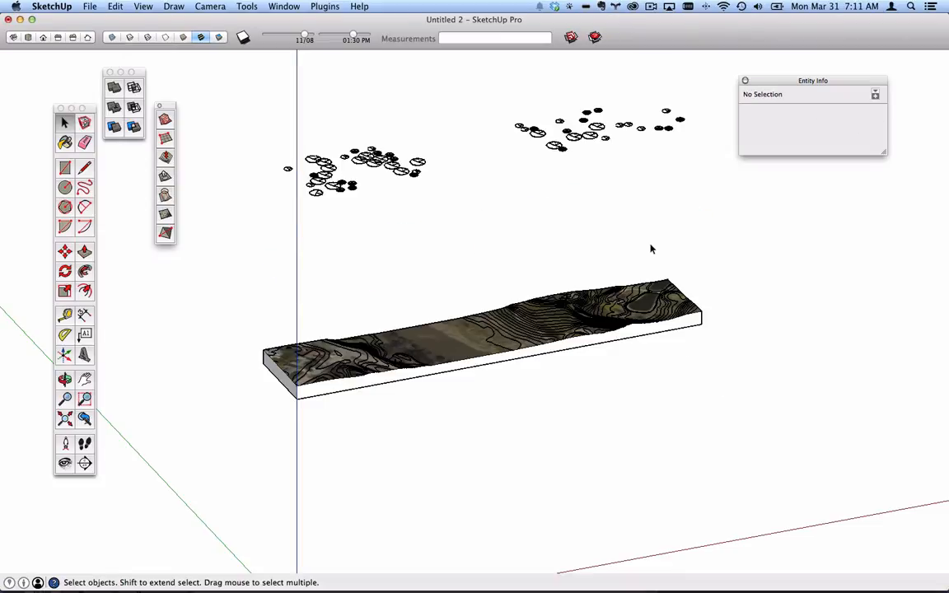
{"action": "middle_click_drag", "start_coordinate": [651, 249], "coordinate": [490, 157]}
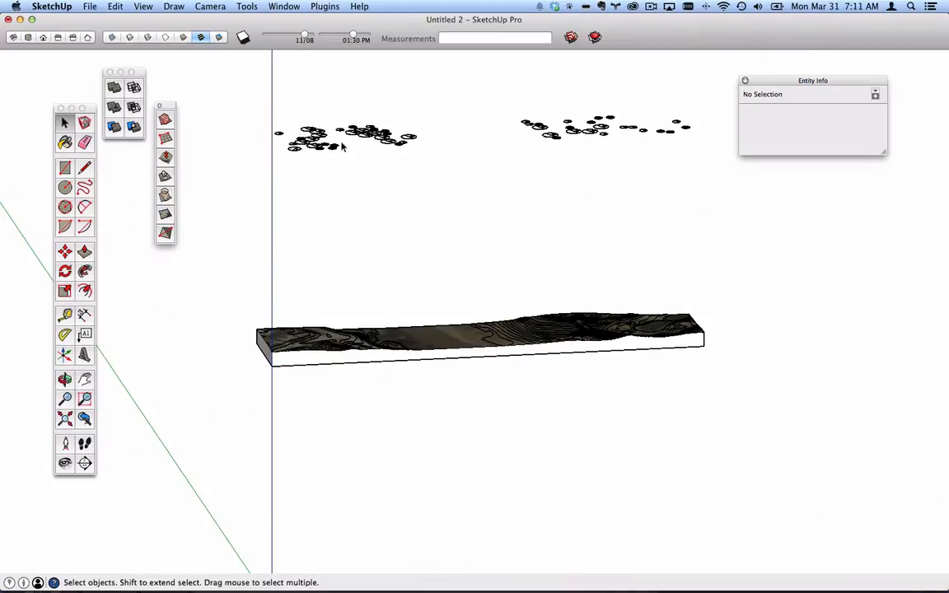
{"action": "middle_click_drag", "start_coordinate": [579, 291], "coordinate": [350, 324]}
{"action": "scroll", "coordinate": [451, 349], "scroll_direction": "up", "scroll_amount": 3}
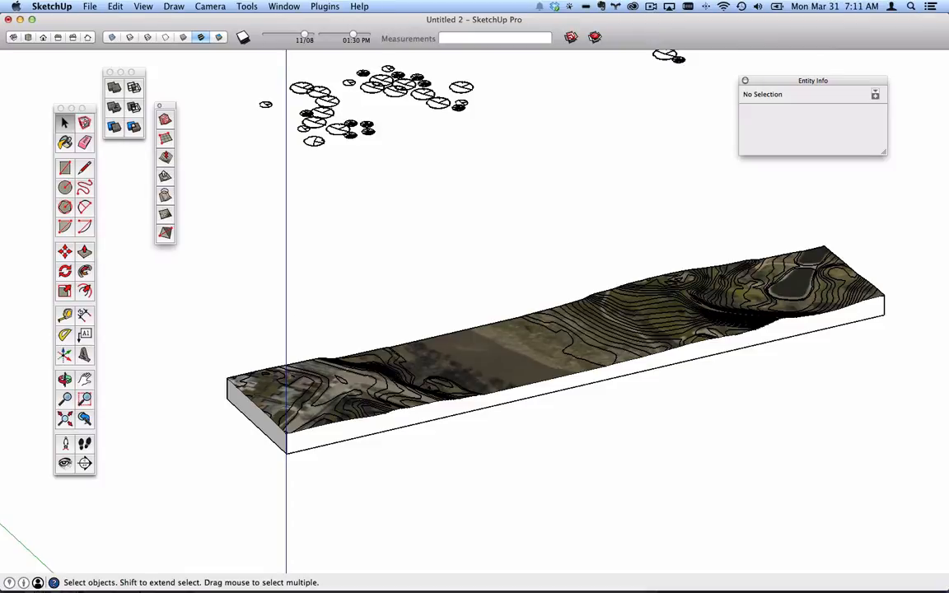
- Bring up Chrome and view the YouTube tutorial "Autocad to SketchUp with contours and 3D tree swapping"
{"action": "left_click_drag", "start_coordinate": [0, 116], "coordinate": [181, 73]}
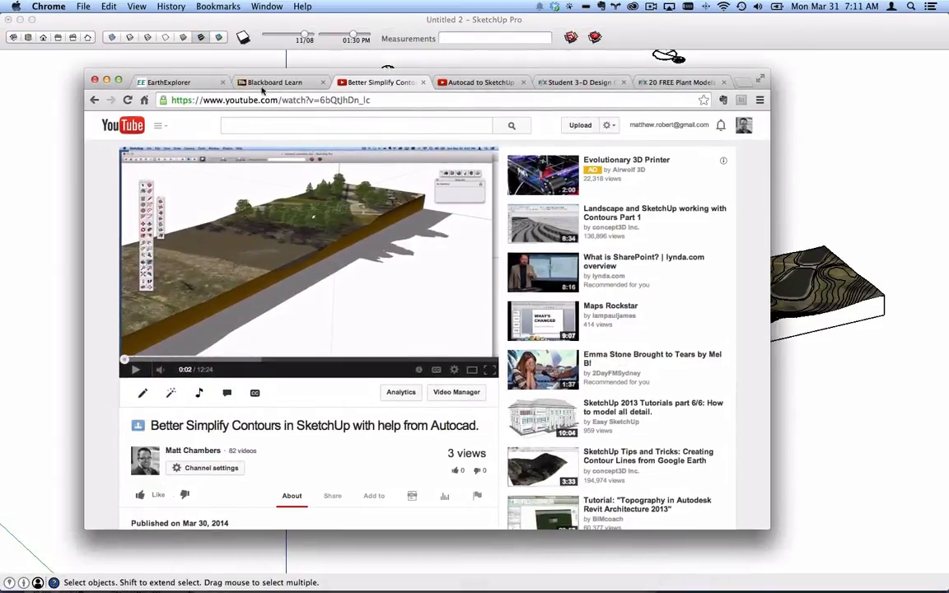
{"action": "left_click", "coordinate": [440, 82]}
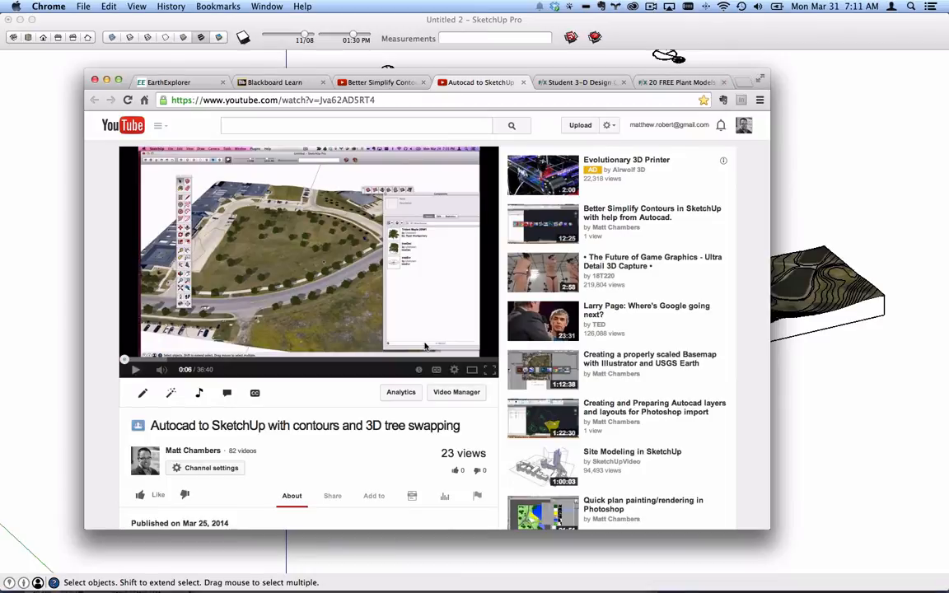
{"action": "mouse_move", "coordinate": [664, 69]}
{"action": "left_mouse_down"}
{"action": "mouse_move", "coordinate": [255, 132]}
{"action": "mouse_move", "coordinate": [1, 139]}
{"action": "left_mouse_up"}
- Back in SketchUp, select one of the large tree symbols floating above the terrain and inspect its component info
{"action": "middle_click_drag", "start_coordinate": [582, 196], "coordinate": [515, 279], "text": "shift"}
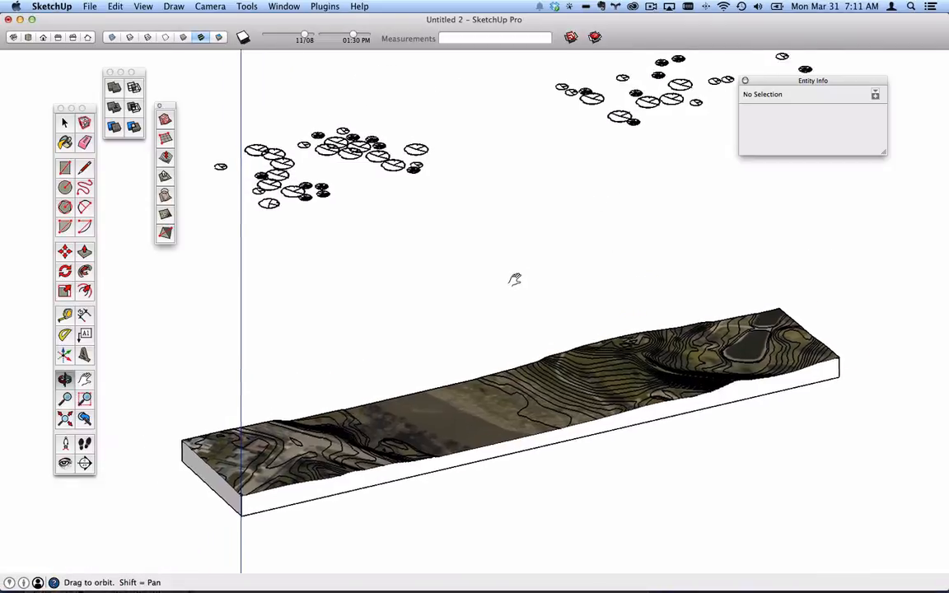
{"action": "scroll", "coordinate": [517, 277], "scroll_direction": "down", "scroll_amount": 2}
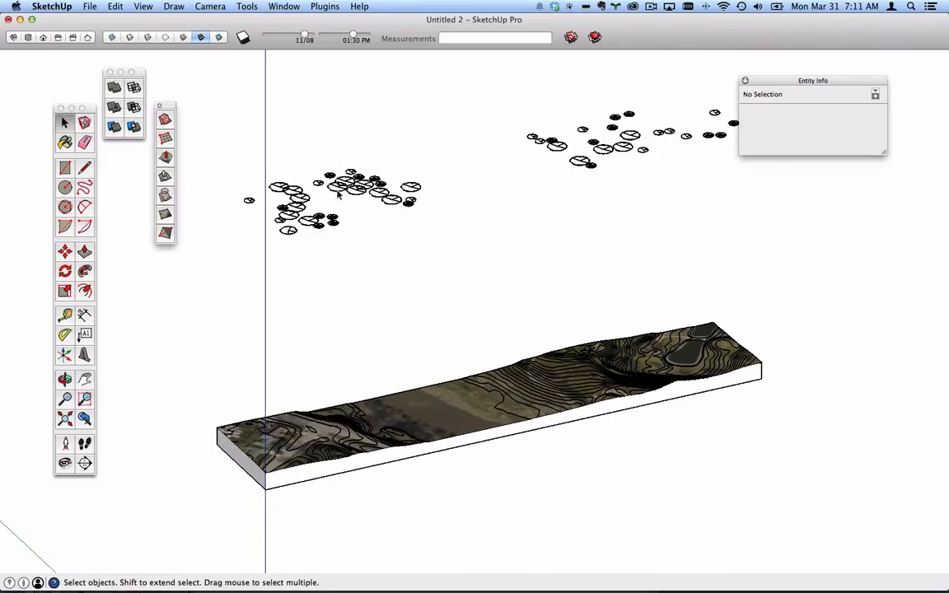
{"action": "left_click", "coordinate": [412, 188]}
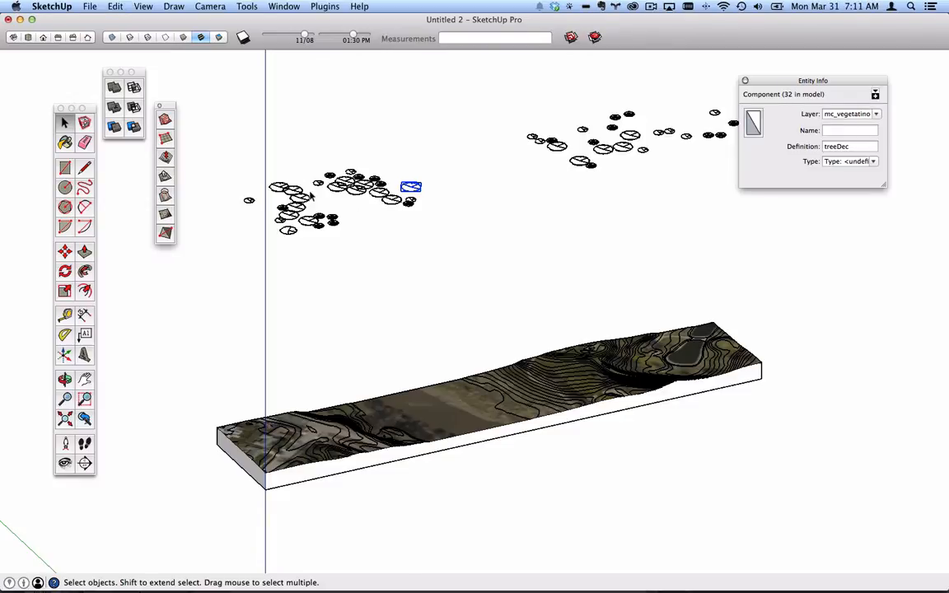
{"action": "scroll", "coordinate": [321, 194], "scroll_direction": "up", "scroll_amount": 3}
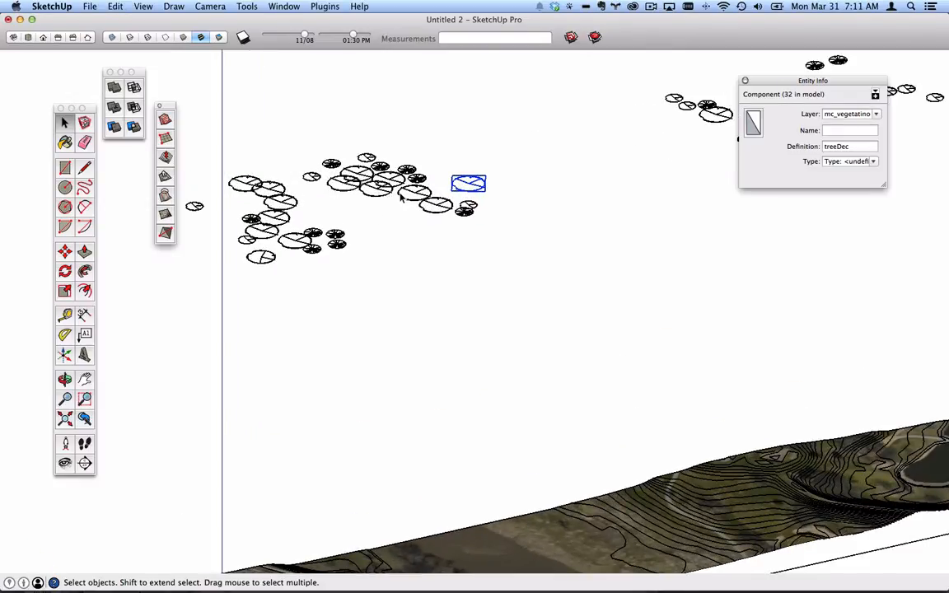
- Open the component browser and select every instance of the treeDec component in the model
{"action": "scroll", "coordinate": [417, 195], "scroll_direction": "down", "scroll_amount": 3}
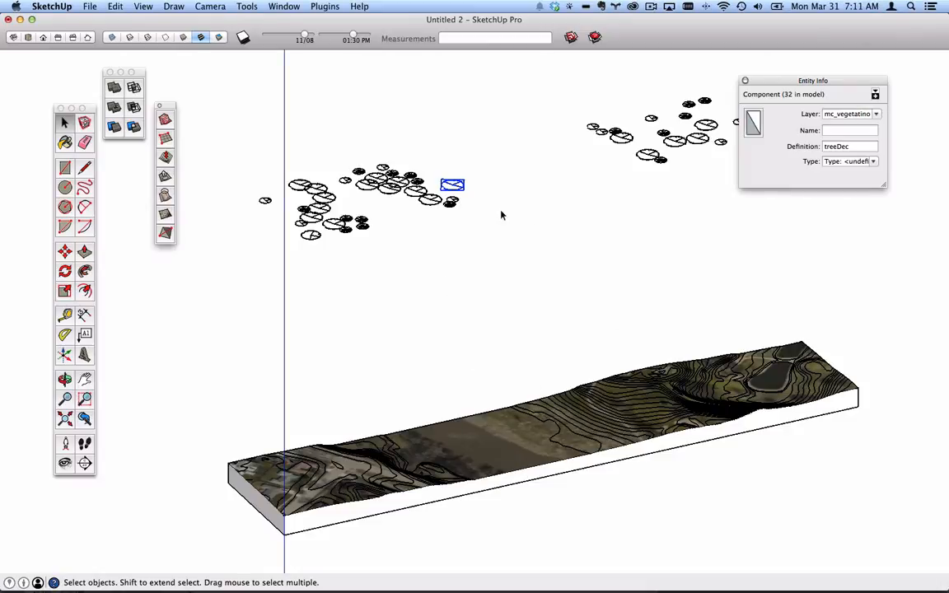
{"action": "left_click", "coordinate": [326, 7]}
{"action": "left_click", "coordinate": [329, 6]}
{"action": "left_click", "coordinate": [284, 7]}
{"action": "left_click", "coordinate": [297, 93]}
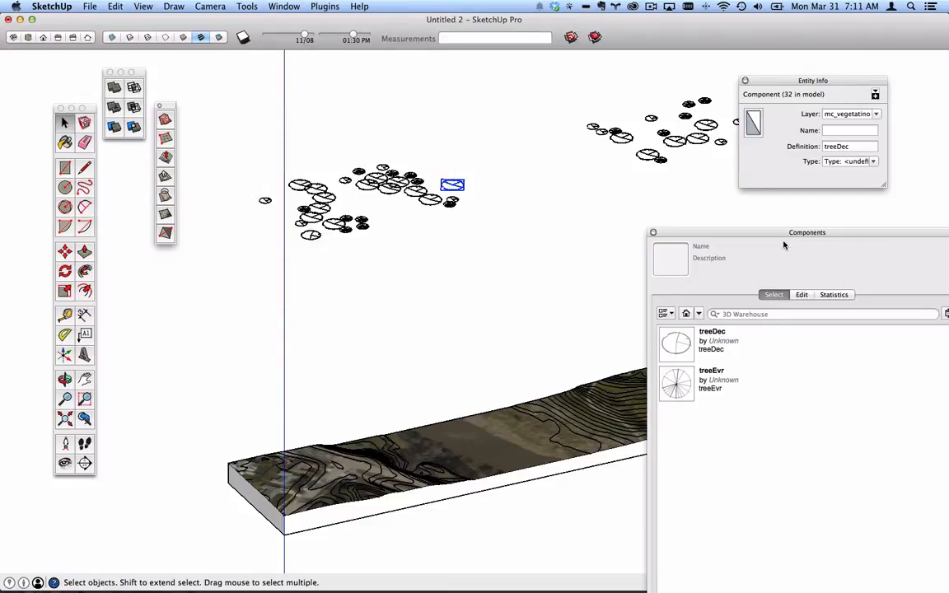
{"action": "left_click_drag", "start_coordinate": [756, 237], "coordinate": [677, 70]}
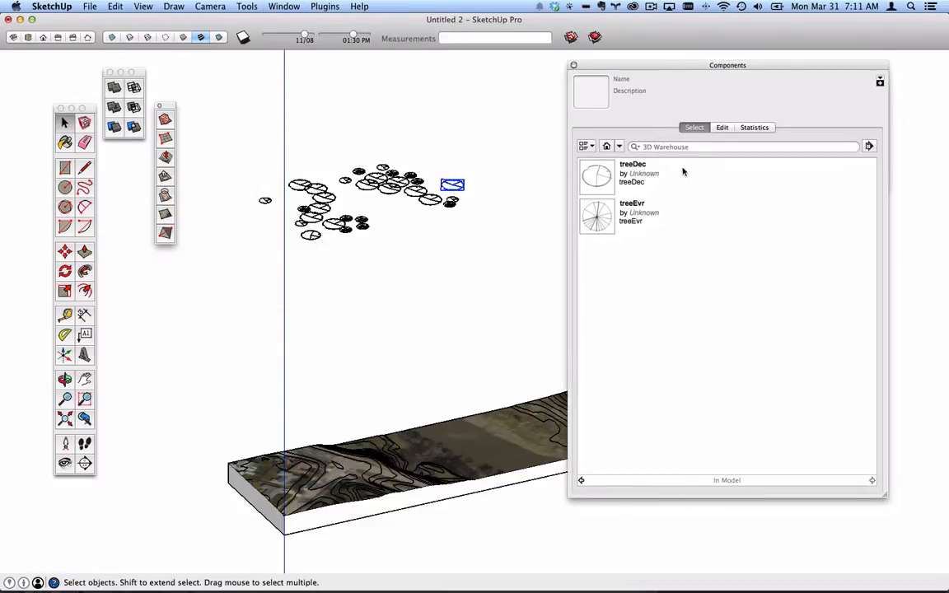
{"action": "right_click", "coordinate": [605, 179]}
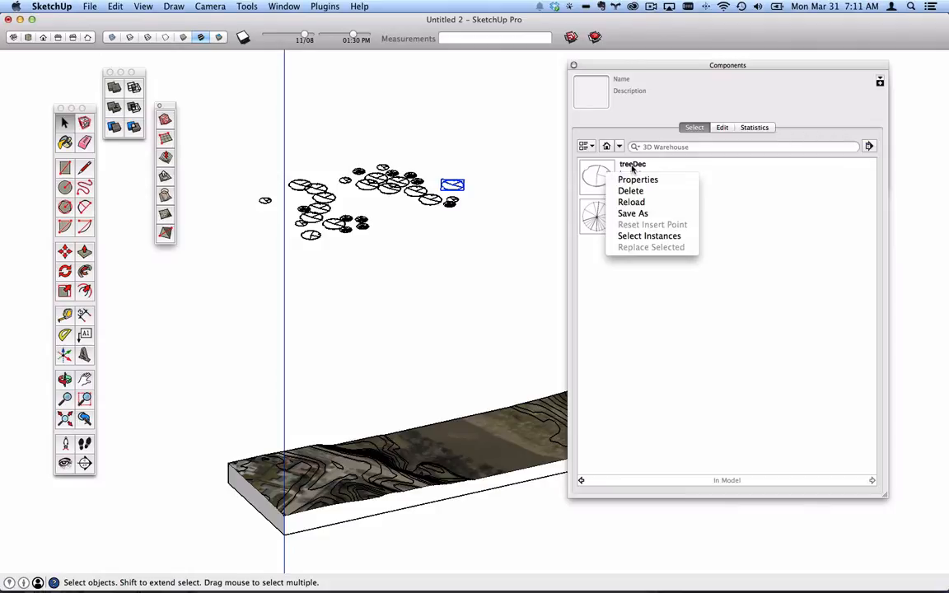
{"action": "left_click", "coordinate": [658, 236]}
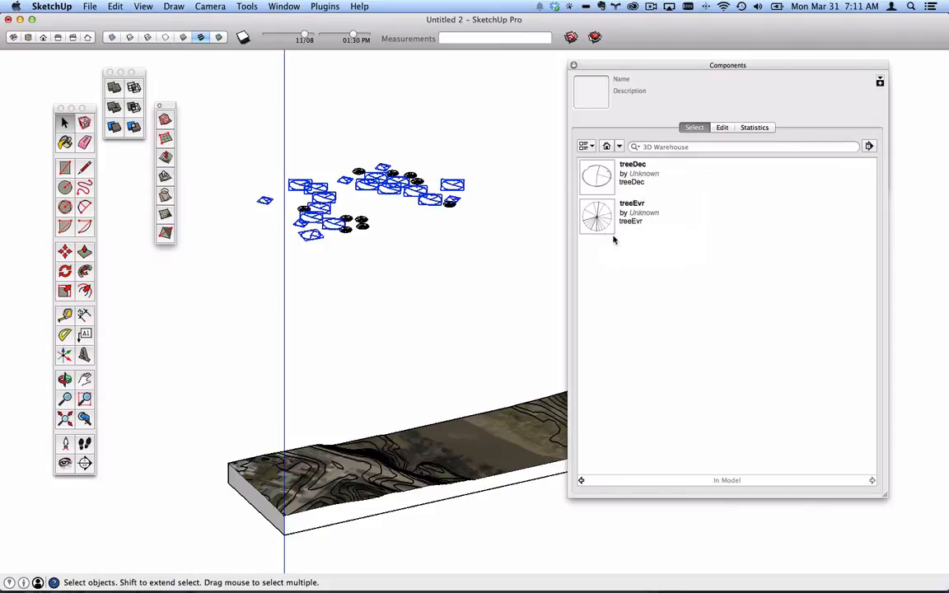
- Randomly scale and rotate the selected treeDec symbols with scale from .9 to 1.1 and maximum rotation 360
{"action": "left_click", "coordinate": [330, 6]}
{"action": "mouse_move", "coordinate": [375, 34]}
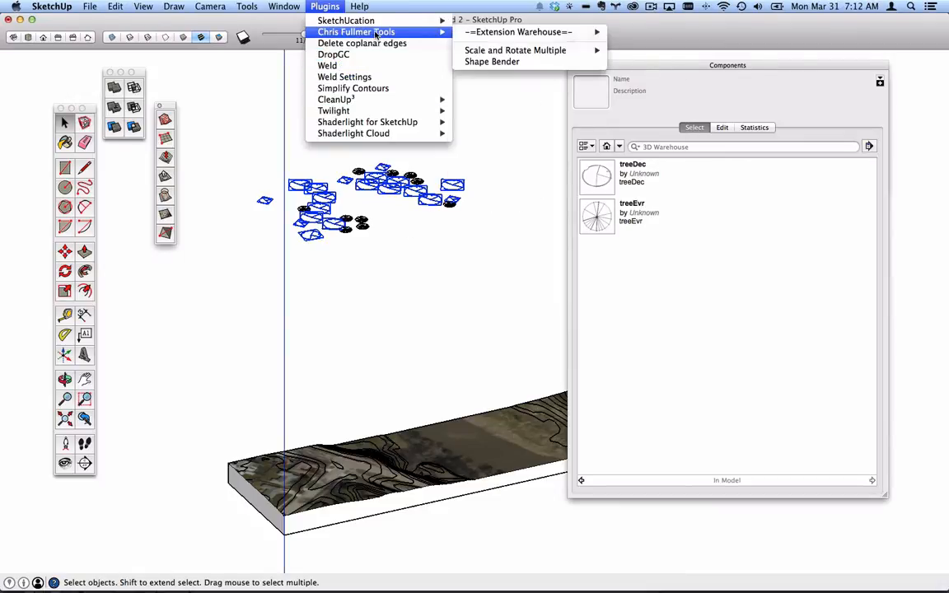
{"action": "mouse_move", "coordinate": [518, 52]}
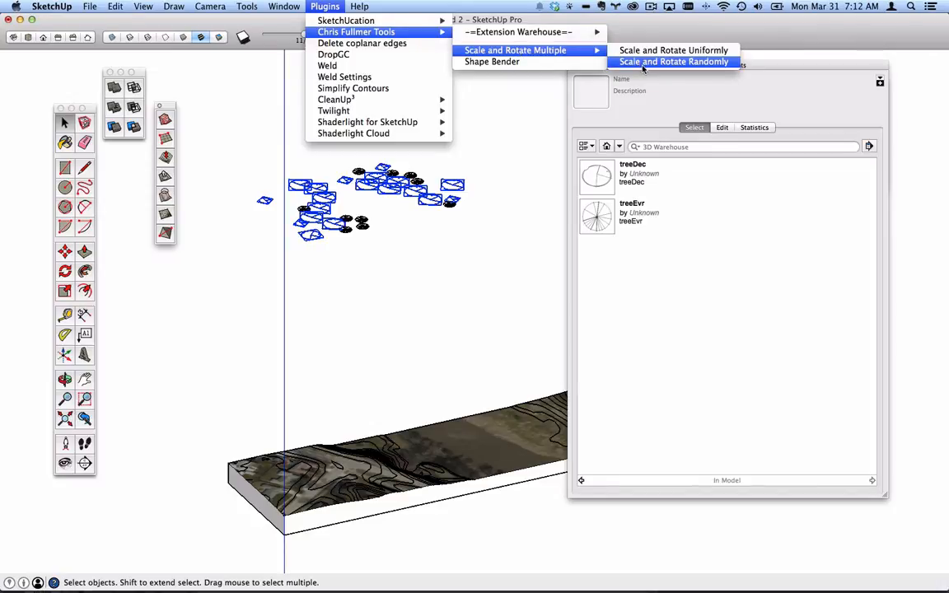
{"action": "mouse_move", "coordinate": [565, 37]}
{"action": "left_click", "coordinate": [640, 65]}
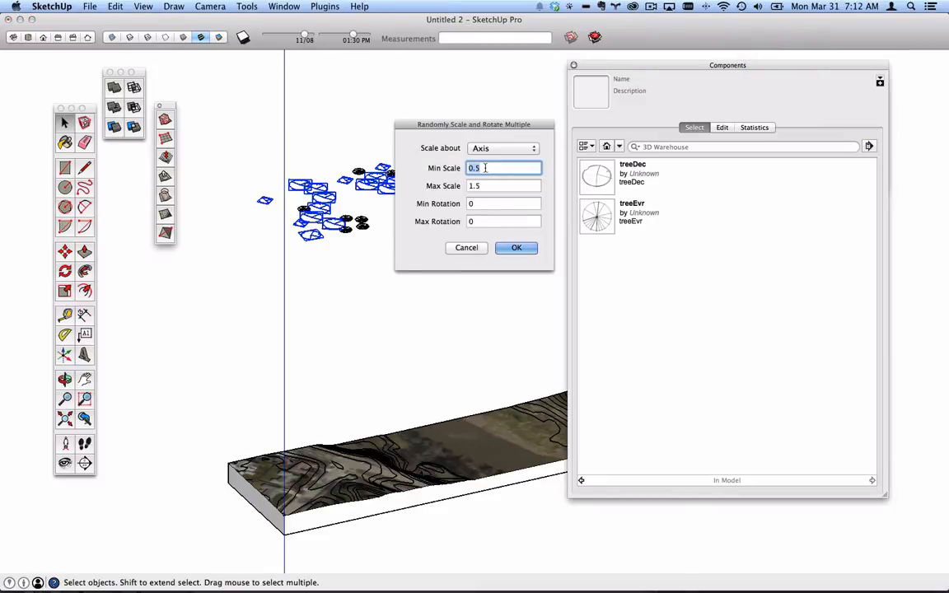
{"action": "key", "text": "BackSpace"}
{"action": "type", "text": ".9"}
{"action": "key", "text": "Tab"}
{"action": "type", "text": "1.1"}
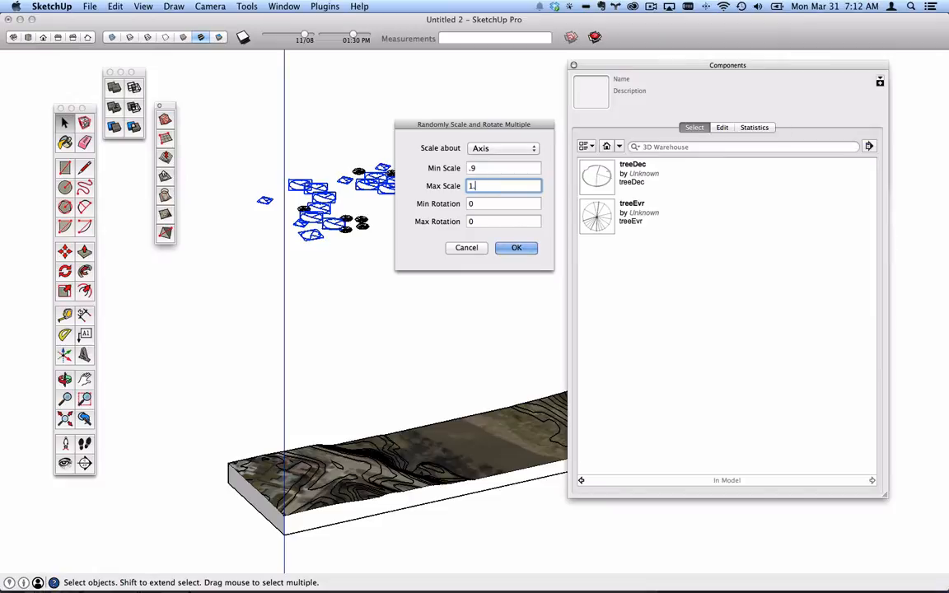
{"action": "key", "text": "Tab"}
{"action": "key", "text": "Tab"}
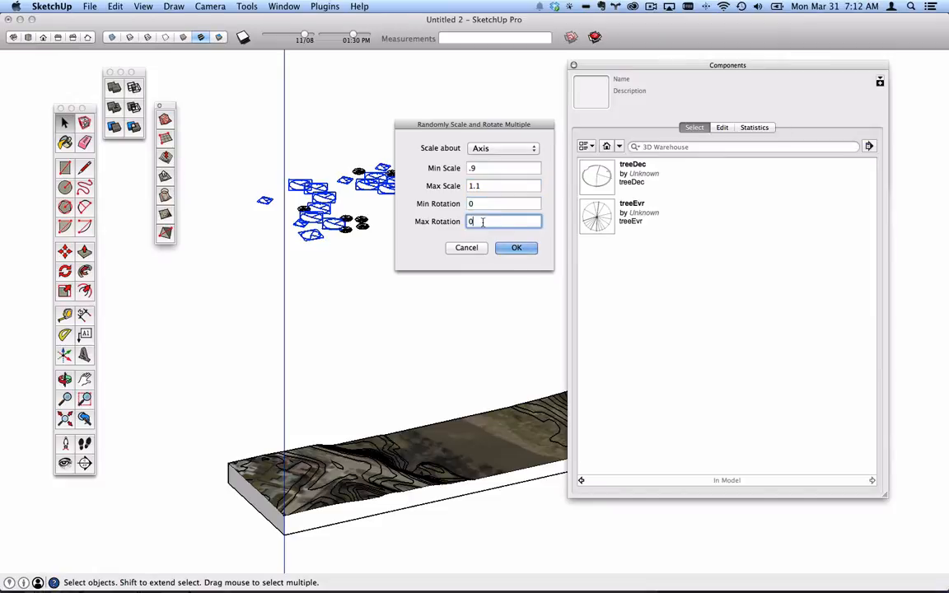
{"action": "type", "text": "360"}
{"action": "key", "text": "Tab"}
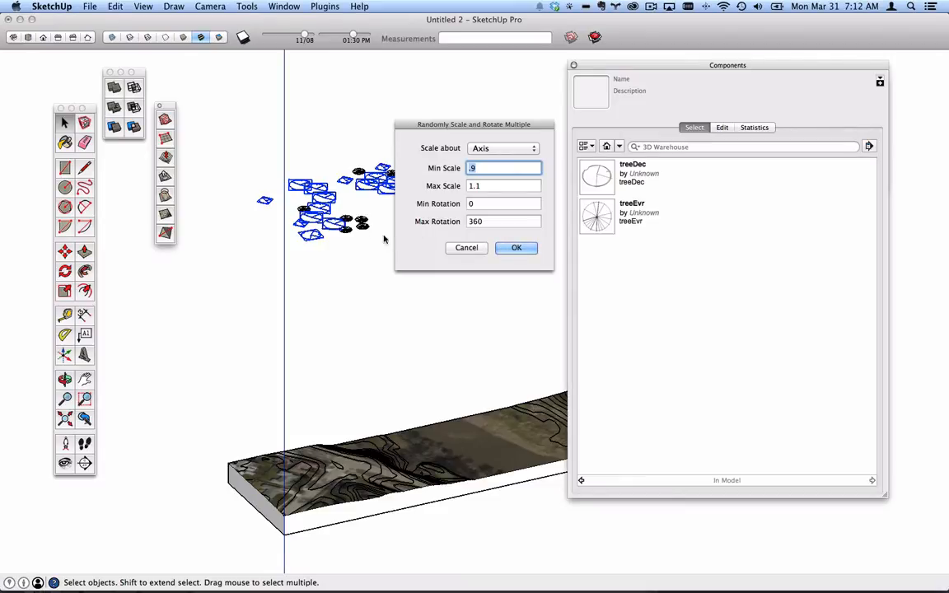
{"action": "left_click", "coordinate": [517, 247]}
- Select all treeEvr instances and randomly scale and rotate them with scale from .9 to 1.1 and maximum rotation 360
{"action": "right_click", "coordinate": [620, 218]}
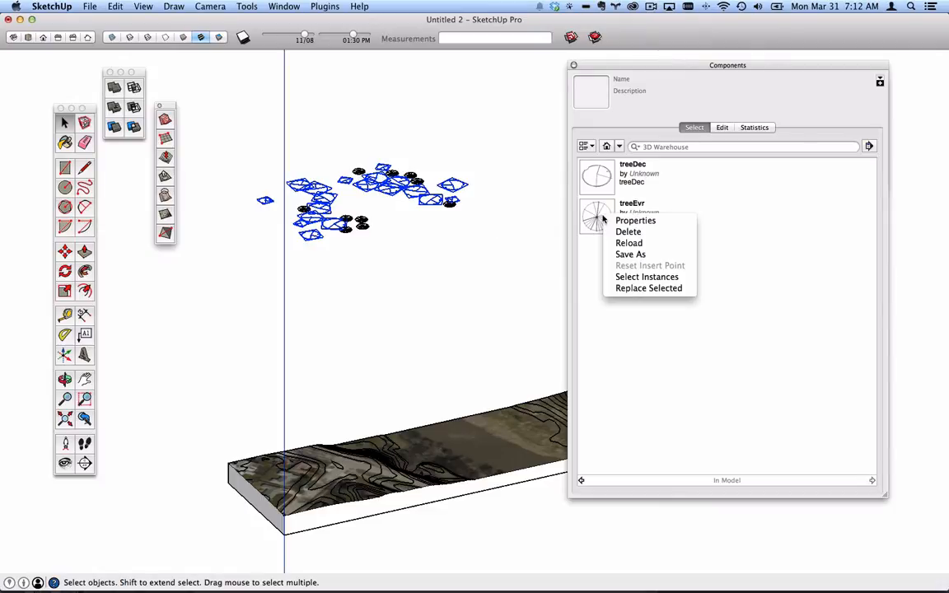
{"action": "left_click", "coordinate": [643, 273]}
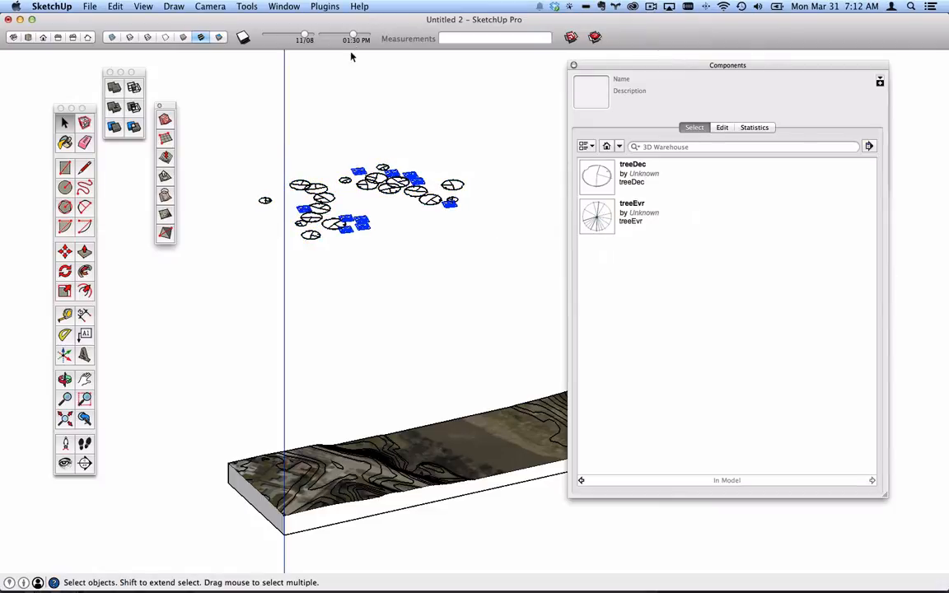
{"action": "left_click", "coordinate": [325, 5]}
{"action": "mouse_move", "coordinate": [356, 5]}
{"action": "mouse_move", "coordinate": [325, 6]}
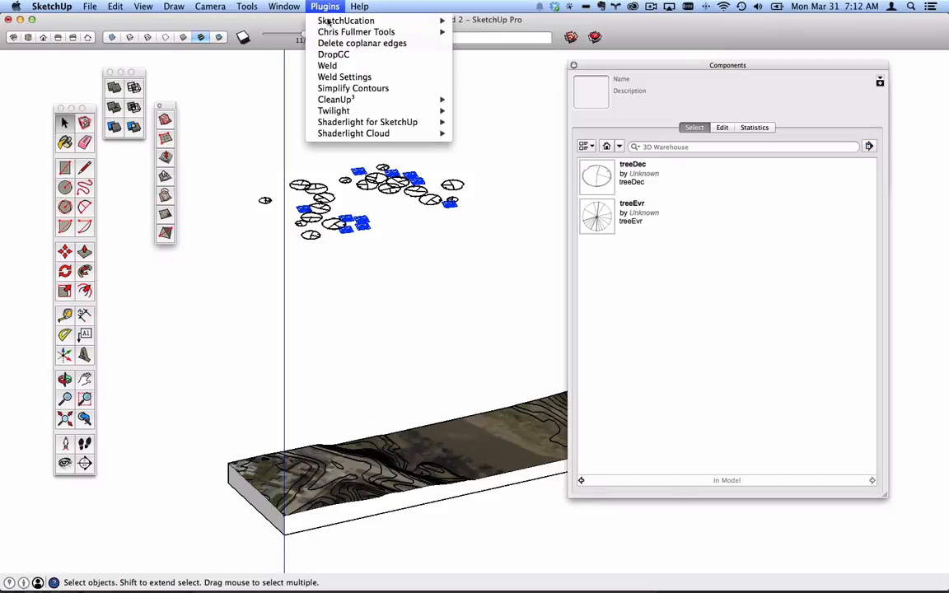
{"action": "mouse_move", "coordinate": [447, 33]}
{"action": "mouse_move", "coordinate": [561, 51]}
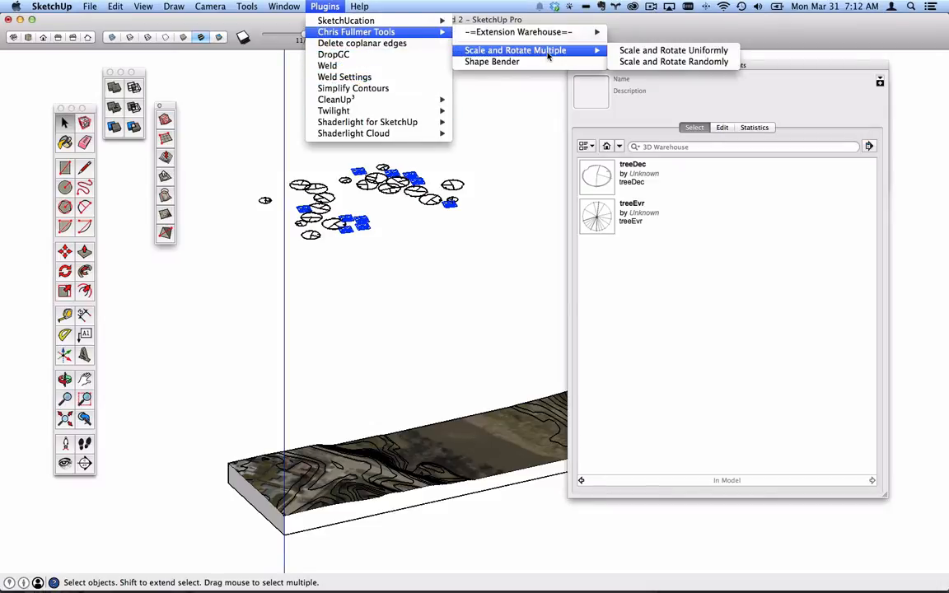
{"action": "left_click", "coordinate": [657, 62]}
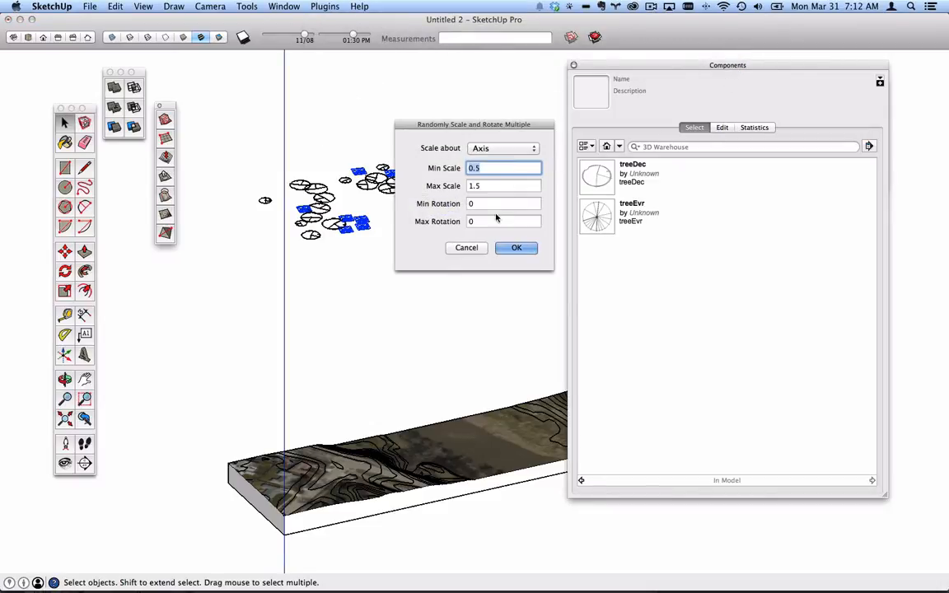
{"action": "type", "text": ".9"}
{"action": "key", "text": "Tab"}
{"action": "type", "text": "1.1"}
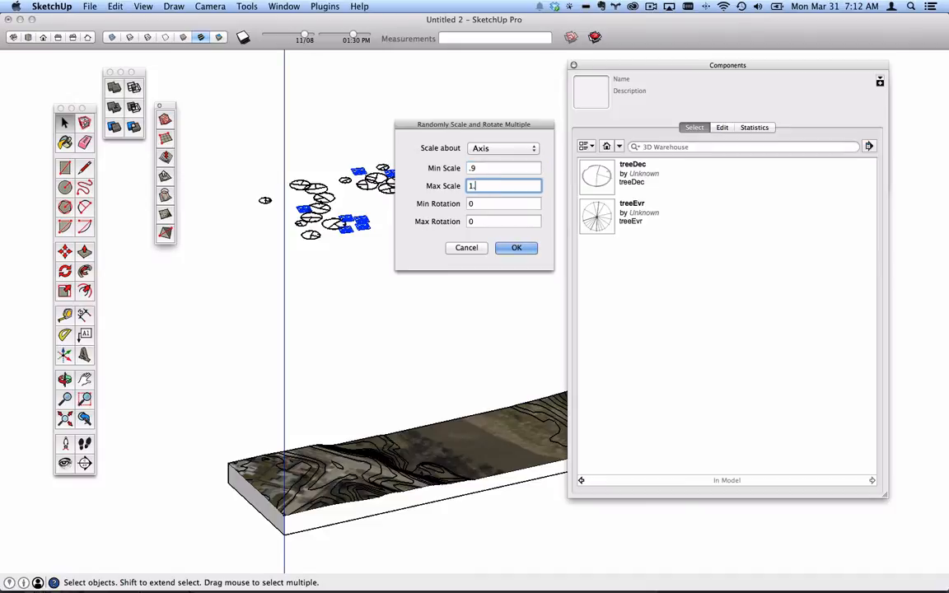
{"action": "key", "text": "Tab"}
{"action": "key", "text": "Tab"}
{"action": "type", "text": "360"}
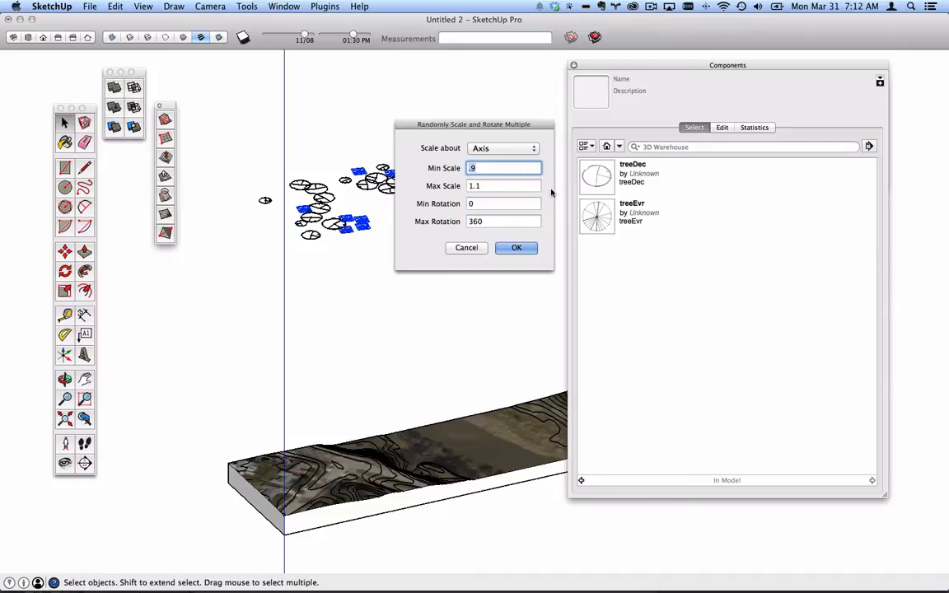
{"action": "left_click", "coordinate": [519, 248]}
- Close the component browser and clear the selection of treeEvr symbols
{"action": "scroll", "coordinate": [370, 216], "scroll_direction": "up", "scroll_amount": 3}
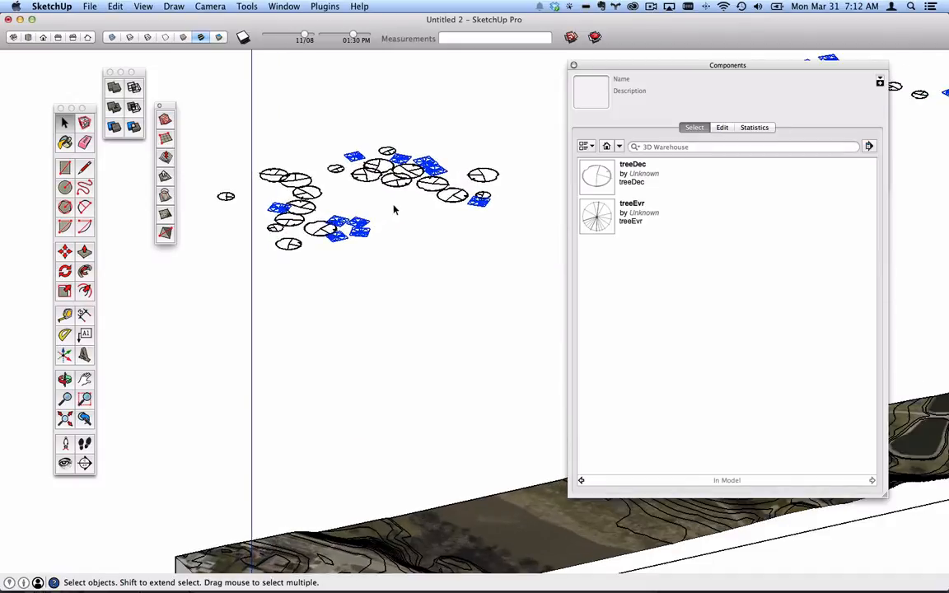
{"action": "mouse_move", "coordinate": [395, 207]}
{"action": "middle_mouse_down"}
{"action": "mouse_move", "coordinate": [445, 242]}
{"action": "mouse_move", "coordinate": [480, 211]}
{"action": "middle_mouse_up"}
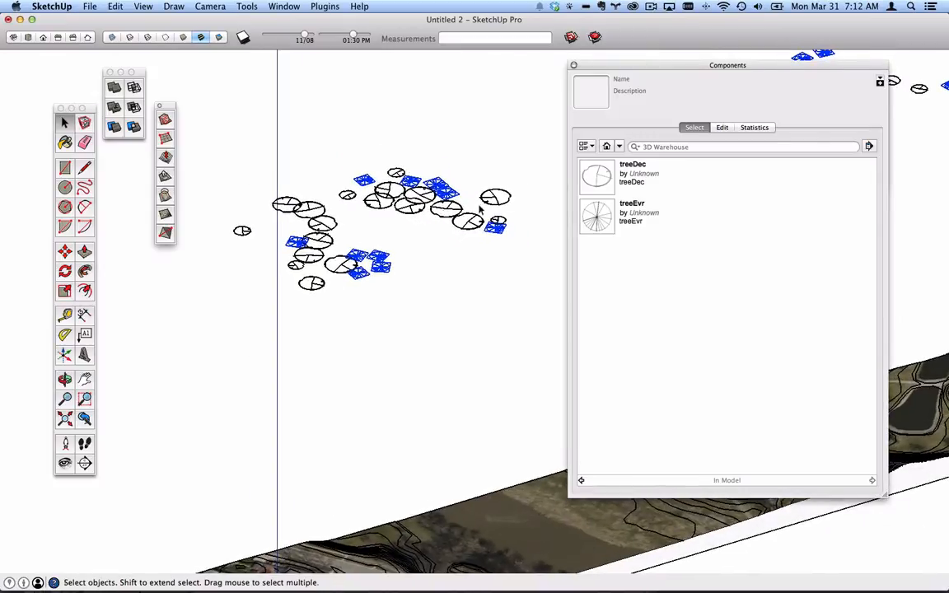
{"action": "left_click", "coordinate": [574, 65]}
{"action": "scroll", "coordinate": [625, 226], "scroll_direction": "down", "scroll_amount": 3}
{"action": "mouse_move", "coordinate": [663, 218]}
{"action": "middle_mouse_down", "text": "shift"}
{"action": "mouse_move", "coordinate": [544, 263]}
{"action": "mouse_move", "coordinate": [515, 245]}
{"action": "middle_mouse_up", "text": "shift"}
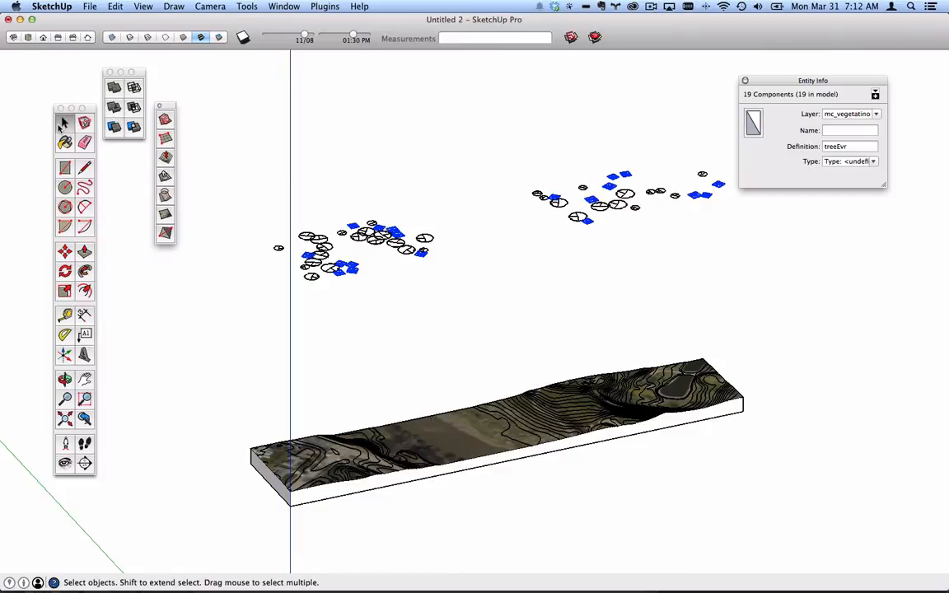
{"action": "left_click", "coordinate": [284, 171]}
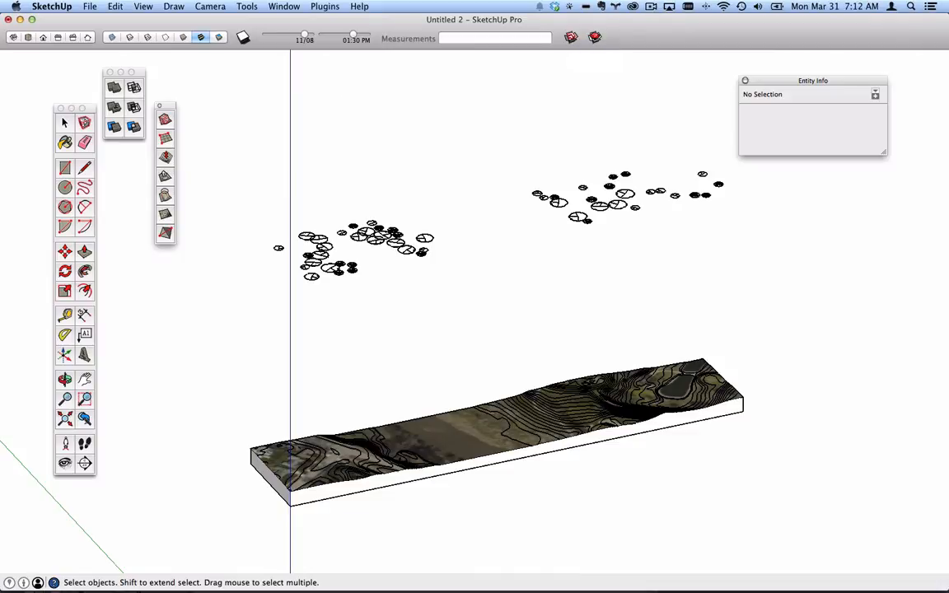
- Switch to Chrome and look through the Land F/X "Student 3-D Design Contest" page, including its example trees download
{"action": "key", "text": "super+Tab"}
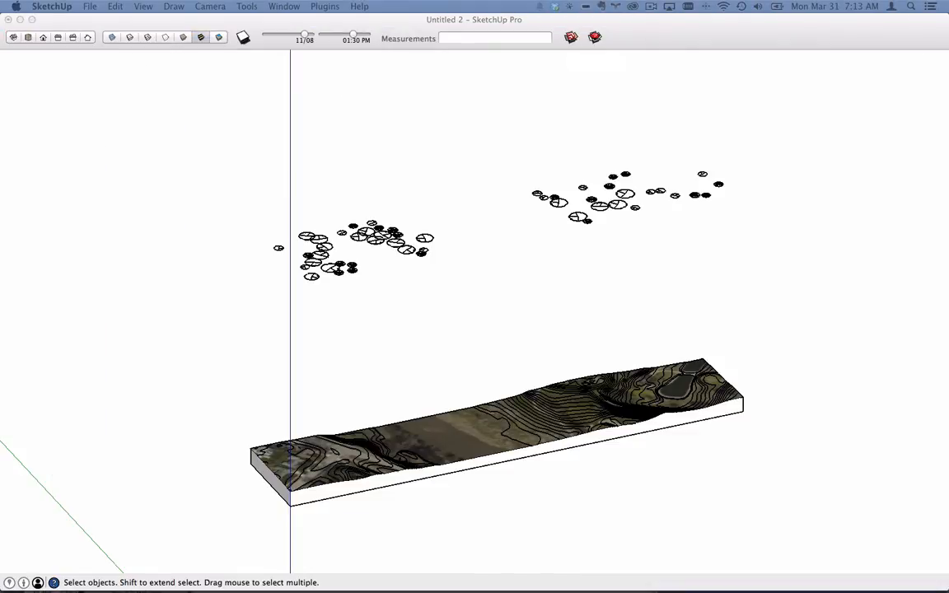
{"action": "mouse_move", "coordinate": [0, 89]}
{"action": "left_mouse_down"}
{"action": "mouse_move", "coordinate": [748, 85]}
{"action": "mouse_move", "coordinate": [746, 72]}
{"action": "mouse_move", "coordinate": [765, 65]}
{"action": "left_mouse_up"}
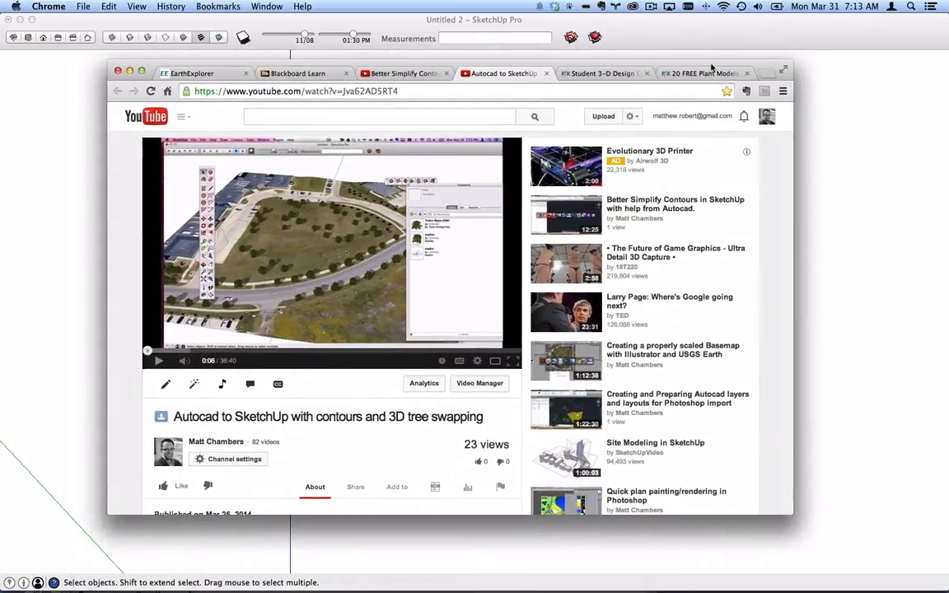
{"action": "left_click", "coordinate": [622, 74]}
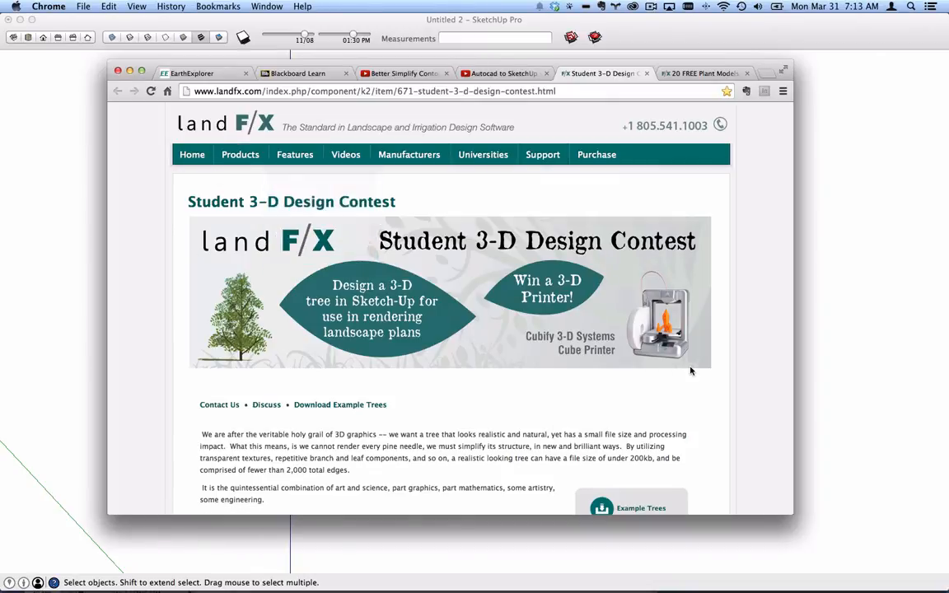
{"action": "scroll", "coordinate": [620, 328], "scroll_direction": "down", "scroll_amount": 1}
{"action": "scroll", "coordinate": [690, 372], "scroll_direction": "down", "scroll_amount": 3}
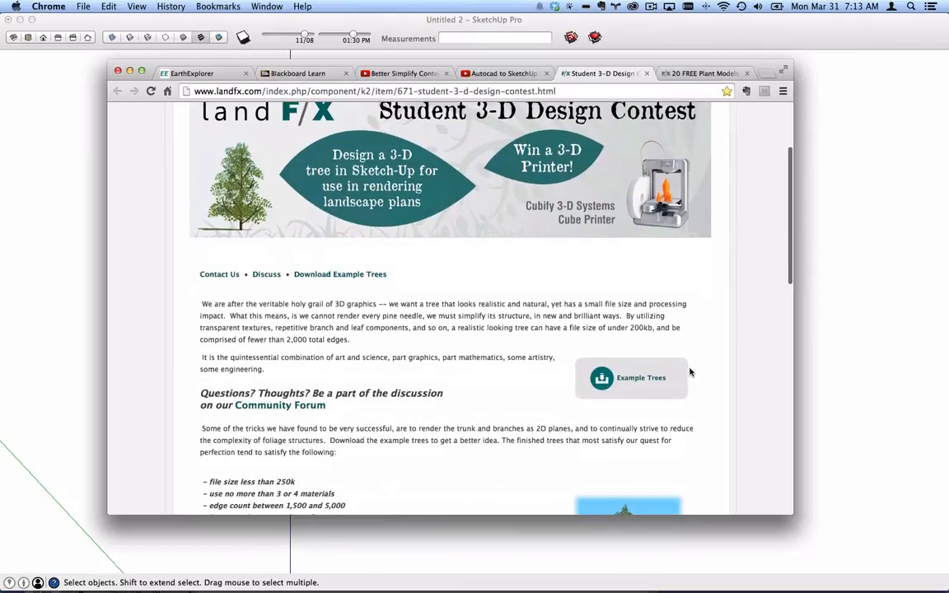
{"action": "scroll", "coordinate": [691, 373], "scroll_direction": "down", "scroll_amount": 1}
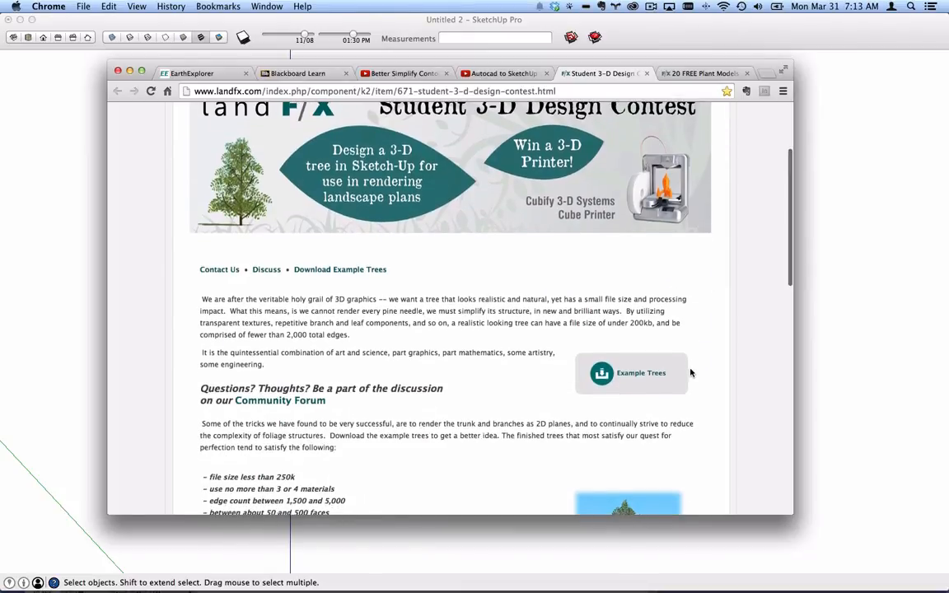
{"action": "scroll", "coordinate": [691, 373], "scroll_direction": "up", "scroll_amount": 3}
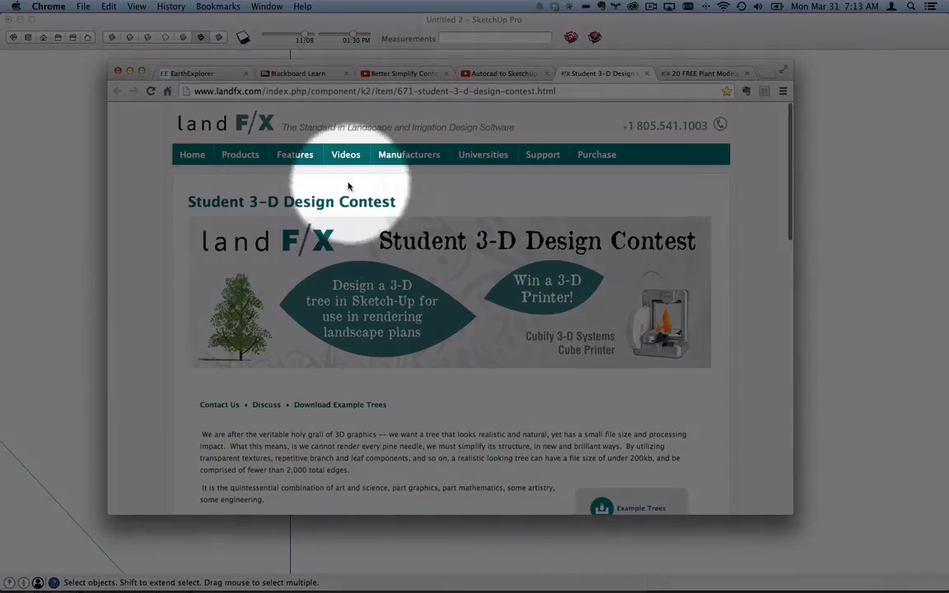
{"action": "scroll", "coordinate": [577, 371], "scroll_direction": "down", "scroll_amount": 2}
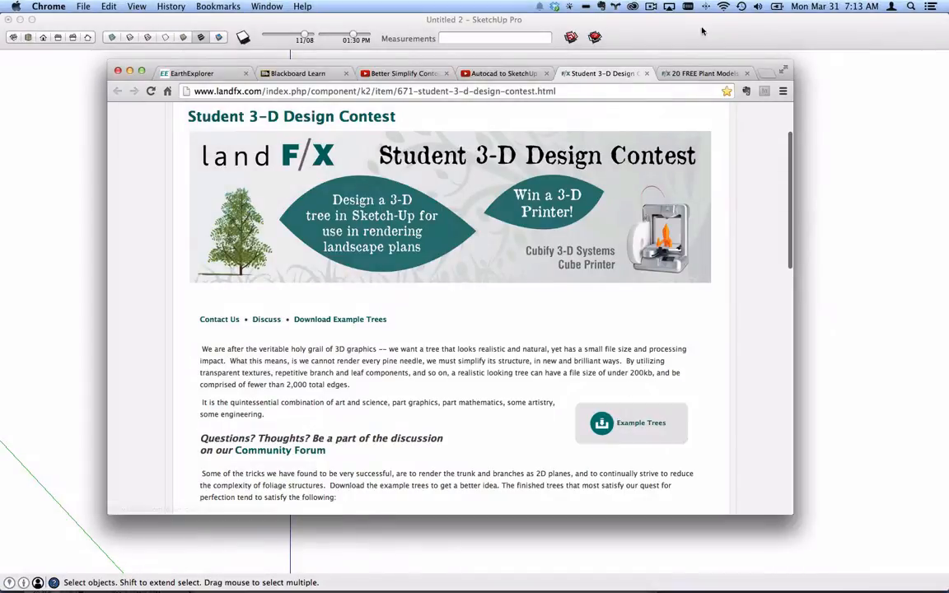
- View the Land F/X article "20 FREE Plant Models Added to Land F/X SketchUp Library"
{"action": "left_click", "coordinate": [700, 74]}
{"action": "scroll", "coordinate": [502, 458], "scroll_direction": "down", "scroll_amount": 2}
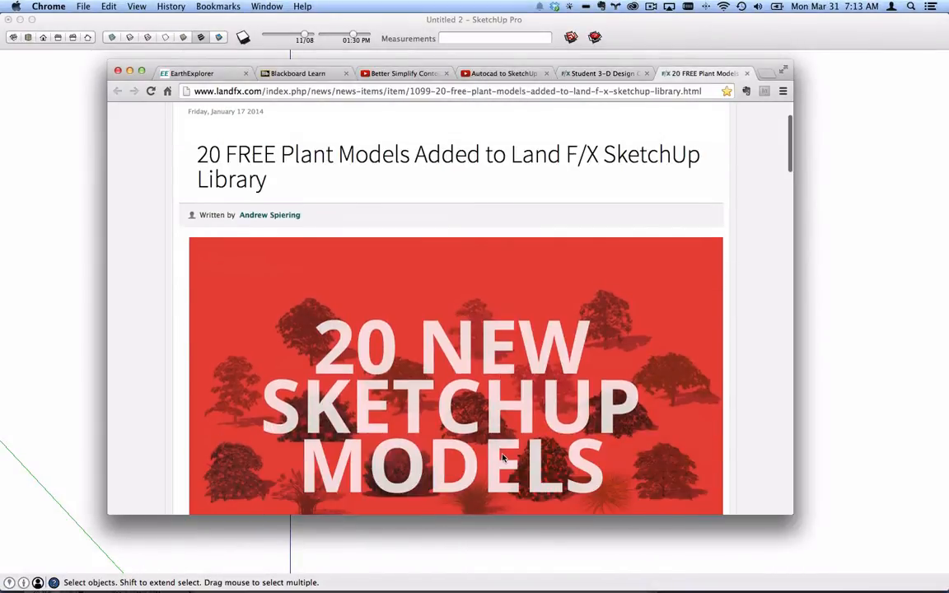
{"action": "scroll", "coordinate": [502, 458], "scroll_direction": "up", "scroll_amount": 2}
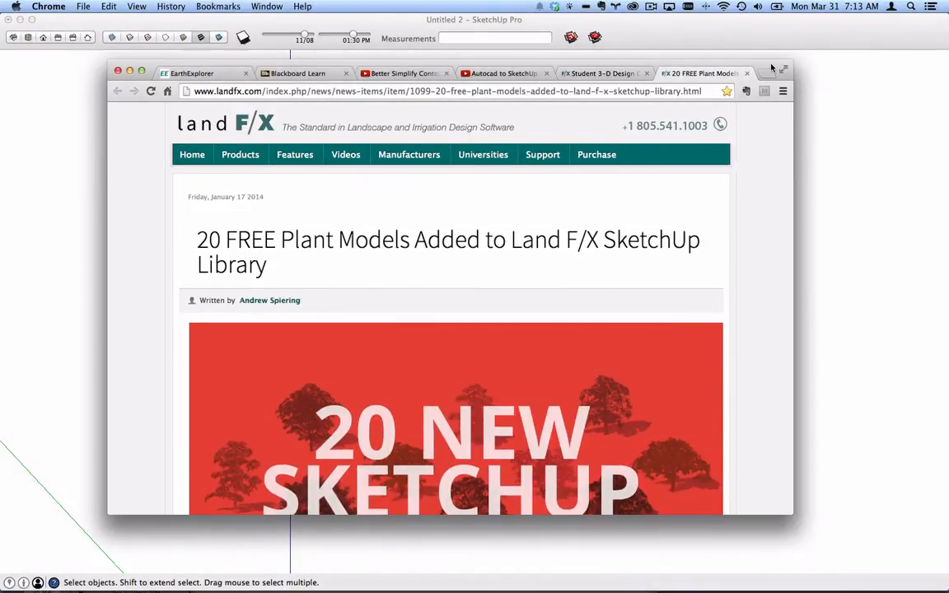
- Switch back to SketchUp and copy one treeDec symbol from the nearer cluster of floating trees, then clear the selection
{"action": "left_click_drag", "start_coordinate": [771, 69], "coordinate": [0, 111]}
{"action": "left_click", "coordinate": [461, 278]}
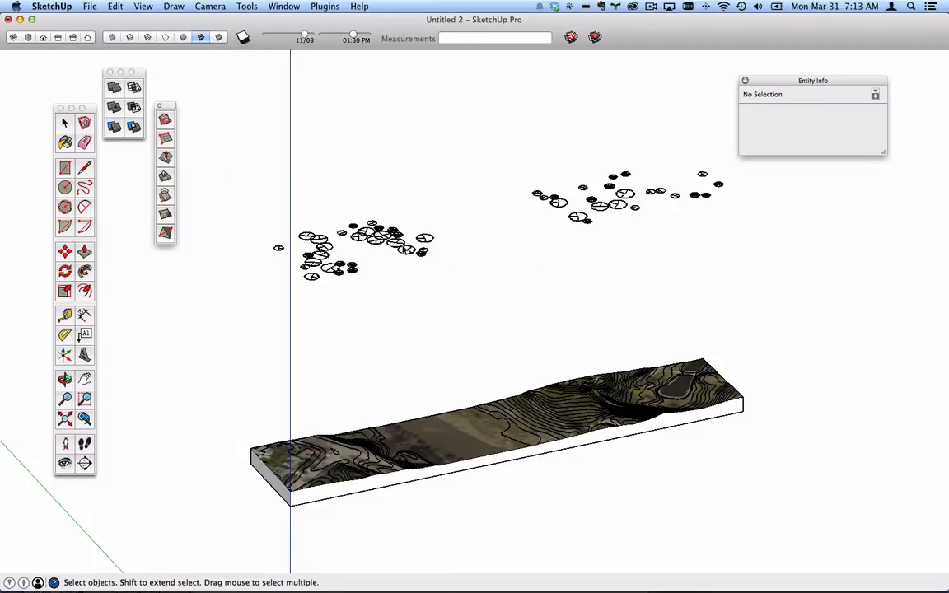
{"action": "left_click", "coordinate": [407, 252]}
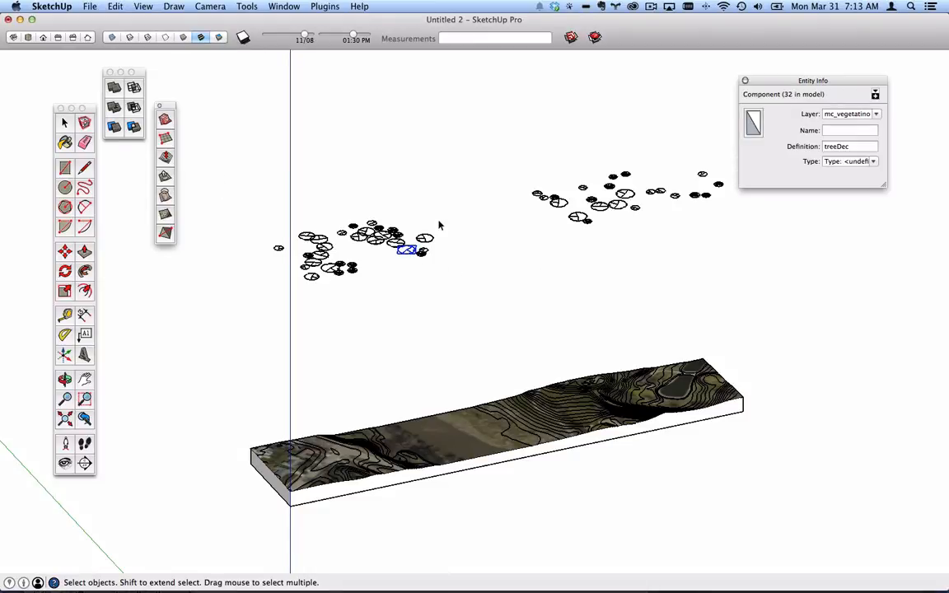
{"action": "left_click", "coordinate": [439, 225]}
{"action": "scroll", "coordinate": [421, 243], "scroll_direction": "up", "scroll_amount": 4}
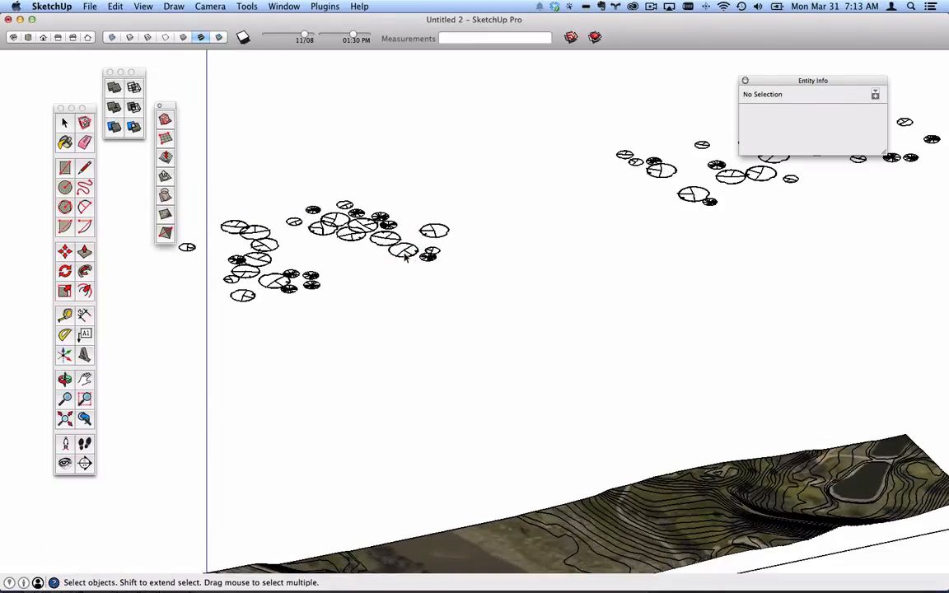
{"action": "scroll", "coordinate": [407, 254], "scroll_direction": "up", "scroll_amount": 3}
{"action": "left_click", "coordinate": [400, 254]}
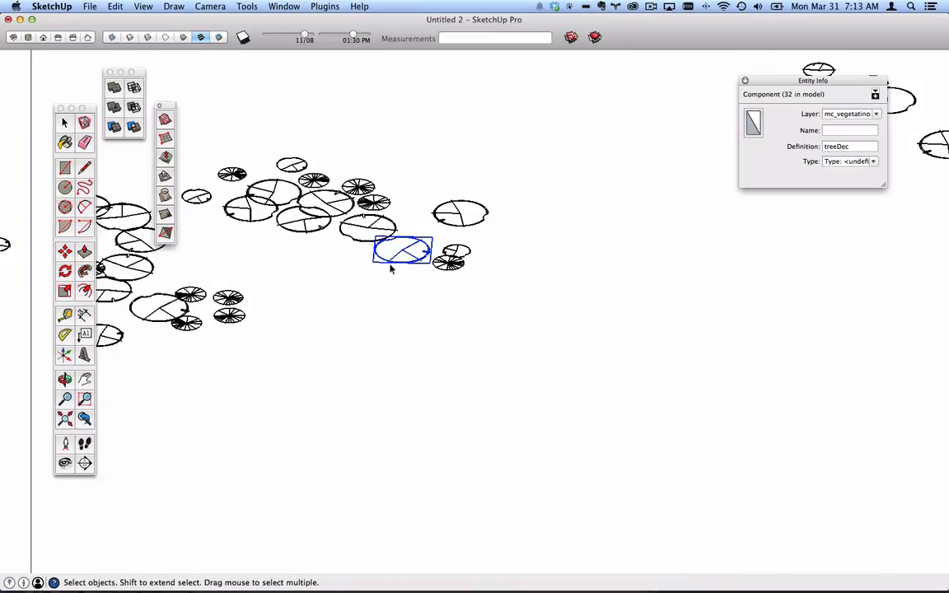
{"action": "scroll", "coordinate": [406, 253], "scroll_direction": "up", "scroll_amount": 3}
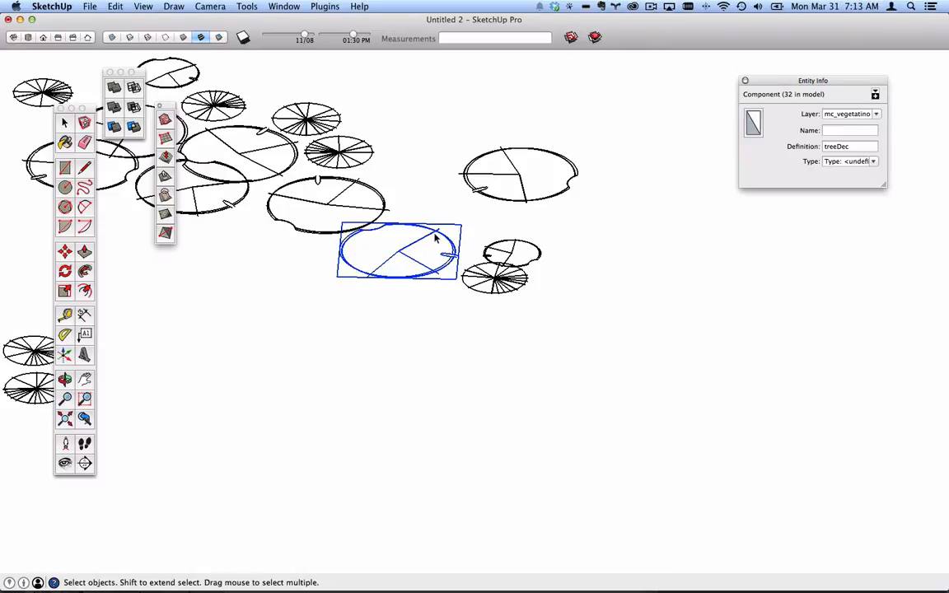
{"action": "left_click", "coordinate": [87, 6]}
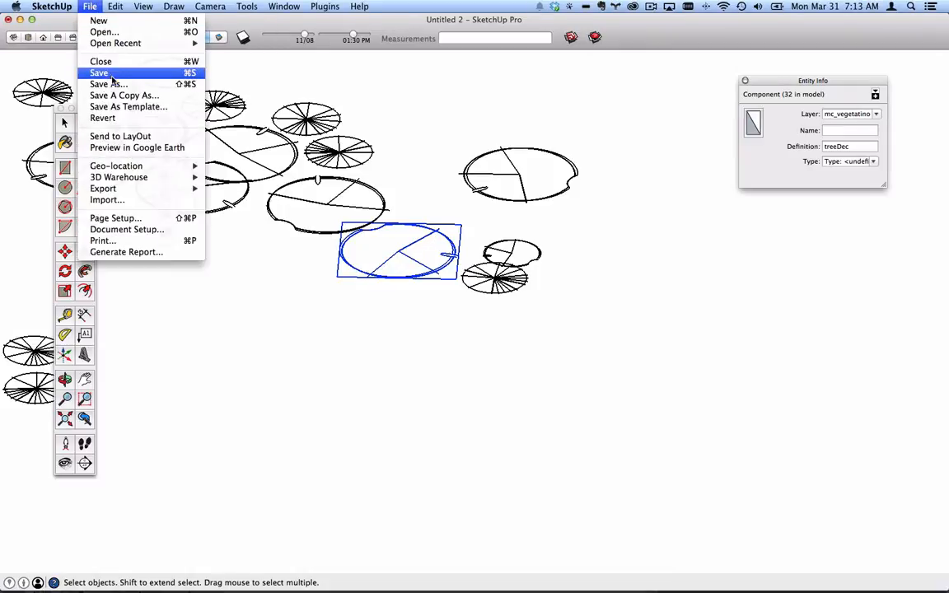
{"action": "mouse_move", "coordinate": [115, 5]}
{"action": "left_click", "coordinate": [124, 62]}
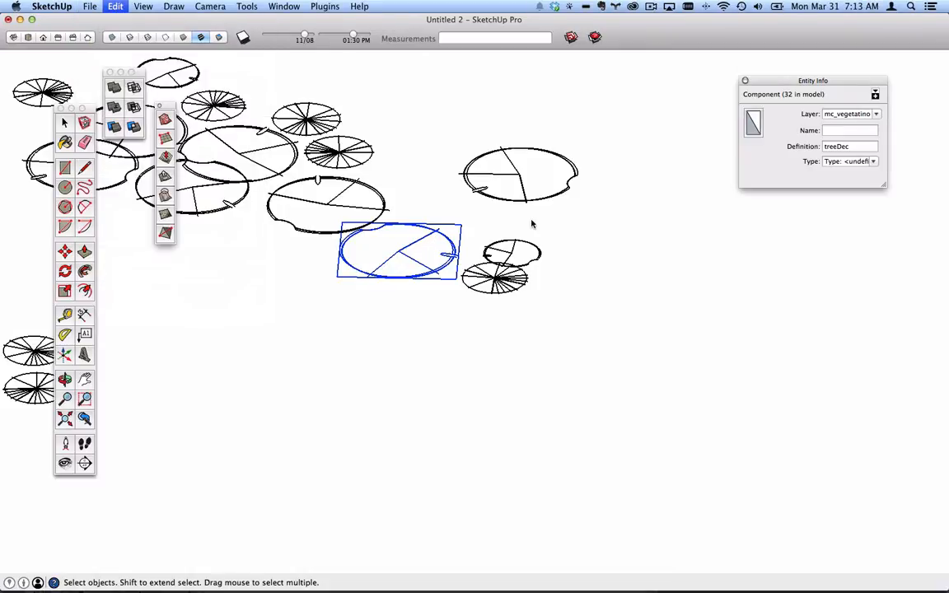
{"action": "left_click", "coordinate": [422, 180]}
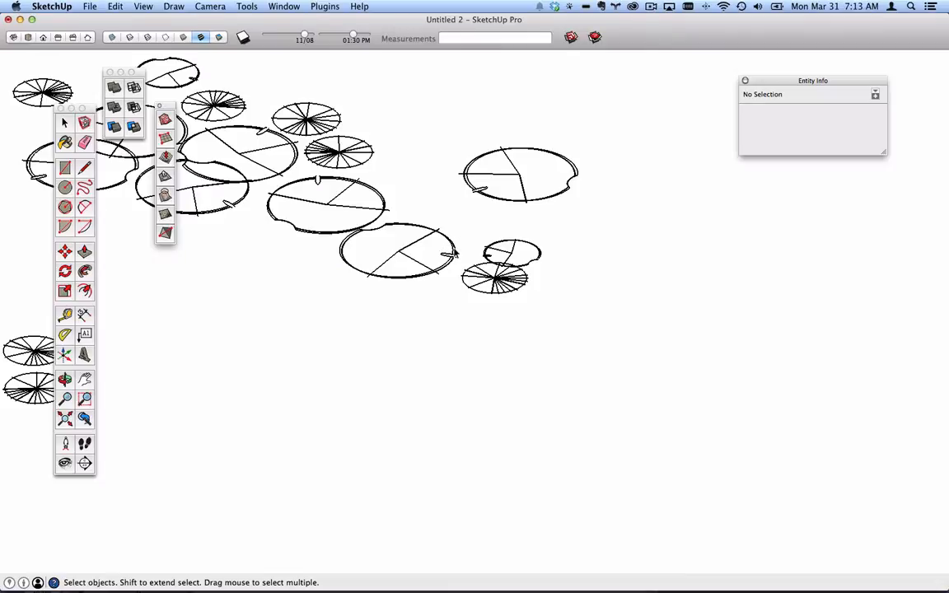
- Open the component browser and view the commands available for the treeDec component
{"action": "left_click", "coordinate": [290, 6]}
{"action": "left_click", "coordinate": [309, 92]}
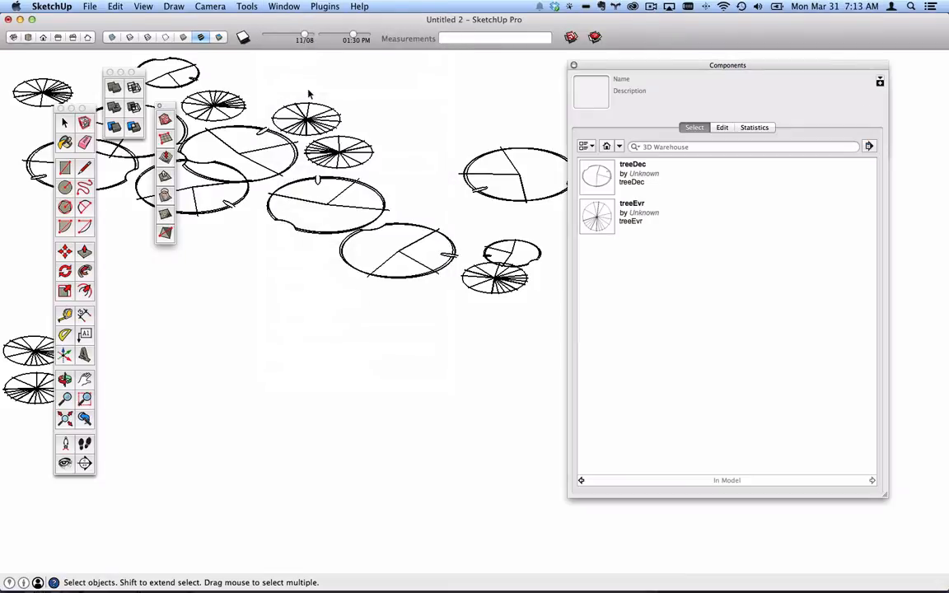
{"action": "right_click", "coordinate": [603, 177]}
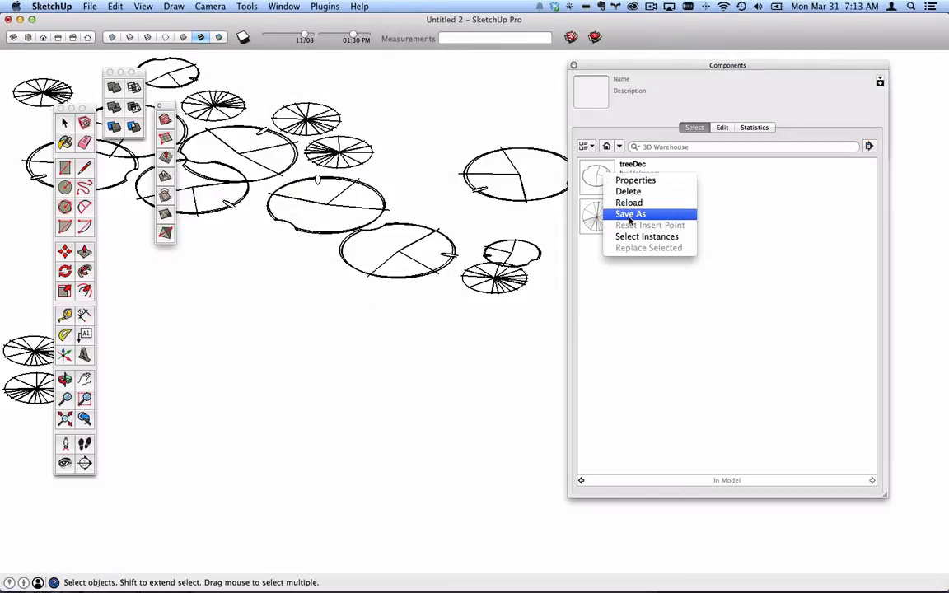
{"action": "left_click", "coordinate": [320, 271]}
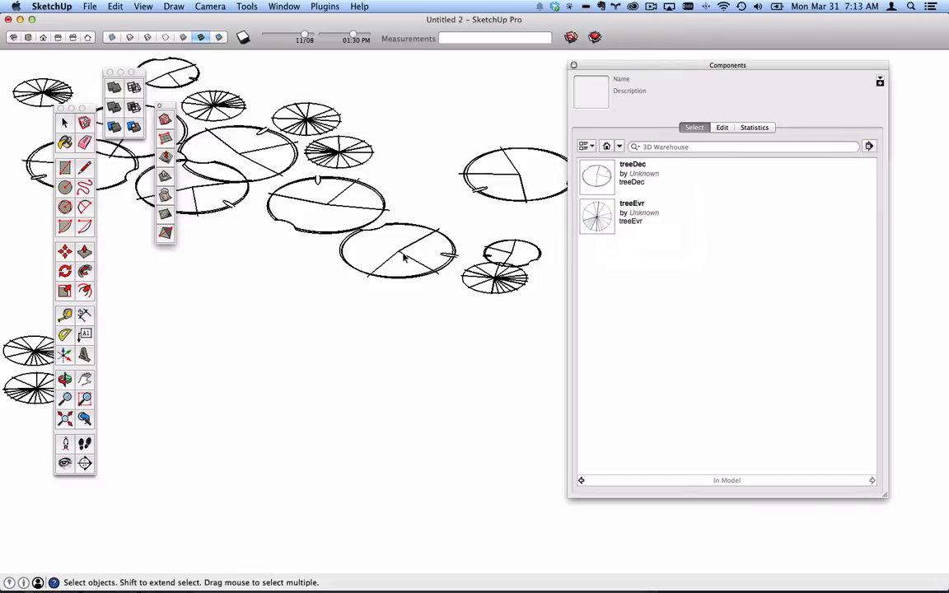
- Reload the treeDec component with Maple Tree.skp from the "Example sketchup trees for competition" folder inside Downloads/landfx
{"action": "left_click", "coordinate": [402, 252]}
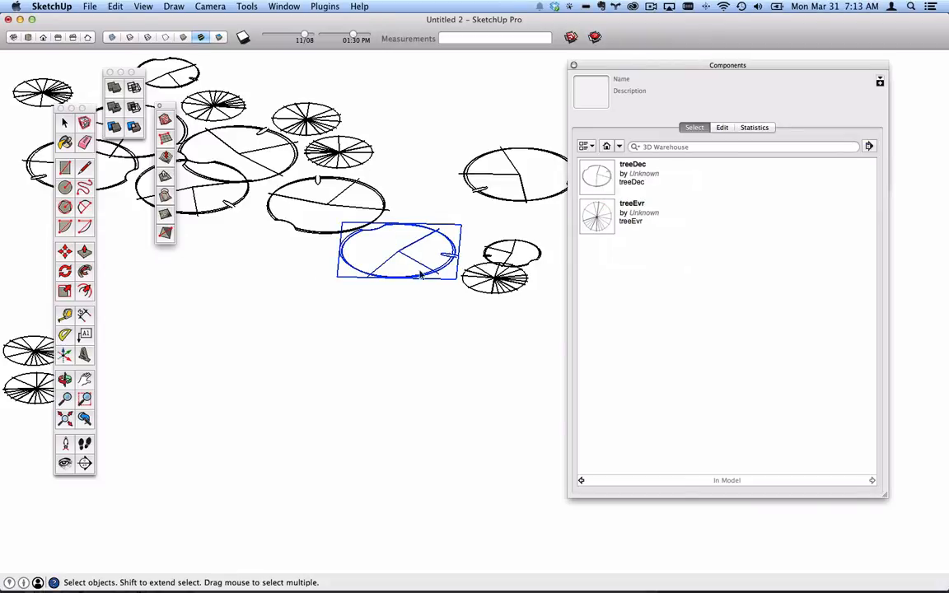
{"action": "right_click", "coordinate": [404, 249]}
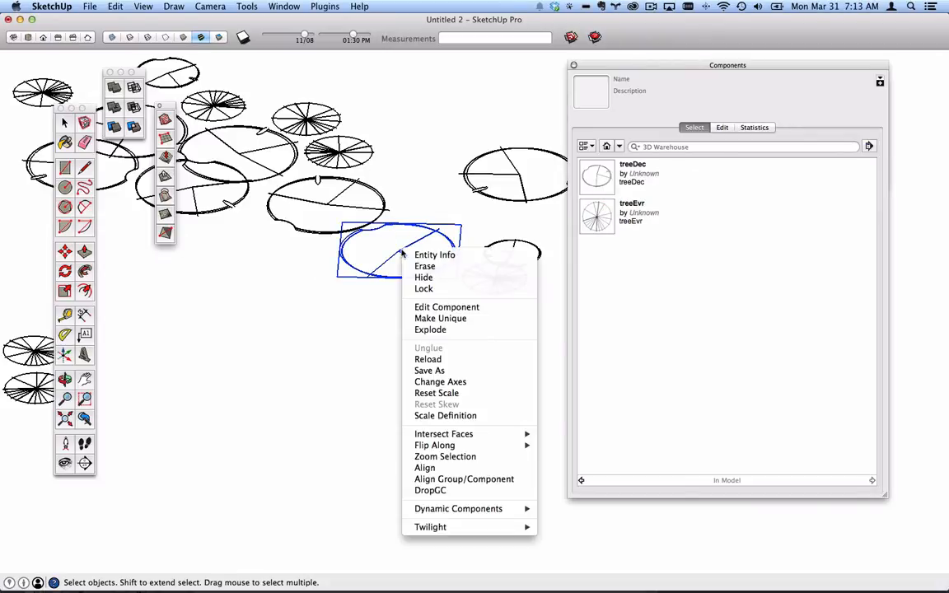
{"action": "left_click", "coordinate": [454, 361]}
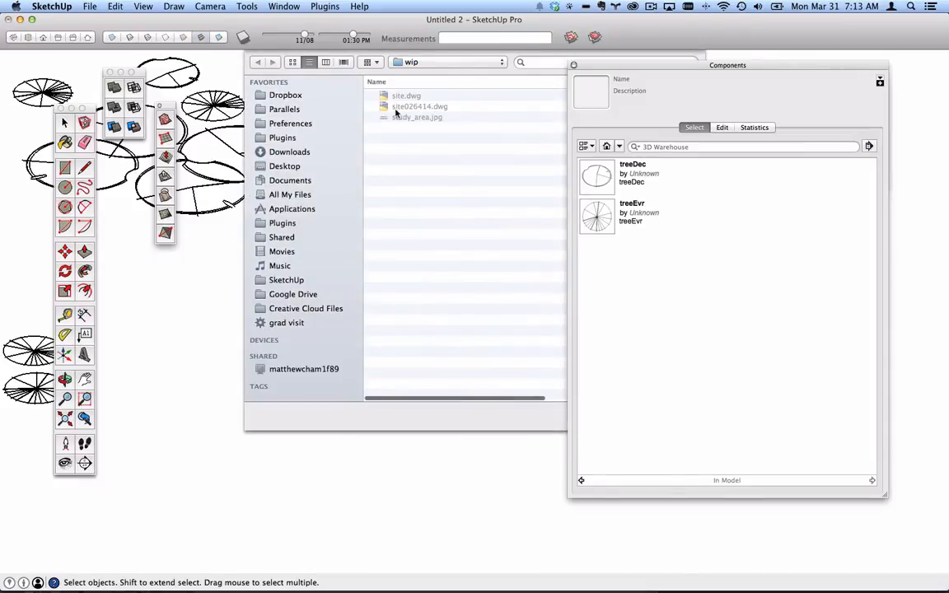
{"action": "left_click", "coordinate": [449, 61]}
{"action": "left_click", "coordinate": [449, 76]}
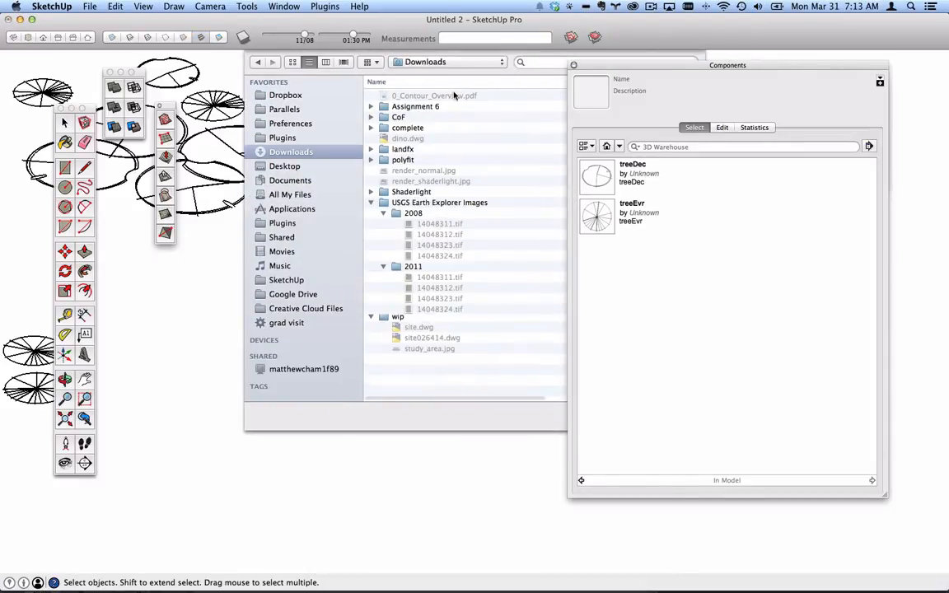
{"action": "left_click", "coordinate": [370, 149]}
{"action": "left_click", "coordinate": [383, 171]}
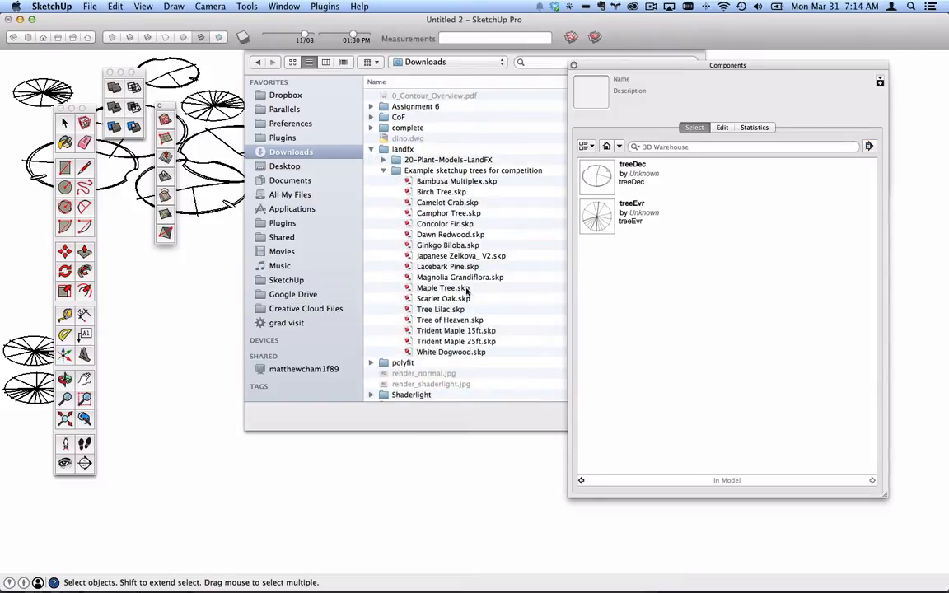
{"action": "left_click", "coordinate": [466, 290]}
{"action": "left_click_drag", "start_coordinate": [620, 68], "coordinate": [747, 66]}
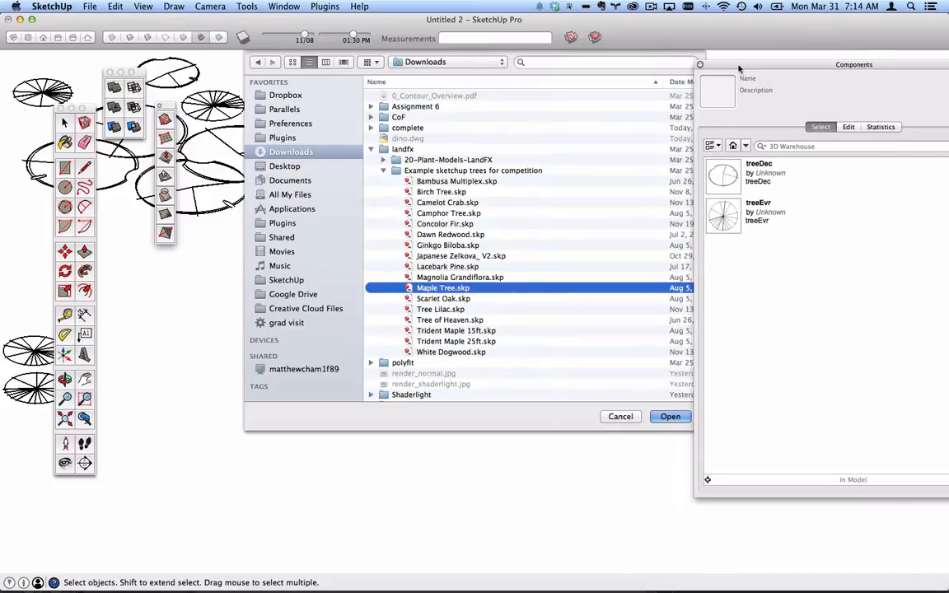
{"action": "left_click", "coordinate": [679, 419]}
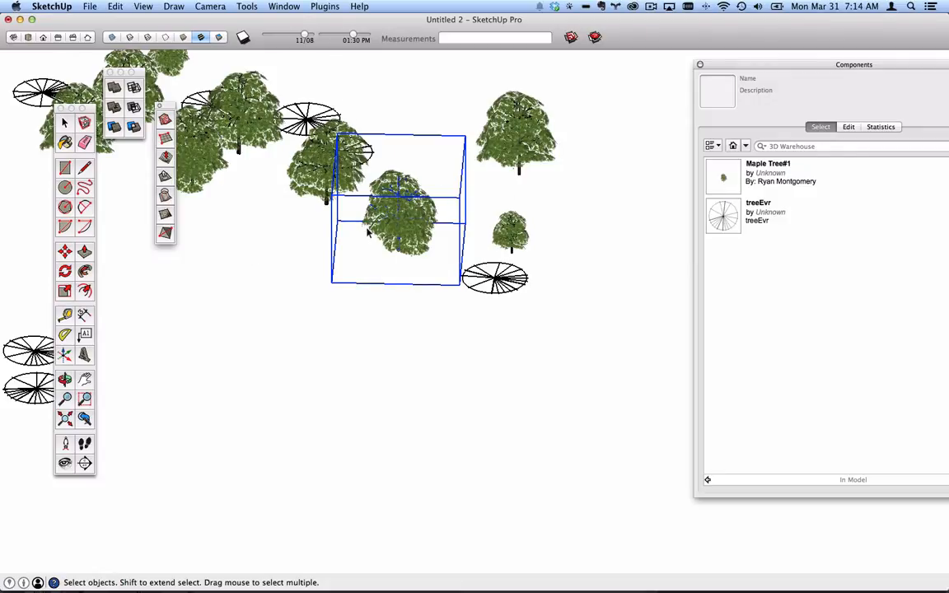
- Paste the copied treeDec symbol in place and compare its canopy outline with the maple tree at that spot
{"action": "left_click", "coordinate": [140, 6]}
{"action": "mouse_move", "coordinate": [115, 6]}
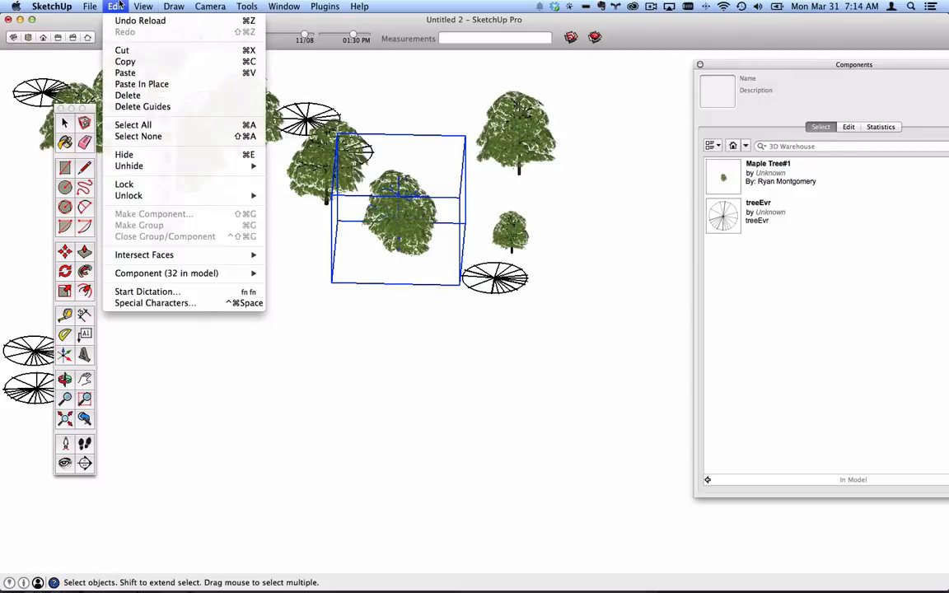
{"action": "left_click", "coordinate": [141, 85]}
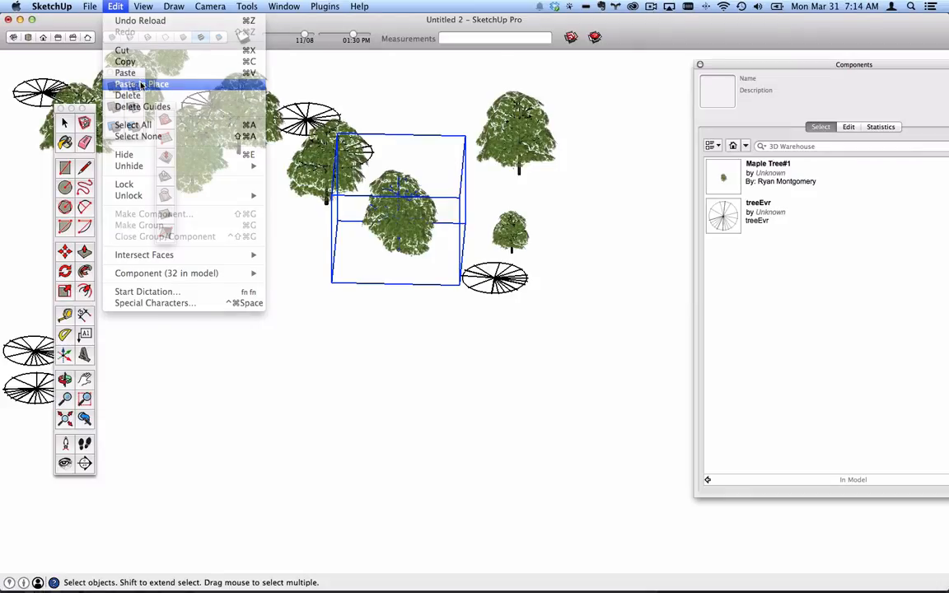
{"action": "left_click", "coordinate": [446, 168]}
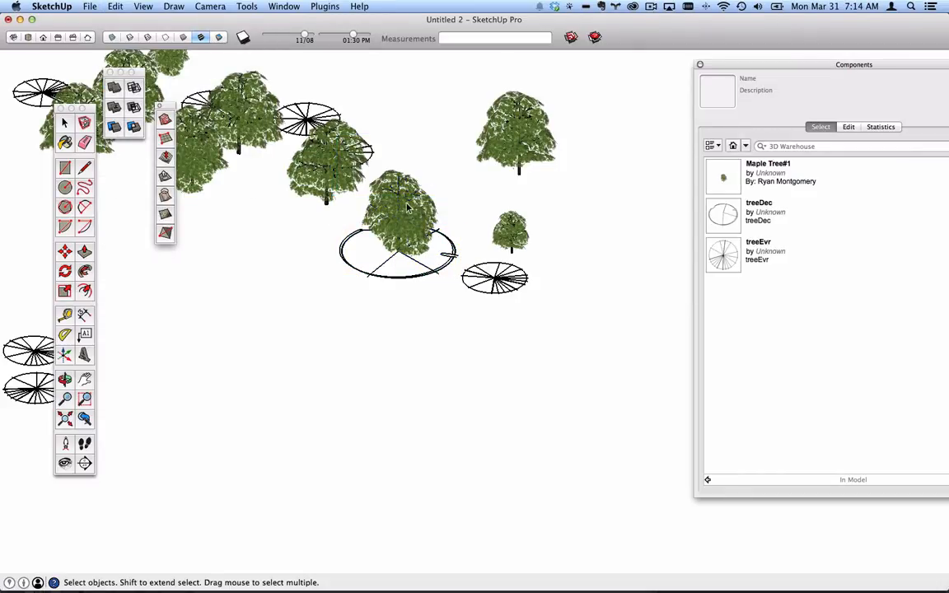
{"action": "left_click", "coordinate": [369, 188]}
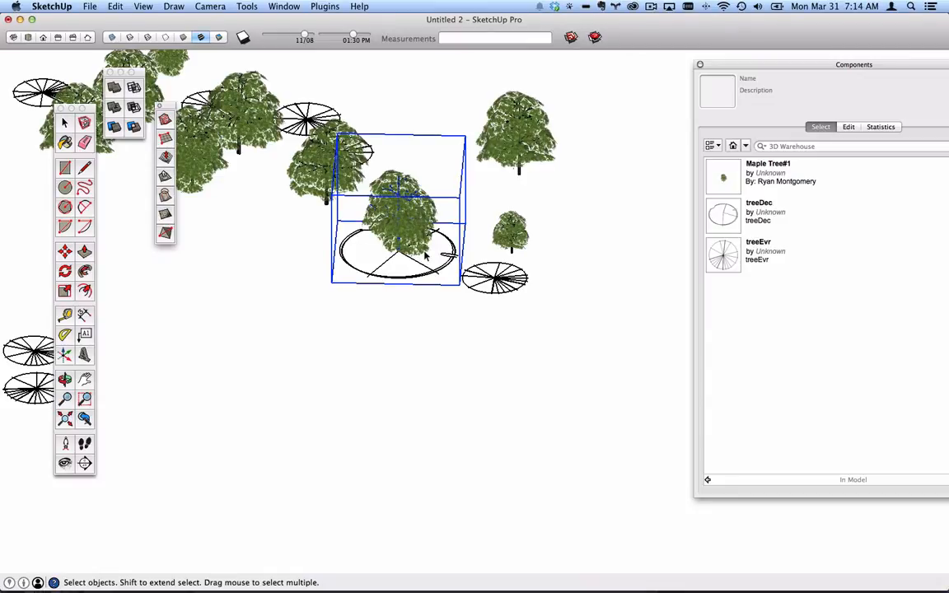
{"action": "left_click", "coordinate": [412, 120]}
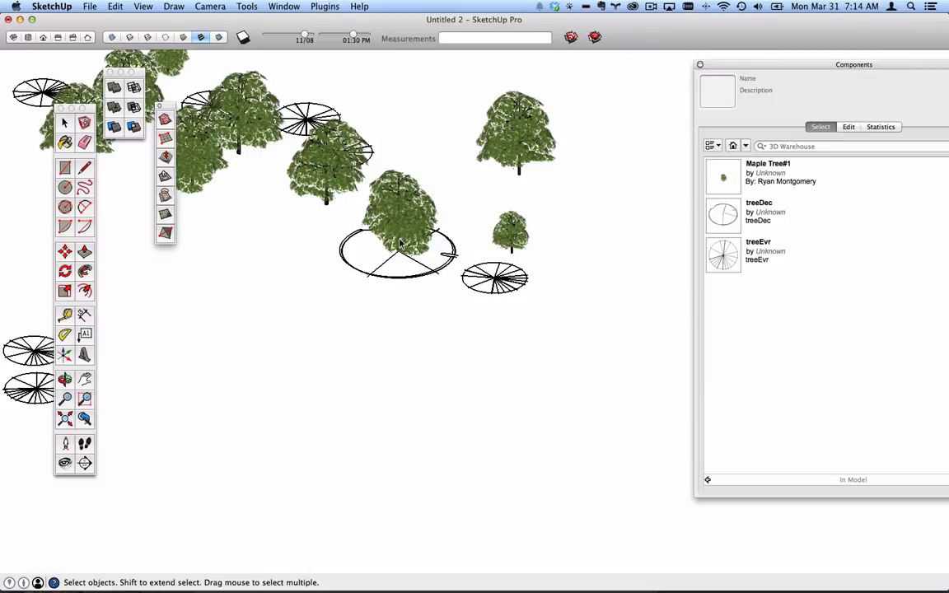
{"action": "middle_click_drag", "start_coordinate": [407, 242], "coordinate": [441, 275]}
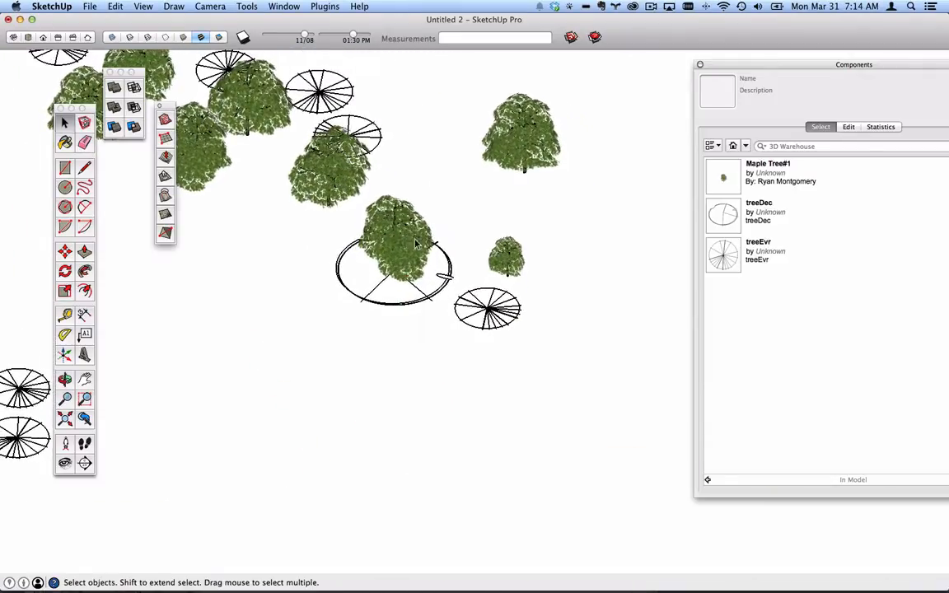
{"action": "left_click", "coordinate": [317, 7]}
{"action": "mouse_move", "coordinate": [355, 31]}
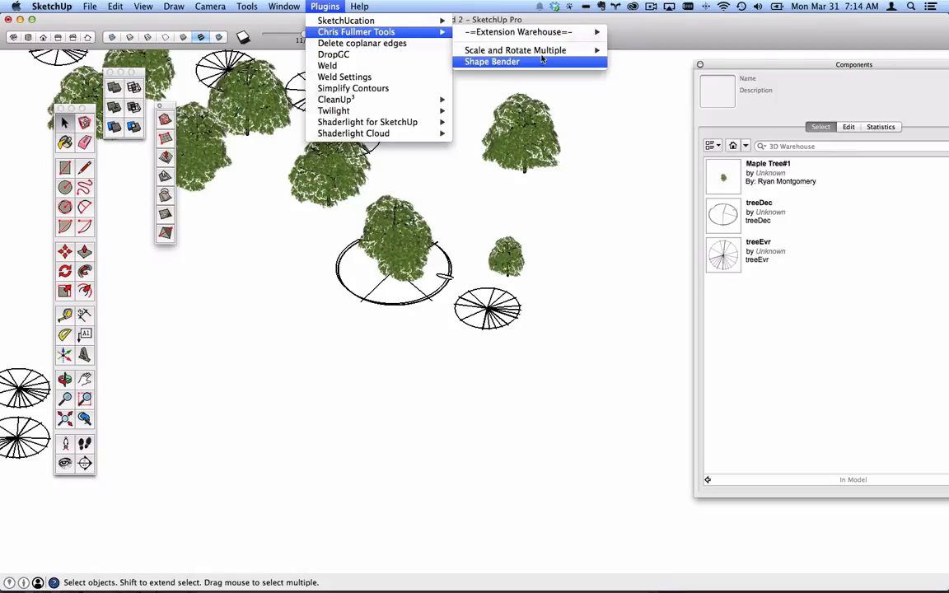
{"action": "mouse_move", "coordinate": [527, 50]}
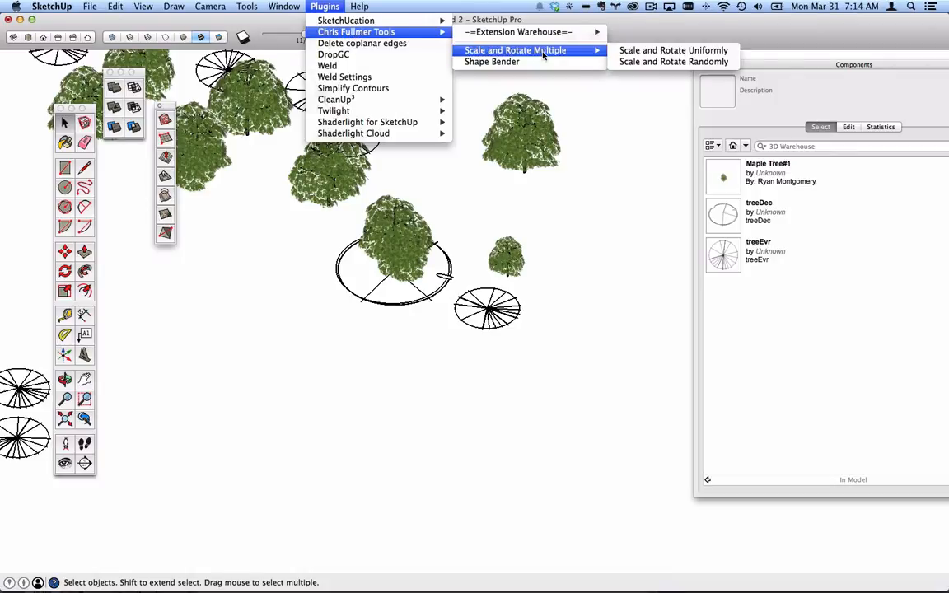
{"action": "left_click", "coordinate": [718, 51]}
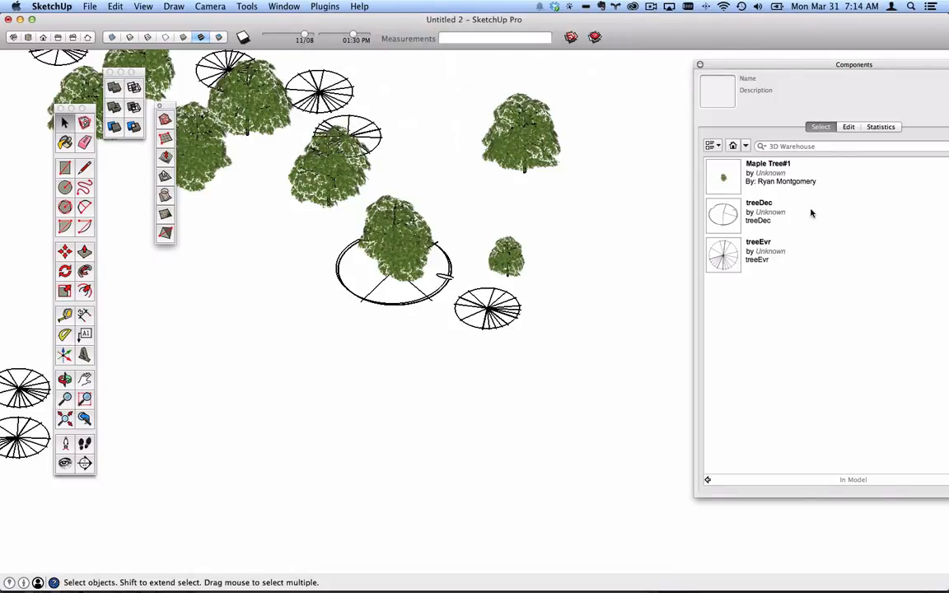
- Select all Maple Tree#1 instances and uniformly scale them about the component base by a factor of 1.2
{"action": "right_click", "coordinate": [729, 184]}
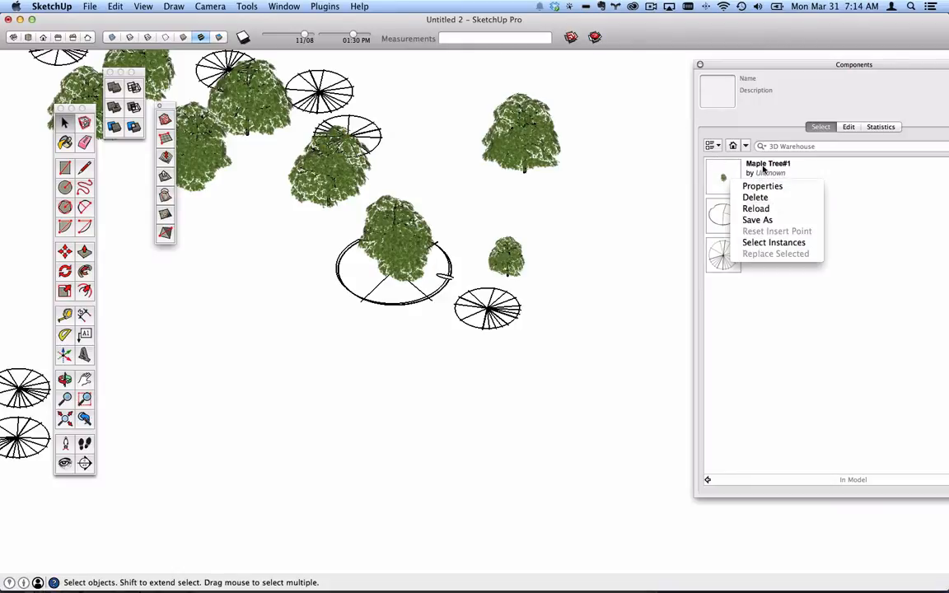
{"action": "left_click", "coordinate": [792, 243]}
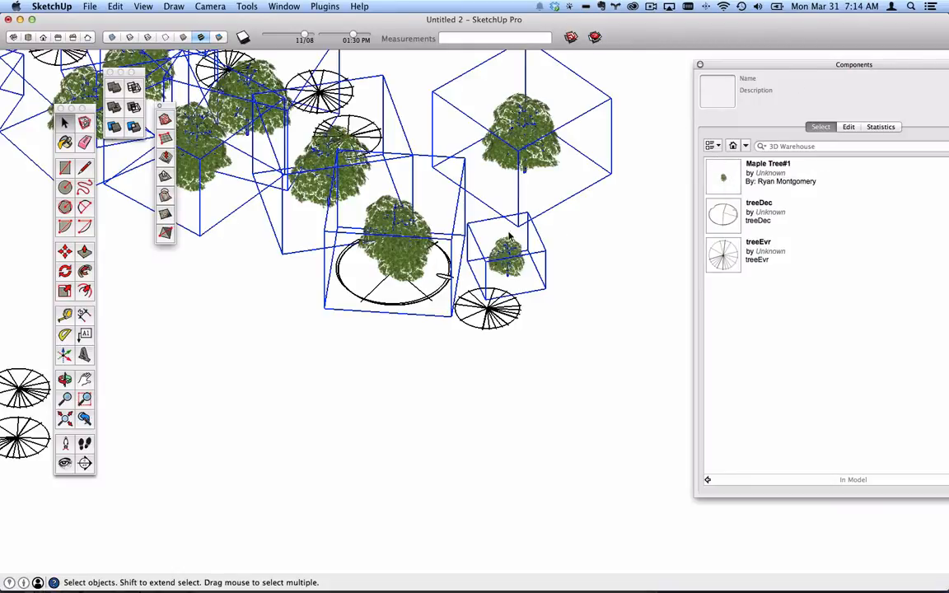
{"action": "left_click", "coordinate": [323, 6]}
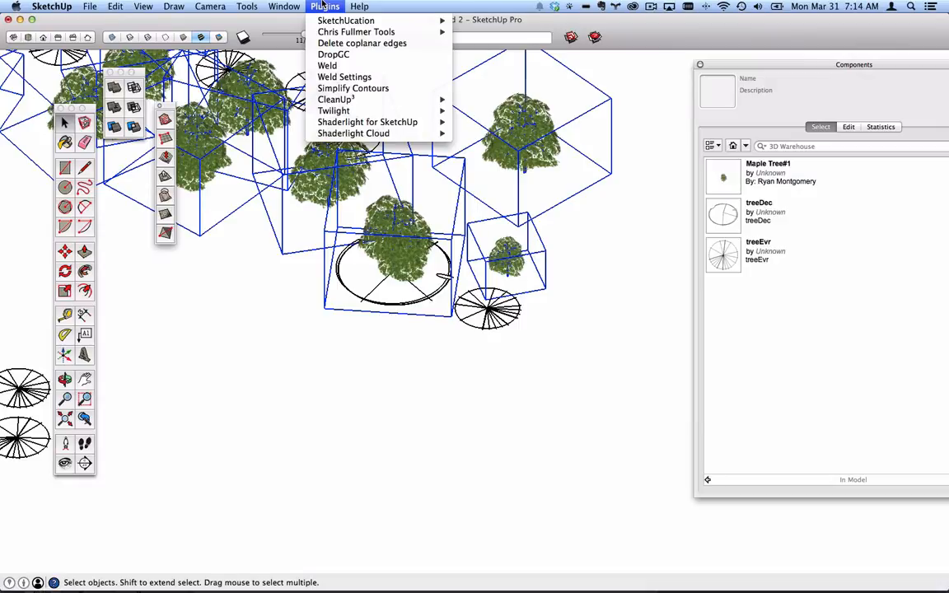
{"action": "mouse_move", "coordinate": [349, 23]}
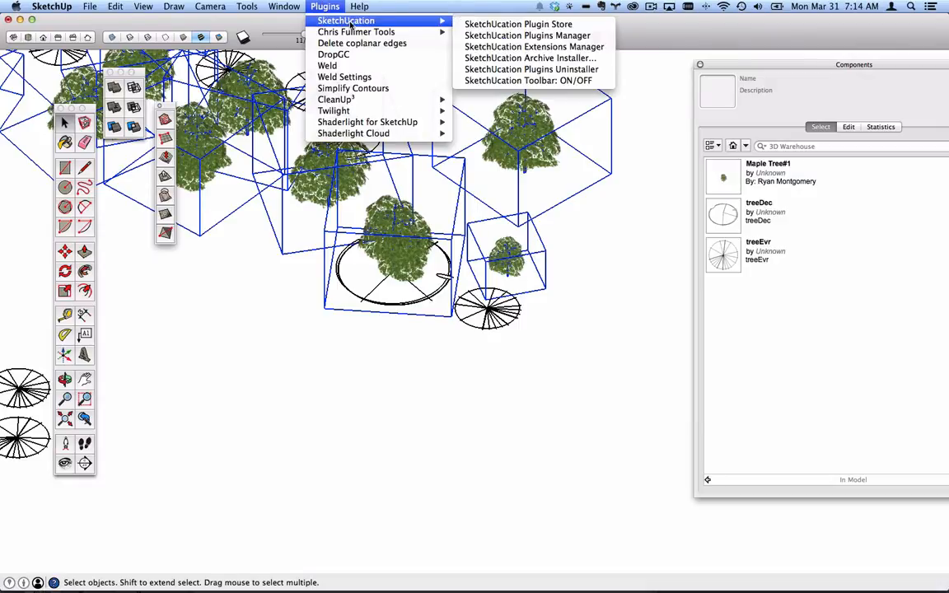
{"action": "mouse_move", "coordinate": [441, 31]}
{"action": "mouse_move", "coordinate": [595, 51]}
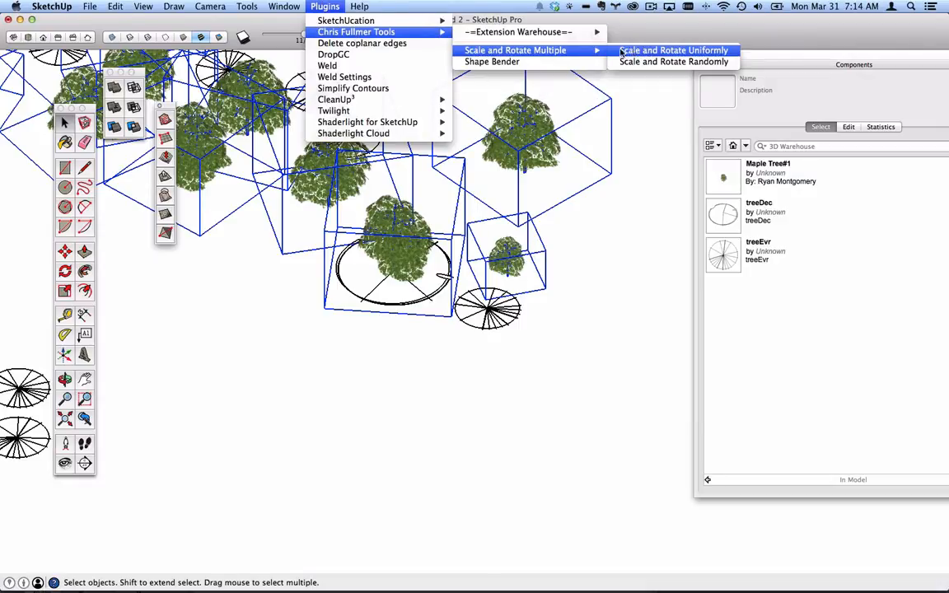
{"action": "left_click", "coordinate": [626, 50]}
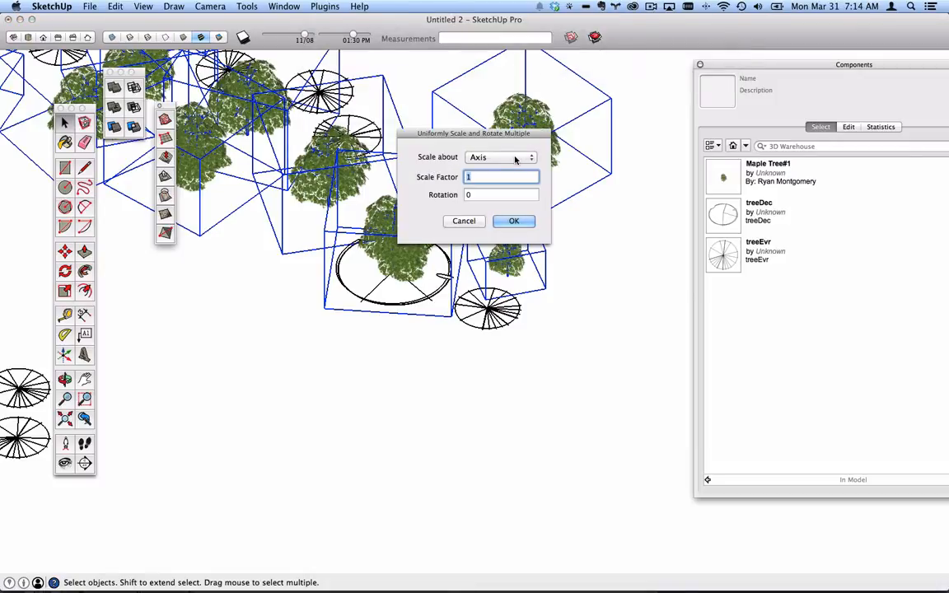
{"action": "left_click", "coordinate": [486, 162]}
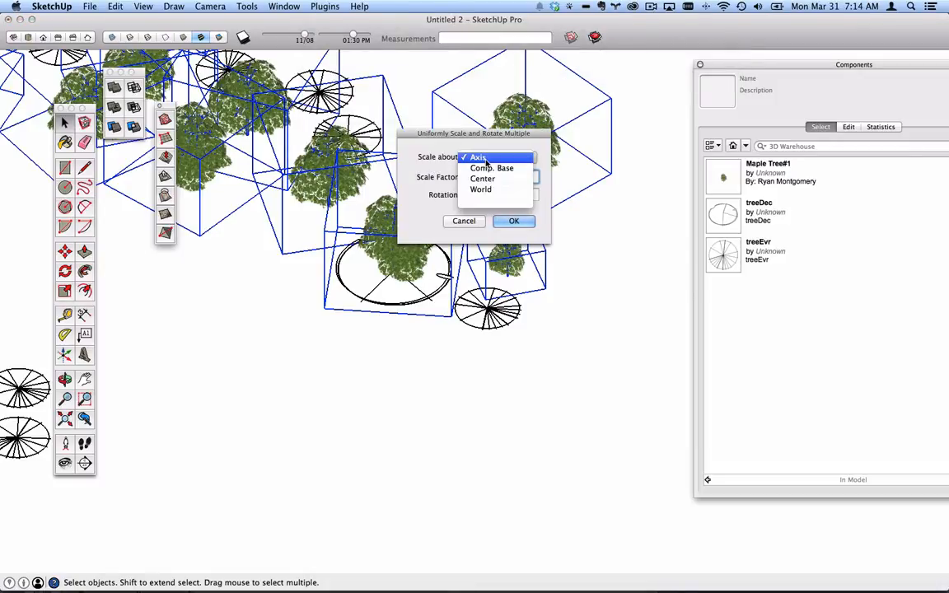
{"action": "left_click", "coordinate": [492, 171]}
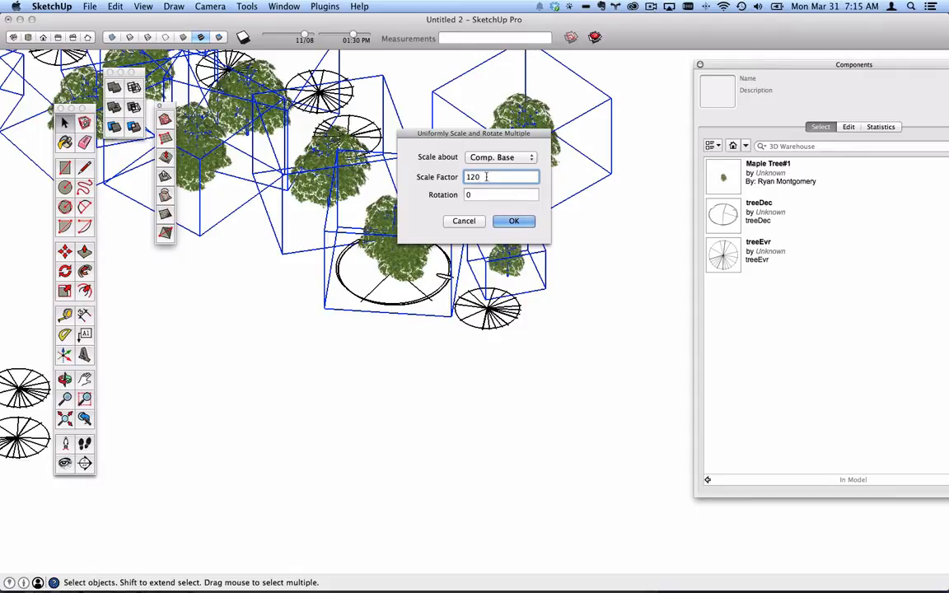
{"action": "left_click_drag", "start_coordinate": [486, 176], "coordinate": [462, 176]}
{"action": "type", "text": "1.2"}
{"action": "left_click", "coordinate": [514, 221]}
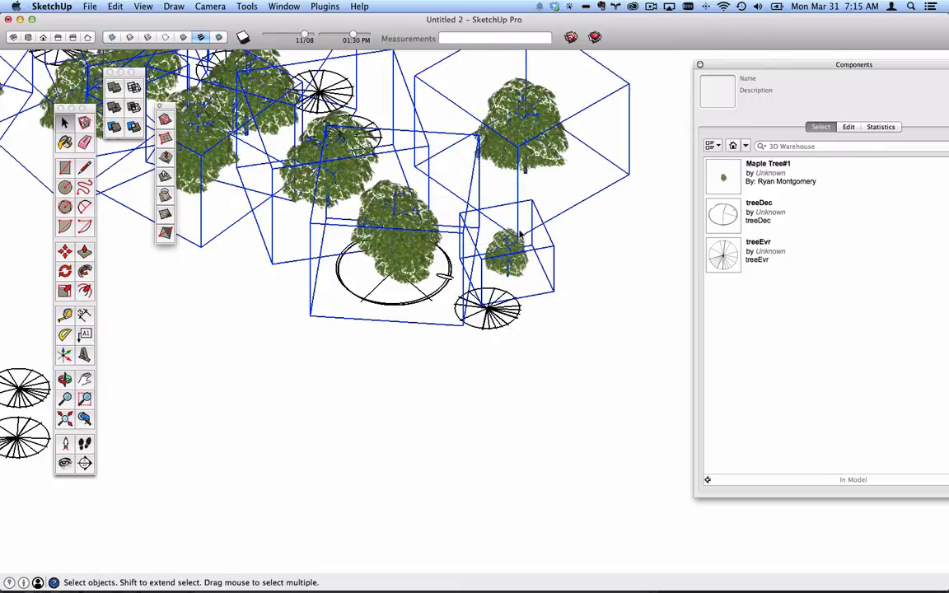
- Uniformly scale the selected maple trees again about their axis by a factor of 1.1
{"action": "middle_click_drag", "start_coordinate": [338, 239], "coordinate": [421, 164]}
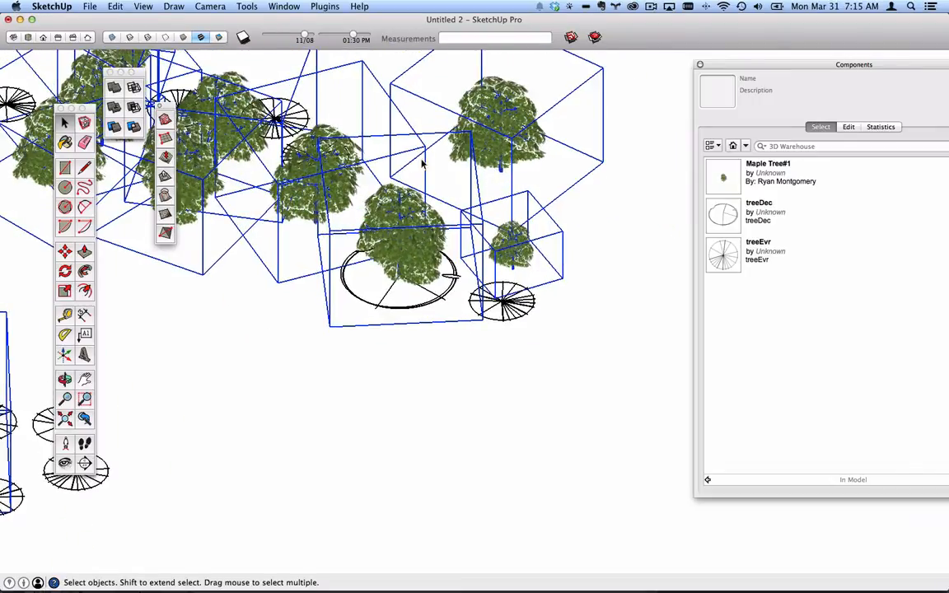
{"action": "left_click", "coordinate": [339, 5]}
{"action": "mouse_move", "coordinate": [379, 31]}
{"action": "mouse_move", "coordinate": [528, 51]}
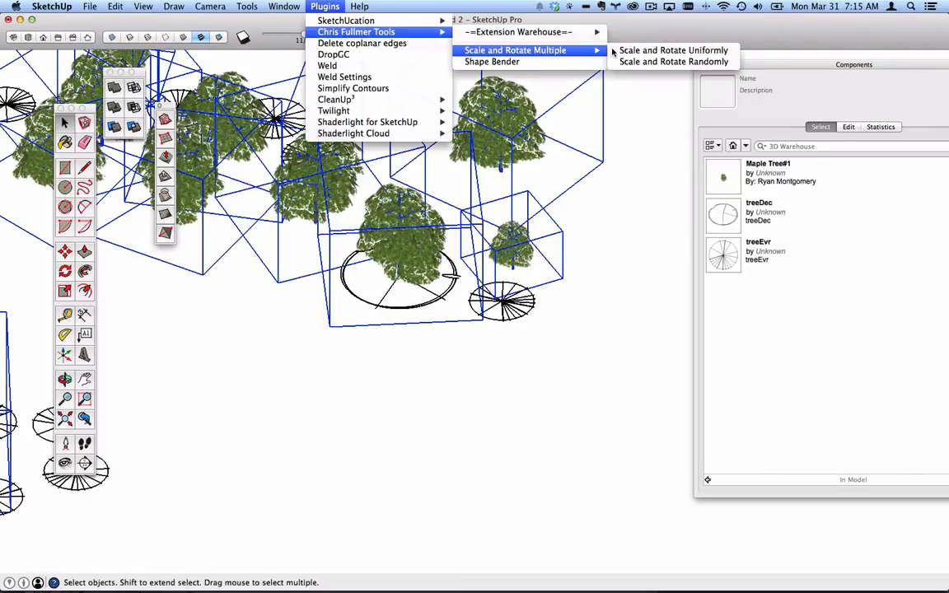
{"action": "left_click", "coordinate": [619, 50]}
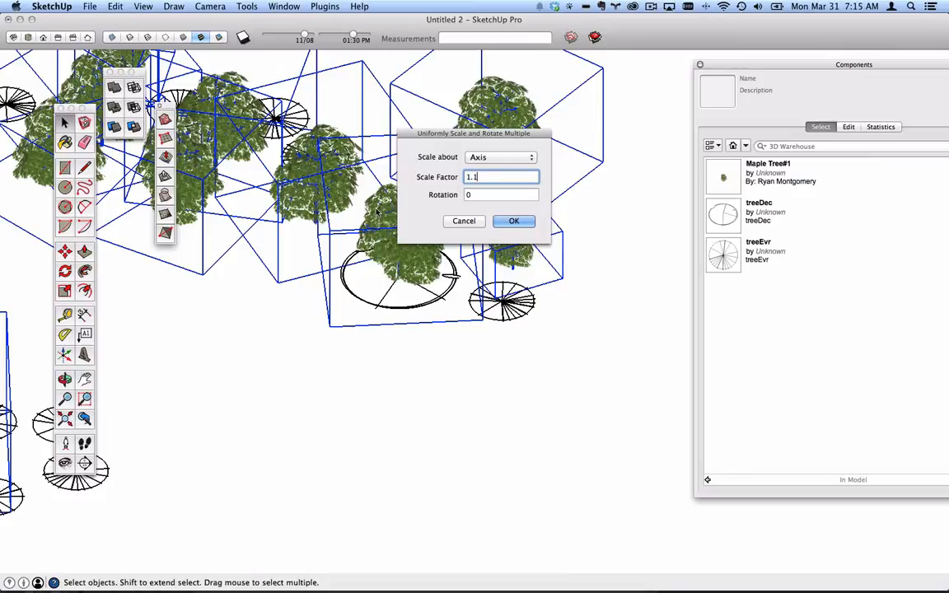
{"action": "left_click", "coordinate": [512, 221]}
{"action": "mouse_move", "coordinate": [515, 228]}
{"action": "middle_mouse_down"}
{"action": "mouse_move", "coordinate": [434, 263]}
{"action": "mouse_move", "coordinate": [428, 247]}
{"action": "mouse_move", "coordinate": [430, 233]}
{"action": "mouse_move", "coordinate": [509, 247]}
{"action": "middle_mouse_up"}
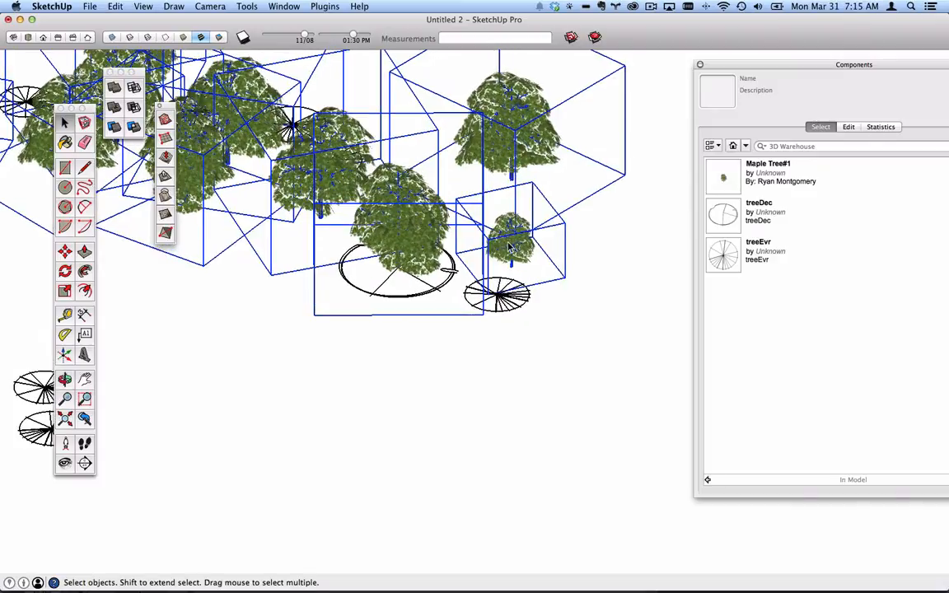
- Clear the selection and delete the treeDec reference symbol beneath the nearby maple tree
{"action": "left_click", "coordinate": [593, 250]}
{"action": "left_click", "coordinate": [382, 298]}
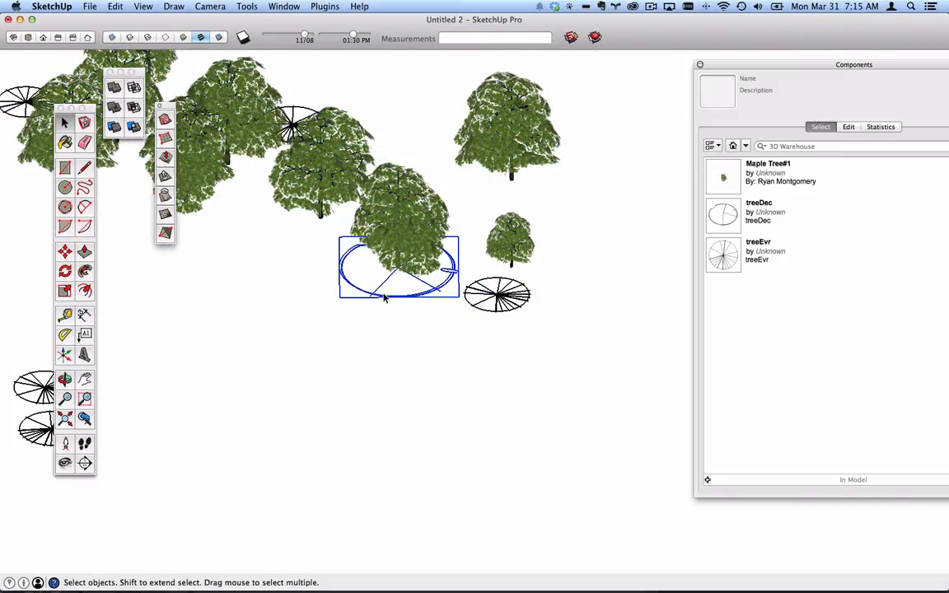
{"action": "key", "text": "Delete"}
{"action": "middle_click_drag", "start_coordinate": [383, 298], "coordinate": [476, 275]}
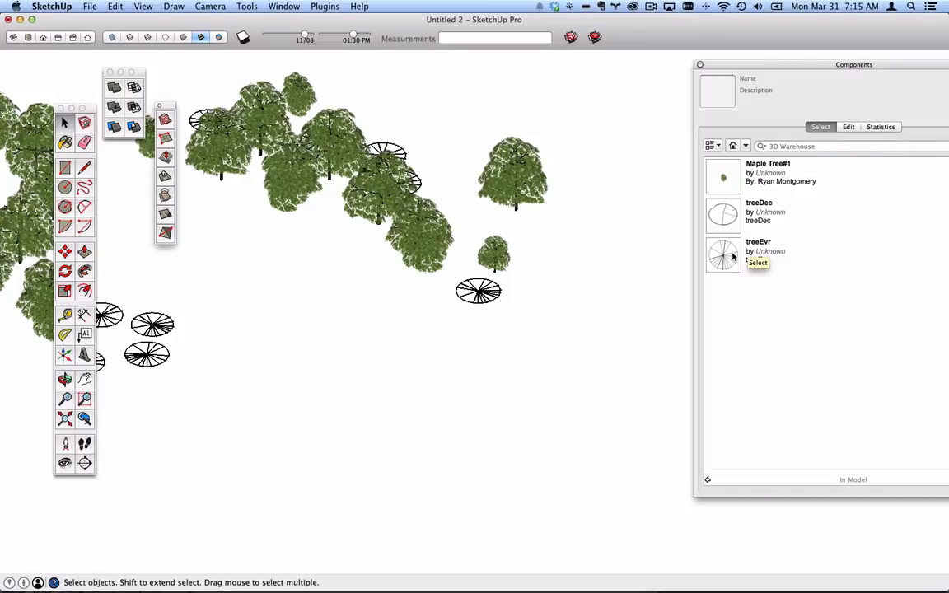
- Start a file import with the format set to SketchUp Files (*.skp)
{"action": "left_click", "coordinate": [325, 7]}
{"action": "left_click", "coordinate": [156, 4]}
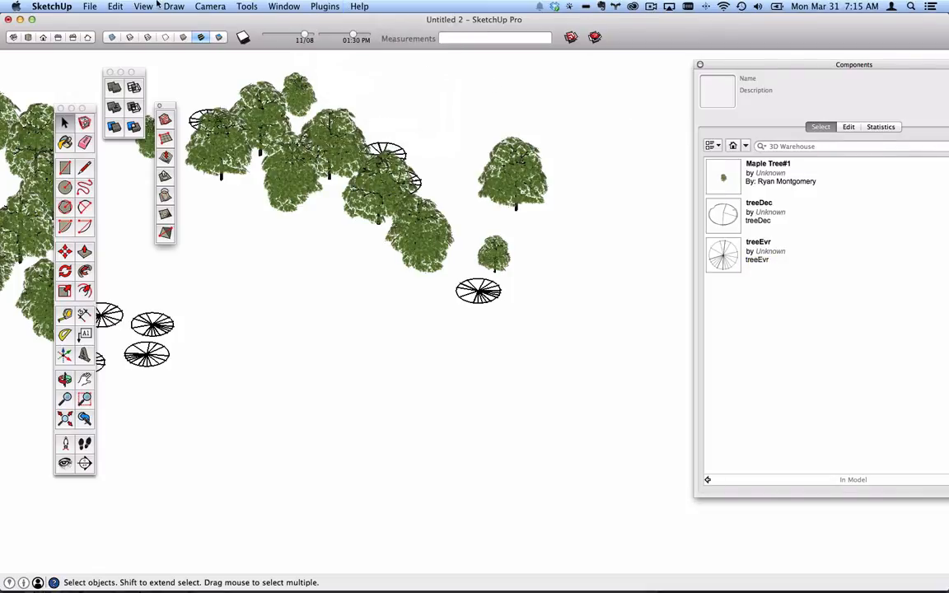
{"action": "left_click", "coordinate": [91, 6]}
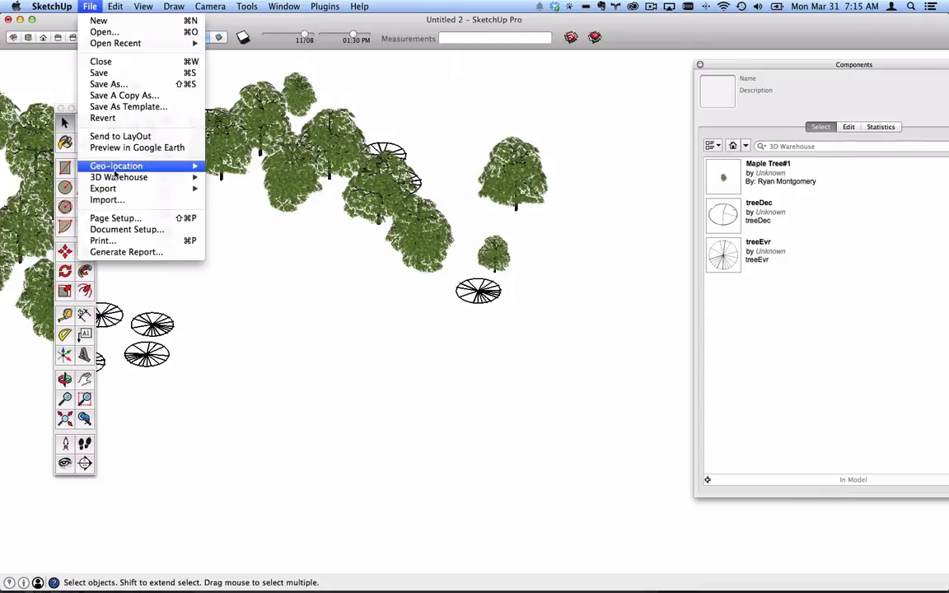
{"action": "mouse_move", "coordinate": [115, 6]}
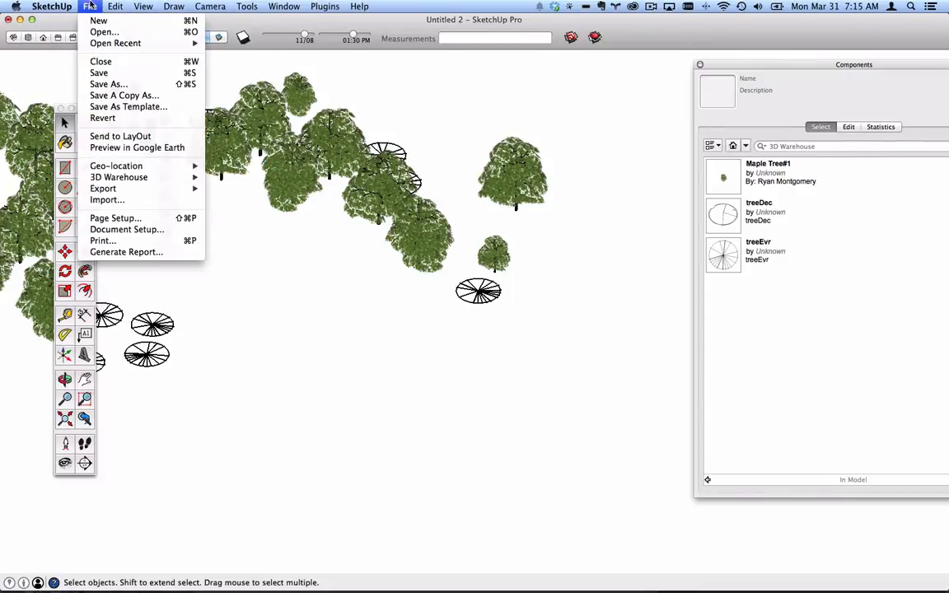
{"action": "left_click", "coordinate": [107, 200]}
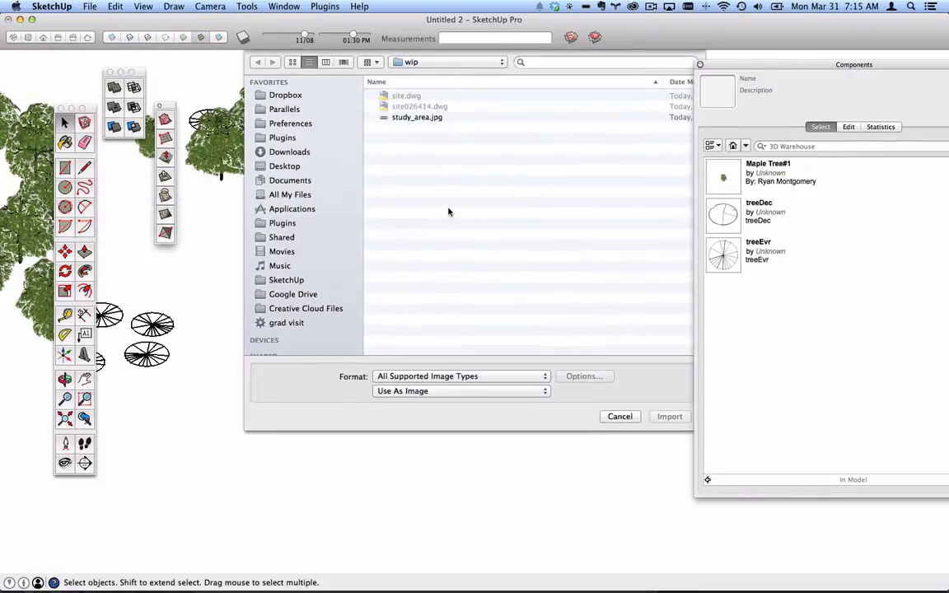
{"action": "left_click", "coordinate": [503, 377]}
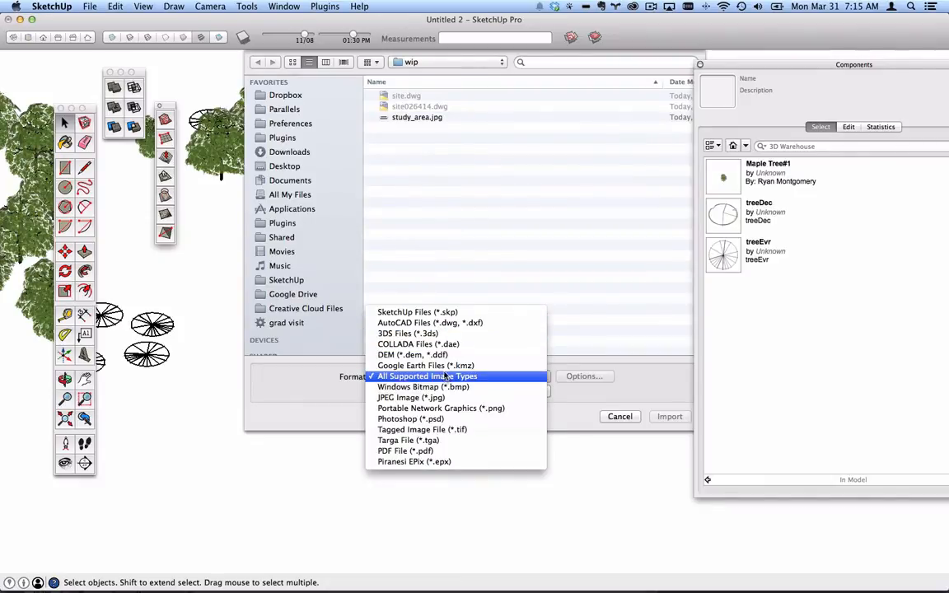
{"action": "left_click", "coordinate": [420, 312]}
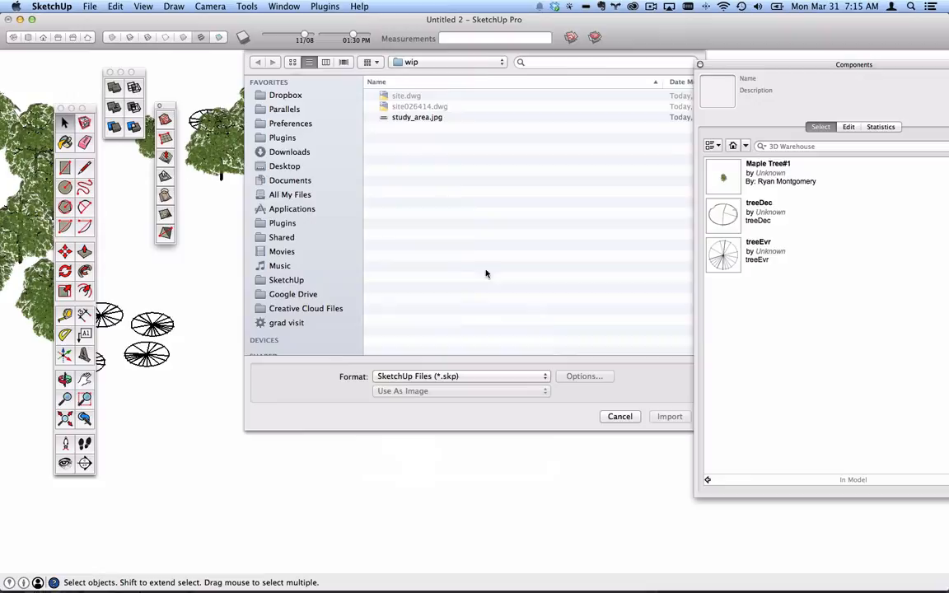
- Import Concolor Fir.skp from the "Example sketchup trees for competition" folder inside Downloads/landfx
{"action": "left_click", "coordinate": [452, 63]}
{"action": "left_click", "coordinate": [422, 75]}
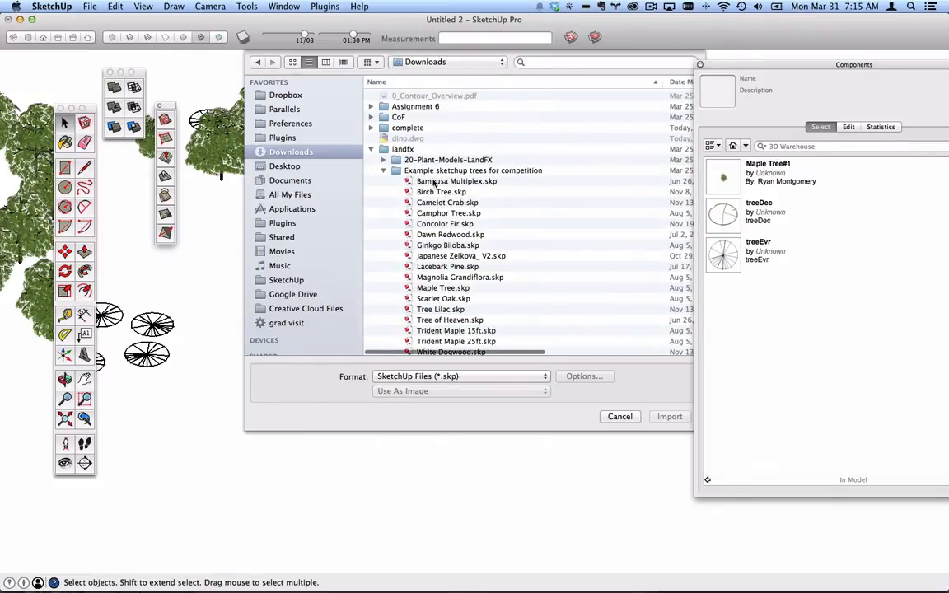
{"action": "scroll", "coordinate": [435, 263], "scroll_direction": "down", "scroll_amount": 1}
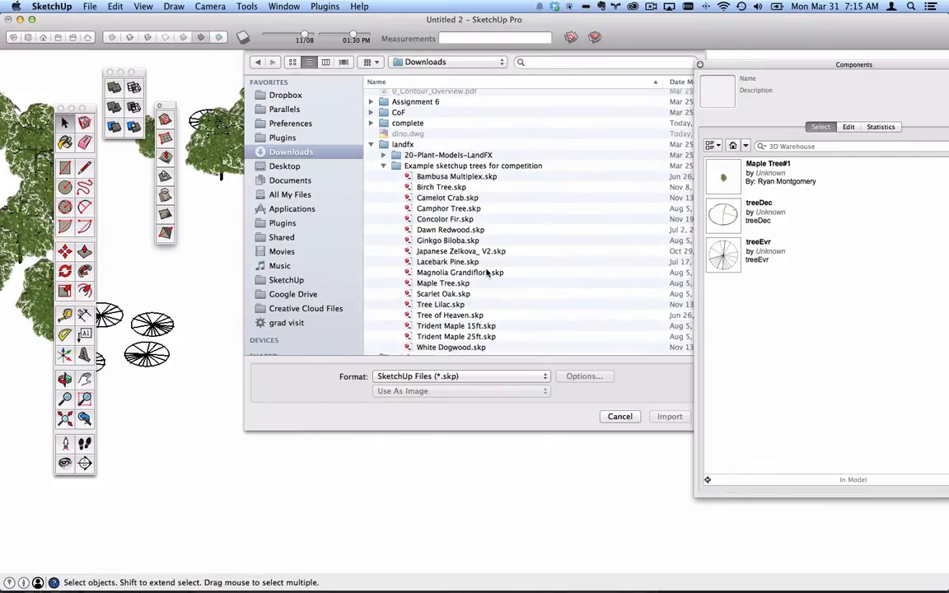
{"action": "scroll", "coordinate": [487, 278], "scroll_direction": "down", "scroll_amount": 1}
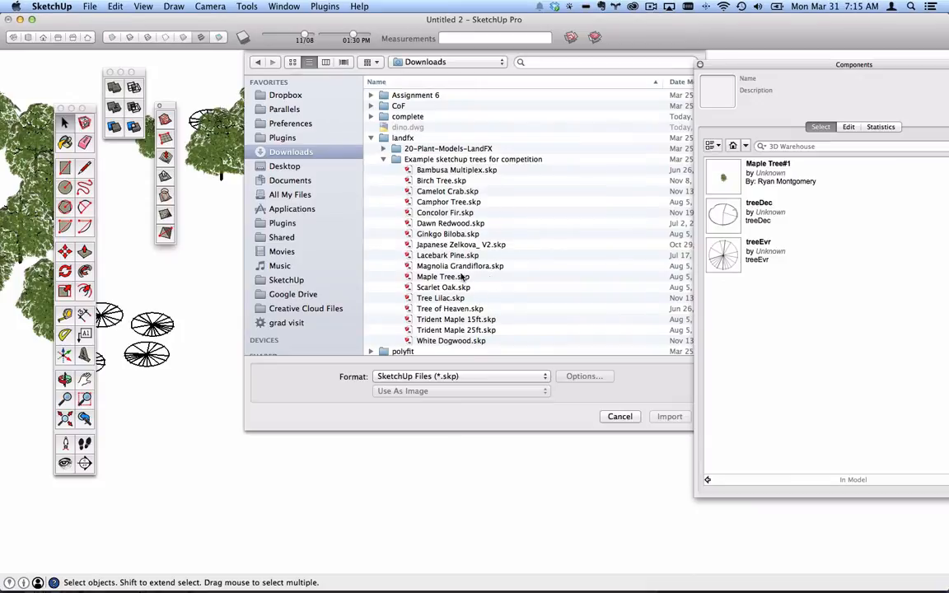
{"action": "left_click", "coordinate": [438, 212]}
{"action": "left_click", "coordinate": [677, 415]}
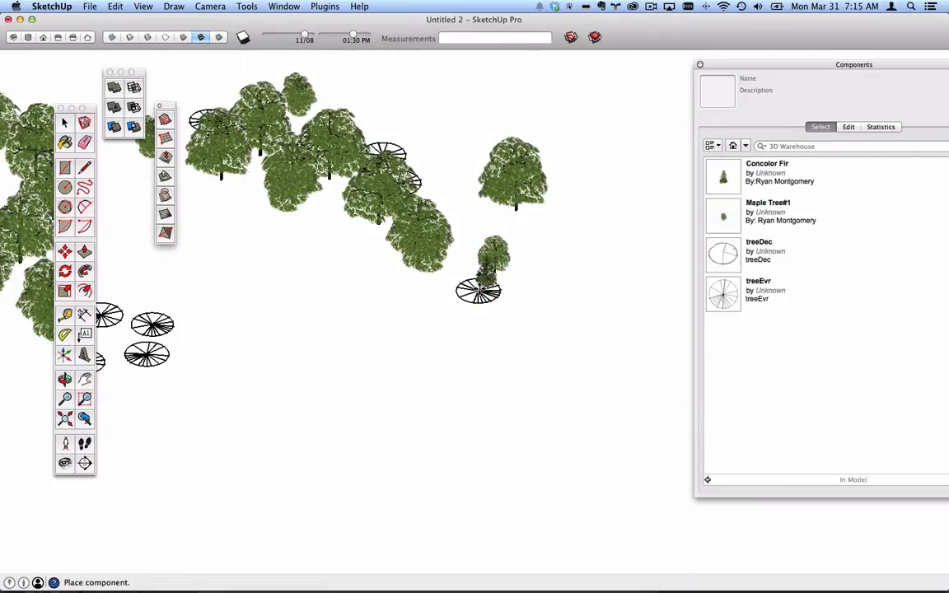
- Place the Concolor Fir at the center of the treeEvr symbol beside the small maple tree
{"action": "scroll", "coordinate": [478, 292], "scroll_direction": "up", "scroll_amount": 2}
{"action": "scroll", "coordinate": [478, 292], "scroll_direction": "up", "scroll_amount": 3}
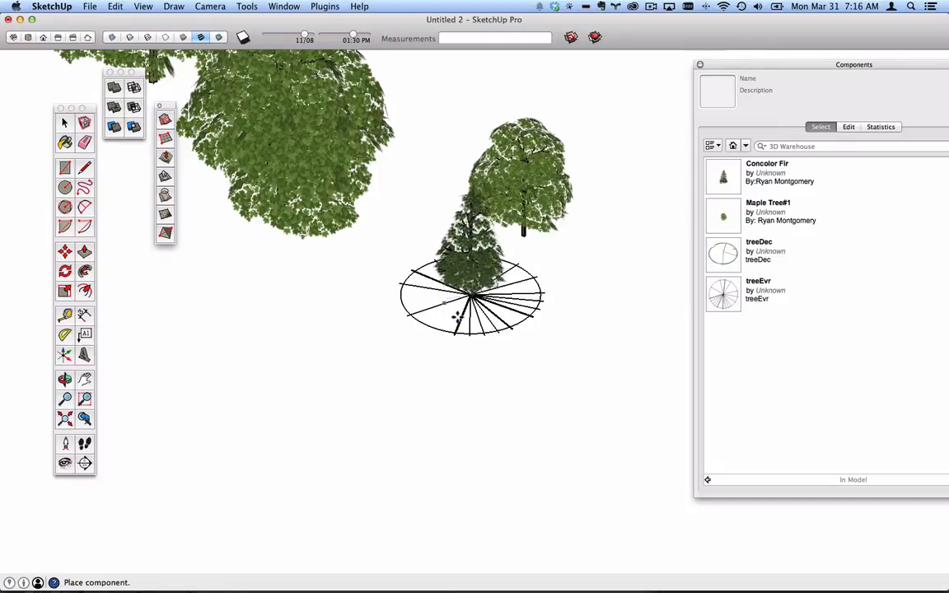
{"action": "left_click", "coordinate": [471, 295]}
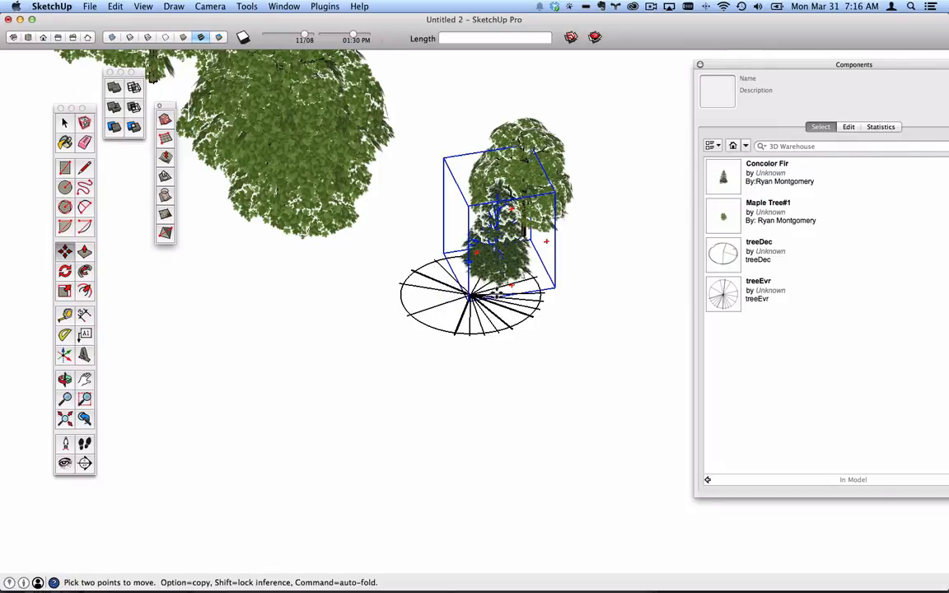
{"action": "middle_click_drag", "start_coordinate": [472, 294], "coordinate": [367, 242]}
{"action": "key", "text": "m"}
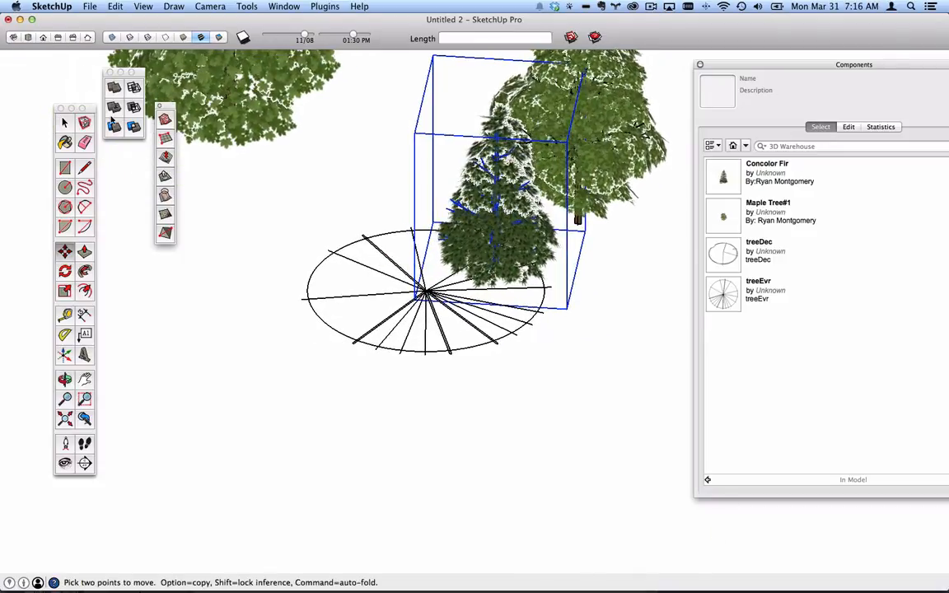
- Open the Concolor Fir component for editing and examine where its axes origin sits relative to the trunk, then leave the component
{"action": "left_click", "coordinate": [68, 123]}
{"action": "double_click", "coordinate": [498, 216]}
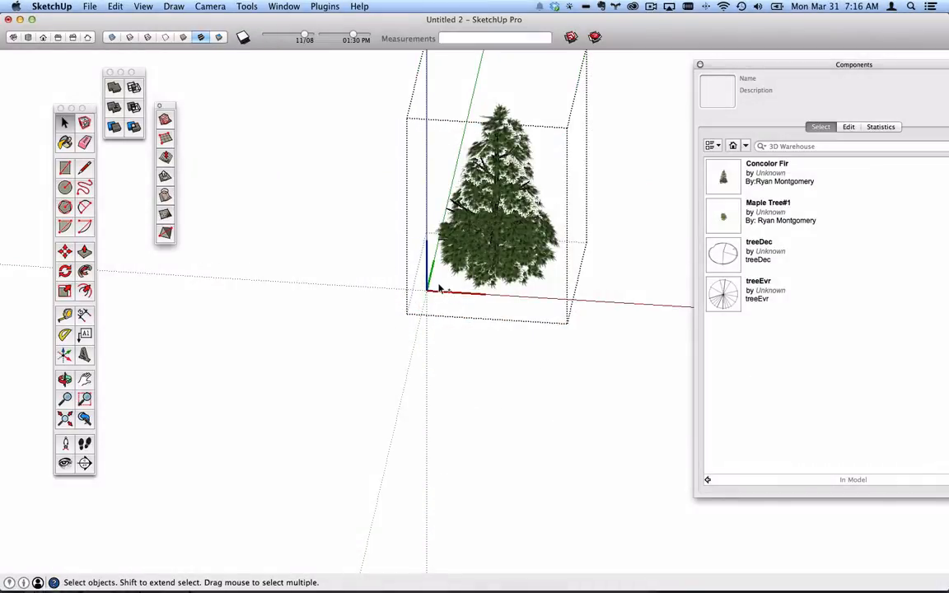
{"action": "key", "text": "q"}
{"action": "left_click", "coordinate": [490, 293]}
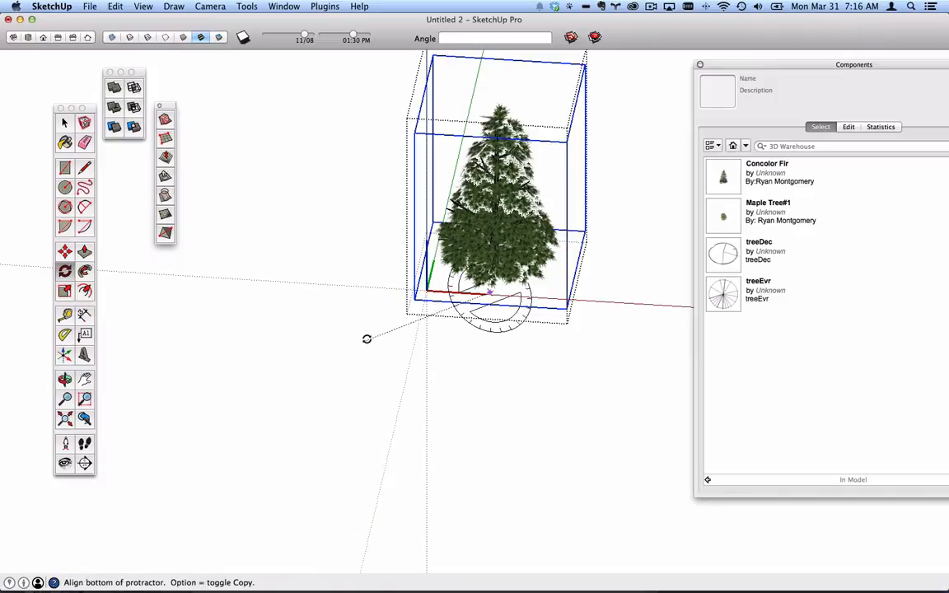
{"action": "key", "text": "Escape"}
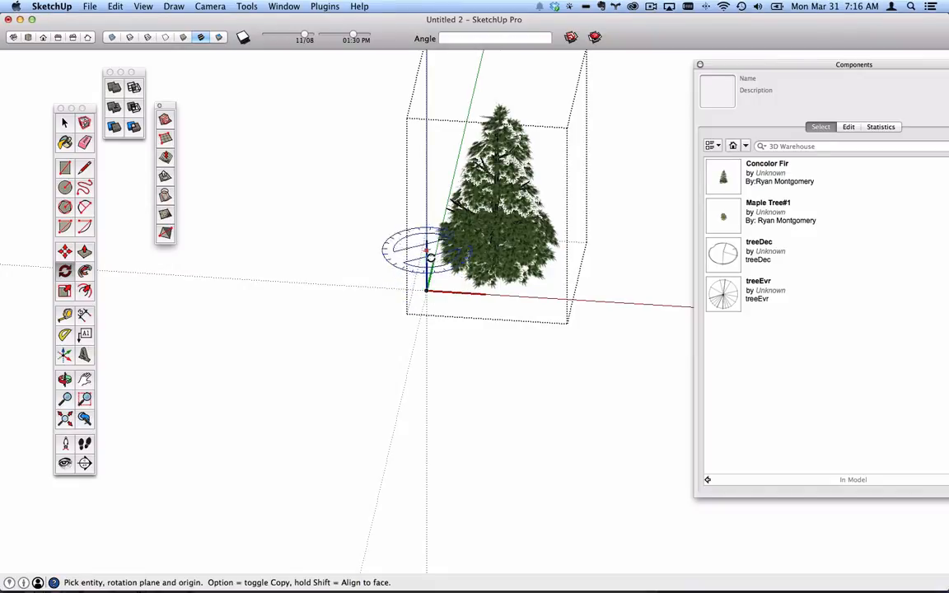
{"action": "key", "text": "space"}
{"action": "left_click", "coordinate": [449, 255]}
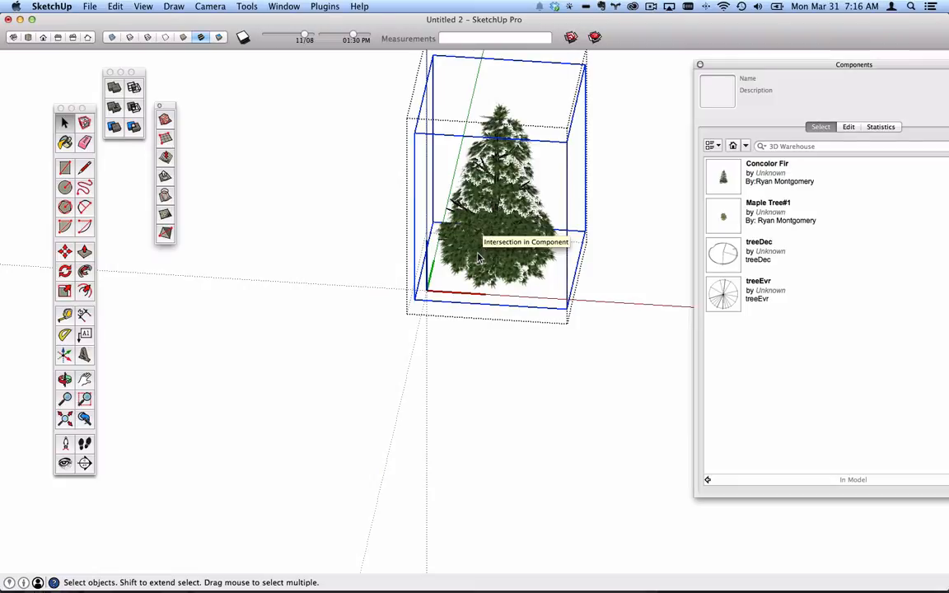
{"action": "key", "text": "Escape"}
- Try to rotate the Concolor Fir about the center of the treeEvr symbol
{"action": "left_click", "coordinate": [484, 275]}
{"action": "key", "text": "q"}
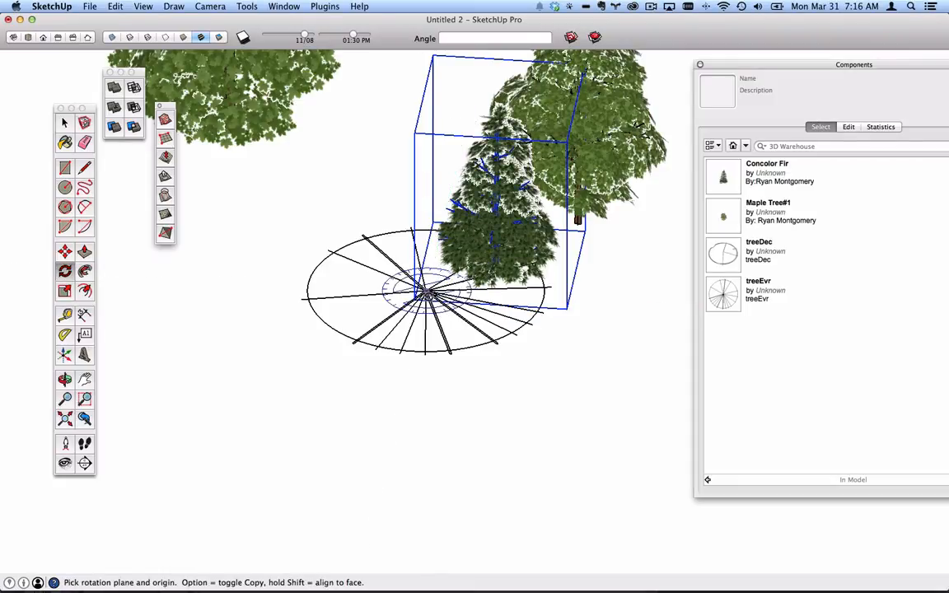
{"action": "left_click", "coordinate": [424, 290]}
{"action": "left_click", "coordinate": [646, 311]}
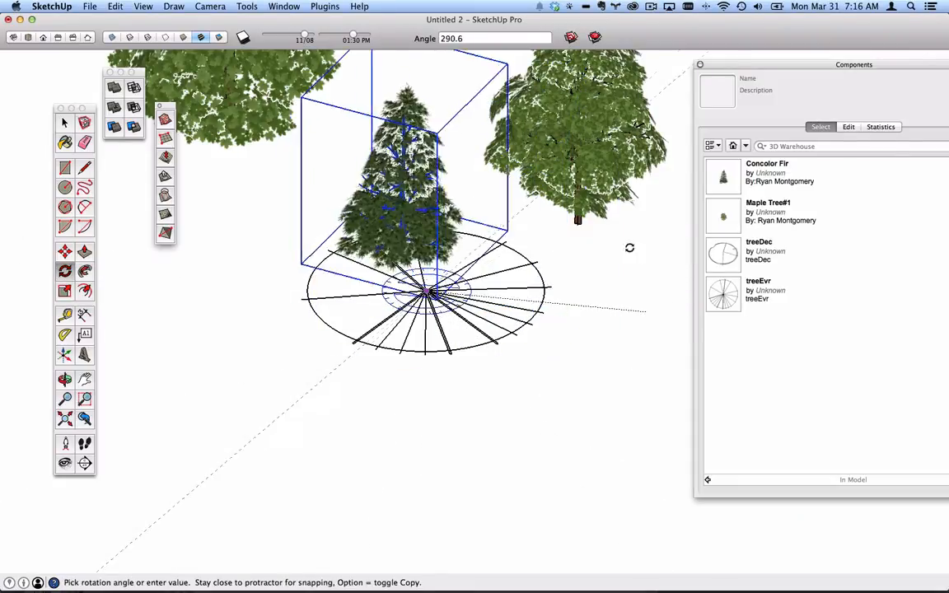
{"action": "left_click", "coordinate": [499, 366]}
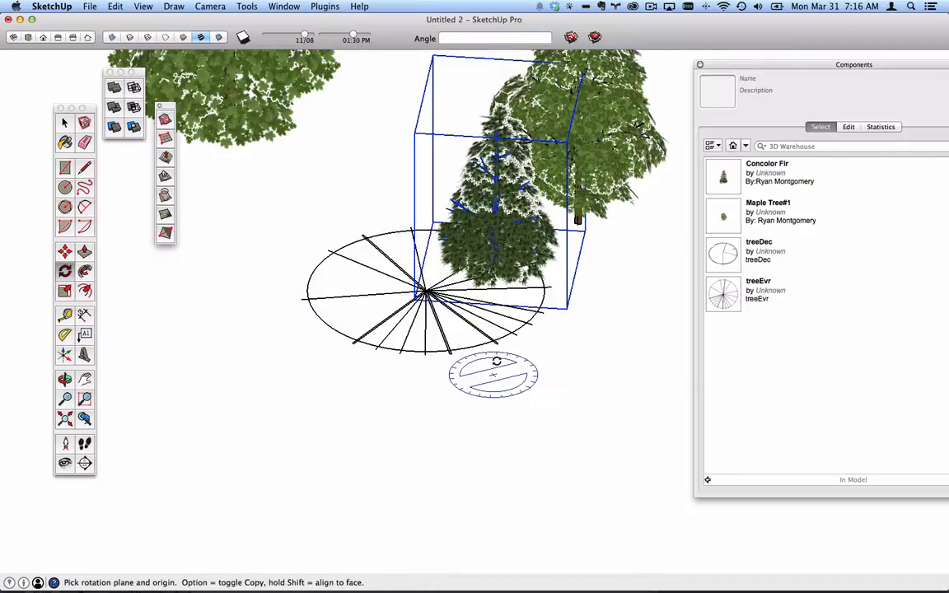
- Open the Concolor Fir component for editing and relocate its axes origin to the base of the trunk
{"action": "key", "text": "space"}
{"action": "double_click", "coordinate": [470, 212]}
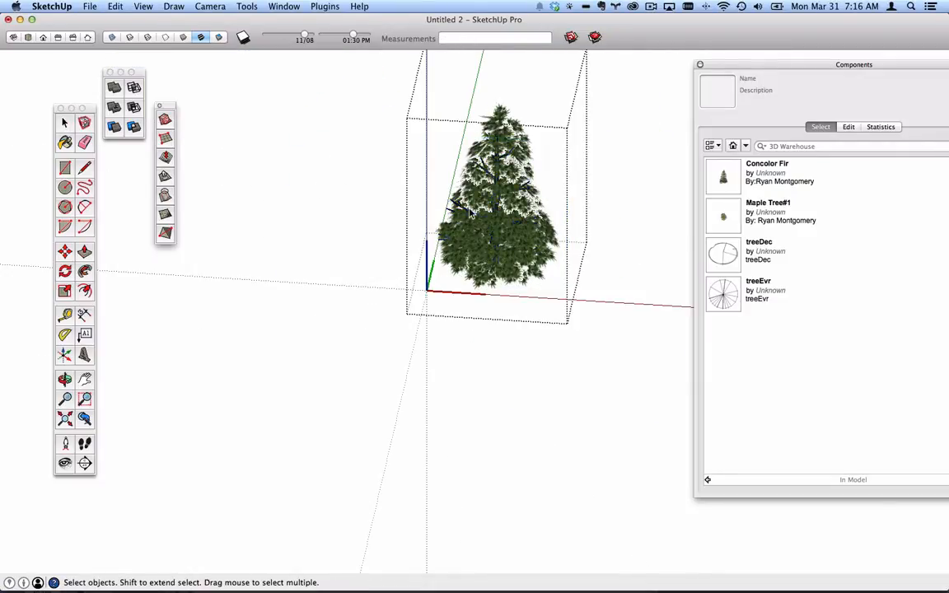
{"action": "middle_click_drag", "start_coordinate": [431, 274], "coordinate": [368, 289]}
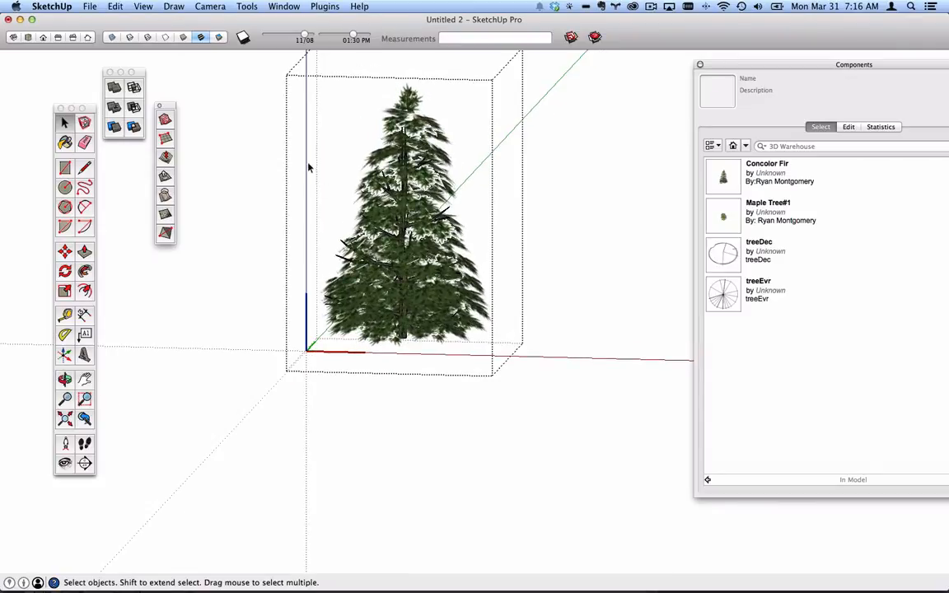
{"action": "middle_click_drag", "start_coordinate": [379, 346], "coordinate": [403, 259]}
{"action": "scroll", "coordinate": [403, 281], "scroll_direction": "up", "scroll_amount": 3}
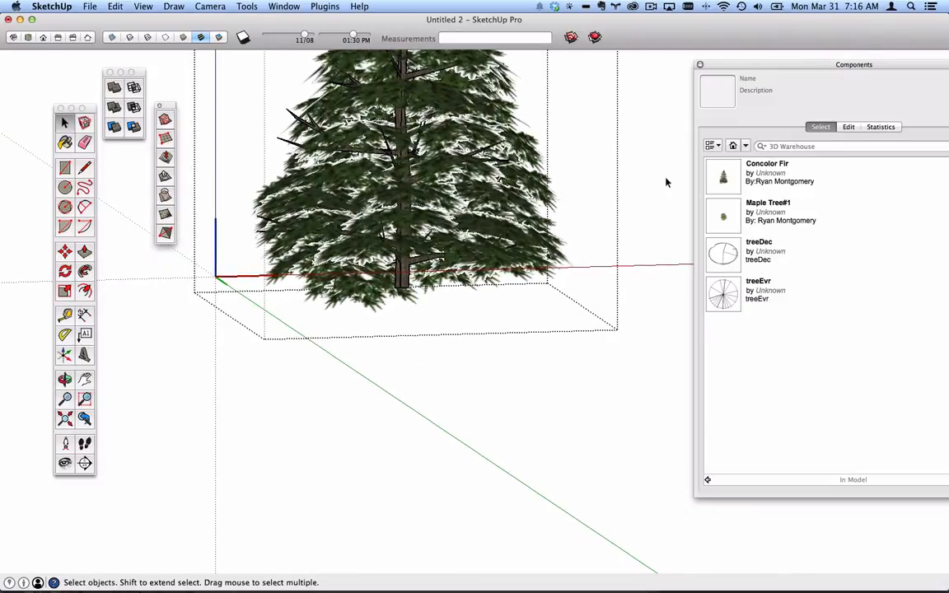
{"action": "right_click", "coordinate": [603, 178]}
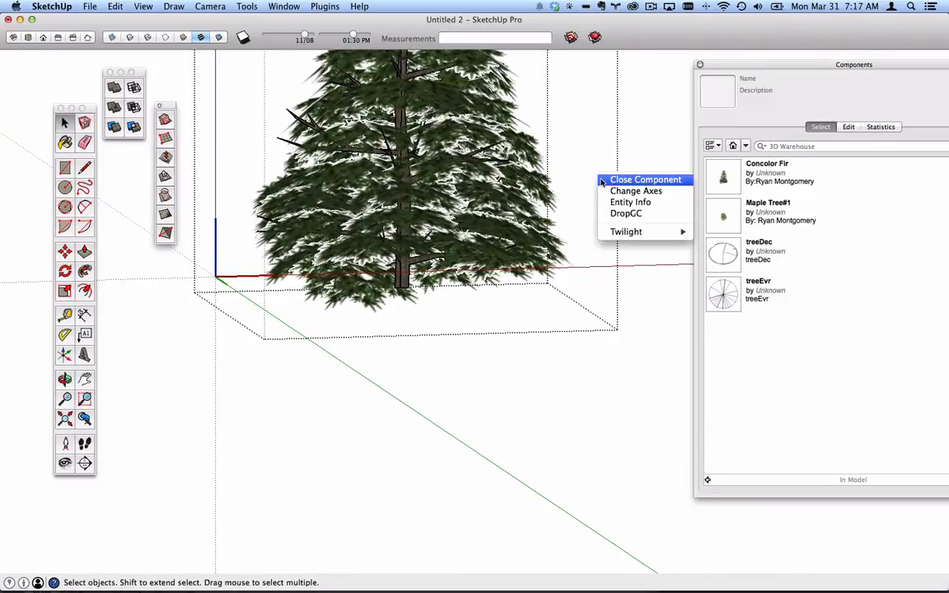
{"action": "left_click", "coordinate": [615, 192]}
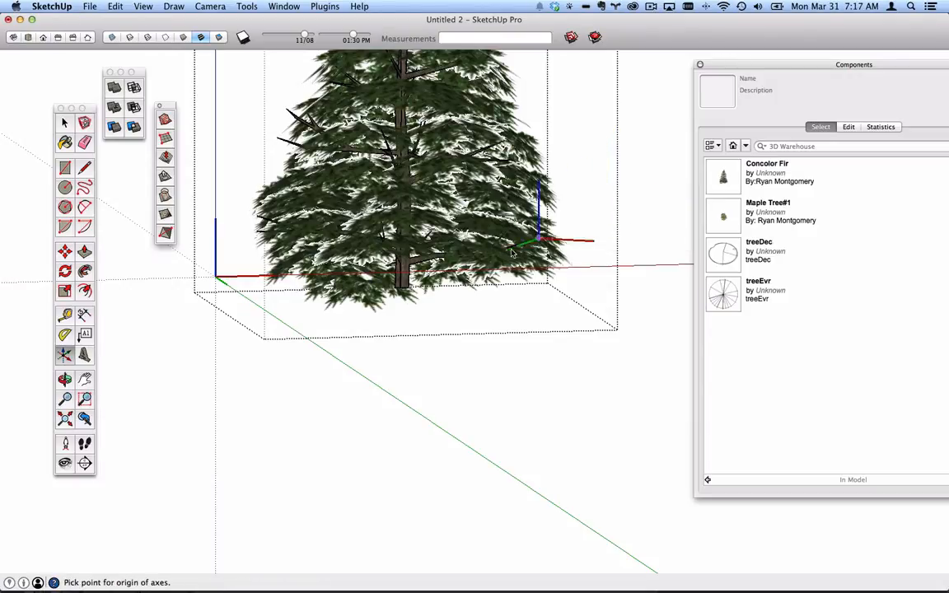
{"action": "left_click", "coordinate": [403, 291]}
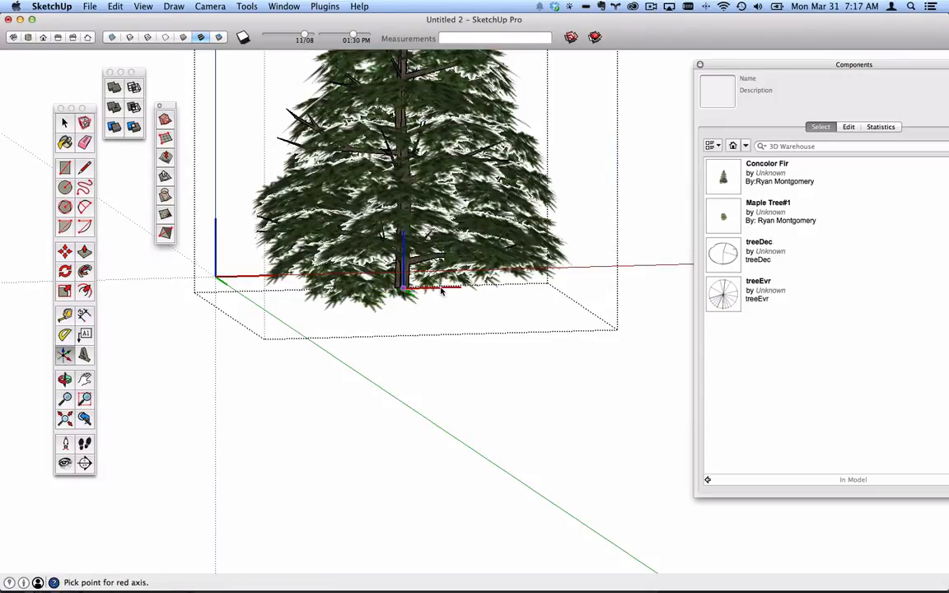
{"action": "left_click", "coordinate": [601, 287]}
{"action": "middle_click_drag", "start_coordinate": [447, 349], "coordinate": [449, 308]}
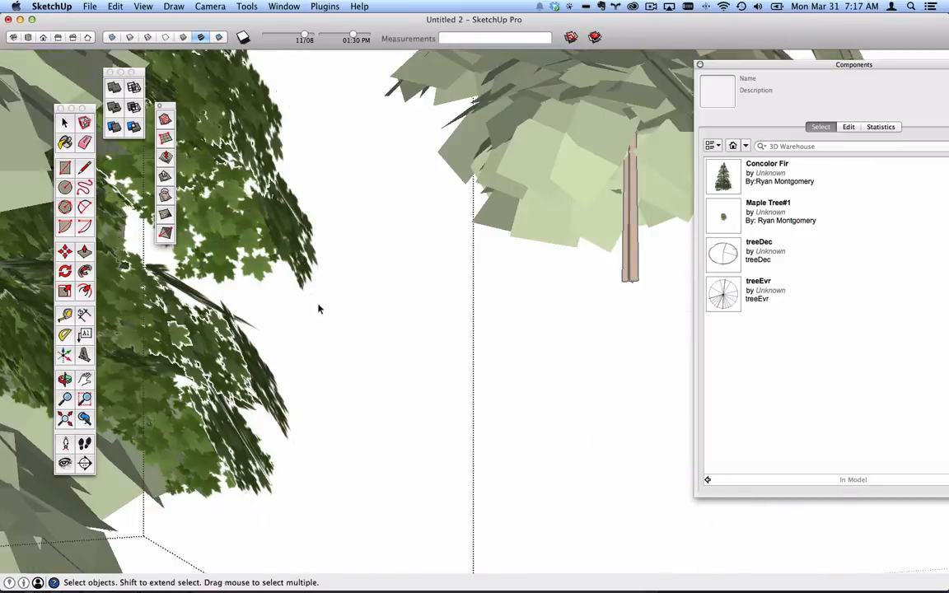
- Leave the component and delete the off-center Concolor Fir beside the small maple tree
{"action": "middle_click_drag", "start_coordinate": [318, 307], "coordinate": [505, 218]}
{"action": "key", "text": "space"}
{"action": "left_click", "coordinate": [481, 344]}
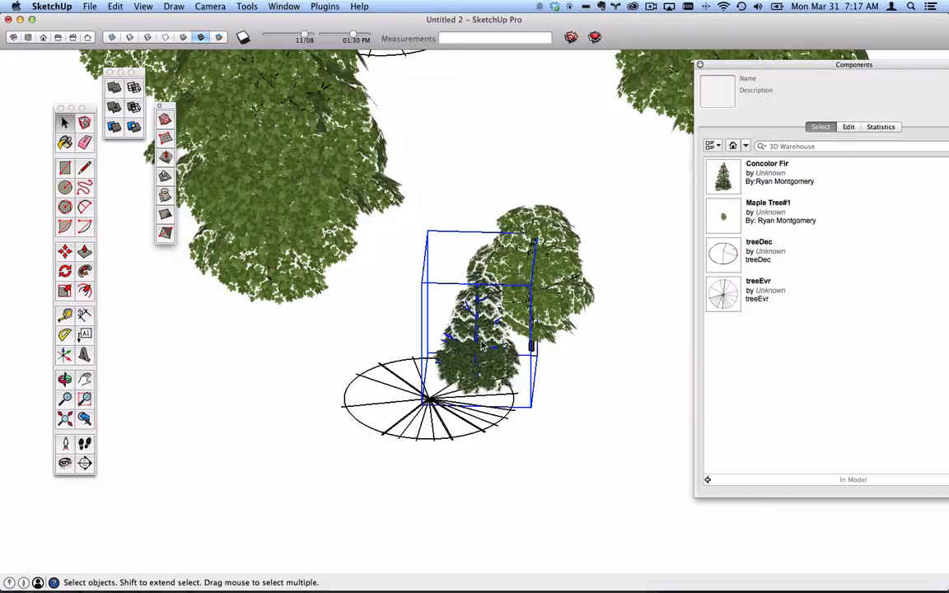
{"action": "key", "text": "Delete"}
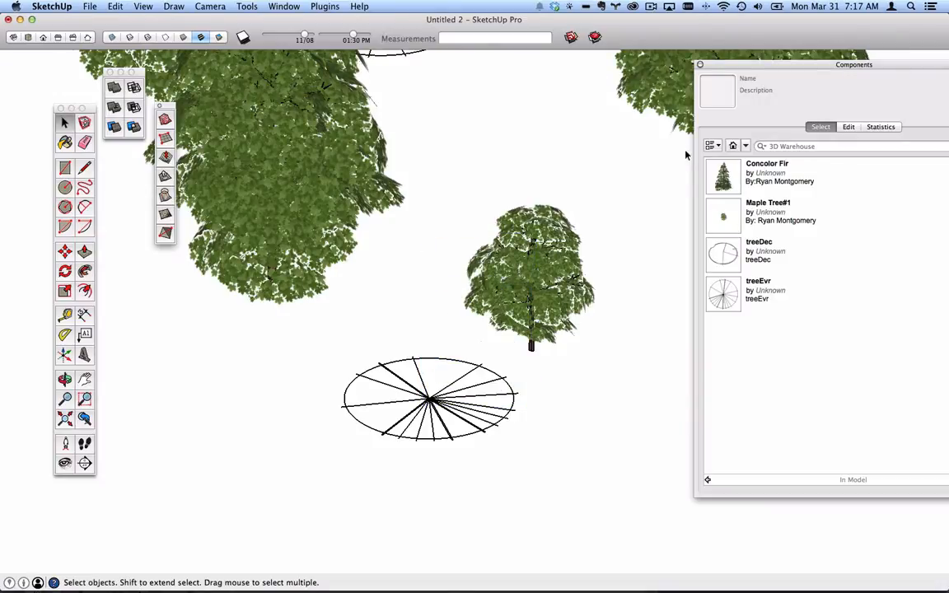
- Insert a new Concolor Fir from the in-model components at the center of the treeEvr symbol beside the small maple, then deselect it
{"action": "left_click", "coordinate": [723, 176]}
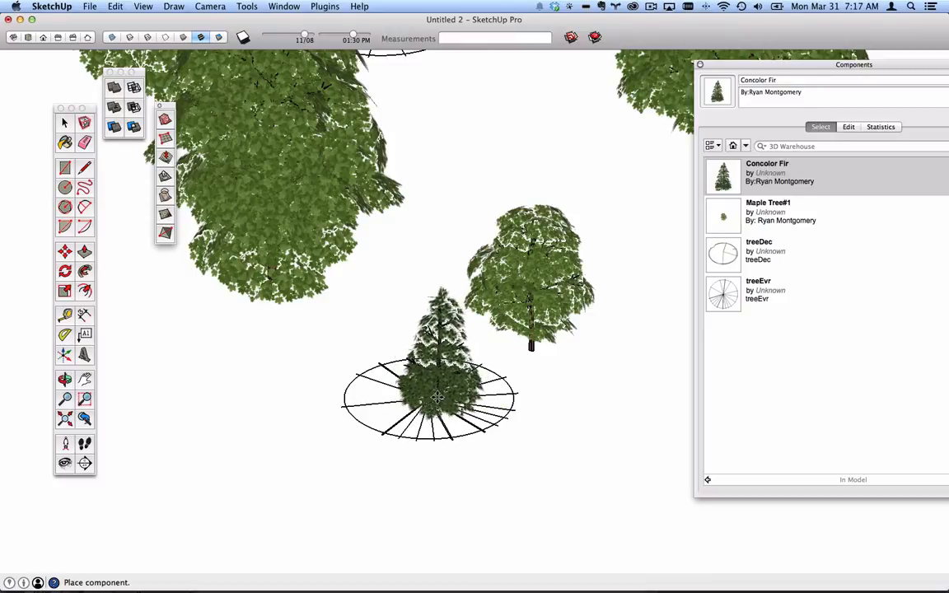
{"action": "left_click", "coordinate": [429, 401]}
{"action": "middle_click_drag", "start_coordinate": [474, 419], "coordinate": [255, 308]}
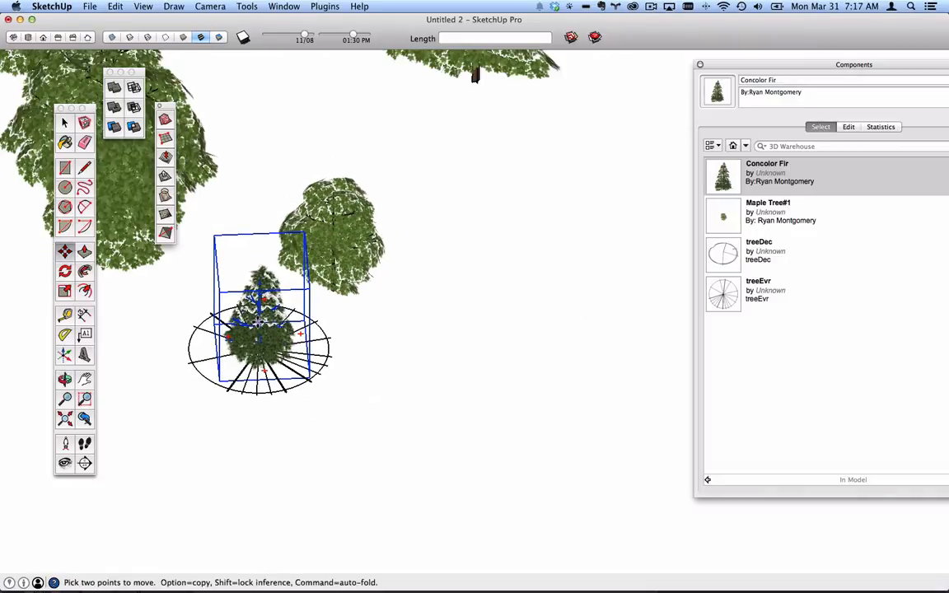
{"action": "left_click", "coordinate": [65, 122]}
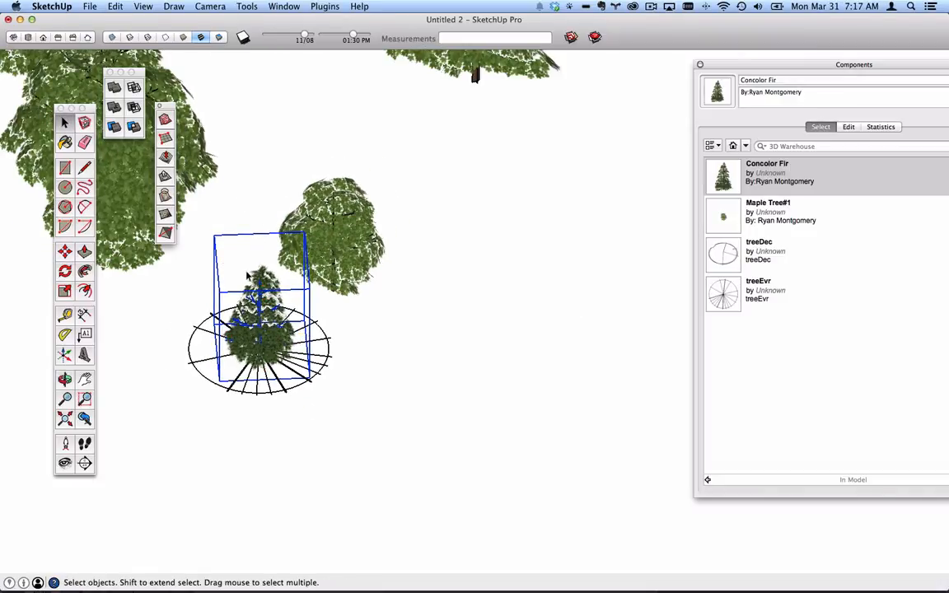
{"action": "left_click", "coordinate": [350, 326]}
{"action": "left_click", "coordinate": [268, 332]}
{"action": "left_click", "coordinate": [316, 336]}
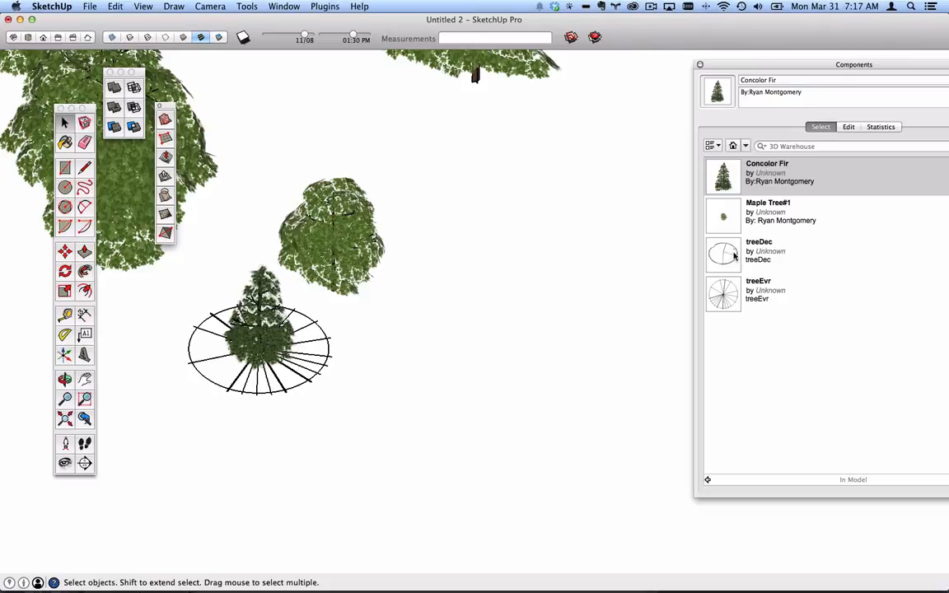
- Select all instances of the treeEvr symbol and replace them with the Concolor Fir component, then clear the selection
{"action": "right_click", "coordinate": [731, 292]}
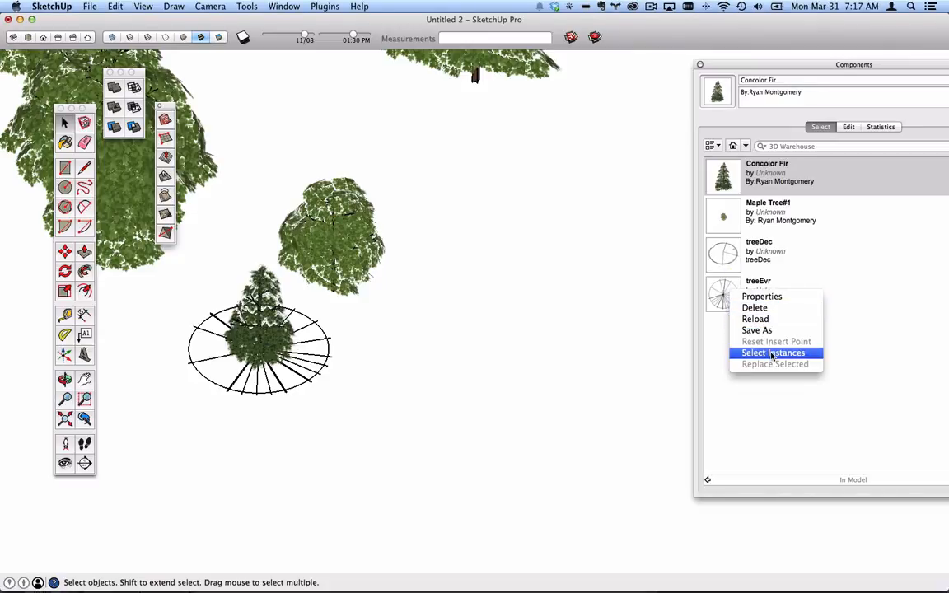
{"action": "left_click", "coordinate": [772, 353]}
{"action": "scroll", "coordinate": [418, 271], "scroll_direction": "down", "scroll_amount": 6}
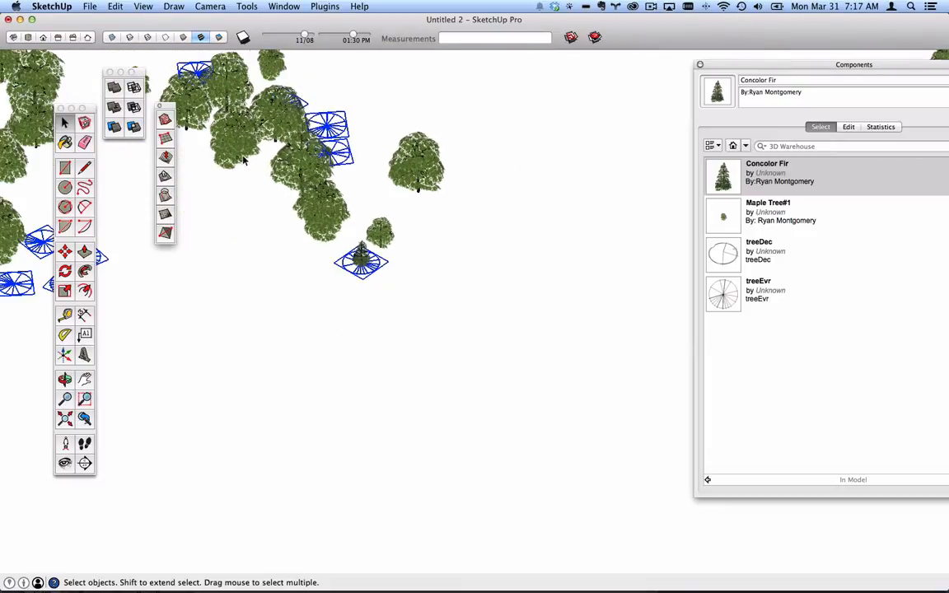
{"action": "scroll", "coordinate": [362, 246], "scroll_direction": "up", "scroll_amount": 6}
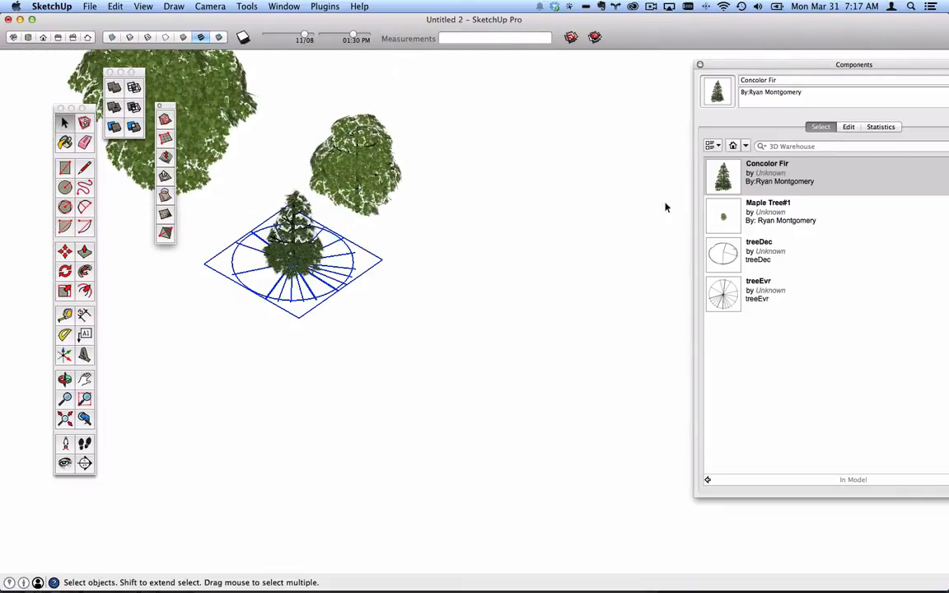
{"action": "left_click_drag", "start_coordinate": [847, 66], "coordinate": [726, 72]}
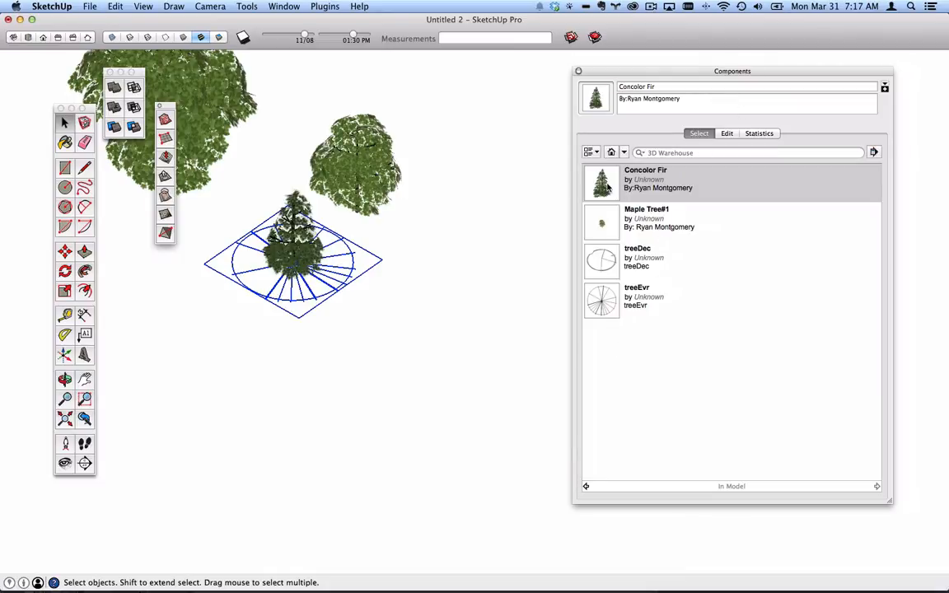
{"action": "right_click", "coordinate": [638, 181]}
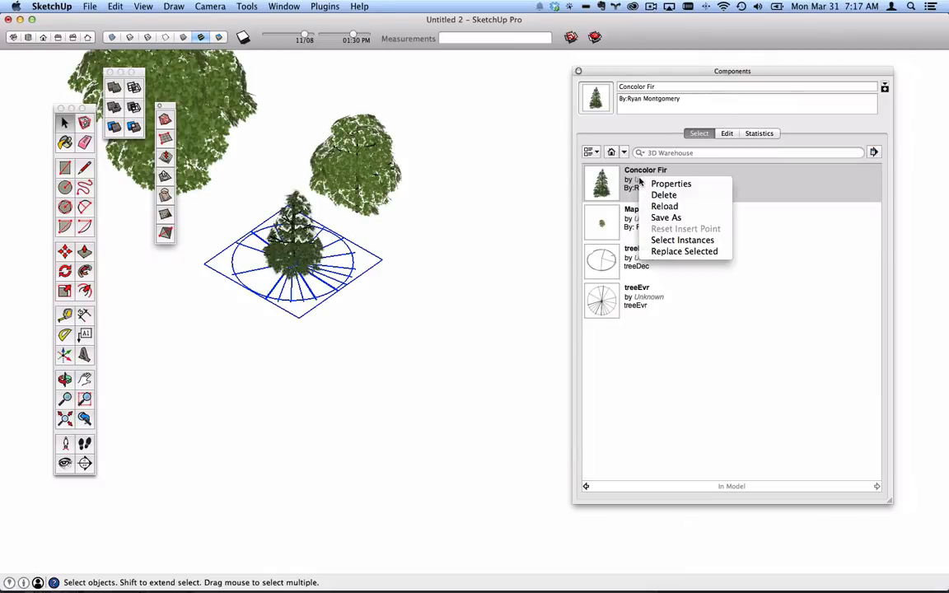
{"action": "left_click", "coordinate": [706, 254]}
{"action": "scroll", "coordinate": [469, 288], "scroll_direction": "down", "scroll_amount": 6}
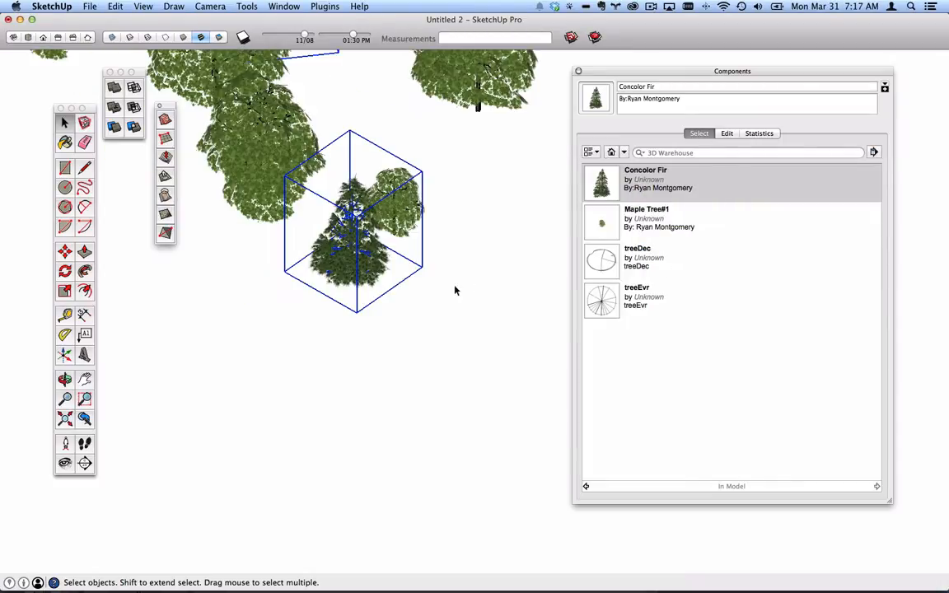
{"action": "middle_click_drag", "start_coordinate": [359, 268], "coordinate": [456, 403]}
{"action": "scroll", "coordinate": [412, 366], "scroll_direction": "down", "scroll_amount": 4}
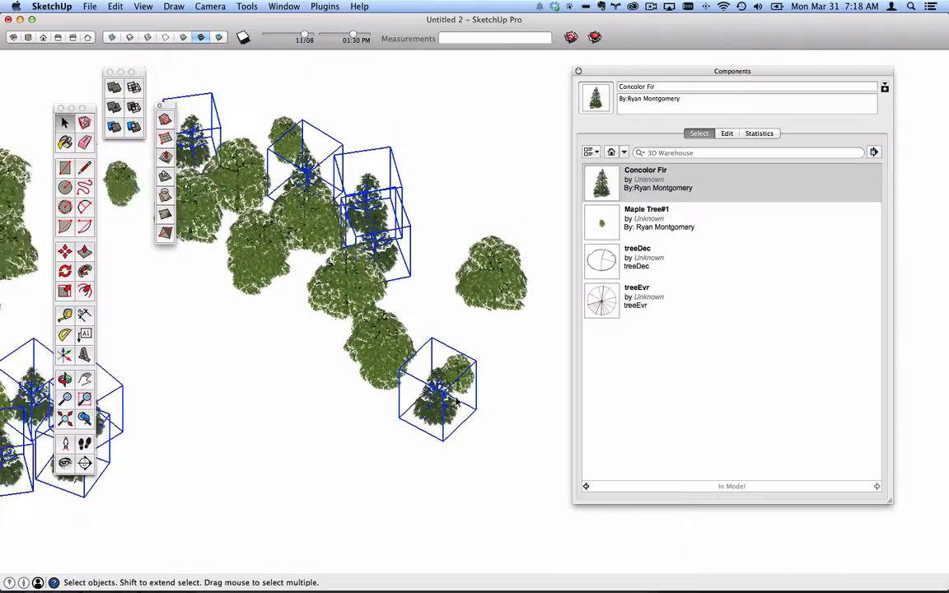
{"action": "scroll", "coordinate": [391, 368], "scroll_direction": "up", "scroll_amount": 3}
{"action": "left_click", "coordinate": [442, 190]}
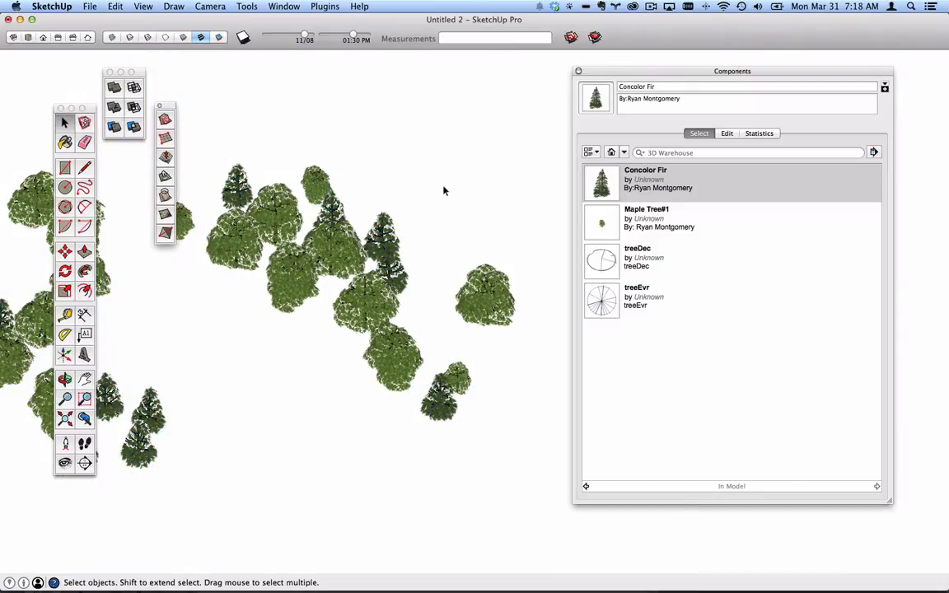
{"action": "middle_click_drag", "start_coordinate": [441, 191], "coordinate": [312, 263]}
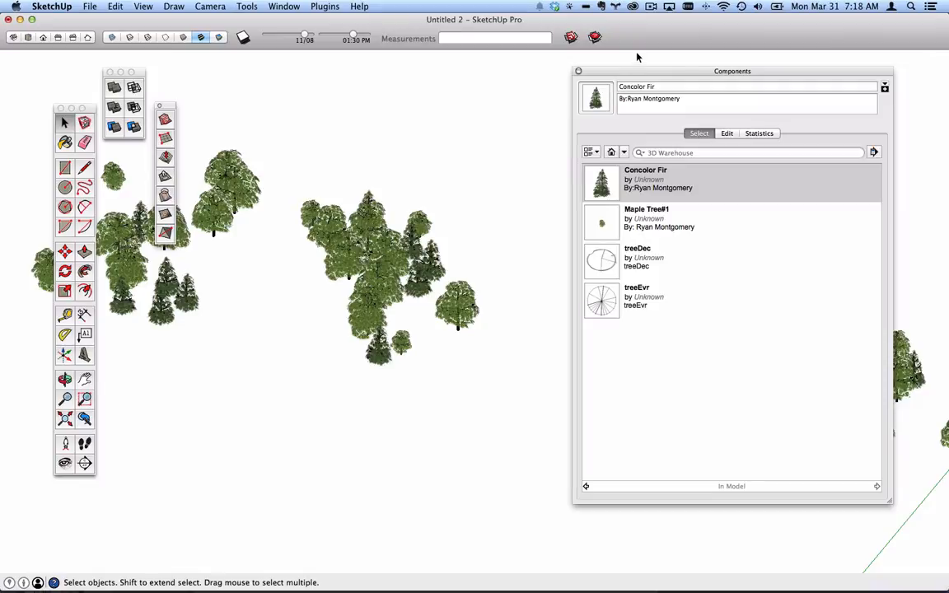
- Close the Components window and select all the maple and fir trees floating above the terrain
{"action": "left_click", "coordinate": [579, 74]}
{"action": "scroll", "coordinate": [559, 311], "scroll_direction": "down", "scroll_amount": 6}
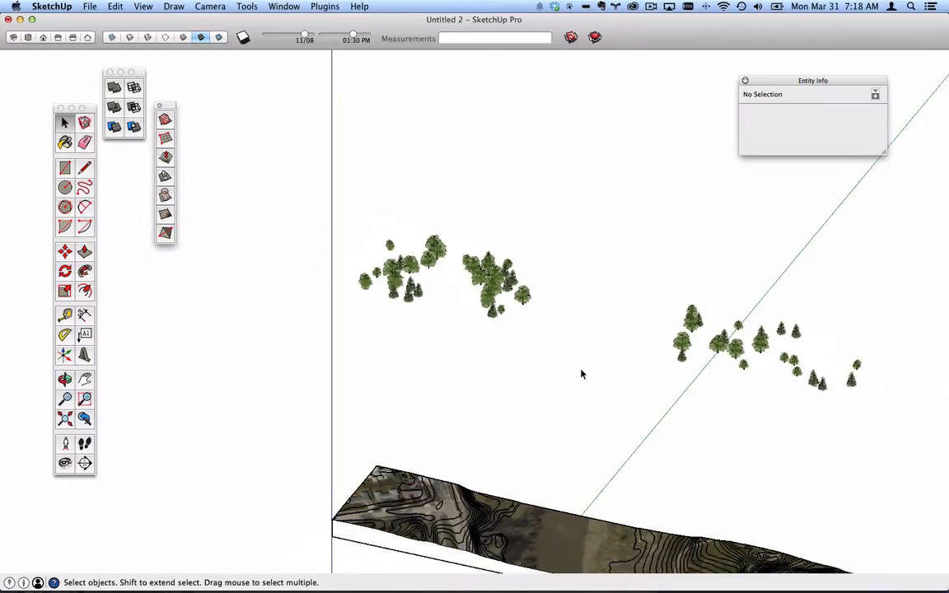
{"action": "scroll", "coordinate": [580, 375], "scroll_direction": "down", "scroll_amount": 3}
{"action": "middle_click_drag", "start_coordinate": [581, 375], "coordinate": [473, 262]}
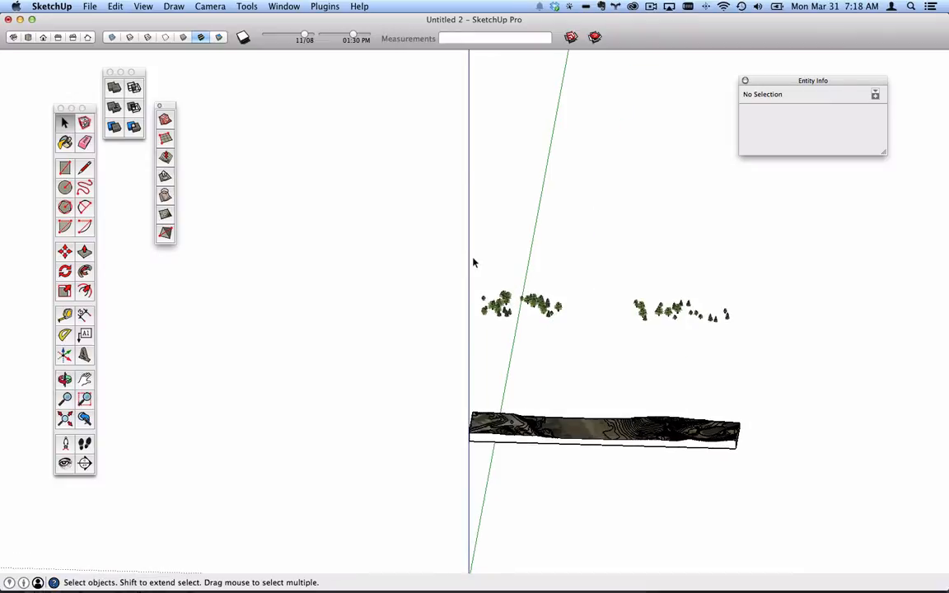
{"action": "left_click_drag", "start_coordinate": [443, 252], "coordinate": [777, 351]}
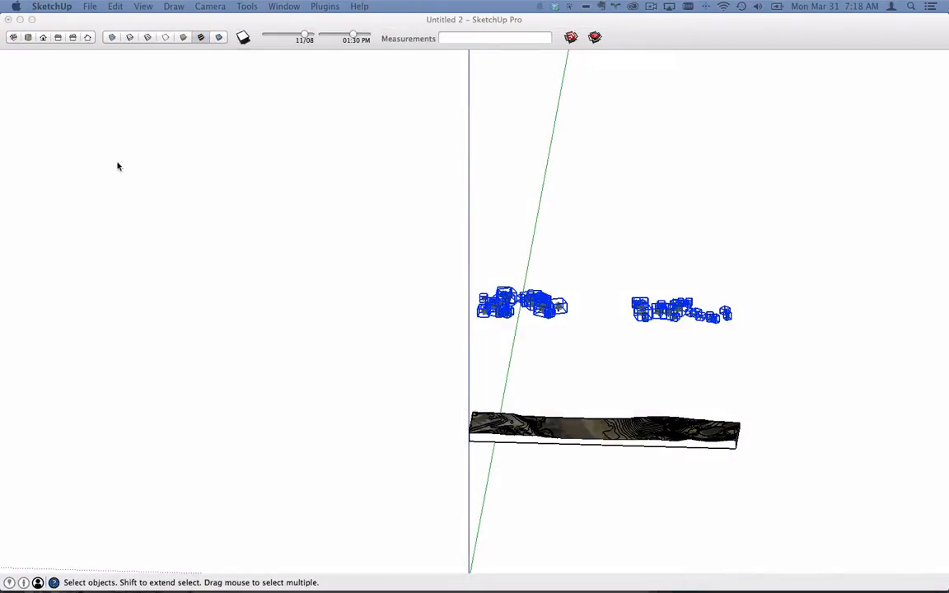
- Switch to Chrome, open smustard.com, search its scripts for "drop" to find the DropGC plugin, and move the browser window aside
{"action": "type", "text": "smustard.com"}
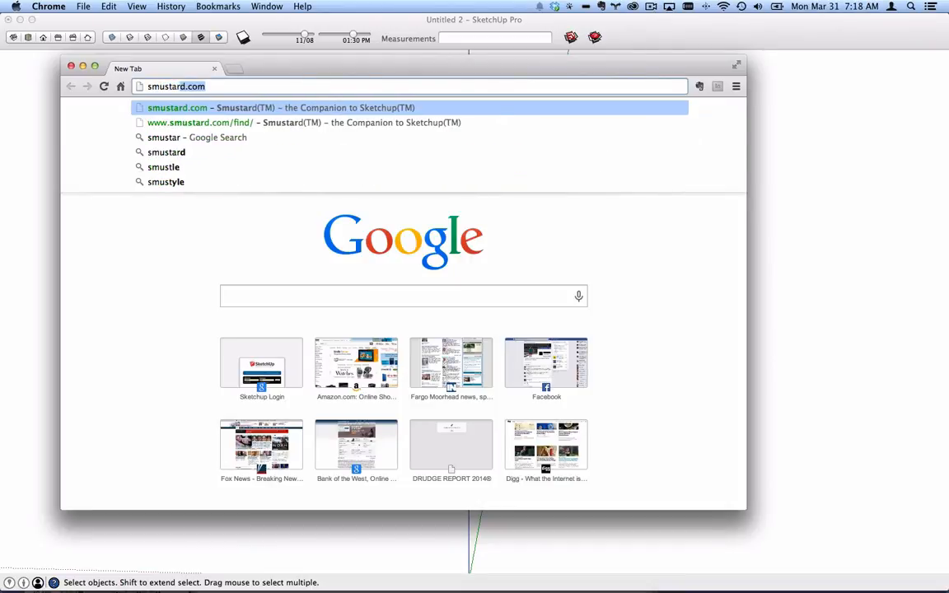
{"action": "key", "text": "Return"}
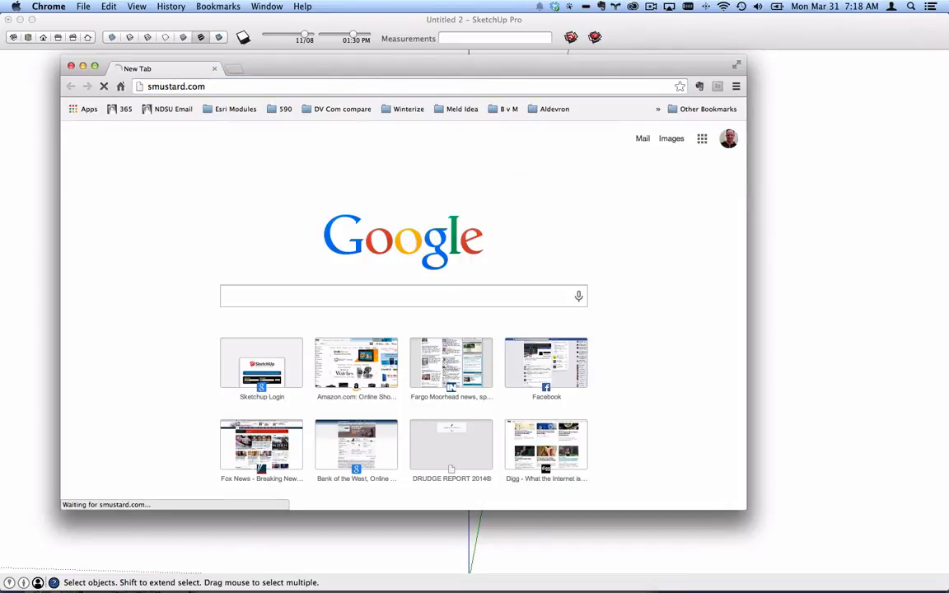
{"action": "left_click", "coordinate": [417, 170]}
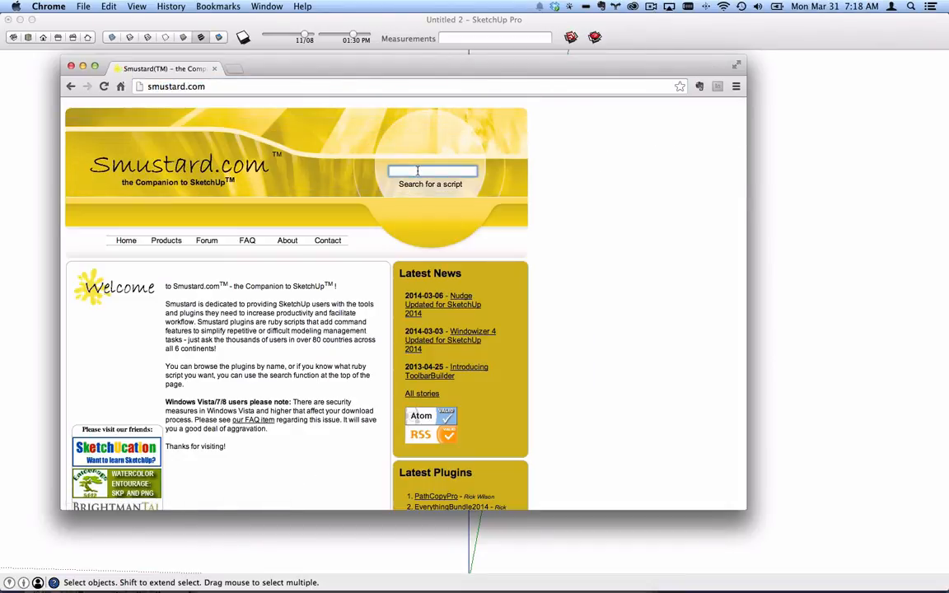
{"action": "type", "text": "dropc"}
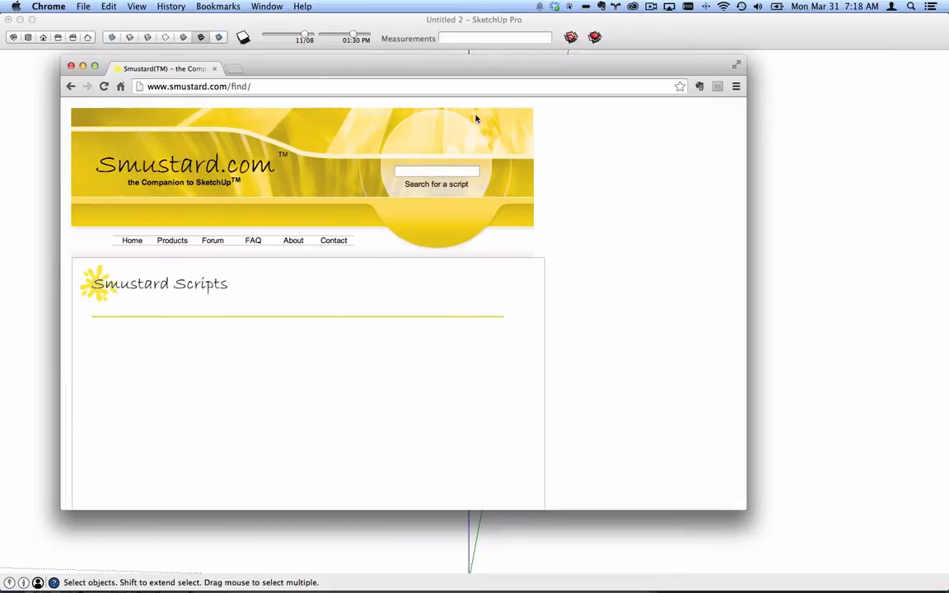
{"action": "left_click", "coordinate": [445, 171]}
{"action": "type", "text": "drop"}
{"action": "key", "text": "Return"}
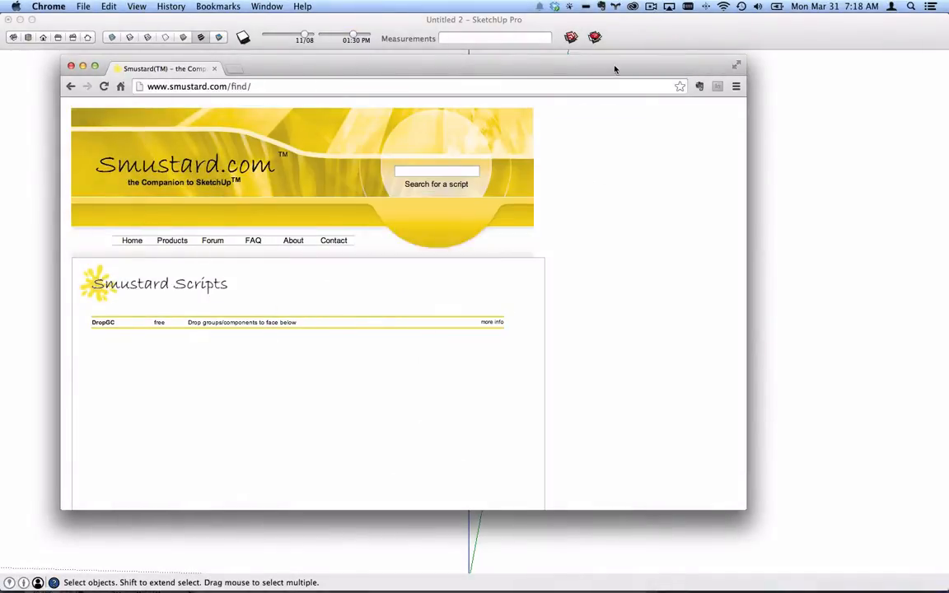
{"action": "mouse_move", "coordinate": [616, 69]}
{"action": "left_mouse_down"}
{"action": "mouse_move", "coordinate": [309, 205]}
{"action": "mouse_move", "coordinate": [0, 206]}
{"action": "left_mouse_up"}
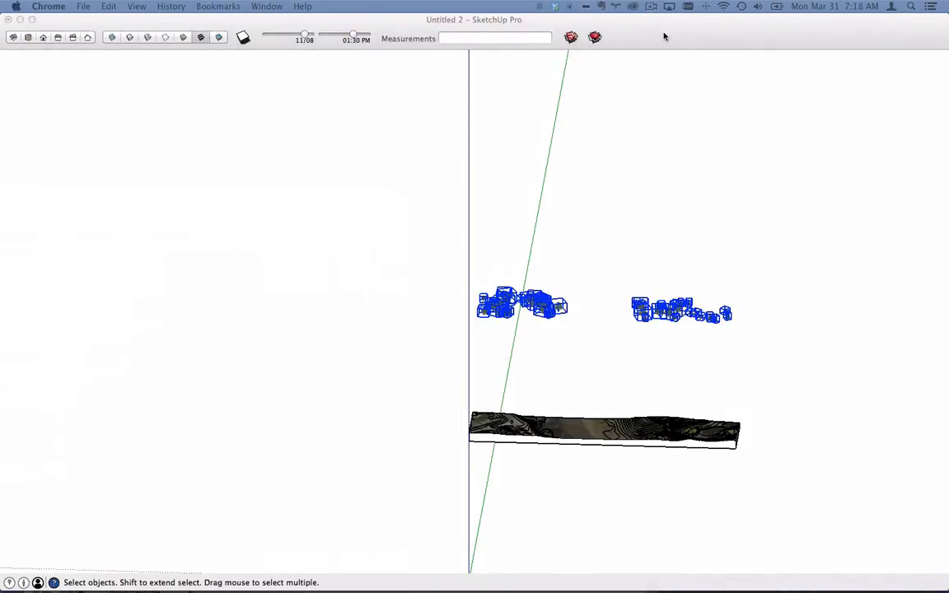
- Return to SketchUp and run DropGC on the selected trees to drop them onto the terrain
{"action": "left_click", "coordinate": [657, 71]}
{"action": "scroll", "coordinate": [694, 326], "scroll_direction": "up", "scroll_amount": 4}
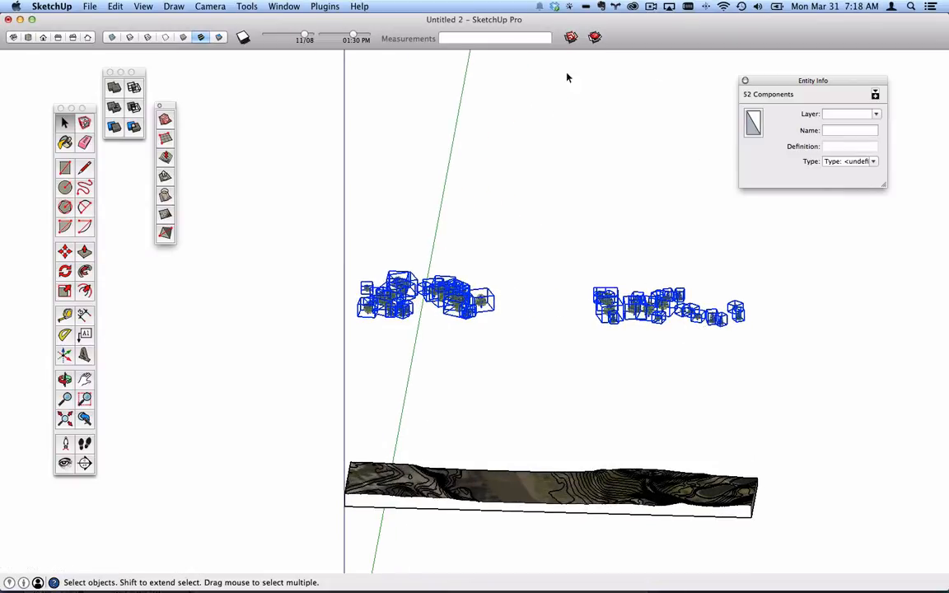
{"action": "right_click", "coordinate": [483, 304]}
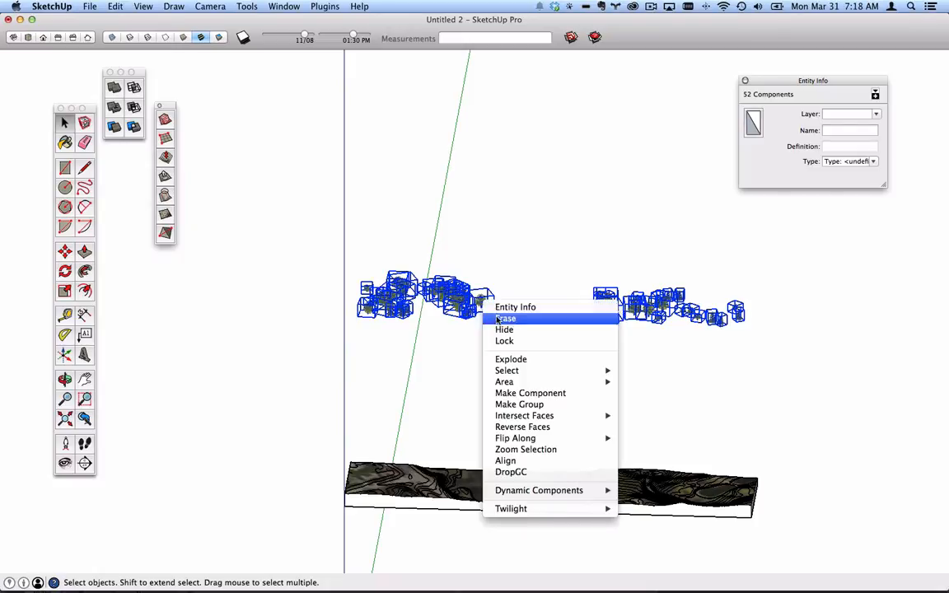
{"action": "left_click", "coordinate": [570, 476]}
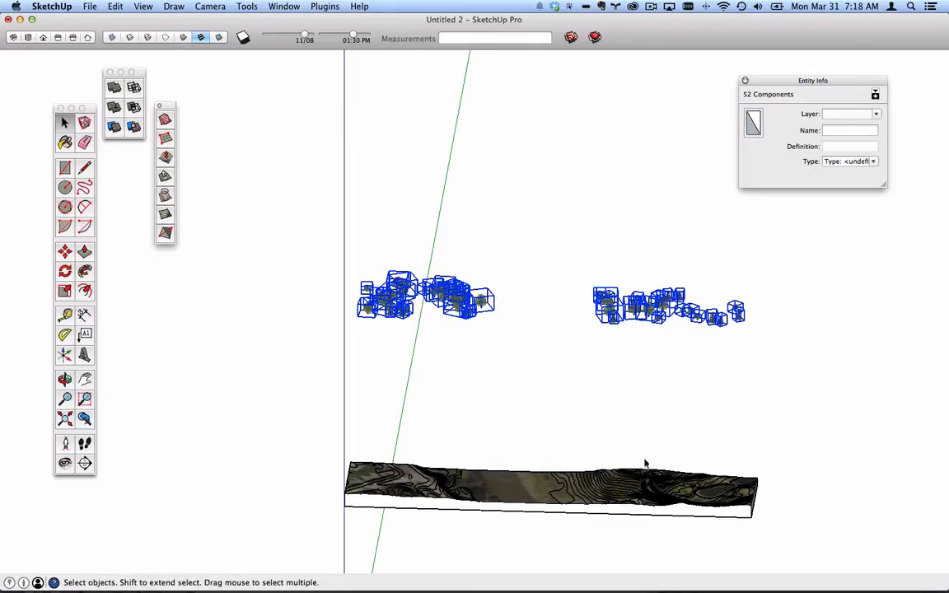
{"action": "middle_click_drag", "start_coordinate": [645, 464], "coordinate": [383, 189]}
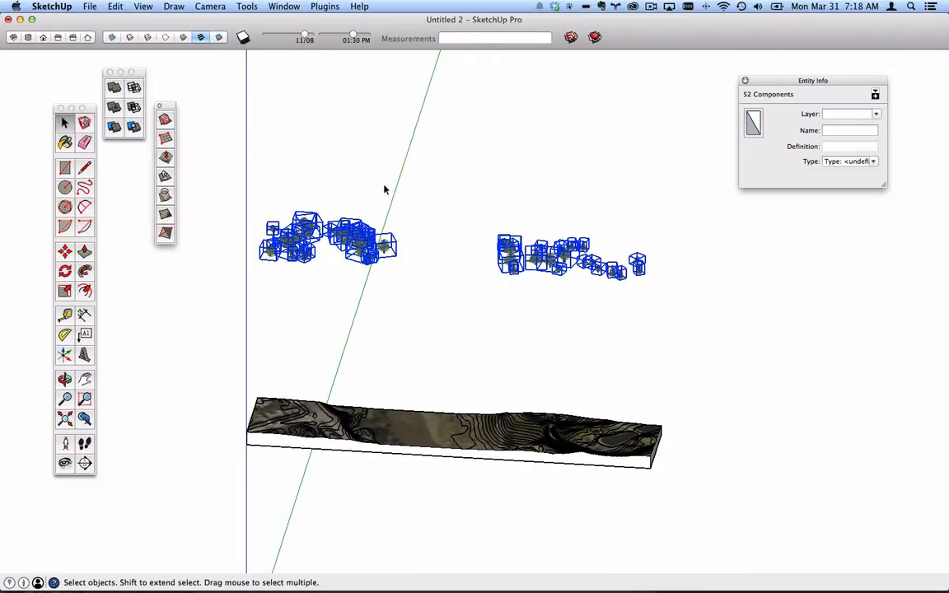
- Save the model under the name transect in the wip folder inside Downloads
{"action": "left_click", "coordinate": [89, 7]}
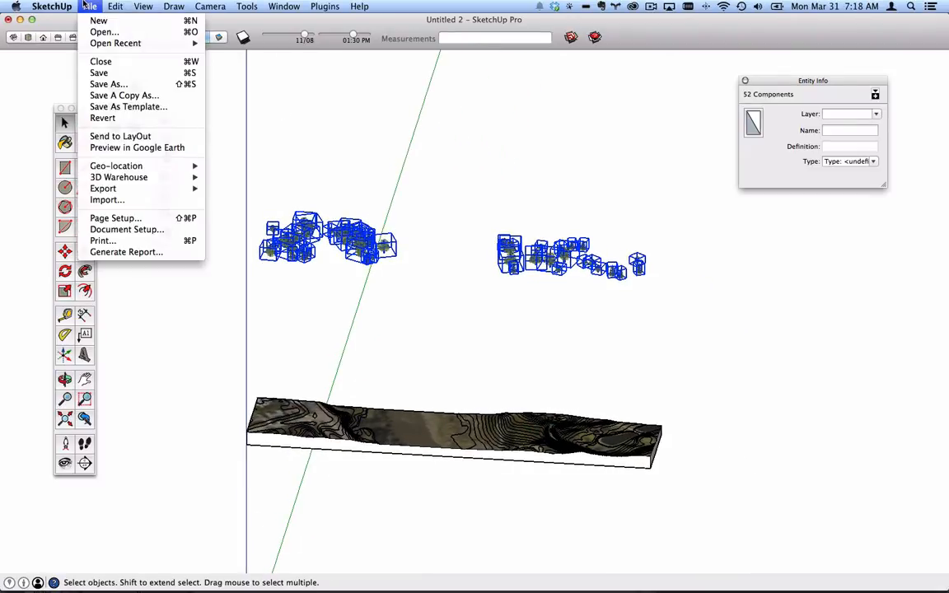
{"action": "left_click", "coordinate": [98, 84]}
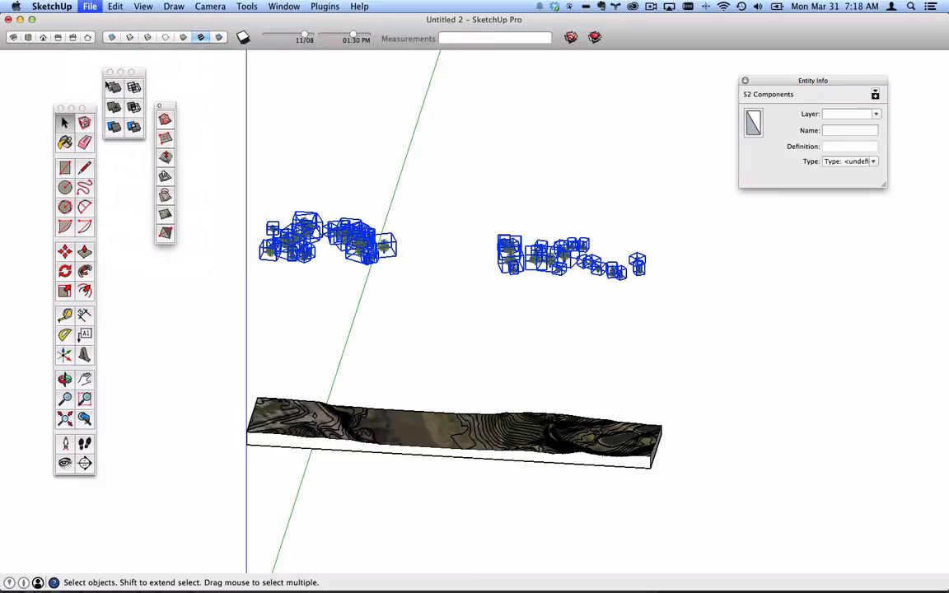
{"action": "left_click", "coordinate": [476, 113]}
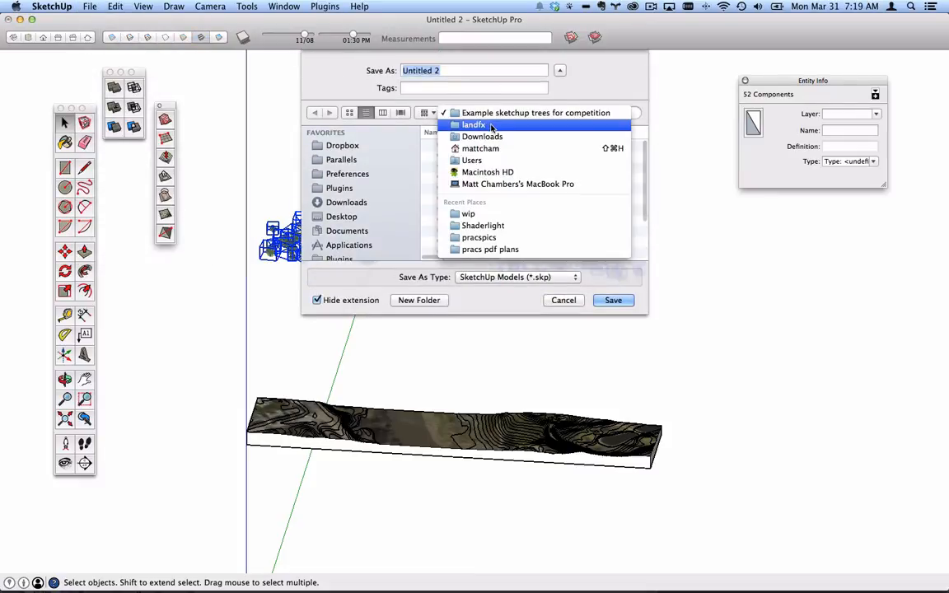
{"action": "left_click", "coordinate": [478, 122]}
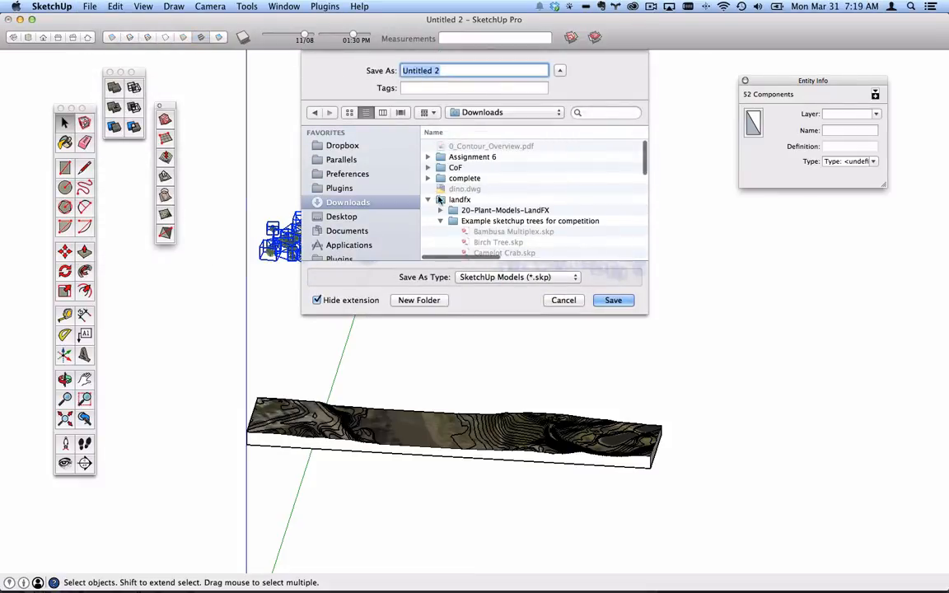
{"action": "scroll", "coordinate": [460, 206], "scroll_direction": "down", "scroll_amount": 10}
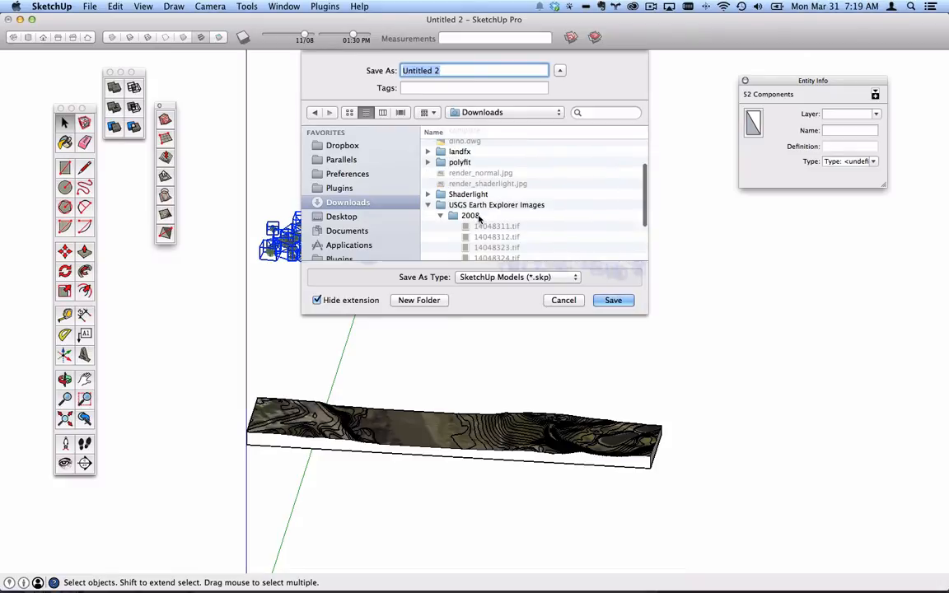
{"action": "double_click", "coordinate": [455, 257]}
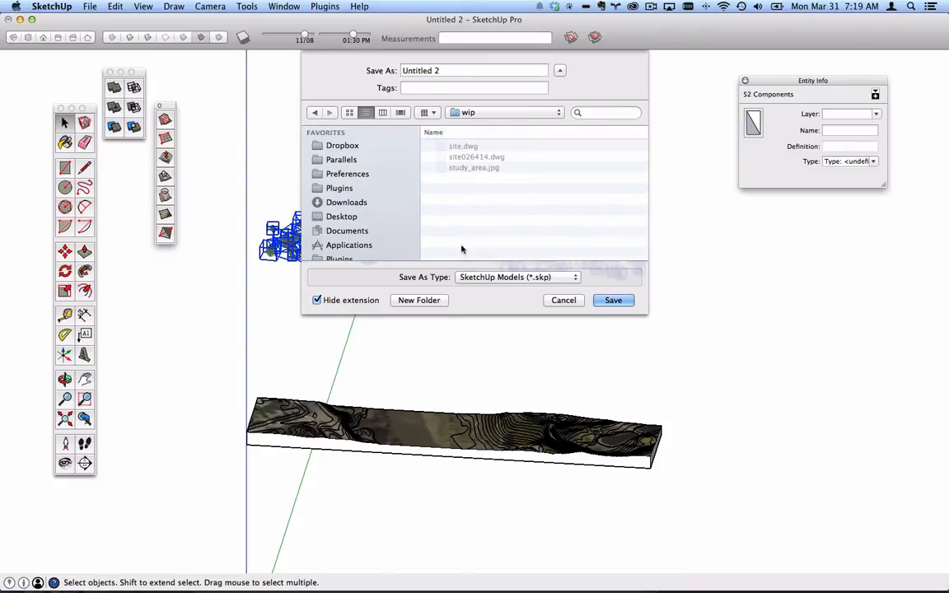
{"action": "triple_click", "coordinate": [439, 70]}
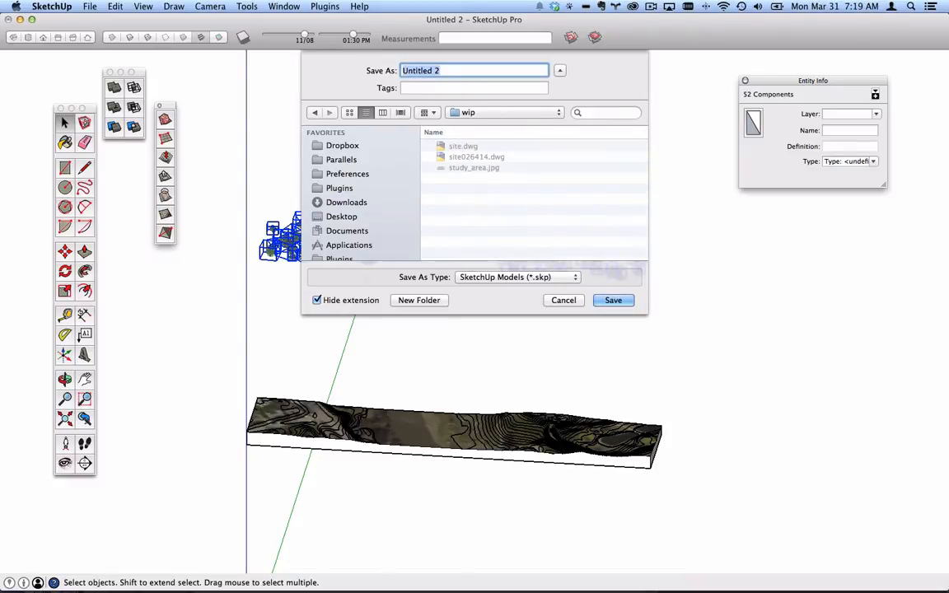
{"action": "type", "text": "transec"}
{"action": "key", "text": "Return"}
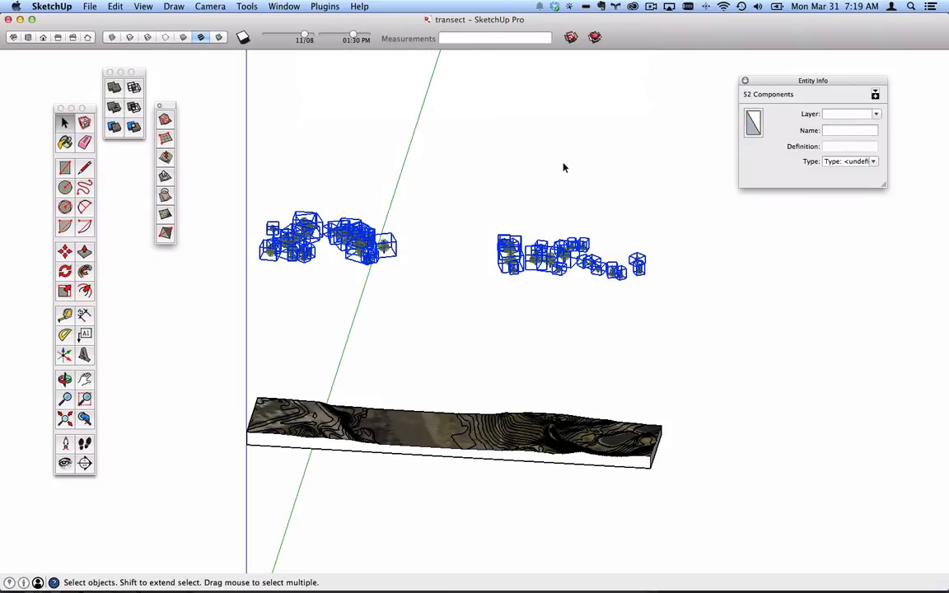
- Select only the tree cluster floating above the residential end of the terrain and drop it onto the surface with DropGC
{"action": "left_click", "coordinate": [552, 225]}
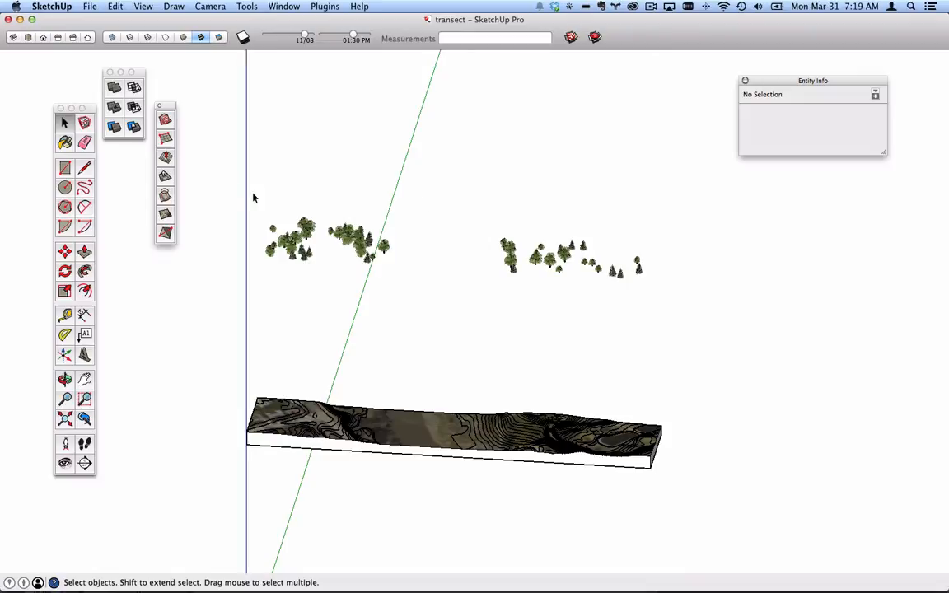
{"action": "left_click_drag", "start_coordinate": [254, 197], "coordinate": [364, 262]}
{"action": "right_click", "coordinate": [358, 239]}
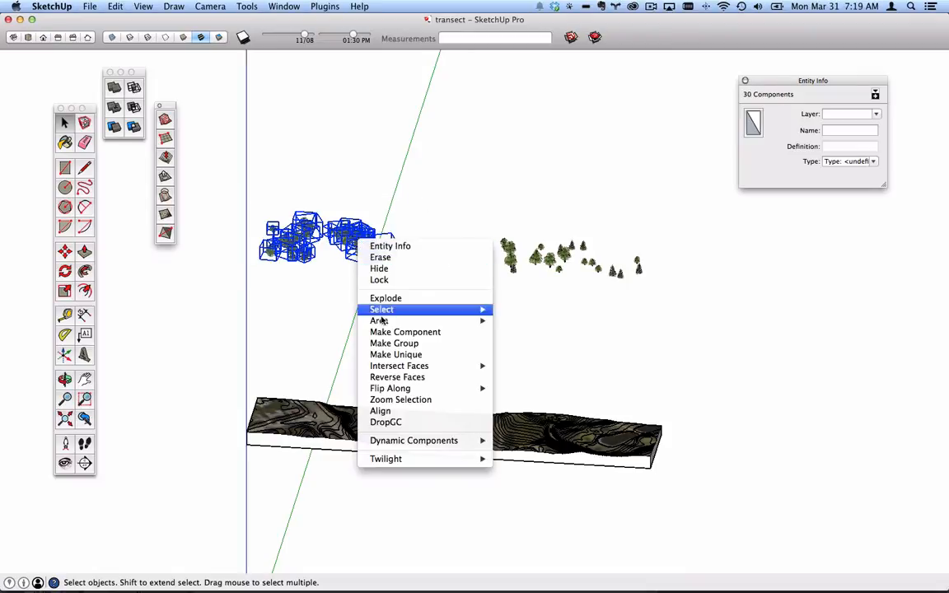
{"action": "left_click", "coordinate": [417, 421]}
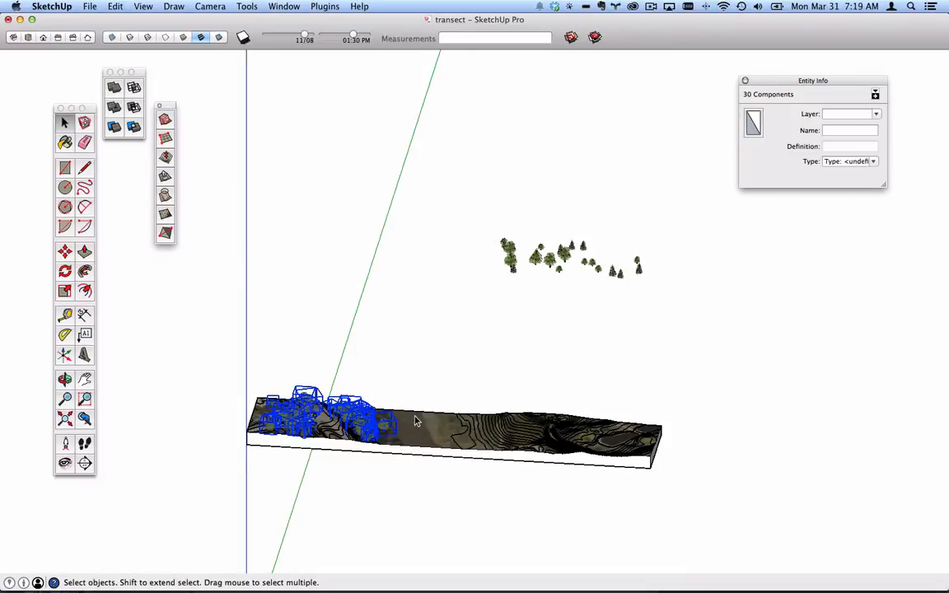
- Select the remaining floating trees above the pond end, drop them onto the terrain with DropGC, and clear the selection
{"action": "left_click_drag", "start_coordinate": [470, 221], "coordinate": [712, 307]}
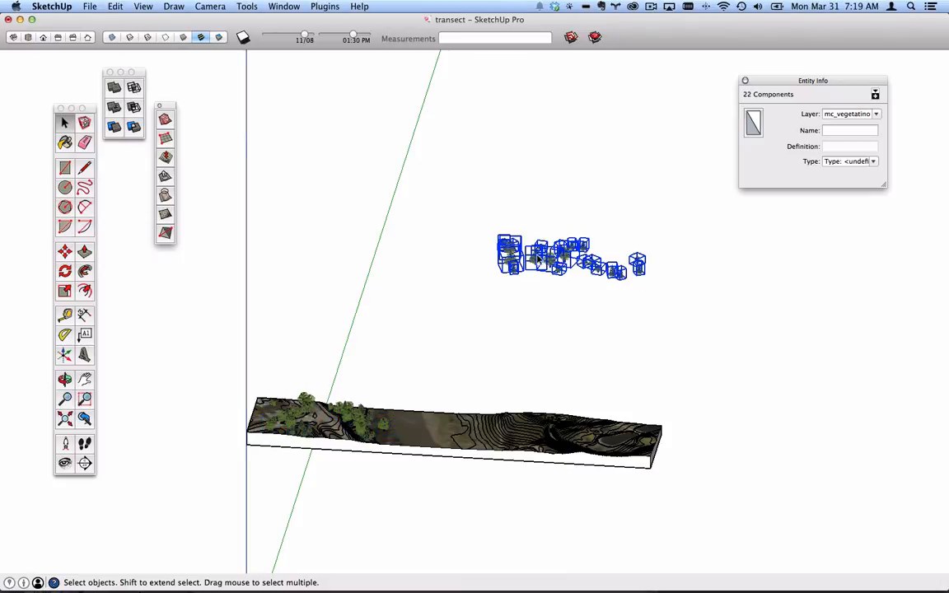
{"action": "right_click", "coordinate": [538, 258]}
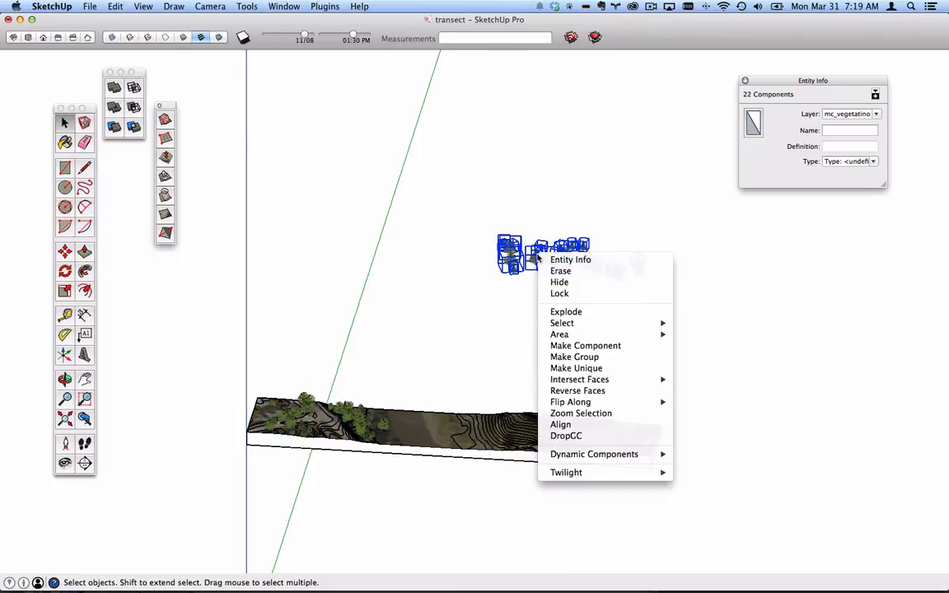
{"action": "left_click", "coordinate": [608, 436]}
{"action": "middle_click_drag", "start_coordinate": [610, 441], "coordinate": [290, 277]}
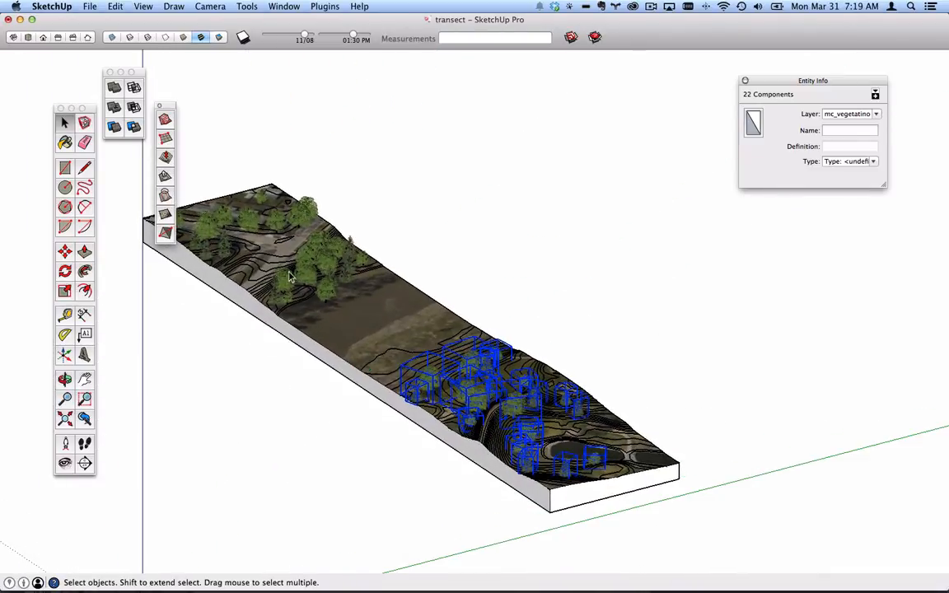
{"action": "left_click", "coordinate": [272, 165]}
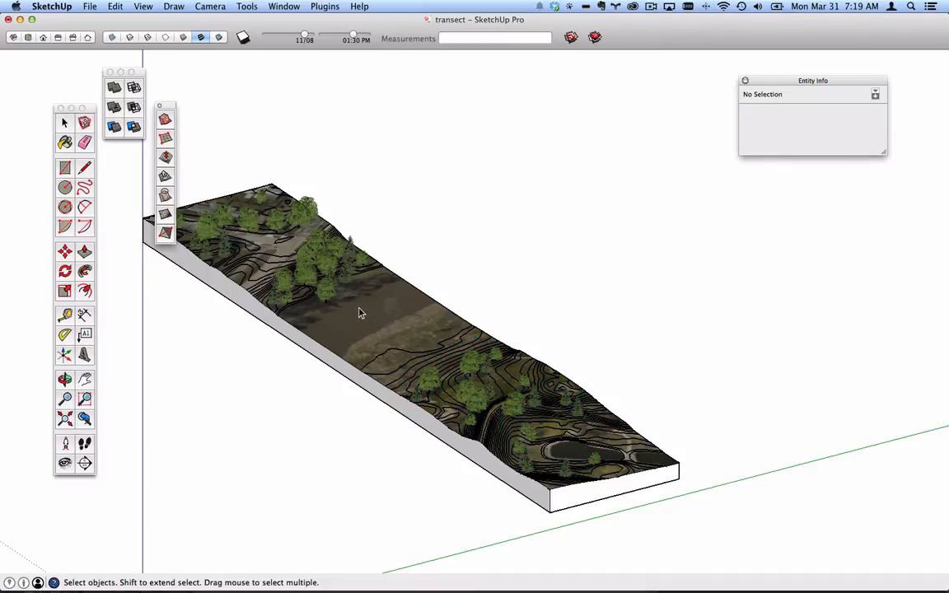
- Inspect the dropped trees up close and from several angles to check how they sit on the terrain
{"action": "scroll", "coordinate": [308, 293], "scroll_direction": "up", "scroll_amount": 4}
{"action": "mouse_move", "coordinate": [308, 293]}
{"action": "middle_mouse_down"}
{"action": "mouse_move", "coordinate": [445, 339]}
{"action": "mouse_move", "coordinate": [299, 340]}
{"action": "mouse_move", "coordinate": [195, 279]}
{"action": "mouse_move", "coordinate": [141, 363]}
{"action": "mouse_move", "coordinate": [190, 387]}
{"action": "mouse_move", "coordinate": [601, 390]}
{"action": "mouse_move", "coordinate": [564, 365]}
{"action": "mouse_move", "coordinate": [500, 279]}
{"action": "mouse_move", "coordinate": [500, 288]}
{"action": "middle_mouse_up"}
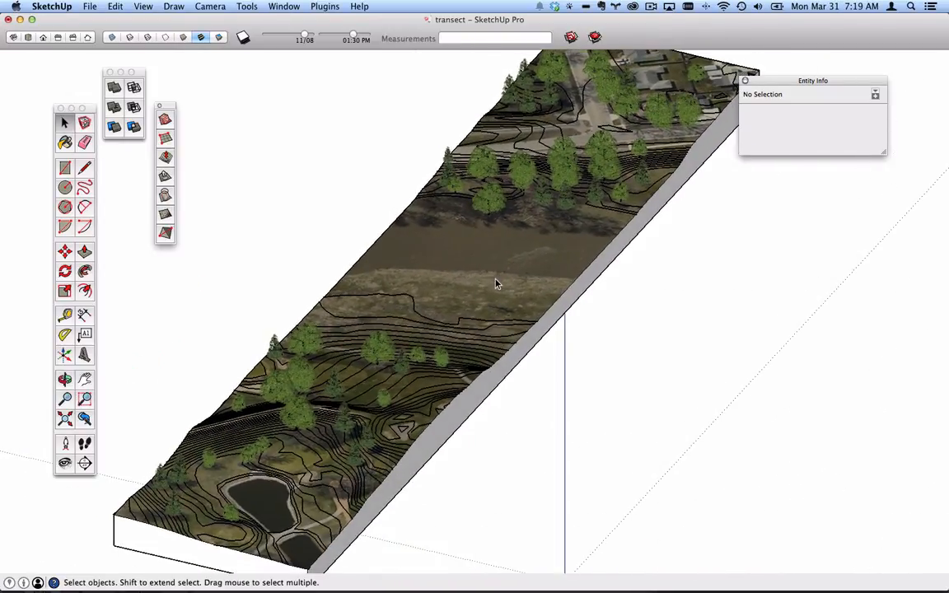
{"action": "left_click", "coordinate": [495, 283]}
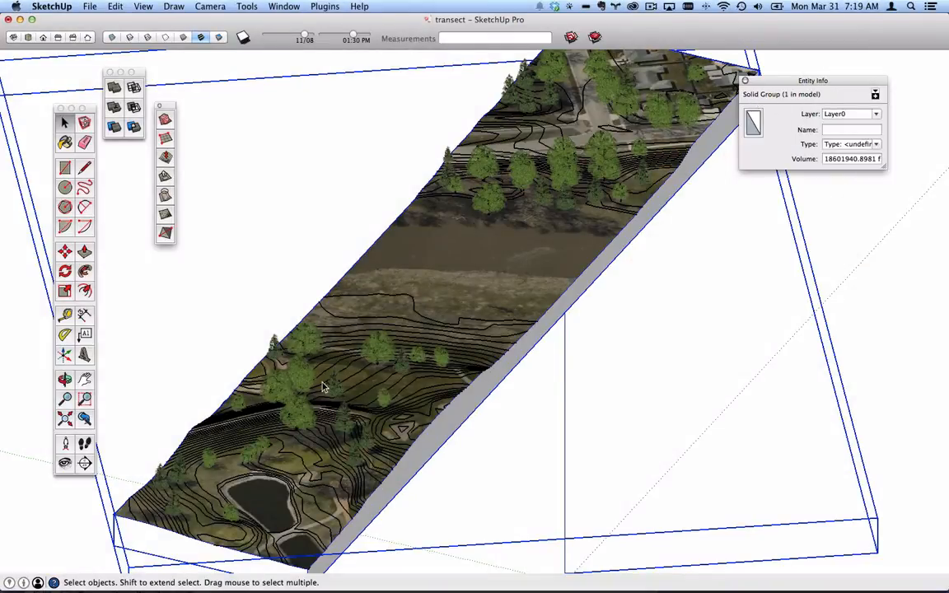
{"action": "left_click", "coordinate": [385, 357]}
{"action": "scroll", "coordinate": [384, 356], "scroll_direction": "up", "scroll_amount": 5}
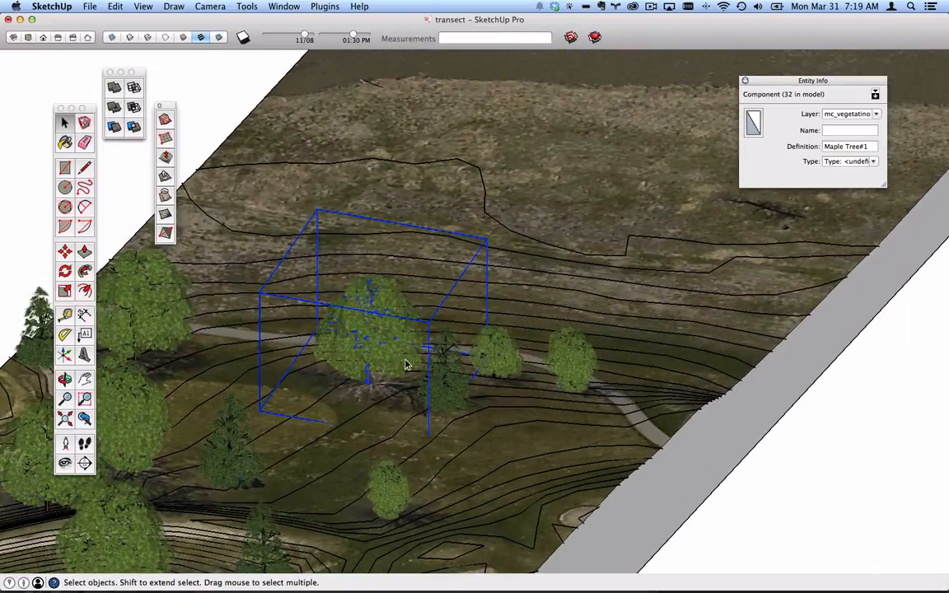
{"action": "middle_click_drag", "start_coordinate": [409, 364], "coordinate": [335, 356]}
{"action": "scroll", "coordinate": [335, 355], "scroll_direction": "down", "scroll_amount": 5}
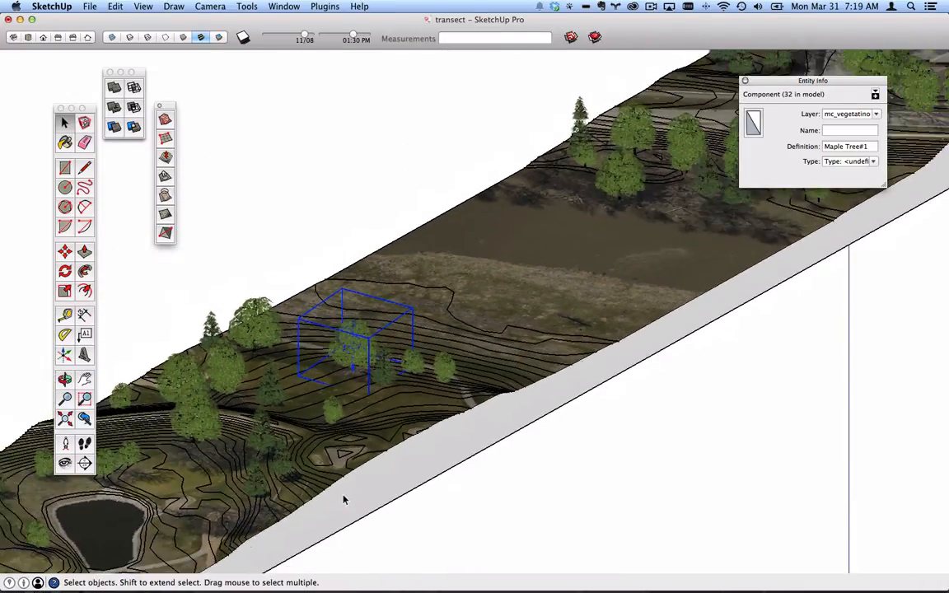
{"action": "scroll", "coordinate": [321, 483], "scroll_direction": "down", "scroll_amount": 4}
{"action": "middle_click_drag", "start_coordinate": [235, 432], "coordinate": [380, 313]}
- Highlight the contour line beside the river and the whole model for review, and clear the selection
{"action": "left_click", "coordinate": [393, 308]}
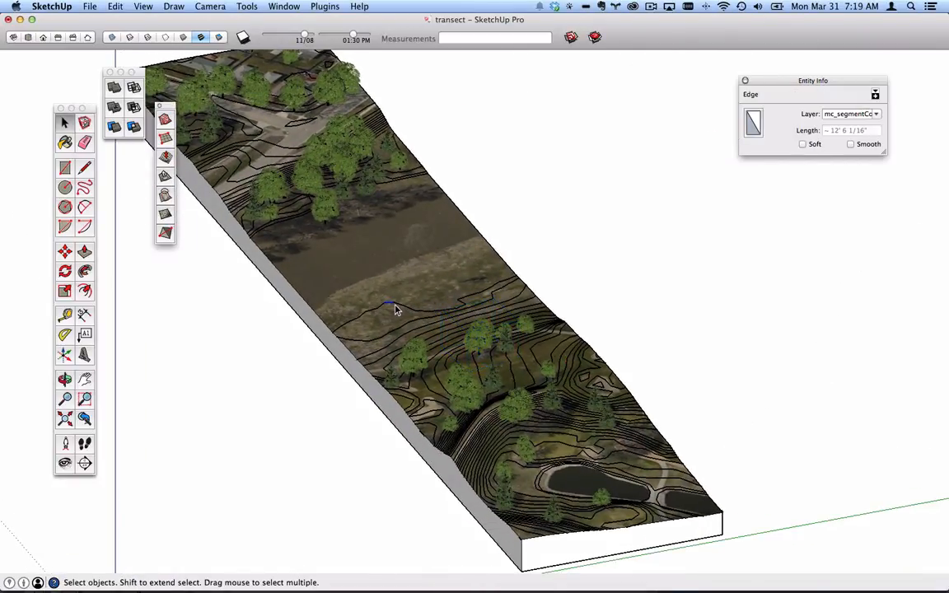
{"action": "scroll", "coordinate": [396, 308], "scroll_direction": "down", "scroll_amount": 3}
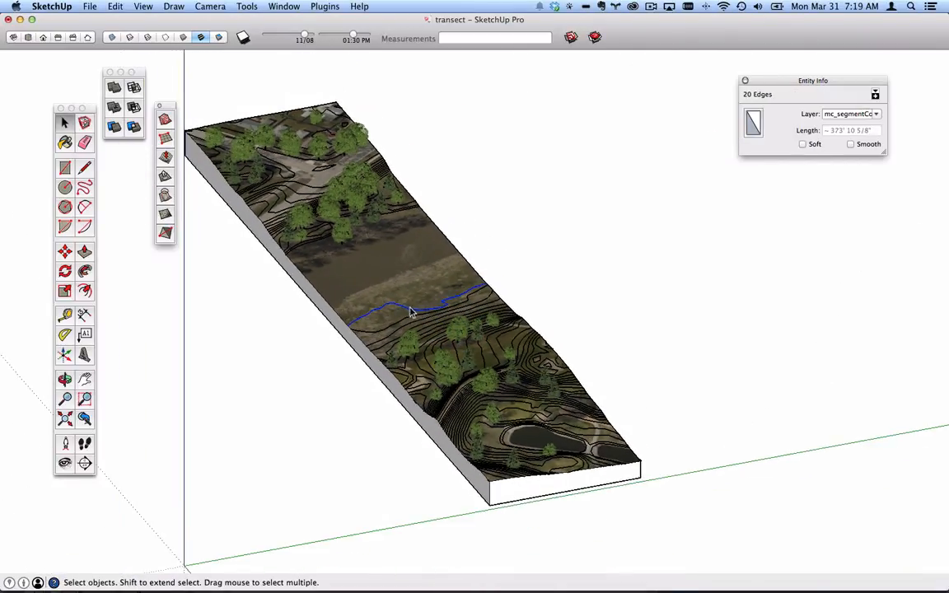
{"action": "middle_click_drag", "start_coordinate": [409, 311], "coordinate": [504, 389]}
{"action": "scroll", "coordinate": [480, 369], "scroll_direction": "up", "scroll_amount": 4}
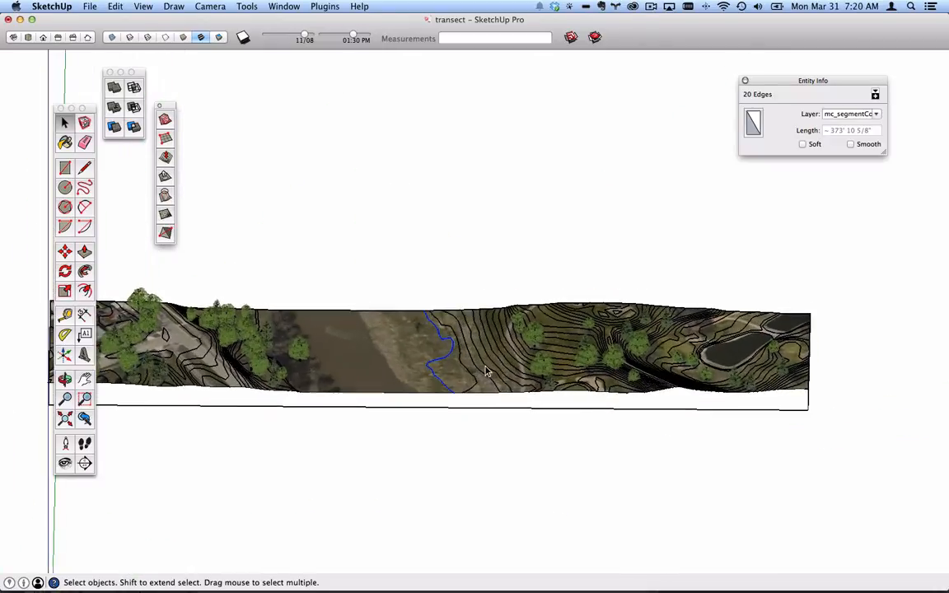
{"action": "scroll", "coordinate": [481, 370], "scroll_direction": "down", "scroll_amount": 3}
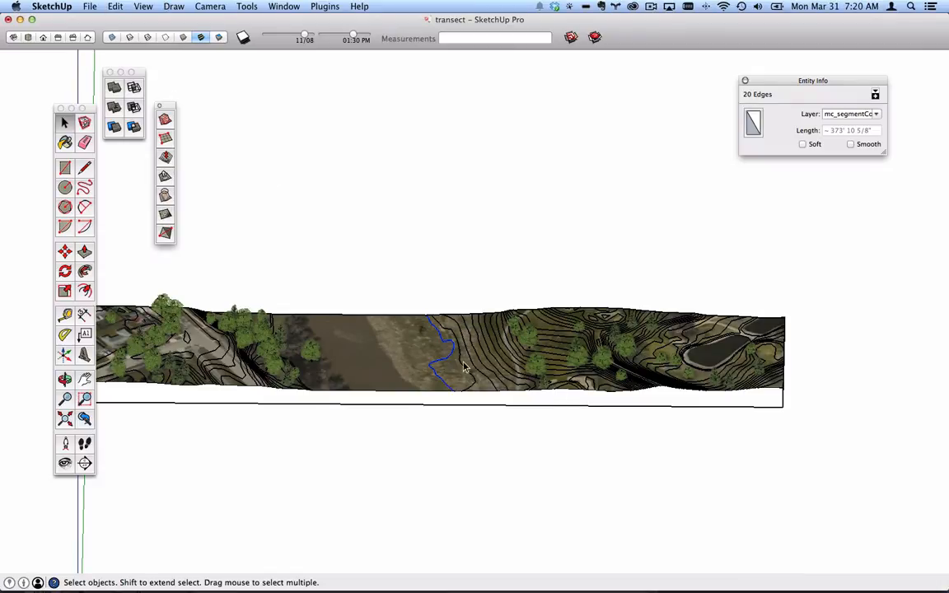
{"action": "middle_click_drag", "start_coordinate": [305, 281], "coordinate": [331, 287]}
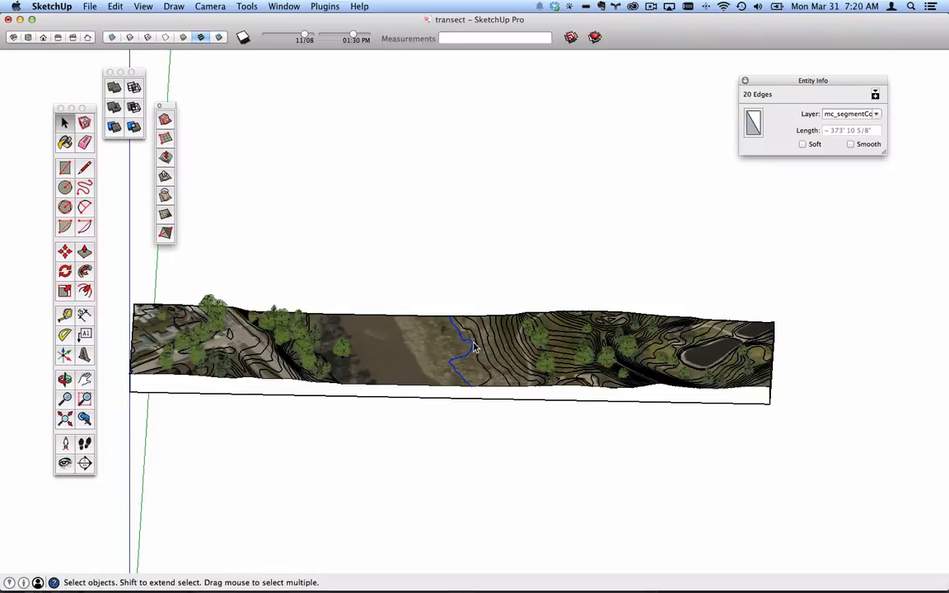
{"action": "key", "text": "super+a"}
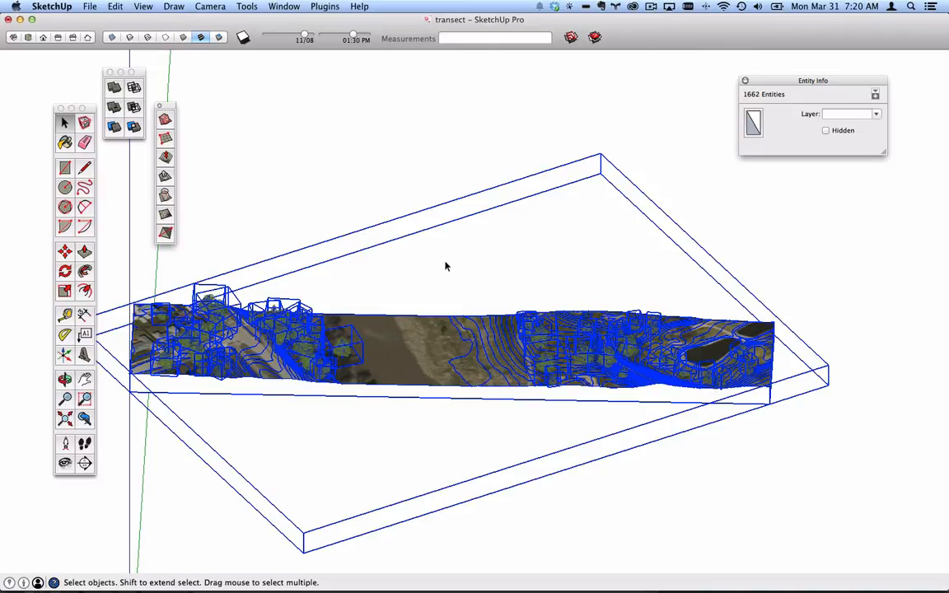
{"action": "left_click", "coordinate": [406, 179]}
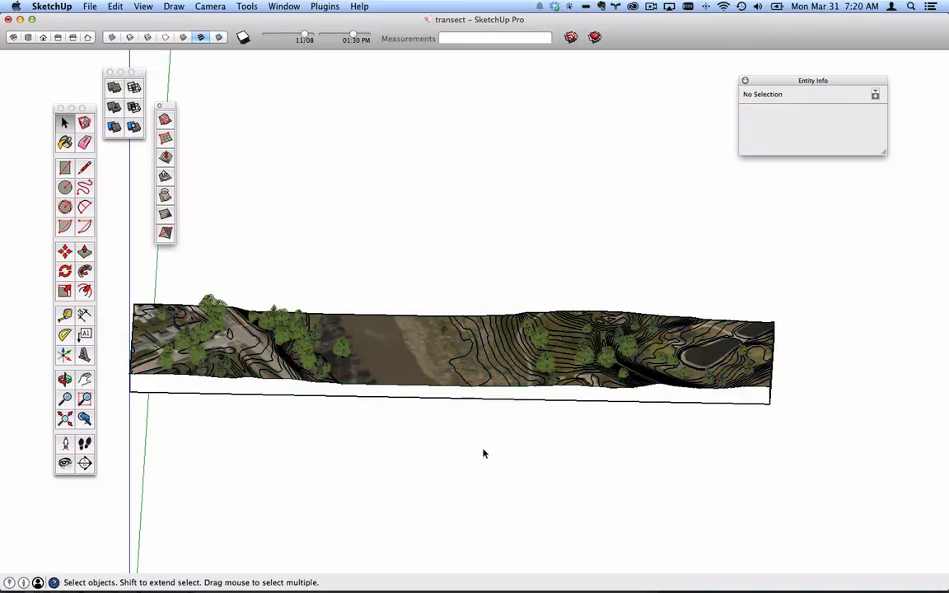
- Examine the riverbank, paths and tree clusters along the full transect, and select the solid terrain group
{"action": "scroll", "coordinate": [484, 447], "scroll_direction": "up", "scroll_amount": 5}
{"action": "middle_click_drag", "start_coordinate": [478, 409], "coordinate": [506, 275]}
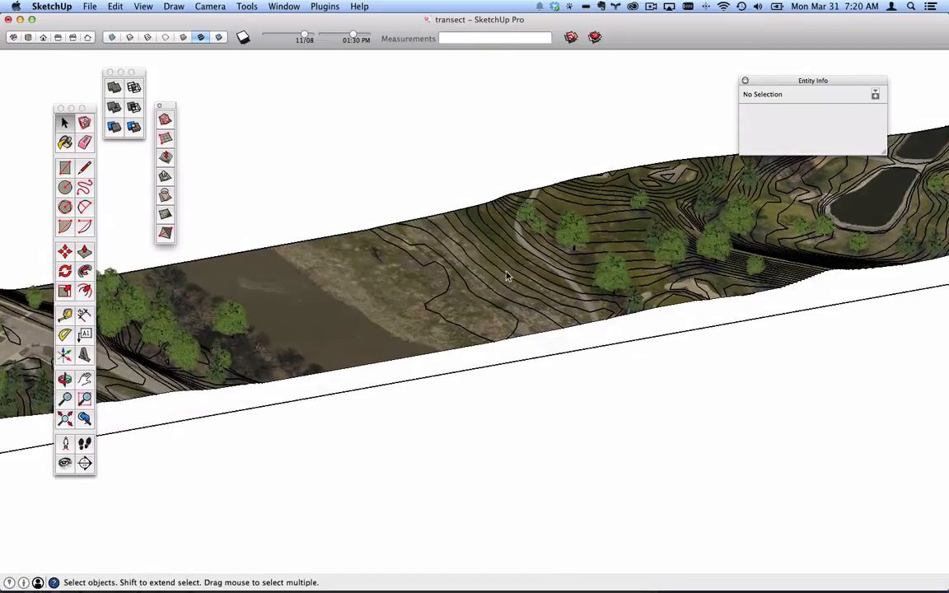
{"action": "scroll", "coordinate": [506, 275], "scroll_direction": "up", "scroll_amount": 2}
{"action": "key", "text": "super+Tab"}
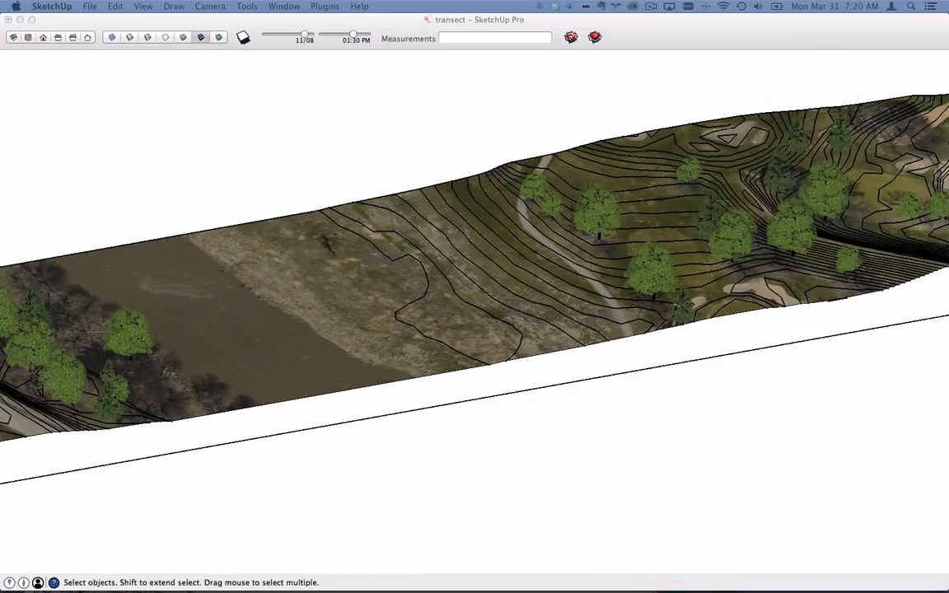
{"action": "left_click_drag", "start_coordinate": [0, 186], "coordinate": [0, 153]}
{"action": "left_click", "coordinate": [268, 28]}
{"action": "middle_click_drag", "start_coordinate": [404, 206], "coordinate": [502, 231]}
{"action": "scroll", "coordinate": [575, 245], "scroll_direction": "down", "scroll_amount": 5}
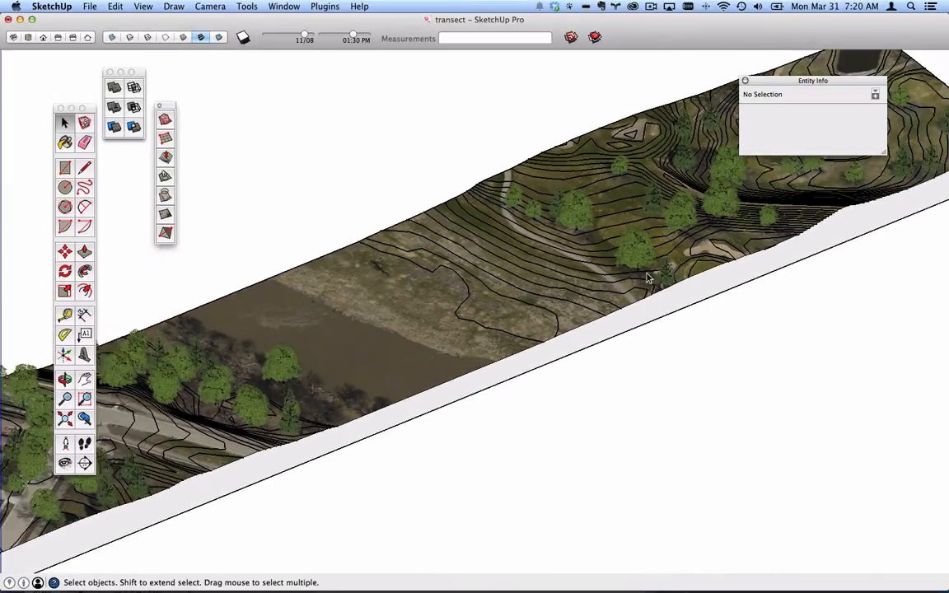
{"action": "middle_click_drag", "start_coordinate": [549, 304], "coordinate": [588, 350]}
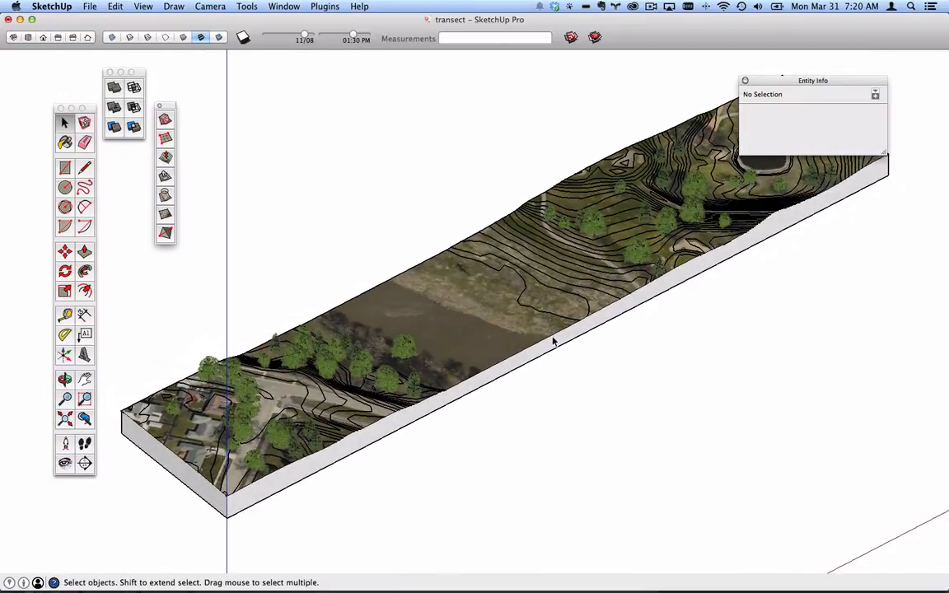
{"action": "middle_click_drag", "start_coordinate": [260, 390], "coordinate": [277, 324]}
{"action": "left_click", "coordinate": [234, 512]}
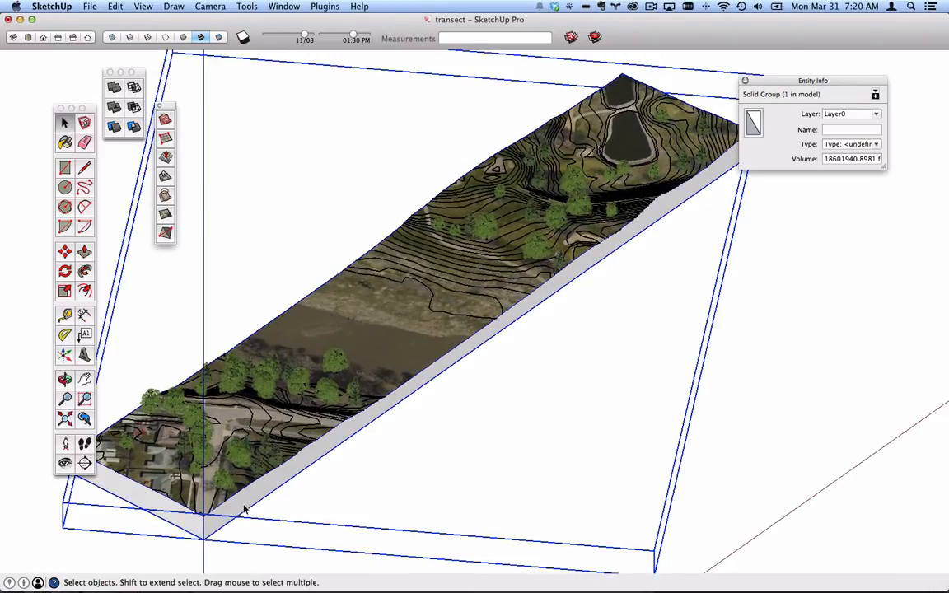
- Switch to Photoshop and create a new document 100 pixels wide and 600 pixels high
{"action": "key", "text": "super+Tab"}
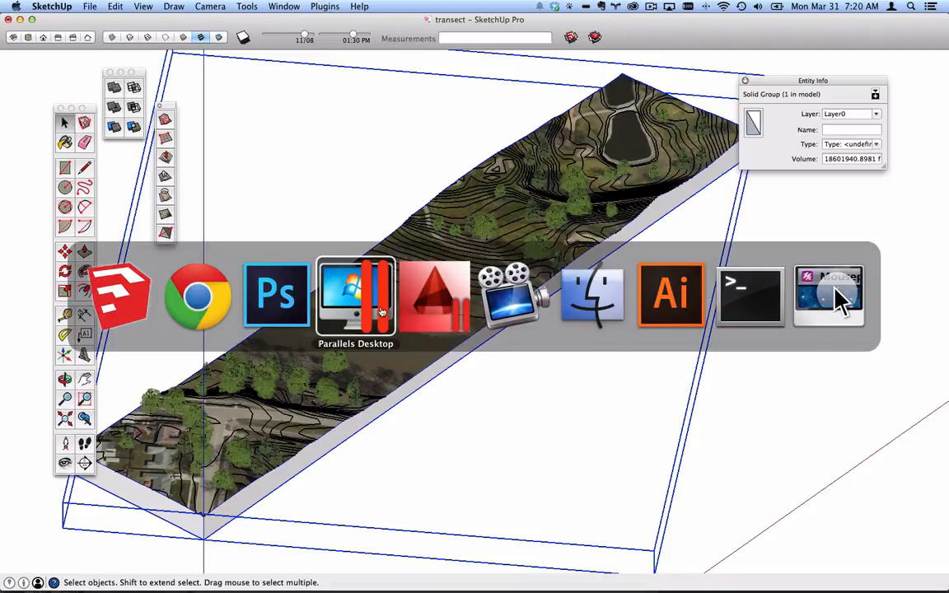
{"action": "key", "text": "super+shift+Tab"}
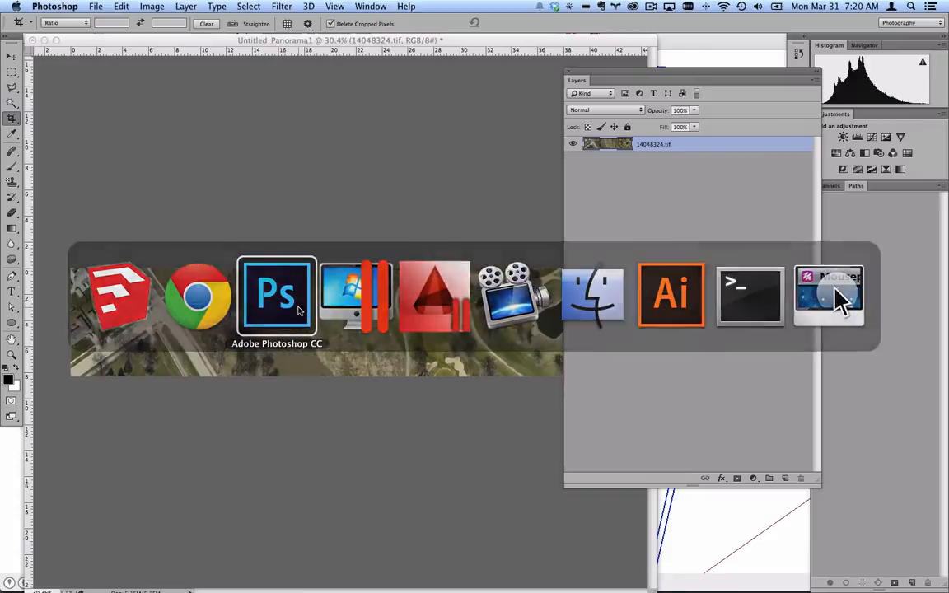
{"action": "key", "text": "super+n"}
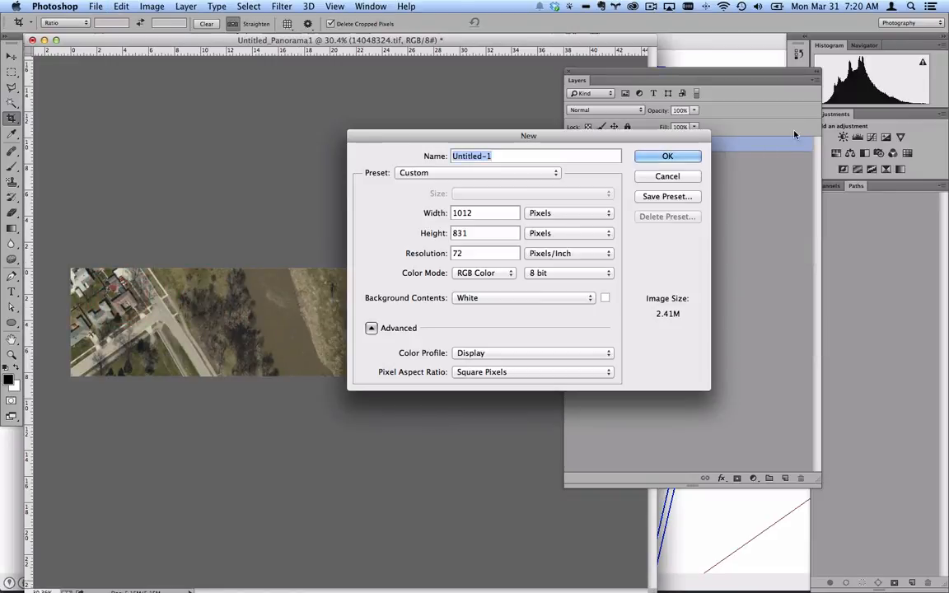
{"action": "left_click_drag", "start_coordinate": [521, 137], "coordinate": [441, 135]}
{"action": "double_click", "coordinate": [393, 211]}
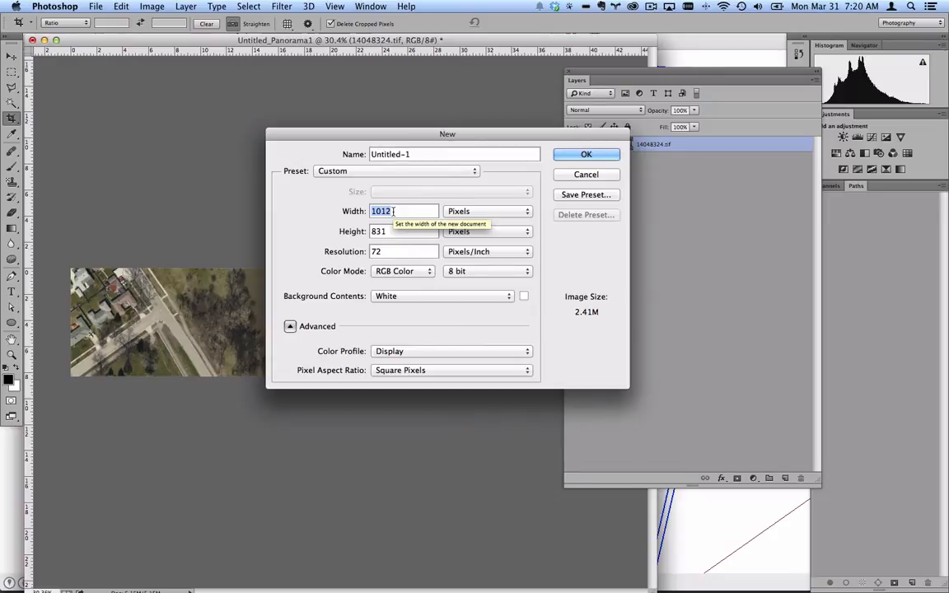
{"action": "type", "text": "100"}
{"action": "key", "text": "Tab"}
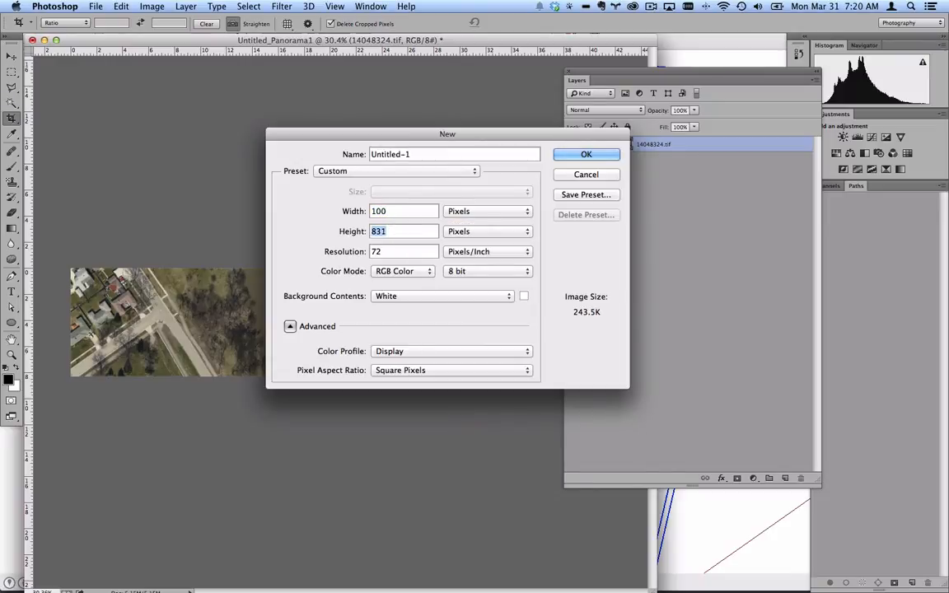
{"action": "type", "text": "600"}
{"action": "left_click", "coordinate": [581, 158]}
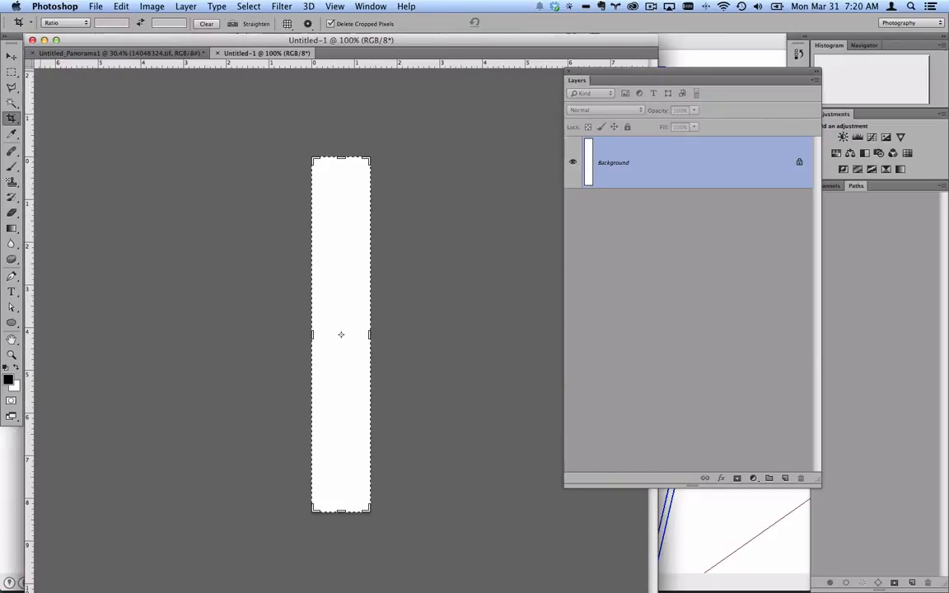
- Choose the blue, white and gold preset for the Gradient tool and open it in the Gradient Editor
{"action": "left_click", "coordinate": [12, 55]}
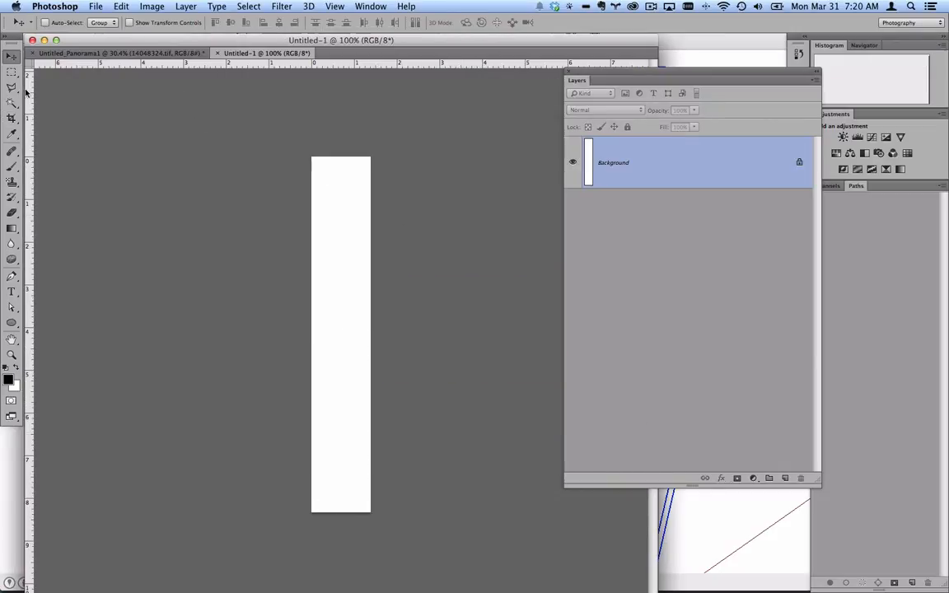
{"action": "left_click", "coordinate": [12, 229]}
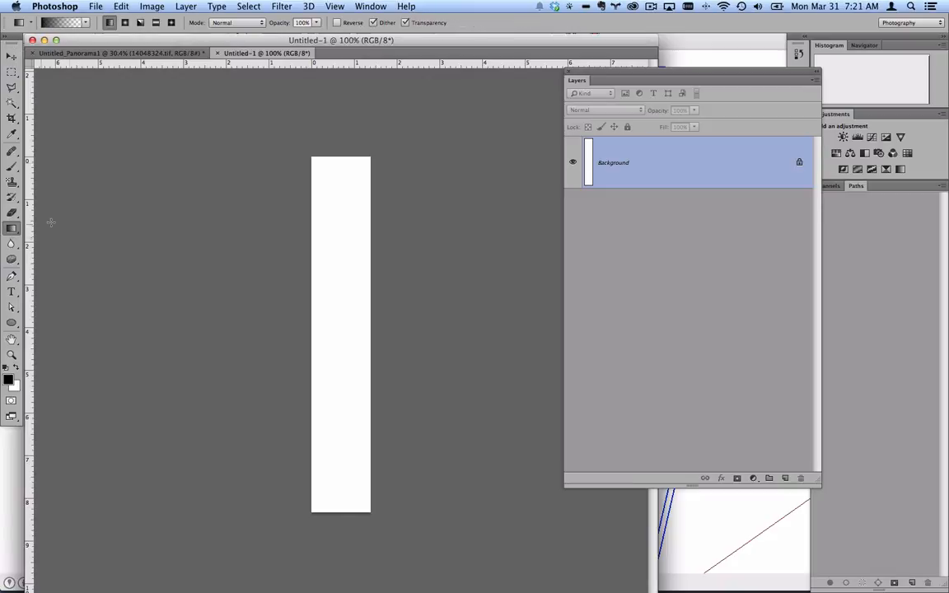
{"action": "left_click", "coordinate": [87, 23]}
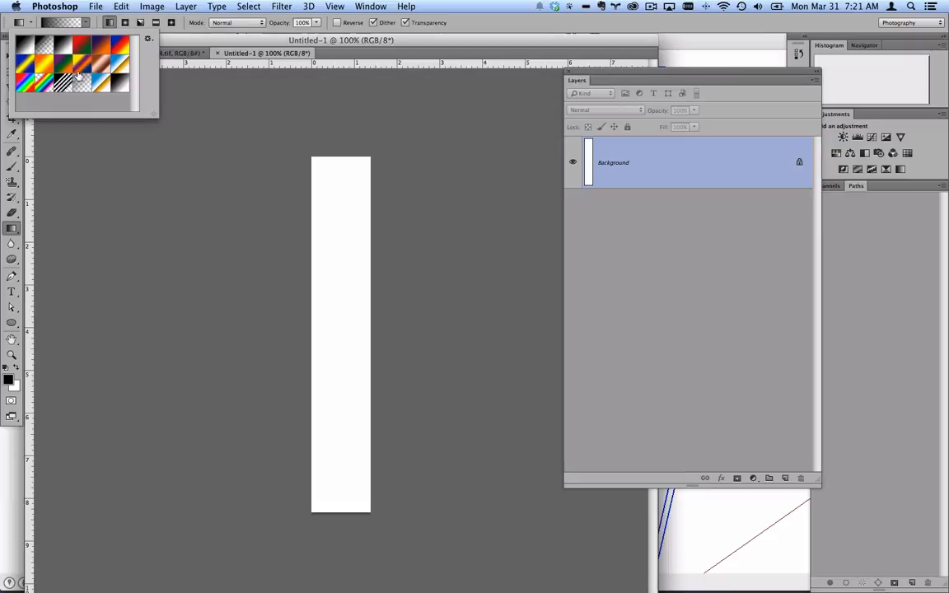
{"action": "left_click", "coordinate": [102, 82]}
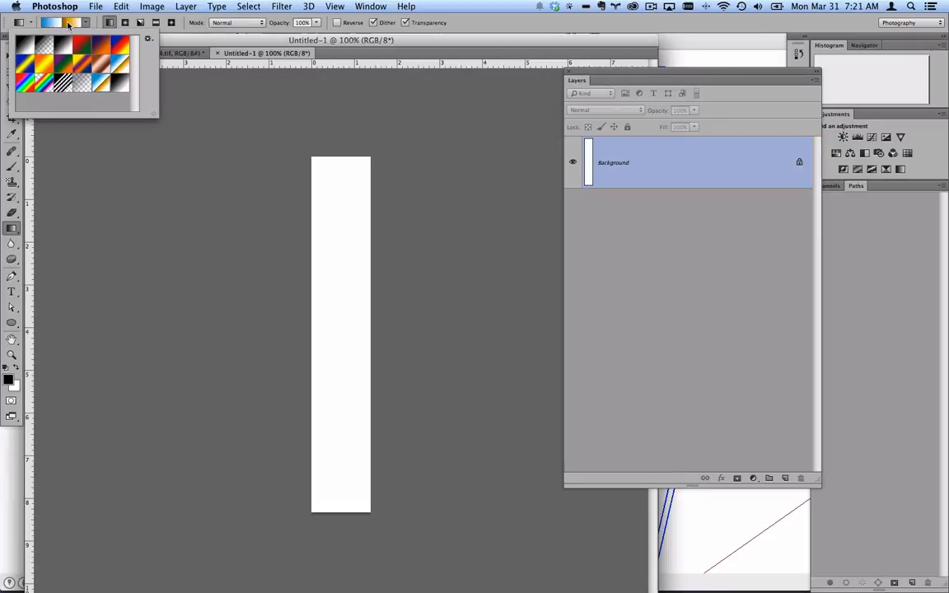
{"action": "left_click", "coordinate": [64, 23]}
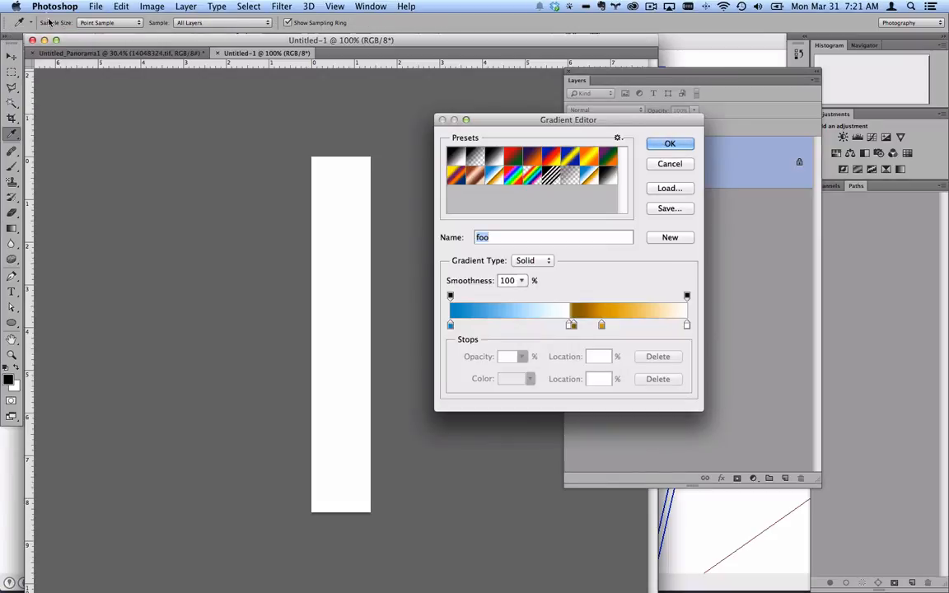
{"action": "left_click_drag", "start_coordinate": [519, 120], "coordinate": [335, 106]}
- Move the gradient's white middle stop to location 0%, recolour it black (000000), and shift its midpoint toward the brown stop
{"action": "left_click_drag", "start_coordinate": [386, 312], "coordinate": [265, 313]}
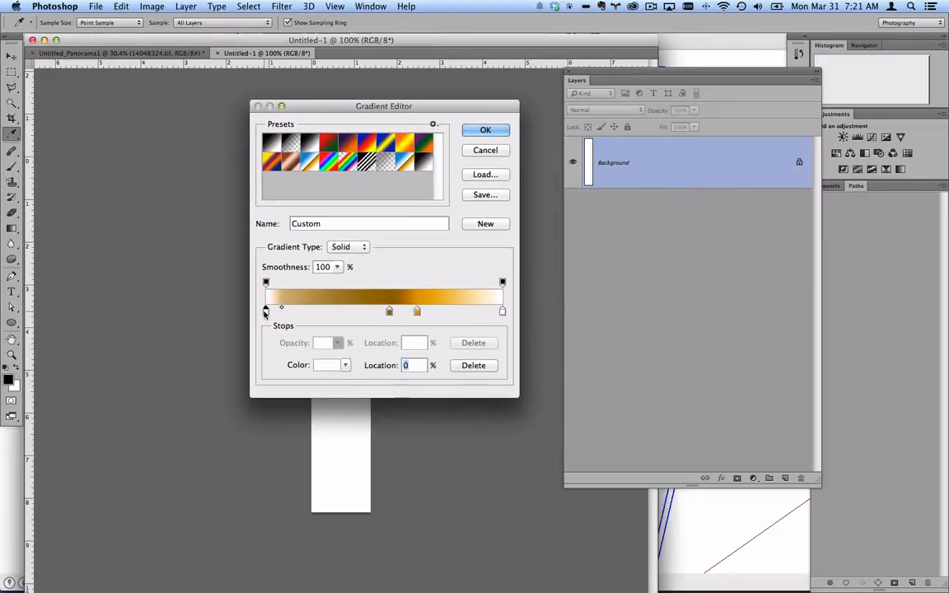
{"action": "double_click", "coordinate": [265, 312]}
{"action": "left_click", "coordinate": [498, 196]}
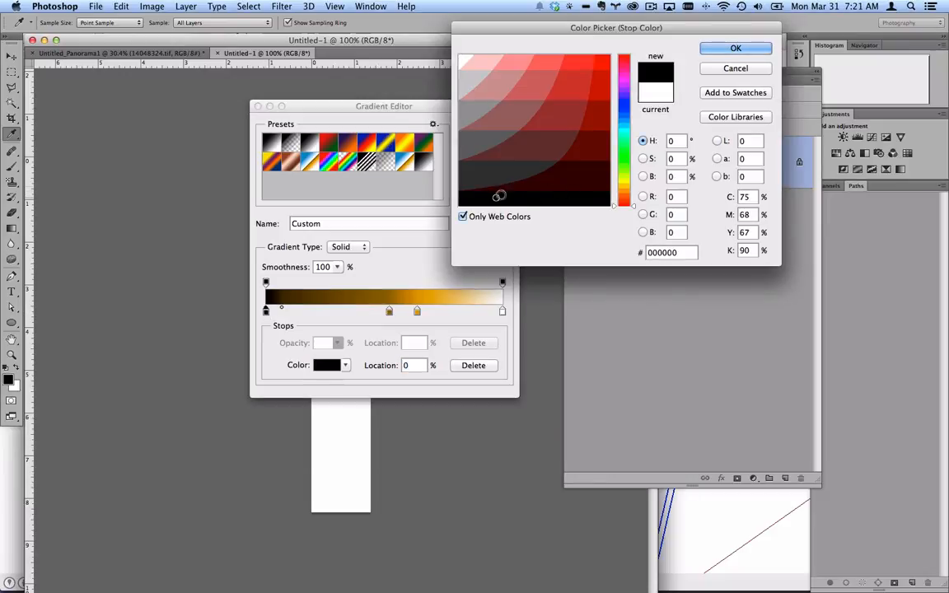
{"action": "left_click", "coordinate": [733, 51]}
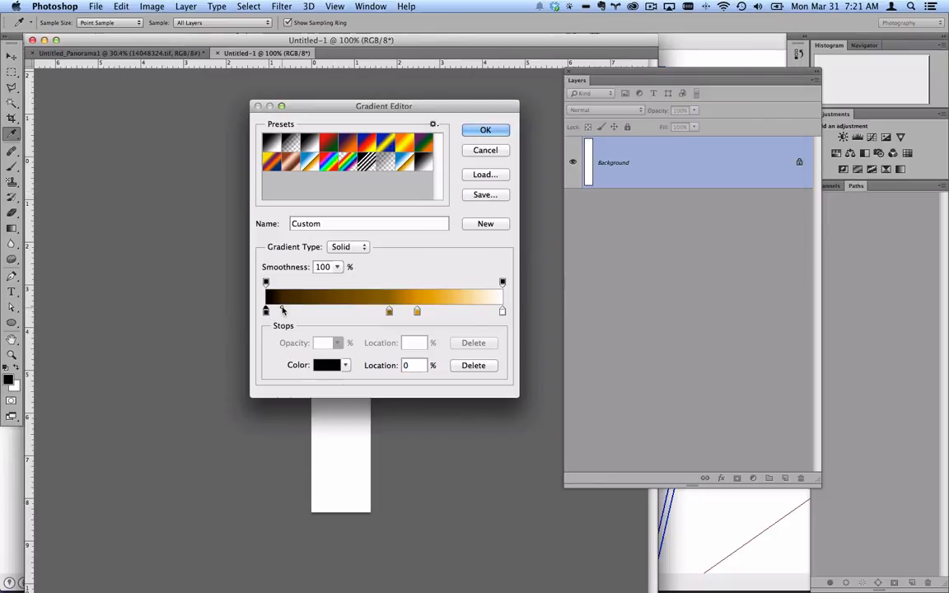
{"action": "left_click_drag", "start_coordinate": [281, 310], "coordinate": [333, 310]}
- Move the orange stop (cc9900) to location 100%, shift the brown stop closer to it, and accept the gradient
{"action": "left_click_drag", "start_coordinate": [419, 311], "coordinate": [517, 317]}
{"action": "double_click", "coordinate": [502, 312]}
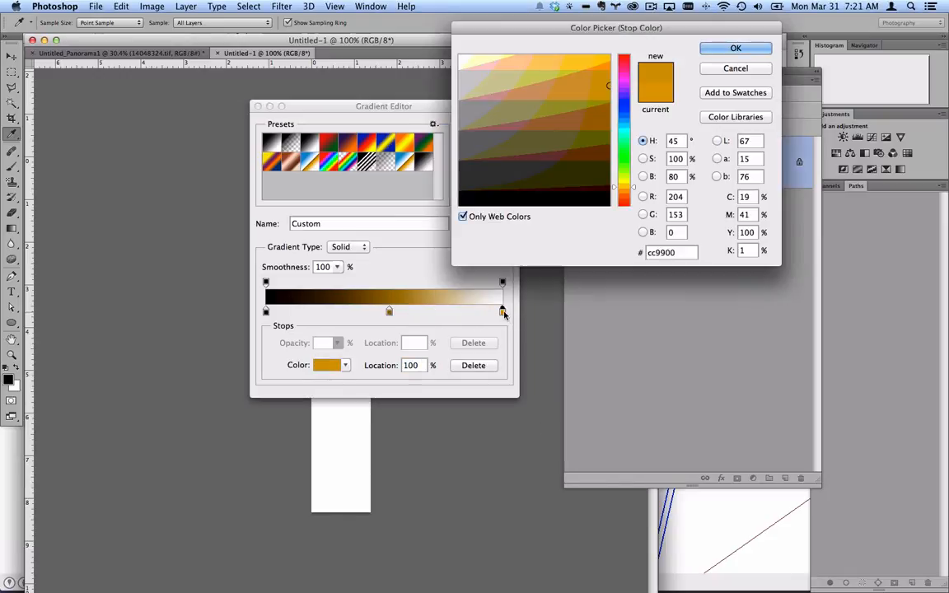
{"action": "left_click", "coordinate": [720, 51]}
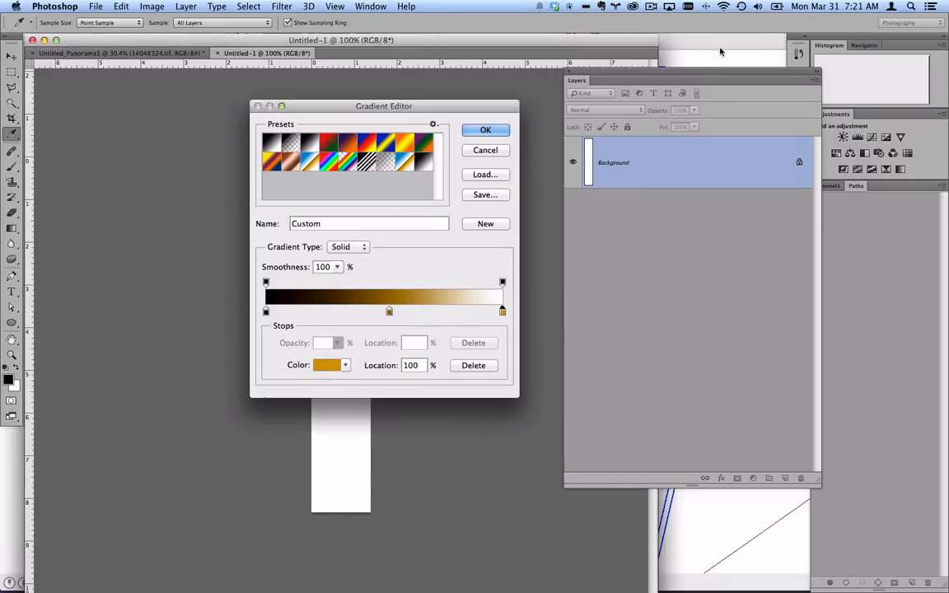
{"action": "left_click_drag", "start_coordinate": [501, 313], "coordinate": [506, 314]}
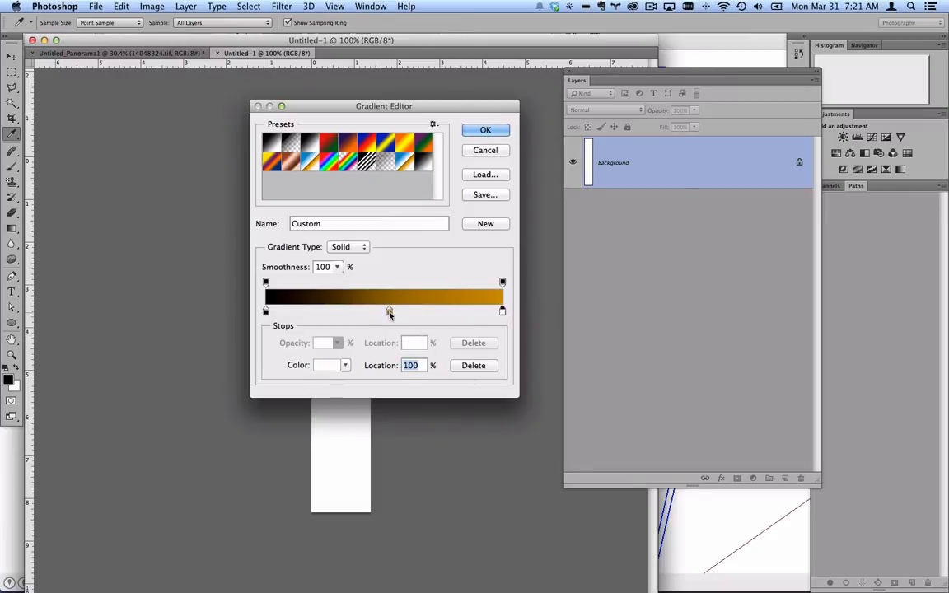
{"action": "left_click_drag", "start_coordinate": [389, 311], "coordinate": [418, 311]}
{"action": "left_click", "coordinate": [485, 131]}
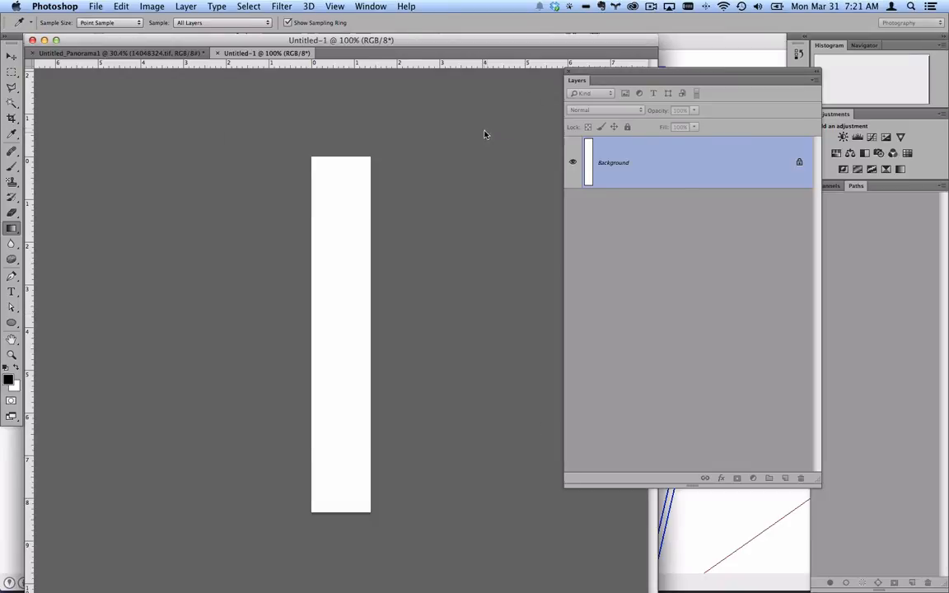
- Apply the gradient vertically with black at the canvas top, and save the document as the JPEG dirt_texture.jpg in the wip folder
{"action": "left_click_drag", "start_coordinate": [336, 182], "coordinate": [329, 375]}
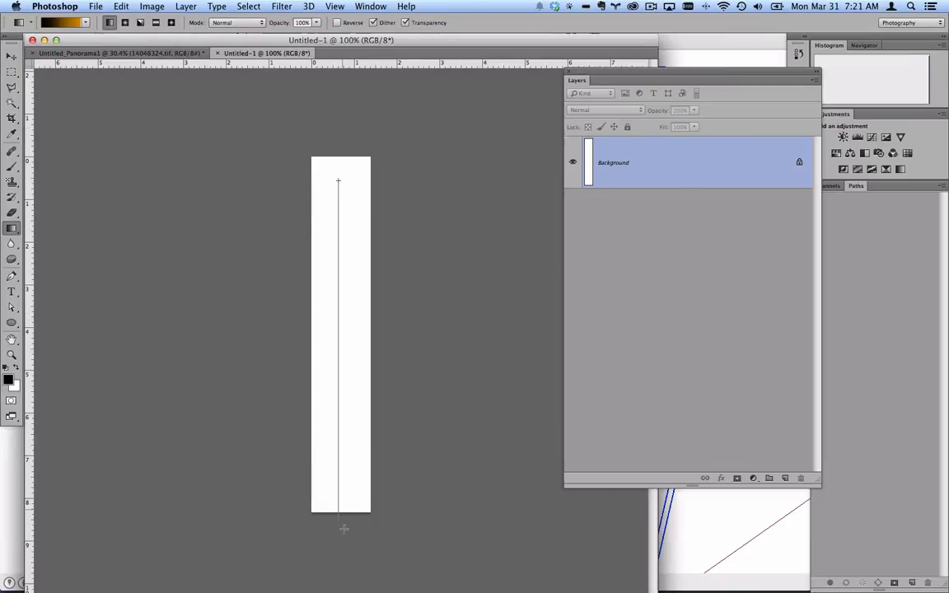
{"action": "left_click_drag", "start_coordinate": [343, 528], "coordinate": [347, 534]}
{"action": "left_click", "coordinate": [54, 6]}
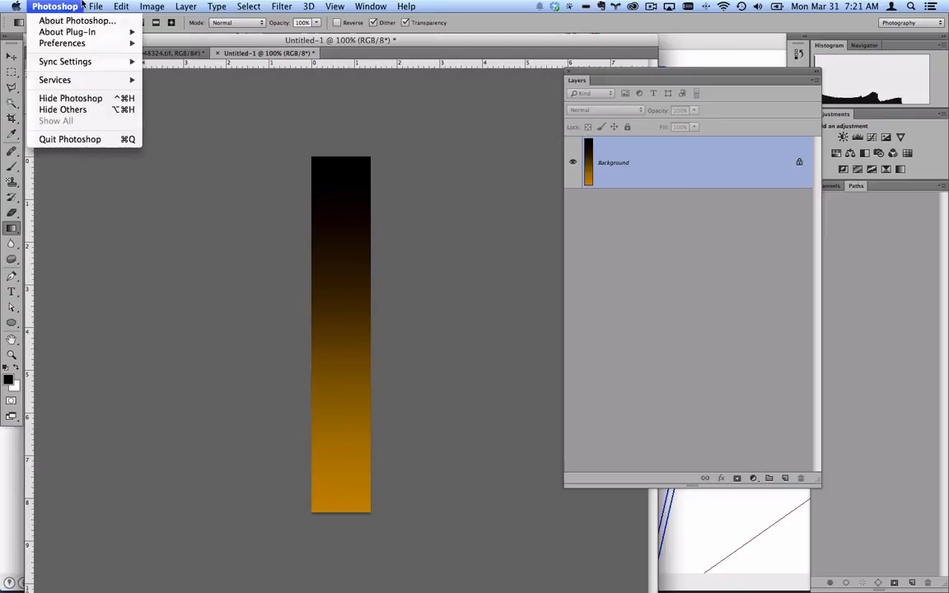
{"action": "mouse_move", "coordinate": [95, 5]}
{"action": "left_click", "coordinate": [123, 141]}
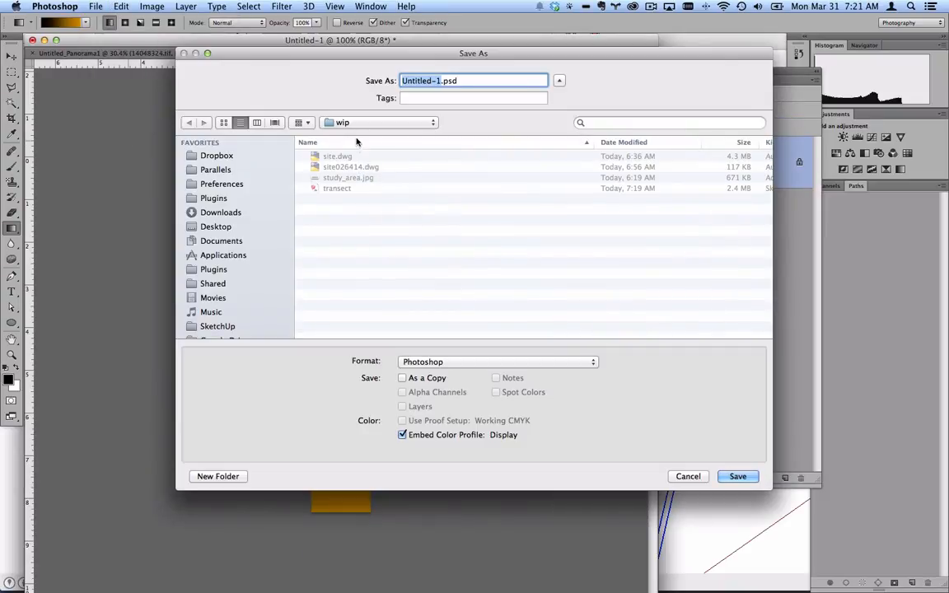
{"action": "type", "text": "dirt_texture"}
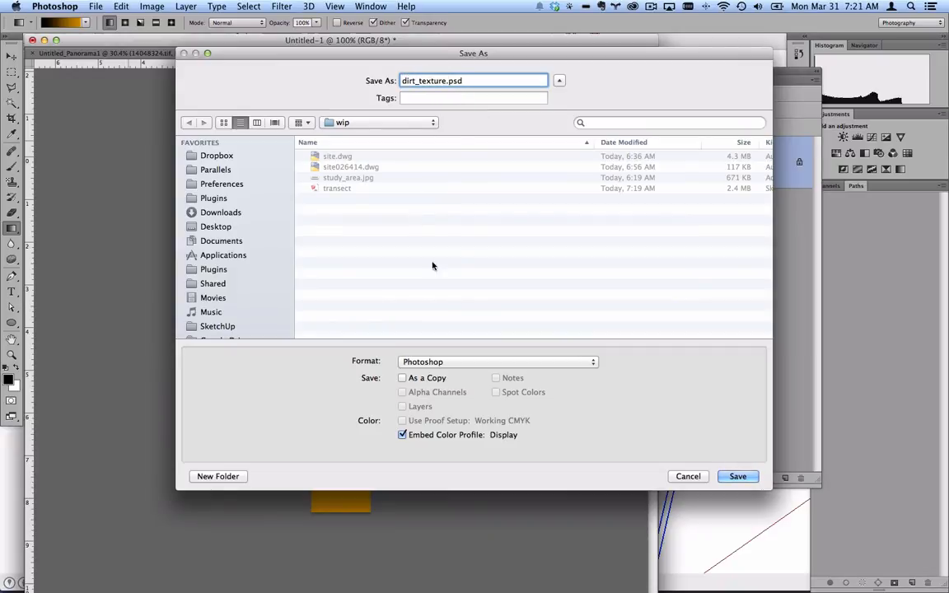
{"action": "left_click", "coordinate": [461, 362]}
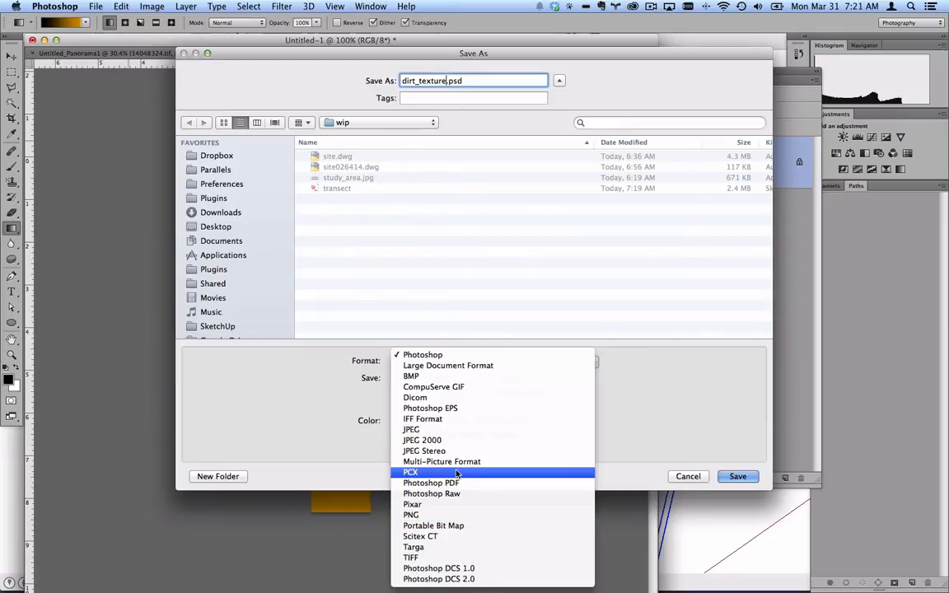
{"action": "key", "text": "Escape"}
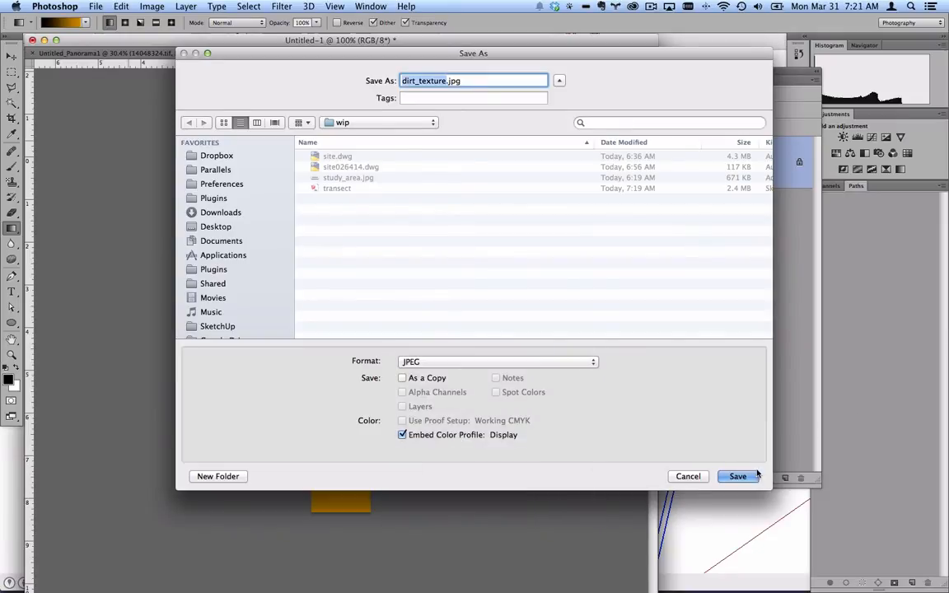
{"action": "left_click", "coordinate": [737, 476]}
{"action": "left_click", "coordinate": [443, 120]}
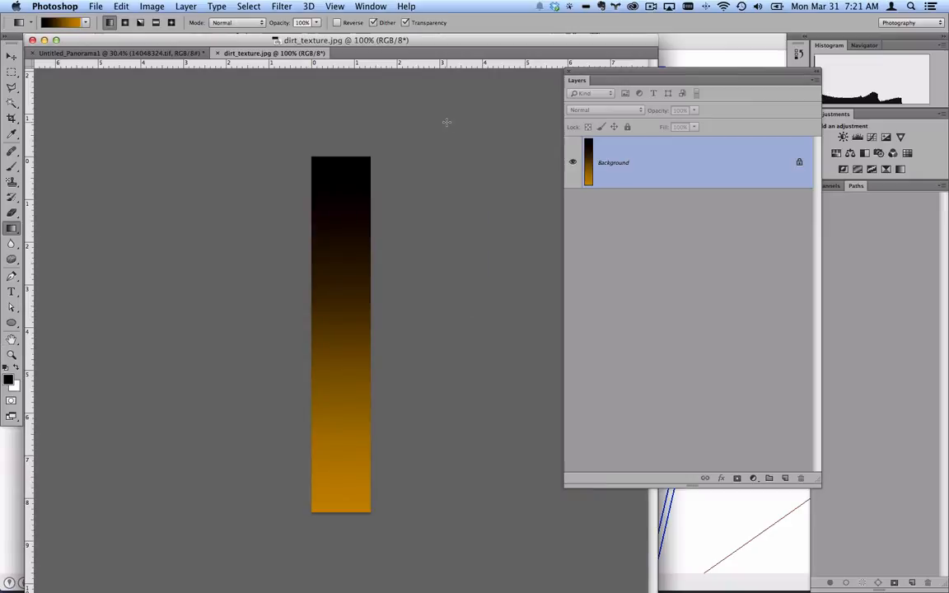
- Switch back to SketchUp, open the solid terrain group for editing, and select its long vertical side face
{"action": "key", "text": "super+Tab"}
{"action": "key", "text": "super+Tab"}
{"action": "left_click", "coordinate": [224, 300]}
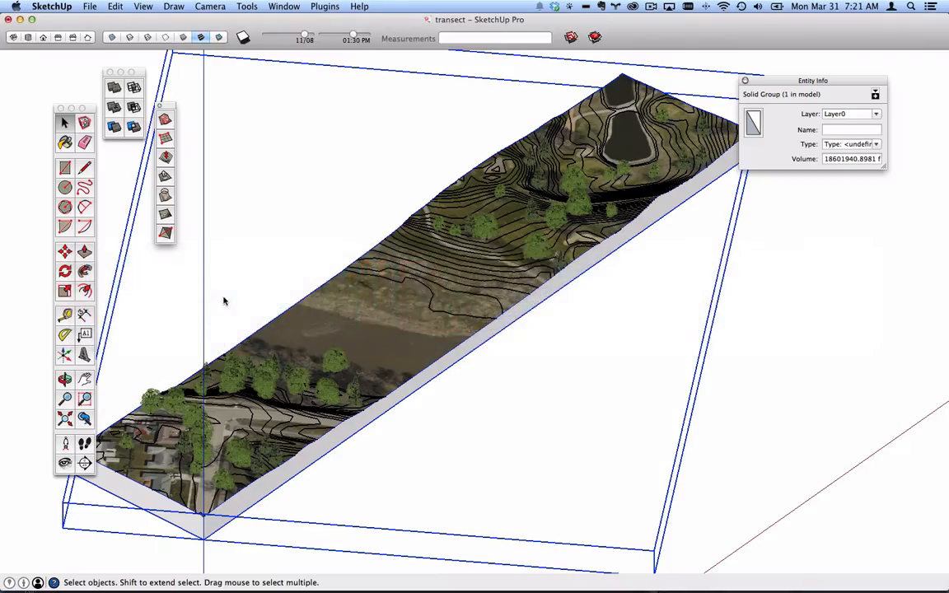
{"action": "double_click", "coordinate": [266, 487]}
{"action": "left_click", "coordinate": [265, 486]}
{"action": "middle_click_drag", "start_coordinate": [271, 499], "coordinate": [286, 452]}
{"action": "scroll", "coordinate": [284, 455], "scroll_direction": "up", "scroll_amount": 1}
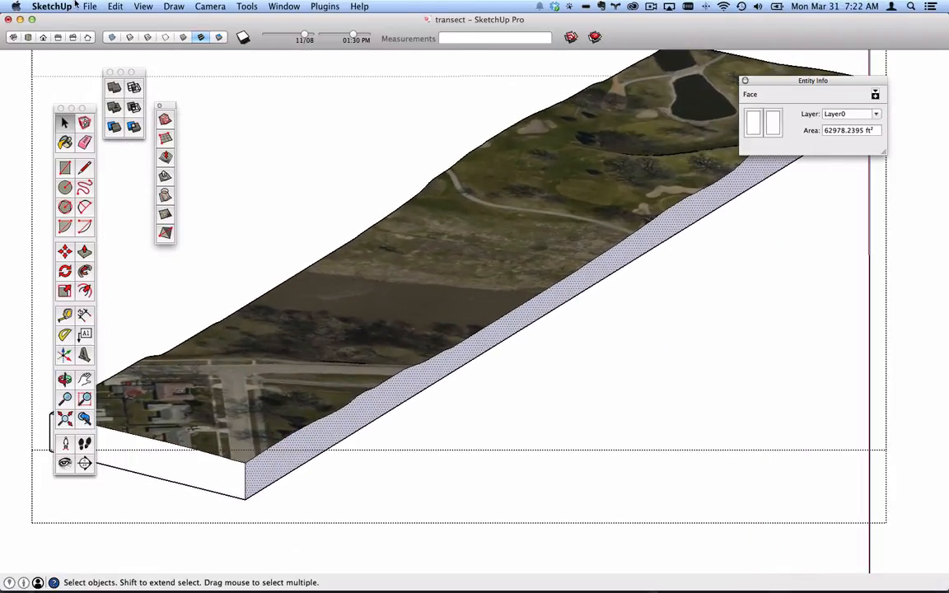
- Import dirt_texture.jpg from the wip folder in Downloads, using All Supported Image Types and Use As Texture
{"action": "left_click", "coordinate": [82, 6]}
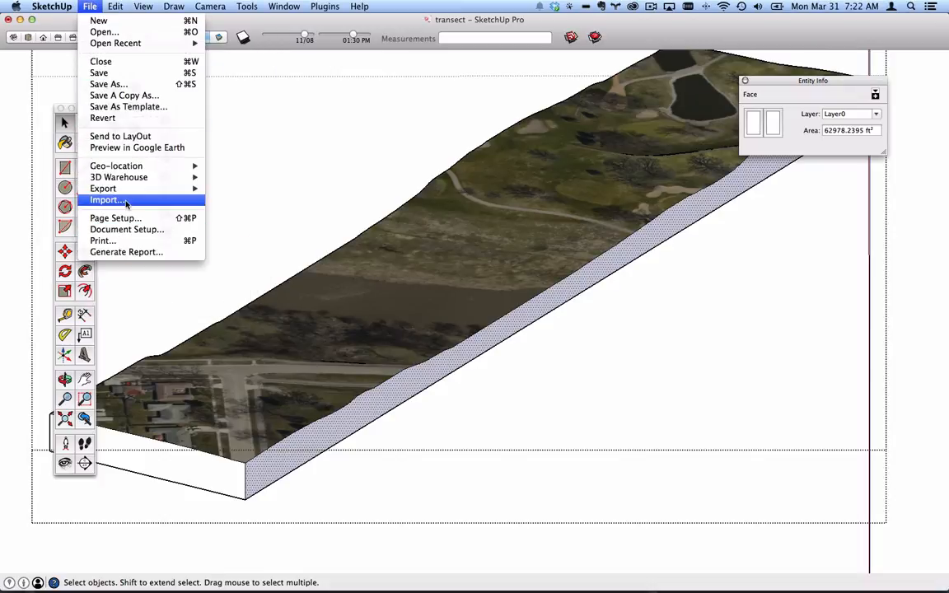
{"action": "left_click", "coordinate": [126, 201]}
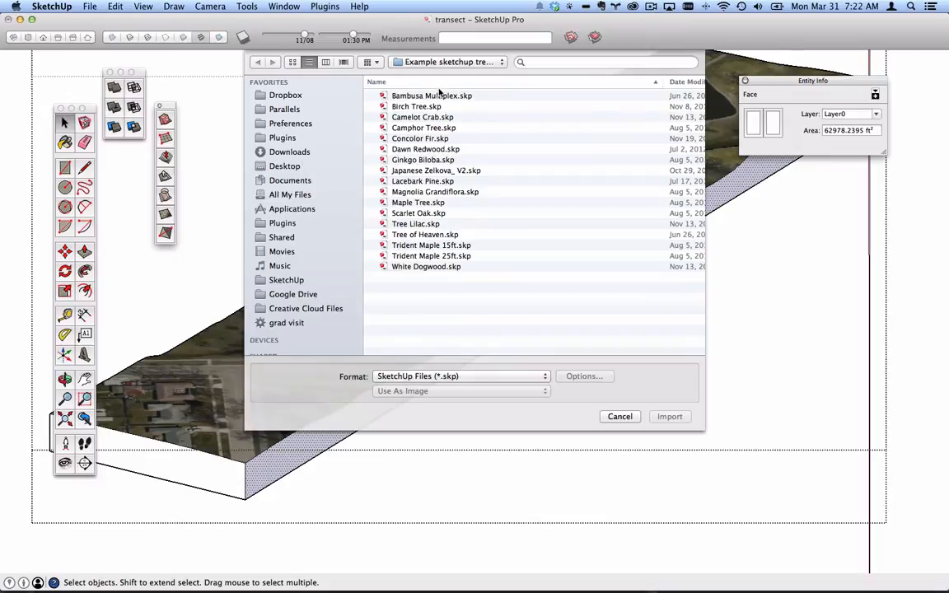
{"action": "left_click", "coordinate": [438, 62]}
{"action": "left_click", "coordinate": [422, 84]}
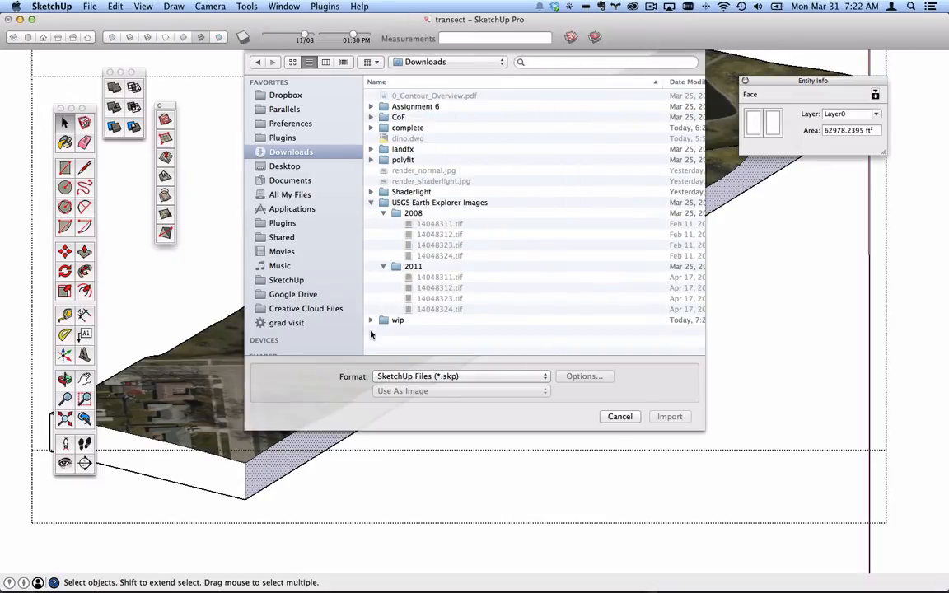
{"action": "left_click", "coordinate": [370, 321]}
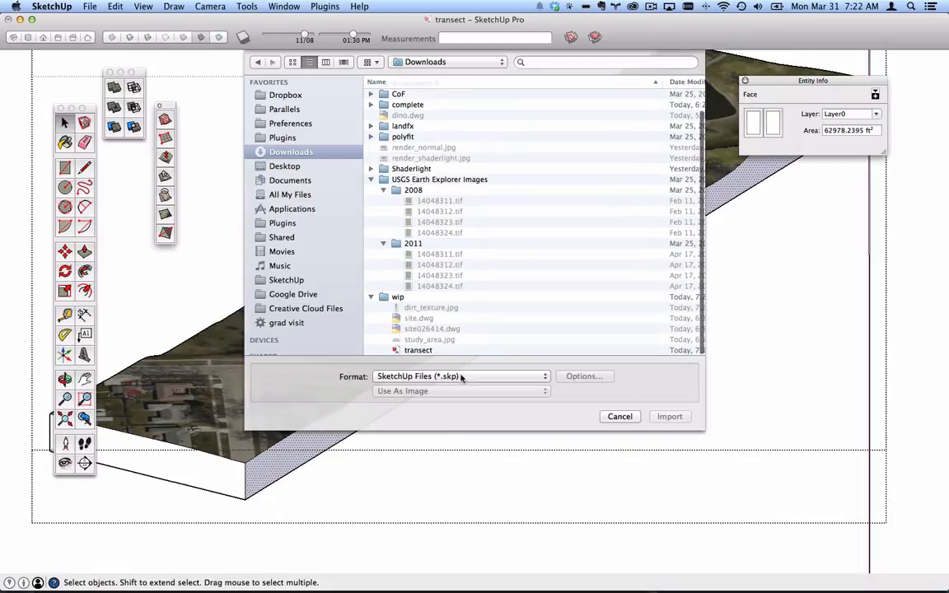
{"action": "left_click", "coordinate": [461, 377]}
{"action": "left_click", "coordinate": [453, 400]}
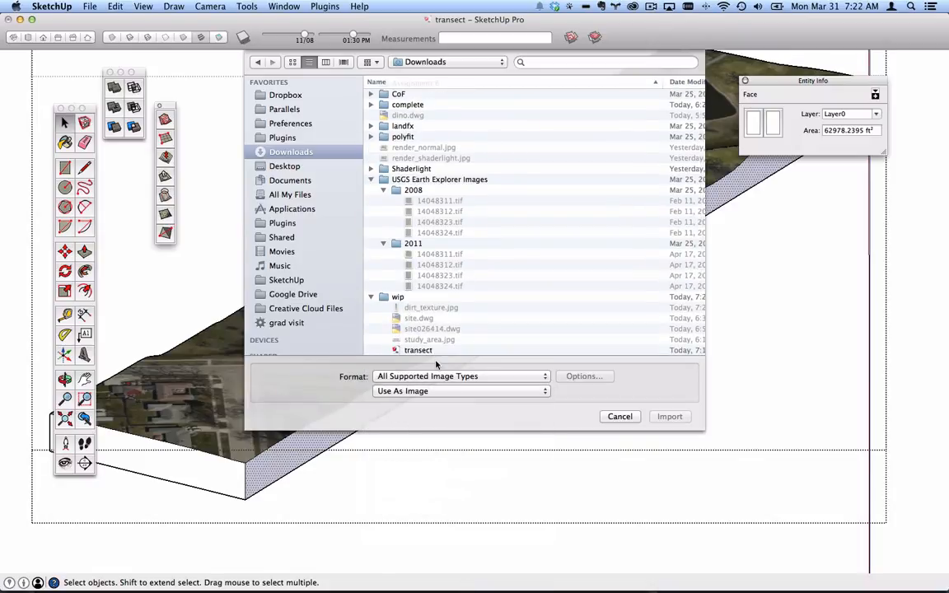
{"action": "left_click", "coordinate": [430, 391]}
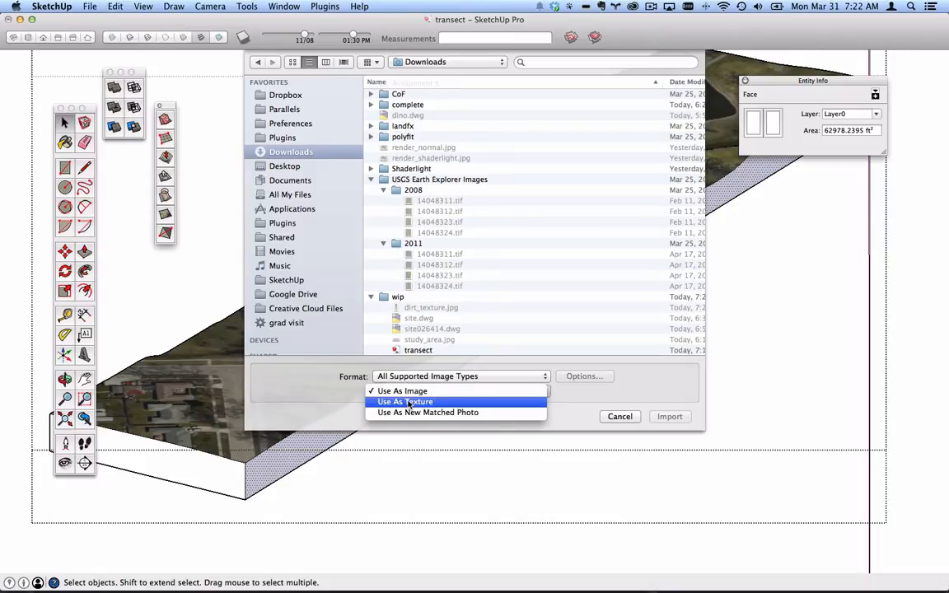
{"action": "left_click", "coordinate": [409, 402]}
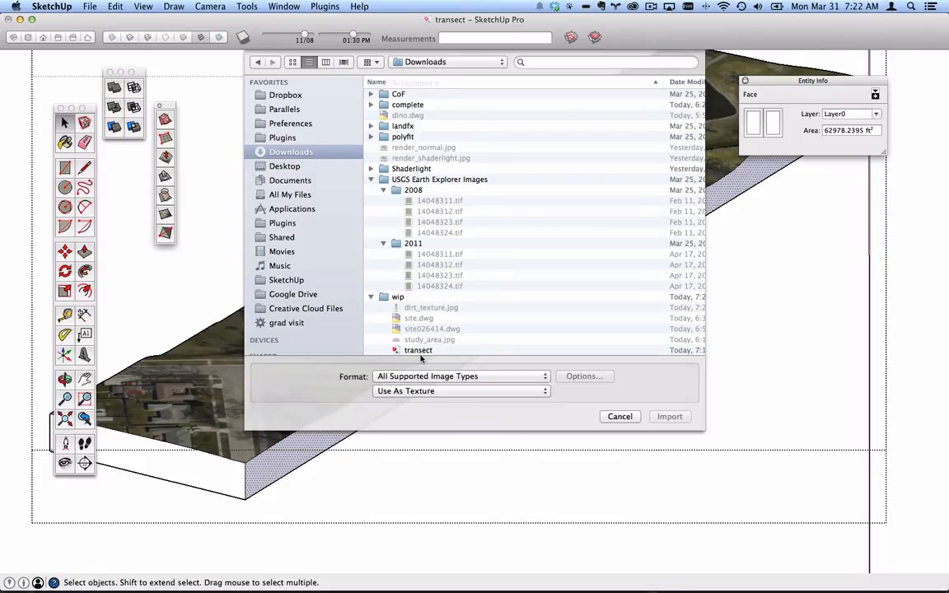
{"action": "double_click", "coordinate": [437, 308]}
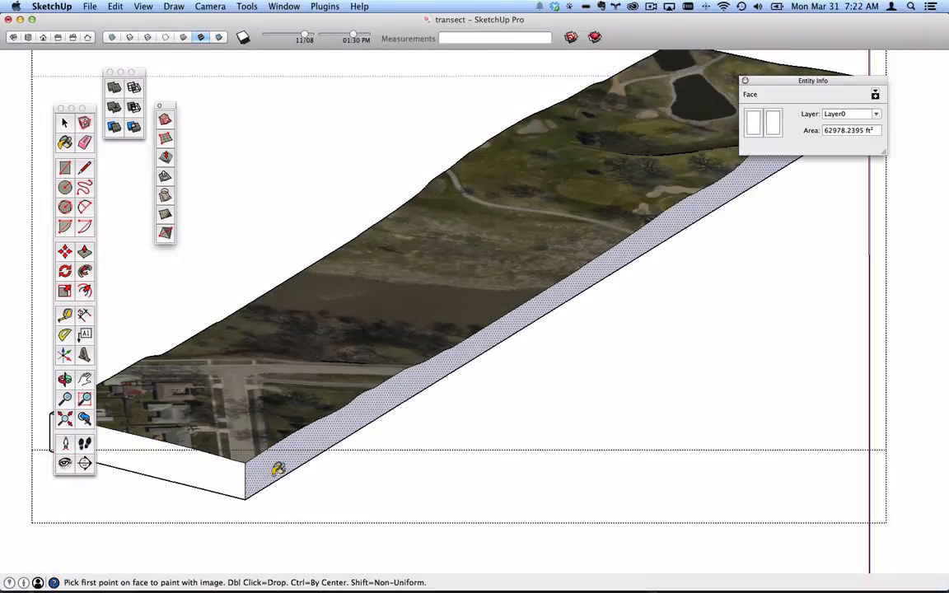
- Place the dirt texture on the long side face from its lower near corner, scaled to about 16' wide
{"action": "left_click", "coordinate": [245, 497]}
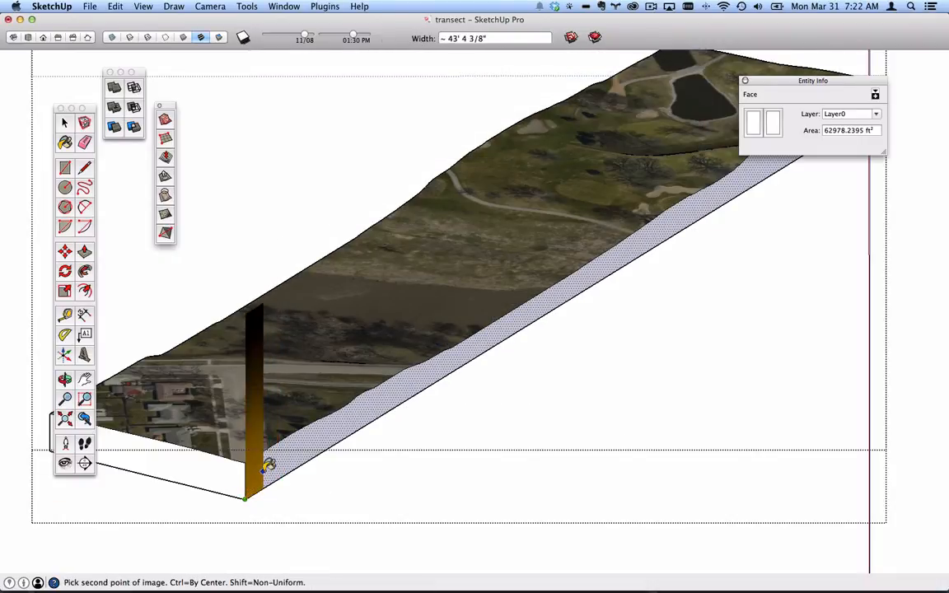
{"action": "scroll", "coordinate": [269, 466], "scroll_direction": "up", "scroll_amount": 2}
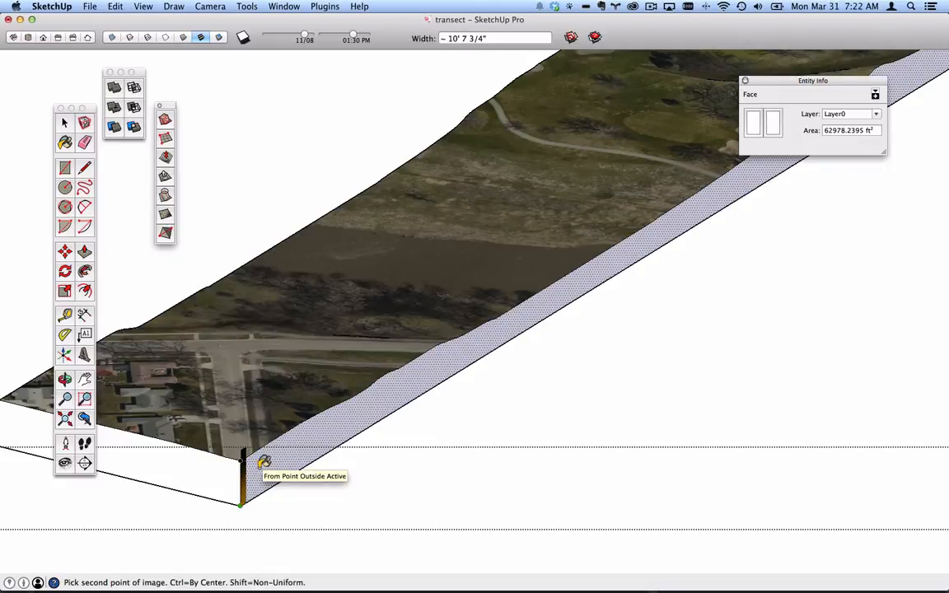
{"action": "scroll", "coordinate": [263, 463], "scroll_direction": "up", "scroll_amount": 5}
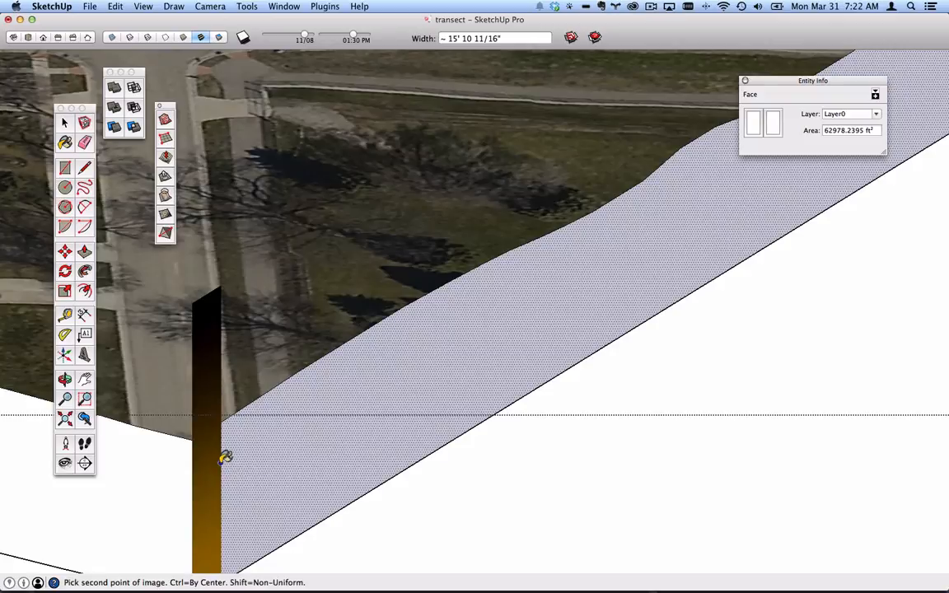
{"action": "left_click", "coordinate": [220, 459]}
{"action": "middle_click_drag", "start_coordinate": [219, 471], "coordinate": [362, 391]}
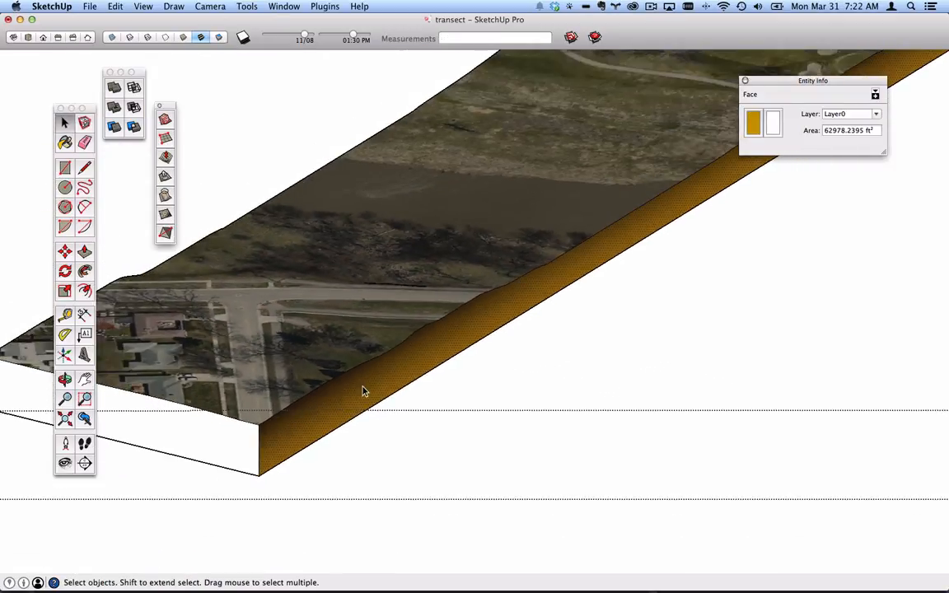
- Sample the dirt texture from the long side face, paint the block's other vertical sides with it, and exit the group
{"action": "scroll", "coordinate": [362, 391], "scroll_direction": "down", "scroll_amount": 5}
{"action": "middle_click_drag", "start_coordinate": [496, 333], "coordinate": [453, 328]}
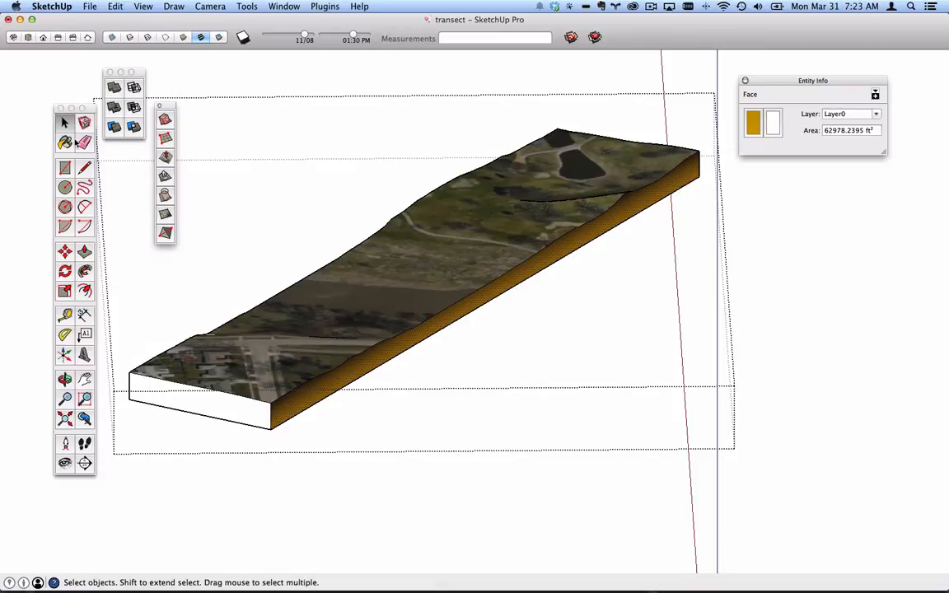
{"action": "left_click", "coordinate": [67, 141]}
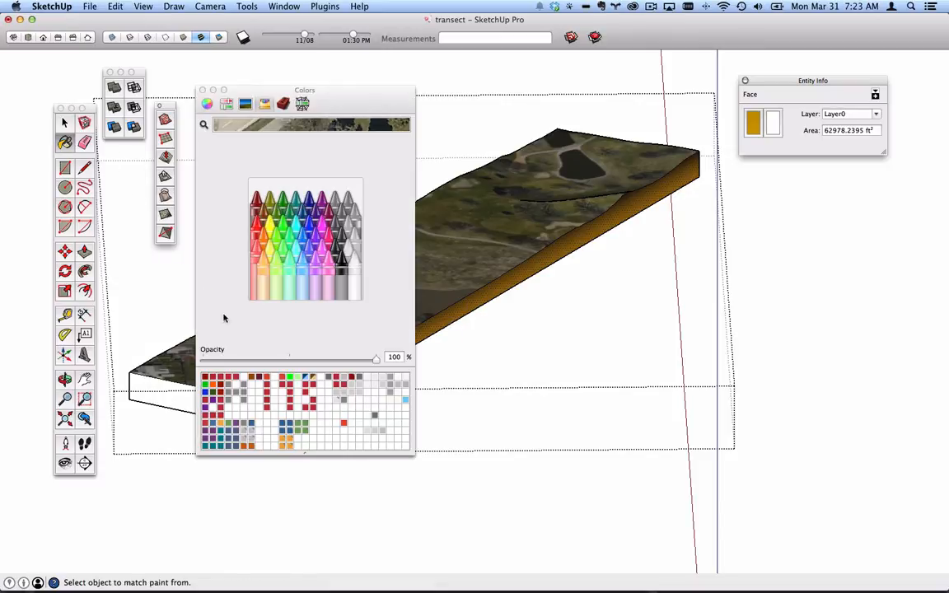
{"action": "left_click", "coordinate": [444, 313], "text": "alt"}
{"action": "left_click", "coordinate": [202, 90]}
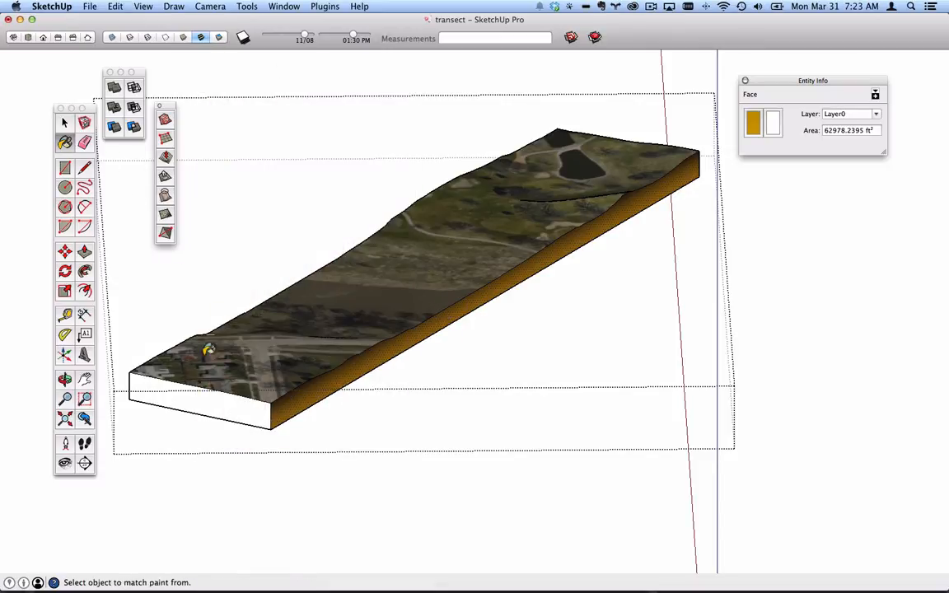
{"action": "left_click", "coordinate": [163, 383]}
{"action": "mouse_move", "coordinate": [163, 383]}
{"action": "middle_mouse_down"}
{"action": "mouse_move", "coordinate": [699, 418]}
{"action": "mouse_move", "coordinate": [674, 394]}
{"action": "mouse_move", "coordinate": [522, 373]}
{"action": "mouse_move", "coordinate": [456, 406]}
{"action": "mouse_move", "coordinate": [294, 451]}
{"action": "middle_mouse_up"}
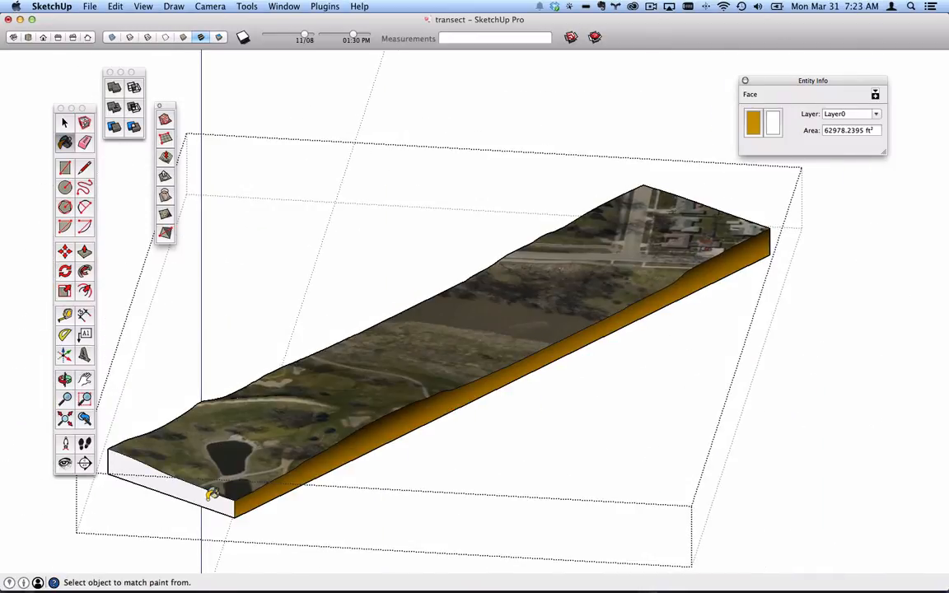
{"action": "mouse_move", "coordinate": [212, 492]}
{"action": "middle_mouse_down"}
{"action": "mouse_move", "coordinate": [461, 356]}
{"action": "mouse_move", "coordinate": [511, 215]}
{"action": "mouse_move", "coordinate": [197, 328]}
{"action": "mouse_move", "coordinate": [106, 378]}
{"action": "mouse_move", "coordinate": [87, 272]}
{"action": "middle_mouse_up"}
{"action": "left_click", "coordinate": [65, 142]}
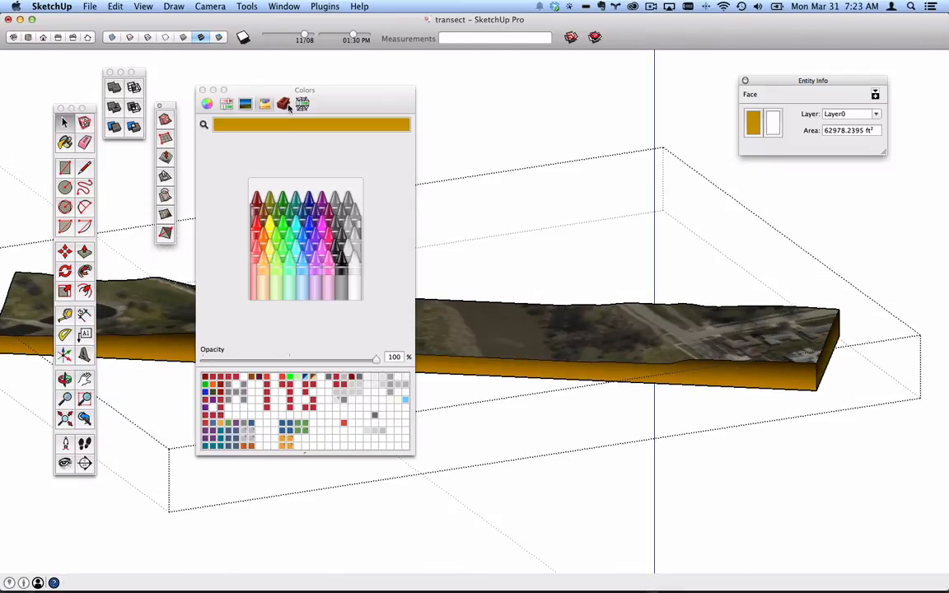
{"action": "left_click", "coordinate": [203, 89]}
{"action": "left_click", "coordinate": [329, 107]}
- Reset the drawing axes to their default position
{"action": "scroll", "coordinate": [426, 181], "scroll_direction": "down", "scroll_amount": 3}
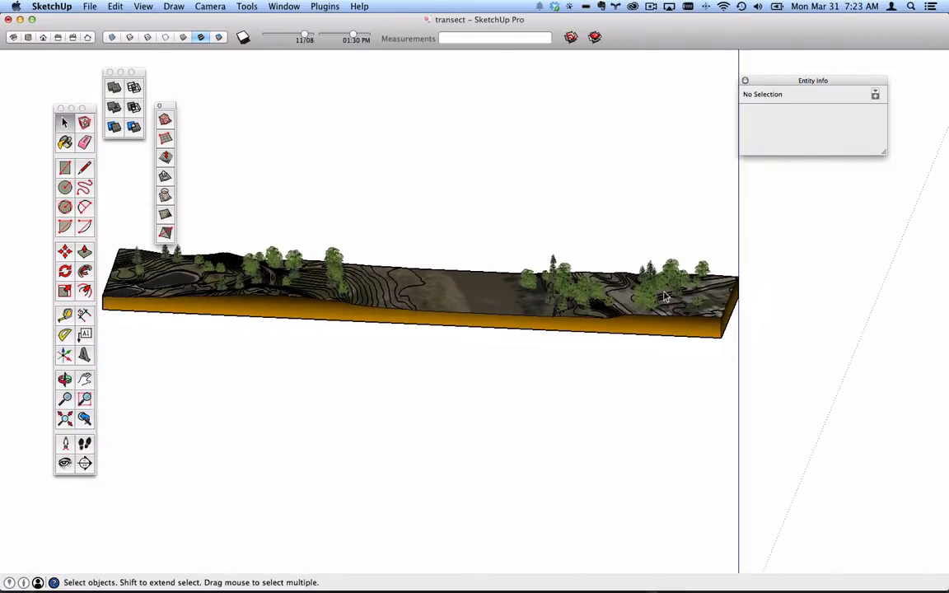
{"action": "middle_click_drag", "start_coordinate": [426, 181], "coordinate": [263, 375]}
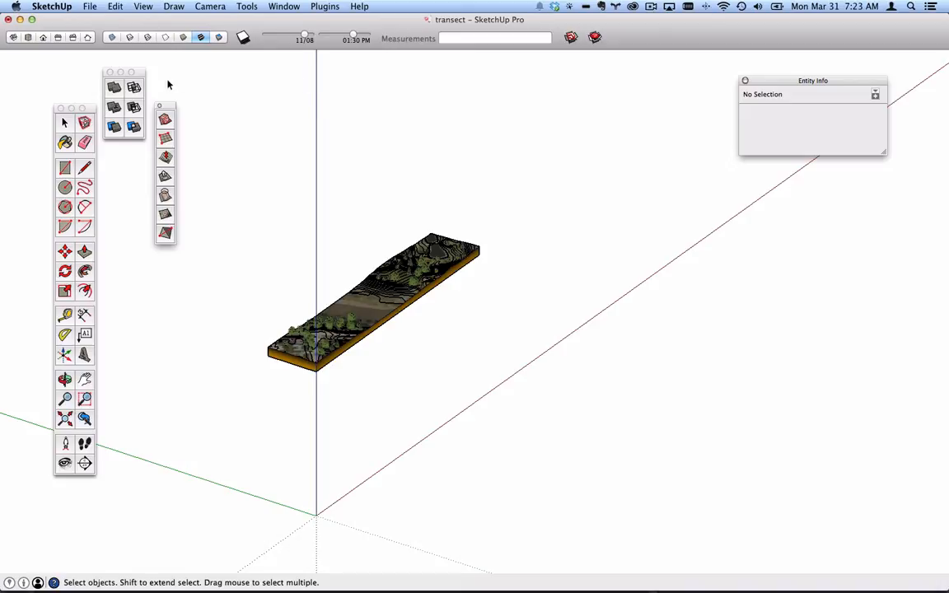
{"action": "right_click", "coordinate": [317, 77]}
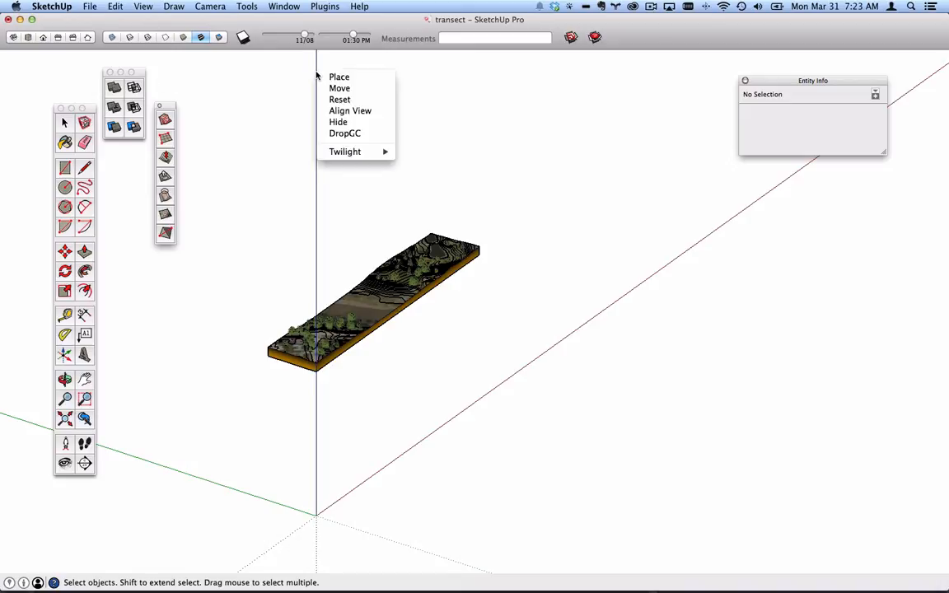
{"action": "left_click", "coordinate": [353, 99]}
{"action": "middle_click_drag", "start_coordinate": [356, 100], "coordinate": [340, 328]}
- Switch to the AutoCAD site drawing and set its coordinate system to WCS
{"action": "key", "text": "super+Tab"}
{"action": "key", "text": "super+Tab"}
{"action": "key", "text": "super+Tab"}
{"action": "key", "text": "super+Tab"}
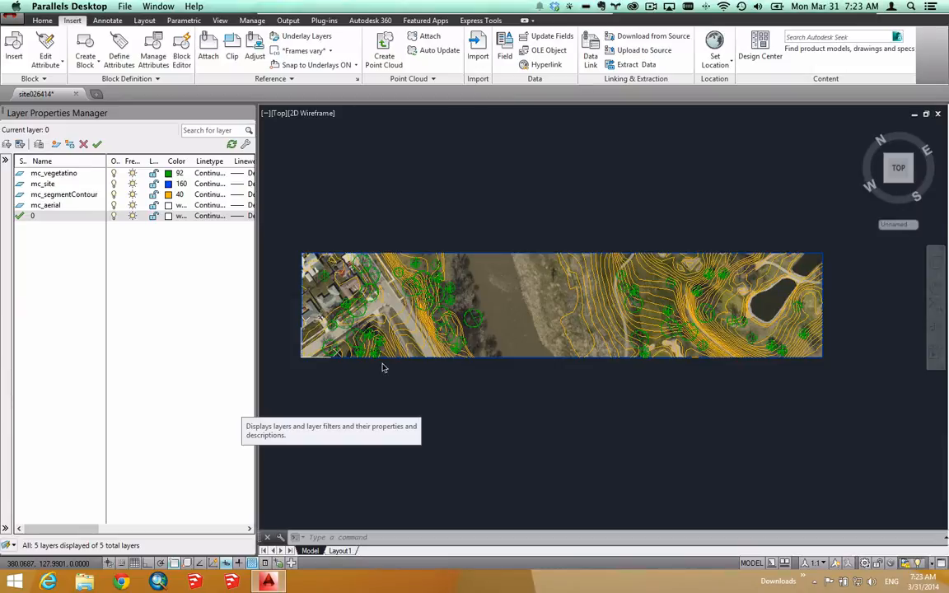
{"action": "left_click", "coordinate": [918, 224]}
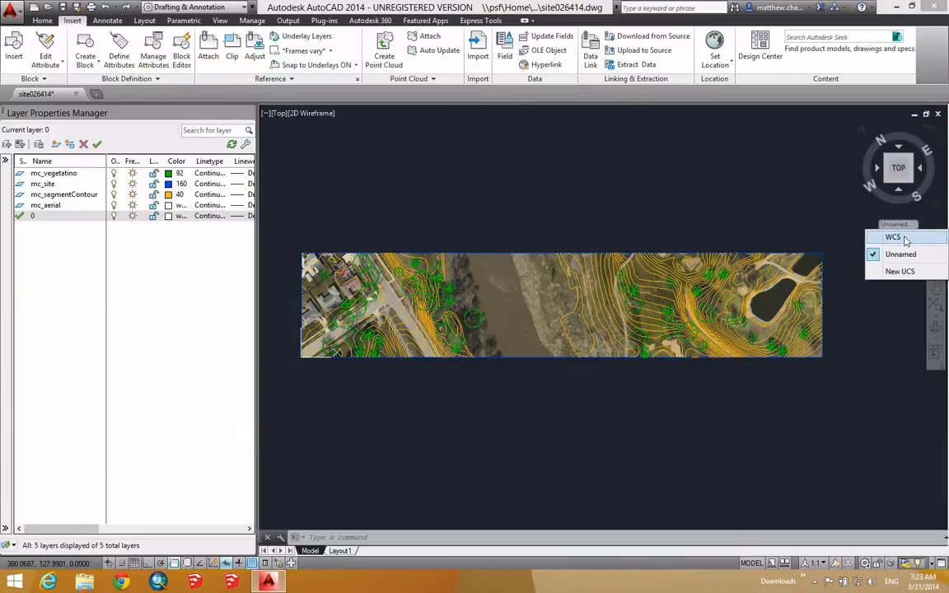
{"action": "left_click", "coordinate": [897, 237]}
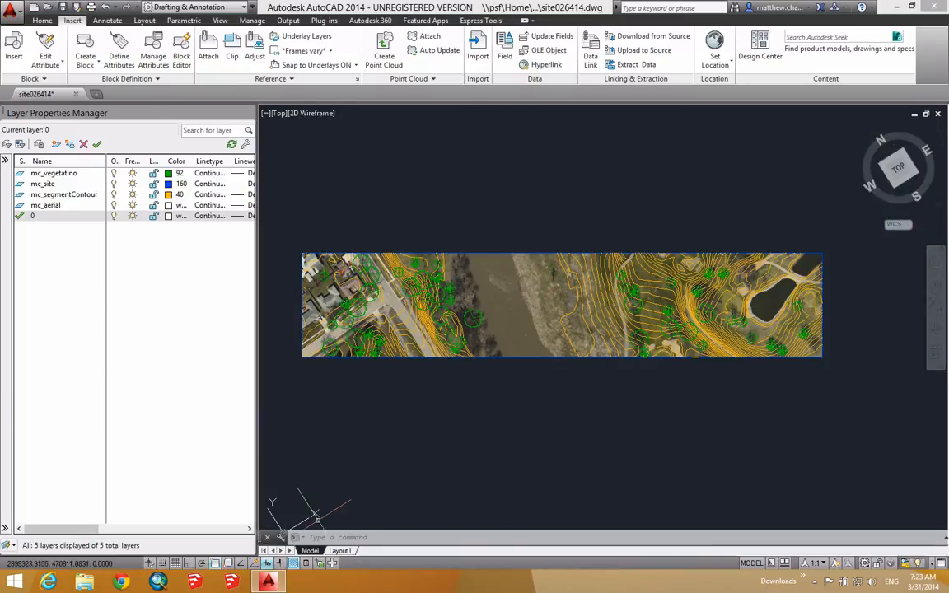
- Back in SketchUp, select the whole model, move it 846' 7" straight down to the origin's level, and deselect it
{"action": "key", "text": "super+Tab"}
{"action": "key", "text": "super+Tab"}
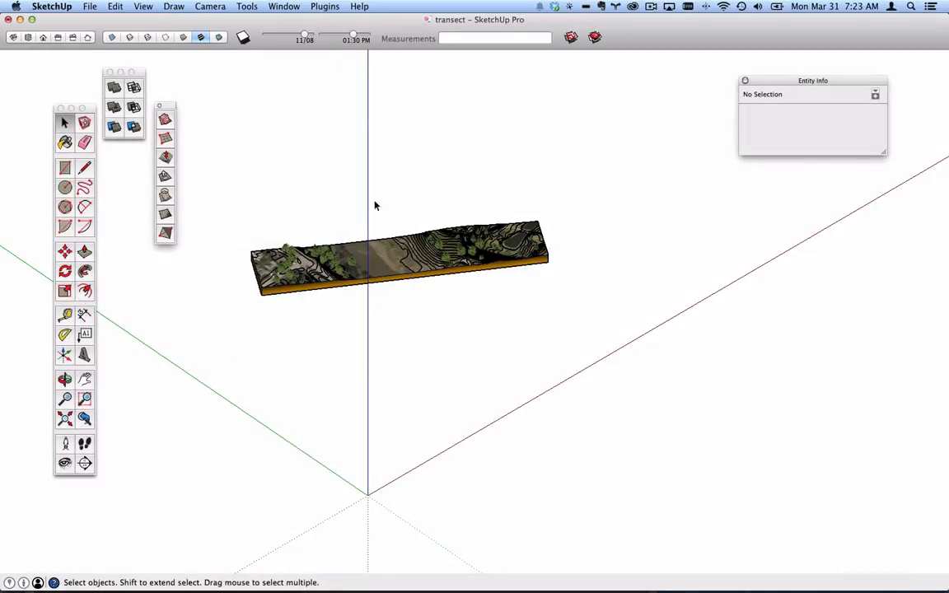
{"action": "left_click_drag", "start_coordinate": [218, 187], "coordinate": [587, 310]}
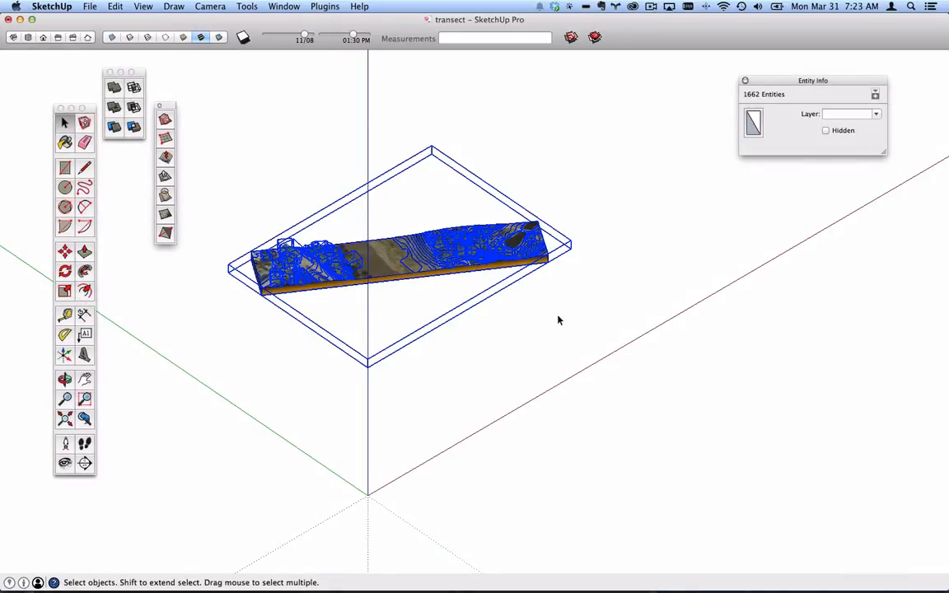
{"action": "left_click", "coordinate": [64, 254]}
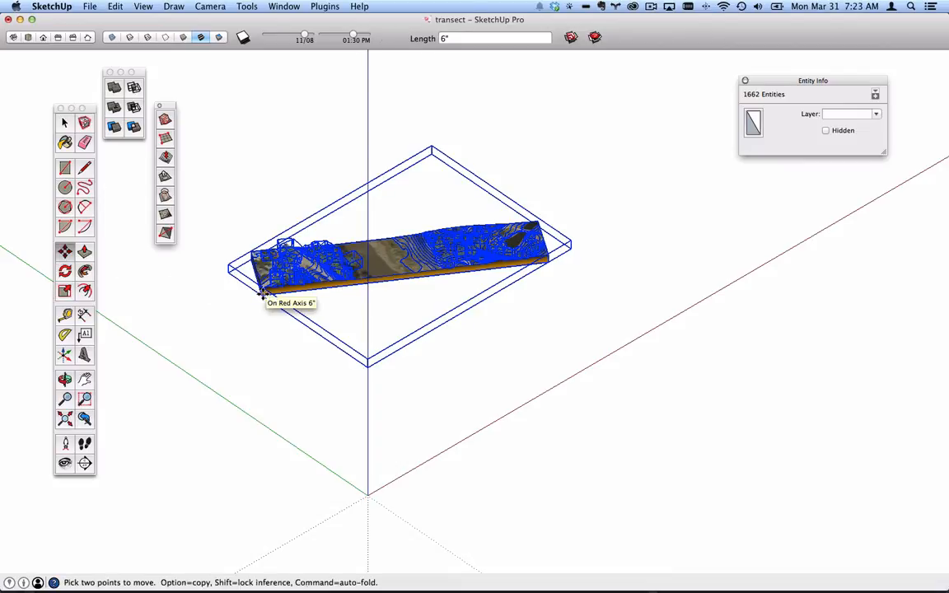
{"action": "left_click", "coordinate": [262, 295]}
{"action": "left_click", "coordinate": [368, 495]}
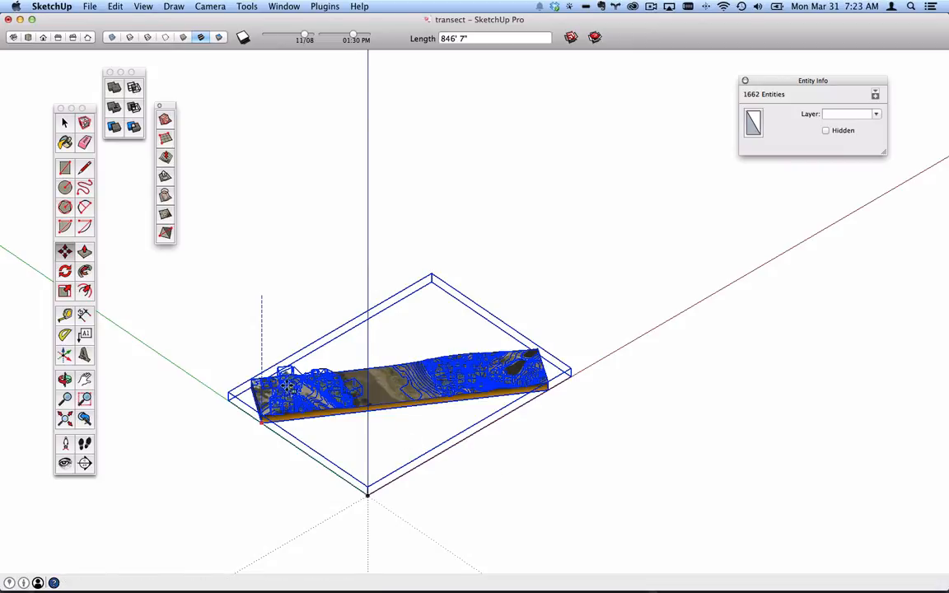
{"action": "middle_click_drag", "start_coordinate": [330, 389], "coordinate": [257, 177]}
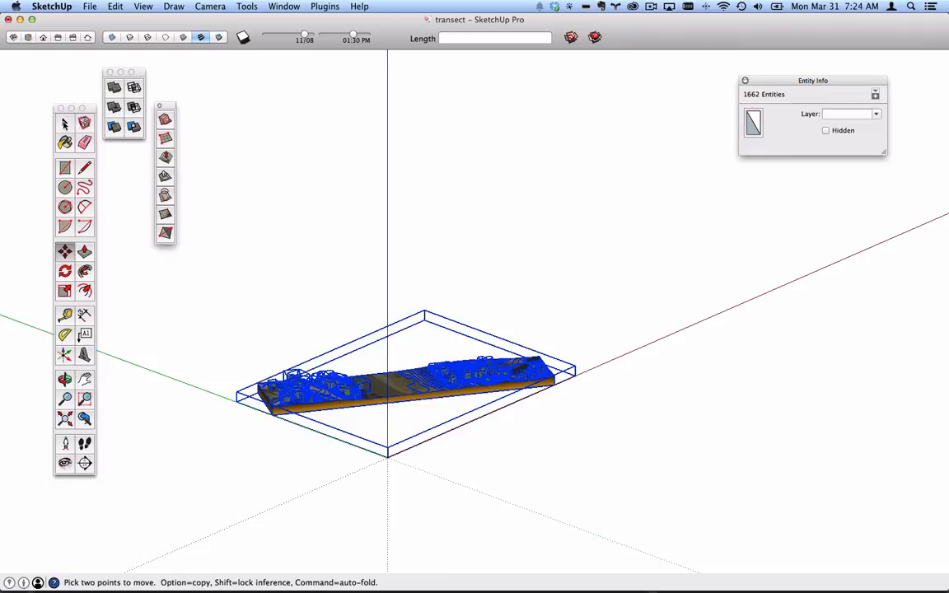
{"action": "key", "text": "space"}
{"action": "left_click", "coordinate": [415, 349]}
- Select the solid terrain group and turn off Profiles in the edge style
{"action": "scroll", "coordinate": [308, 355], "scroll_direction": "up", "scroll_amount": 5}
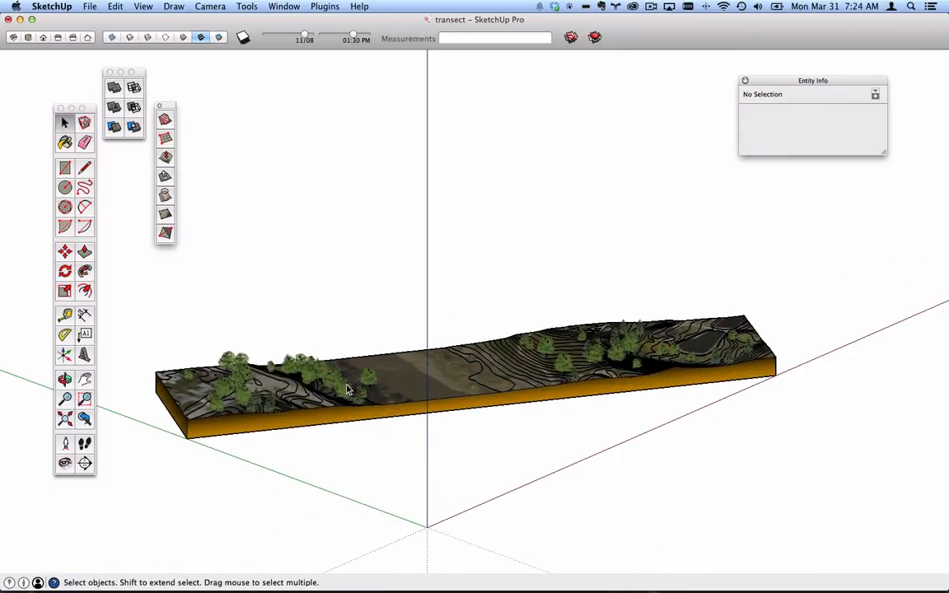
{"action": "middle_click_drag", "start_coordinate": [347, 390], "coordinate": [496, 400]}
{"action": "left_click", "coordinate": [494, 386]}
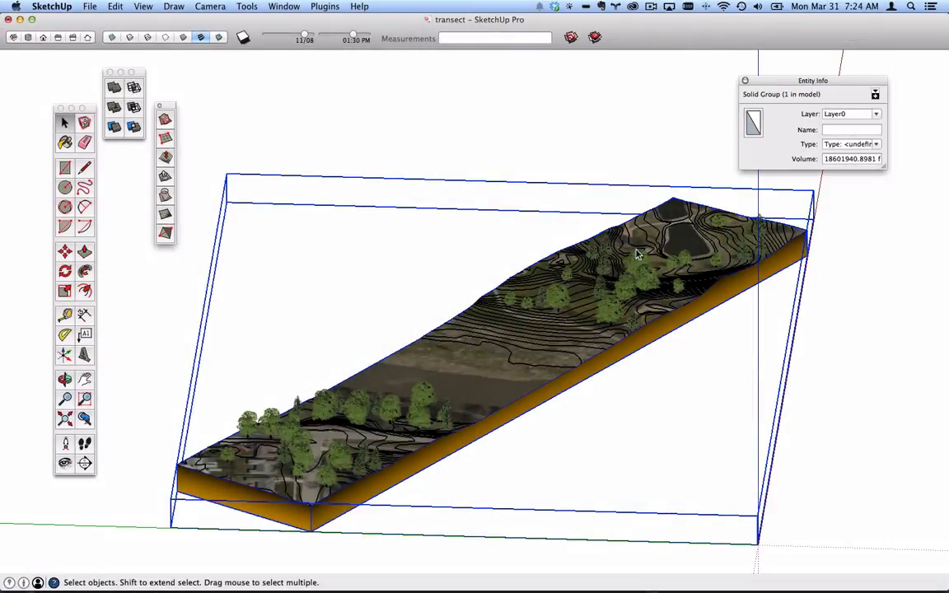
{"action": "scroll", "coordinate": [494, 359], "scroll_direction": "up", "scroll_amount": 5}
{"action": "scroll", "coordinate": [494, 360], "scroll_direction": "down", "scroll_amount": 6}
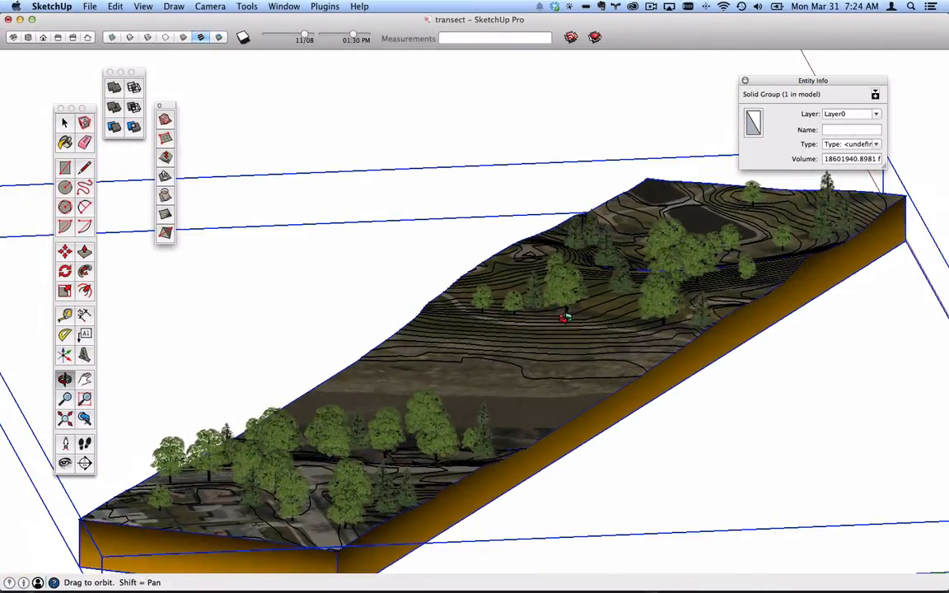
{"action": "left_click", "coordinate": [89, 5]}
{"action": "mouse_move", "coordinate": [115, 6]}
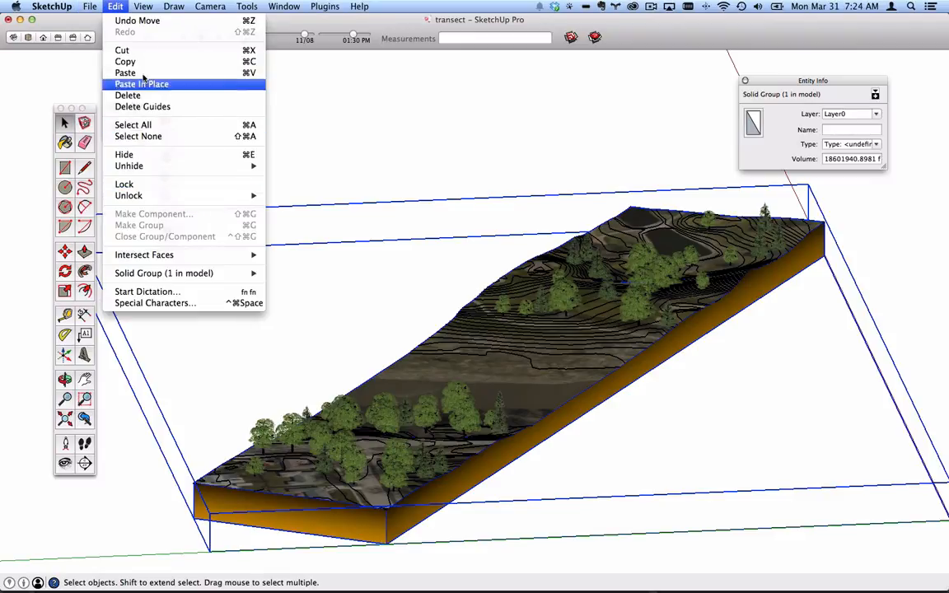
{"action": "mouse_move", "coordinate": [227, 146]}
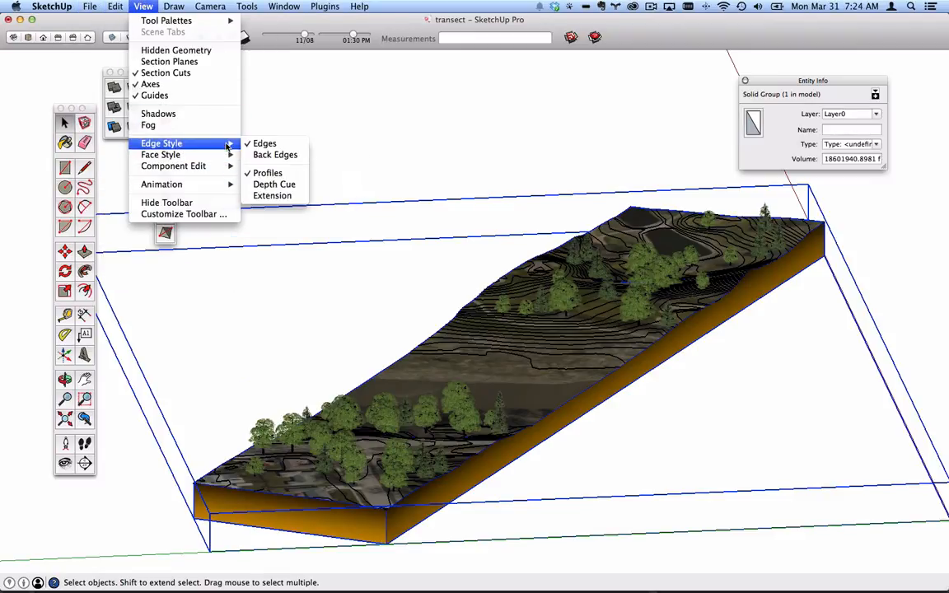
{"action": "left_click", "coordinate": [272, 176]}
- Switch the camera from parallel projection to Perspective and save the transect model
{"action": "scroll", "coordinate": [615, 379], "scroll_direction": "up", "scroll_amount": 6}
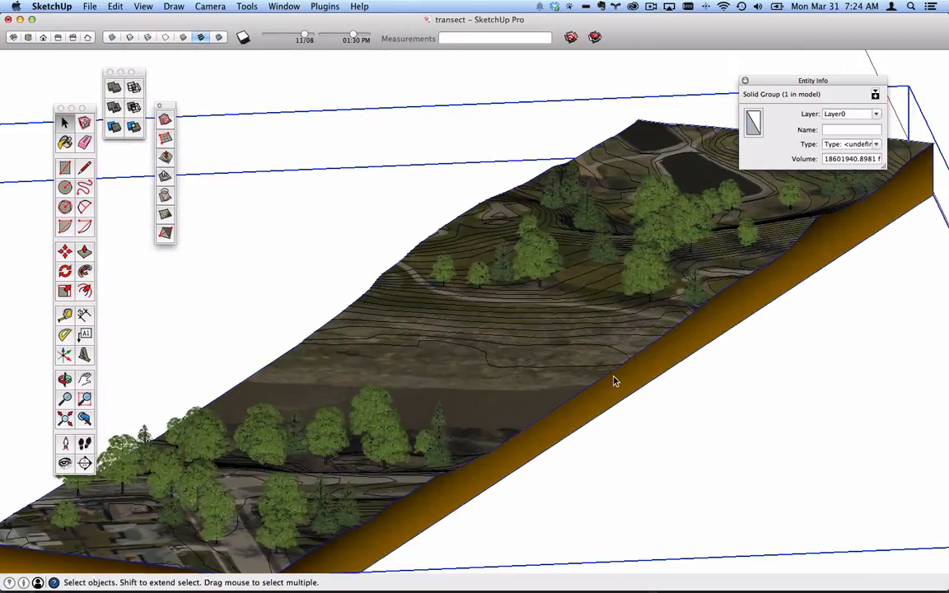
{"action": "middle_click_drag", "start_coordinate": [455, 369], "coordinate": [452, 370]}
{"action": "scroll", "coordinate": [452, 370], "scroll_direction": "down", "scroll_amount": 5}
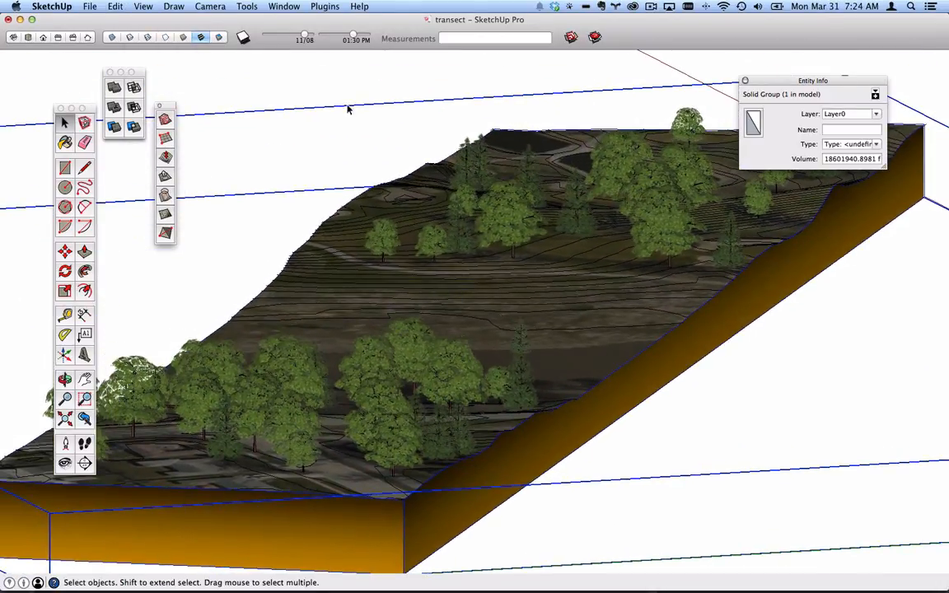
{"action": "left_click", "coordinate": [174, 7]}
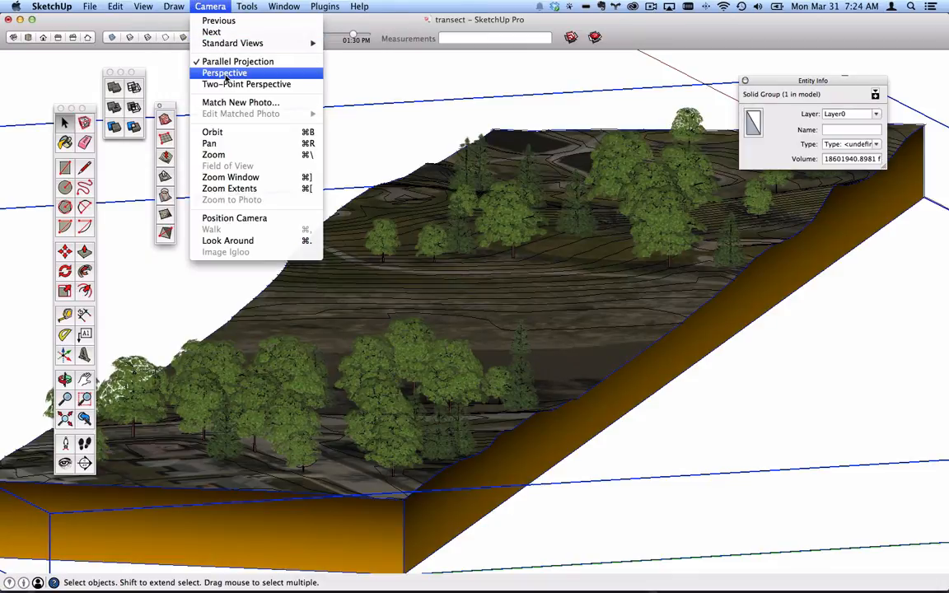
{"action": "left_click", "coordinate": [202, 71]}
{"action": "scroll", "coordinate": [399, 291], "scroll_direction": "up", "scroll_amount": 8}
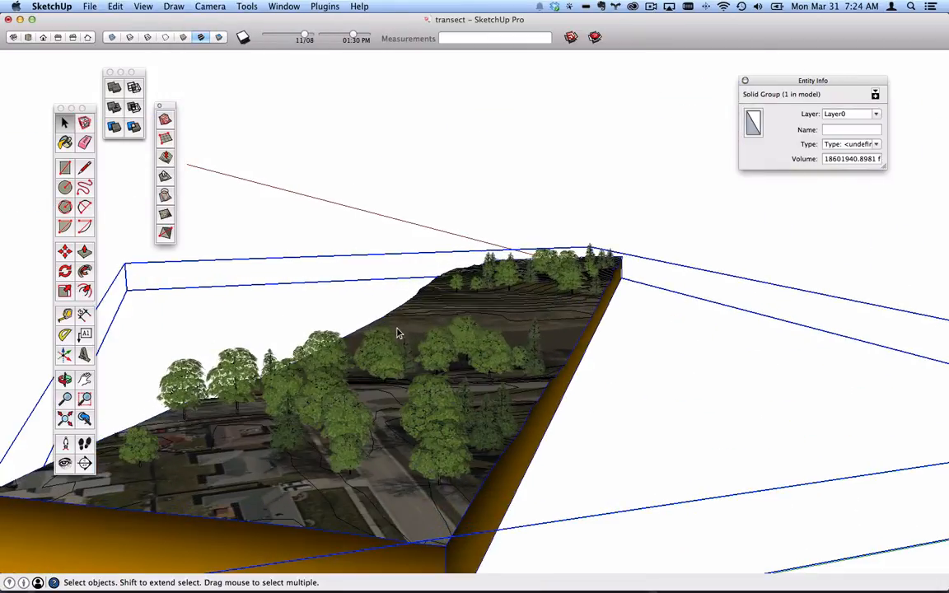
{"action": "middle_click_drag", "start_coordinate": [457, 346], "coordinate": [474, 330]}
{"action": "left_click", "coordinate": [95, 6]}
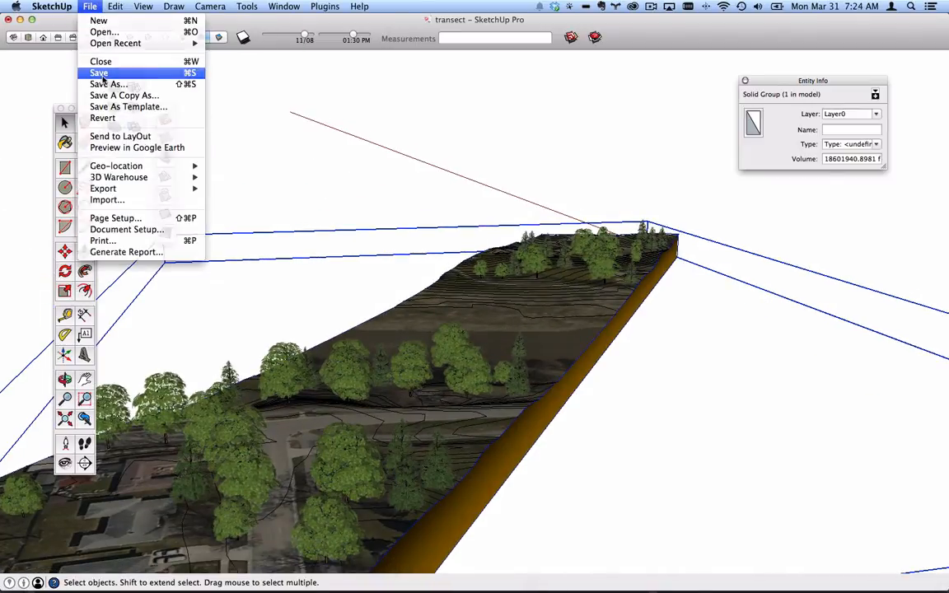
{"action": "left_click", "coordinate": [105, 73]}
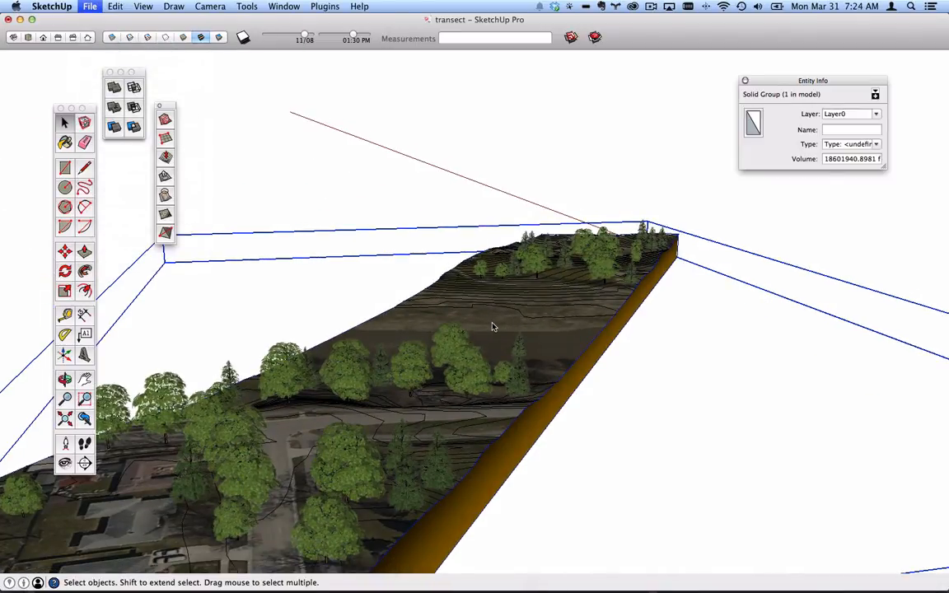
- Open the model information and show the statistics for the entire model
{"action": "middle_click_drag", "start_coordinate": [491, 331], "coordinate": [428, 371]}
{"action": "middle_click_drag", "start_coordinate": [321, 415], "coordinate": [447, 418]}
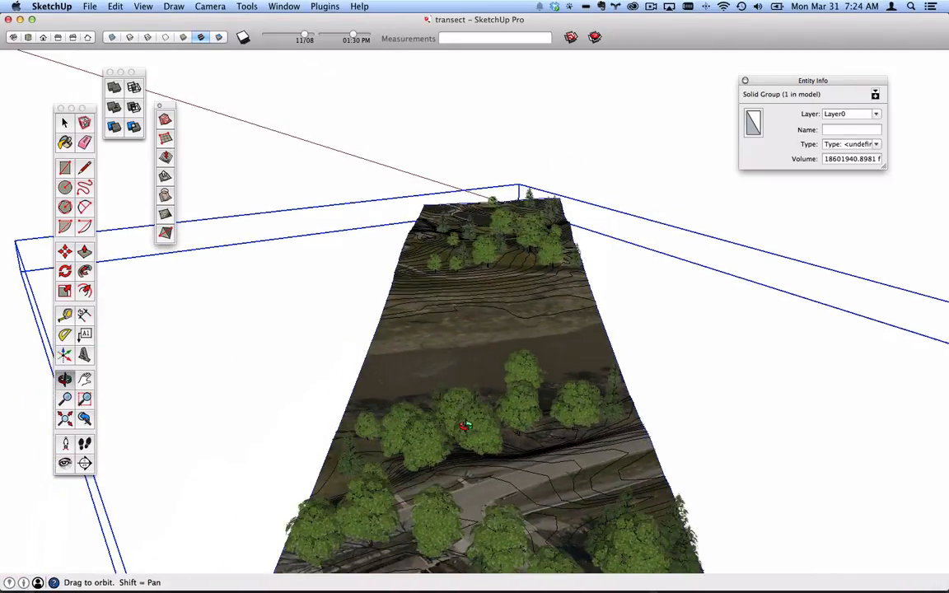
{"action": "left_click", "coordinate": [281, 6]}
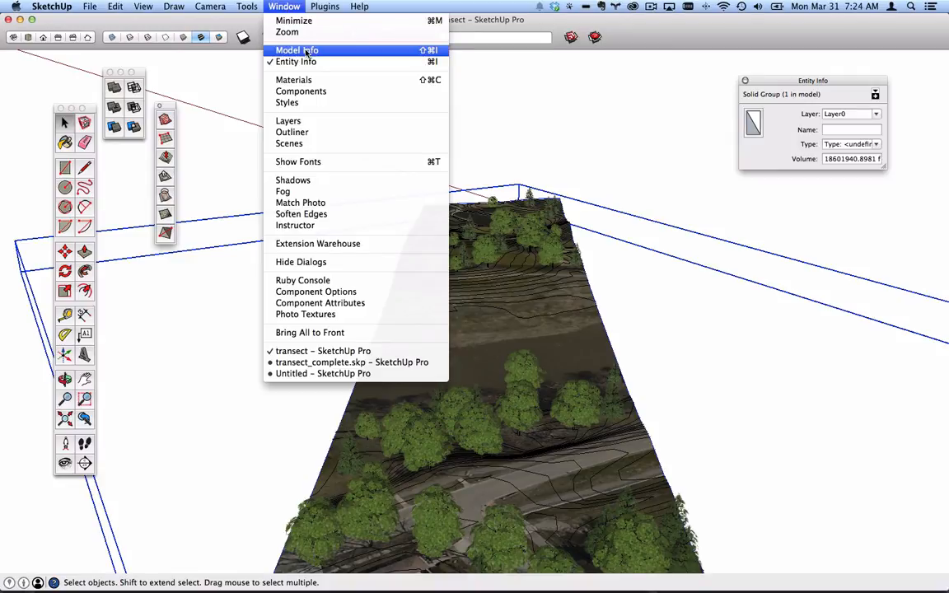
{"action": "left_click", "coordinate": [306, 51]}
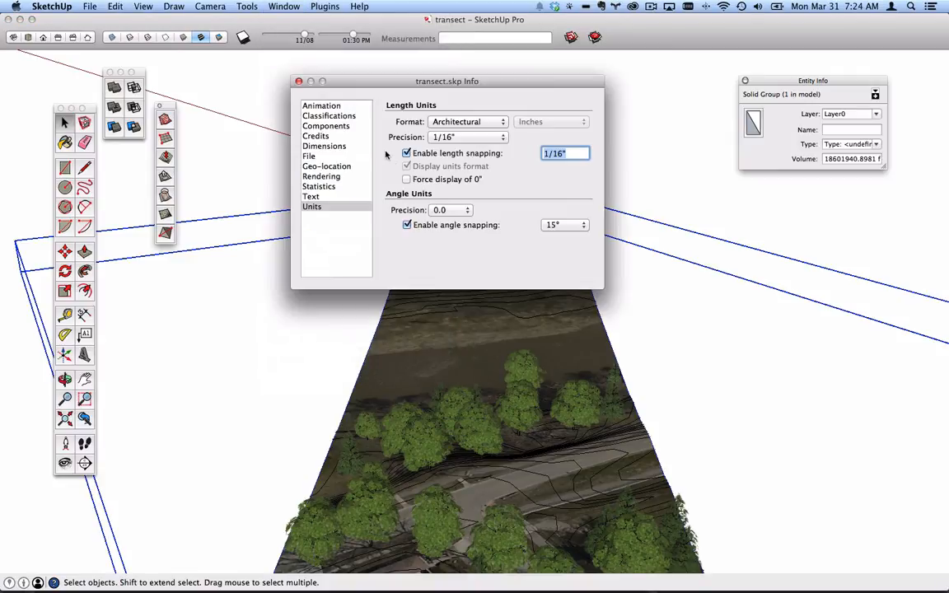
{"action": "left_click", "coordinate": [318, 188]}
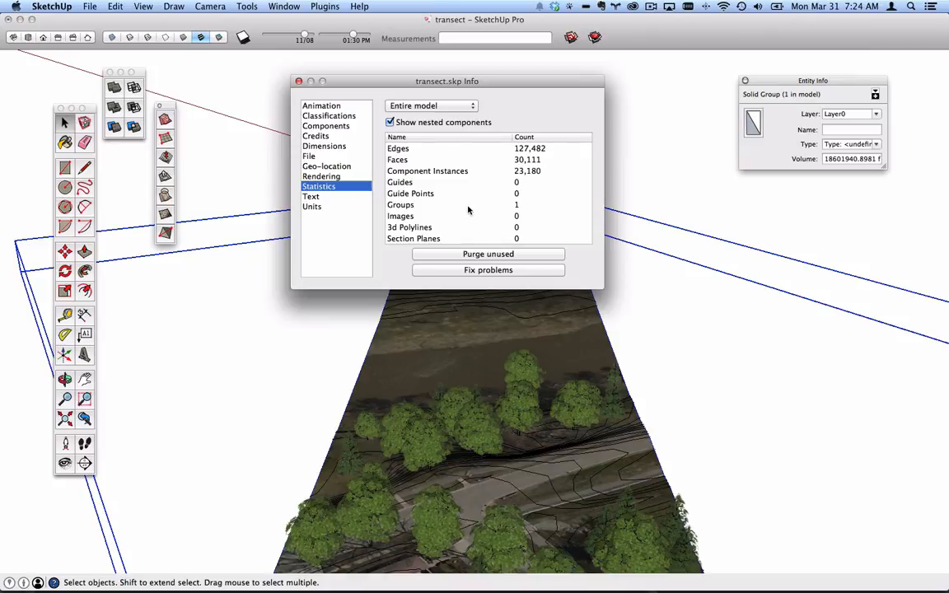
- Close the model information window and save the transect model
{"action": "left_click", "coordinate": [299, 82]}
{"action": "middle_click_drag", "start_coordinate": [385, 160], "coordinate": [577, 329]}
{"action": "left_click", "coordinate": [90, 7]}
{"action": "left_click", "coordinate": [100, 73]}
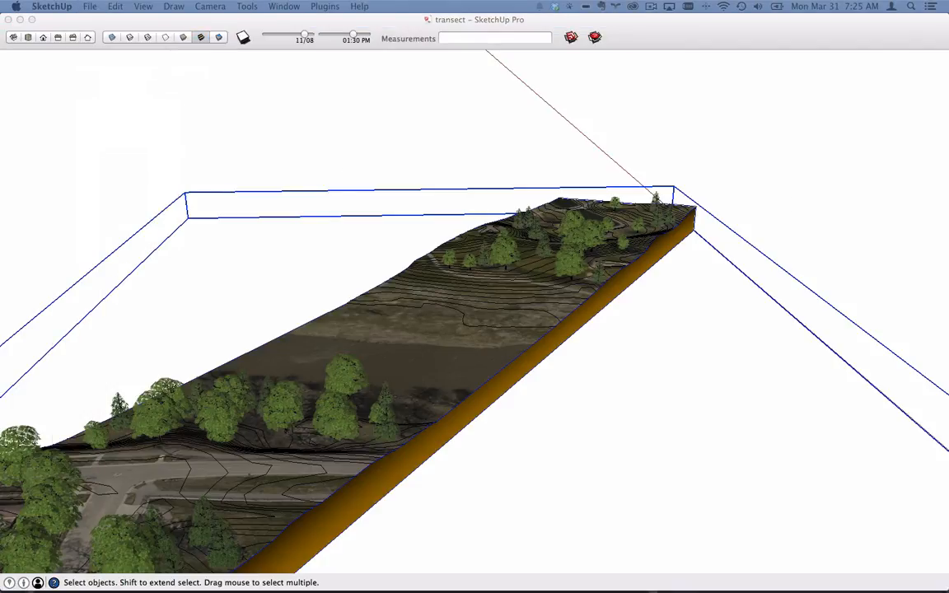
- Switch to Finder, enlarge the Downloads window, and check the transect file's size in the wip folder
{"action": "left_click_drag", "start_coordinate": [508, 92], "coordinate": [268, 102]}
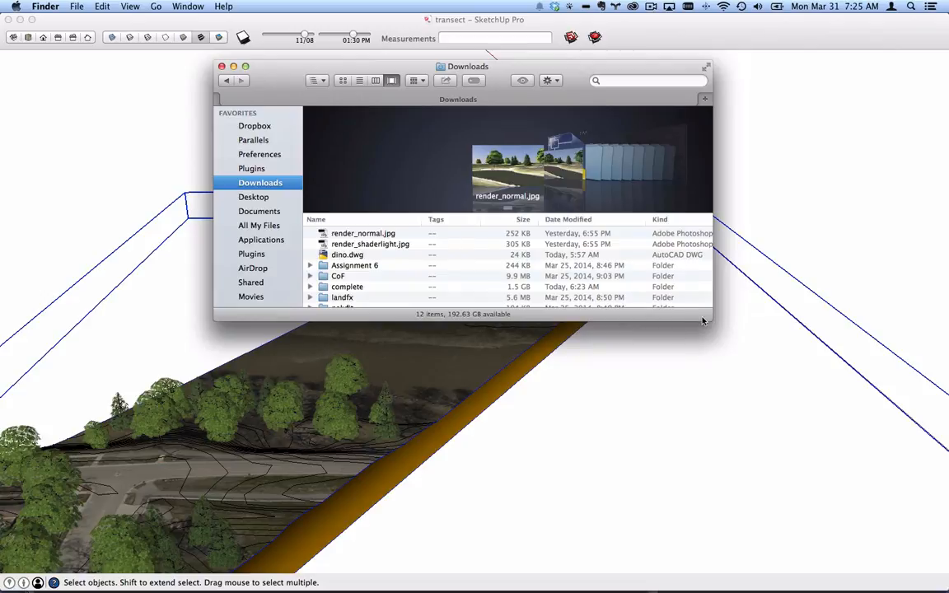
{"action": "left_click_drag", "start_coordinate": [709, 322], "coordinate": [728, 384]}
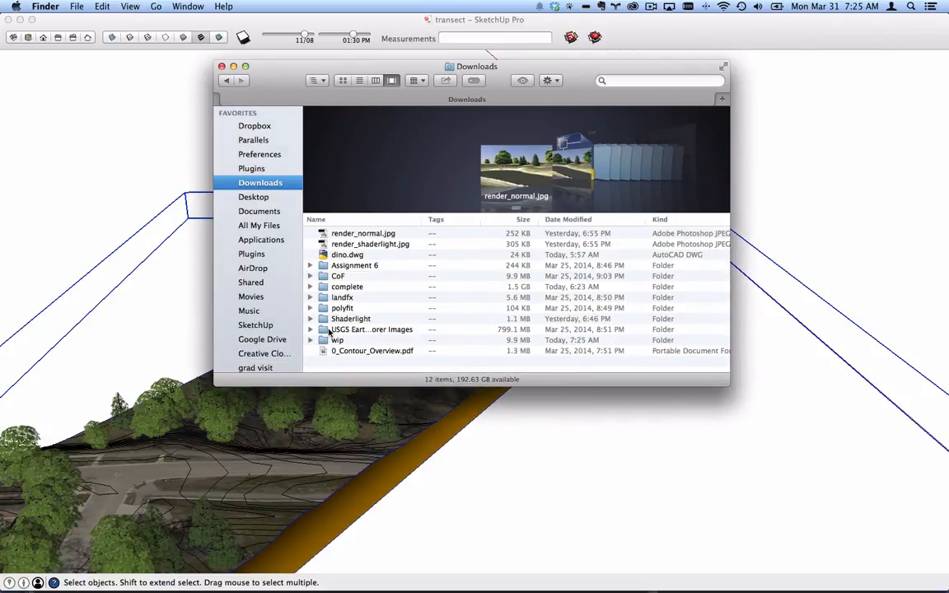
{"action": "double_click", "coordinate": [328, 340]}
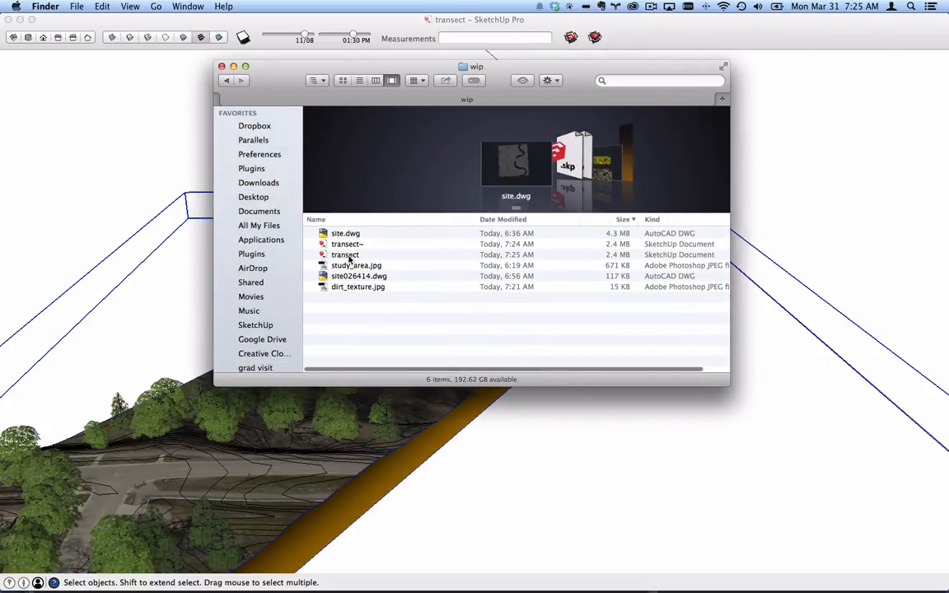
{"action": "left_click", "coordinate": [348, 256]}
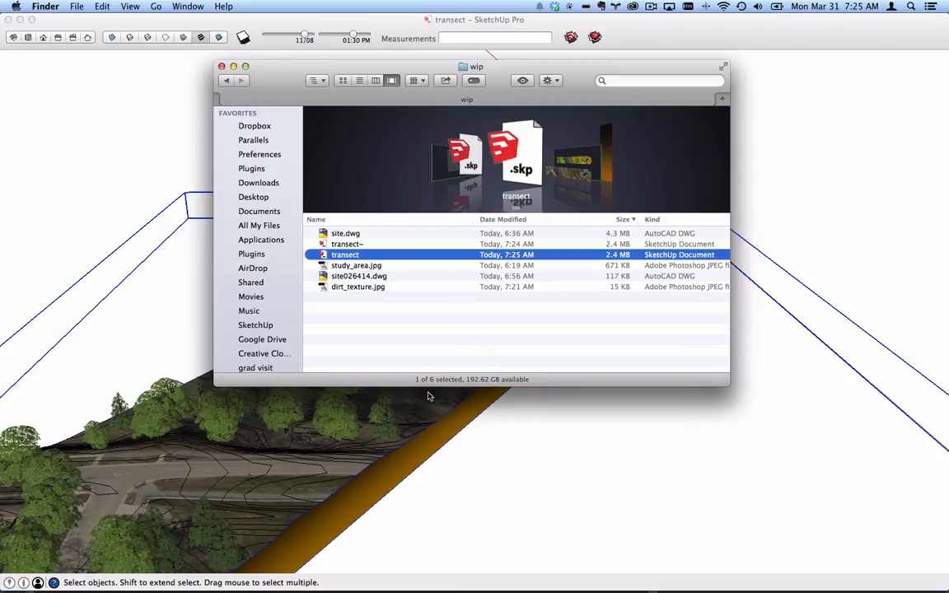
- Return to the Downloads folder, rename the wip folder as complete!, and close the window to return to SketchUp
{"action": "left_click", "coordinate": [227, 81]}
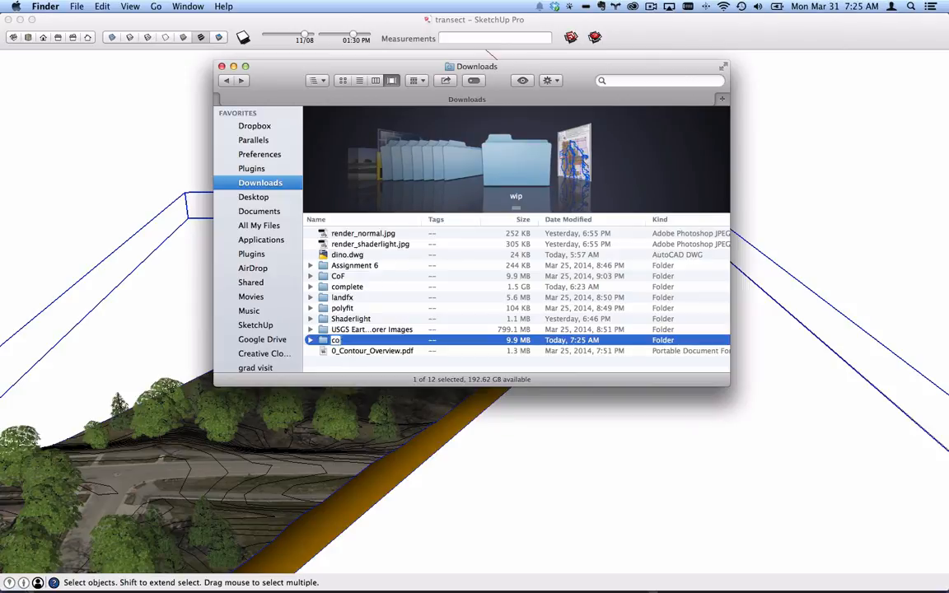
{"action": "type", "text": "complete!"}
{"action": "key", "text": "Return"}
{"action": "key", "text": "super+w"}
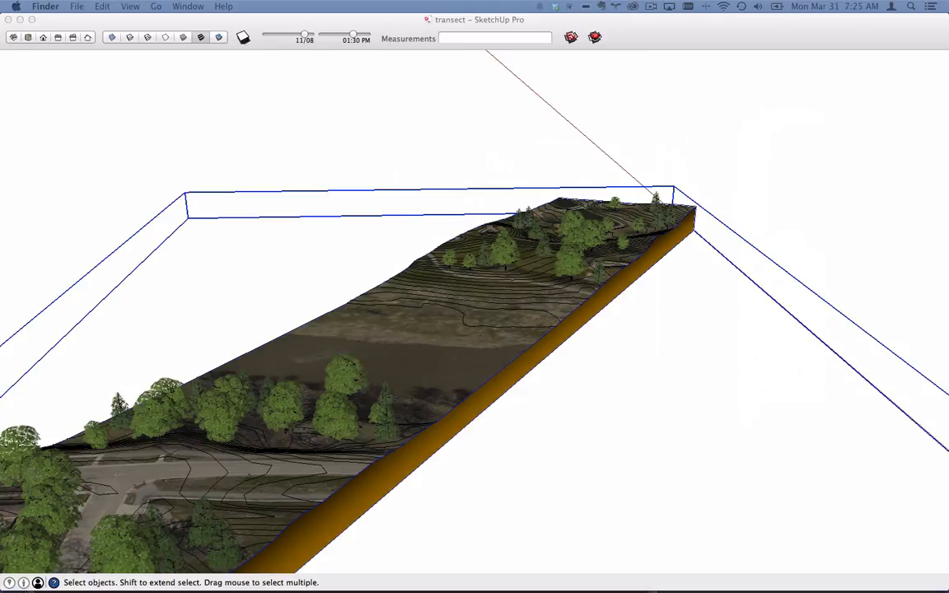
{"action": "mouse_move", "coordinate": [333, 352]}
{"action": "middle_mouse_down"}
{"action": "mouse_move", "coordinate": [293, 364]}
{"action": "mouse_move", "coordinate": [307, 377]}
{"action": "middle_mouse_up"}
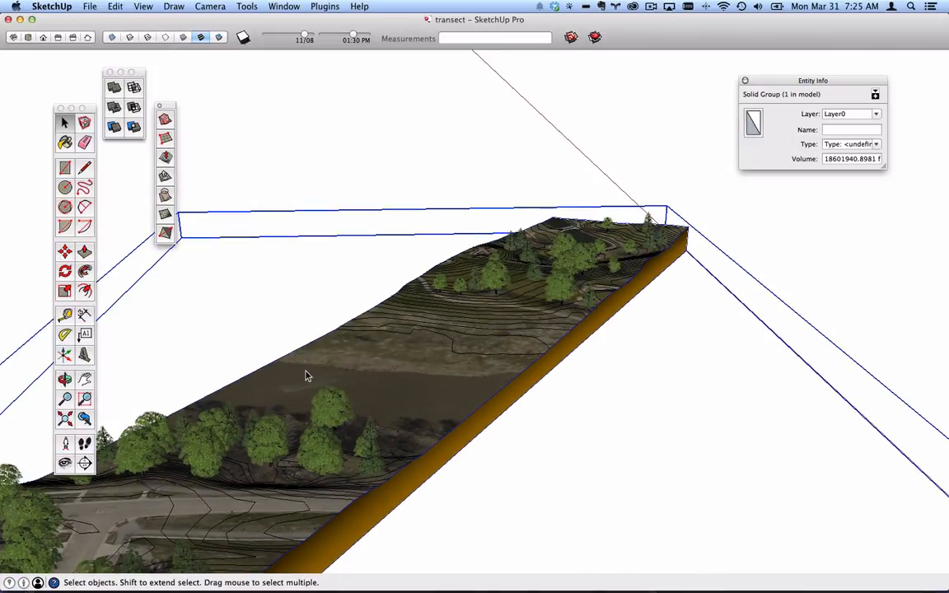